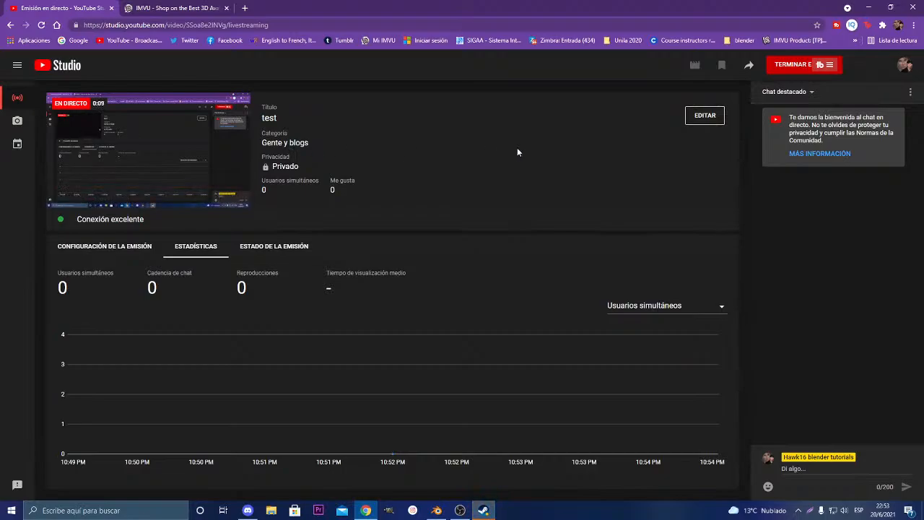
# Open the live stream's configuration for editing
pyautogui.click(697, 118)
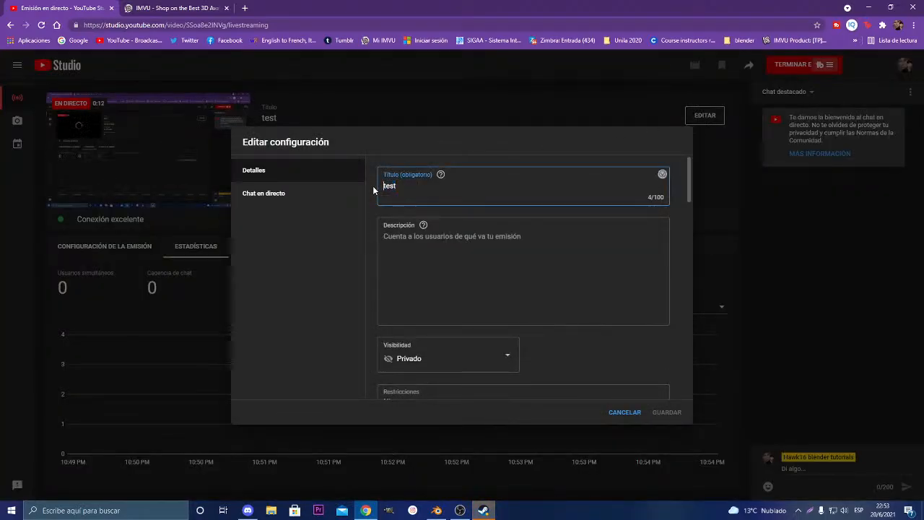
pyautogui.press('Home')
pyautogui.write('imvu')
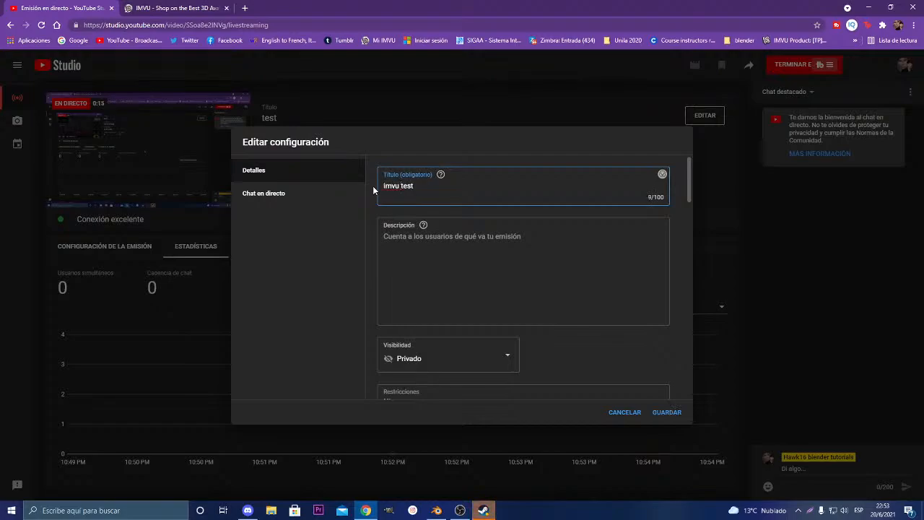
pyautogui.press('BackSpace')
pyautogui.press('BackSpace')
pyautogui.press('BackSpace')
pyautogui.press('BackSpace')
pyautogui.press('BackSpace')
pyautogui.write('B')
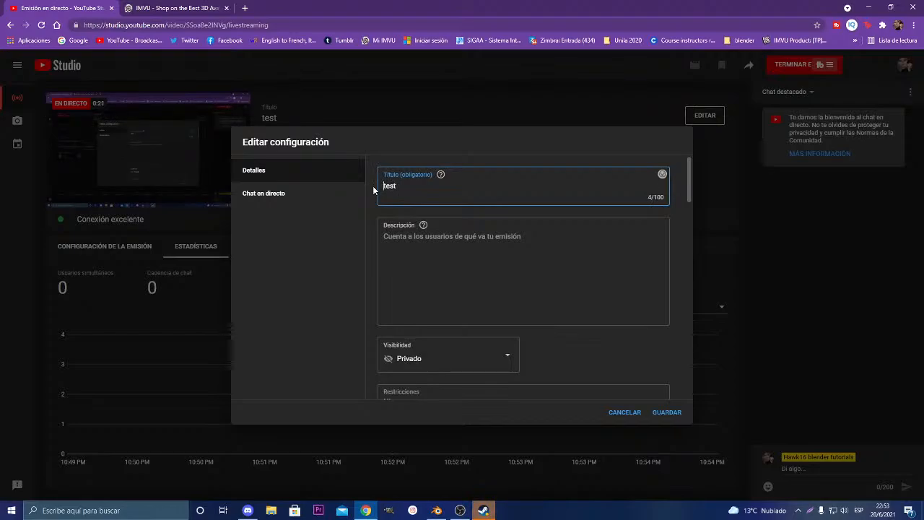
pyautogui.click(281, 193)
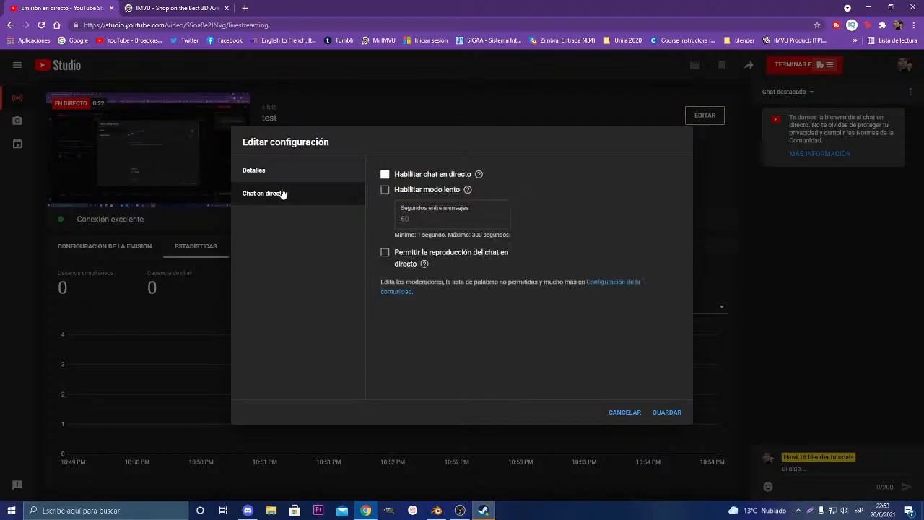
pyautogui.click(296, 178)
# Replace the stream's title with "LIVE"
pyautogui.doubleClick(390, 186)
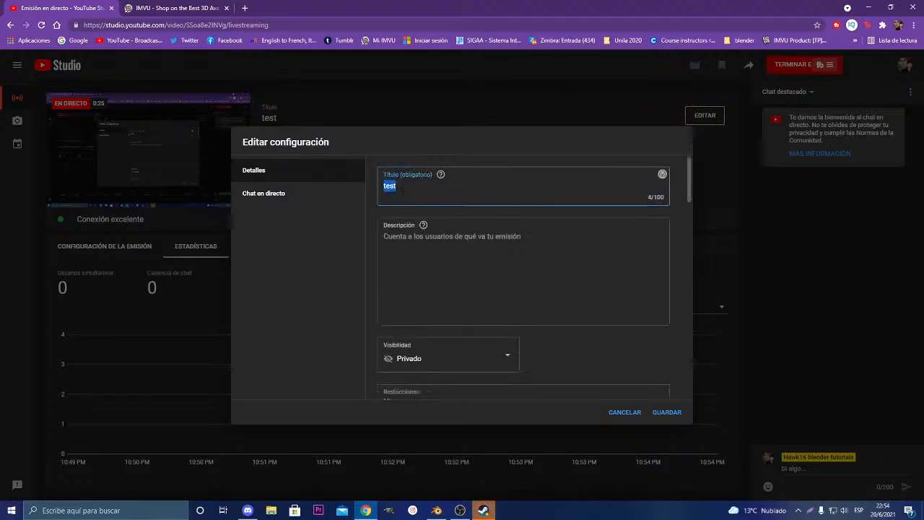
pyautogui.write('IMVU')
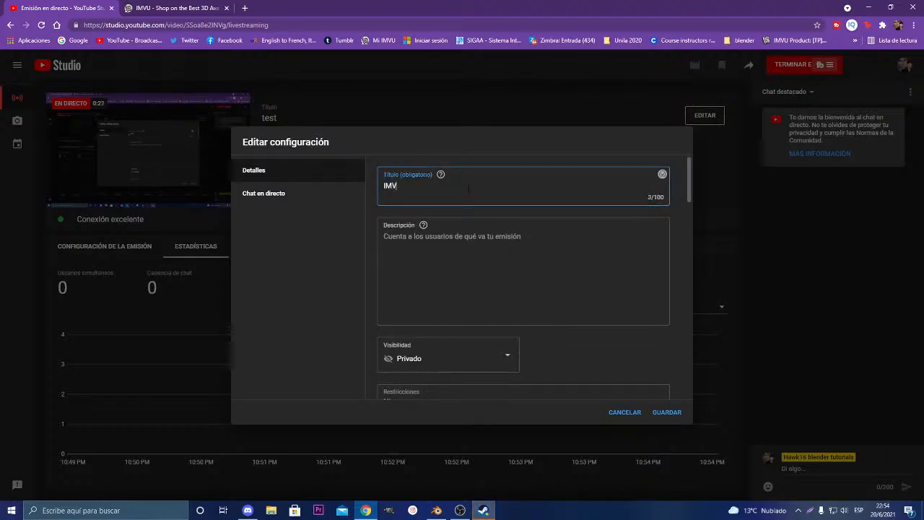
pyautogui.press('BackSpace')
pyautogui.press('BackSpace')
pyautogui.press('BackSpace')
pyautogui.press('BackSpace')
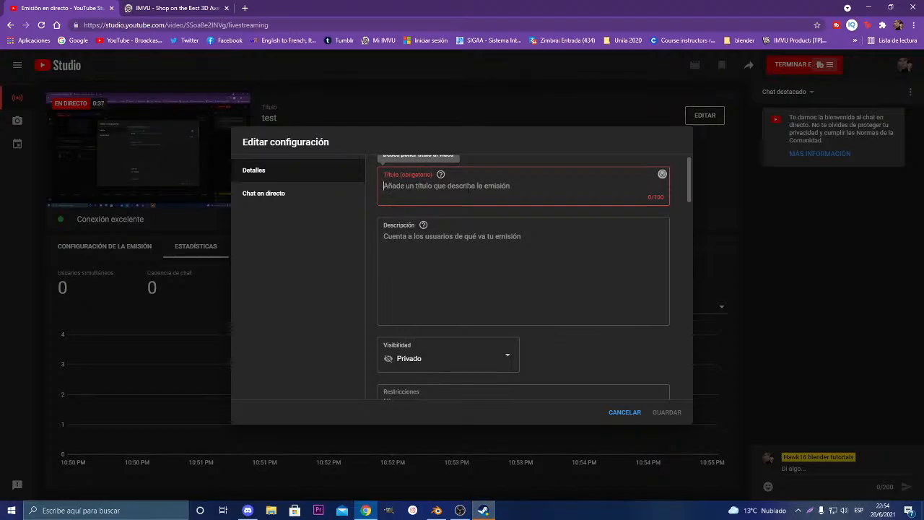
pyautogui.write('live')
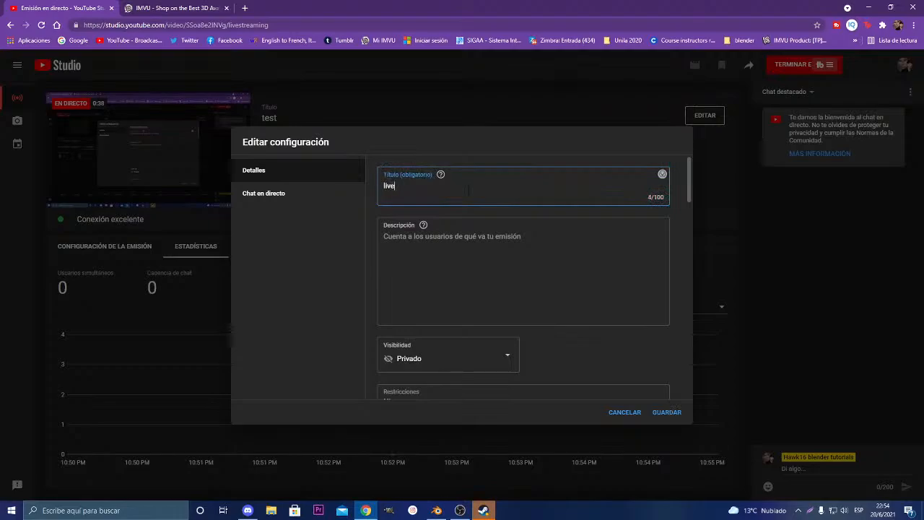
pyautogui.press('BackSpace')
pyautogui.press('BackSpace')
pyautogui.press('BackSpace')
pyautogui.press('BackSpace')
pyautogui.write('LIVE')
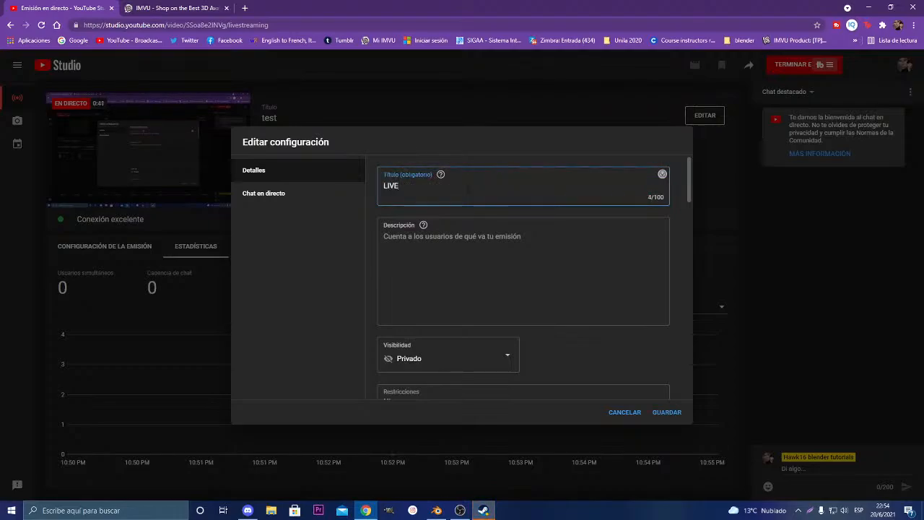
# Extend the stream's title so that it reads "LIVE - Q&a Blender for imvu"
pyautogui.write(' - QS')
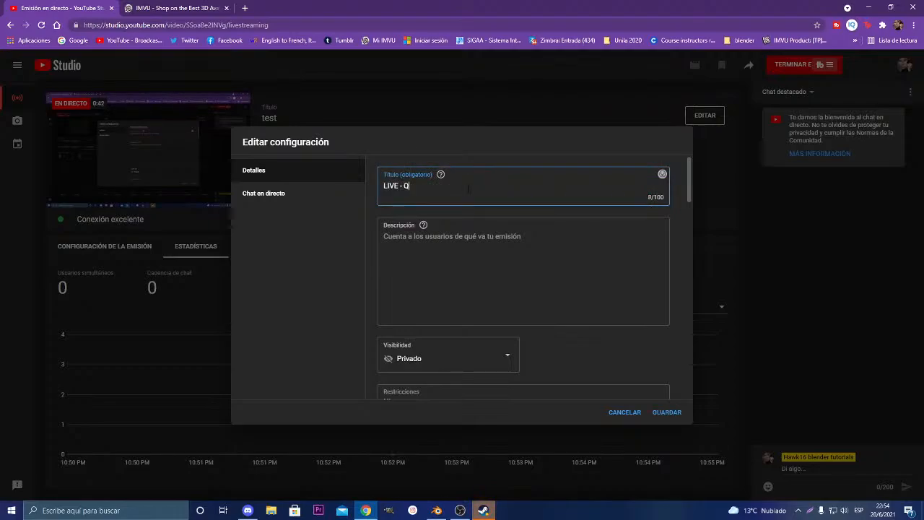
pyautogui.press('BackSpace')
pyautogui.write('%A')
pyautogui.press('BackSpace')
pyautogui.press('BackSpace')
pyautogui.write('S')
pyautogui.press('BackSpace')
pyautogui.write('%')
pyautogui.write('a ')
pyautogui.write('BLENDER')
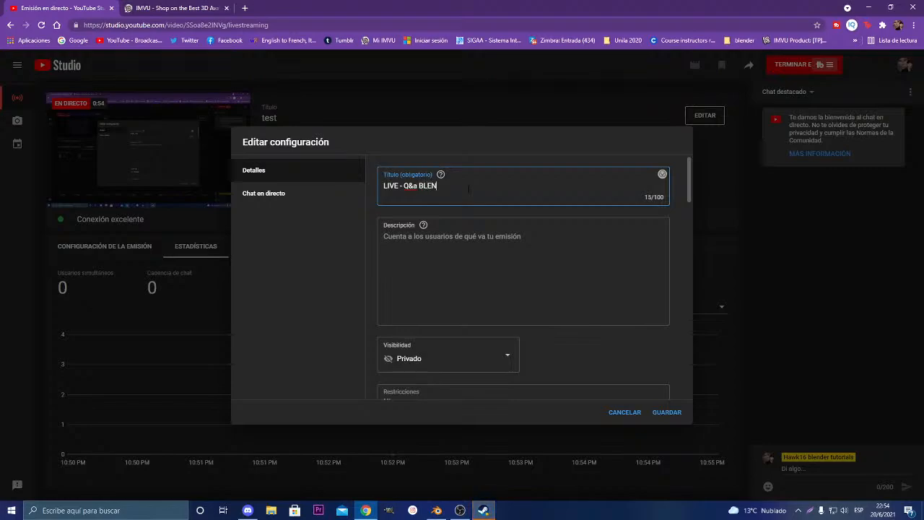
pyautogui.press('BackSpace')
pyautogui.press('BackSpace')
pyautogui.press('BackSpace')
pyautogui.press('BackSpace')
pyautogui.press('BackSpace')
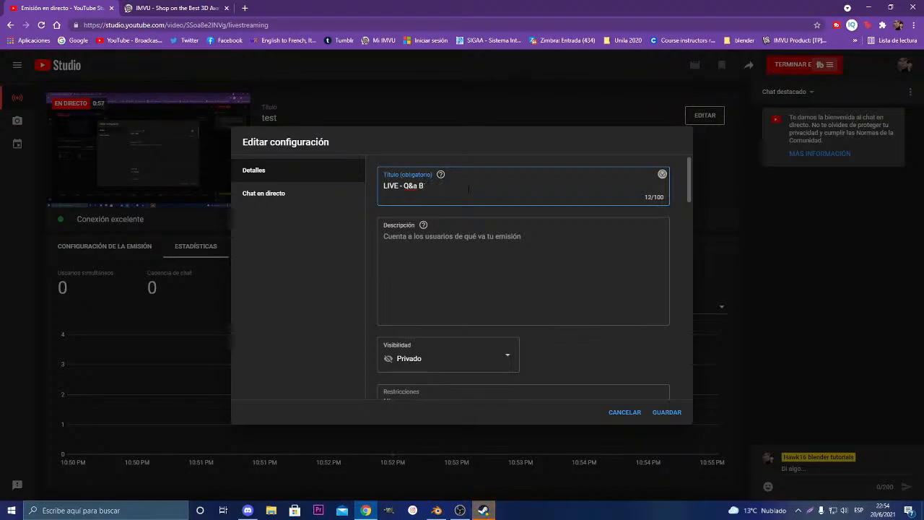
pyautogui.write('lender for imvu')
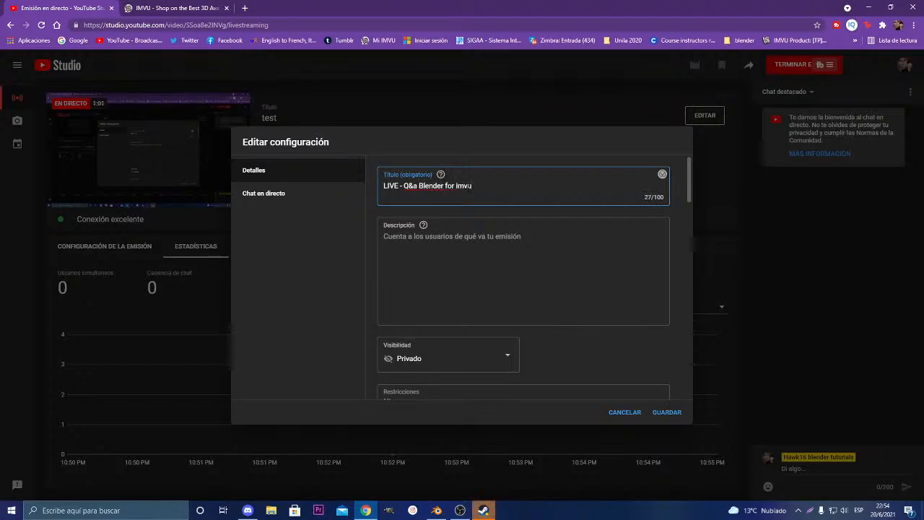
# Begin the stream's description with the words "Question and answer"
pyautogui.click(643, 304)
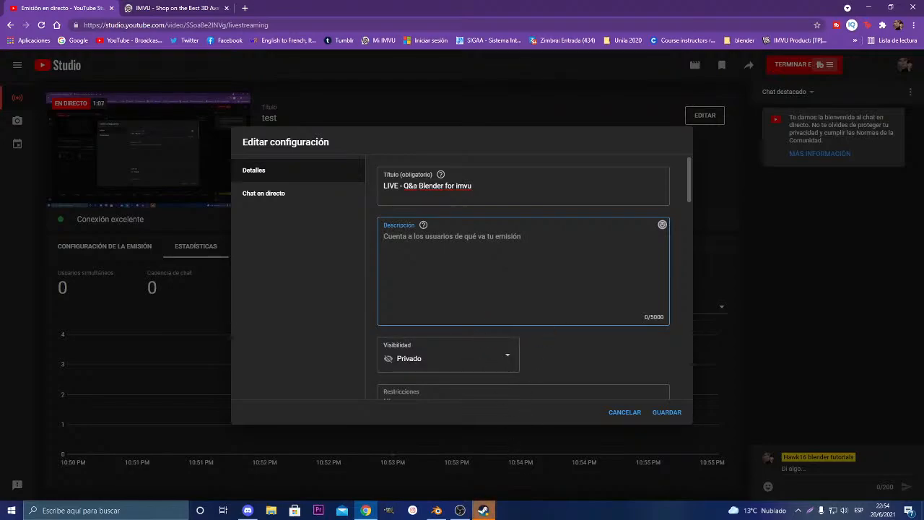
pyautogui.write('quand')
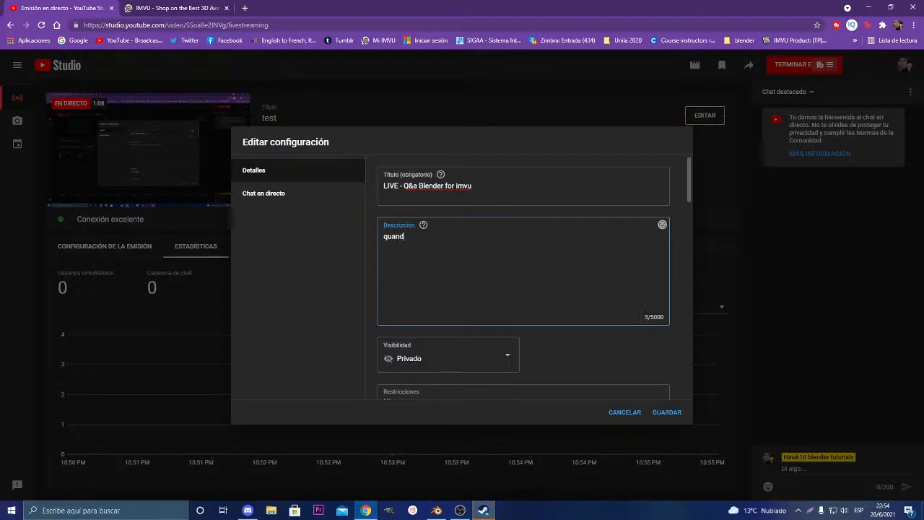
pyautogui.press('BackSpace')
pyautogui.write('stions')
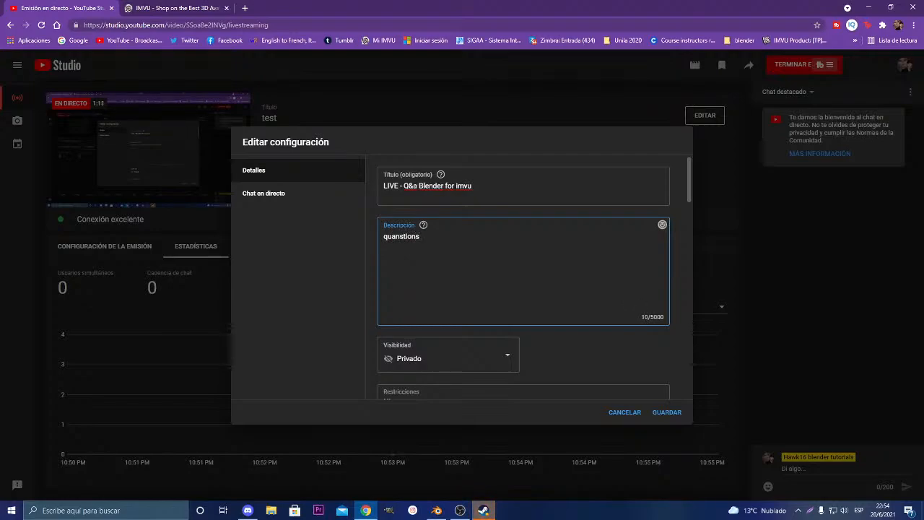
pyautogui.press('BackSpace')
pyautogui.press('BackSpace')
pyautogui.press('BackSpace')
pyautogui.press('BackSpace')
pyautogui.press('BackSpace')
pyautogui.press('BackSpace')
pyautogui.press('BackSpace')
pyautogui.press('BackSpace')
pyautogui.press('BackSpace')
pyautogui.press('BackSpace')
pyautogui.write('Question and a')
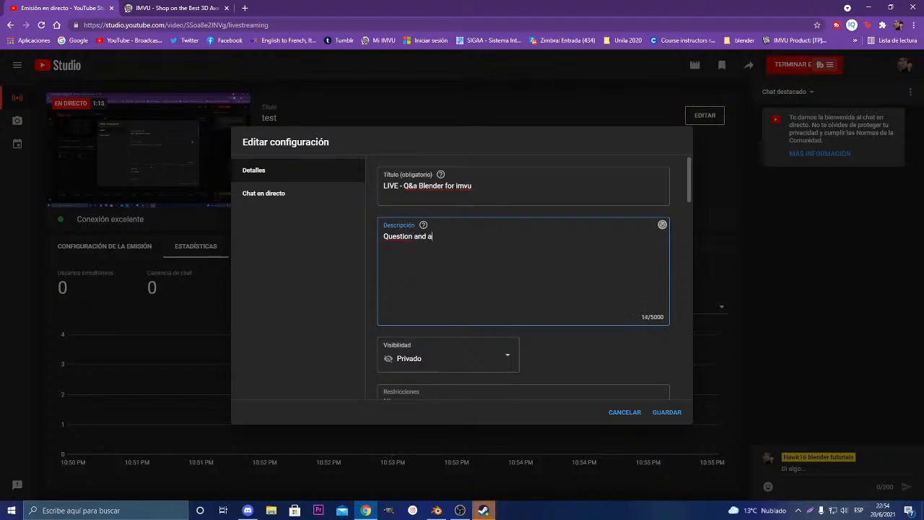
pyautogui.write('nswer lbe')
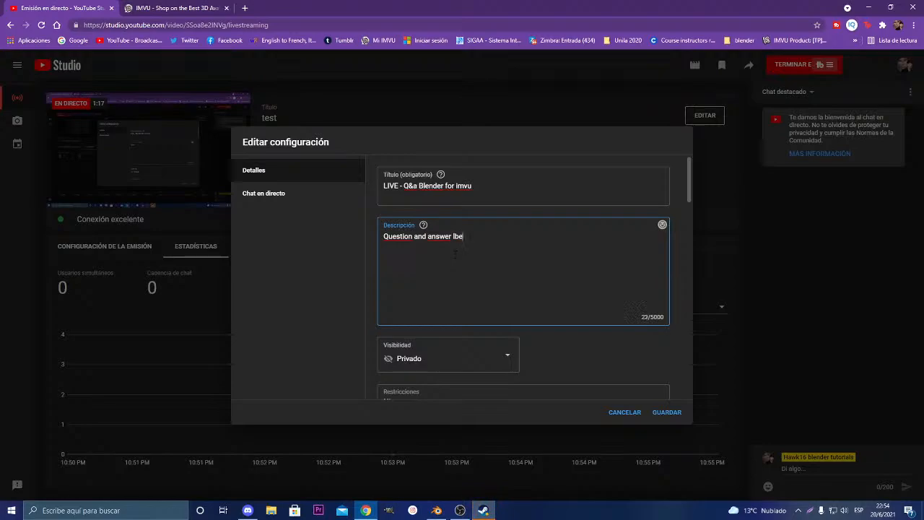
pyautogui.write('n')
pyautogui.press('BackSpace')
pyautogui.press('BackSpace')
pyautogui.press('BackSpace')
pyautogui.press('BackSpace')
# Complete the description as "Question and answer blender creations for IMVU"
pyautogui.write('blder')
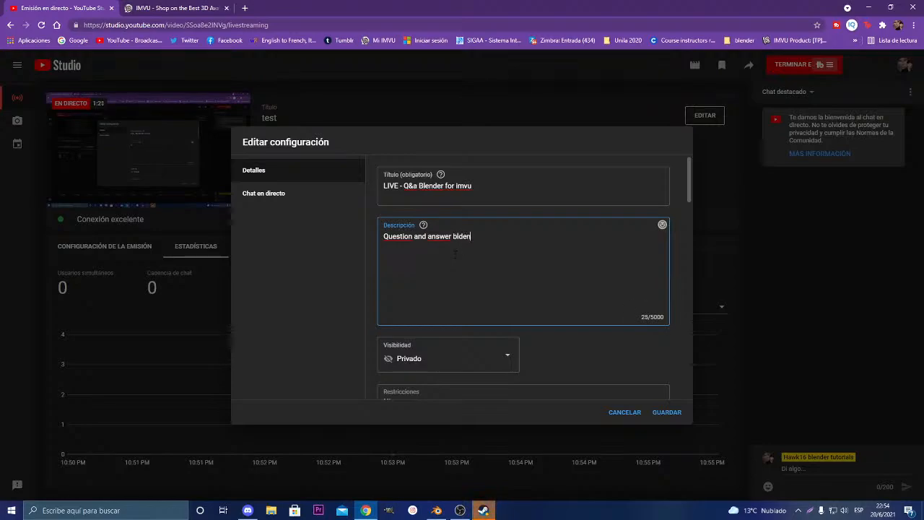
pyautogui.press('BackSpace')
pyautogui.press('BackSpace')
pyautogui.press('BackSpace')
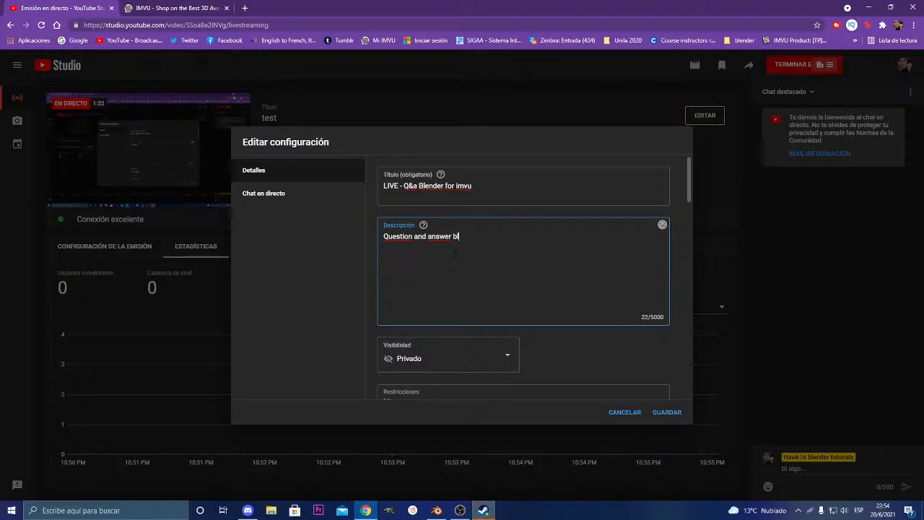
pyautogui.write('ender creatio')
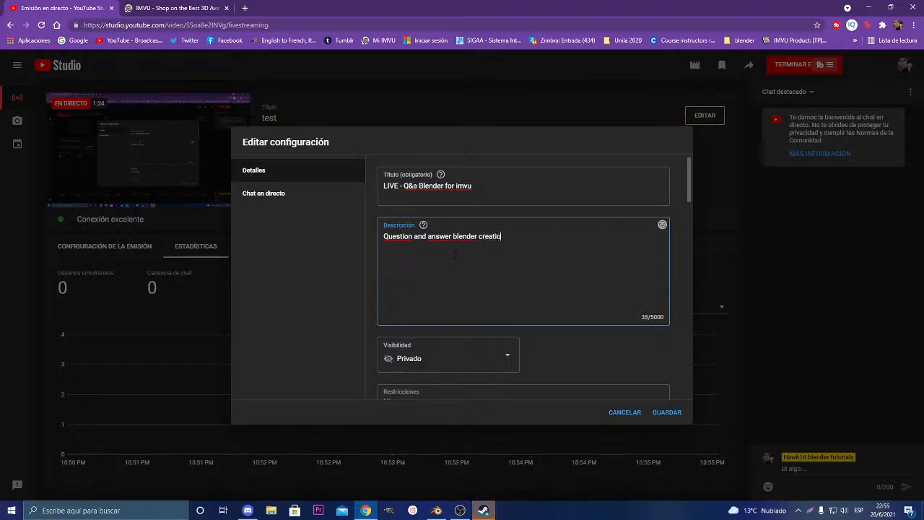
pyautogui.write('ns for imvu')
pyautogui.press('BackSpace')
pyautogui.press('BackSpace')
pyautogui.press('BackSpace')
pyautogui.write('IMVU')
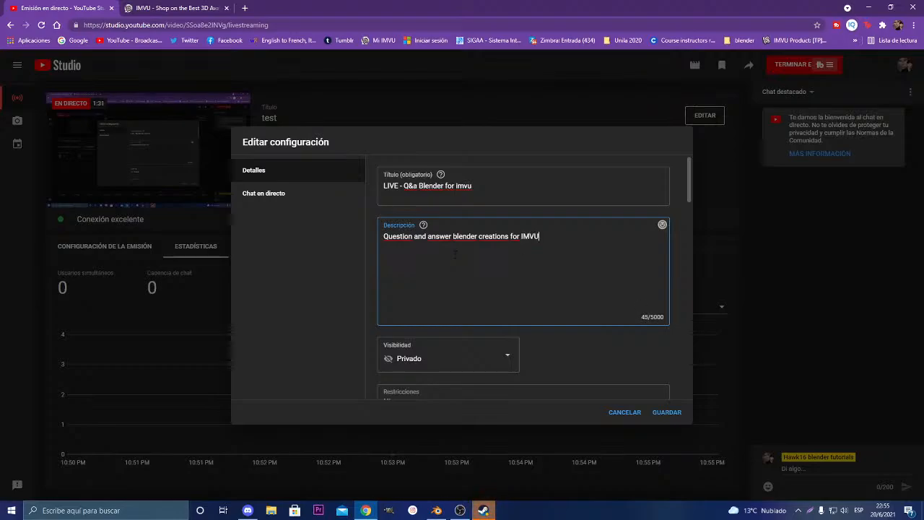
pyautogui.press('Tab')
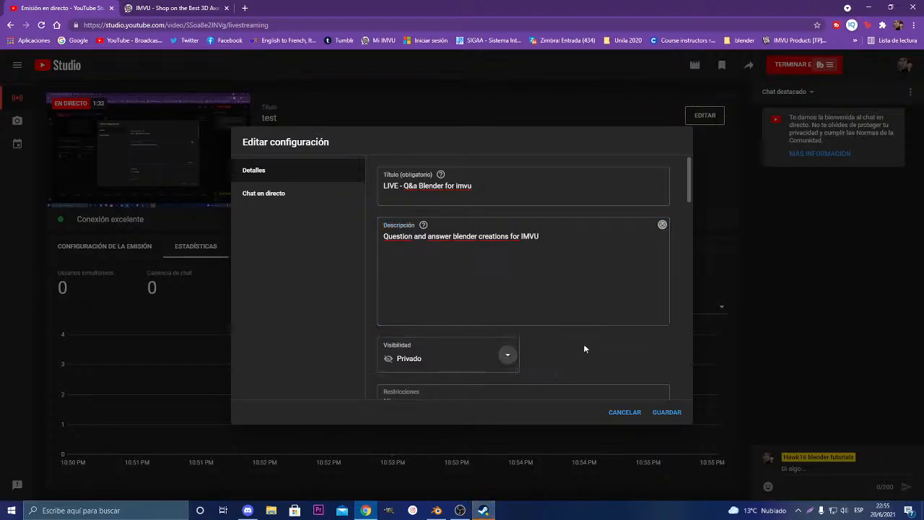
# Add the broadcast to the Live Stream playlist
pyautogui.scroll(-3, 496, 309)
pyautogui.scroll(-1, 419, 226)
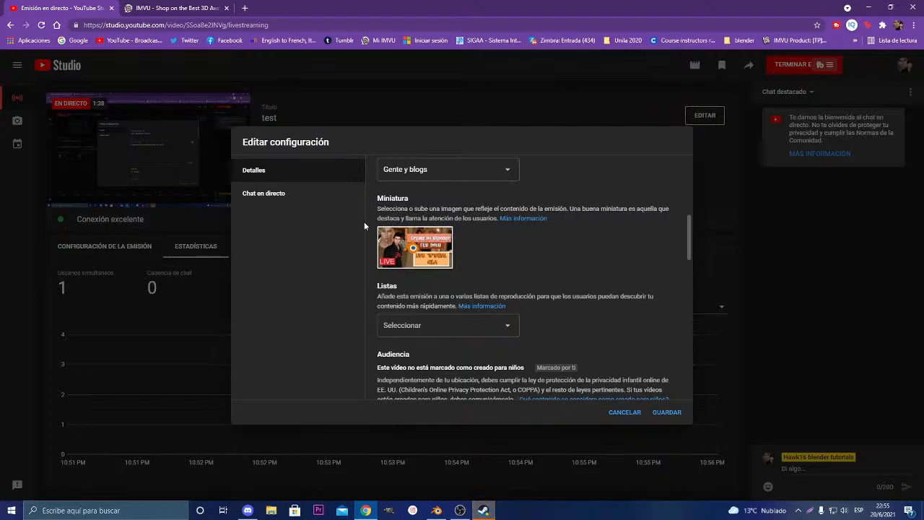
pyautogui.scroll(-1, 458, 314)
pyautogui.scroll(-1, 459, 314)
pyautogui.click(488, 230)
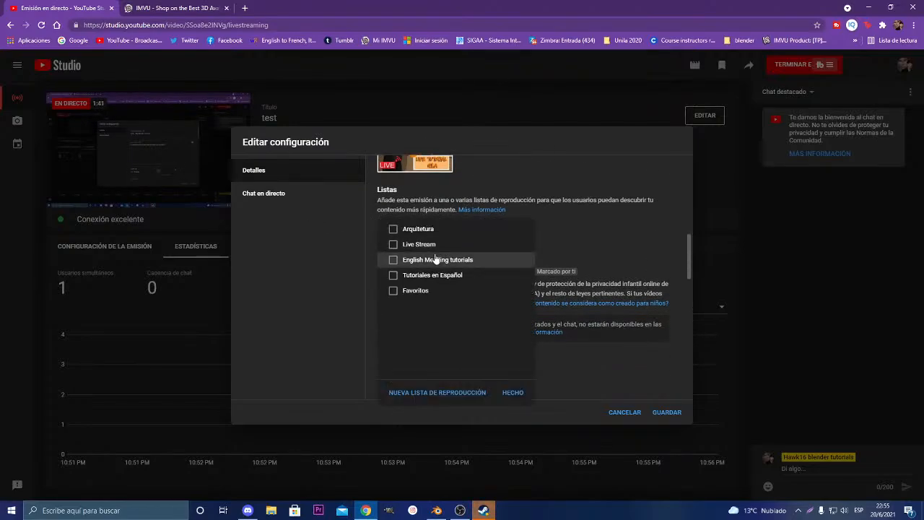
pyautogui.click(426, 246)
pyautogui.click(596, 231)
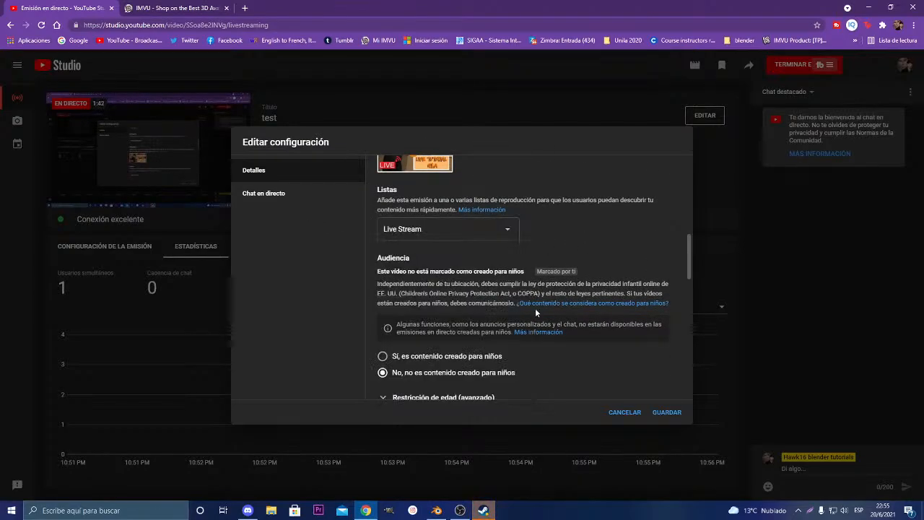
pyautogui.click(463, 233)
pyautogui.click(512, 393)
# Examine the stream's audience, promotional content, language, recording date, licence and comment settings
pyautogui.scroll(-1, 542, 352)
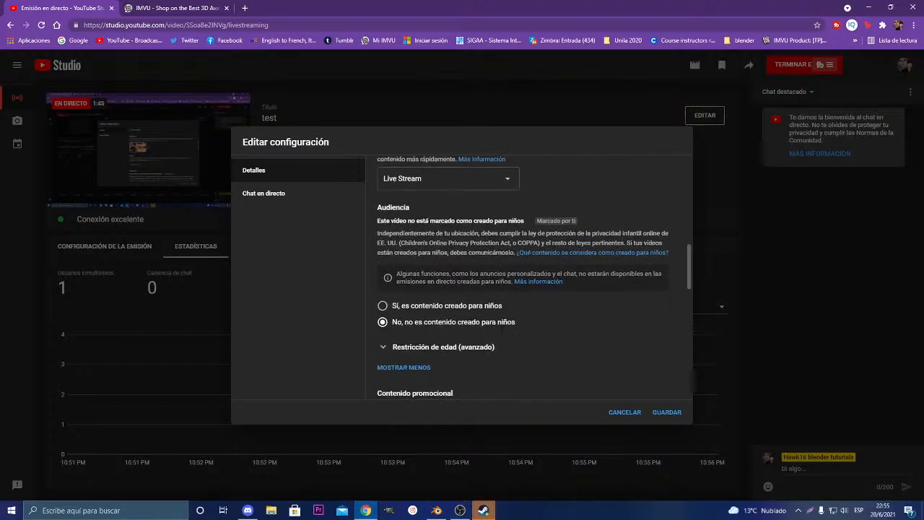
pyautogui.scroll(-2, 429, 304)
pyautogui.scroll(2, 434, 318)
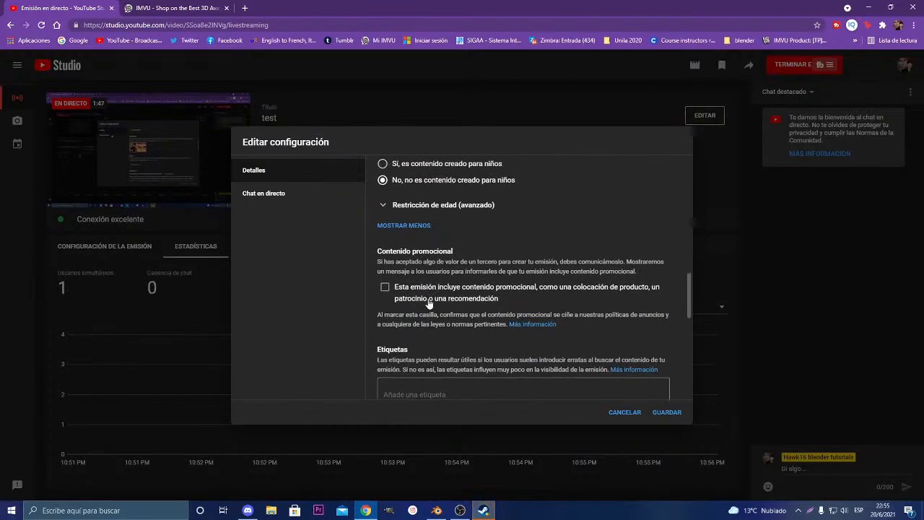
pyautogui.scroll(-1, 440, 338)
pyautogui.scroll(-2, 440, 338)
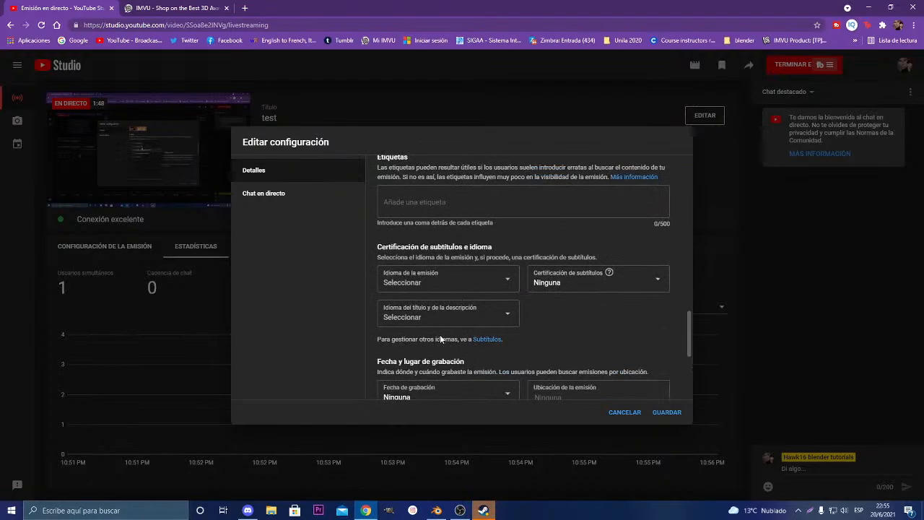
pyautogui.scroll(-1, 439, 338)
pyautogui.moveTo(411, 137); pyautogui.dragTo(415, 166)
pyautogui.scroll(1, 415, 166)
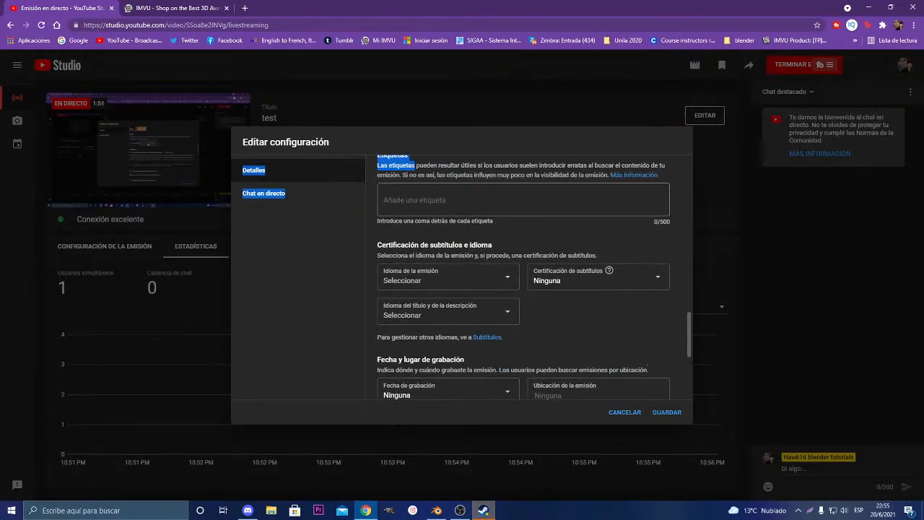
pyautogui.scroll(-2, 478, 357)
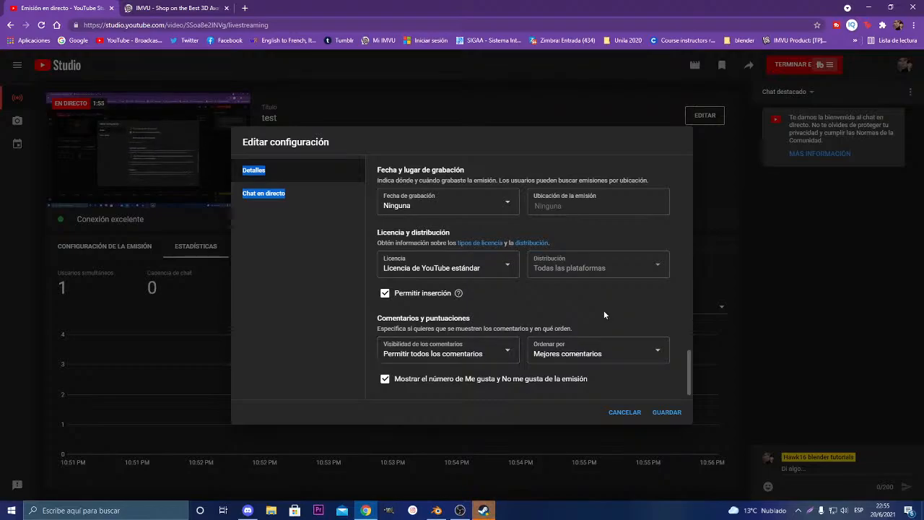
pyautogui.scroll(-1, 605, 321)
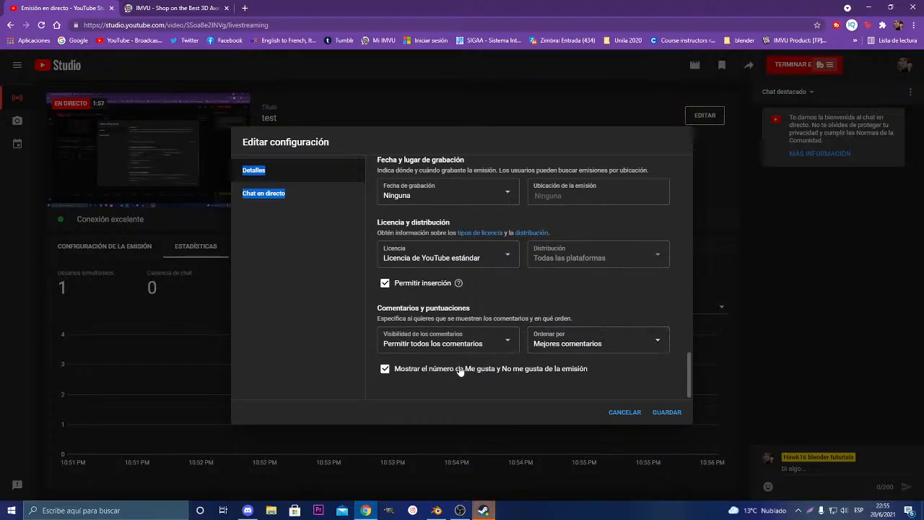
pyautogui.scroll(2, 487, 377)
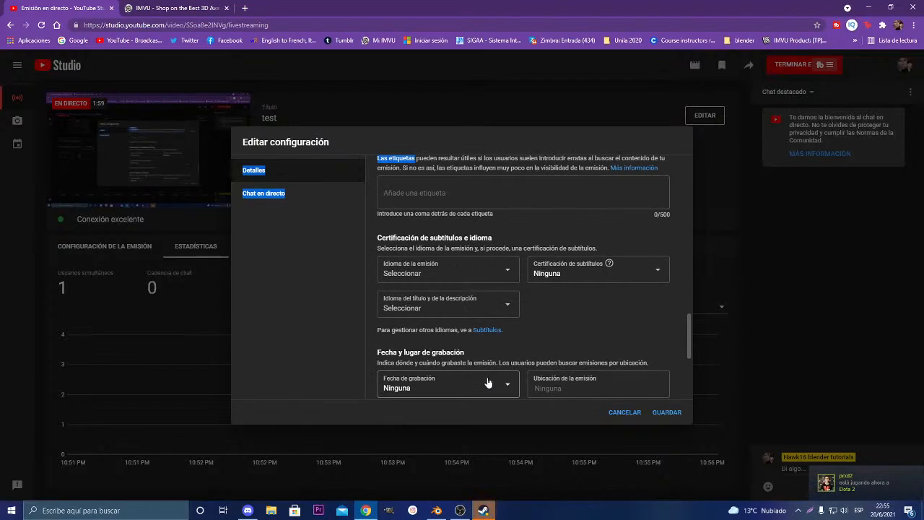
# Add the tags "blender" and "imvu" to the stream in lowercase
pyautogui.scroll(1, 487, 383)
pyautogui.click(487, 289)
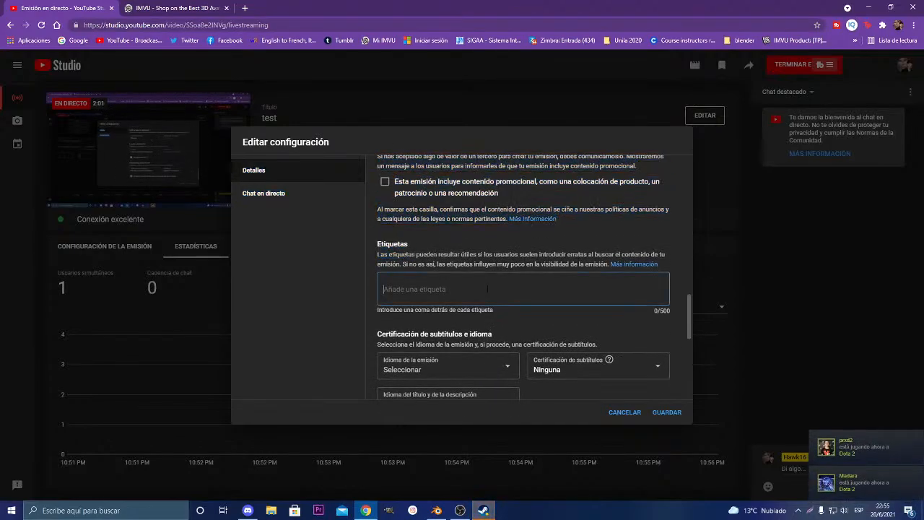
pyautogui.write('BLENDER')
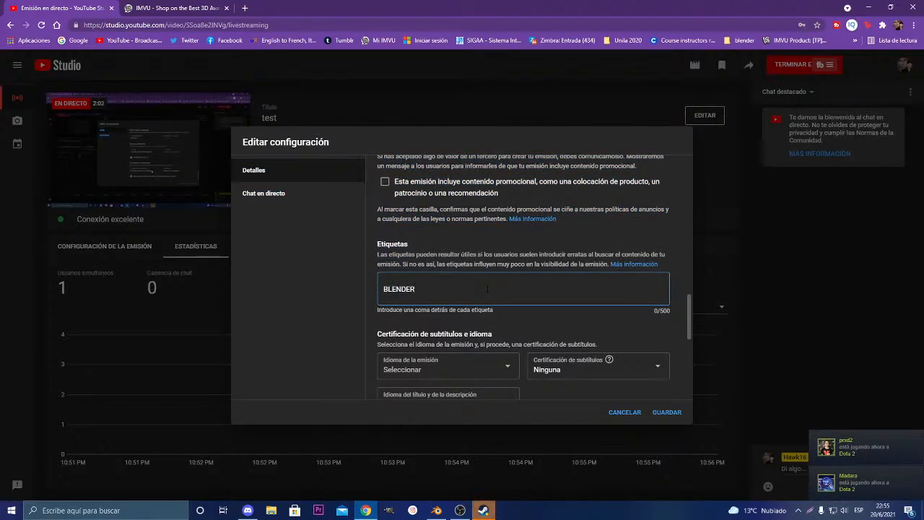
pyautogui.press('BackSpace')
pyautogui.press('BackSpace')
pyautogui.press('BackSpace')
pyautogui.press('BackSpace')
pyautogui.press('BackSpace')
pyautogui.press('BackSpace')
pyautogui.press('BackSpace')
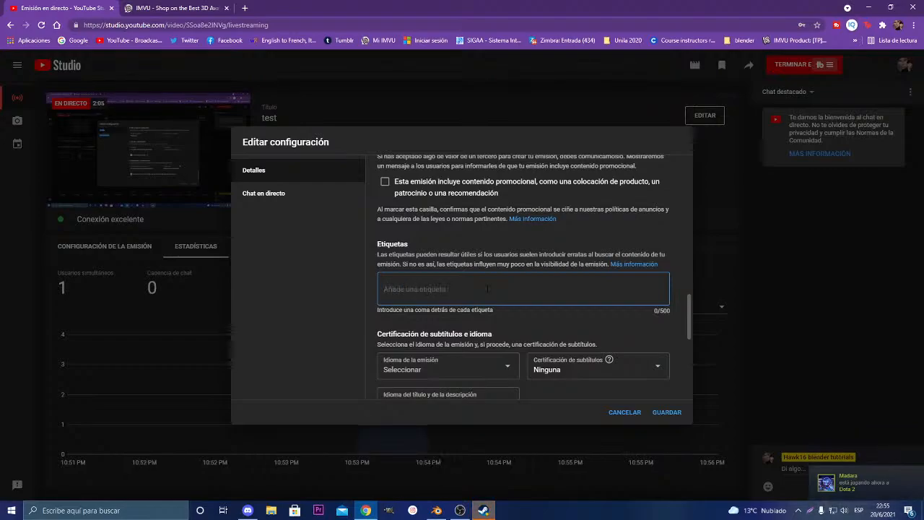
pyautogui.write('blender')
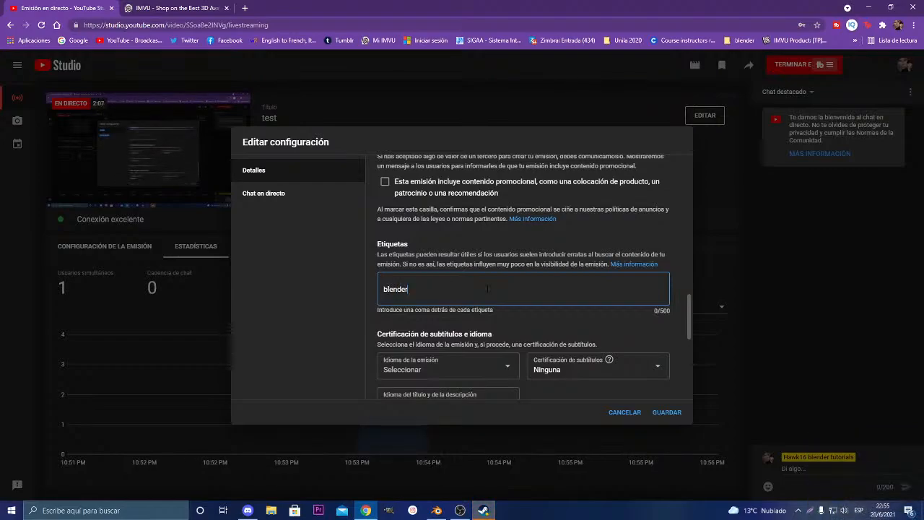
pyautogui.press('Return')
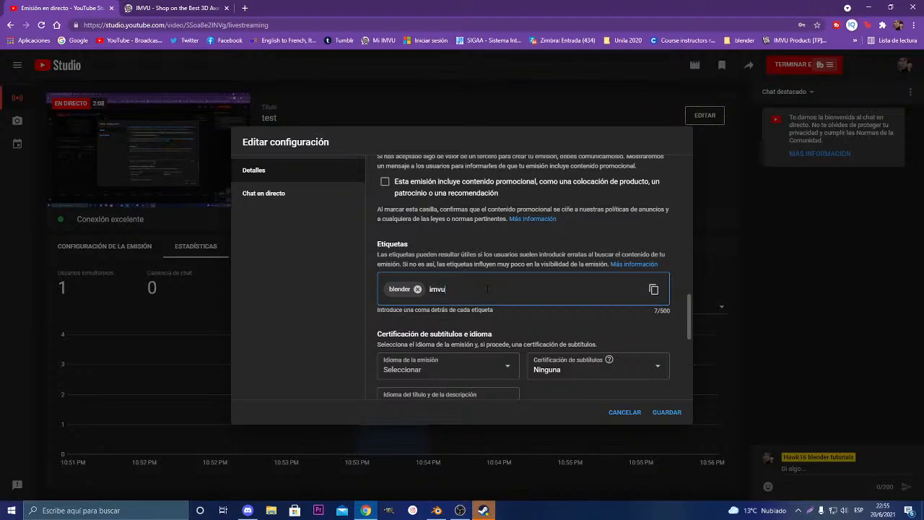
pyautogui.write('imvu')
pyautogui.press('Return')
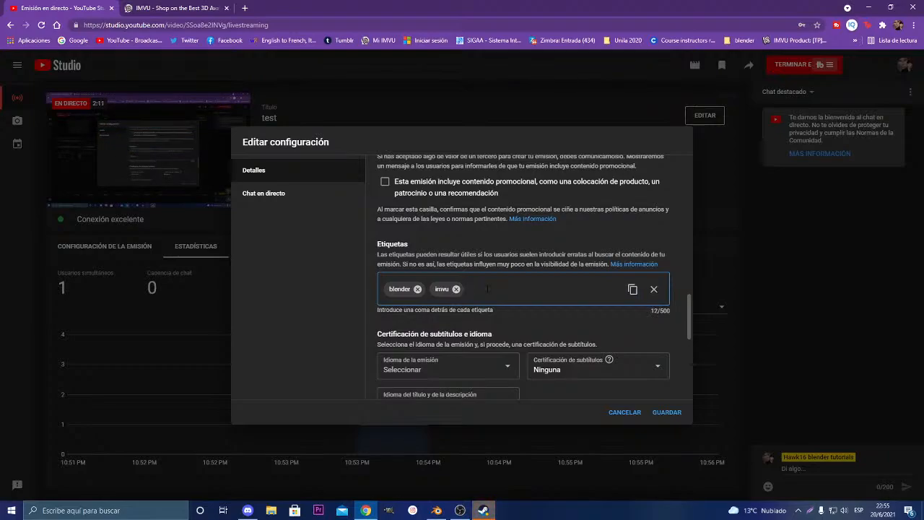
# Add the tags "mesh", "meshing" and "secondlife" to the stream
pyautogui.write('mesh')
pyautogui.press('Return')
pyautogui.write('meshing')
pyautogui.press('Return')
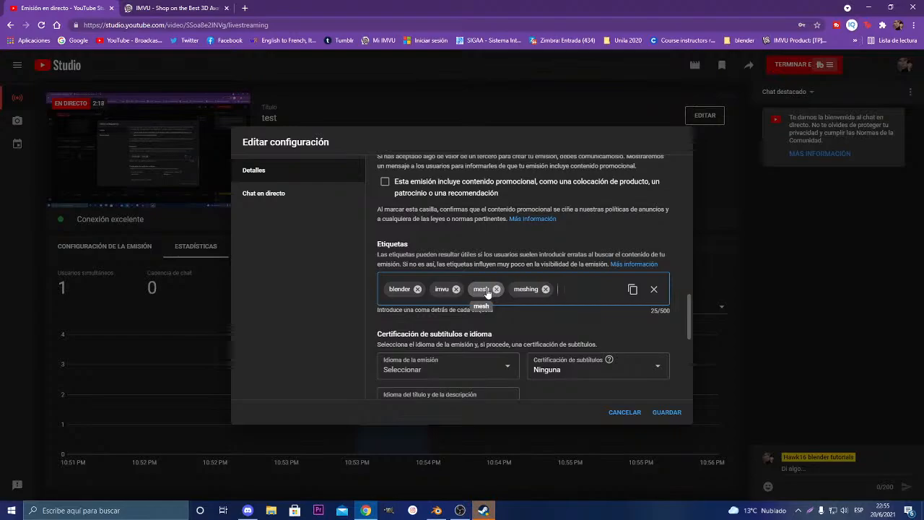
pyautogui.write('cond')
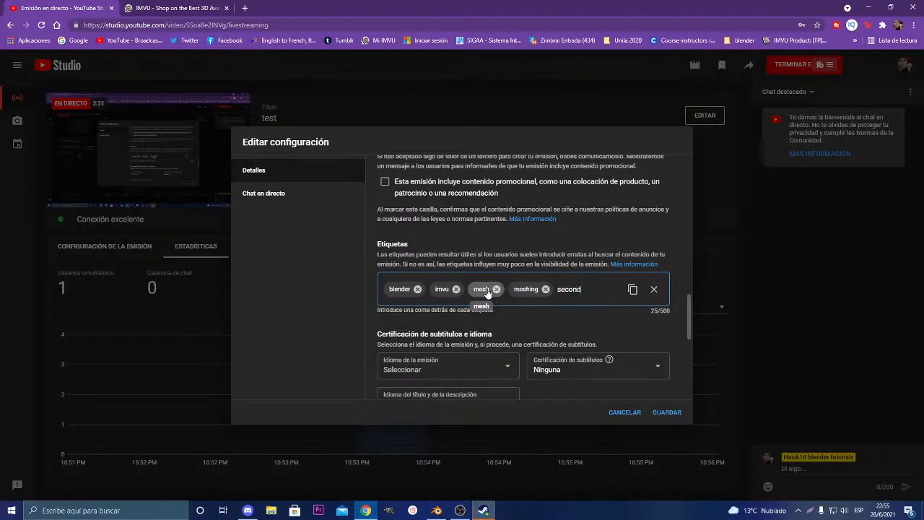
pyautogui.write('life,')
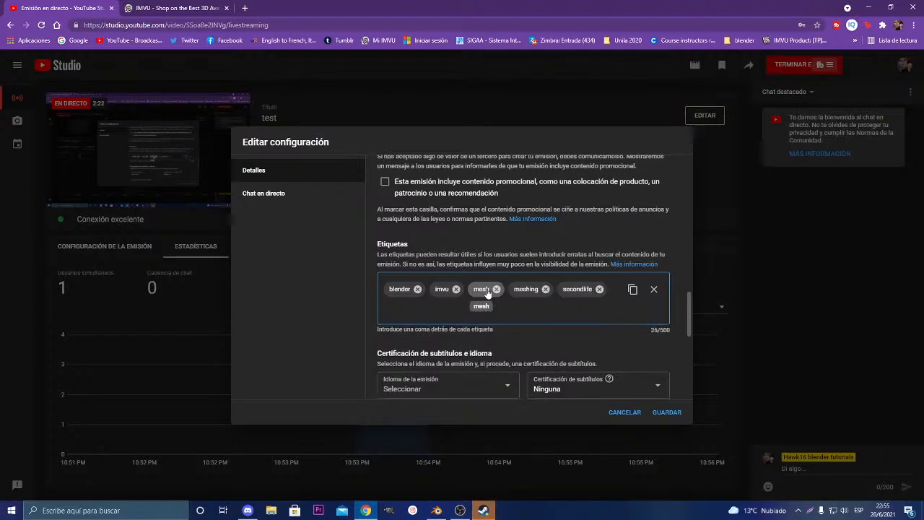
# Extend the stream's tags with "create", "modeling", "3d", "clothing" and "bags"
pyautogui.write('create')
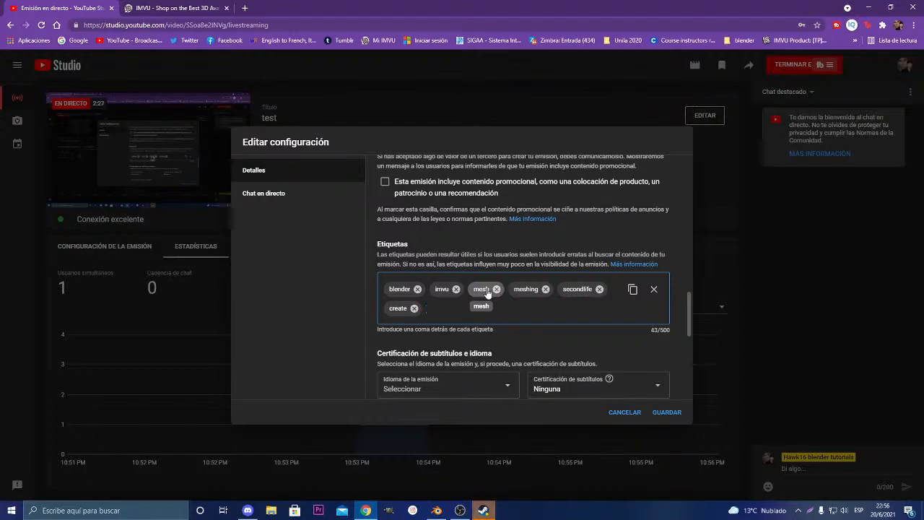
pyautogui.write(',modeling,')
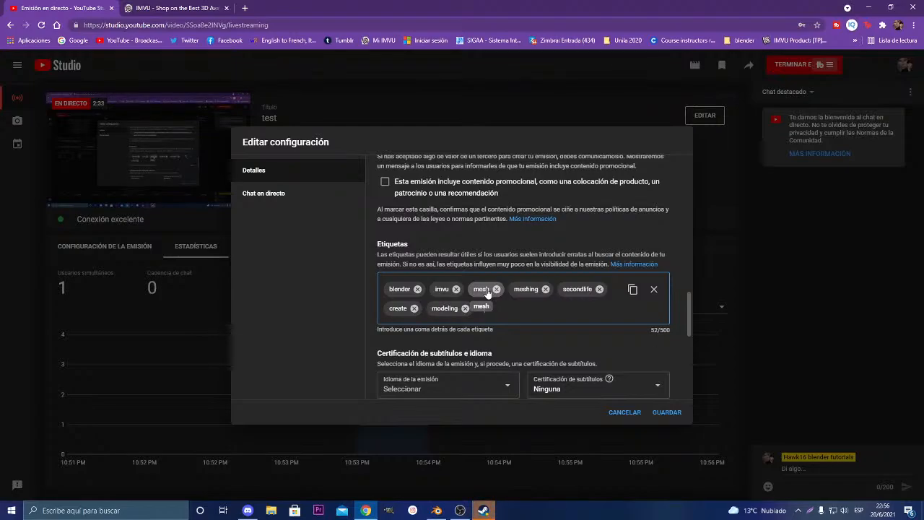
pyautogui.write('3d,')
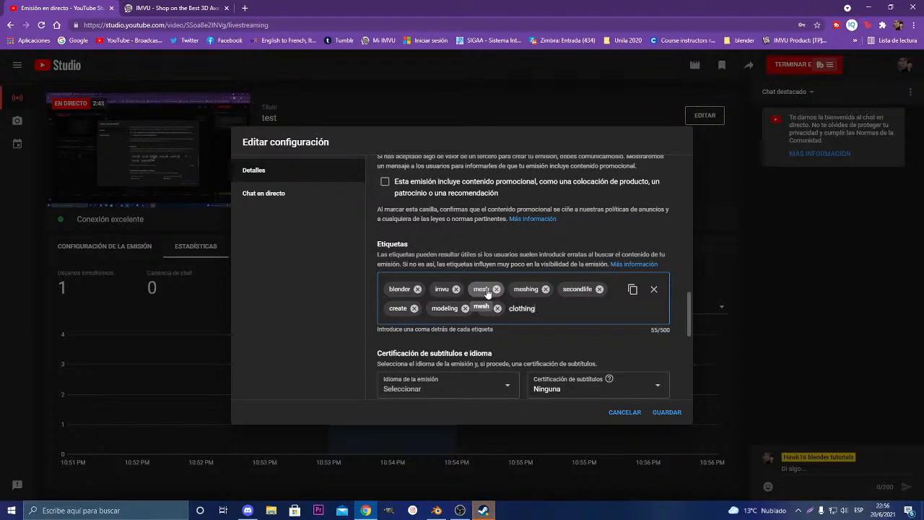
pyautogui.press(',')
pyautogui.write('bags,')
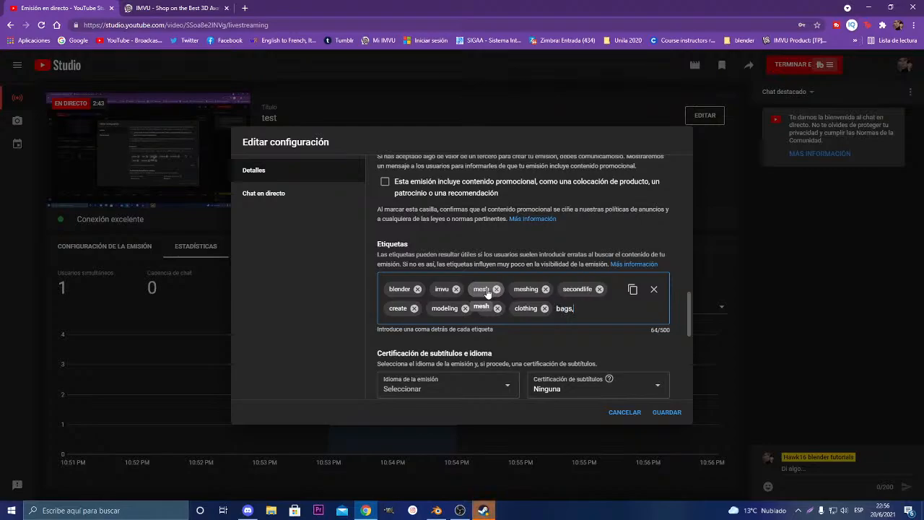
pyautogui.press(',')
# Finish the tag list with "accessories" and "clothes"
pyautogui.write('acce')
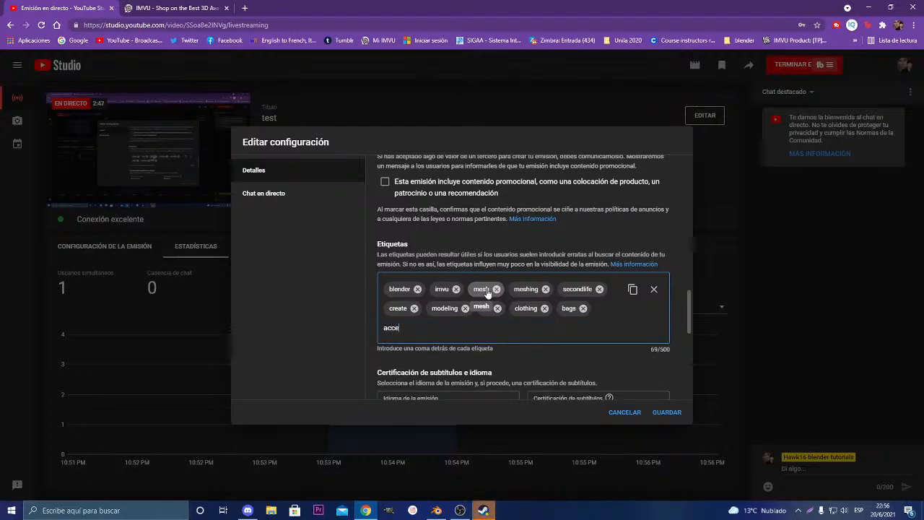
pyautogui.write('ssories')
pyautogui.press(',')
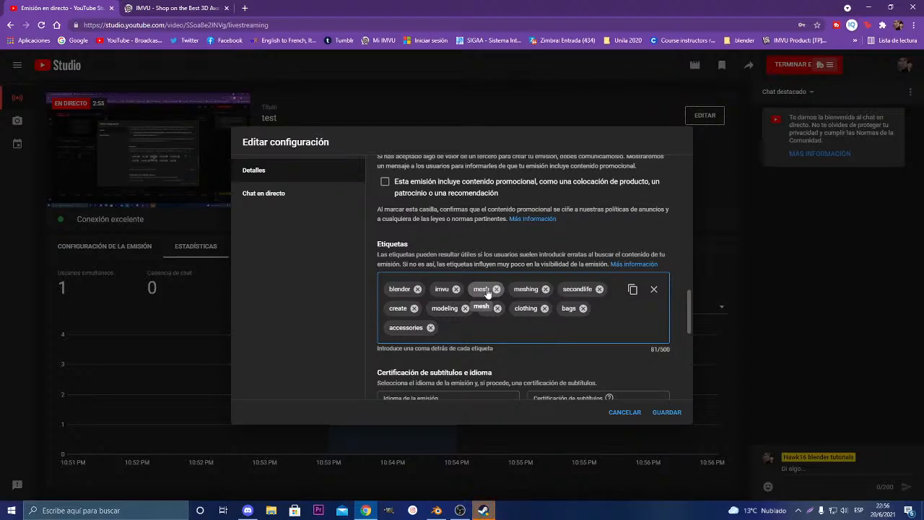
pyautogui.write('clothes')
pyautogui.press(',')
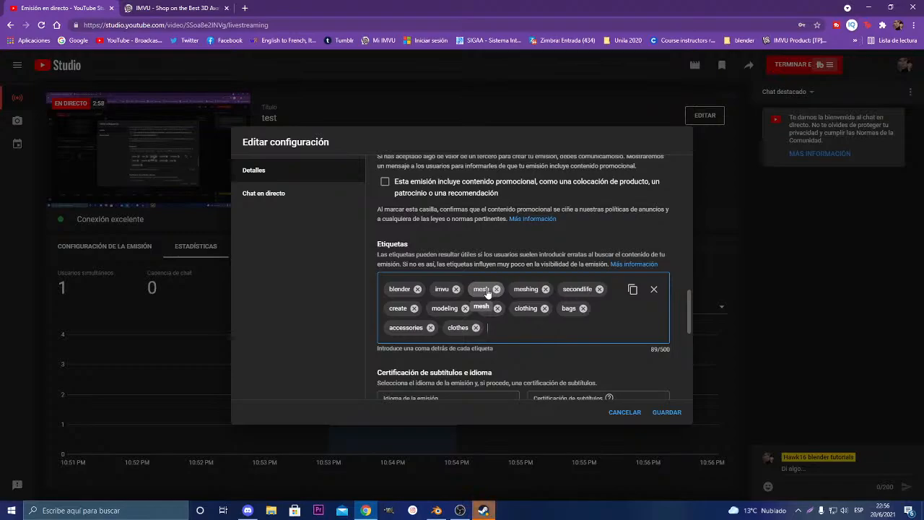
pyautogui.press('BackSpace')
pyautogui.press(',')
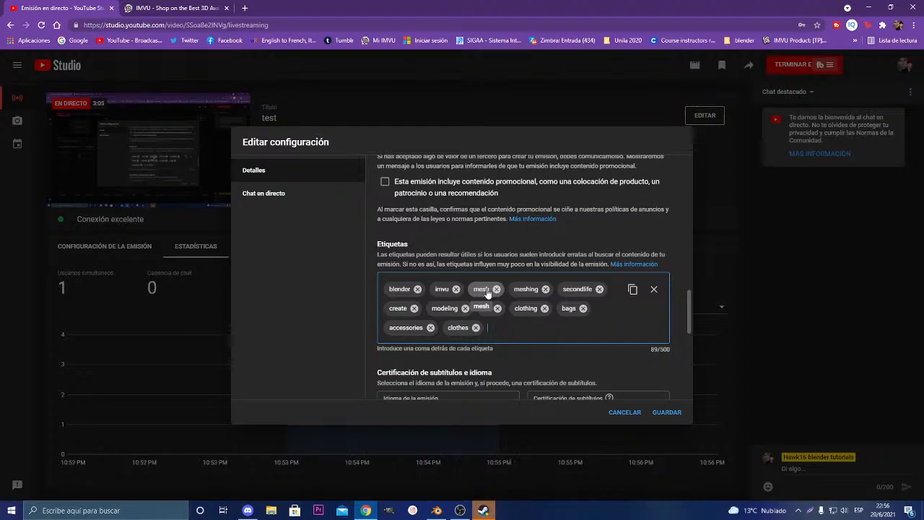
# Check the broadcast language choices and the remaining recording, licence and comment settings below the tags
pyautogui.moveTo(488, 293); pyautogui.dragTo(585, 350)
pyautogui.scroll(-3, 585, 350)
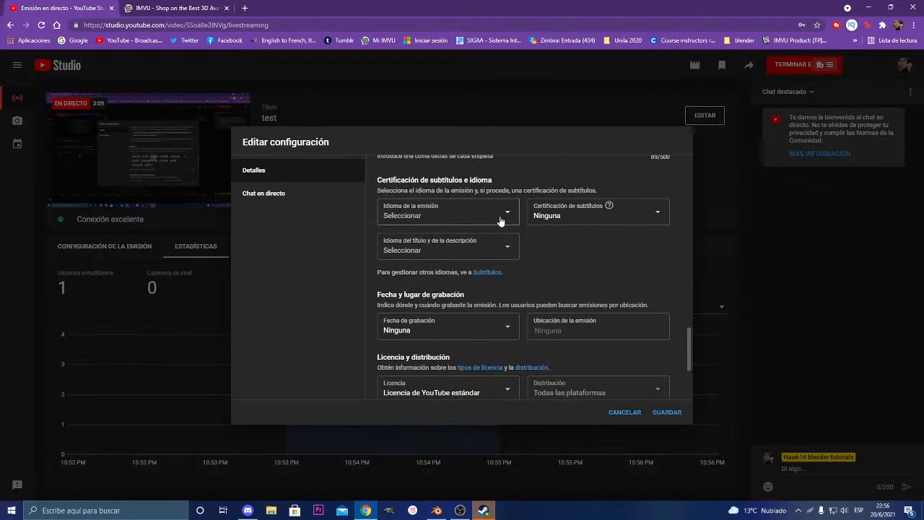
pyautogui.click(498, 223)
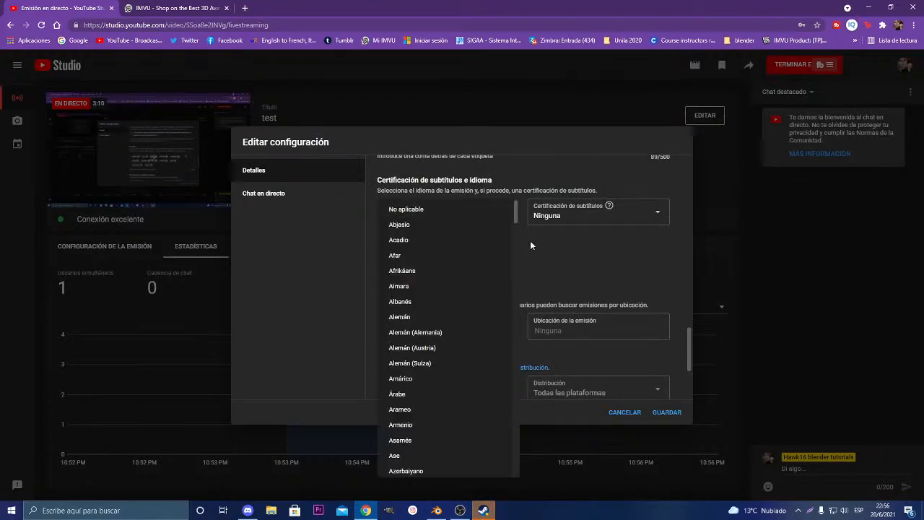
pyautogui.click(534, 240)
pyautogui.scroll(-2, 546, 277)
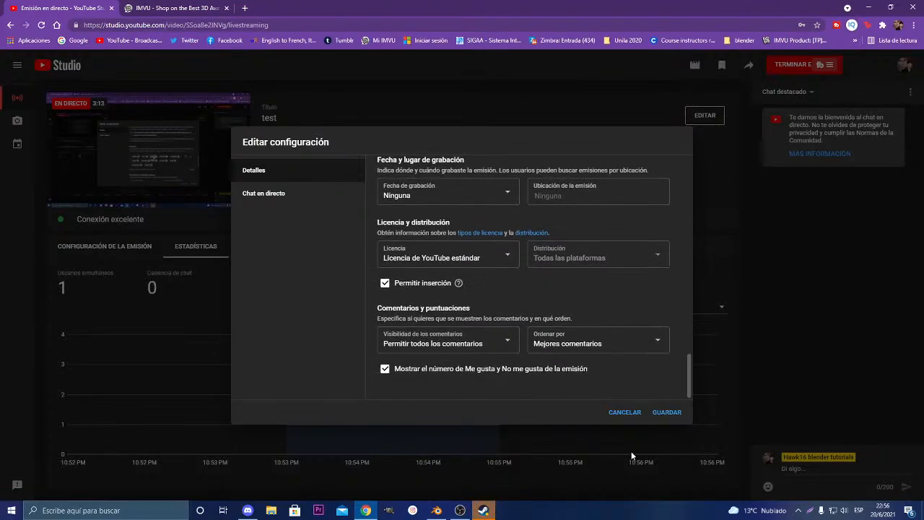
# Allow live chat replay in the stream's live chat settings
pyautogui.click(303, 201)
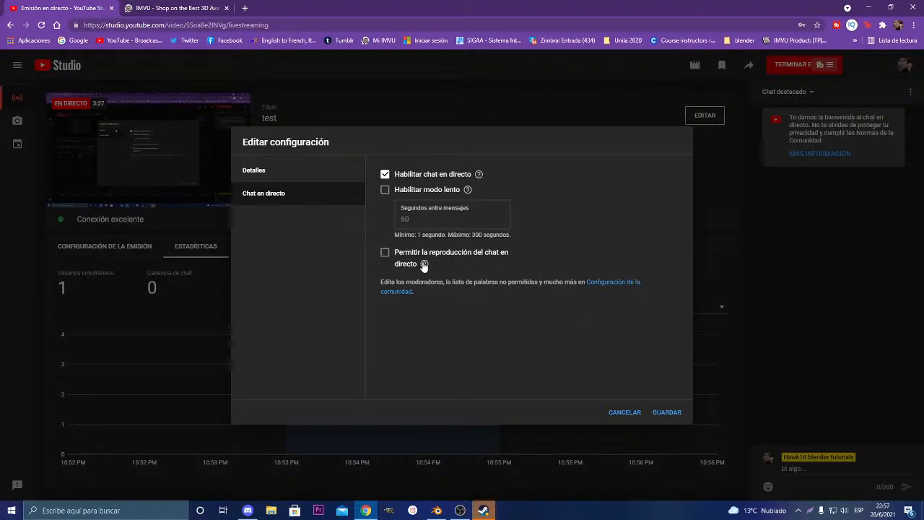
pyautogui.moveTo(425, 264)
pyautogui.click(403, 259)
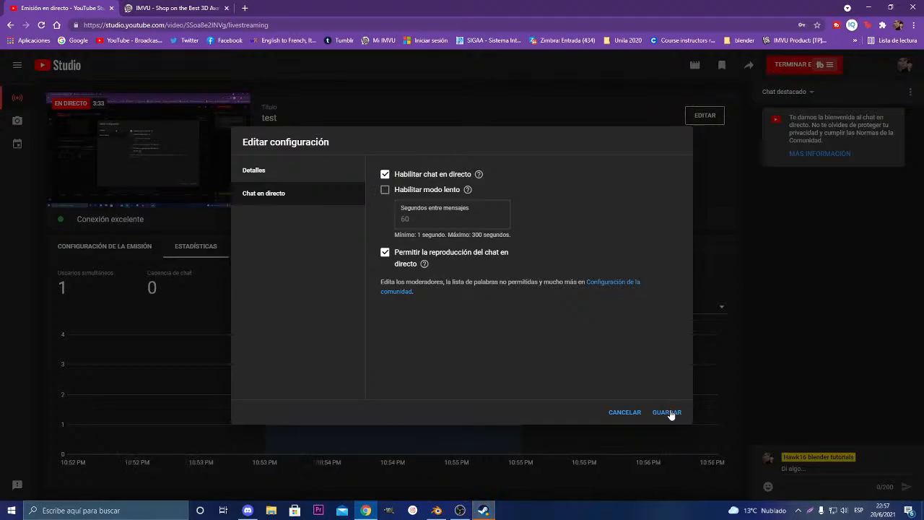
# Recheck the title and description in the stream's details and save the configuration
pyautogui.click(349, 171)
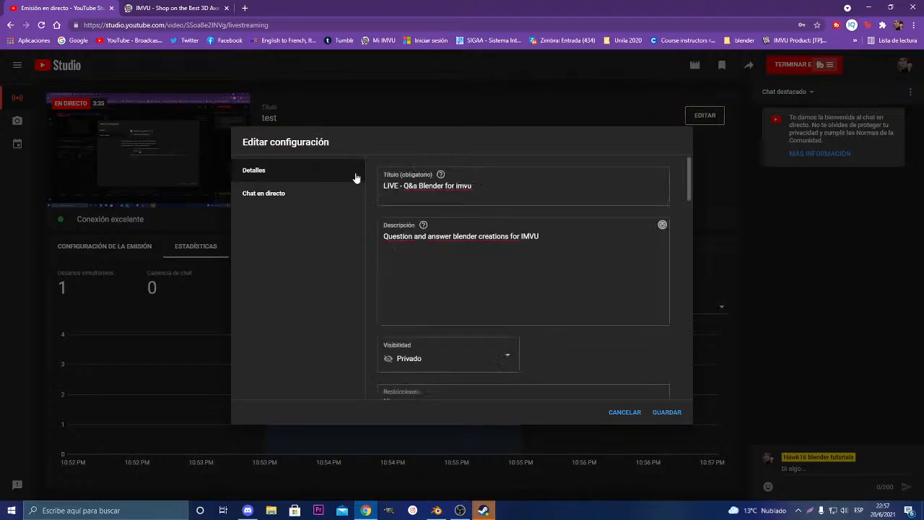
pyautogui.click(559, 304)
pyautogui.scroll(-1, 559, 305)
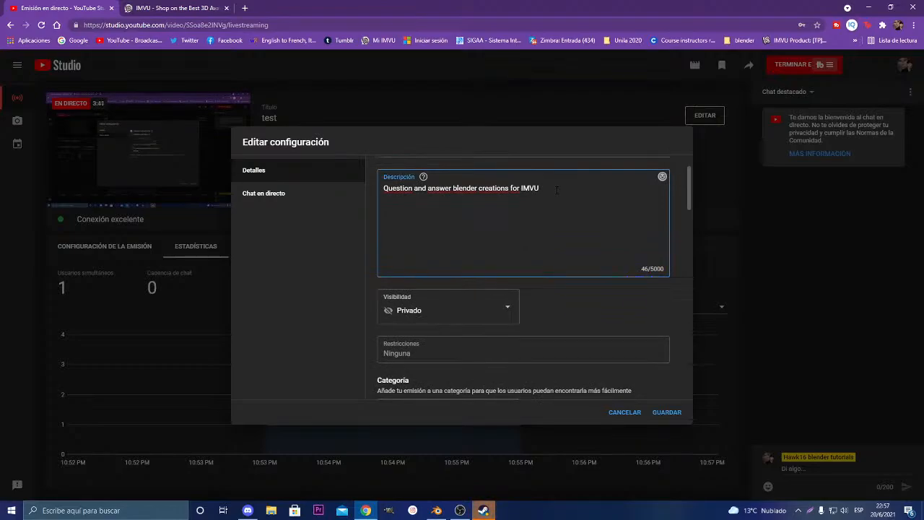
pyautogui.click(668, 413)
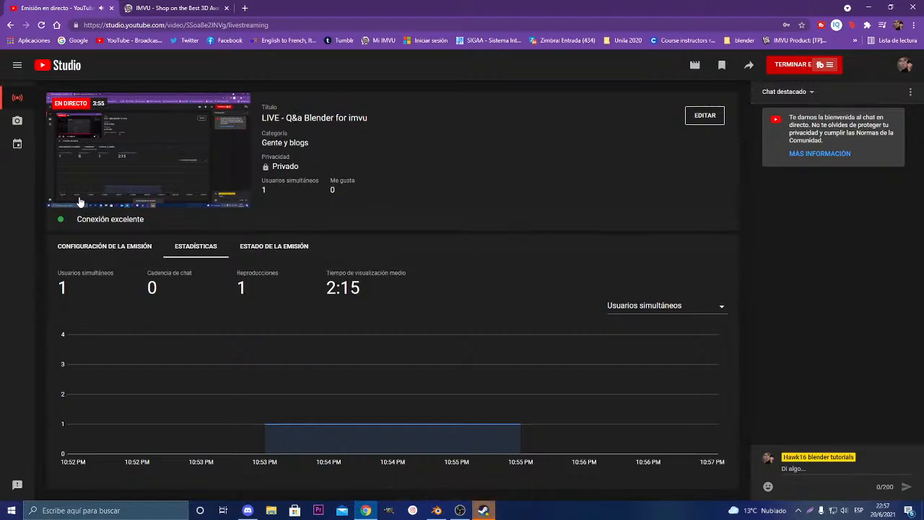
# Mute the live stream preview and close the open Steam window
pyautogui.click(78, 200)
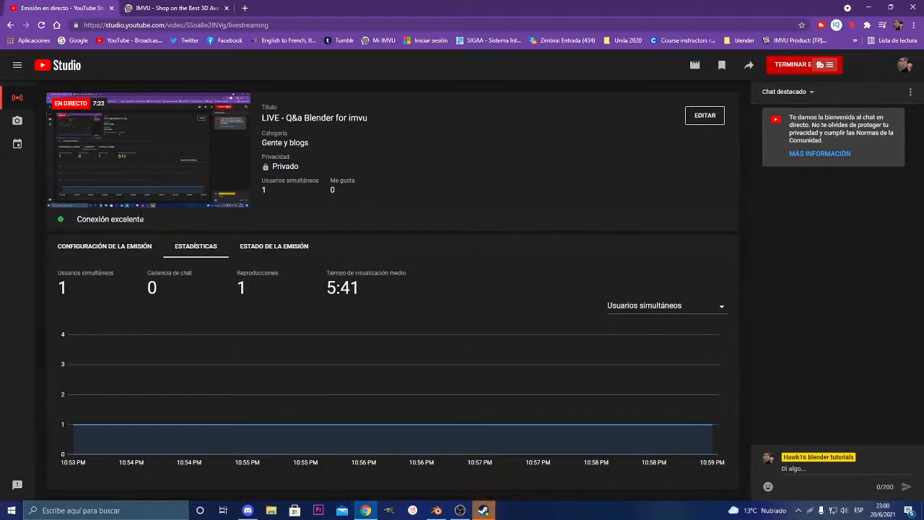
pyautogui.moveTo(492, 514)
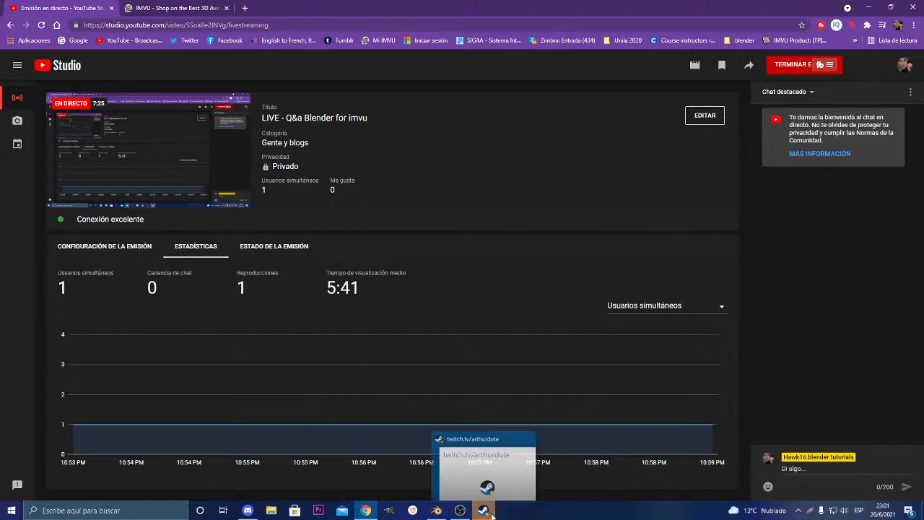
pyautogui.click(530, 433)
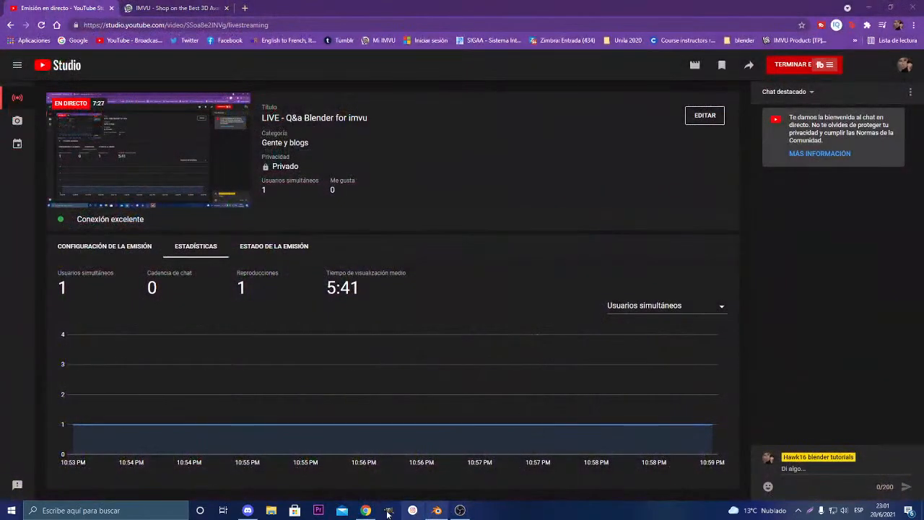
# Switch to Blender, leave Edit Mode on the small clasp and enter Edit Mode on the handbag body
pyautogui.click(436, 510)
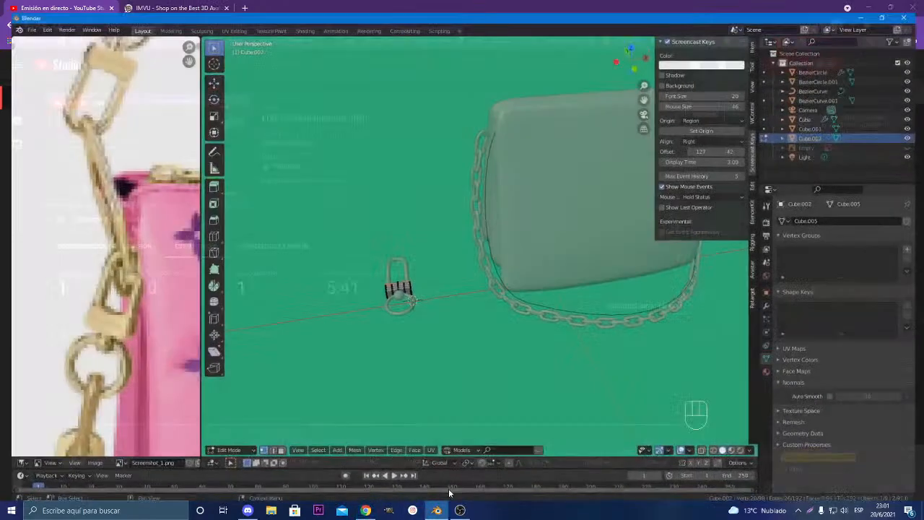
pyautogui.scroll(-3, 353, 315)
pyautogui.scroll(3, 353, 315)
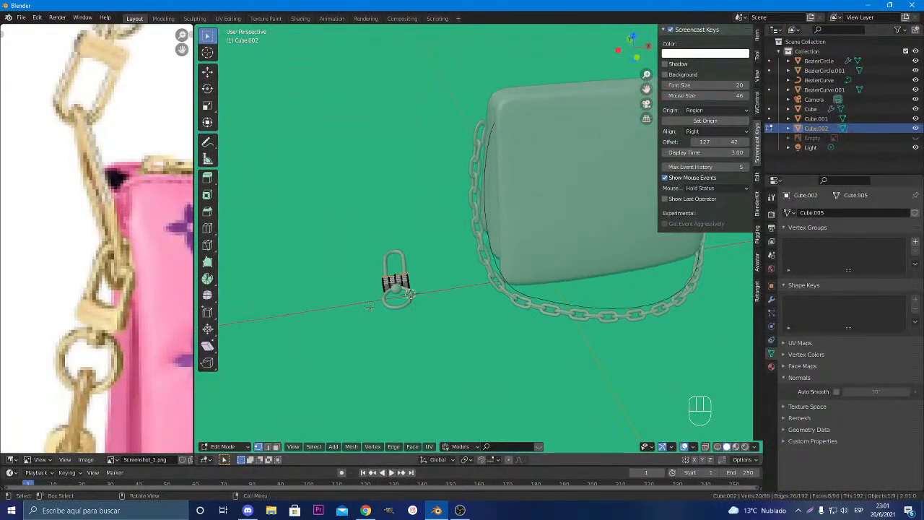
pyautogui.moveTo(372, 308); pyautogui.dragTo(429, 333, button='middle')
pyautogui.scroll(-3, 429, 333)
pyautogui.scroll(1, 437, 297)
pyautogui.moveTo(437, 297); pyautogui.dragTo(412, 287, button='middle')
pyautogui.press('Tab')
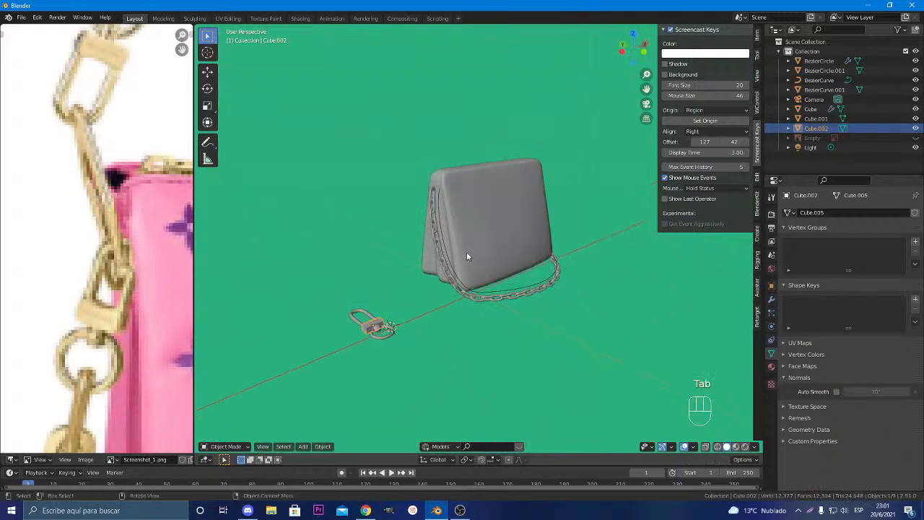
pyautogui.click(484, 241)
pyautogui.press('Tab')
pyautogui.scroll(1, 474, 266)
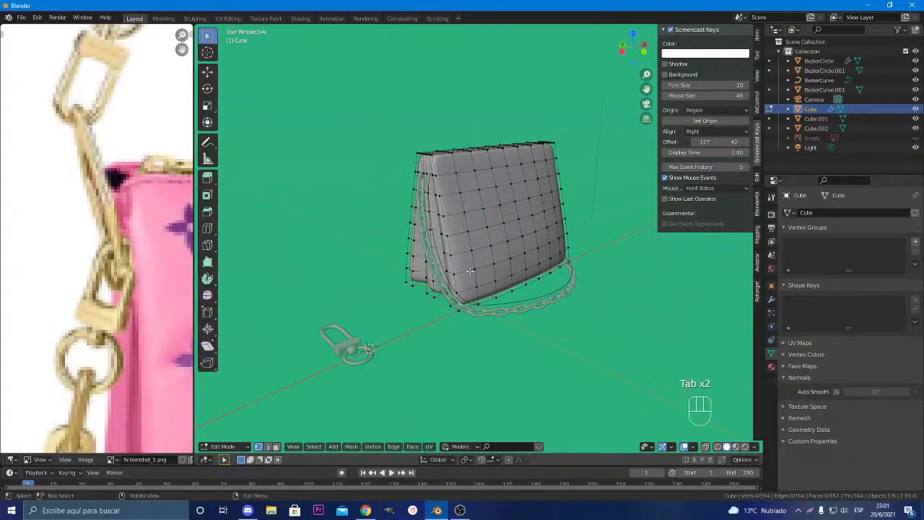
pyautogui.moveTo(471, 270)
pyautogui.mouseDown(button='middle')
pyautogui.moveTo(458, 255)
pyautogui.moveTo(430, 275)
pyautogui.moveTo(458, 272)
pyautogui.mouseUp(button='middle')
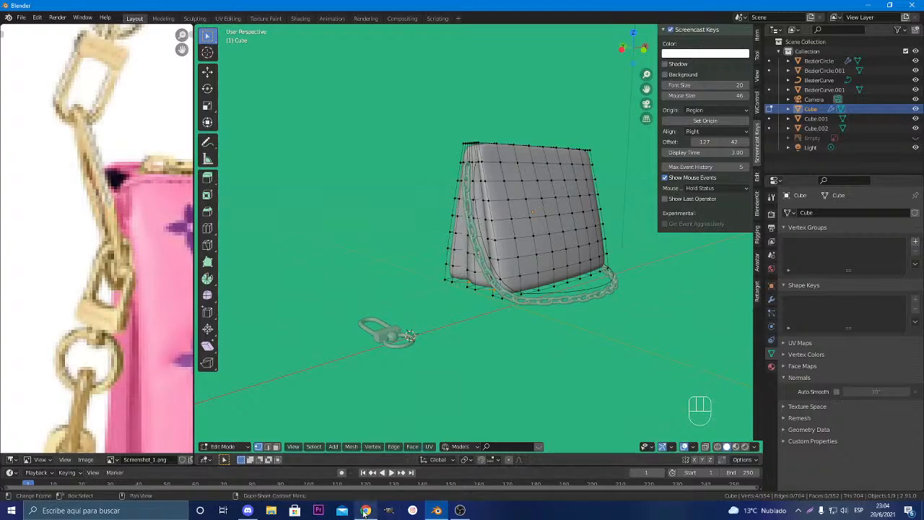
# Switch back to the live stream dashboard of YouTube Studio in Chrome
pyautogui.click(469, 511)
pyautogui.click(469, 511)
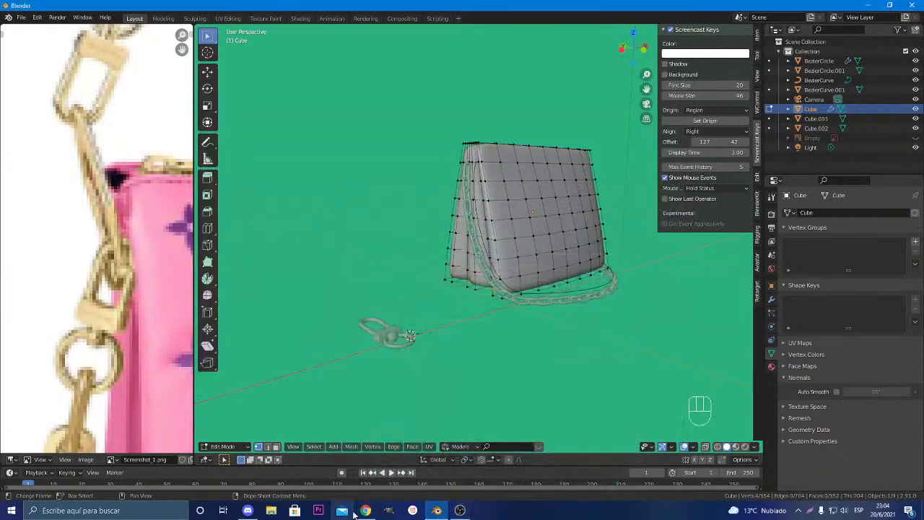
pyautogui.click(365, 510)
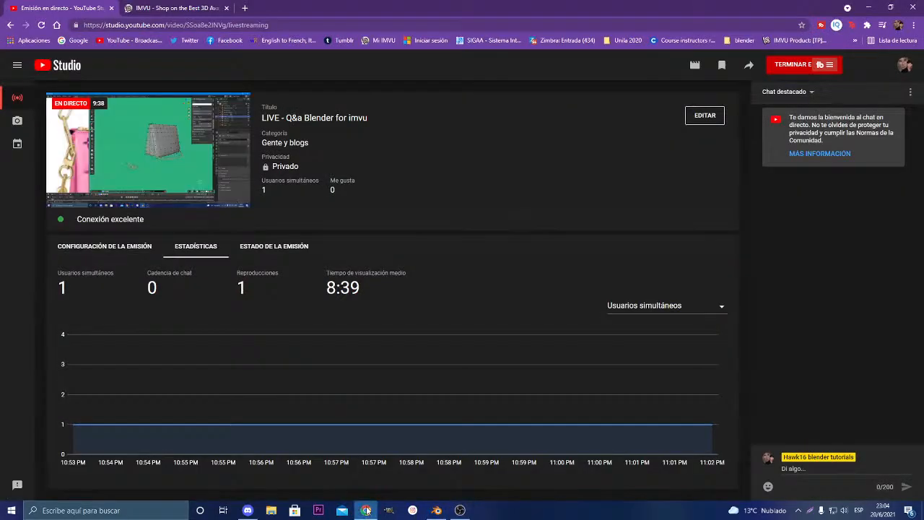
# Look over the stream's details down to the thumbnail and close the configuration without saving
pyautogui.click(705, 116)
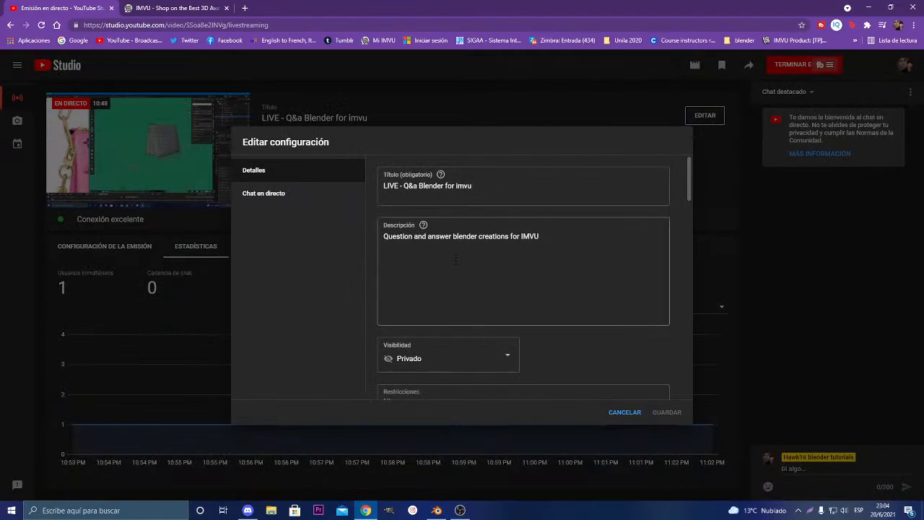
pyautogui.scroll(-5, 370, 267)
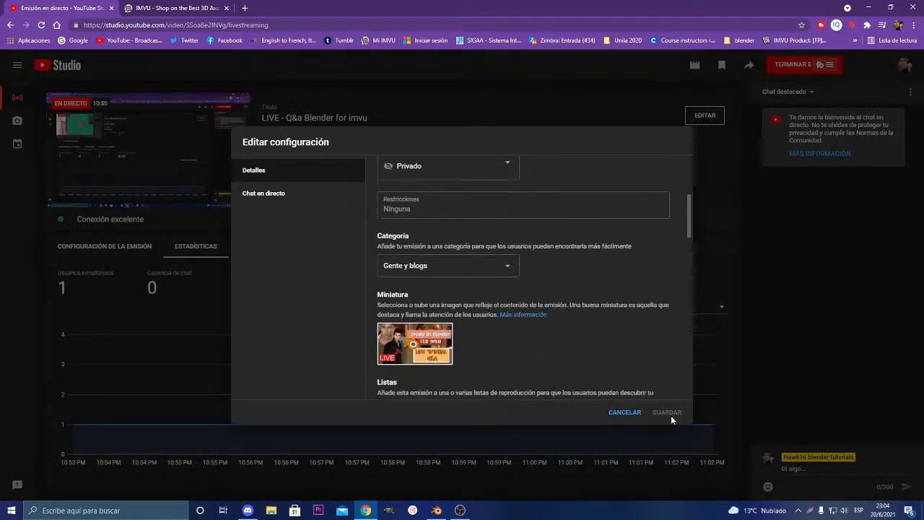
pyautogui.click(623, 413)
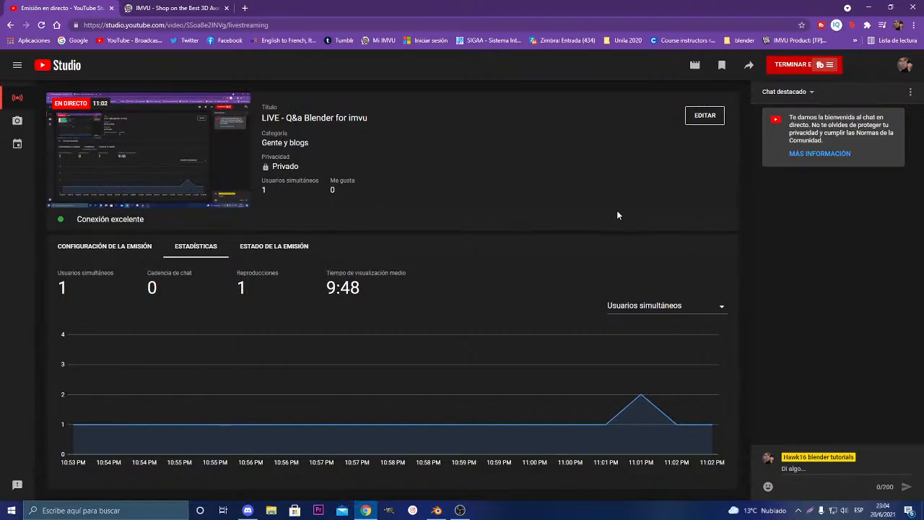
# Reopen the stream's configuration, check the live chat settings and set the visibility in the details to Público
pyautogui.click(708, 118)
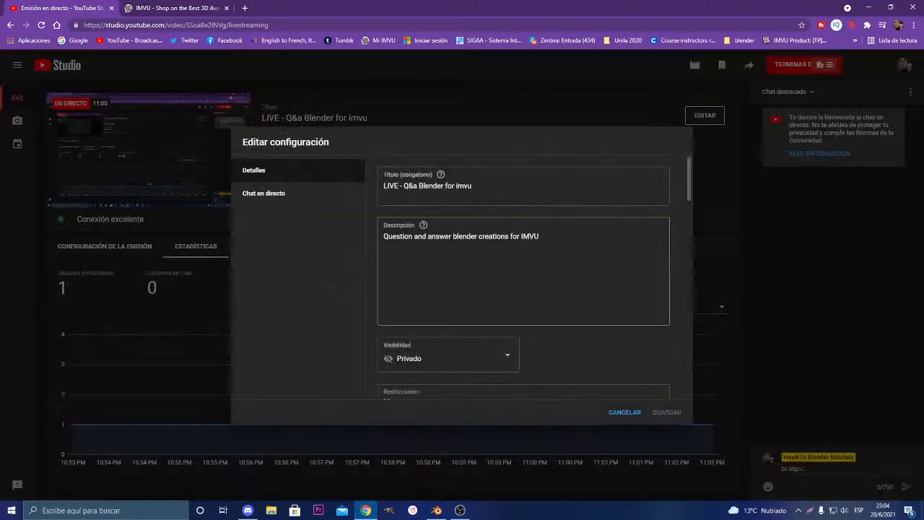
pyautogui.click(318, 196)
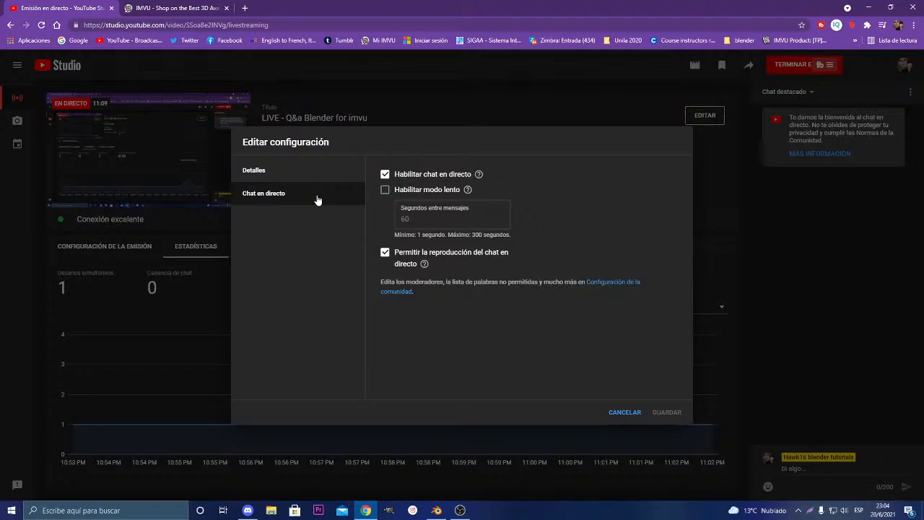
pyautogui.click(323, 180)
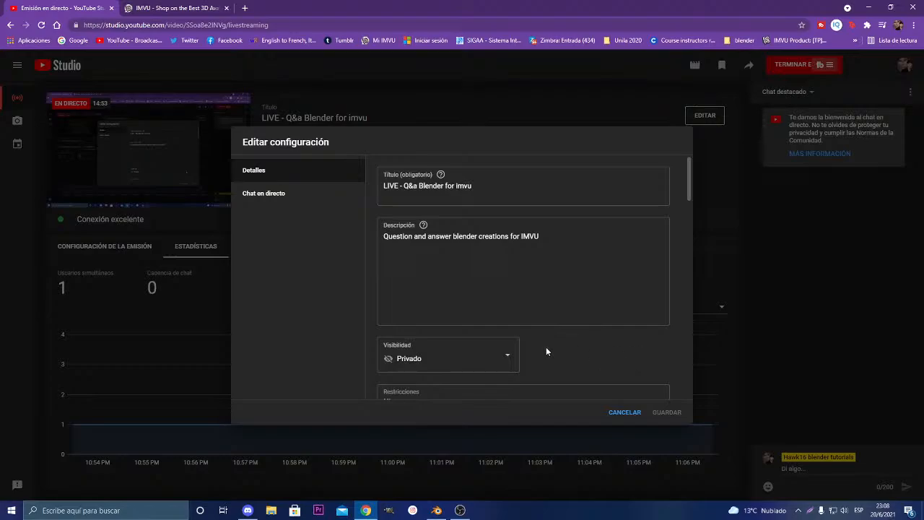
pyautogui.click(509, 354)
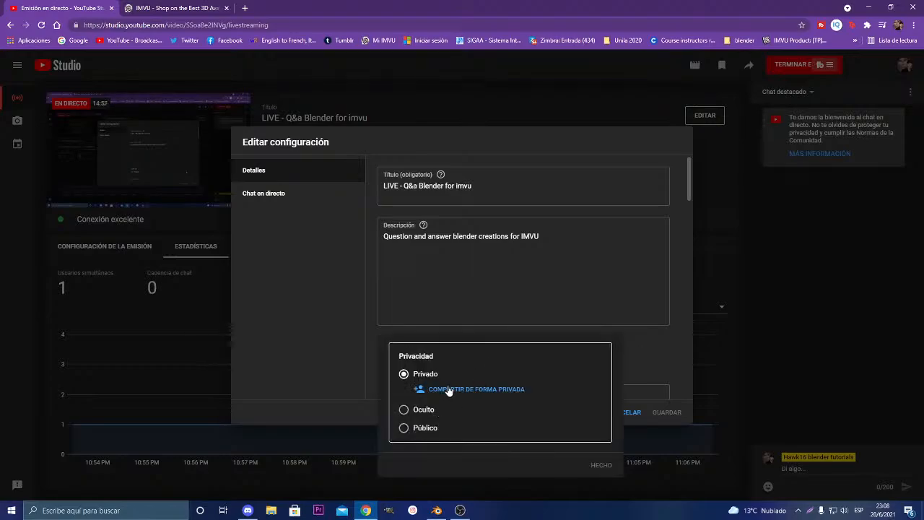
pyautogui.click(429, 430)
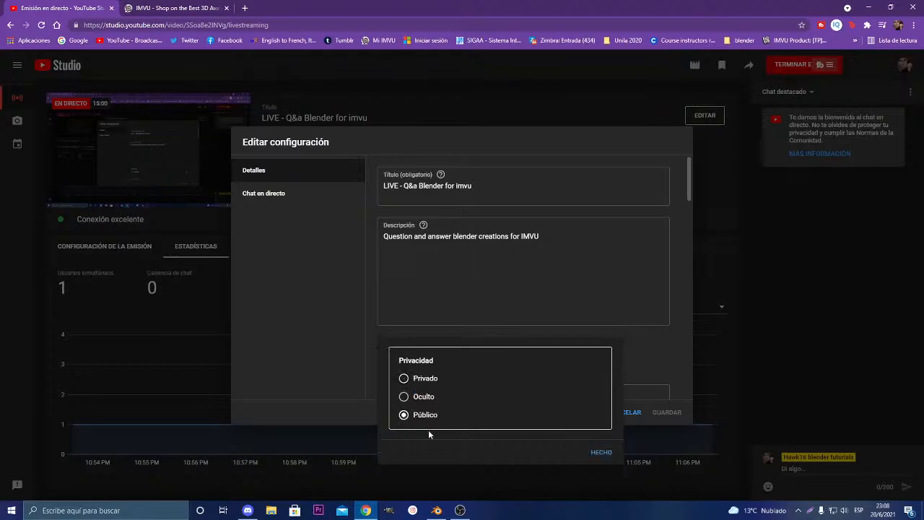
pyautogui.click(600, 455)
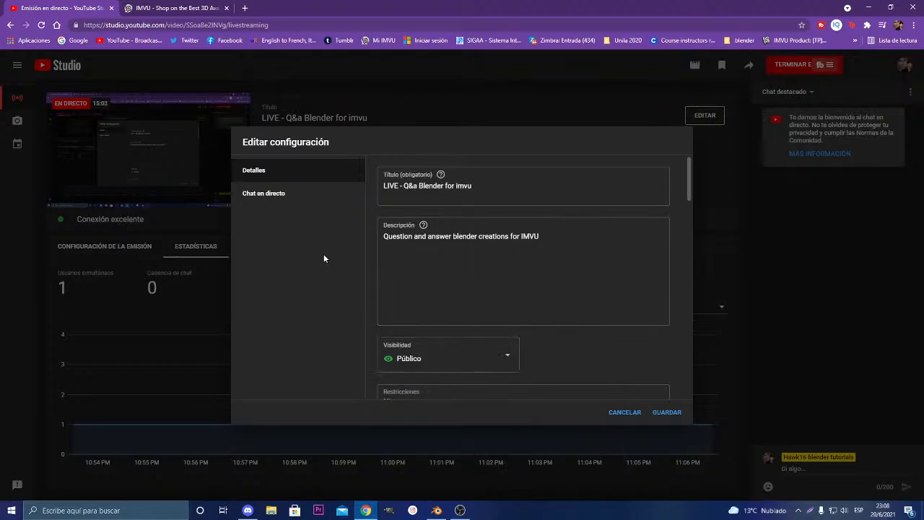
# Look through the playlist, tags, licence and comment settings and save the stream's configuration
pyautogui.scroll(-5, 642, 361)
pyautogui.scroll(-5, 641, 357)
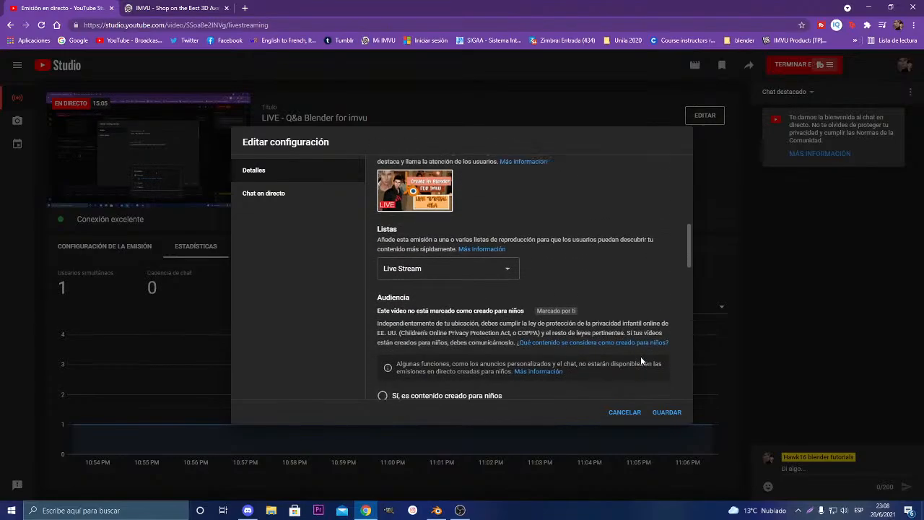
pyautogui.scroll(-5, 636, 352)
pyautogui.scroll(-5, 645, 381)
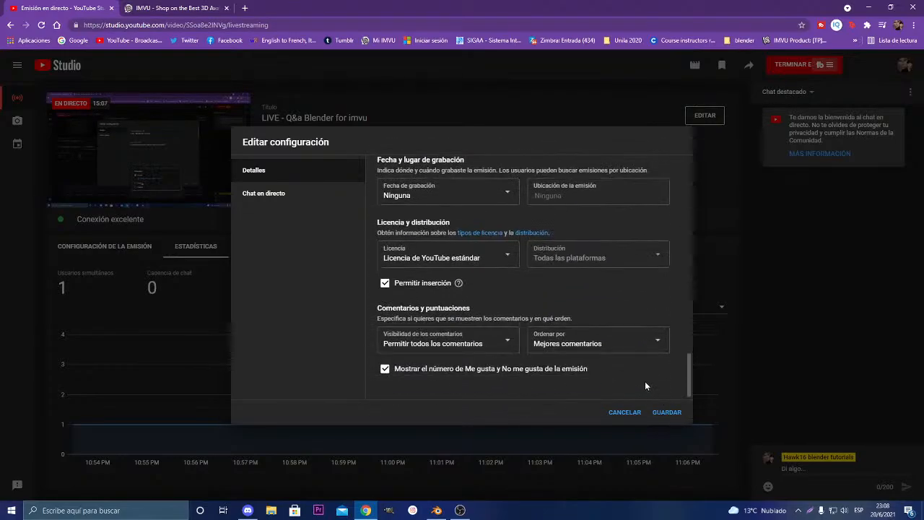
pyautogui.scroll(6, 550, 352)
pyautogui.scroll(3, 550, 347)
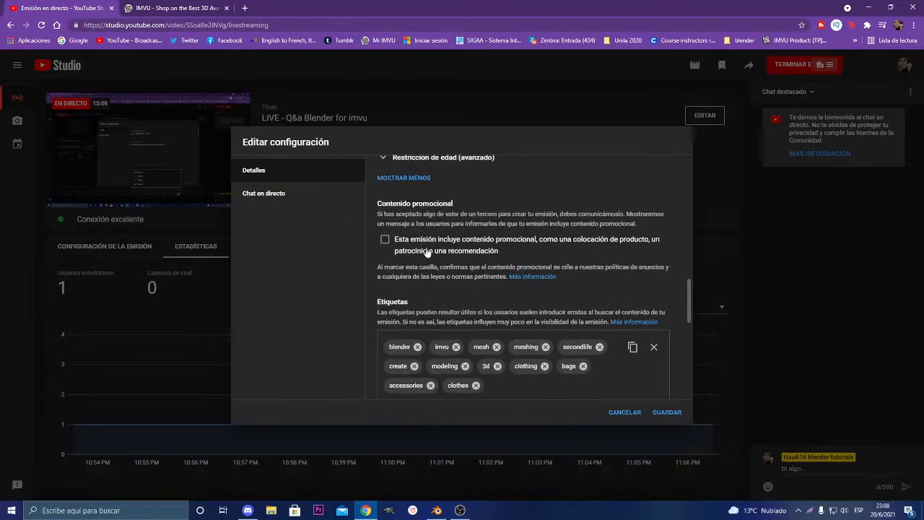
pyautogui.click(666, 411)
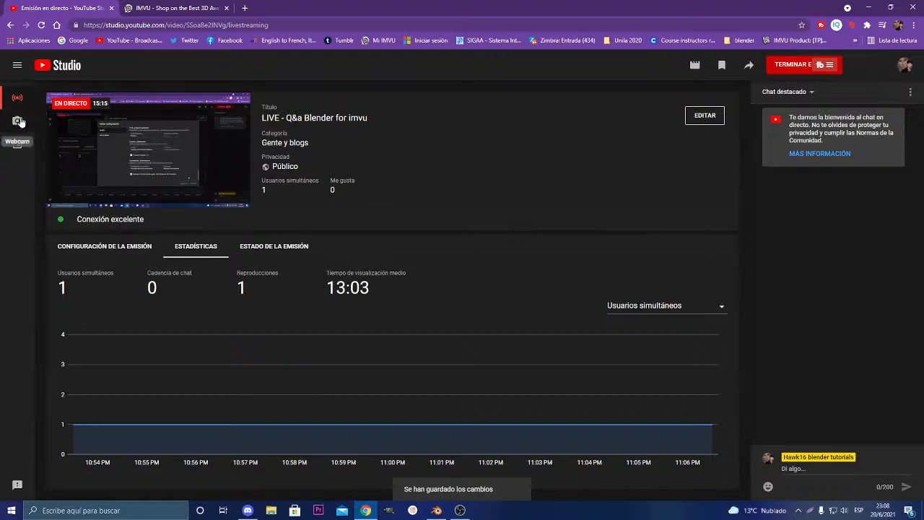
# Cancel leaving the stream for the webcam page, then view the live stream's sharing options and close them
pyautogui.click(17, 120)
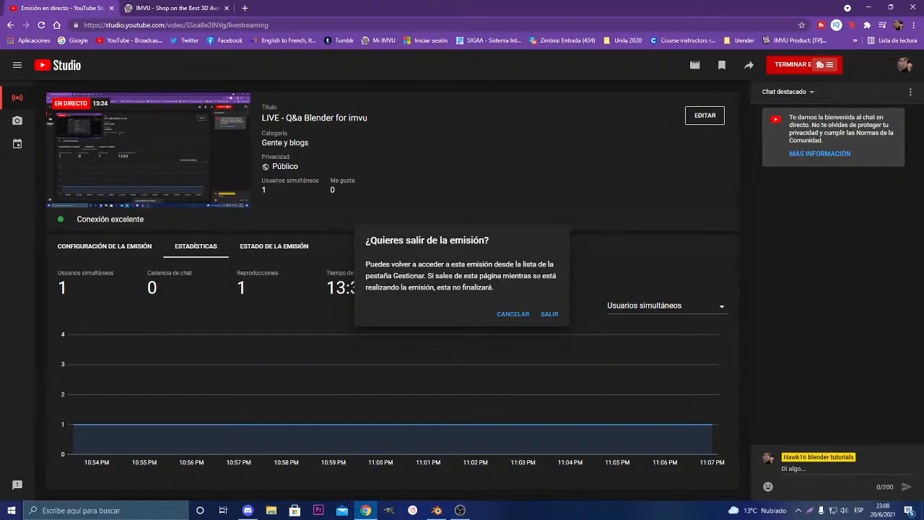
pyautogui.click(513, 315)
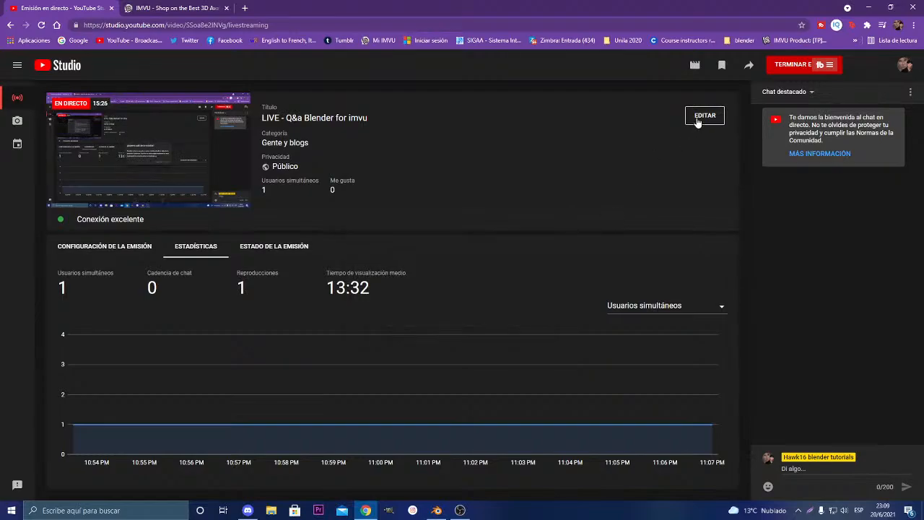
pyautogui.click(747, 66)
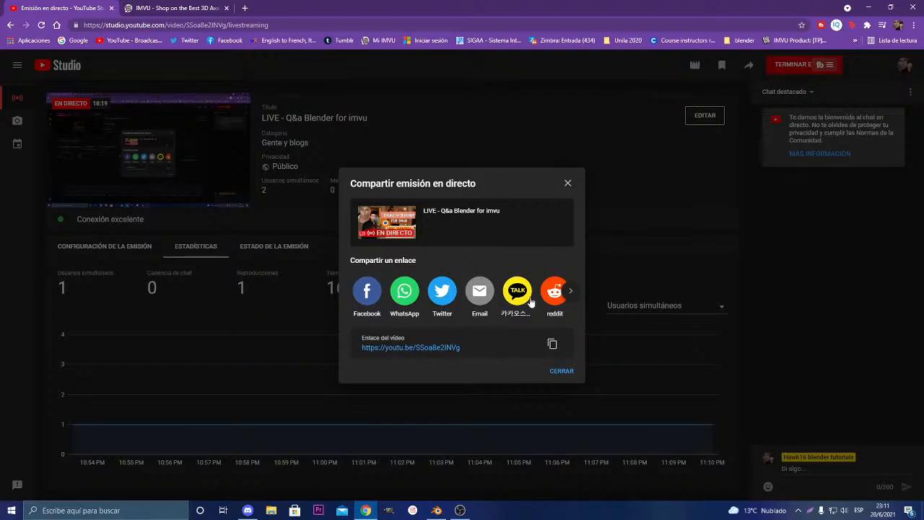
pyautogui.click(562, 371)
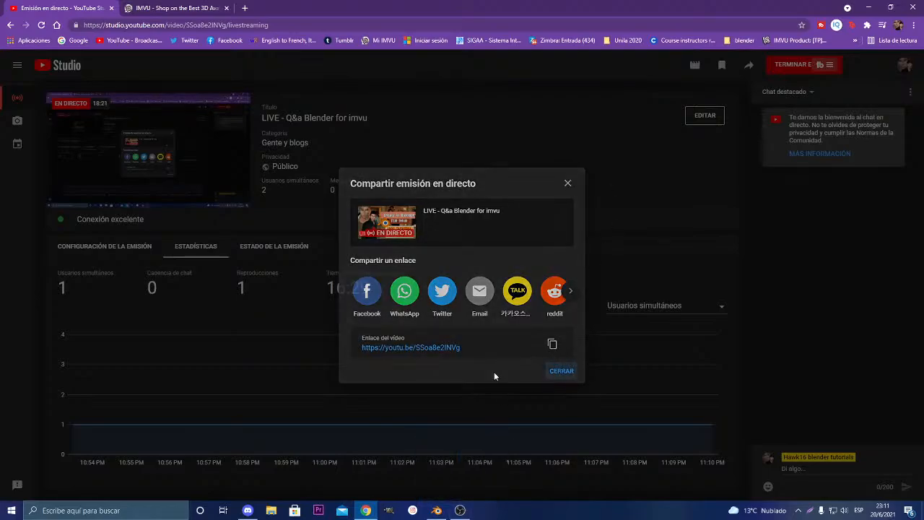
# Switch to Blender, leave Edit Mode on the handbag body and enter Edit Mode on the clasp's rectangular block
pyautogui.click(438, 512)
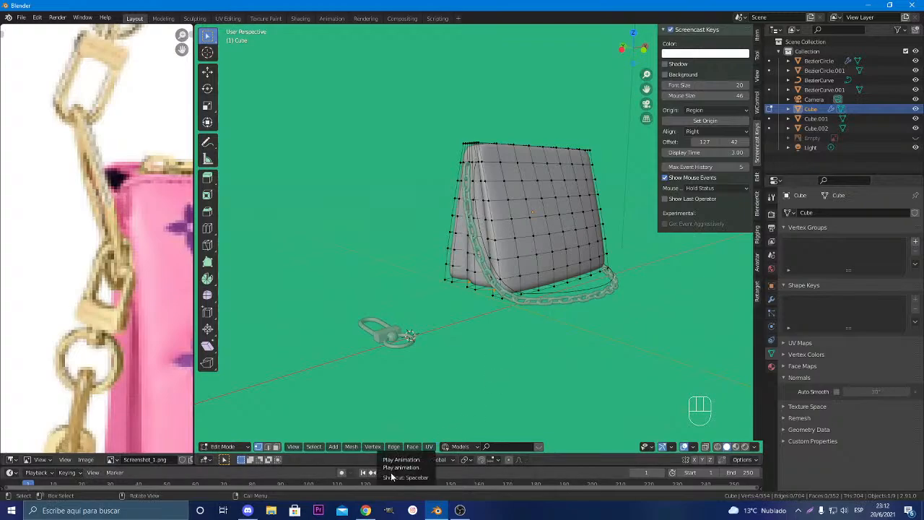
pyautogui.moveTo(463, 318); pyautogui.dragTo(501, 311, button='middle')
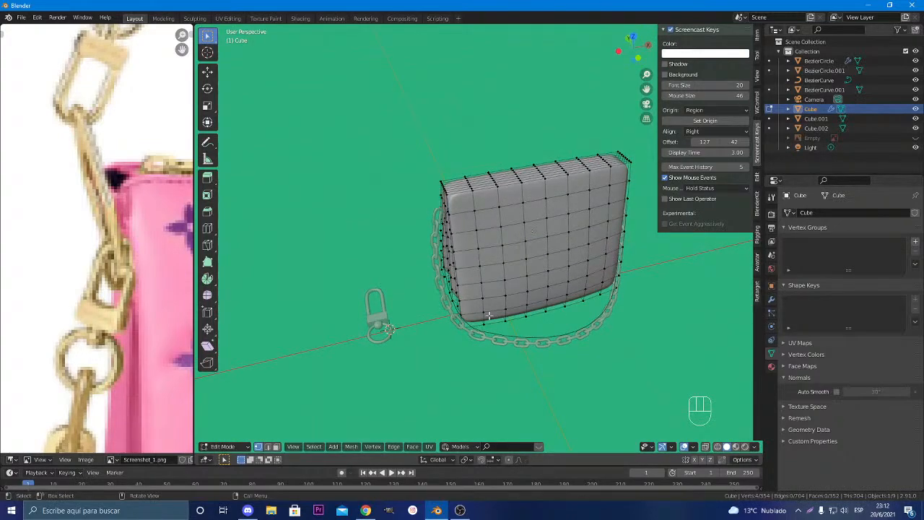
pyautogui.scroll(10, 449, 318)
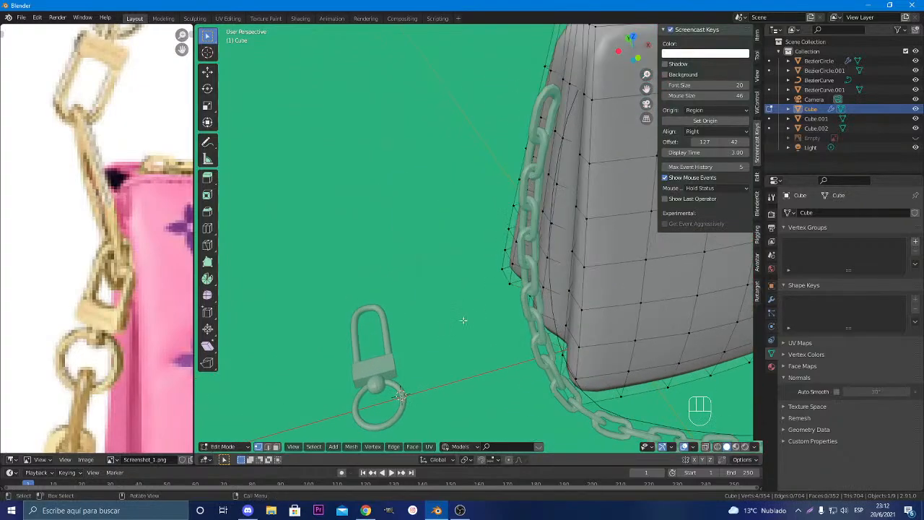
pyautogui.press('Tab')
pyautogui.keyDown('shift'); pyautogui.click(402, 356); pyautogui.keyUp('shift')
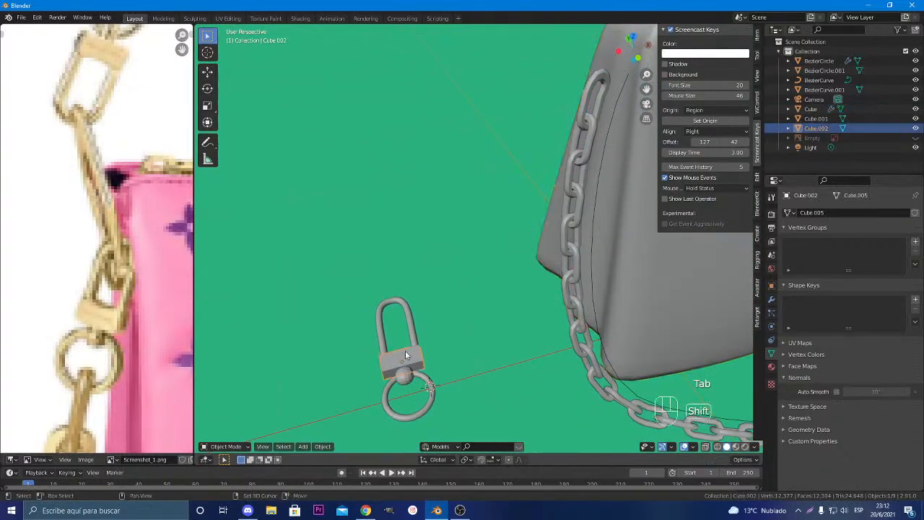
pyautogui.keyDown('shift'); pyautogui.moveTo(406, 354); pyautogui.dragTo(475, 309, button='middle'); pyautogui.keyUp('shift')
pyautogui.scroll(3, 517, 347)
pyautogui.press('KP_1')
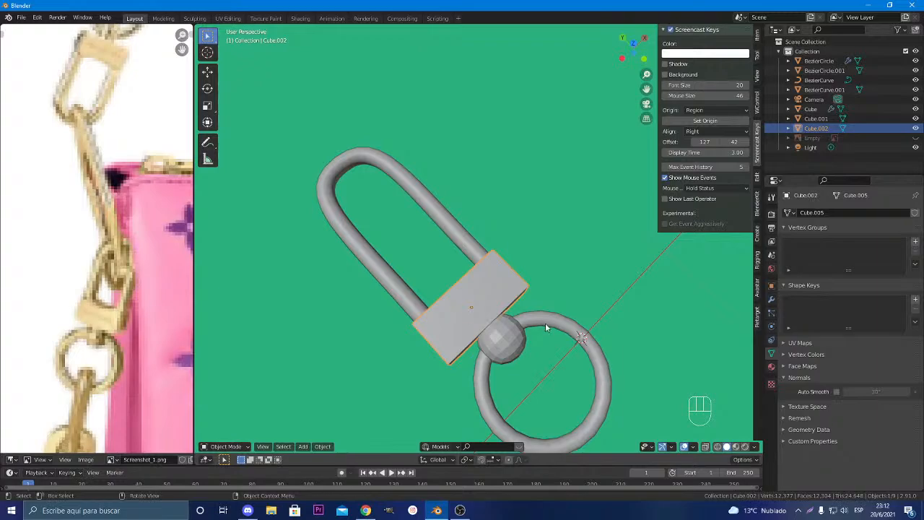
pyautogui.scroll(2, 545, 323)
pyautogui.keyDown('shift'); pyautogui.moveTo(456, 303); pyautogui.dragTo(572, 229, button='middle'); pyautogui.keyUp('shift')
pyautogui.press('Tab')
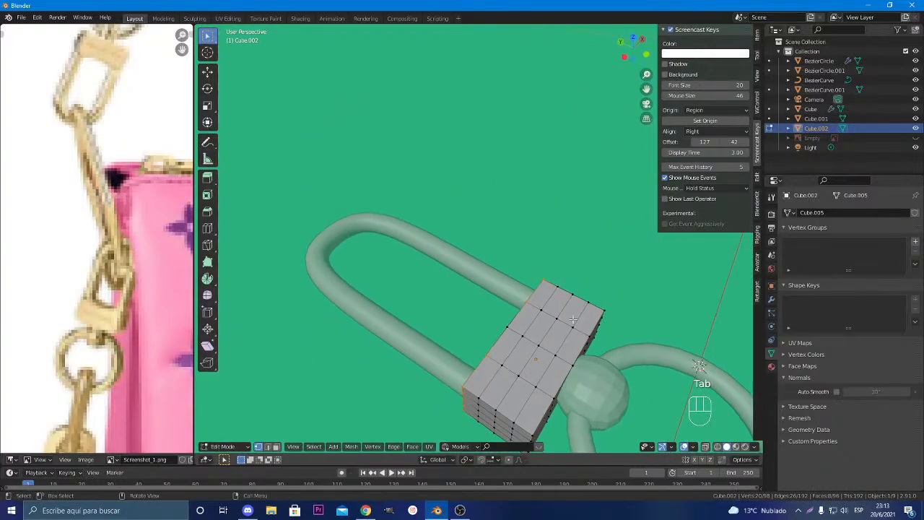
# Undo the recent edits on the clasp's rectangular block, back to before its finer subdivision
pyautogui.hotkey('ctrl', 'z')
pyautogui.hotkey('ctrl', 'z')
pyautogui.hotkey('ctrl', 'z')
pyautogui.hotkey('ctrl', 'z')
pyautogui.hotkey('ctrl', 'z')
pyautogui.hotkey('ctrl', 'z')
pyautogui.hotkey('ctrl', 'z')
pyautogui.hotkey('ctrl', 'z')
pyautogui.hotkey('ctrl', 'z')
pyautogui.hotkey('ctrl', 'z')
pyautogui.hotkey('ctrl', 'z')
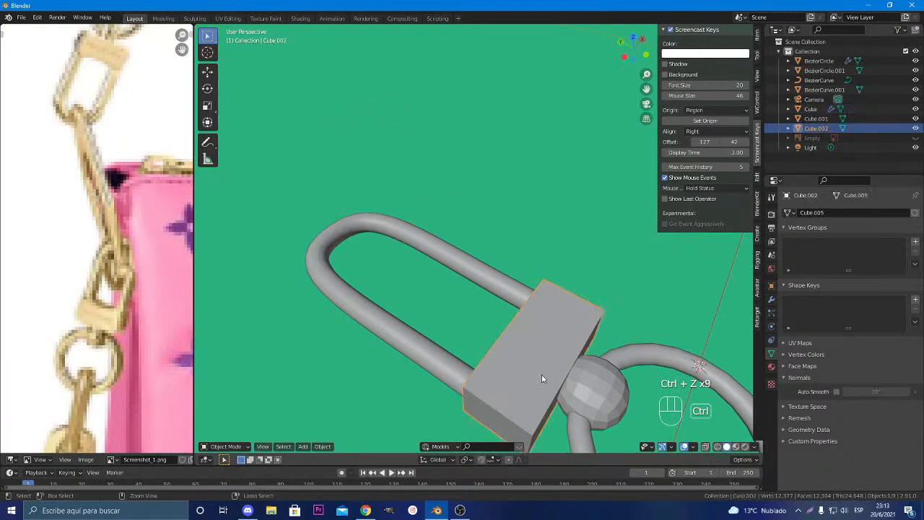
pyautogui.hotkey('ctrl', 'z')
pyautogui.hotkey('ctrl', 'z')
pyautogui.hotkey('ctrl', 'z')
pyautogui.hotkey('ctrl', 'z')
pyautogui.hotkey('ctrl', 'z')
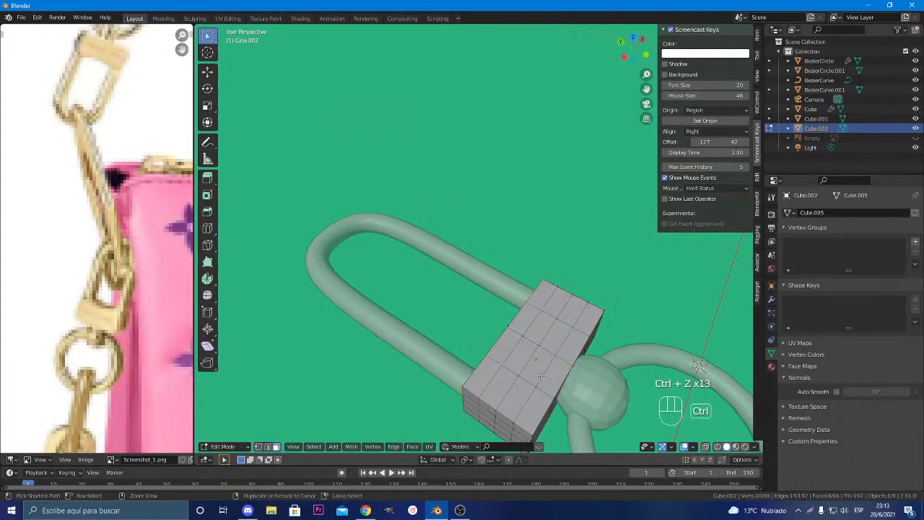
pyautogui.hotkey('ctrl', 'z')
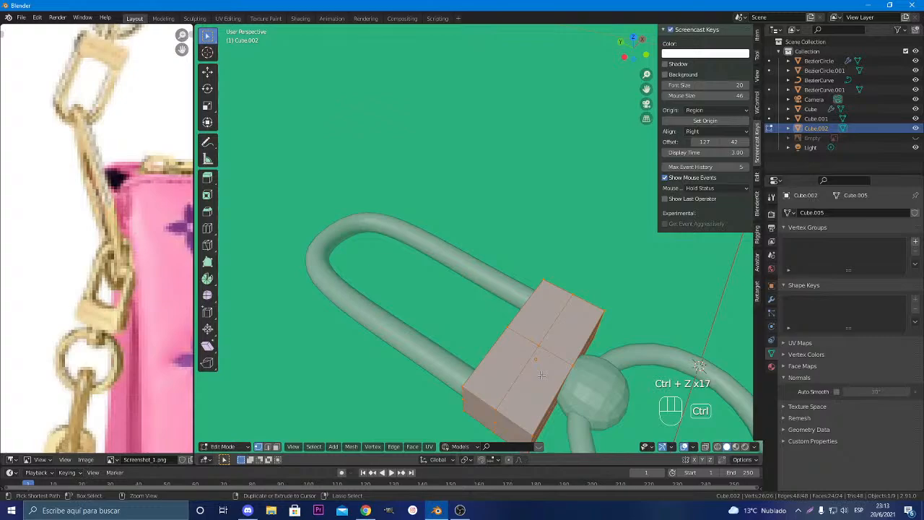
# Try a Subdivision Surface modifier on the clasp's block, check it in Object Mode and remove it
pyautogui.click(771, 299)
pyautogui.click(803, 213)
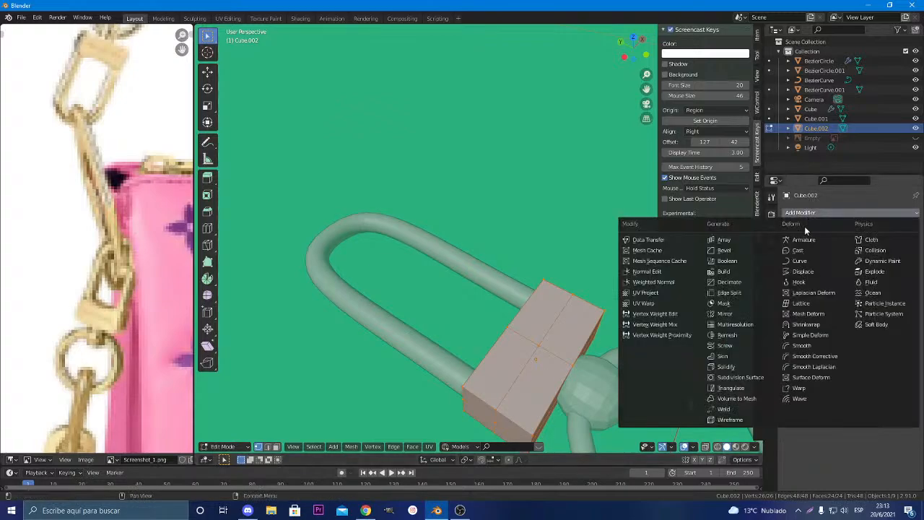
pyautogui.click(739, 377)
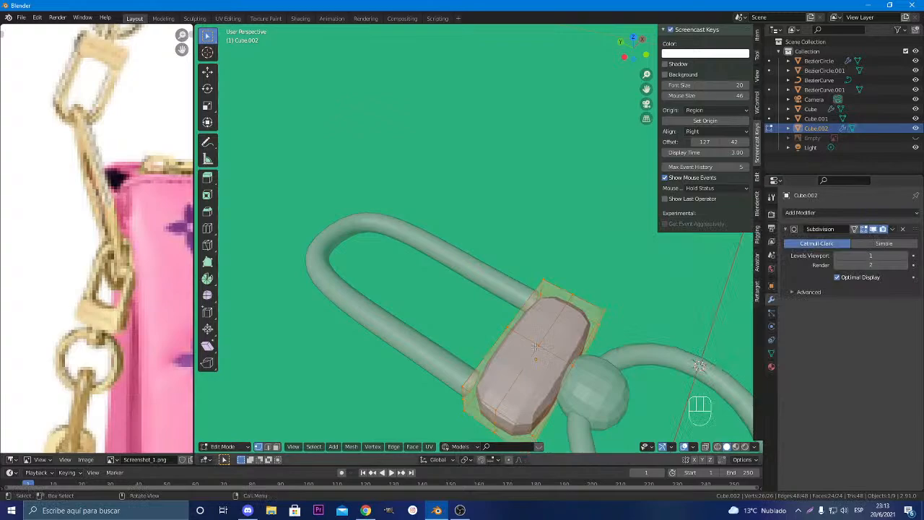
pyautogui.moveTo(534, 348); pyautogui.dragTo(578, 339, button='middle')
pyautogui.press('Tab')
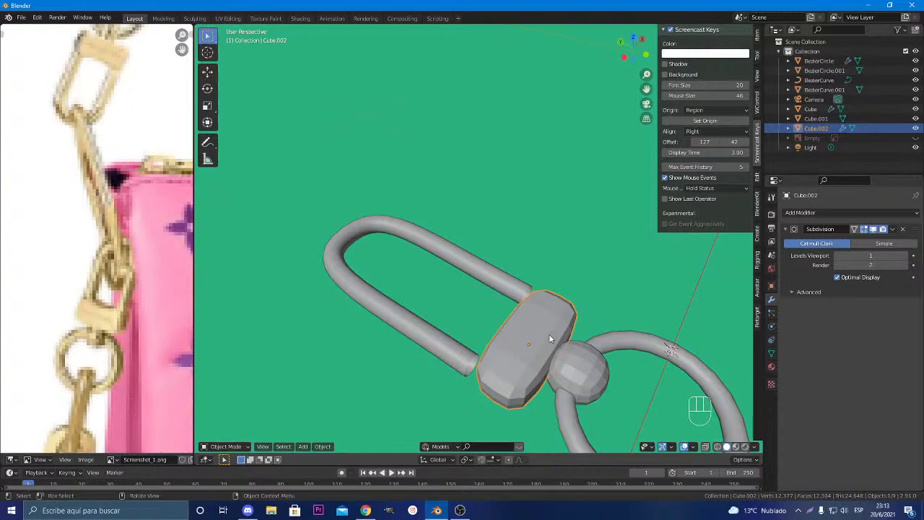
pyautogui.press('Tab')
pyautogui.hotkey('ctrl', 'z')
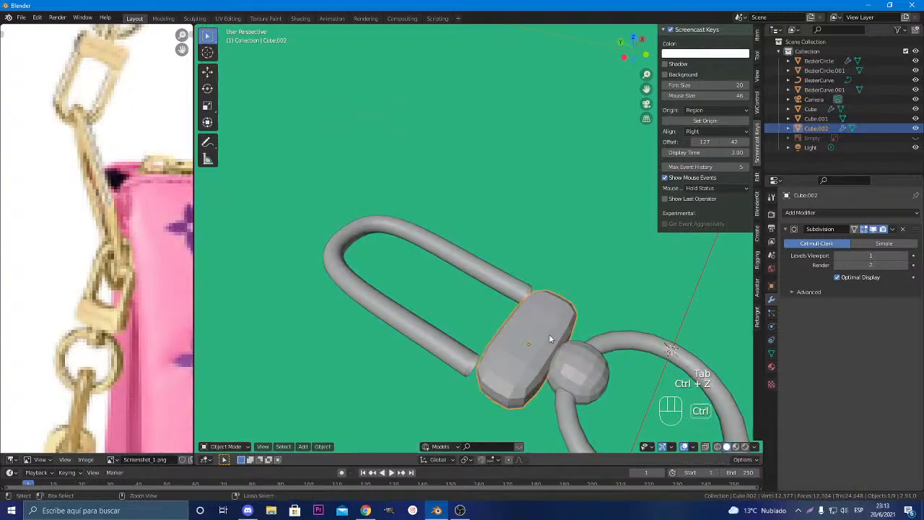
pyautogui.click(903, 229)
# Enter Edit Mode on the clasp's block and subdivide its whole mesh once
pyautogui.press('Tab')
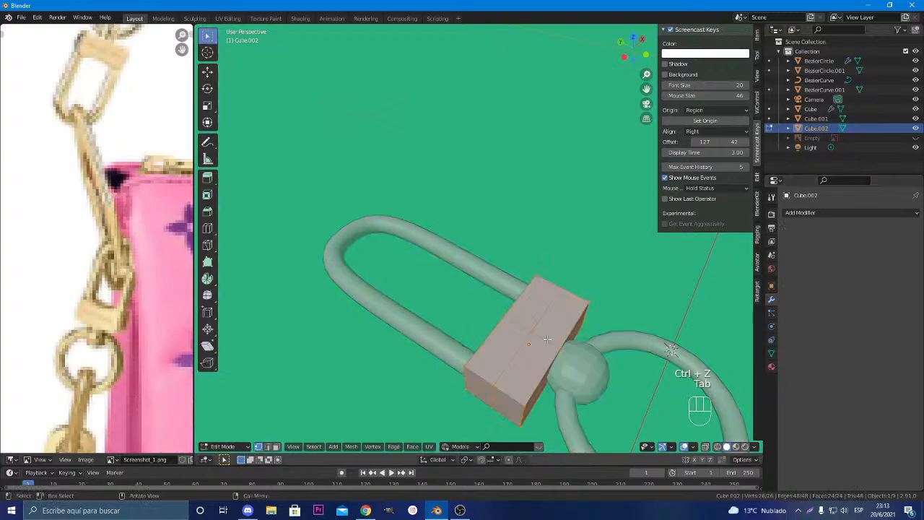
pyautogui.rightClick(509, 284)
pyautogui.click(513, 285)
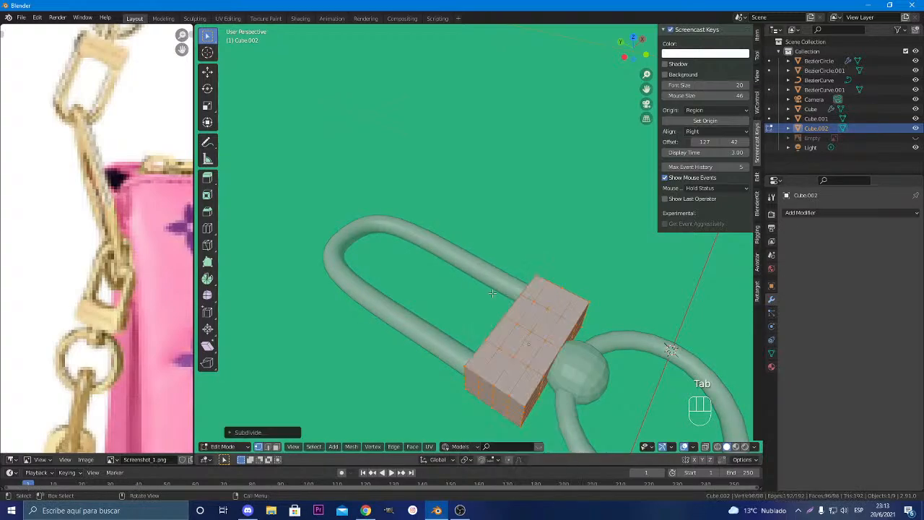
# Select the block's faces around both ends of the clasp's long loop in face select mode
pyautogui.moveTo(492, 293); pyautogui.dragTo(627, 283, button='middle')
pyautogui.press('2')
pyautogui.press('3')
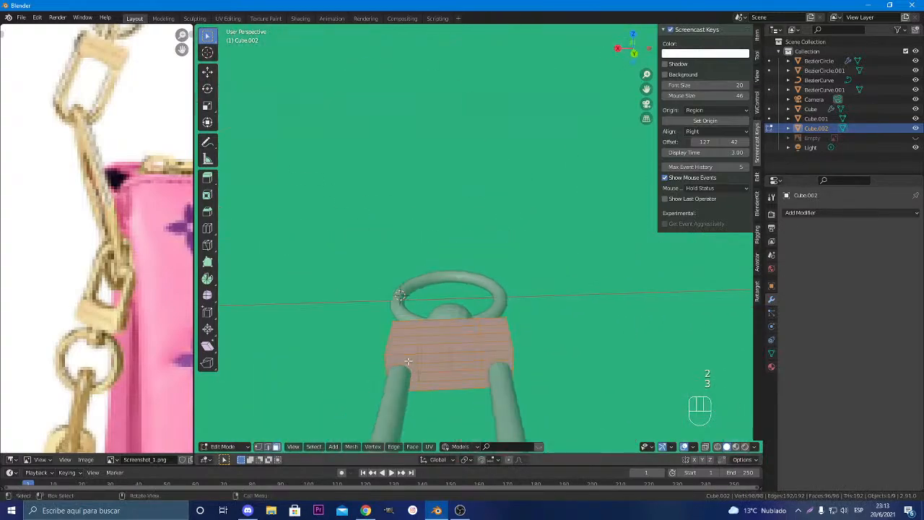
pyautogui.click(410, 387)
pyautogui.keyDown('shift'); pyautogui.click(410, 363); pyautogui.keyUp('shift')
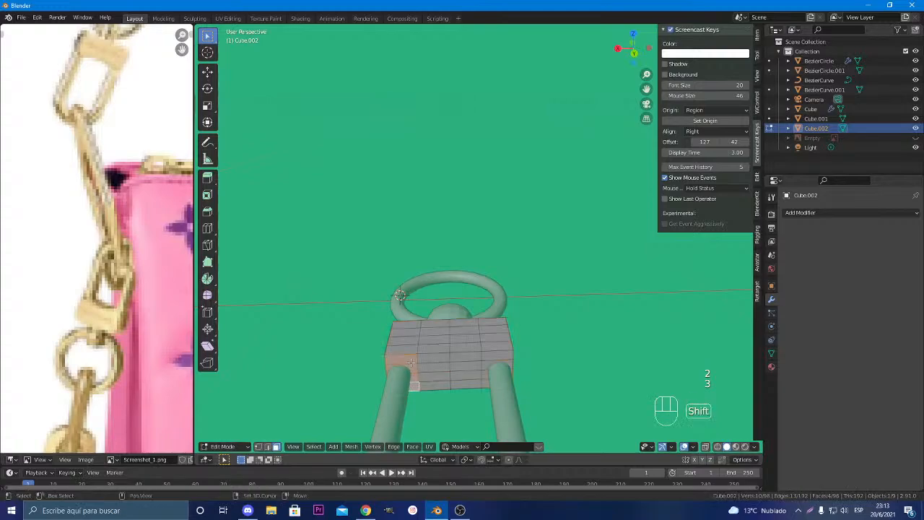
pyautogui.keyDown('shift'); pyautogui.click(408, 361); pyautogui.keyUp('shift')
pyautogui.keyDown('shift'); pyautogui.moveTo(491, 355); pyautogui.dragTo(501, 382); pyautogui.keyUp('shift')
pyautogui.keyDown('shift'); pyautogui.click(402, 360); pyautogui.keyUp('shift')
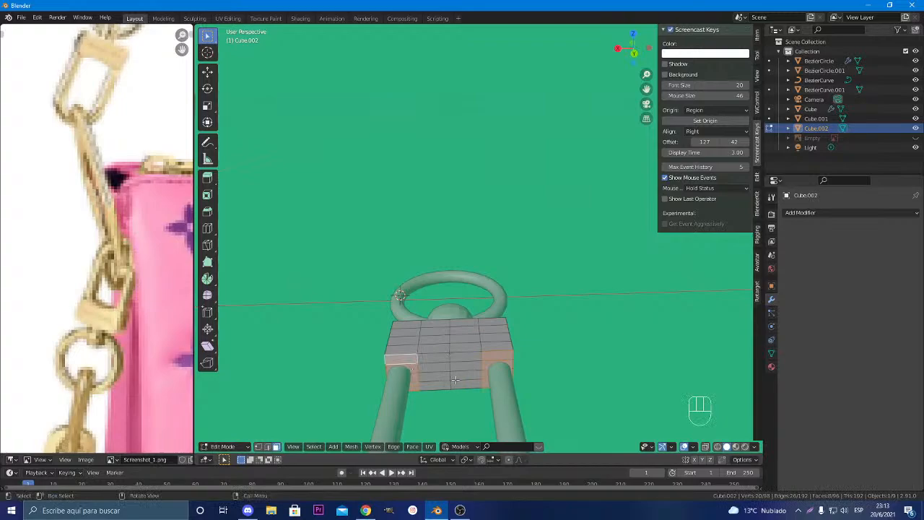
# Move the selected end faces of the clasp's block along Y toward the long loop, leaving the middle recessed
pyautogui.press('g')
pyautogui.press('y')
pyautogui.click(458, 383)
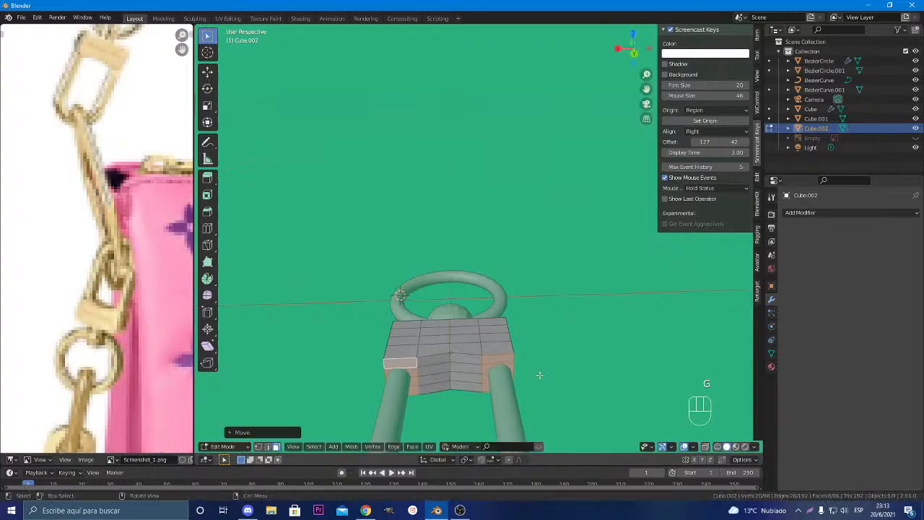
pyautogui.moveTo(540, 375); pyautogui.dragTo(488, 348, button='middle')
# Flatten the whole clasp block in Object Mode by scaling it down slightly along Z in two passes
pyautogui.press('Tab')
pyautogui.press('s')
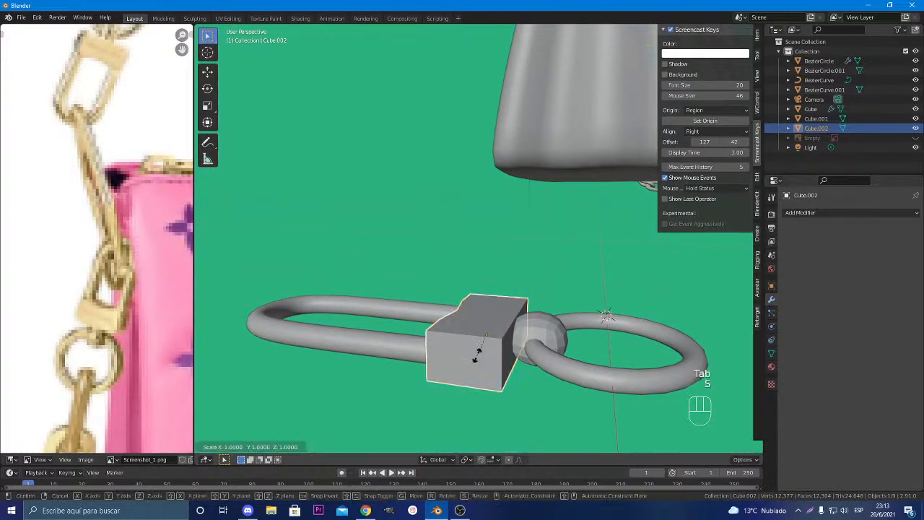
pyautogui.press('z')
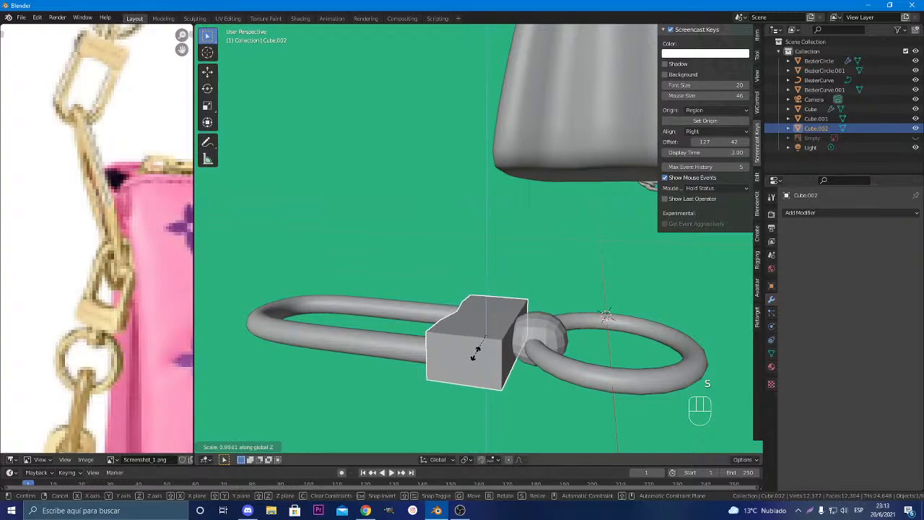
pyautogui.click(476, 352)
pyautogui.press('s')
pyautogui.press('z')
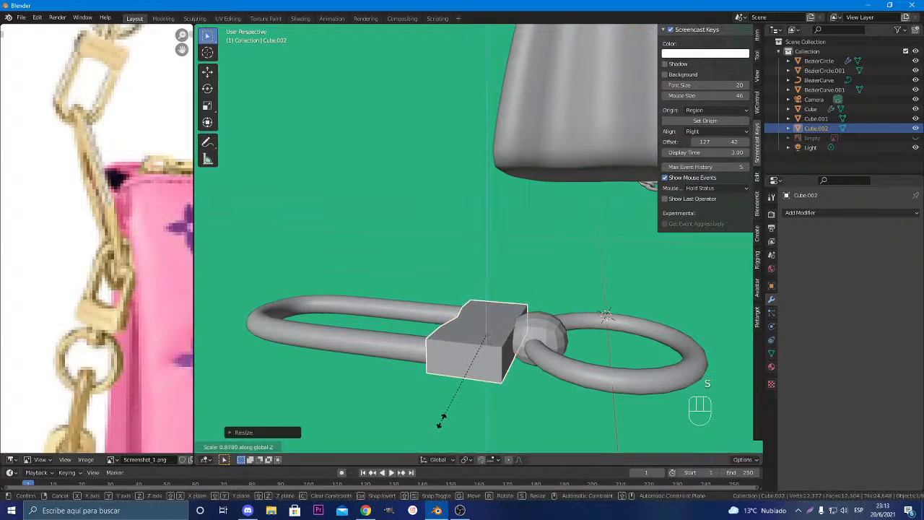
pyautogui.click(446, 413)
pyautogui.moveTo(423, 414); pyautogui.dragTo(466, 361, button='middle')
pyautogui.press('Tab')
pyautogui.press('Tab')
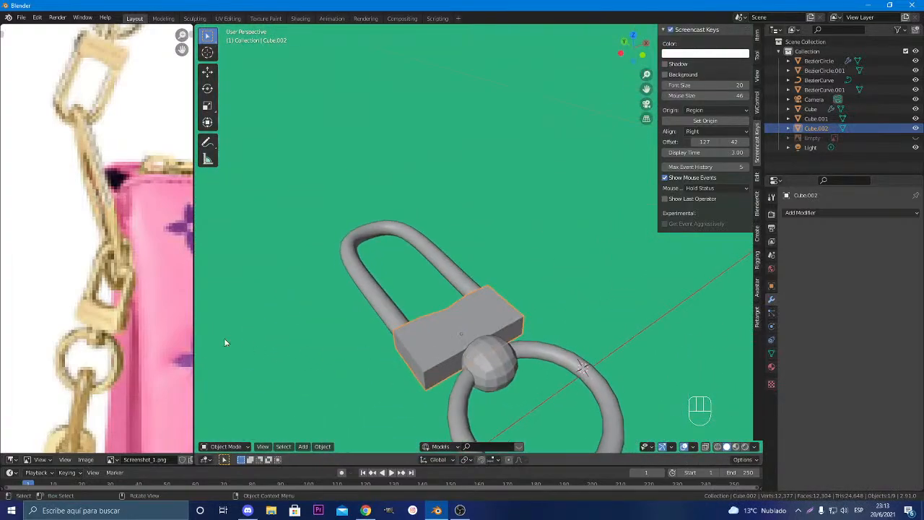
# Compare the block with the clasp in the reference image and add a Subdivision Surface modifier to it
pyautogui.scroll(-3, 130, 289)
pyautogui.scroll(4, 130, 283)
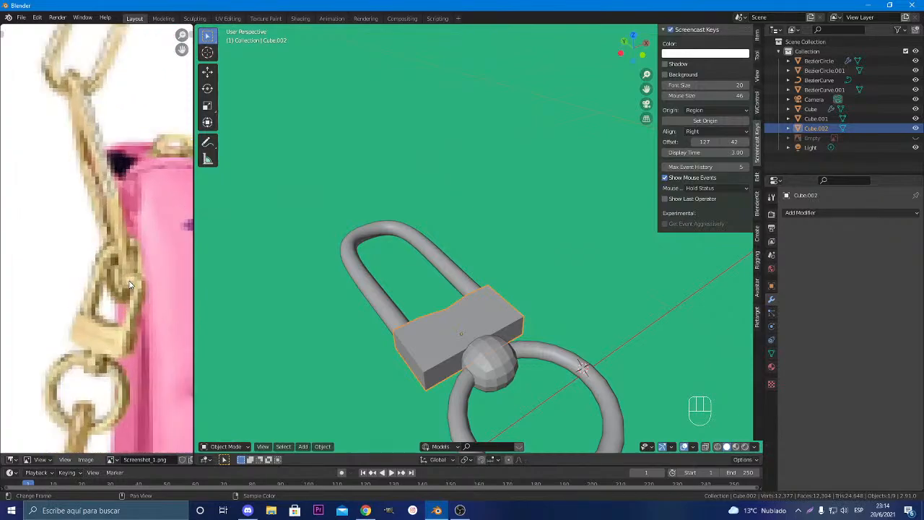
pyautogui.scroll(2, 120, 303)
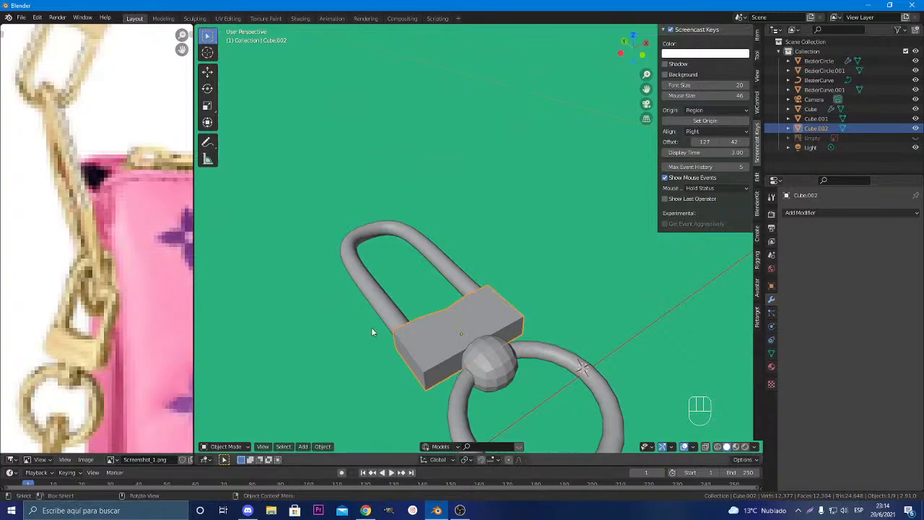
pyautogui.moveTo(386, 339); pyautogui.dragTo(488, 265, button='middle')
pyautogui.press('Tab')
pyautogui.scroll(3, 523, 320)
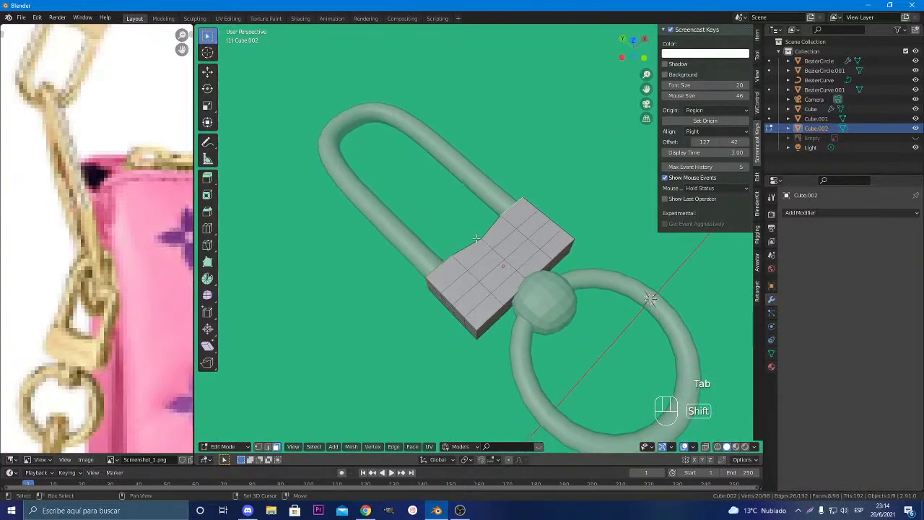
pyautogui.click(804, 213)
pyautogui.click(736, 378)
pyautogui.scroll(-4, 552, 321)
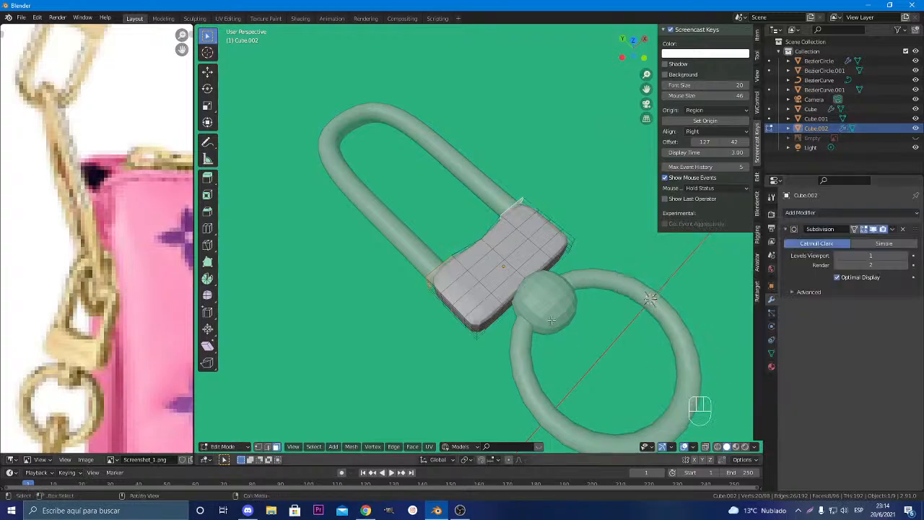
# Fine-tune the block's end faces along X, and scale the whole block along X to about 1.02
pyautogui.moveTo(552, 321); pyautogui.dragTo(571, 383, button='middle')
pyautogui.press('s')
pyautogui.press('x')
pyautogui.click(578, 384)
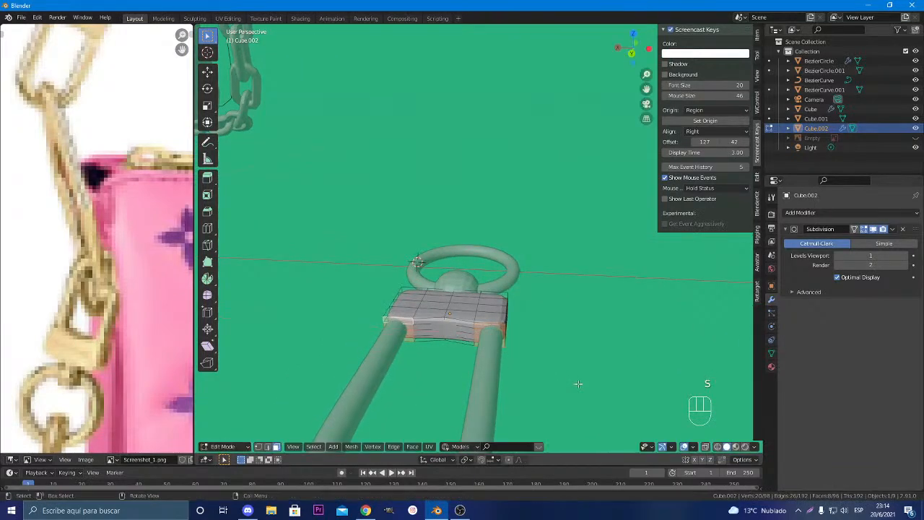
pyautogui.press('Tab')
pyautogui.press('s')
pyautogui.press('x')
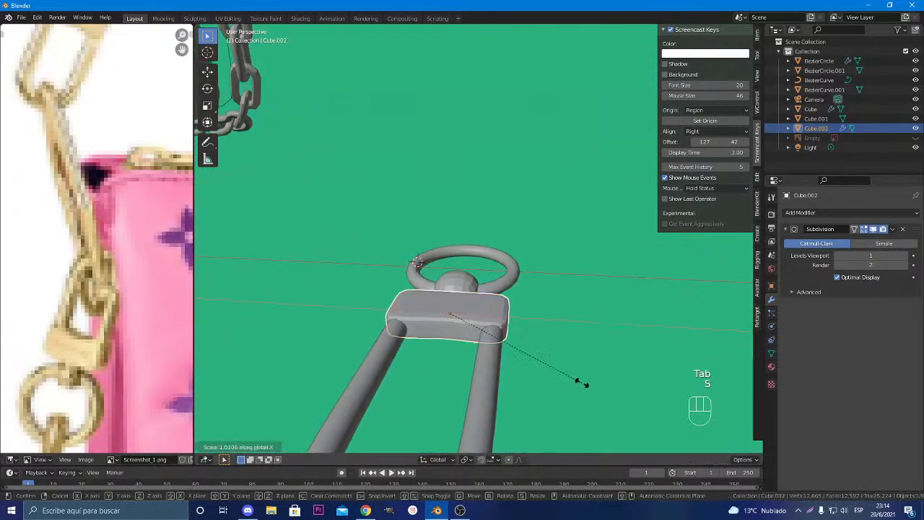
pyautogui.click(584, 384)
# Thicken the clasp block slightly by scaling it up along Z
pyautogui.moveTo(585, 382); pyautogui.dragTo(501, 327, button='middle')
pyautogui.press('s')
pyautogui.press('z')
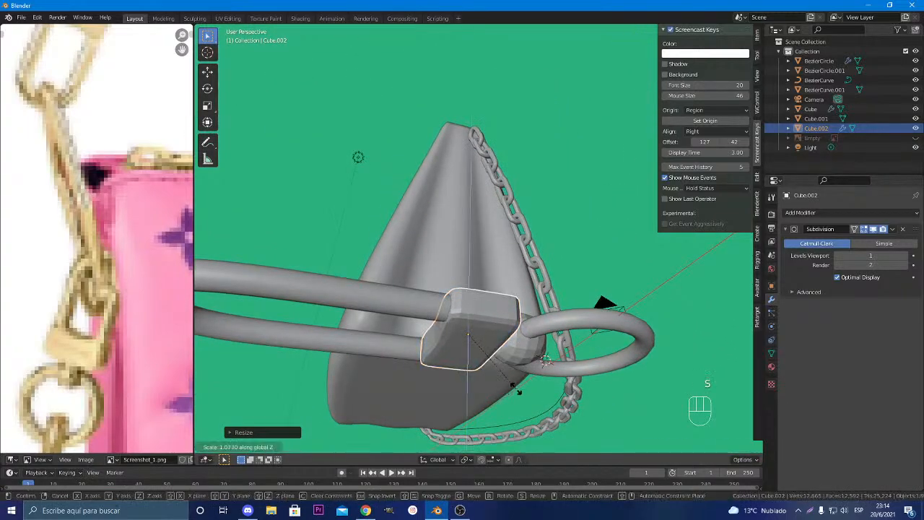
pyautogui.click(520, 392)
# Examine the clasp's block, loop and ring together from several angles and distances
pyautogui.moveTo(477, 371); pyautogui.dragTo(525, 389, button='middle')
pyautogui.scroll(3, 523, 275)
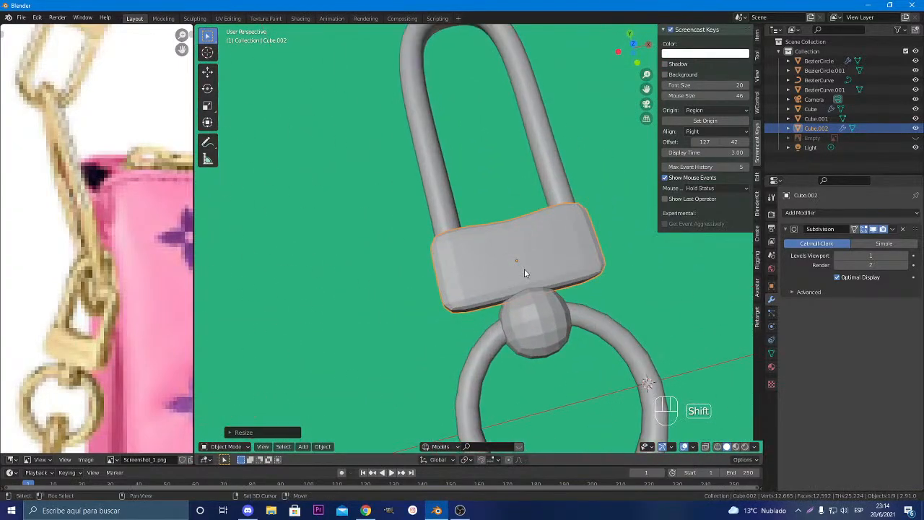
pyautogui.keyDown('shift'); pyautogui.moveTo(524, 270); pyautogui.dragTo(484, 336, button='middle'); pyautogui.keyUp('shift')
pyautogui.scroll(-6, 484, 337)
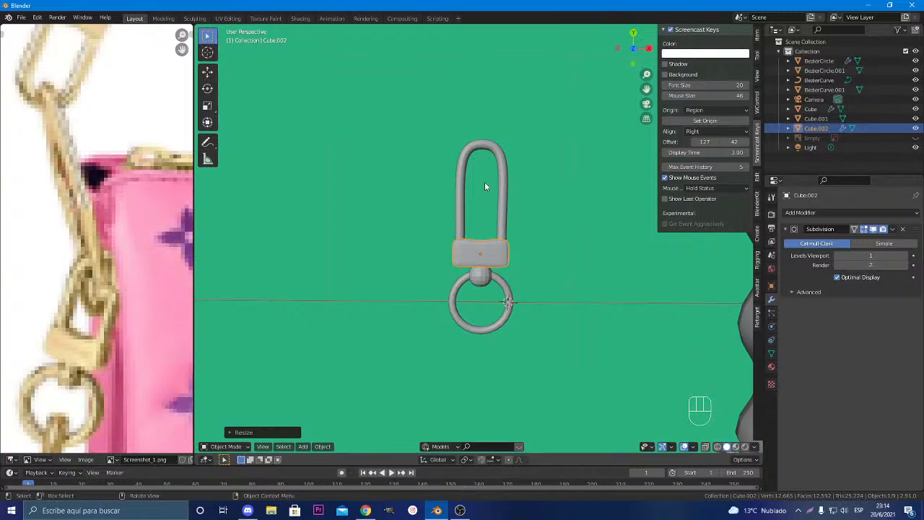
pyautogui.moveTo(481, 194); pyautogui.dragTo(328, 252, button='middle')
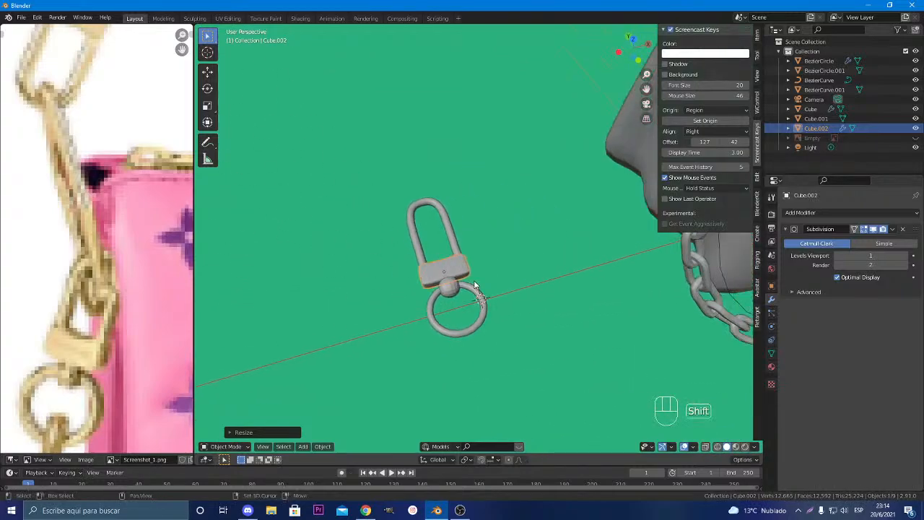
pyautogui.moveTo(436, 281); pyautogui.dragTo(472, 300, button='middle')
pyautogui.scroll(6, 471, 300)
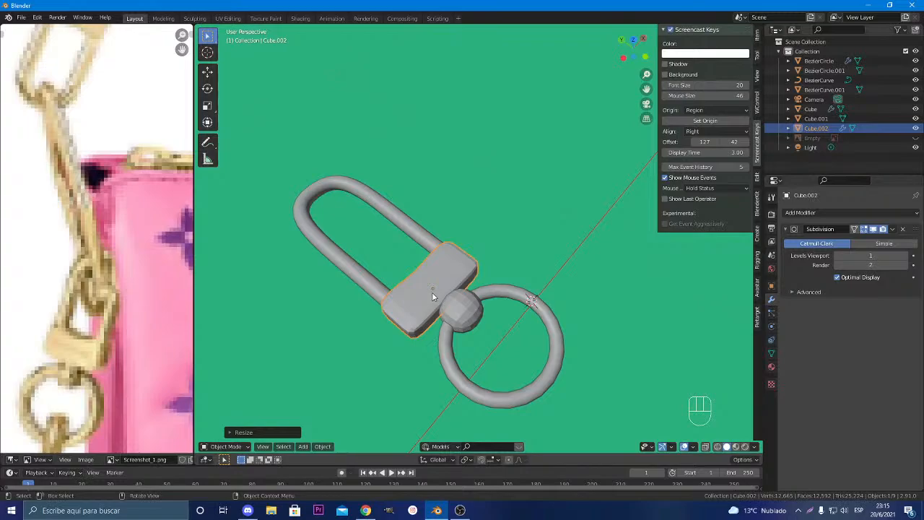
pyautogui.moveTo(414, 277); pyautogui.dragTo(457, 230, button='middle')
# Select the small sphere between block and ring in Object Mode and flatten it slightly along Z
pyautogui.press('Tab')
pyautogui.press('Tab')
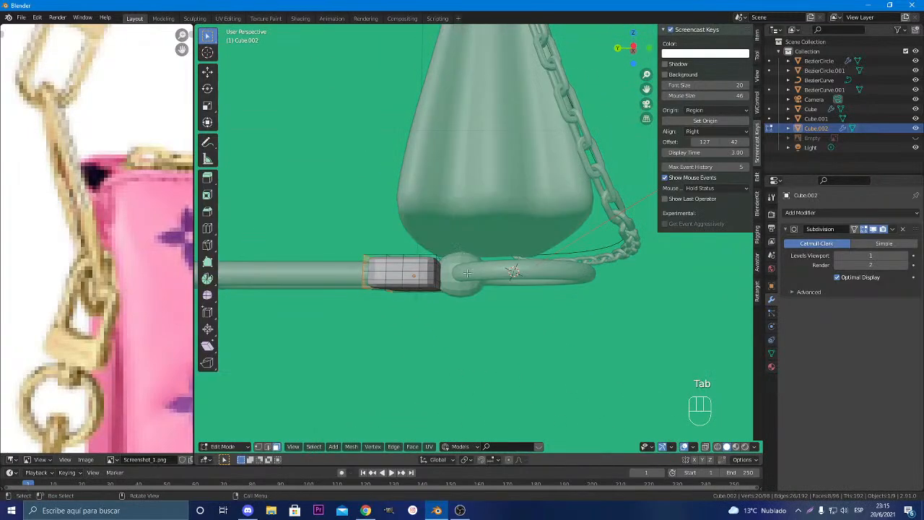
pyautogui.click(481, 278)
pyautogui.click(461, 291)
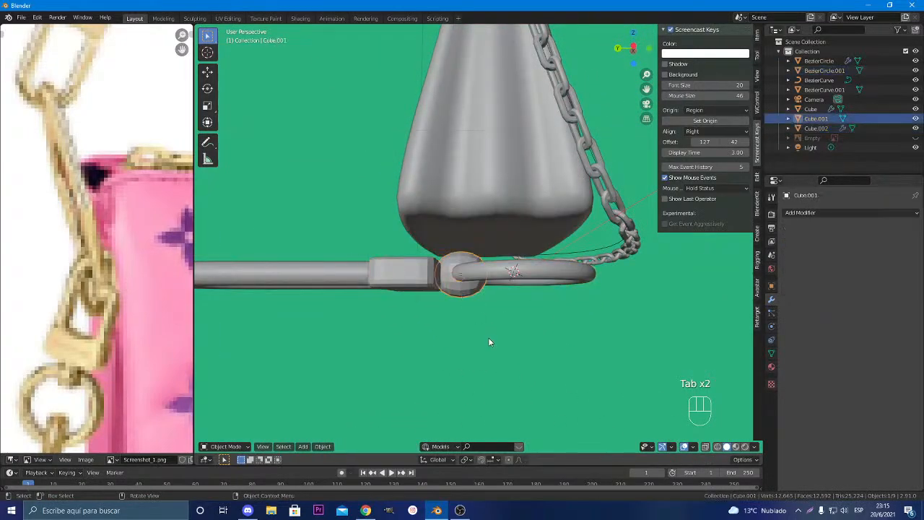
pyautogui.moveTo(488, 337); pyautogui.dragTo(547, 384, button='middle')
pyautogui.scroll(3, 523, 358)
pyautogui.moveTo(515, 345)
pyautogui.keyDown('shift'); pyautogui.mouseDown(button='middle')
pyautogui.moveTo(487, 342)
pyautogui.moveTo(539, 386)
pyautogui.moveTo(520, 350)
pyautogui.mouseUp(button='middle'); pyautogui.keyUp('shift')
pyautogui.press('s')
pyautogui.press('z')
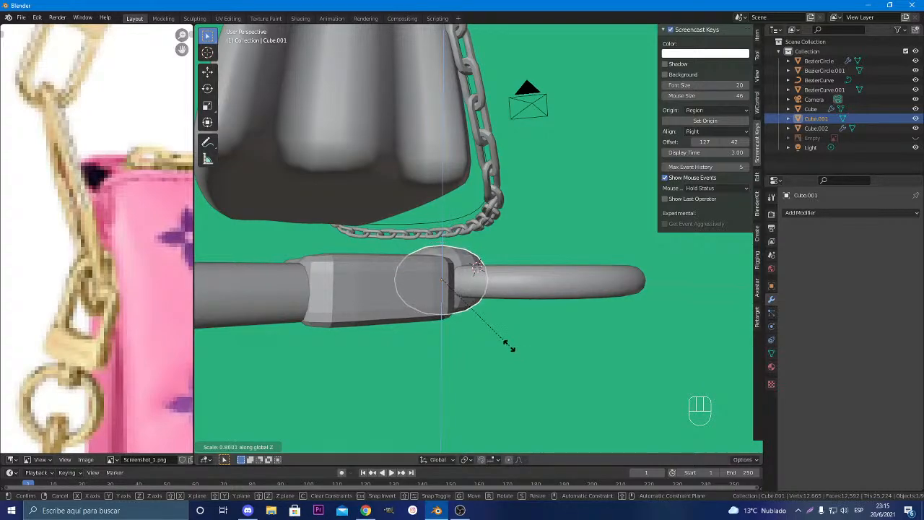
pyautogui.click(512, 350)
# Scale the sphere along Y to about 0.89 and shift it slightly along Y toward the block
pyautogui.moveTo(513, 351); pyautogui.dragTo(438, 274, button='middle')
pyautogui.scroll(-4, 523, 313)
pyautogui.press('Tab')
pyautogui.press('Tab')
pyautogui.moveTo(504, 322); pyautogui.dragTo(500, 284, button='middle')
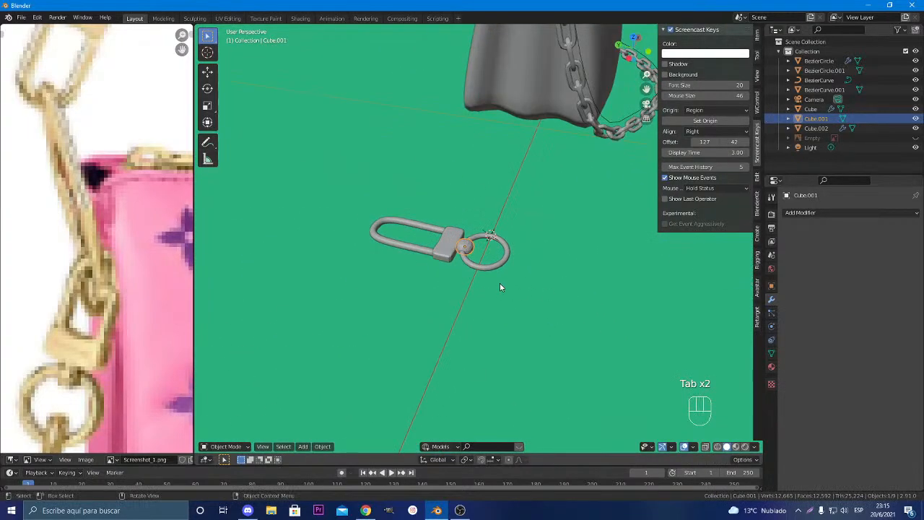
pyautogui.scroll(8, 499, 284)
pyautogui.moveTo(539, 253); pyautogui.dragTo(491, 338, button='middle')
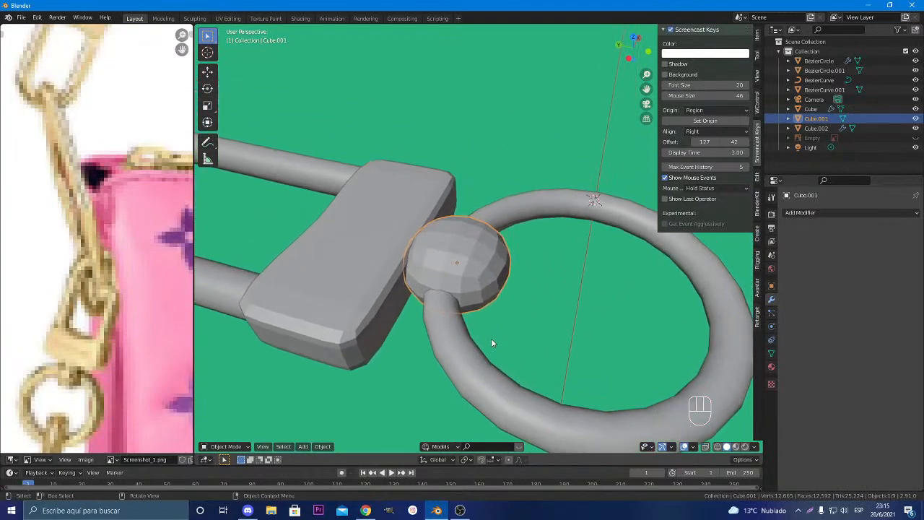
pyautogui.press('s')
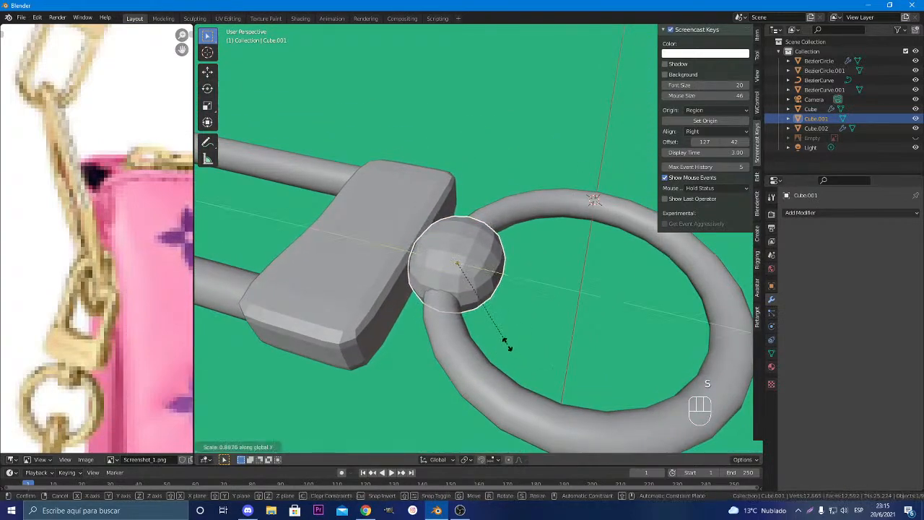
pyautogui.click(505, 344)
pyautogui.press('g')
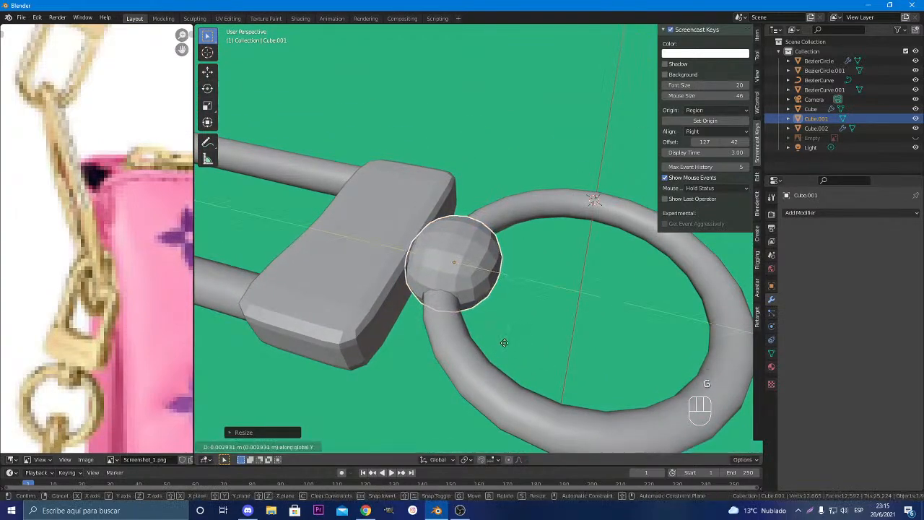
pyautogui.click(504, 347)
# Mark a seam along the sphere's edge loop on its ring-facing side, using edge select mode, and return to Object Mode
pyautogui.scroll(-4, 503, 343)
pyautogui.moveTo(492, 327); pyautogui.dragTo(469, 278, button='middle')
pyautogui.scroll(6, 467, 304)
pyautogui.press('Tab')
pyautogui.scroll(-4, 534, 278)
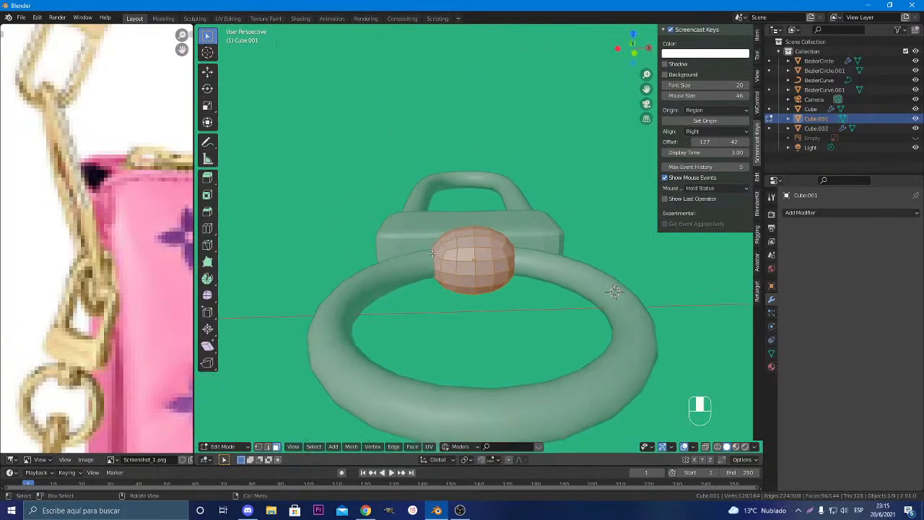
pyautogui.keyDown('alt'); pyautogui.click(470, 278); pyautogui.keyUp('alt')
pyautogui.press('2')
pyautogui.keyDown('alt'); pyautogui.click(469, 278); pyautogui.keyUp('alt')
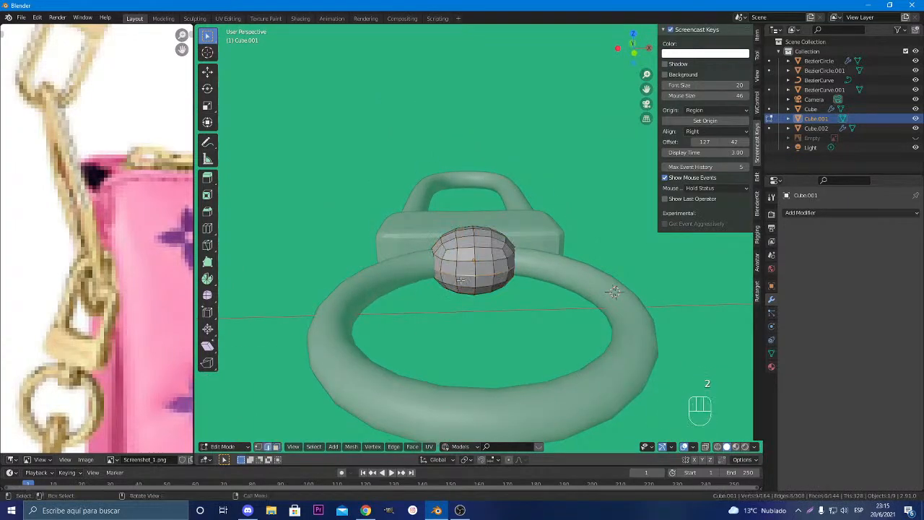
pyautogui.scroll(-2, 466, 280)
pyautogui.moveTo(466, 281); pyautogui.dragTo(494, 285, button='middle')
pyautogui.rightClick(471, 270)
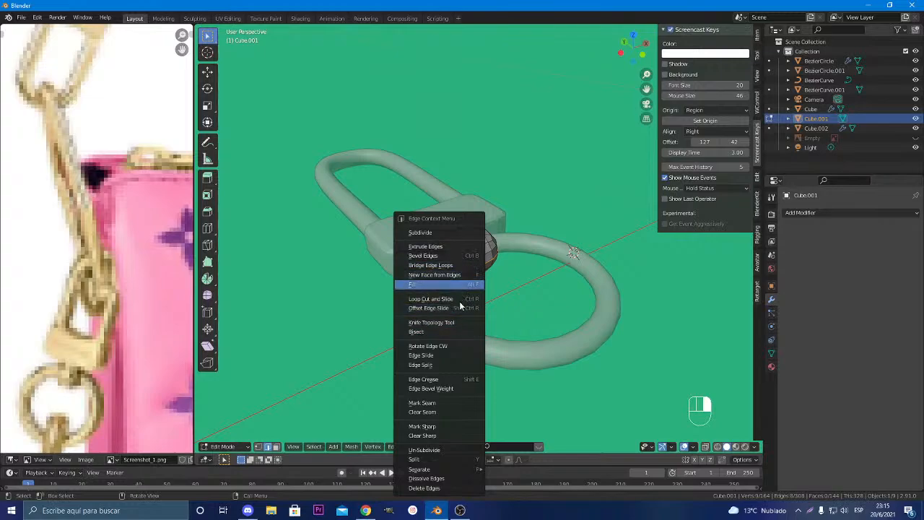
pyautogui.click(455, 403)
pyautogui.press('Tab')
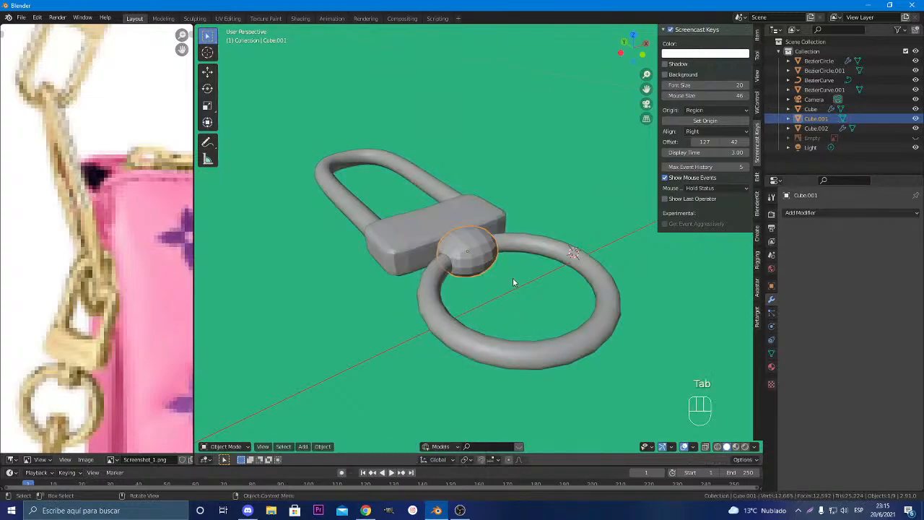
# Mark the round ring's inner lengthwise edge loop as a seam in Edit Mode
pyautogui.moveTo(513, 278); pyautogui.dragTo(444, 297, button='middle')
pyautogui.moveTo(507, 261); pyautogui.dragTo(538, 249, button='middle')
pyautogui.click(538, 249)
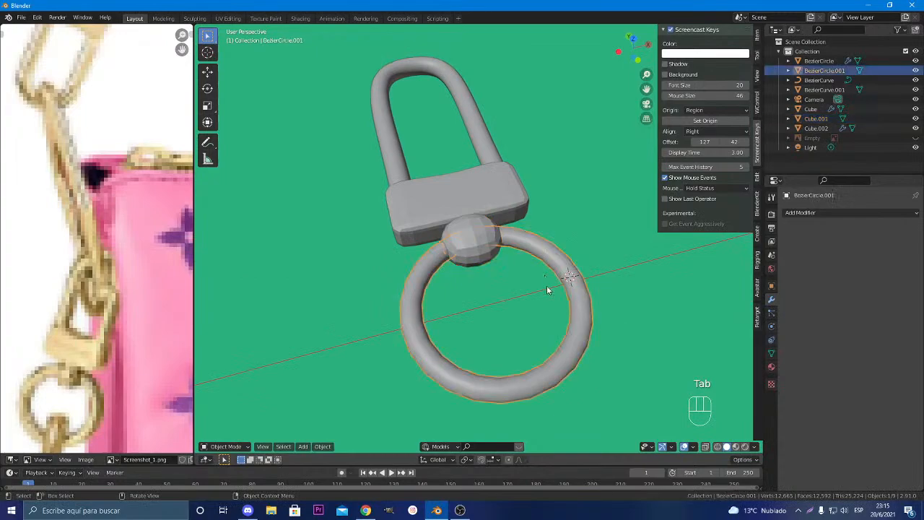
pyautogui.press('Tab')
pyautogui.moveTo(479, 304); pyautogui.dragTo(401, 264, button='middle')
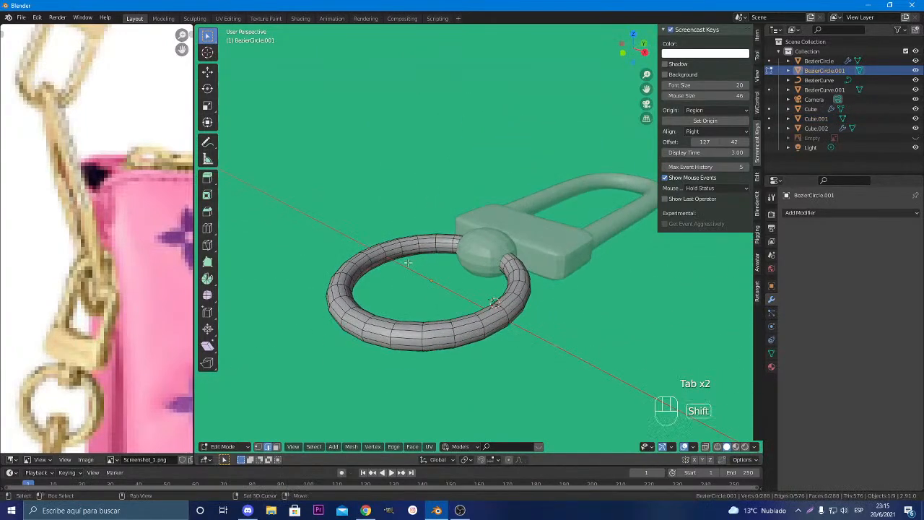
pyautogui.scroll(4, 405, 260)
pyautogui.keyDown('alt'); pyautogui.click(406, 254); pyautogui.keyUp('alt')
pyautogui.rightClick(405, 255)
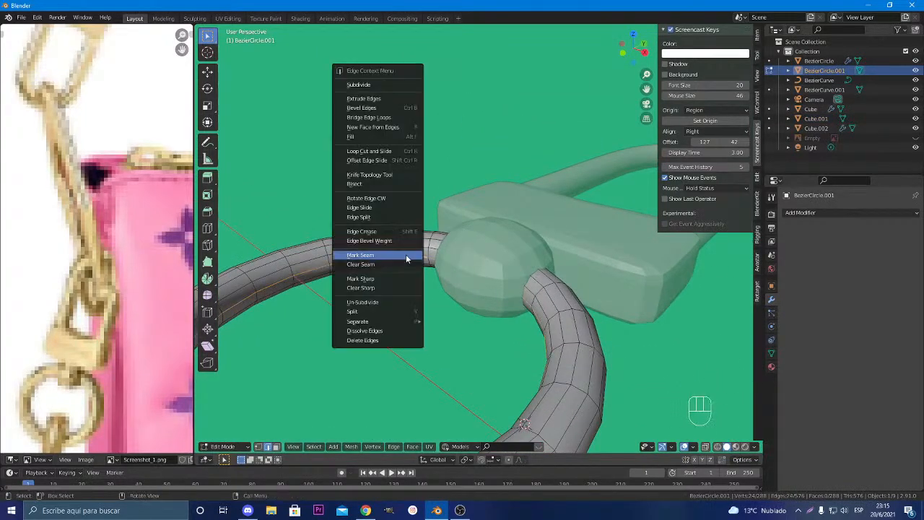
pyautogui.click(406, 257)
pyautogui.scroll(-4, 406, 256)
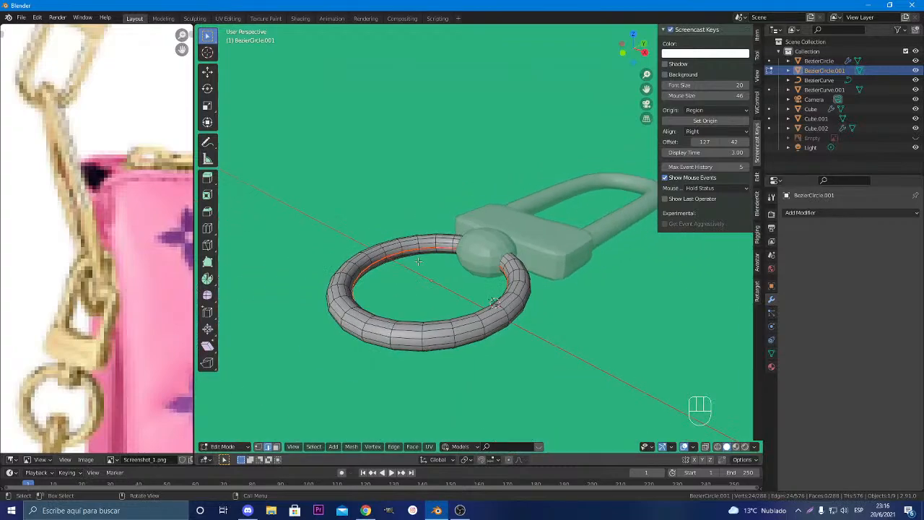
# Mark a seam on the ring's cross-section edge loop opposite the sphere
pyautogui.moveTo(405, 256); pyautogui.dragTo(477, 396, button='middle')
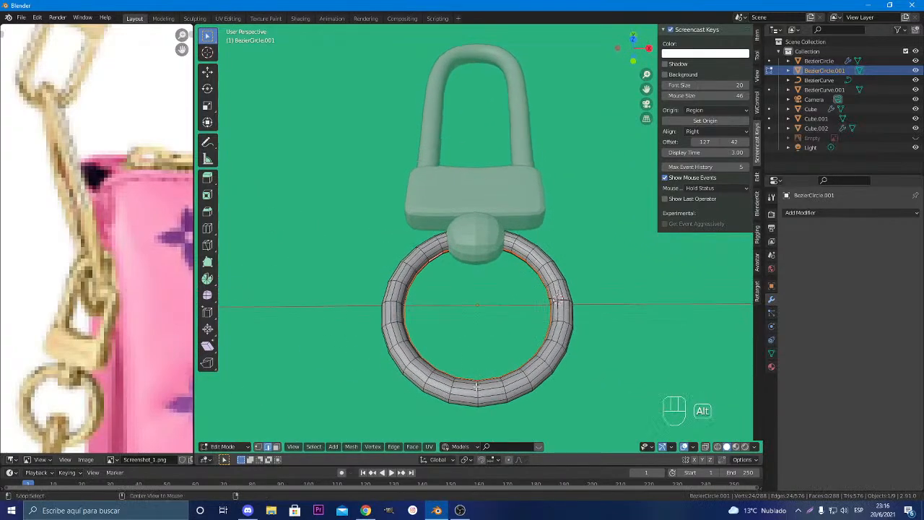
pyautogui.keyDown('alt'); pyautogui.click(475, 387); pyautogui.keyUp('alt')
pyautogui.rightClick(475, 386)
pyautogui.click(476, 387)
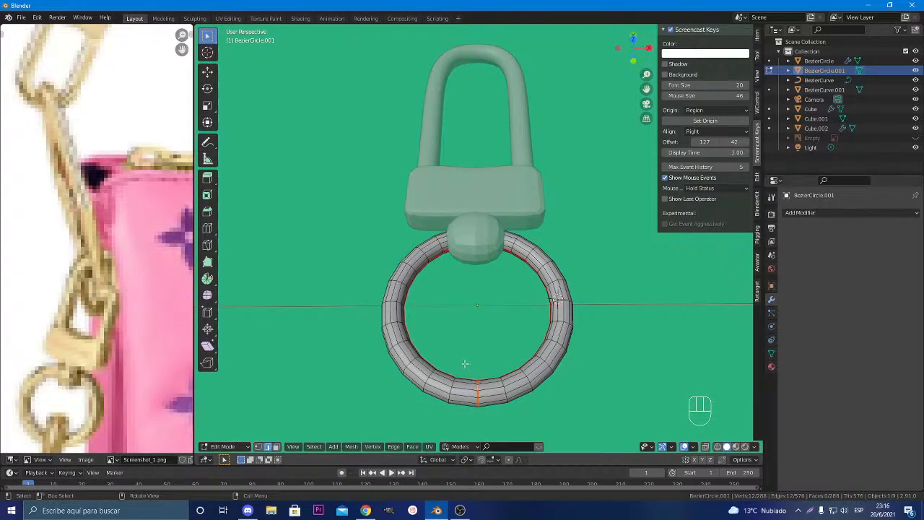
pyautogui.moveTo(430, 369); pyautogui.dragTo(361, 322, button='middle')
# Switch from the ring to the clasp's block in Edit Mode and select its upper edge loop on the sphere-facing side
pyautogui.press('Tab')
pyautogui.click(453, 318)
pyautogui.press('Tab')
pyautogui.scroll(4, 407, 342)
pyautogui.keyDown('alt'); pyautogui.moveTo(408, 341); pyautogui.dragTo(461, 309, button='middle'); pyautogui.keyUp('alt')
pyautogui.scroll(-5, 467, 308)
pyautogui.scroll(-5, 481, 354)
pyautogui.scroll(5, 482, 354)
pyautogui.keyDown('alt'); pyautogui.click(449, 334); pyautogui.keyUp('alt')
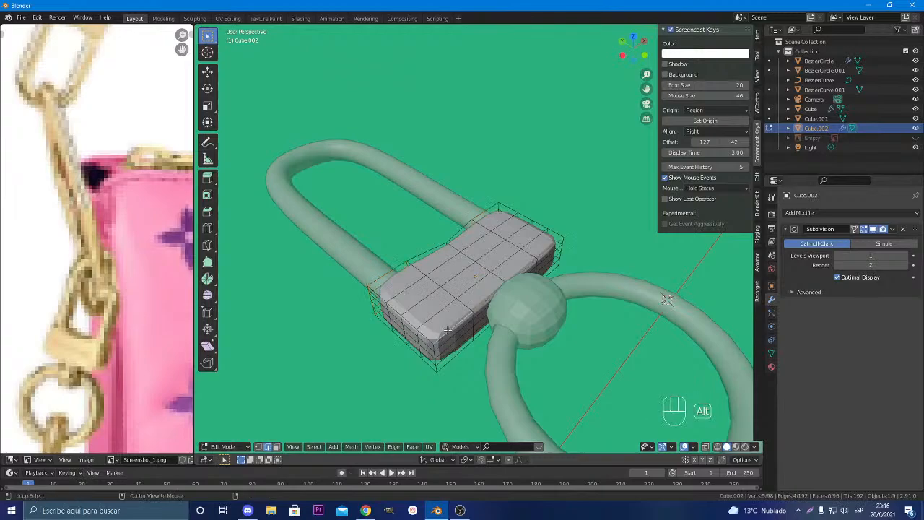
pyautogui.moveTo(450, 334); pyautogui.dragTo(452, 313, button='middle')
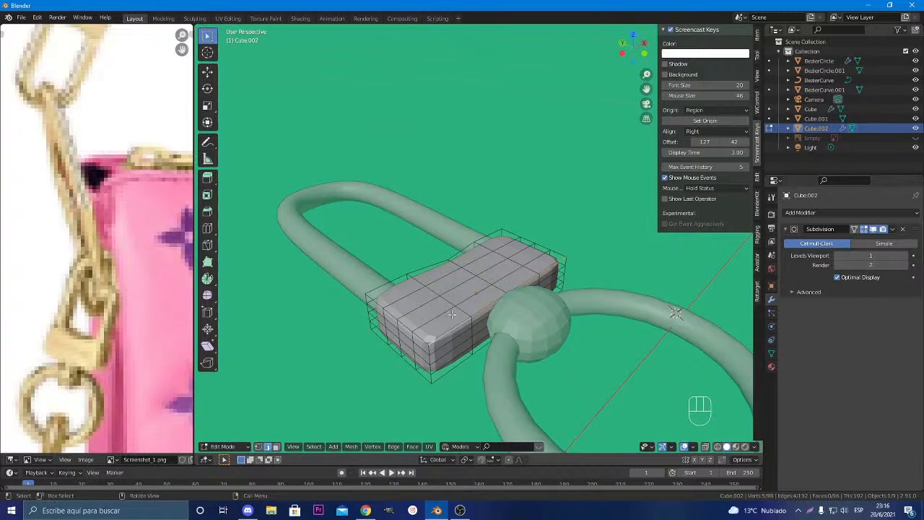
pyautogui.scroll(4, 419, 357)
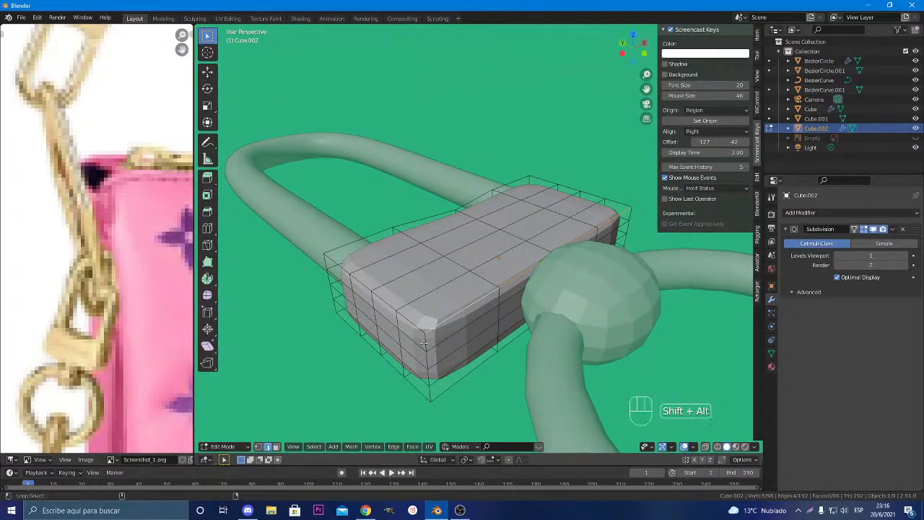
# Add the vertical corner edges at both ends of the block's sphere-facing side to the edge selection
pyautogui.keyDown('alt'); pyautogui.keyDown('shift'); pyautogui.click(425, 345); pyautogui.keyUp('shift'); pyautogui.keyUp('alt')
pyautogui.moveTo(539, 287); pyautogui.dragTo(522, 336, button='middle')
pyautogui.keyDown('alt'); pyautogui.keyDown('shift'); pyautogui.click(522, 336); pyautogui.keyUp('shift'); pyautogui.keyUp('alt')
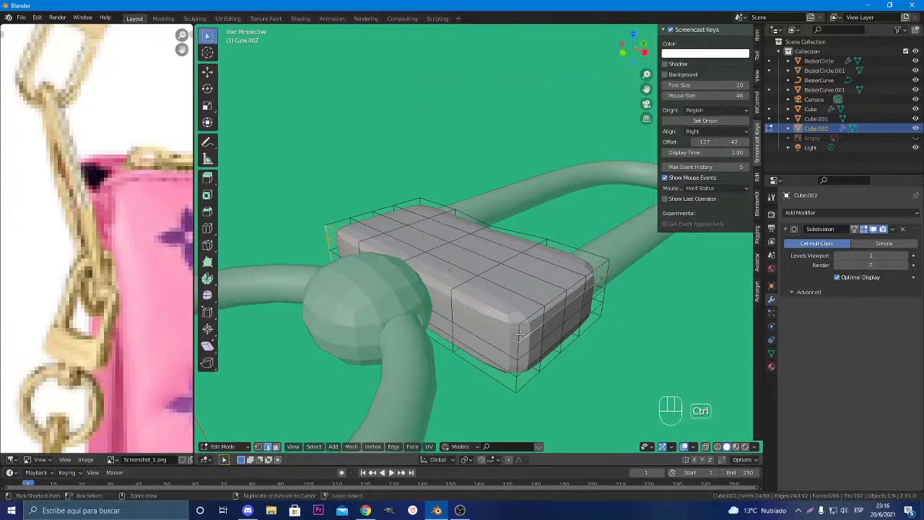
pyautogui.hotkey('ctrl', 'z')
pyautogui.keyDown('alt'); pyautogui.keyDown('shift'); pyautogui.click(519, 335); pyautogui.keyUp('shift'); pyautogui.keyUp('alt')
pyautogui.moveTo(519, 334); pyautogui.dragTo(480, 318, button='middle')
pyautogui.keyDown('alt'); pyautogui.keyDown('shift'); pyautogui.click(460, 319); pyautogui.keyUp('shift'); pyautogui.keyUp('alt')
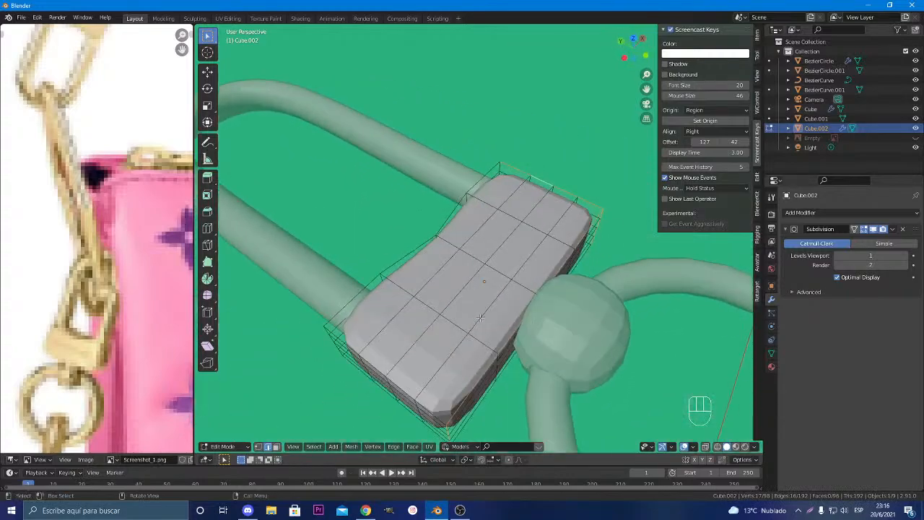
# Replace the end faces' upper edges with their lower edges in the selection and mark all selected block edges as seams
pyautogui.moveTo(549, 315); pyautogui.dragTo(535, 282, button='middle')
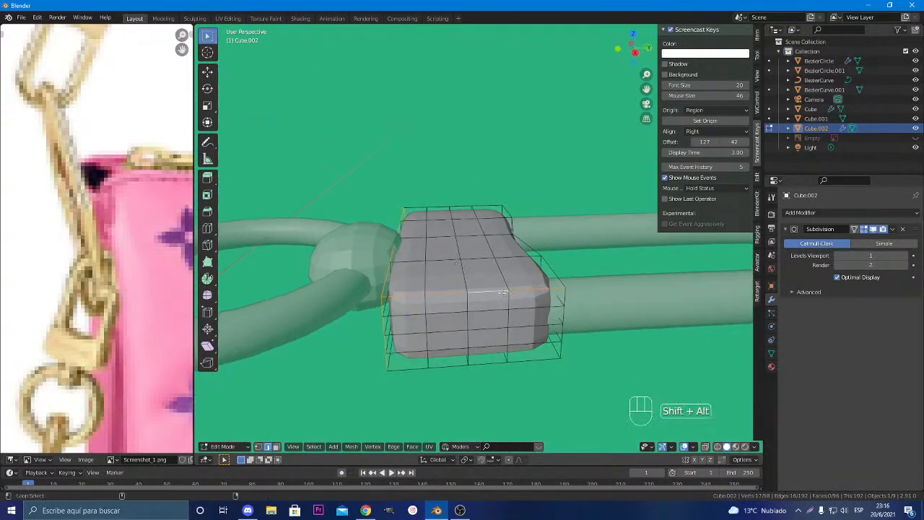
pyautogui.keyDown('alt'); pyautogui.keyDown('shift'); pyautogui.click(501, 289); pyautogui.keyUp('shift'); pyautogui.keyUp('alt')
pyautogui.keyDown('alt'); pyautogui.keyDown('shift'); pyautogui.click(447, 366); pyautogui.keyUp('shift'); pyautogui.keyUp('alt')
pyautogui.moveTo(447, 366); pyautogui.dragTo(495, 405, button='middle')
pyautogui.keyDown('alt'); pyautogui.keyDown('shift'); pyautogui.click(578, 381); pyautogui.keyUp('shift'); pyautogui.keyUp('alt')
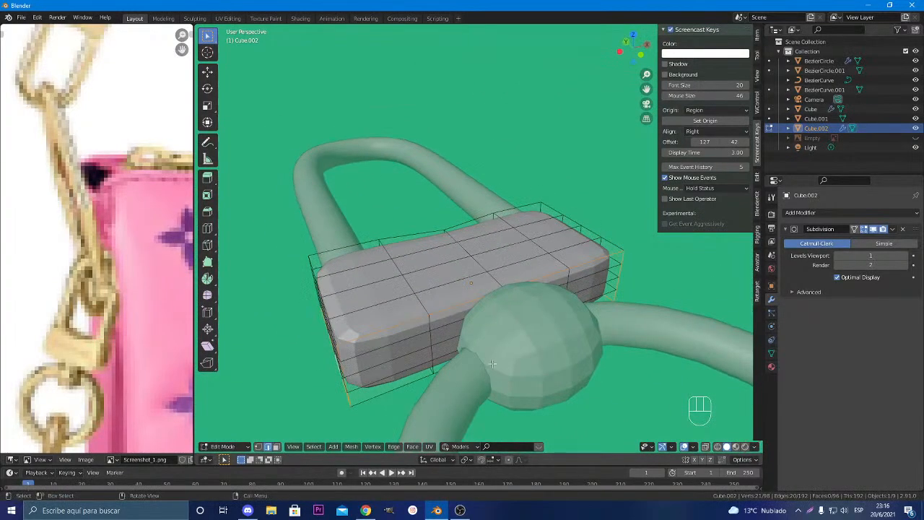
pyautogui.moveTo(491, 363); pyautogui.dragTo(522, 357, button='middle')
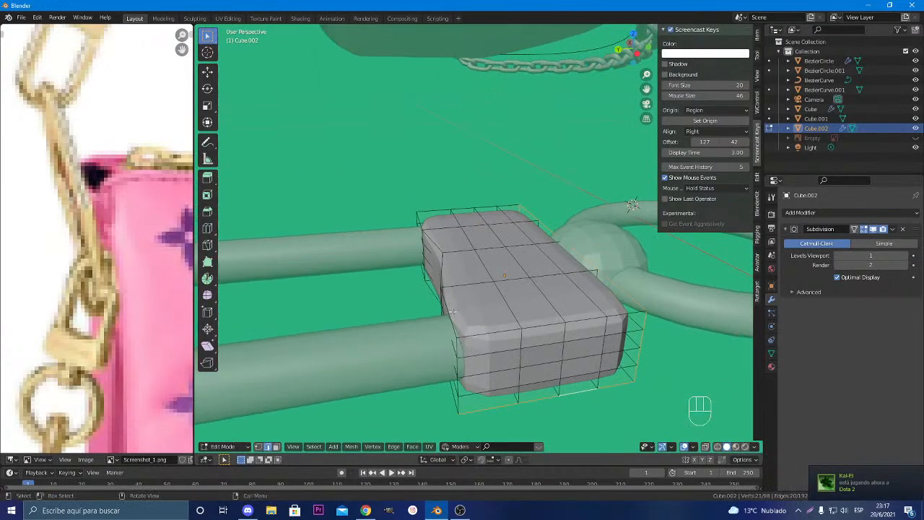
pyautogui.moveTo(452, 312); pyautogui.dragTo(344, 322, button='middle')
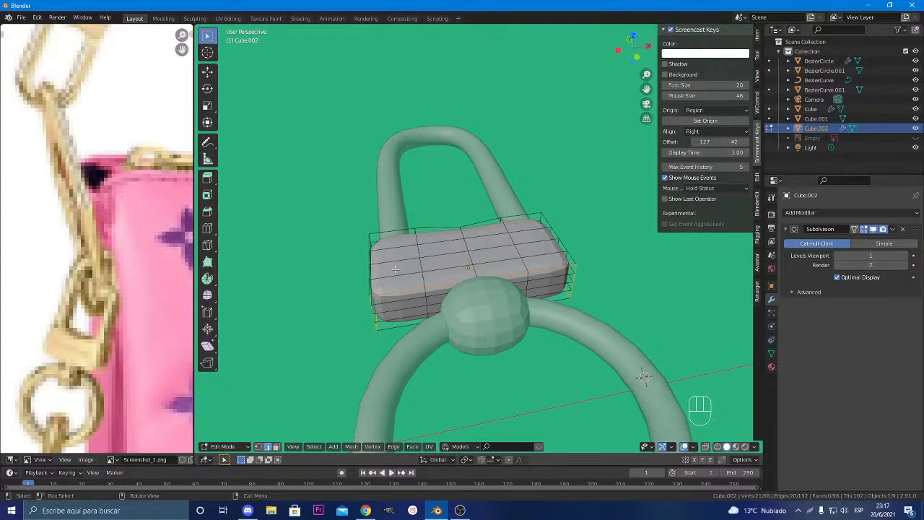
pyautogui.moveTo(397, 272); pyautogui.dragTo(436, 299, button='middle')
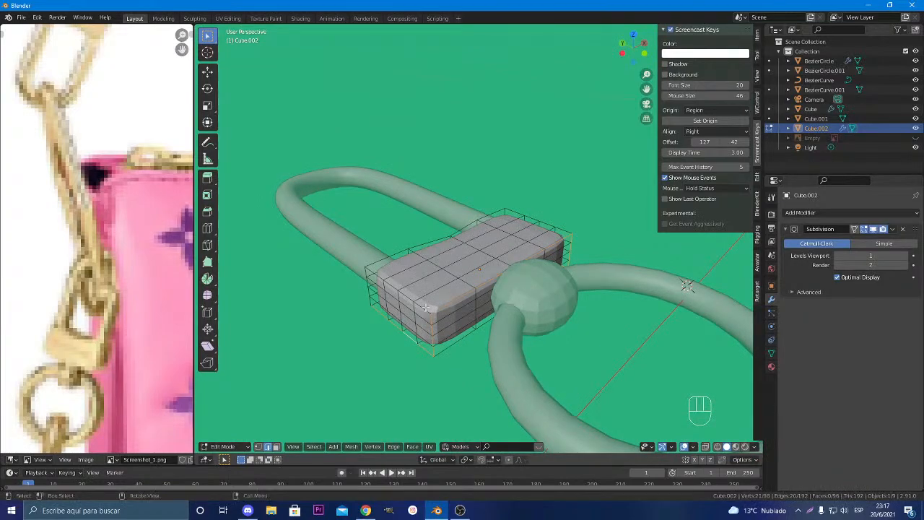
pyautogui.rightClick(432, 310)
pyautogui.click(435, 304)
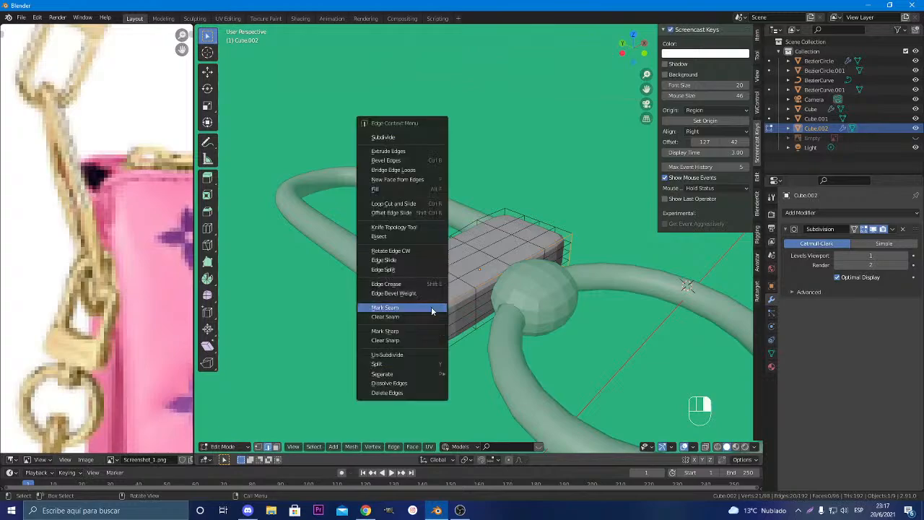
pyautogui.click(427, 312)
# Unwrap the whole block and switch the reference image area to the UV Editor to display its layout
pyautogui.moveTo(427, 312); pyautogui.dragTo(486, 312, button='middle')
pyautogui.press('a')
pyautogui.press('u')
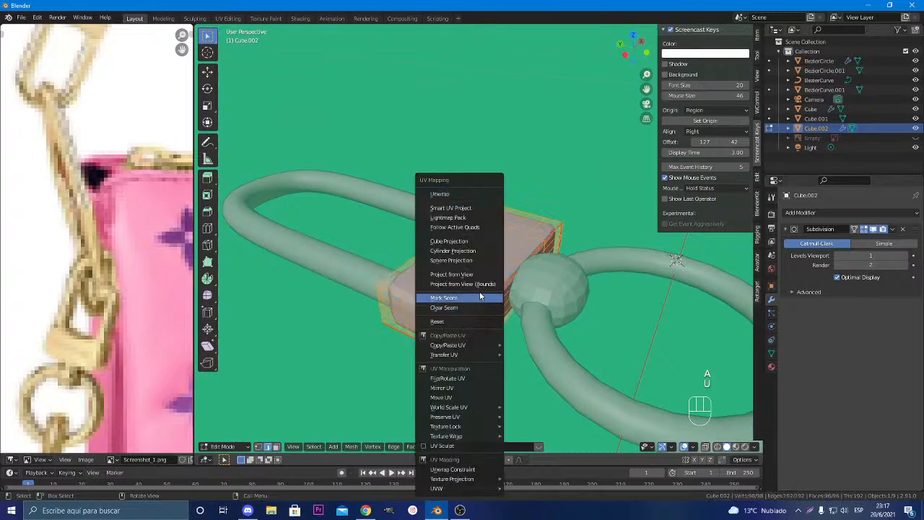
pyautogui.click(467, 187)
pyautogui.scroll(-2, 177, 303)
pyautogui.scroll(-4, 173, 303)
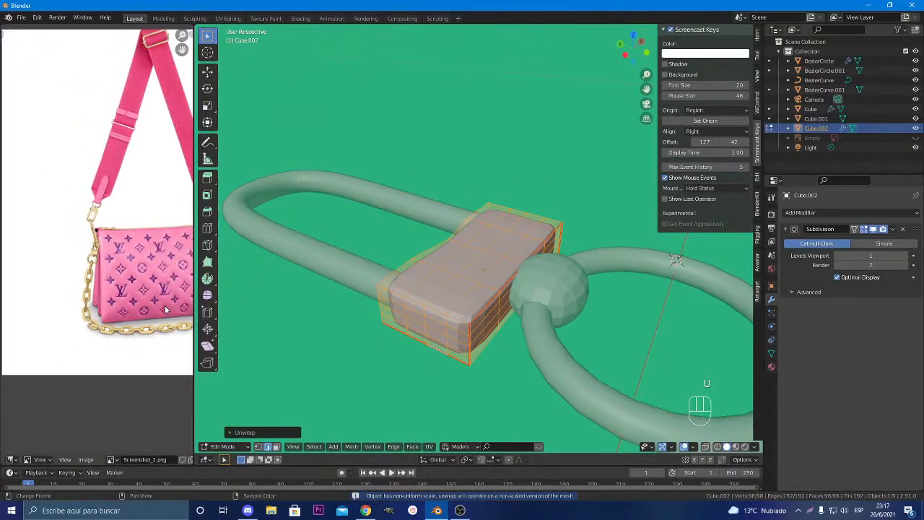
pyautogui.click(11, 459)
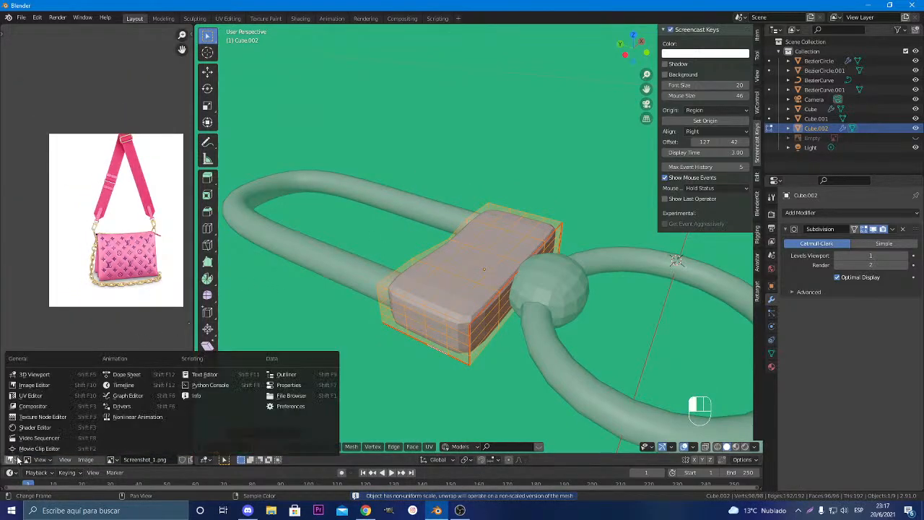
pyautogui.click(38, 395)
pyautogui.scroll(8, 128, 231)
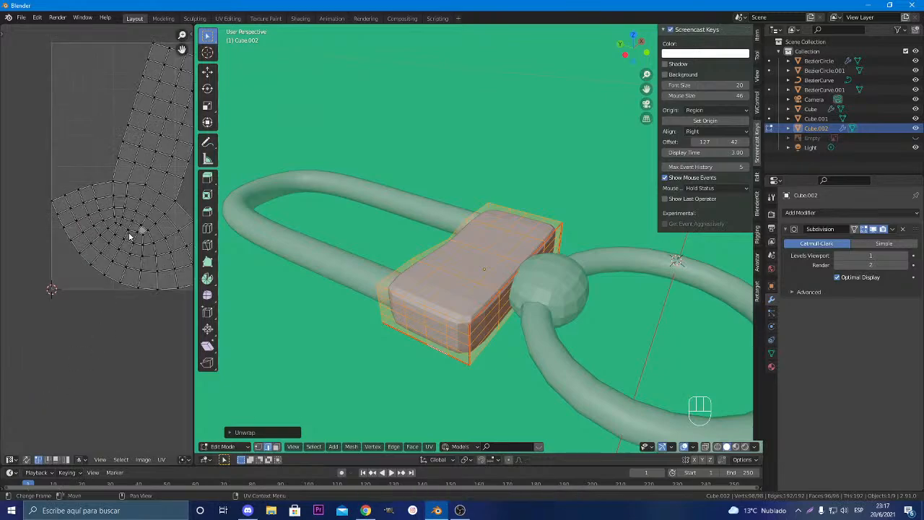
pyautogui.scroll(-3, 134, 238)
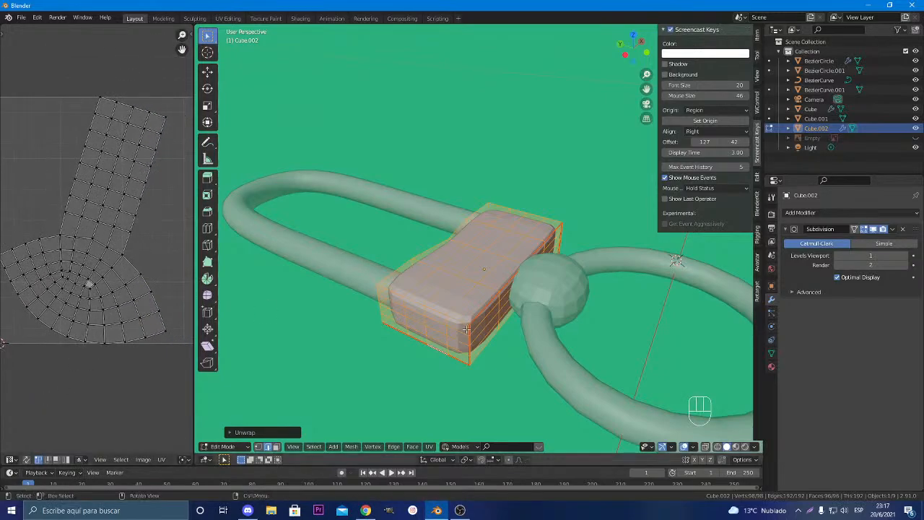
# Apply the block's Subdivision modifier in Object Mode and return to Edit Mode
pyautogui.moveTo(465, 326); pyautogui.dragTo(455, 325, button='middle')
pyautogui.click(893, 230)
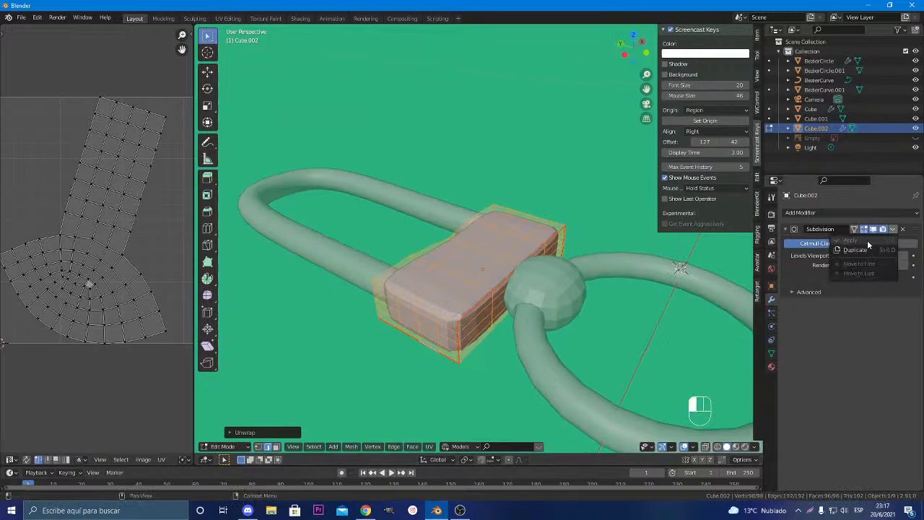
pyautogui.press('Tab')
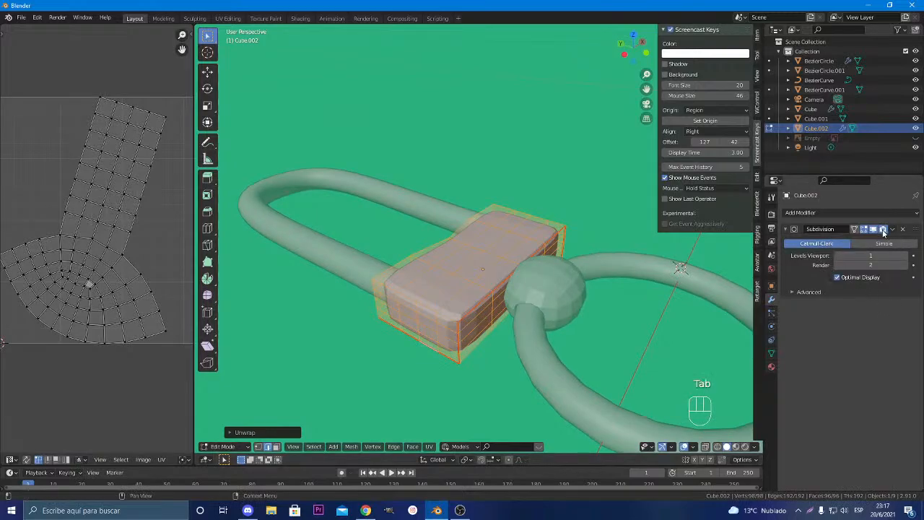
pyautogui.press('Tab')
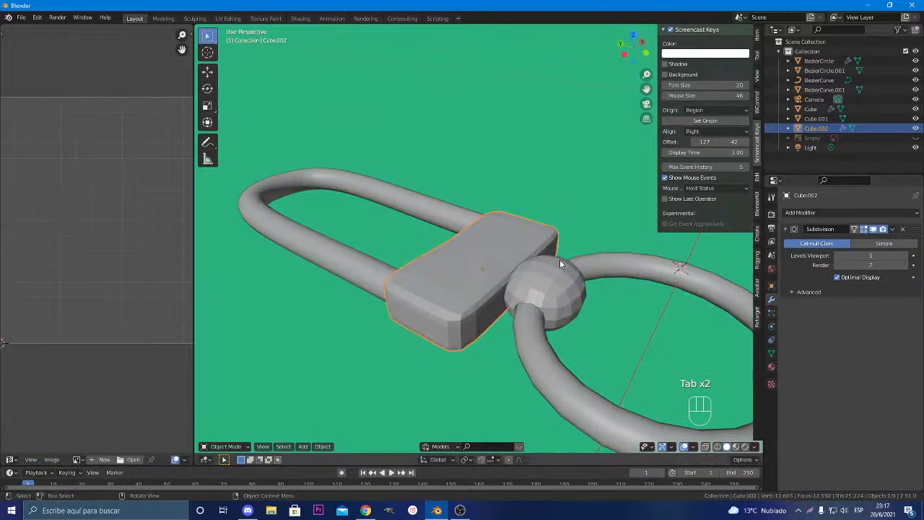
pyautogui.click(893, 230)
pyautogui.click(882, 241)
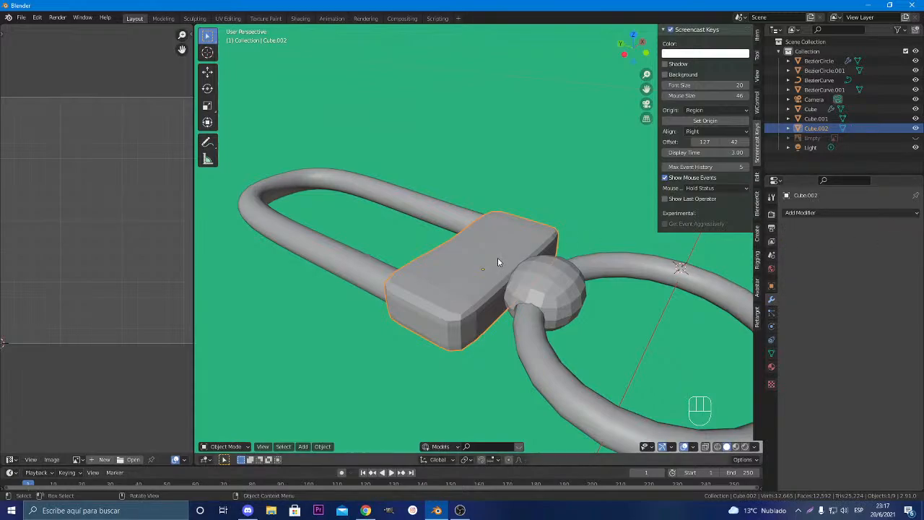
pyautogui.press('Tab')
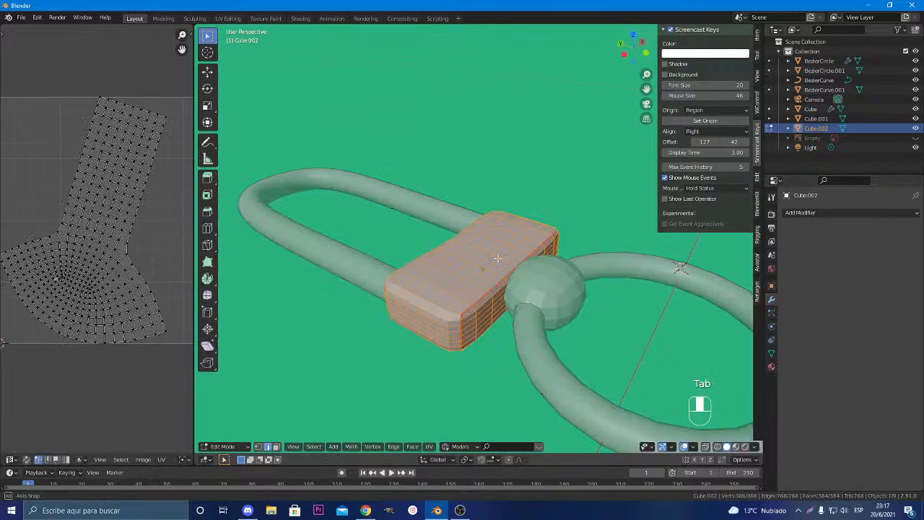
# Mark the upper edge loops at both ends of the block as seams
pyautogui.moveTo(498, 262); pyautogui.dragTo(338, 248, button='middle')
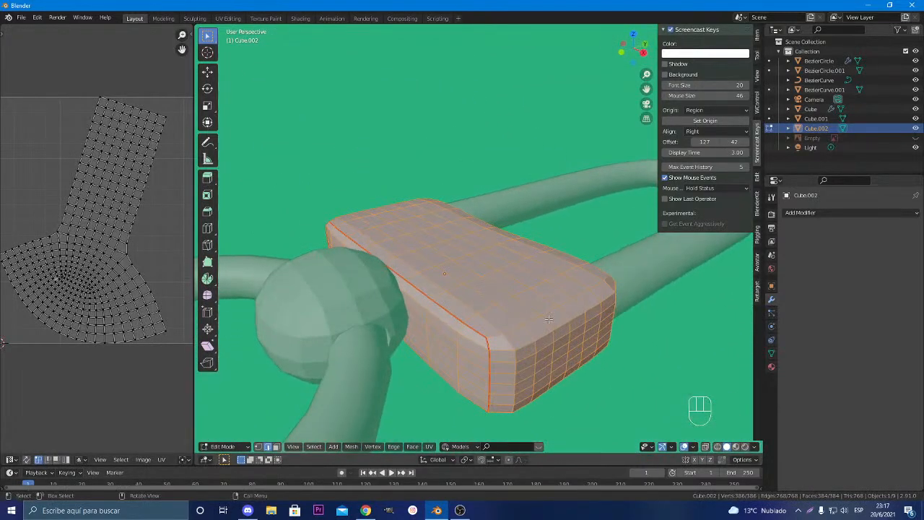
pyautogui.hotkey('alt', 'a')
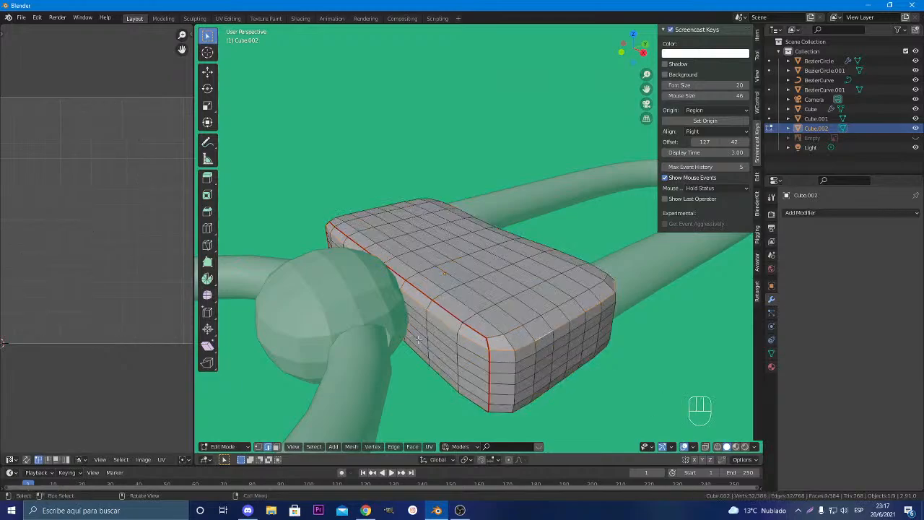
pyautogui.moveTo(497, 337); pyautogui.dragTo(408, 283, button='middle')
pyautogui.keyDown('alt'); pyautogui.click(409, 359); pyautogui.keyUp('alt')
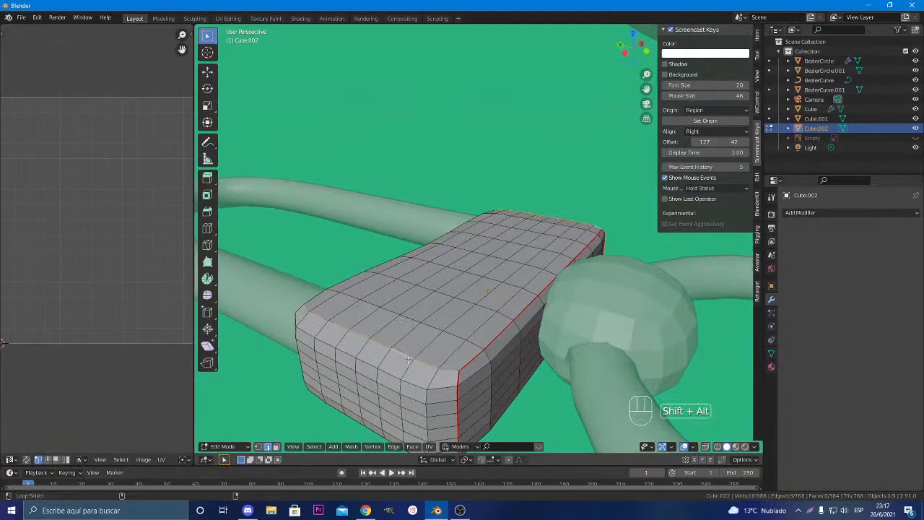
pyautogui.rightClick(409, 359)
pyautogui.click(410, 361)
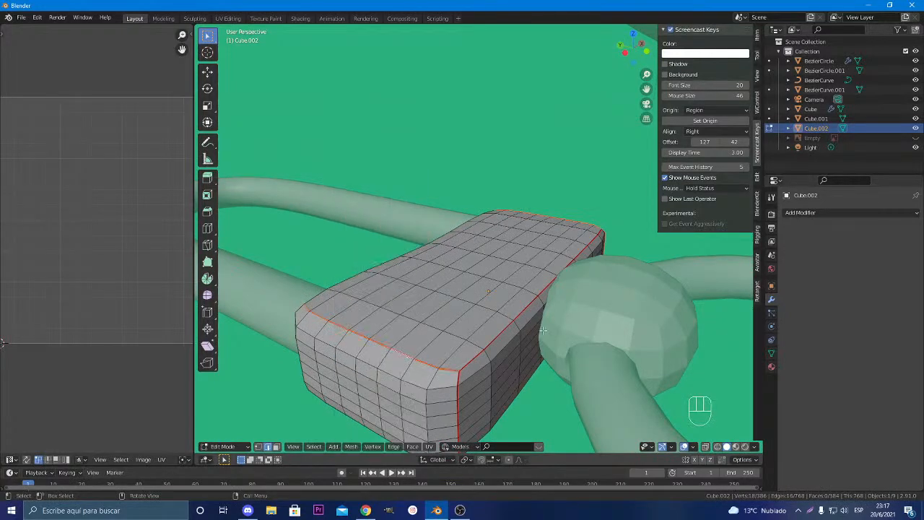
# Unwrap the whole block again with the added seams and return to Object Mode
pyautogui.moveTo(483, 278); pyautogui.dragTo(562, 270, button='middle')
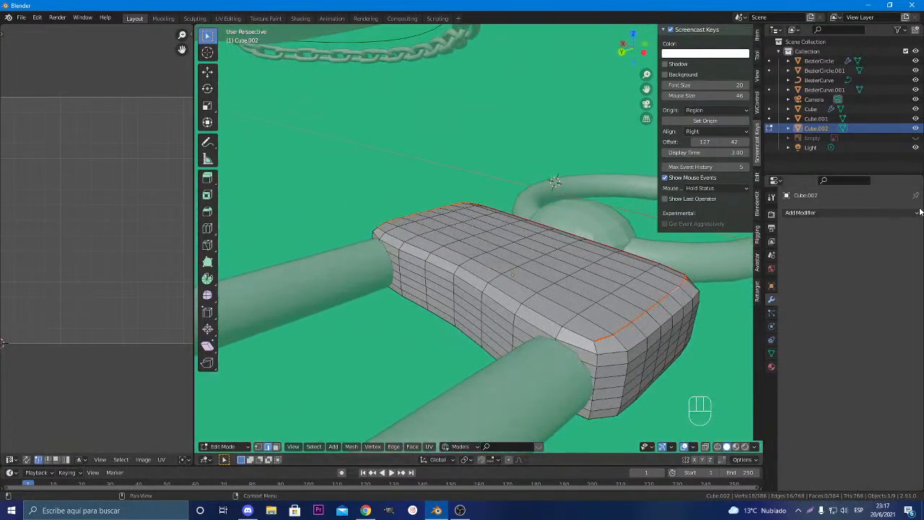
pyautogui.press('Tab')
pyautogui.press('Tab')
pyautogui.press('a')
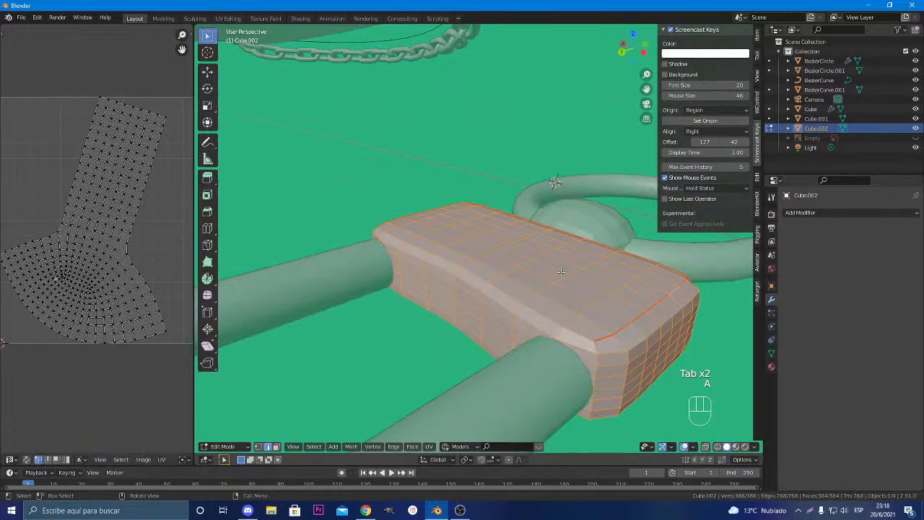
pyautogui.press('u')
pyautogui.click(549, 194)
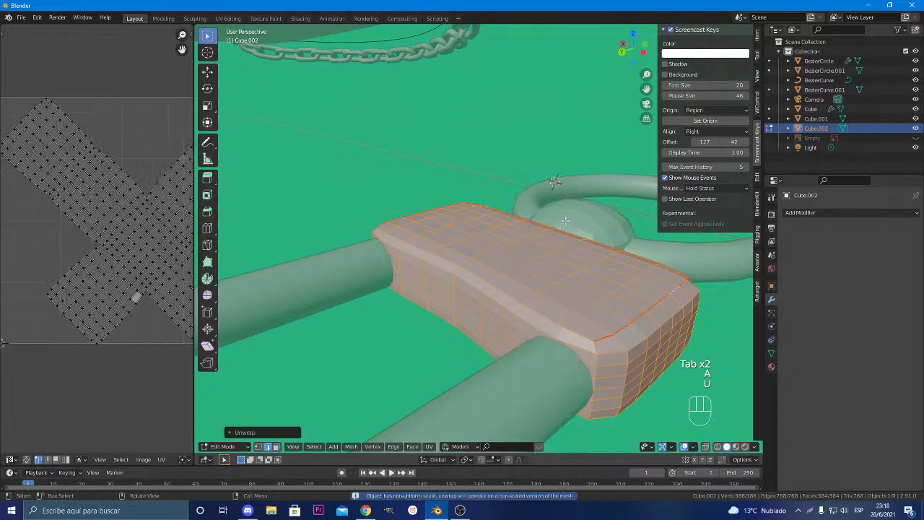
pyautogui.scroll(-4, 130, 354)
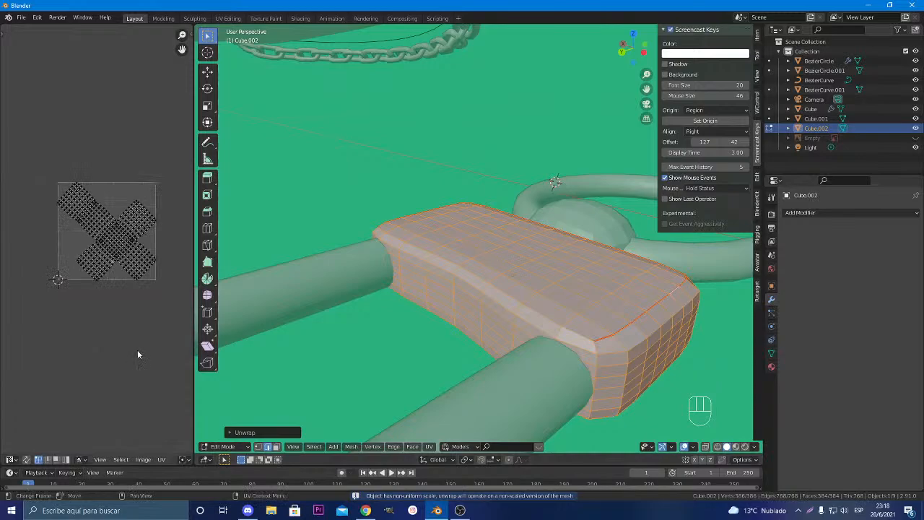
pyautogui.moveTo(503, 292); pyautogui.dragTo(371, 310, button='middle')
pyautogui.scroll(-3, 404, 332)
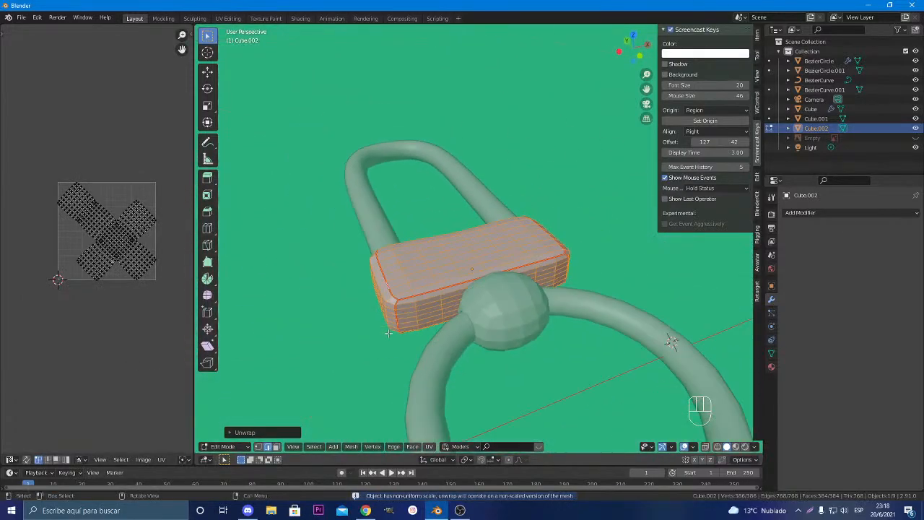
pyautogui.press('Tab')
pyautogui.press('Tab')
pyautogui.press('Tab')
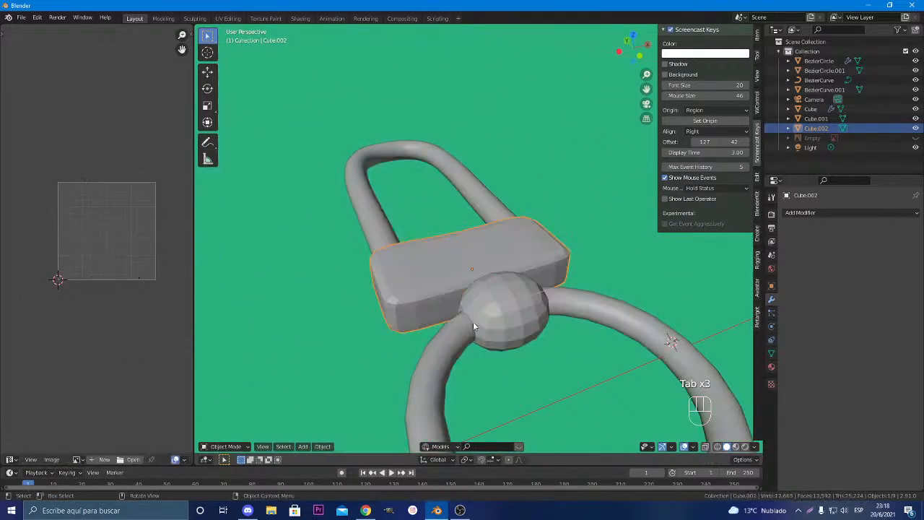
# Mark another edge loop of the sphere, near the block, as a seam in Edit Mode and return to Object Mode
pyautogui.click(485, 325)
pyautogui.press('Tab')
pyautogui.moveTo(518, 322); pyautogui.dragTo(580, 293, button='middle')
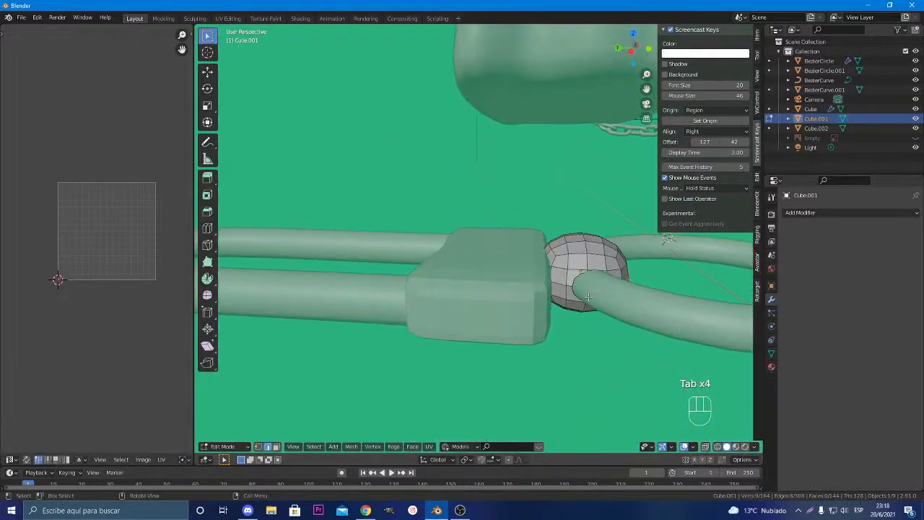
pyautogui.scroll(3, 580, 294)
pyautogui.keyDown('alt'); pyautogui.keyDown('shift'); pyautogui.click(607, 311); pyautogui.keyUp('shift'); pyautogui.keyUp('alt')
pyautogui.rightClick(608, 311)
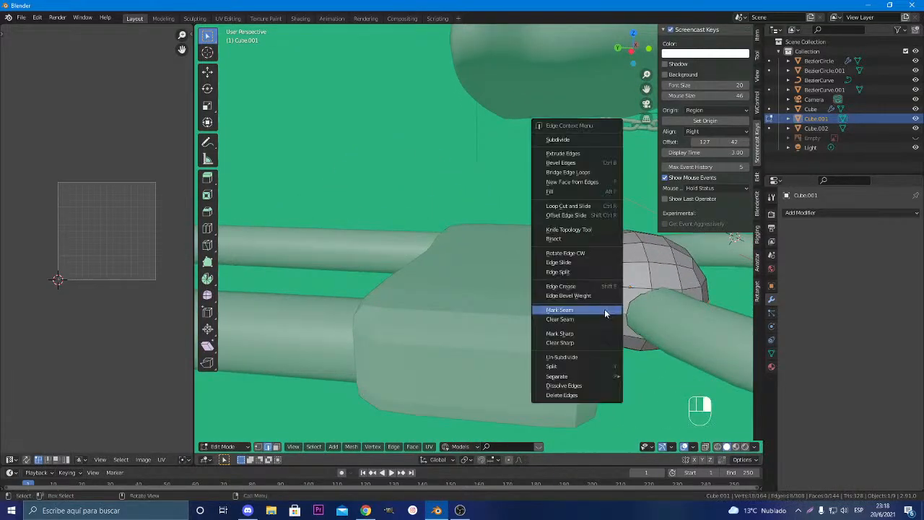
pyautogui.click(608, 311)
pyautogui.scroll(-4, 607, 311)
pyautogui.moveTo(608, 311); pyautogui.dragTo(522, 376, button='middle')
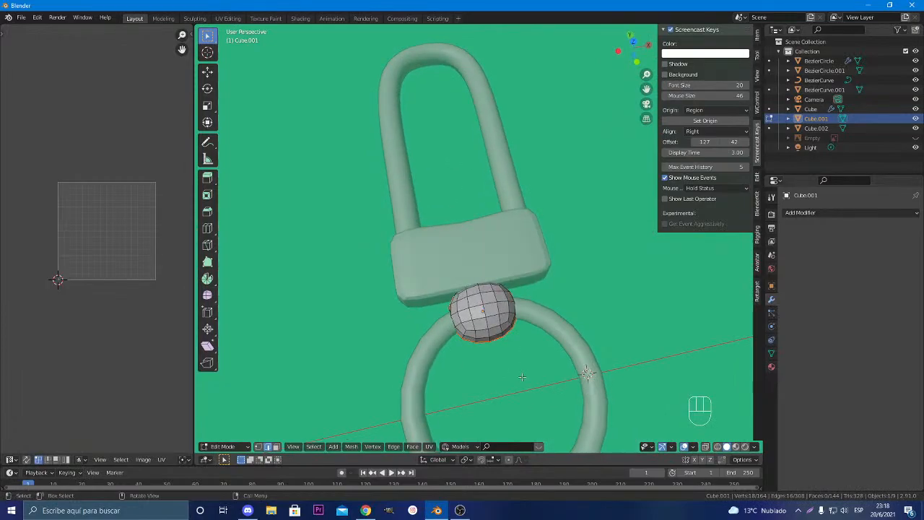
pyautogui.press('Tab')
pyautogui.moveTo(435, 277); pyautogui.dragTo(472, 256, button='middle')
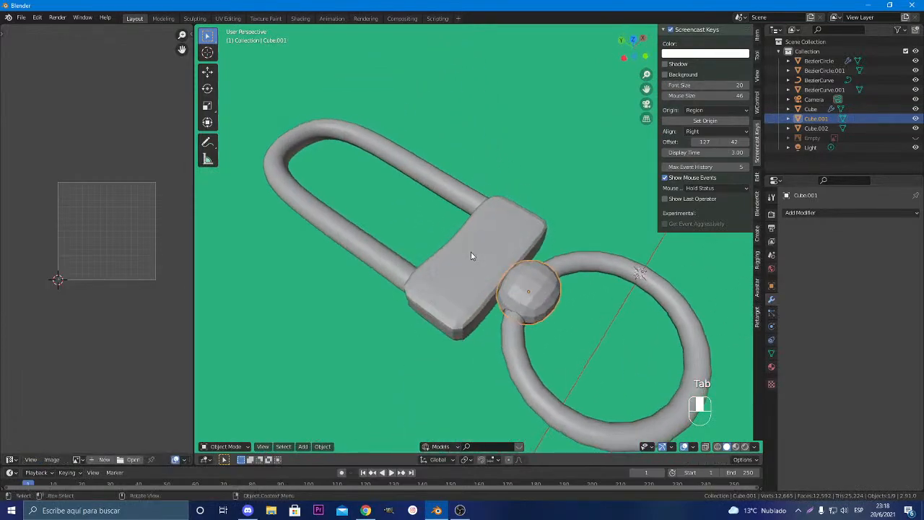
# Mark the lengthwise edge loop along the inner side of the U-shaped bar as a seam in Edit Mode
pyautogui.keyDown('shift'); pyautogui.moveTo(381, 256); pyautogui.dragTo(317, 298, button='middle'); pyautogui.keyUp('shift')
pyautogui.scroll(4, 412, 306)
pyautogui.press('Tab')
pyautogui.press('Tab')
pyautogui.click(385, 291)
pyautogui.press('Tab')
pyautogui.keyDown('alt'); pyautogui.keyDown('shift'); pyautogui.click(393, 278); pyautogui.keyUp('shift'); pyautogui.keyUp('alt')
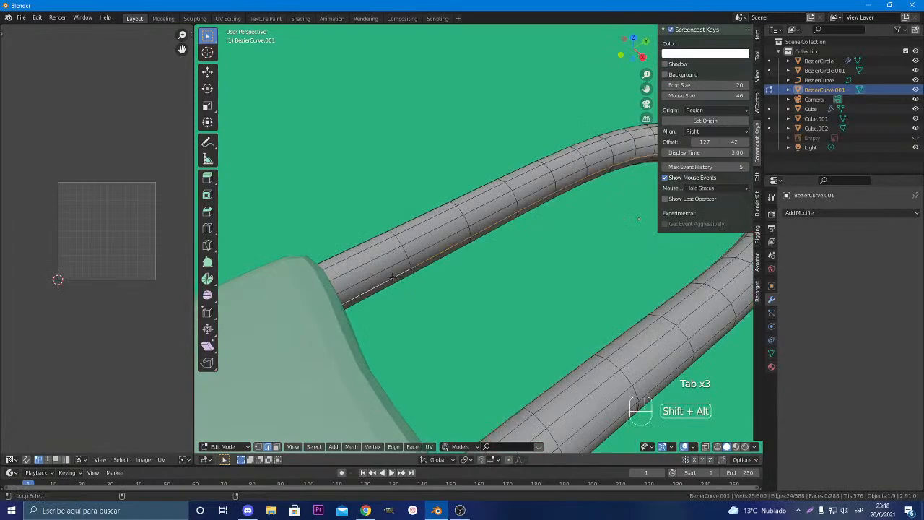
pyautogui.scroll(-1, 393, 276)
pyautogui.rightClick(393, 277)
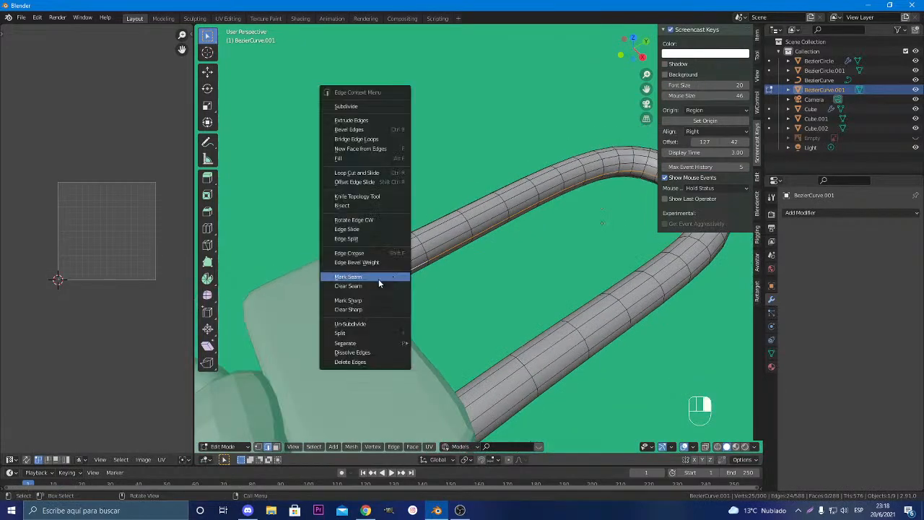
pyautogui.click(379, 278)
# Unwrap the whole U-shaped bar and return to Object Mode
pyautogui.moveTo(378, 278); pyautogui.dragTo(466, 274, button='middle')
pyautogui.press('a')
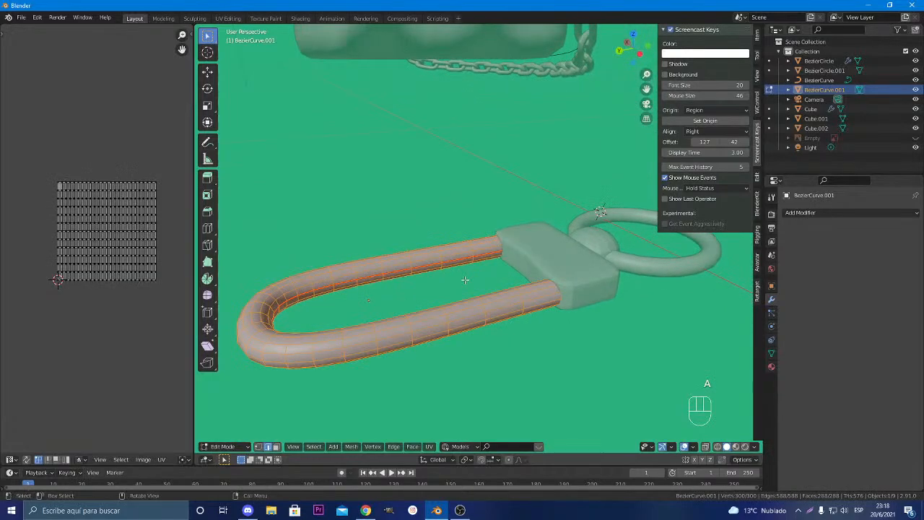
pyautogui.press('u')
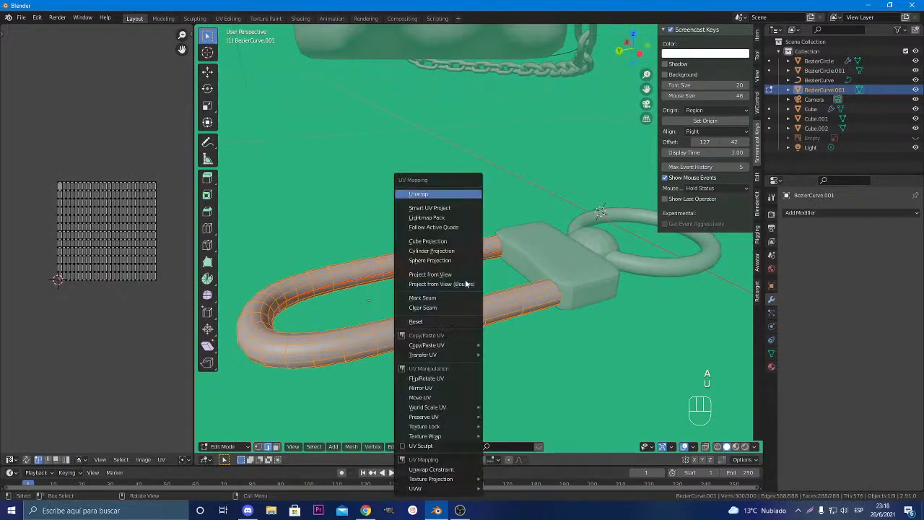
pyautogui.click(426, 193)
pyautogui.scroll(1, 101, 293)
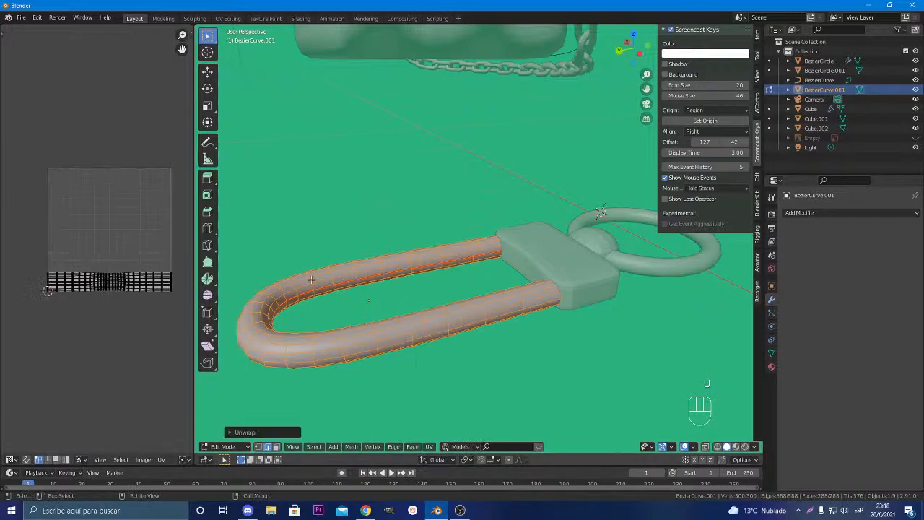
pyautogui.scroll(-2, 512, 333)
pyautogui.moveTo(513, 333); pyautogui.dragTo(450, 399, button='middle')
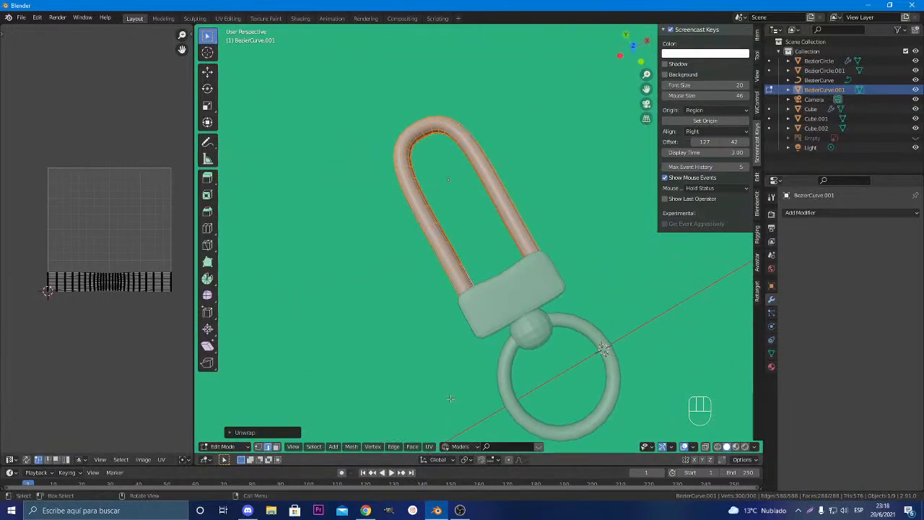
pyautogui.press('Tab')
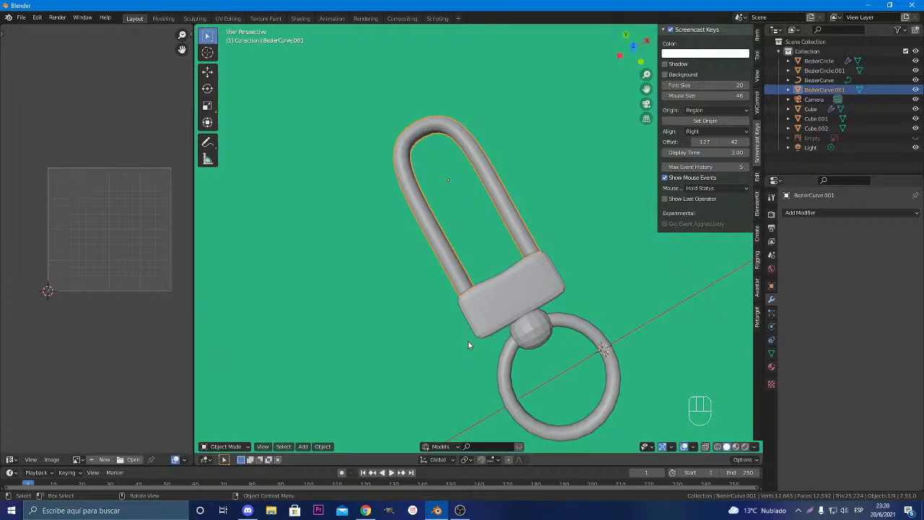
# Select the U-shaped bar, block, sphere and ring together and join them into one object
pyautogui.scroll(-3, 469, 290)
pyautogui.keyDown('shift'); pyautogui.moveTo(465, 289); pyautogui.dragTo(401, 284, button='middle'); pyautogui.keyUp('shift')
pyautogui.scroll(3, 420, 280)
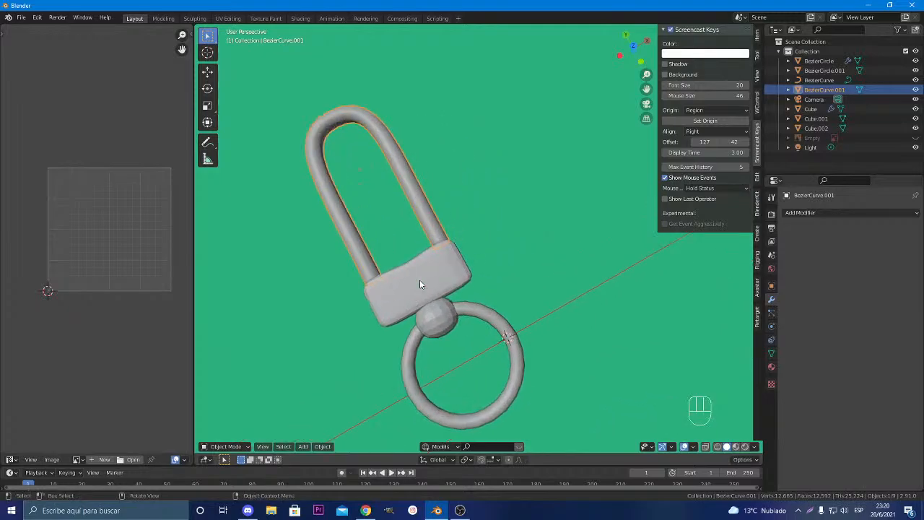
pyautogui.scroll(1, 419, 280)
pyautogui.keyDown('shift'); pyautogui.click(421, 279); pyautogui.keyUp('shift')
pyautogui.keyDown('shift'); pyautogui.click(446, 327); pyautogui.keyUp('shift')
pyautogui.keyDown('shift'); pyautogui.click(485, 325); pyautogui.keyUp('shift')
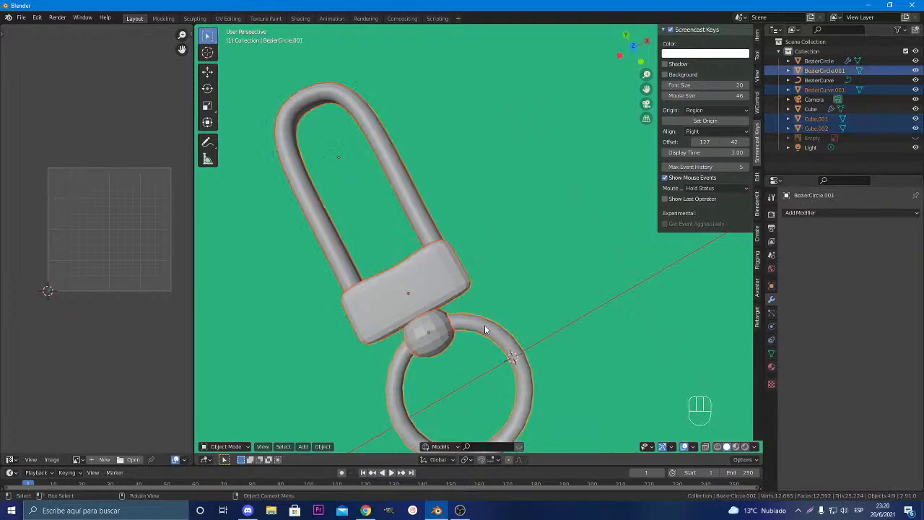
pyautogui.press('shift')
pyautogui.hotkey('ctrl', 'j')
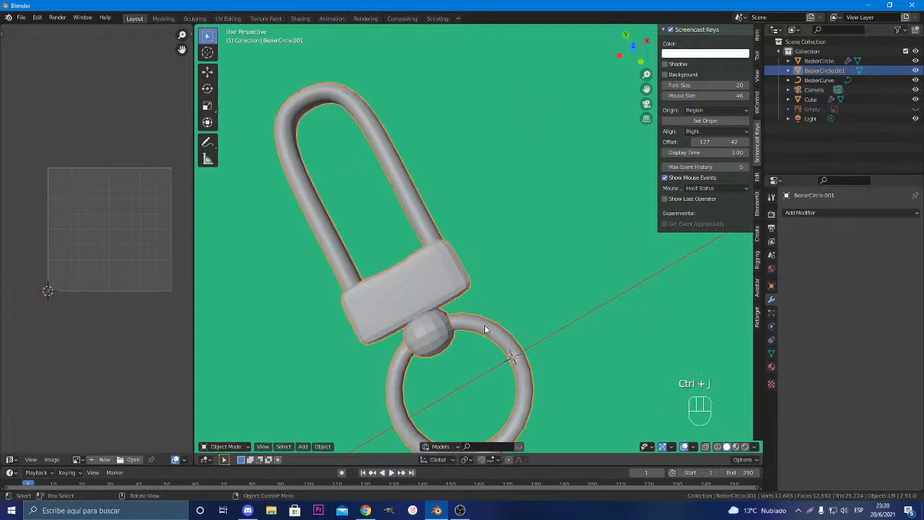
# Unwrap the entire joined clasp in Edit Mode
pyautogui.press('Tab')
pyautogui.scroll(-3, 483, 326)
pyautogui.press('a')
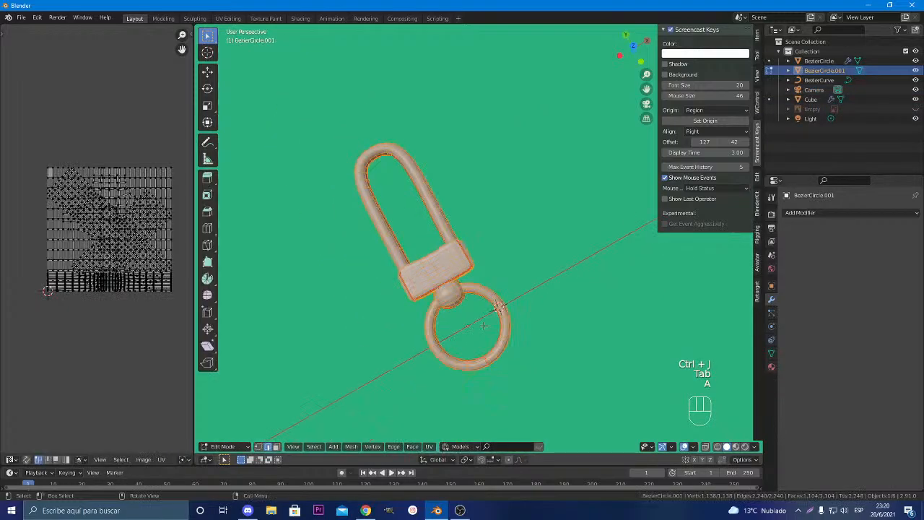
pyautogui.press('u')
pyautogui.click(487, 198)
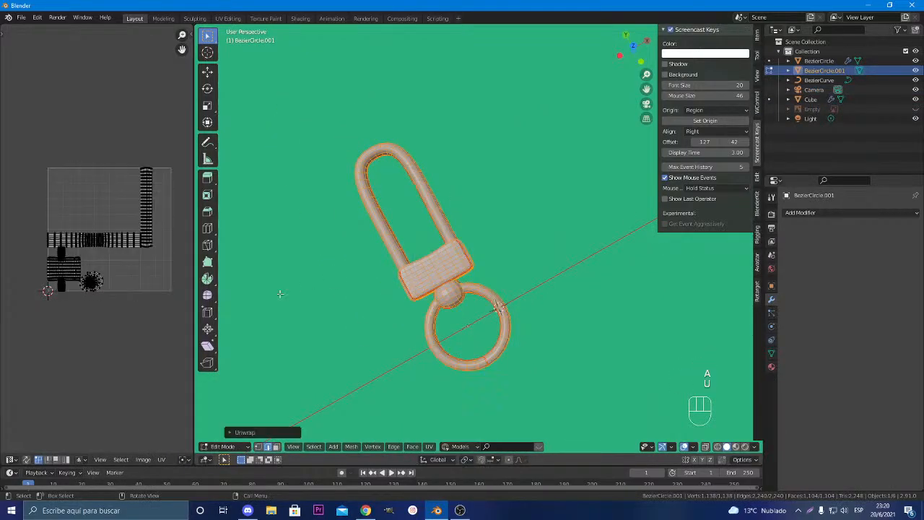
# Examine the layout and spacing of the joined clasp's UV islands
pyautogui.scroll(5, 149, 300)
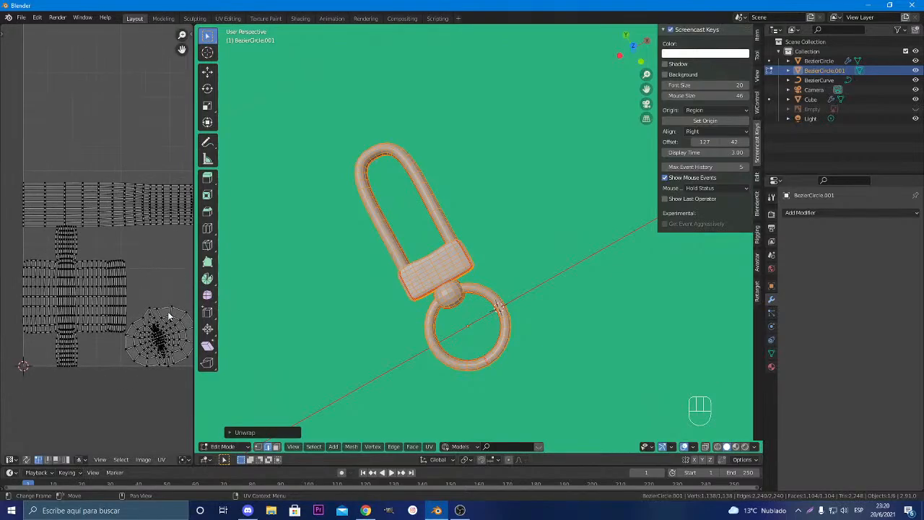
pyautogui.scroll(4, 155, 361)
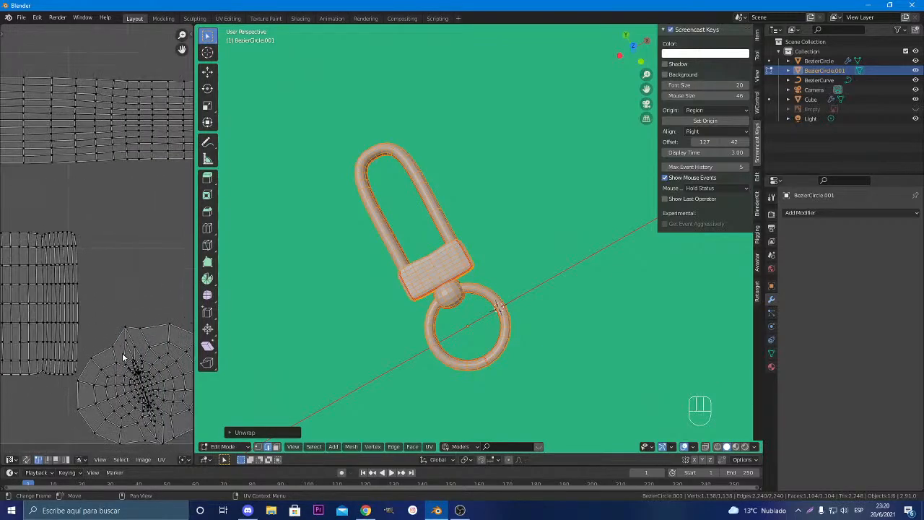
pyautogui.scroll(-1, 122, 354)
pyautogui.scroll(-2, 135, 345)
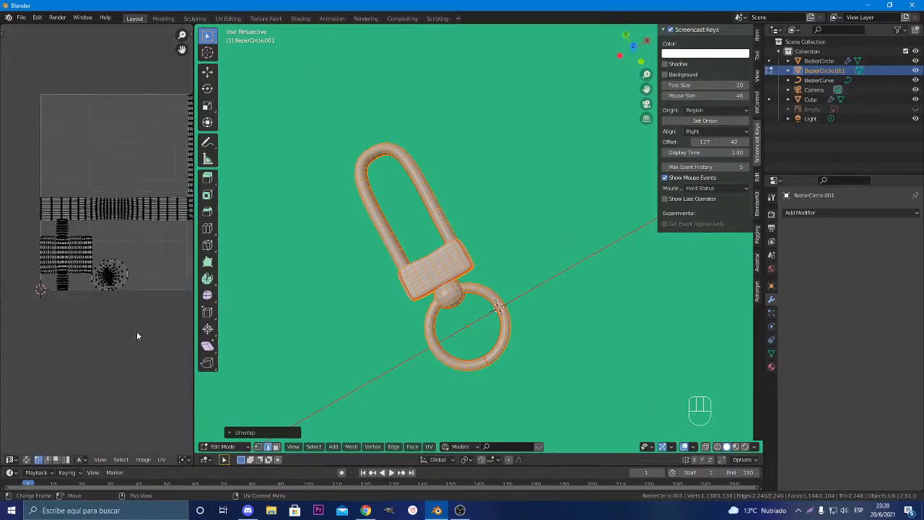
pyautogui.moveTo(136, 329); pyautogui.dragTo(81, 380, button='middle')
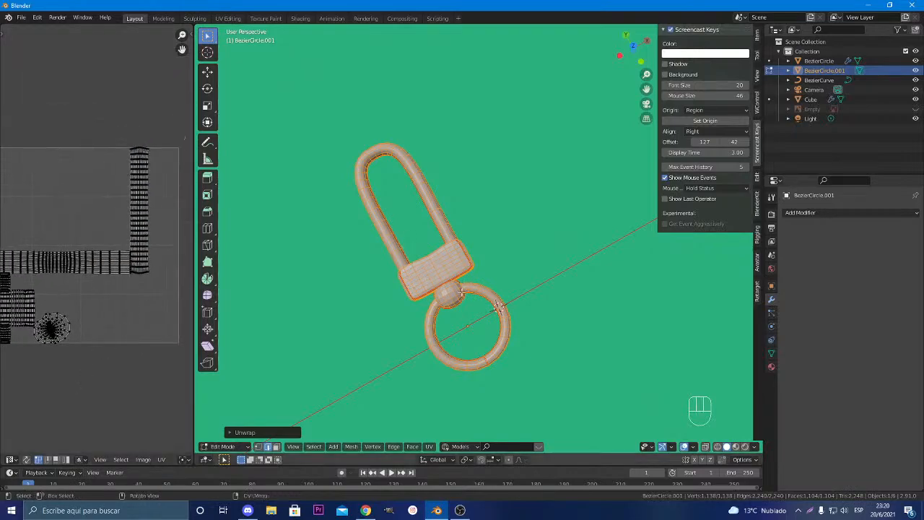
pyautogui.scroll(2, 98, 278)
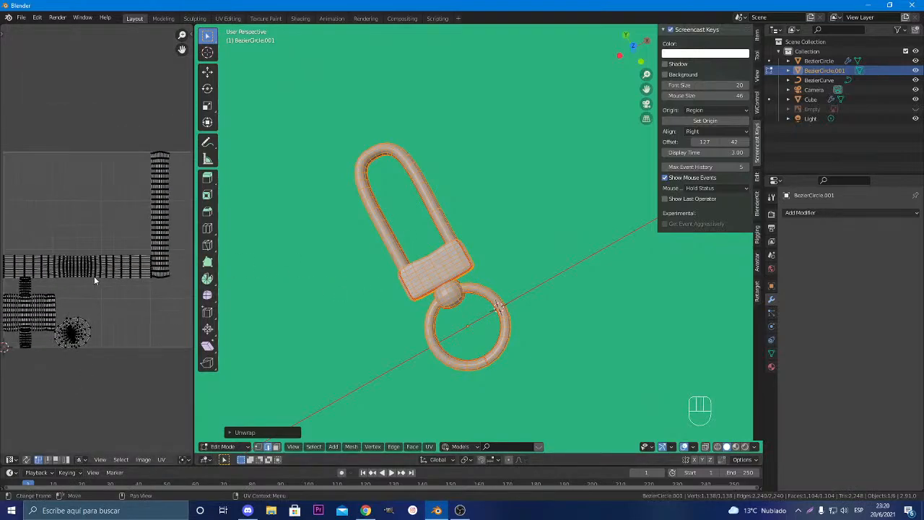
pyautogui.scroll(1, 85, 334)
# Set the Unwrap operation's margin to 0.15
pyautogui.click(233, 433)
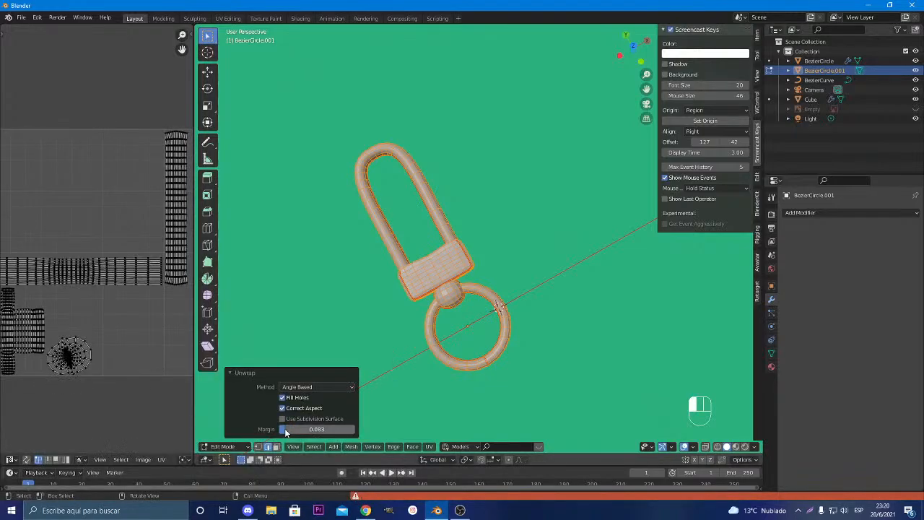
pyautogui.click(332, 431)
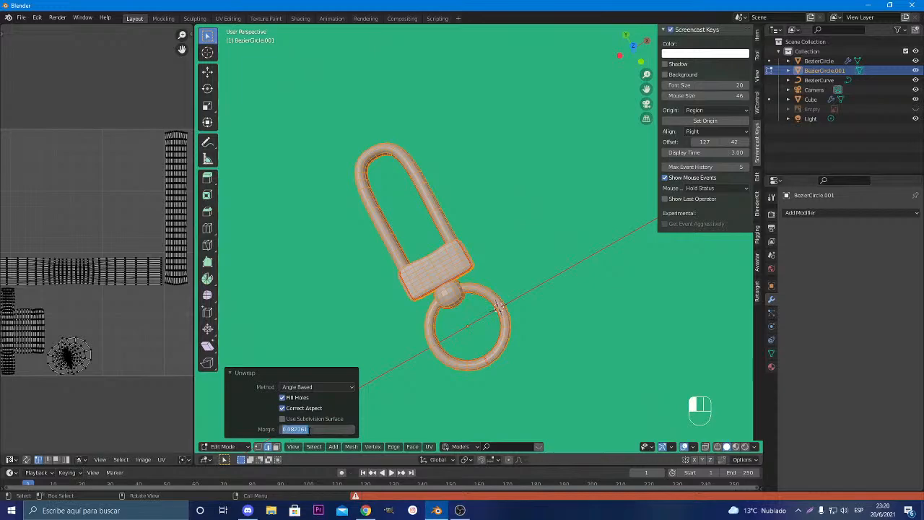
pyautogui.click(310, 432)
pyautogui.click(291, 431)
pyautogui.moveTo(310, 429)
pyautogui.mouseDown()
pyautogui.moveTo(291, 430)
pyautogui.moveTo(319, 433)
pyautogui.mouseUp()
pyautogui.click(321, 435)
pyautogui.click(317, 431)
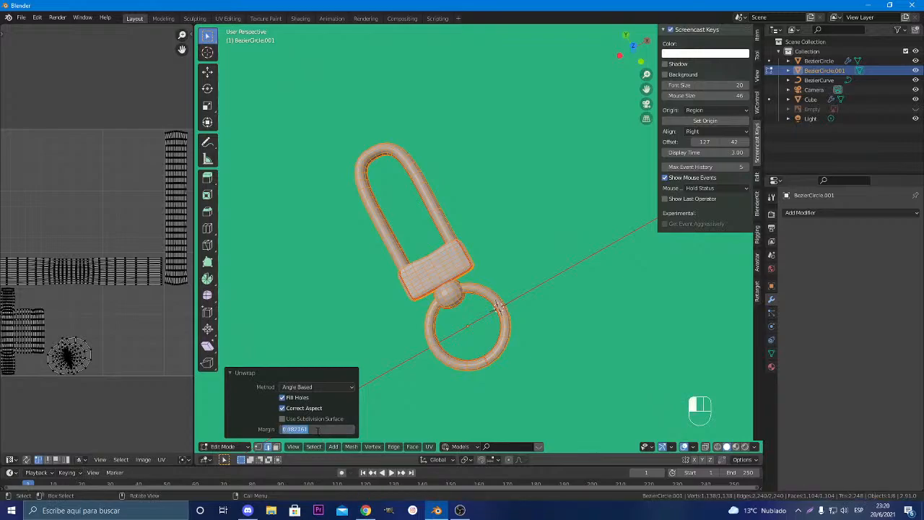
pyautogui.press('KP_Decimal')
pyautogui.write('15')
pyautogui.press('Return')
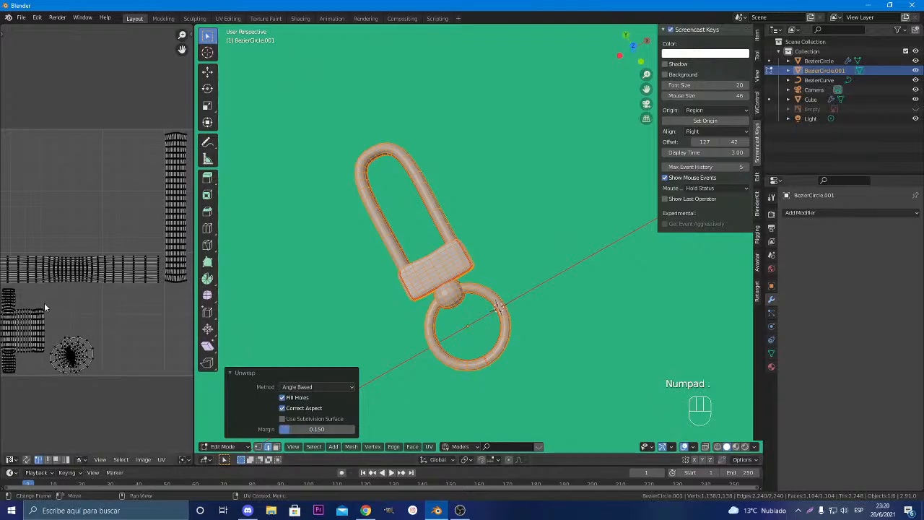
# Rotate the horizontal UV strip upright and move it beside the other vertical strip, inside the UV square
pyautogui.scroll(-2, 44, 303)
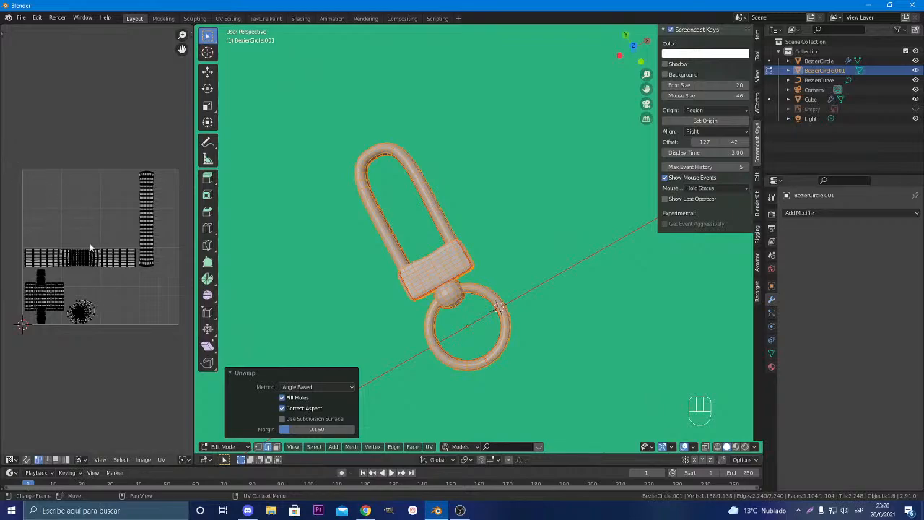
pyautogui.press('l')
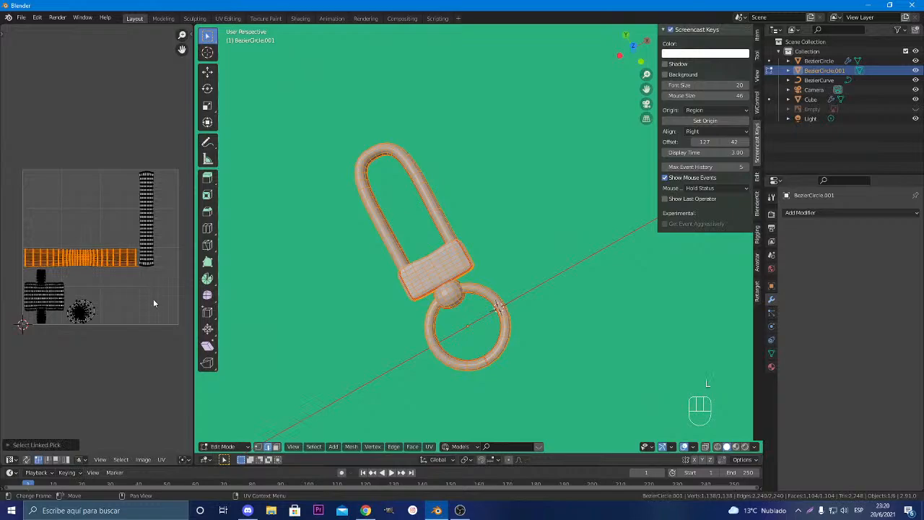
pyautogui.press('r')
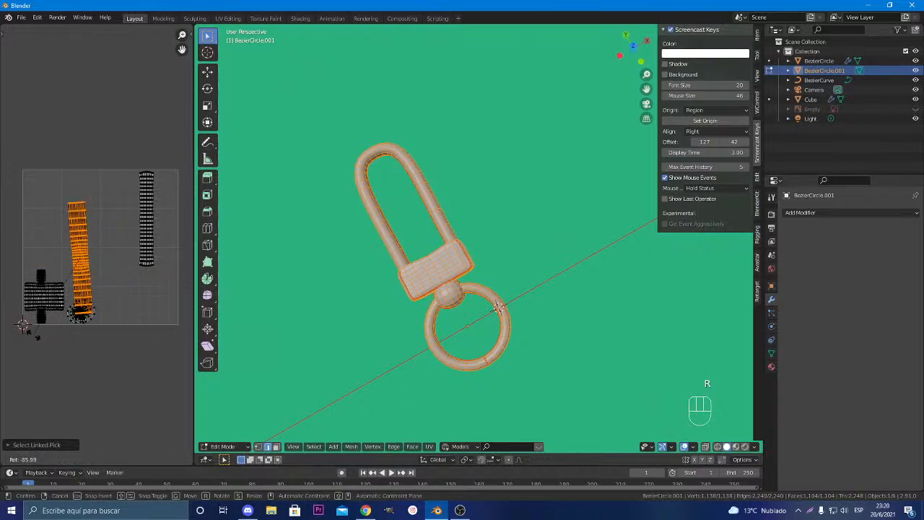
pyautogui.click(61, 316)
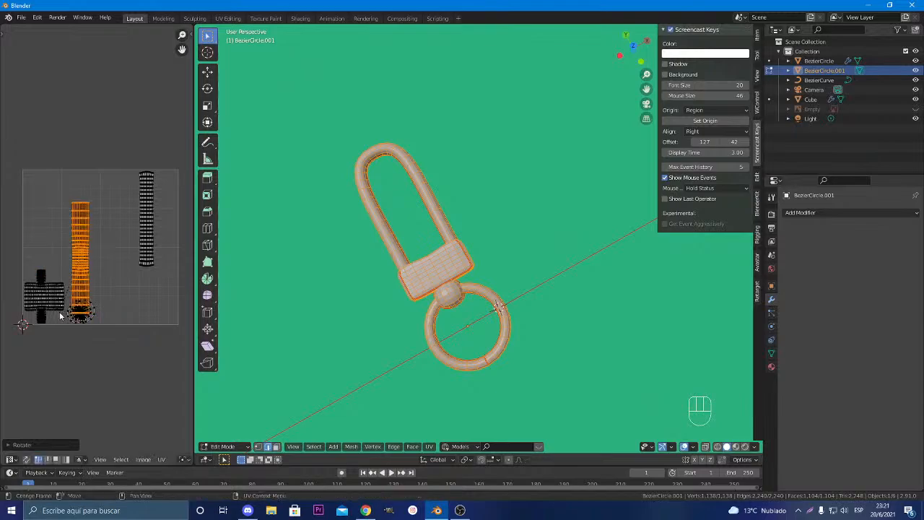
pyautogui.press('g')
pyautogui.click(87, 201)
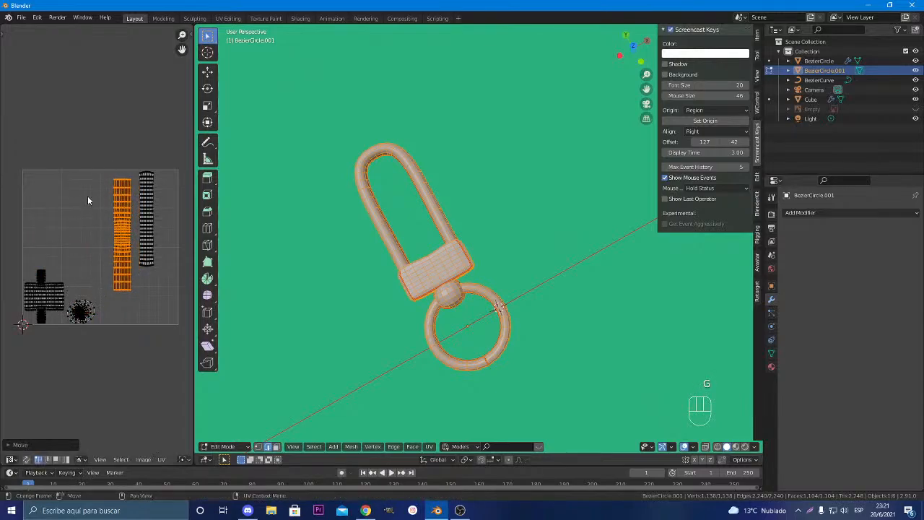
pyautogui.press('g')
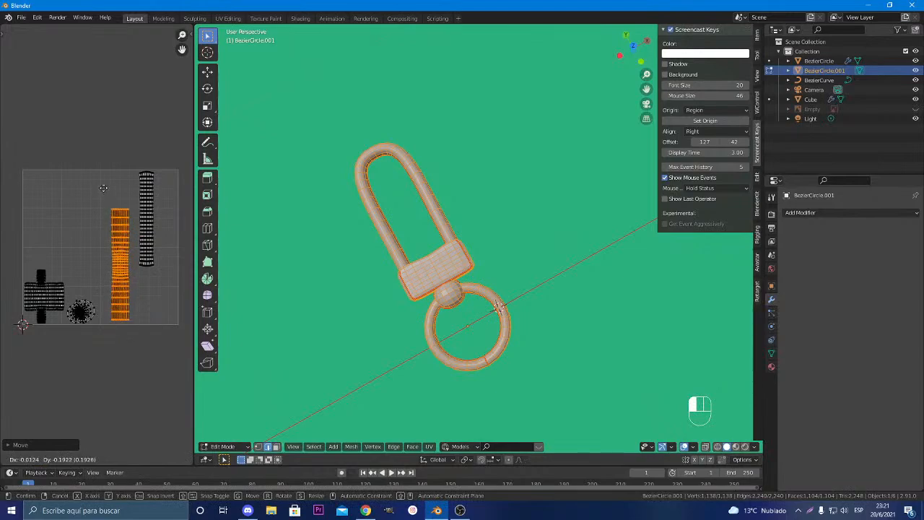
pyautogui.click(104, 188)
# Select all linked faces of the sphere in face select mode
pyautogui.scroll(4, 390, 300)
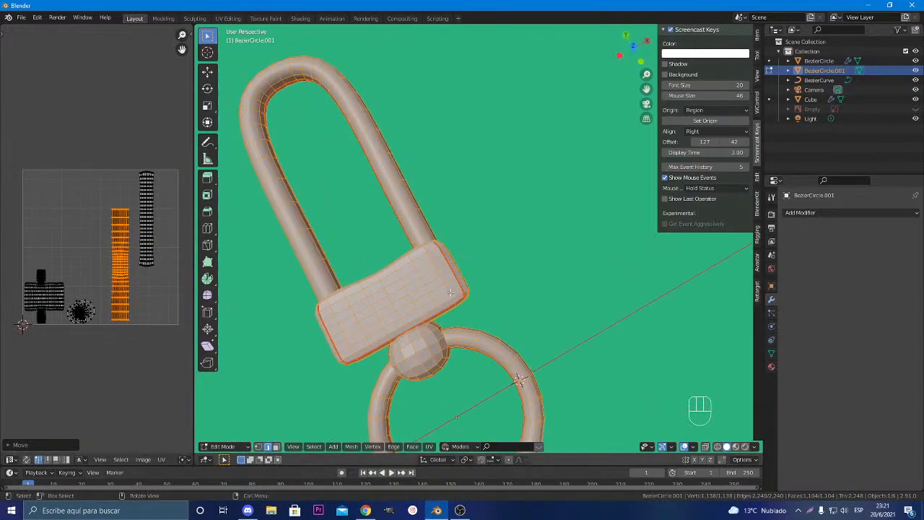
pyautogui.moveTo(383, 298); pyautogui.dragTo(321, 293, button='middle')
pyautogui.press('Tab')
pyautogui.press('Tab')
pyautogui.press('Tab')
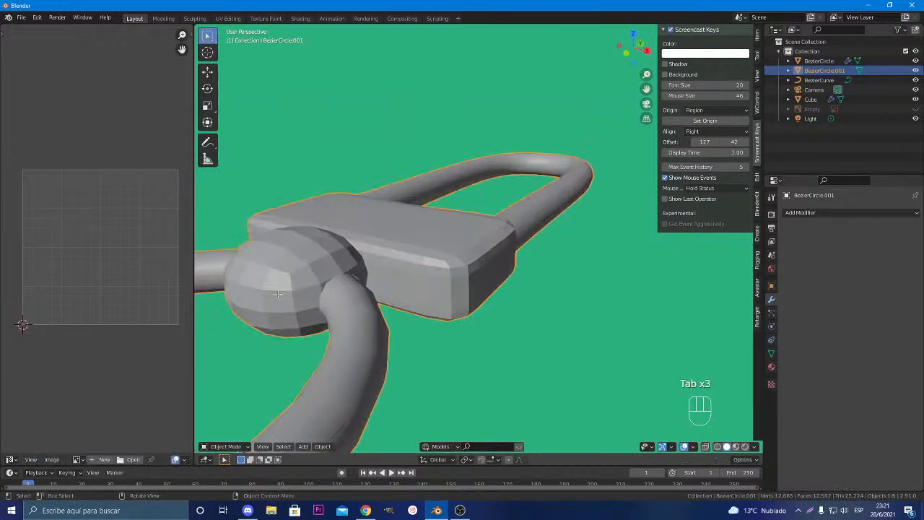
pyautogui.press('Tab')
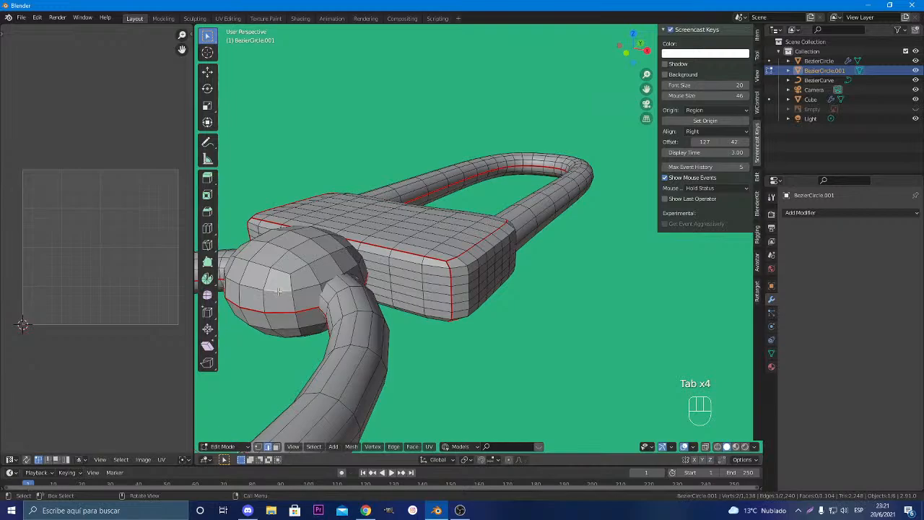
pyautogui.press('3')
pyautogui.press('l')
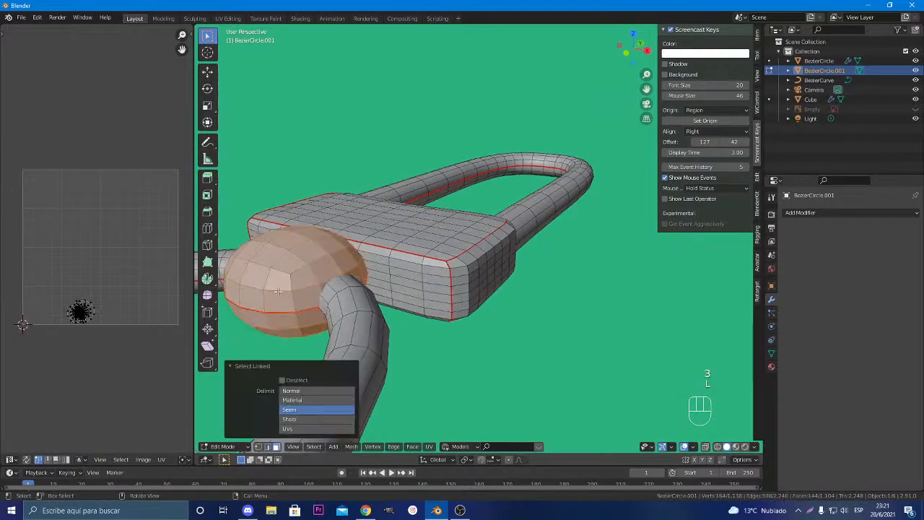
# Examine the sphere's geometry and seam around the places where the ring enters it
pyautogui.moveTo(277, 291); pyautogui.dragTo(456, 264, button='middle')
pyautogui.scroll(5, 520, 272)
pyautogui.scroll(1, 504, 223)
pyautogui.scroll(-6, 506, 224)
pyautogui.scroll(5, 471, 233)
pyautogui.scroll(-5, 563, 239)
pyautogui.scroll(-8, 563, 239)
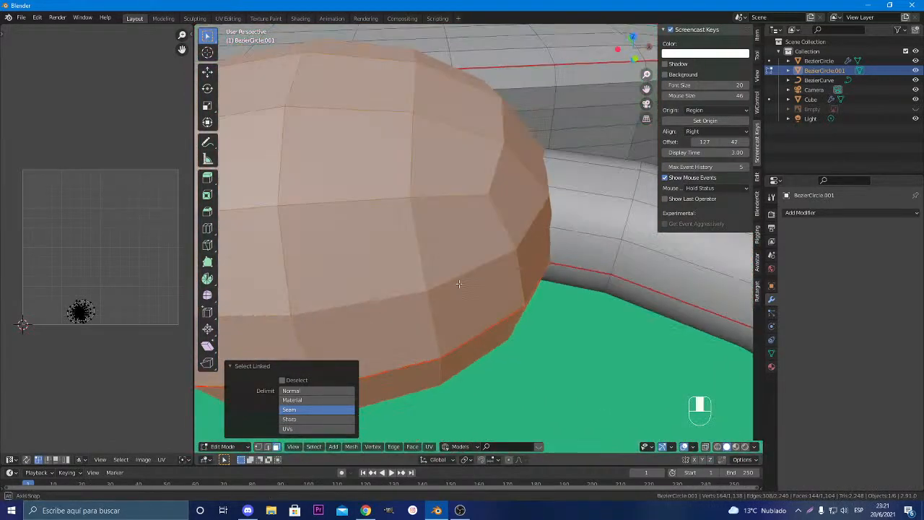
pyautogui.moveTo(563, 239); pyautogui.dragTo(484, 216, button='middle')
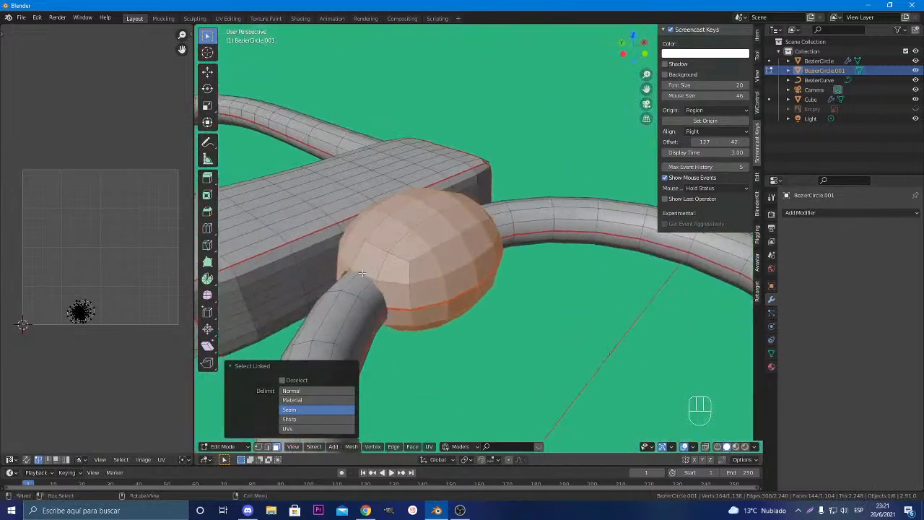
# Try to select the ring's lengthwise face loops where the ring passes into the sphere
pyautogui.scroll(6, 392, 284)
pyautogui.moveTo(392, 284); pyautogui.dragTo(380, 266, button='middle')
pyautogui.scroll(5, 415, 259)
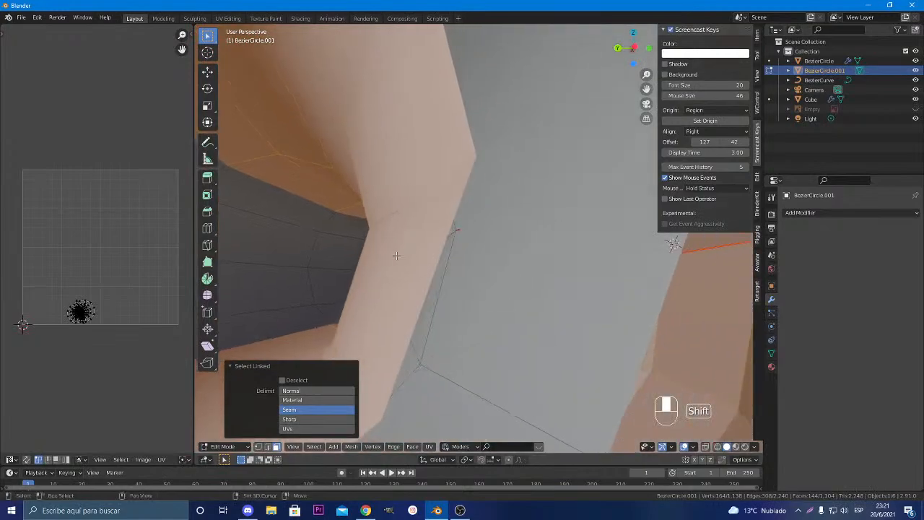
pyautogui.keyDown('alt'); pyautogui.click(463, 268); pyautogui.keyUp('alt')
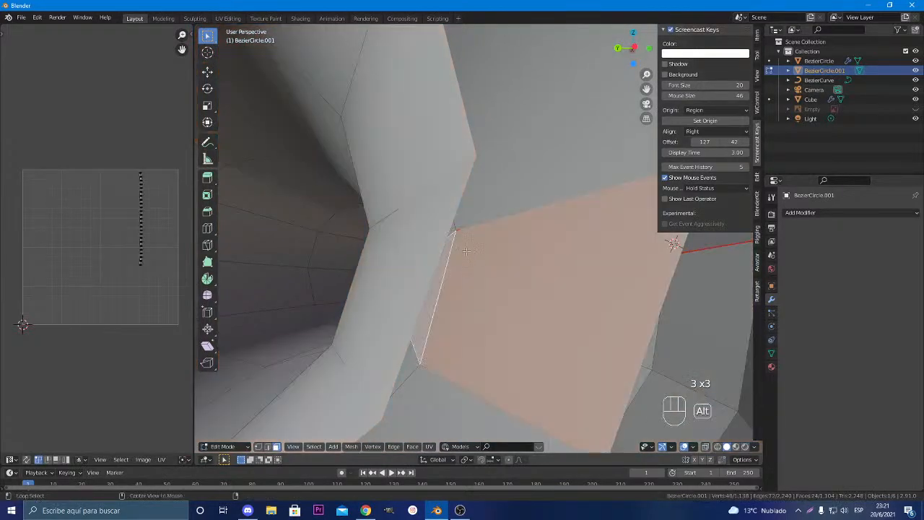
pyautogui.moveTo(462, 268)
pyautogui.mouseDown(button='middle')
pyautogui.moveTo(460, 252)
pyautogui.moveTo(472, 254)
pyautogui.mouseUp(button='middle')
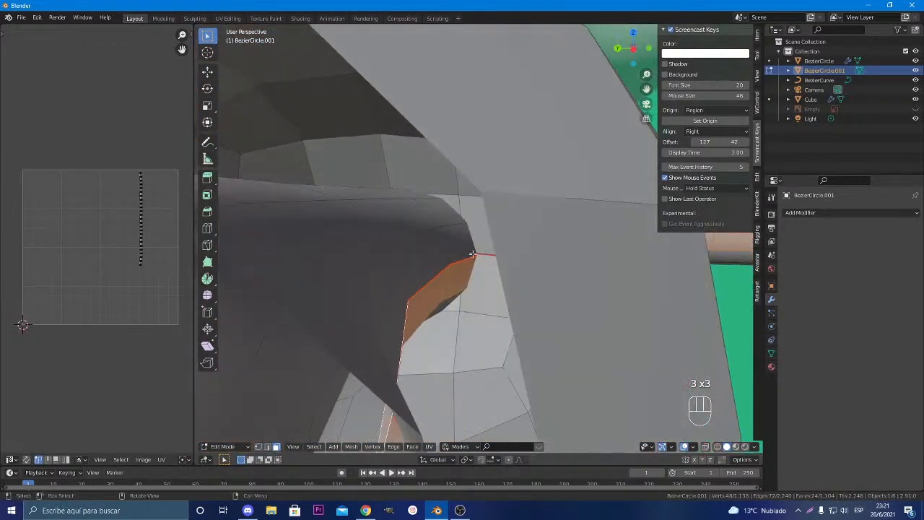
pyautogui.keyDown('alt'); pyautogui.keyDown('shift'); pyautogui.click(399, 268); pyautogui.keyUp('shift'); pyautogui.keyUp('alt')
pyautogui.moveTo(382, 234); pyautogui.dragTo(441, 246, button='middle')
pyautogui.keyDown('alt'); pyautogui.keyDown('shift'); pyautogui.click(441, 246); pyautogui.keyUp('shift'); pyautogui.keyUp('alt')
pyautogui.keyDown('alt'); pyautogui.keyDown('shift'); pyautogui.click(476, 243); pyautogui.keyUp('shift'); pyautogui.keyUp('alt')
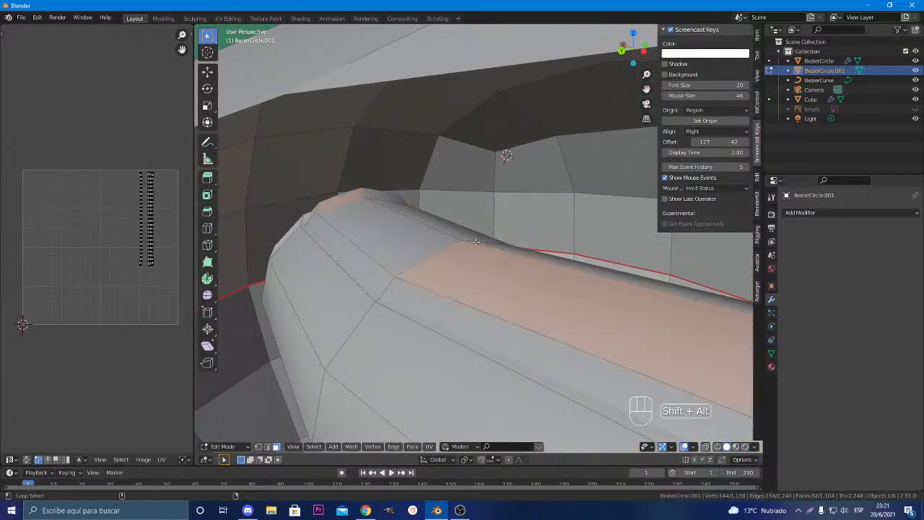
pyautogui.keyDown('alt'); pyautogui.keyDown('shift'); pyautogui.click(476, 242); pyautogui.keyUp('shift'); pyautogui.keyUp('alt')
pyautogui.keyDown('alt'); pyautogui.keyDown('shift'); pyautogui.click(395, 266); pyautogui.keyUp('shift'); pyautogui.keyUp('alt')
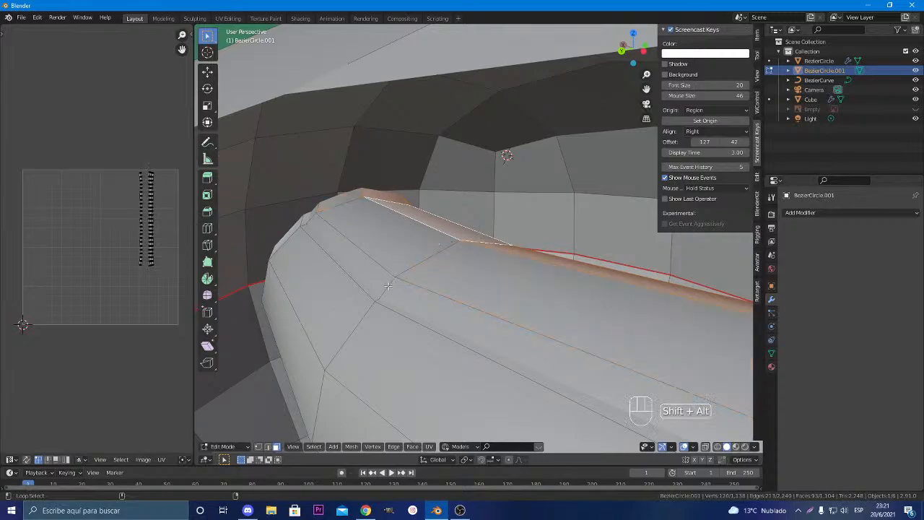
pyautogui.keyDown('alt'); pyautogui.keyDown('shift'); pyautogui.click(375, 296); pyautogui.keyUp('shift'); pyautogui.keyUp('alt')
pyautogui.keyDown('alt'); pyautogui.keyDown('shift'); pyautogui.click(409, 264); pyautogui.keyUp('shift'); pyautogui.keyUp('alt')
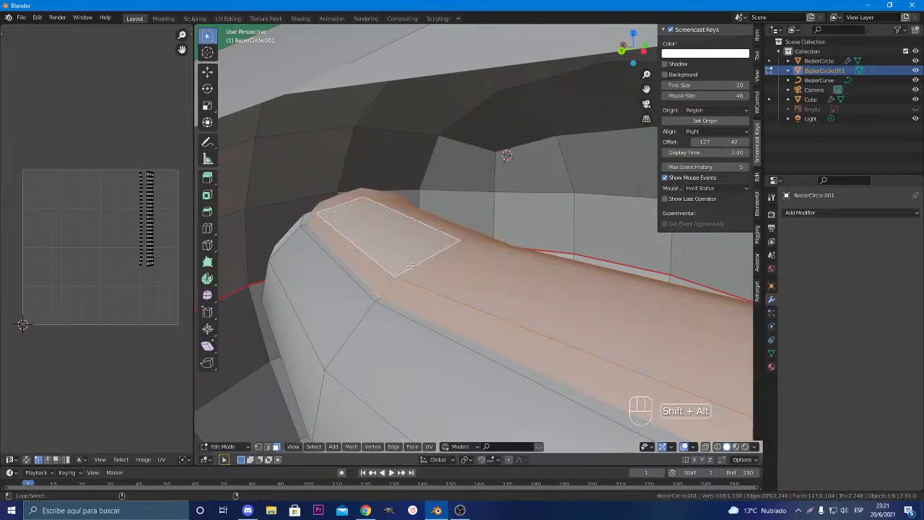
pyautogui.keyDown('alt'); pyautogui.keyDown('shift'); pyautogui.click(348, 330); pyautogui.keyUp('shift'); pyautogui.keyUp('alt')
pyautogui.keyDown('alt'); pyautogui.keyDown('shift'); pyautogui.click(377, 301); pyautogui.keyUp('shift'); pyautogui.keyUp('alt')
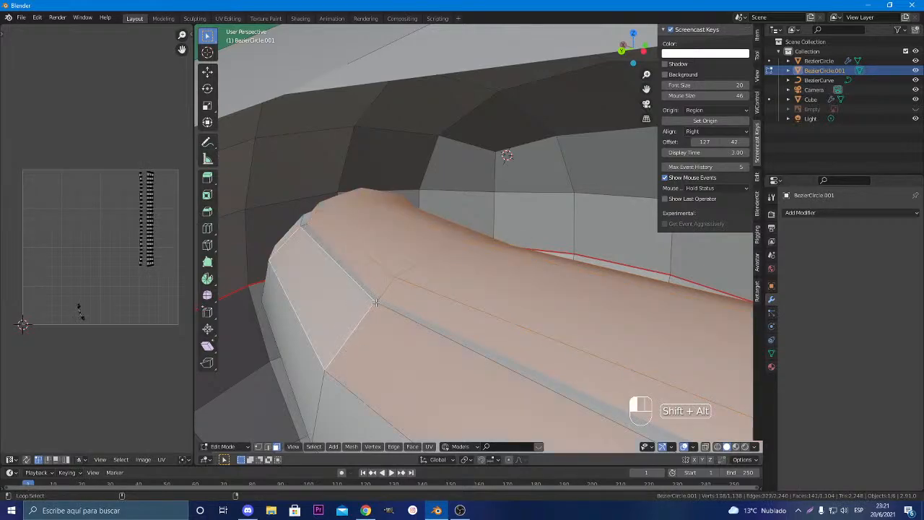
pyautogui.keyDown('alt'); pyautogui.keyDown('shift'); pyautogui.click(365, 319); pyautogui.keyUp('shift'); pyautogui.keyUp('alt')
pyautogui.keyDown('alt'); pyautogui.keyDown('shift'); pyautogui.click(371, 318); pyautogui.keyUp('shift'); pyautogui.keyUp('alt')
# Undo the last four face-loop selections around the ring and the sphere
pyautogui.moveTo(363, 318); pyautogui.dragTo(465, 229, button='middle')
pyautogui.hotkey('ctrl', 'z')
pyautogui.hotkey('ctrl', 'z')
pyautogui.hotkey('ctrl', 'z')
pyautogui.hotkey('ctrl', 'z')
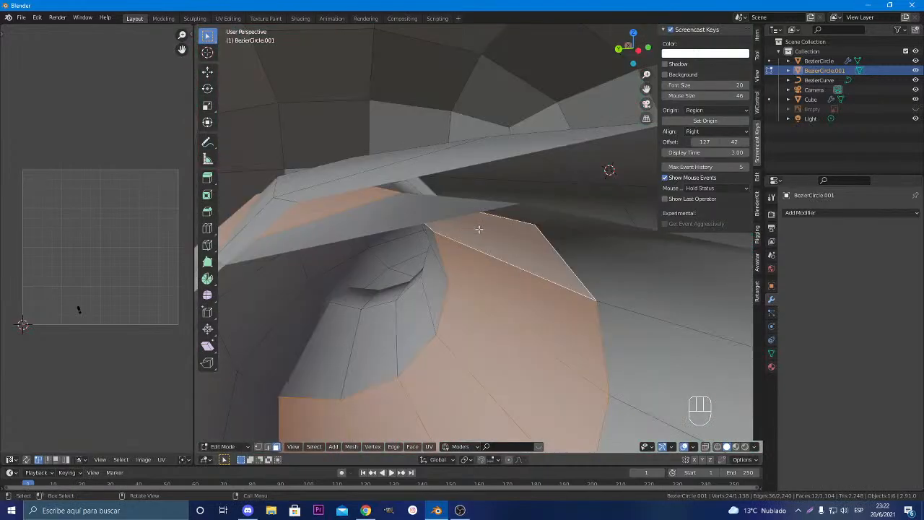
# Try to add the face loops around the sphere's opening and inside its hole to the selection
pyautogui.keyDown('alt'); pyautogui.keyDown('shift'); pyautogui.click(599, 298); pyautogui.keyUp('shift'); pyautogui.keyUp('alt')
pyautogui.moveTo(453, 273); pyautogui.dragTo(431, 249, button='middle')
pyautogui.keyDown('alt'); pyautogui.keyDown('shift'); pyautogui.click(454, 247); pyautogui.keyUp('shift'); pyautogui.keyUp('alt')
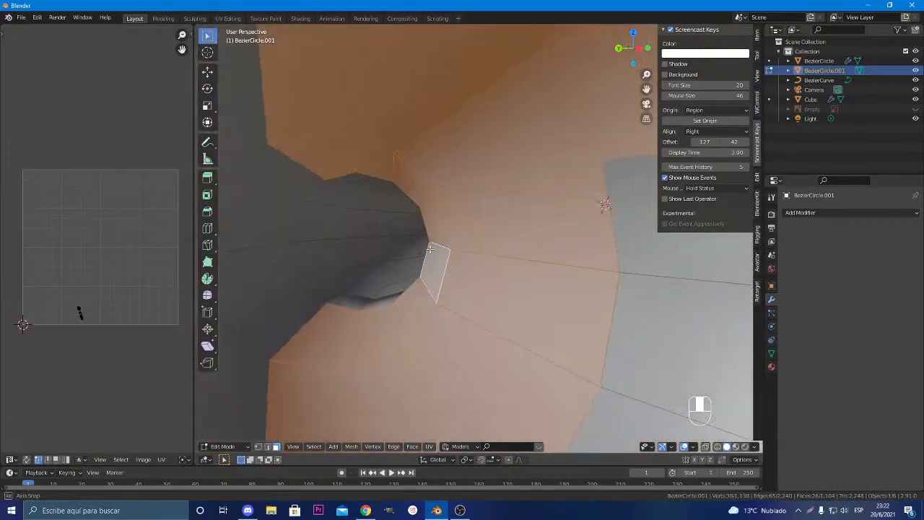
pyautogui.keyDown('alt'); pyautogui.keyDown('shift'); pyautogui.click(360, 267); pyautogui.keyUp('shift'); pyautogui.keyUp('alt')
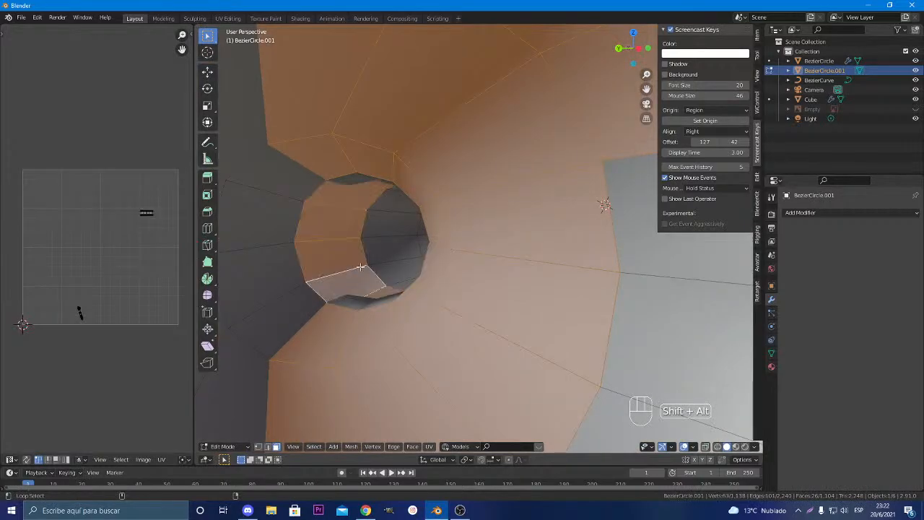
pyautogui.keyDown('alt'); pyautogui.keyDown('shift'); pyautogui.click(361, 267); pyautogui.keyUp('shift'); pyautogui.keyUp('alt')
# Select all linked faces of the ring and hide them to expose the sphere's hole
pyautogui.moveTo(341, 306); pyautogui.dragTo(434, 343, button='middle')
pyautogui.scroll(-1, 369, 311)
pyautogui.scroll(-4, 377, 306)
pyautogui.click(440, 346)
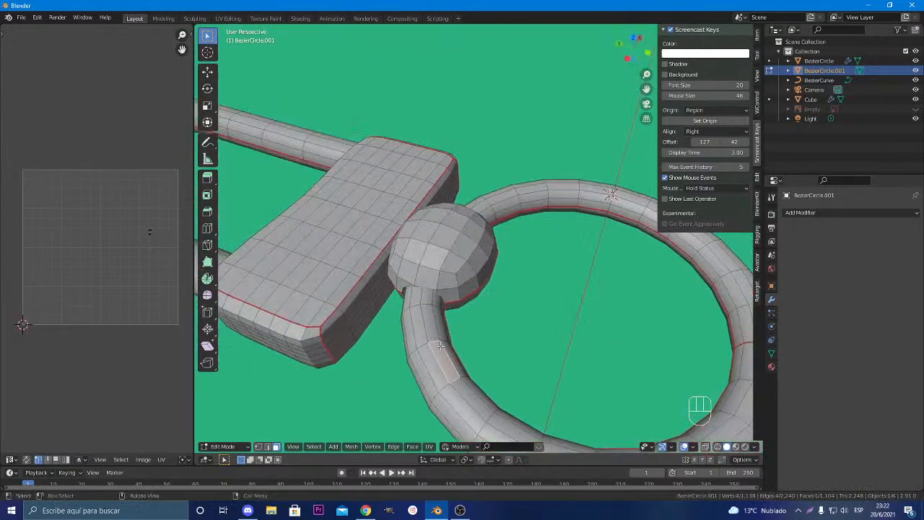
pyautogui.press('l')
pyautogui.press('h')
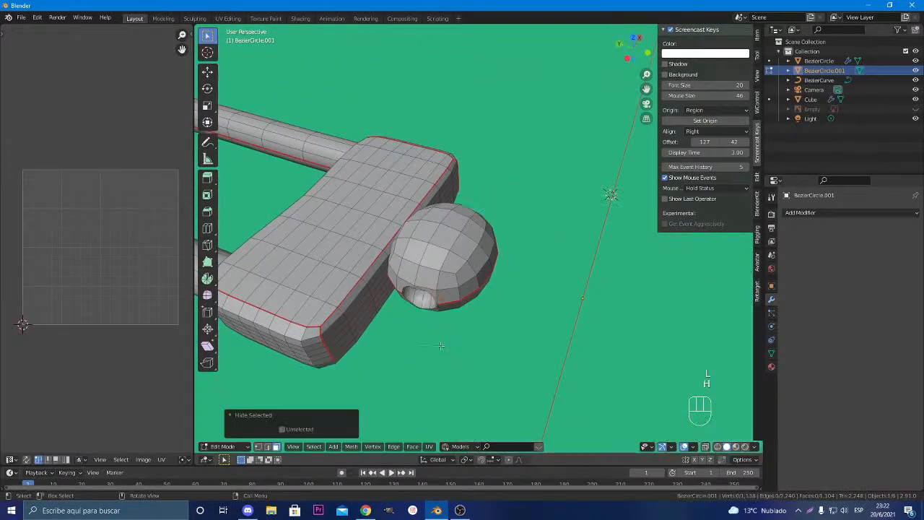
pyautogui.scroll(6, 441, 345)
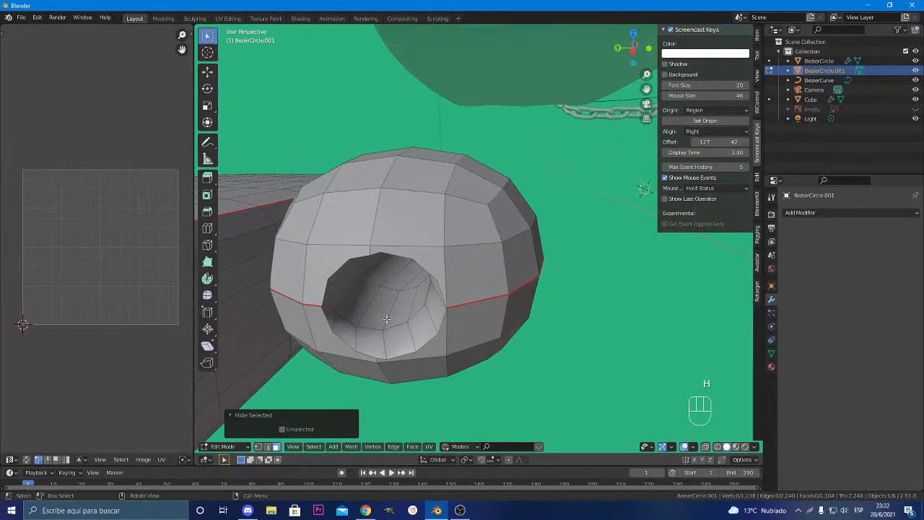
pyautogui.scroll(5, 386, 320)
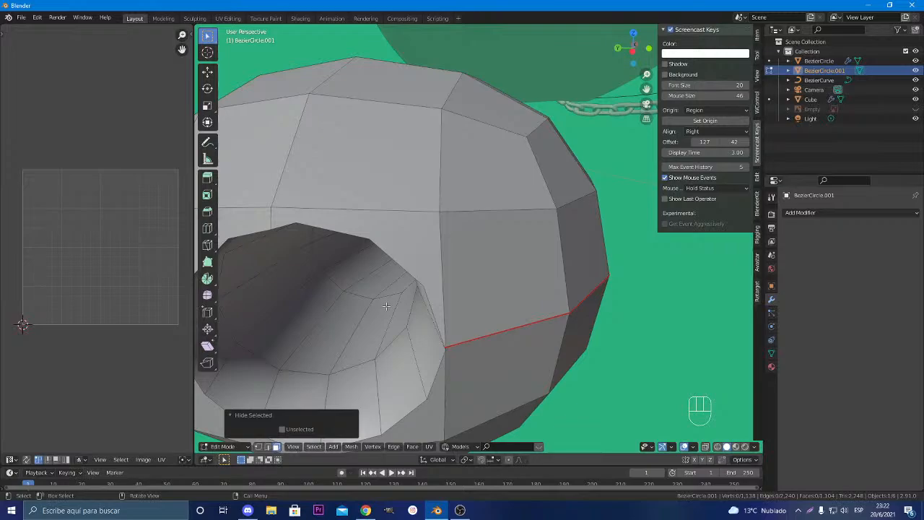
# Switch to OBS and lower the Mic/Aux volume to -2.4 dB in the audio mixer
pyautogui.click(460, 510)
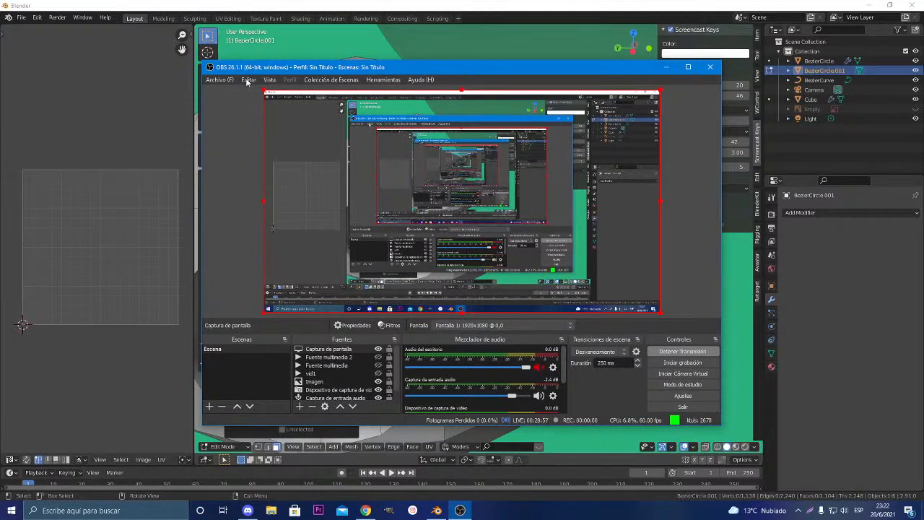
pyautogui.scroll(-2, 495, 378)
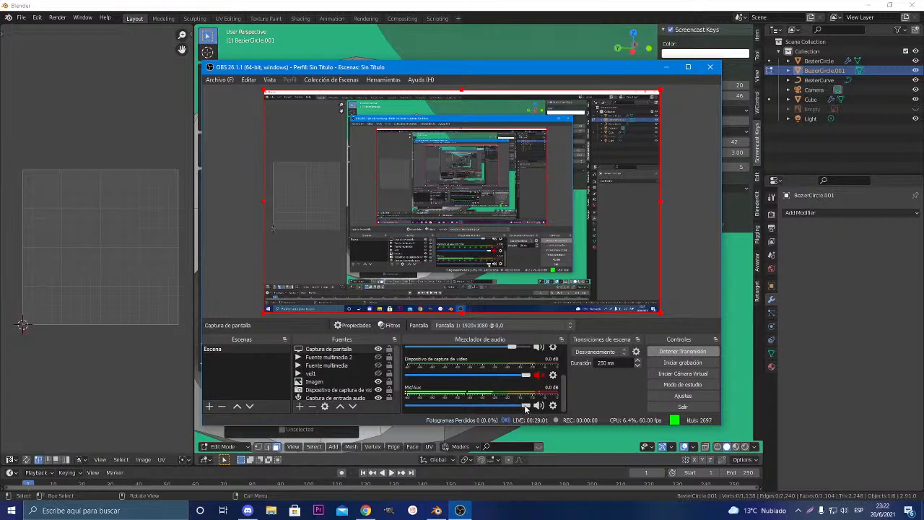
pyautogui.moveTo(526, 409); pyautogui.dragTo(512, 406)
# Check the Mic/Aux monitoring options in the advanced audio properties, leaving them as they are
pyautogui.click(249, 80)
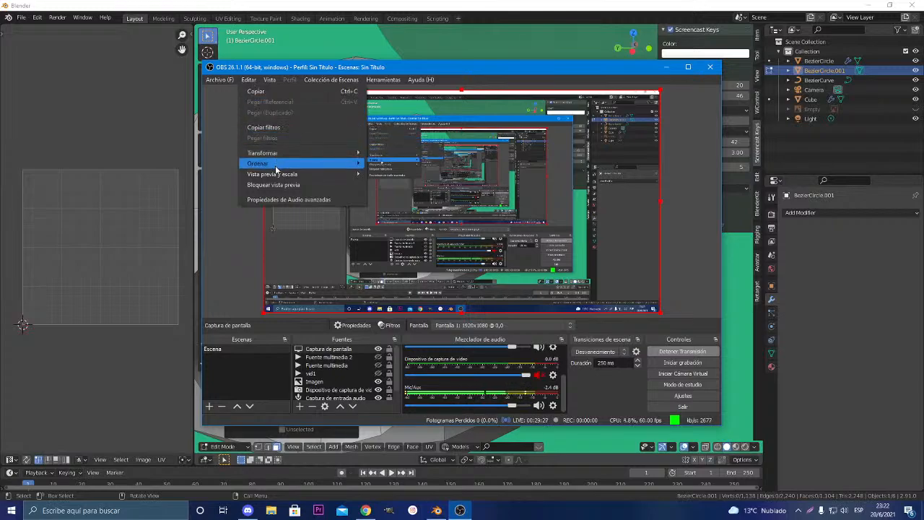
pyautogui.moveTo(385, 81)
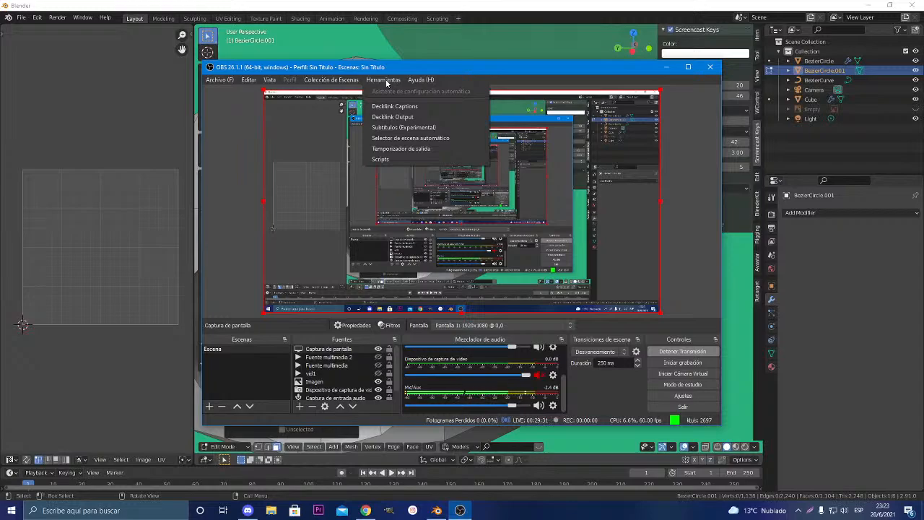
pyautogui.moveTo(326, 82)
pyautogui.moveTo(272, 82)
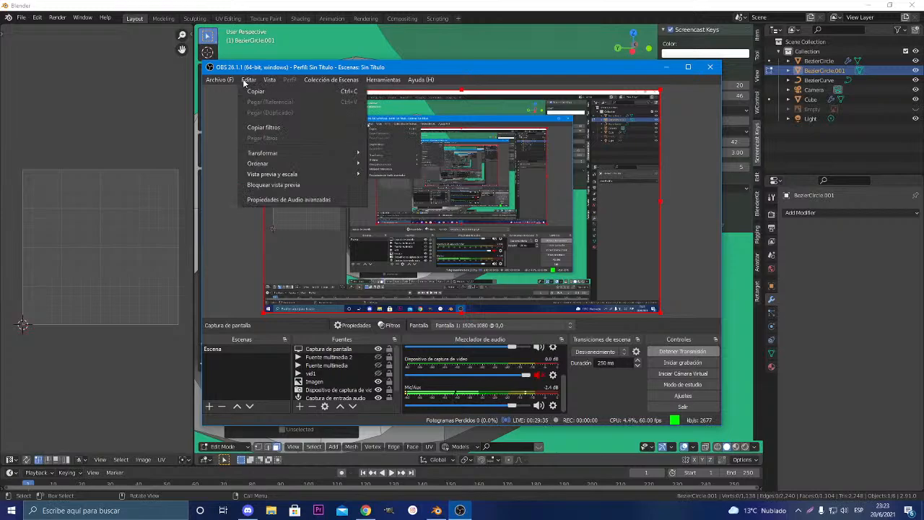
pyautogui.moveTo(275, 166)
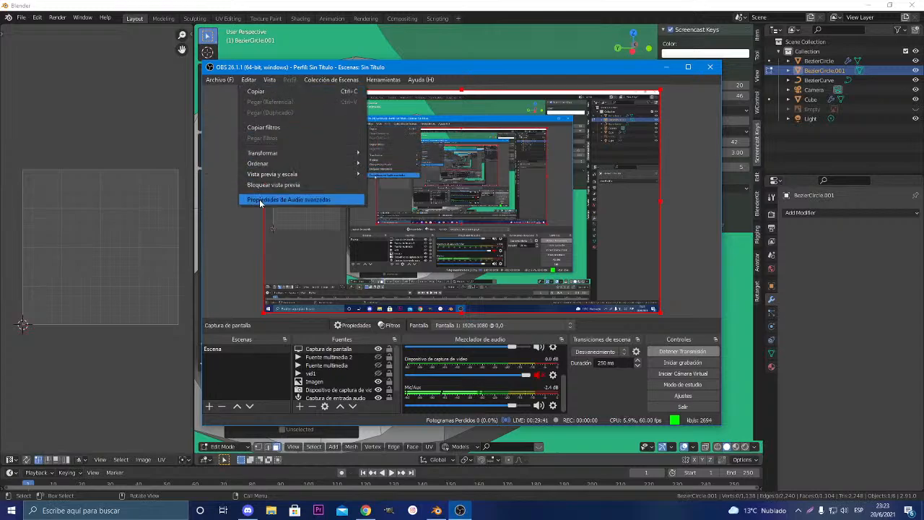
pyautogui.click(259, 200)
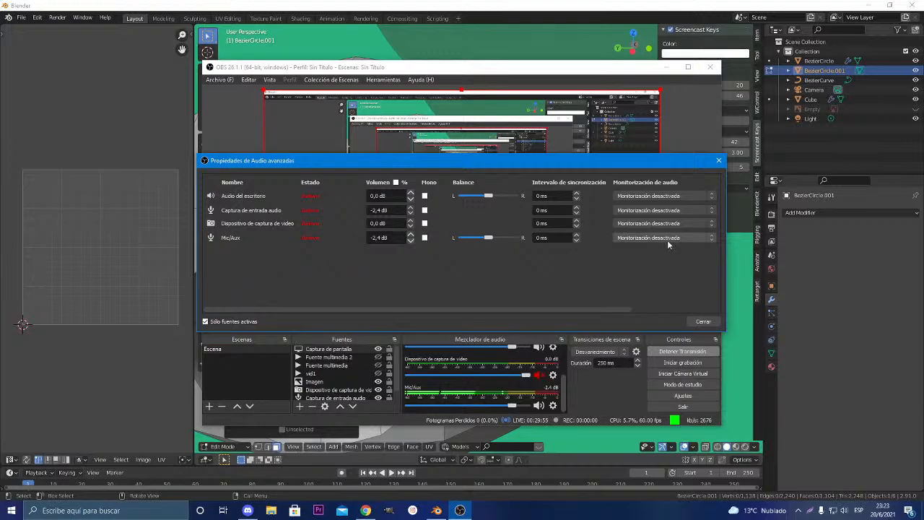
pyautogui.click(688, 238)
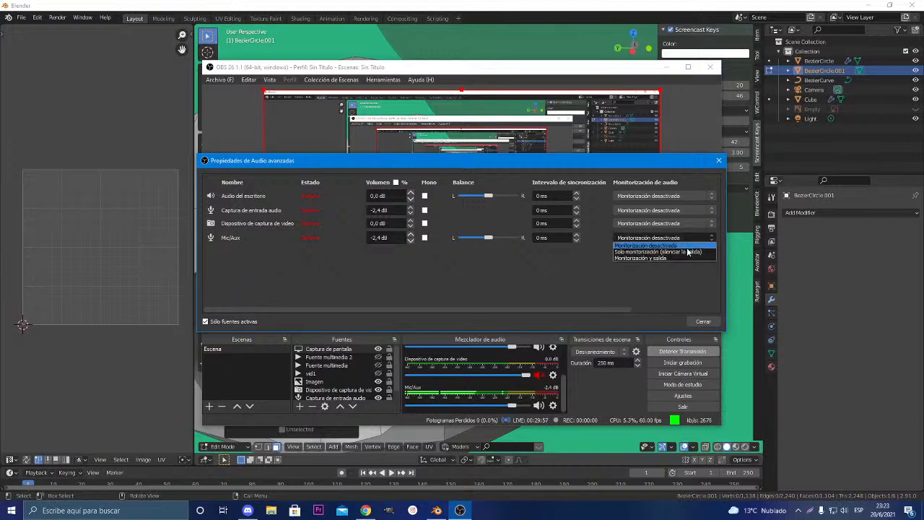
pyautogui.click(698, 239)
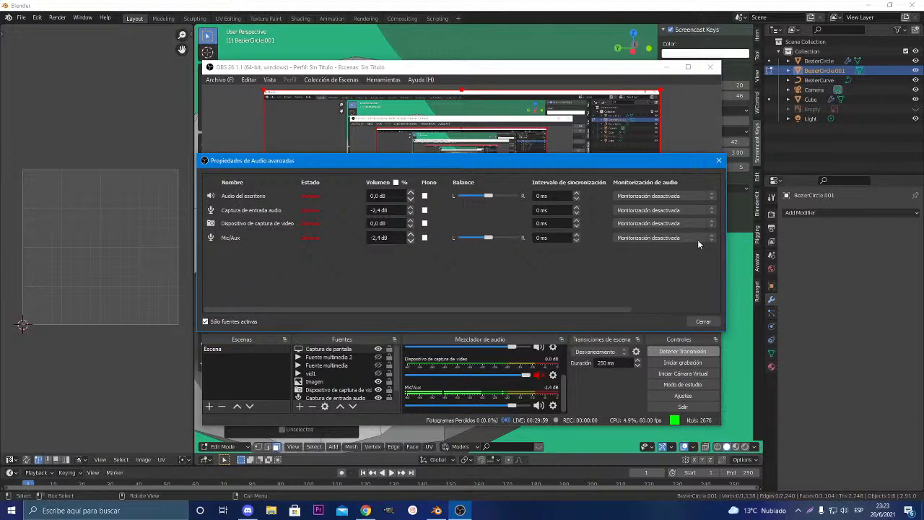
pyautogui.click(718, 162)
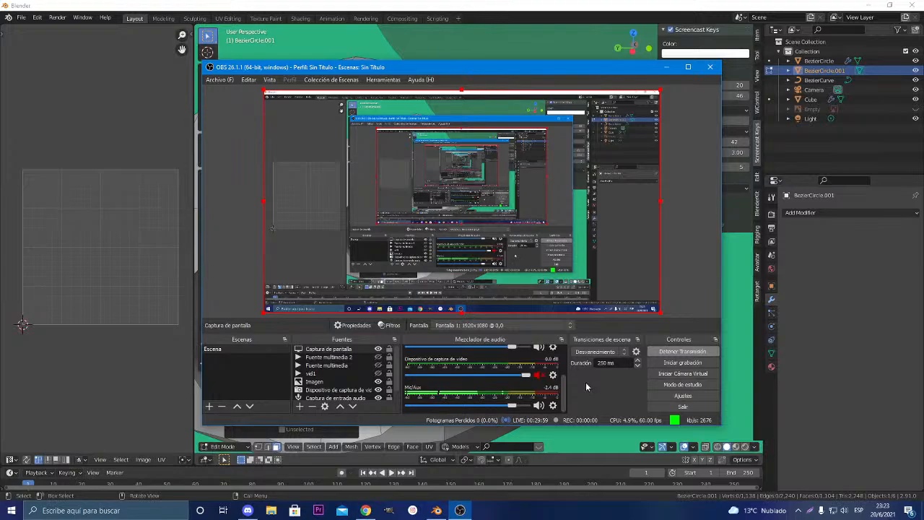
# Check the display capture source's properties and the source types available to add
pyautogui.click(326, 407)
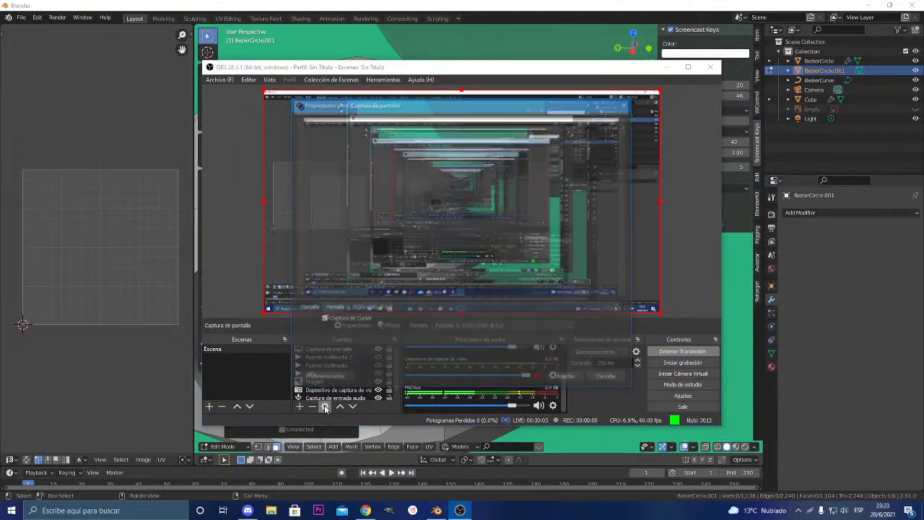
pyautogui.click(607, 377)
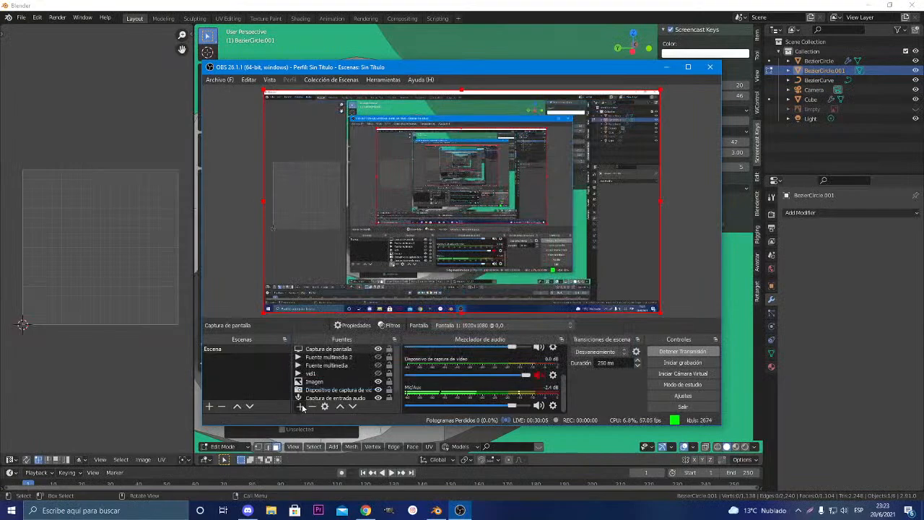
pyautogui.click(300, 407)
pyautogui.moveTo(383, 398)
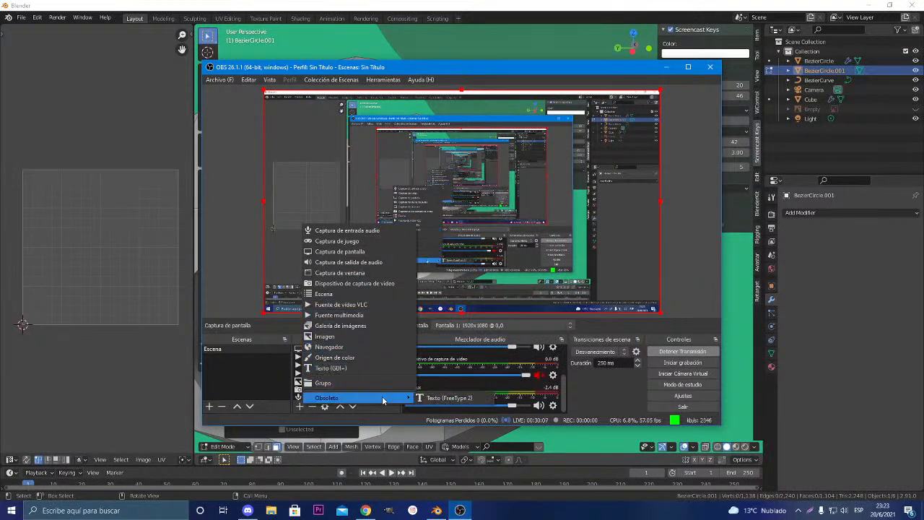
pyautogui.click(582, 399)
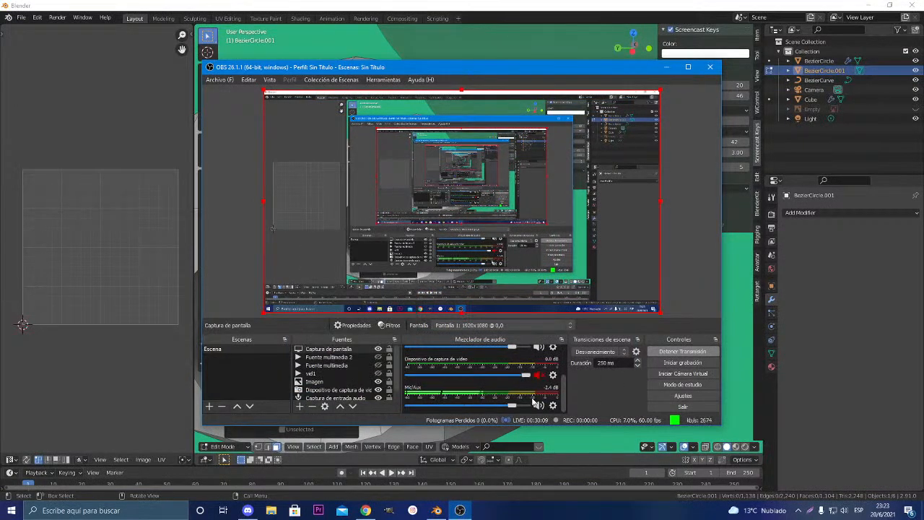
# Lower the Mic/Aux volume to -6.1 dB and return to Blender
pyautogui.moveTo(535, 401); pyautogui.dragTo(505, 406)
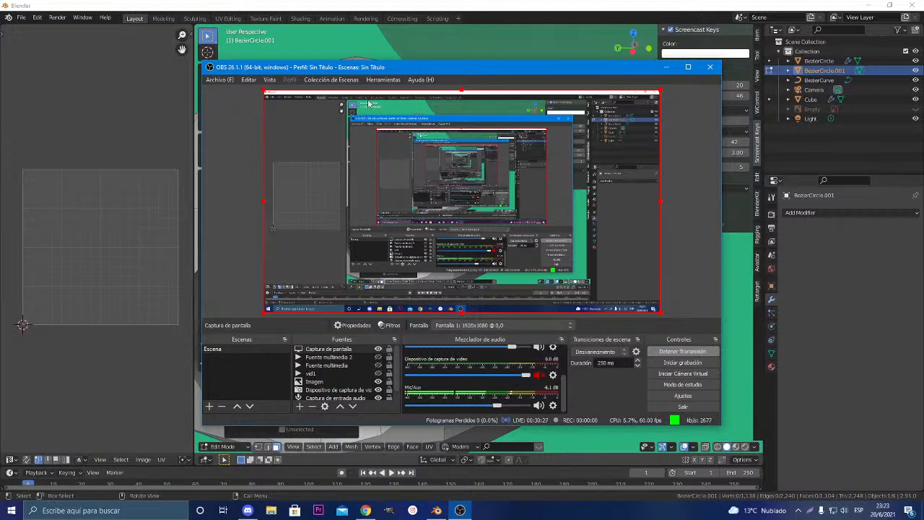
pyautogui.click(393, 81)
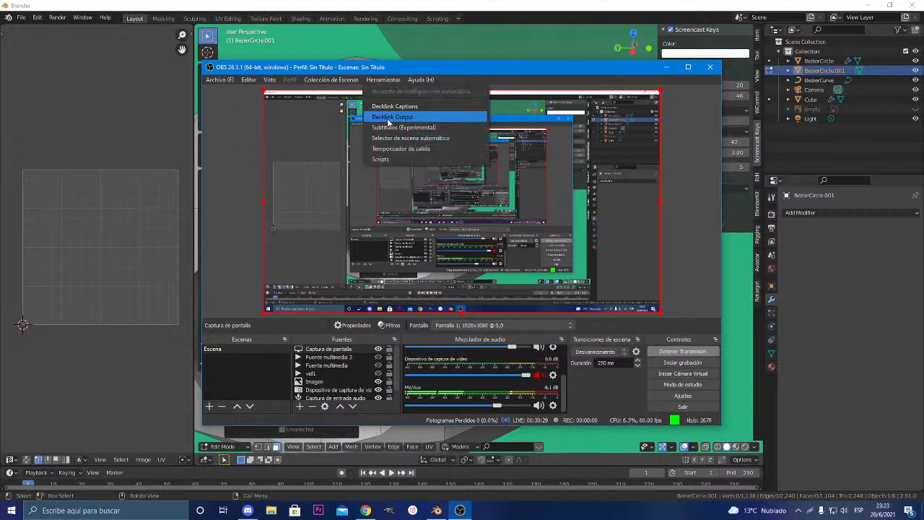
pyautogui.moveTo(347, 82)
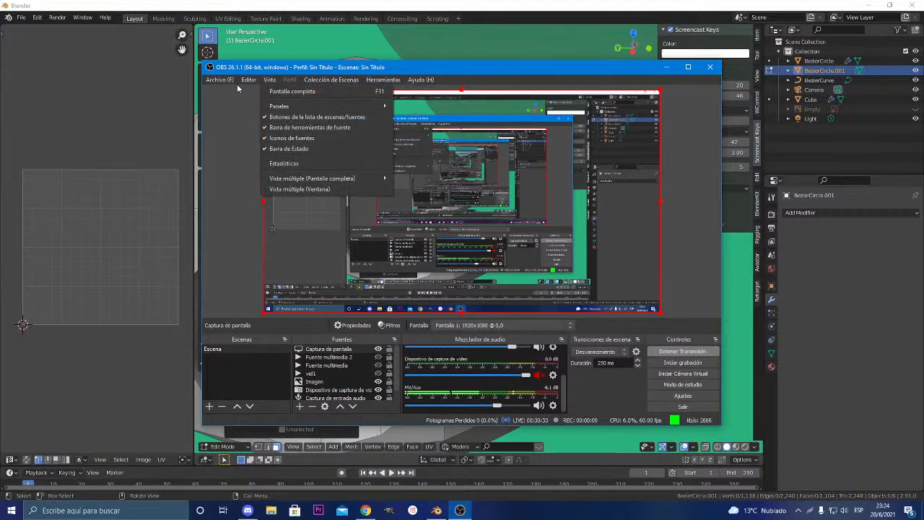
pyautogui.moveTo(219, 85)
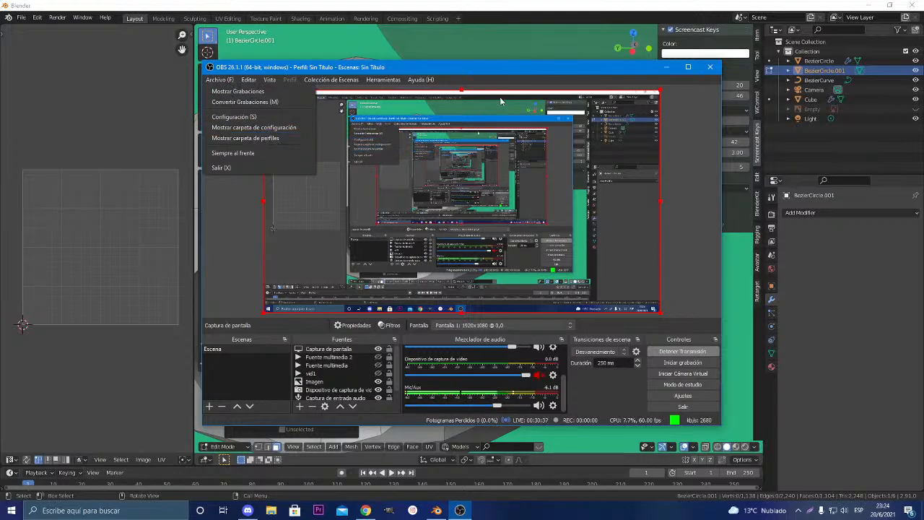
pyautogui.click(709, 67)
pyautogui.click(667, 67)
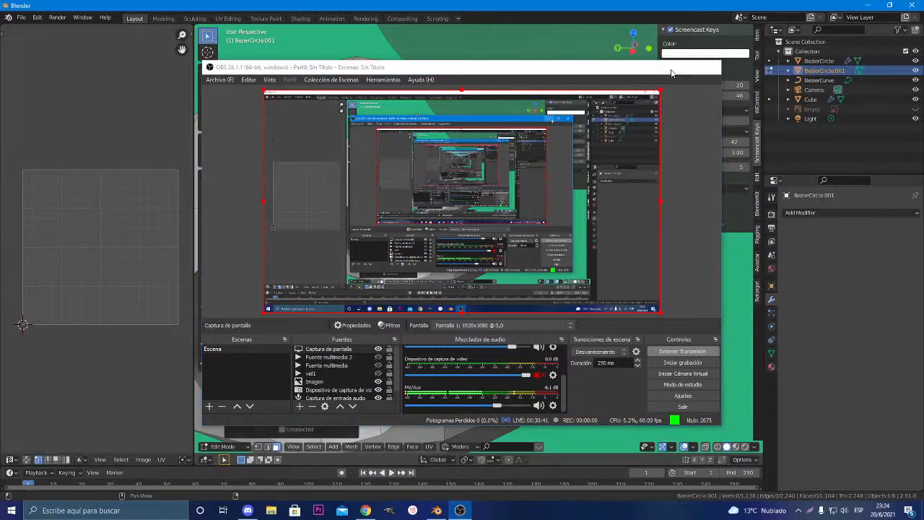
# Select all the inner faces lining the hole through the clasp's sphere and delete them
pyautogui.click(360, 323)
pyautogui.scroll(-4, 360, 323)
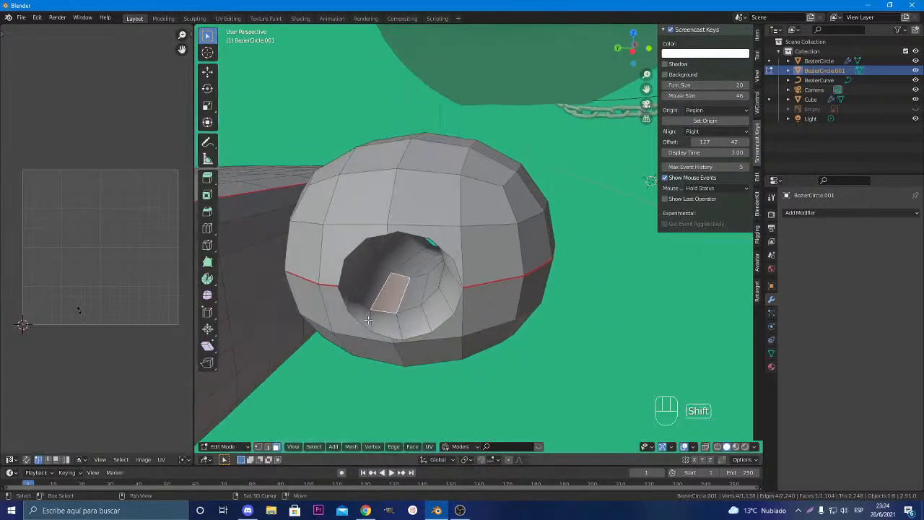
pyautogui.keyDown('shift'); pyautogui.moveTo(359, 324); pyautogui.dragTo(465, 328, button='middle'); pyautogui.keyUp('shift')
pyautogui.scroll(5, 479, 339)
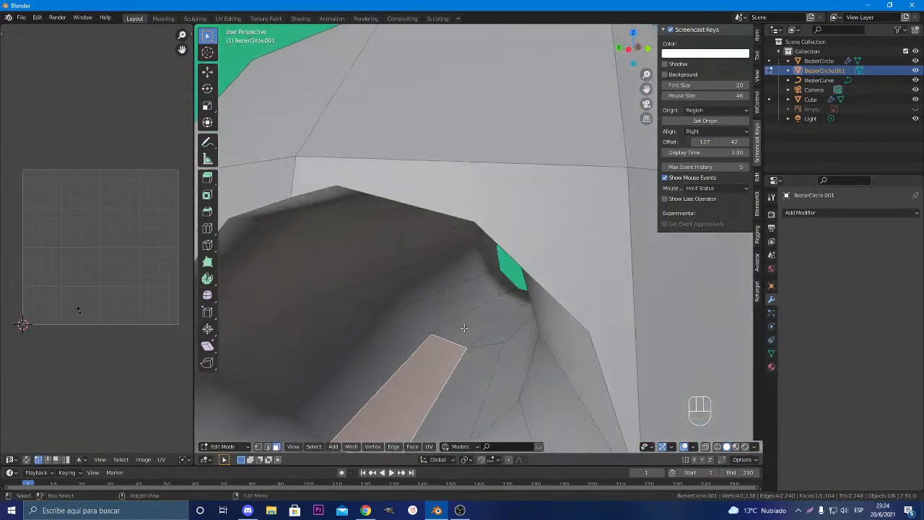
pyautogui.keyDown('alt'); pyautogui.click(419, 328); pyautogui.keyUp('alt')
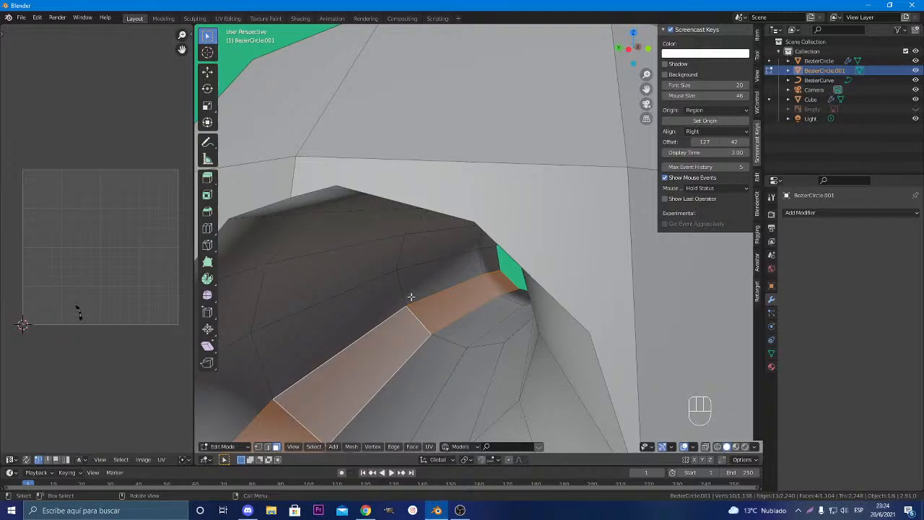
pyautogui.scroll(-5, 411, 296)
pyautogui.keyDown('alt'); pyautogui.keyDown('shift'); pyautogui.click(416, 263); pyautogui.keyUp('shift'); pyautogui.keyUp('alt')
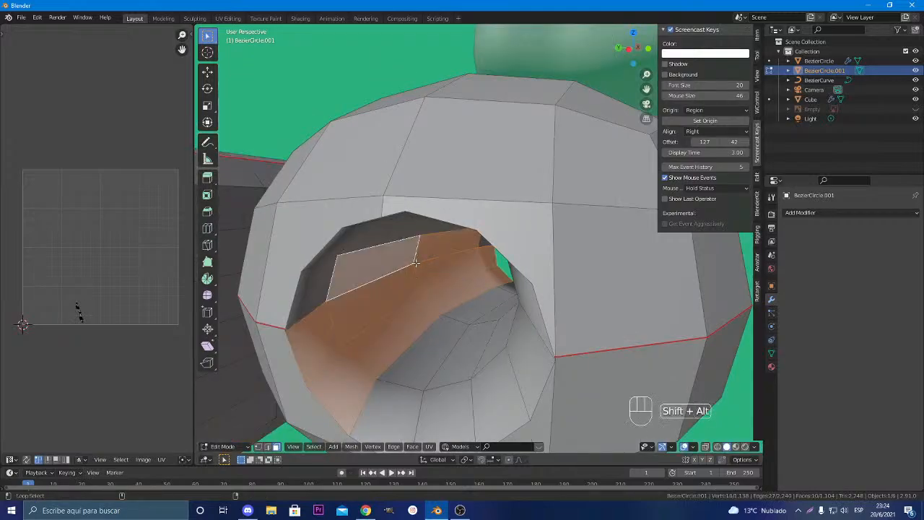
pyautogui.moveTo(416, 262); pyautogui.dragTo(491, 320, button='middle')
pyautogui.keyDown('alt'); pyautogui.keyDown('shift'); pyautogui.click(530, 318); pyautogui.keyUp('shift'); pyautogui.keyUp('alt')
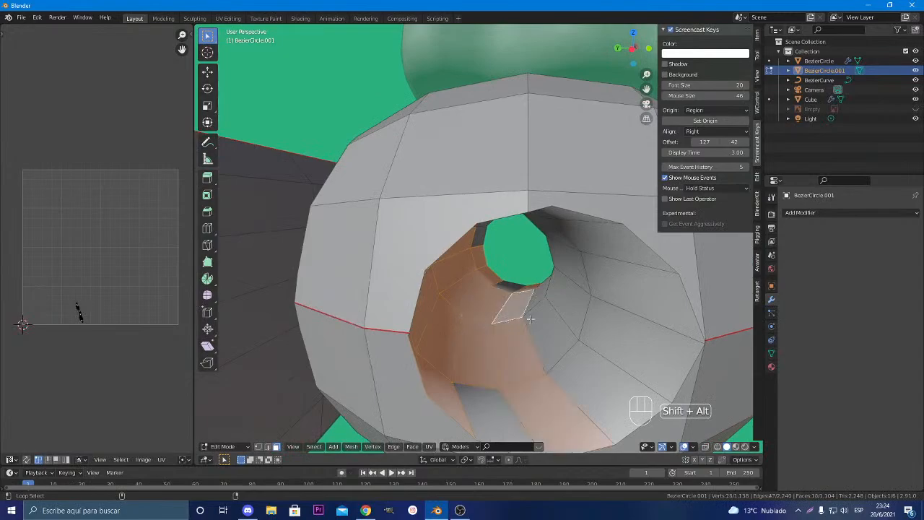
pyautogui.keyDown('alt'); pyautogui.keyDown('shift'); pyautogui.click(537, 311); pyautogui.keyUp('shift'); pyautogui.keyUp('alt')
pyautogui.keyDown('alt'); pyautogui.keyDown('shift'); pyautogui.click(551, 282); pyautogui.keyUp('shift'); pyautogui.keyUp('alt')
pyautogui.keyDown('alt'); pyautogui.keyDown('shift'); pyautogui.click(552, 250); pyautogui.keyUp('shift'); pyautogui.keyUp('alt')
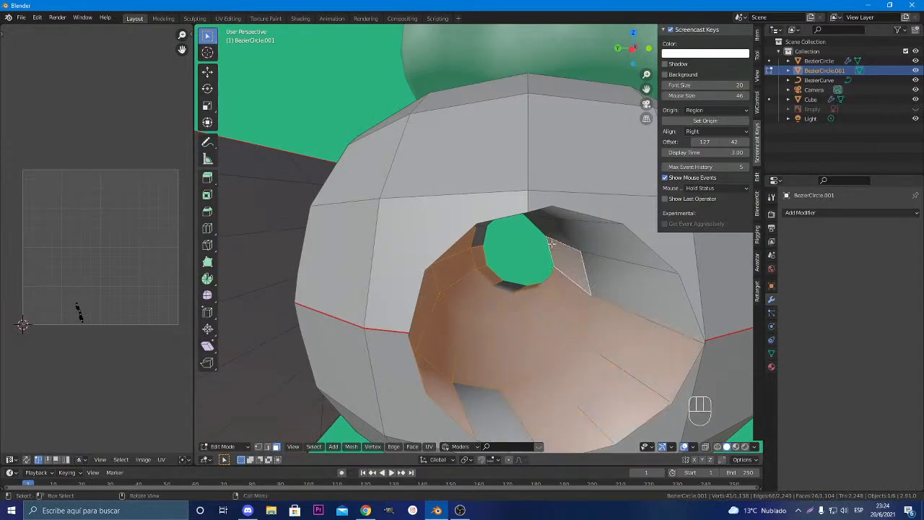
pyautogui.moveTo(551, 244); pyautogui.dragTo(521, 182, button='middle')
pyautogui.keyDown('alt'); pyautogui.keyDown('shift'); pyautogui.click(520, 182); pyautogui.keyUp('shift'); pyautogui.keyUp('alt')
pyautogui.keyDown('alt'); pyautogui.keyDown('shift'); pyautogui.click(502, 177); pyautogui.keyUp('shift'); pyautogui.keyUp('alt')
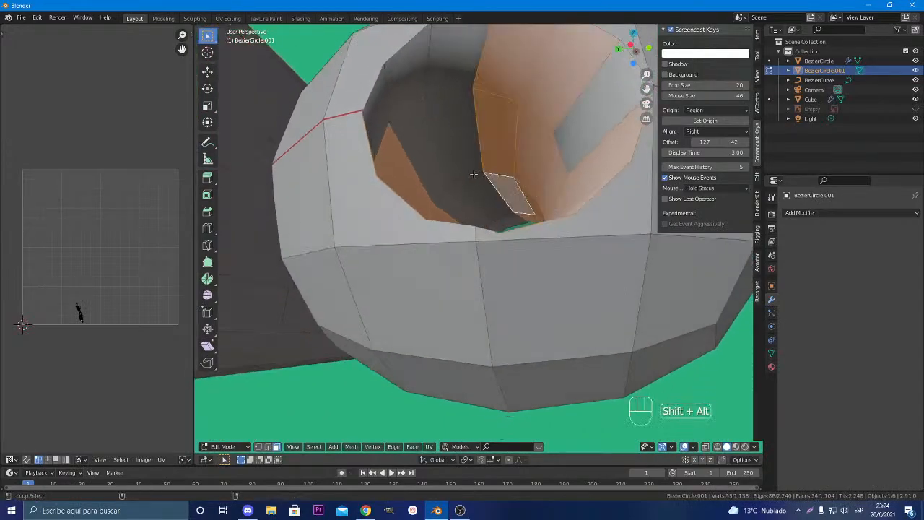
pyautogui.keyDown('alt'); pyautogui.keyDown('shift'); pyautogui.click(446, 184); pyautogui.keyUp('shift'); pyautogui.keyUp('alt')
pyautogui.keyDown('alt'); pyautogui.keyDown('shift'); pyautogui.click(445, 188); pyautogui.keyUp('shift'); pyautogui.keyUp('alt')
pyautogui.scroll(-4, 445, 100)
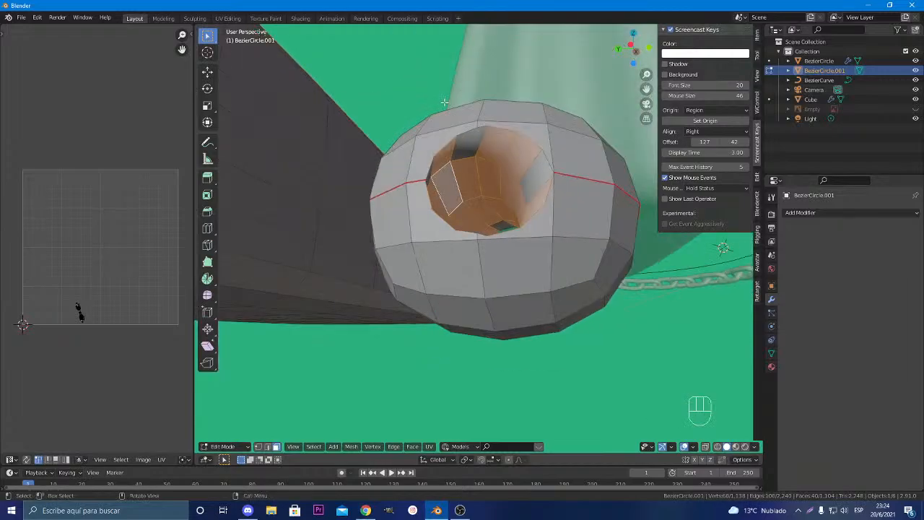
pyautogui.moveTo(445, 103); pyautogui.dragTo(520, 239, button='middle')
pyautogui.keyDown('shift'); pyautogui.click(408, 227); pyautogui.keyUp('shift')
pyautogui.keyDown('shift'); pyautogui.click(428, 231); pyautogui.keyUp('shift')
pyautogui.keyDown('shift'); pyautogui.moveTo(520, 238); pyautogui.dragTo(574, 259, button='middle'); pyautogui.keyUp('shift')
pyautogui.moveTo(643, 278); pyautogui.dragTo(542, 276, button='middle')
pyautogui.scroll(4, 588, 282)
pyautogui.keyDown('shift'); pyautogui.click(542, 276); pyautogui.keyUp('shift')
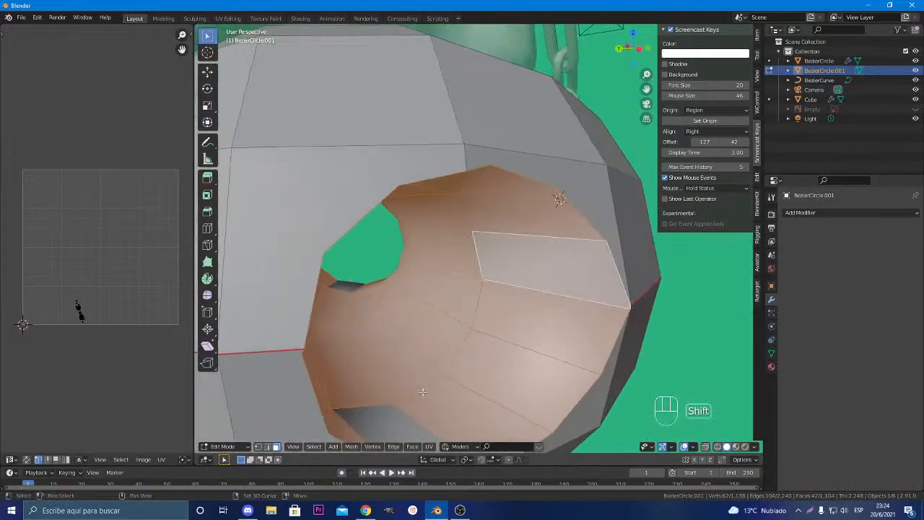
pyautogui.keyDown('shift'); pyautogui.click(389, 434); pyautogui.keyUp('shift')
pyautogui.keyDown('shift'); pyautogui.click(351, 292); pyautogui.keyUp('shift')
pyautogui.moveTo(351, 292); pyautogui.dragTo(486, 257, button='middle')
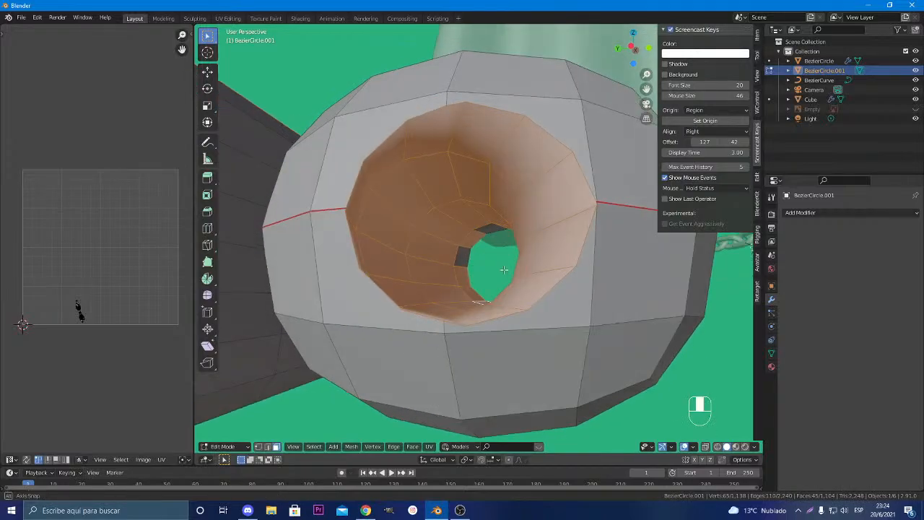
pyautogui.keyDown('shift'); pyautogui.click(463, 258); pyautogui.keyUp('shift')
pyautogui.keyDown('shift'); pyautogui.click(492, 226); pyautogui.keyUp('shift')
pyautogui.press('Delete')
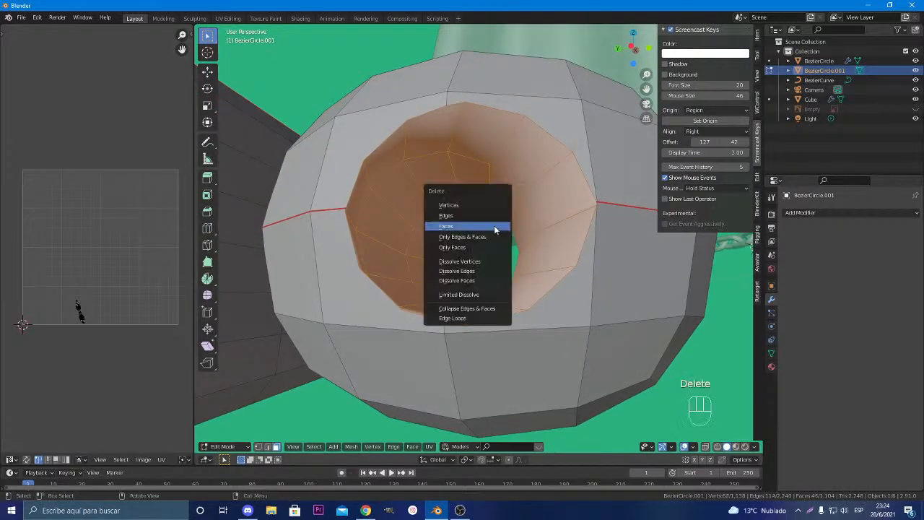
pyautogui.click(494, 225)
pyautogui.moveTo(496, 227); pyautogui.dragTo(591, 324, button='middle')
pyautogui.click(330, 243)
pyautogui.press('Delete')
pyautogui.click(330, 243)
# Reveal the hidden ring of the clasp and return to Object Mode
pyautogui.hotkey('ctrl', 'h')
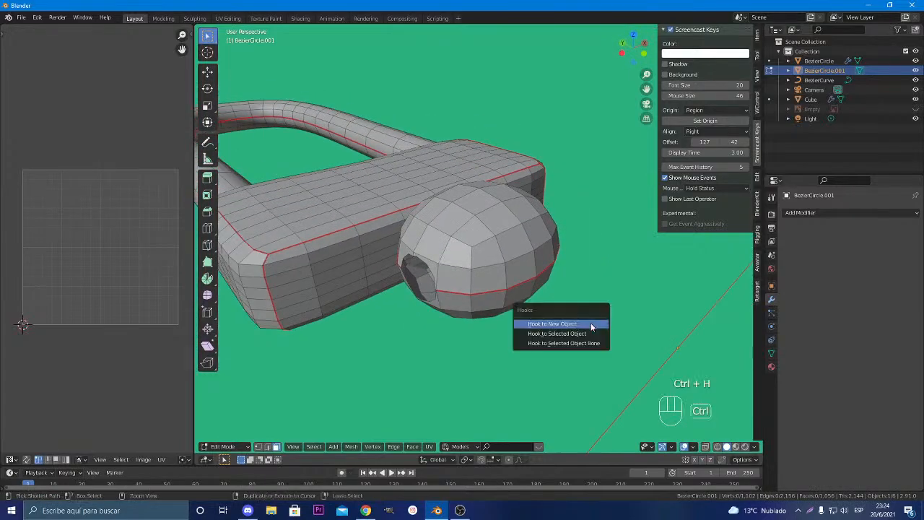
pyautogui.press('Escape')
pyautogui.hotkey('alt', 'h')
pyautogui.scroll(-4, 597, 342)
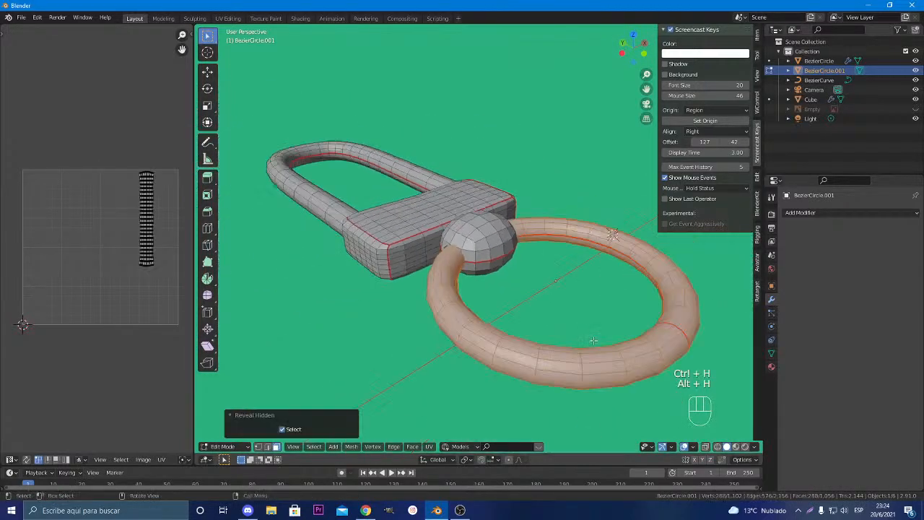
pyautogui.moveTo(597, 342); pyautogui.dragTo(510, 312, button='middle')
pyautogui.press('Tab')
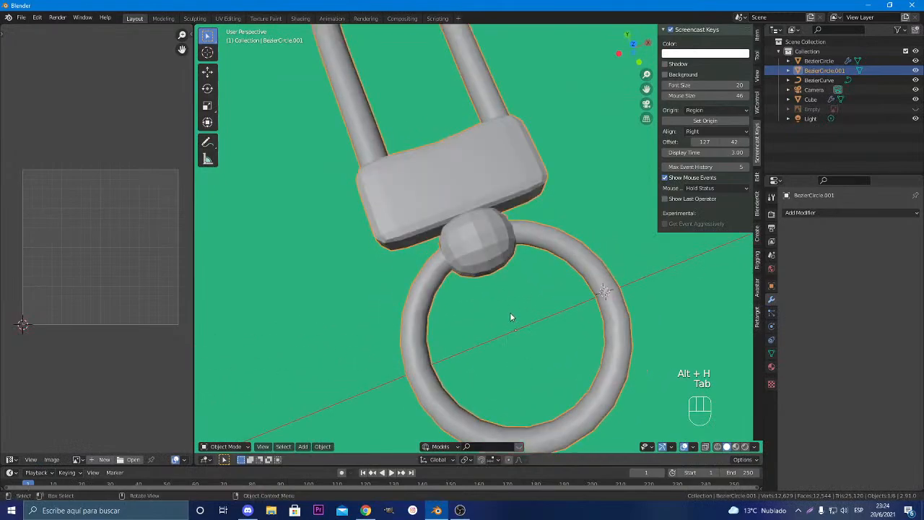
pyautogui.scroll(-4, 510, 312)
pyautogui.scroll(5, 504, 309)
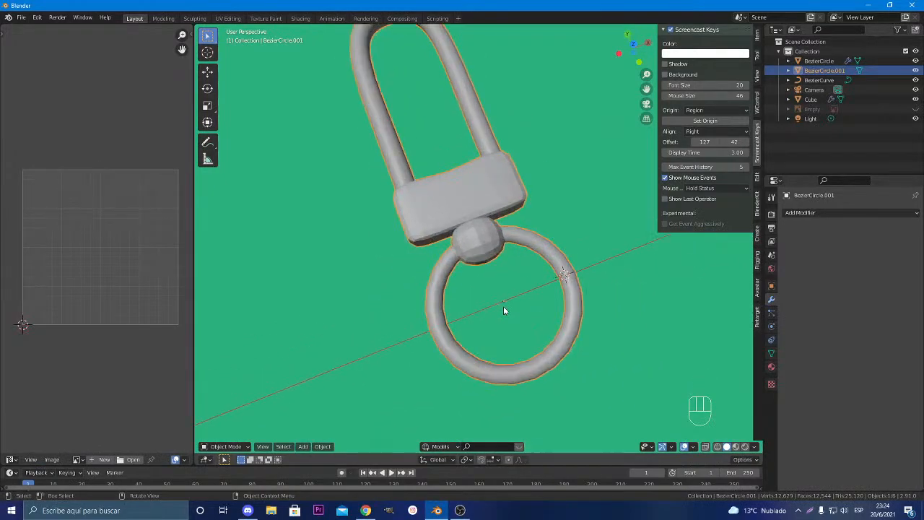
# Switch to OBS and add a noise suppression filter (Eliminación de ruido) to the audio input capture source
pyautogui.click(460, 511)
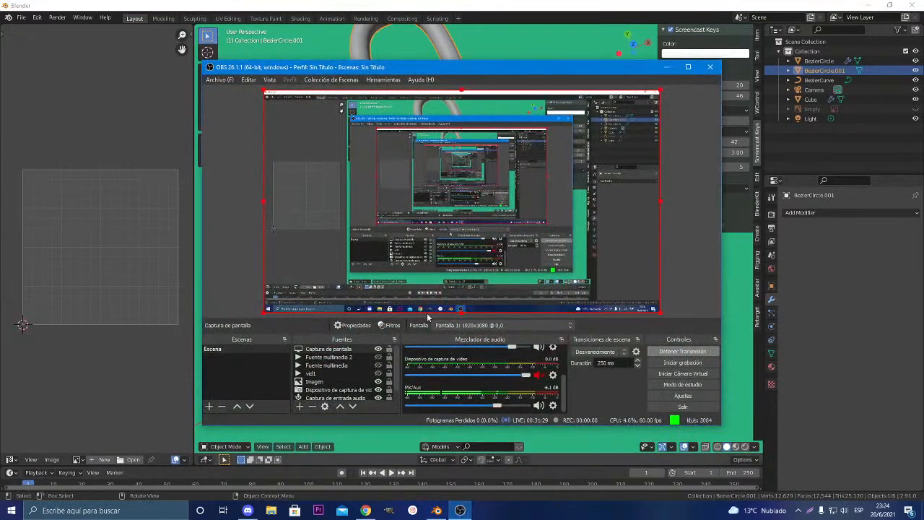
pyautogui.scroll(-1, 347, 380)
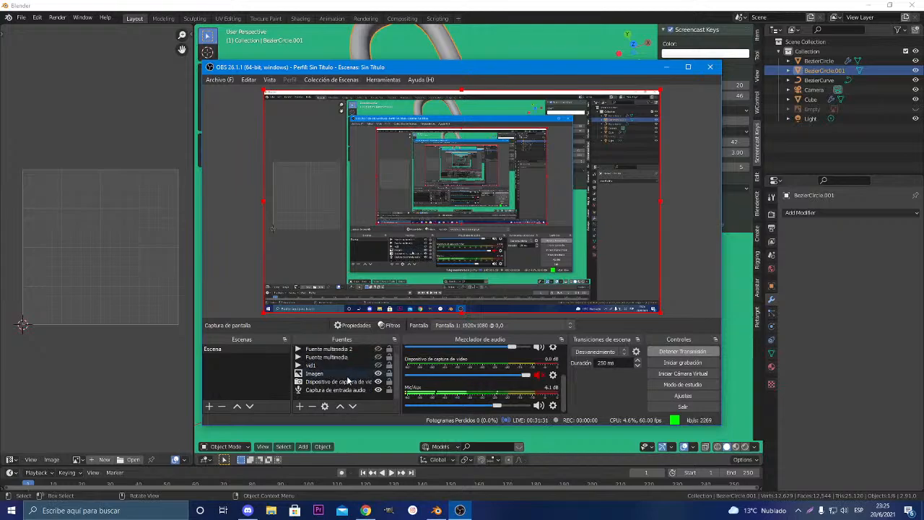
pyautogui.rightClick(347, 391)
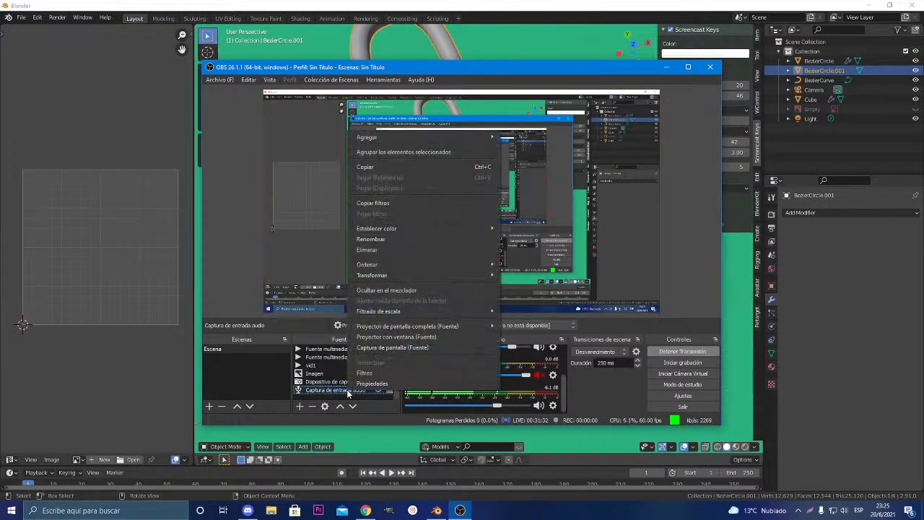
pyautogui.click(397, 372)
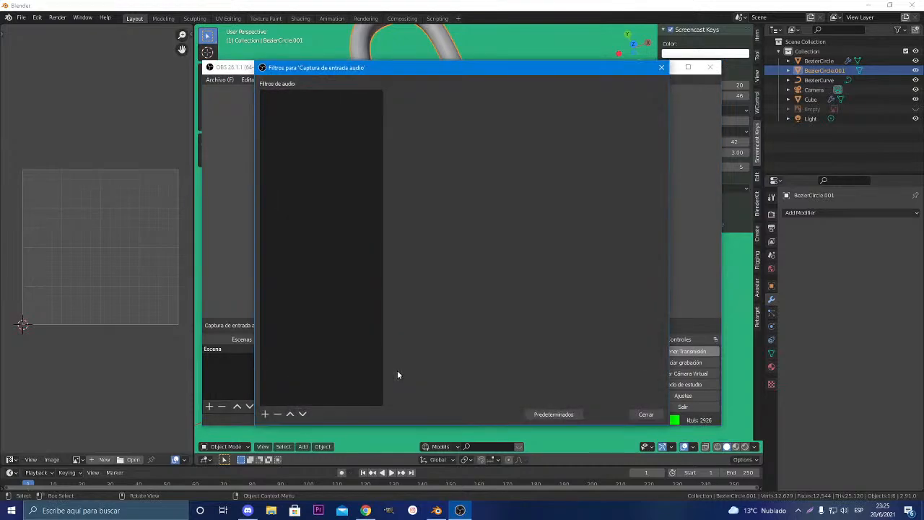
pyautogui.click(265, 414)
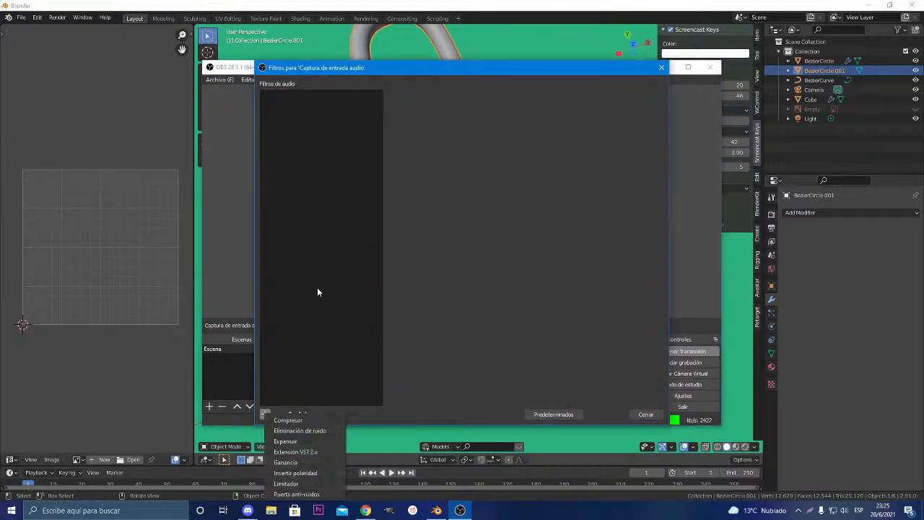
pyautogui.click(313, 429)
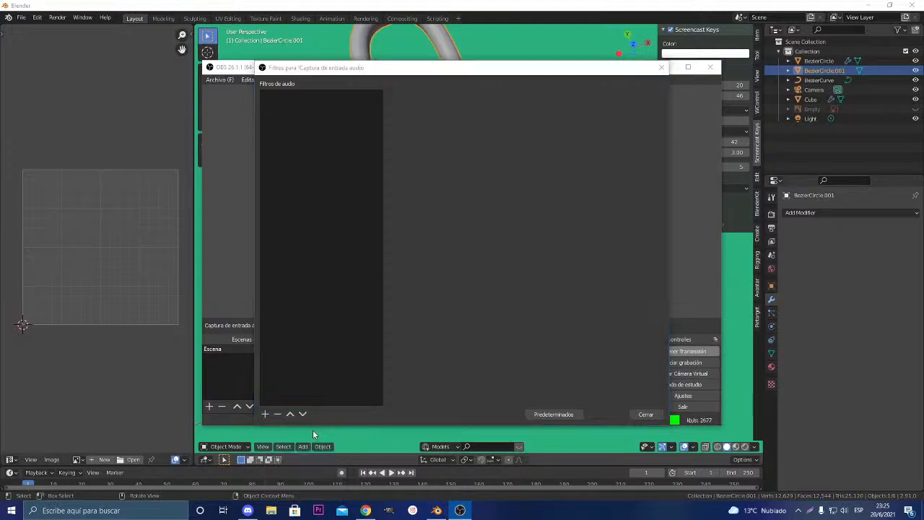
pyautogui.click(441, 264)
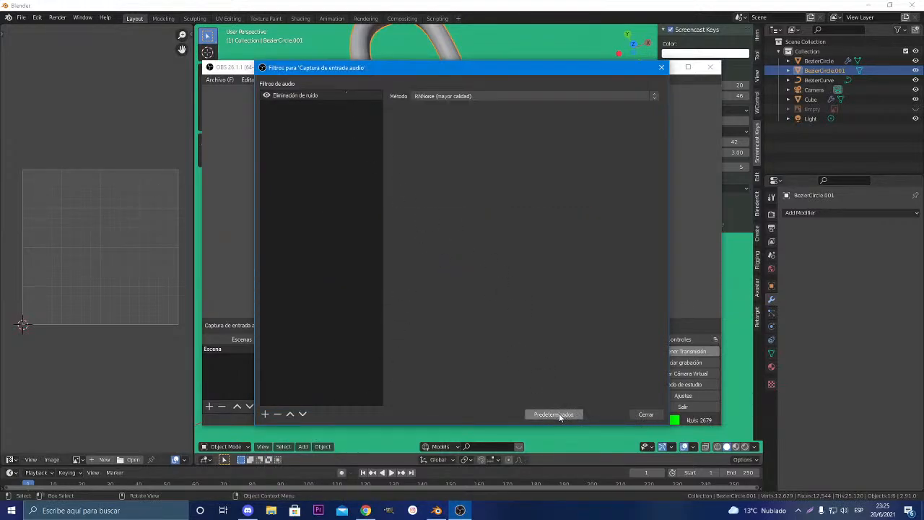
pyautogui.click(639, 417)
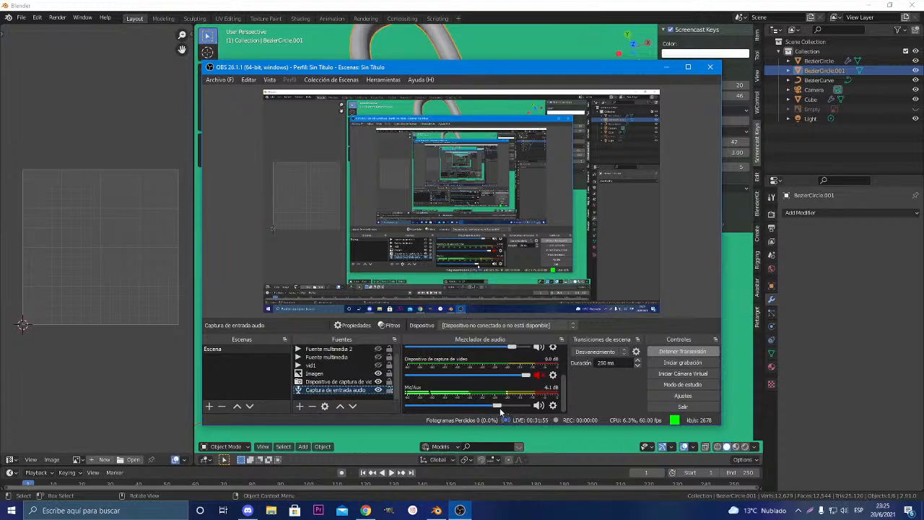
# Check the filters applied to the audio input capture source
pyautogui.rightClick(352, 391)
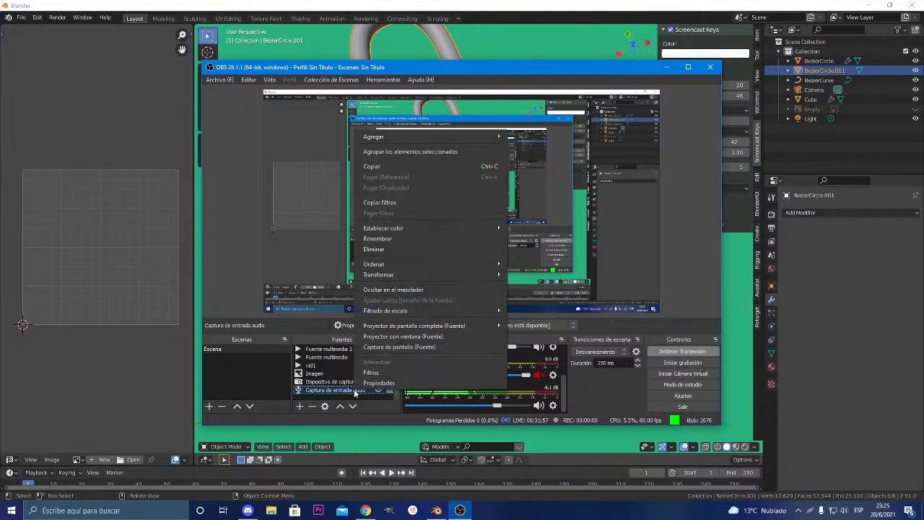
pyautogui.click(391, 372)
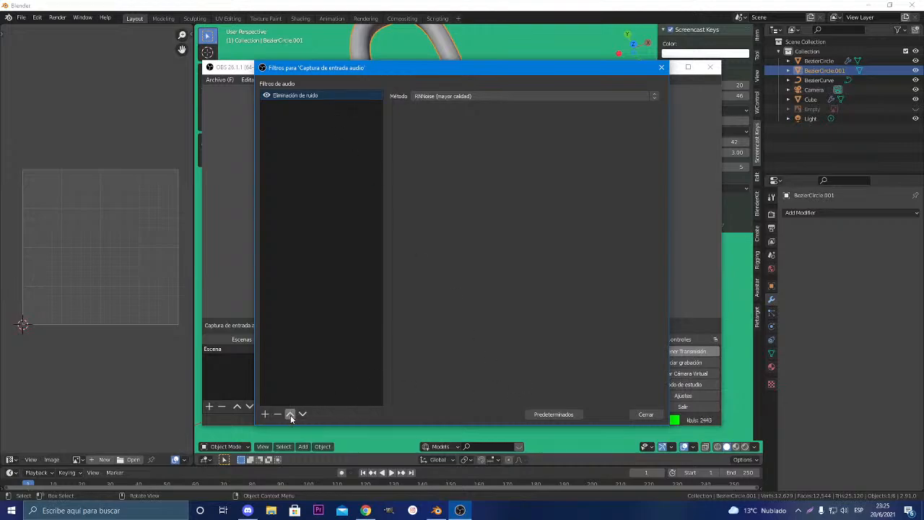
pyautogui.click(645, 415)
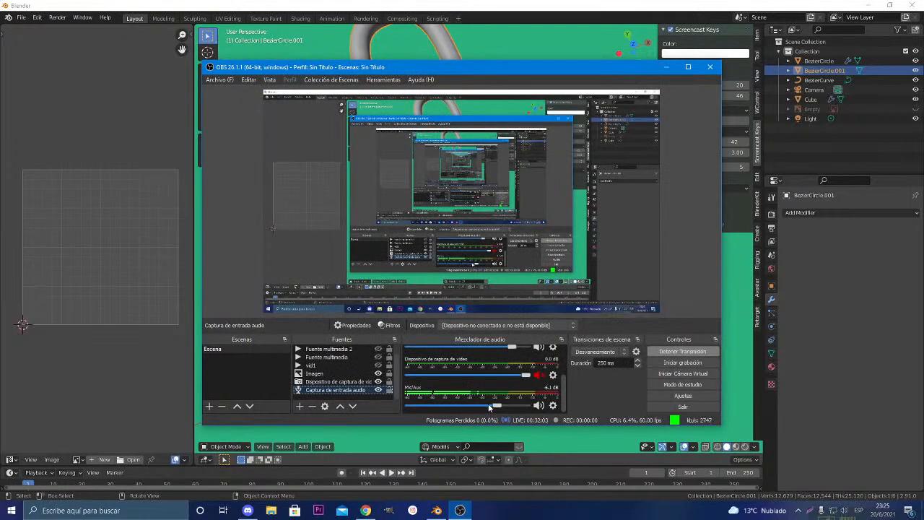
# Raise the Mic/Aux volume to -2.0 dB and return to Blender
pyautogui.moveTo(497, 409); pyautogui.dragTo(514, 409)
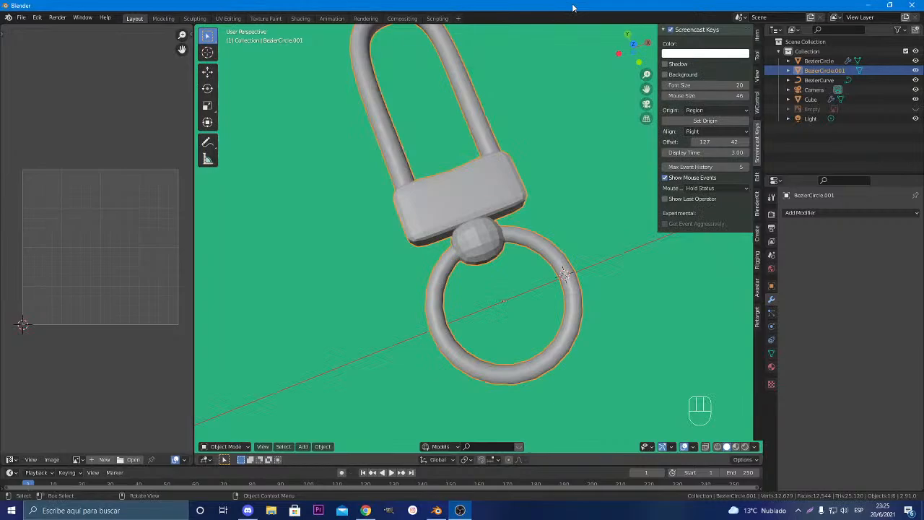
pyautogui.click(572, 8)
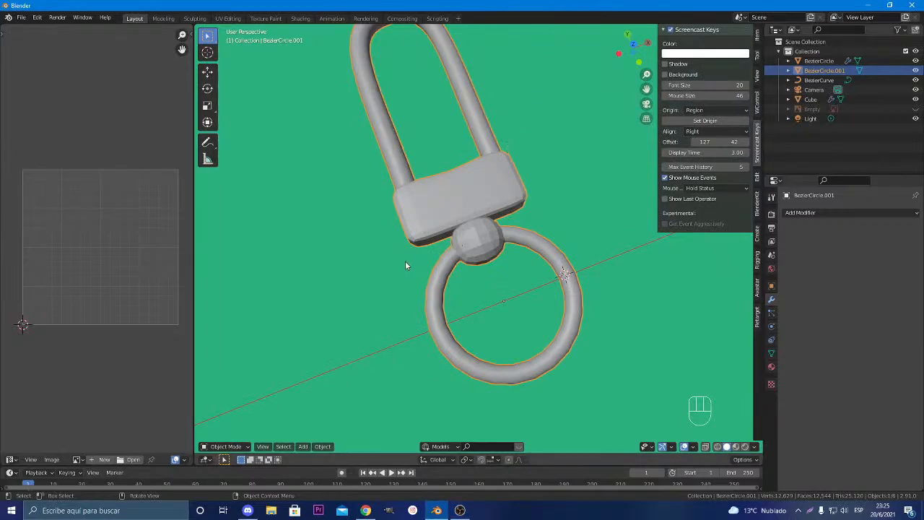
pyautogui.scroll(2, 404, 229)
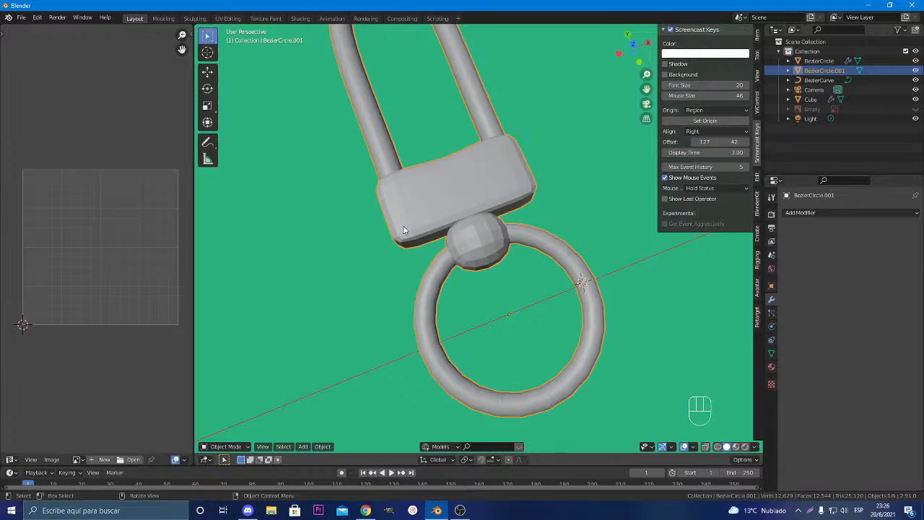
# Switch to OBS and examine the audio input capture source's device properties and its available source options
pyautogui.click(460, 510)
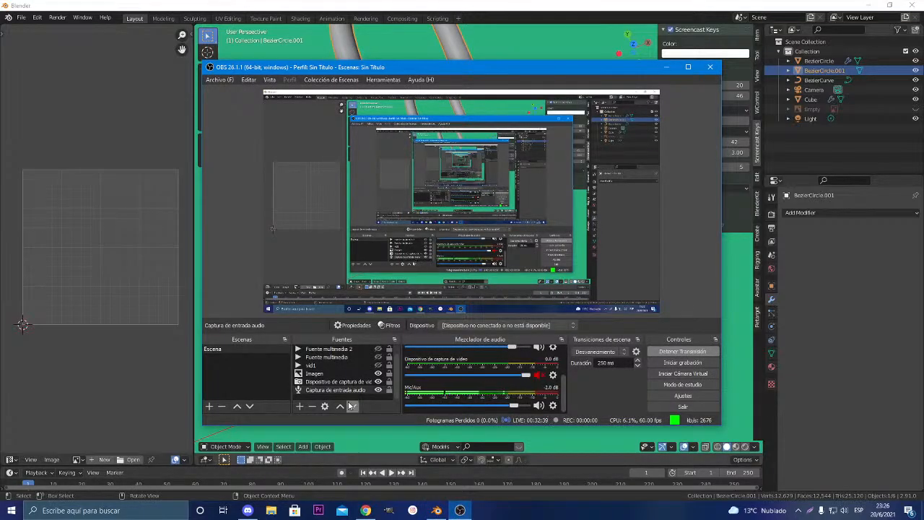
pyautogui.click(325, 406)
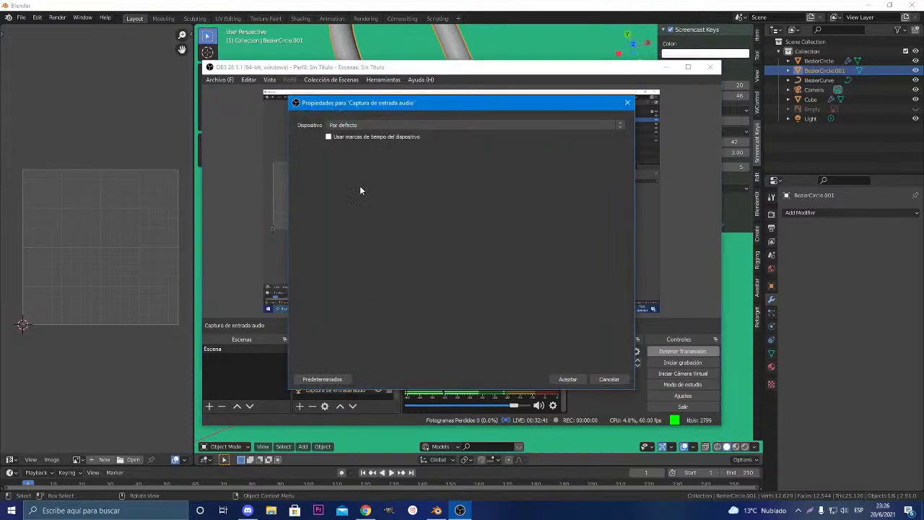
pyautogui.click(609, 379)
pyautogui.rightClick(323, 396)
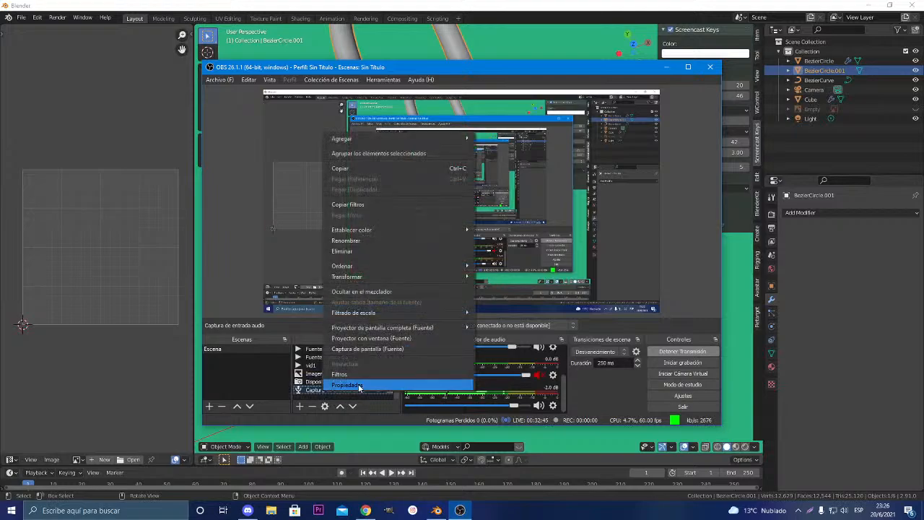
pyautogui.moveTo(384, 330)
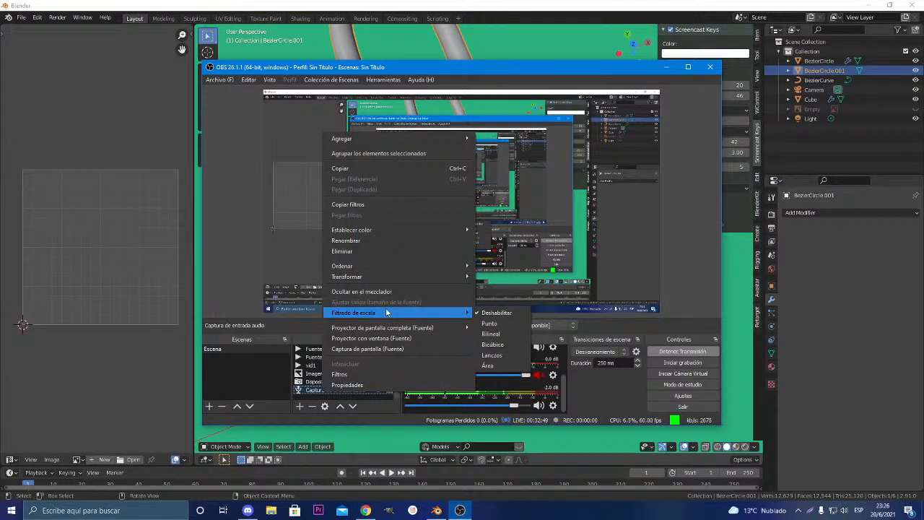
pyautogui.moveTo(394, 276)
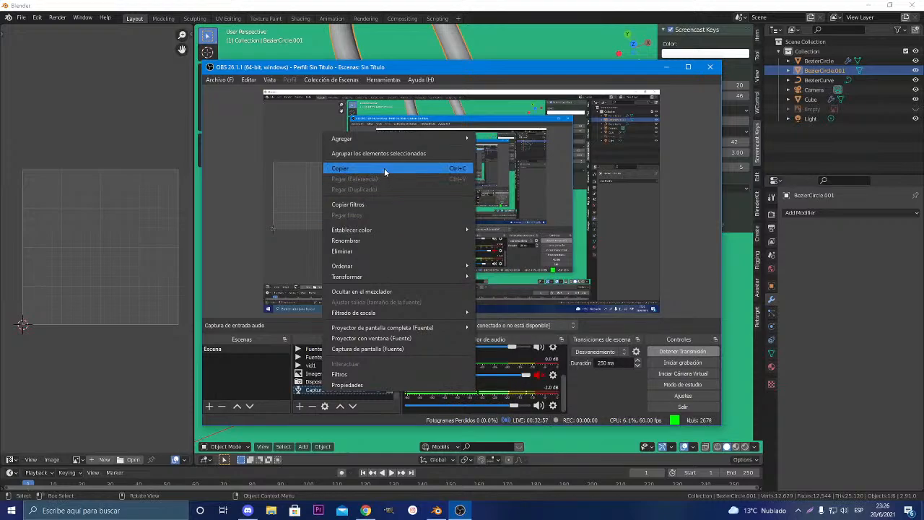
pyautogui.moveTo(395, 144)
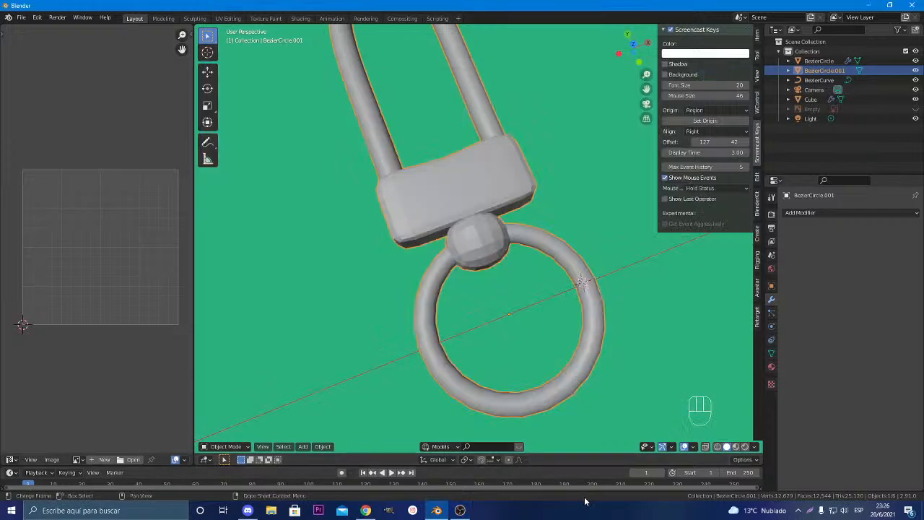
pyautogui.moveTo(464, 275); pyautogui.dragTo(423, 277, button='middle')
pyautogui.scroll(-3, 418, 300)
pyautogui.scroll(-1, 435, 295)
pyautogui.press('a')
pyautogui.press('Tab')
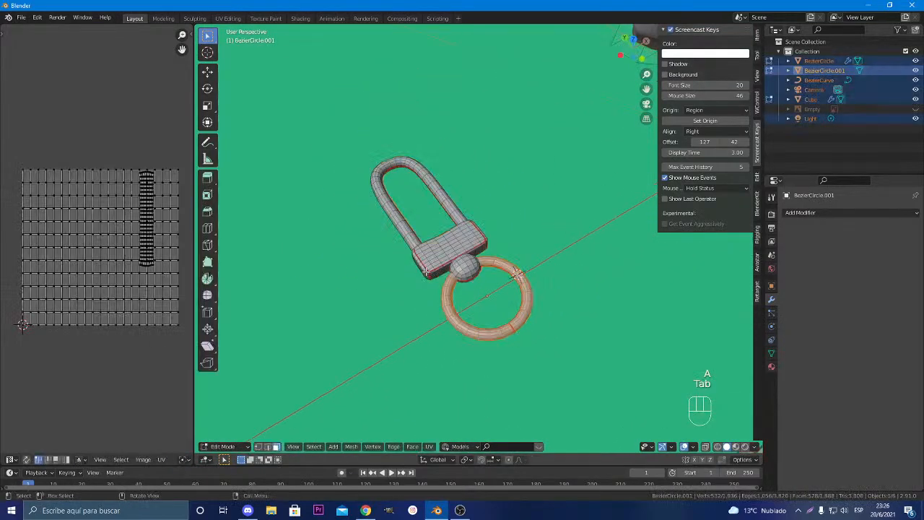
pyautogui.scroll(2, 426, 271)
pyautogui.press('Tab')
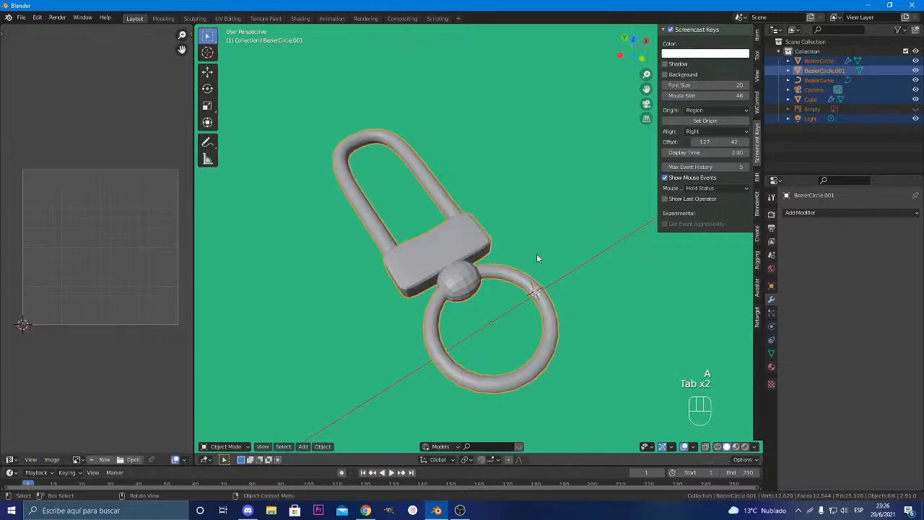
pyautogui.press('Tab')
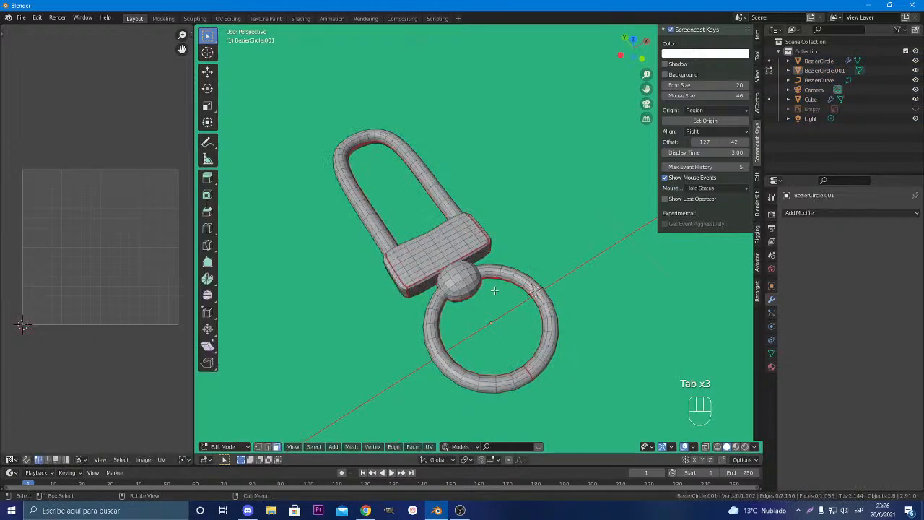
pyautogui.press('Tab')
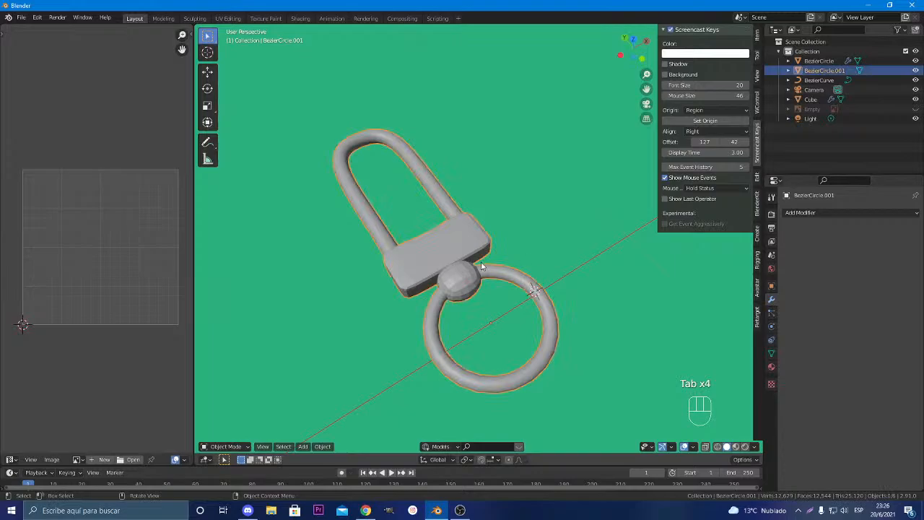
# Select the clasp's entire mesh in Edit Mode and unwrap it with the Angle Based method
pyautogui.press('Tab')
pyautogui.press('a')
pyautogui.press('u')
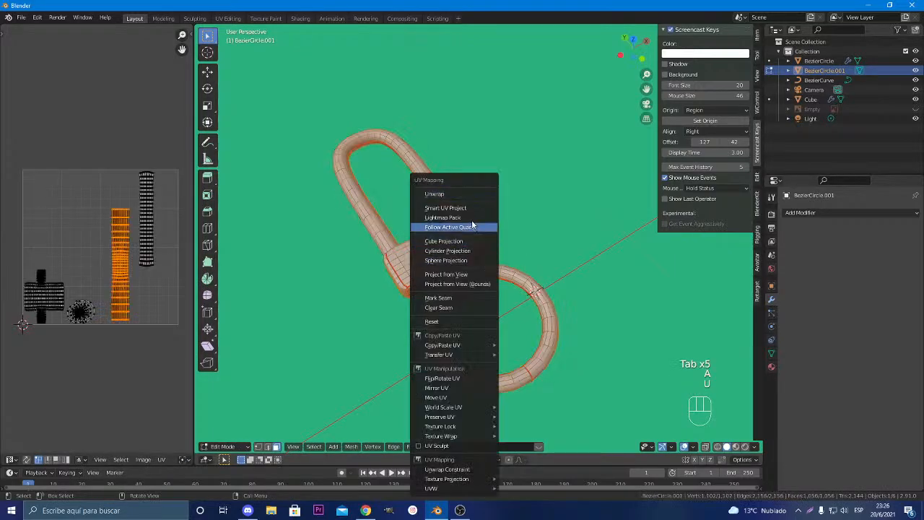
pyautogui.click(452, 190)
pyautogui.scroll(3, 105, 332)
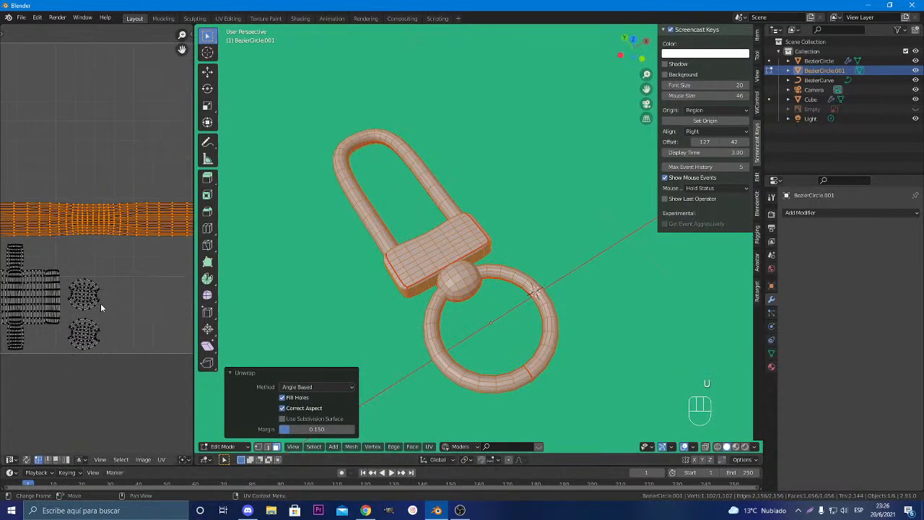
pyautogui.scroll(-3, 101, 305)
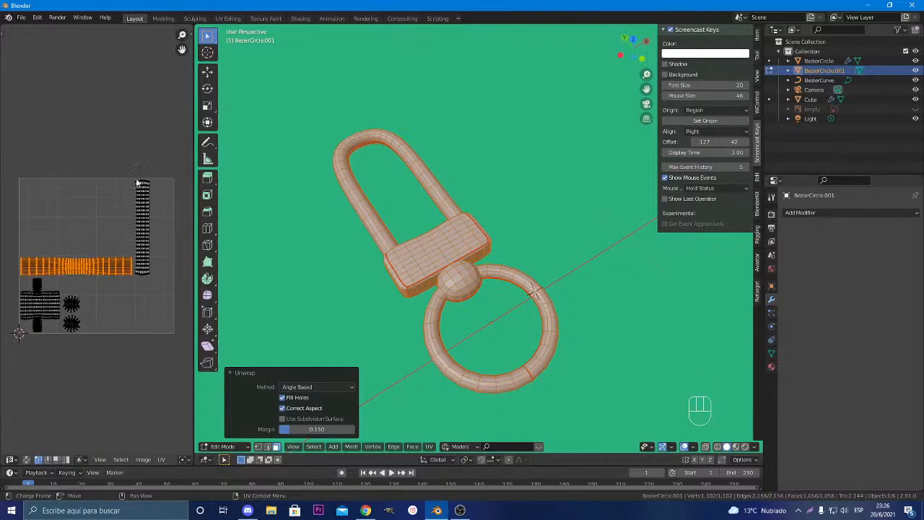
# Move the long wide strip island up in the UV layout and rotate it to stand vertically
pyautogui.press('g')
pyautogui.click(145, 139)
pyautogui.click(138, 120)
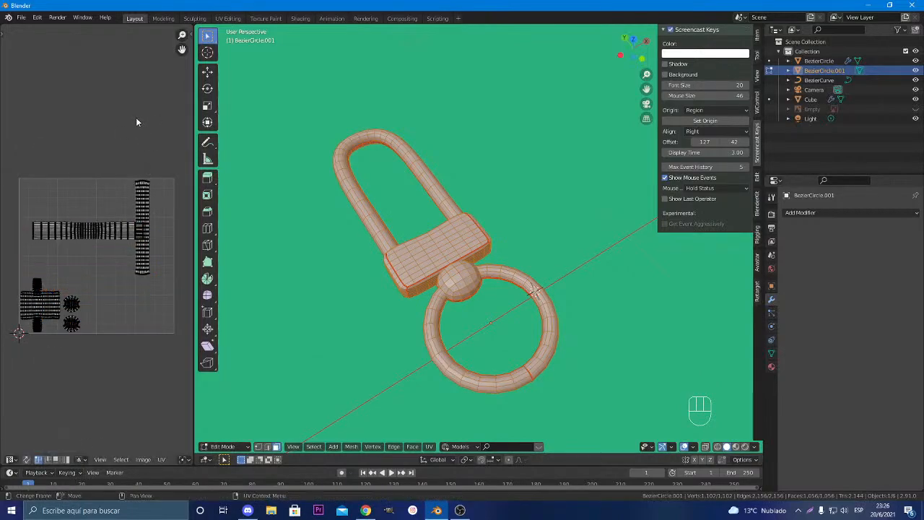
pyautogui.hotkey('ctrl', 'z')
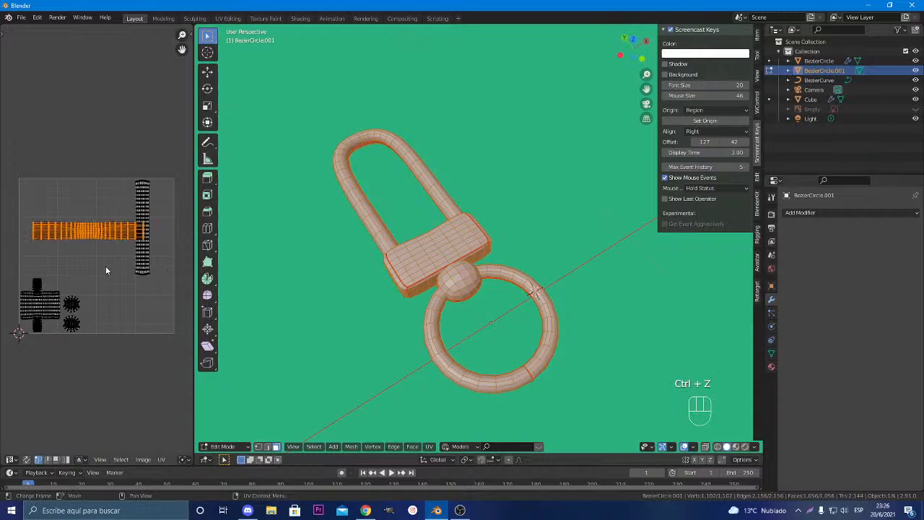
pyautogui.press('r')
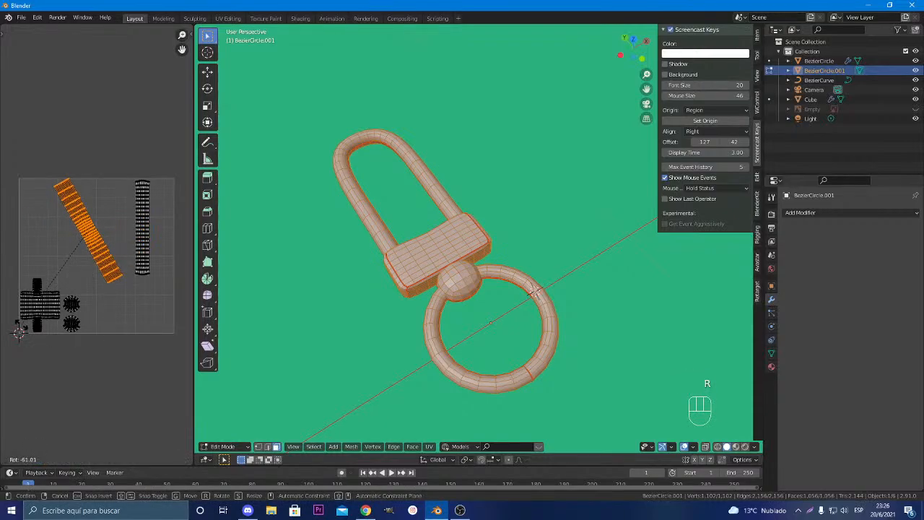
pyautogui.click(21, 329)
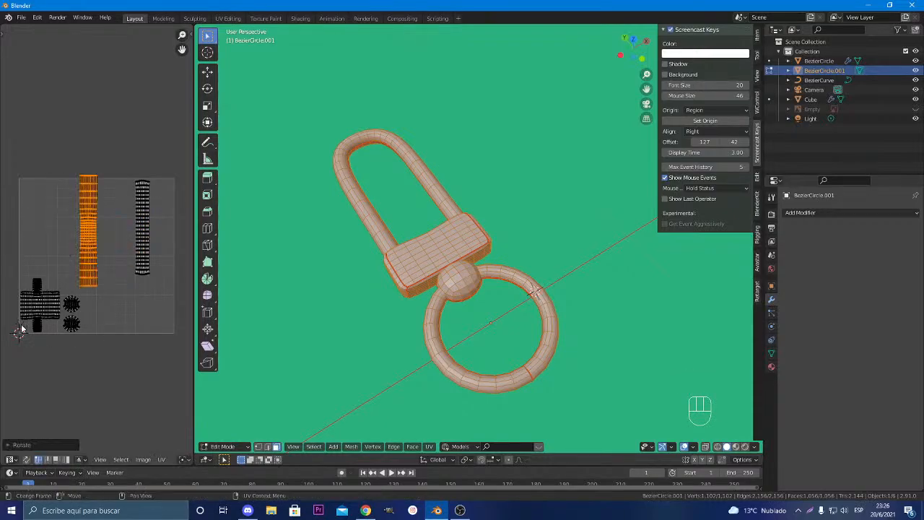
# Place the upright wide strip island beside the two round islands along the lower edge of the UV square
pyautogui.press('g')
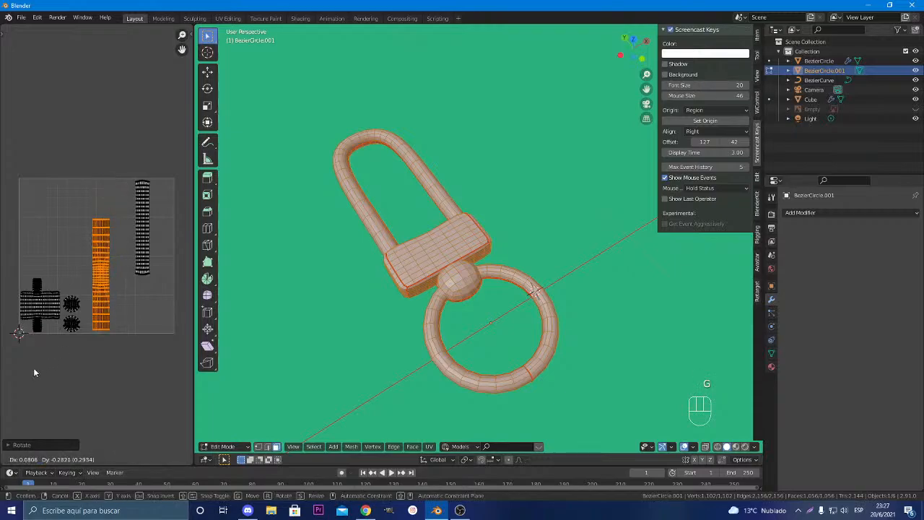
pyautogui.click(33, 368)
pyautogui.moveTo(122, 174)
pyautogui.mouseDown()
pyautogui.moveTo(134, 180)
pyautogui.moveTo(156, 246)
pyautogui.moveTo(131, 185)
pyautogui.mouseUp()
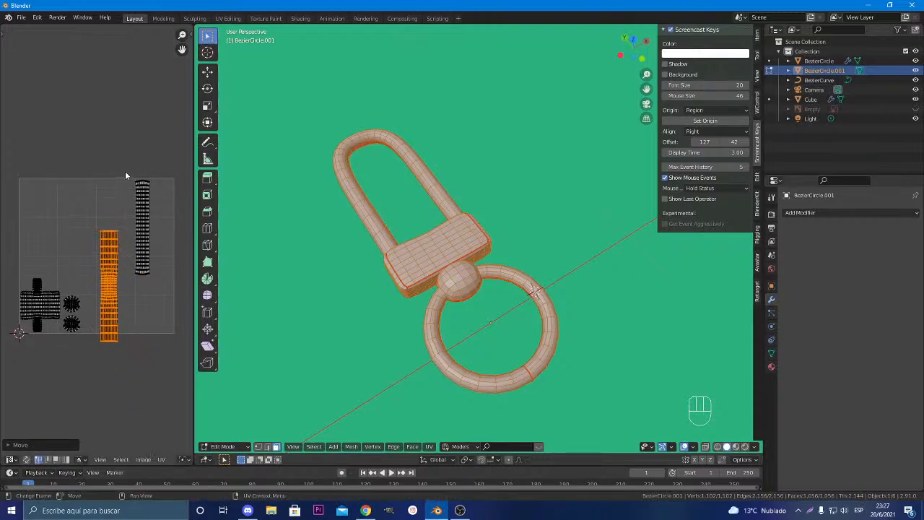
pyautogui.click(125, 173)
pyautogui.hotkey('ctrl', 'z')
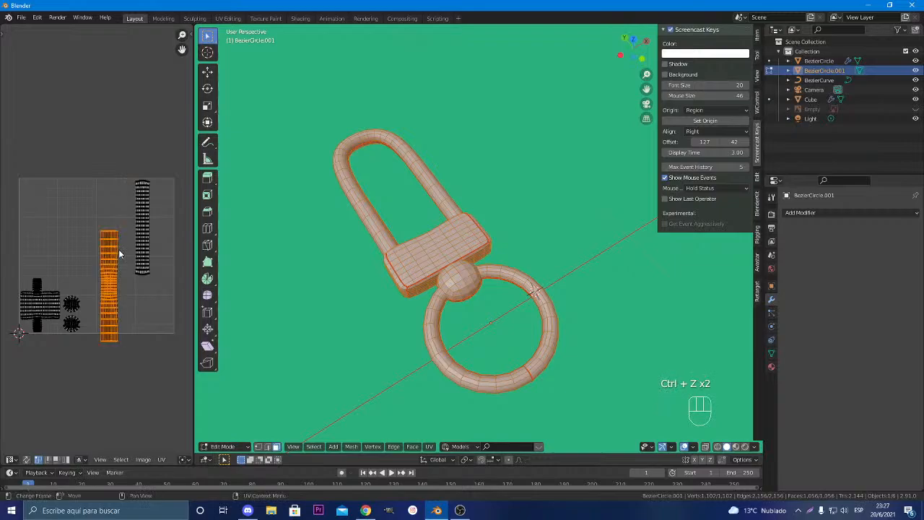
pyautogui.press('g')
pyautogui.click(106, 278)
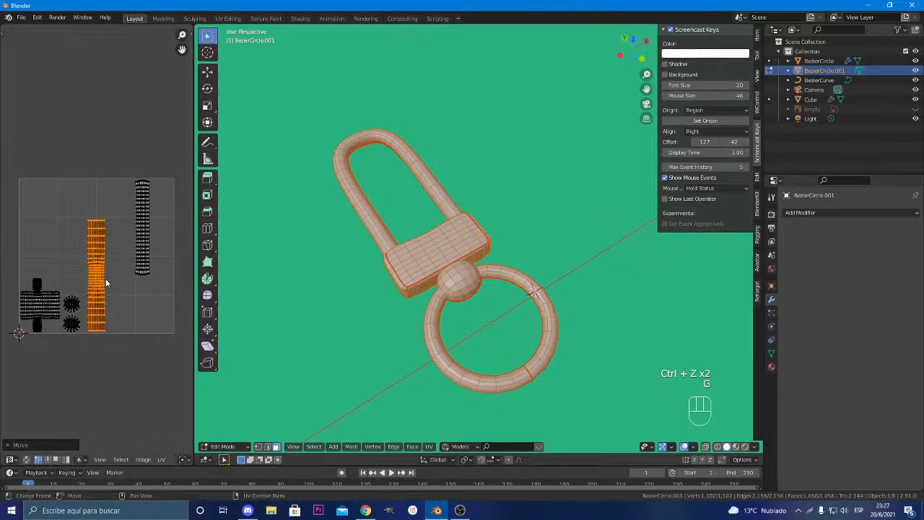
# Select the narrow vertical strip island and move it down beside the wide strip in the UV layout
pyautogui.click(3, 33)
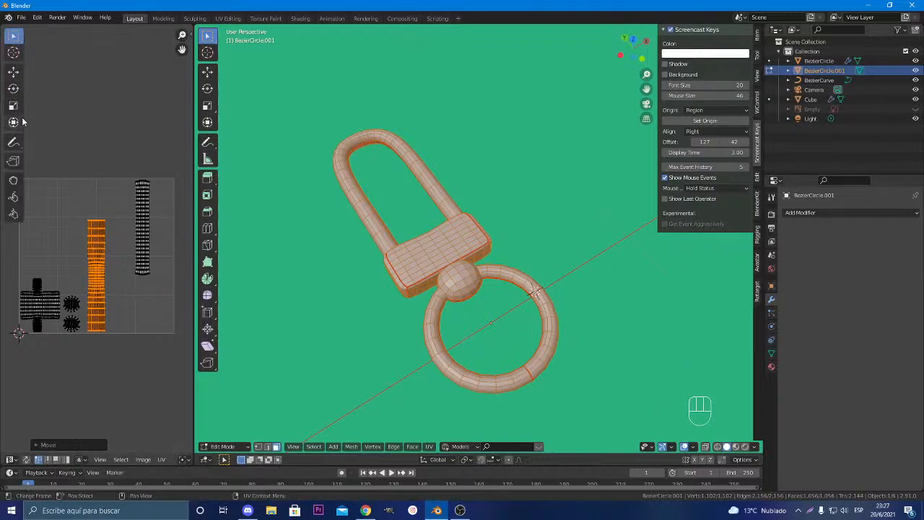
pyautogui.click(103, 226)
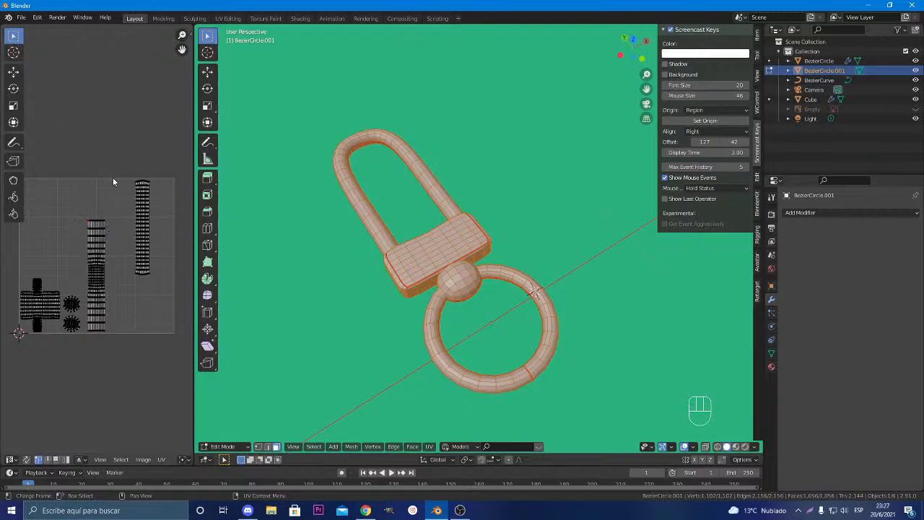
pyautogui.moveTo(117, 161); pyautogui.dragTo(165, 319)
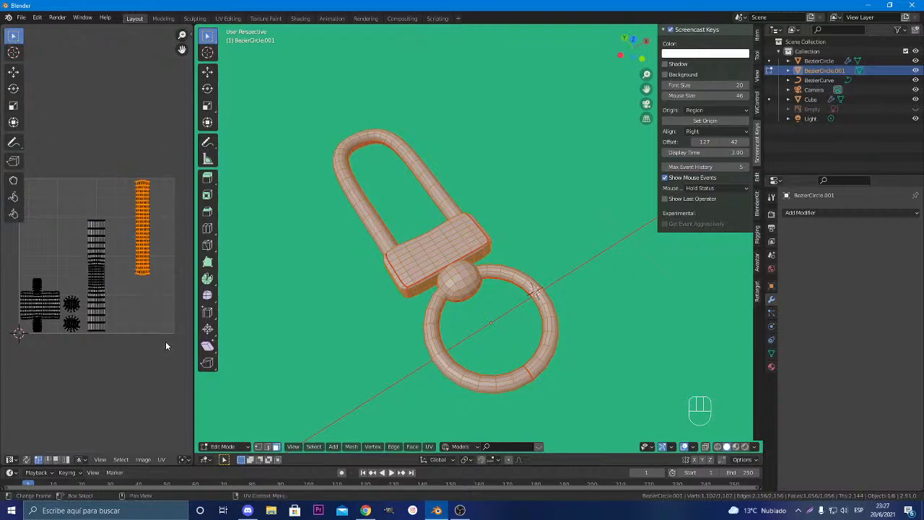
pyautogui.press('g')
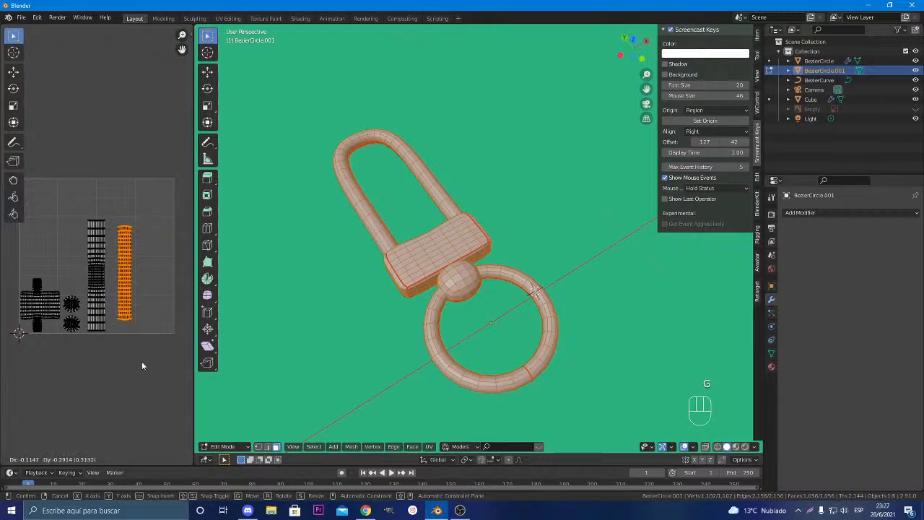
pyautogui.click(140, 360)
# Select all UV islands, scale them down slightly and move them into the lower right part of the UV square
pyautogui.scroll(-3, 91, 320)
pyautogui.moveTo(76, 213); pyautogui.dragTo(166, 323)
pyautogui.scroll(7, 93, 331)
pyautogui.moveTo(82, 331); pyautogui.dragTo(71, 199, button='middle')
pyautogui.scroll(-3, 91, 255)
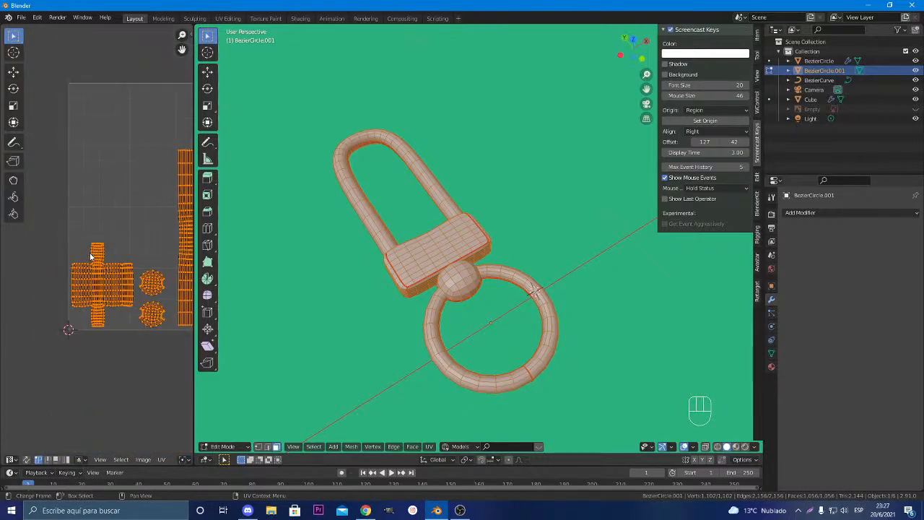
pyautogui.moveTo(122, 270); pyautogui.dragTo(25, 283, button='middle')
pyautogui.scroll(-3, 25, 286)
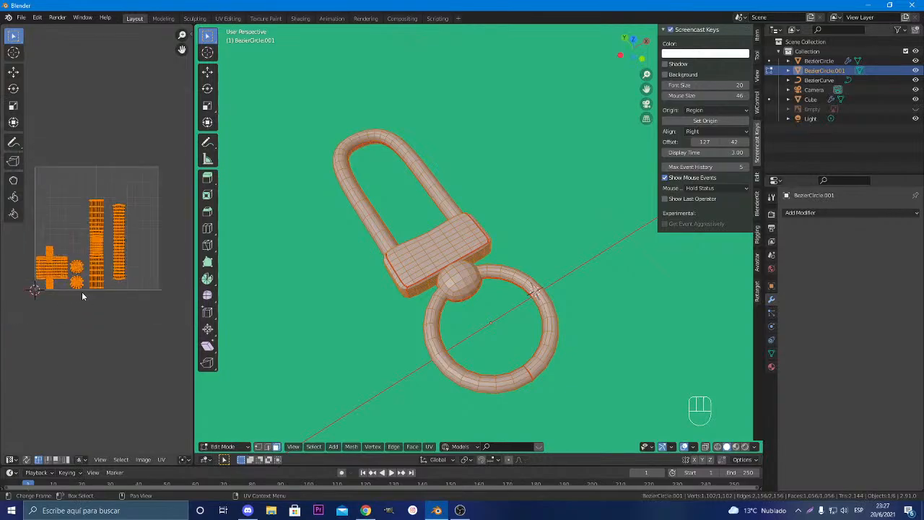
pyautogui.press('g')
pyautogui.click(102, 270)
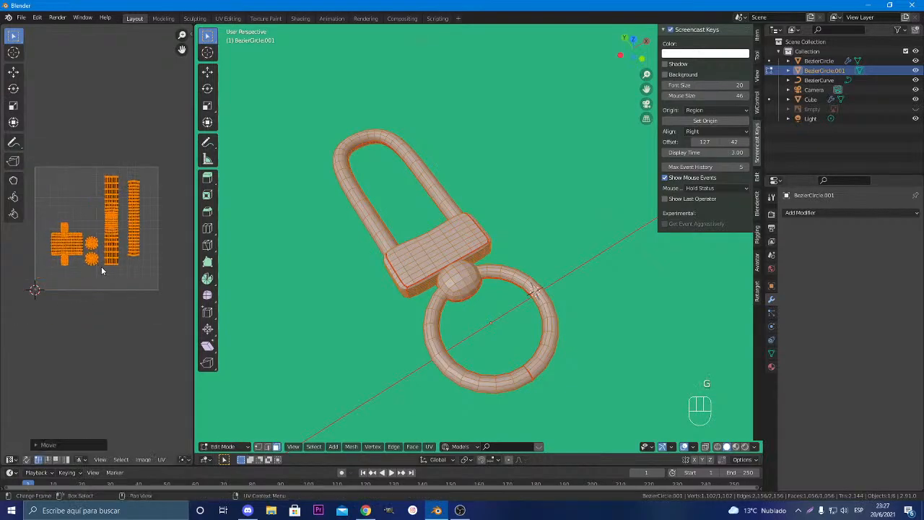
pyautogui.press('s')
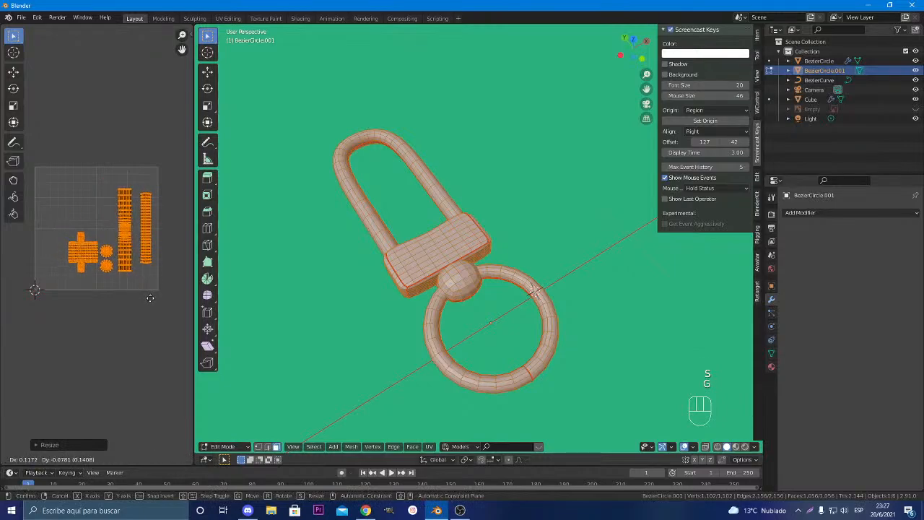
pyautogui.rightClick(152, 312)
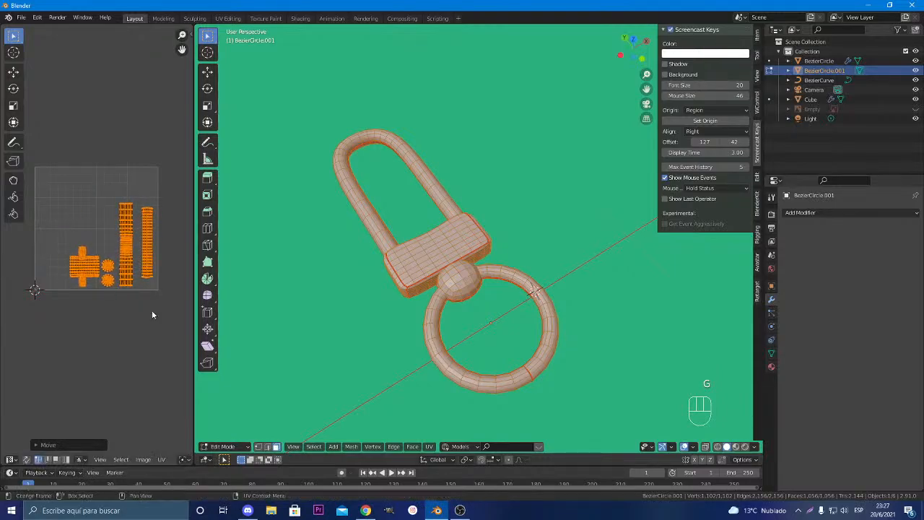
# Scale the whole clasp mesh down to about 0.51 to suit the handbag's proportions
pyautogui.moveTo(331, 273); pyautogui.dragTo(423, 251, button='middle')
pyautogui.scroll(-9, 484, 296)
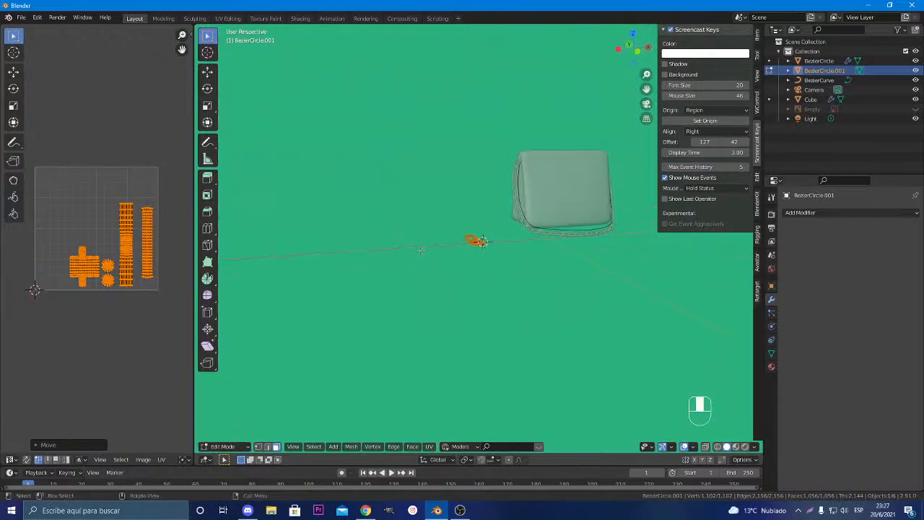
pyautogui.scroll(4, 500, 259)
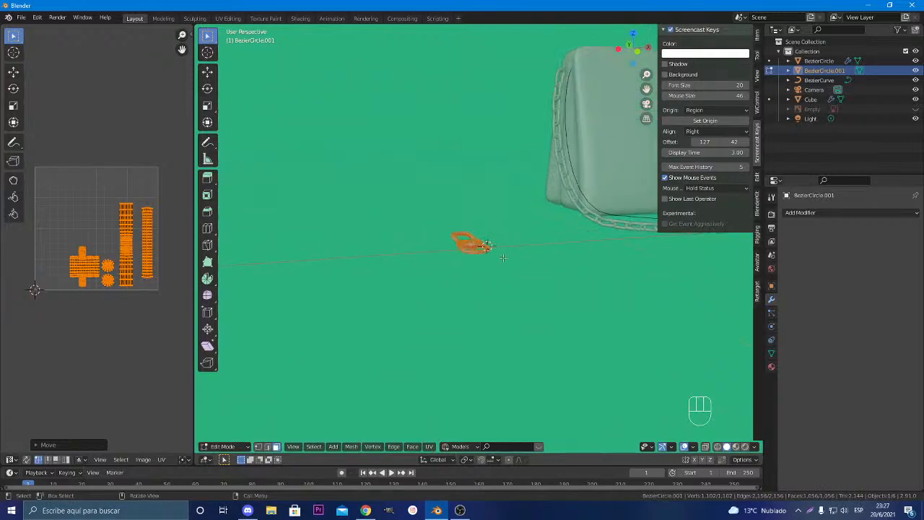
pyautogui.moveTo(497, 261); pyautogui.dragTo(488, 330, button='middle')
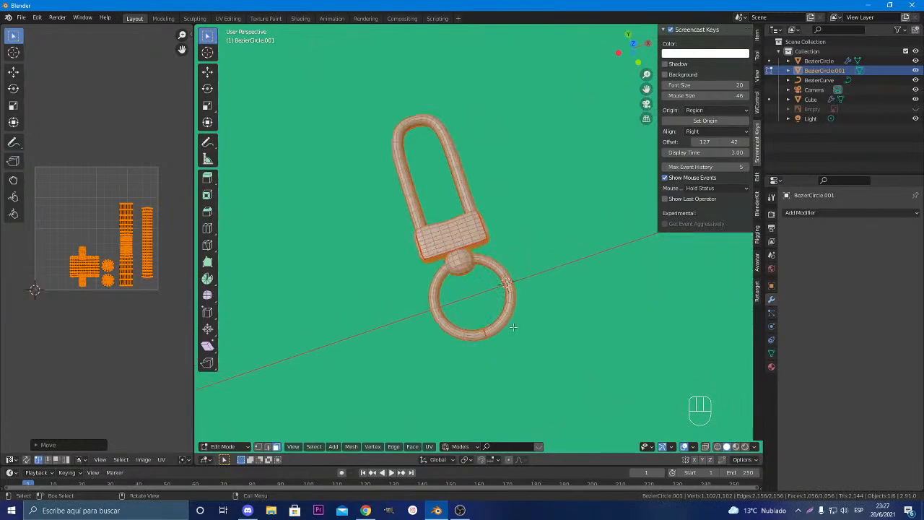
pyautogui.press('s')
pyautogui.click(496, 287)
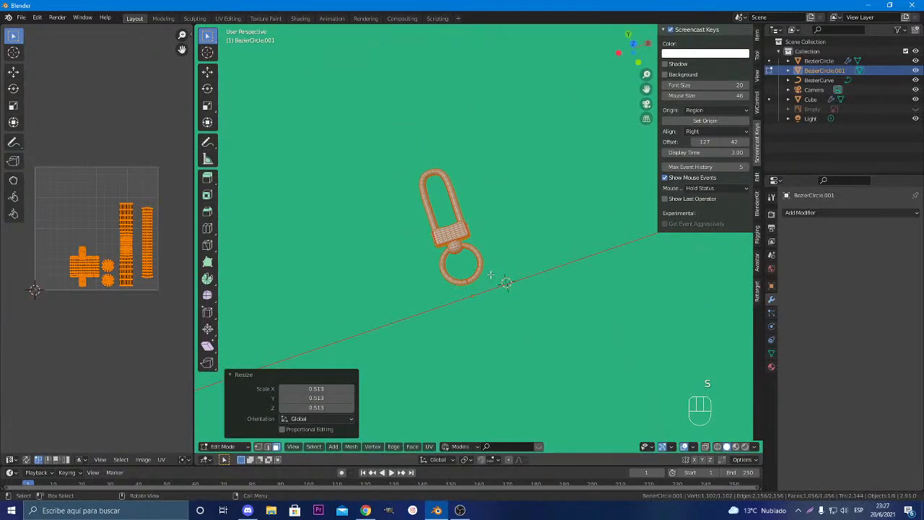
# Raise the clasp about 1.36 m along the Z axis to the upper end of the bag's chain
pyautogui.scroll(-3, 491, 275)
pyautogui.moveTo(490, 275); pyautogui.dragTo(495, 219, button='middle')
pyautogui.press('g')
pyautogui.press('z')
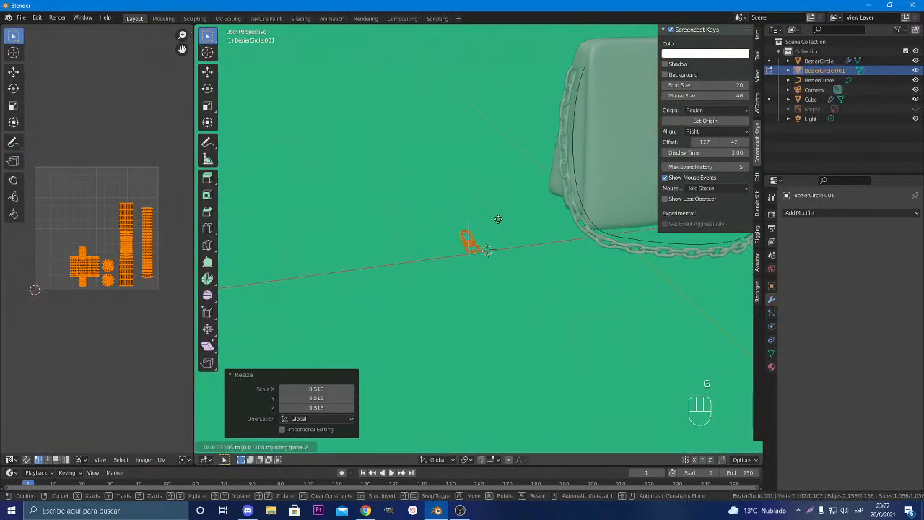
pyautogui.click(510, 64)
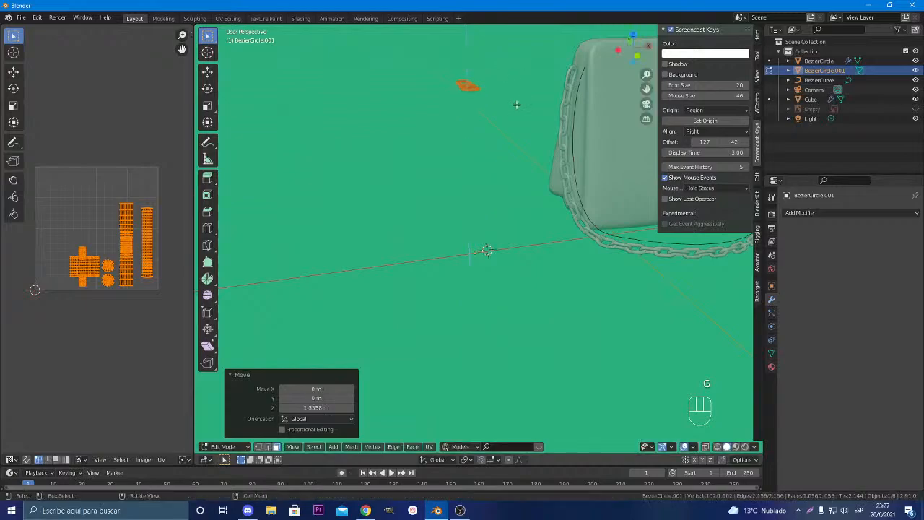
# Move the clasp about 0.8 m along the X axis towards the handbag and frame it in the view
pyautogui.press('g')
pyautogui.press('x')
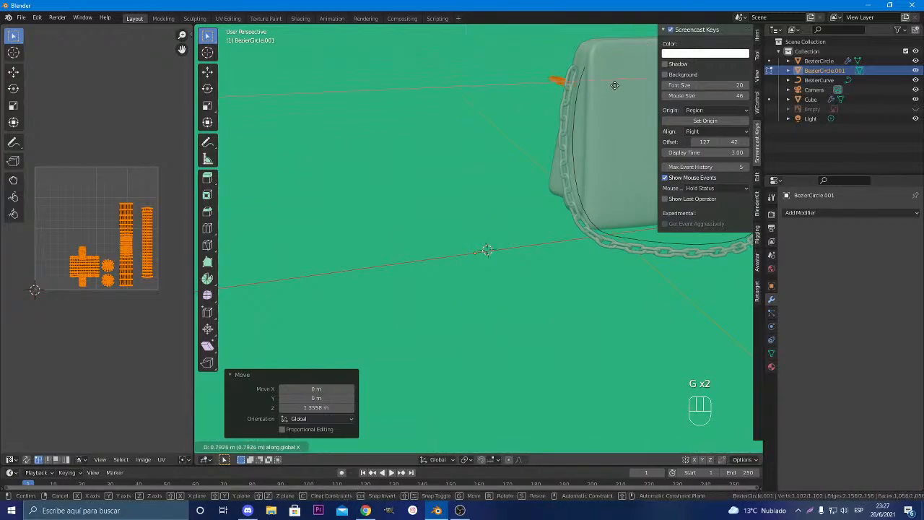
pyautogui.click(615, 85)
pyautogui.press('KP_Decimal')
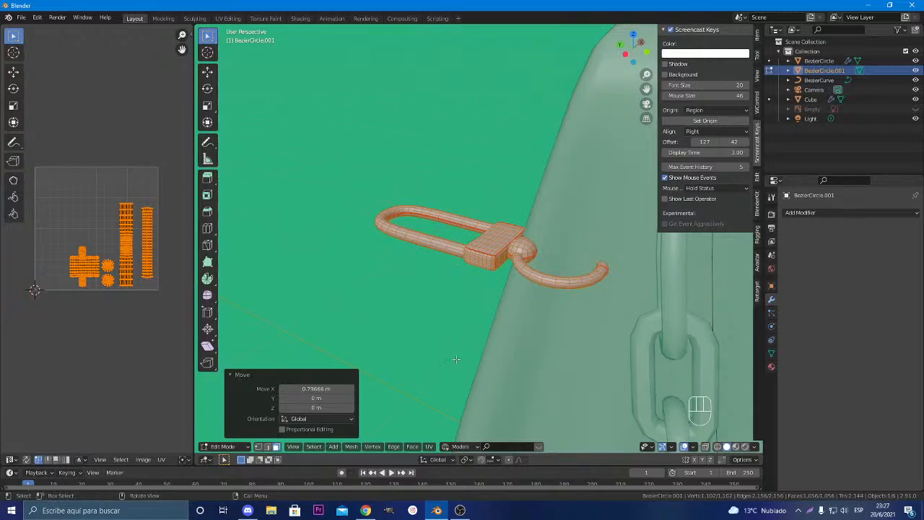
# Switch to OBS and add a noise suppression filter (Eliminación de ruido) to the Mic/Aux audio source
pyautogui.click(452, 510)
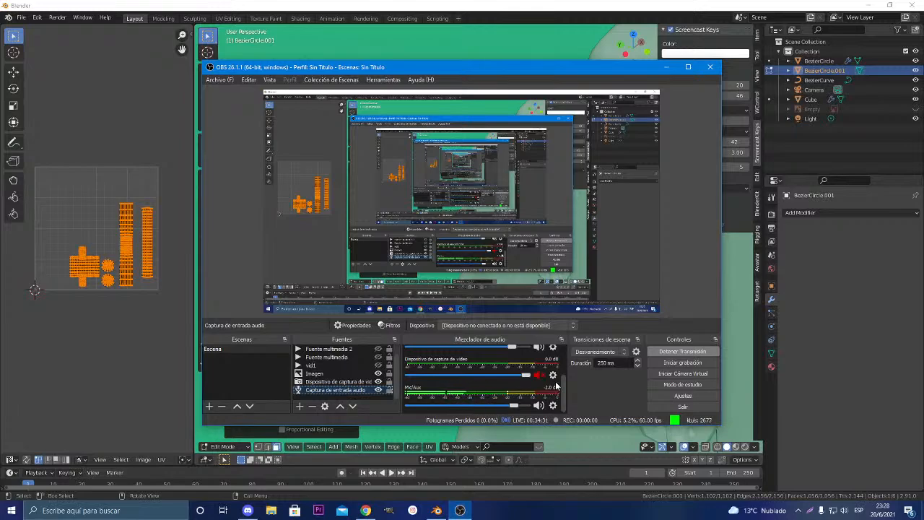
pyautogui.click(553, 406)
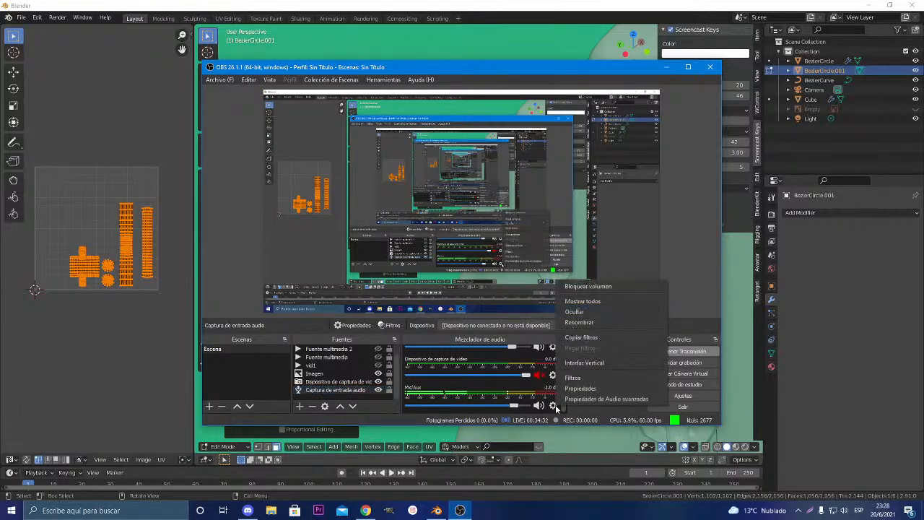
pyautogui.click(599, 378)
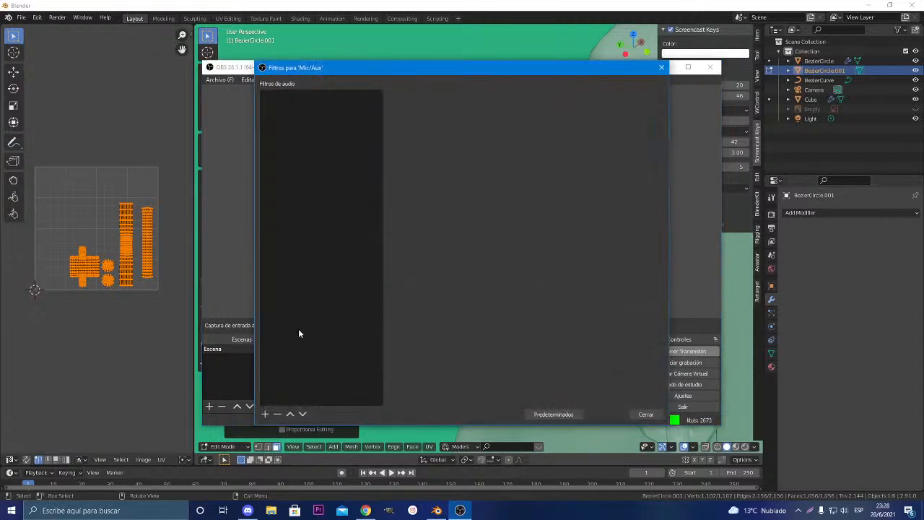
pyautogui.click(266, 413)
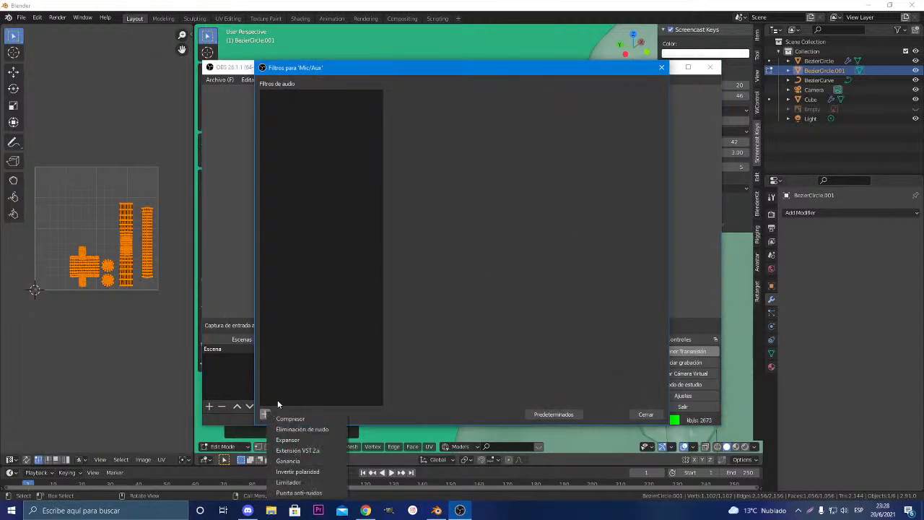
pyautogui.click(325, 431)
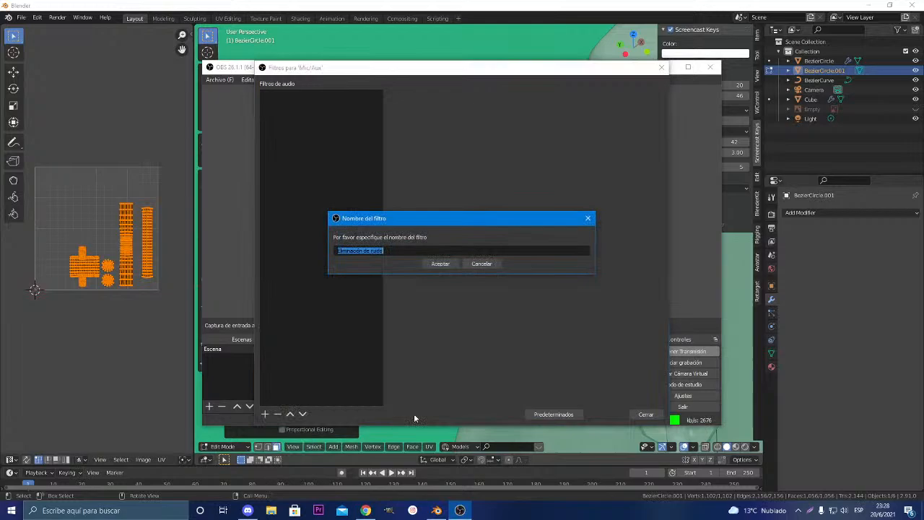
pyautogui.click(442, 265)
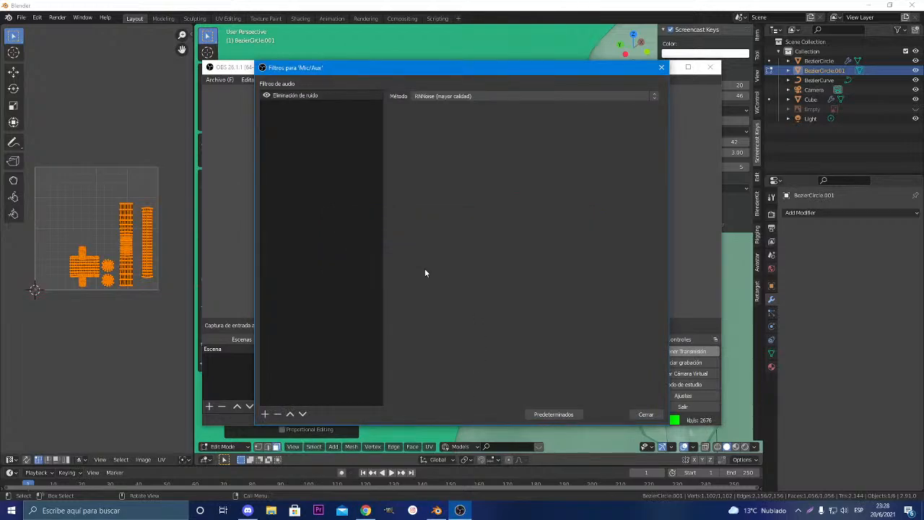
# Add a noise gate filter (Puerta anti-ruidos) to Mic/Aux with a close threshold of -19 dB and an open threshold of -20 dB
pyautogui.click(267, 415)
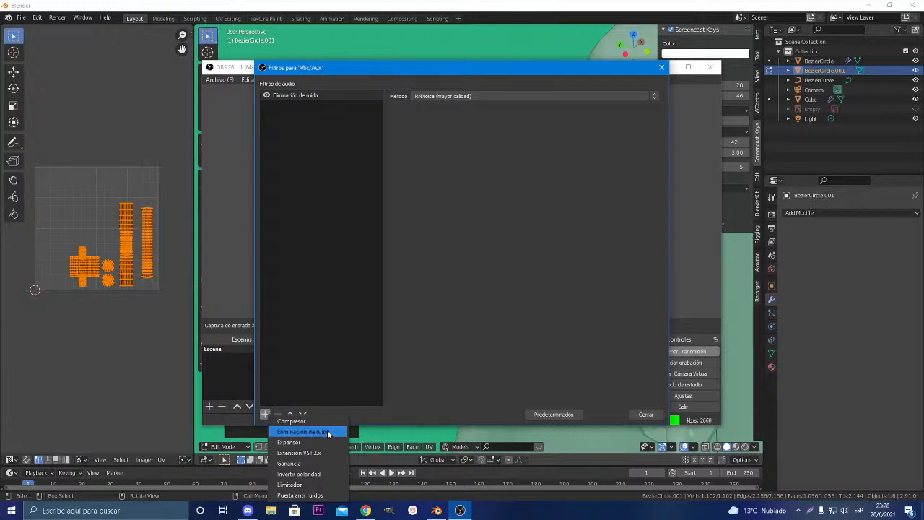
pyautogui.click(323, 497)
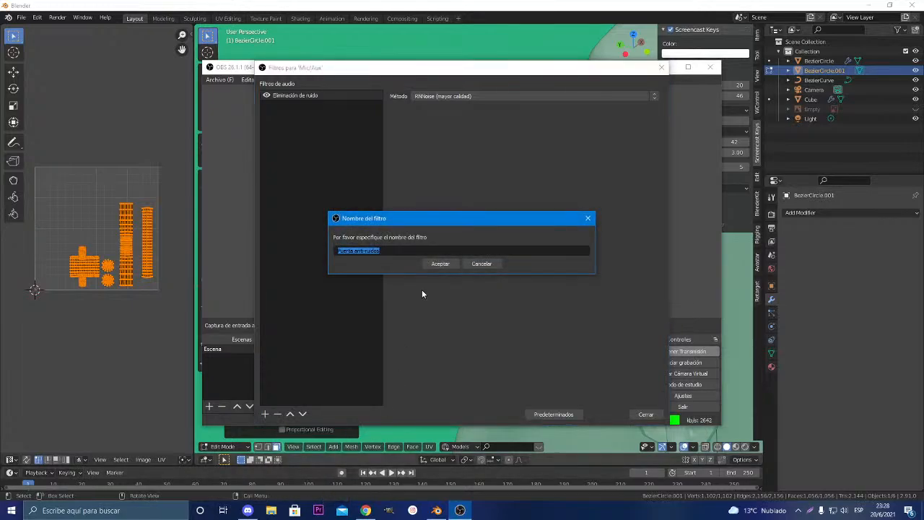
pyautogui.click(435, 265)
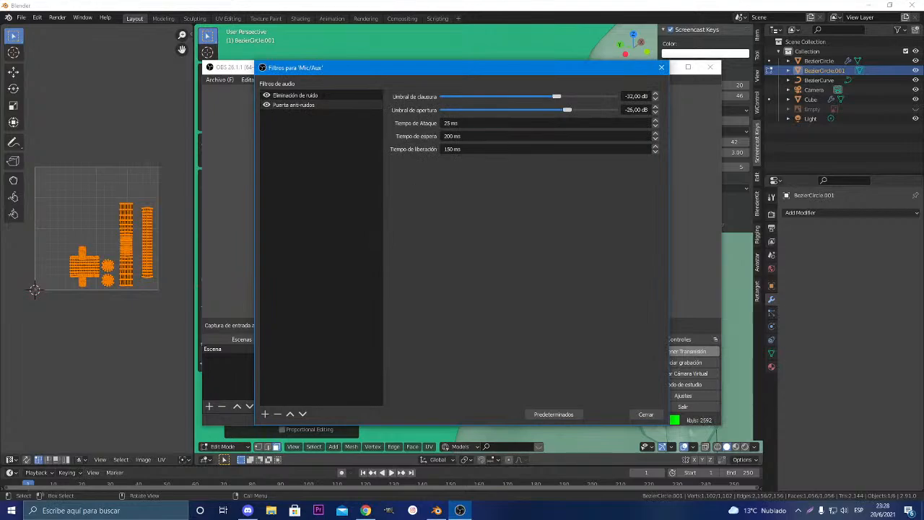
pyautogui.click(329, 105)
pyautogui.moveTo(558, 96); pyautogui.dragTo(582, 112)
pyautogui.click(645, 415)
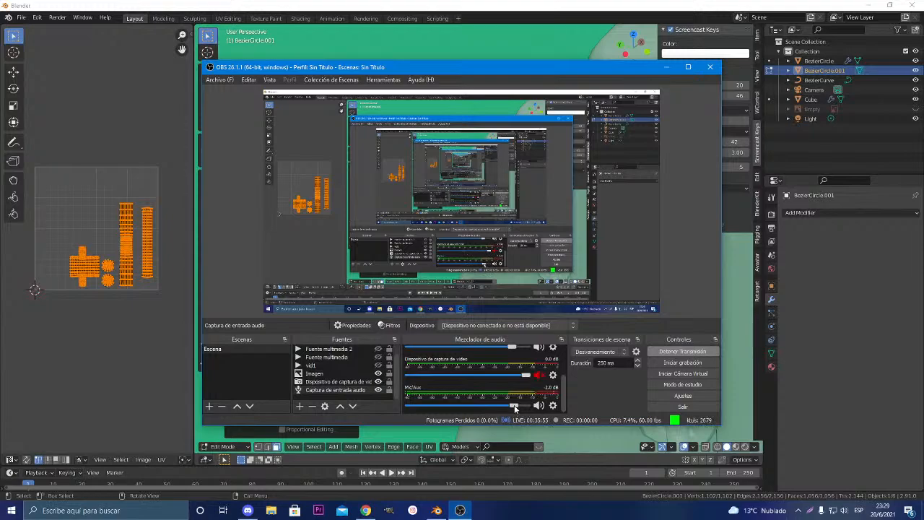
# Raise the Mic/Aux volume to -1.2 dB and check the properties of the audio input capture source
pyautogui.moveTo(515, 407); pyautogui.dragTo(519, 407)
pyautogui.click(324, 406)
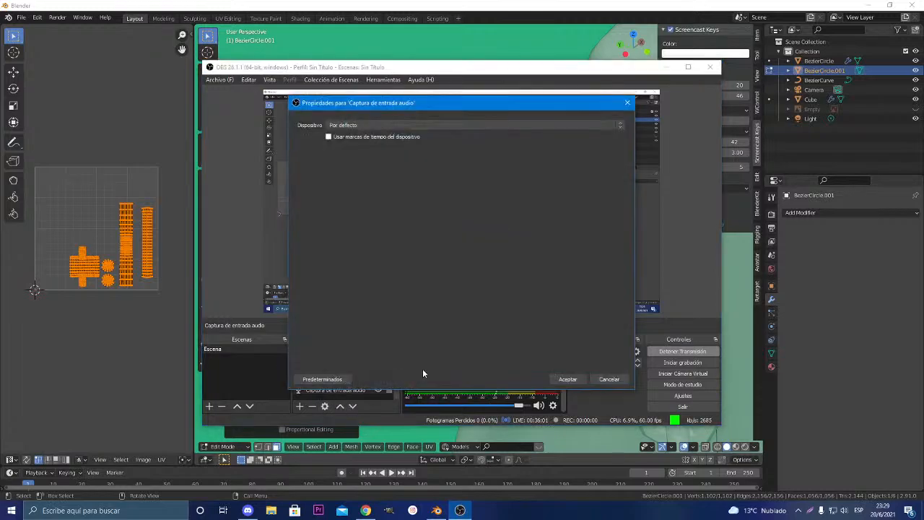
pyautogui.click(608, 379)
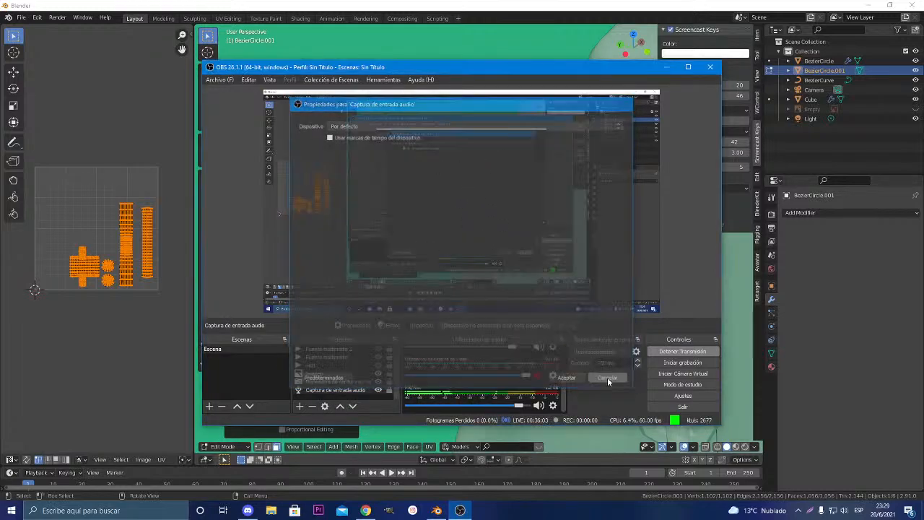
# Try raising the Mic/Aux noise gate's close threshold to -11 dB and its open threshold to -14 dB
pyautogui.click(554, 405)
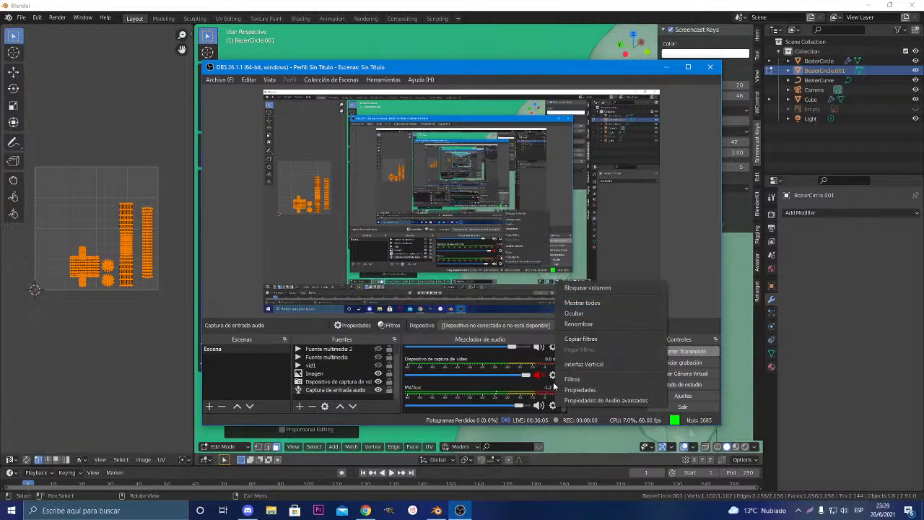
pyautogui.click(590, 380)
pyautogui.click(353, 106)
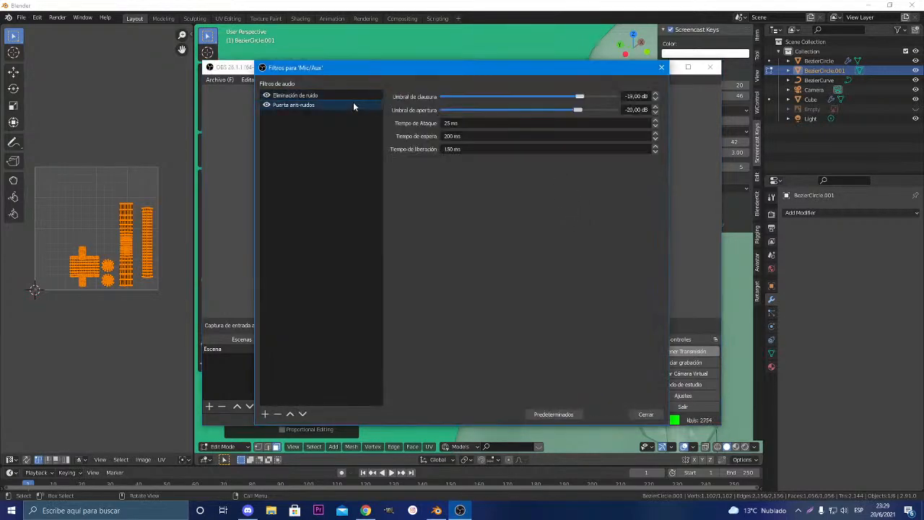
pyautogui.moveTo(578, 112); pyautogui.dragTo(595, 105)
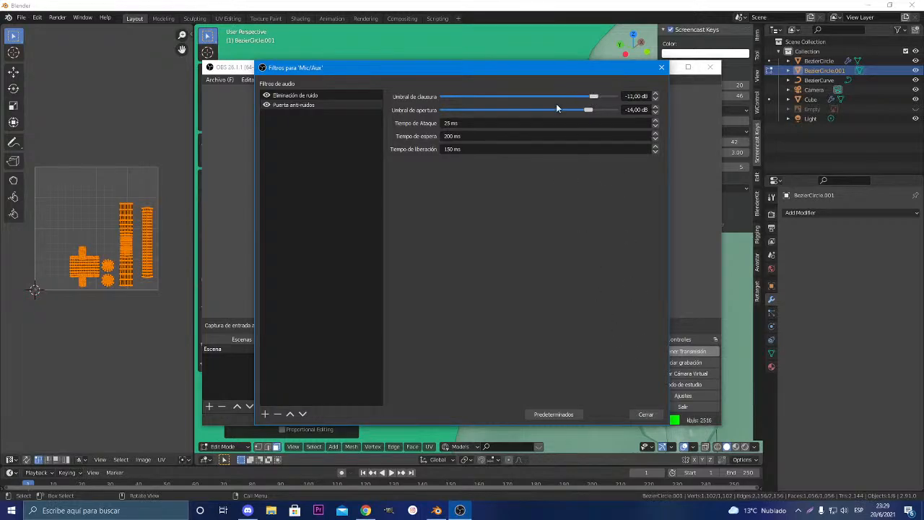
pyautogui.moveTo(532, 67); pyautogui.dragTo(342, 50)
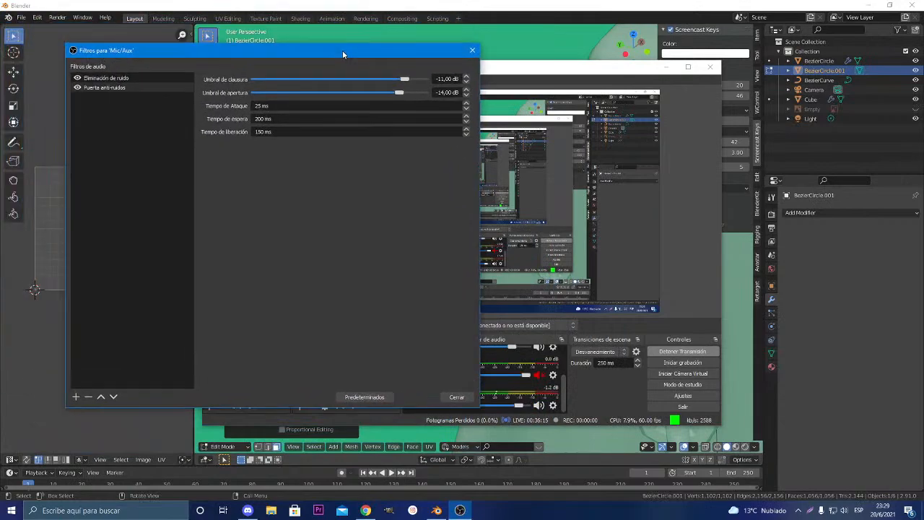
pyautogui.click(456, 396)
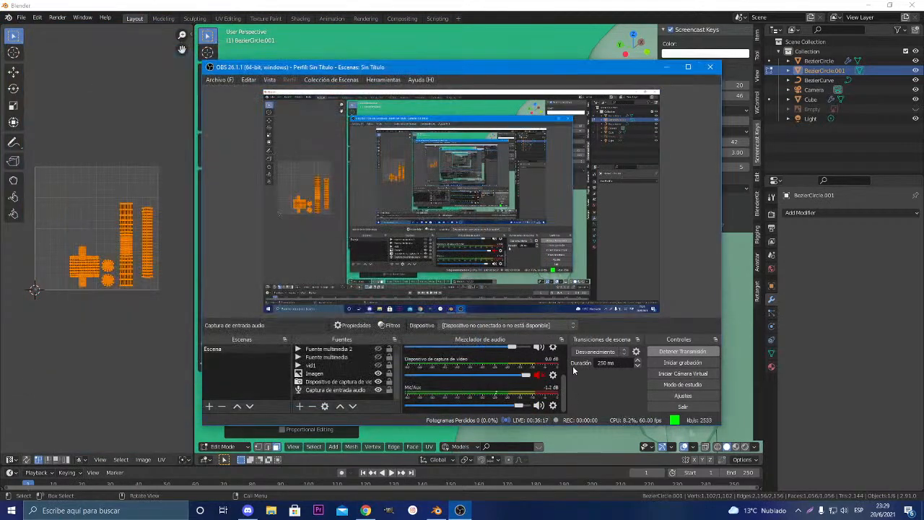
# Lower the Mic/Aux noise gate's close threshold to -21 dB and open threshold to -23 dB, and raise the source's volume slightly
pyautogui.click(554, 406)
pyautogui.click(554, 406)
pyautogui.click(554, 406)
pyautogui.click(565, 375)
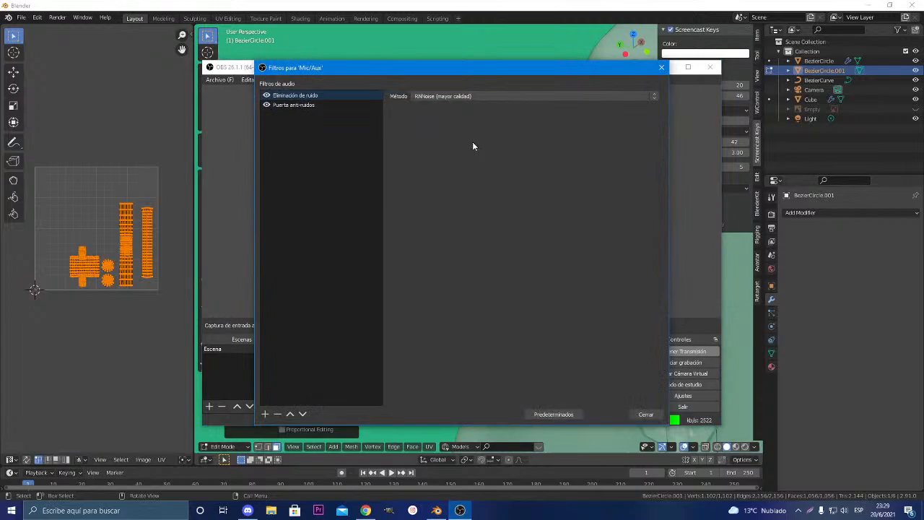
pyautogui.click(339, 105)
pyautogui.moveTo(596, 99); pyautogui.dragTo(574, 112)
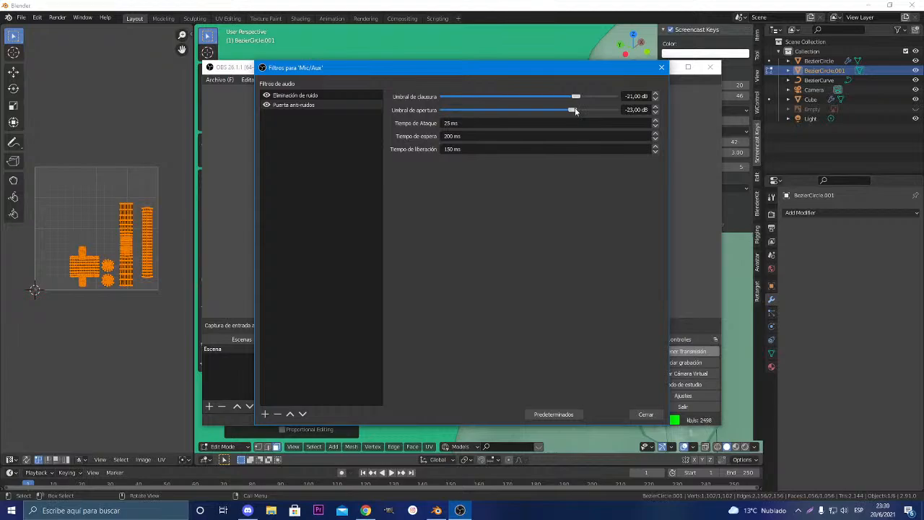
pyautogui.click(646, 415)
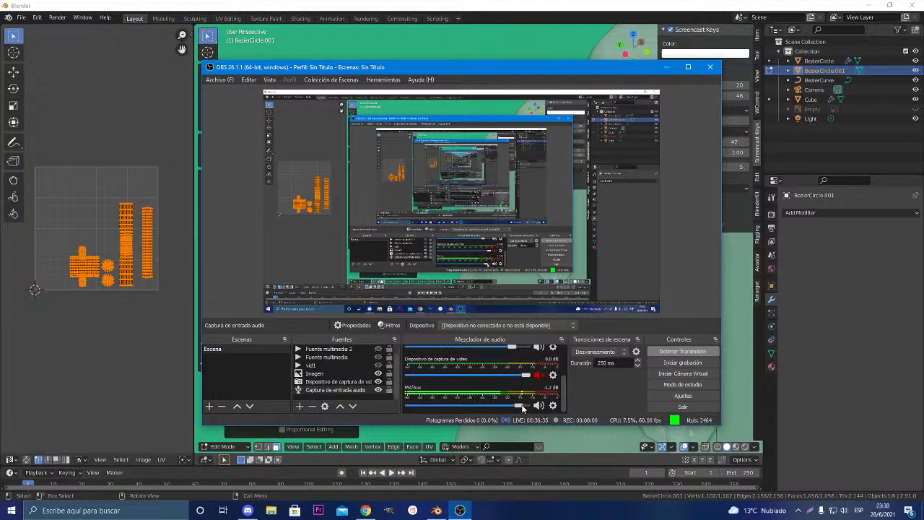
pyautogui.moveTo(522, 406); pyautogui.dragTo(529, 406)
# Return to Blender and rotate the clasp -83.6° about the Z axis and about -64° about the Y axis
pyautogui.click(666, 67)
pyautogui.moveTo(542, 242); pyautogui.dragTo(540, 240, button='middle')
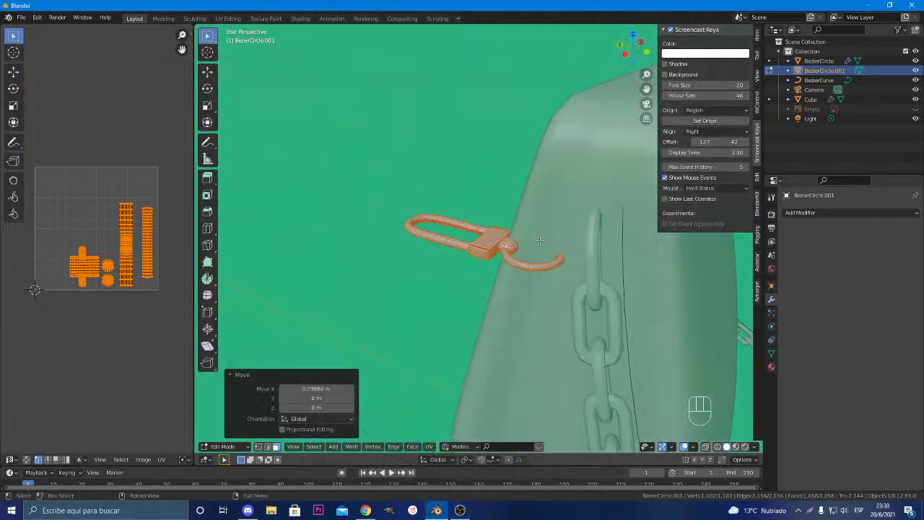
pyautogui.scroll(-6, 540, 241)
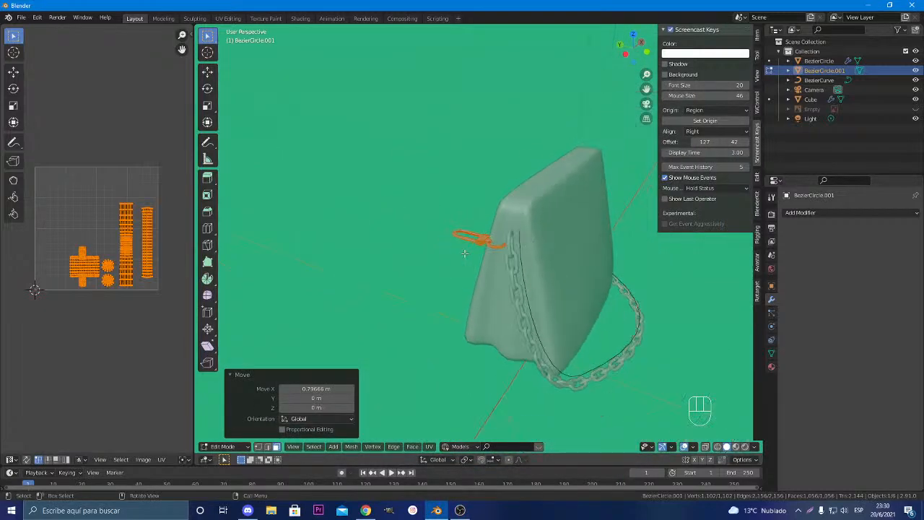
pyautogui.moveTo(465, 253); pyautogui.dragTo(578, 274, button='middle')
pyautogui.scroll(3, 578, 274)
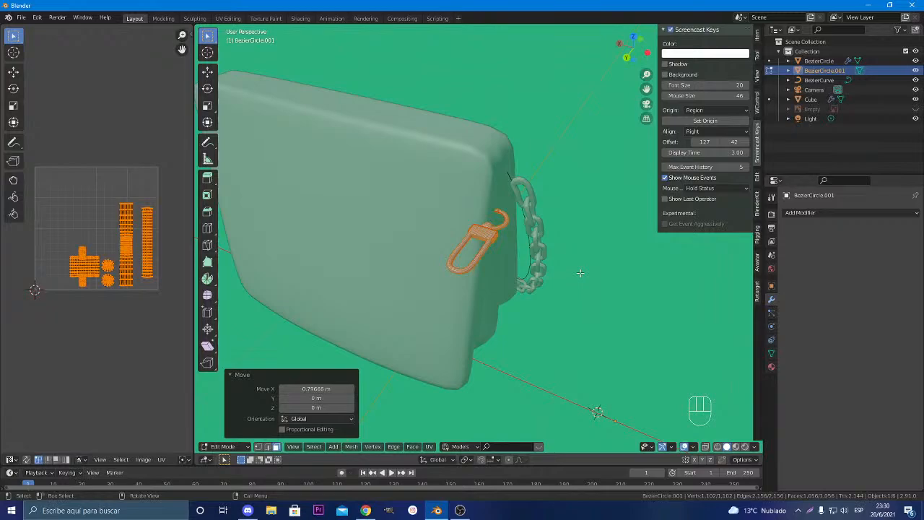
pyautogui.press('r')
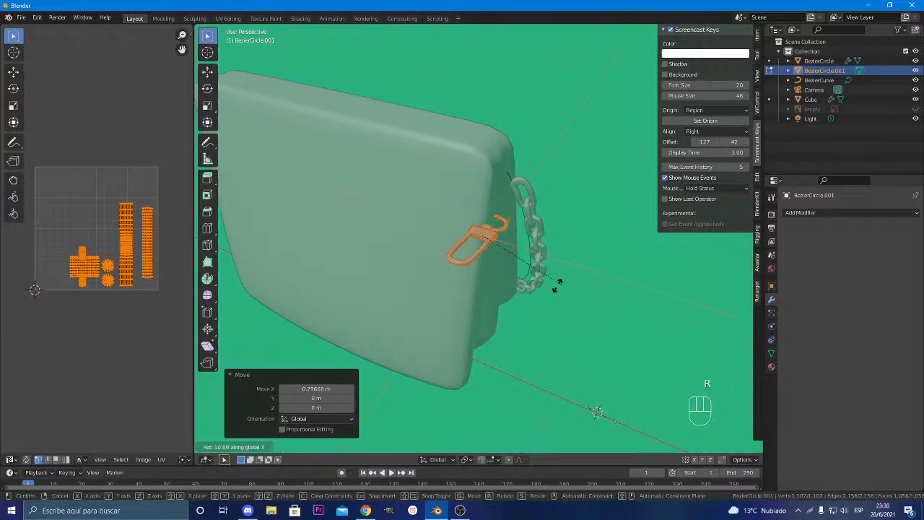
pyautogui.click(468, 284)
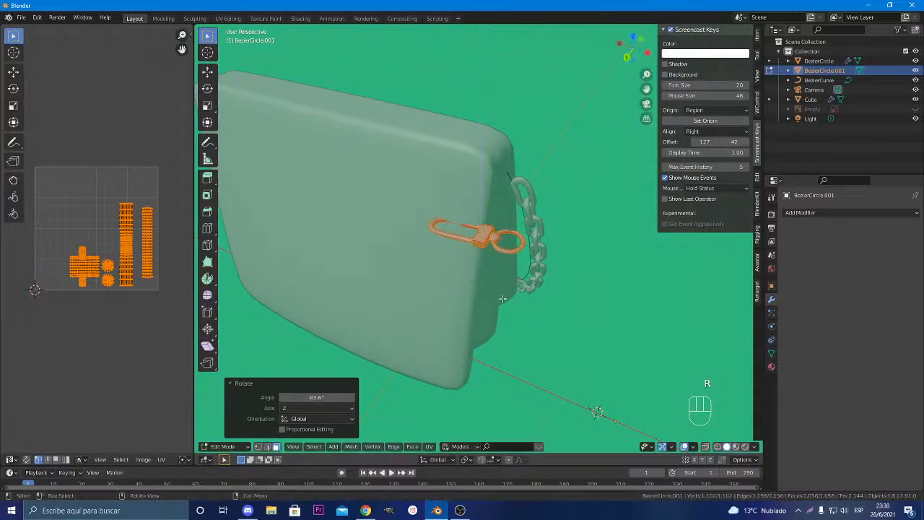
pyautogui.press('r')
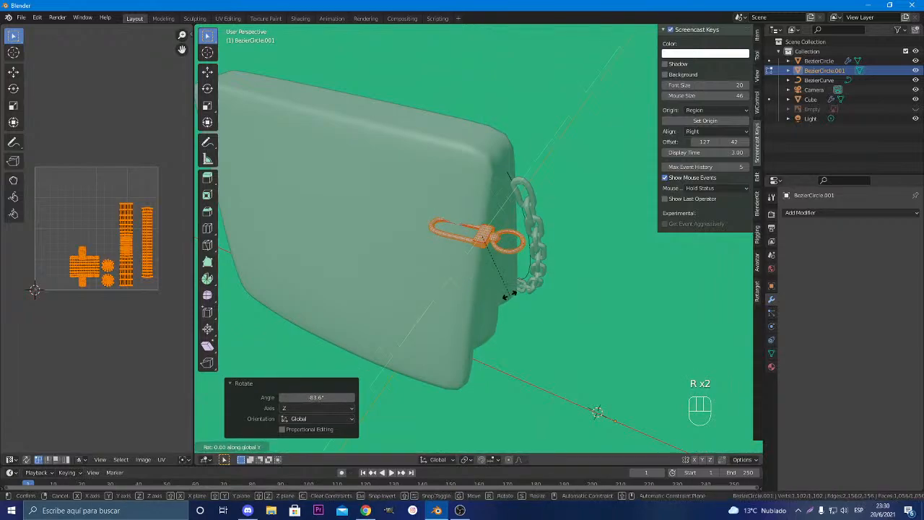
pyautogui.click(419, 309)
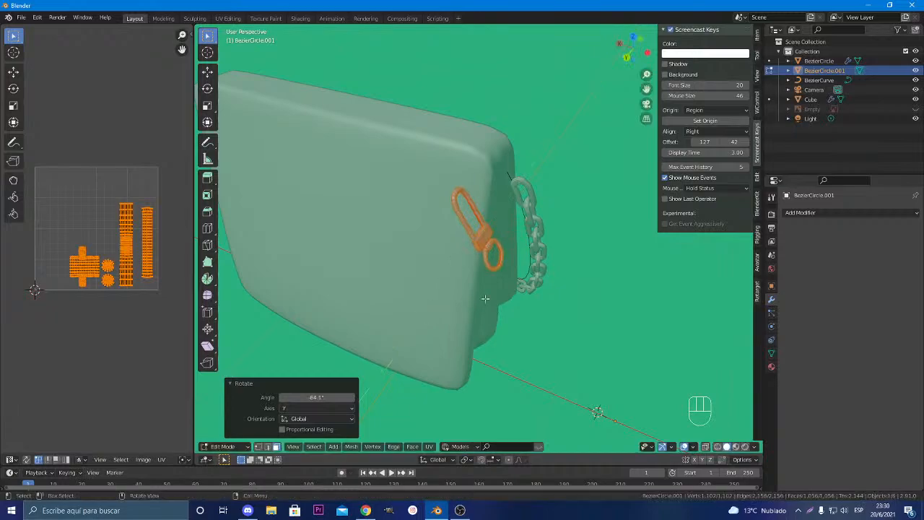
# Scale the clasp down to about 0.592 to match the size of the chain links
pyautogui.moveTo(485, 298); pyautogui.dragTo(441, 286, button='middle')
pyautogui.press('s')
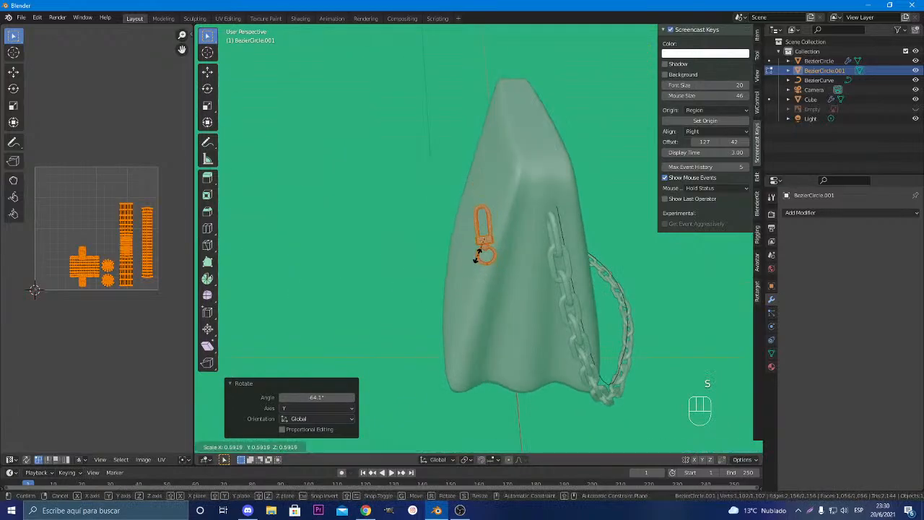
pyautogui.click(477, 254)
# Move the clasp about -0.26 m along Y and 0.18 m along Z to the upper end of the chain
pyautogui.press('g')
pyautogui.press('y')
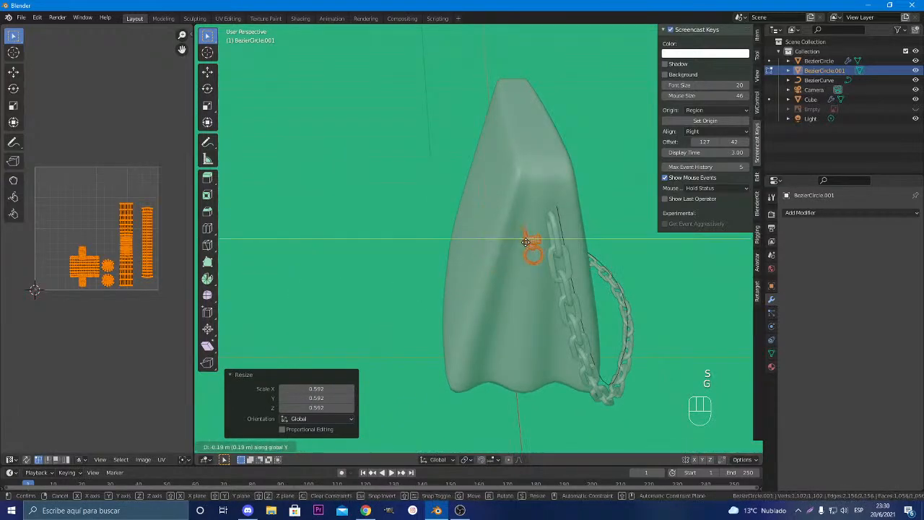
pyautogui.click(547, 242)
pyautogui.press('g')
pyautogui.press('z')
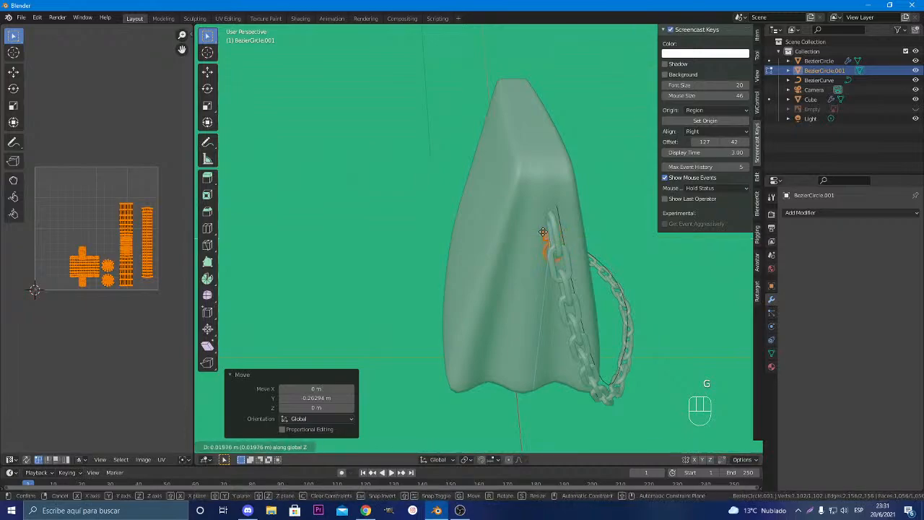
pyautogui.click(554, 207)
# Shift the clasp about -0.026 m along the X axis so its ring meets the first chain link
pyautogui.moveTo(555, 208); pyautogui.dragTo(485, 216, button='middle')
pyautogui.press('g')
pyautogui.press('x')
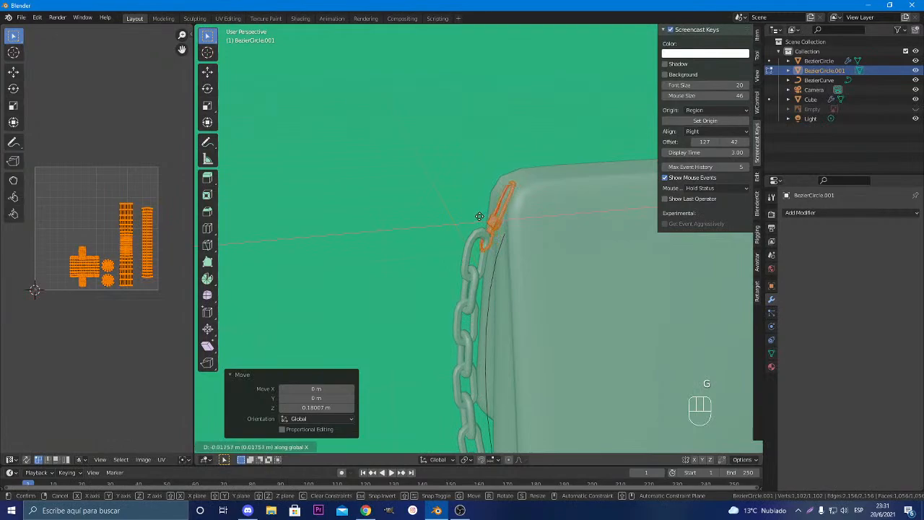
pyautogui.click(477, 218)
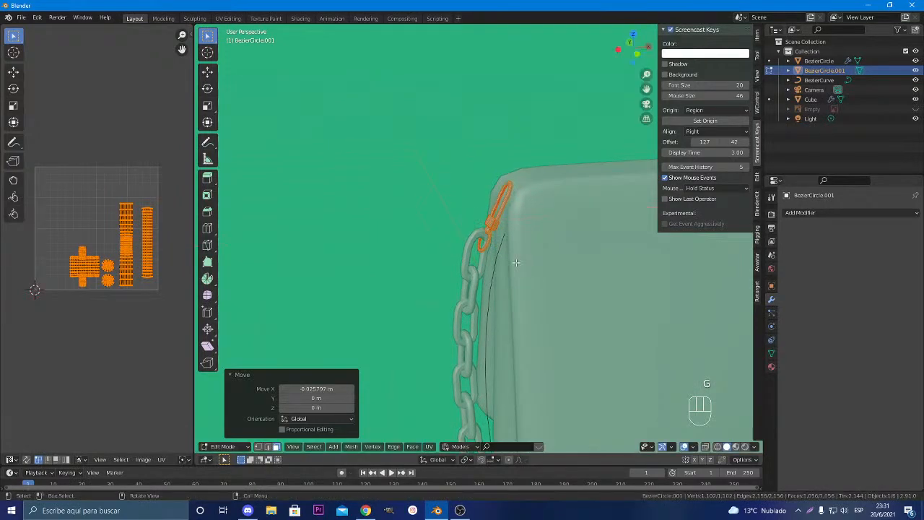
# Fine-tune the clasp's position along the Y axis so its ring lines up with the chain's end link
pyautogui.moveTo(515, 263); pyautogui.dragTo(474, 300, button='middle')
pyautogui.scroll(4, 469, 276)
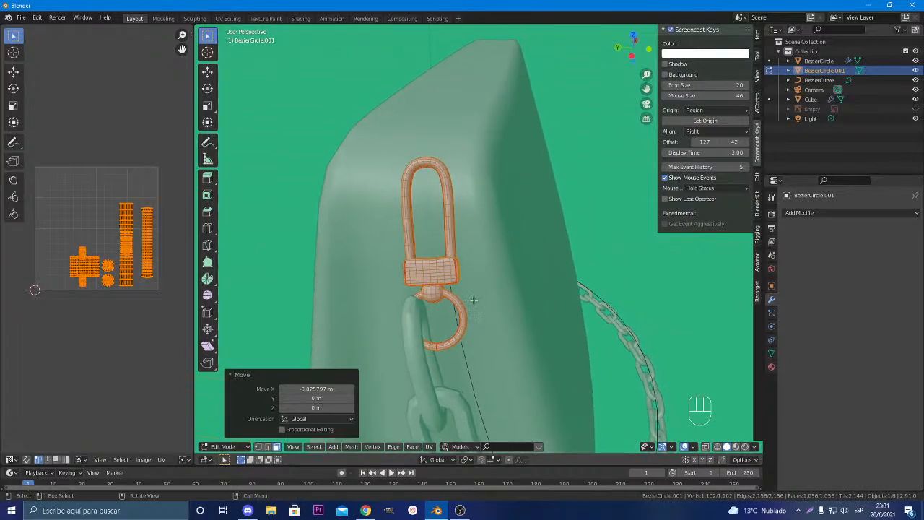
pyautogui.scroll(2, 473, 298)
pyautogui.press('g')
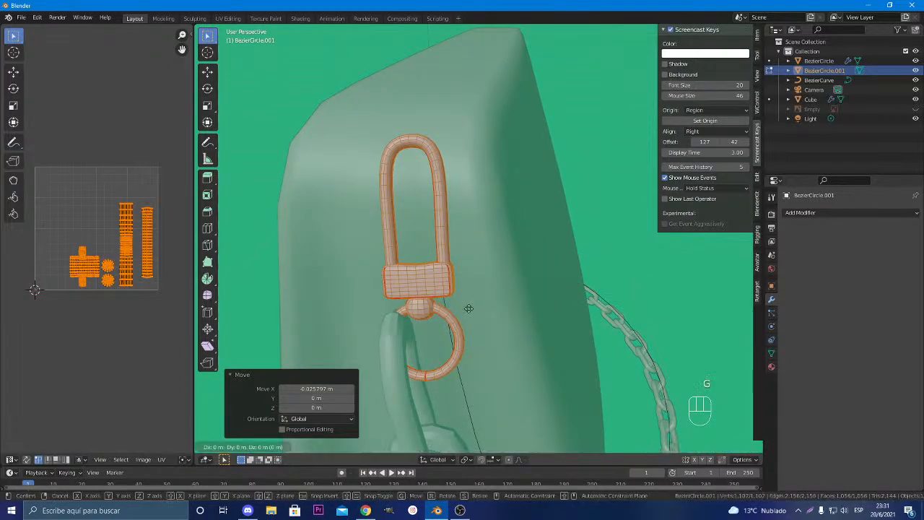
pyautogui.press('y')
pyautogui.click(454, 304)
# Leave Edit Mode on the clasp and select the chain object
pyautogui.moveTo(454, 304); pyautogui.dragTo(547, 288, button='middle')
pyautogui.click(480, 283)
pyautogui.press('Tab')
pyautogui.click(475, 282)
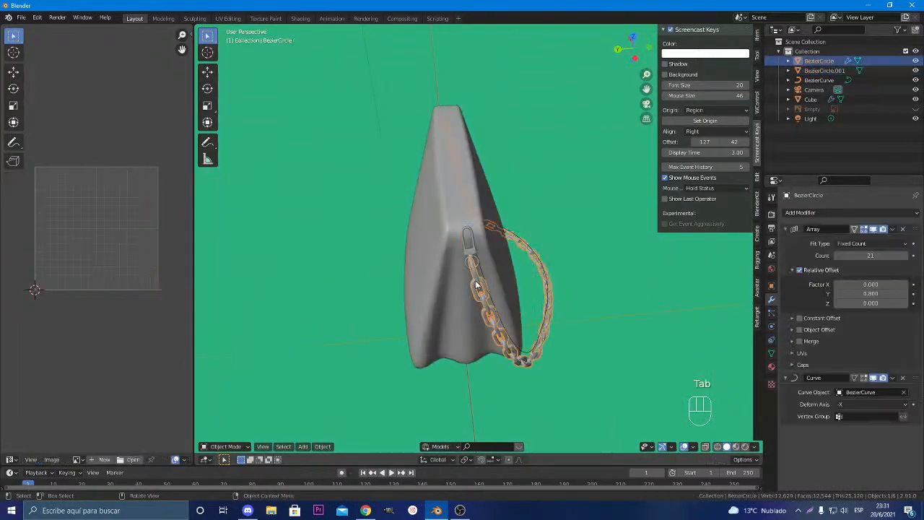
# Scale the chain uniformly to 0.9
pyautogui.moveTo(527, 333); pyautogui.dragTo(618, 367, button='middle')
pyautogui.press('s')
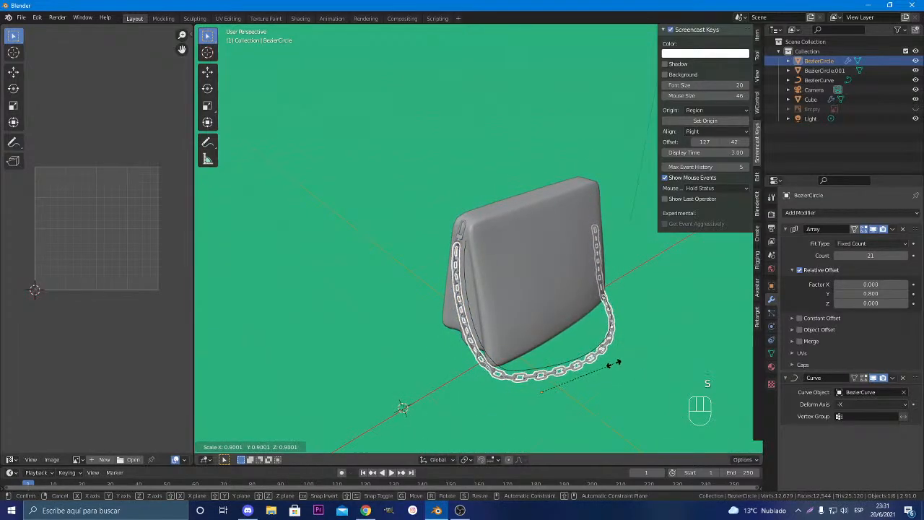
pyautogui.click(614, 365)
# Nudge the chain about 0.001 m along the X axis so its end link stays joined to the clasp's ring
pyautogui.scroll(5, 461, 299)
pyautogui.keyDown('shift'); pyautogui.moveTo(463, 301); pyautogui.dragTo(473, 230, button='middle'); pyautogui.keyUp('shift')
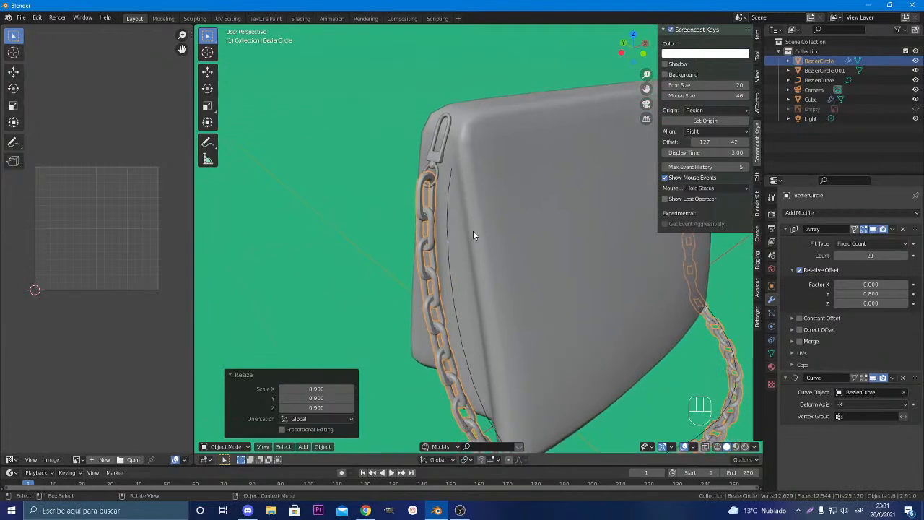
pyautogui.press('g')
pyautogui.press('z')
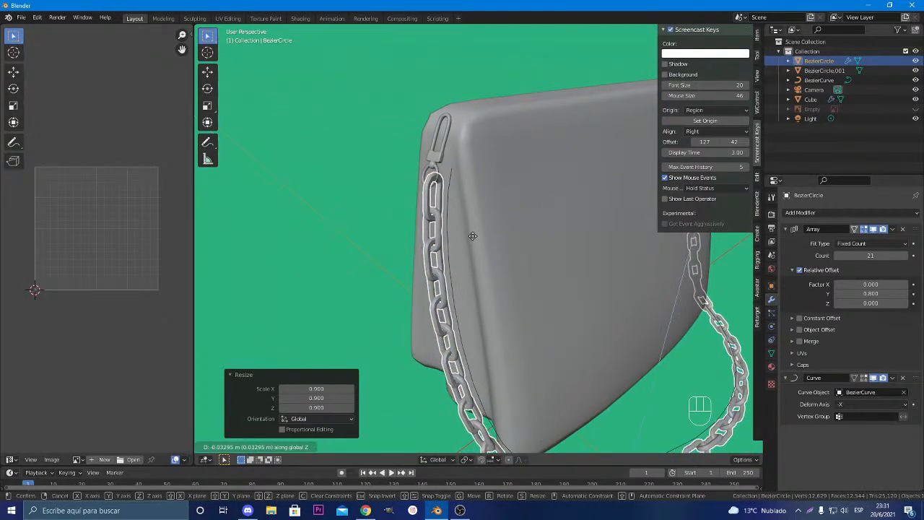
pyautogui.press('x')
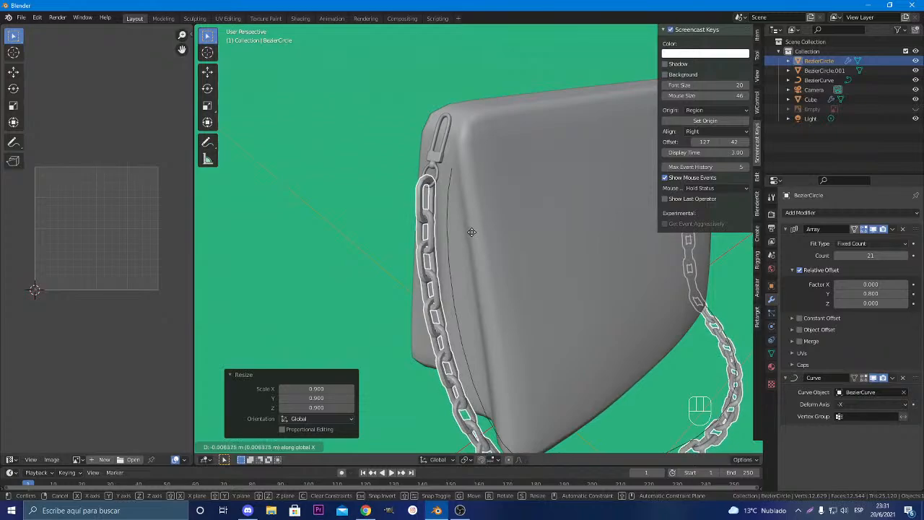
pyautogui.click(473, 232)
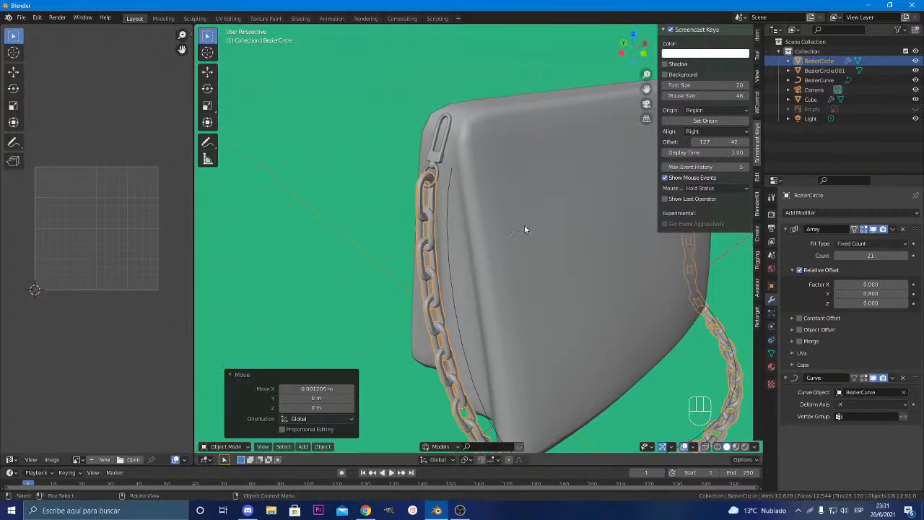
# Select the handbag body and raise it about 0.07 m along the Z axis
pyautogui.press('Tab')
pyautogui.press('Tab')
pyautogui.moveTo(483, 237); pyautogui.dragTo(501, 259, button='middle')
pyautogui.click(523, 263)
pyautogui.press('Tab')
pyautogui.press('Tab')
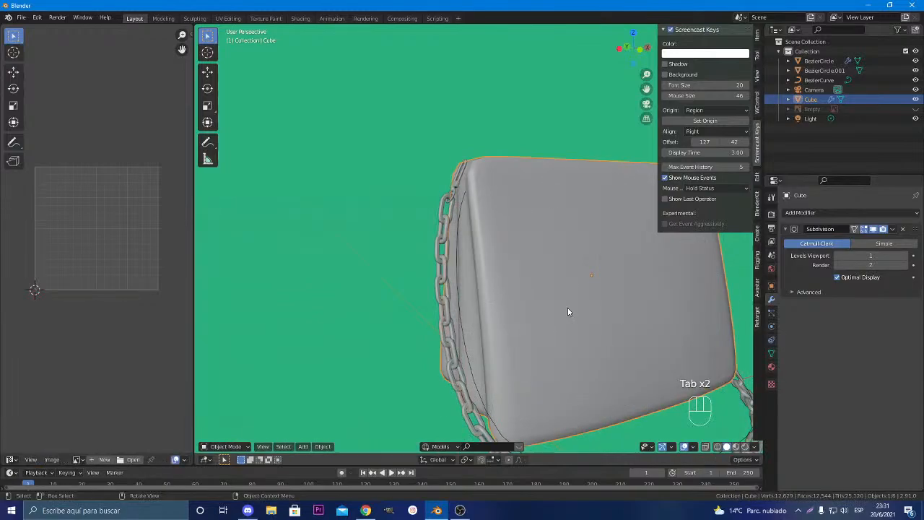
pyautogui.press('g')
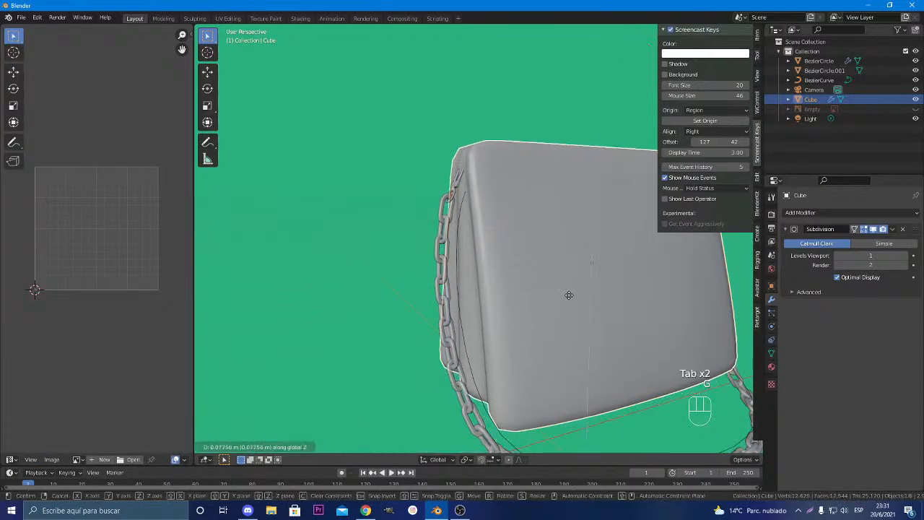
pyautogui.click(569, 295)
# Select the clasp at the upper end of the chain
pyautogui.moveTo(526, 280); pyautogui.dragTo(505, 267, button='middle')
pyautogui.click(443, 189)
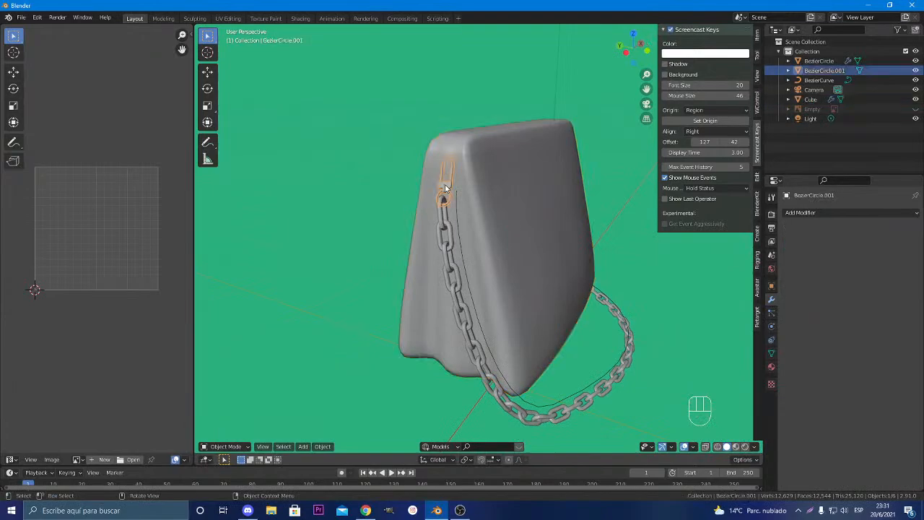
pyautogui.scroll(4, 467, 208)
pyautogui.moveTo(415, 197); pyautogui.dragTo(419, 200, button='middle')
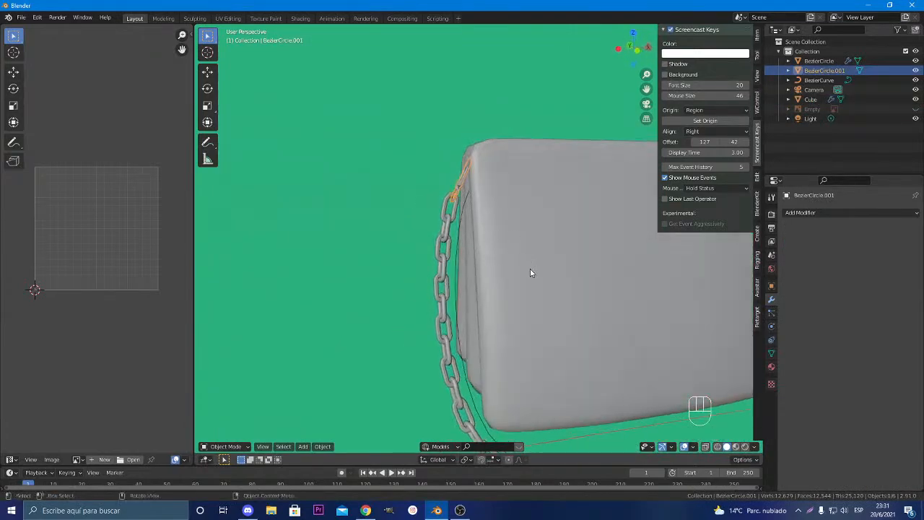
pyautogui.press('r')
pyautogui.press('y')
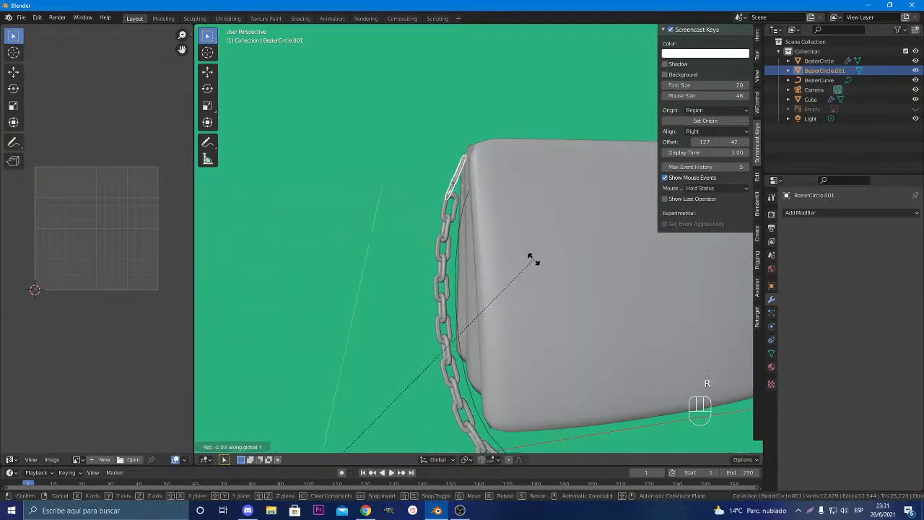
pyautogui.click(536, 261)
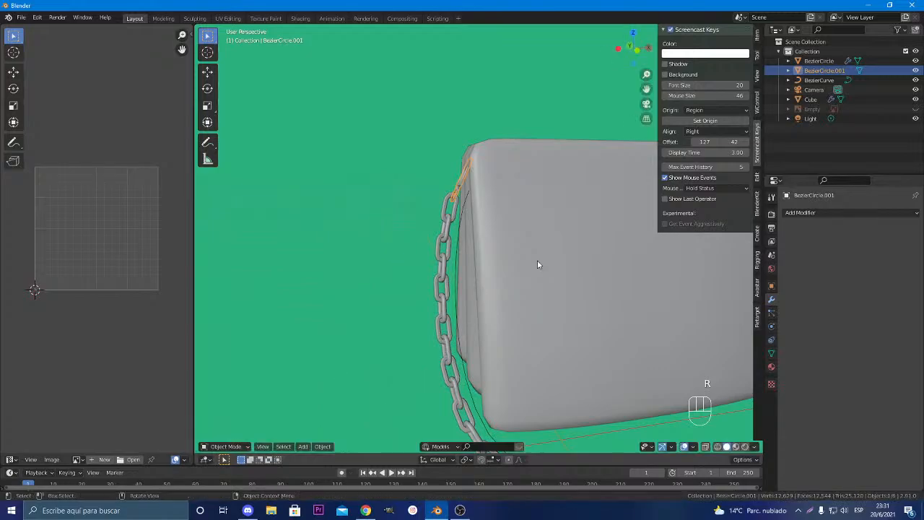
# Set the clasp's origin to its geometry and rotate the clasp slightly about the Y axis to follow the chain's angle
pyautogui.rightClick(459, 181)
pyautogui.moveTo(472, 180)
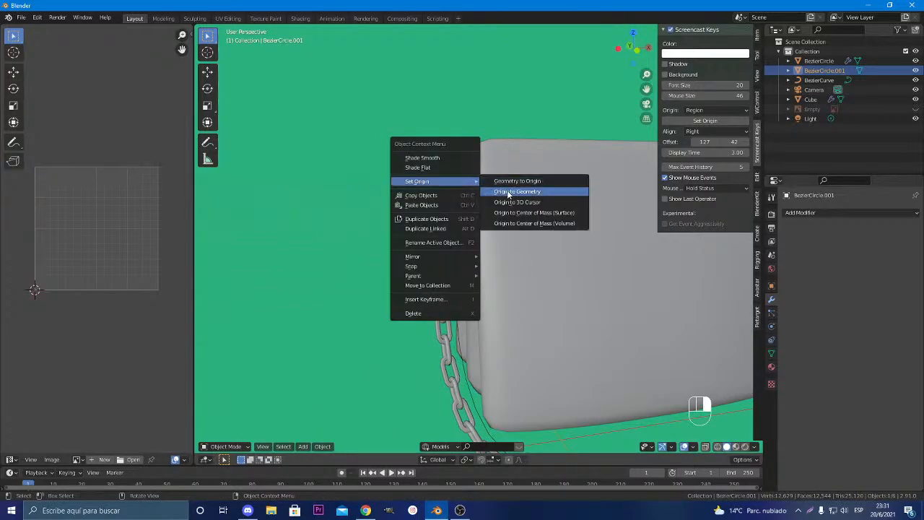
pyautogui.click(510, 192)
pyautogui.press('r')
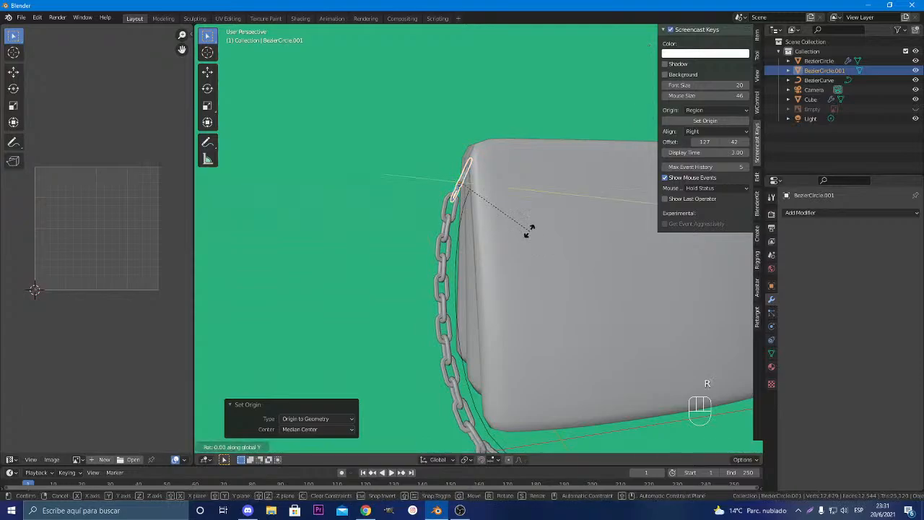
pyautogui.click(543, 230)
pyautogui.press('h')
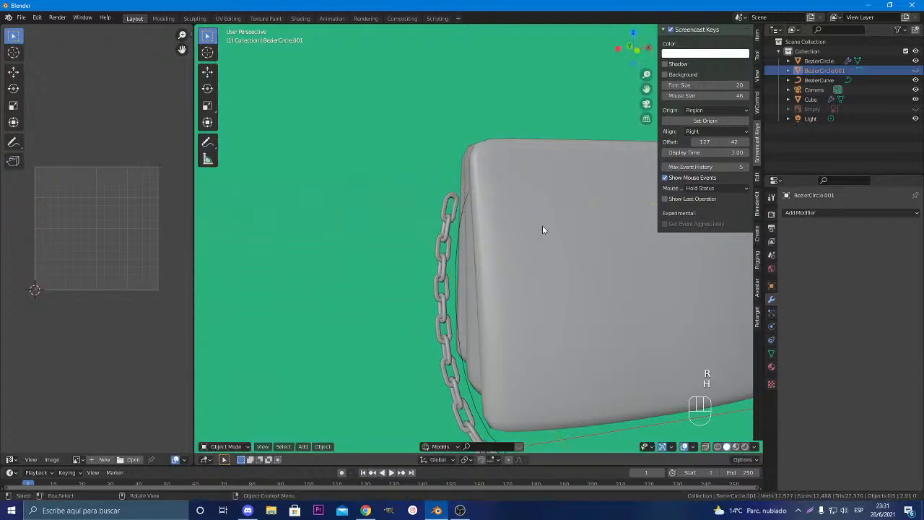
pyautogui.hotkey('ctrl', 'z')
# Move the clasp about -0.019 m along the X axis so its ring passes through the chain's end link
pyautogui.press('g')
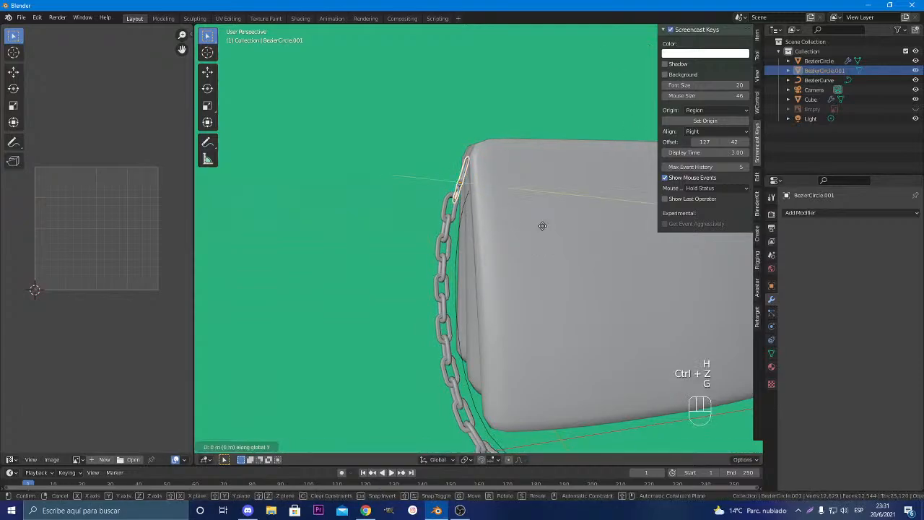
pyautogui.press('x')
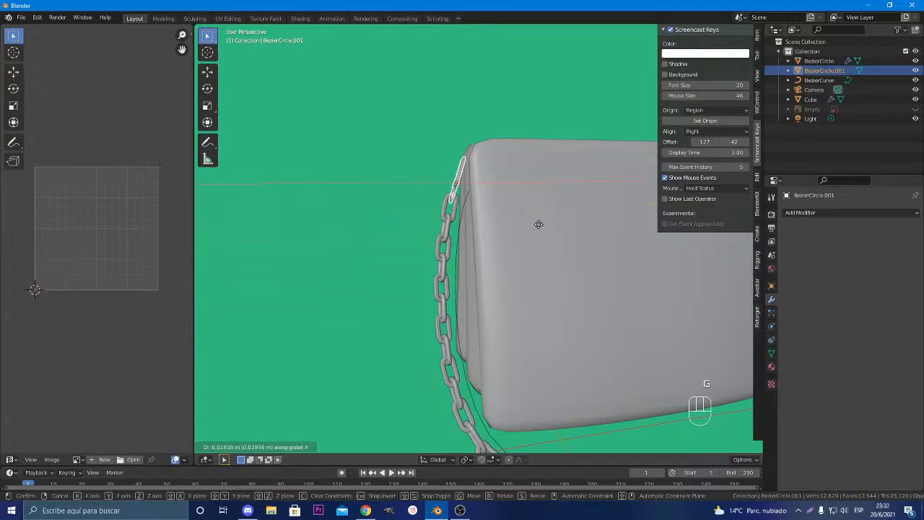
pyautogui.click(539, 224)
pyautogui.moveTo(538, 224); pyautogui.dragTo(391, 270, button='middle')
pyautogui.scroll(5, 385, 186)
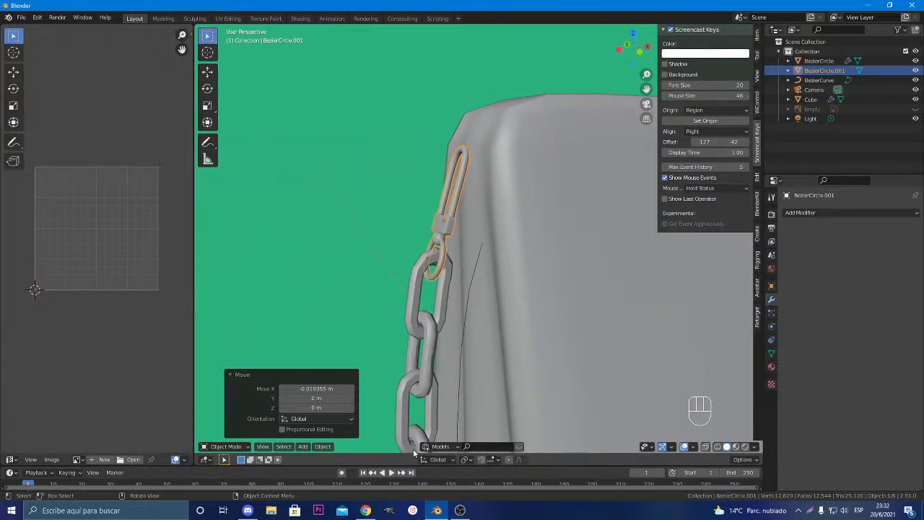
pyautogui.scroll(-1, 481, 313)
pyautogui.scroll(-2, 480, 315)
pyautogui.moveTo(406, 318); pyautogui.dragTo(349, 257, button='middle')
pyautogui.scroll(-3, 485, 295)
pyautogui.scroll(2, 349, 257)
# Start saving the handbag scene as a new Blender file
pyautogui.click(21, 18)
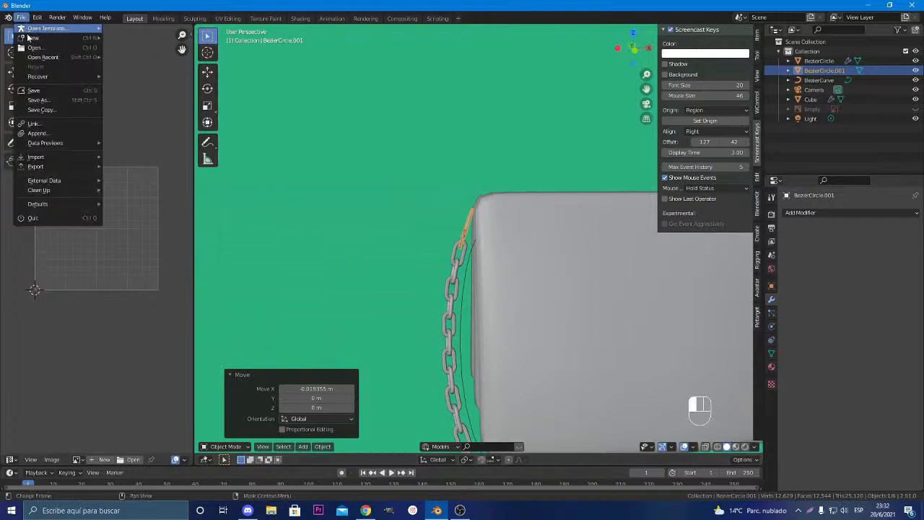
pyautogui.click(58, 99)
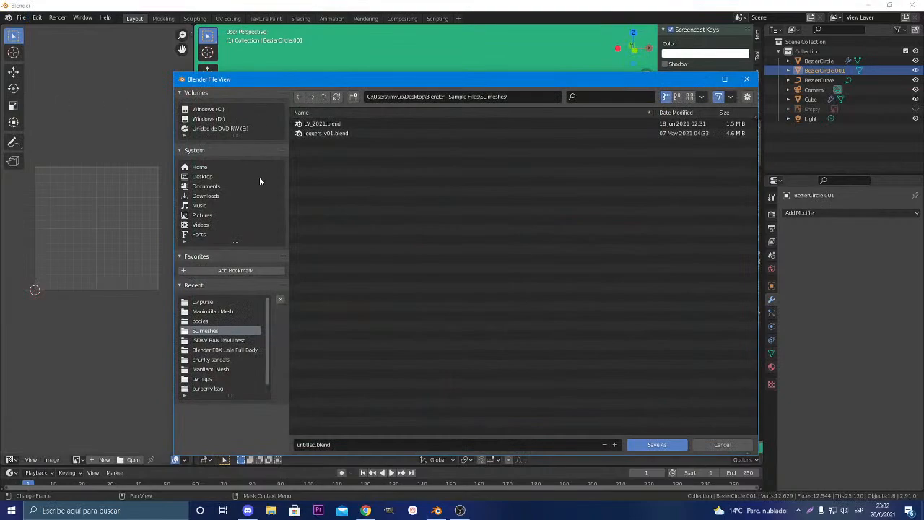
# Browse to the Lv purse folder inside the Manimilan Mesh folder as the save location
pyautogui.click(213, 311)
pyautogui.click(330, 132)
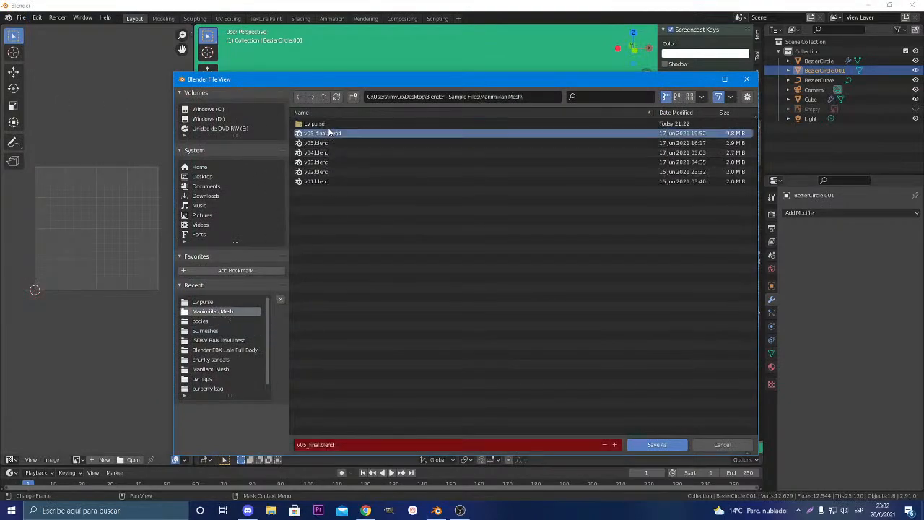
pyautogui.doubleClick(327, 125)
# Name the file v01.blend and save it in the Lv purse folder
pyautogui.click(444, 444)
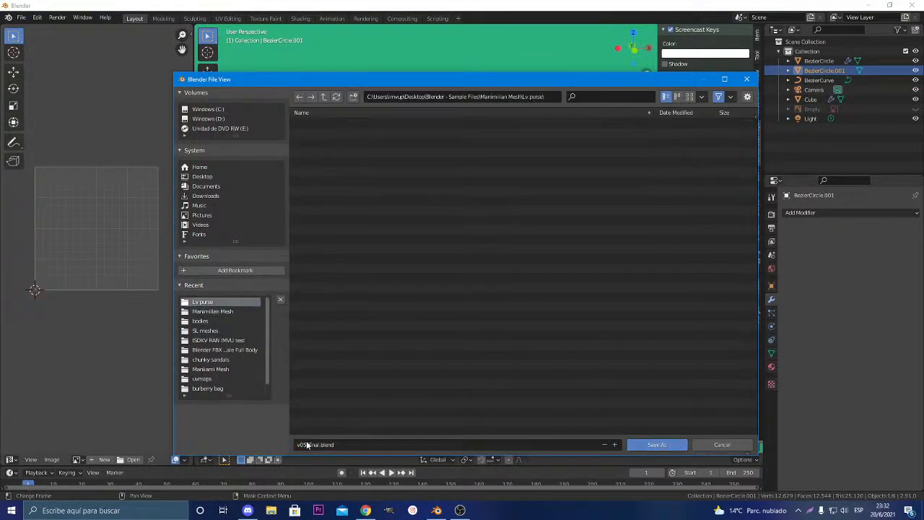
pyautogui.click(318, 445)
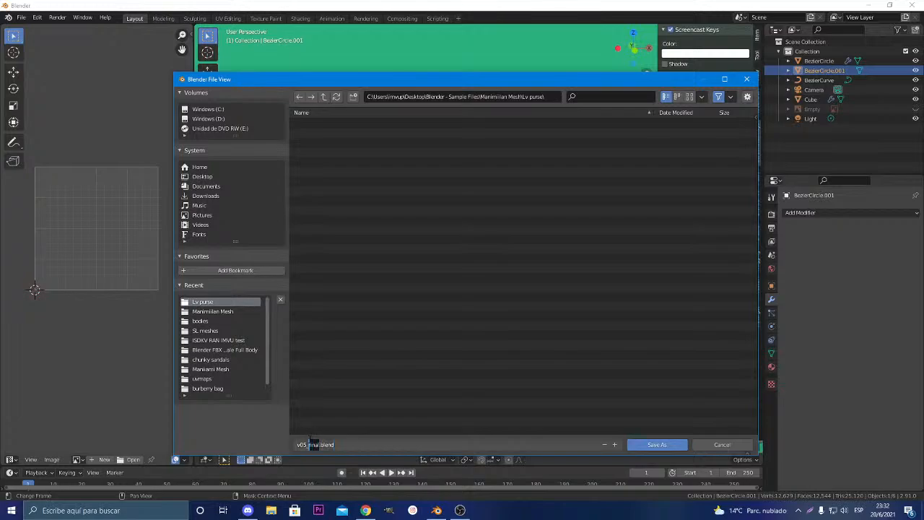
pyautogui.press('BackSpace')
pyautogui.press('BackSpace')
pyautogui.press('Return')
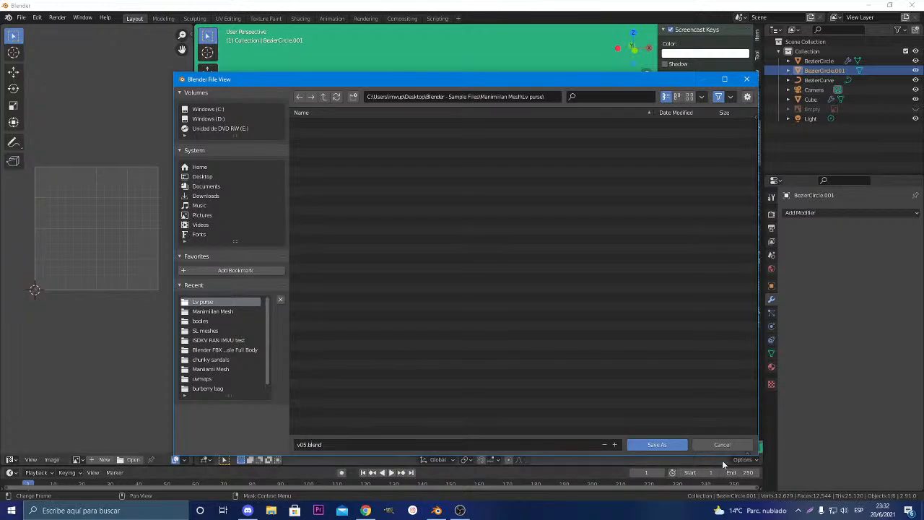
pyautogui.click(308, 444)
pyautogui.click(306, 444)
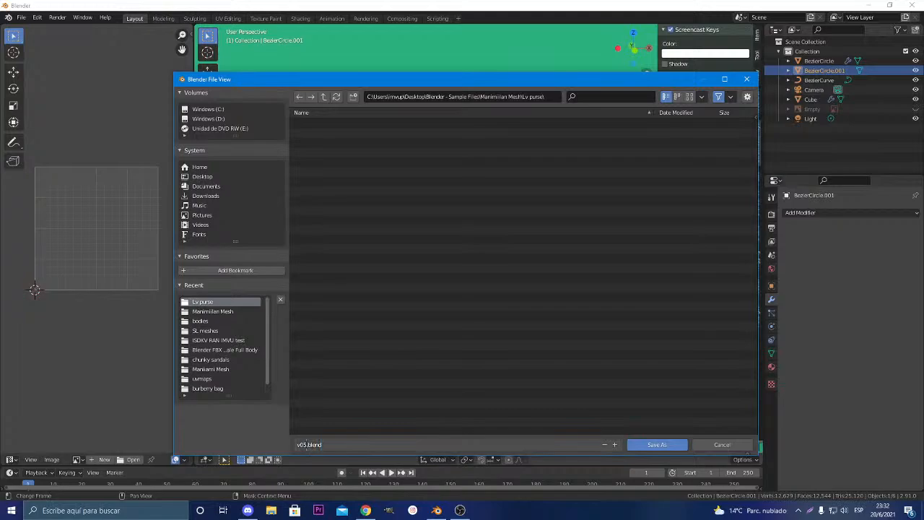
pyautogui.press('BackSpace')
pyautogui.write('1')
pyautogui.press('Return')
pyautogui.click(650, 445)
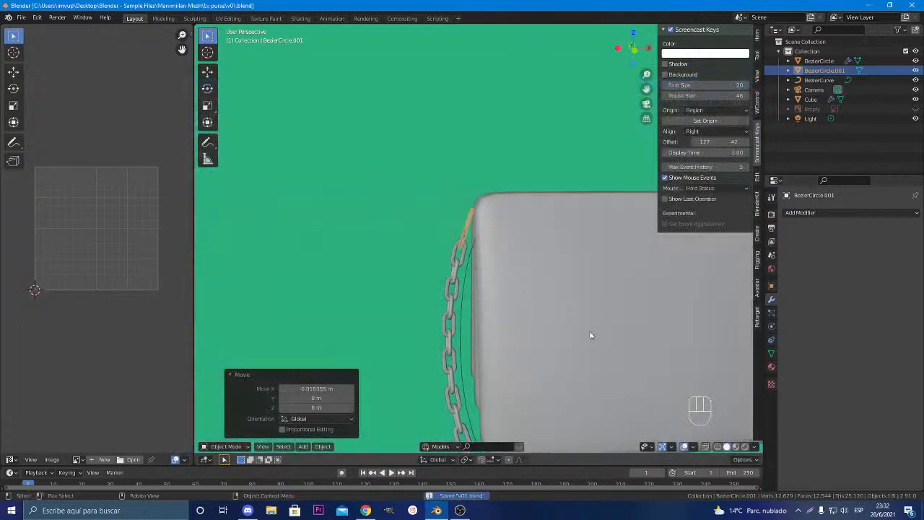
# Open the recent file Avatar 80 Female Full Body-v01.blend
pyautogui.scroll(2, 565, 306)
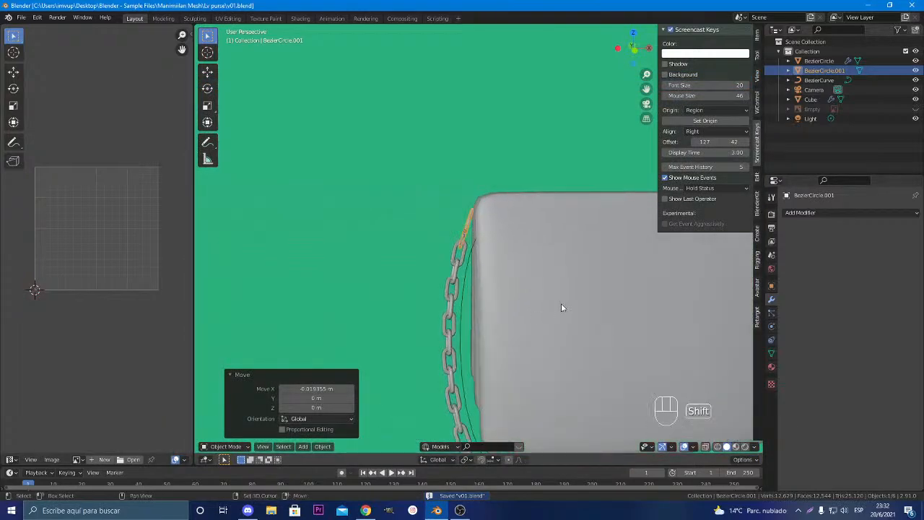
pyautogui.keyDown('shift'); pyautogui.moveTo(561, 304); pyautogui.dragTo(452, 311, button='middle'); pyautogui.keyUp('shift')
pyautogui.scroll(-2, 456, 311)
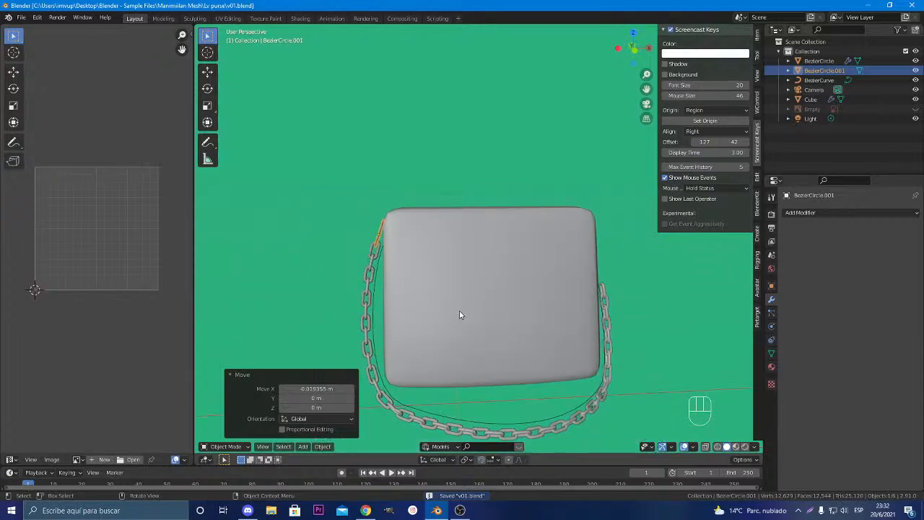
pyautogui.click(21, 17)
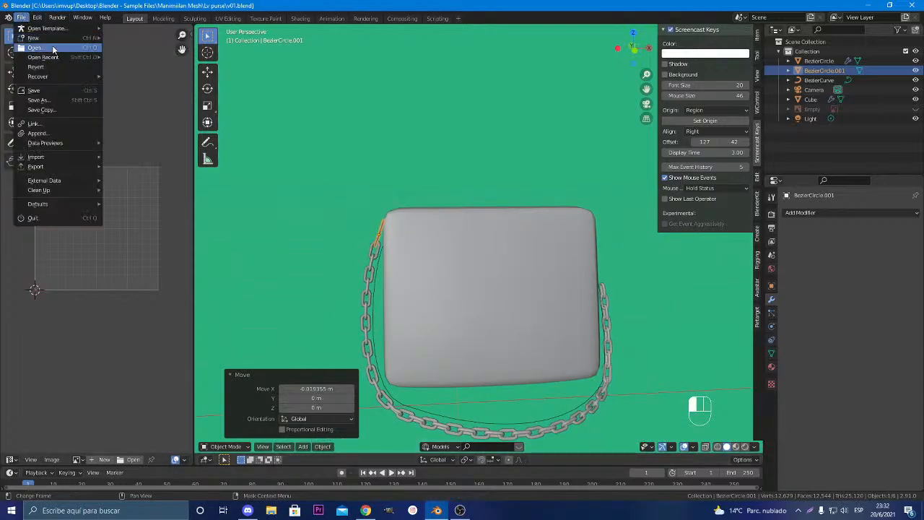
pyautogui.moveTo(54, 57)
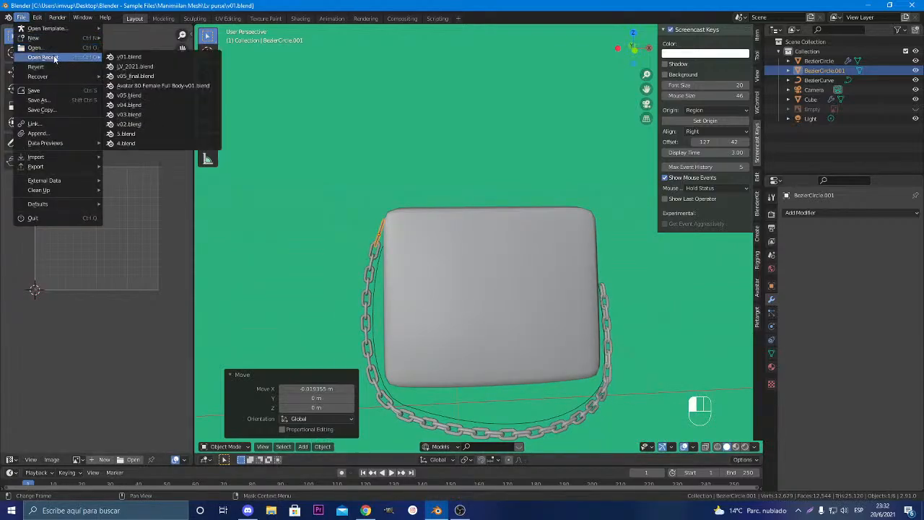
pyautogui.click(149, 90)
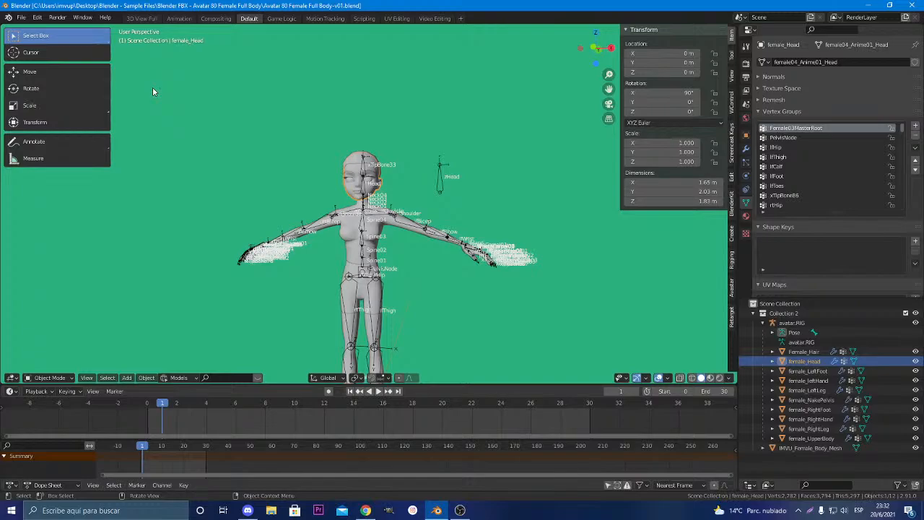
# Examine the avatar's face up close and display the material settings of the female_Head mesh
pyautogui.scroll(8, 269, 137)
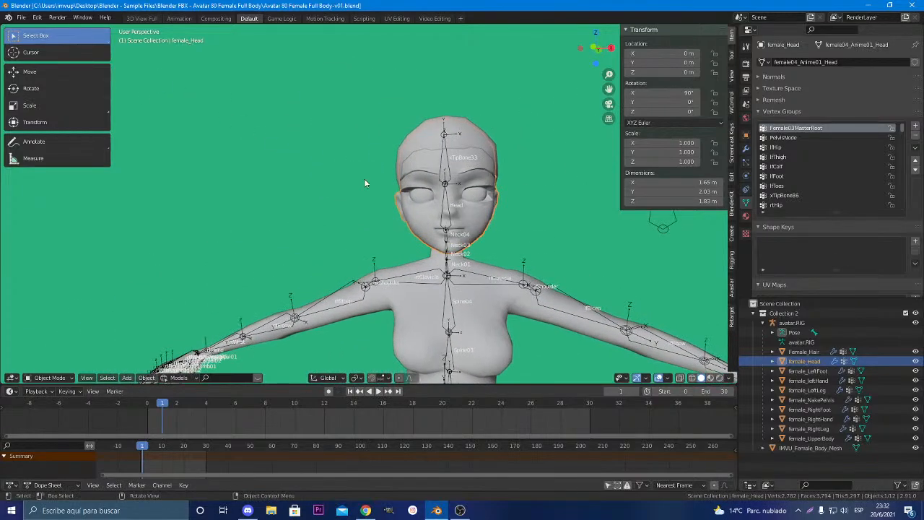
pyautogui.scroll(1, 390, 191)
pyautogui.moveTo(421, 200)
pyautogui.mouseDown(button='middle')
pyautogui.moveTo(490, 234)
pyautogui.moveTo(421, 210)
pyautogui.mouseUp(button='middle')
pyautogui.scroll(1, 403, 220)
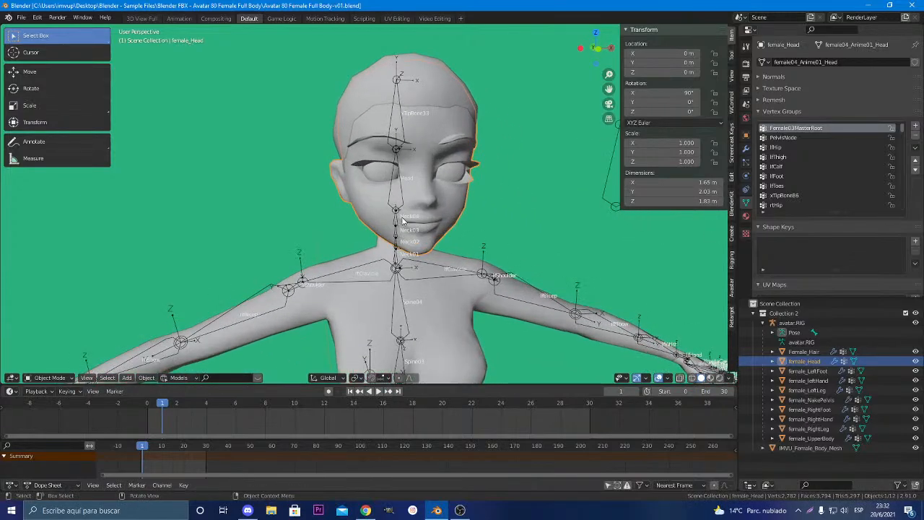
pyautogui.click(746, 216)
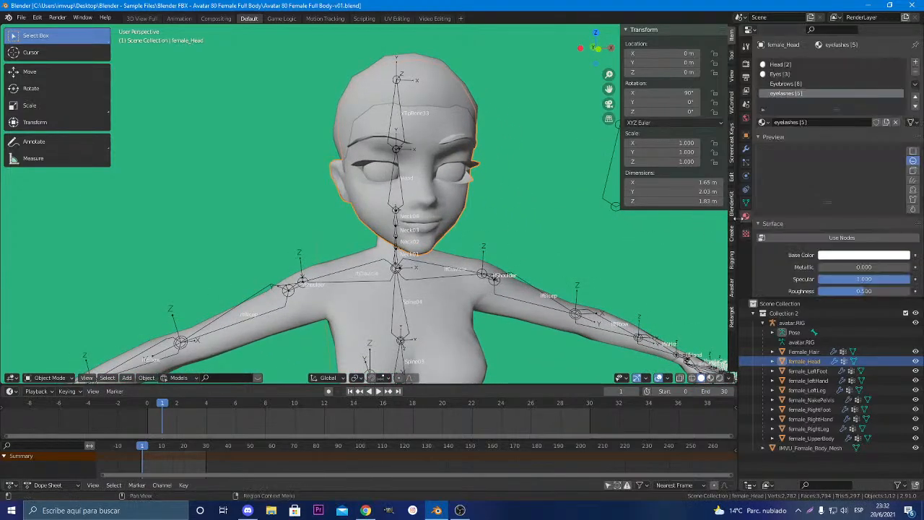
pyautogui.scroll(-5, 783, 68)
pyautogui.scroll(1, 782, 68)
pyautogui.scroll(4, 630, 239)
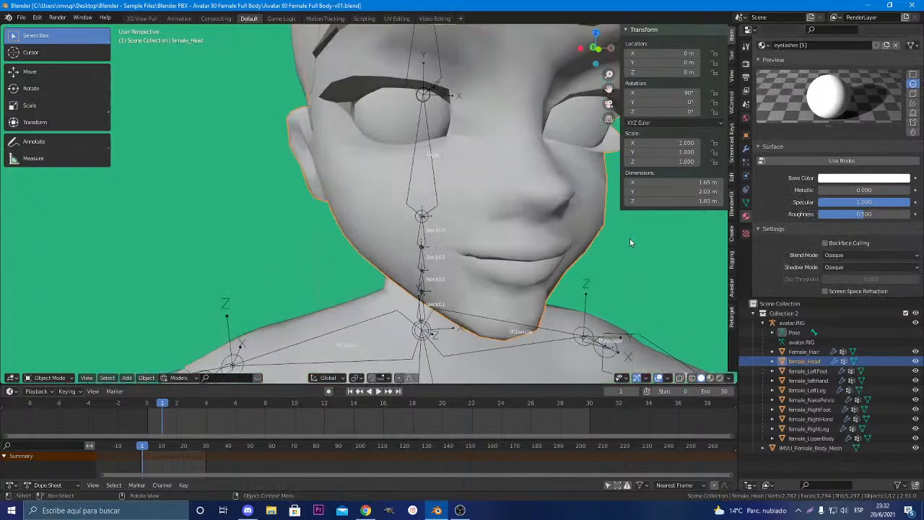
# Switch the viewport to Material Preview shading and view the head from the side
pyautogui.scroll(-4, 625, 238)
pyautogui.moveTo(614, 237)
pyautogui.mouseDown(button='middle')
pyautogui.moveTo(455, 238)
pyautogui.moveTo(477, 214)
pyautogui.mouseUp(button='middle')
pyautogui.click(712, 378)
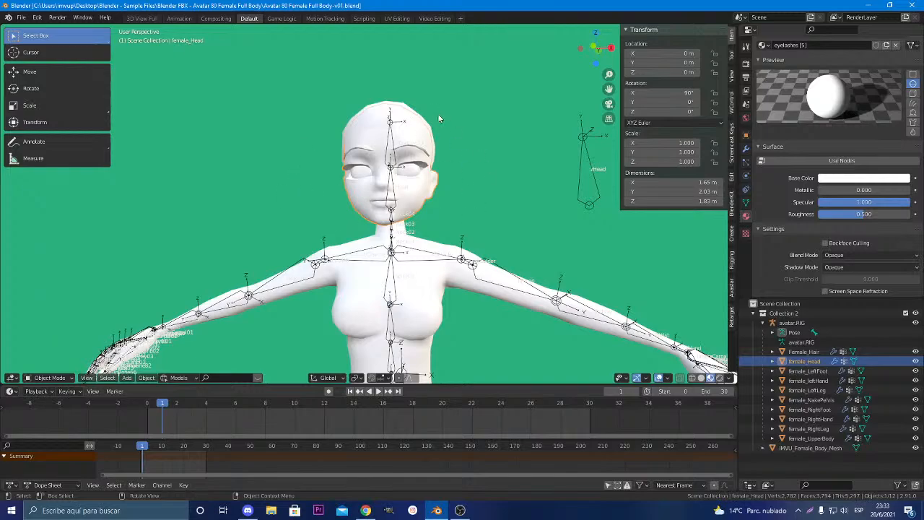
pyautogui.moveTo(403, 130); pyautogui.dragTo(471, 235, button='middle')
pyautogui.scroll(3, 471, 177)
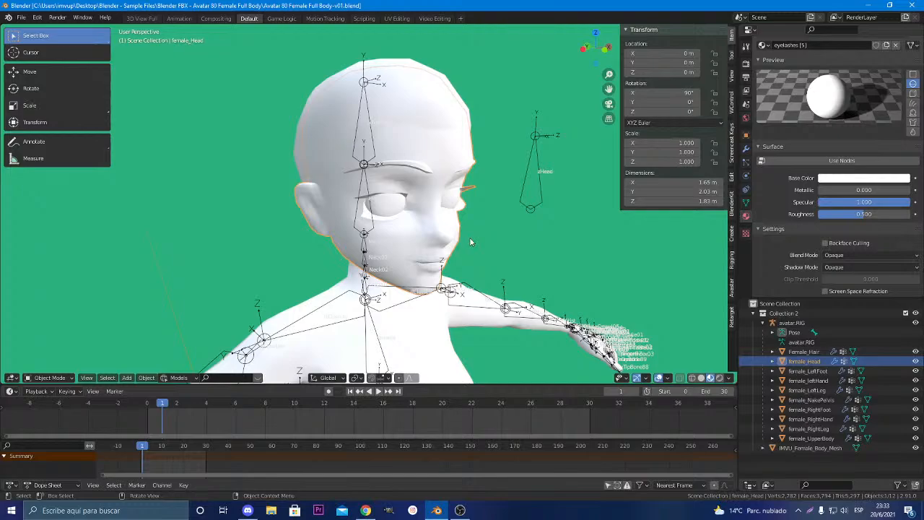
# Enter Edit Mode on the female_Head mesh and inspect its face topology
pyautogui.moveTo(470, 242); pyautogui.dragTo(339, 224, button='middle')
pyautogui.press('Tab')
pyautogui.scroll(3, 439, 239)
pyautogui.scroll(-3, 398, 224)
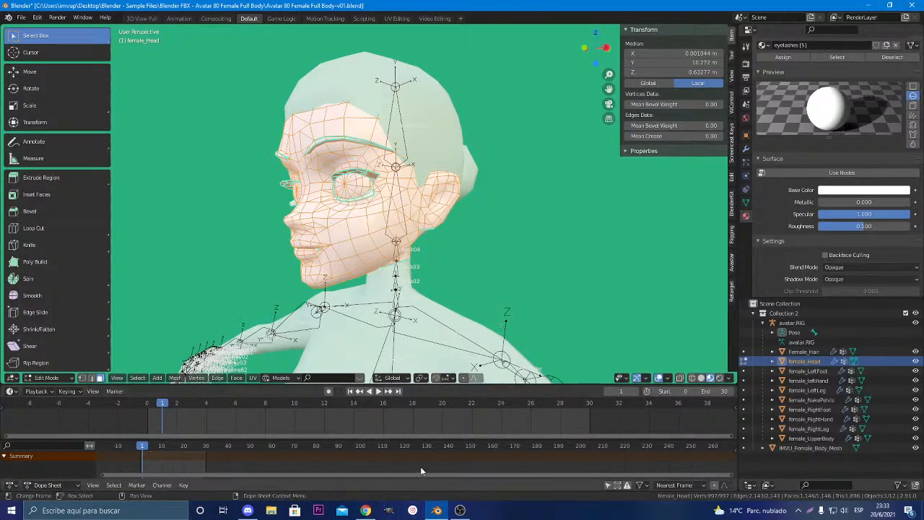
# Switch to the IMVU shop page in Chrome and open the Programa del Creator page from the community section
pyautogui.click(374, 511)
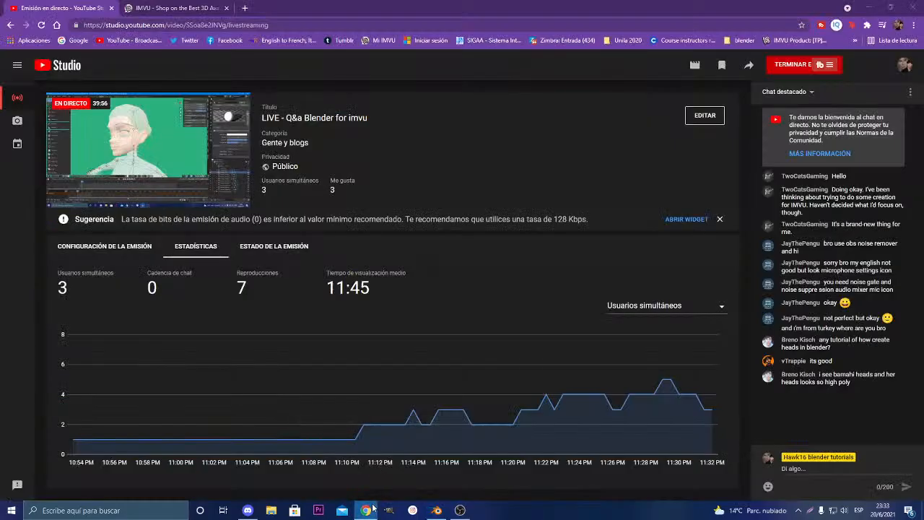
pyautogui.click(367, 511)
pyautogui.click(365, 511)
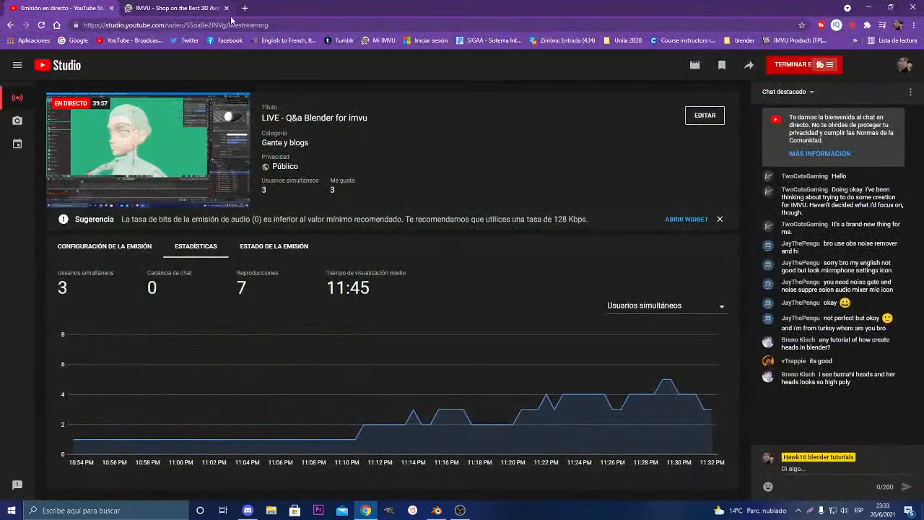
pyautogui.click(210, 10)
pyautogui.scroll(2, 434, 116)
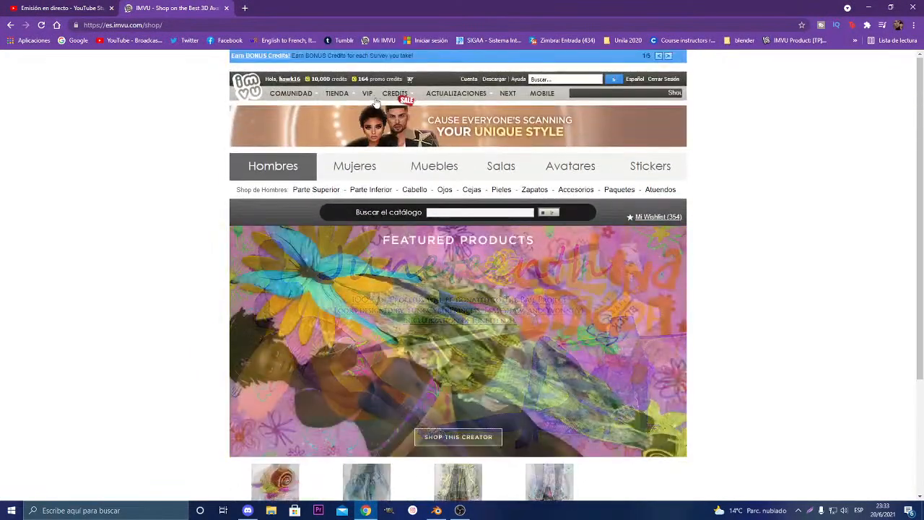
pyautogui.moveTo(401, 97)
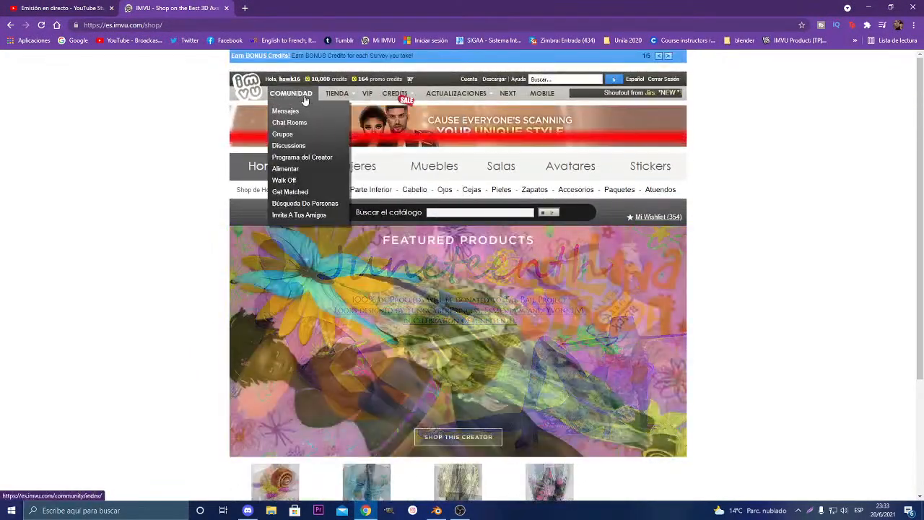
pyautogui.hotkey('ctrl', 'l')
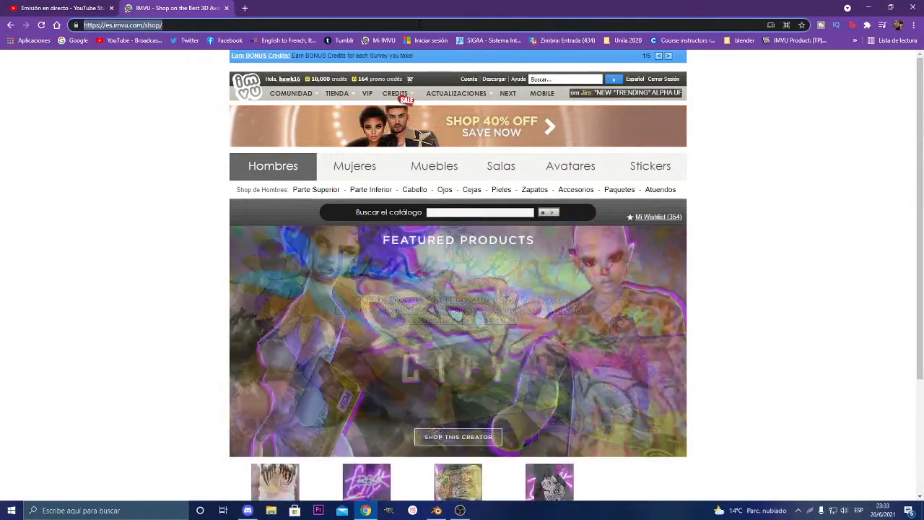
pyautogui.moveTo(291, 93)
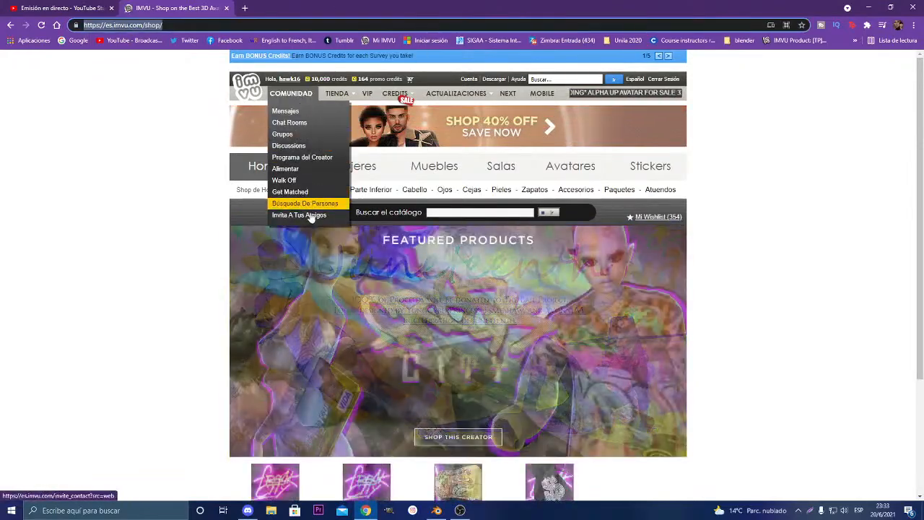
pyautogui.click(303, 163)
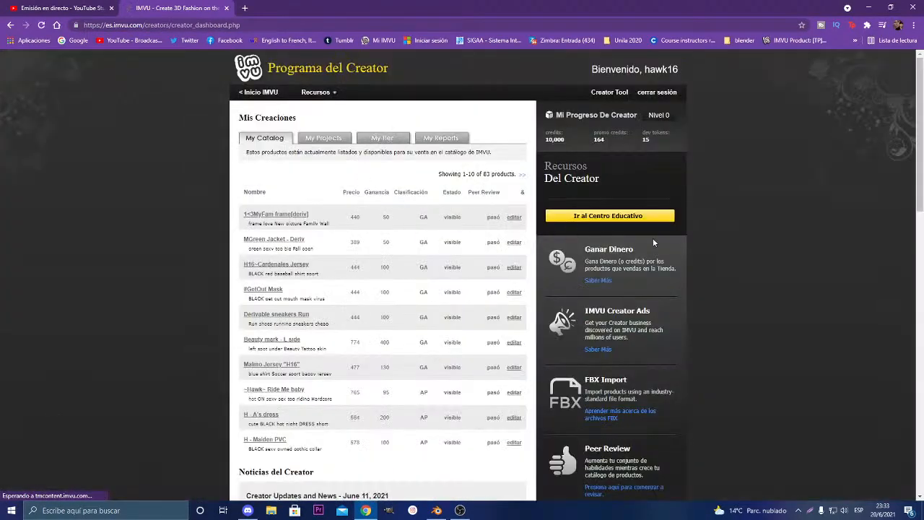
# Open the Desarrollando 3D forum from the creator dashboard and look through its discussions
pyautogui.scroll(-10, 664, 243)
pyautogui.scroll(-2, 574, 304)
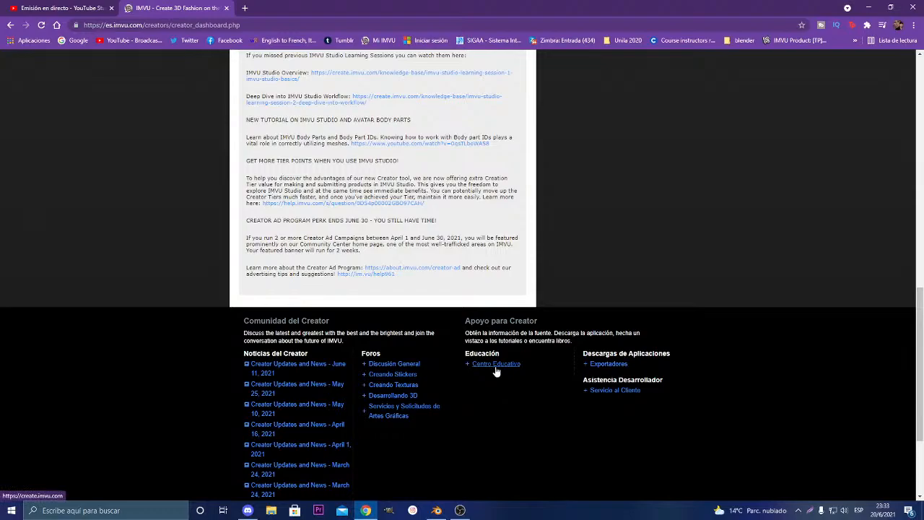
pyautogui.click(372, 398)
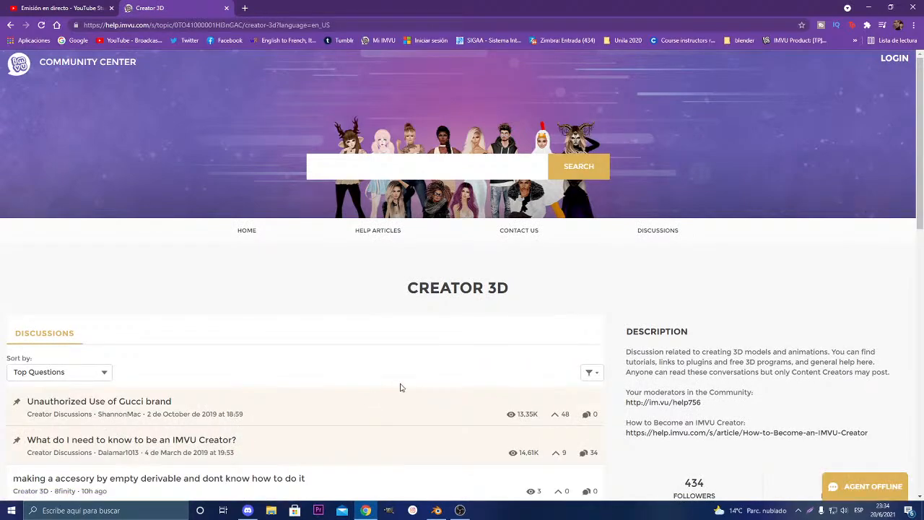
pyautogui.scroll(-4, 465, 361)
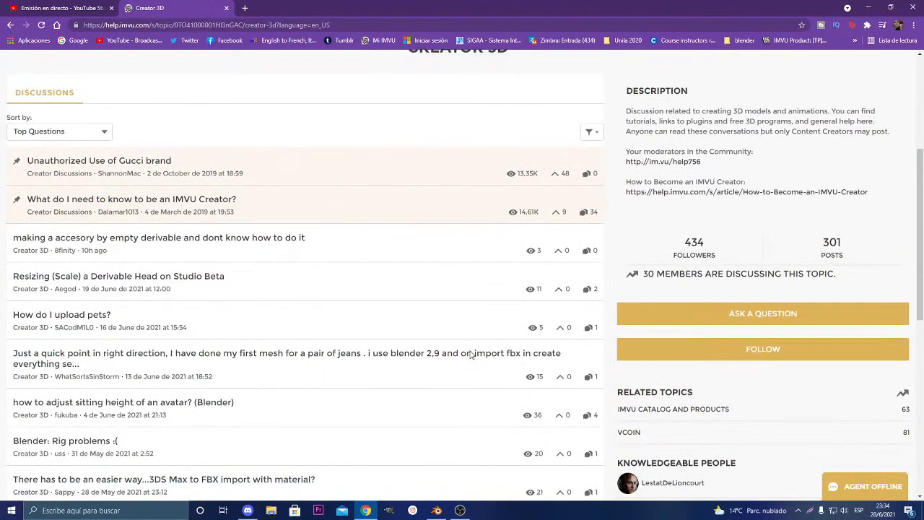
pyautogui.scroll(4, 70, 113)
# Return to the creator dashboard and open the Centro Educativo site
pyautogui.click(10, 25)
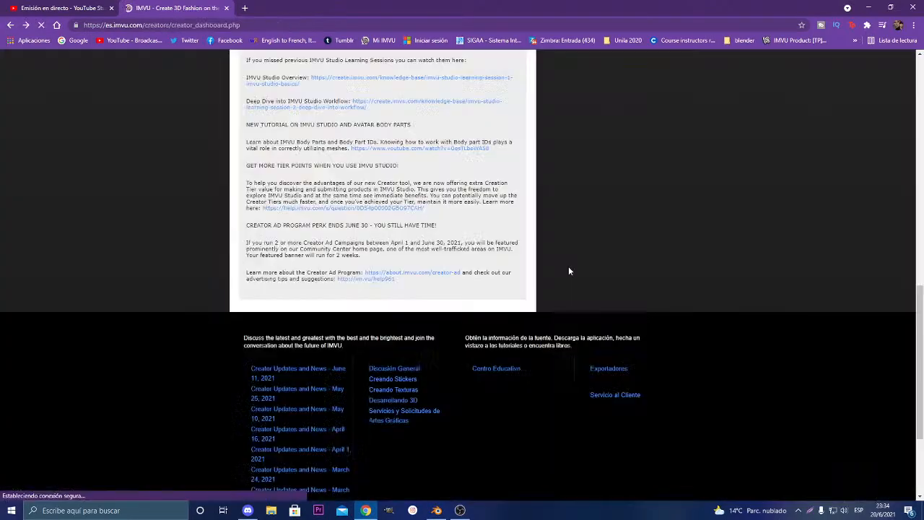
pyautogui.click(497, 369)
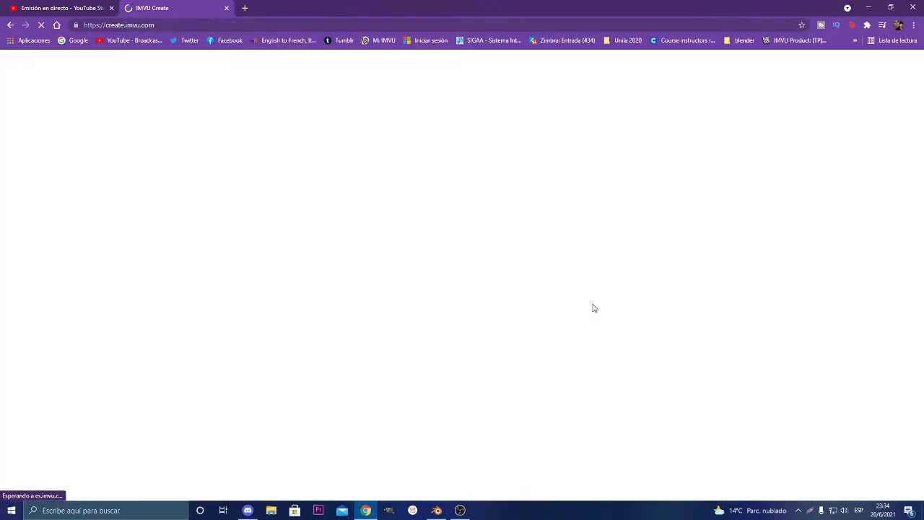
pyautogui.scroll(-1, 582, 293)
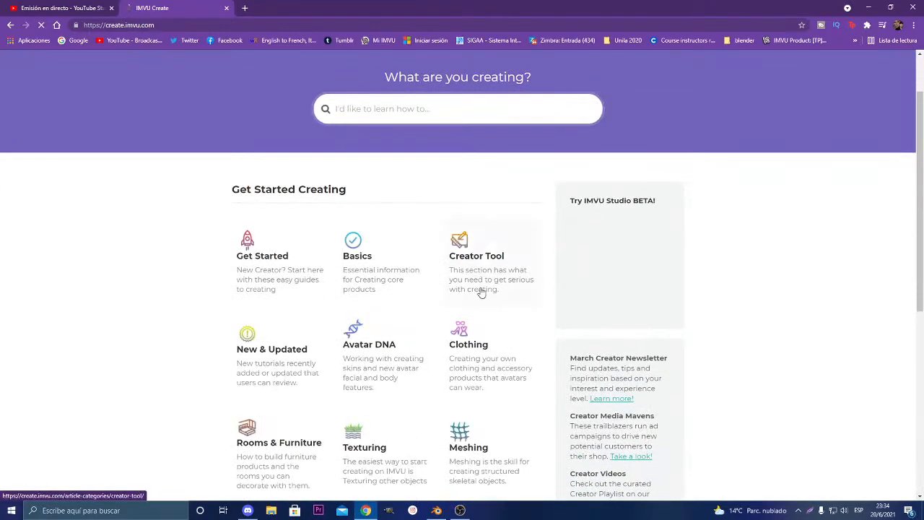
# Look through the education center's tutorial categories and open the Blender™ category
pyautogui.scroll(-3, 330, 327)
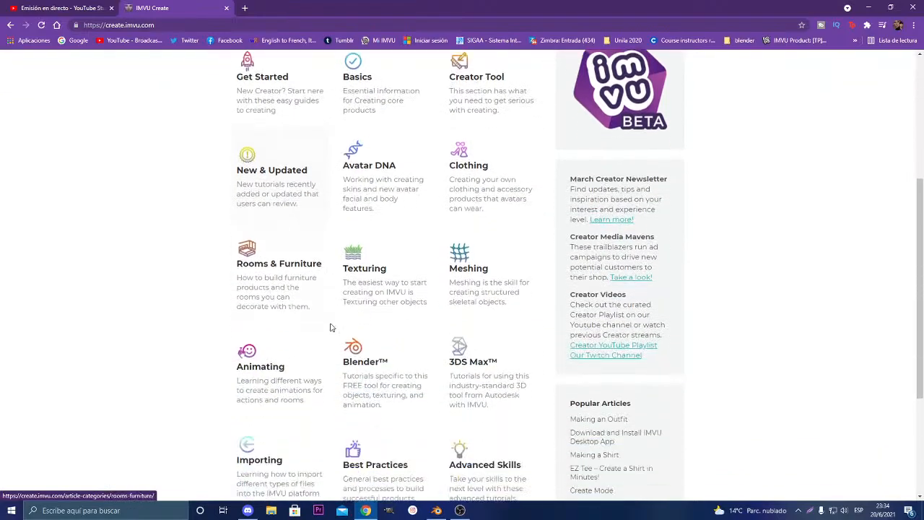
pyautogui.scroll(-2, 330, 327)
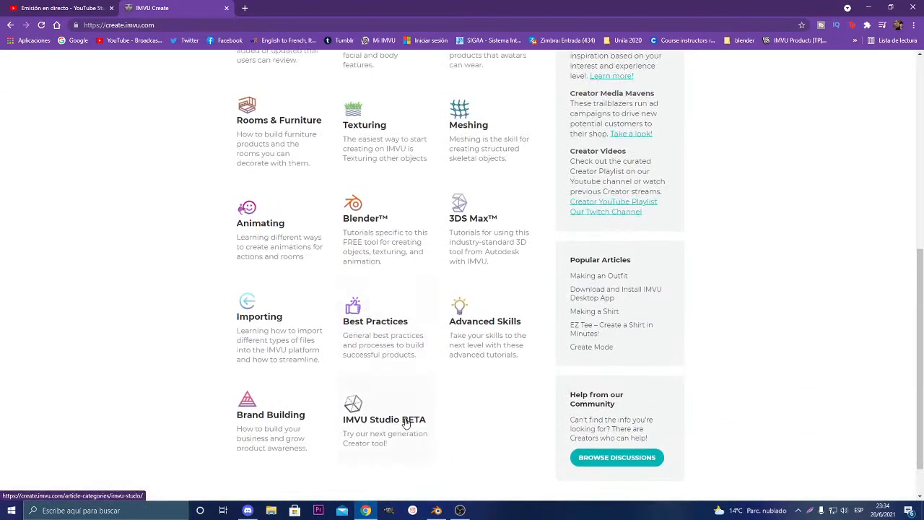
pyautogui.scroll(3, 405, 424)
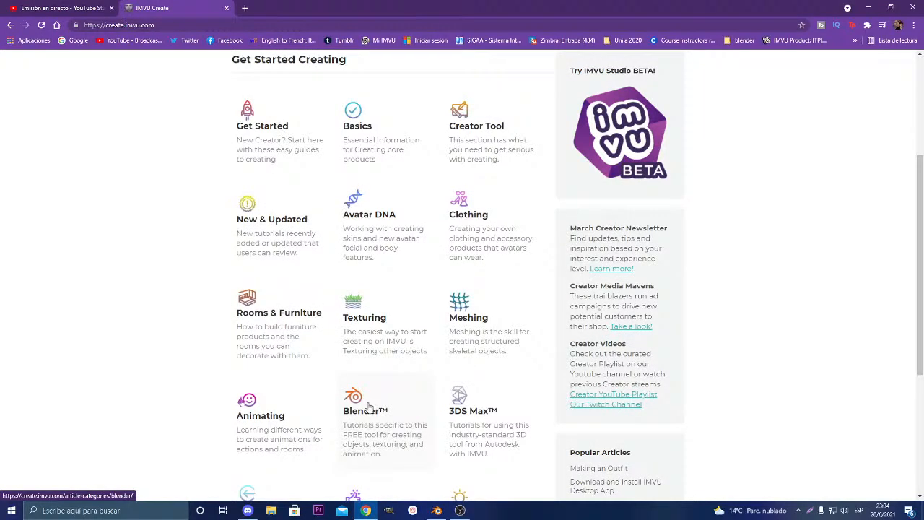
pyautogui.click(386, 408)
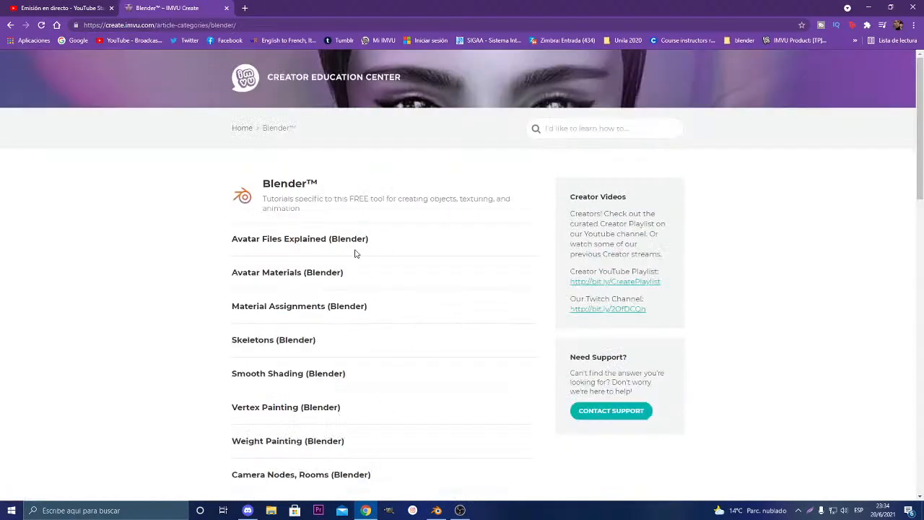
# Open the Avatar Materials (Blender) article and read through its material IDs, mesh names and additional avatar materials
pyautogui.scroll(-2, 355, 253)
pyautogui.click(270, 181)
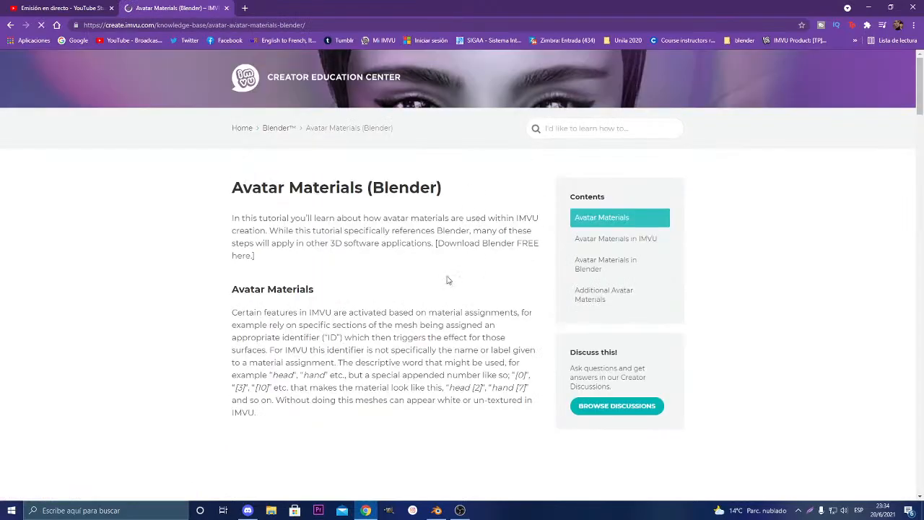
pyautogui.scroll(-6, 418, 275)
pyautogui.scroll(3, 418, 275)
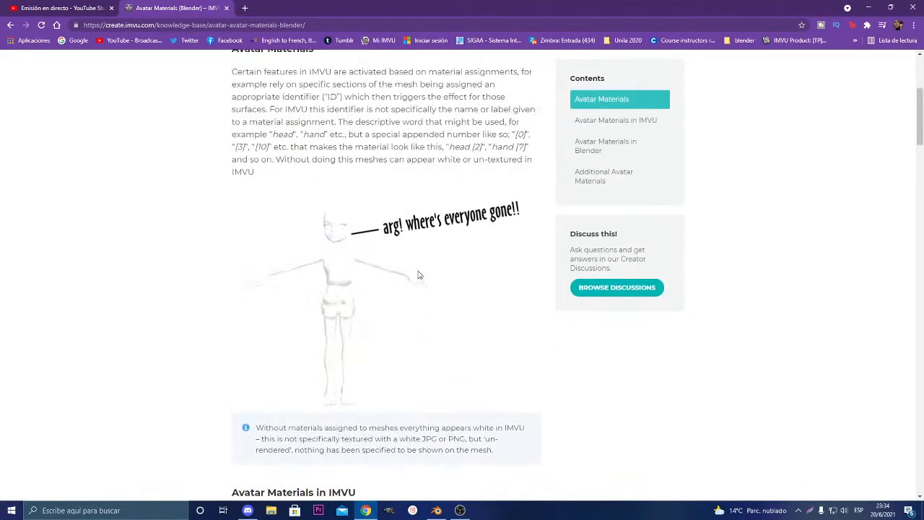
pyautogui.scroll(-15, 417, 275)
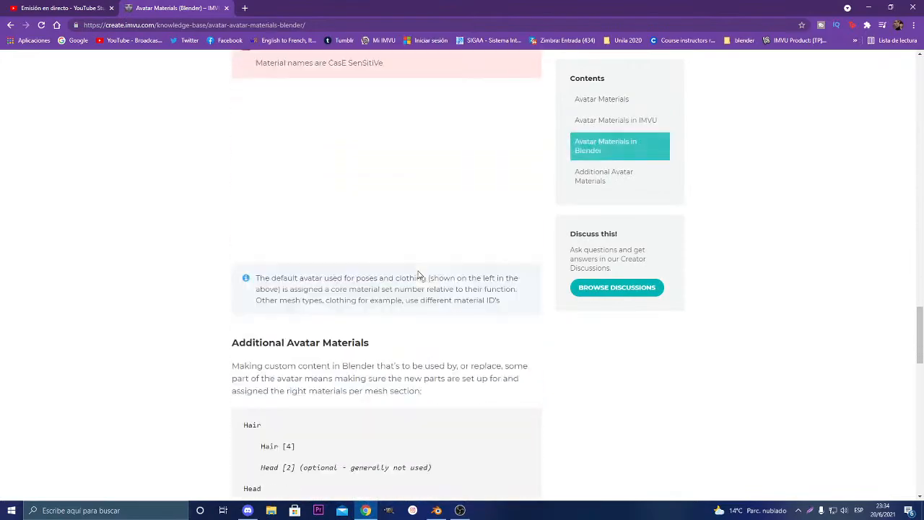
pyautogui.scroll(-12, 418, 276)
pyautogui.scroll(2, 383, 272)
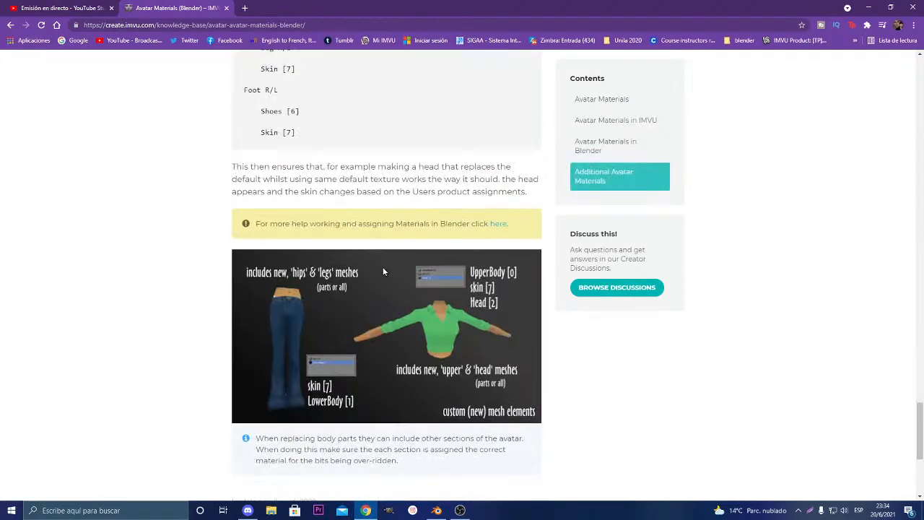
pyautogui.scroll(12, 383, 272)
pyautogui.scroll(-1, 382, 271)
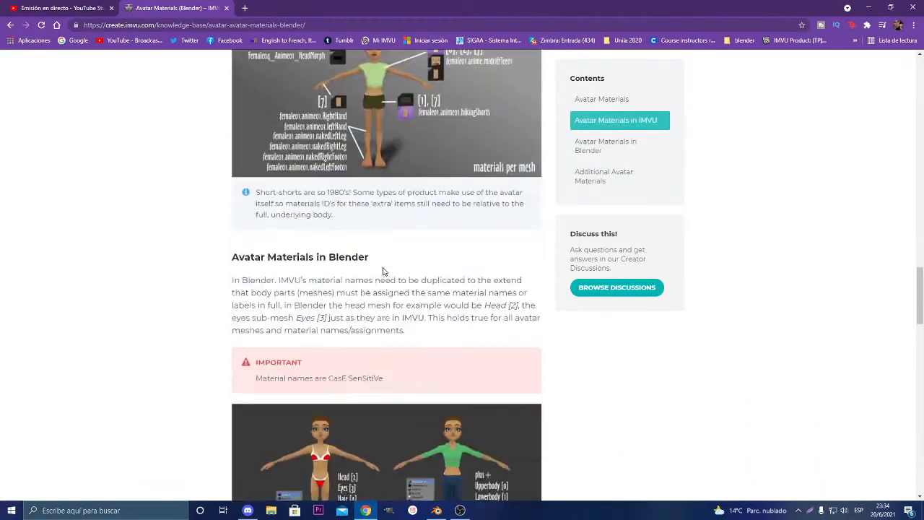
pyautogui.scroll(-3, 384, 271)
pyautogui.scroll(10, 398, 278)
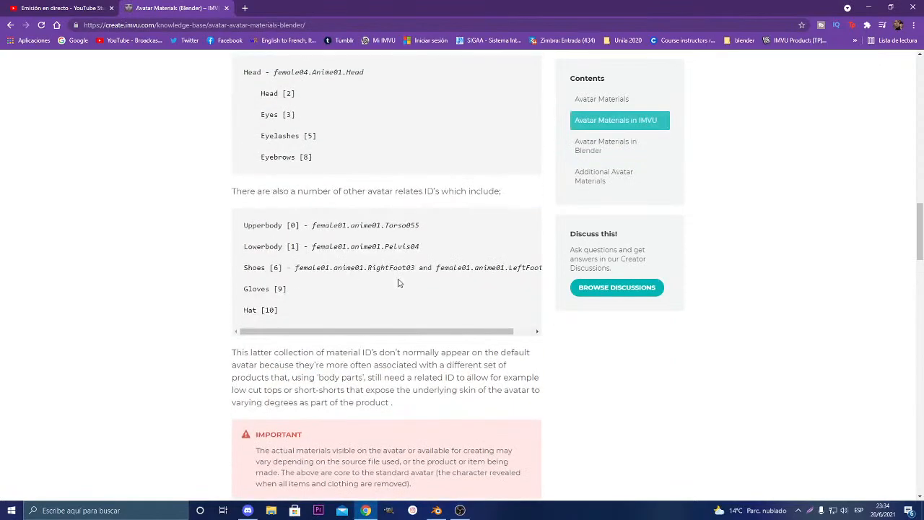
pyautogui.scroll(-5, 398, 283)
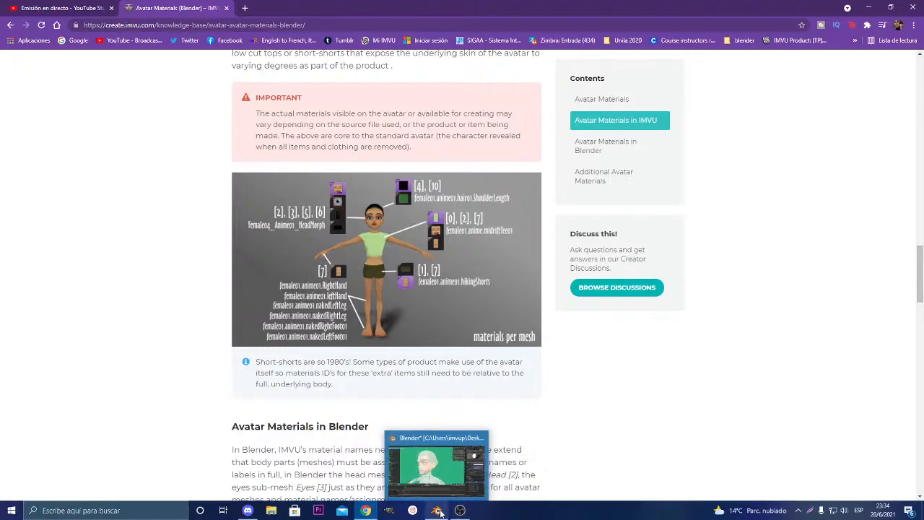
# Switch to Blender and examine the avatar head mesh from the front, around the eye, and in profile
pyautogui.click(439, 510)
pyautogui.moveTo(302, 189); pyautogui.dragTo(370, 190, button='middle')
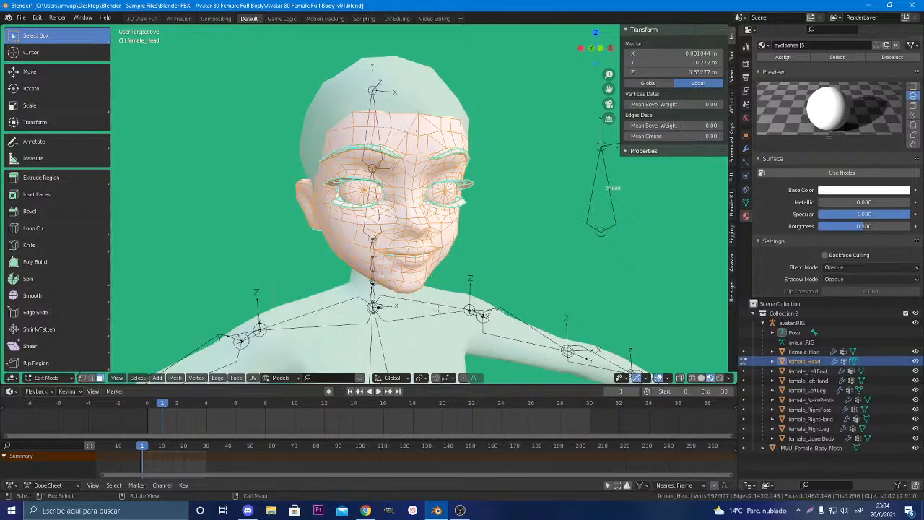
pyautogui.moveTo(437, 309); pyautogui.dragTo(288, 279, button='middle')
pyautogui.moveTo(289, 235); pyautogui.dragTo(417, 228, button='middle')
pyautogui.scroll(5, 368, 228)
pyautogui.moveTo(351, 185); pyautogui.dragTo(420, 193, button='middle')
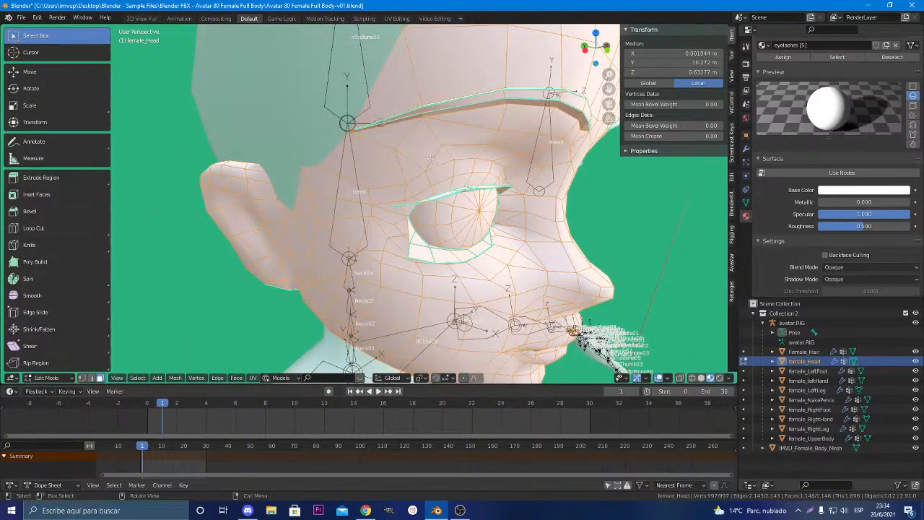
pyautogui.moveTo(435, 155); pyautogui.dragTo(481, 134, button='middle')
pyautogui.scroll(-3, 482, 134)
pyautogui.moveTo(417, 155); pyautogui.dragTo(367, 144, button='middle')
# Leave Edit Mode, select the avatar's hair mesh, and hide it in Object Mode
pyautogui.press('Tab')
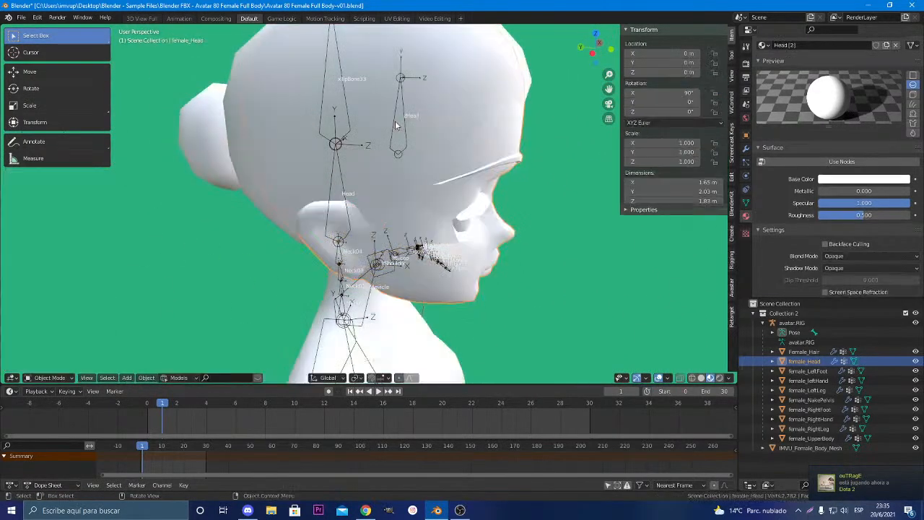
pyautogui.click(398, 125)
pyautogui.click(211, 140)
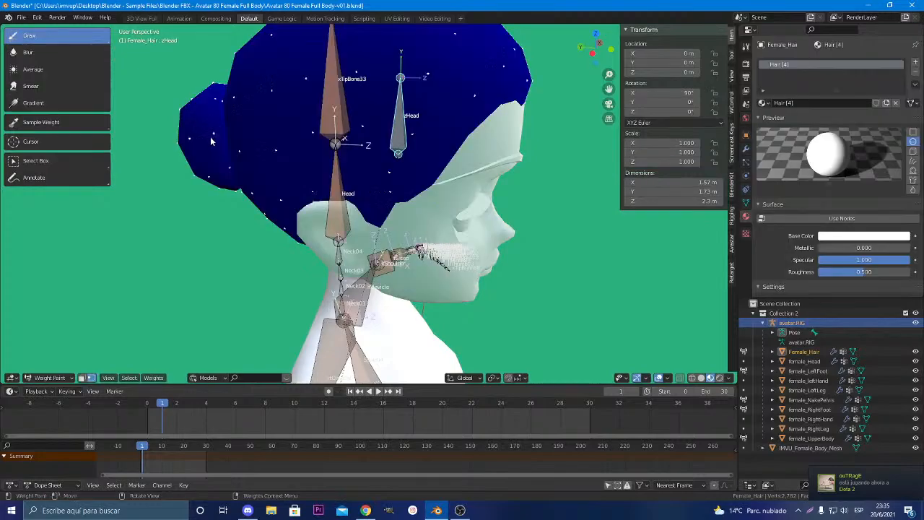
pyautogui.scroll(-4, 253, 137)
pyautogui.moveTo(311, 238); pyautogui.dragTo(293, 226, button='middle')
pyautogui.click(71, 377)
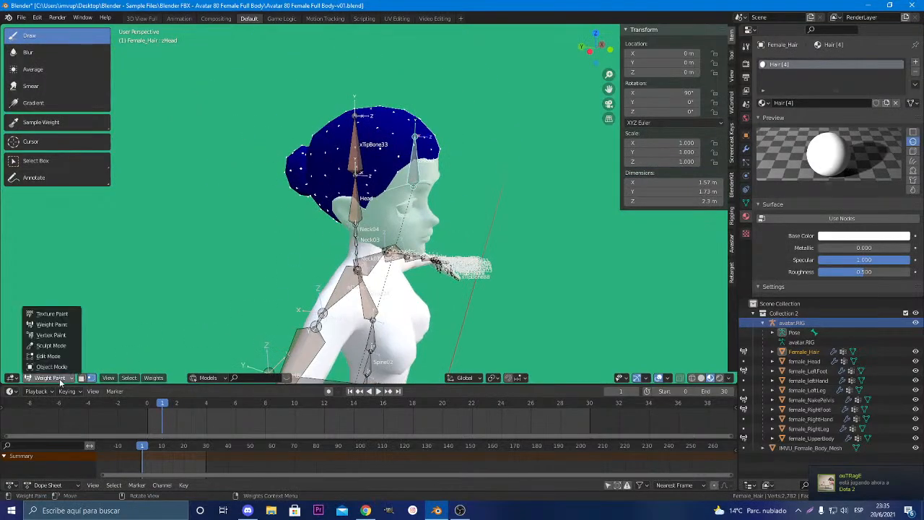
pyautogui.click(52, 370)
pyautogui.press('h')
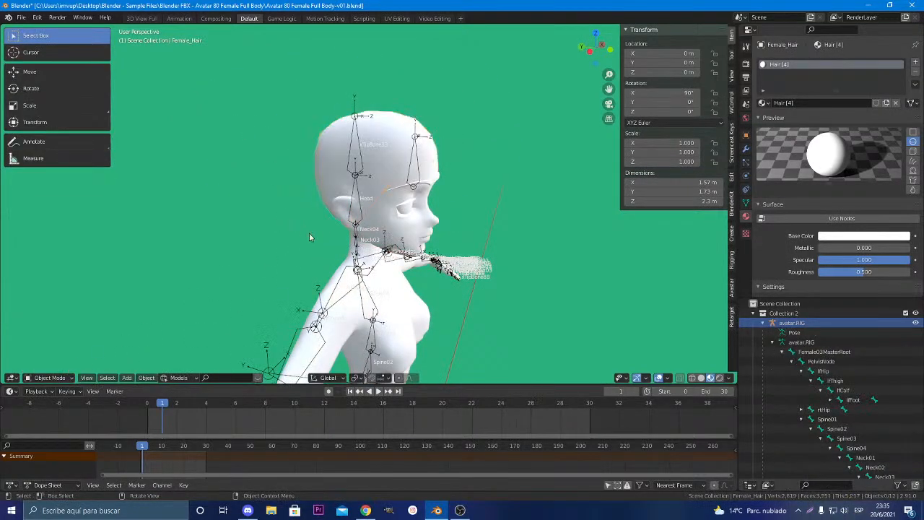
# Select the female head mesh, enter Edit Mode, and view the head in profile
pyautogui.press('KP_1')
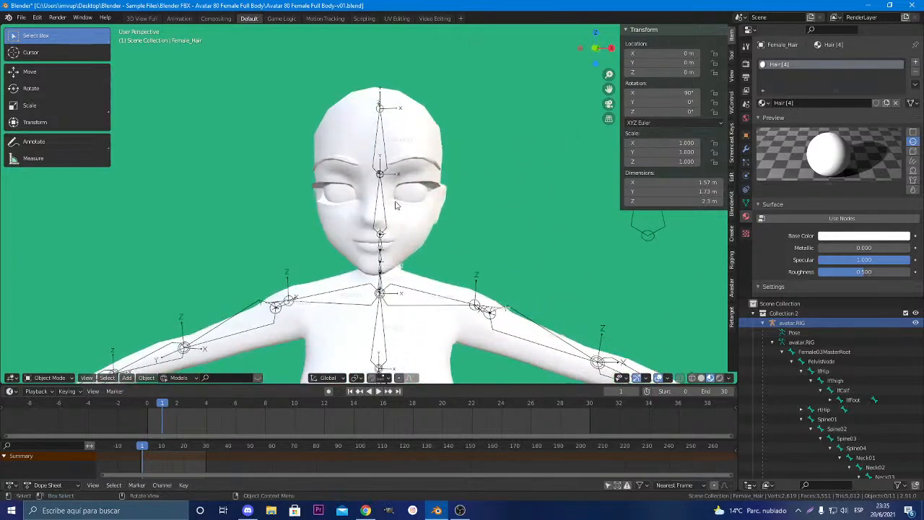
pyautogui.moveTo(411, 177); pyautogui.dragTo(471, 180, button='middle')
pyautogui.click(468, 180)
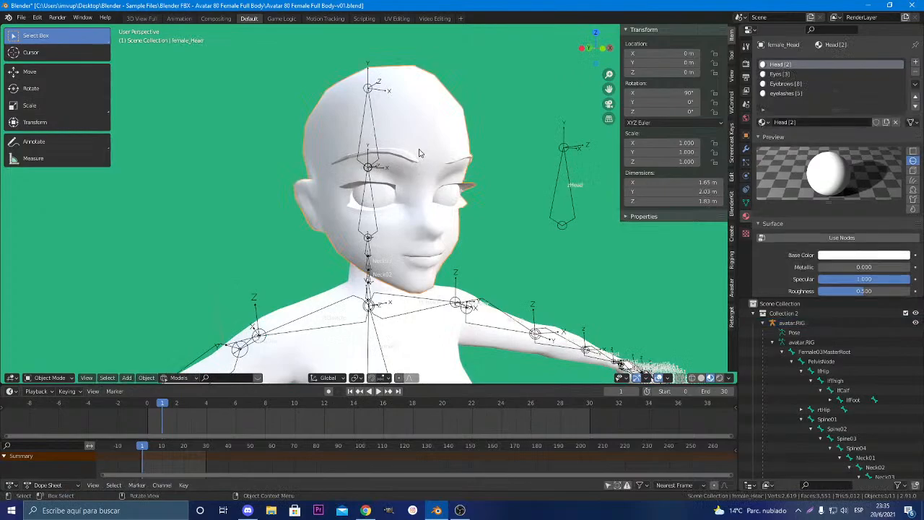
pyautogui.press('Tab')
pyautogui.moveTo(262, 166); pyautogui.dragTo(496, 282, button='middle')
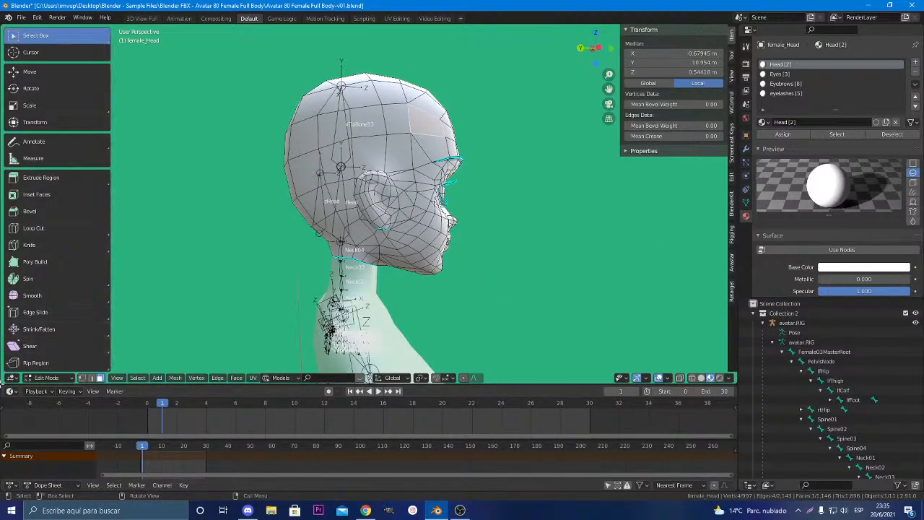
# Split the 3D viewport vertically and turn the new area into a UV Editor
pyautogui.moveTo(3, 380); pyautogui.dragTo(244, 379)
pyautogui.click(10, 378)
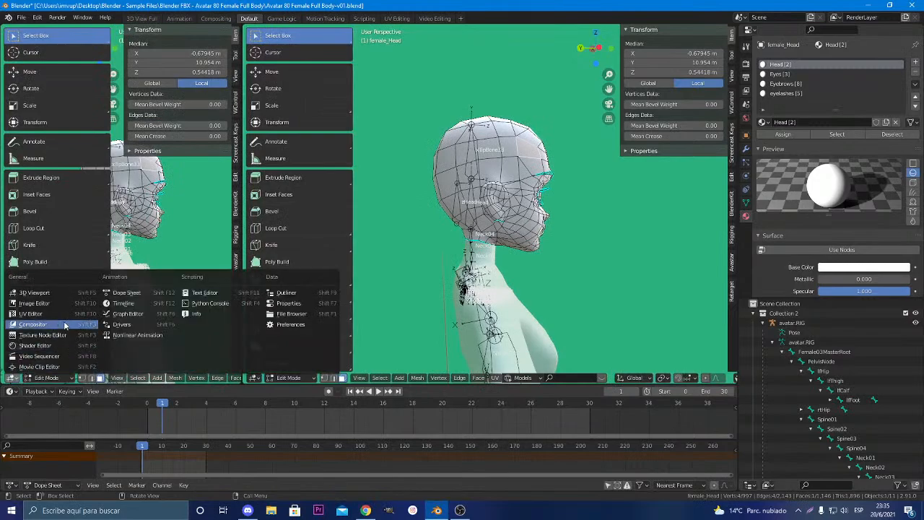
pyautogui.click(56, 313)
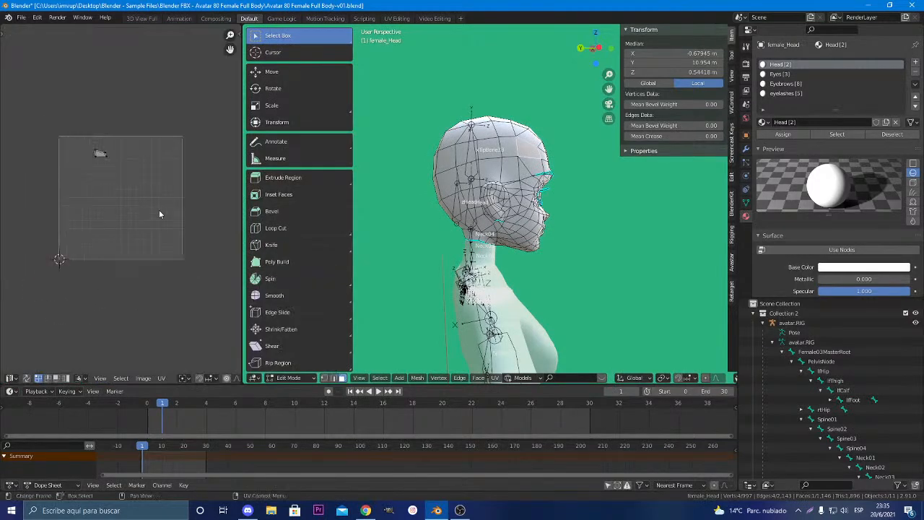
# Select all of the head mesh's geometry and examine its full UV layout
pyautogui.press('a')
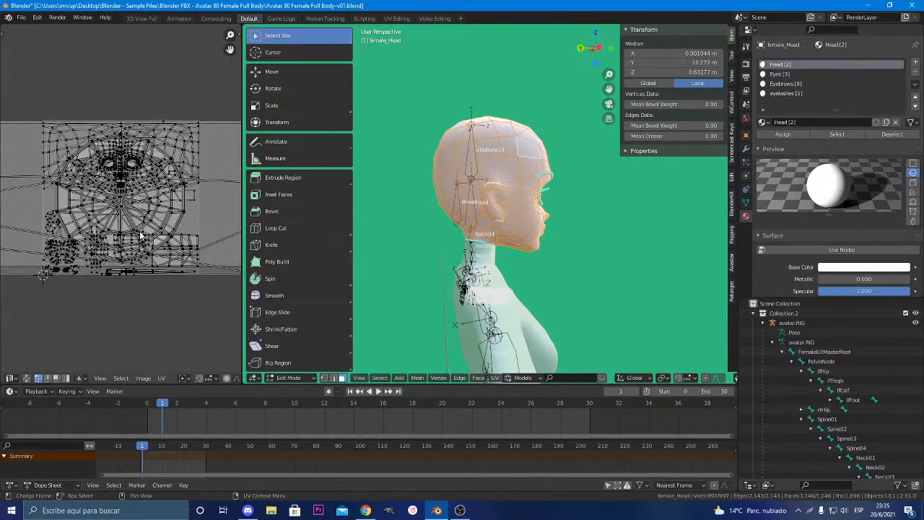
pyautogui.scroll(-3, 141, 235)
pyautogui.moveTo(577, 238); pyautogui.dragTo(482, 247, button='middle')
pyautogui.scroll(-1, 105, 233)
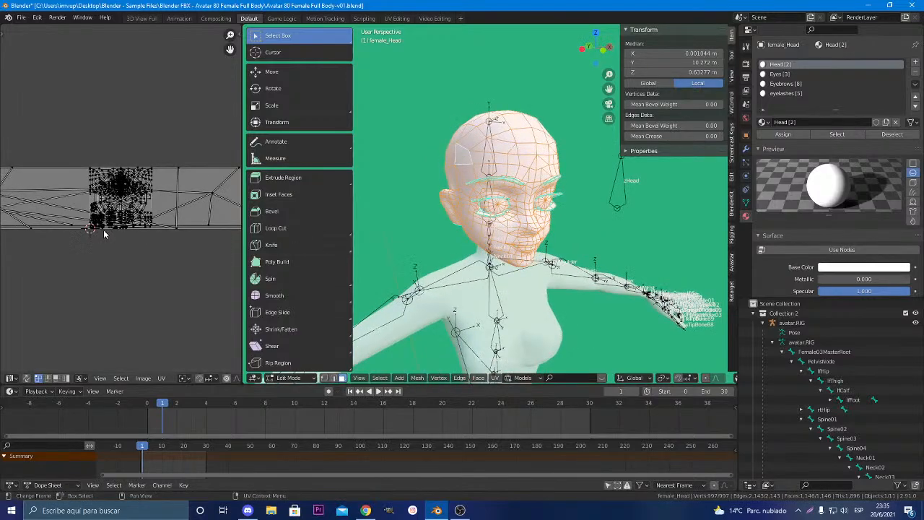
pyautogui.scroll(-6, 112, 229)
pyautogui.scroll(6, 148, 240)
pyautogui.scroll(5, 149, 244)
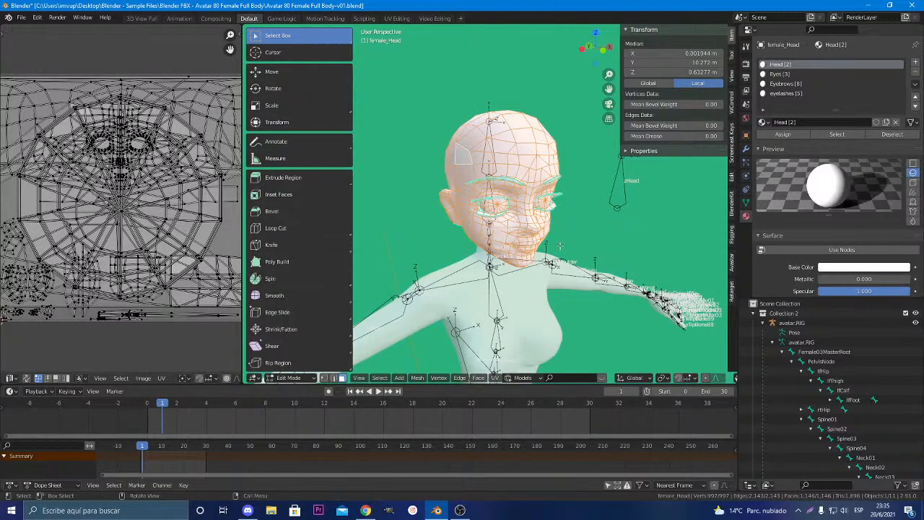
# Select only the geometry linked to a face on the avatar's cheek and inspect its UVs
pyautogui.click(537, 234)
pyautogui.hotkey('ctrl', 'l')
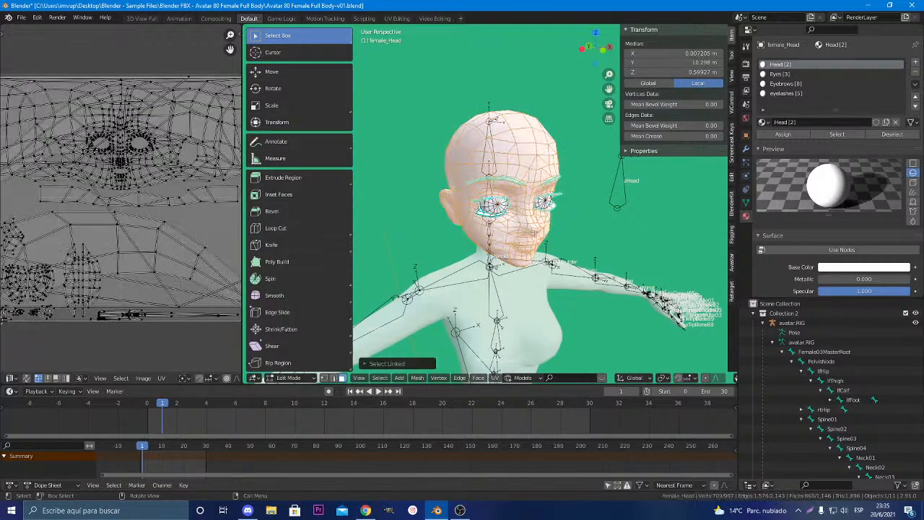
pyautogui.scroll(-3, 155, 224)
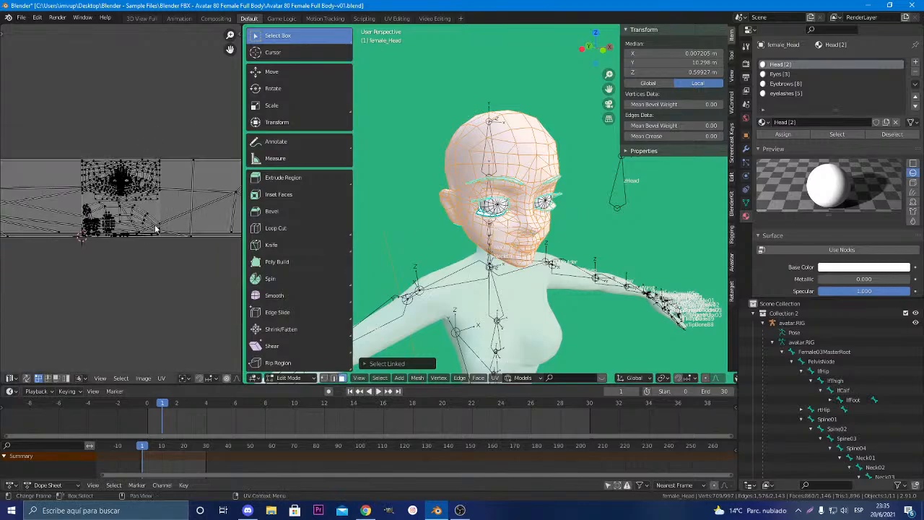
pyautogui.scroll(-1, 154, 229)
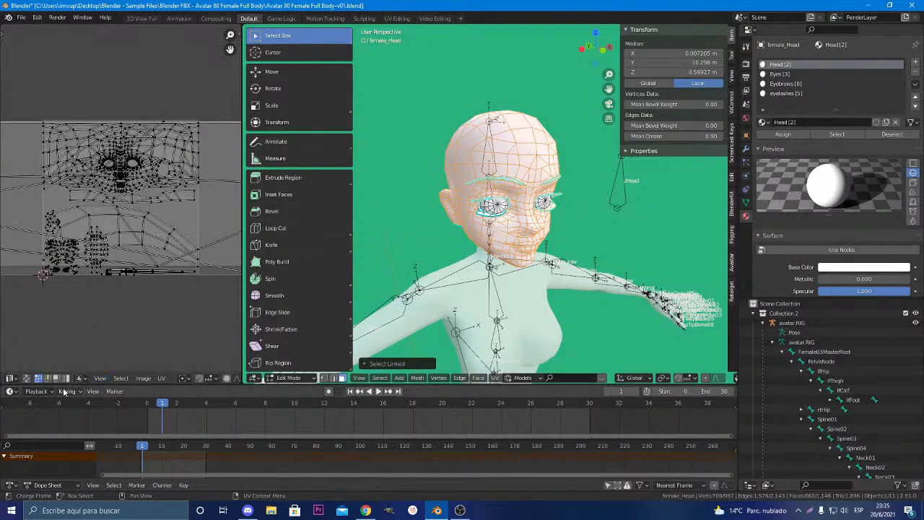
# Start a new image in the UV Editor and name it skin
pyautogui.click(148, 380)
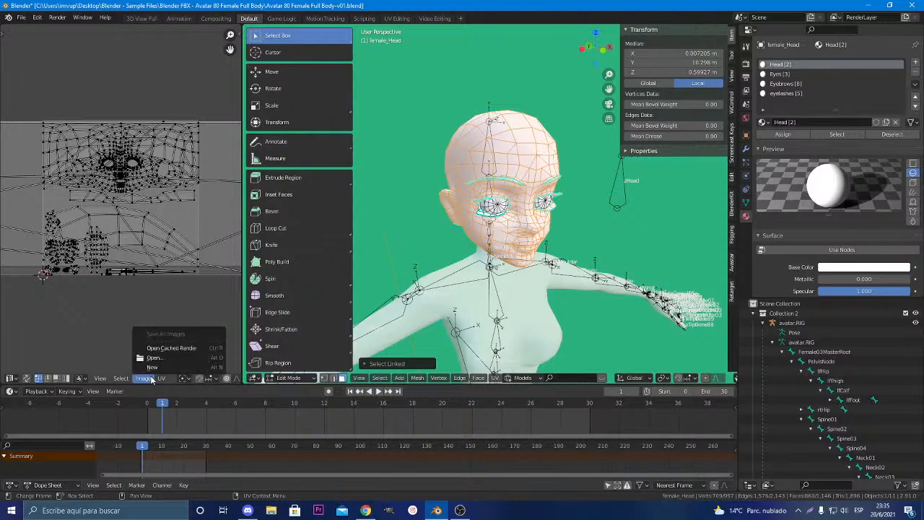
pyautogui.moveTo(122, 380)
pyautogui.moveTo(154, 380)
pyautogui.click(153, 367)
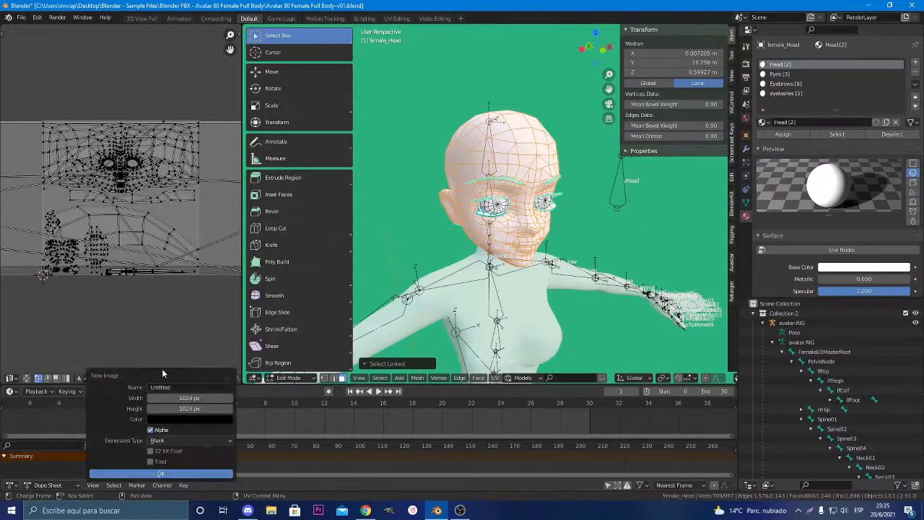
pyautogui.click(185, 388)
pyautogui.write('skin')
pyautogui.press('Tab')
# Enter the skin image's width, set its height to 512 px, and create the image
pyautogui.write('254')
pyautogui.press('Tab')
pyautogui.write('5')
pyautogui.press('Return')
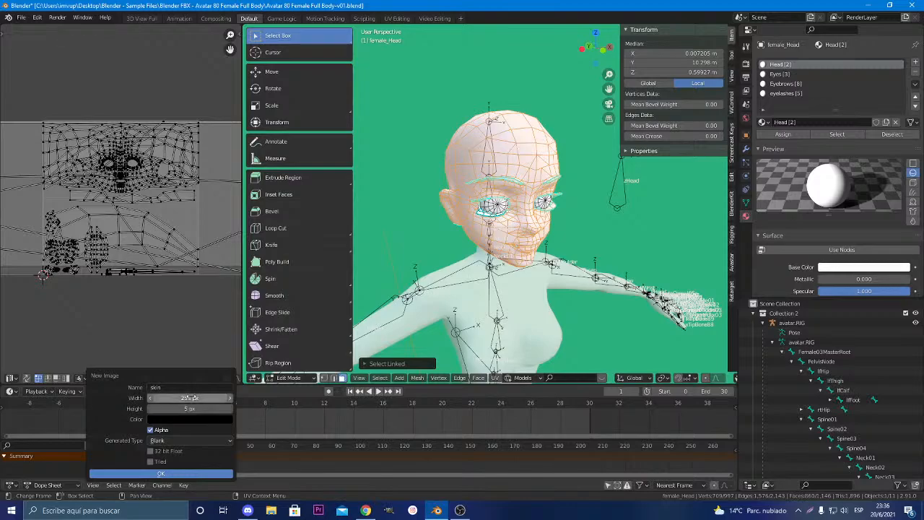
pyautogui.click(189, 408)
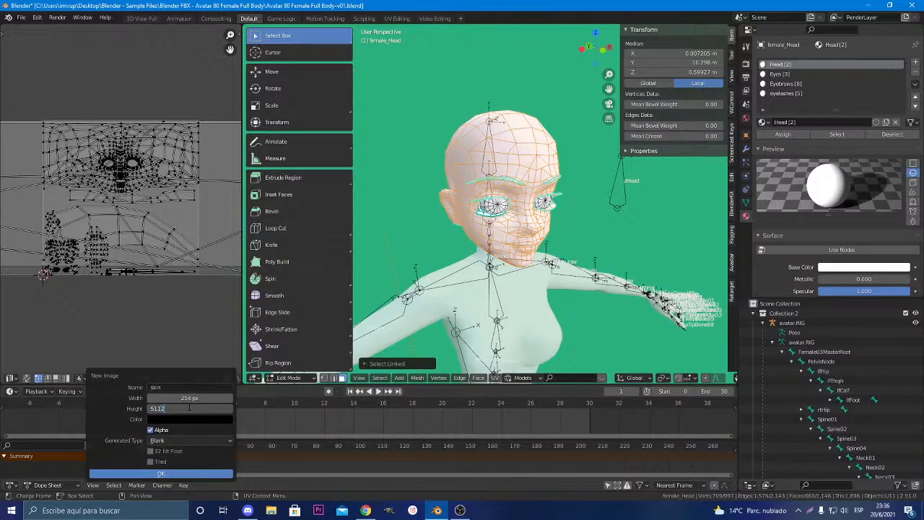
pyautogui.click(191, 398)
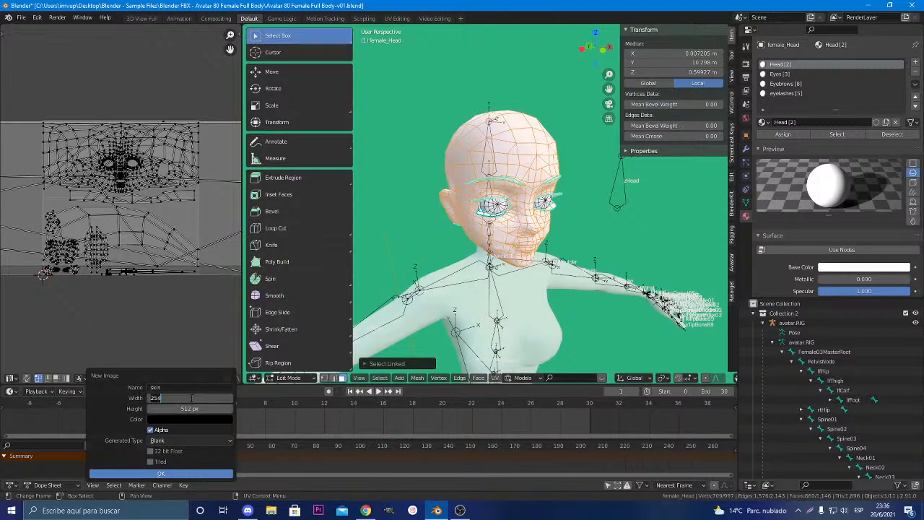
pyautogui.write('5')
pyautogui.press('Return')
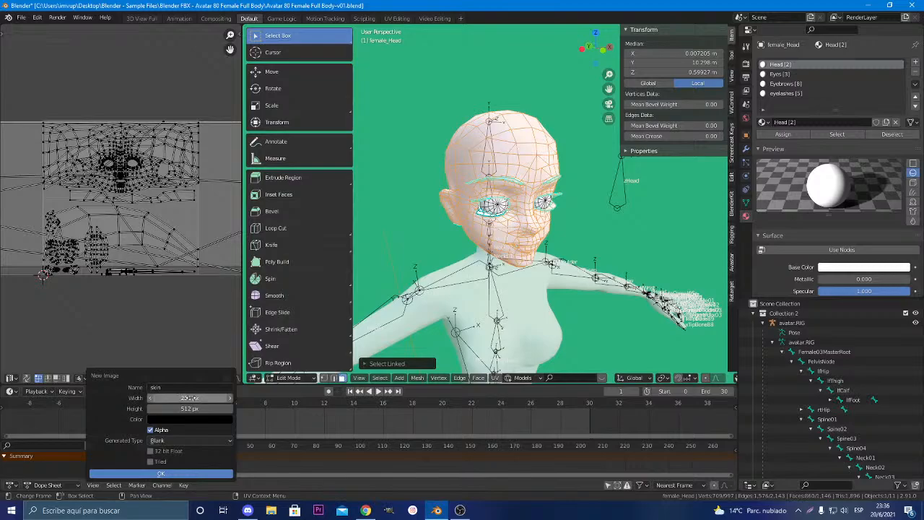
pyautogui.click(161, 474)
# Examine how the head's UV layout fits the new image, and check the back of the head
pyautogui.scroll(2, 150, 260)
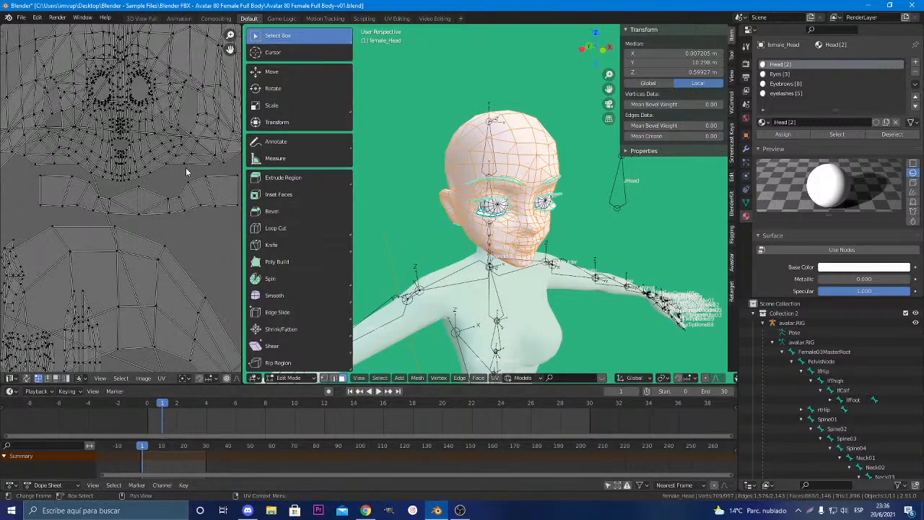
pyautogui.scroll(-4, 162, 235)
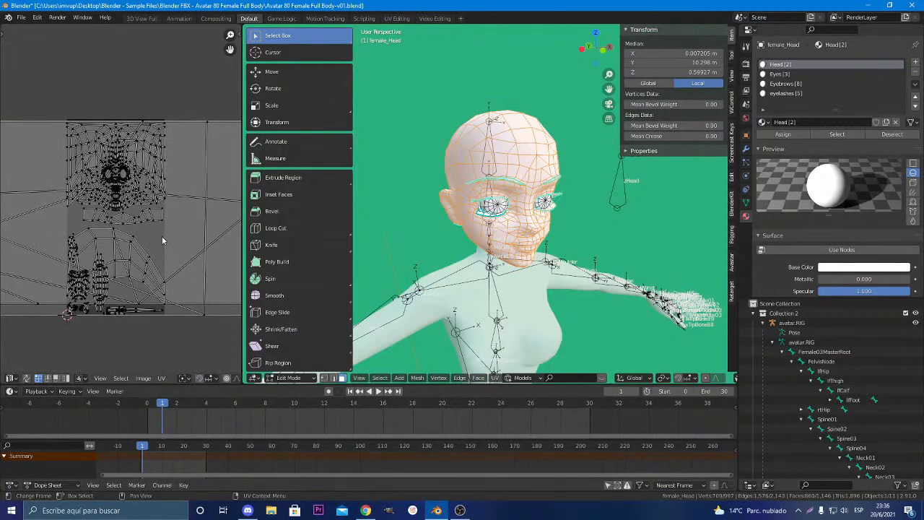
pyautogui.scroll(4, 162, 236)
pyautogui.moveTo(549, 216); pyautogui.dragTo(705, 218, button='middle')
pyautogui.scroll(-1, 329, 207)
pyautogui.scroll(-1, 42, 135)
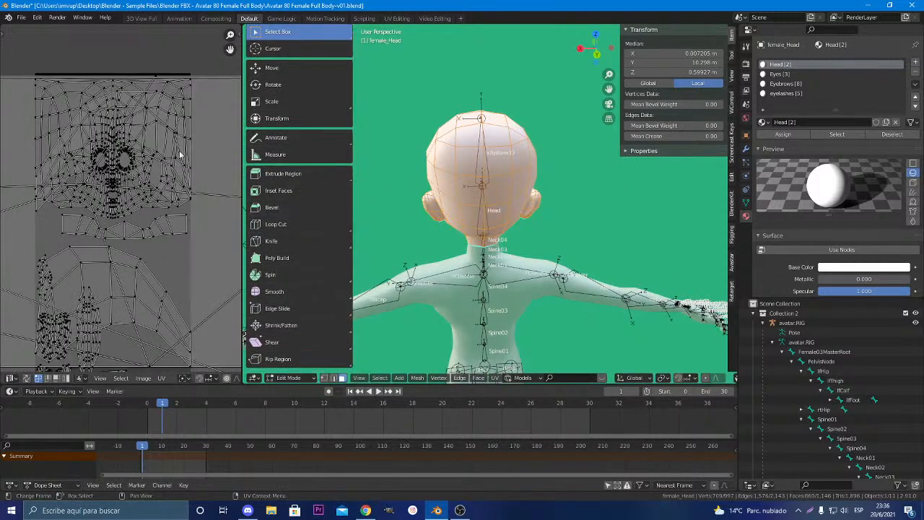
pyautogui.scroll(-11, 123, 219)
pyautogui.scroll(3, 129, 229)
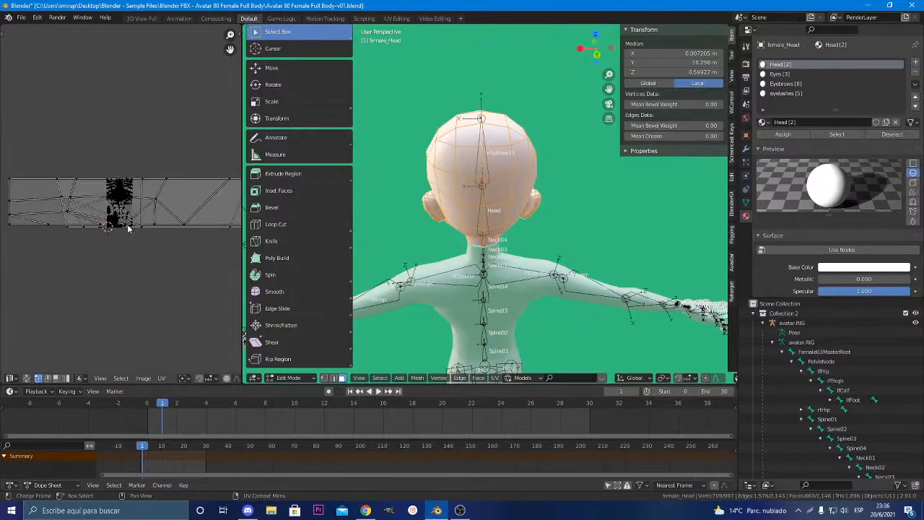
pyautogui.scroll(1, 129, 229)
pyautogui.scroll(-1, 144, 208)
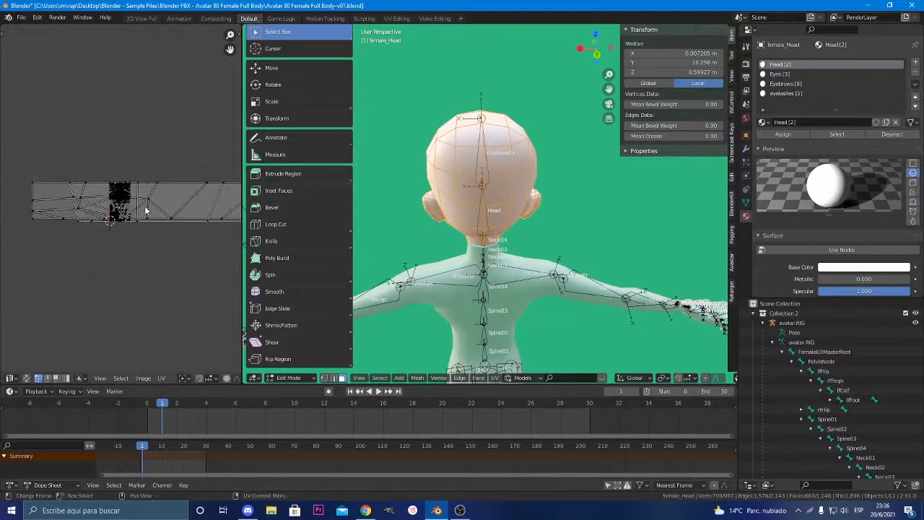
# Inspect the head's UV layout against the skin image and consult the materials-per-mesh diagram on the Avatar Materials page in Chrome
pyautogui.scroll(4, 135, 210)
pyautogui.scroll(4, 135, 209)
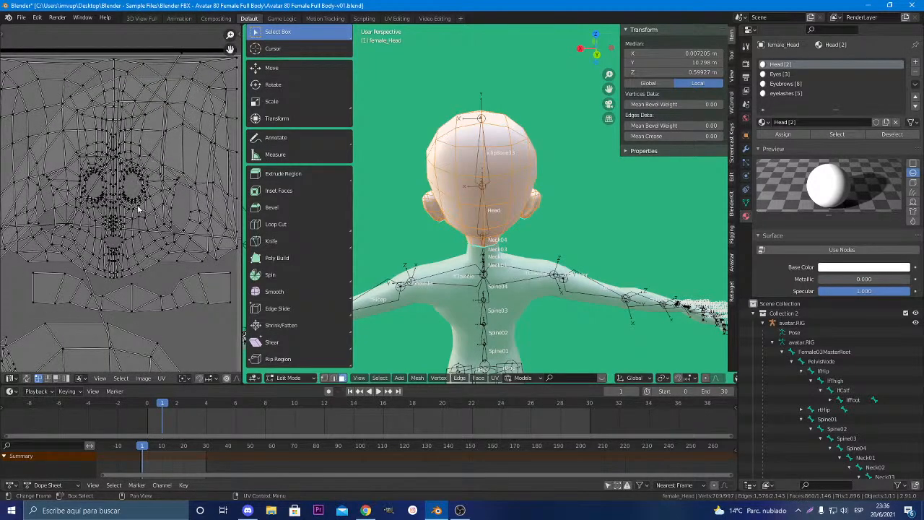
pyautogui.scroll(-4, 138, 209)
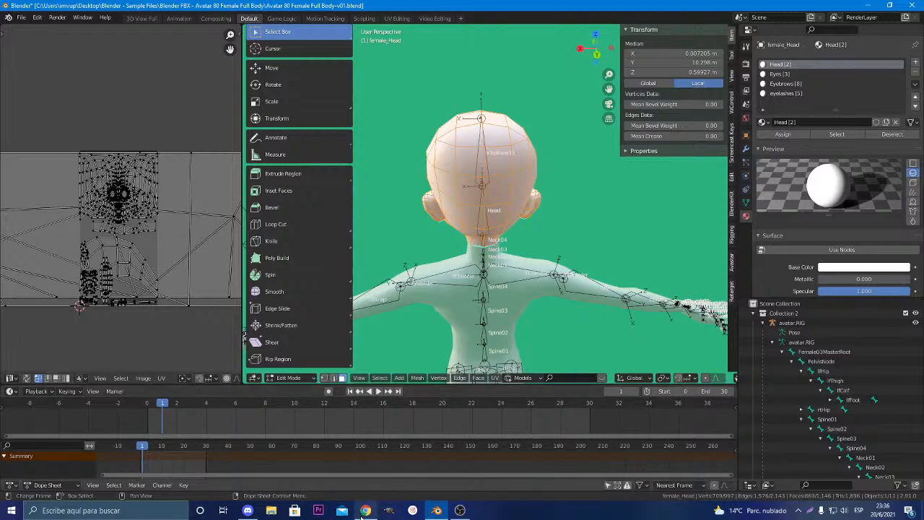
pyautogui.moveTo(365, 511)
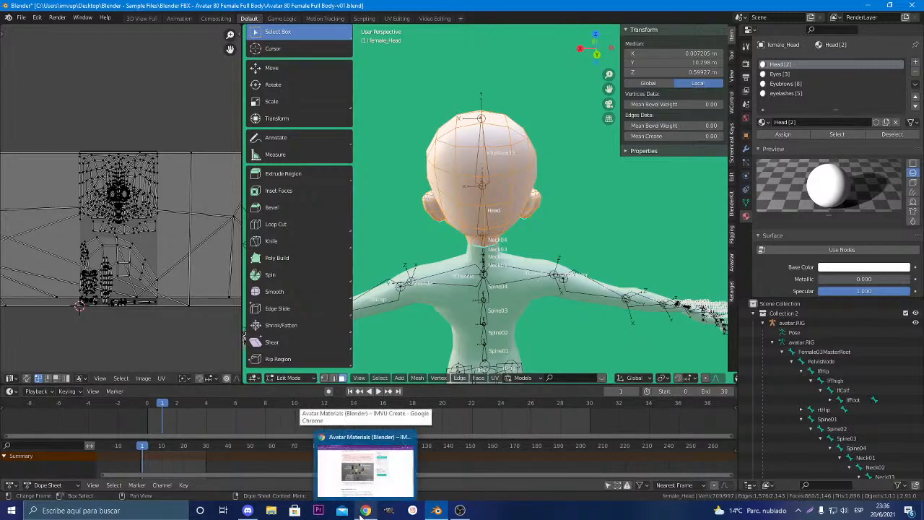
pyautogui.click(365, 473)
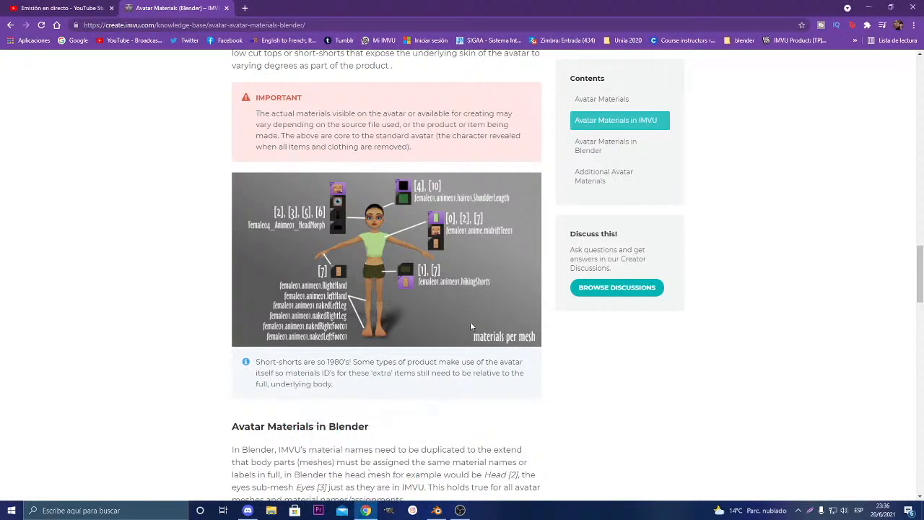
pyautogui.scroll(2, 438, 303)
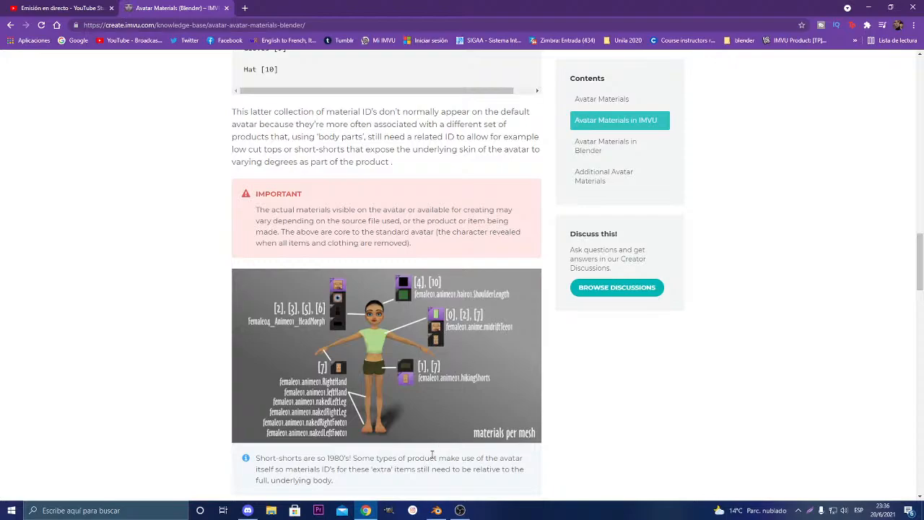
# Switch back to Blender and examine how the head's UV islands fill the upper and lower halves of the skin image
pyautogui.click(369, 510)
pyautogui.scroll(-2, 156, 239)
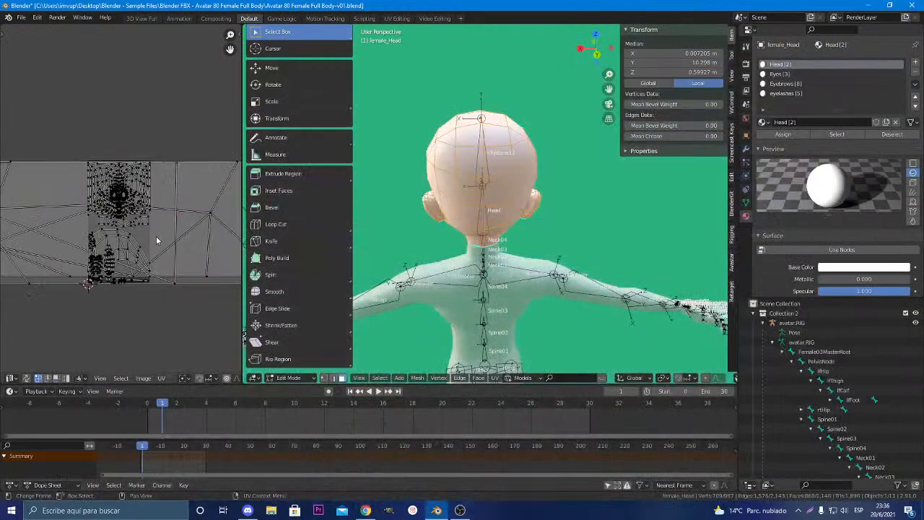
pyautogui.scroll(2, 153, 242)
pyautogui.scroll(3, 152, 241)
pyautogui.moveTo(115, 234); pyautogui.dragTo(117, 188, button='middle')
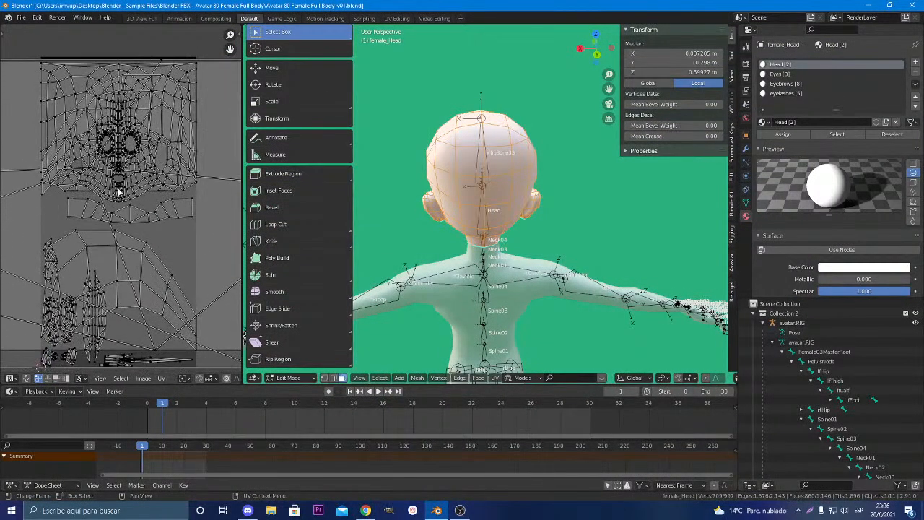
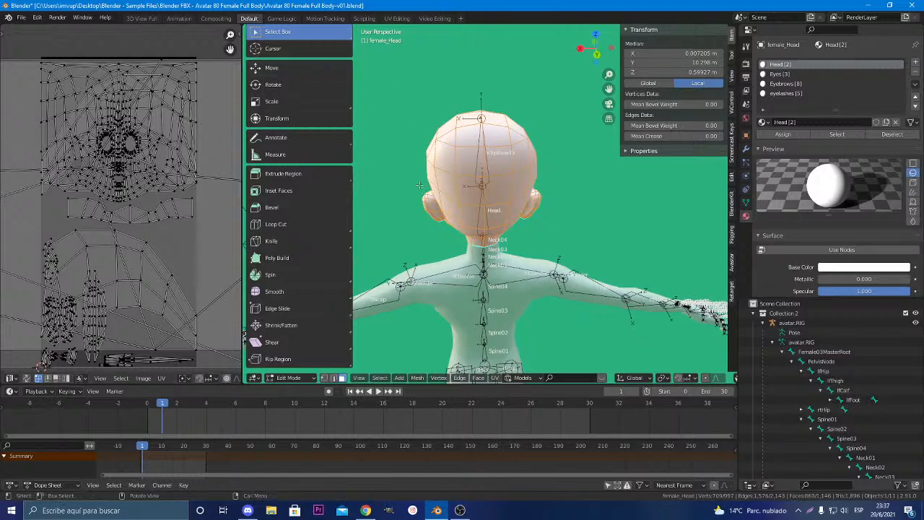
pyautogui.moveTo(419, 186); pyautogui.dragTo(460, 235, button='middle')
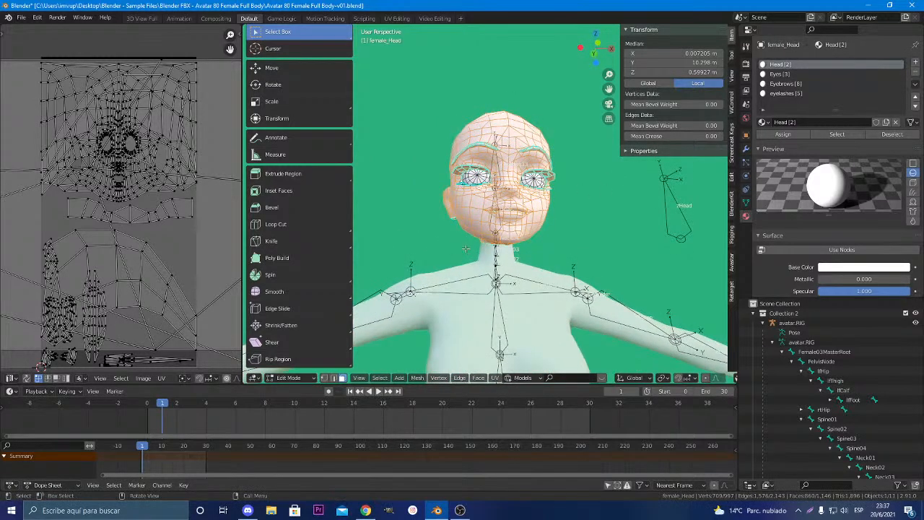
pyautogui.scroll(6, 465, 248)
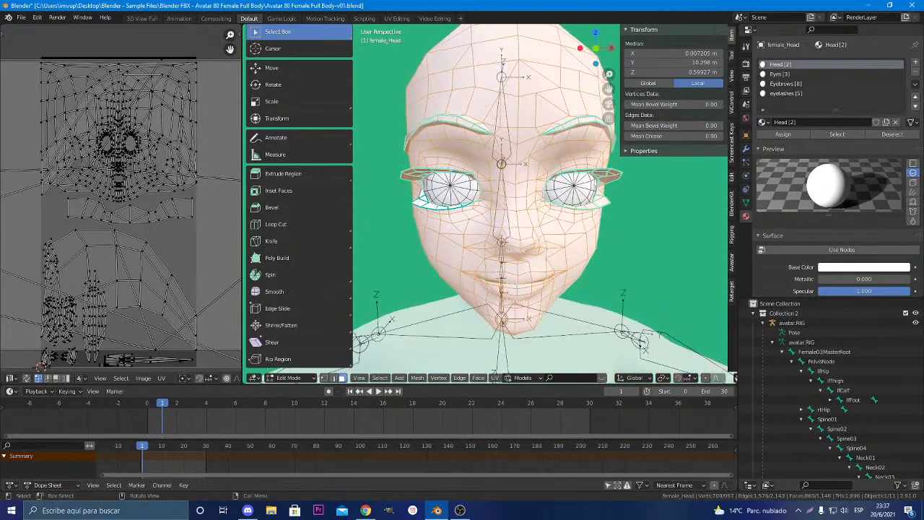
pyautogui.press('s')
pyautogui.press('x')
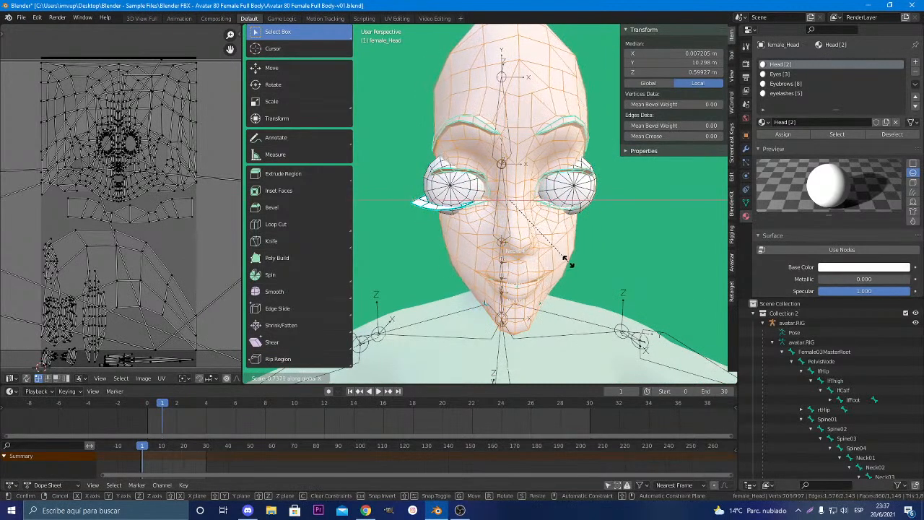
pyautogui.rightClick(568, 261)
# Select the entire head mesh, including the eyes, and try narrowing it along the X axis
pyautogui.moveTo(600, 224); pyautogui.dragTo(582, 217, button='middle')
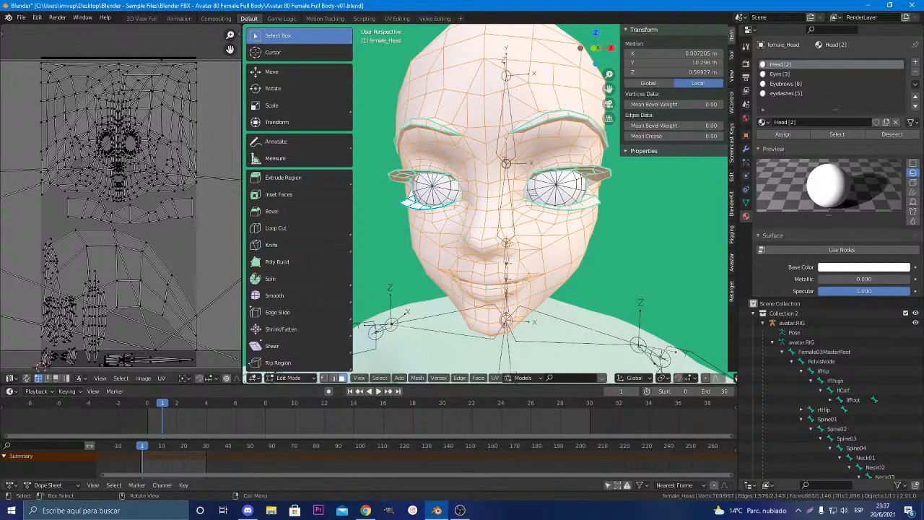
pyautogui.press('a')
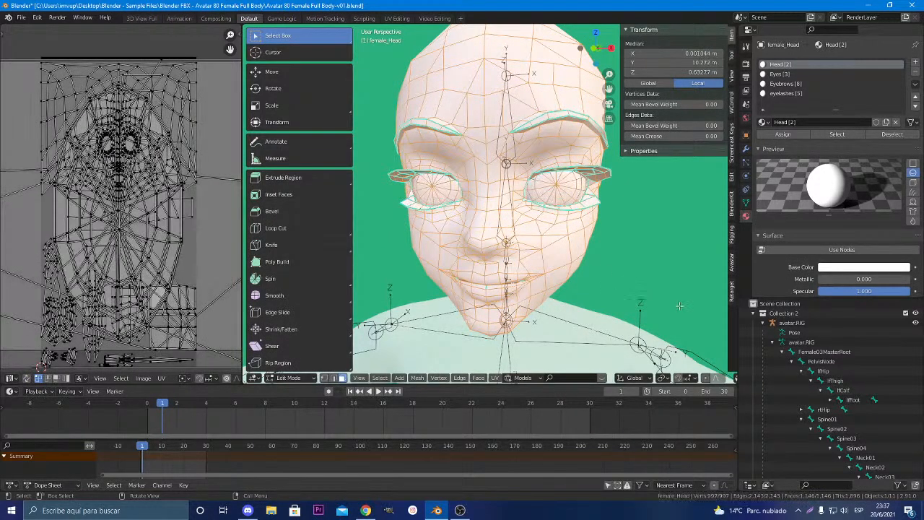
pyautogui.press('s')
pyautogui.press('x')
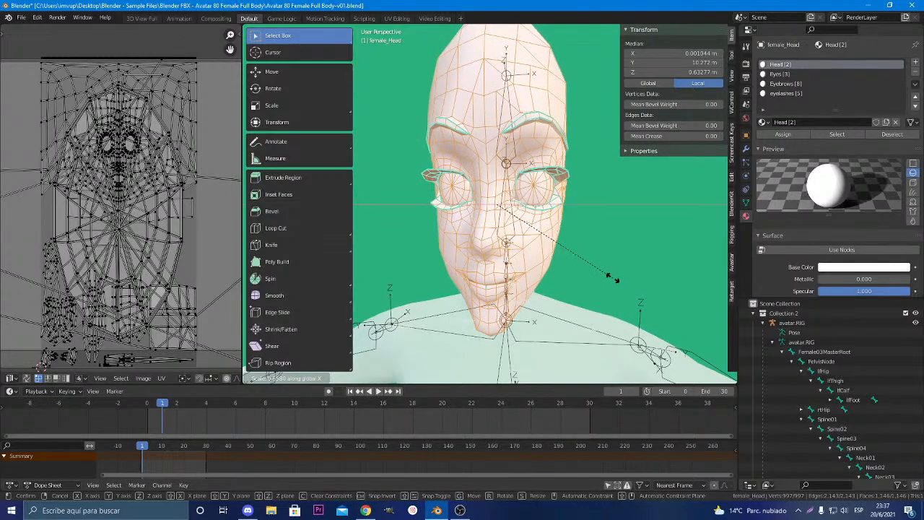
pyautogui.click(612, 277)
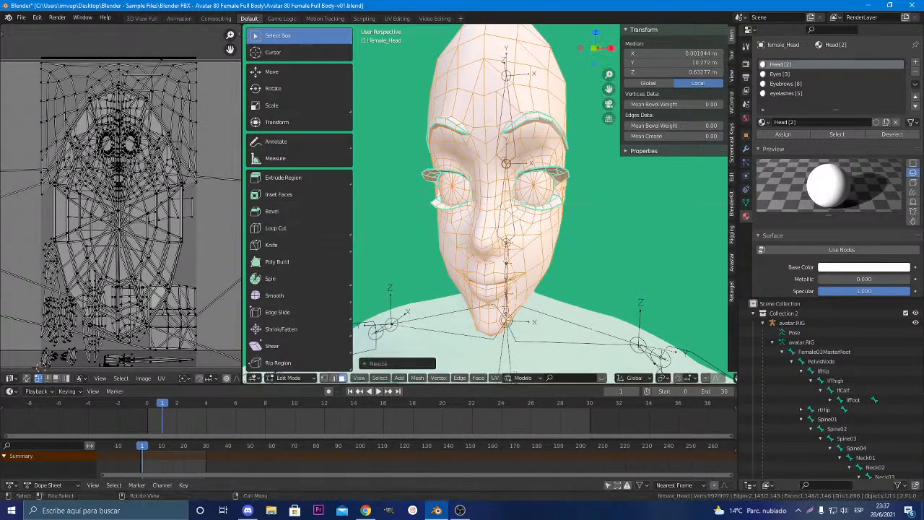
# Examine the seam where the head mesh meets the body's neck from the side, back and front
pyautogui.moveTo(612, 278); pyautogui.dragTo(488, 276, button='middle')
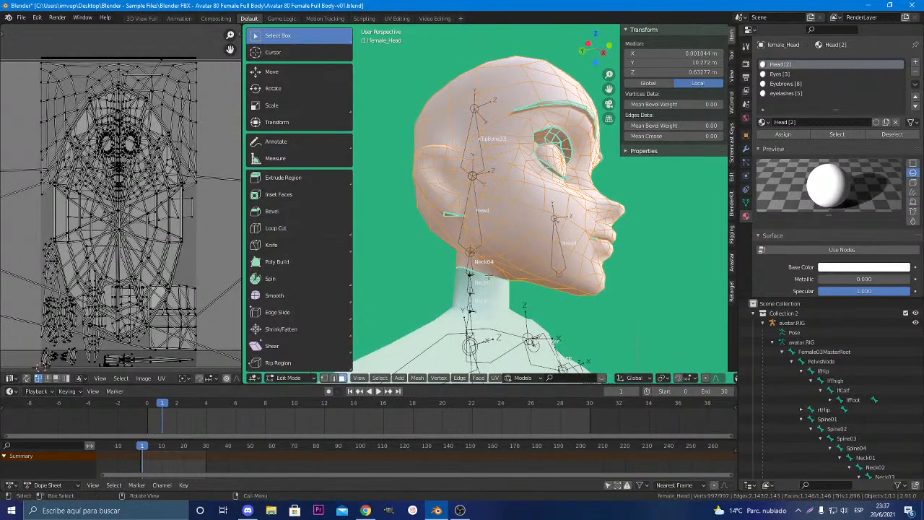
pyautogui.scroll(3, 491, 280)
pyautogui.moveTo(486, 320); pyautogui.dragTo(482, 296, button='middle')
pyautogui.keyDown('shift'); pyautogui.moveTo(483, 296); pyautogui.dragTo(459, 196, button='middle'); pyautogui.keyUp('shift')
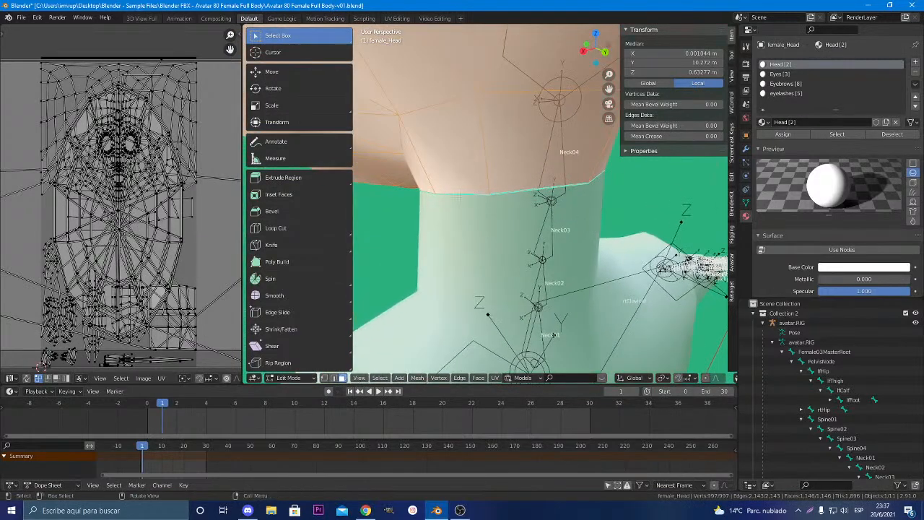
pyautogui.moveTo(602, 187); pyautogui.dragTo(418, 198, button='middle')
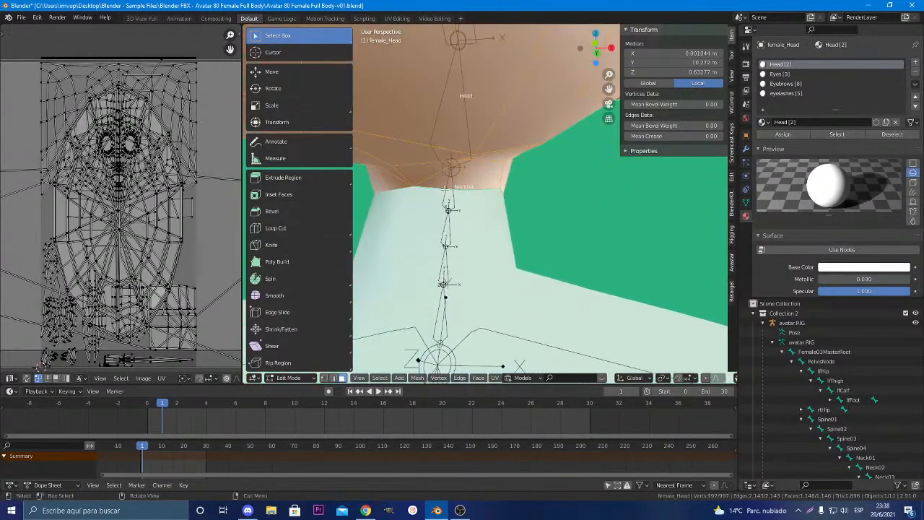
pyautogui.moveTo(491, 190); pyautogui.dragTo(470, 222, button='middle')
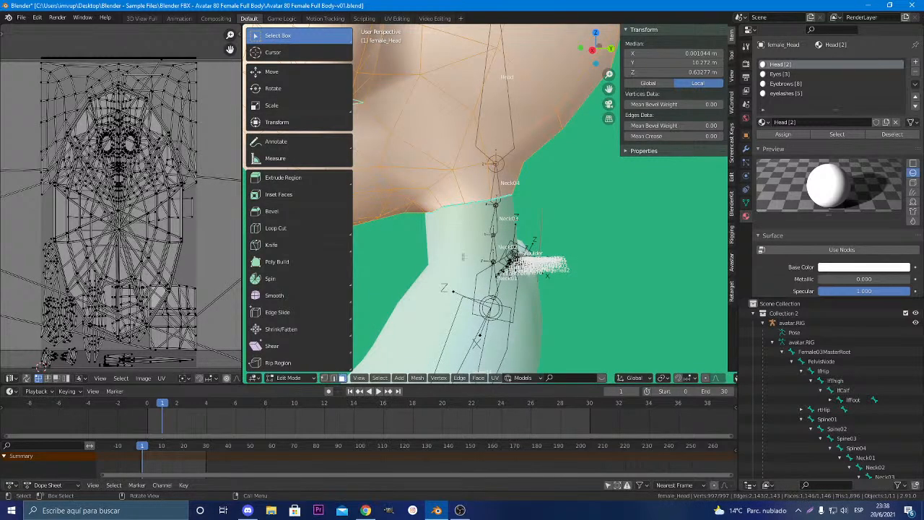
# In Object Mode, try moving the head object away from the neck and scaling it up
pyautogui.press('Tab')
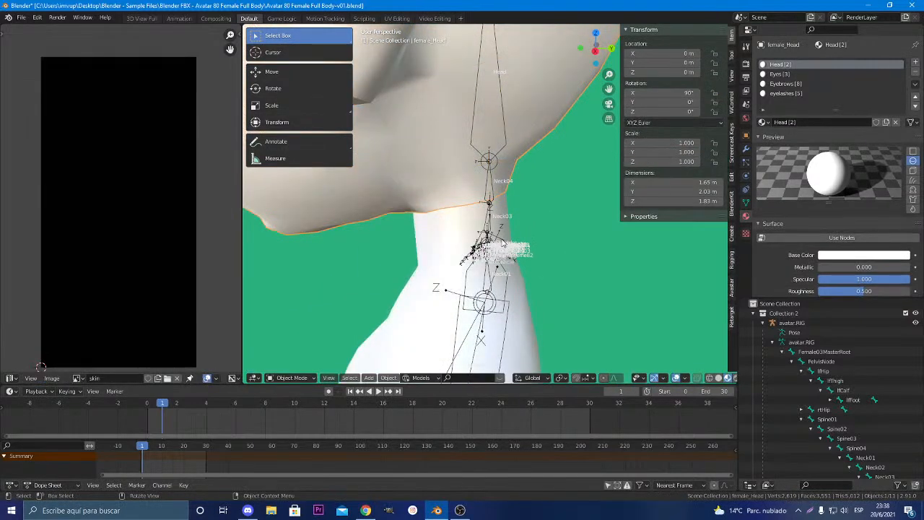
pyautogui.moveTo(478, 219); pyautogui.dragTo(478, 223, button='middle')
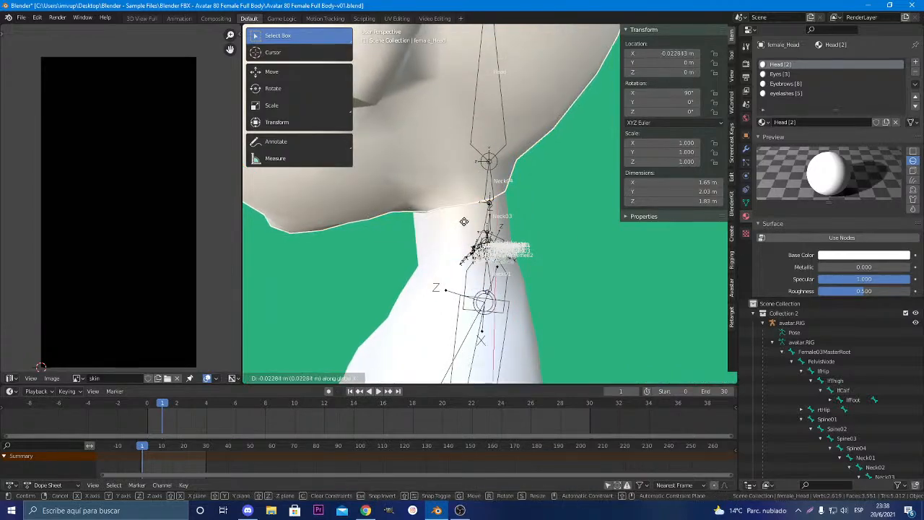
pyautogui.press('g')
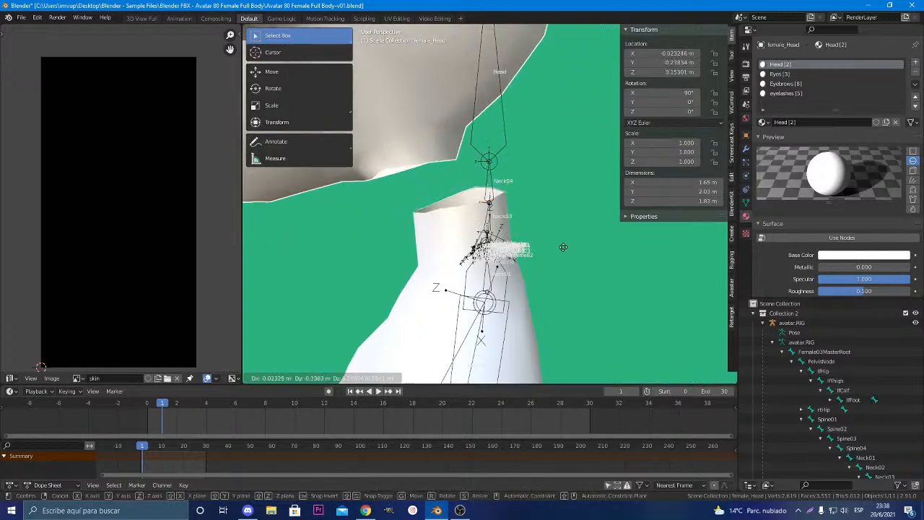
pyautogui.press('s')
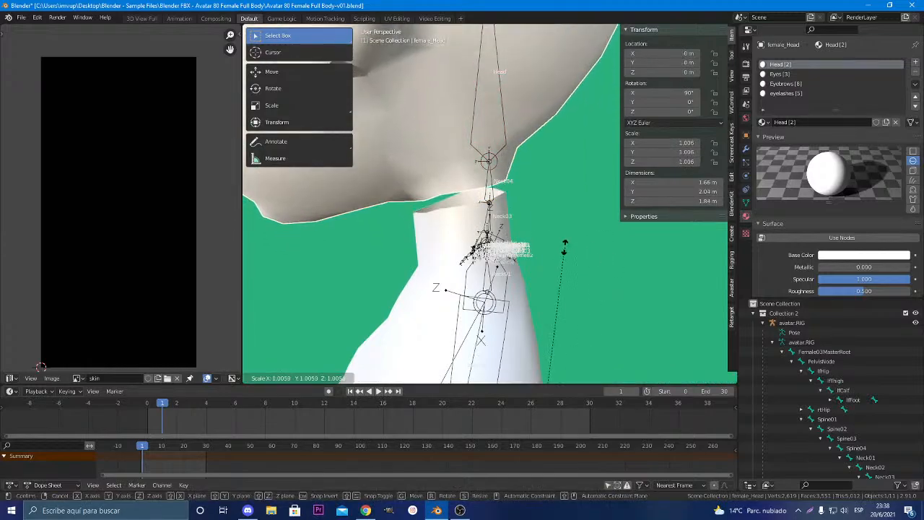
pyautogui.rightClick(601, 270)
# Try enlarging and shrinking the whole head object in proportion to the avatar's body
pyautogui.scroll(-7, 622, 282)
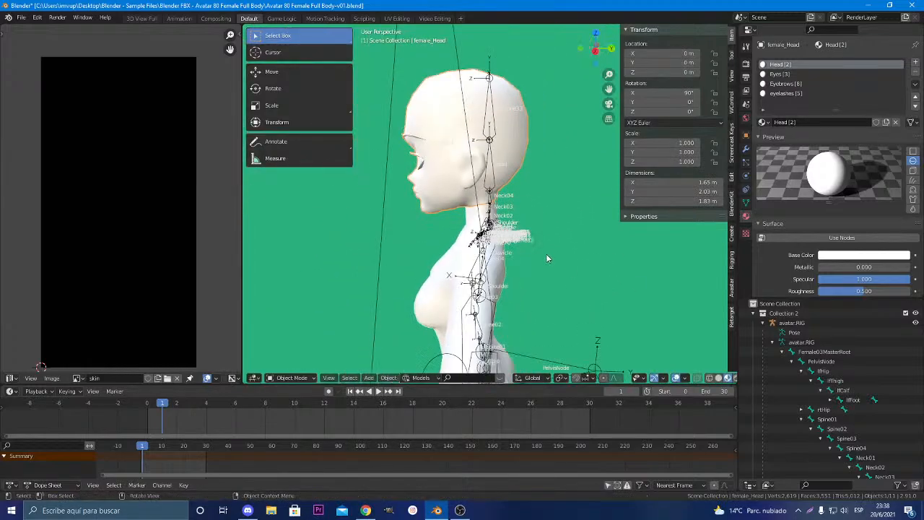
pyautogui.moveTo(546, 253)
pyautogui.mouseDown(button='middle')
pyautogui.moveTo(614, 256)
pyautogui.moveTo(554, 256)
pyautogui.mouseUp(button='middle')
pyautogui.press('s')
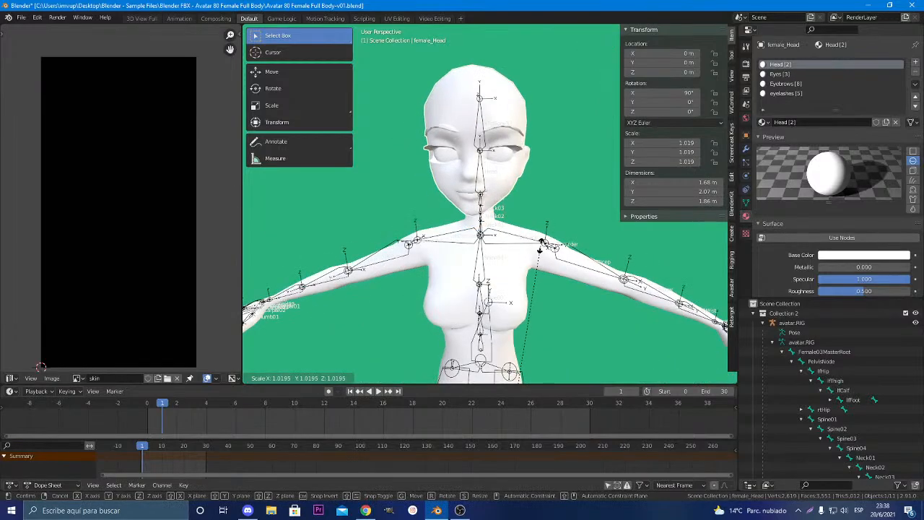
pyautogui.rightClick(539, 266)
pyautogui.scroll(4, 543, 265)
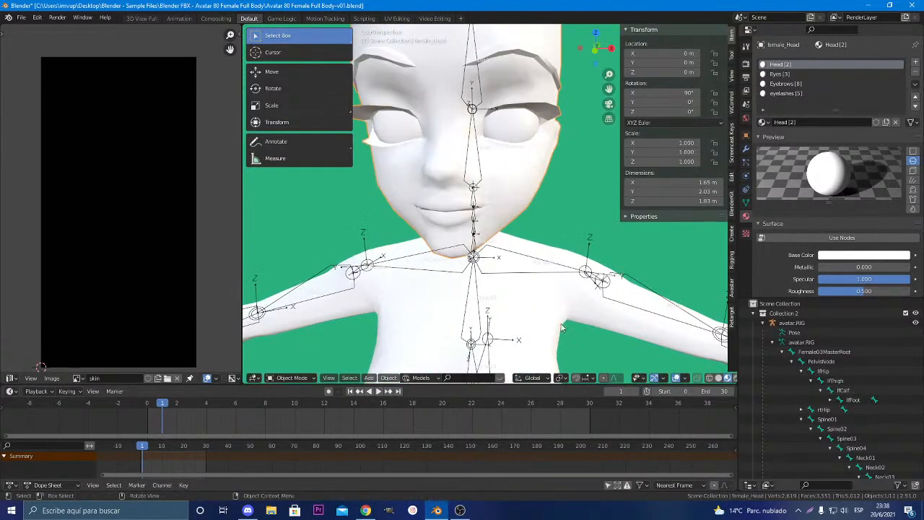
pyautogui.moveTo(568, 367); pyautogui.dragTo(650, 367, button='middle')
pyautogui.scroll(-7, 498, 352)
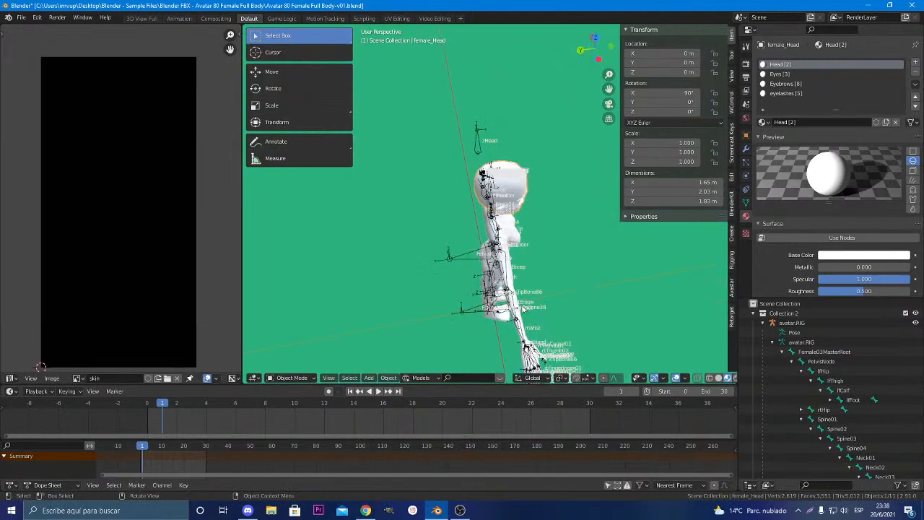
pyautogui.moveTo(494, 295); pyautogui.dragTo(468, 283, button='middle')
pyautogui.moveTo(618, 276); pyautogui.dragTo(469, 186, button='middle')
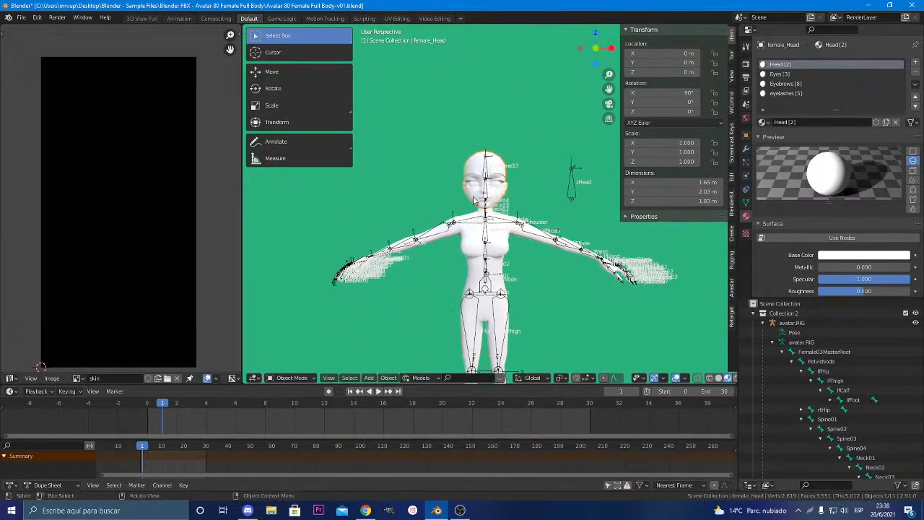
pyautogui.press('s')
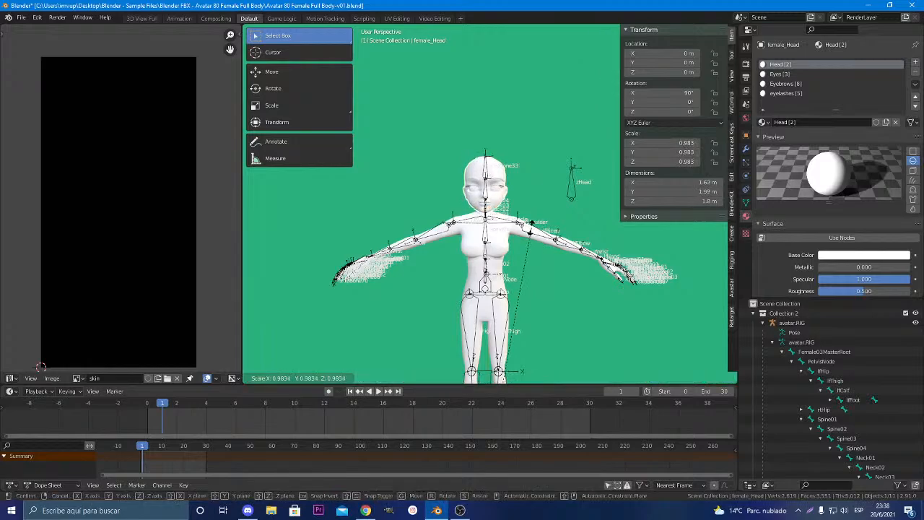
pyautogui.rightClick(557, 221)
# Return the head to Edit Mode and try scaling all of its geometry along the X axis
pyautogui.press('Tab')
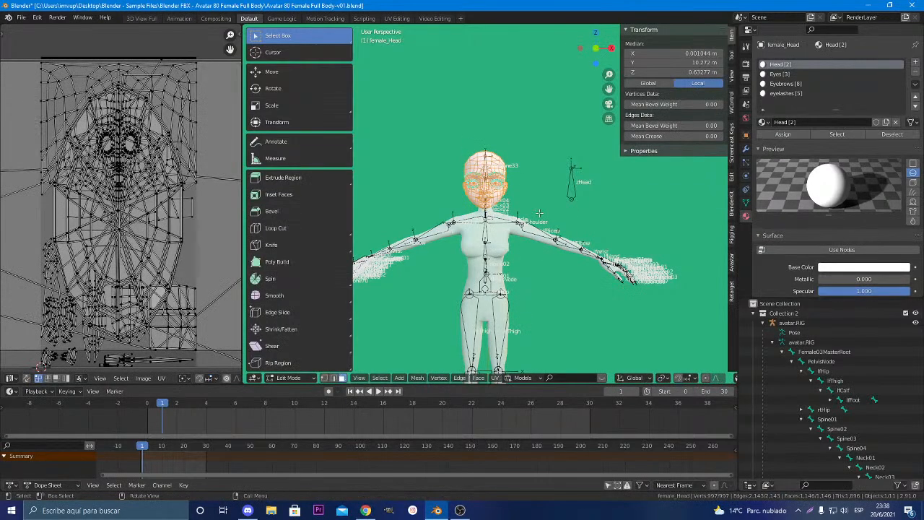
pyautogui.scroll(8, 540, 211)
pyautogui.press('s')
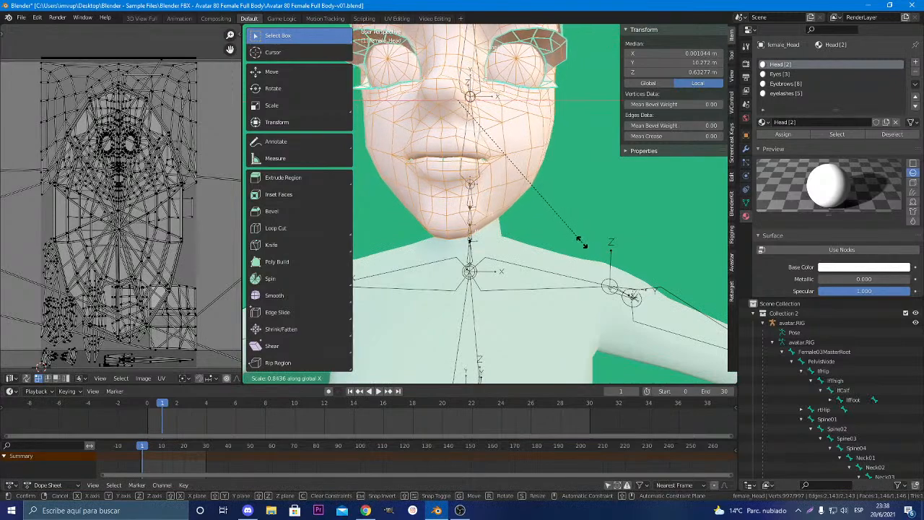
pyautogui.rightClick(594, 252)
# Scale the whole head mesh uniformly to about 0.76 and inspect its neck opening against the body
pyautogui.press('s')
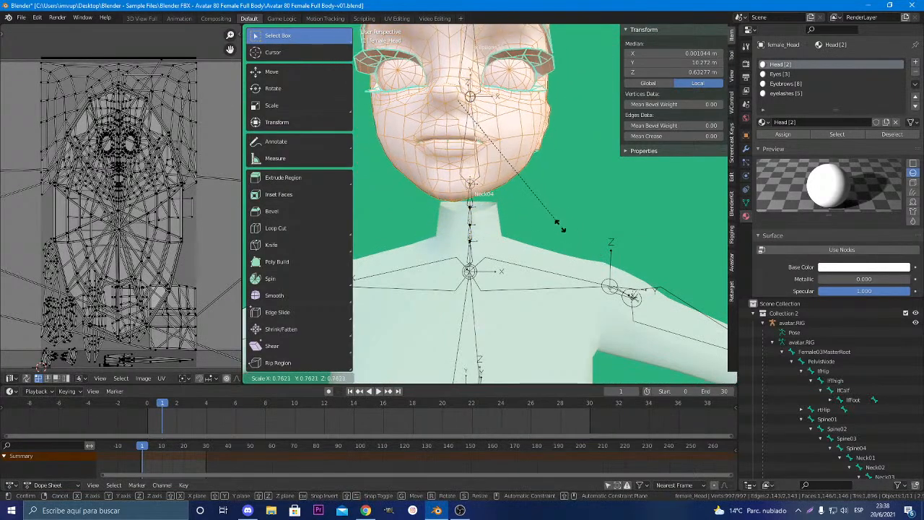
pyautogui.click(563, 228)
pyautogui.moveTo(562, 229); pyautogui.dragTo(475, 188, button='middle')
pyautogui.scroll(4, 475, 187)
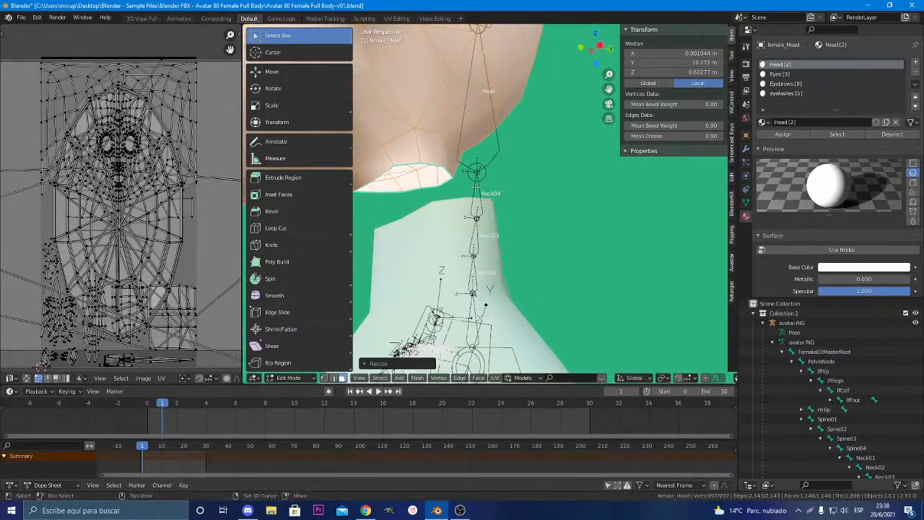
pyautogui.keyDown('shift'); pyautogui.moveTo(568, 229); pyautogui.dragTo(430, 162, button='middle'); pyautogui.keyUp('shift')
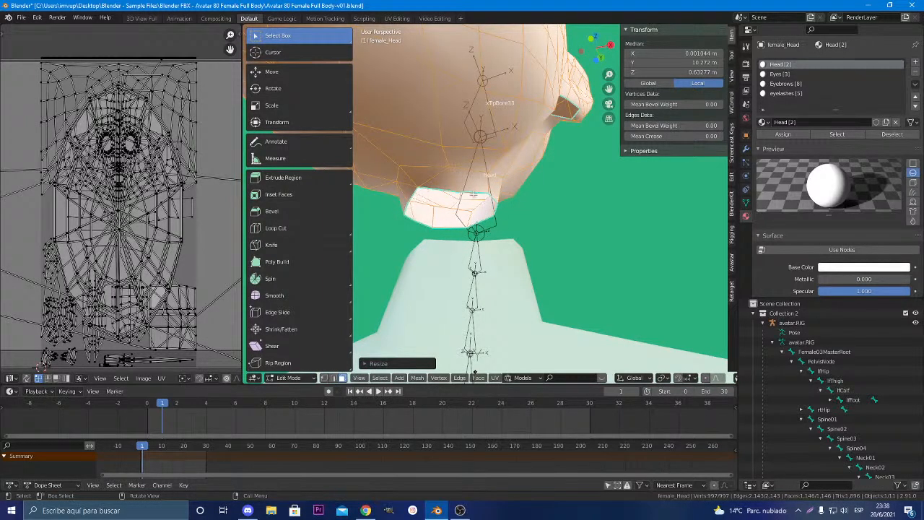
pyautogui.moveTo(479, 219); pyautogui.dragTo(448, 309, button='middle')
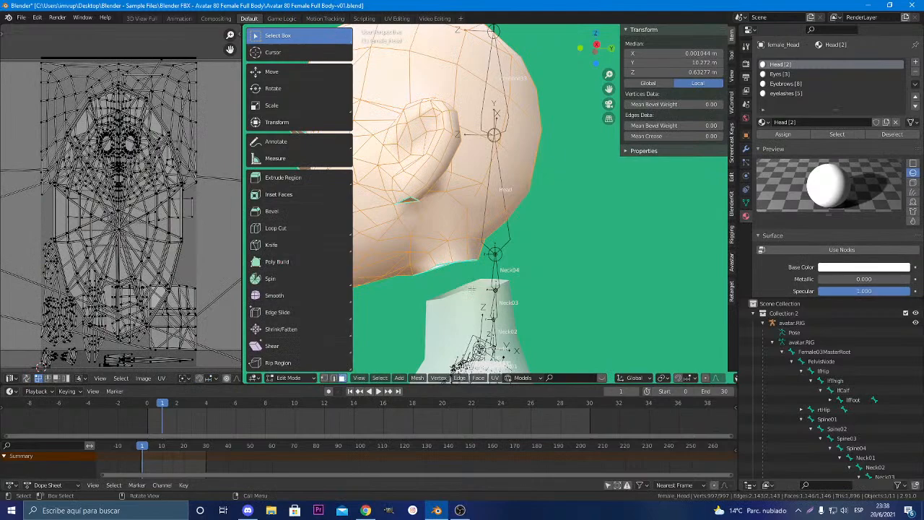
# Try lowering the shrunken head mesh onto the body's neck and examine how the two openings meet
pyautogui.press('g')
pyautogui.click(494, 310)
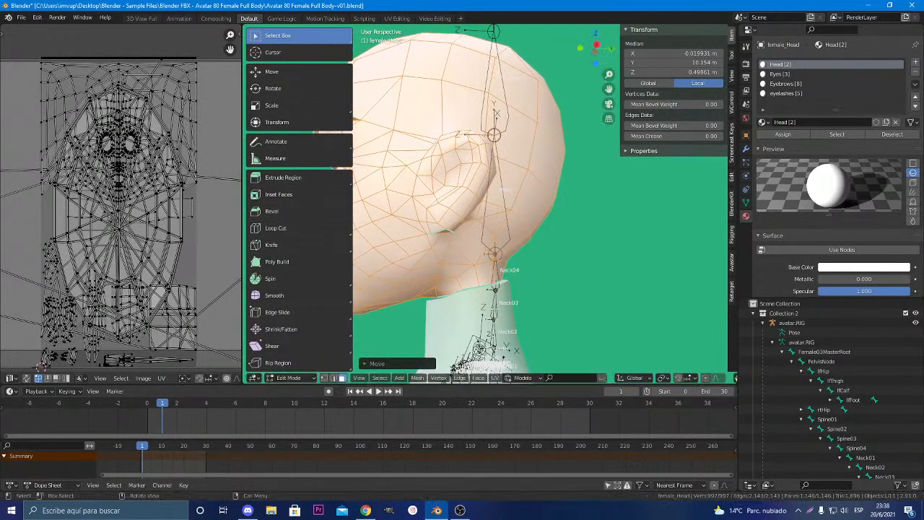
pyautogui.scroll(3, 482, 290)
pyautogui.moveTo(481, 315); pyautogui.dragTo(550, 23, button='middle')
pyautogui.scroll(-5, 562, 118)
pyautogui.scroll(5, 506, 212)
pyautogui.moveTo(508, 248); pyautogui.dragTo(549, 260, button='middle')
# Undo the last head changes and try enlarging the edge loop around the head's neck opening to about 1.36
pyautogui.hotkey('ctrl', 'z')
pyautogui.hotkey('ctrl', 'z')
pyautogui.press('s')
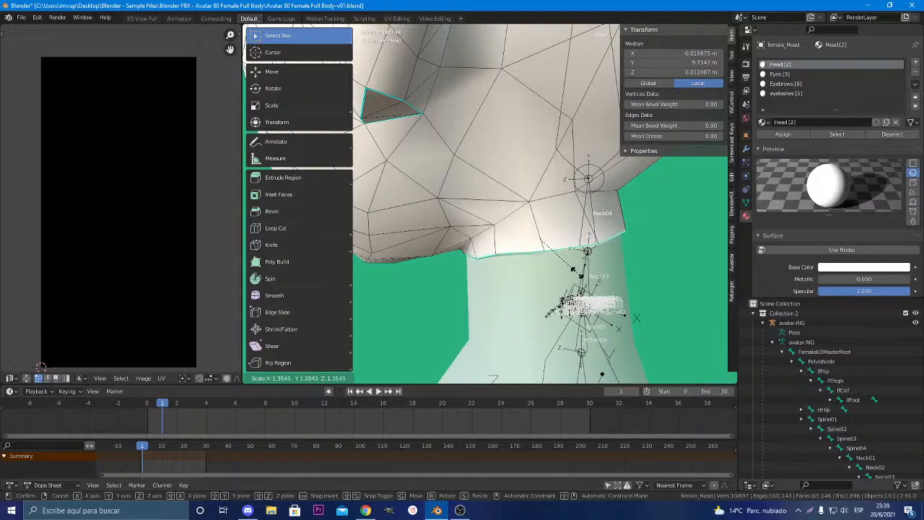
pyautogui.rightClick(576, 272)
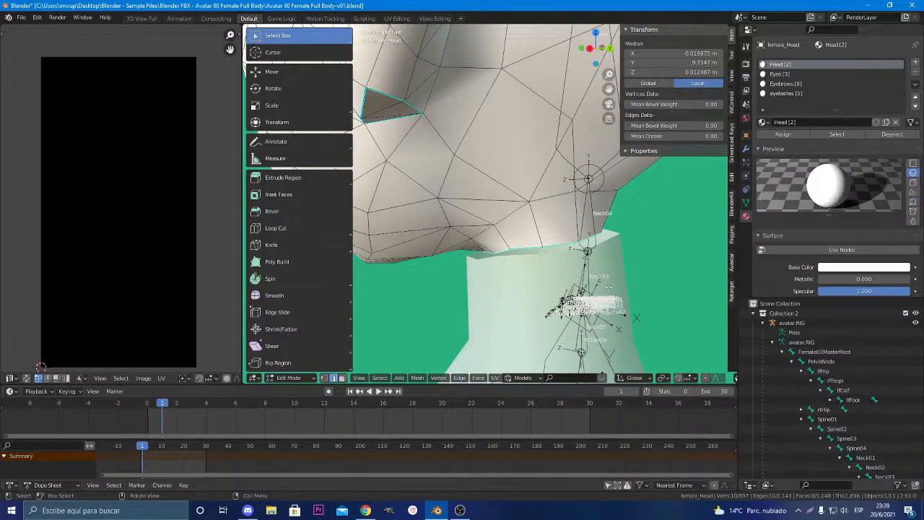
# Examine the full head mesh from the side and front against the neck and shoulders
pyautogui.scroll(-4, 644, 212)
pyautogui.scroll(-2, 533, 214)
pyautogui.moveTo(459, 209); pyautogui.dragTo(483, 264, button='middle')
pyautogui.moveTo(451, 220); pyautogui.dragTo(457, 173, button='middle')
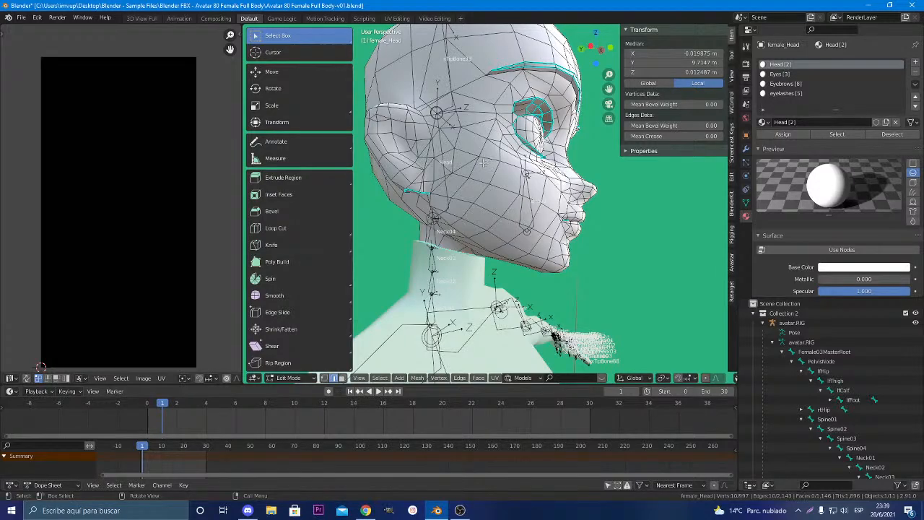
pyautogui.moveTo(482, 166); pyautogui.dragTo(428, 176, button='middle')
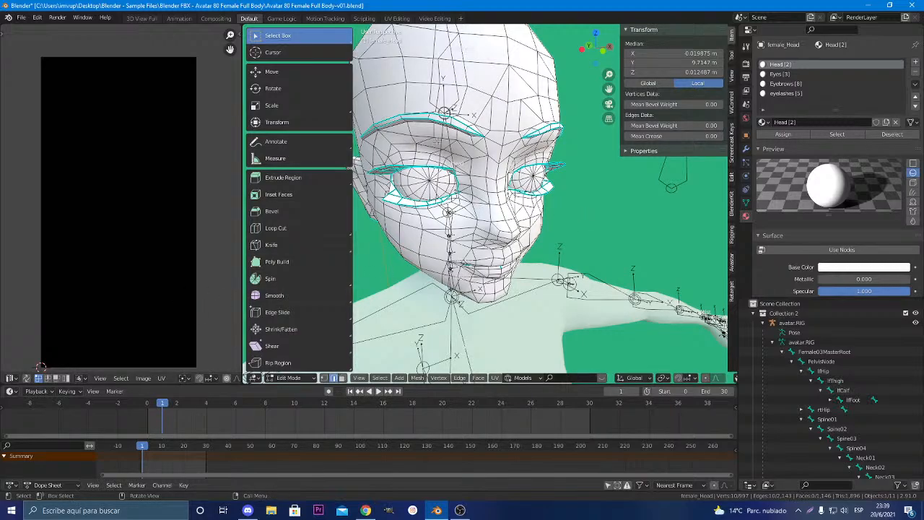
pyautogui.scroll(-2, 147, 263)
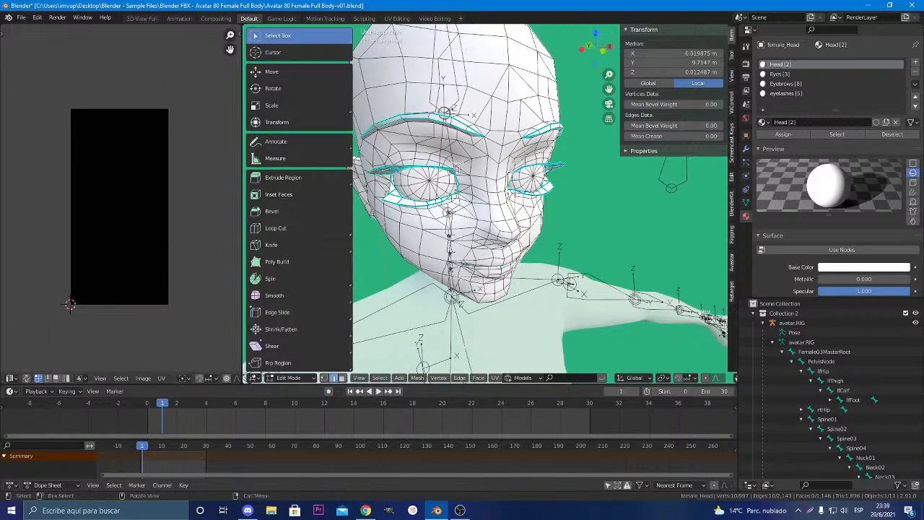
pyautogui.moveTo(459, 170); pyautogui.dragTo(412, 175, button='middle')
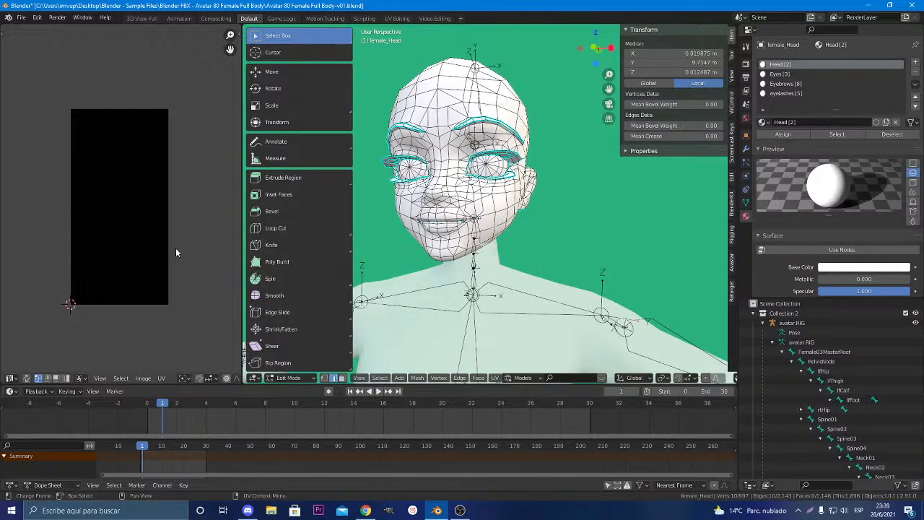
# Switch to Chrome, look over the IMVU Avatar Materials page and open a new browser tab
pyautogui.click(366, 511)
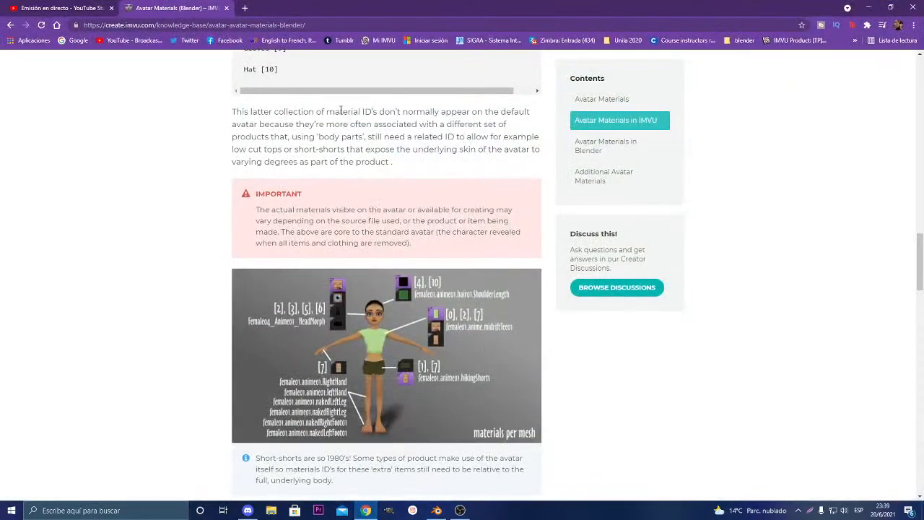
pyautogui.scroll(5, 298, 185)
pyautogui.scroll(5, 298, 185)
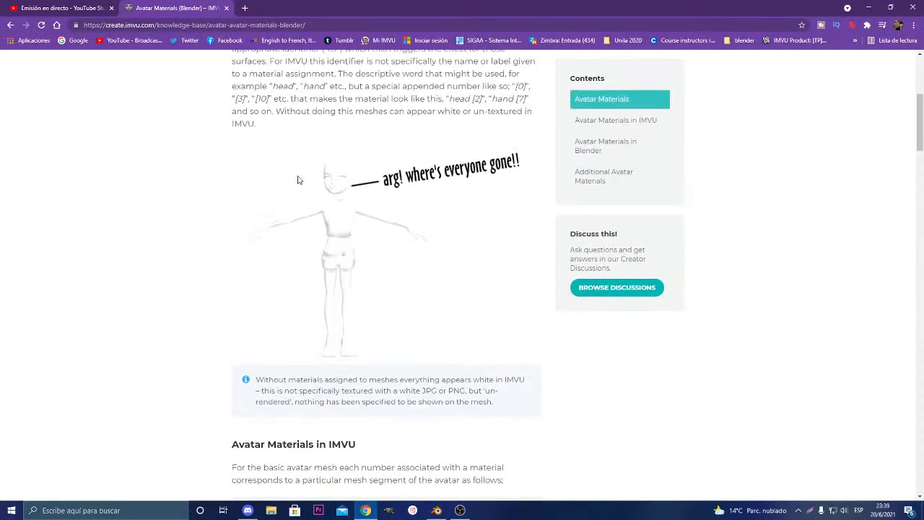
pyautogui.click(245, 8)
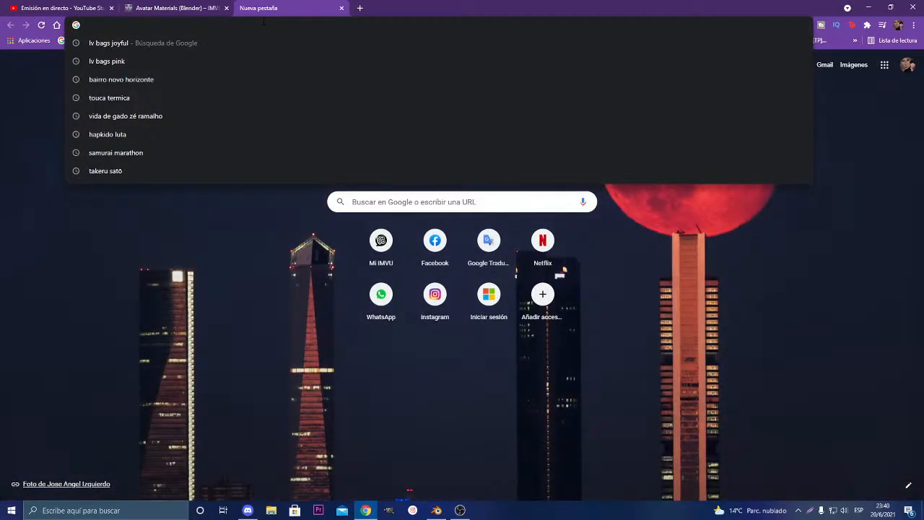
pyautogui.write('uv')
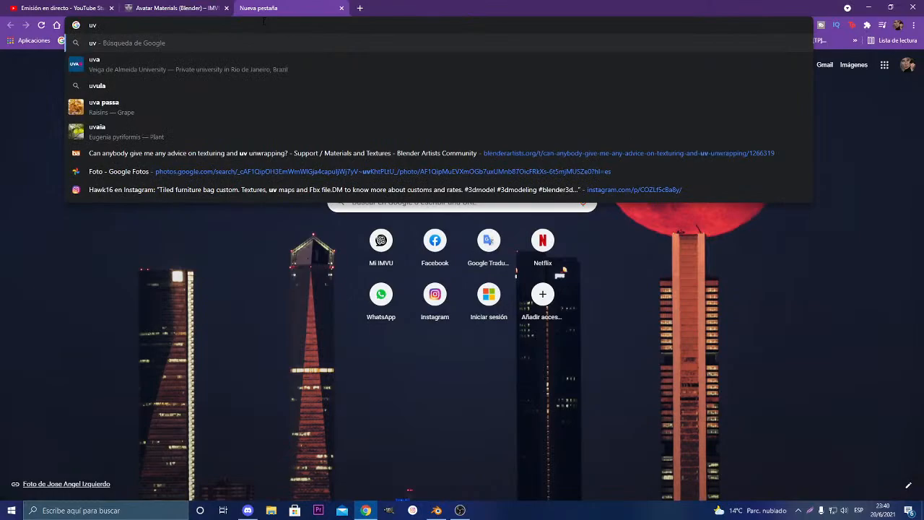
pyautogui.write(' map')
pyautogui.press('BackSpace')
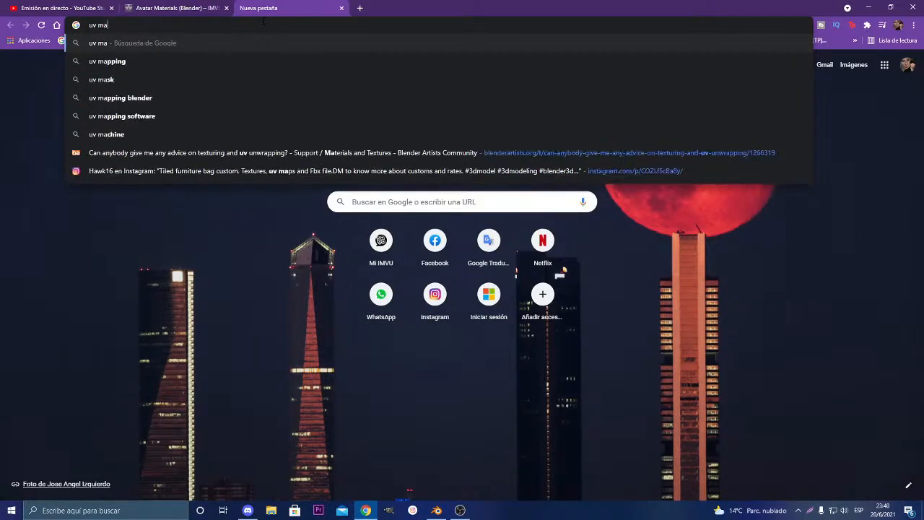
pyautogui.press('BackSpace')
pyautogui.press('BackSpace')
pyautogui.press('BackSpace')
pyautogui.press('BackSpace')
pyautogui.press('BackSpace')
# Search Google for "head uvmap imvu" and show the image results
pyautogui.write('head mesh')
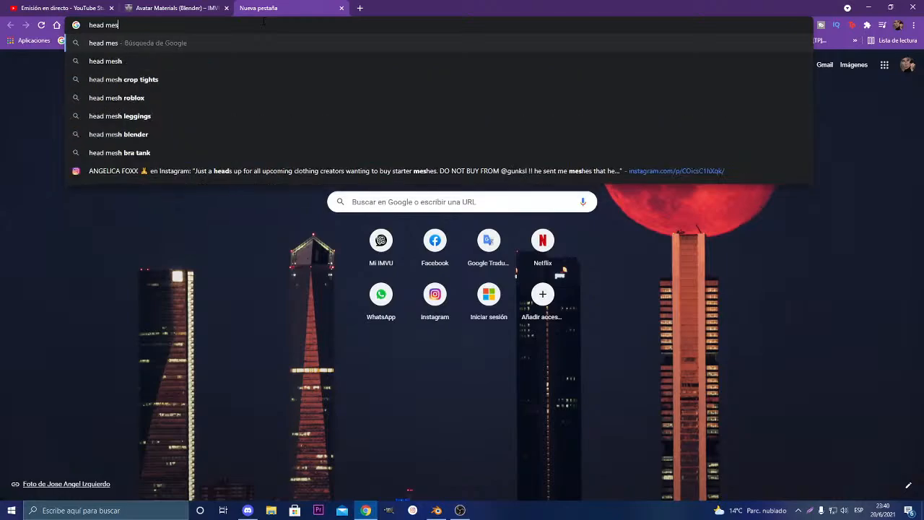
pyautogui.press('BackSpace')
pyautogui.press('BackSpace')
pyautogui.press('BackSpace')
pyautogui.press('BackSpace')
pyautogui.write('uv')
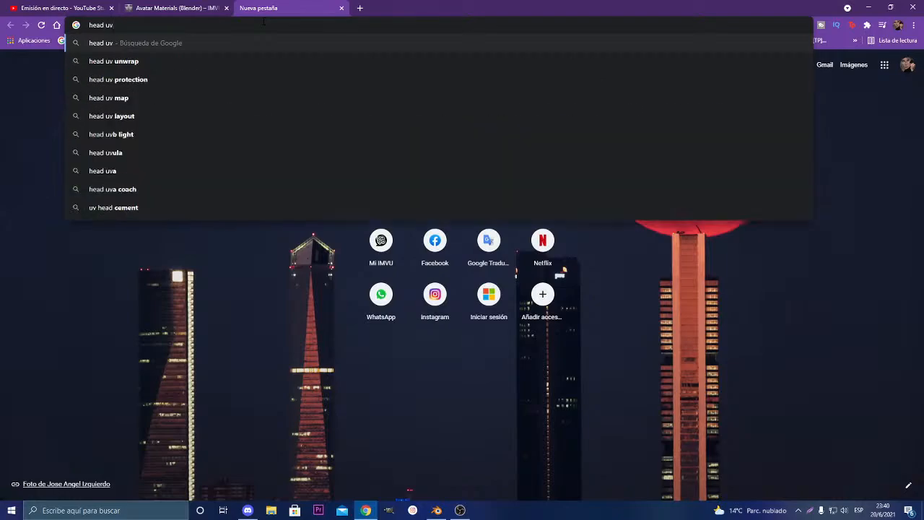
pyautogui.write('map imvu')
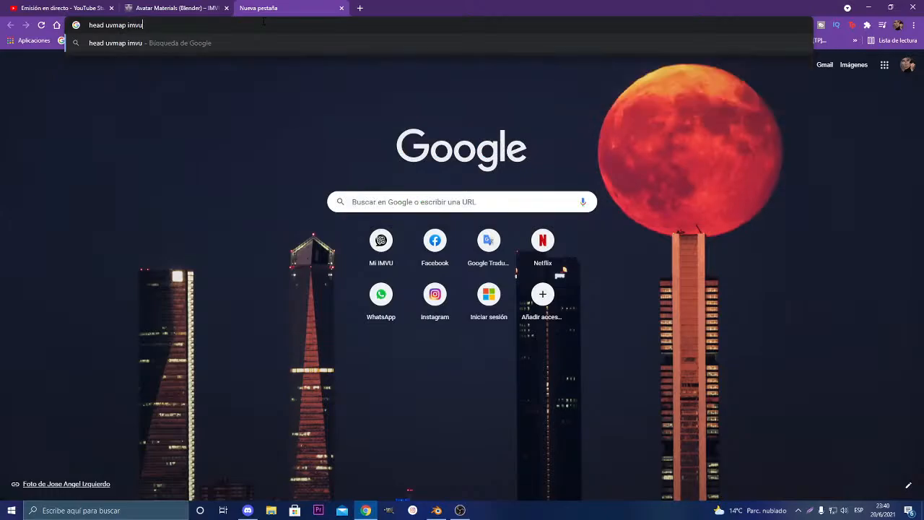
pyautogui.press('Return')
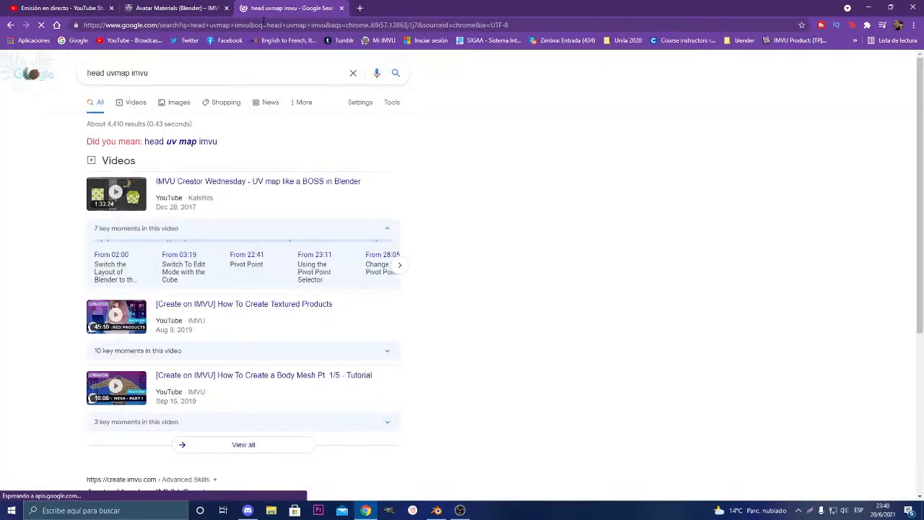
pyautogui.click(167, 105)
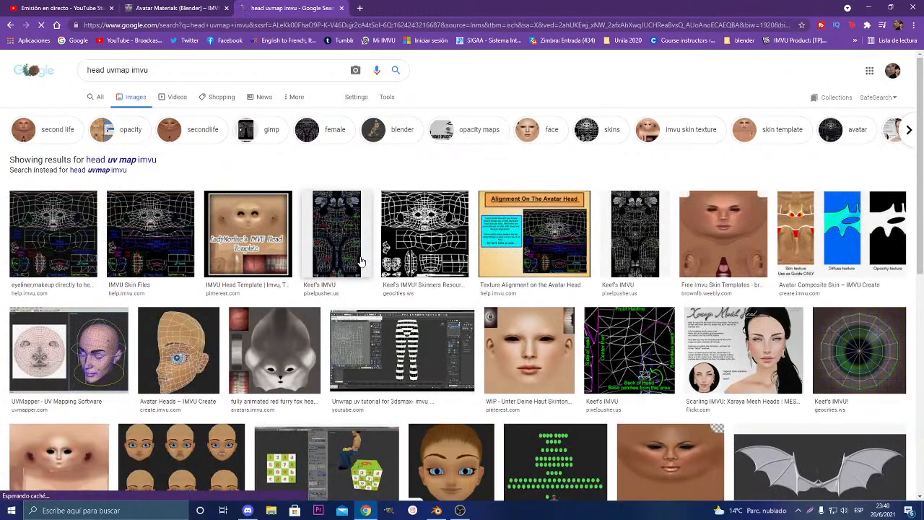
# Preview the black-and-white head UV wireframe from geocities.ws and open its IMVU Skinners Resource Page
pyautogui.click(417, 224)
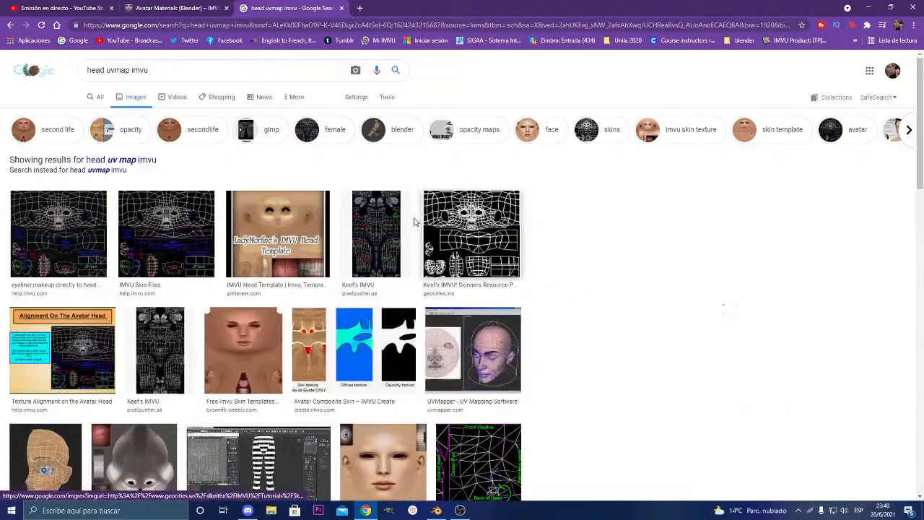
pyautogui.scroll(2, 725, 144)
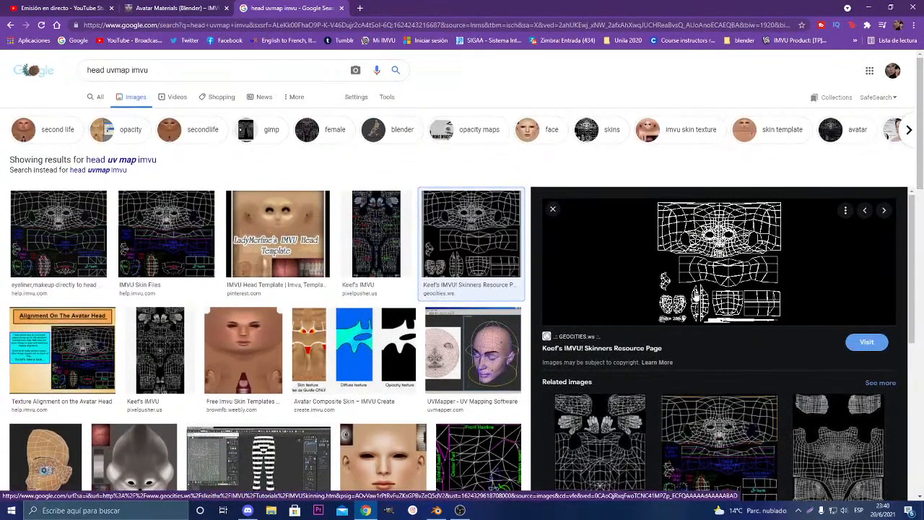
pyautogui.click(699, 263)
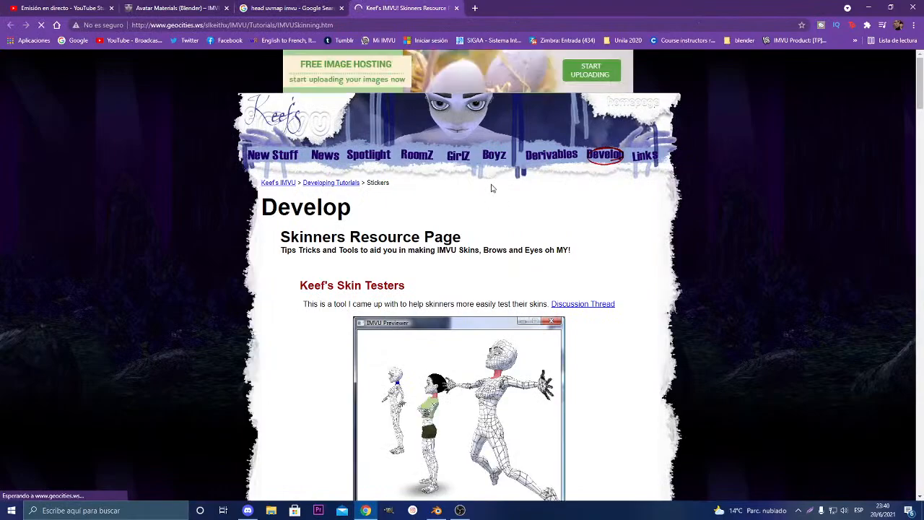
pyautogui.scroll(-10, 495, 184)
pyautogui.scroll(-9, 495, 189)
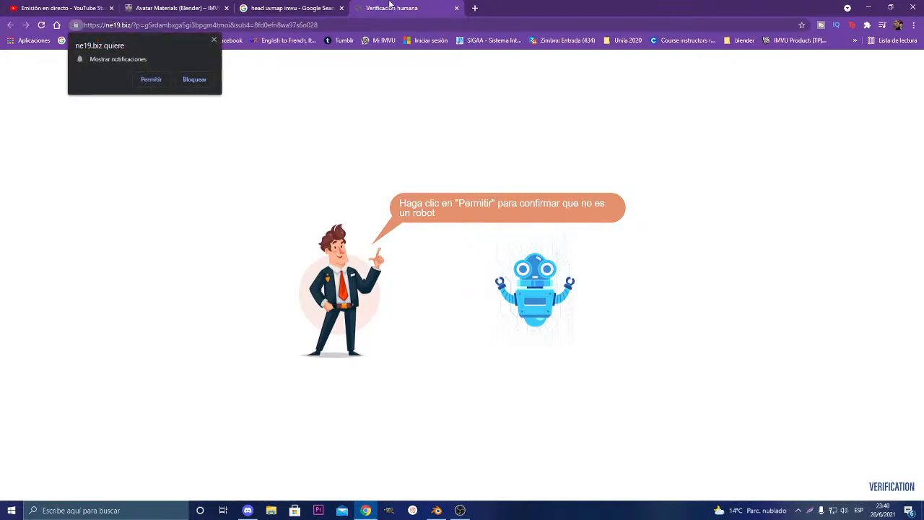
# Block the notification request of the redirected verification page and close its tab
pyautogui.click(199, 84)
pyautogui.middleClick(407, 4)
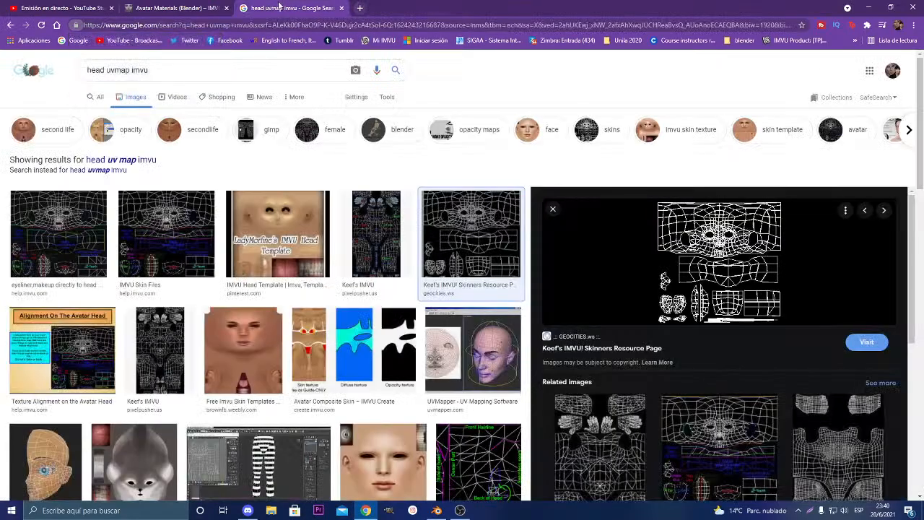
# Look through the UV map results and related images, and preview the colour-labelled IMVU Skin Files head map
pyautogui.scroll(-3, 563, 309)
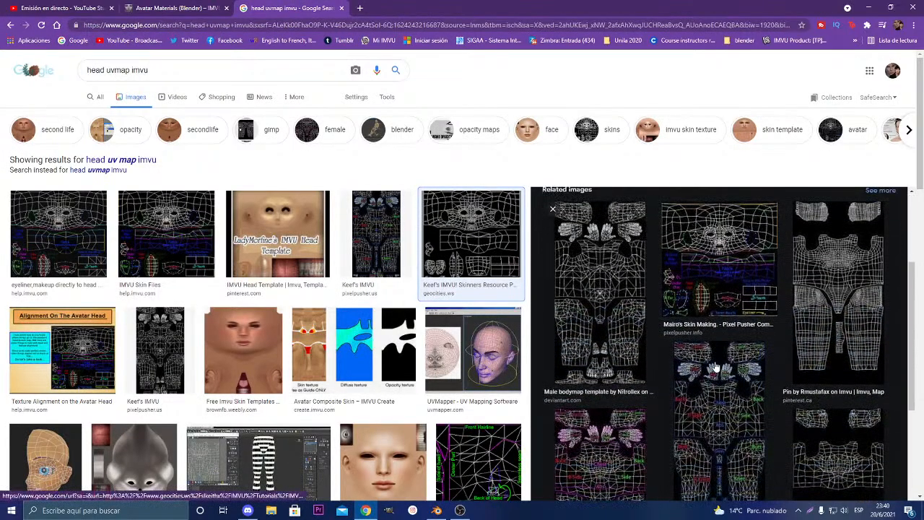
pyautogui.scroll(3, 716, 369)
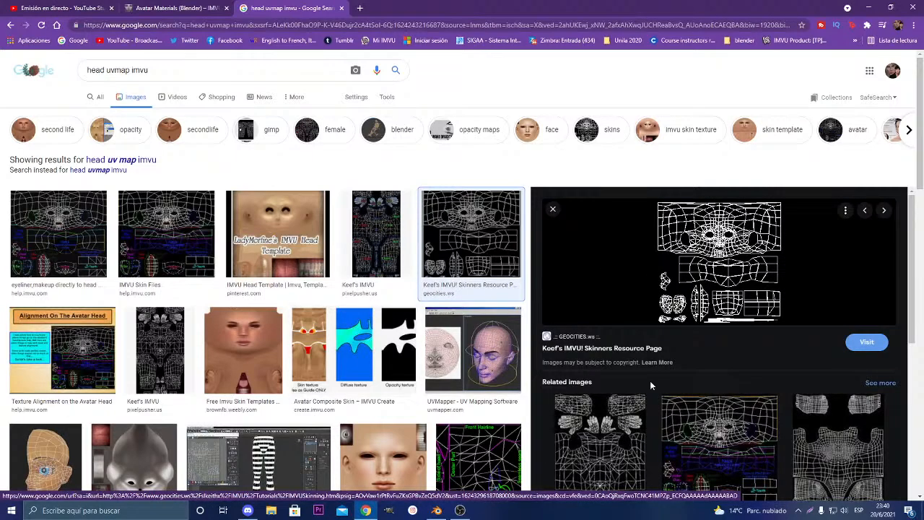
pyautogui.scroll(-5, 650, 380)
pyautogui.scroll(-3, 323, 360)
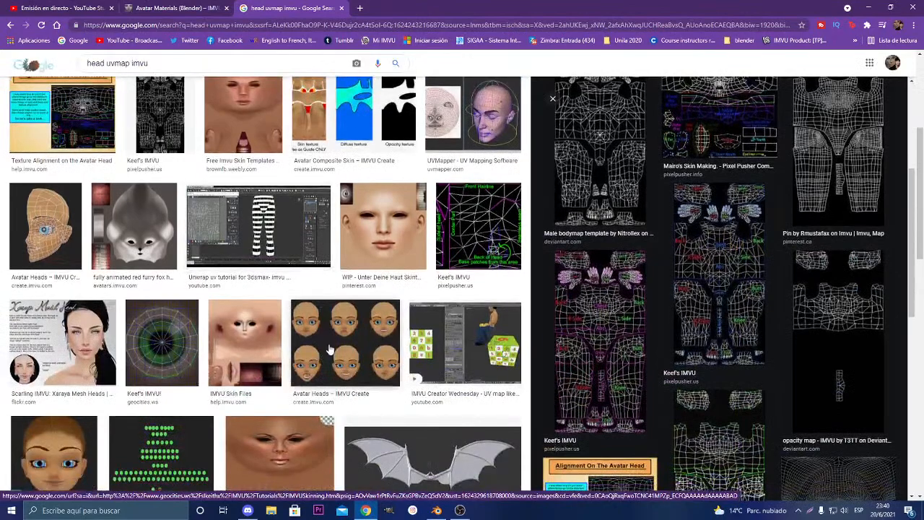
pyautogui.scroll(1, 351, 263)
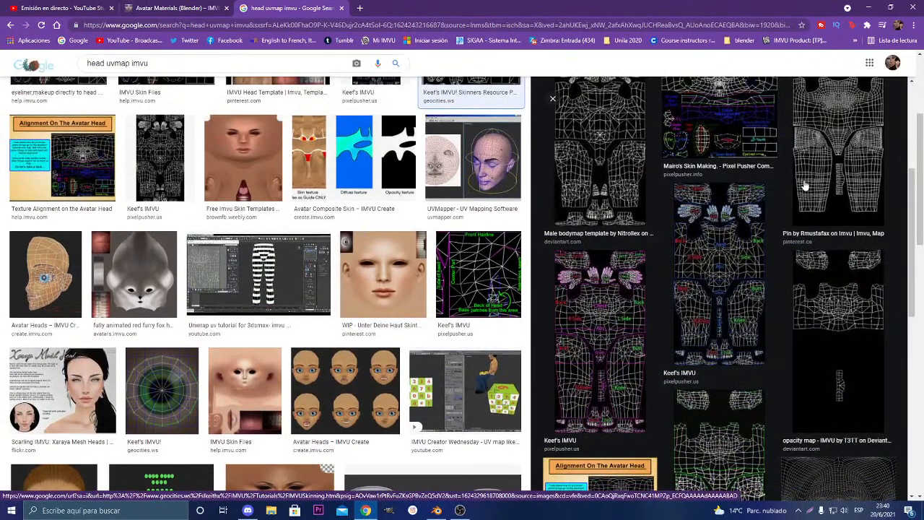
pyautogui.scroll(5, 687, 248)
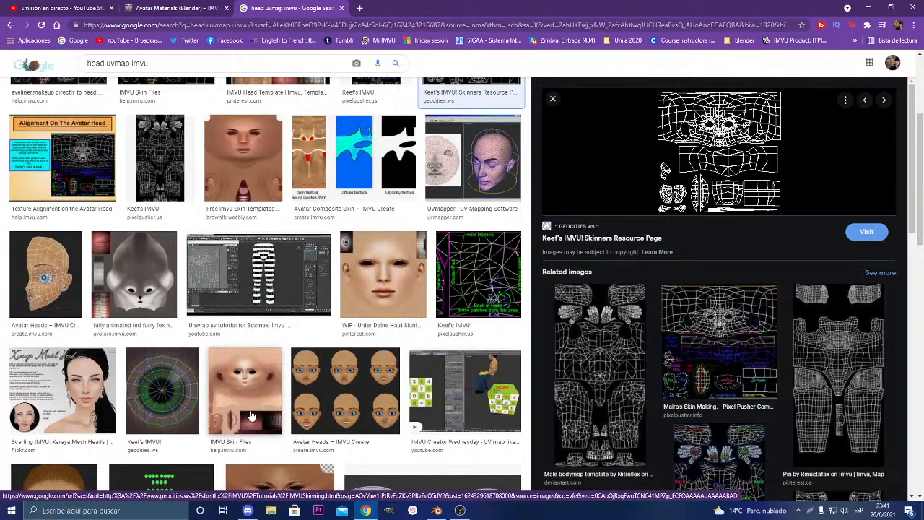
pyautogui.scroll(3, 252, 416)
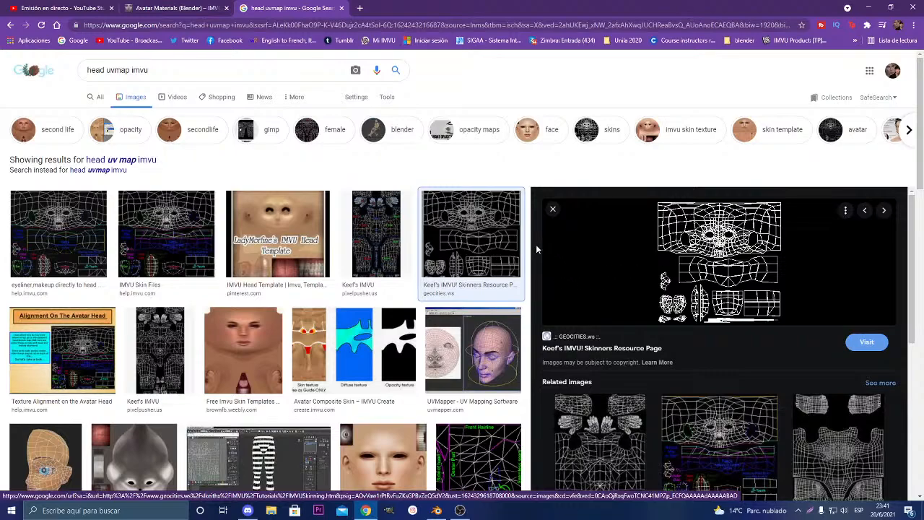
pyautogui.click(170, 244)
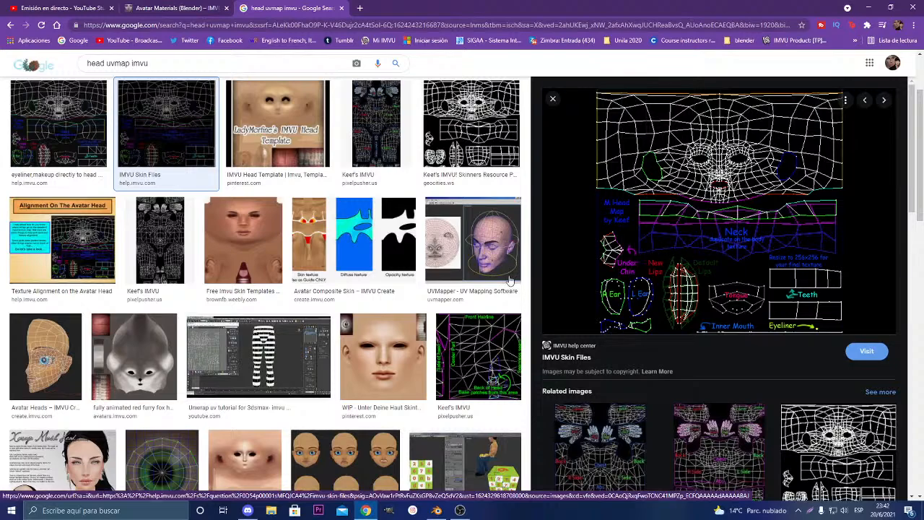
# Preview the Pinterest Sims 4 face skin texture and look through its related face textures
pyautogui.scroll(-1, 408, 360)
pyautogui.click(397, 318)
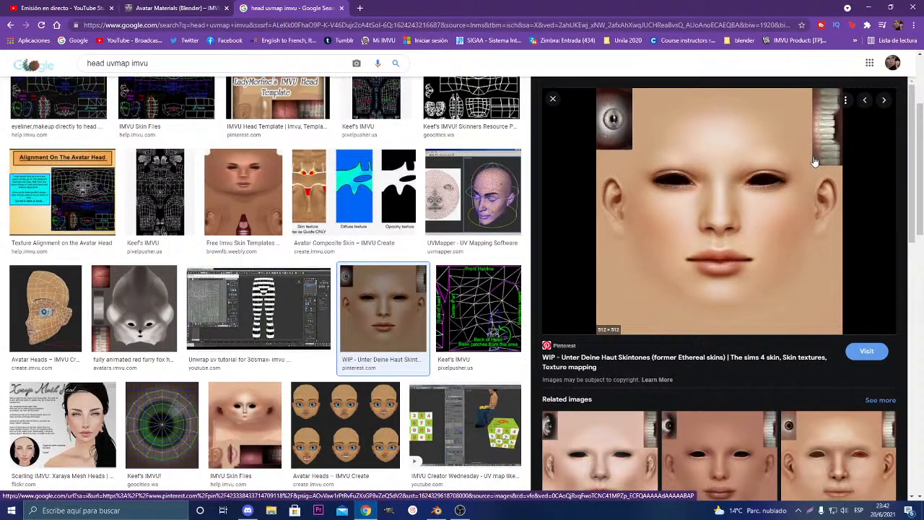
pyautogui.scroll(-3, 740, 242)
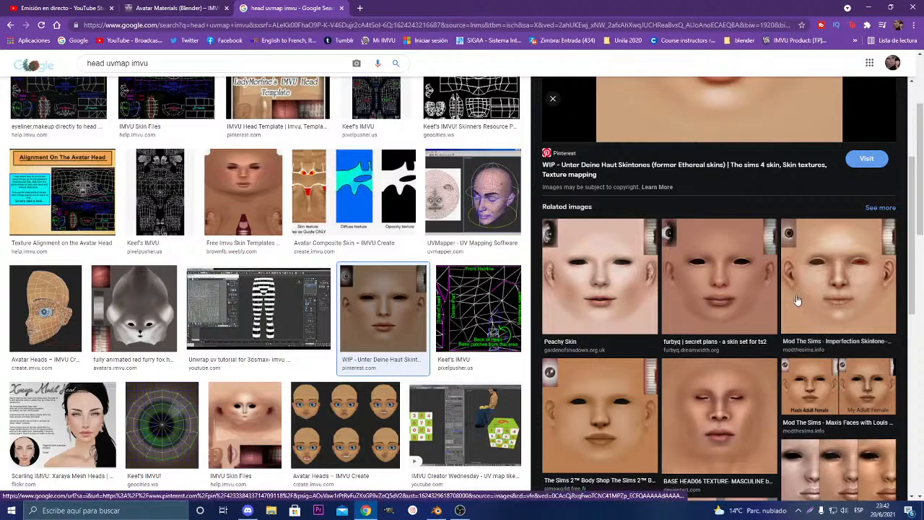
pyautogui.scroll(2, 715, 297)
pyautogui.scroll(-2, 708, 294)
pyautogui.scroll(-1, 363, 329)
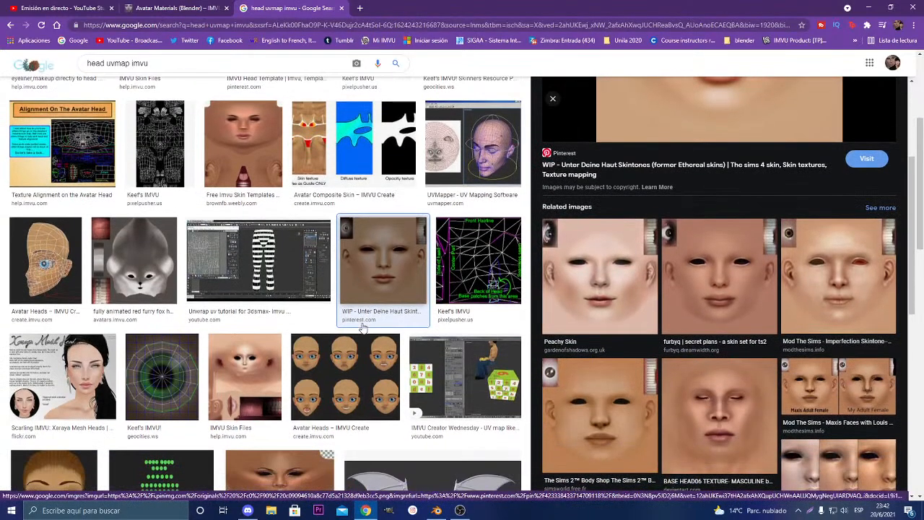
# Look further through the results and preview the IMVU Skin Files head skin texture from the IMVU help center
pyautogui.scroll(-3, 363, 329)
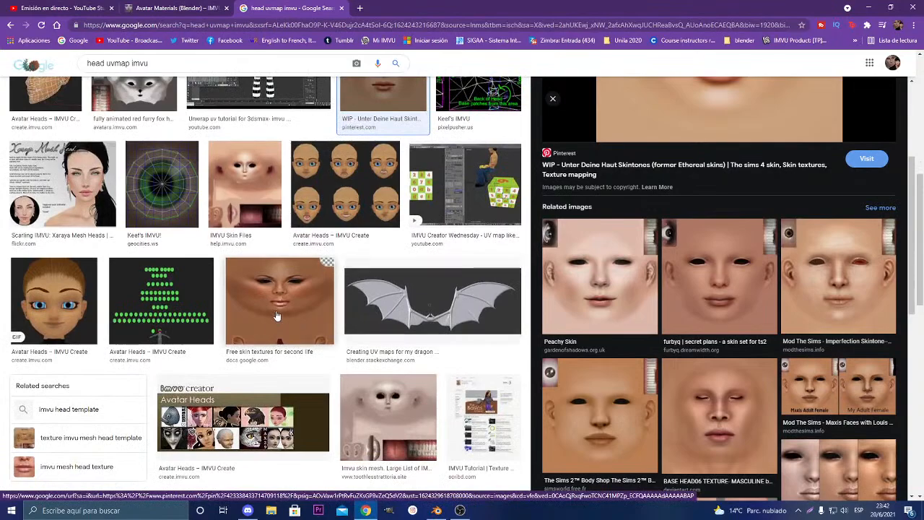
pyautogui.scroll(3, 277, 315)
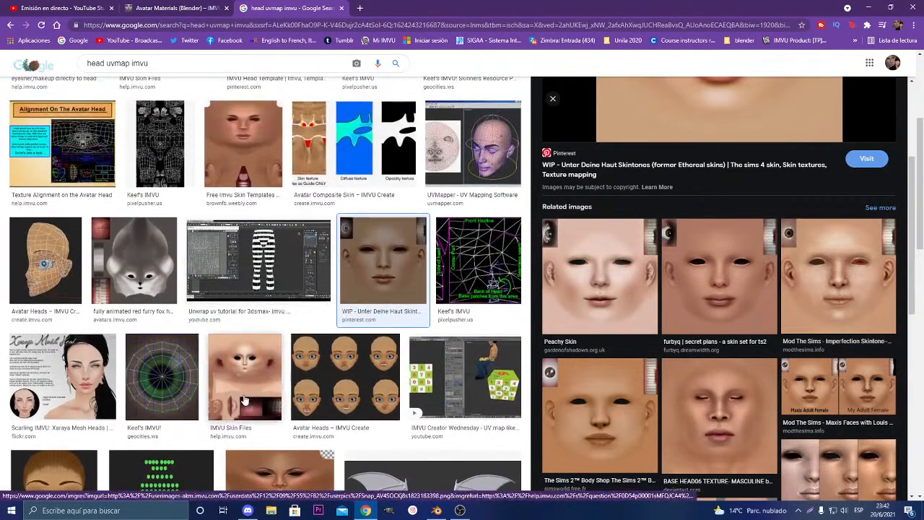
pyautogui.click(244, 401)
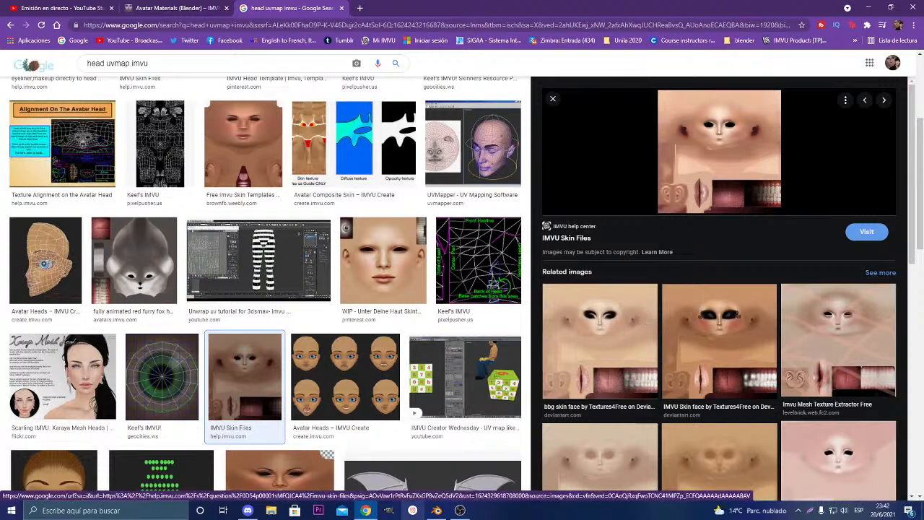
# Switch back to Blender and examine the female head mesh and its neck join from the front, back and side
pyautogui.click(437, 511)
pyautogui.scroll(5, 492, 202)
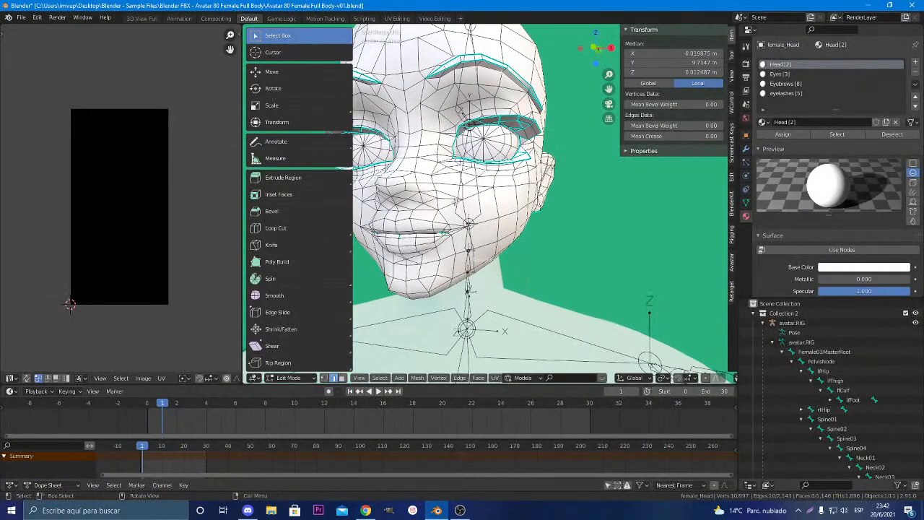
pyautogui.moveTo(491, 208); pyautogui.dragTo(526, 214, button='middle')
pyautogui.scroll(-3, 455, 216)
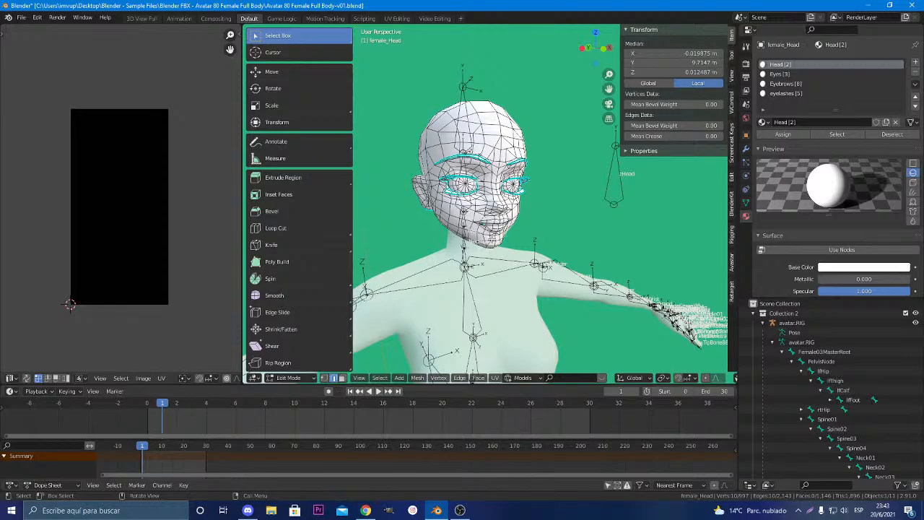
pyautogui.moveTo(526, 214); pyautogui.dragTo(504, 221, button='middle')
pyautogui.scroll(1, 435, 223)
pyautogui.moveTo(504, 272); pyautogui.dragTo(621, 283, button='middle')
pyautogui.scroll(4, 511, 278)
pyautogui.scroll(-4, 516, 286)
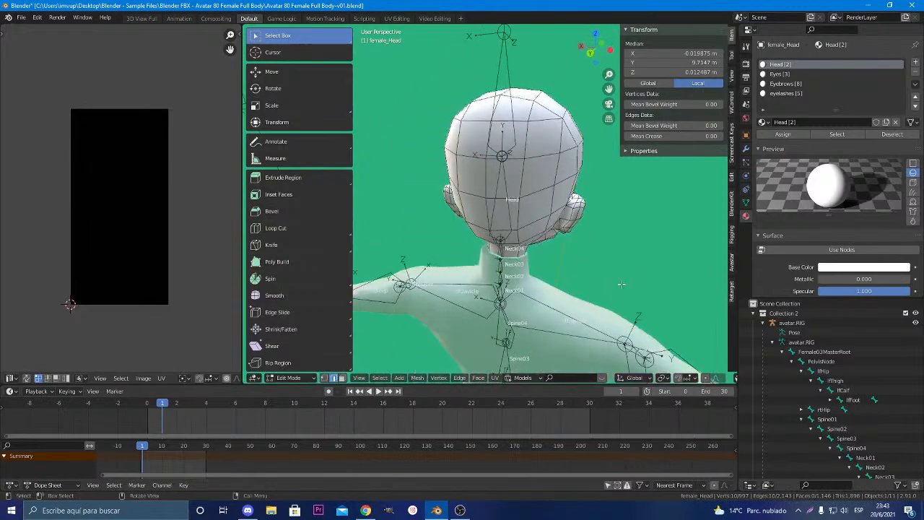
pyautogui.moveTo(464, 270); pyautogui.dragTo(408, 253, button='middle')
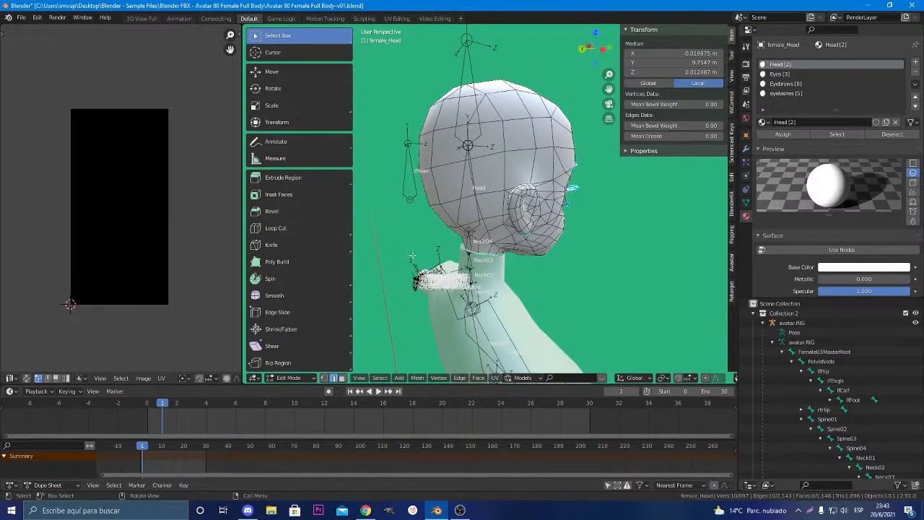
pyautogui.moveTo(435, 262); pyautogui.dragTo(477, 261, button='middle')
# Select the whole female head mesh and subdivide all of its edges once
pyautogui.press('a')
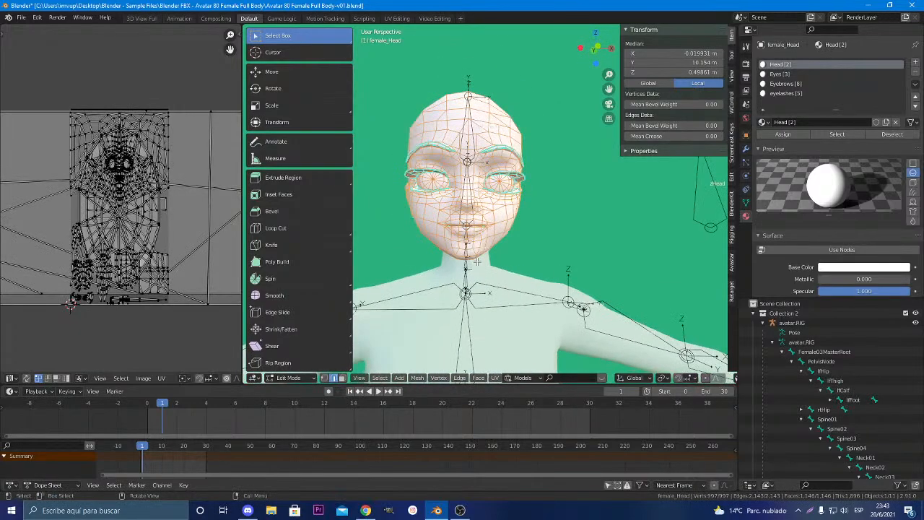
pyautogui.moveTo(445, 203); pyautogui.dragTo(538, 248, button='middle')
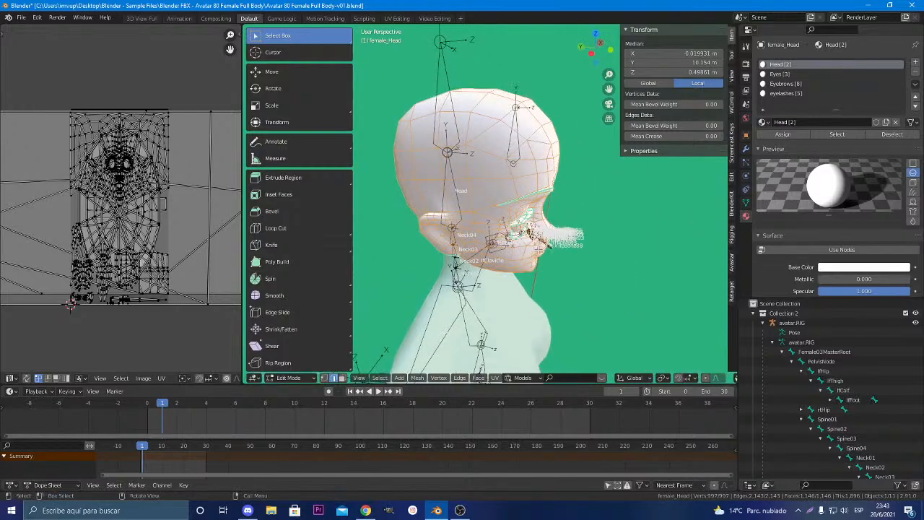
pyautogui.press('u')
pyautogui.rightClick(472, 175)
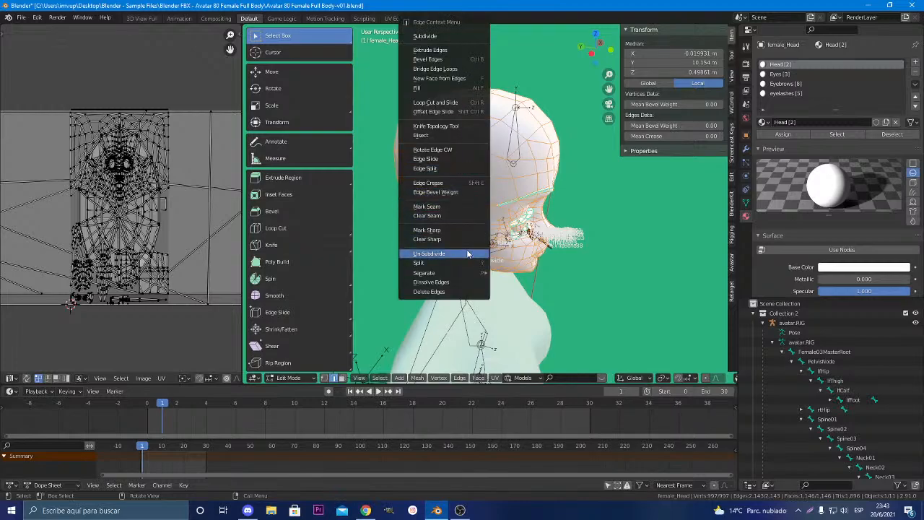
pyautogui.click(432, 38)
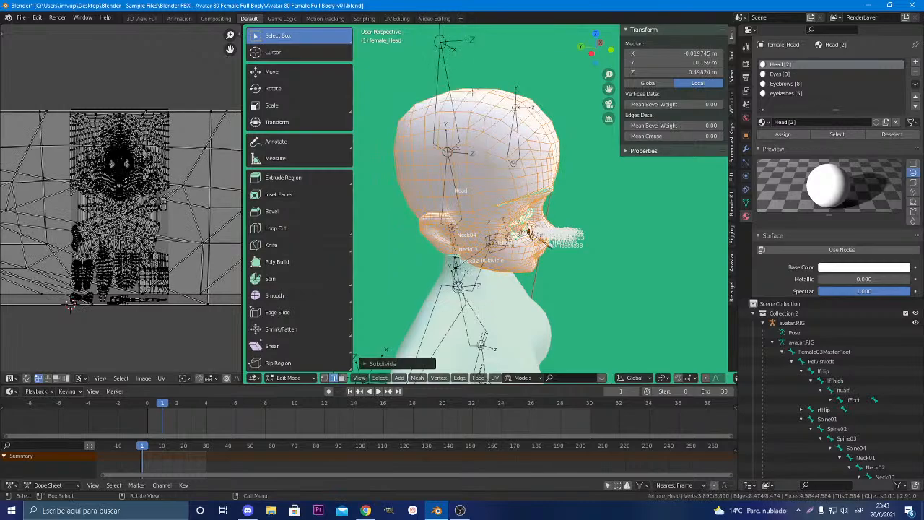
# Examine the subdivided face from several angles, in both the wireframe edit display and the plain object display
pyautogui.moveTo(561, 230); pyautogui.dragTo(507, 225, button='middle')
pyautogui.scroll(4, 466, 218)
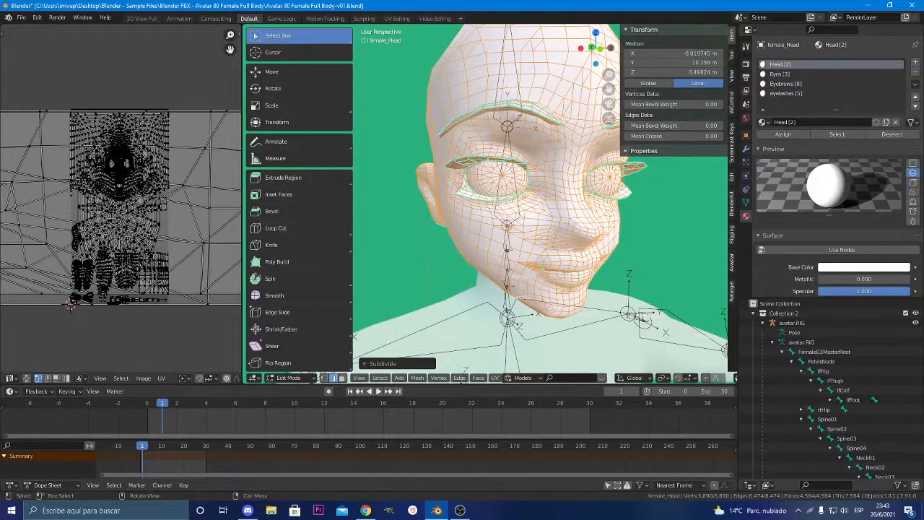
pyautogui.moveTo(564, 272); pyautogui.dragTo(538, 269, button='middle')
pyautogui.moveTo(497, 247); pyautogui.dragTo(581, 291, button='middle')
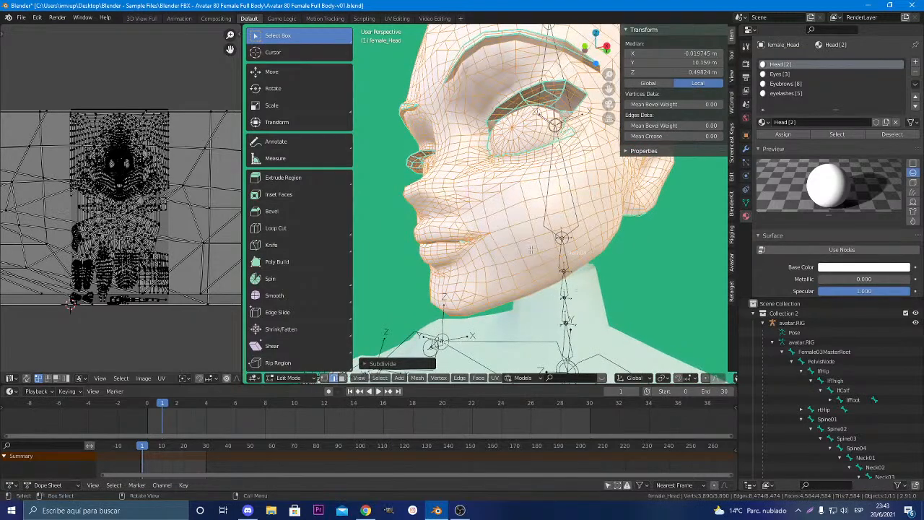
pyautogui.moveTo(531, 249)
pyautogui.mouseDown(button='middle')
pyautogui.moveTo(600, 278)
pyautogui.moveTo(520, 260)
pyautogui.mouseUp(button='middle')
pyautogui.press('Tab')
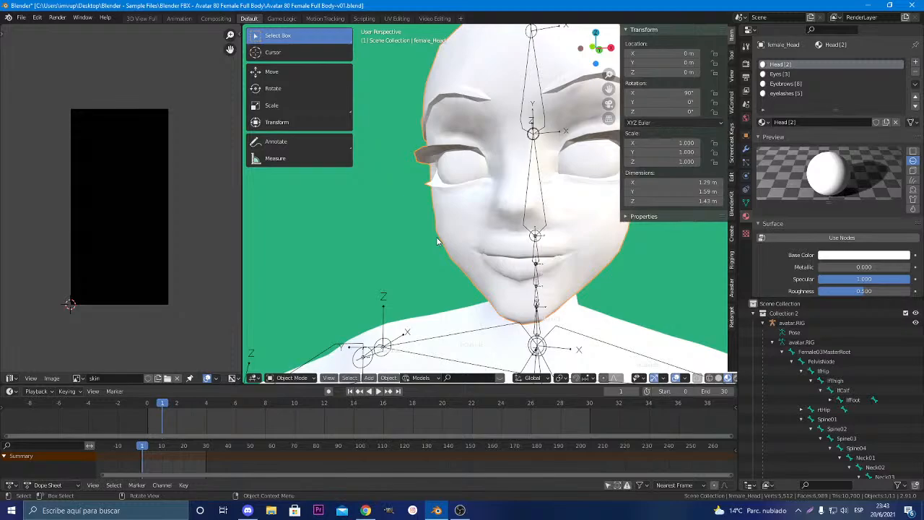
pyautogui.moveTo(475, 232); pyautogui.dragTo(473, 318, button='middle')
# Return to editing the head mesh and examine the join between its neck edge and the body's neck
pyautogui.press('Tab')
pyautogui.scroll(3, 452, 275)
pyautogui.scroll(-6, 473, 316)
pyautogui.moveTo(471, 267); pyautogui.dragTo(271, 210, button='middle')
pyautogui.scroll(-2, 431, 223)
pyautogui.scroll(5, 549, 318)
pyautogui.keyDown('shift'); pyautogui.moveTo(600, 361); pyautogui.dragTo(502, 272, button='middle'); pyautogui.keyUp('shift')
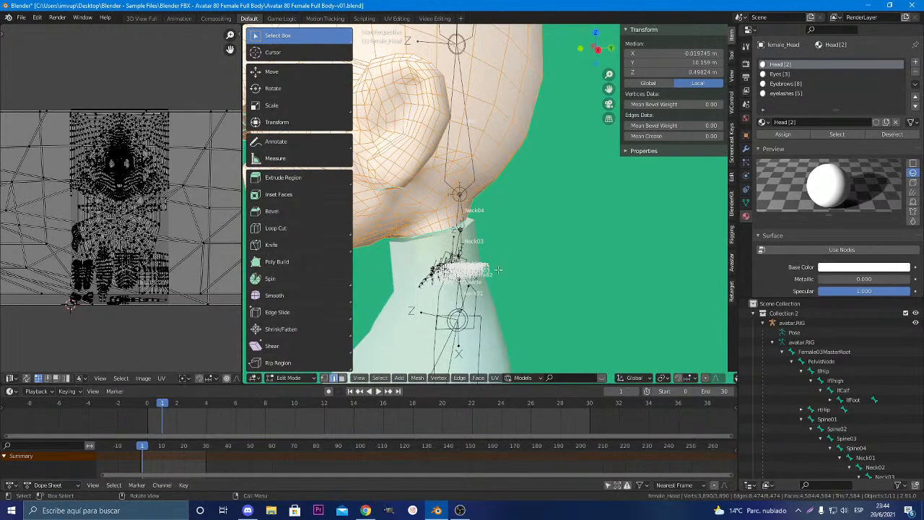
pyautogui.moveTo(603, 289)
pyautogui.mouseDown(button='middle')
pyautogui.moveTo(522, 259)
pyautogui.moveTo(451, 271)
pyautogui.moveTo(520, 278)
pyautogui.moveTo(624, 268)
pyautogui.moveTo(499, 255)
pyautogui.mouseUp(button='middle')
# Leave Edit Mode on the head, select the upper body and switch it from Weight Paint to Object Mode
pyautogui.click(523, 259)
pyautogui.press('Tab')
pyautogui.click(523, 262)
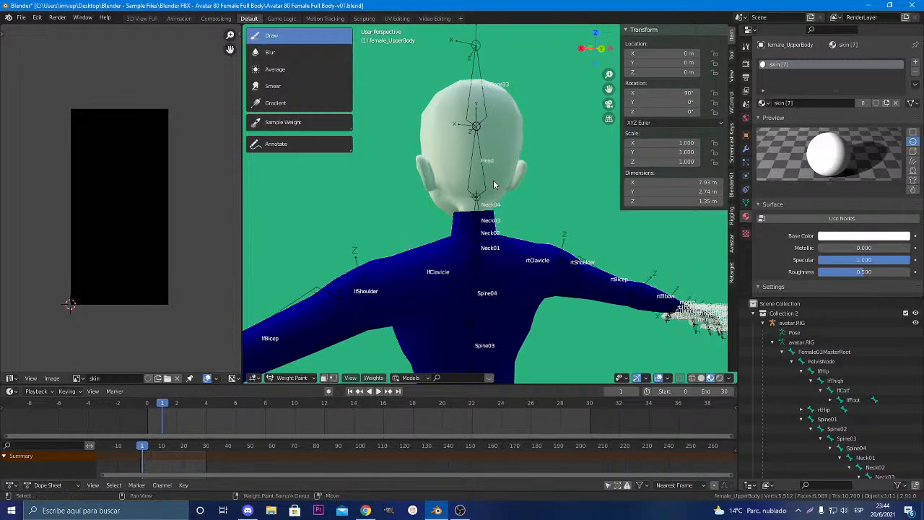
pyautogui.keyDown('shift'); pyautogui.click(496, 187); pyautogui.keyUp('shift')
pyautogui.moveTo(410, 227); pyautogui.dragTo(496, 230, button='middle')
pyautogui.click(466, 256)
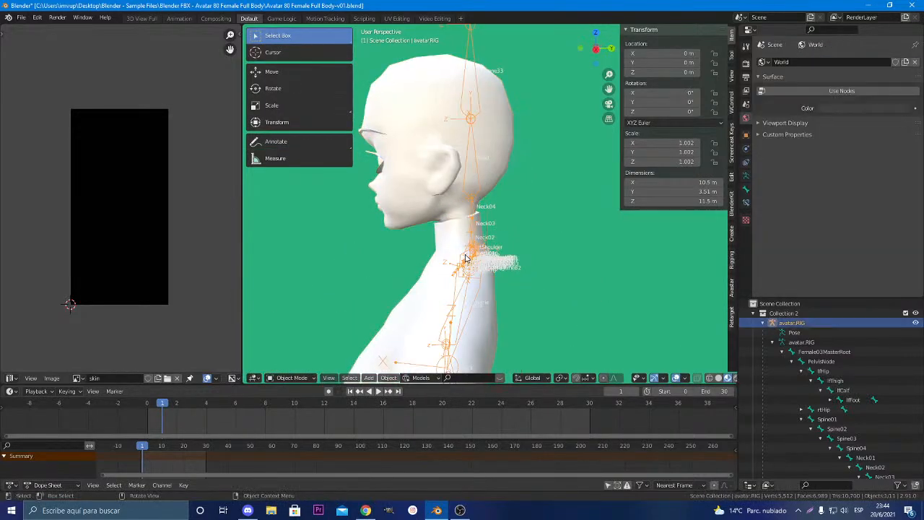
pyautogui.click(423, 294)
pyautogui.click(290, 378)
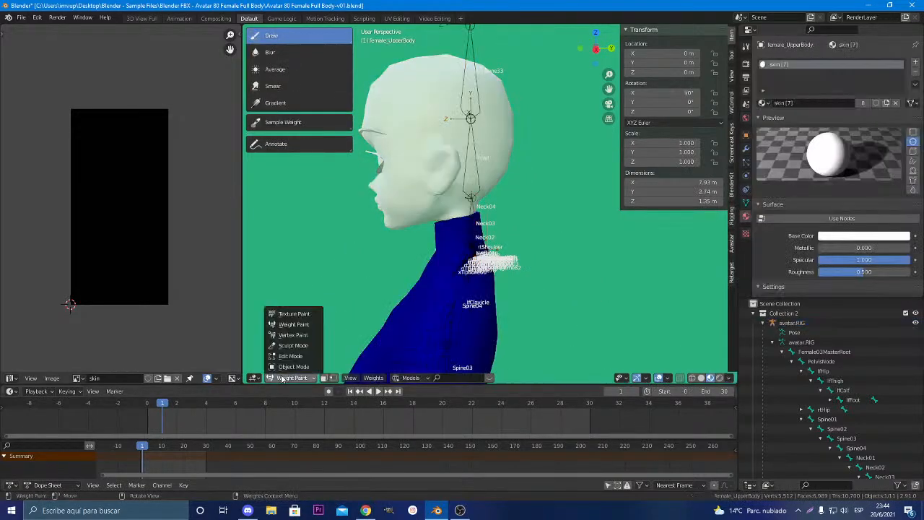
pyautogui.click(299, 364)
# Add the head to the upper body selection and enter Edit Mode on both meshes together
pyautogui.keyDown('shift'); pyautogui.click(461, 205); pyautogui.keyUp('shift')
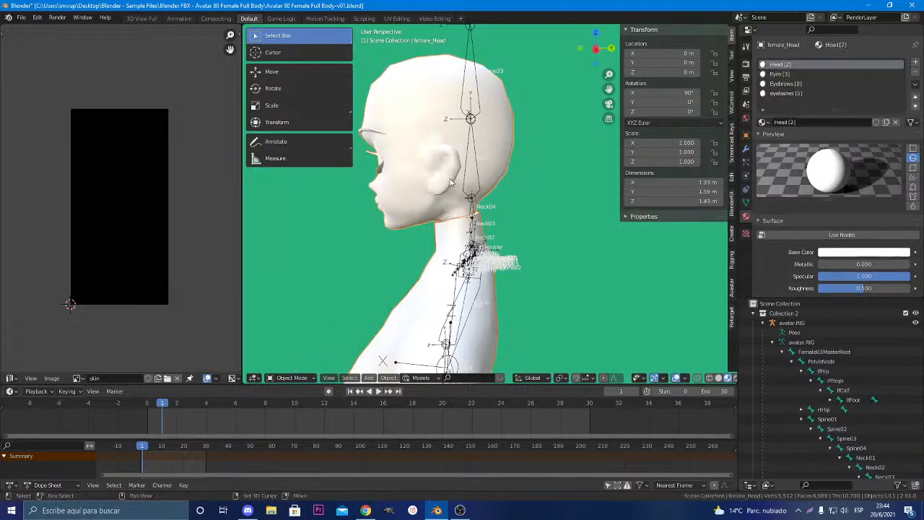
pyautogui.moveTo(460, 205); pyautogui.dragTo(409, 195, button='middle')
pyautogui.press('Tab')
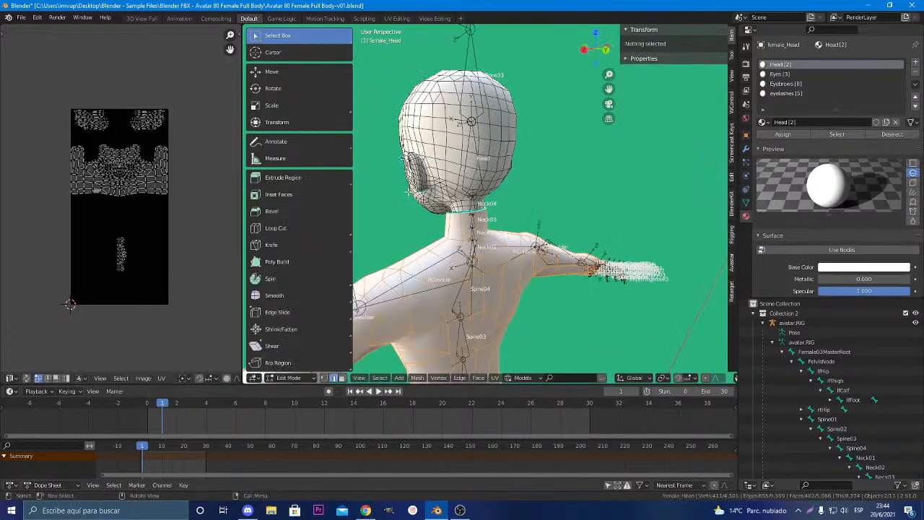
# Examine the gap between the head's neck border and the upper body's neck opening, staying in Edit Mode
pyautogui.scroll(8, 412, 204)
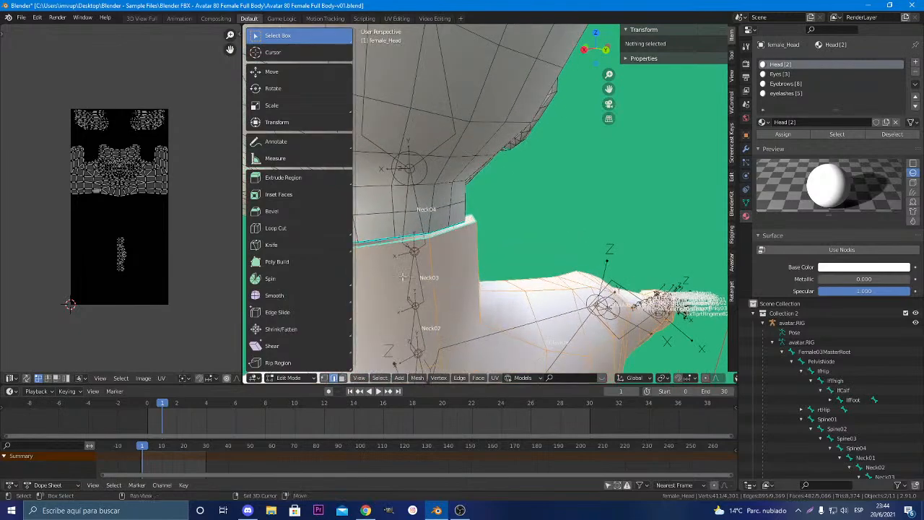
pyautogui.keyDown('shift'); pyautogui.moveTo(477, 267); pyautogui.dragTo(625, 252, button='middle'); pyautogui.keyUp('shift')
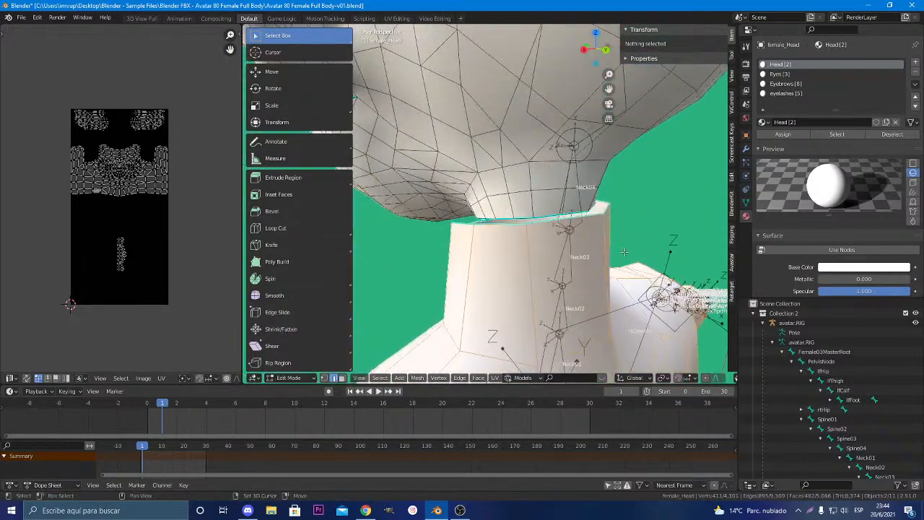
pyautogui.click(297, 379)
pyautogui.click(292, 356)
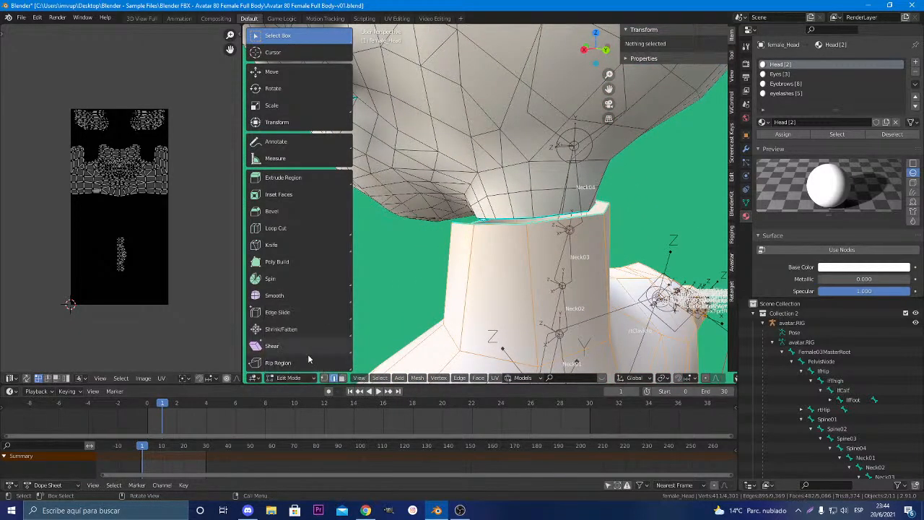
pyautogui.moveTo(643, 199); pyautogui.dragTo(602, 245, button='middle')
pyautogui.scroll(-4, 616, 221)
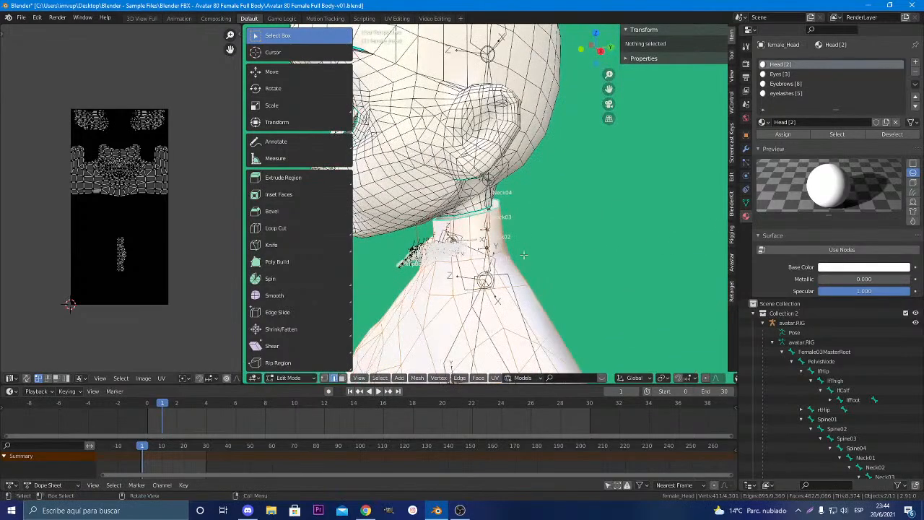
pyautogui.scroll(6, 462, 260)
pyautogui.moveTo(524, 255); pyautogui.dragTo(550, 256, button='middle')
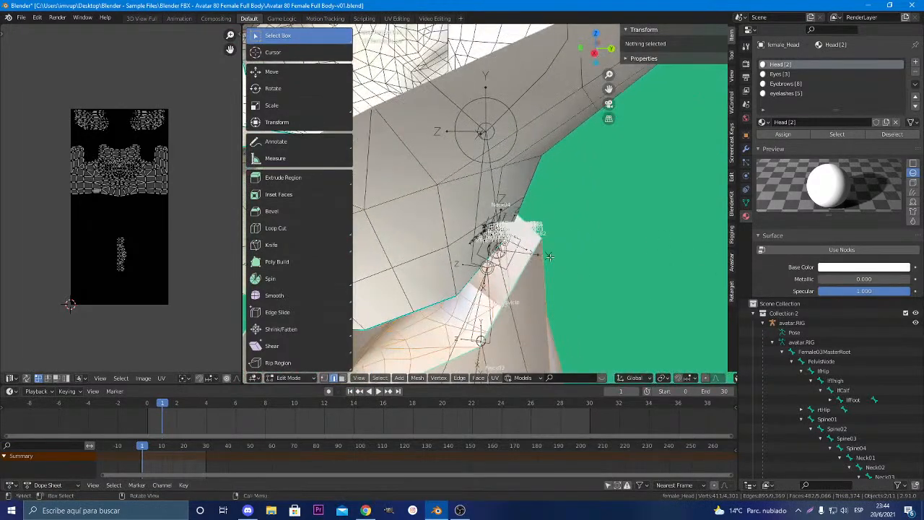
# Pick individual edges along the head's neck border to compare them with the body's neck opening
pyautogui.click(419, 308)
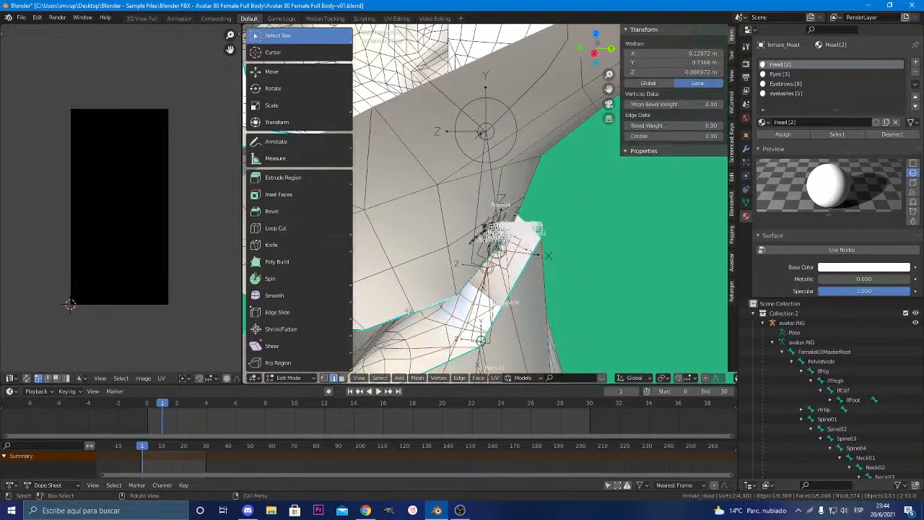
pyautogui.moveTo(432, 307); pyautogui.dragTo(388, 332, button='middle')
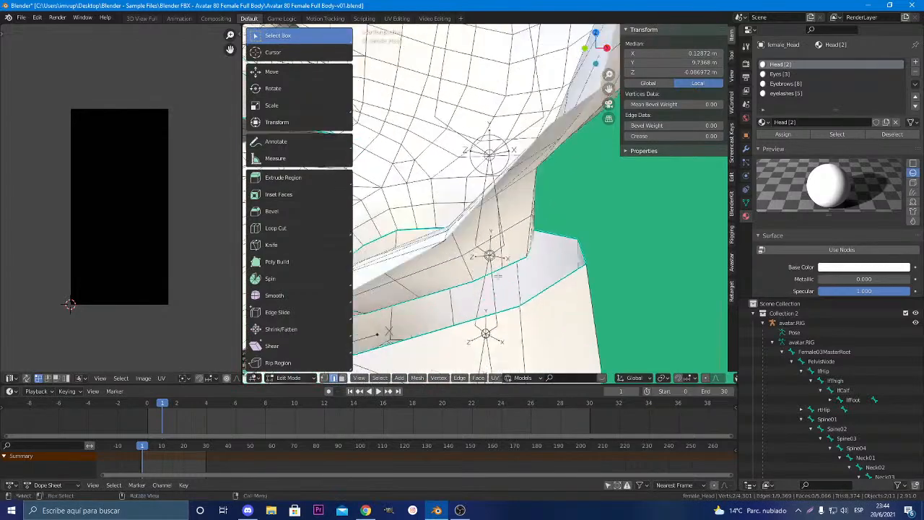
pyautogui.click(506, 265)
pyautogui.click(497, 273)
pyautogui.click(461, 287)
pyautogui.moveTo(460, 286)
pyautogui.mouseDown(button='middle')
pyautogui.moveTo(402, 282)
pyautogui.moveTo(404, 271)
pyautogui.moveTo(473, 283)
pyautogui.moveTo(526, 264)
pyautogui.moveTo(519, 303)
pyautogui.moveTo(448, 292)
pyautogui.mouseUp(button='middle')
pyautogui.scroll(3, 520, 305)
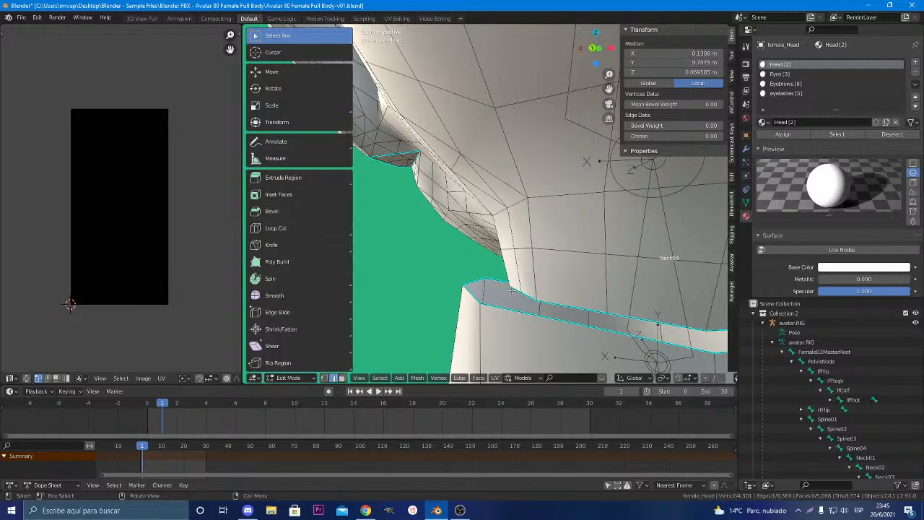
# In vertex select mode, select a vertex on the head's neck border plus the matching body neck vertex as the active one
pyautogui.press('1')
pyautogui.scroll(-8, 481, 319)
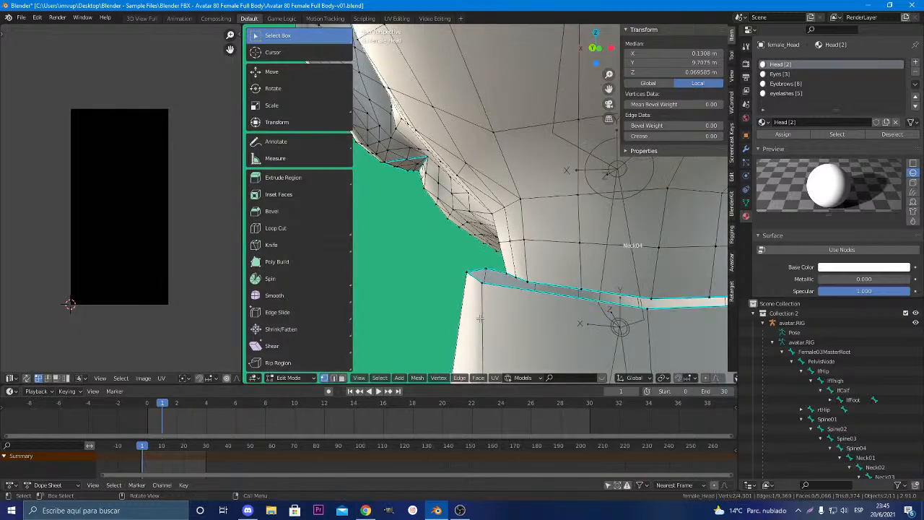
pyautogui.scroll(-2, 494, 315)
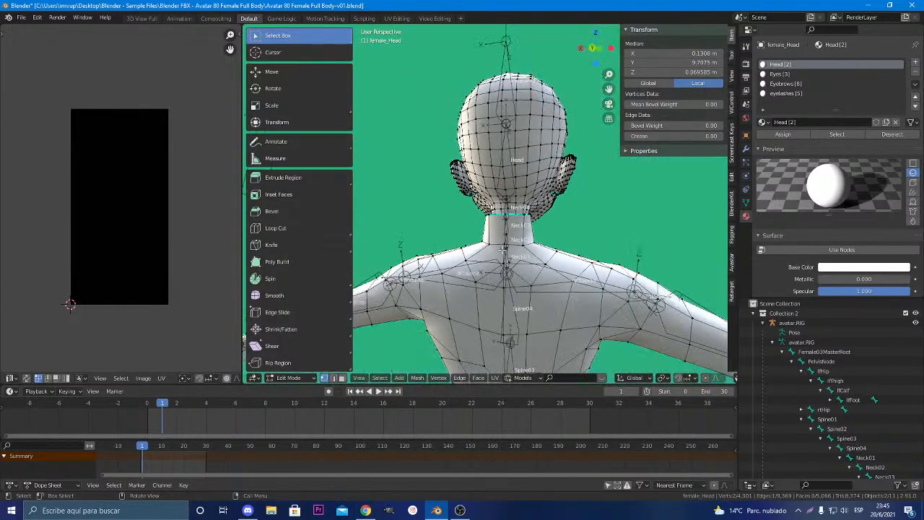
pyautogui.scroll(9, 504, 250)
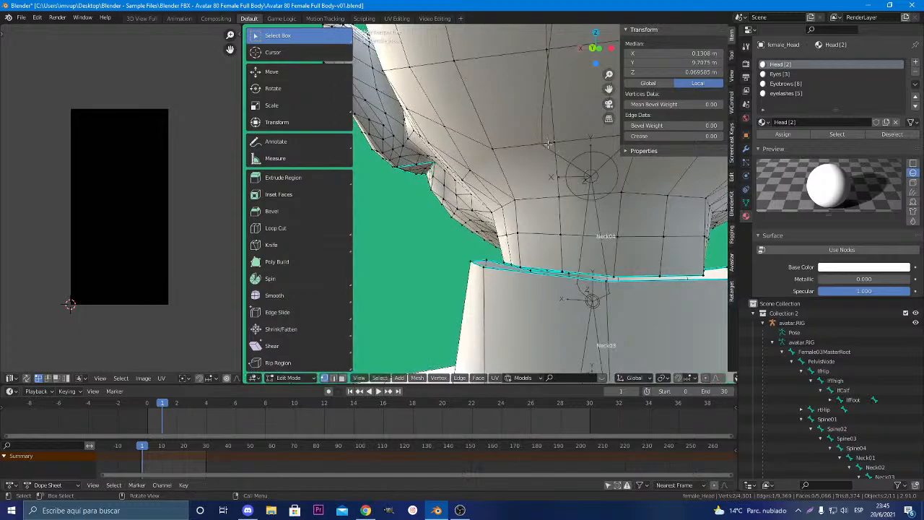
pyautogui.scroll(3, 543, 253)
pyautogui.scroll(4, 545, 268)
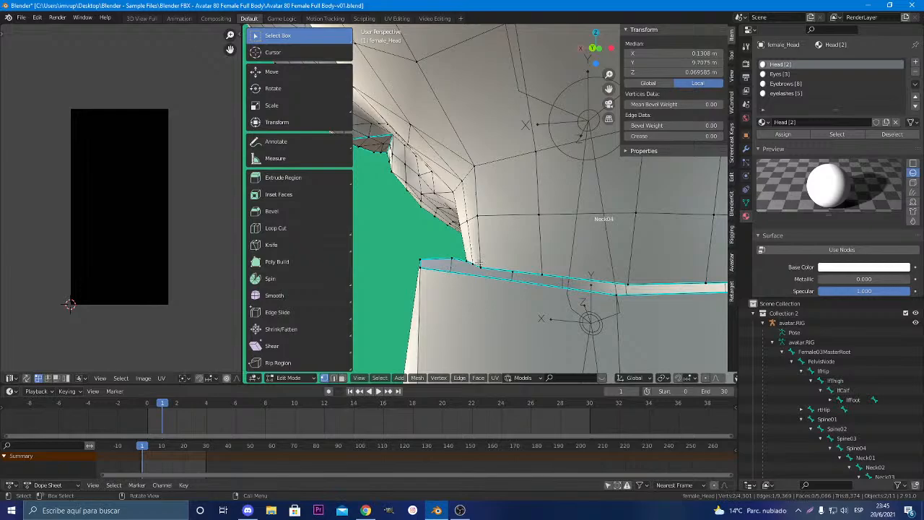
pyautogui.click(478, 266)
pyautogui.moveTo(489, 273); pyautogui.dragTo(530, 309, button='middle')
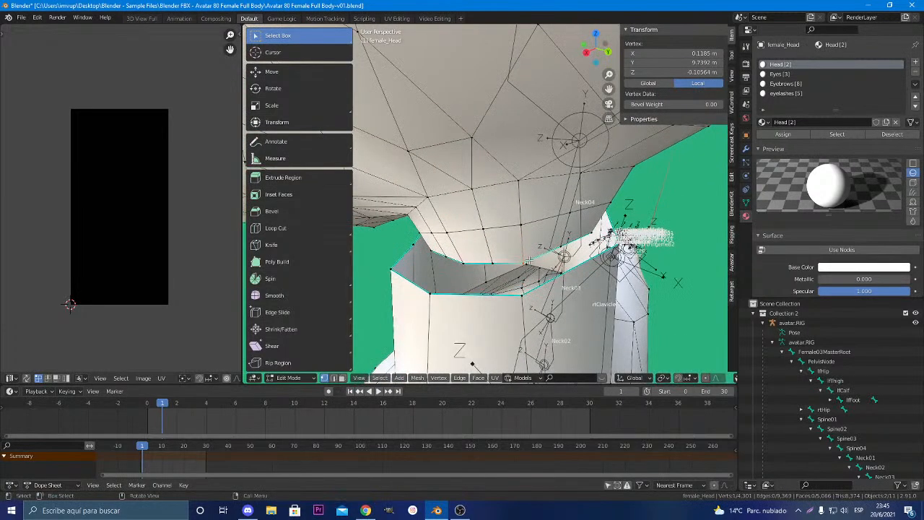
pyautogui.click(524, 296)
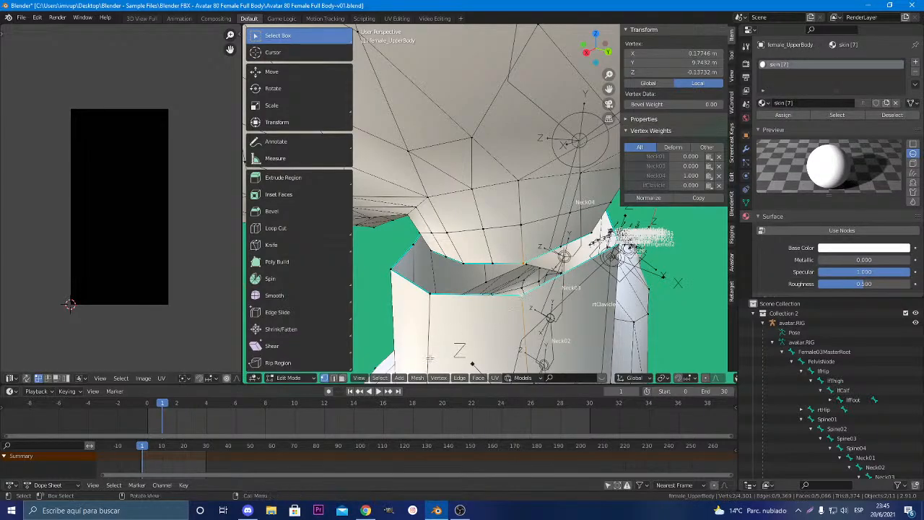
# Set the transform pivot to Active Element and scale the selected head and body neck vertices to 0 so they coincide
pyautogui.click(664, 381)
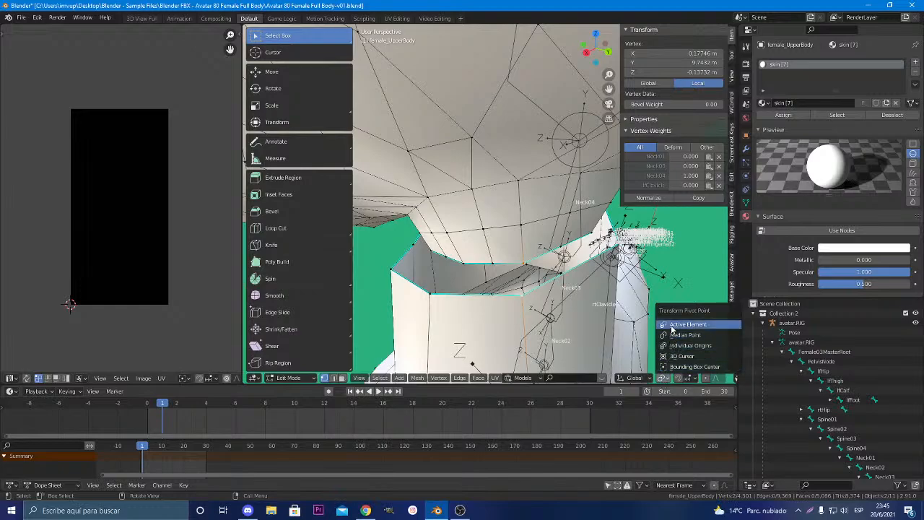
pyautogui.click(672, 327)
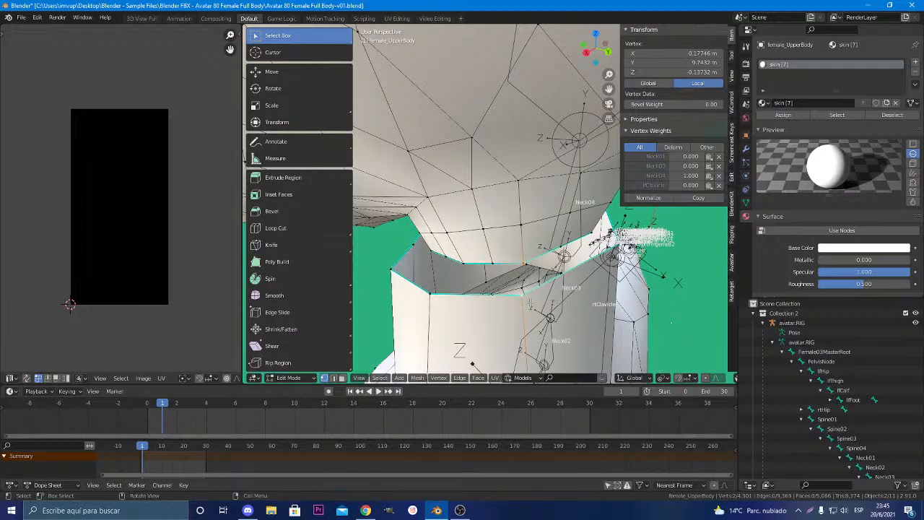
pyautogui.moveTo(530, 302); pyautogui.dragTo(447, 300, button='middle')
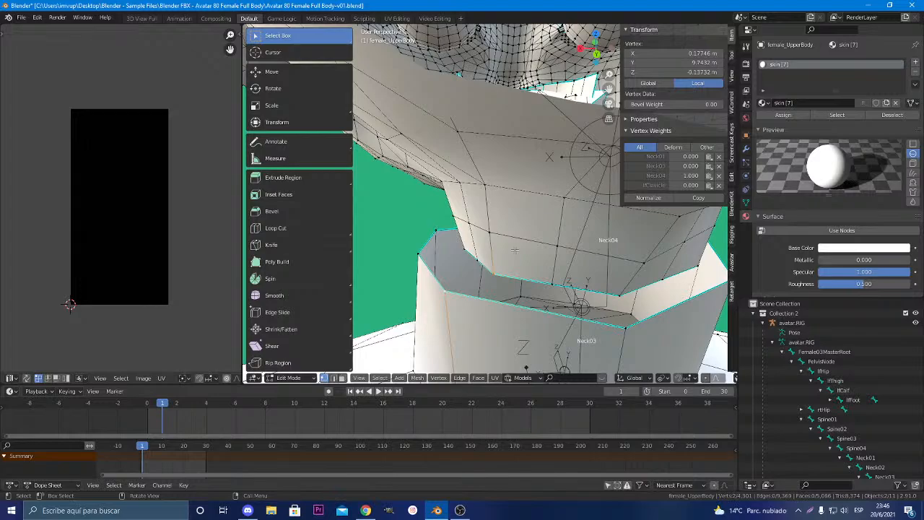
pyautogui.press('s')
pyautogui.press('0')
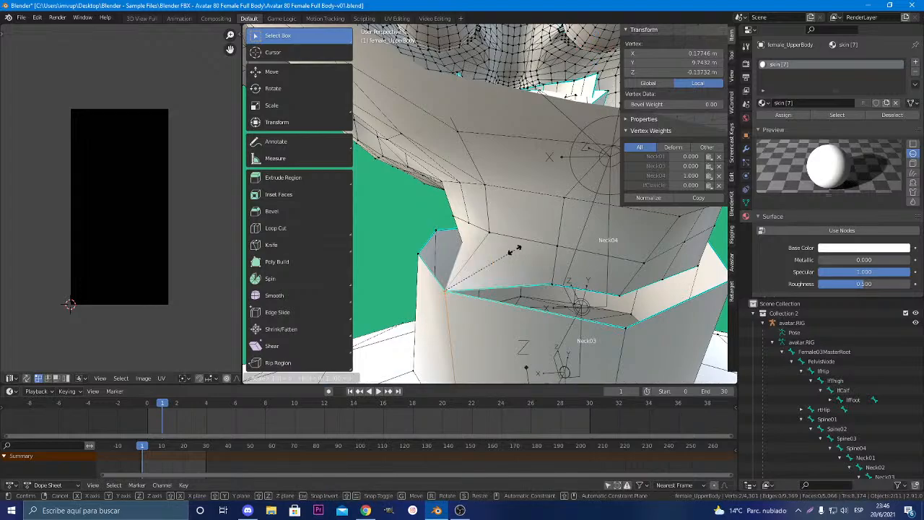
pyautogui.press('Return')
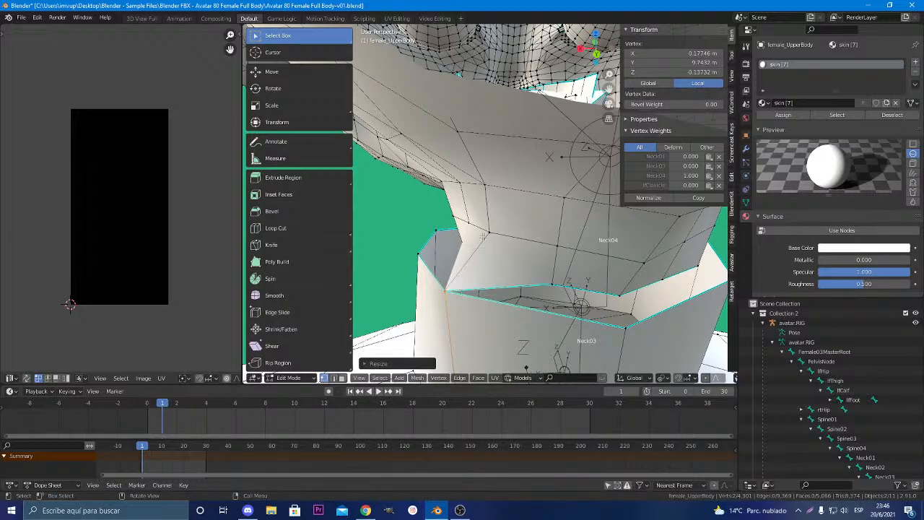
# Select another head neck border vertex plus its matching body neck vertex as active, and scale the pair to 0
pyautogui.moveTo(438, 310); pyautogui.dragTo(414, 286, button='middle')
pyautogui.click(473, 272)
pyautogui.keyDown('shift'); pyautogui.click(417, 289); pyautogui.keyUp('shift')
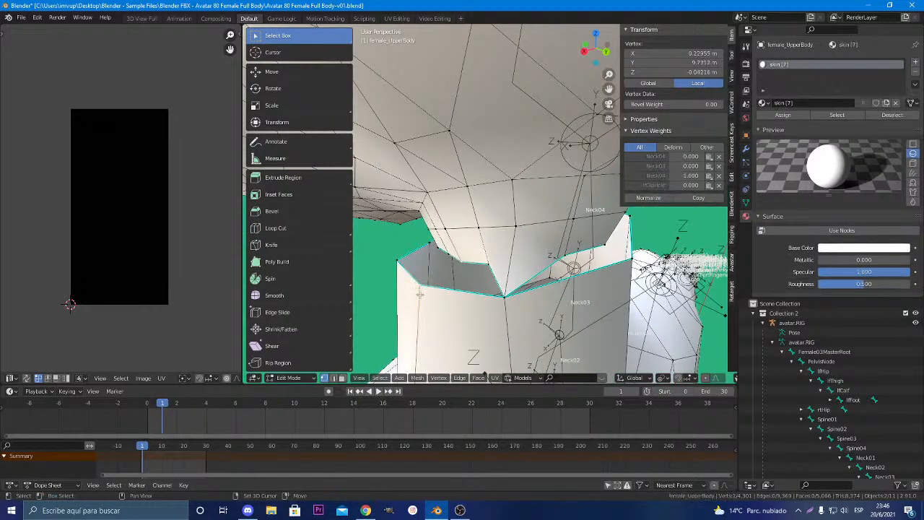
pyautogui.press('s')
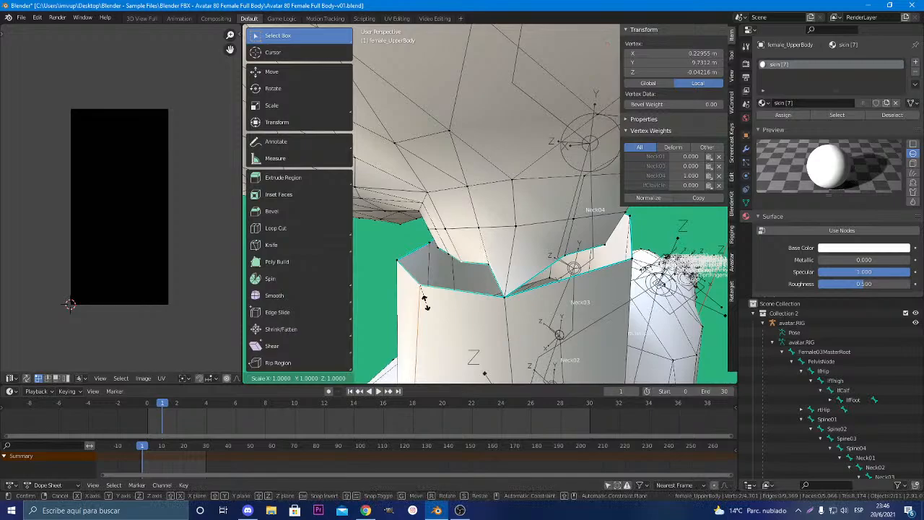
pyautogui.click(427, 301)
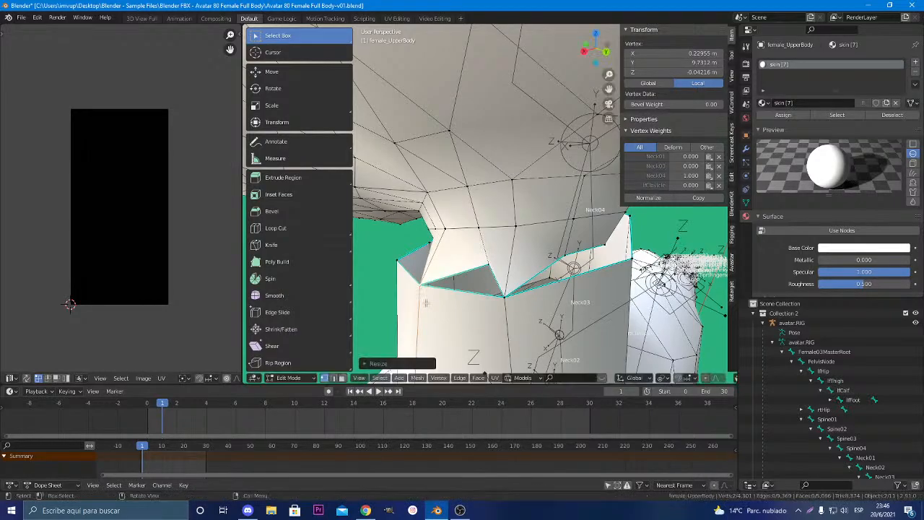
# Move the head border vertex between the two joined points about 0.08 m outward along X, and adjust it freely onto the body's neck edge
pyautogui.click(490, 265)
pyautogui.moveTo(491, 267); pyautogui.dragTo(437, 205, button='middle')
pyautogui.scroll(5, 437, 204)
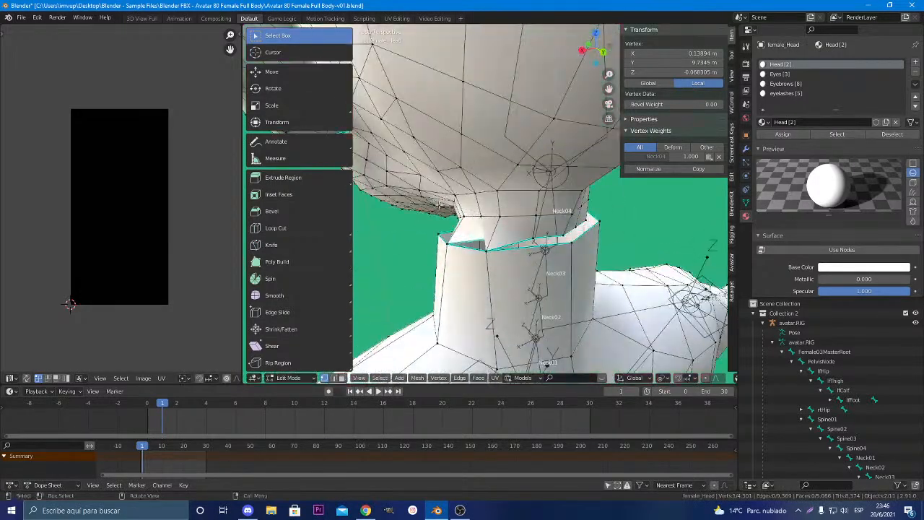
pyautogui.scroll(4, 481, 221)
pyautogui.moveTo(502, 263); pyautogui.dragTo(626, 319, button='middle')
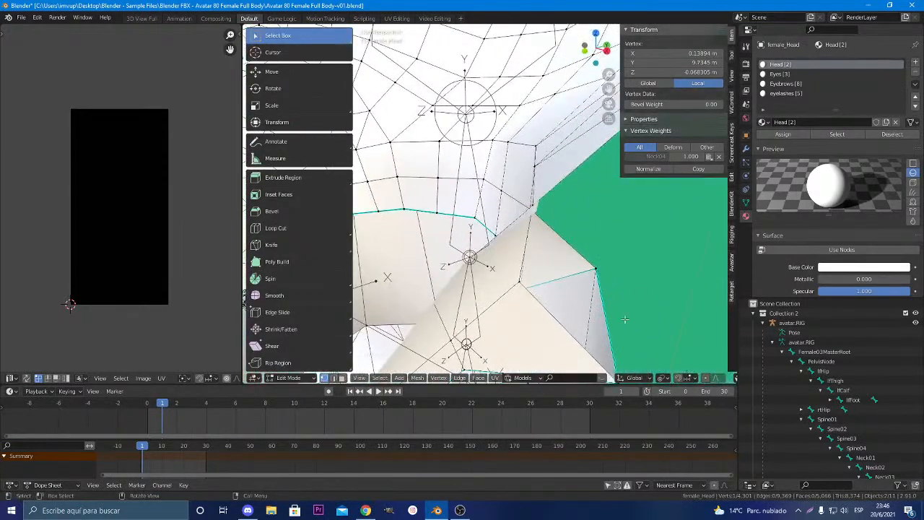
pyautogui.press('g')
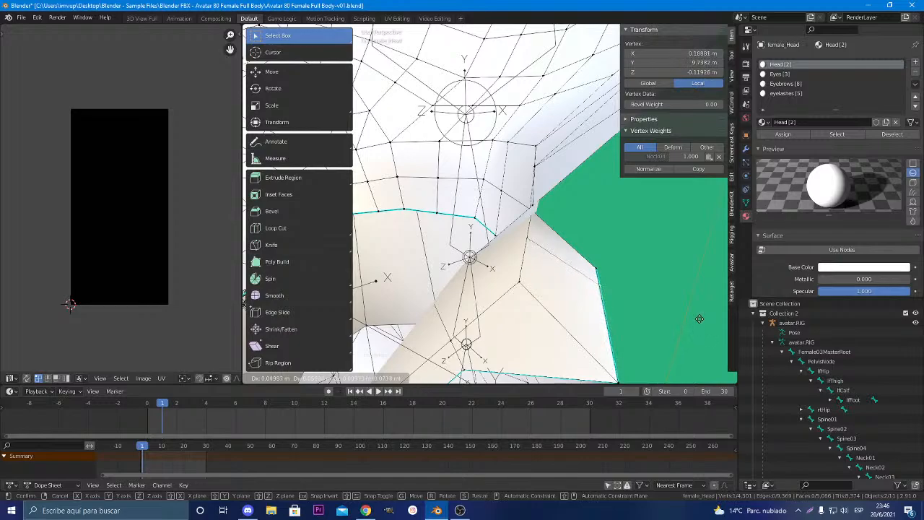
pyautogui.press('x')
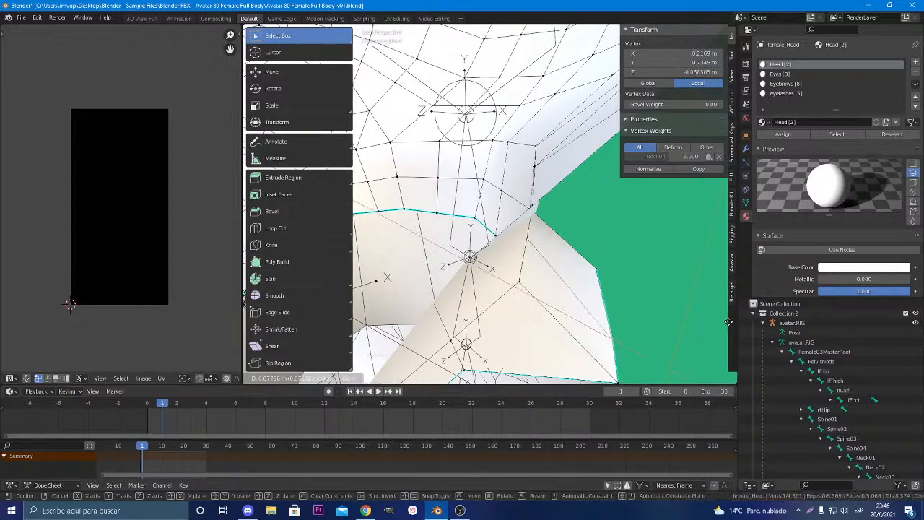
pyautogui.click(725, 322)
pyautogui.moveTo(723, 322); pyautogui.dragTo(496, 302, button='middle')
pyautogui.press('g')
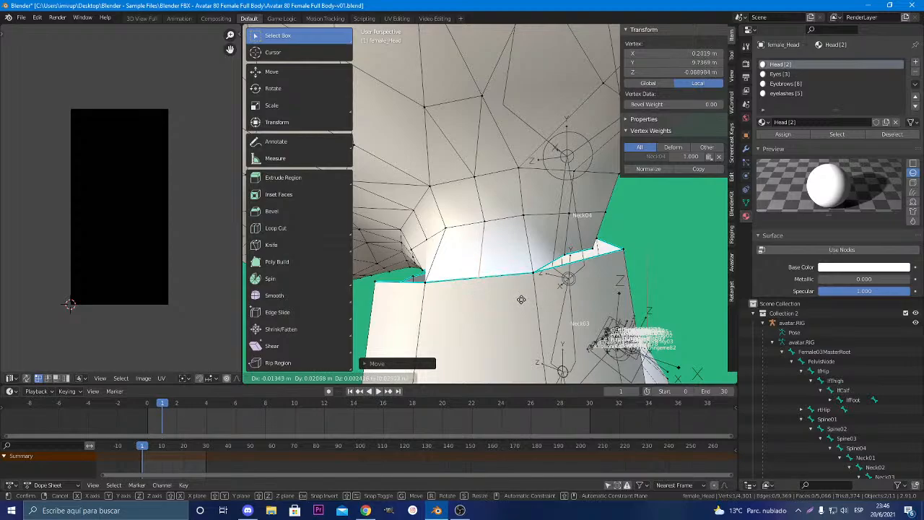
pyautogui.click(523, 297)
# Examine the head-to-body neck seam from several angles to check for remaining gaps
pyautogui.moveTo(523, 297); pyautogui.dragTo(484, 303, button='middle')
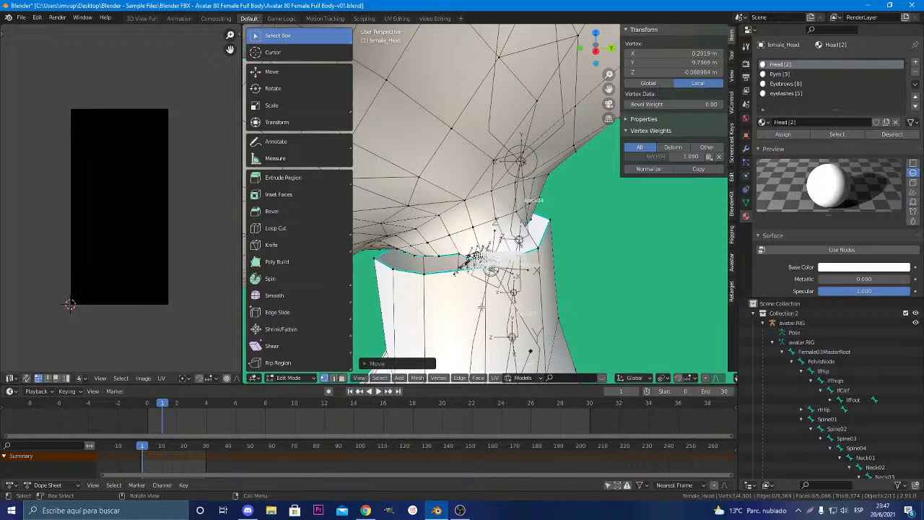
pyautogui.moveTo(476, 305)
pyautogui.mouseDown(button='middle')
pyautogui.moveTo(547, 276)
pyautogui.moveTo(489, 298)
pyautogui.mouseUp(button='middle')
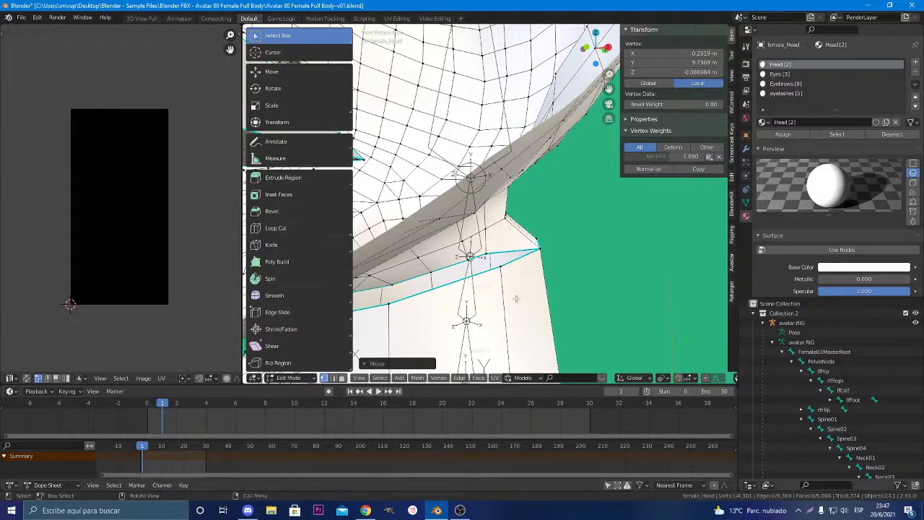
pyautogui.moveTo(515, 298); pyautogui.dragTo(440, 307, button='middle')
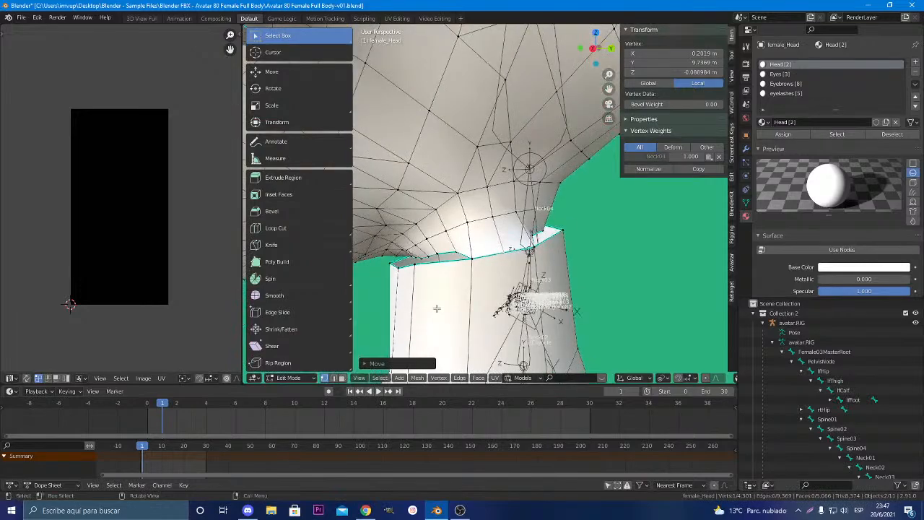
pyautogui.scroll(-1, 476, 281)
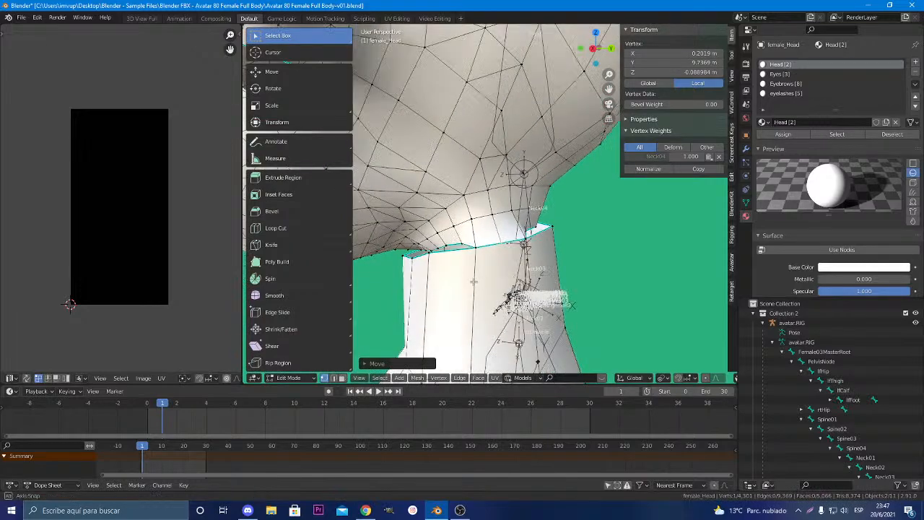
pyautogui.moveTo(475, 281); pyautogui.dragTo(548, 269, button='middle')
pyautogui.scroll(2, 421, 296)
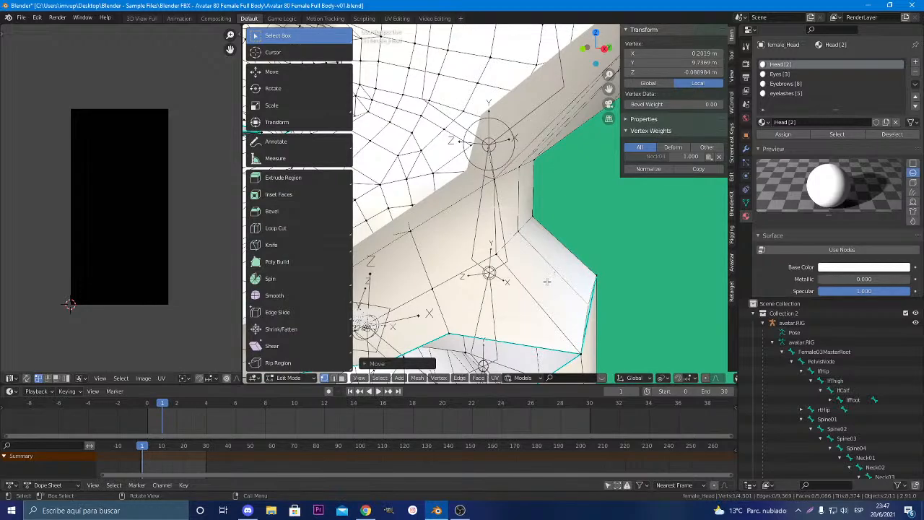
pyautogui.scroll(-3, 548, 282)
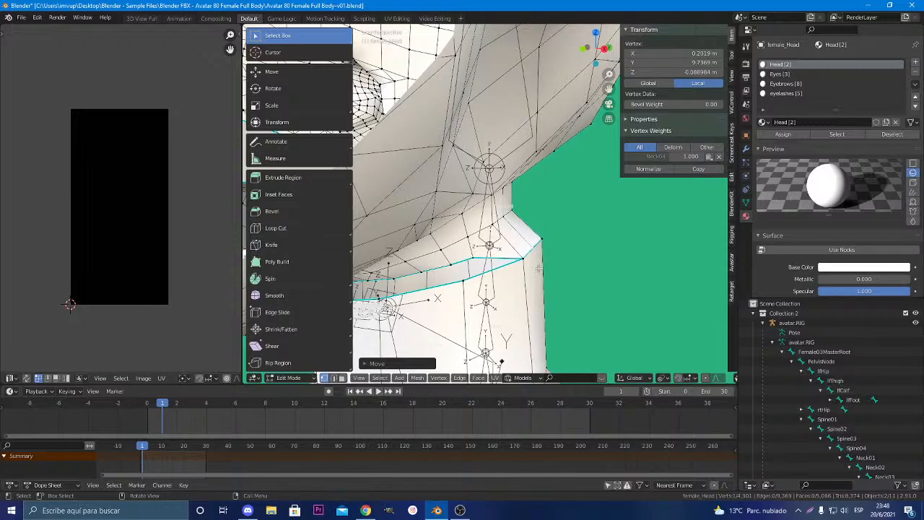
# Select the next unmatched head border vertex beside the joined section and move it about 0.07 m outward along X
pyautogui.moveTo(513, 299); pyautogui.dragTo(568, 276, button='middle')
pyautogui.scroll(1, 509, 294)
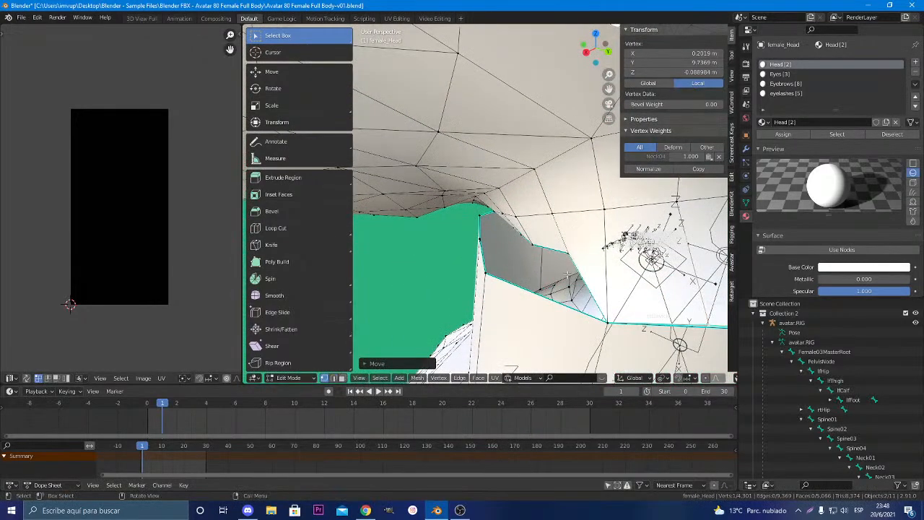
pyautogui.click(573, 251)
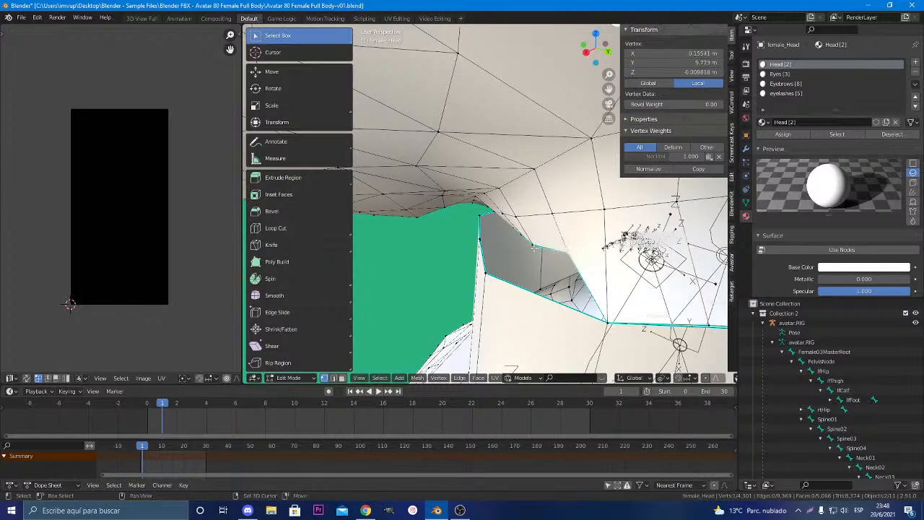
pyautogui.keyDown('shift'); pyautogui.click(535, 246); pyautogui.keyUp('shift')
pyautogui.click(568, 256)
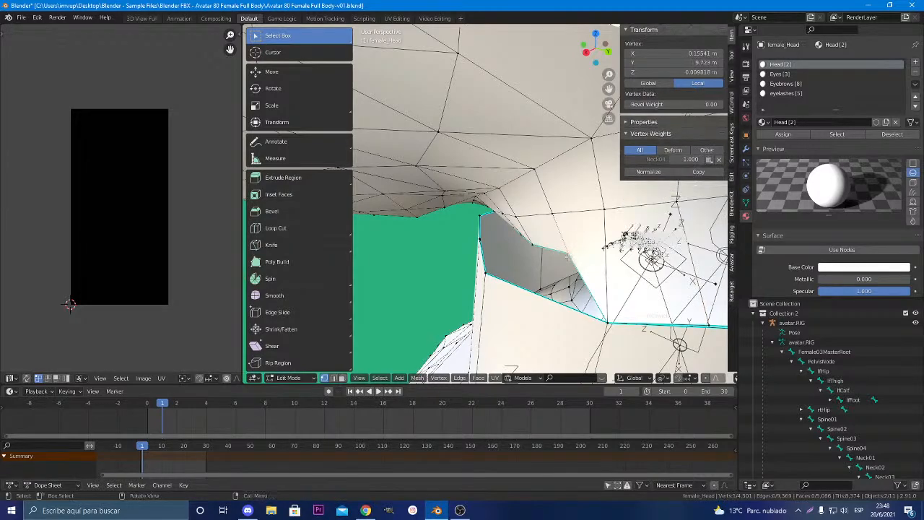
pyautogui.moveTo(569, 257); pyautogui.dragTo(520, 288, button='middle')
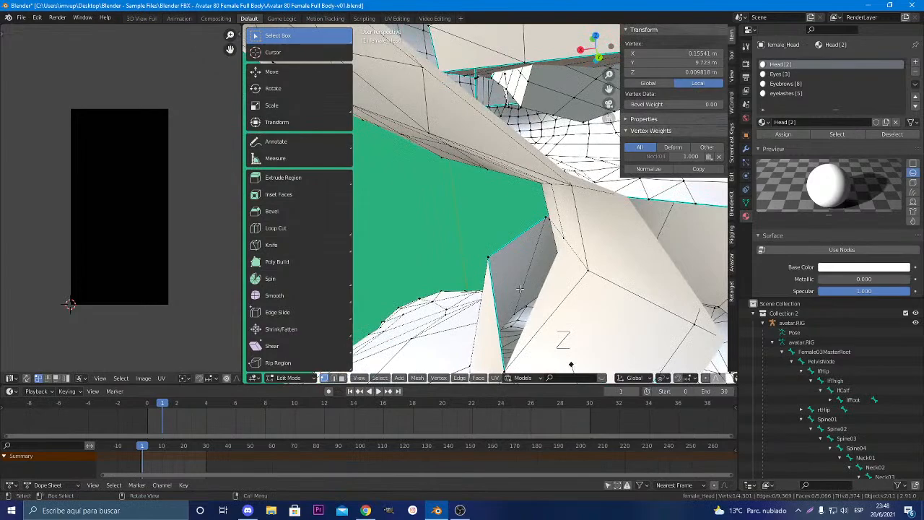
pyautogui.press('g')
pyautogui.press('x')
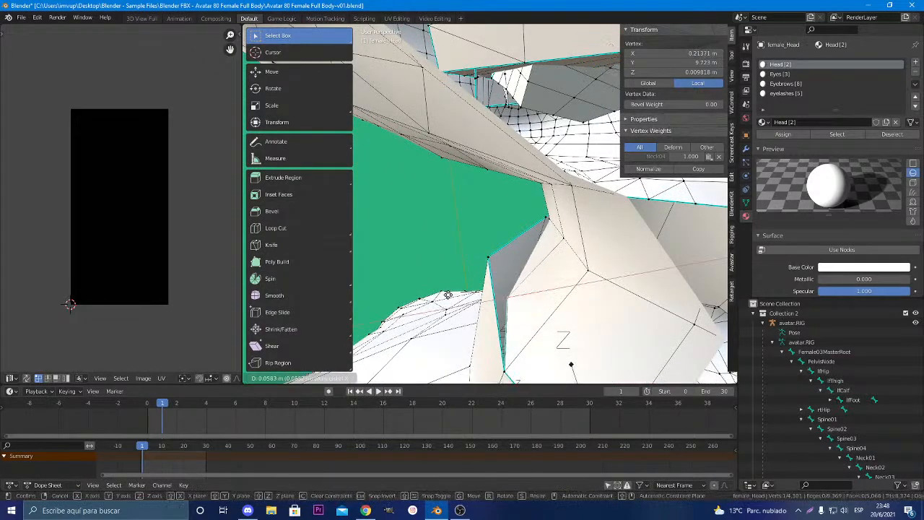
pyautogui.click(438, 293)
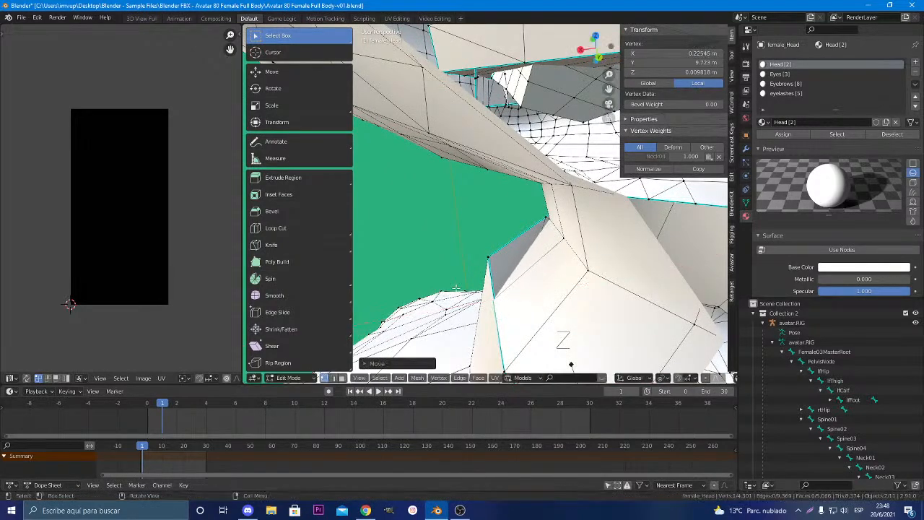
# Select the following unmatched vertex along the head's neck border
pyautogui.moveTo(552, 250); pyautogui.dragTo(636, 250, button='middle')
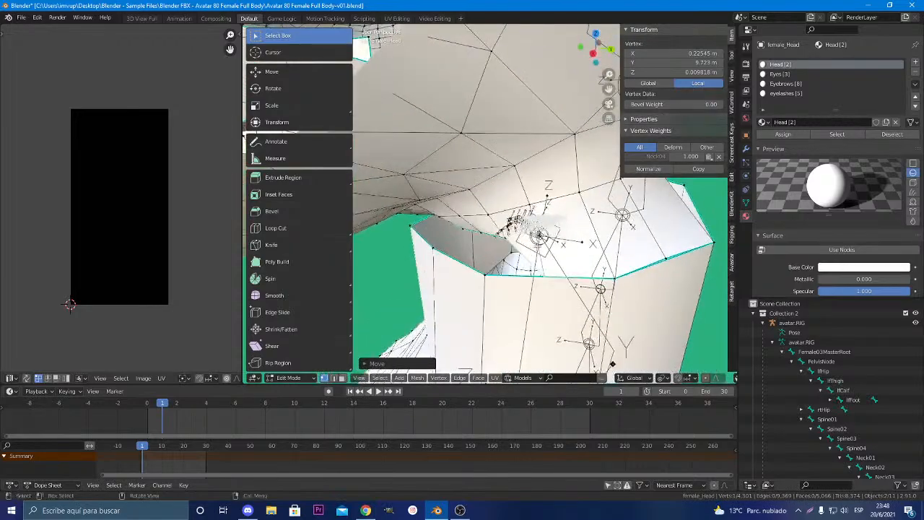
pyautogui.click(504, 238)
pyautogui.moveTo(528, 254); pyautogui.dragTo(474, 271, button='middle')
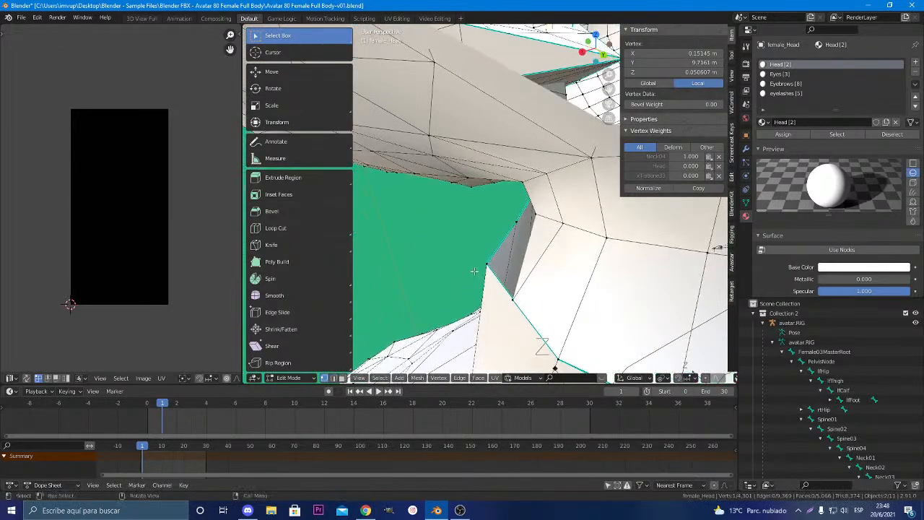
pyautogui.press('g')
pyautogui.press('x')
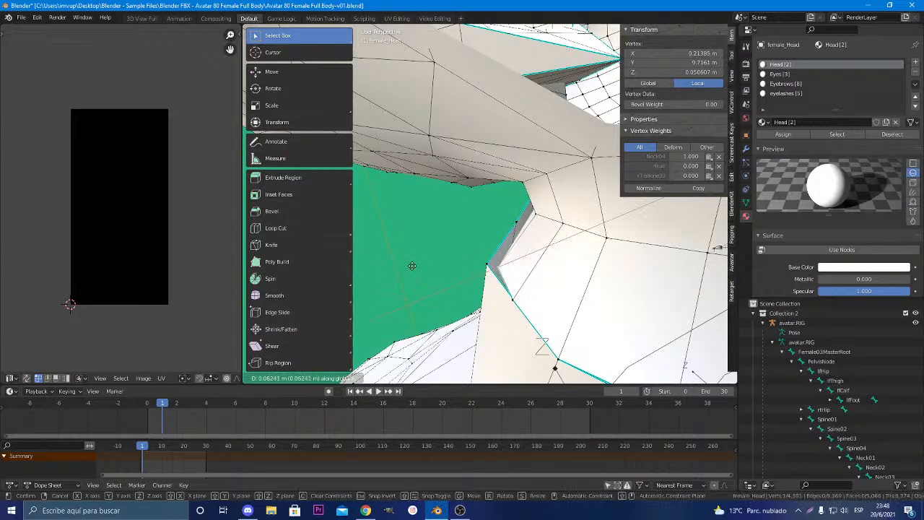
pyautogui.click(440, 265)
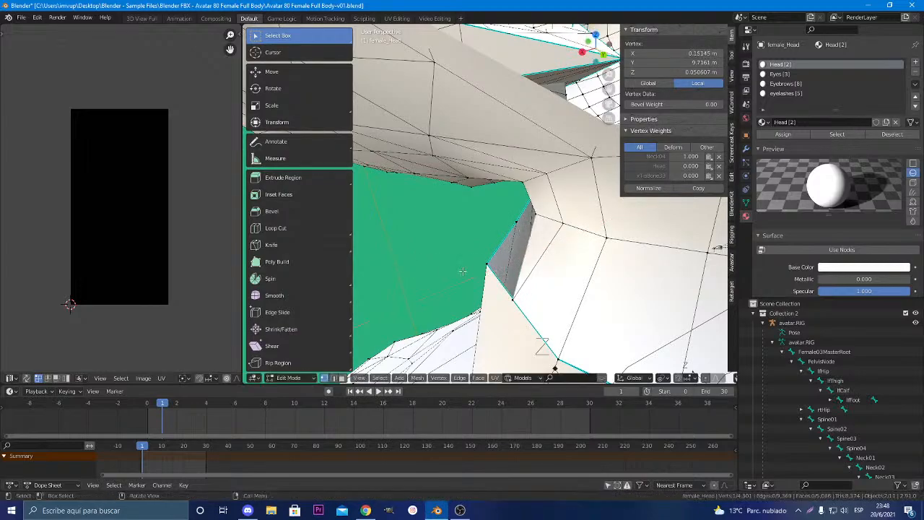
# Add the matching body neck vertex as the active one and scale the pair to 0 to bring the head vertex onto it
pyautogui.click(488, 260)
pyautogui.moveTo(488, 260); pyautogui.dragTo(543, 271, button='middle')
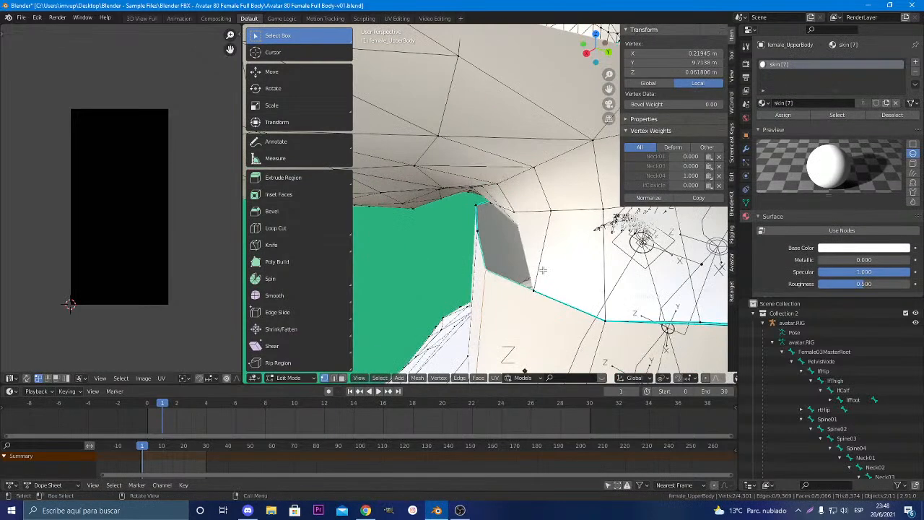
pyautogui.press('s')
pyautogui.press('0')
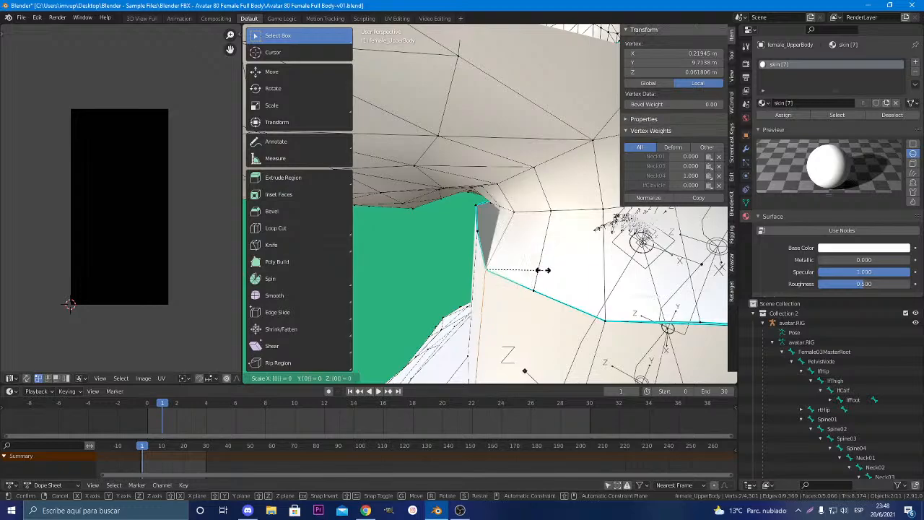
pyautogui.press('Return')
# Examine the partly closed neck seam and the whole head from behind, front and side
pyautogui.moveTo(542, 270); pyautogui.dragTo(593, 254, button='middle')
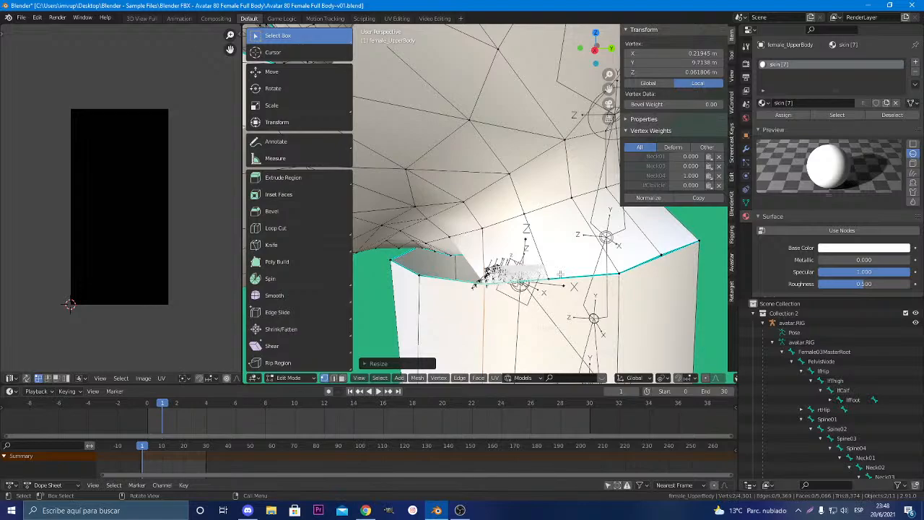
pyautogui.scroll(-3, 591, 261)
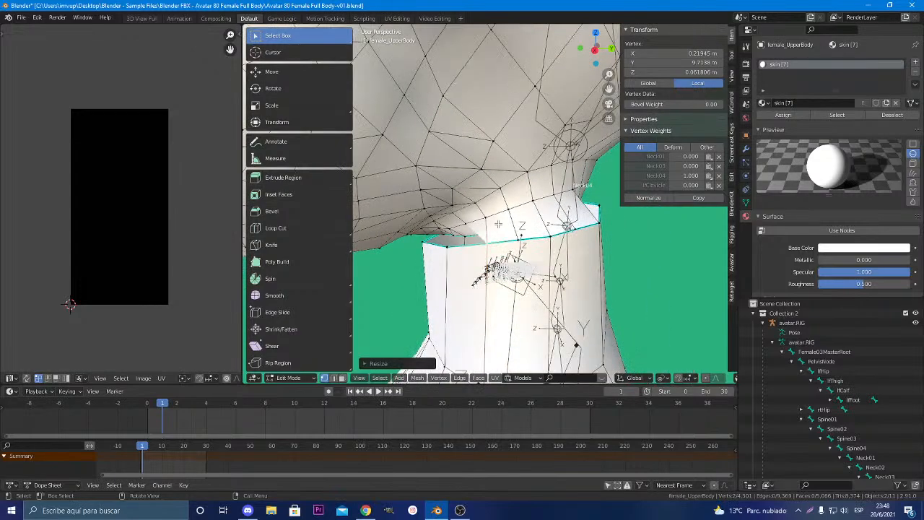
pyautogui.moveTo(591, 262); pyautogui.dragTo(625, 286, button='middle')
pyautogui.scroll(-3, 575, 231)
pyautogui.scroll(-2, 568, 271)
pyautogui.moveTo(555, 264); pyautogui.dragTo(500, 264, button='middle')
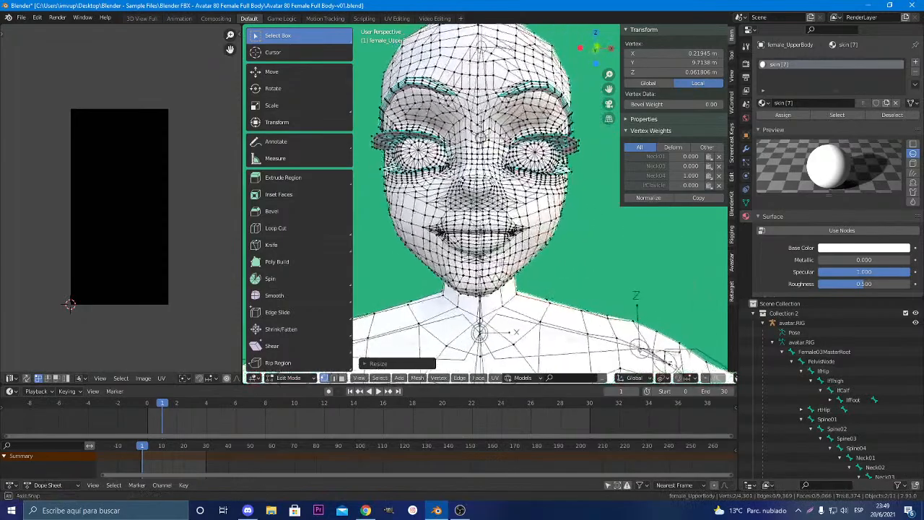
pyautogui.scroll(3, 500, 264)
pyautogui.scroll(-3, 507, 51)
pyautogui.moveTo(558, 274); pyautogui.dragTo(538, 273, button='middle')
pyautogui.scroll(-3, 498, 292)
pyautogui.scroll(3, 591, 270)
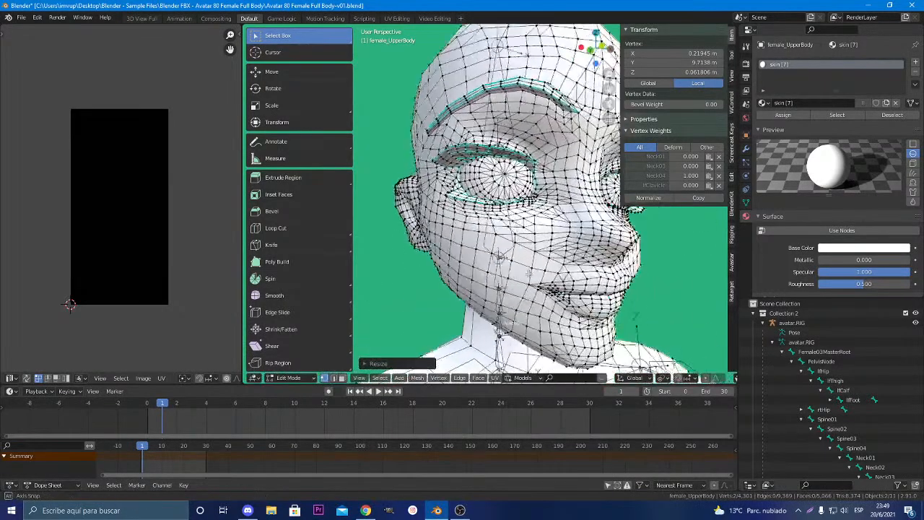
# Split the enlarged UV editor area, turn the new part into a 3D Viewport and widen it around the avatar's head
pyautogui.scroll(-2, 539, 273)
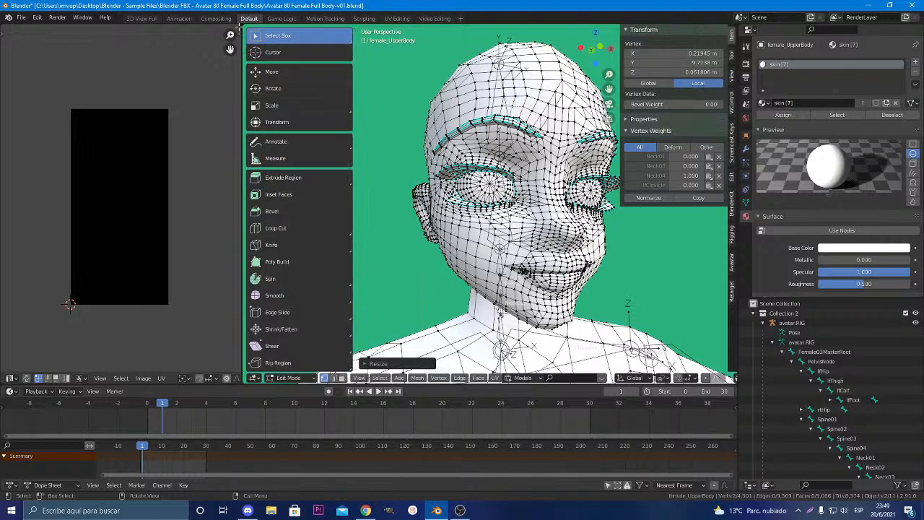
pyautogui.moveTo(239, 28); pyautogui.dragTo(250, 29)
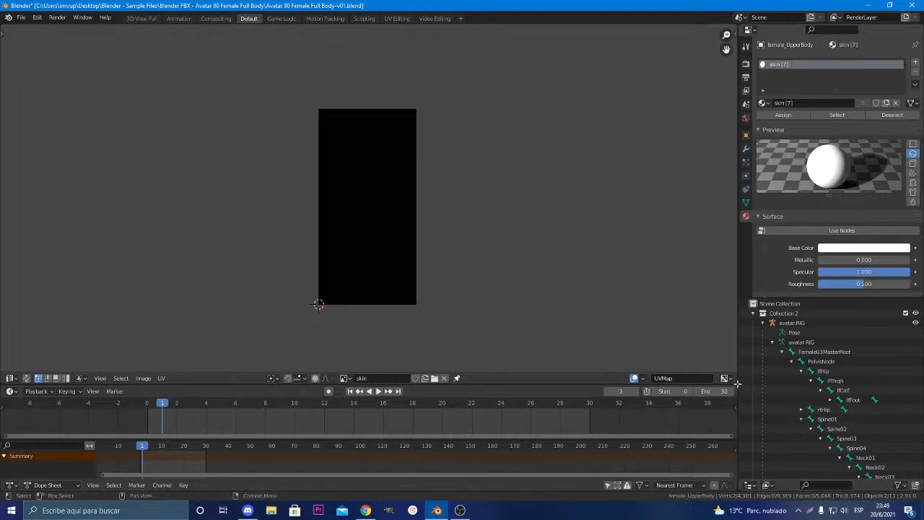
pyautogui.moveTo(719, 372); pyautogui.dragTo(340, 347)
pyautogui.click(349, 379)
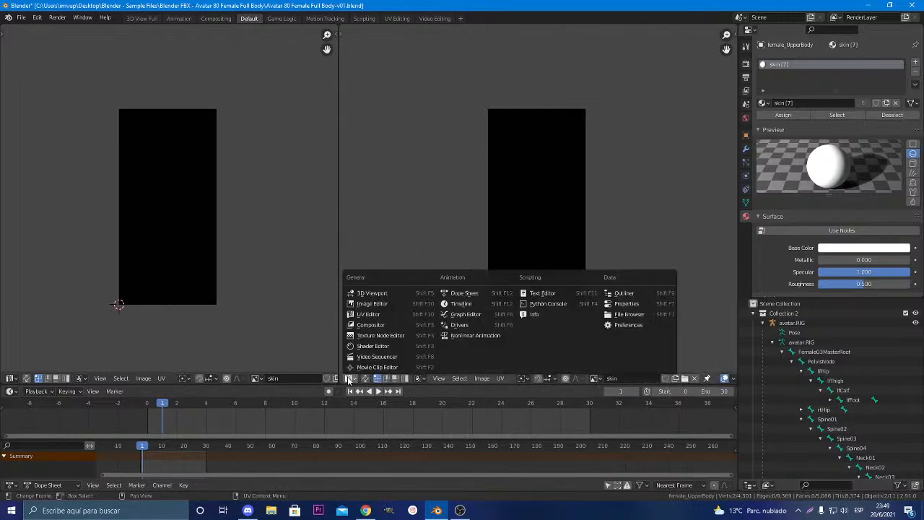
pyautogui.click(370, 293)
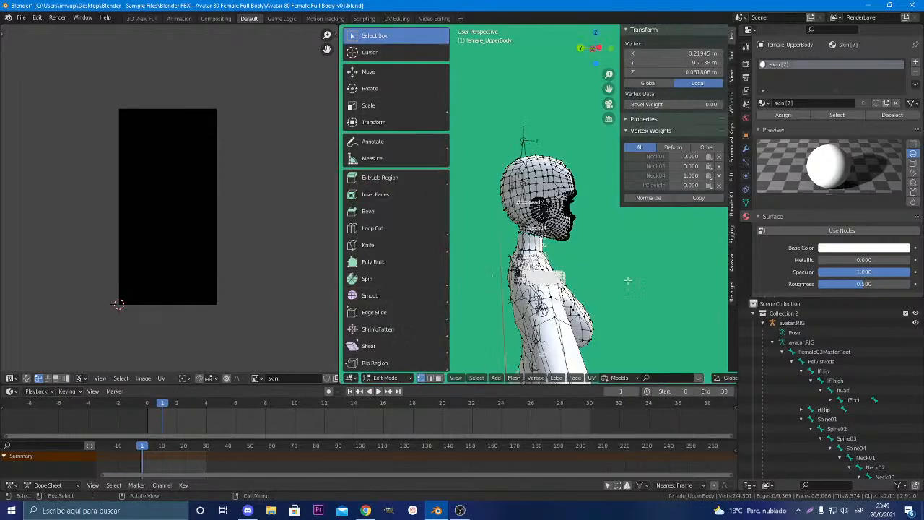
pyautogui.scroll(4, 597, 273)
pyautogui.moveTo(604, 273); pyautogui.dragTo(517, 312, button='middle')
pyautogui.scroll(2, 578, 302)
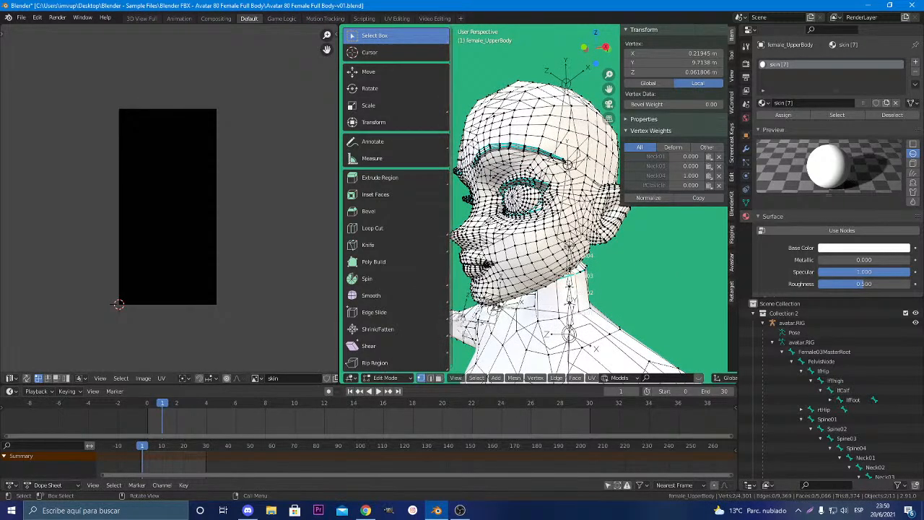
pyautogui.moveTo(336, 140); pyautogui.dragTo(137, 141)
# Examine the head and the partly joined neck seam from the side, front, back and below
pyautogui.moveTo(405, 217); pyautogui.dragTo(514, 284, button='middle')
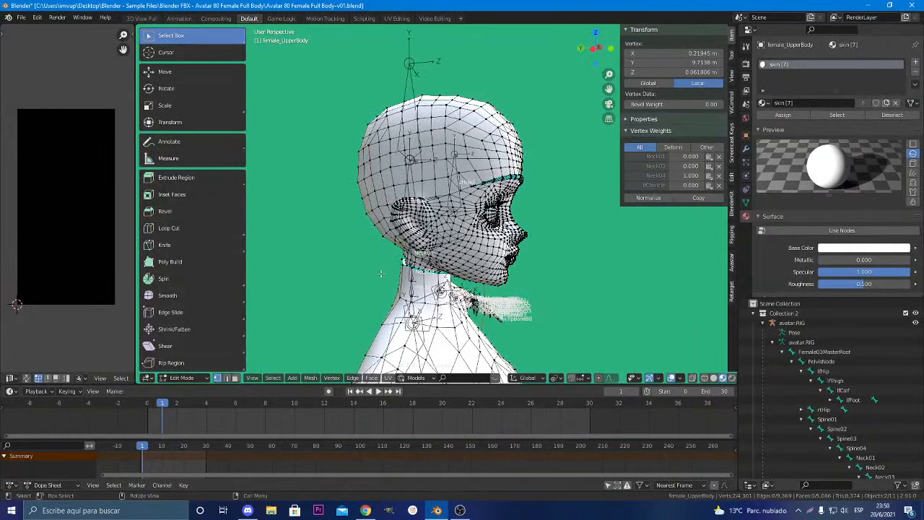
pyautogui.moveTo(447, 273); pyautogui.dragTo(374, 276, button='middle')
pyautogui.scroll(2, 373, 276)
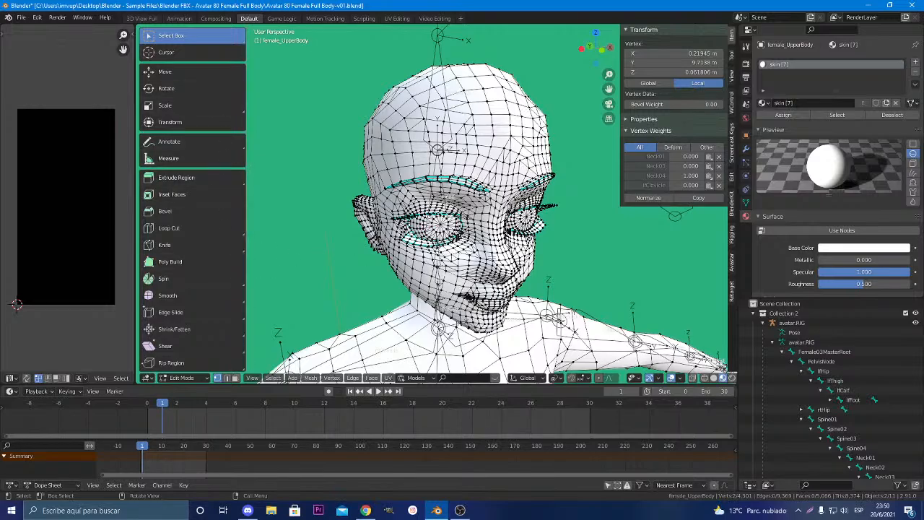
pyautogui.moveTo(463, 233); pyautogui.dragTo(575, 234, button='middle')
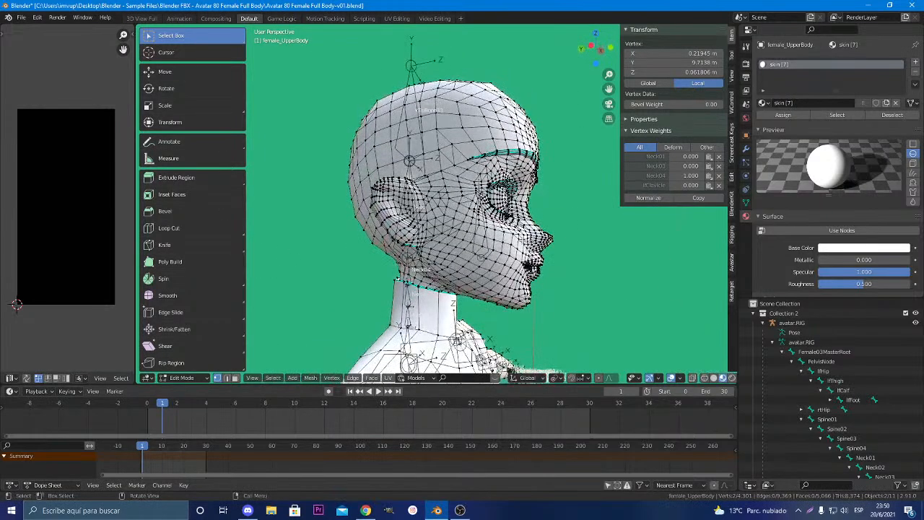
pyautogui.scroll(3, 448, 202)
pyautogui.moveTo(432, 310); pyautogui.dragTo(536, 311, button='middle')
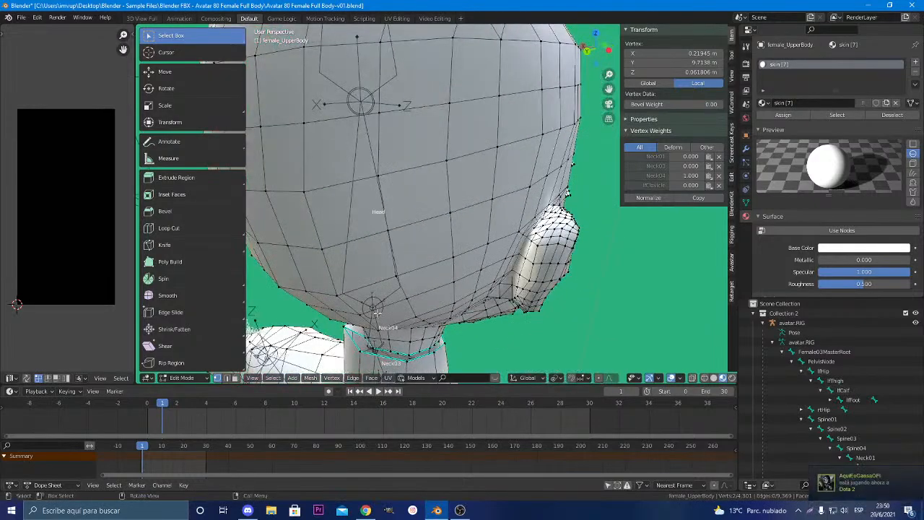
pyautogui.scroll(-2, 361, 315)
pyautogui.moveTo(354, 317); pyautogui.dragTo(412, 310, button='middle')
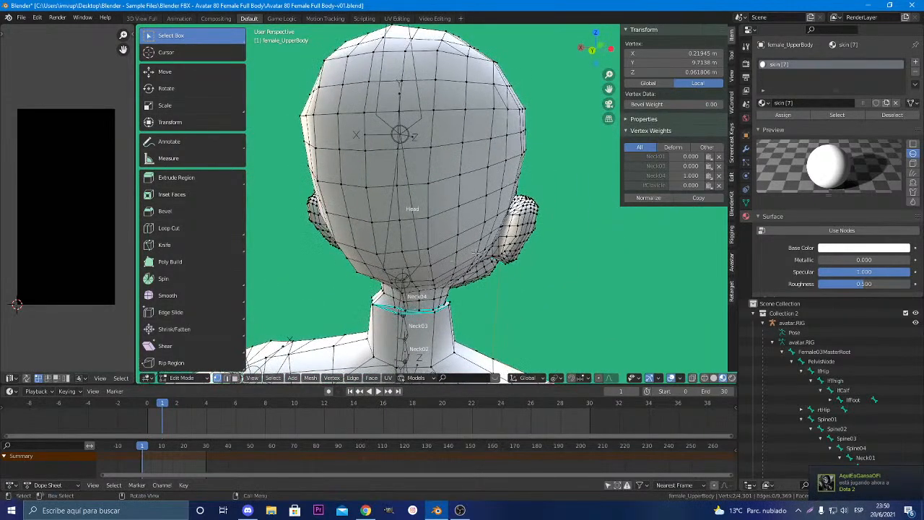
pyautogui.moveTo(496, 277)
pyautogui.mouseDown(button='middle')
pyautogui.moveTo(549, 273)
pyautogui.moveTo(470, 271)
pyautogui.moveTo(509, 276)
pyautogui.mouseUp(button='middle')
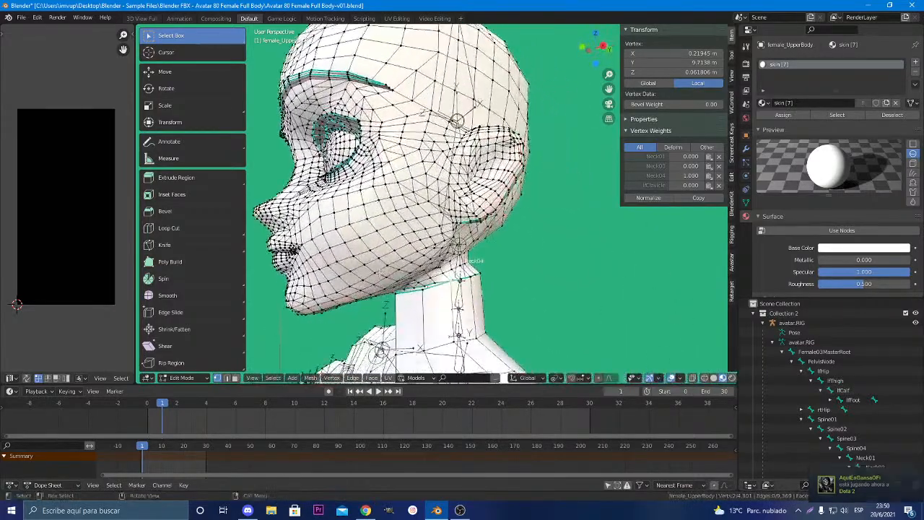
pyautogui.scroll(6, 489, 316)
pyautogui.scroll(-6, 489, 316)
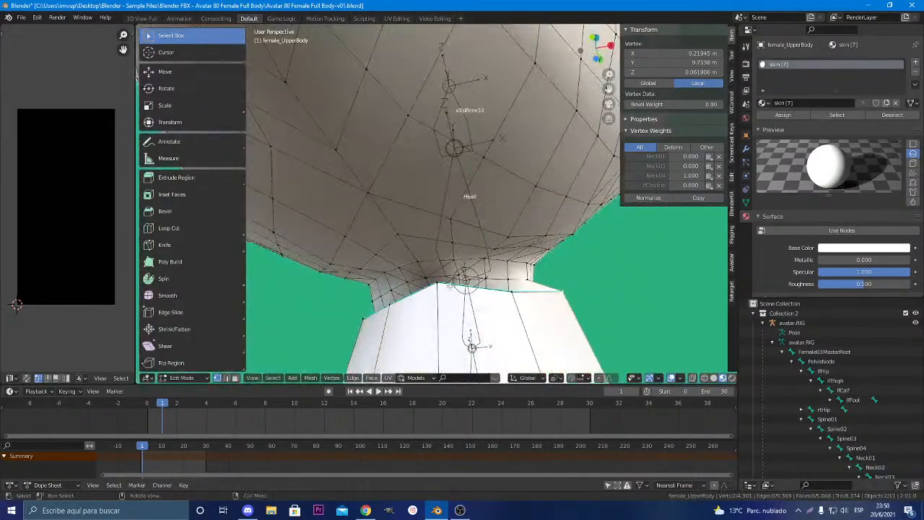
pyautogui.moveTo(484, 318); pyautogui.dragTo(437, 310, button='middle')
pyautogui.moveTo(340, 299); pyautogui.dragTo(352, 276, button='middle')
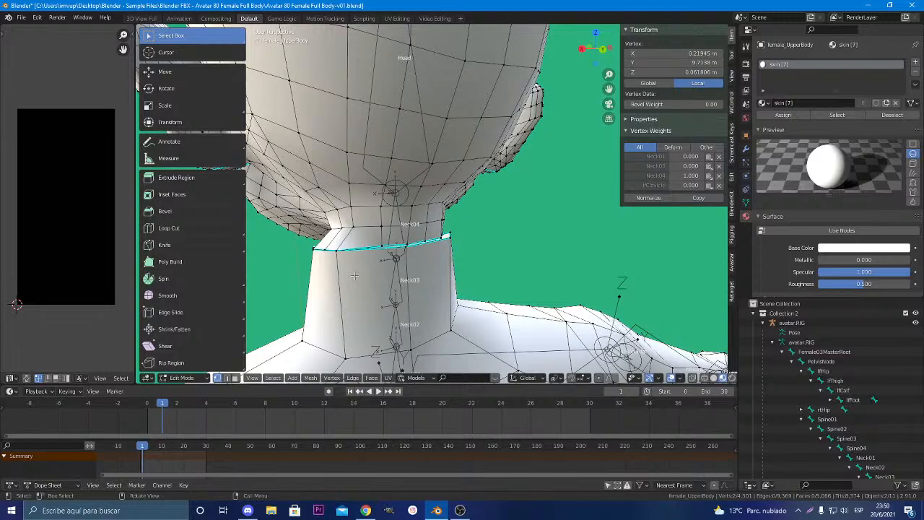
# Select two adjacent vertices on the head's neck border at the back of the neck
pyautogui.moveTo(353, 275); pyautogui.dragTo(417, 296, button='middle')
pyautogui.click(390, 256)
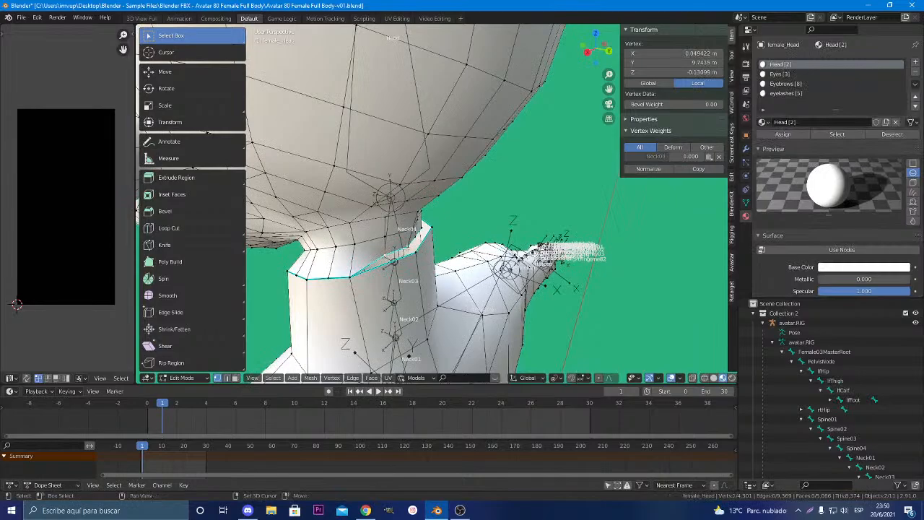
pyautogui.moveTo(393, 256); pyautogui.dragTo(421, 267, button='middle')
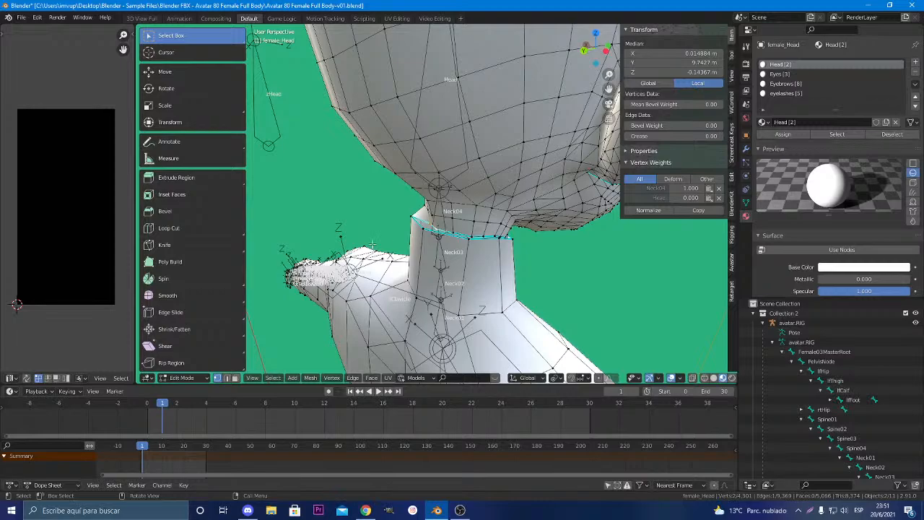
pyautogui.moveTo(372, 244); pyautogui.dragTo(367, 268, button='middle')
pyautogui.scroll(-5, 332, 229)
pyautogui.scroll(4, 336, 224)
pyautogui.scroll(-4, 379, 243)
pyautogui.scroll(-4, 372, 249)
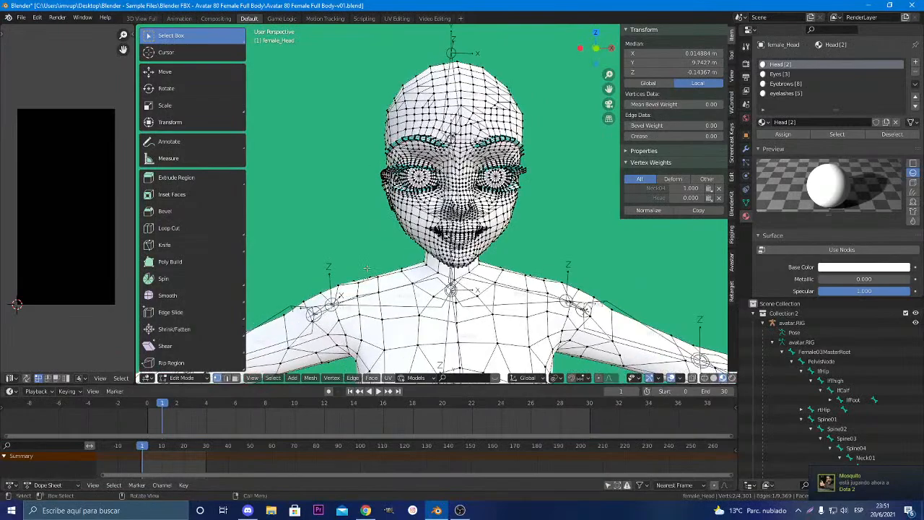
# Switch to Chrome and look through the "head uvmap imvu" image results for a head texture reference
pyautogui.click(366, 511)
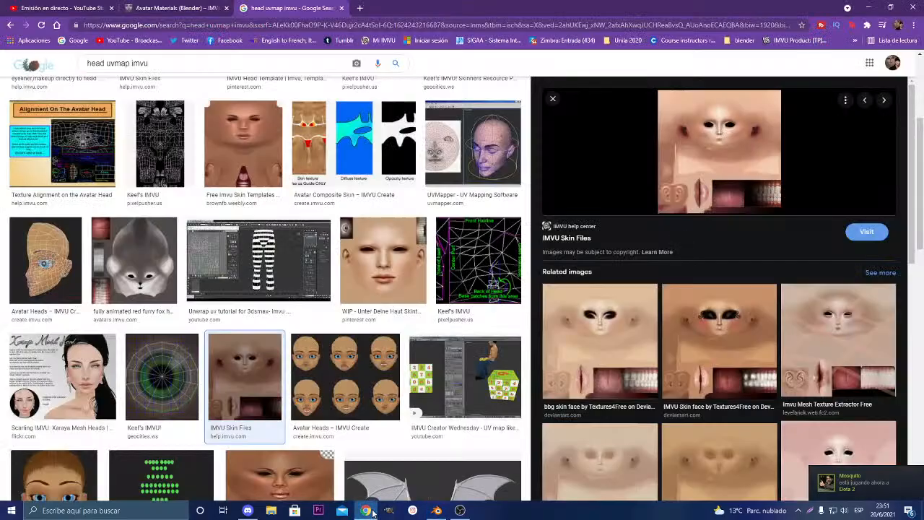
pyautogui.scroll(-5, 359, 356)
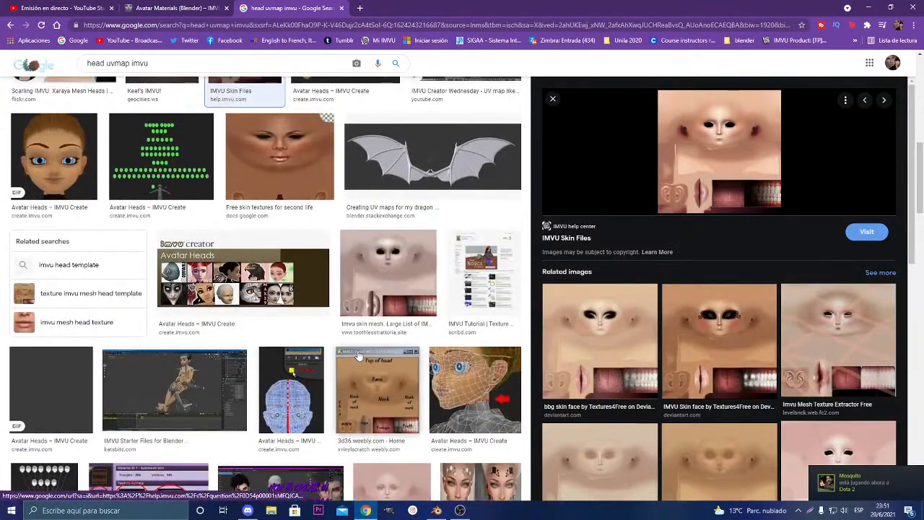
pyautogui.scroll(-15, 359, 356)
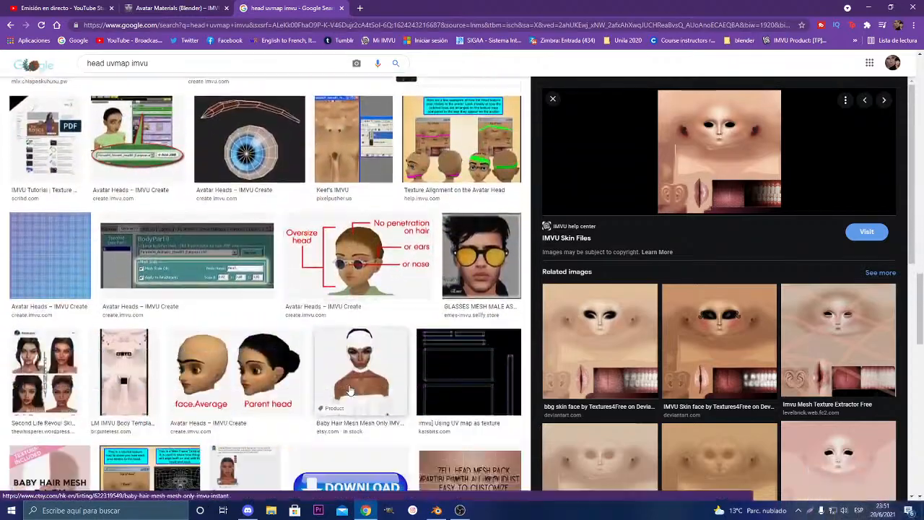
pyautogui.scroll(-10, 349, 391)
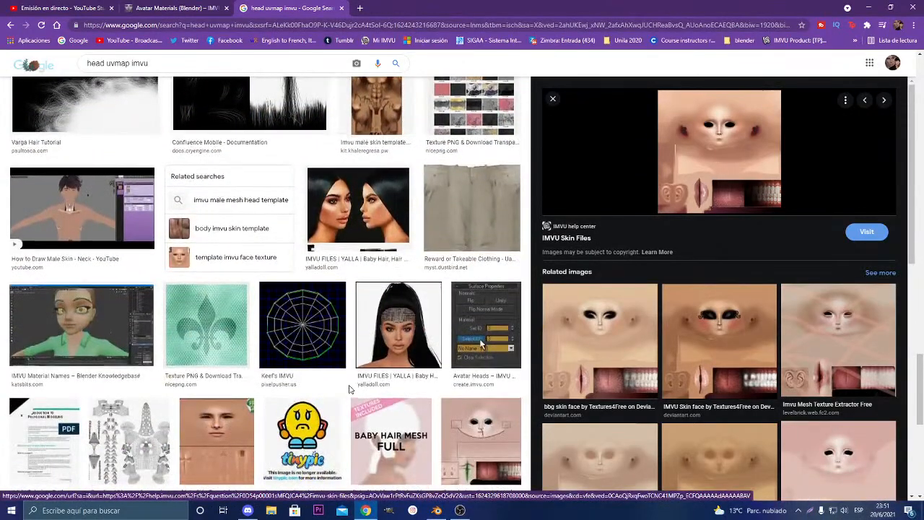
pyautogui.scroll(15, 349, 391)
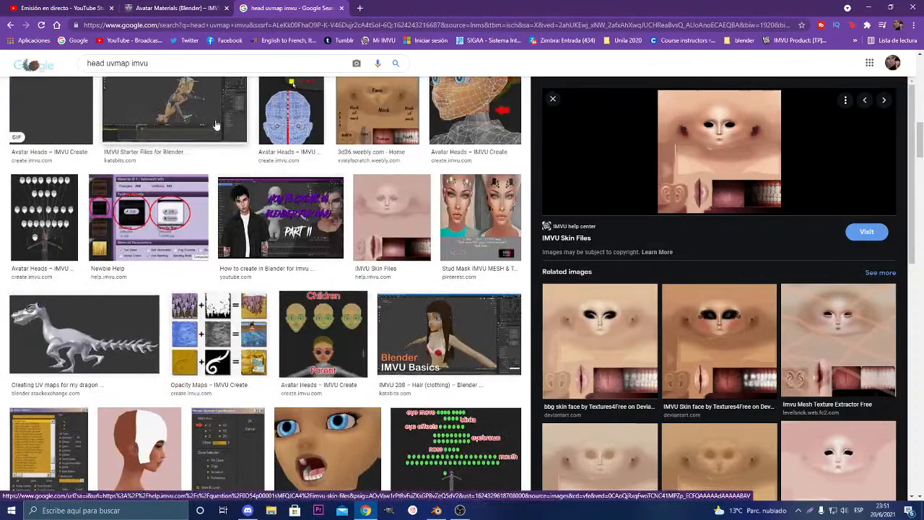
# Search Google Images for "model head" and refine the query to "model head picture"
pyautogui.moveTo(132, 64); pyautogui.dragTo(184, 64)
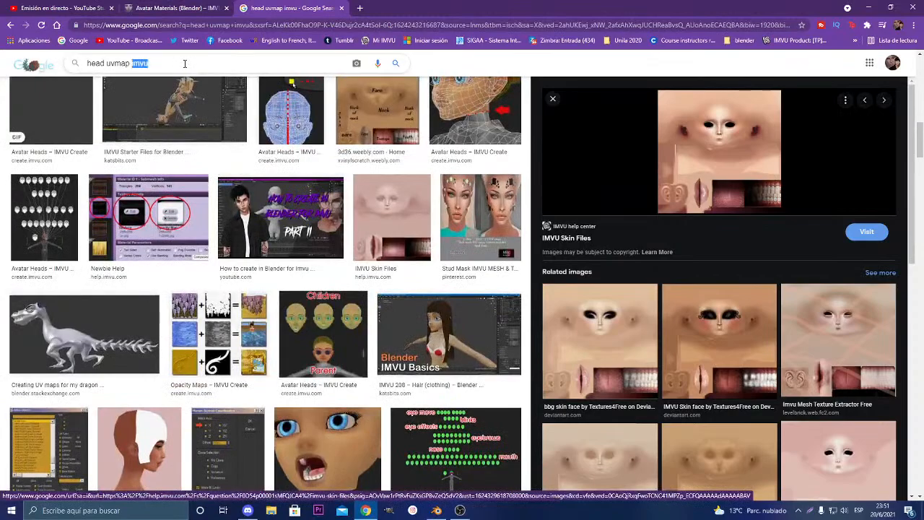
pyautogui.tripleClick(185, 64)
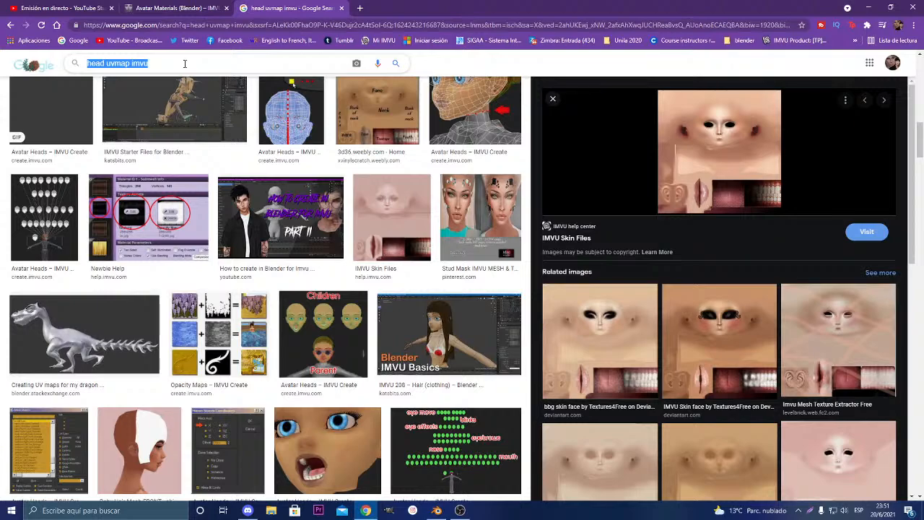
pyautogui.write('model head')
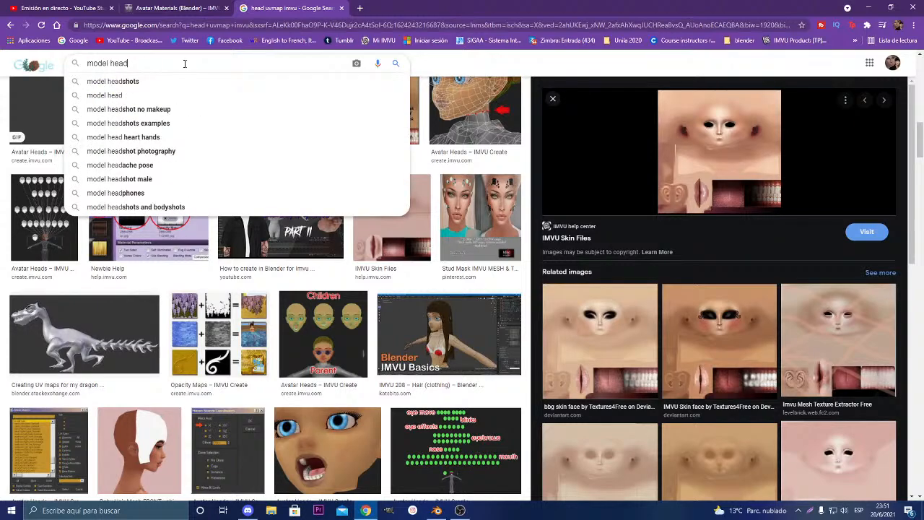
pyautogui.press('Return')
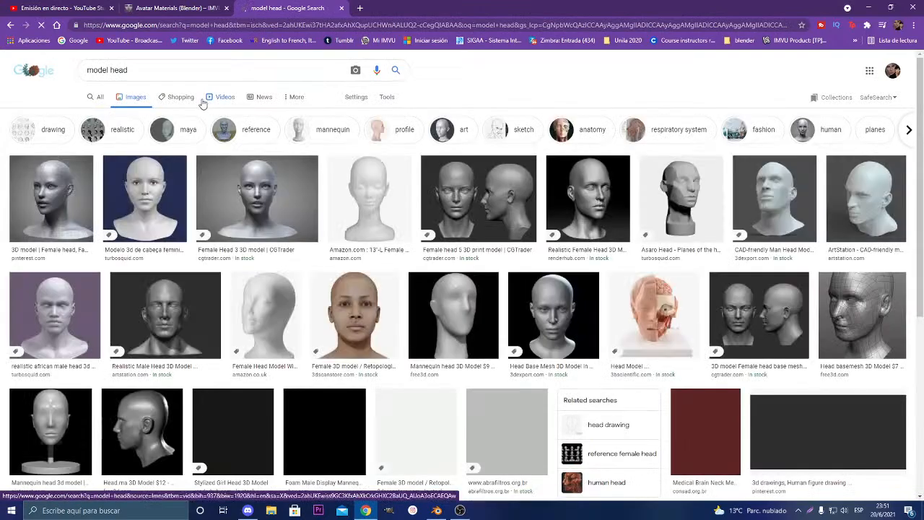
pyautogui.click(168, 71)
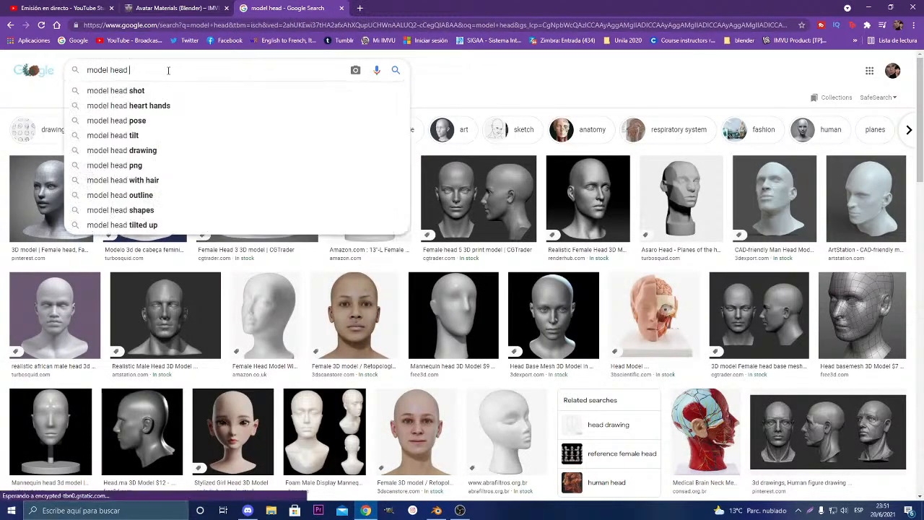
pyautogui.write('picture')
pyautogui.press('Return')
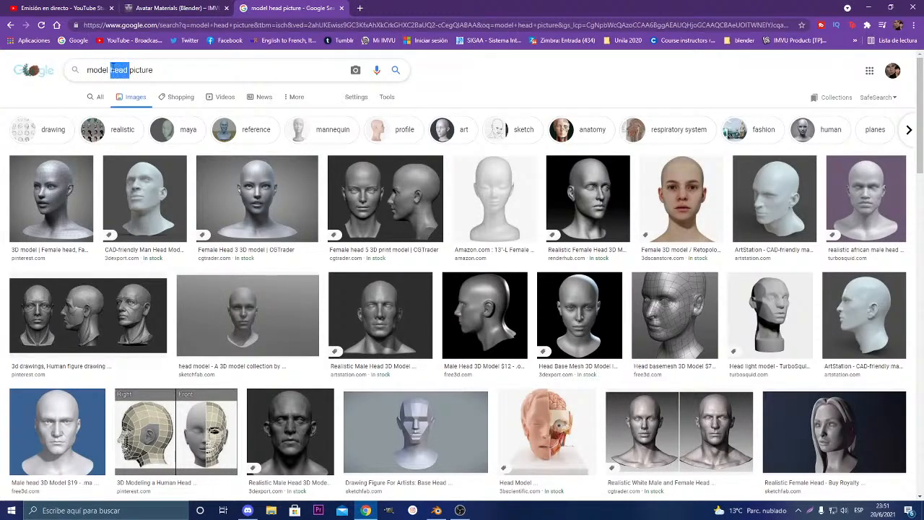
# Change the image search to "model face picture" and browse the results for a clear front-facing portrait
pyautogui.write('face')
pyautogui.press('Escape')
pyautogui.press('Return')
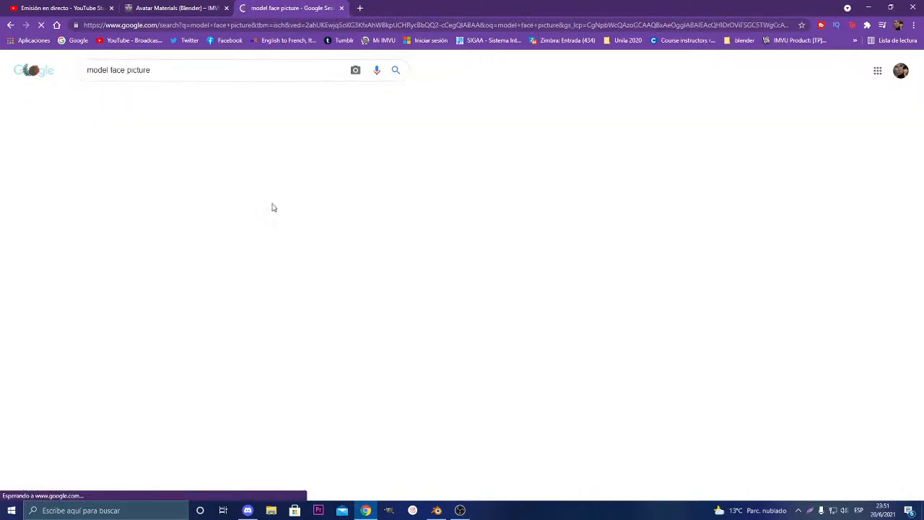
pyautogui.scroll(-5, 378, 271)
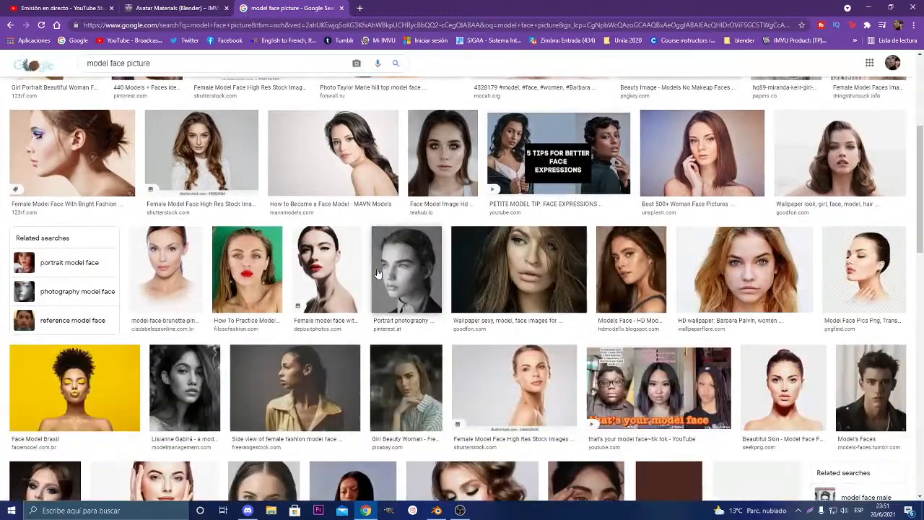
pyautogui.scroll(-3, 378, 273)
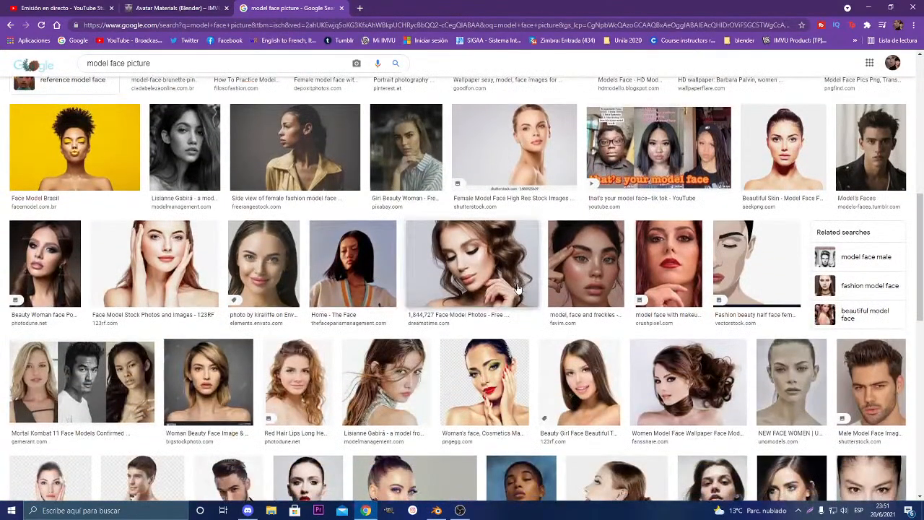
pyautogui.scroll(-3, 515, 285)
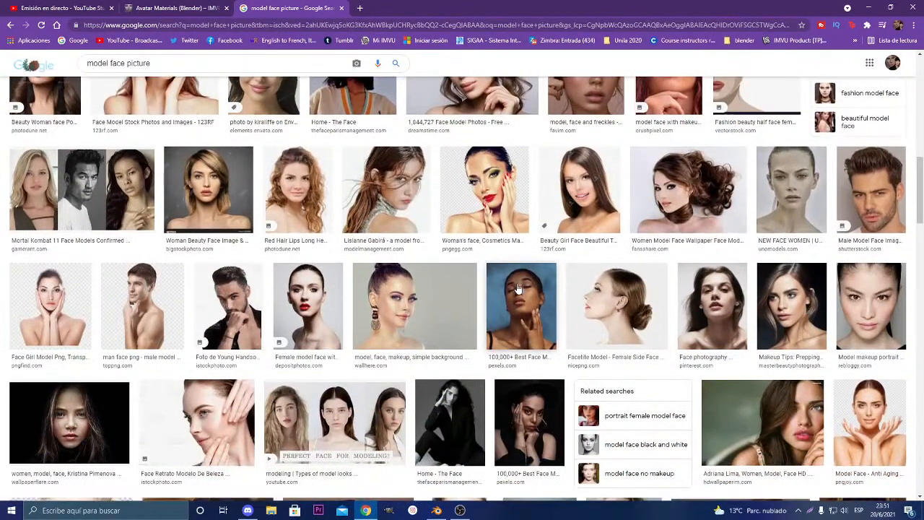
pyautogui.scroll(-3, 436, 353)
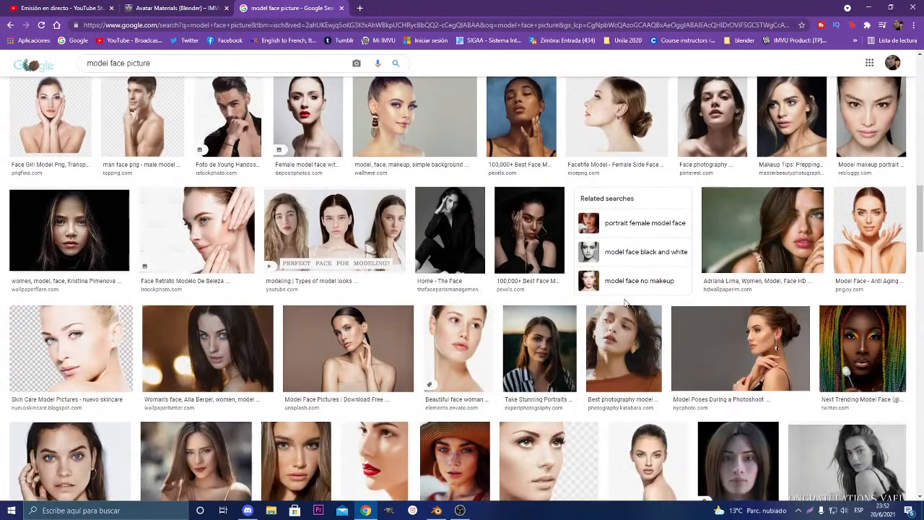
pyautogui.scroll(-6, 625, 303)
pyautogui.scroll(-3, 626, 303)
pyautogui.scroll(5, 657, 288)
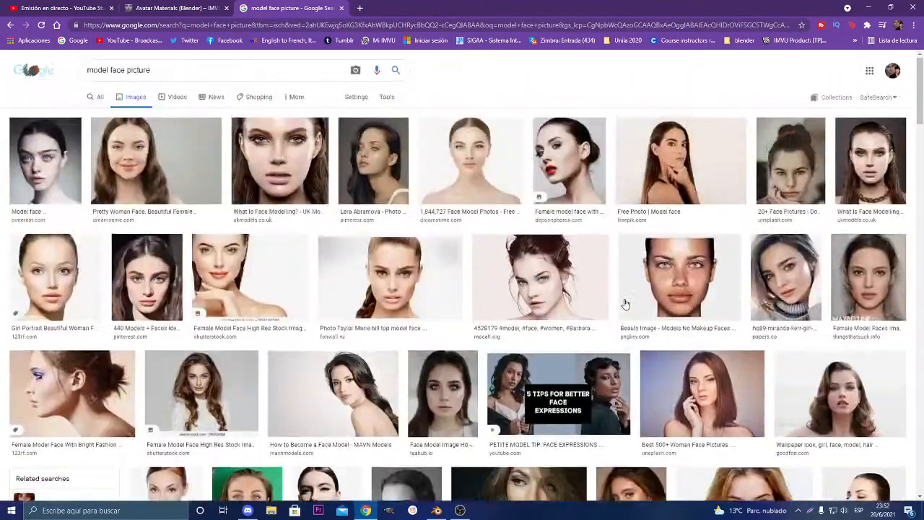
# Open the front-facing no-makeup portrait from PNGkey in the image results and save it as a PNG to the Desktop
pyautogui.click(692, 277)
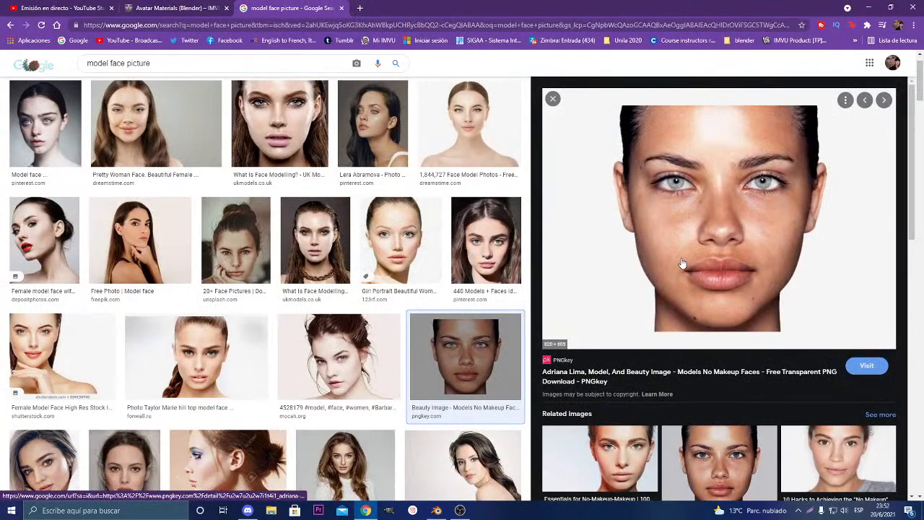
pyautogui.rightClick(707, 212)
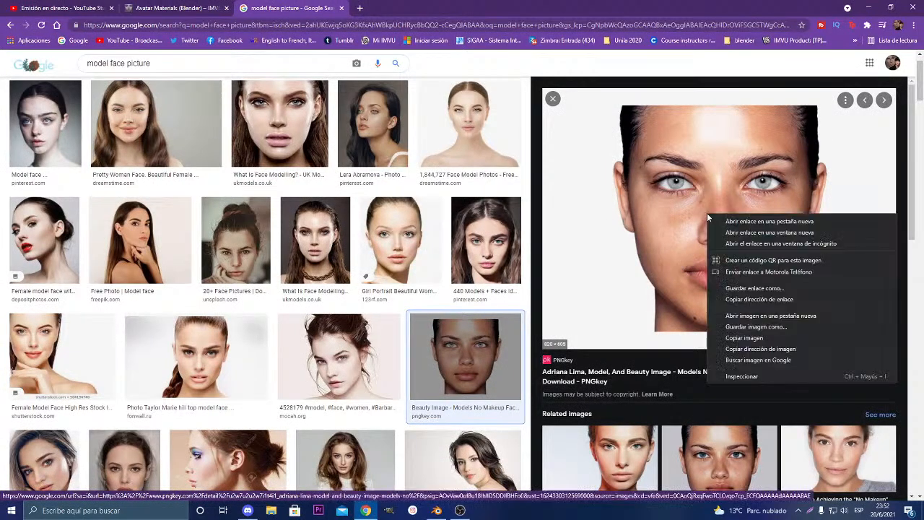
pyautogui.click(610, 228)
pyautogui.click(610, 228)
pyautogui.click(457, 8)
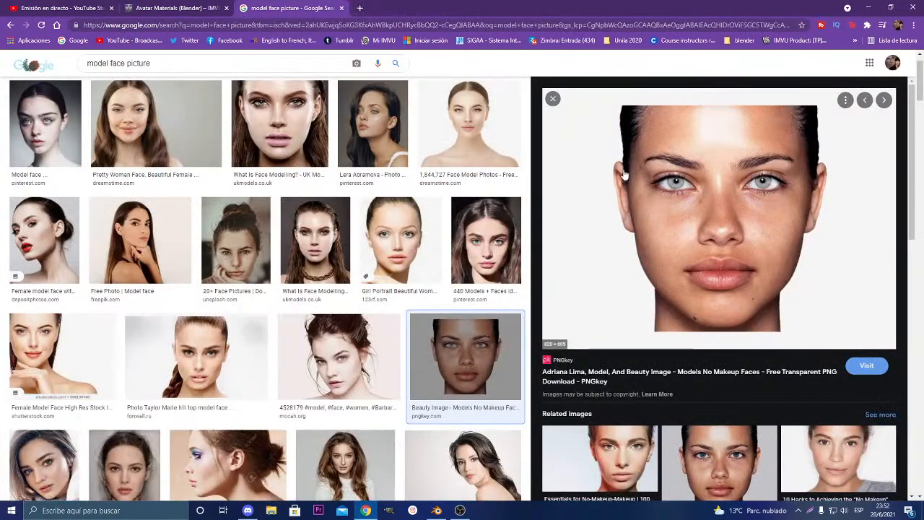
pyautogui.rightClick(648, 199)
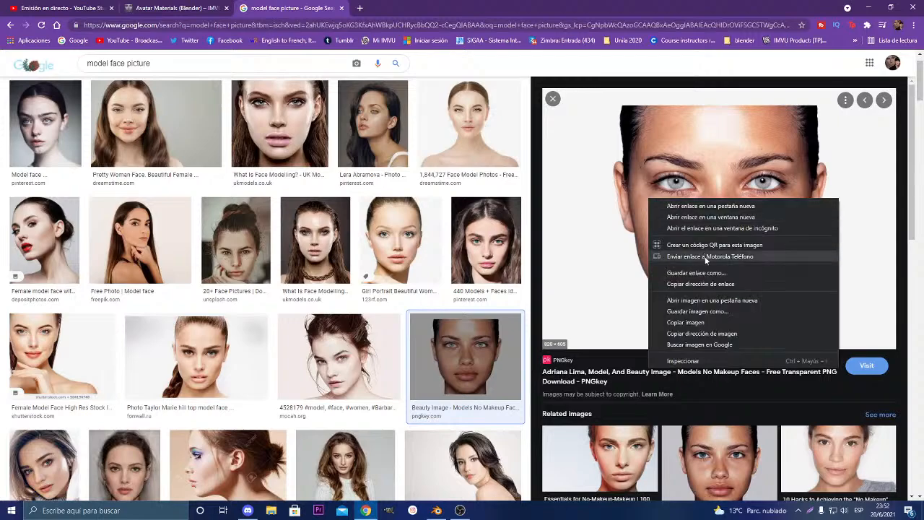
pyautogui.click(698, 312)
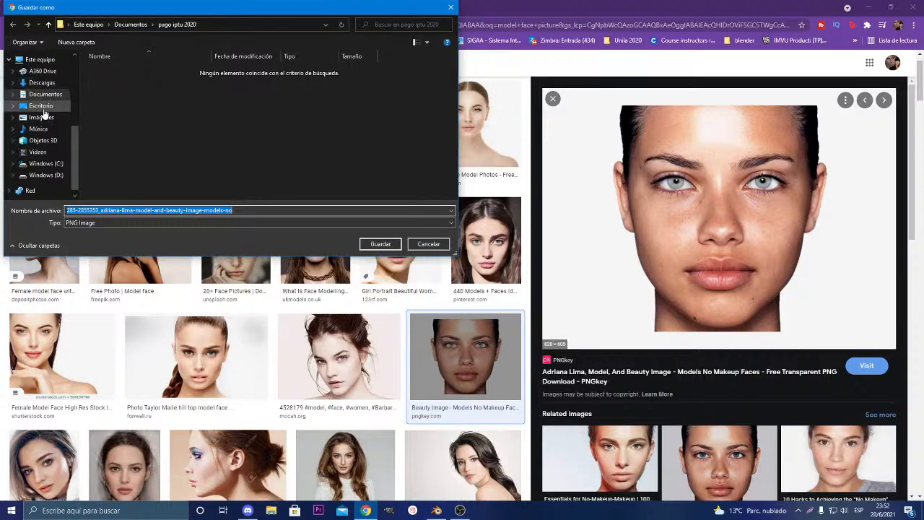
pyautogui.click(41, 106)
pyautogui.click(380, 244)
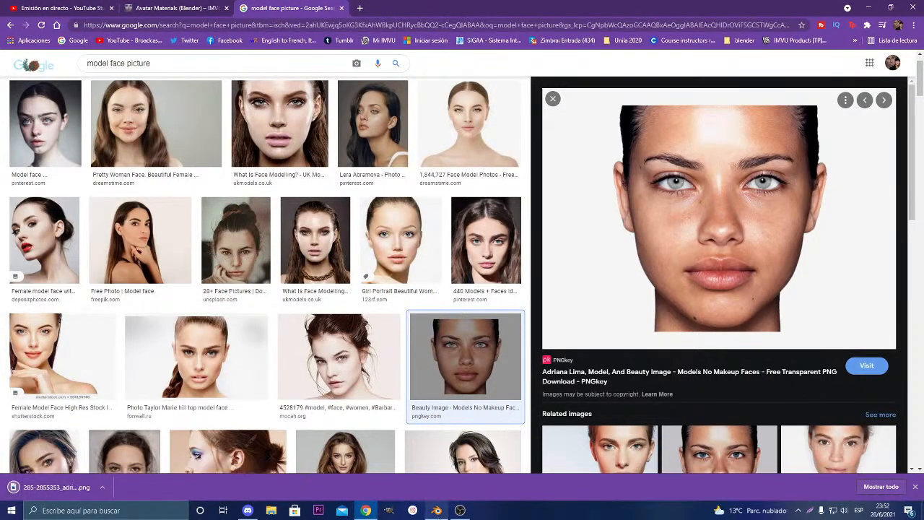
# Switch to Blender and change the female head mesh from Edit Mode to Object Mode
pyautogui.click(437, 511)
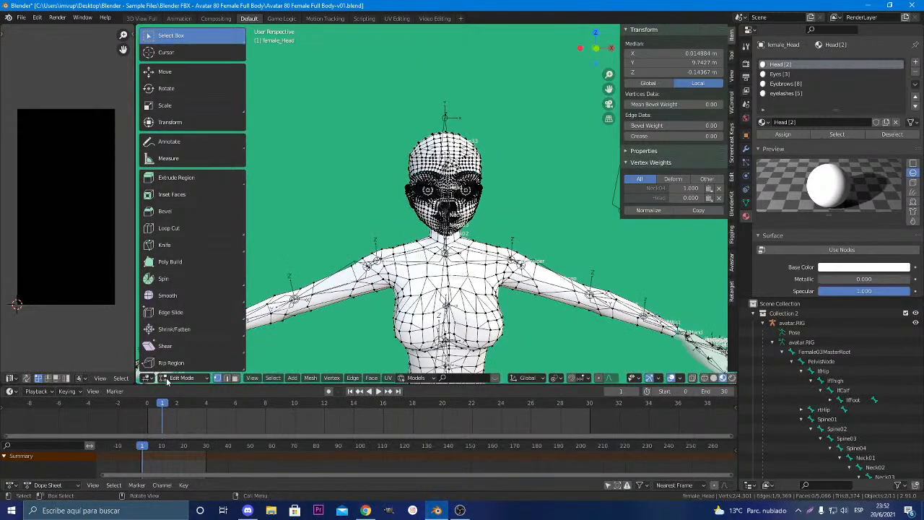
pyautogui.click(182, 378)
pyautogui.click(179, 312)
pyautogui.scroll(-5, 302, 310)
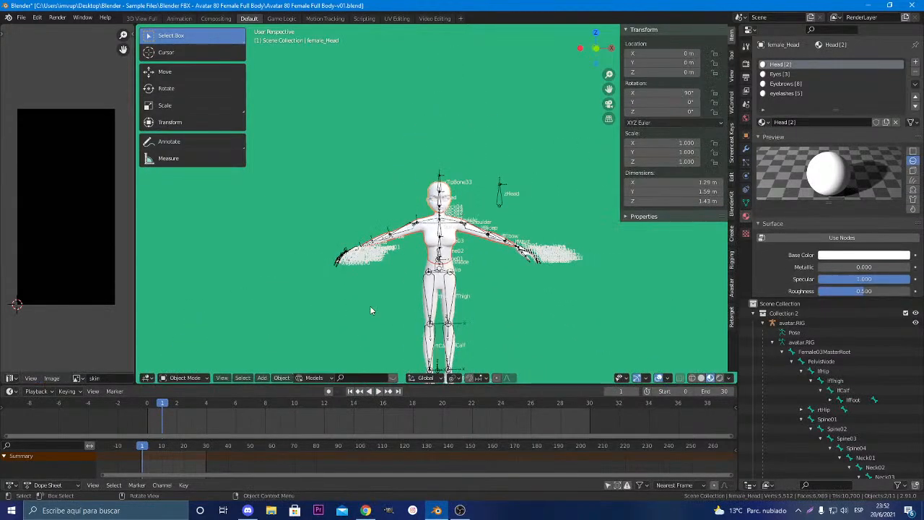
# Add the downloaded portrait PNG from the Desktop to the scene as a reference image aligned to the view
pyautogui.hotkey('shift', 'a')
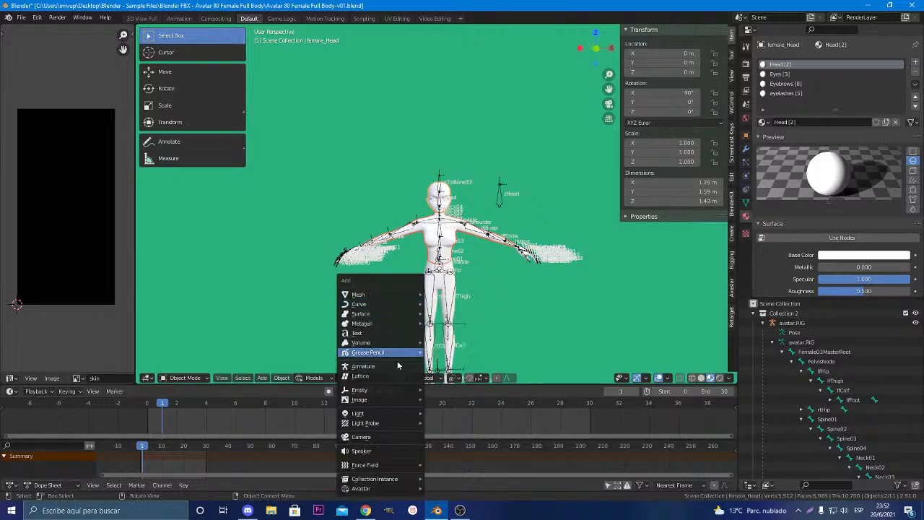
pyautogui.moveTo(394, 401)
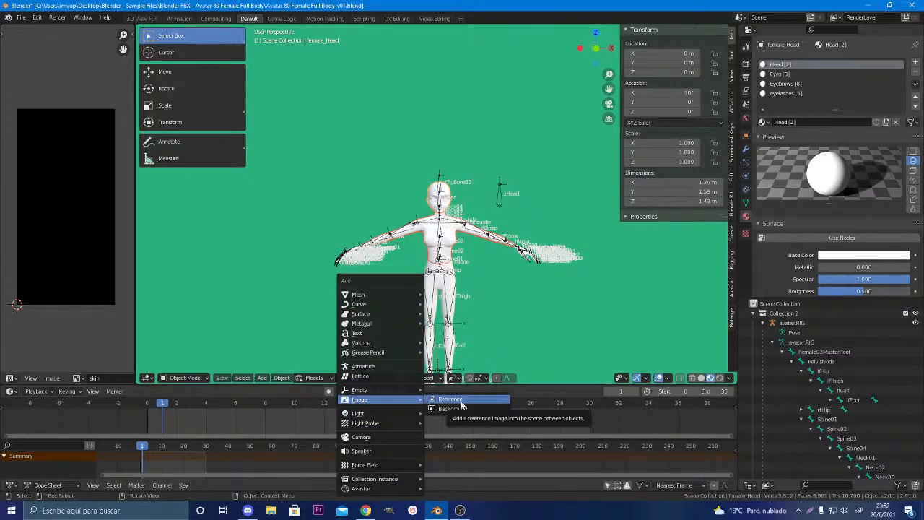
pyautogui.click(264, 378)
pyautogui.moveTo(318, 263)
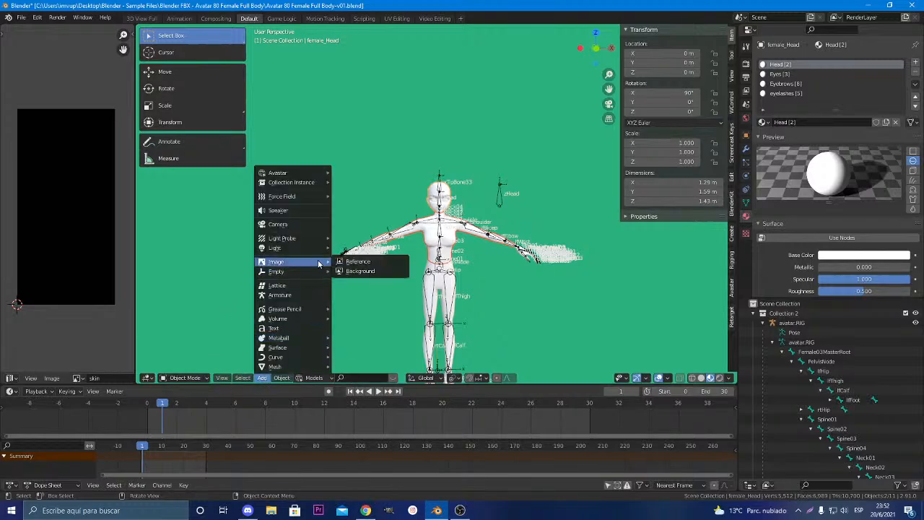
pyautogui.click(356, 262)
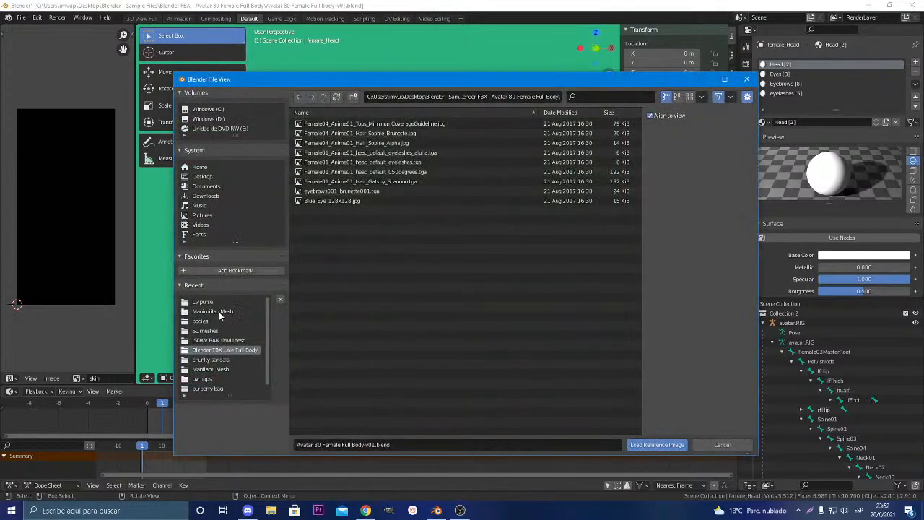
pyautogui.click(203, 176)
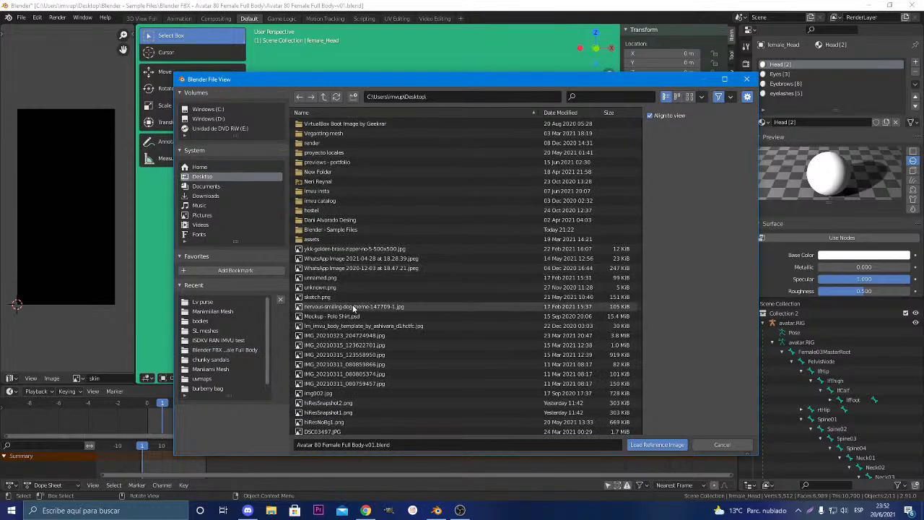
pyautogui.click(367, 510)
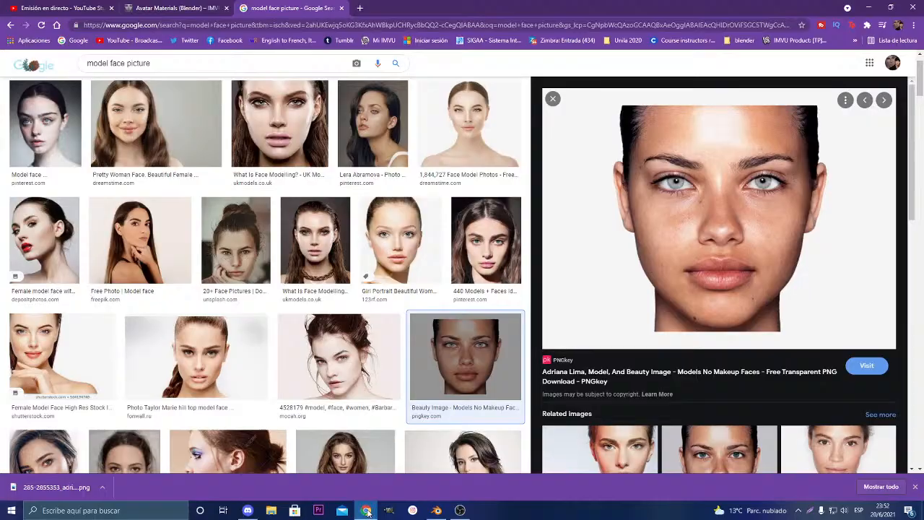
pyautogui.click(367, 511)
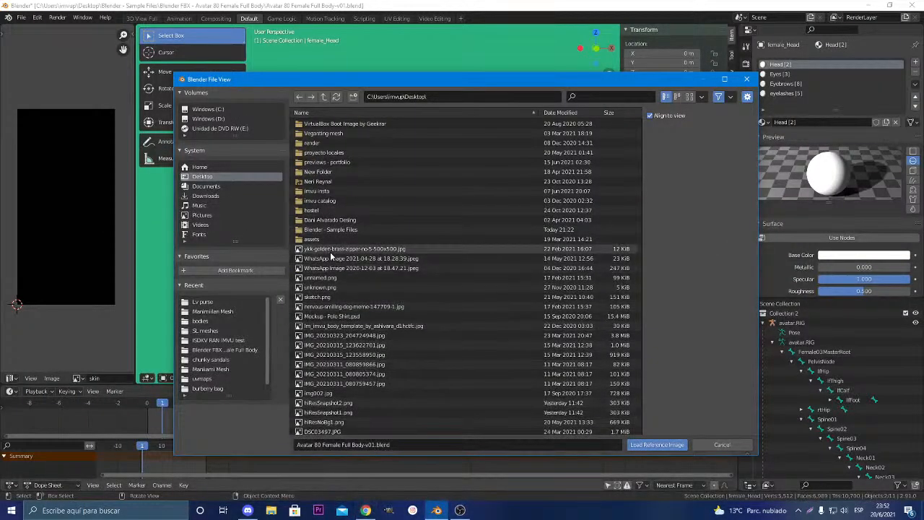
pyautogui.scroll(-4, 331, 289)
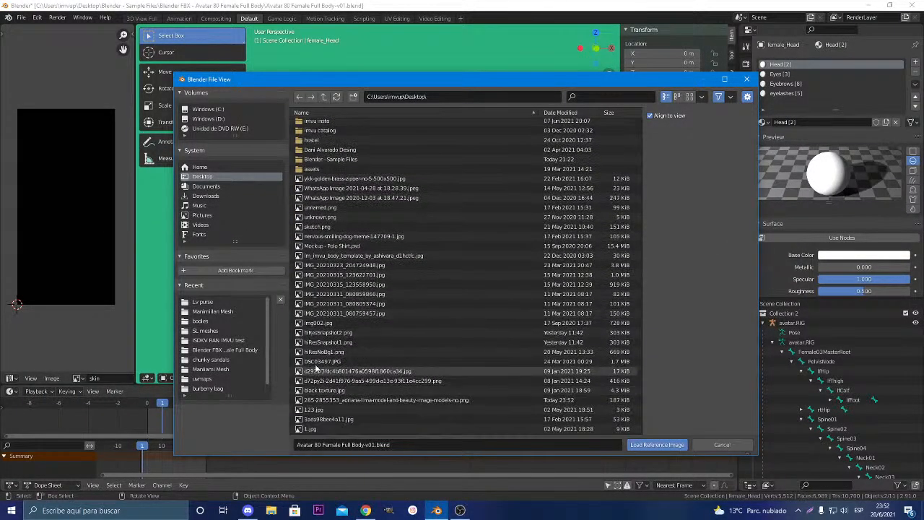
pyautogui.click(408, 399)
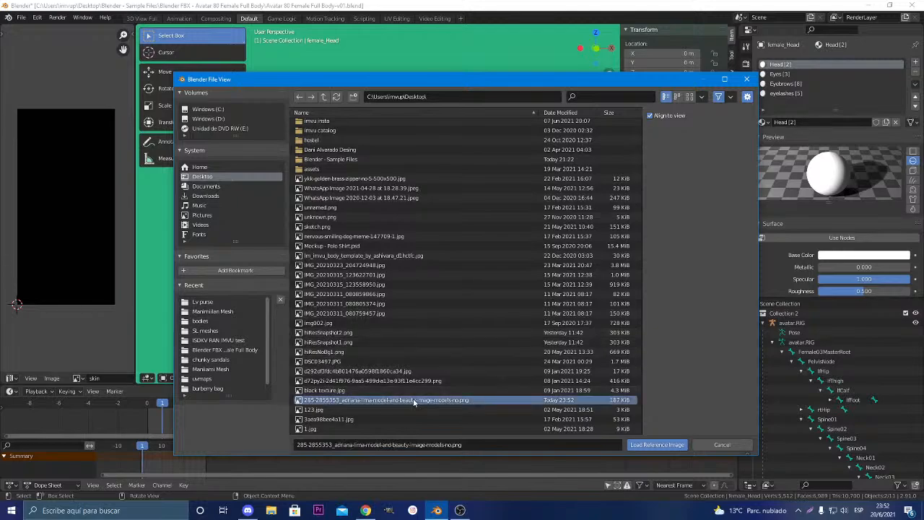
pyautogui.click(651, 446)
# Scale the tiny reference image at the avatar's feet up uniformly to about 298.6
pyautogui.scroll(1, 384, 297)
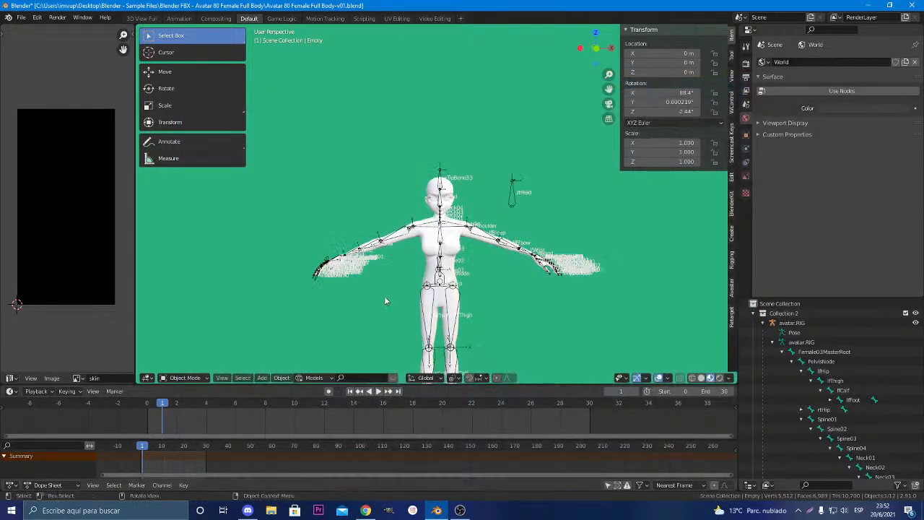
pyautogui.scroll(-2, 384, 296)
pyautogui.moveTo(415, 354); pyautogui.dragTo(372, 154, button='middle')
pyautogui.scroll(8, 424, 354)
pyautogui.keyDown('shift'); pyautogui.moveTo(400, 368); pyautogui.dragTo(369, 294, button='middle'); pyautogui.keyUp('shift')
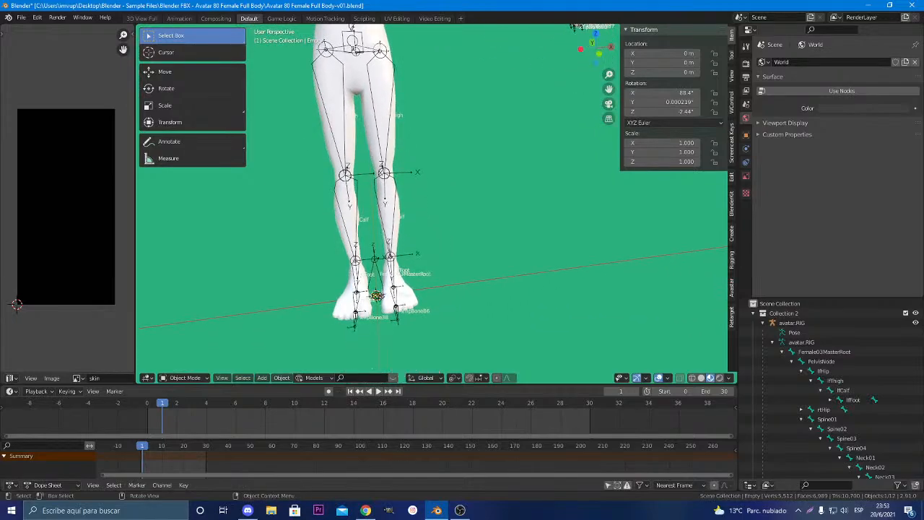
pyautogui.press('s')
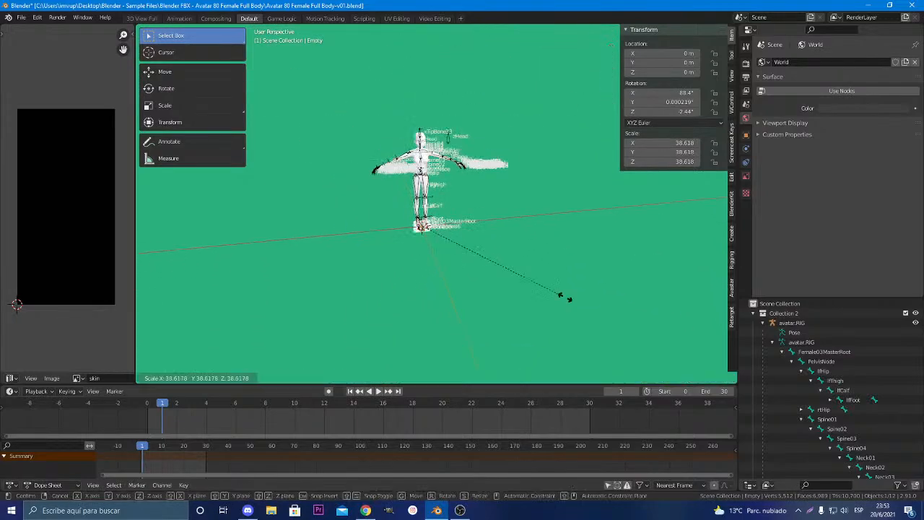
pyautogui.click(533, 274)
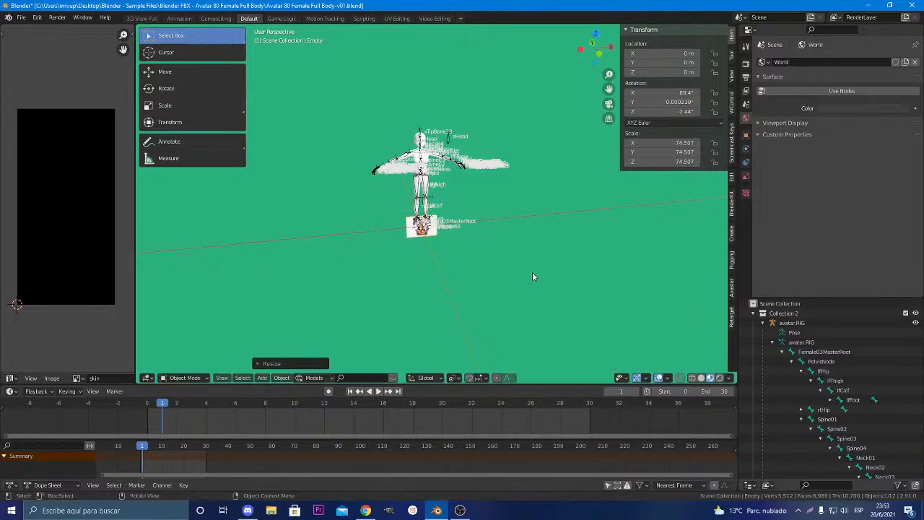
pyautogui.press('s')
pyautogui.click(620, 290)
# Raise the reference image along the Z axis to head height, at about 10.5 m
pyautogui.press('g')
pyautogui.press('z')
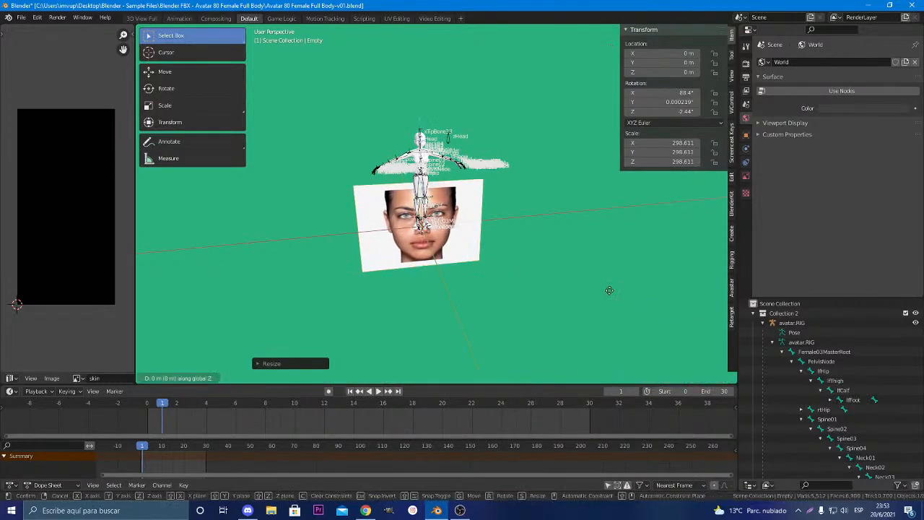
pyautogui.click(600, 202)
# In front view, scale the reference image down to about 55.6 and lower it to about Z 10.35 m
pyautogui.press('KP_1')
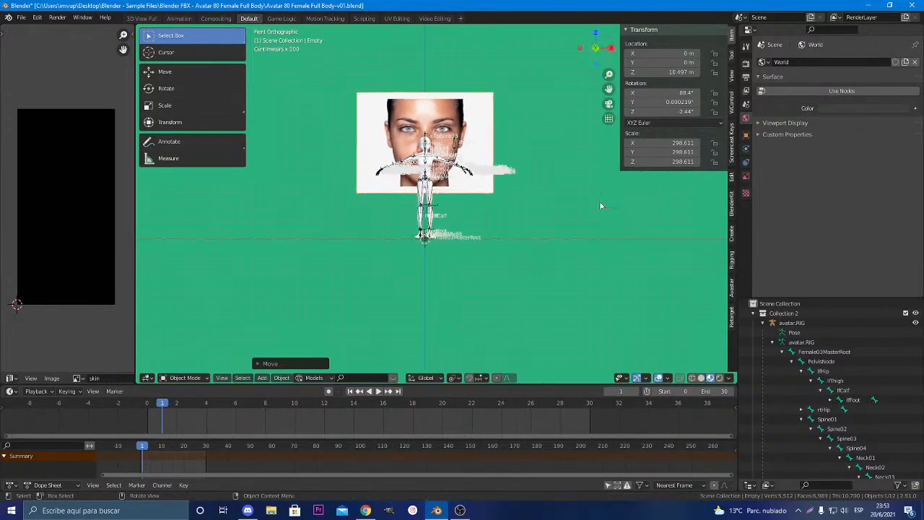
pyautogui.press('KP_Decimal')
pyautogui.press('s')
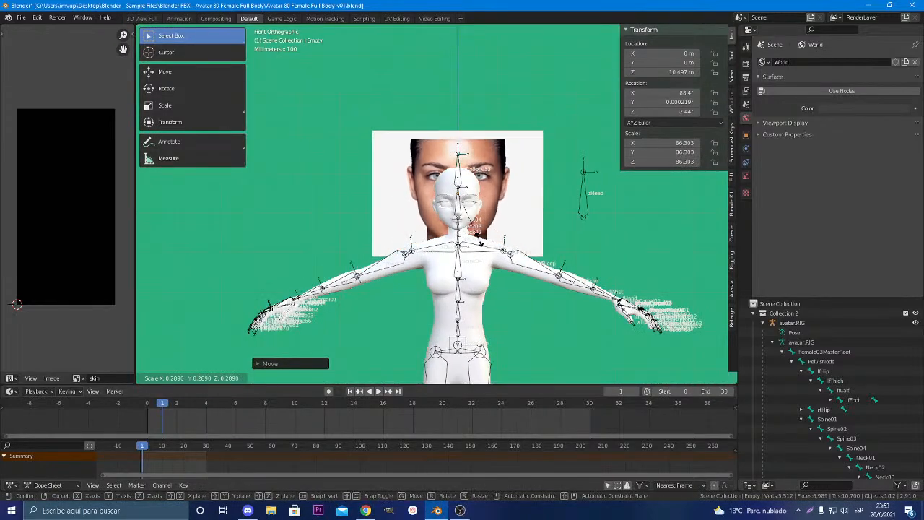
pyautogui.click(488, 242)
pyautogui.press('KP_Decimal')
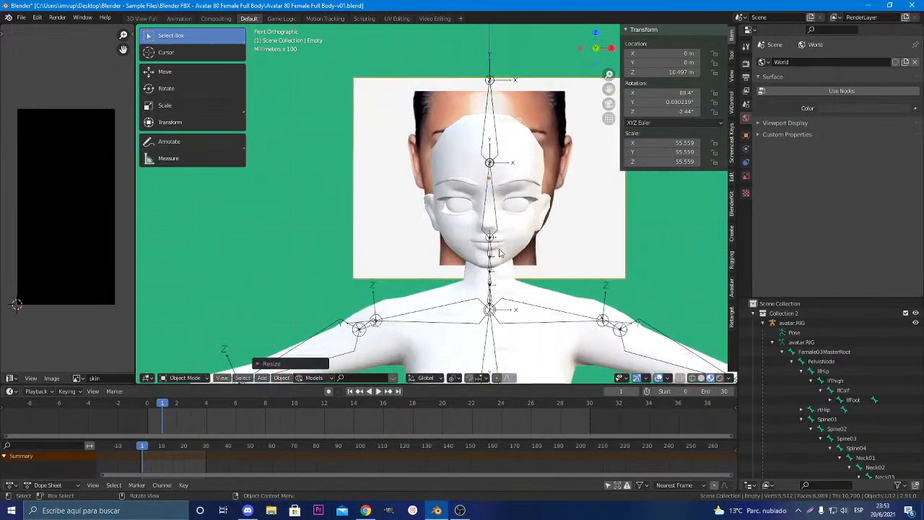
pyautogui.press('g')
pyautogui.click(499, 263)
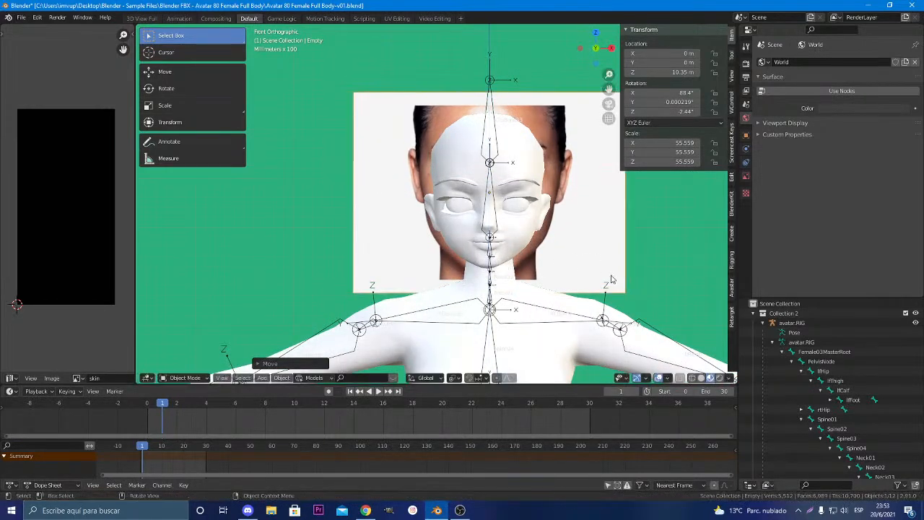
# Scale the reference image down to about 40.4 so the portrait's face approaches the size of the avatar's head
pyautogui.scroll(3, 619, 275)
pyautogui.press('s')
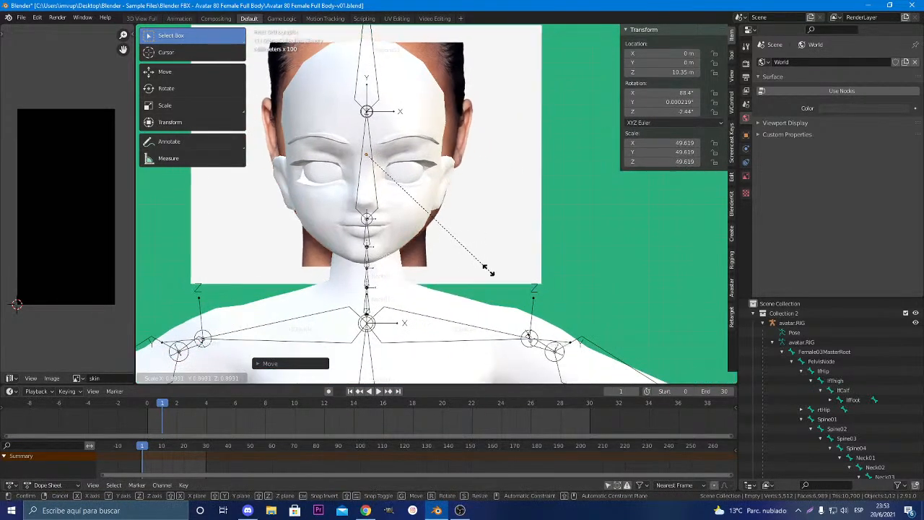
pyautogui.click(468, 253)
pyautogui.press('g')
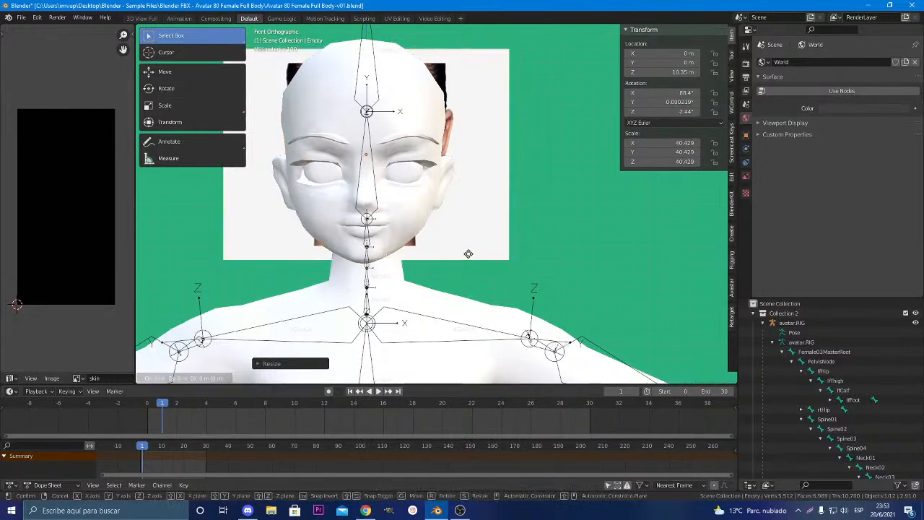
pyautogui.press('Escape')
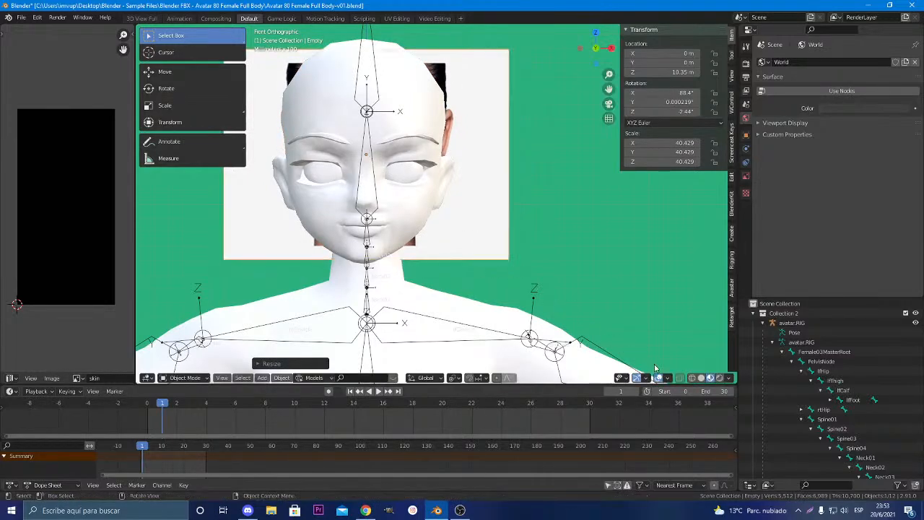
# Set the viewport to Solid shading and turn on X-ray with the head in front view
pyautogui.click(701, 377)
pyautogui.scroll(-3, 401, 248)
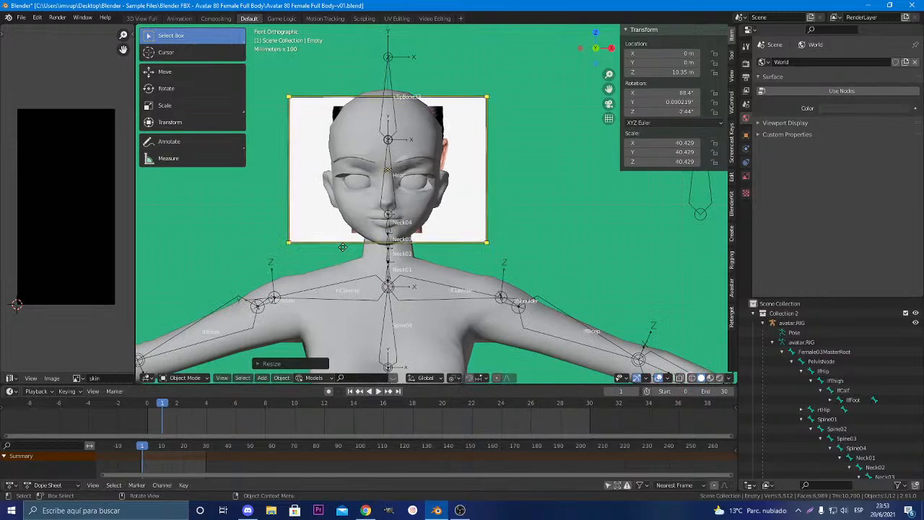
pyautogui.moveTo(401, 249); pyautogui.dragTo(478, 252, button='middle')
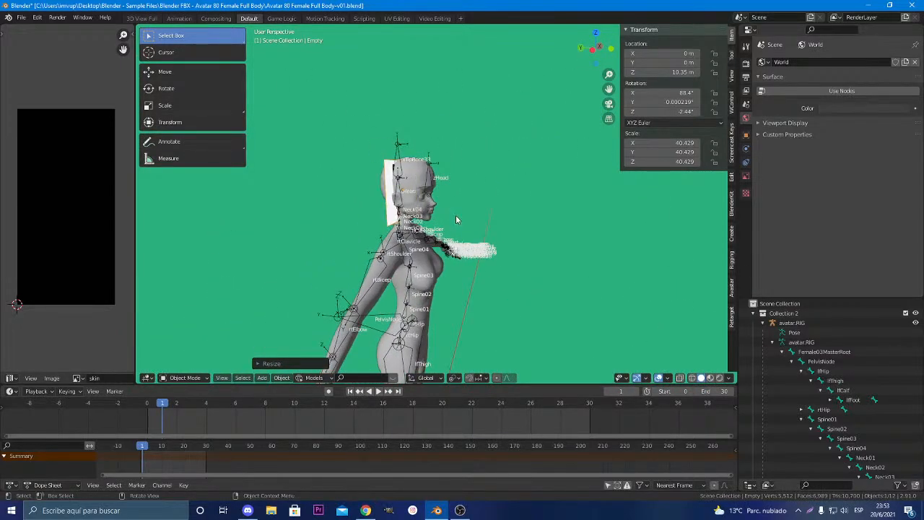
pyautogui.moveTo(456, 215); pyautogui.dragTo(487, 265, button='middle')
pyautogui.press('KP_1')
pyautogui.scroll(9, 429, 222)
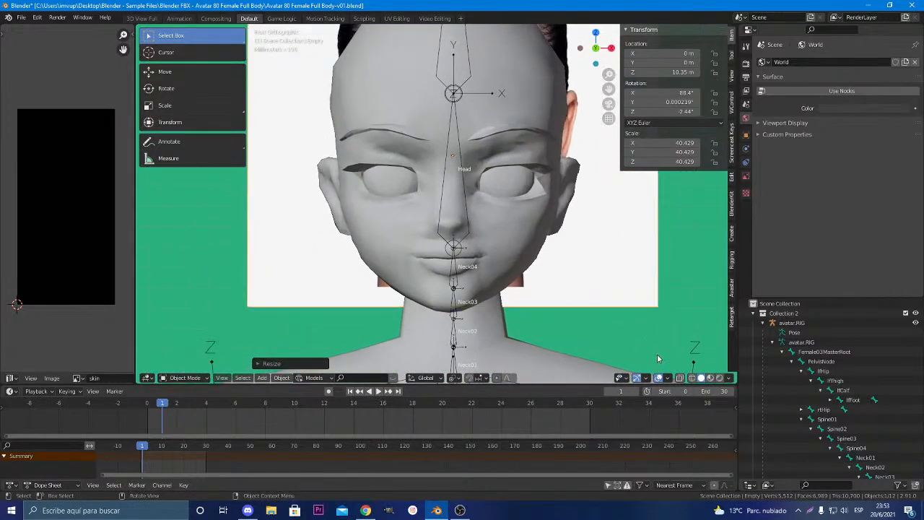
pyautogui.click(680, 378)
pyautogui.scroll(-2, 646, 348)
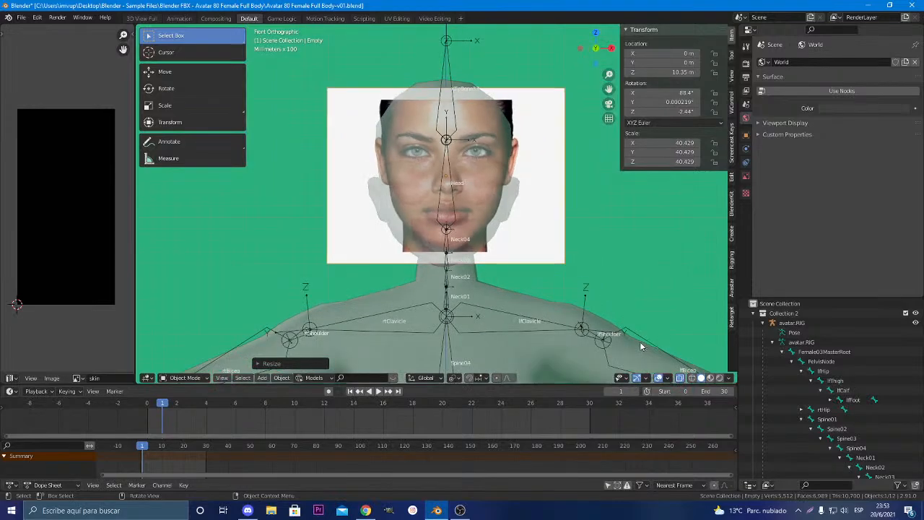
# Lower the reference image along the Z axis to about 10.22 m, towards the avatar's face
pyautogui.scroll(1, 643, 347)
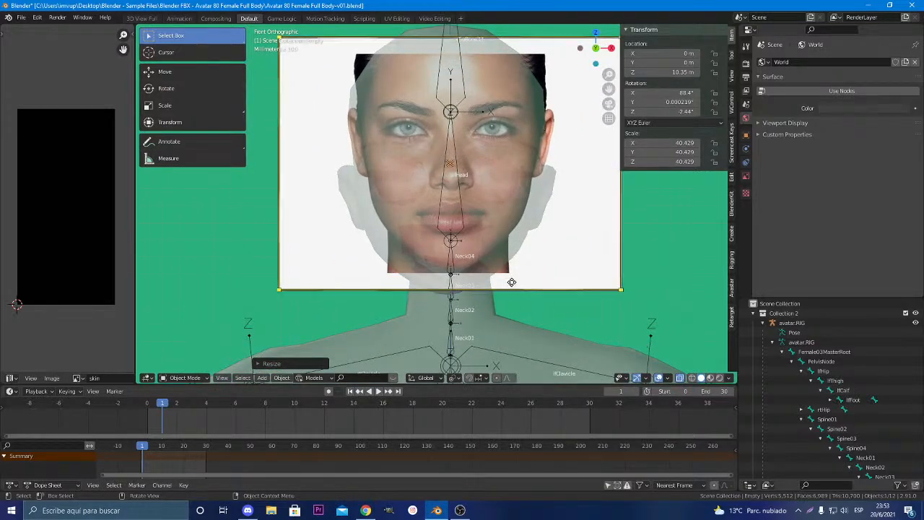
pyautogui.press('g')
pyautogui.press('z')
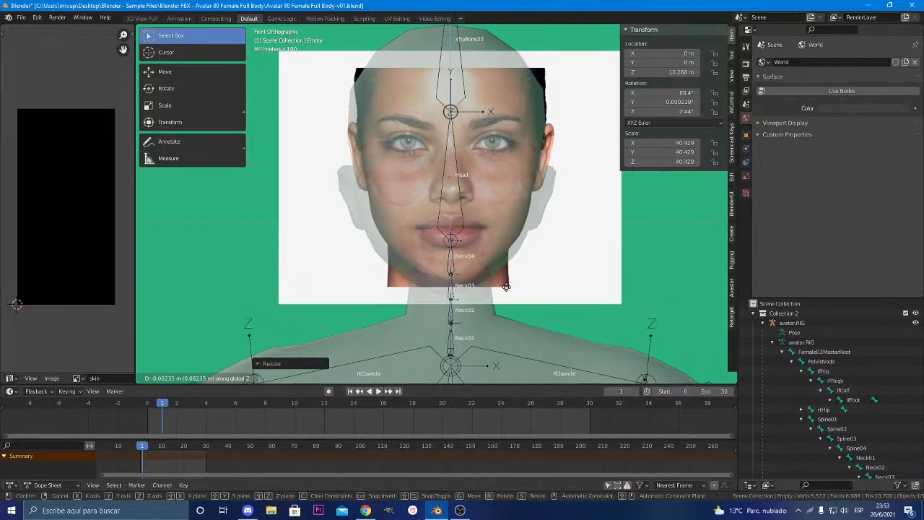
pyautogui.click(509, 298)
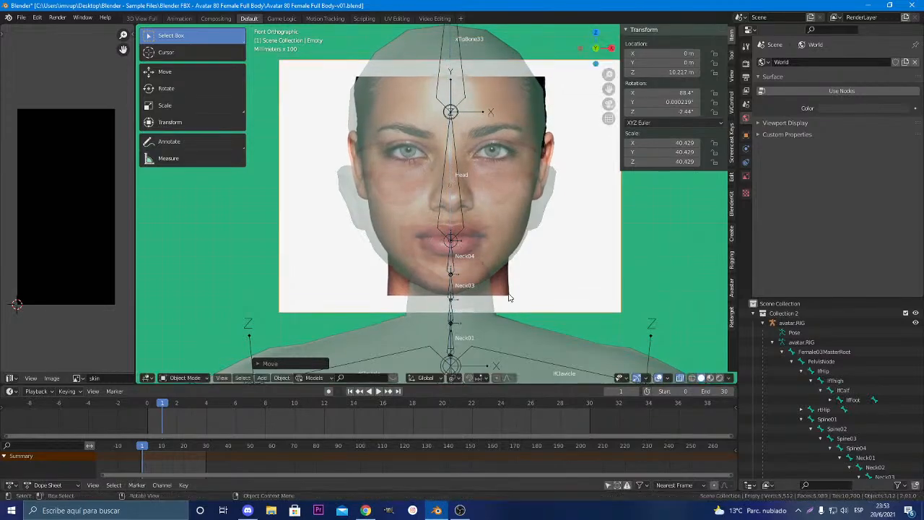
# Scale the reference image down to about 32.2 and lower it to about Z 10.07 m to align the chins
pyautogui.click(593, 305)
pyautogui.press('s')
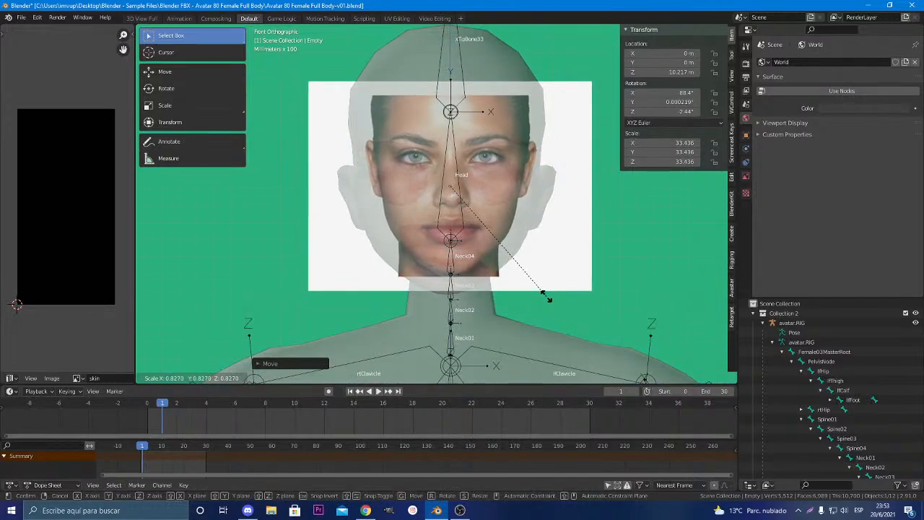
pyautogui.click(546, 293)
pyautogui.press('g')
pyautogui.press('z')
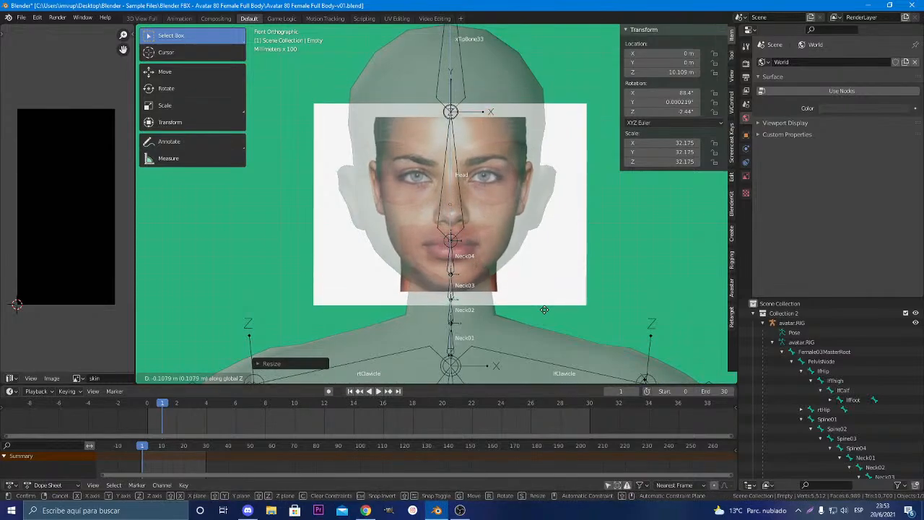
pyautogui.click(546, 315)
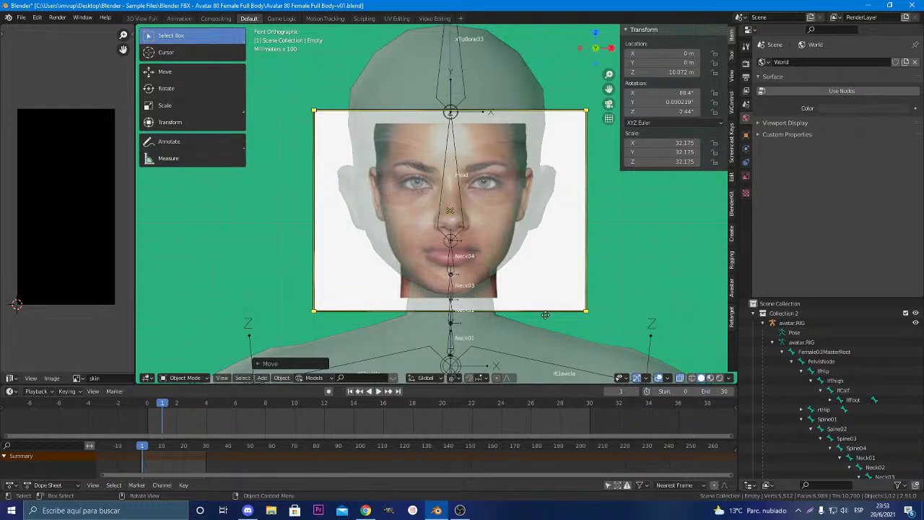
pyautogui.scroll(3, 545, 315)
pyautogui.scroll(-3, 548, 316)
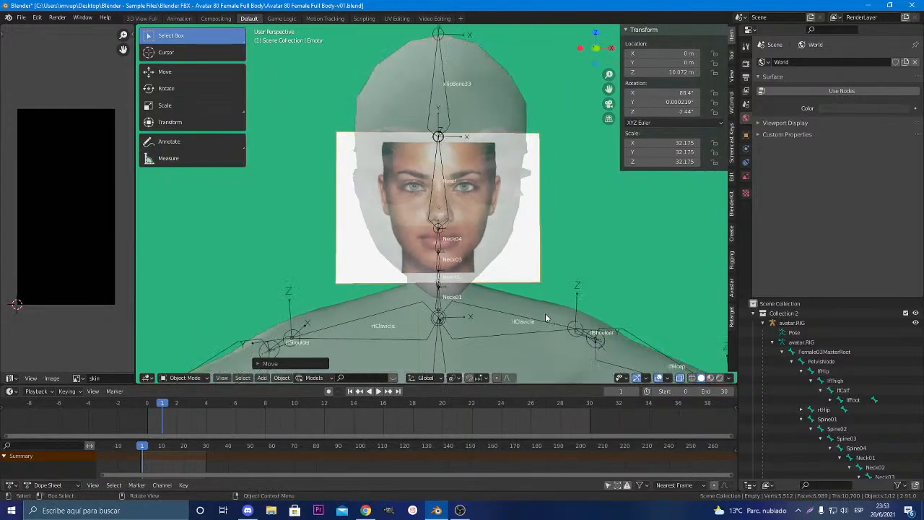
pyautogui.scroll(1, 541, 311)
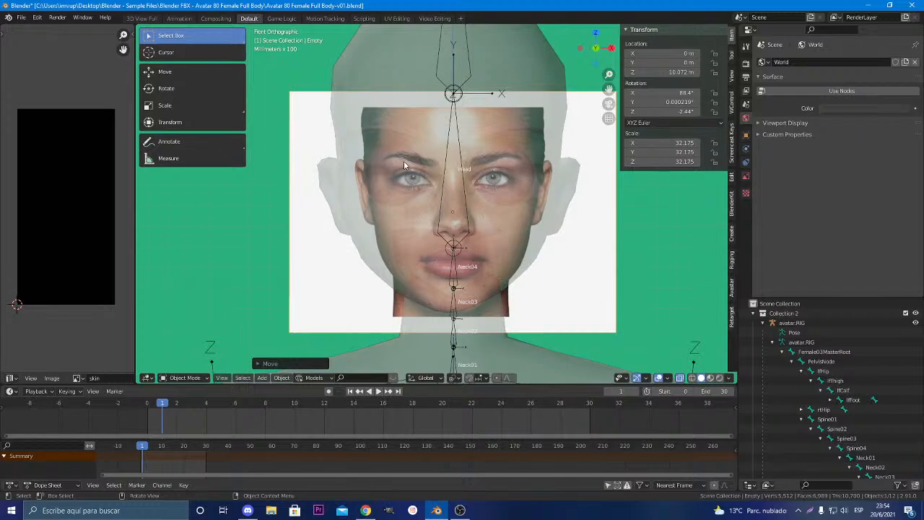
# Annotate the portrait's temple edge and draw horizontal guide lines across the eyes, the ear tops and just above the mouth
pyautogui.click(209, 142)
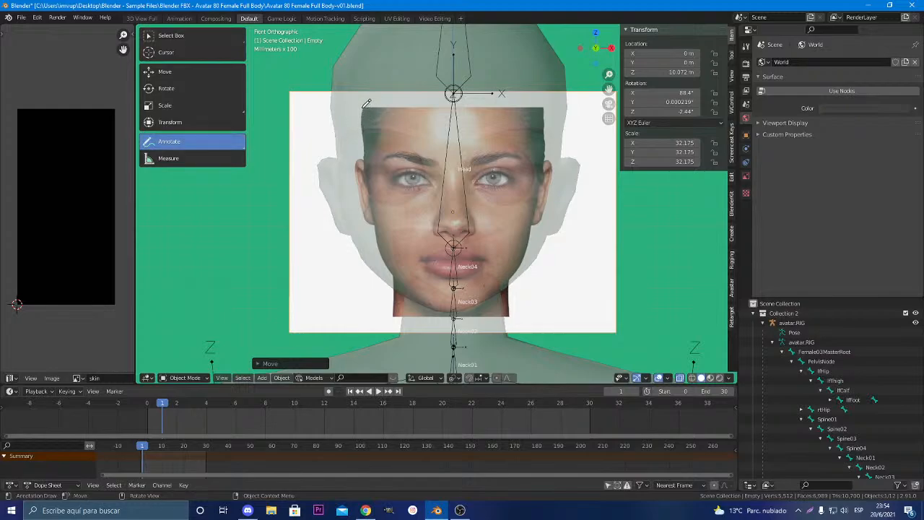
pyautogui.moveTo(363, 114); pyautogui.dragTo(367, 153)
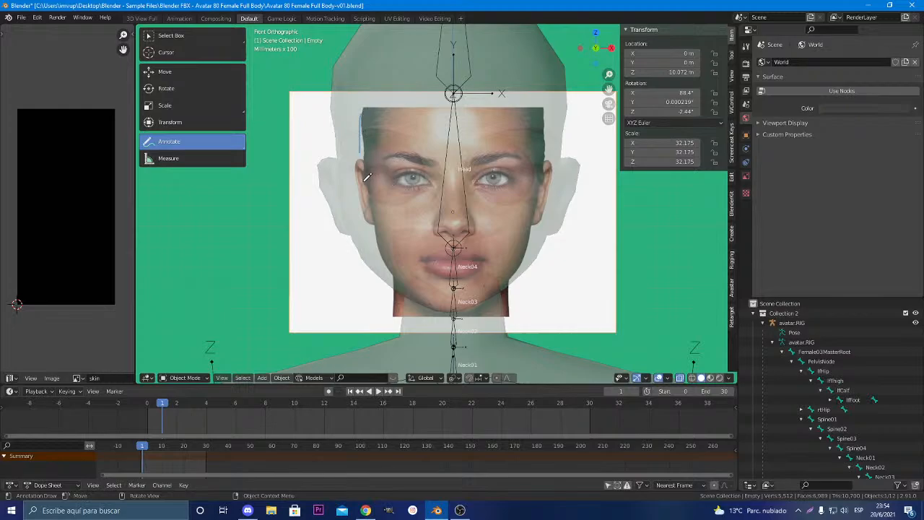
pyautogui.moveTo(367, 179); pyautogui.dragTo(556, 178)
pyautogui.moveTo(323, 158); pyautogui.dragTo(577, 156)
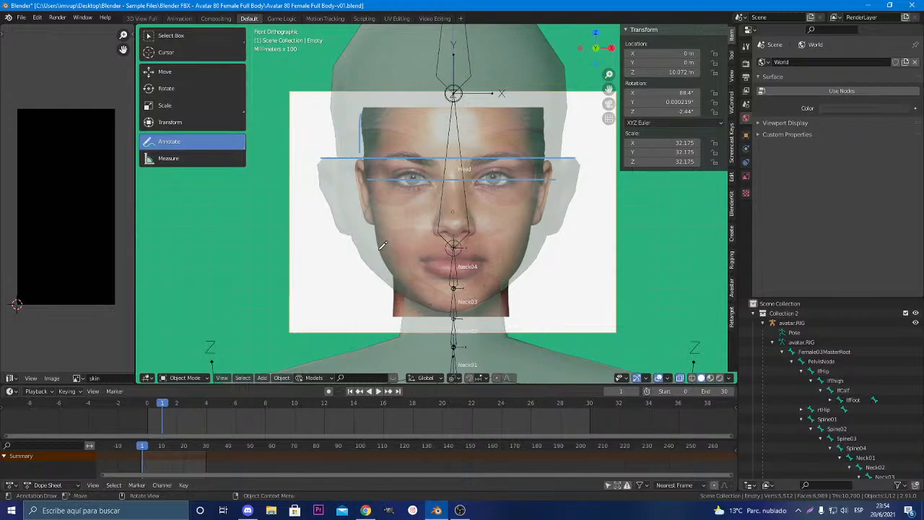
pyautogui.moveTo(380, 249); pyautogui.dragTo(541, 248)
# Examine the annotated portrait against the avatar's head and the whole body in front view
pyautogui.scroll(1, 453, 291)
pyautogui.scroll(-2, 452, 291)
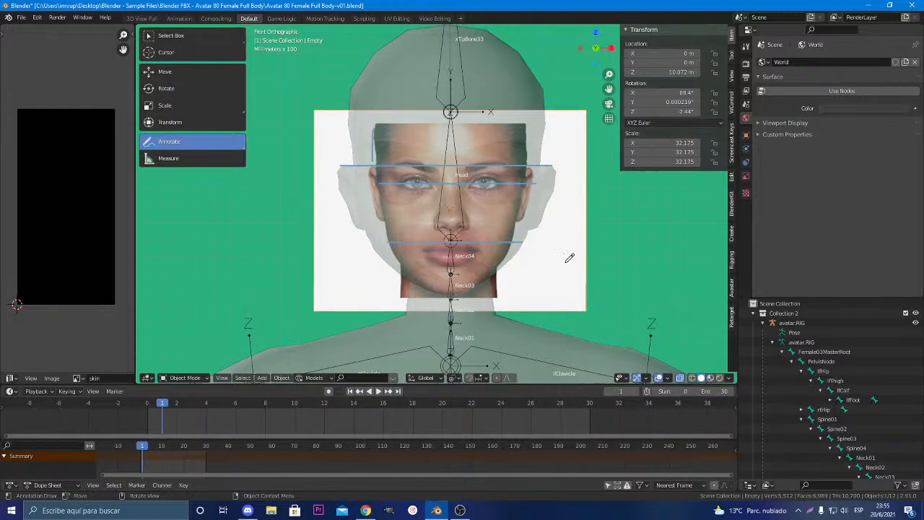
pyautogui.scroll(-7, 570, 257)
pyautogui.scroll(6, 569, 258)
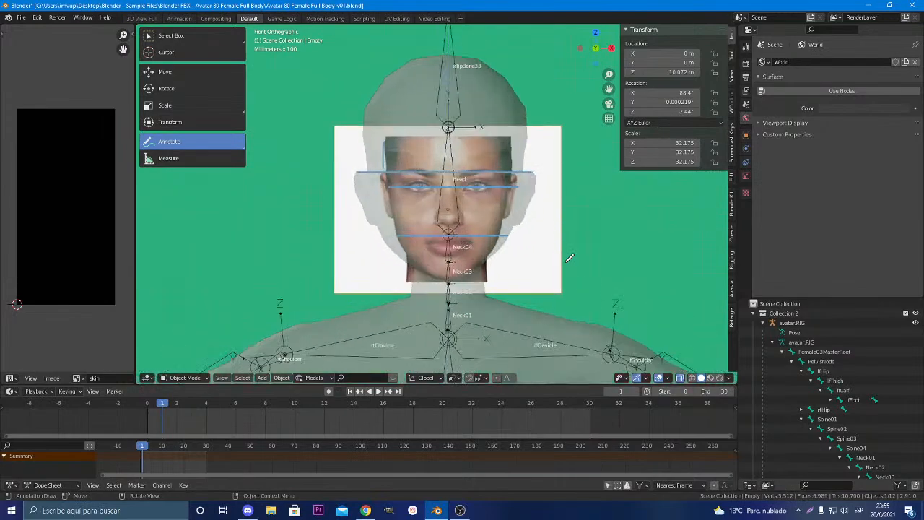
pyautogui.scroll(2, 570, 258)
pyautogui.scroll(-3, 570, 258)
pyautogui.scroll(-5, 465, 271)
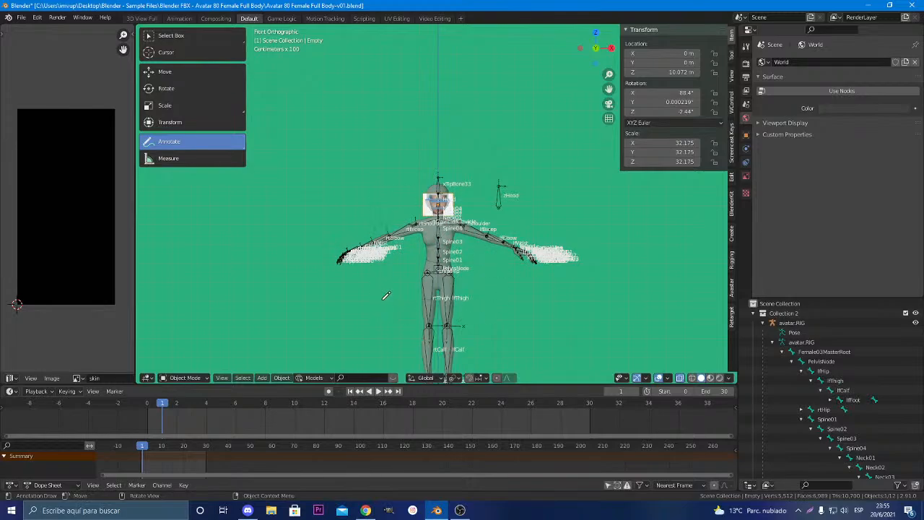
pyautogui.scroll(8, 430, 250)
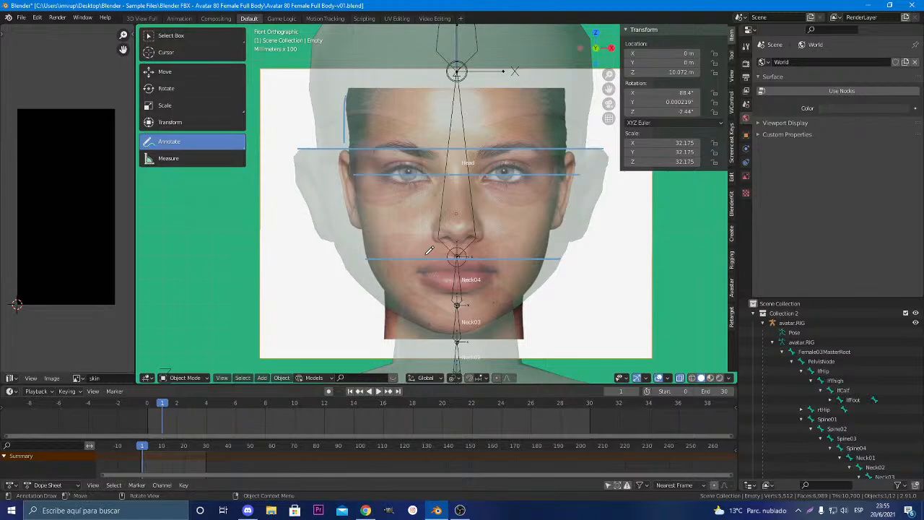
pyautogui.scroll(1, 430, 250)
pyautogui.scroll(-2, 430, 250)
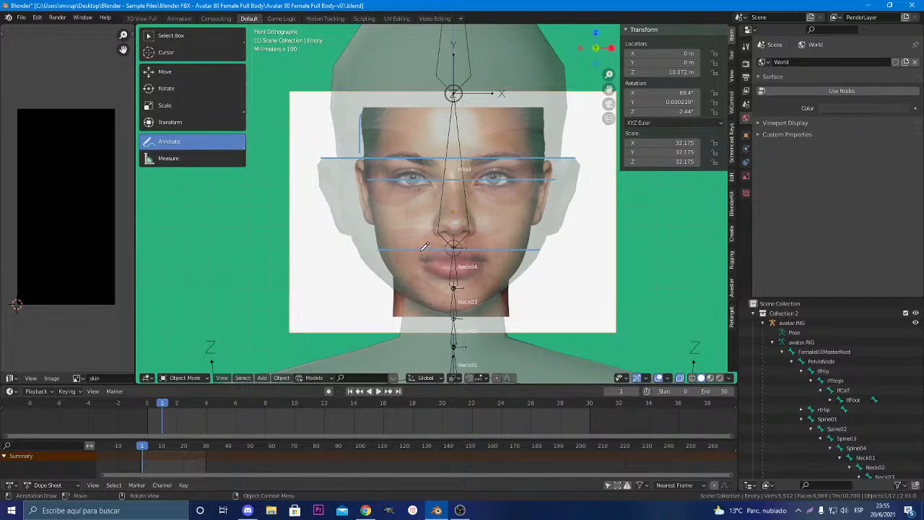
# Annotate the portrait's lips and nose, undoing the nose stroke once and redrawing it
pyautogui.moveTo(422, 250)
pyautogui.mouseDown()
pyautogui.moveTo(423, 266)
pyautogui.moveTo(487, 255)
pyautogui.moveTo(482, 267)
pyautogui.mouseUp()
pyautogui.moveTo(439, 222); pyautogui.dragTo(463, 222)
pyautogui.hotkey('ctrl', 'z')
pyautogui.moveTo(453, 221); pyautogui.dragTo(454, 224)
# Trace the portrait's eyebrows, ears, cheeks and jawline down to the chin with annotation strokes
pyautogui.moveTo(474, 160)
pyautogui.mouseDown()
pyautogui.moveTo(521, 148)
pyautogui.moveTo(552, 159)
pyautogui.moveTo(548, 209)
pyautogui.moveTo(525, 261)
pyautogui.mouseUp()
pyautogui.moveTo(531, 229); pyautogui.dragTo(524, 260)
pyautogui.moveTo(526, 263); pyautogui.dragTo(484, 303)
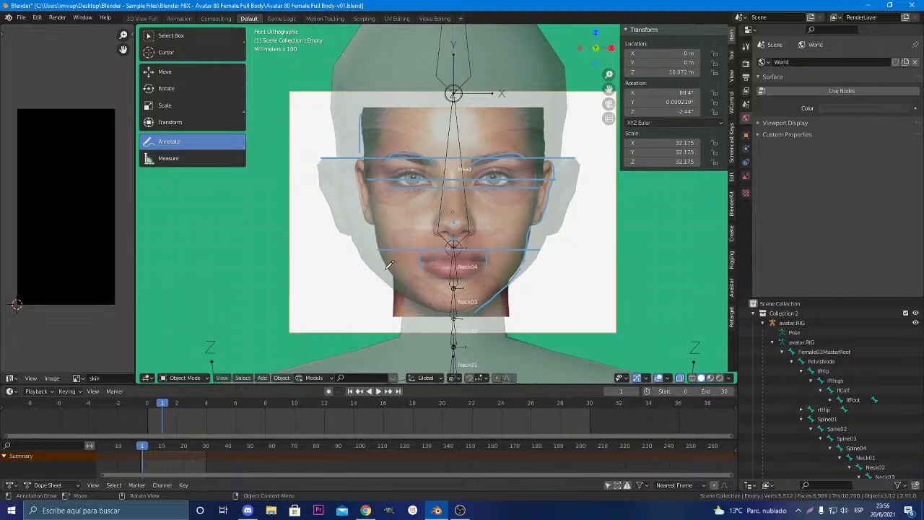
pyautogui.moveTo(388, 271); pyautogui.dragTo(455, 312)
pyautogui.moveTo(391, 265)
pyautogui.mouseDown()
pyautogui.moveTo(363, 204)
pyautogui.moveTo(358, 160)
pyautogui.mouseUp()
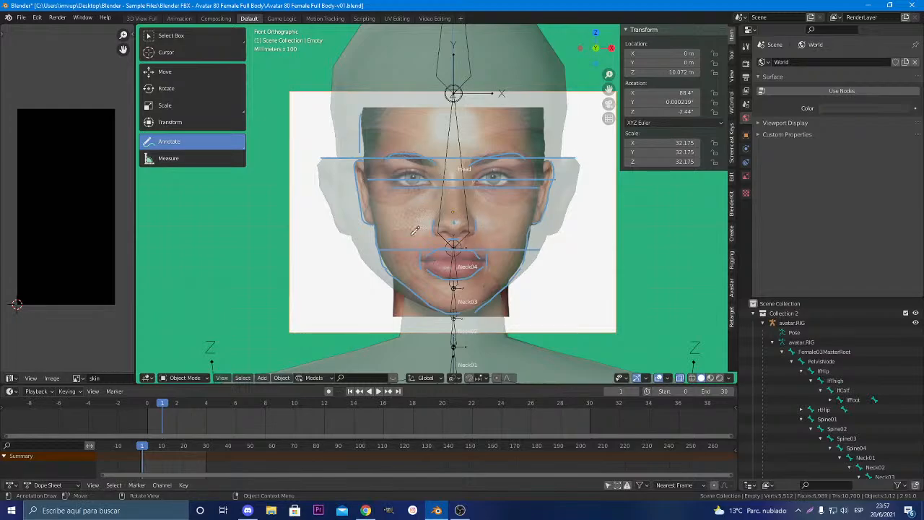
# Raise the viewport's X-ray opacity to about 0.8 so the avatar's head shows more solidly over the portrait
pyautogui.moveTo(436, 171); pyautogui.dragTo(421, 177, button='middle')
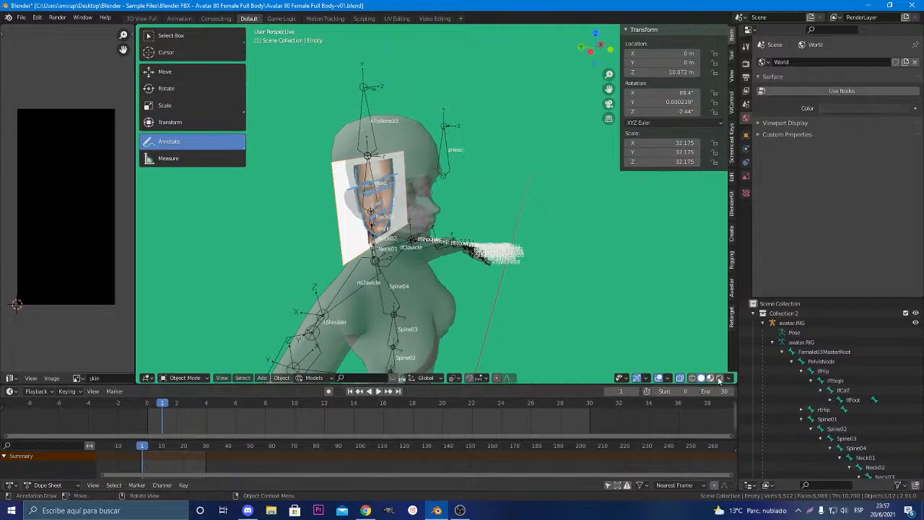
pyautogui.click(729, 378)
pyautogui.moveTo(562, 310); pyautogui.dragTo(575, 323, button='middle')
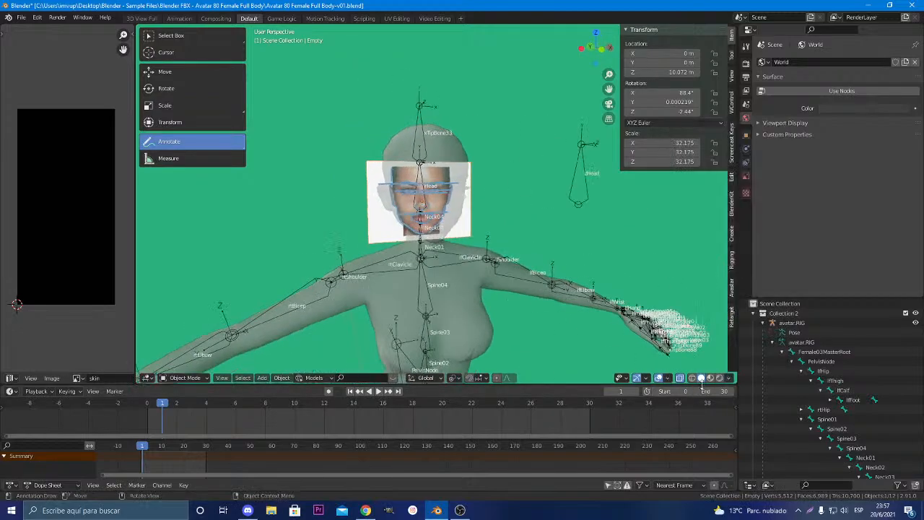
pyautogui.click(728, 378)
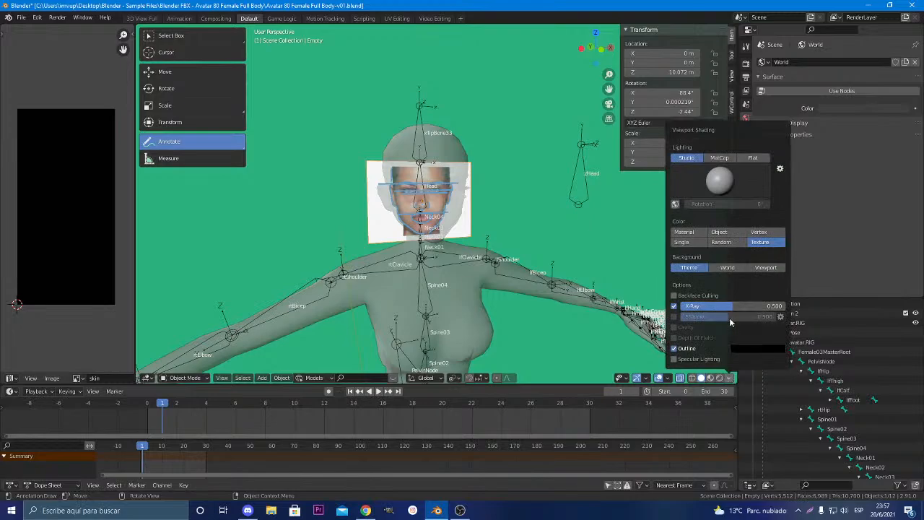
pyautogui.moveTo(737, 306); pyautogui.dragTo(764, 306)
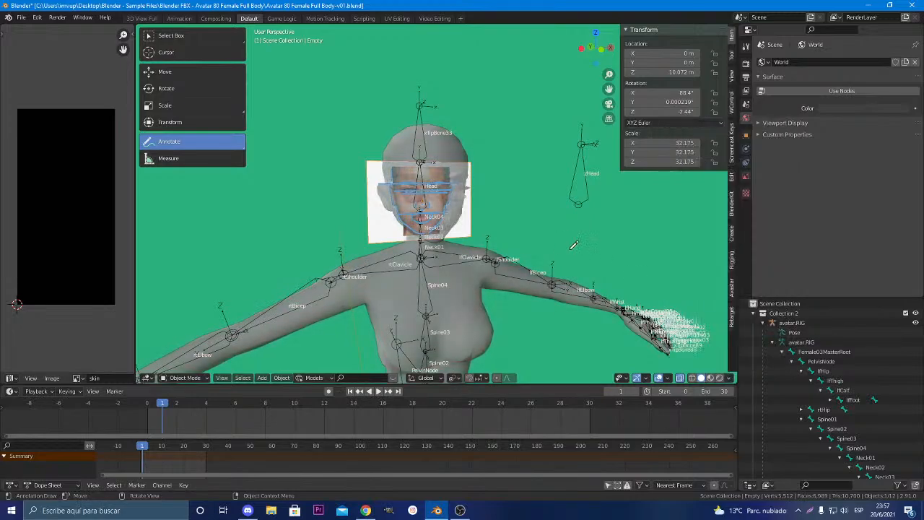
pyautogui.scroll(5, 563, 242)
pyautogui.moveTo(536, 249)
pyautogui.mouseDown(button='middle')
pyautogui.moveTo(505, 246)
pyautogui.moveTo(457, 203)
pyautogui.mouseUp(button='middle')
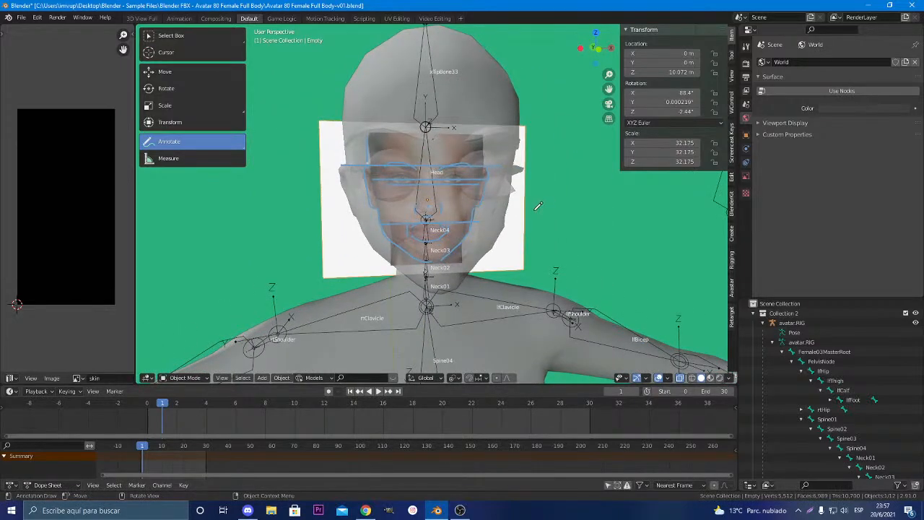
# Select the female head mesh with Select Box, enter Edit Mode and face it in front view
pyautogui.click(198, 37)
pyautogui.click(504, 238)
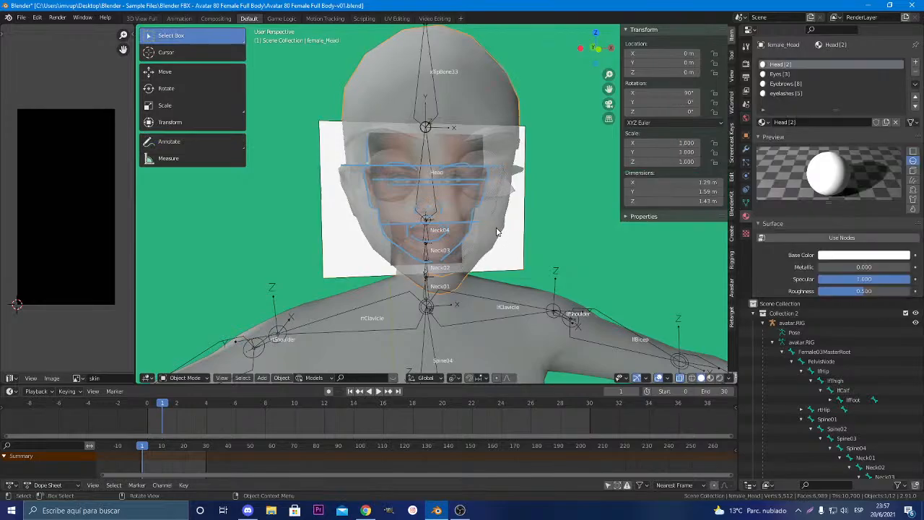
pyautogui.press('Tab')
pyautogui.scroll(4, 488, 249)
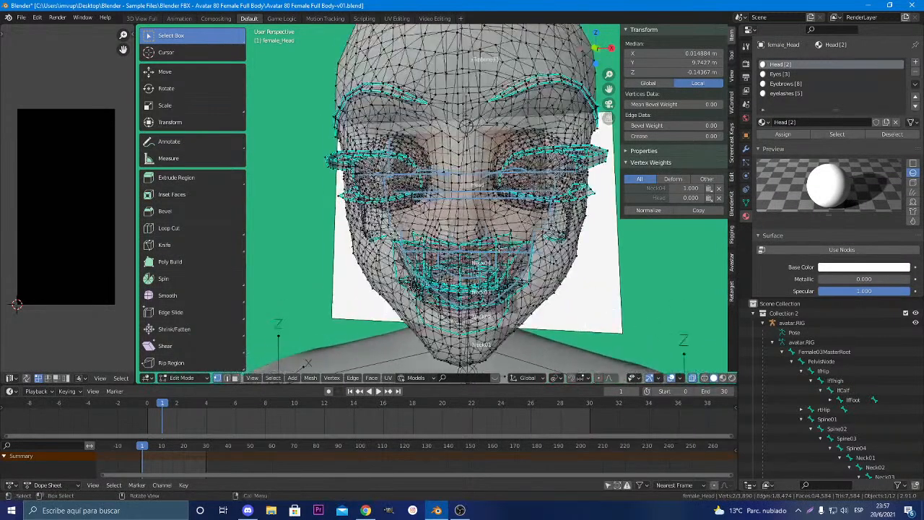
pyautogui.scroll(2, 510, 254)
pyautogui.press('KP_1')
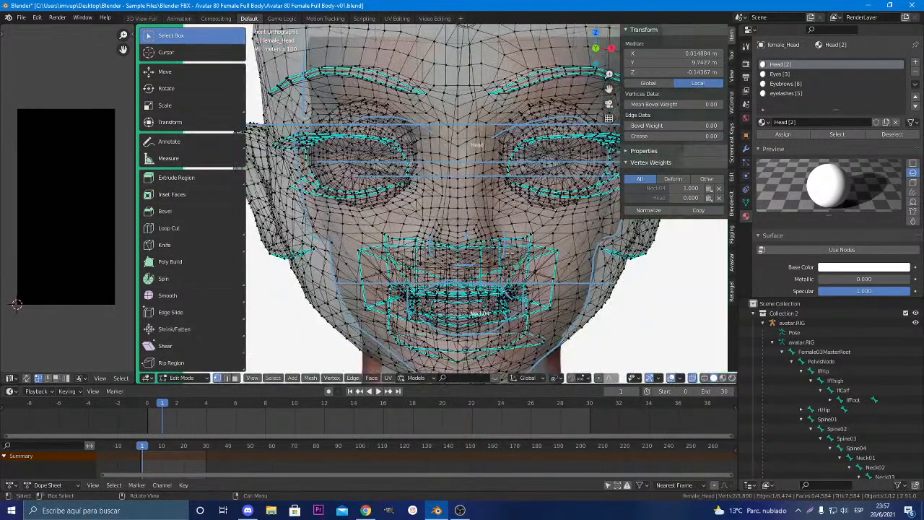
pyautogui.scroll(-3, 510, 254)
pyautogui.scroll(1, 549, 269)
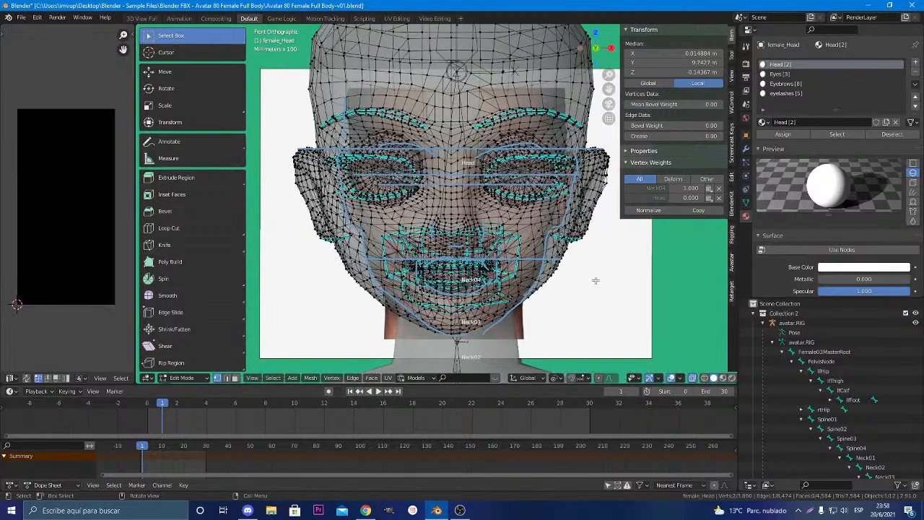
# Select all the head's vertices and scale them down along X towards the width of the portrait's face
pyautogui.press('a')
pyautogui.press('s')
pyautogui.press('x')
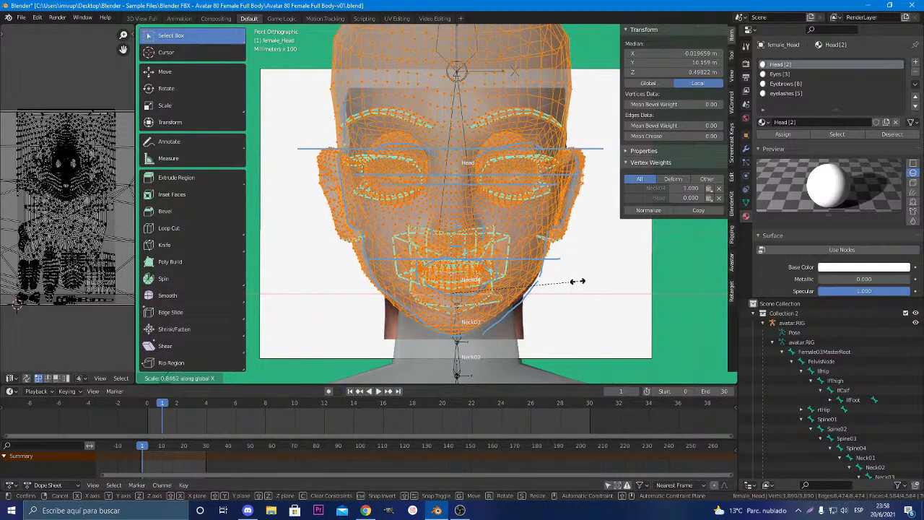
pyautogui.click(574, 282)
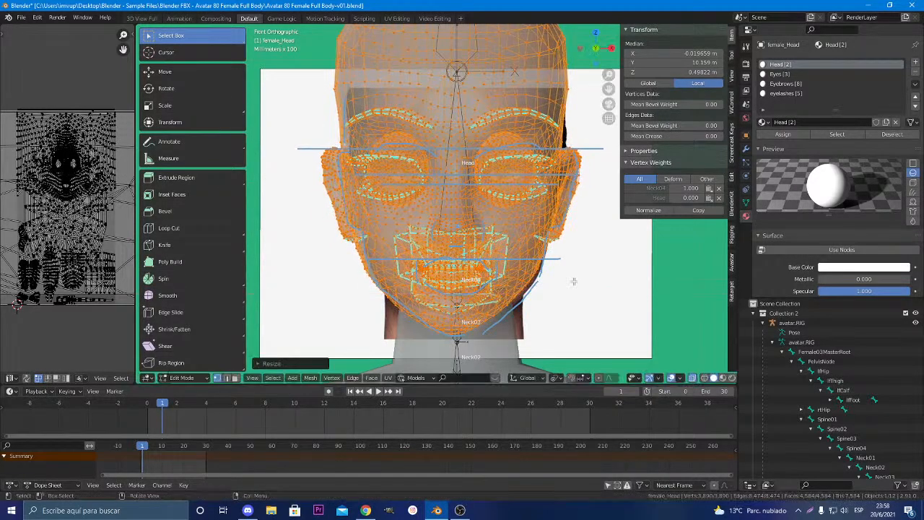
# Shift the head mesh by about 0.008 m along X and narrow it slightly more to fit the traced outline
pyautogui.press('g')
pyautogui.press('x')
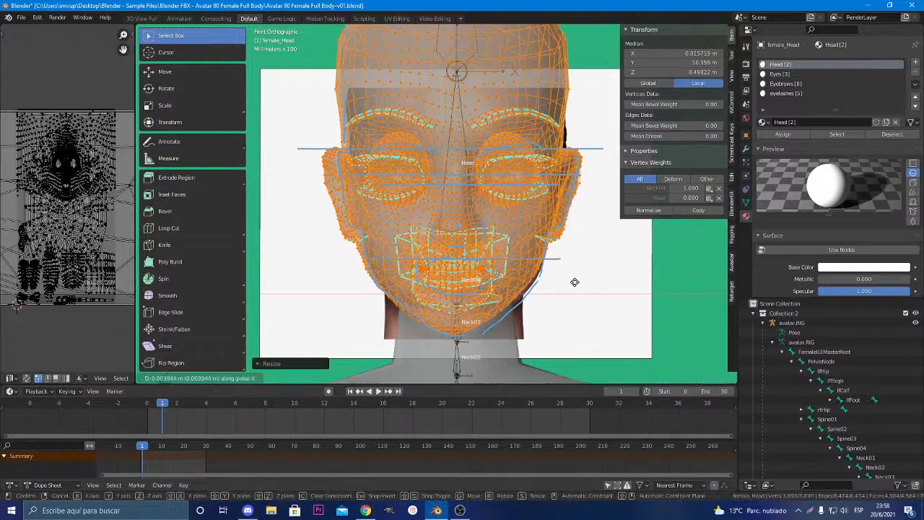
pyautogui.click(575, 282)
pyautogui.press('s')
pyautogui.press('x')
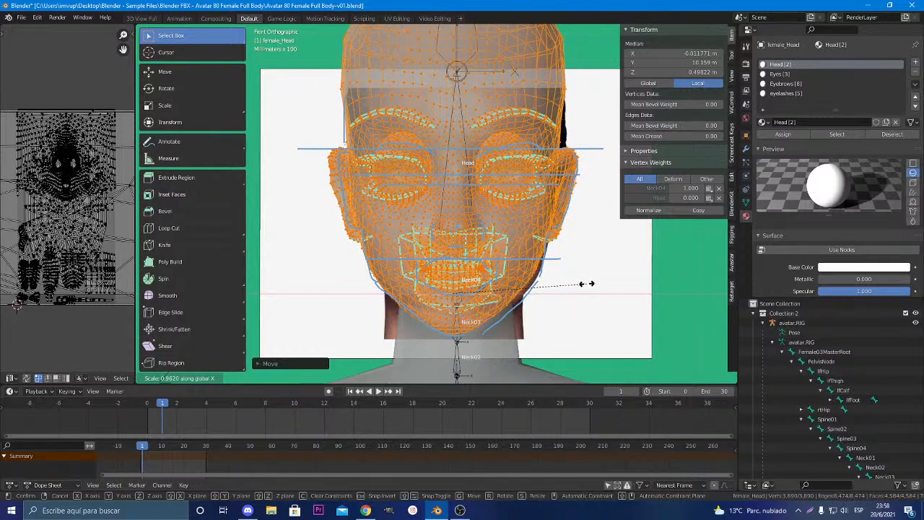
pyautogui.click(588, 285)
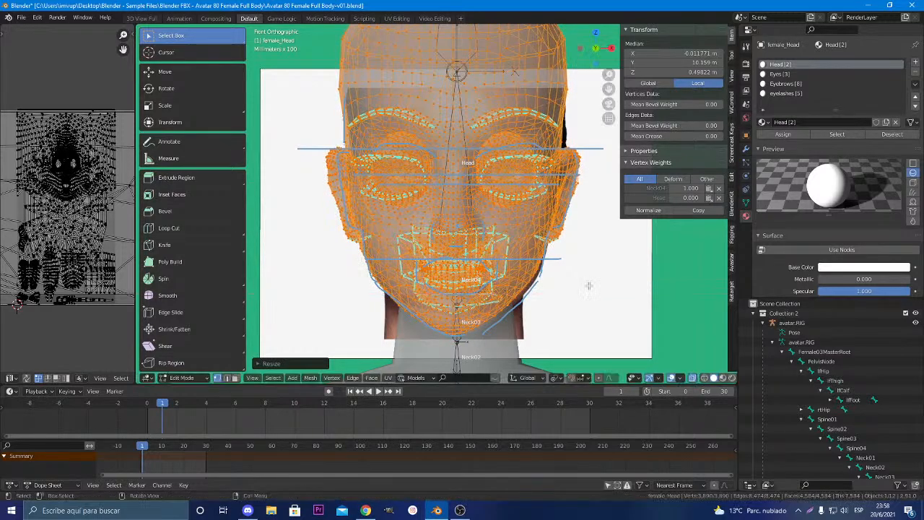
# Lower the viewport's X-ray opacity so the portrait shows clearly through the head mesh
pyautogui.click(732, 378)
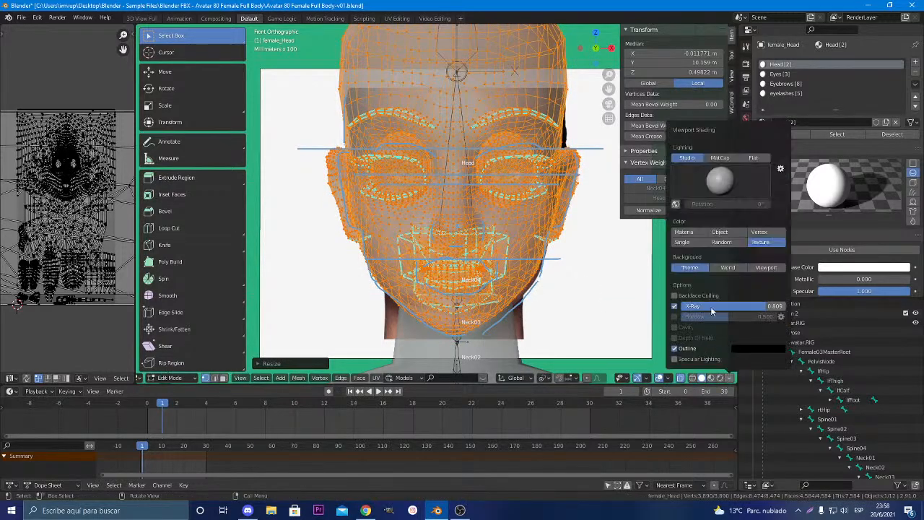
pyautogui.moveTo(712, 310); pyautogui.dragTo(647, 310)
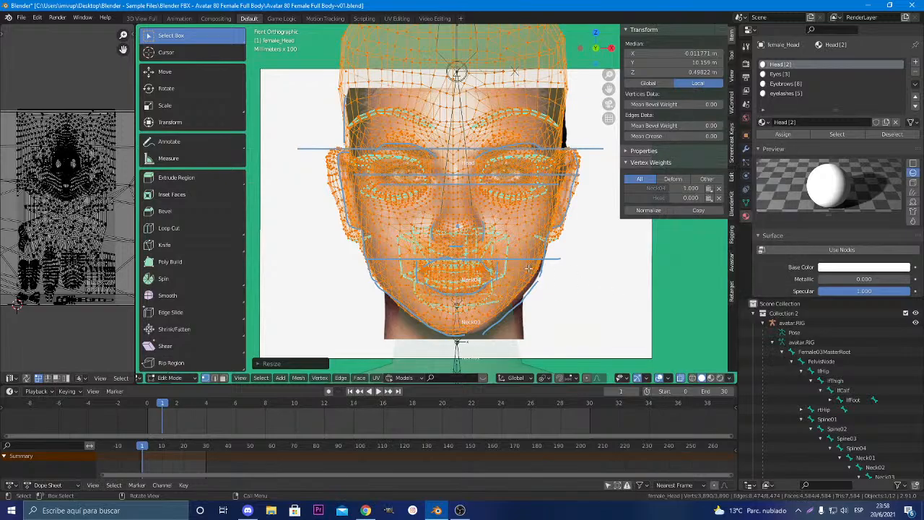
pyautogui.scroll(3, 474, 291)
pyautogui.scroll(-6, 475, 291)
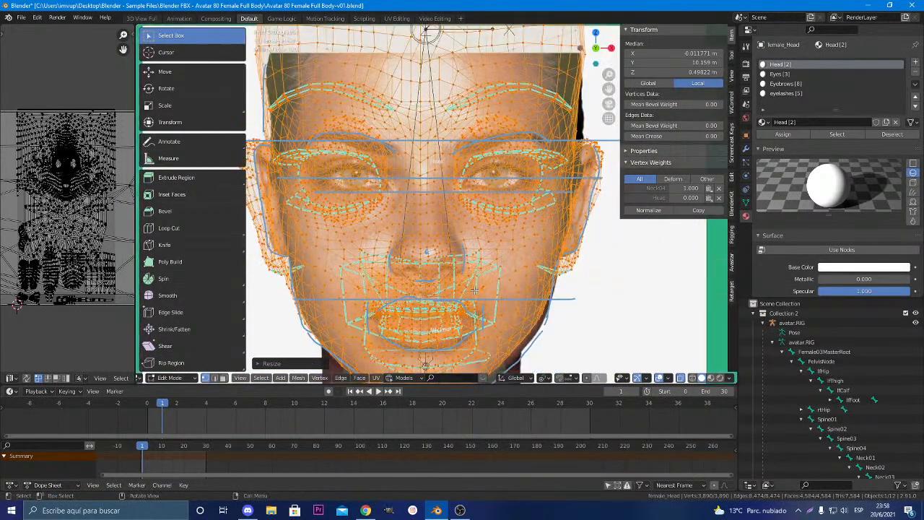
pyautogui.moveTo(475, 291)
pyautogui.mouseDown(button='middle')
pyautogui.moveTo(471, 273)
pyautogui.moveTo(468, 288)
pyautogui.mouseUp(button='middle')
pyautogui.click(730, 378)
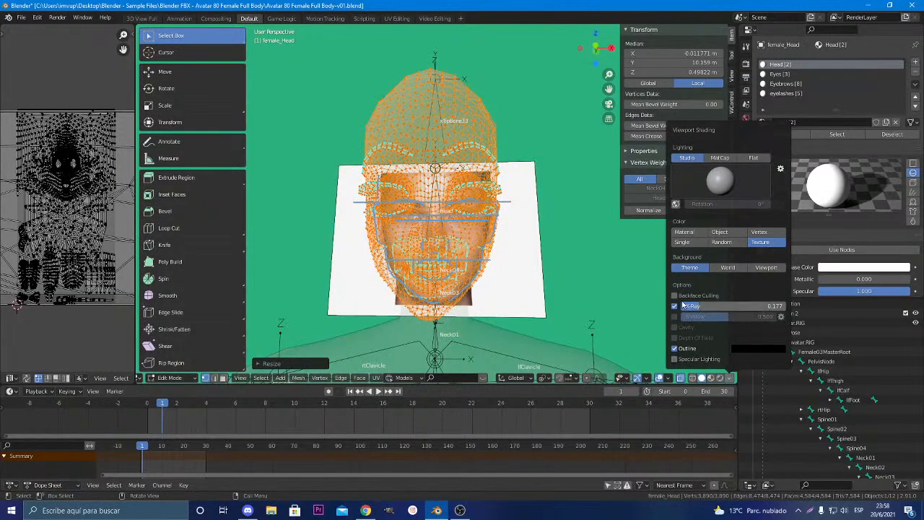
pyautogui.click(674, 296)
pyautogui.click(674, 296)
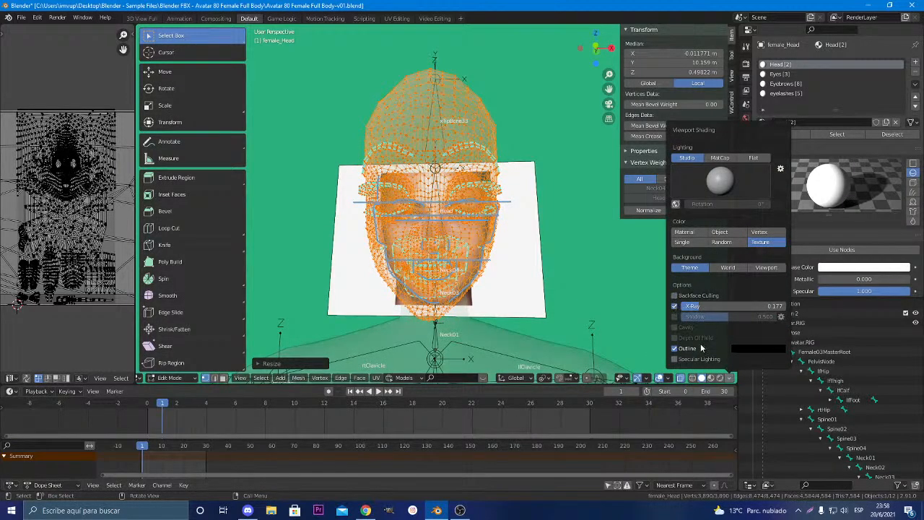
# Examine in front view how the head mesh's eyes, eyebrows and nose line up with the portrait and its guide lines
pyautogui.press('KP_1')
pyautogui.scroll(5, 619, 294)
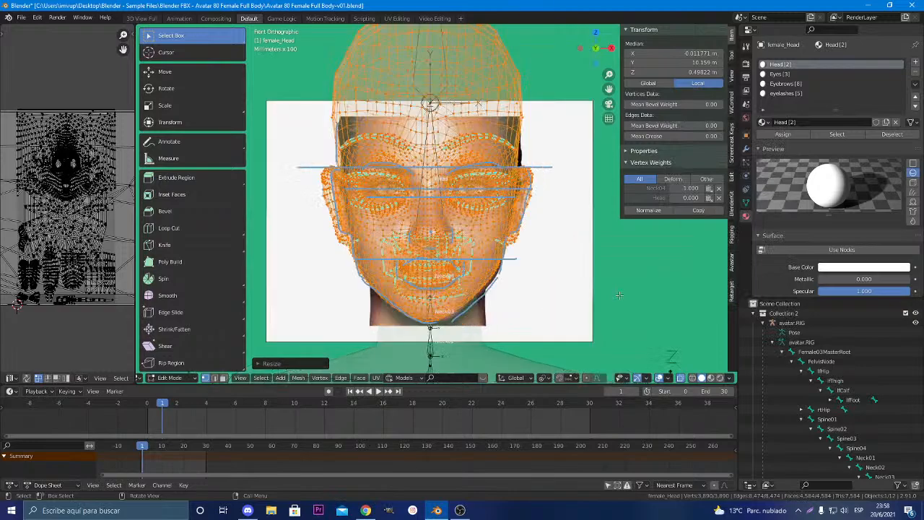
pyautogui.scroll(4, 570, 244)
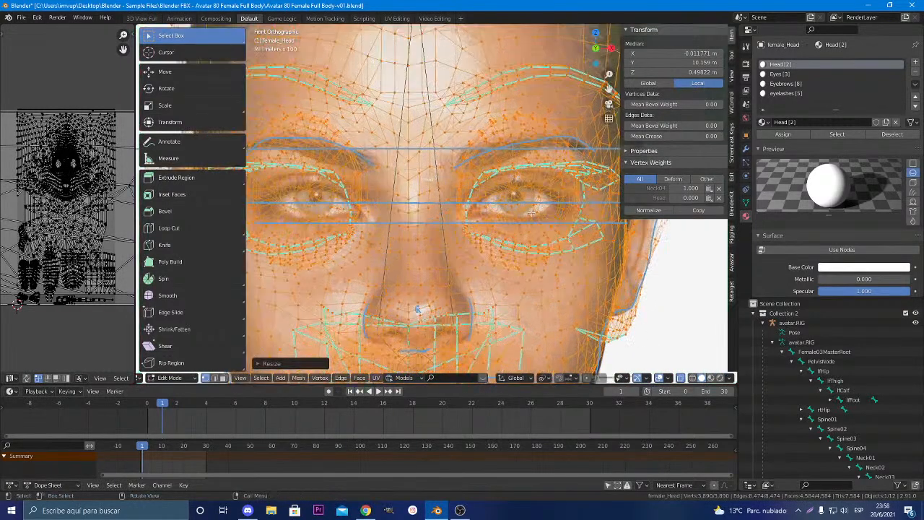
pyautogui.scroll(2, 538, 248)
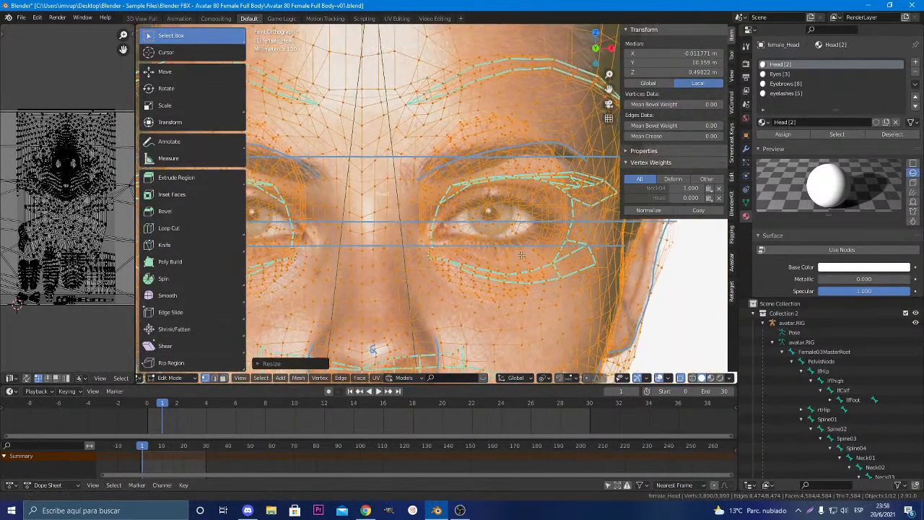
pyautogui.scroll(2, 532, 204)
pyautogui.scroll(1, 532, 204)
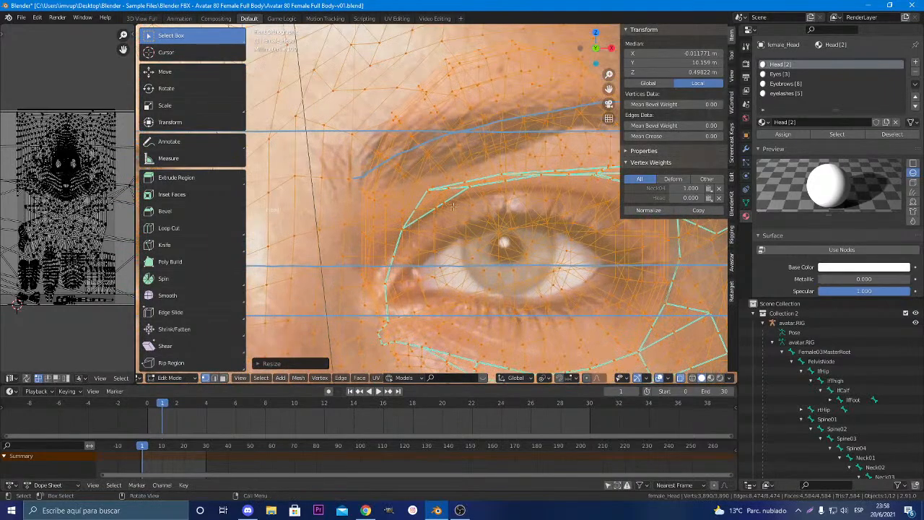
pyautogui.scroll(-1, 591, 231)
pyautogui.scroll(-4, 591, 231)
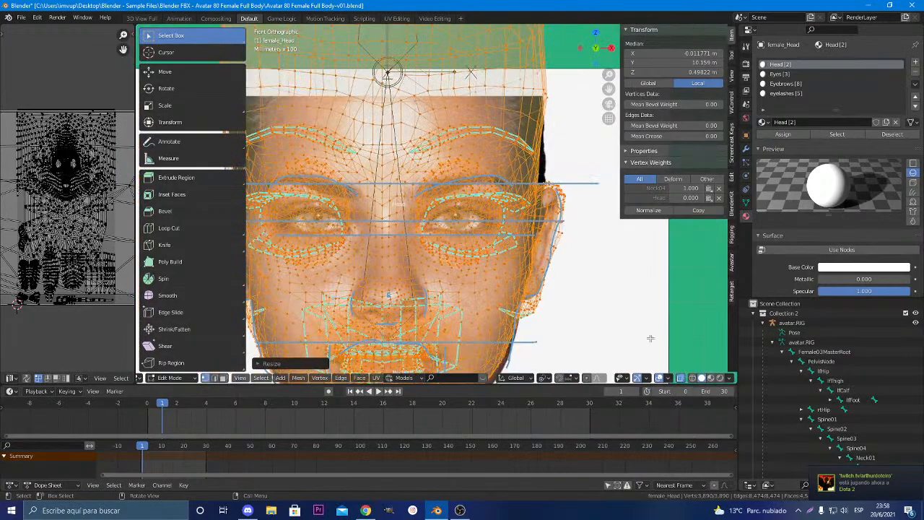
# Deselect all of the head's vertices and turn off X-ray so the mesh is shown as an opaque solid
pyautogui.click(635, 310)
pyautogui.scroll(4, 492, 210)
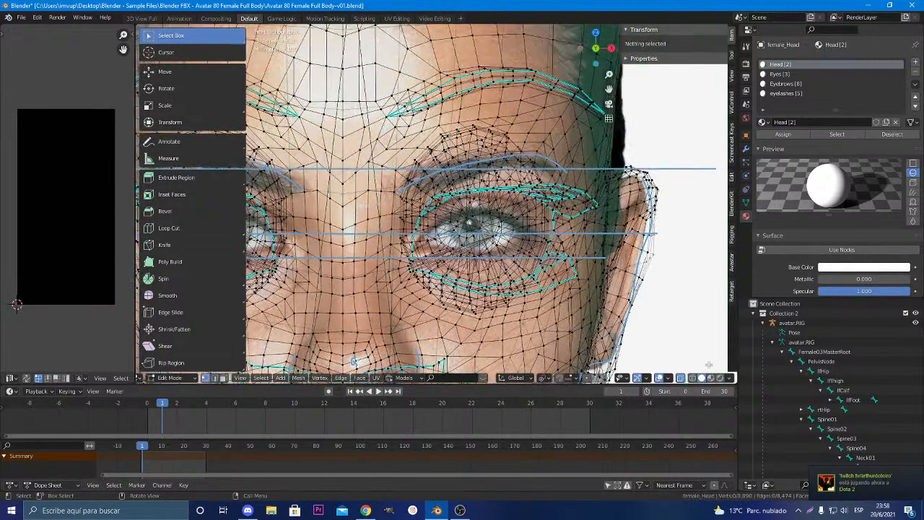
pyautogui.click(730, 377)
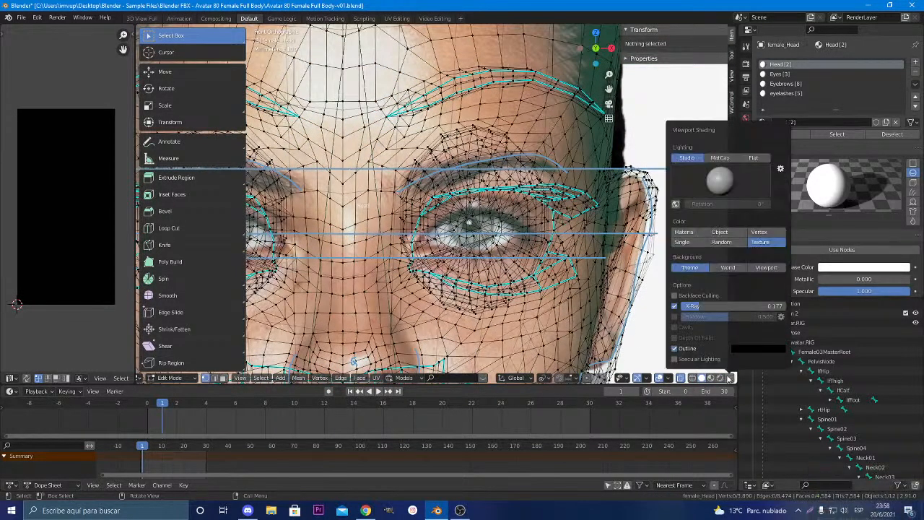
pyautogui.click(682, 378)
pyautogui.click(683, 379)
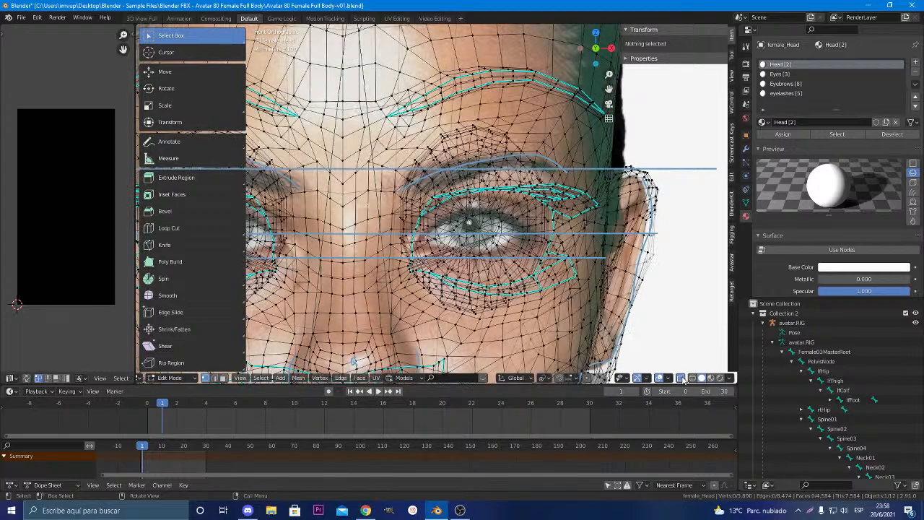
pyautogui.click(683, 379)
pyautogui.click(682, 380)
pyautogui.click(682, 379)
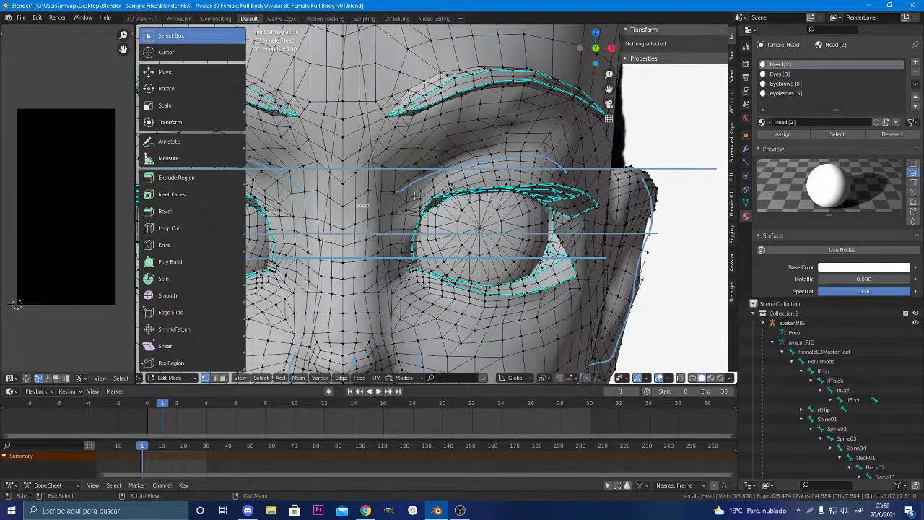
# Re-enter Edit Mode on the head and select the single vertex at the centre of the crown
pyautogui.scroll(-6, 413, 195)
pyautogui.scroll(3, 499, 198)
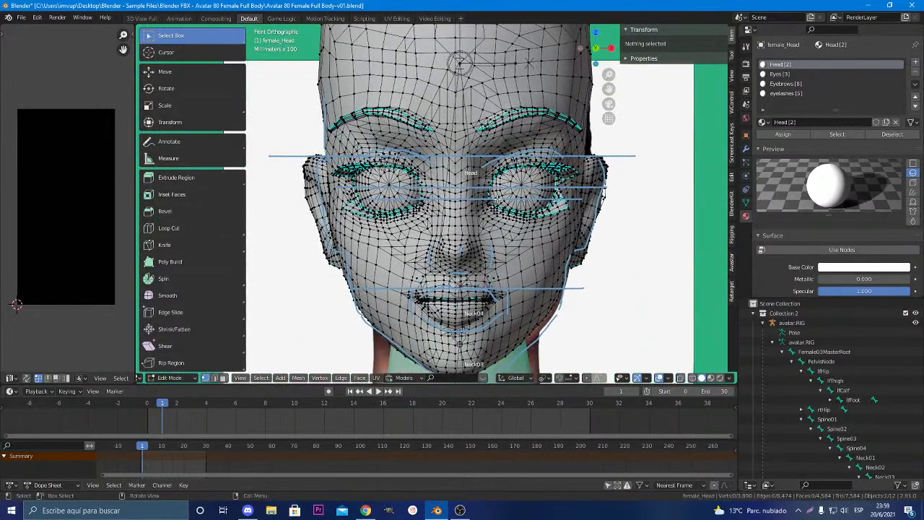
pyautogui.scroll(-3, 497, 199)
pyautogui.press('Tab')
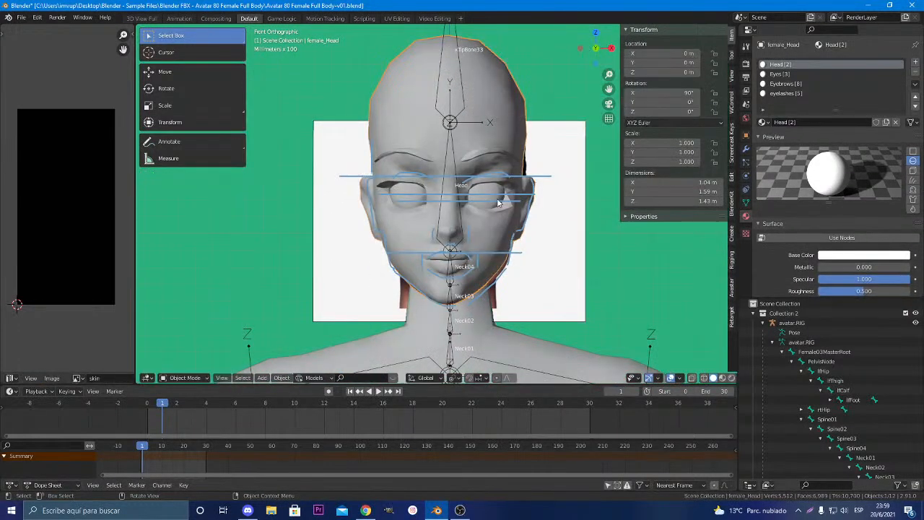
pyautogui.press('Tab')
pyautogui.press('a')
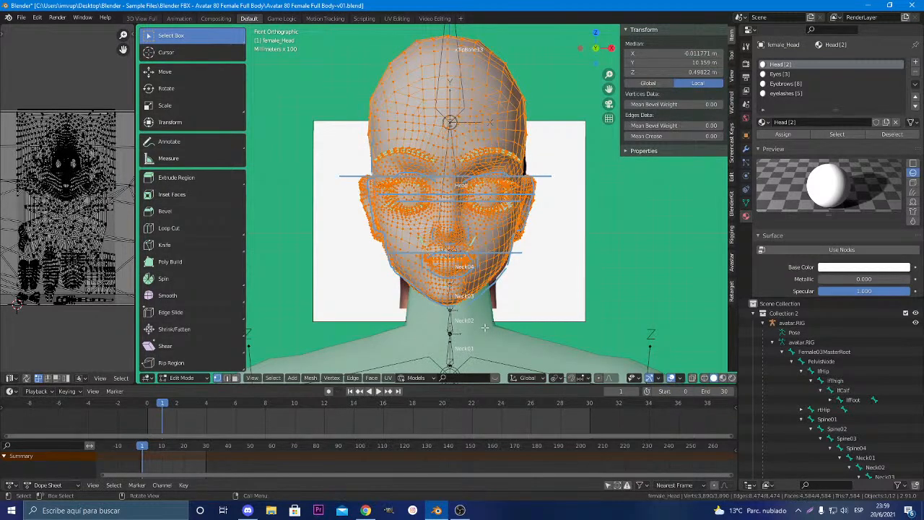
pyautogui.keyDown('shift'); pyautogui.moveTo(463, 161); pyautogui.dragTo(478, 269, button='middle'); pyautogui.keyUp('shift')
pyautogui.click(462, 145)
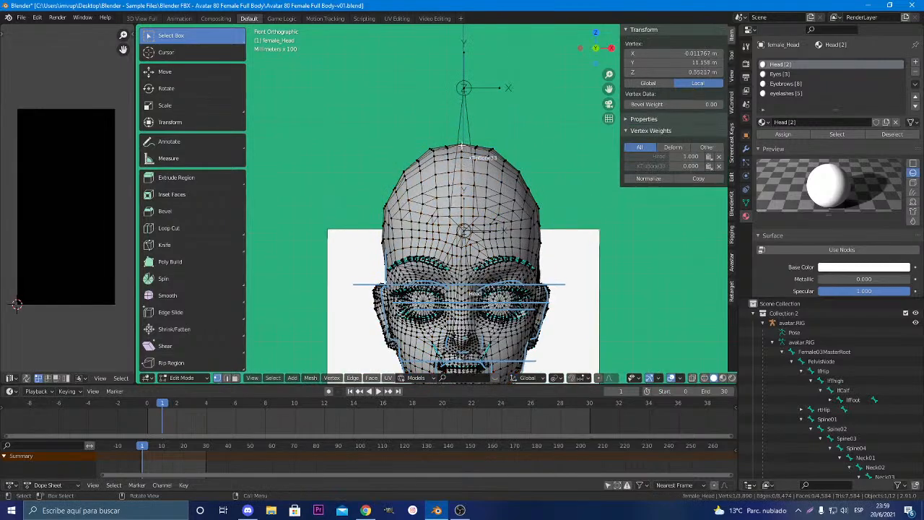
pyautogui.click(461, 143)
pyautogui.scroll(5, 510, 229)
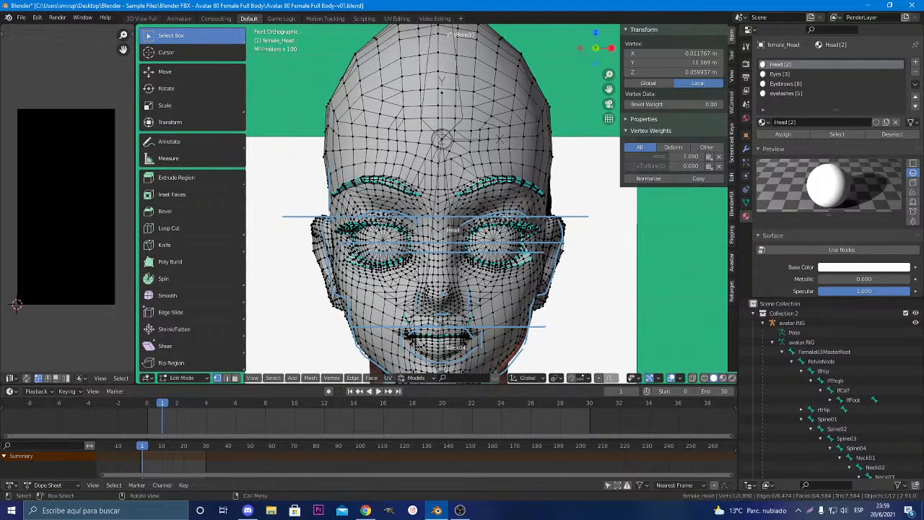
pyautogui.scroll(-5, 483, 217)
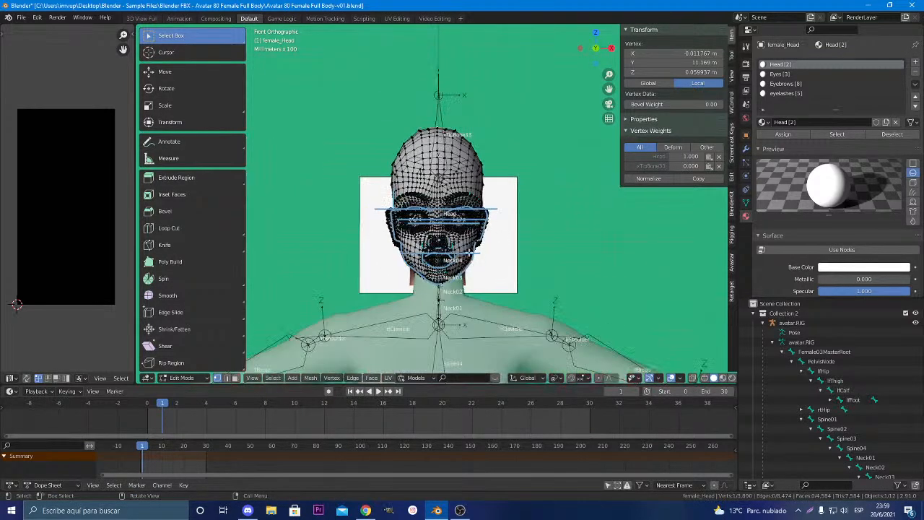
pyautogui.scroll(5, 469, 253)
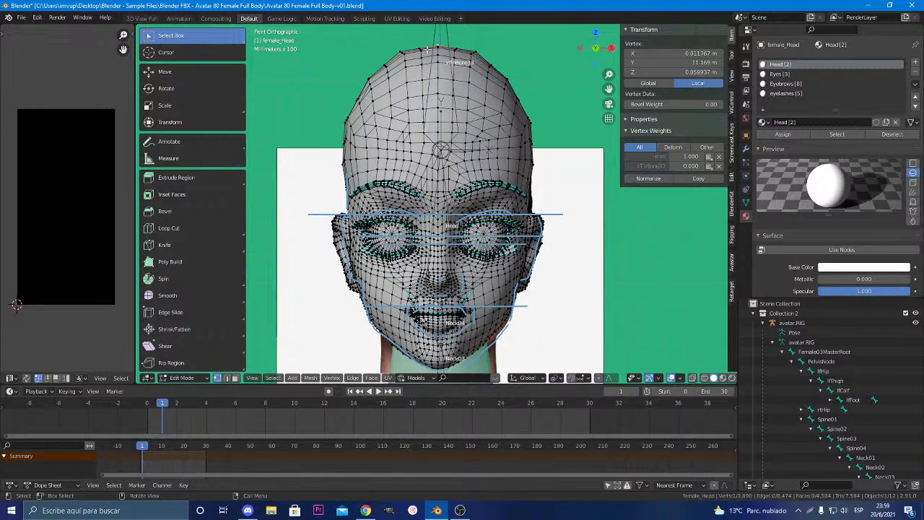
pyautogui.scroll(-3, 447, 63)
# Set the transform pivot point to Median Point and select the centre vertex on top of the head
pyautogui.moveTo(447, 63); pyautogui.dragTo(400, 75, button='middle')
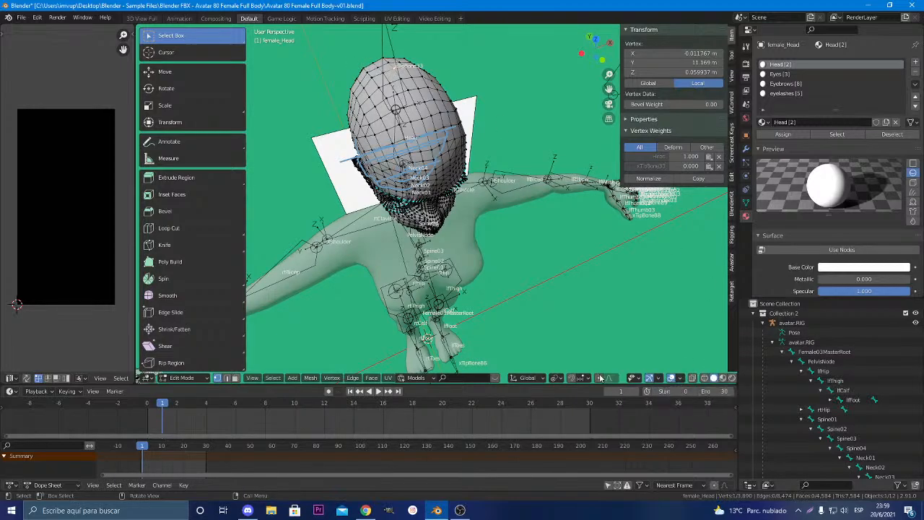
pyautogui.click(557, 370)
pyautogui.click(557, 377)
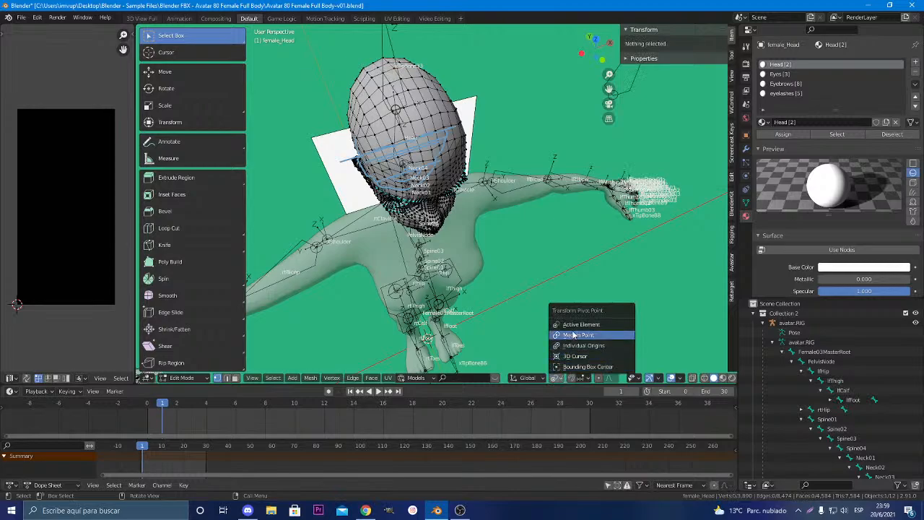
pyautogui.click(574, 336)
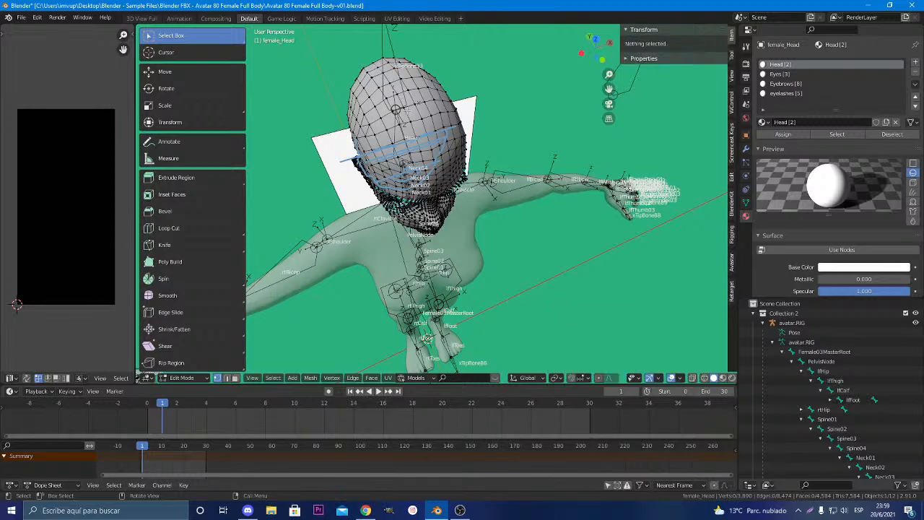
pyautogui.click(399, 73)
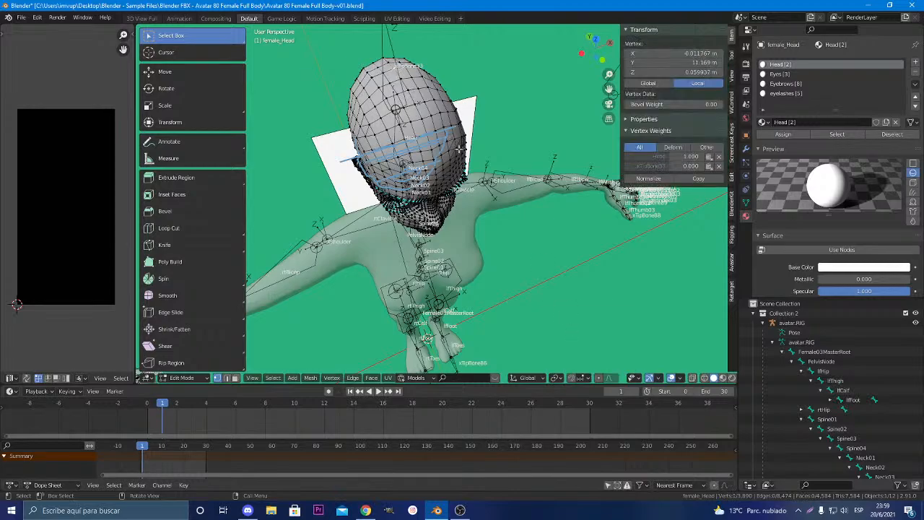
# In front view, lower the crown vertex about 0.34 m along Z using smooth proportional editing with a size of about 172
pyautogui.moveTo(459, 150); pyautogui.dragTo(469, 166, button='middle')
pyautogui.press('KP_1')
pyautogui.scroll(5, 484, 166)
pyautogui.scroll(-3, 493, 166)
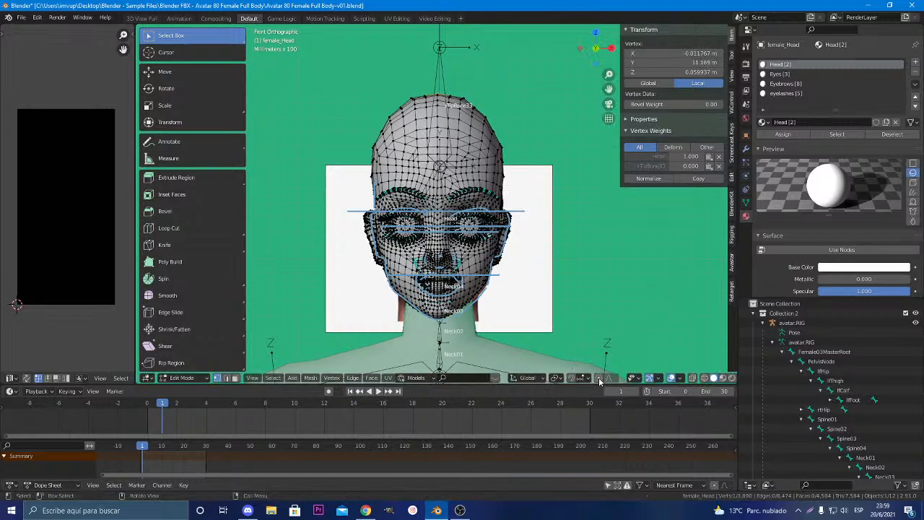
pyautogui.click(599, 377)
pyautogui.press('g')
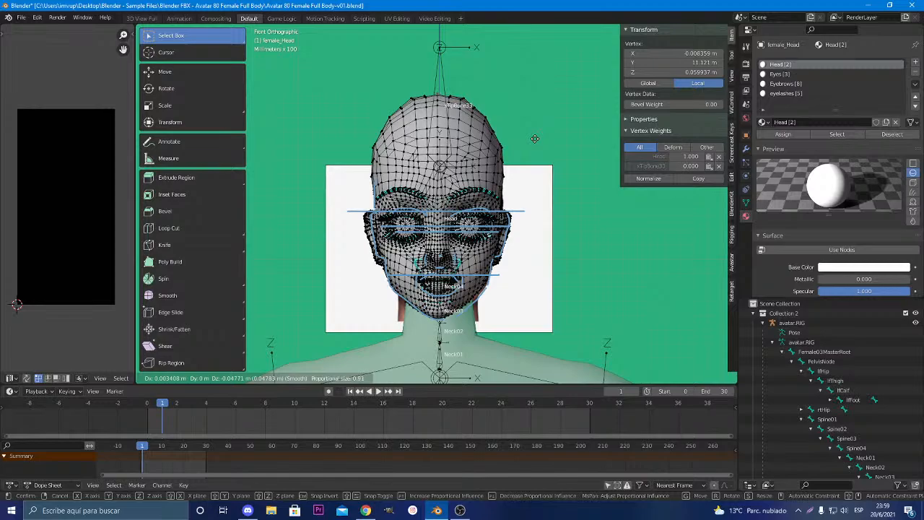
pyautogui.scroll(-20, 535, 138)
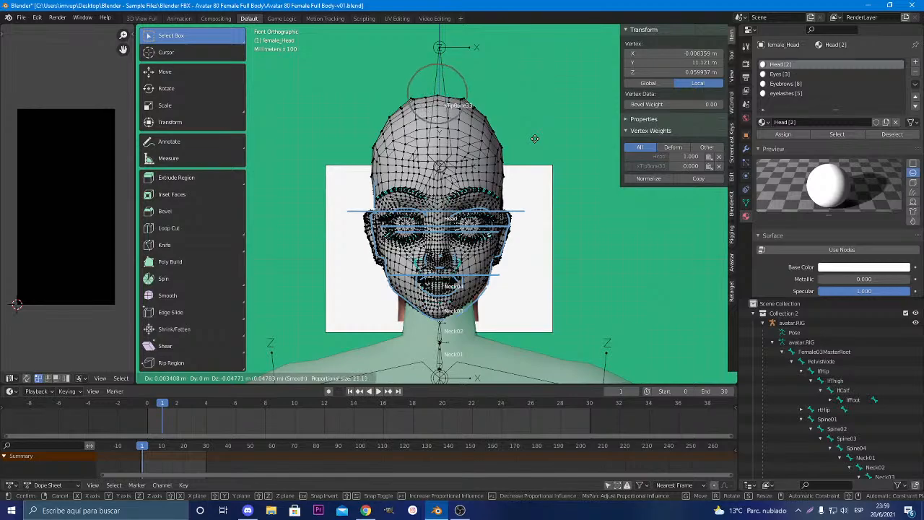
pyautogui.scroll(-10, 535, 138)
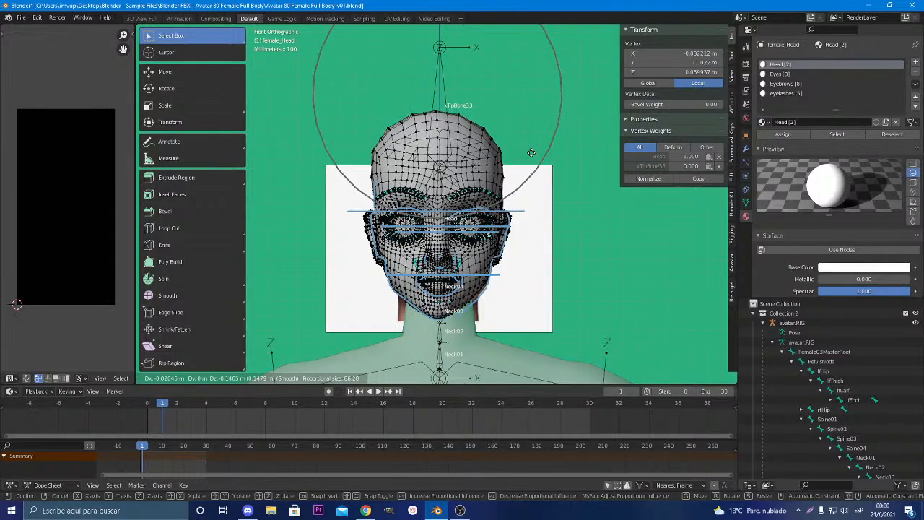
pyautogui.scroll(-6, 532, 153)
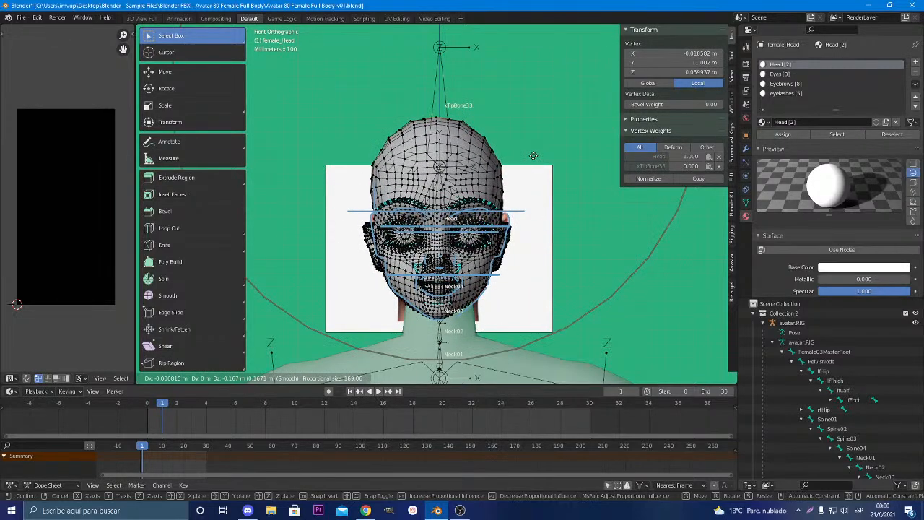
pyautogui.scroll(2, 533, 167)
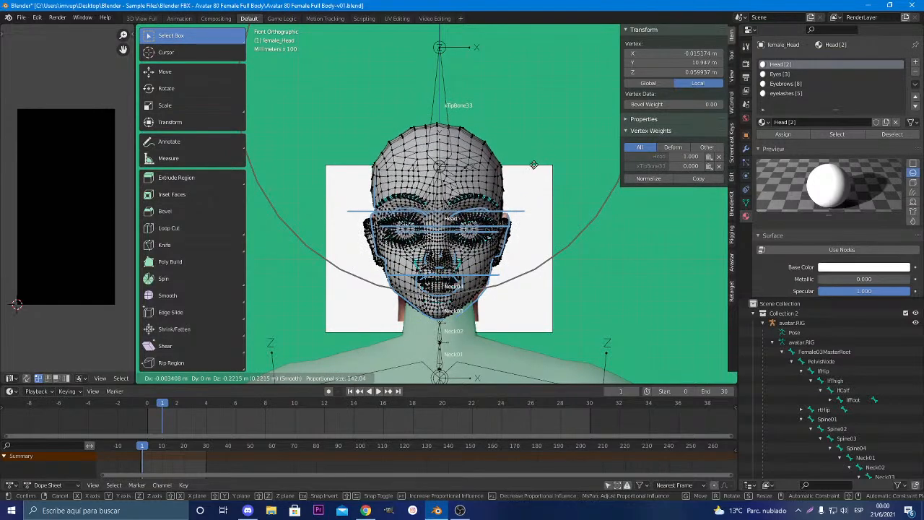
pyautogui.scroll(-2, 534, 171)
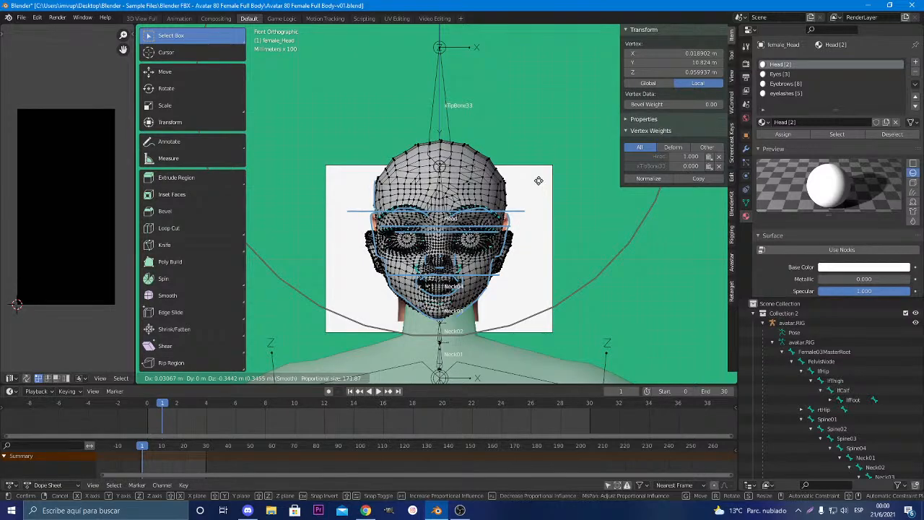
pyautogui.click(539, 181)
# Examine the eyes, nose and mouth of the head mesh up close against the reference outlines in front view
pyautogui.scroll(5, 510, 244)
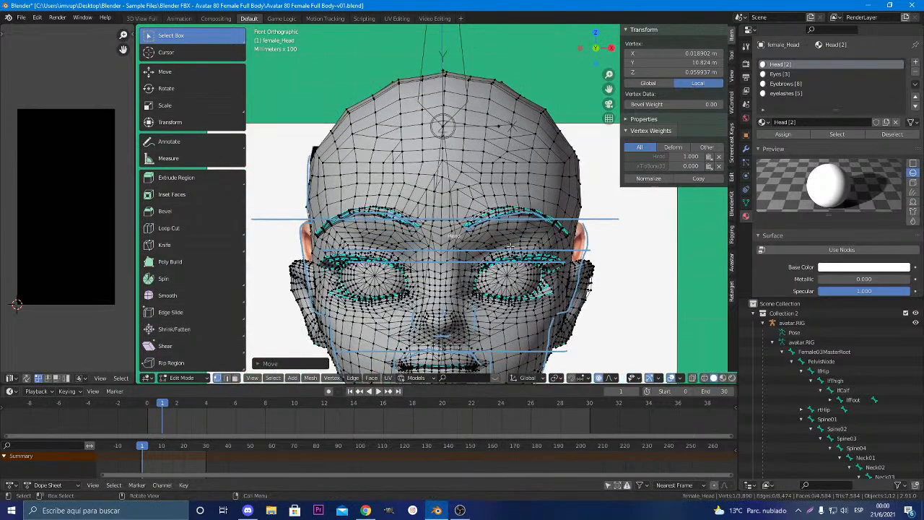
pyautogui.scroll(-2, 499, 233)
pyautogui.scroll(1, 498, 233)
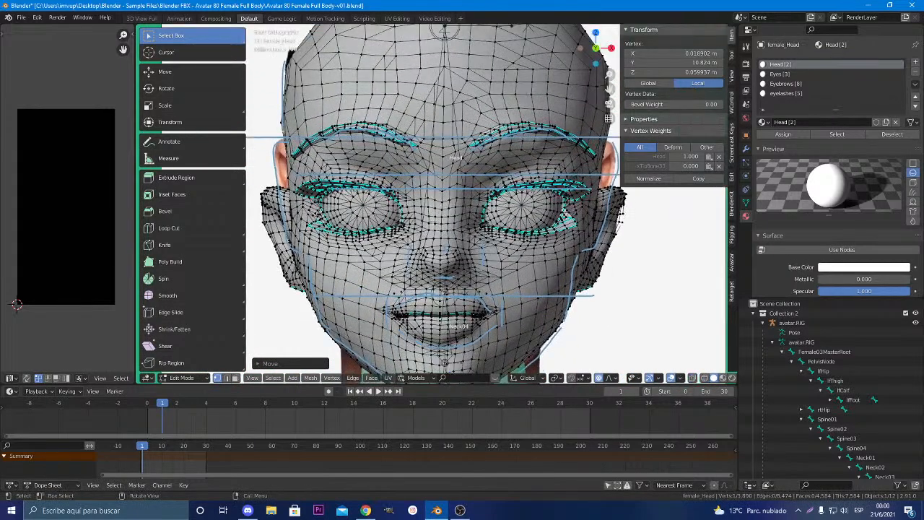
pyautogui.click(439, 239)
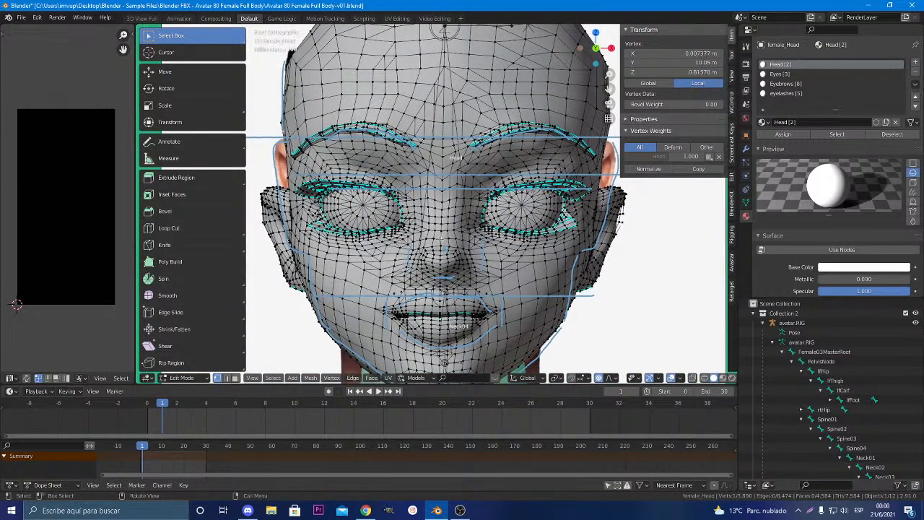
# Try to move the rearmost head vertex forward about 0.17 m along Y using smooth proportional editing with a size of about 88
pyautogui.scroll(-4, 468, 258)
pyautogui.moveTo(468, 258); pyautogui.dragTo(543, 167, button='middle')
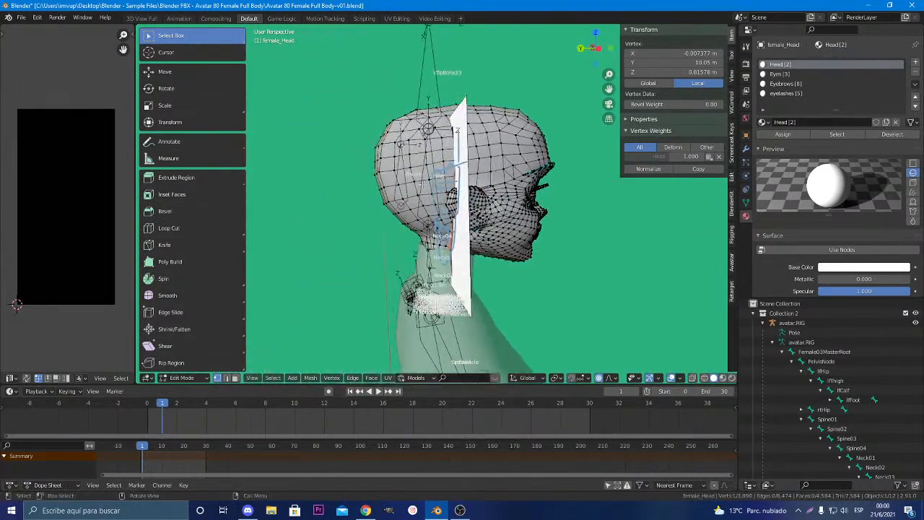
pyautogui.click(373, 176)
pyautogui.moveTo(373, 176)
pyautogui.mouseDown(button='middle')
pyautogui.moveTo(451, 199)
pyautogui.moveTo(432, 205)
pyautogui.moveTo(372, 189)
pyautogui.moveTo(384, 185)
pyautogui.mouseUp(button='middle')
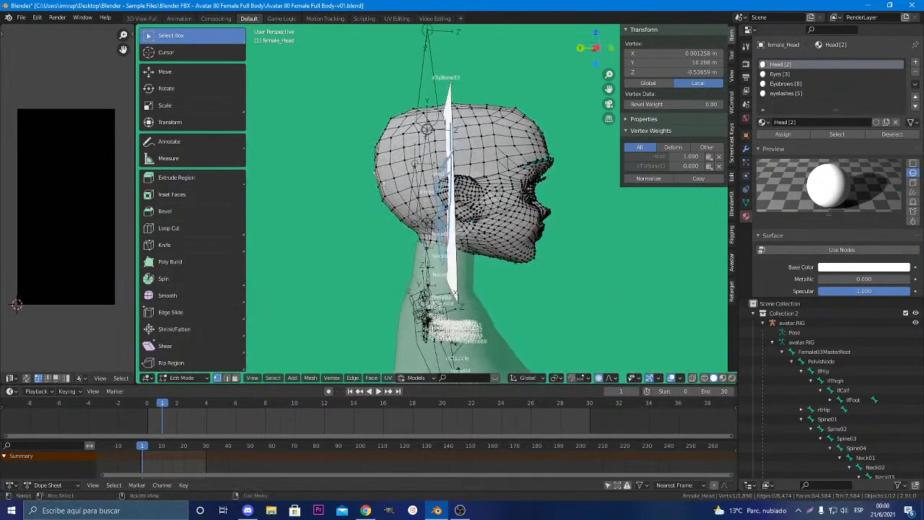
pyautogui.press('ctrl+KP_3')
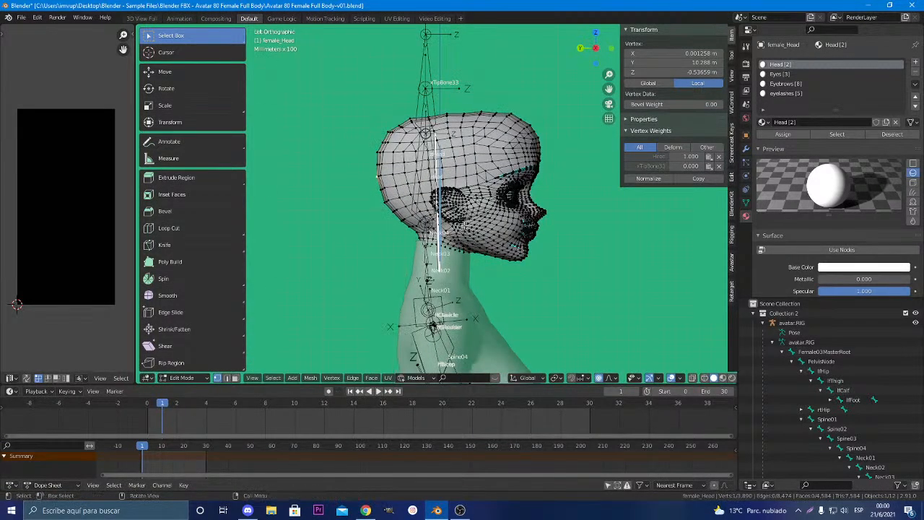
pyautogui.press('s')
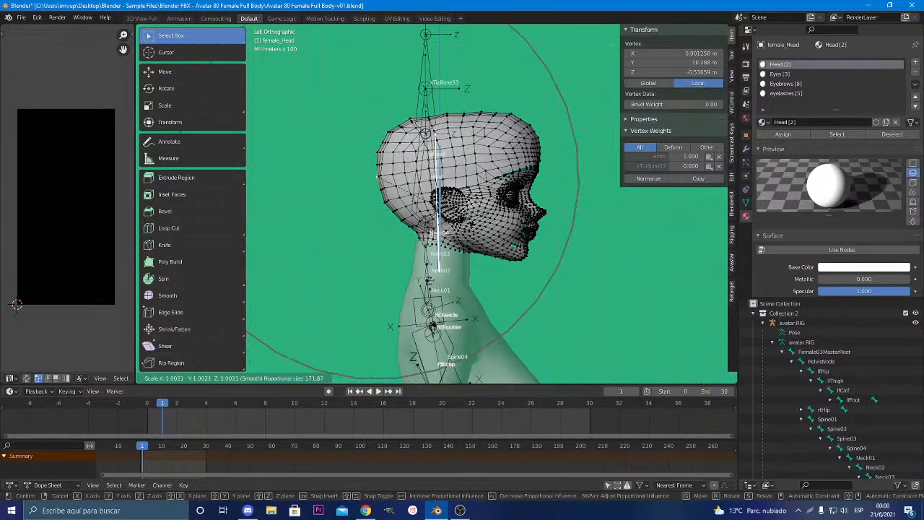
pyautogui.scroll(3, 375, 176)
pyautogui.scroll(4, 375, 175)
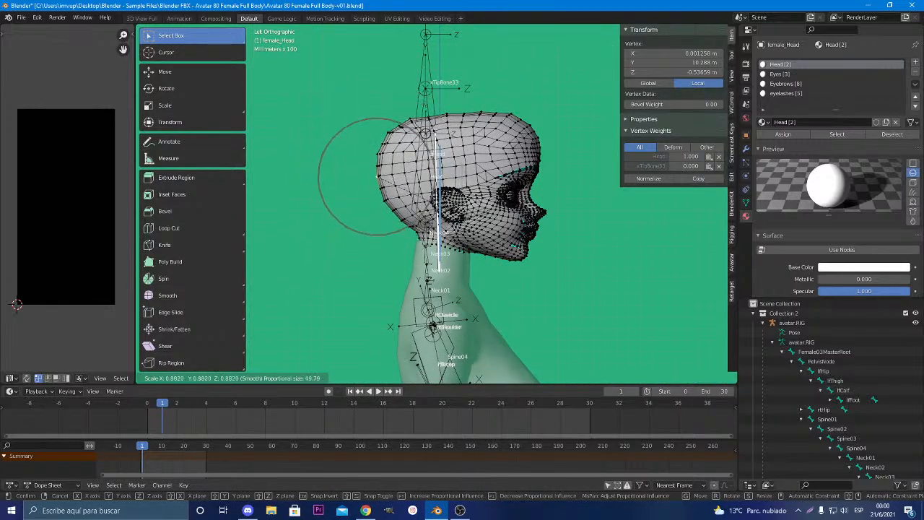
pyautogui.press('g')
pyautogui.press('y')
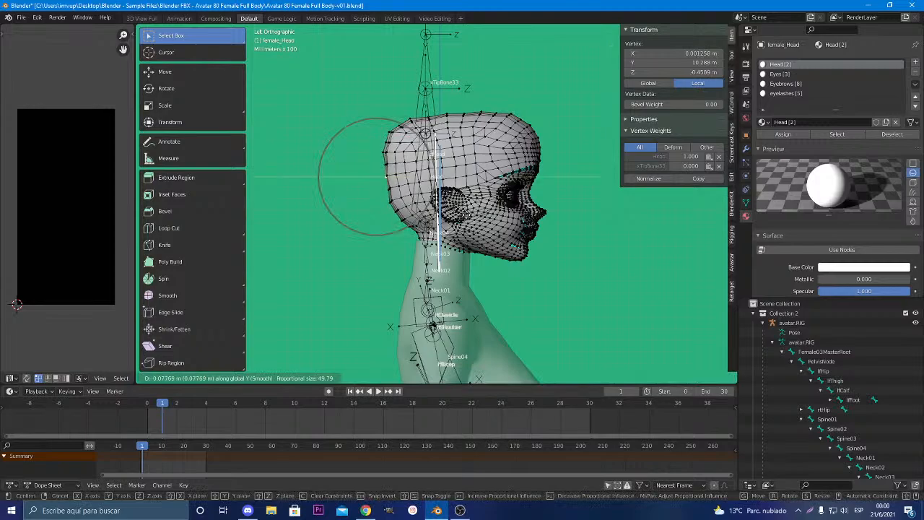
pyautogui.scroll(-6, 376, 175)
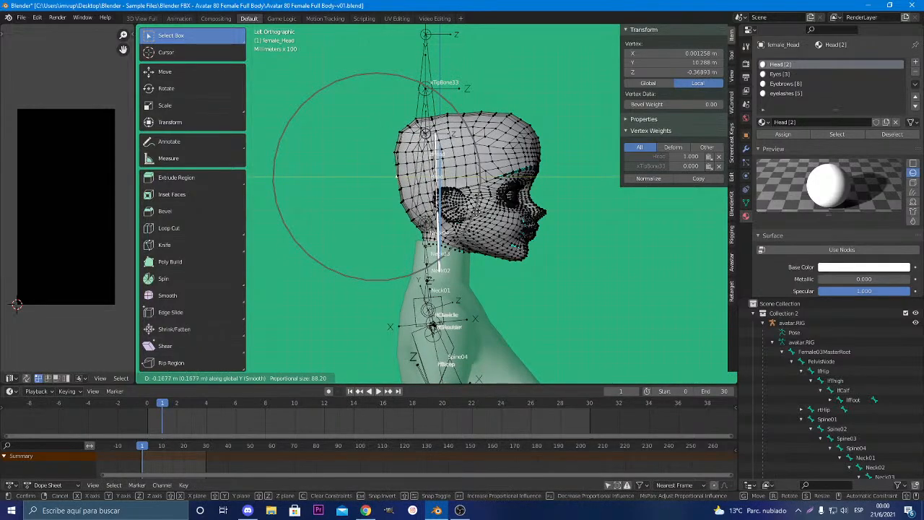
pyautogui.click(457, 171)
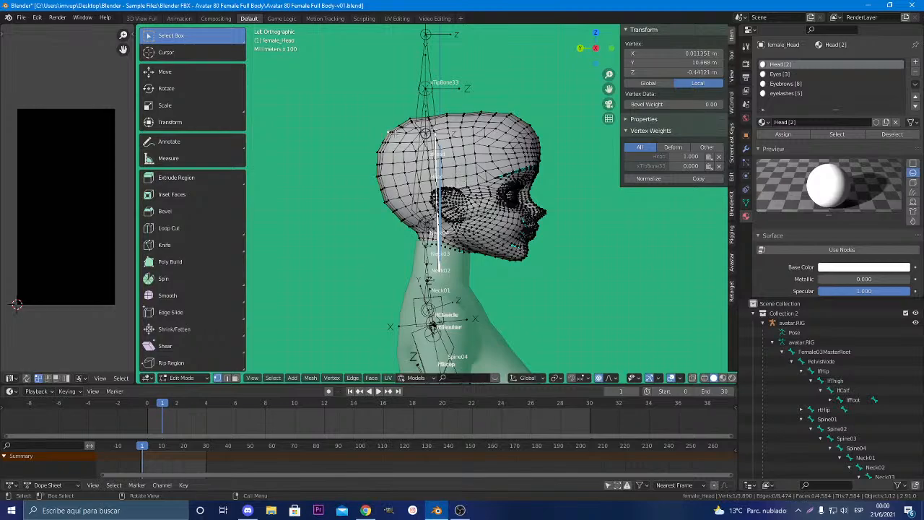
# In right view, move the upper-back skull vertex forward about 0.07 m using smooth proportional editing with a size of about 60
pyautogui.moveTo(395, 134); pyautogui.dragTo(426, 172, button='middle')
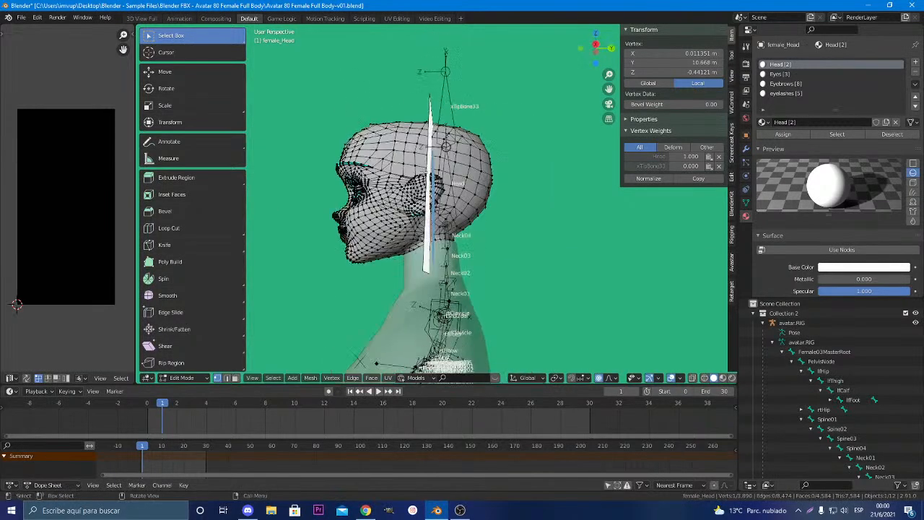
pyautogui.press('KP_3')
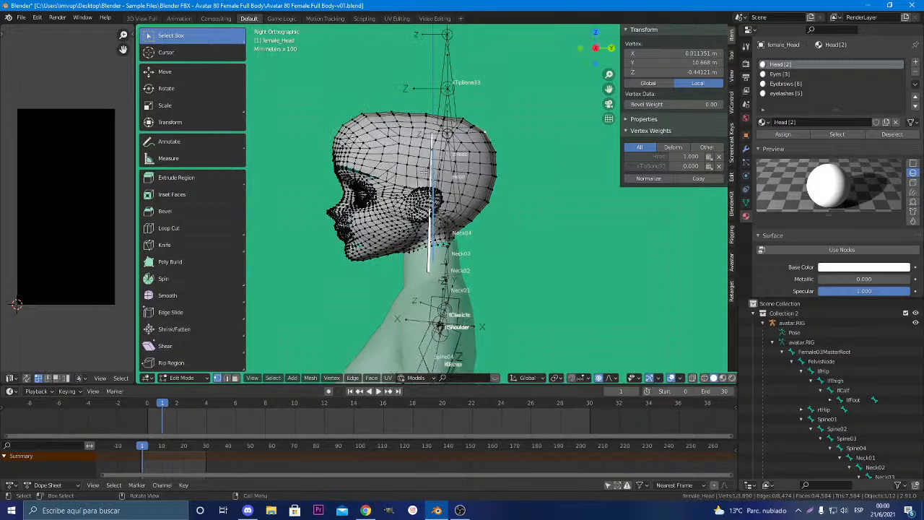
pyautogui.press('g')
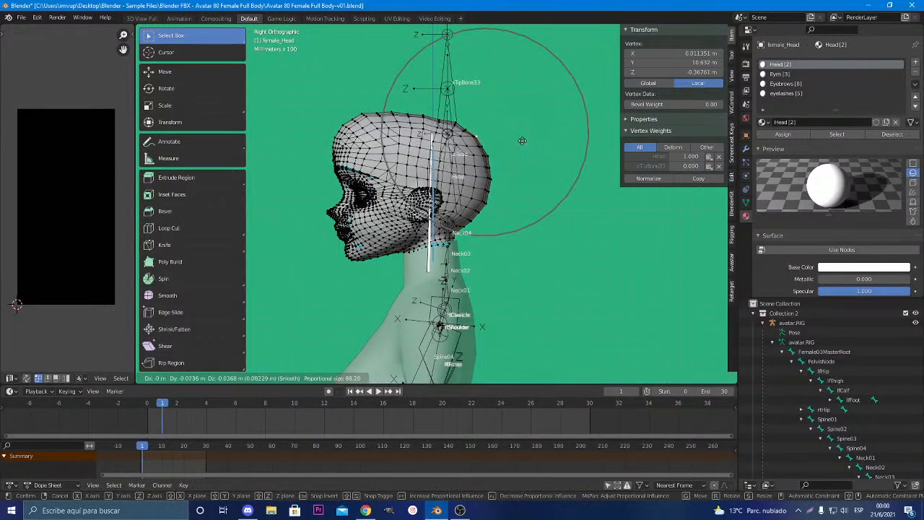
pyautogui.scroll(3, 520, 140)
pyautogui.scroll(2, 515, 142)
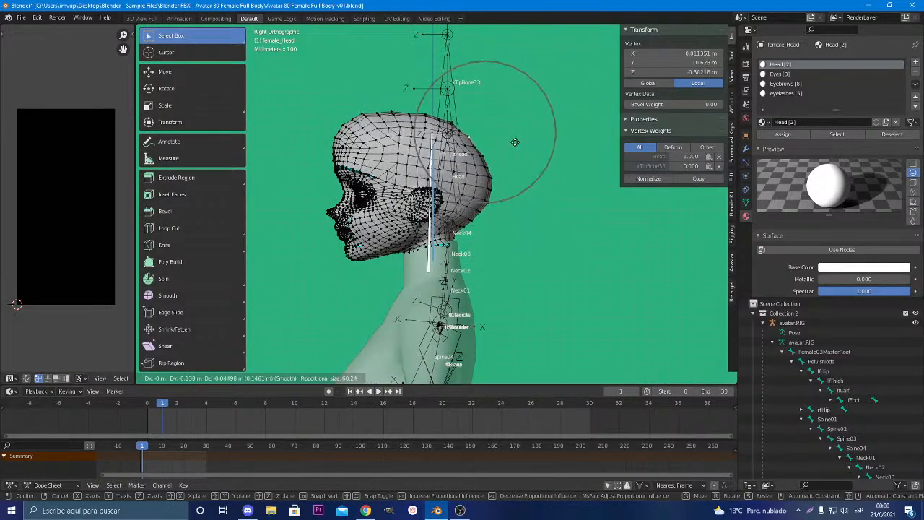
pyautogui.click(520, 138)
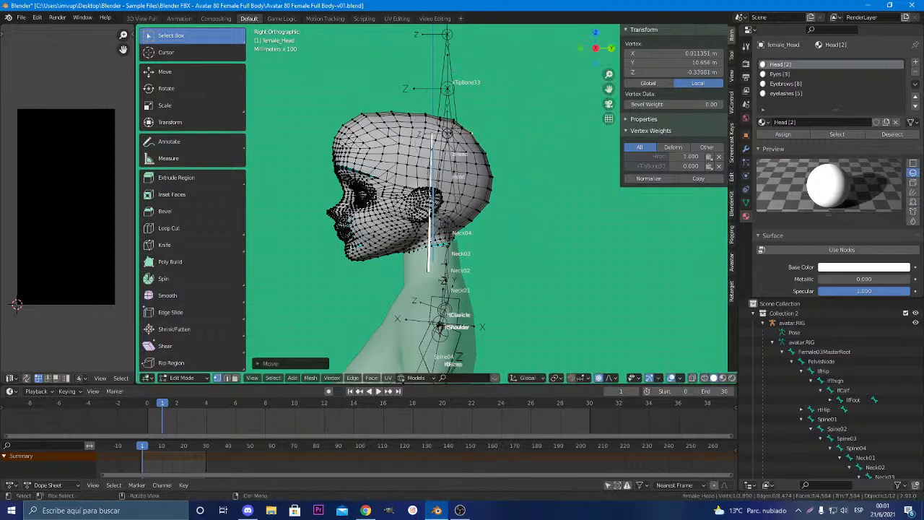
# Move the forehead vertex back about 0.1 m and the vertex at the top of the forehead forward about 0.04 m with smooth proportional editing
pyautogui.click(341, 135)
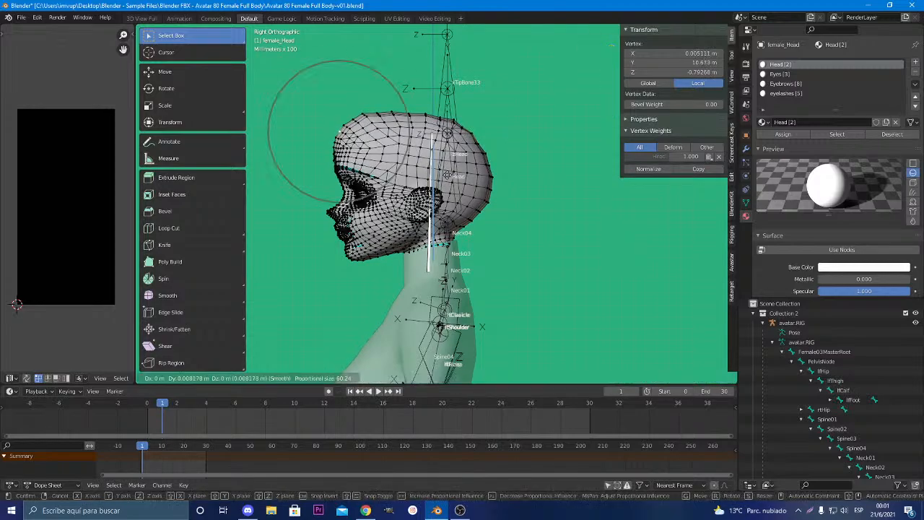
pyautogui.press('g')
pyautogui.click(457, 178)
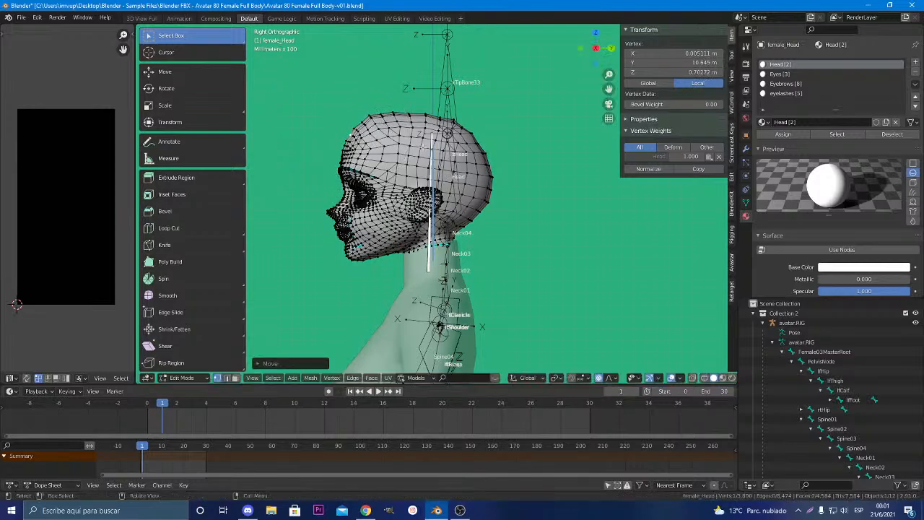
pyautogui.click(369, 116)
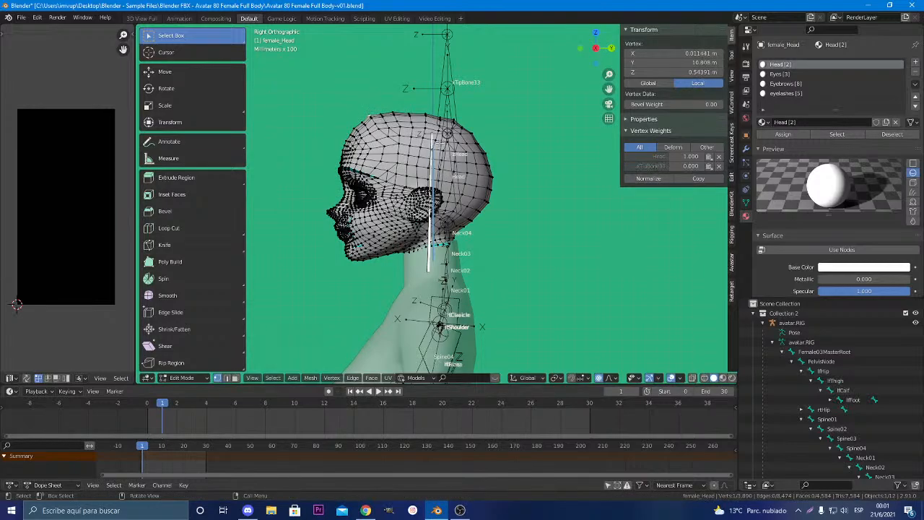
pyautogui.press('g')
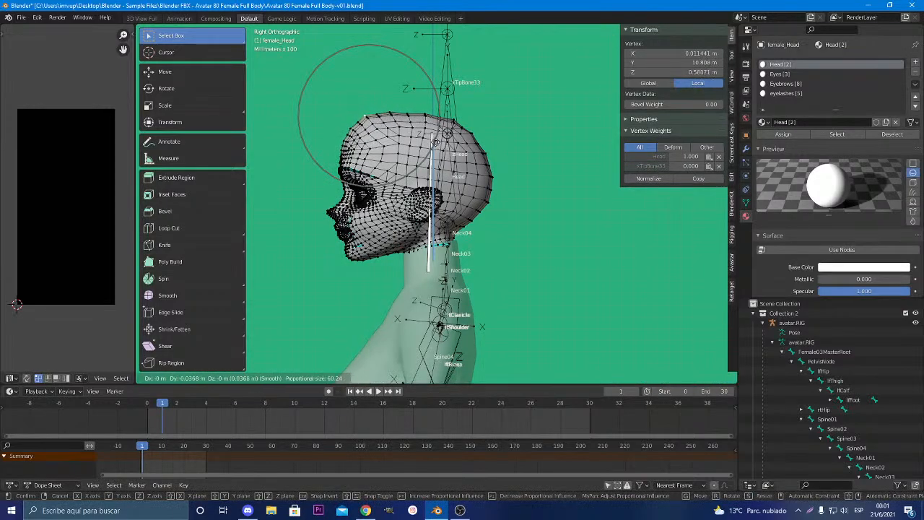
pyautogui.click(435, 143)
# Select the rearmost vertex of the head and move it forward about 0.08 m and up about 0.02 m with smooth proportional editing
pyautogui.click(501, 185)
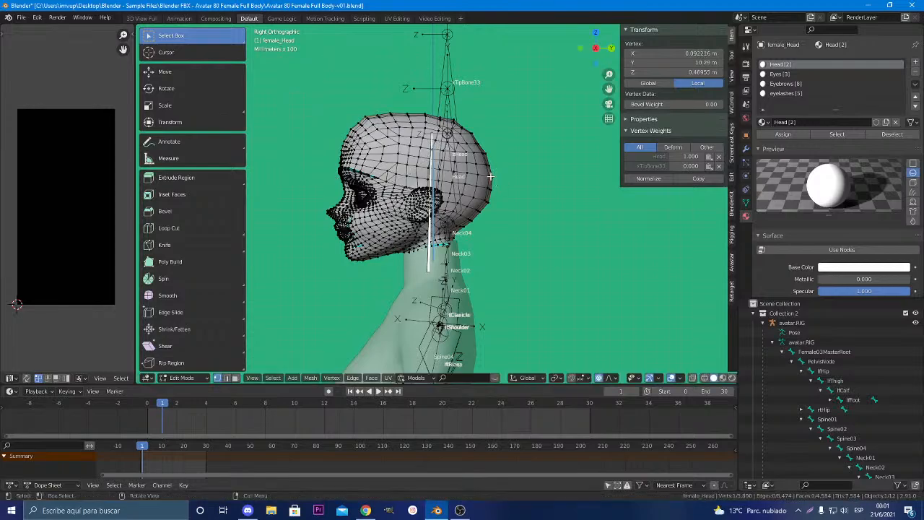
pyautogui.click(492, 177)
pyautogui.press('g')
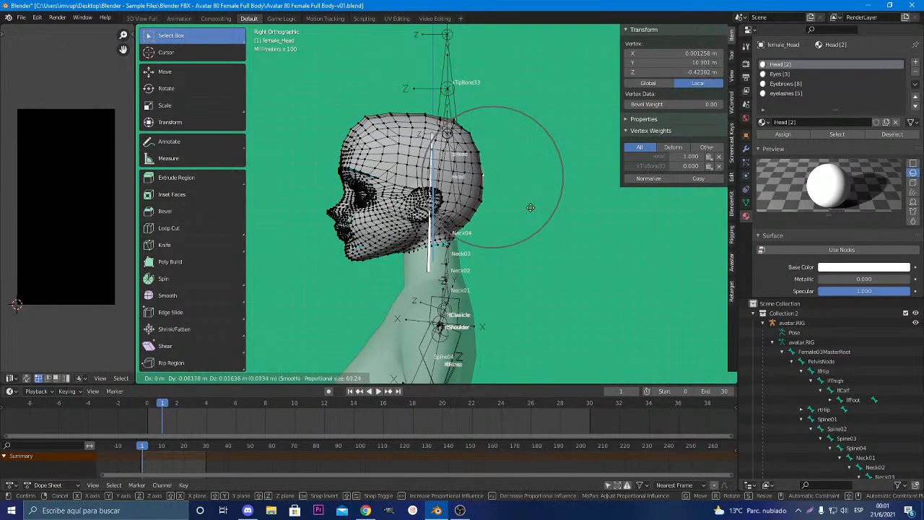
pyautogui.click(531, 207)
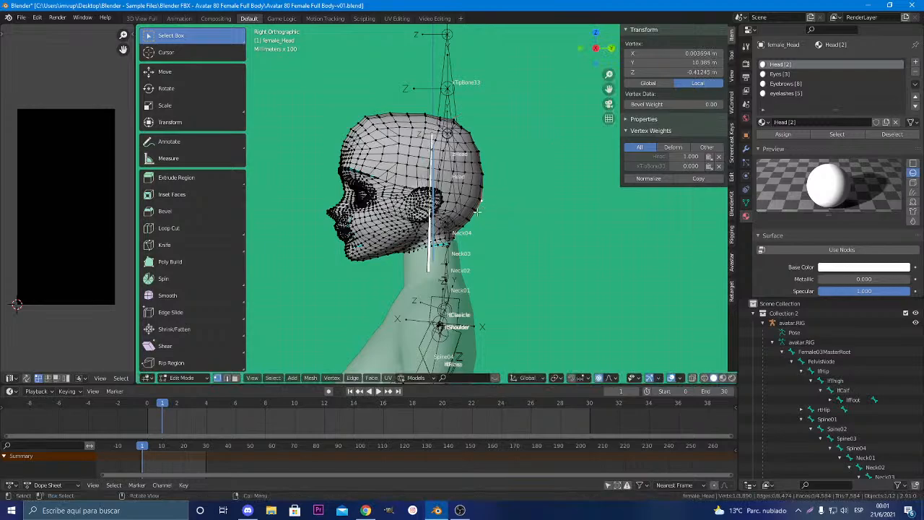
# Move the vertex at the back of the skull above the nape to about local Y 10.013 m, Z -0.332 m, using proportional editing
pyautogui.click(477, 211)
pyautogui.press('g')
pyautogui.click(498, 235)
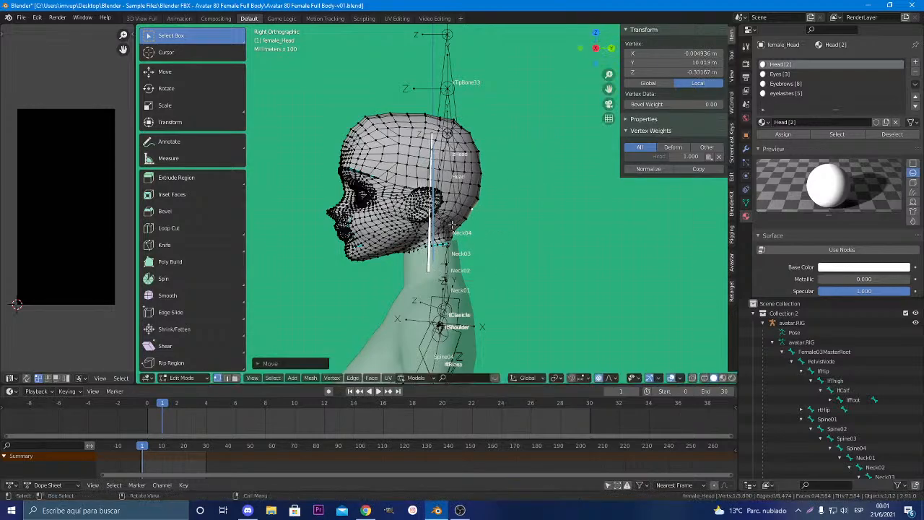
# Nudge the vertex at the top of the forehead to about local Y 10.783 m, Z 0.559 m, using proportional editing
pyautogui.moveTo(498, 234); pyautogui.dragTo(379, 225, button='middle')
pyautogui.scroll(3, 379, 225)
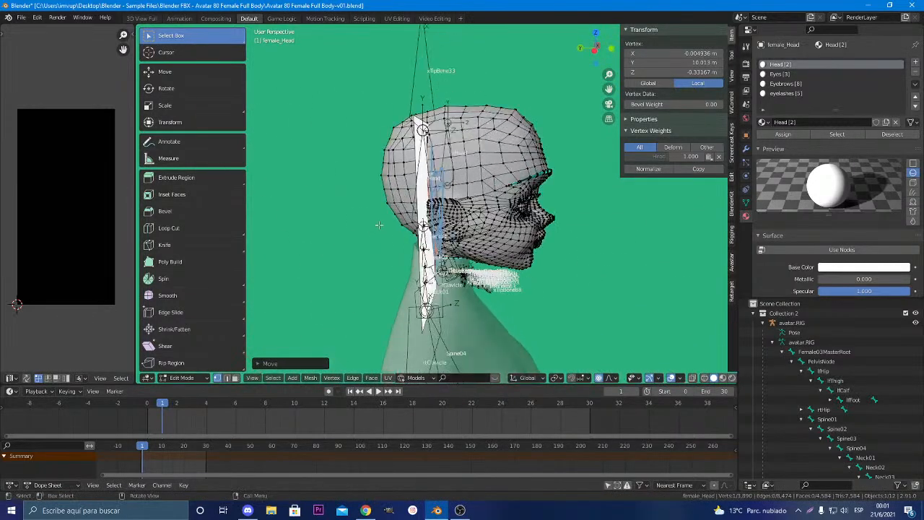
pyautogui.scroll(2, 500, 256)
pyautogui.moveTo(500, 256)
pyautogui.mouseDown(button='middle')
pyautogui.moveTo(432, 238)
pyautogui.moveTo(383, 258)
pyautogui.moveTo(390, 272)
pyautogui.moveTo(344, 232)
pyautogui.moveTo(505, 254)
pyautogui.mouseUp(button='middle')
pyautogui.scroll(-4, 432, 238)
pyautogui.scroll(1, 354, 230)
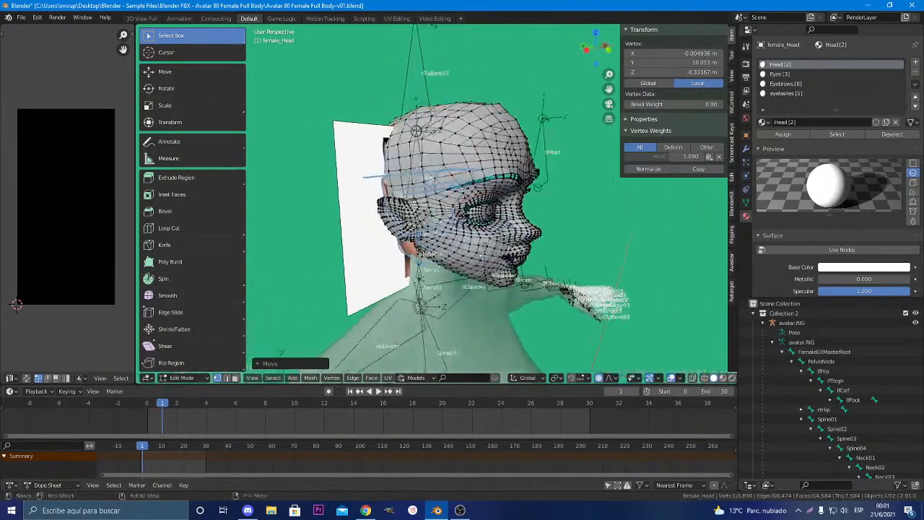
pyautogui.click(504, 105)
pyautogui.moveTo(509, 111); pyautogui.dragTo(567, 156, button='middle')
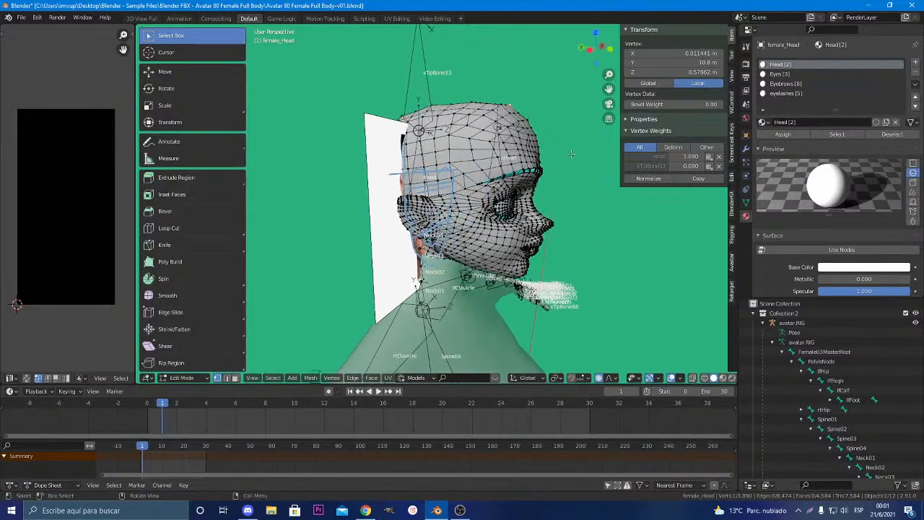
pyautogui.press('g')
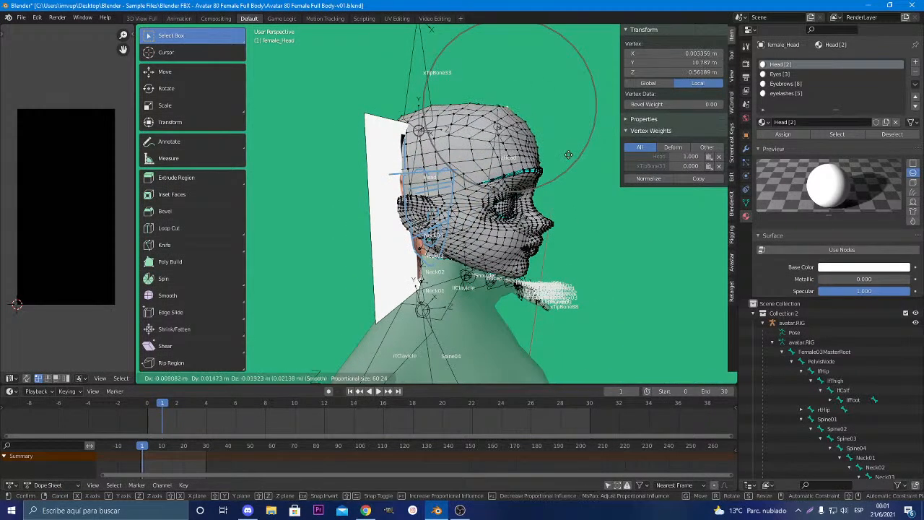
pyautogui.click(568, 156)
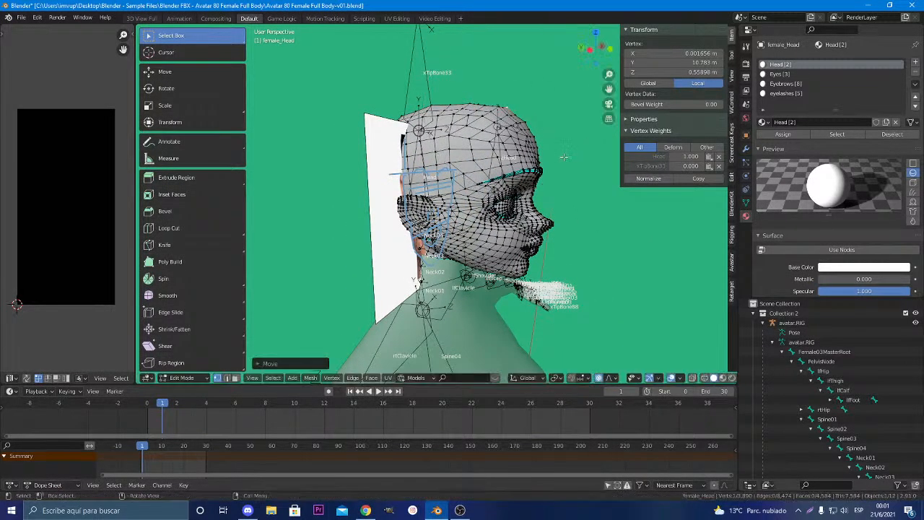
# Examine the head mesh from the front against the drawn face guidelines, checking the eyes, ears and jaw
pyautogui.moveTo(561, 160); pyautogui.dragTo(446, 174, button='middle')
pyautogui.press('KP_1')
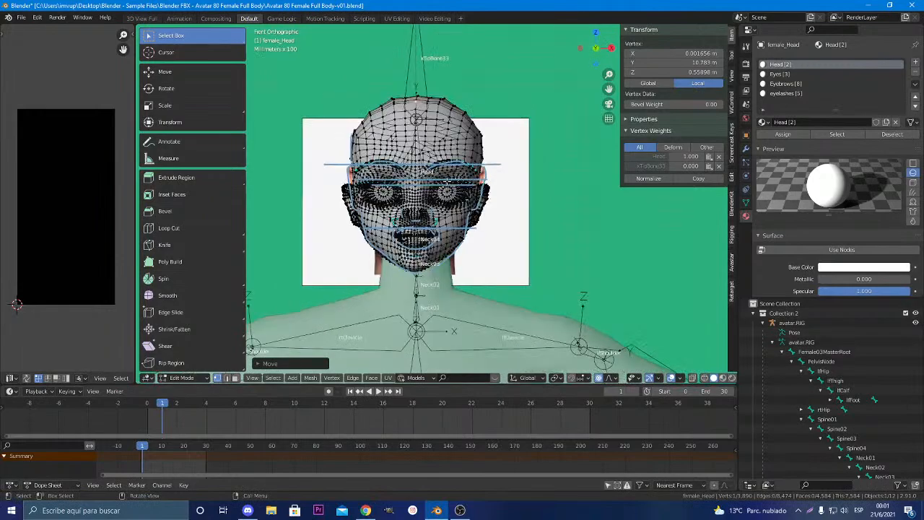
pyautogui.scroll(4, 448, 181)
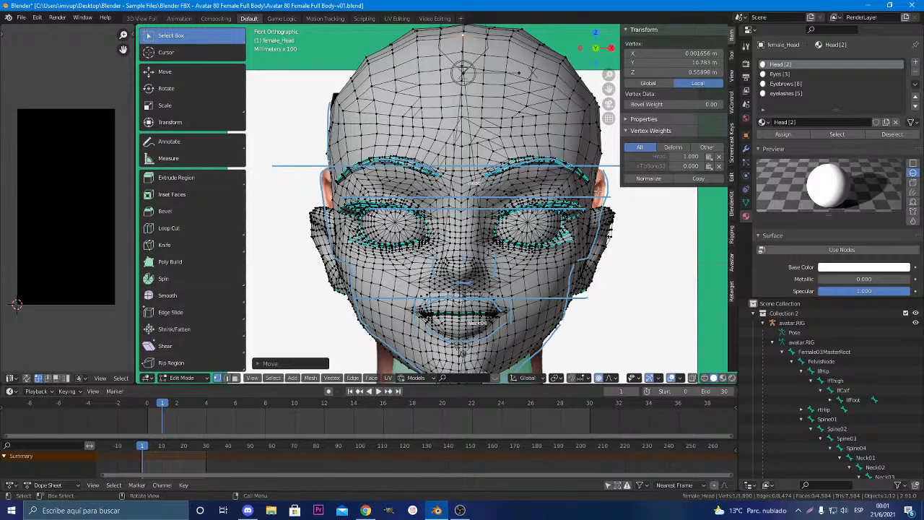
pyautogui.scroll(-4, 607, 196)
pyautogui.scroll(4, 564, 230)
pyautogui.scroll(-5, 528, 256)
pyautogui.scroll(6, 527, 256)
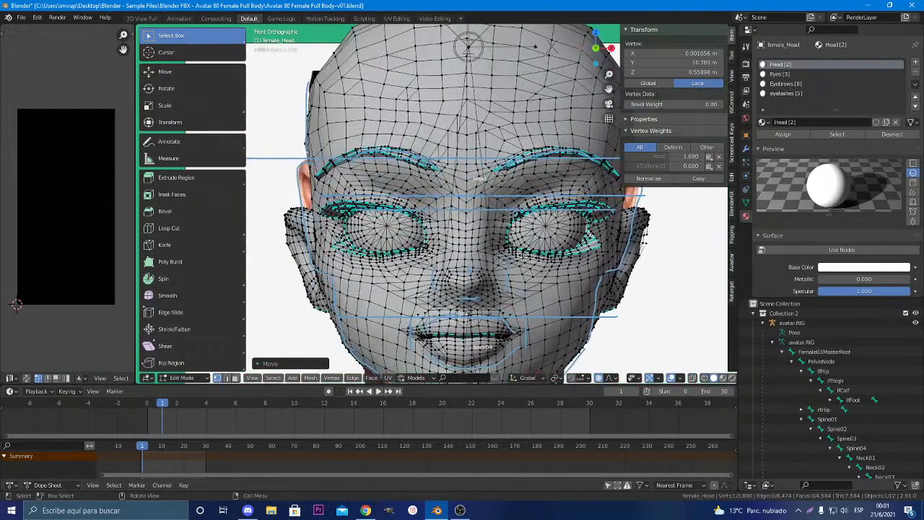
# Try to raise the ear along the global Z axis with proportional editing, starting from different ear vertices
pyautogui.moveTo(524, 257); pyautogui.dragTo(411, 241, button='middle')
pyautogui.click(410, 241)
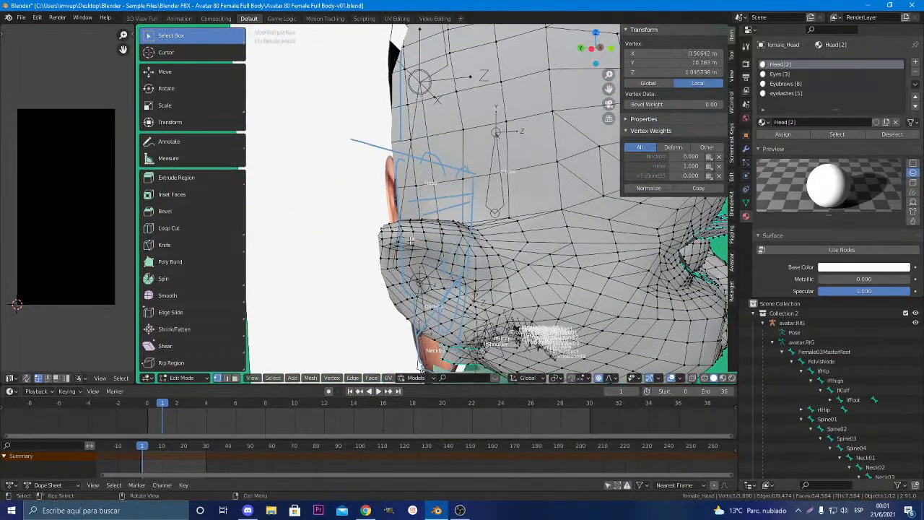
pyautogui.click(384, 235)
pyautogui.press('g')
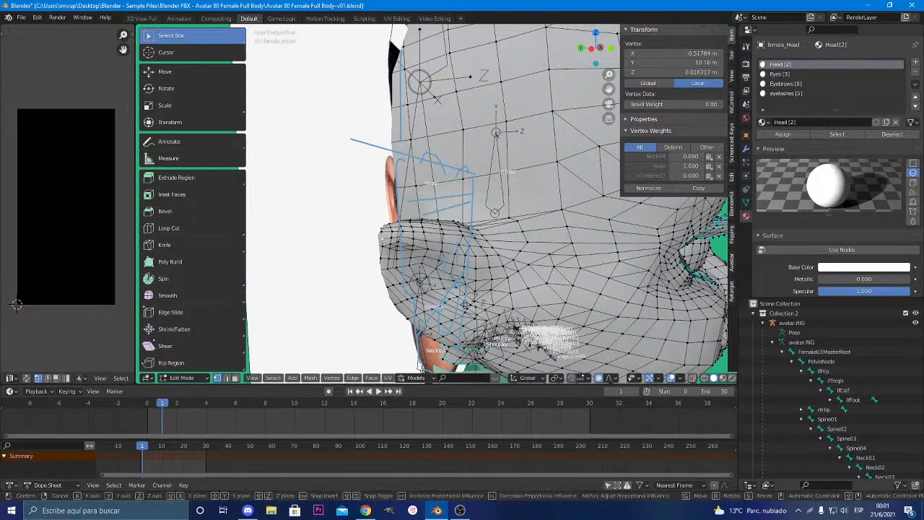
pyautogui.press('z')
pyautogui.scroll(7, 459, 271)
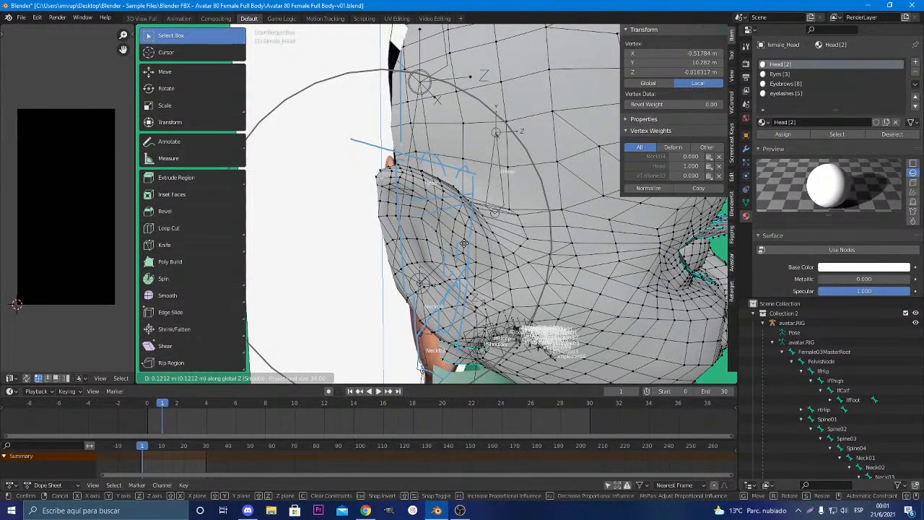
pyautogui.click(468, 254)
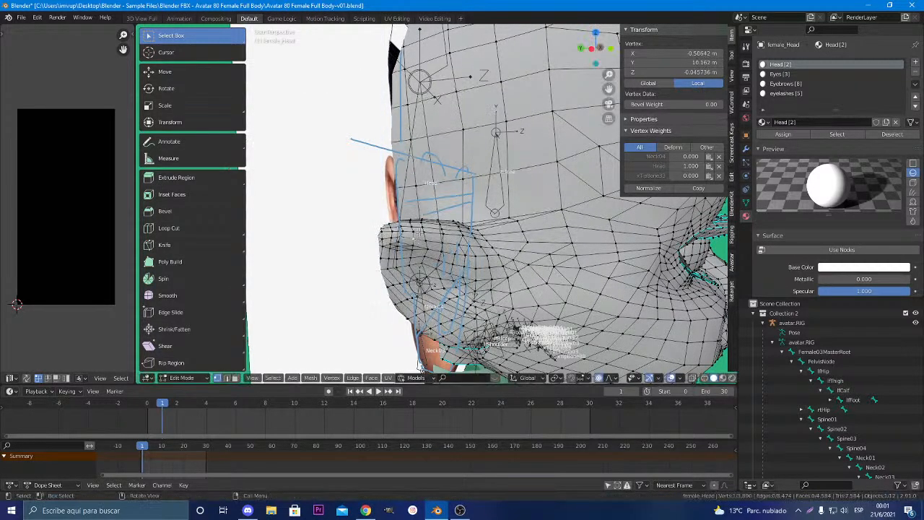
pyautogui.click(419, 281)
pyautogui.press('g')
pyautogui.press('z')
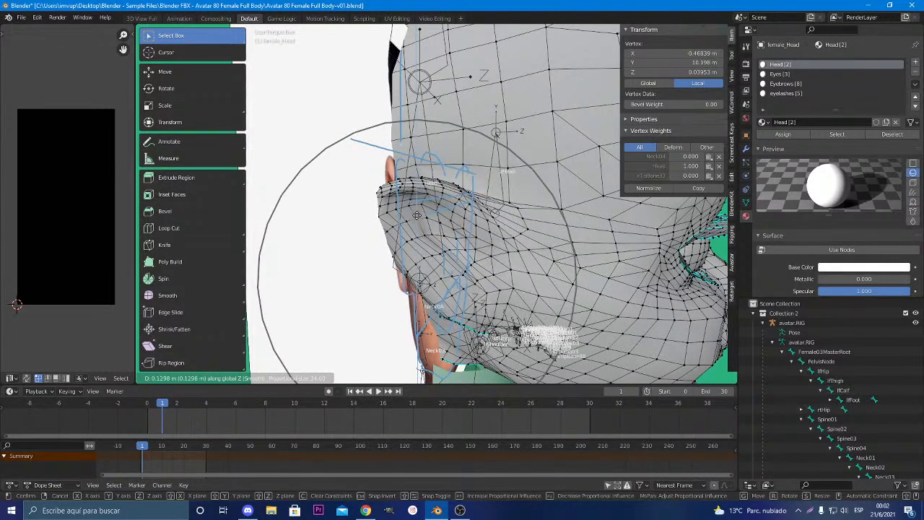
pyautogui.press('Escape')
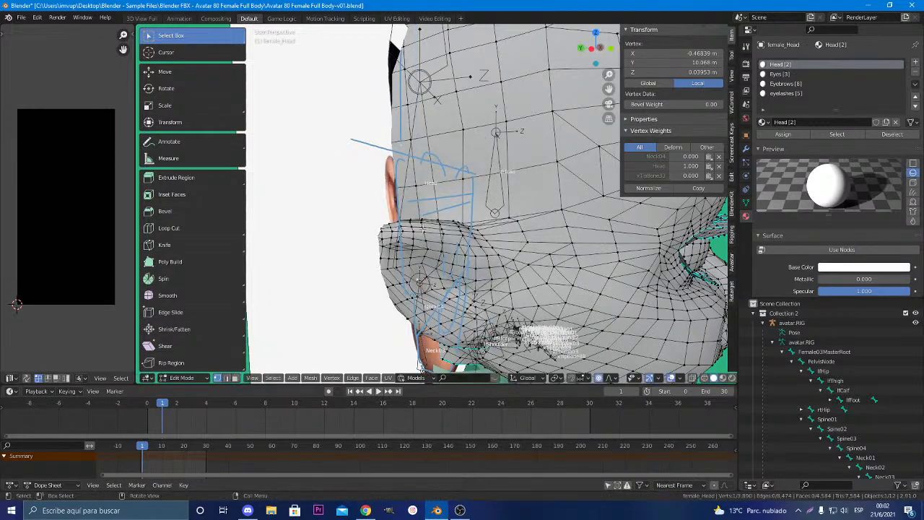
# Select the vertex at the tip of the nose on the head mesh
pyautogui.scroll(-5, 423, 231)
pyautogui.moveTo(423, 231)
pyautogui.mouseDown(button='middle')
pyautogui.moveTo(342, 242)
pyautogui.moveTo(470, 236)
pyautogui.moveTo(354, 245)
pyautogui.moveTo(455, 242)
pyautogui.moveTo(411, 243)
pyautogui.mouseUp(button='middle')
pyautogui.scroll(-4, 367, 245)
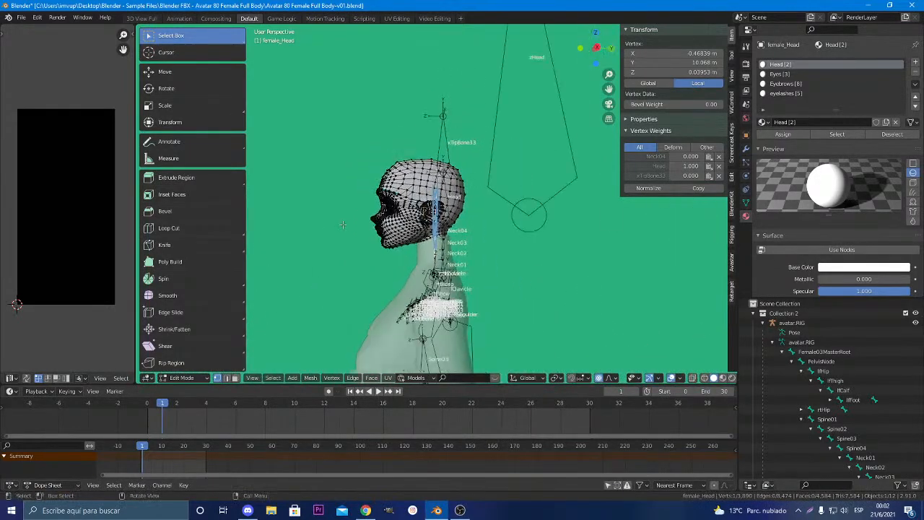
pyautogui.scroll(3, 410, 243)
pyautogui.keyDown('shift'); pyautogui.moveTo(345, 223); pyautogui.dragTo(389, 227, button='middle'); pyautogui.keyUp('shift')
pyautogui.moveTo(389, 227); pyautogui.dragTo(517, 252, button='middle')
pyautogui.scroll(3, 525, 273)
pyautogui.scroll(1, 526, 274)
pyautogui.click(521, 246)
pyautogui.scroll(3, 522, 246)
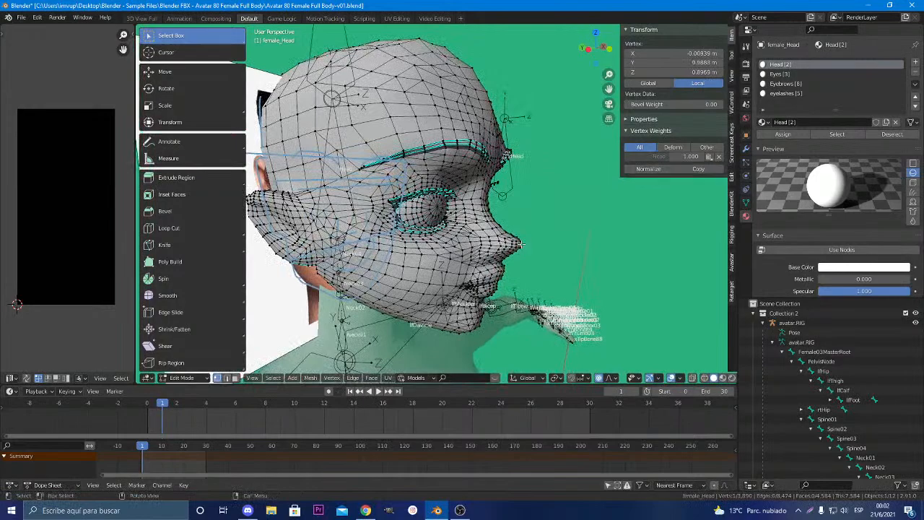
pyautogui.press('g')
pyautogui.scroll(5, 551, 268)
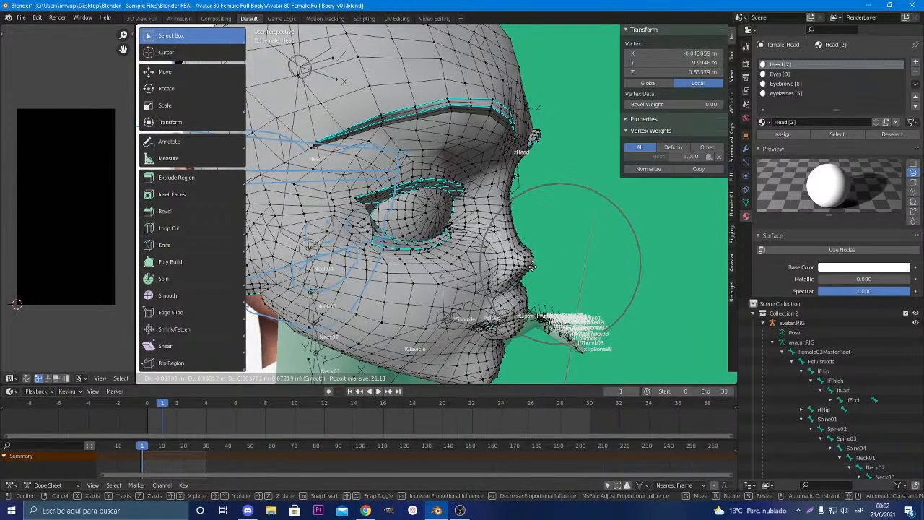
pyautogui.click(560, 264)
pyautogui.press('g')
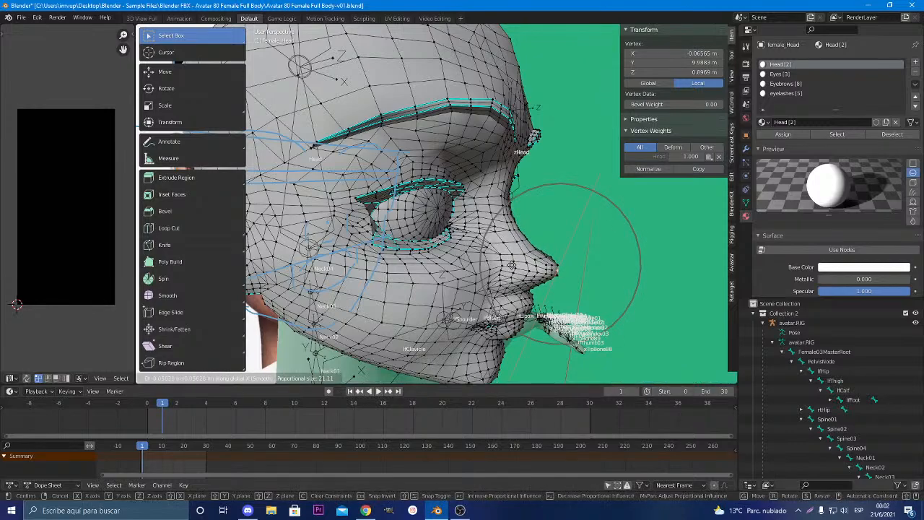
pyautogui.rightClick(513, 265)
# Push the nose tip back toward the face along the global Y axis by about 0.045 m, using proportional editing
pyautogui.press('g')
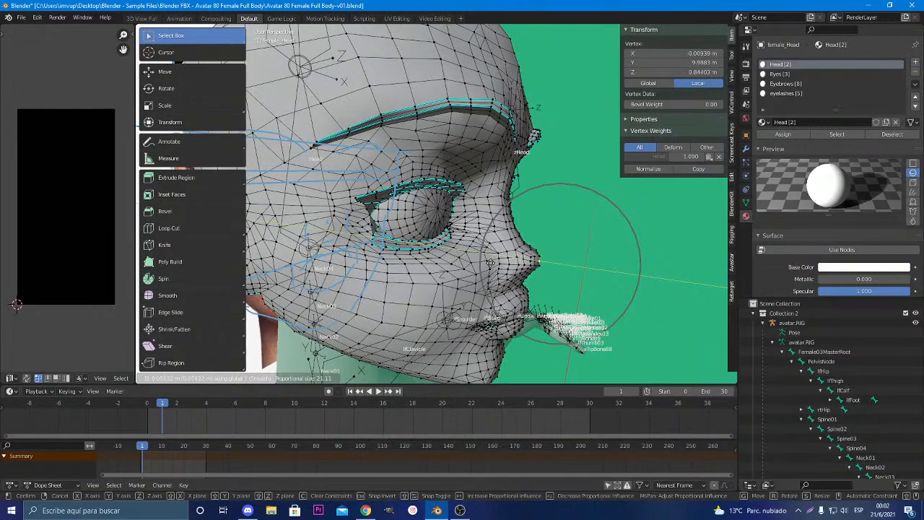
pyautogui.click(493, 265)
# Turn on X-ray in the front view and compare the head mesh with the reference photo behind it
pyautogui.moveTo(493, 265); pyautogui.dragTo(443, 253, button='middle')
pyautogui.press('KP_1')
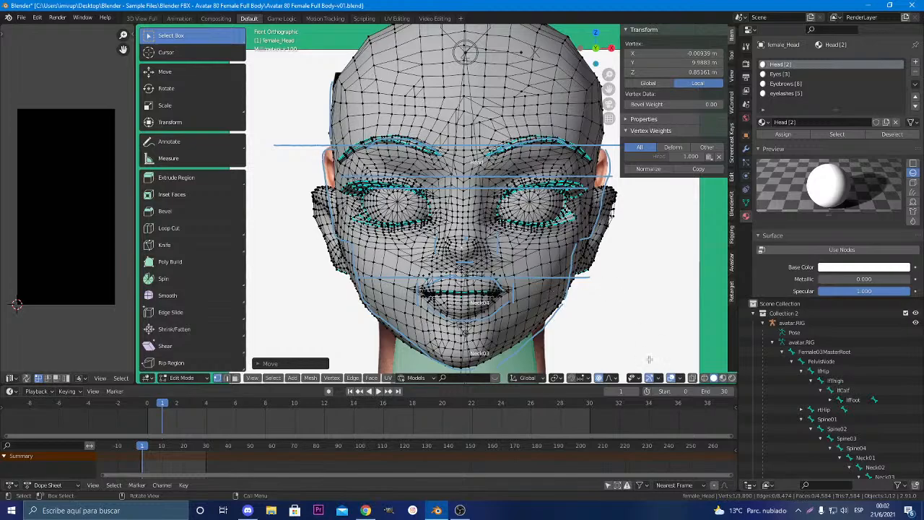
pyautogui.click(693, 378)
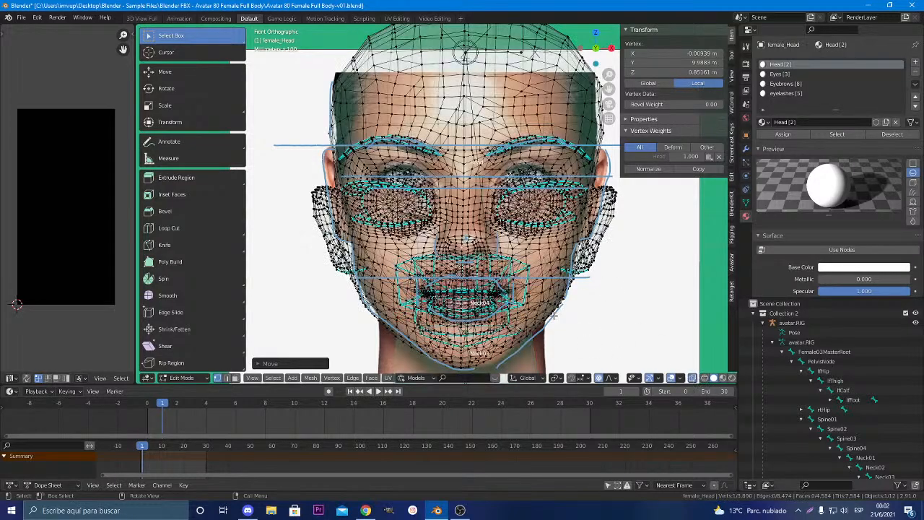
pyautogui.scroll(1, 555, 316)
pyautogui.moveTo(554, 317)
pyautogui.mouseDown(button='middle')
pyautogui.moveTo(628, 321)
pyautogui.moveTo(563, 319)
pyautogui.mouseUp(button='middle')
pyautogui.scroll(-3, 422, 246)
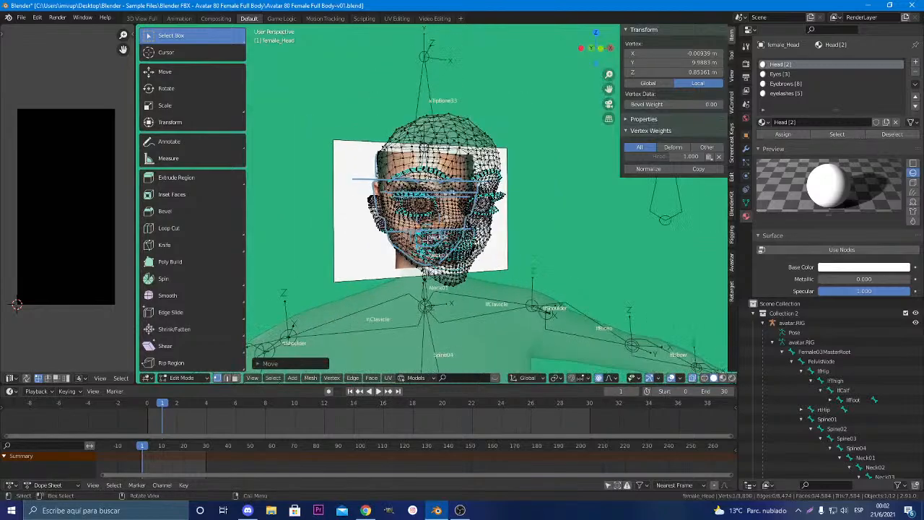
# In Object Mode, move the reference face image out beside the head along the X axis to about -1.92 m
pyautogui.moveTo(421, 246); pyautogui.dragTo(338, 246, button='middle')
pyautogui.scroll(-4, 535, 237)
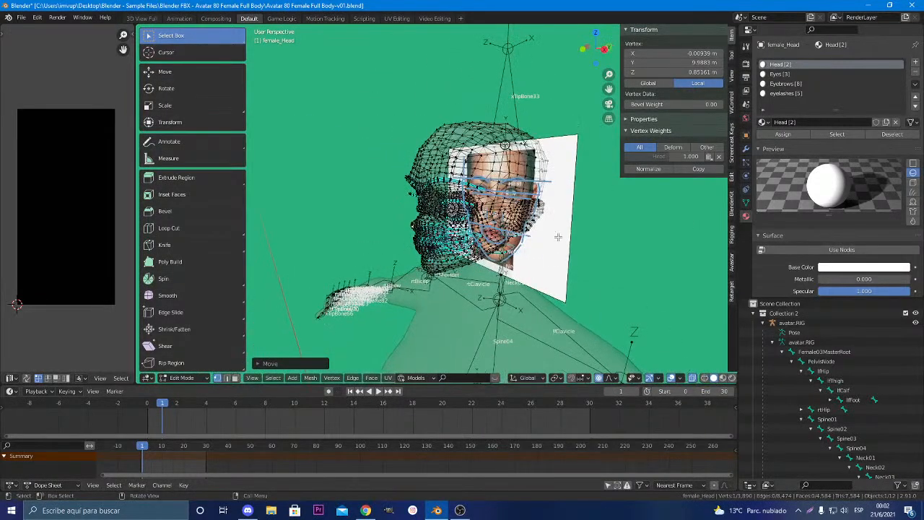
pyautogui.press('Tab')
pyautogui.click(500, 231)
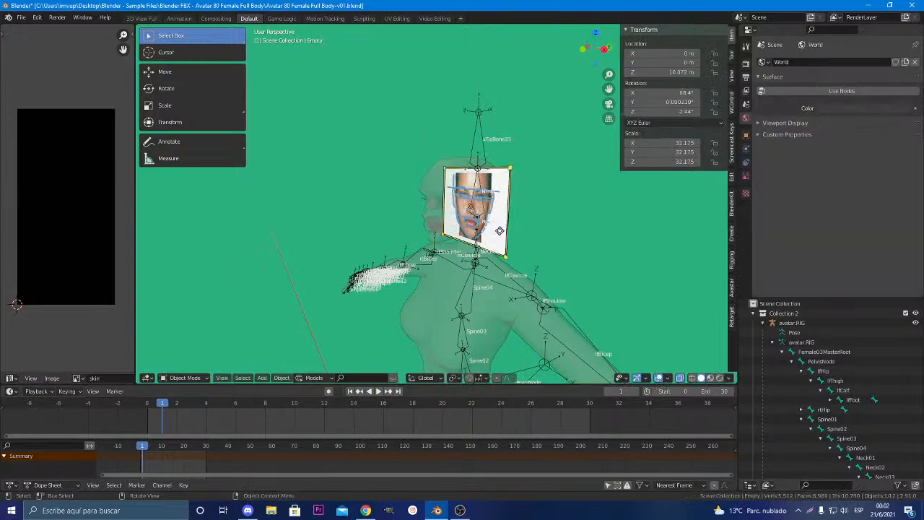
pyautogui.press('g')
pyautogui.press('y')
pyautogui.press('x')
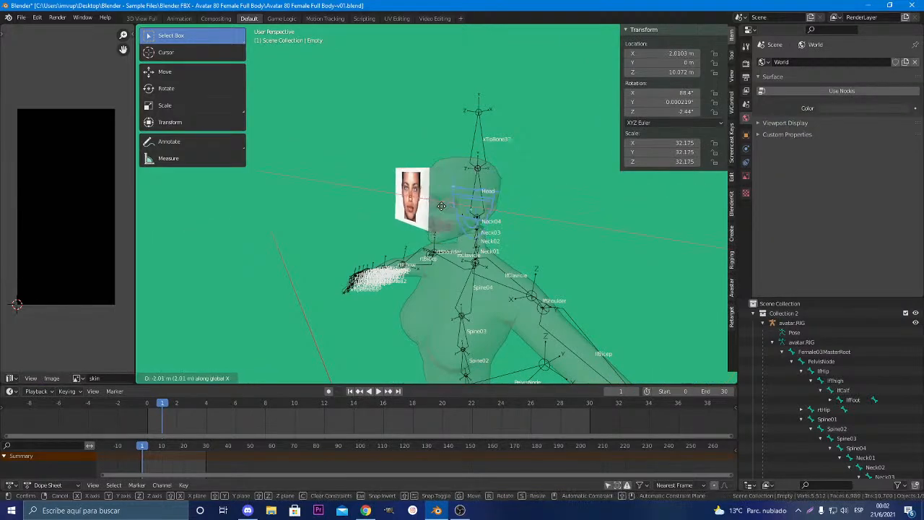
pyautogui.click(444, 210)
# Turn off X-ray and open the head mesh in Edit Mode with the reference photo in view
pyautogui.moveTo(445, 210); pyautogui.dragTo(445, 256, button='middle')
pyautogui.scroll(5, 460, 241)
pyautogui.click(682, 379)
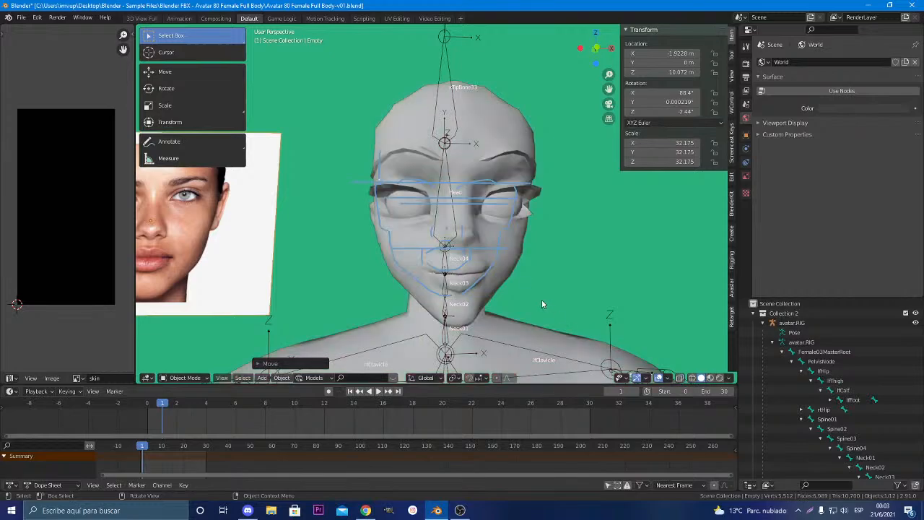
pyautogui.moveTo(553, 301)
pyautogui.mouseDown(button='middle')
pyautogui.moveTo(575, 307)
pyautogui.moveTo(561, 317)
pyautogui.mouseUp(button='middle')
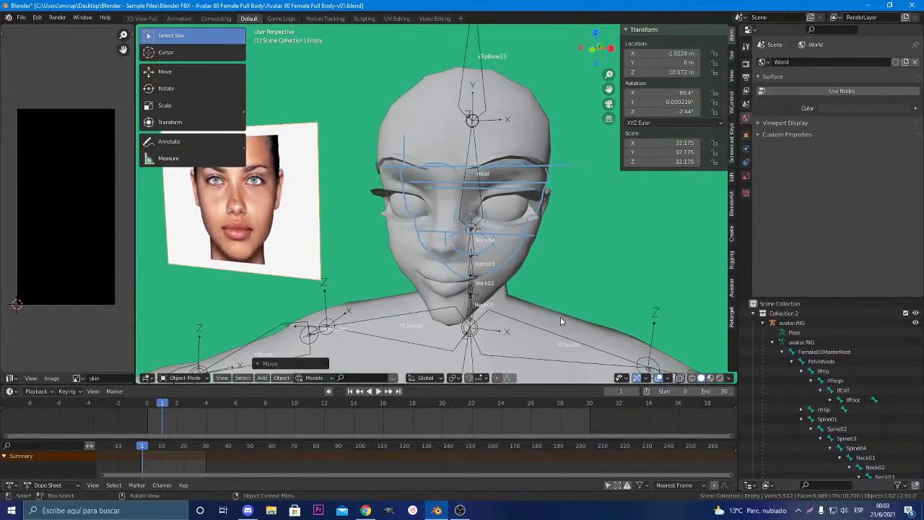
pyautogui.click(497, 276)
pyautogui.press('Tab')
pyautogui.moveTo(506, 271); pyautogui.dragTo(322, 244, button='middle')
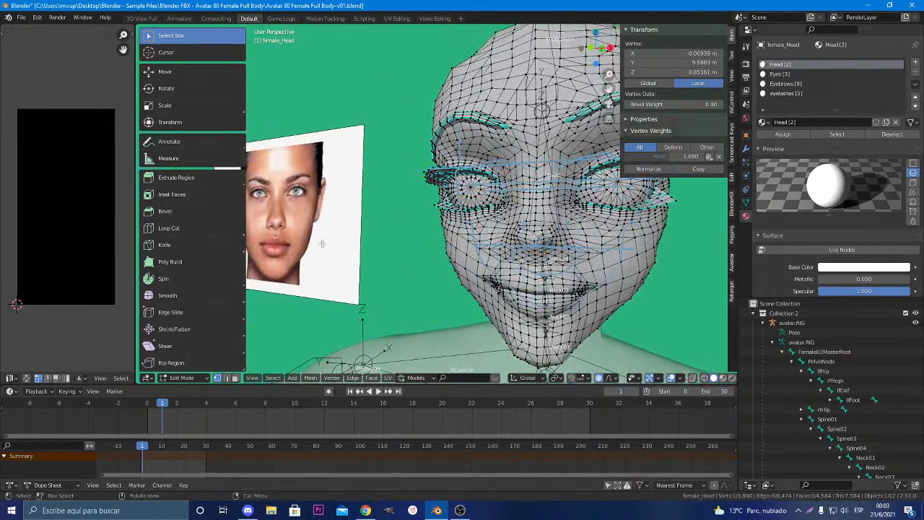
# Clear the vertex selection in the front view and widen the 3D viewport by narrowing the adjacent image editor
pyautogui.scroll(-1, 464, 267)
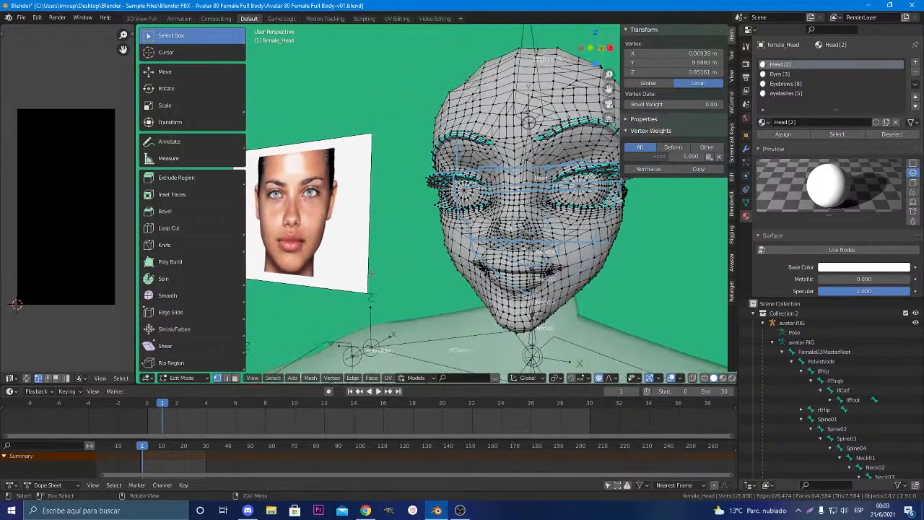
pyautogui.scroll(-3, 387, 276)
pyautogui.moveTo(389, 276); pyautogui.dragTo(424, 280, button='middle')
pyautogui.click(370, 232)
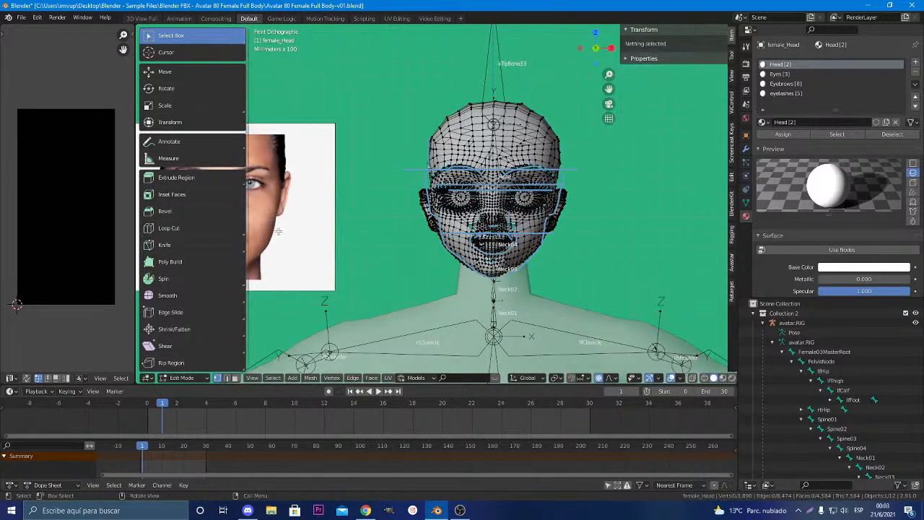
pyautogui.moveTo(132, 295); pyautogui.dragTo(62, 293)
# Return to Object Mode and move the reference face image closer to the head, to about X -1.18 m
pyautogui.press('Tab')
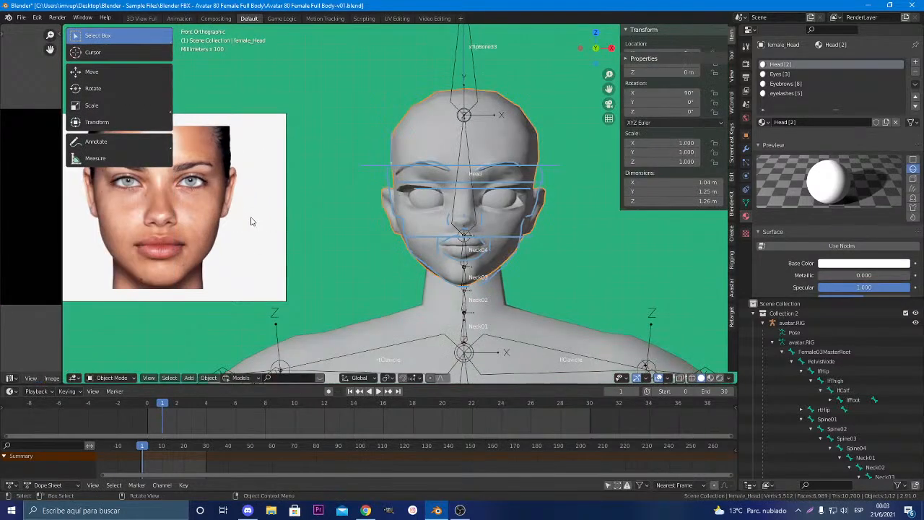
pyautogui.click(249, 217)
pyautogui.press('g')
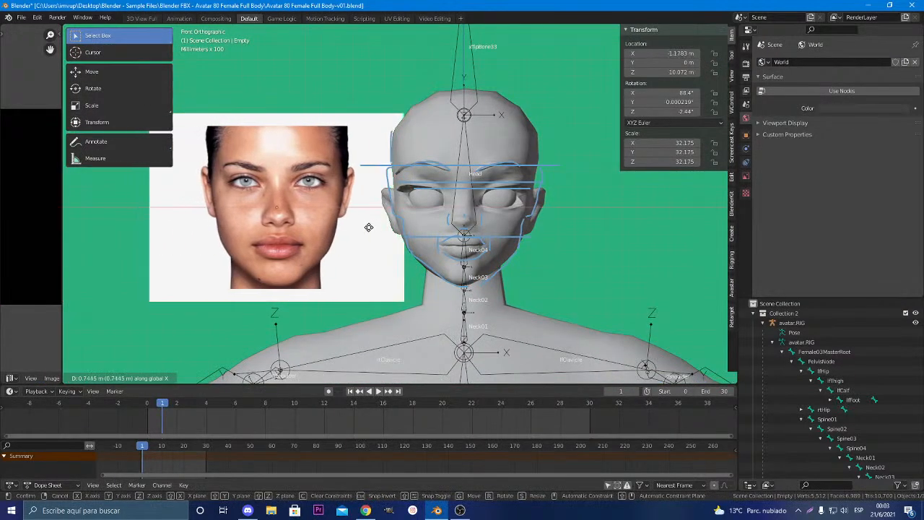
pyautogui.click(369, 232)
# Open the head mesh in Edit Mode again and frame it next to the reference photo
pyautogui.click(507, 233)
pyautogui.press('Tab')
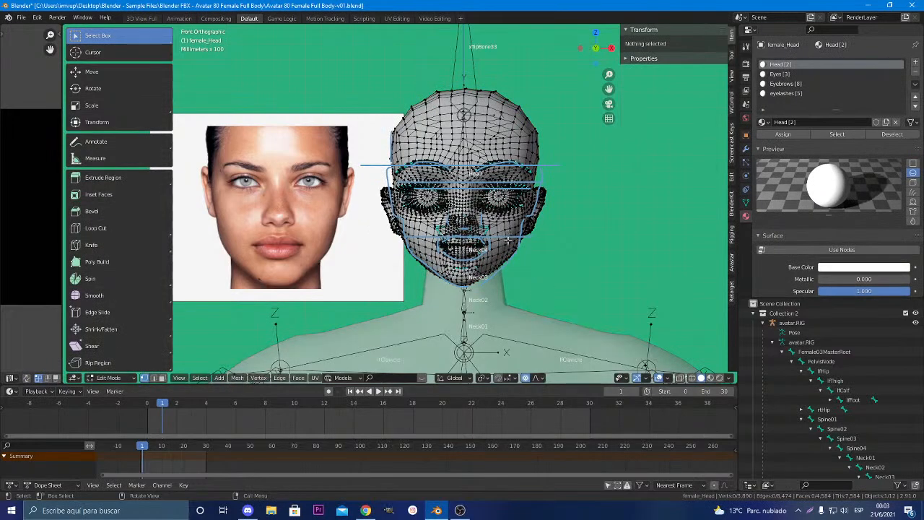
pyautogui.scroll(4, 508, 232)
pyautogui.scroll(-1, 466, 275)
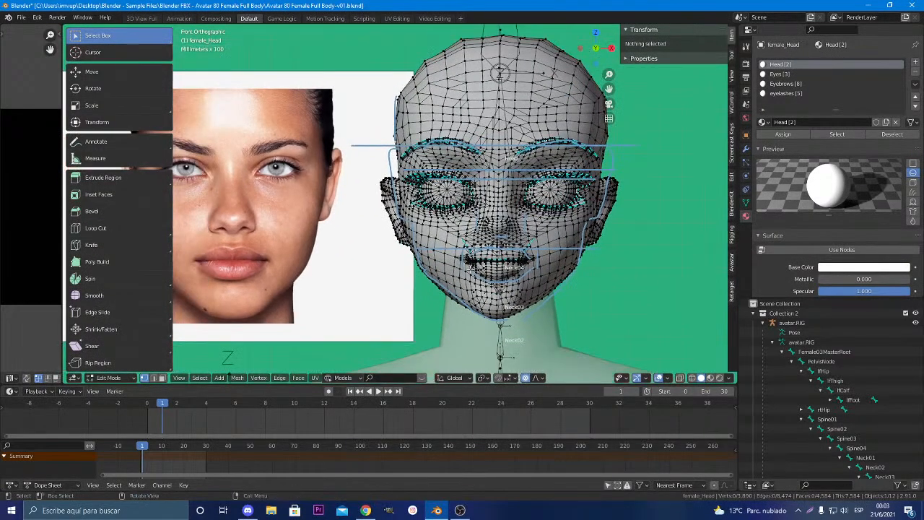
# Scale the two matching lower-jaw vertices on both sides outward by about 1.11 with a proportional size of 28.10
pyautogui.scroll(-1, 463, 271)
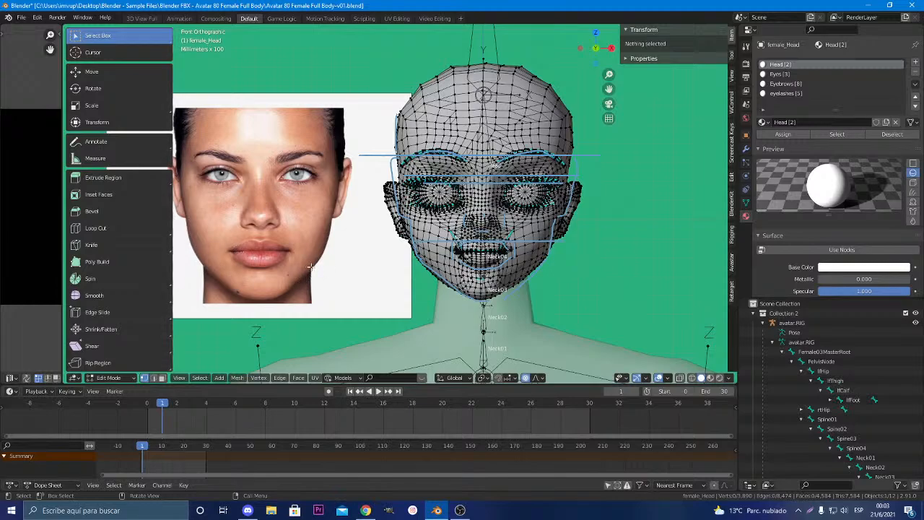
pyautogui.scroll(2, 383, 287)
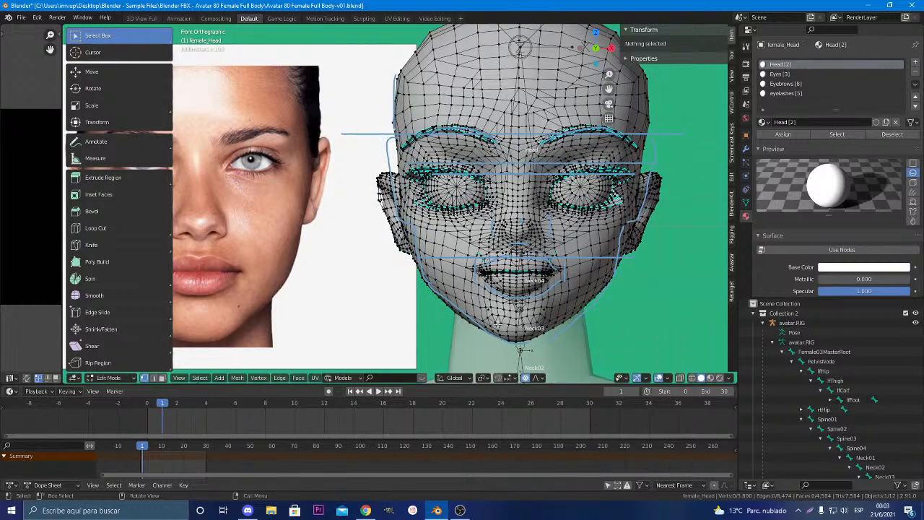
pyautogui.click(453, 301)
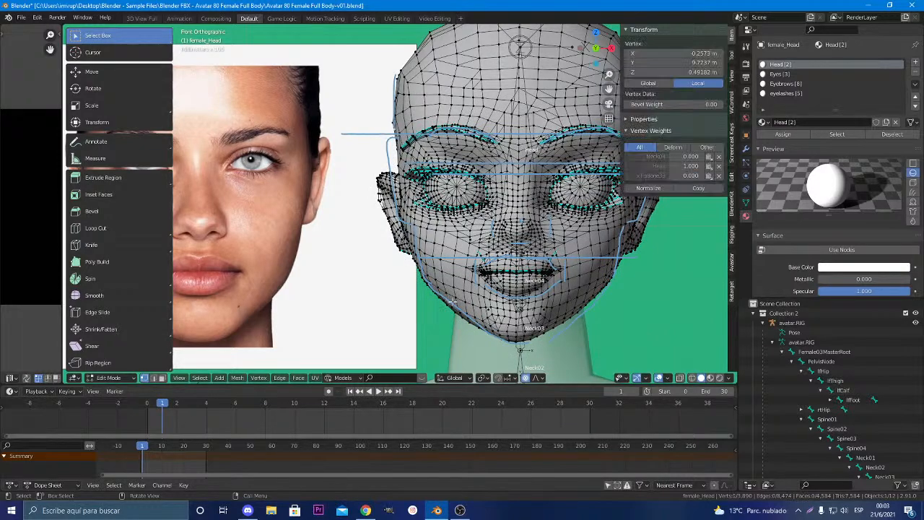
pyautogui.click(583, 311)
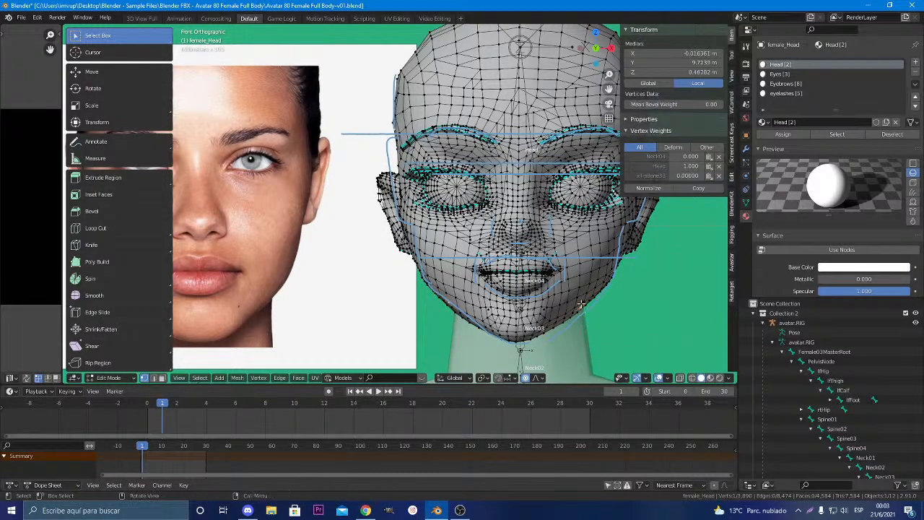
pyautogui.click(585, 301)
pyautogui.keyDown('shift'); pyautogui.click(447, 302); pyautogui.keyUp('shift')
pyautogui.press('s')
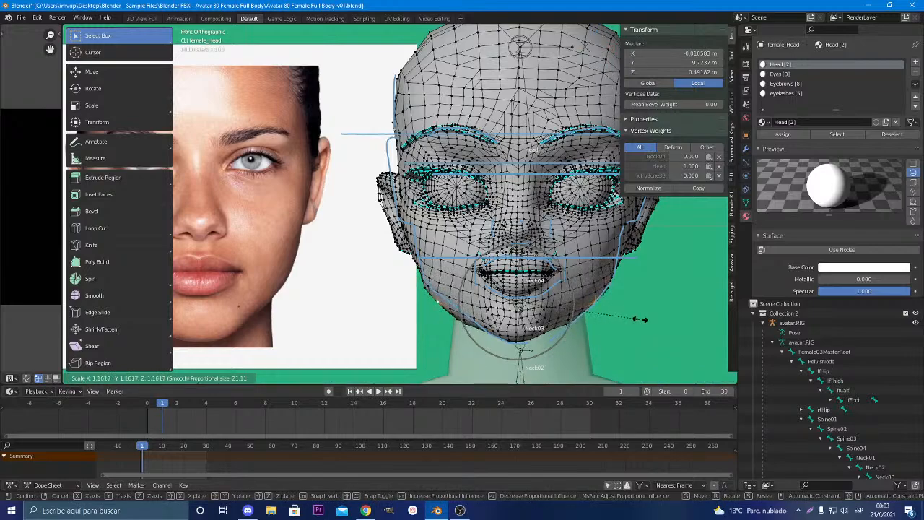
pyautogui.scroll(-1, 640, 317)
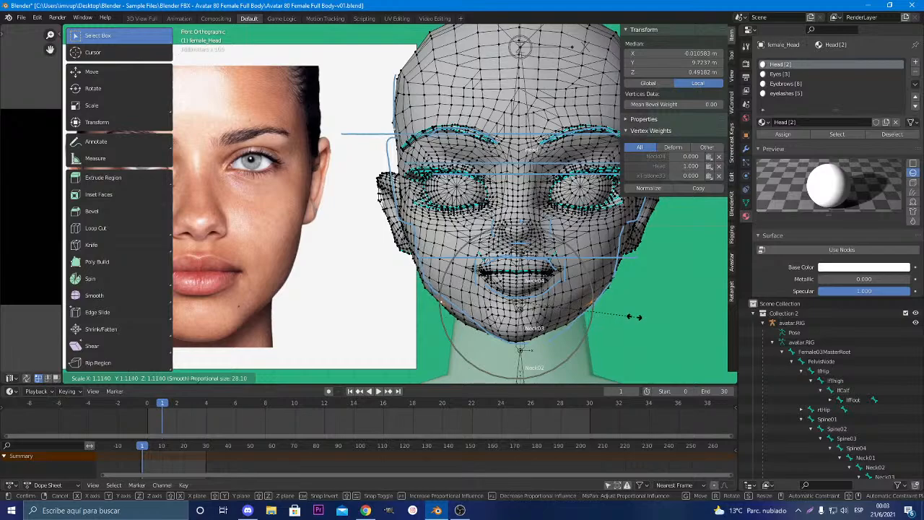
pyautogui.click(633, 316)
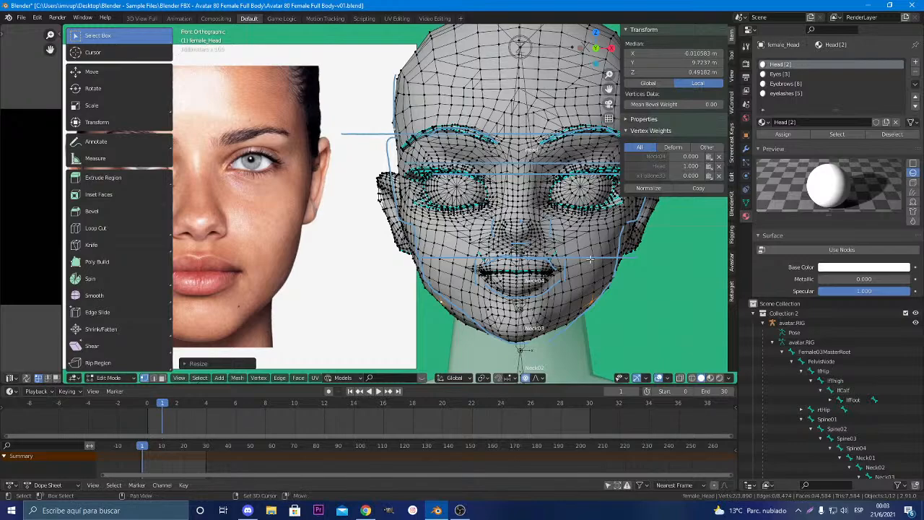
# Try to widen the nose by scaling its two side vertices along X with a proportional size of 14.42
pyautogui.keyDown('shift'); pyautogui.moveTo(578, 275); pyautogui.dragTo(587, 303, button='middle'); pyautogui.keyUp('shift')
pyautogui.keyDown('shift'); pyautogui.moveTo(503, 293); pyautogui.dragTo(492, 287, button='middle'); pyautogui.keyUp('shift')
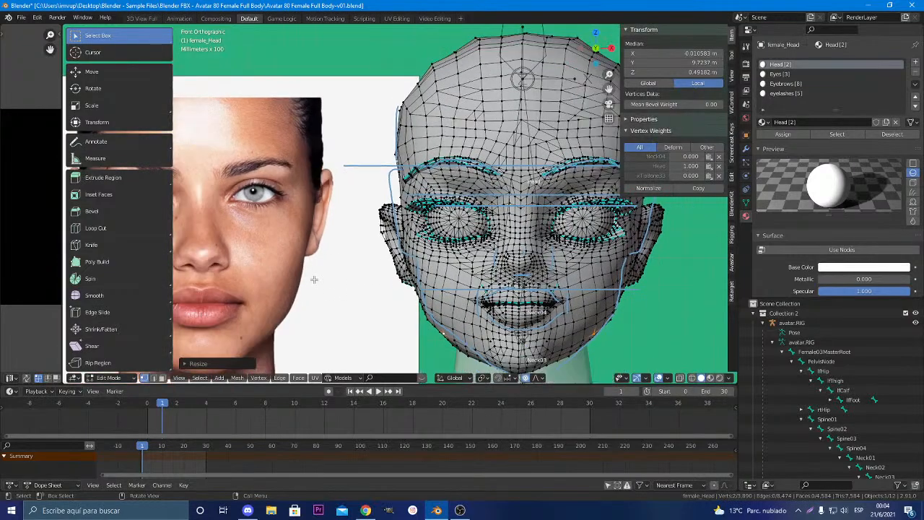
pyautogui.scroll(4, 538, 280)
pyautogui.keyDown('shift'); pyautogui.moveTo(621, 311); pyautogui.dragTo(448, 250, button='middle'); pyautogui.keyUp('shift')
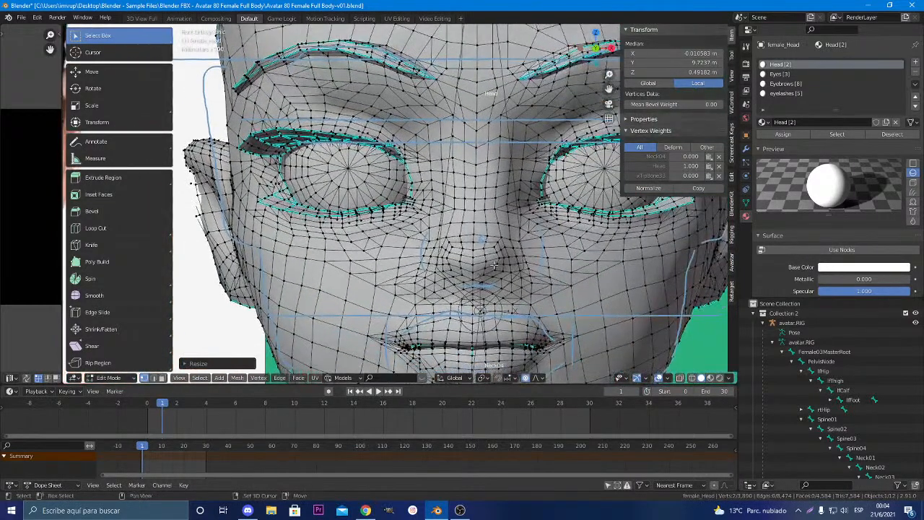
pyautogui.scroll(2, 492, 278)
pyautogui.keyDown('shift'); pyautogui.moveTo(517, 298); pyautogui.dragTo(451, 259, button='middle'); pyautogui.keyUp('shift')
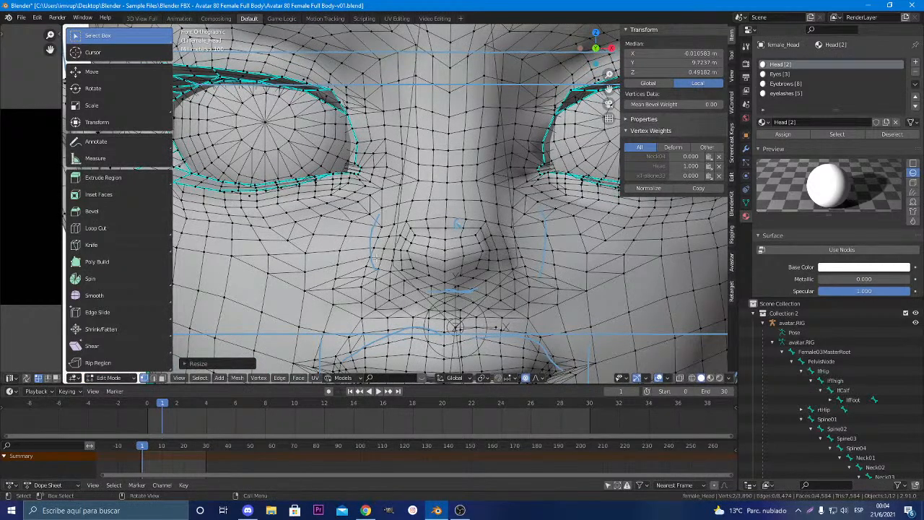
pyautogui.click(406, 251)
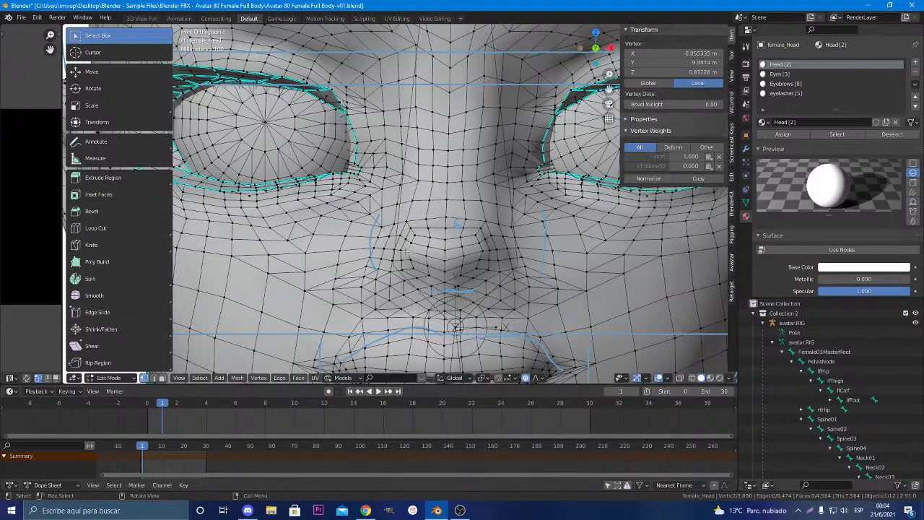
pyautogui.keyDown('shift'); pyautogui.click(501, 251); pyautogui.keyUp('shift')
pyautogui.press('s')
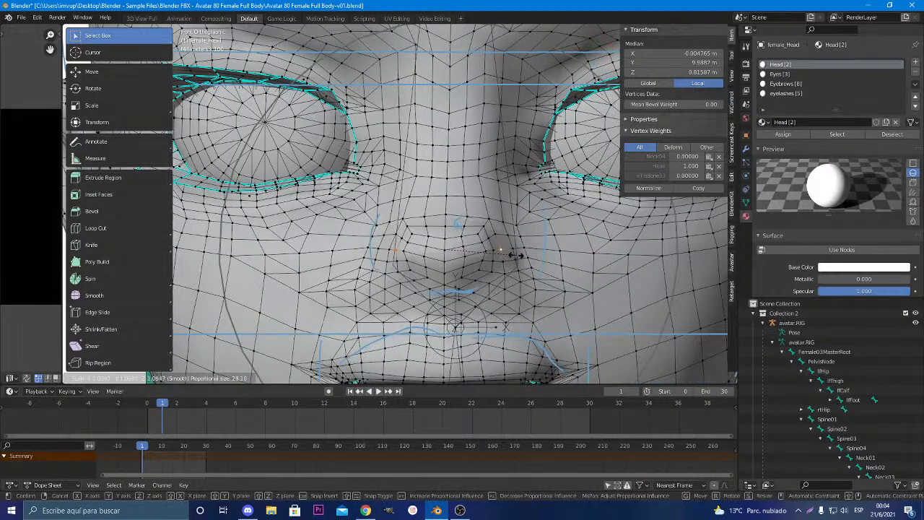
pyautogui.press('x')
pyautogui.scroll(5, 521, 256)
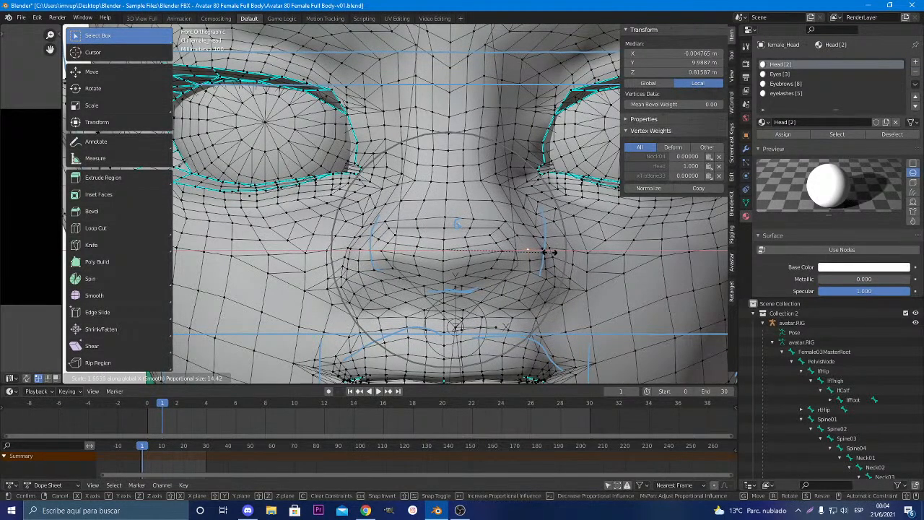
pyautogui.rightClick(535, 249)
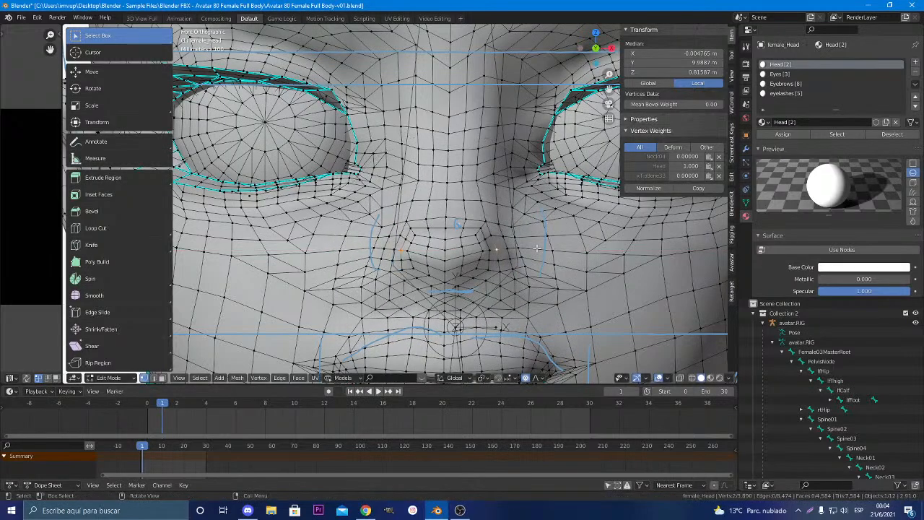
# Inspect the nose shape in material preview and in solid shading with the overlays hidden
pyautogui.scroll(-2, 457, 269)
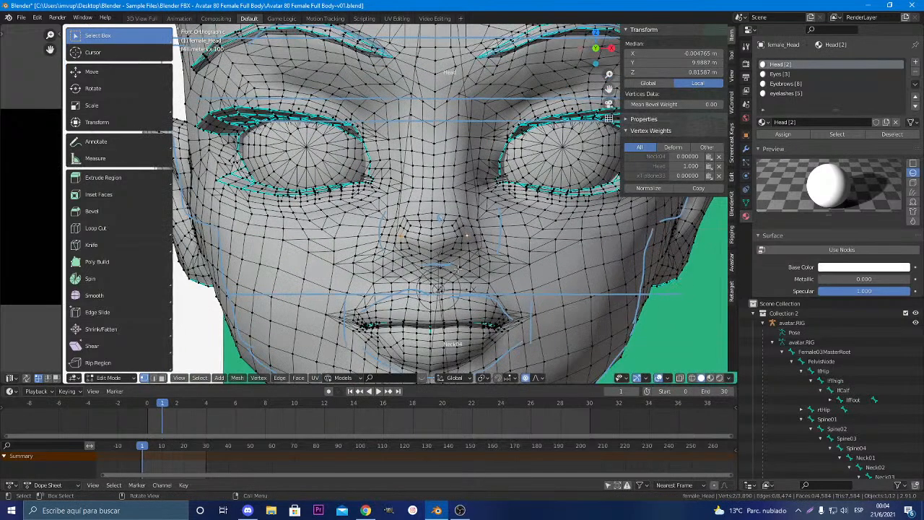
pyautogui.scroll(4, 395, 251)
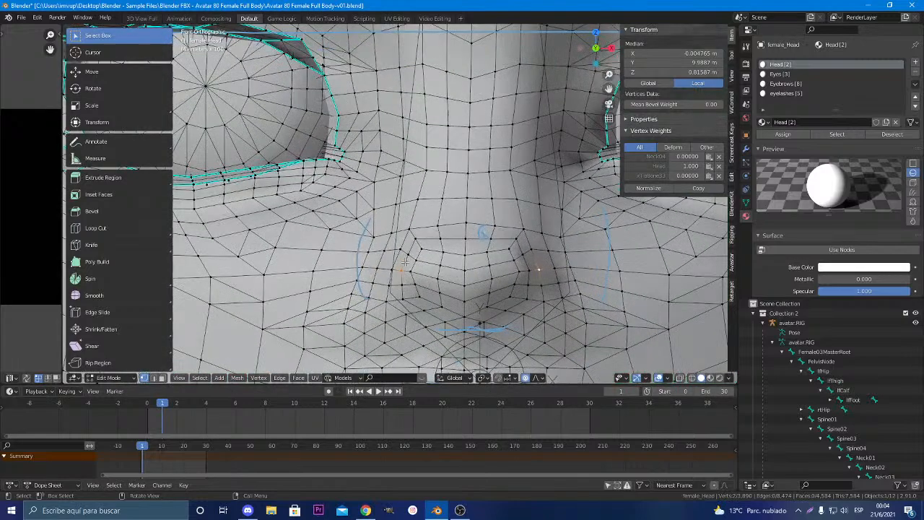
pyautogui.click(711, 378)
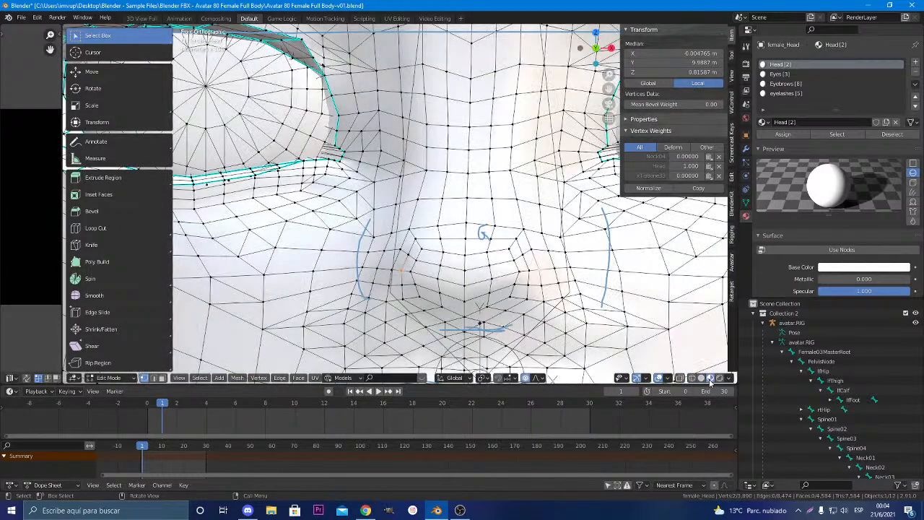
pyautogui.click(711, 379)
pyautogui.click(658, 379)
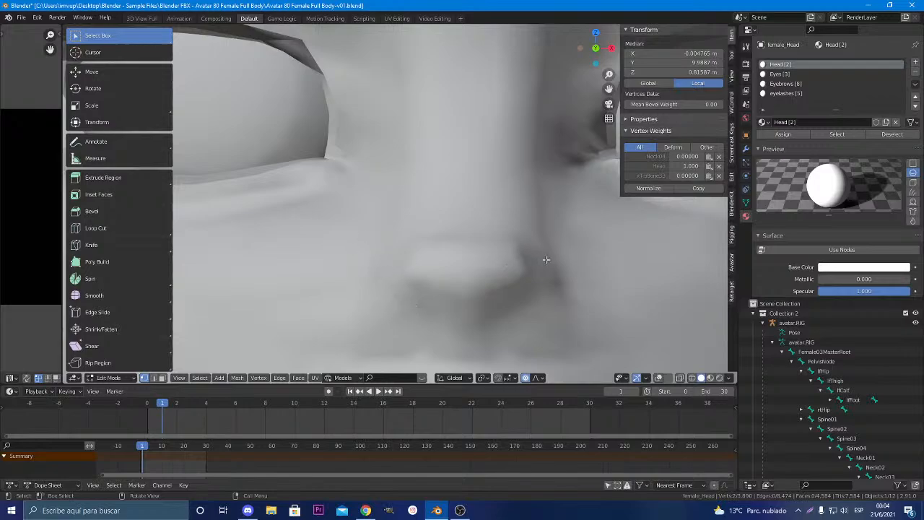
pyautogui.click(682, 379)
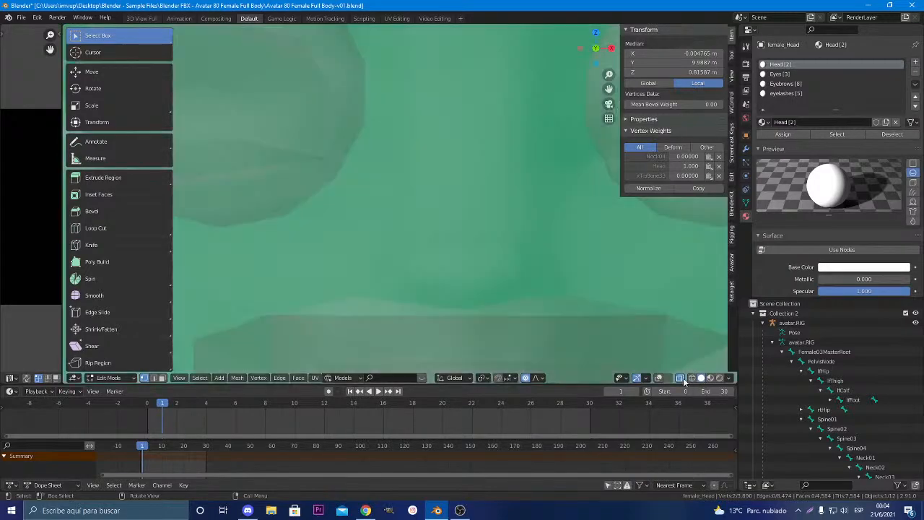
pyautogui.click(682, 379)
pyautogui.click(659, 378)
# Try to widen the nostrils by scaling the outer vertices on both sides of the nose along X
pyautogui.click(389, 271)
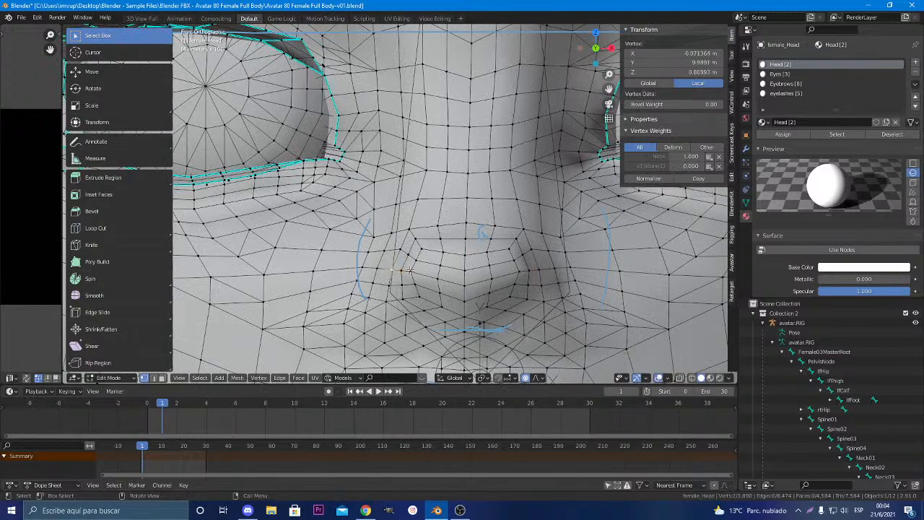
pyautogui.keyDown('shift'); pyautogui.click(552, 269); pyautogui.keyUp('shift')
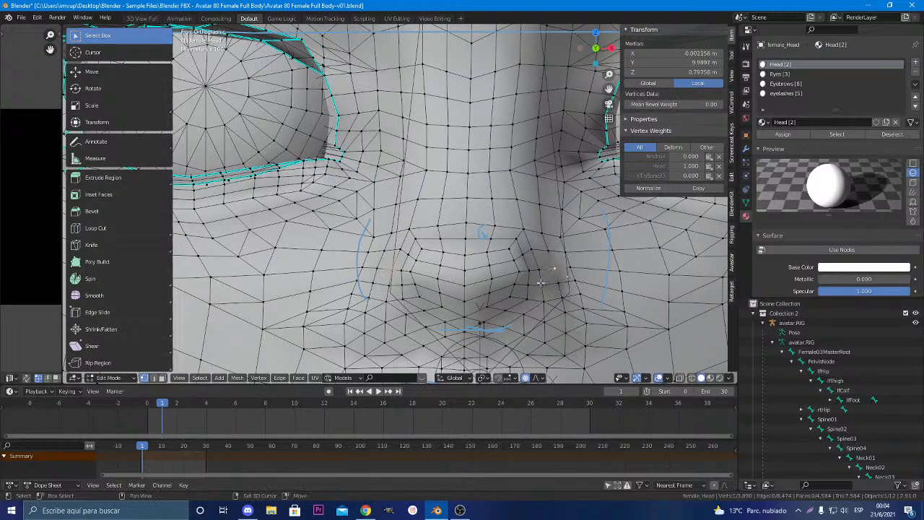
pyautogui.press('s')
pyautogui.press('x')
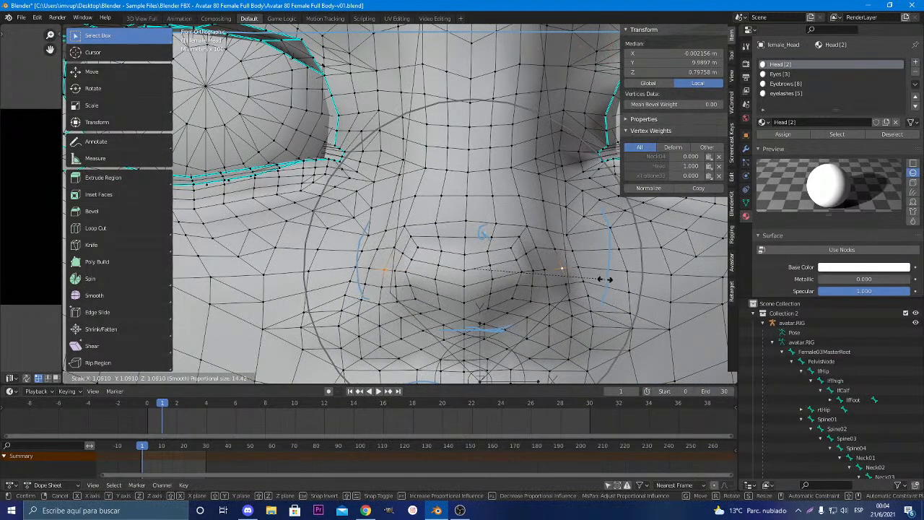
pyautogui.click(654, 278)
pyautogui.scroll(-5, 636, 273)
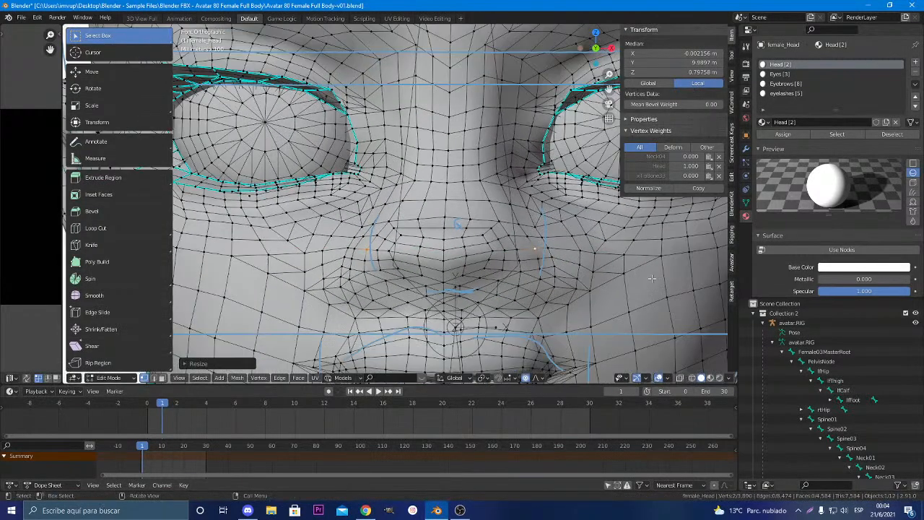
pyautogui.moveTo(523, 231); pyautogui.dragTo(506, 287, button='middle')
pyautogui.scroll(3, 498, 287)
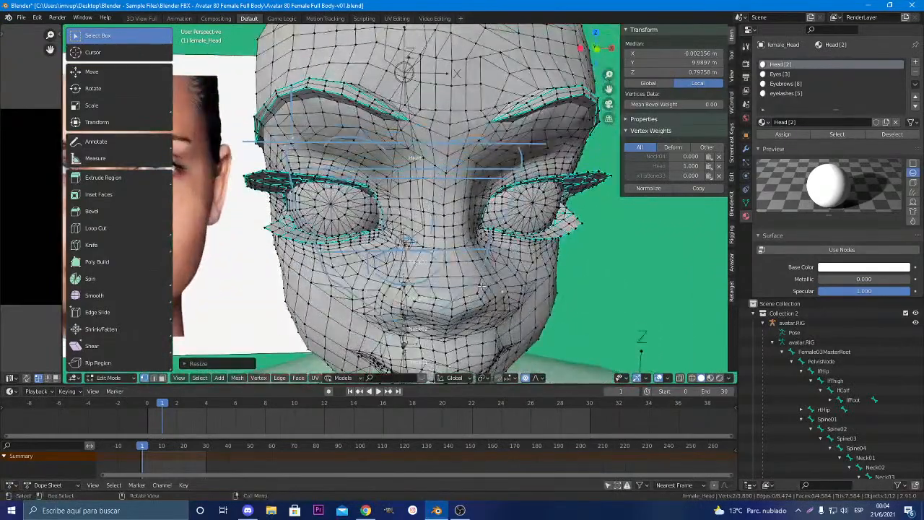
# Try to raise the nose tip about 0.015 m along Z from a center vertex in the front view
pyautogui.press('KP_1')
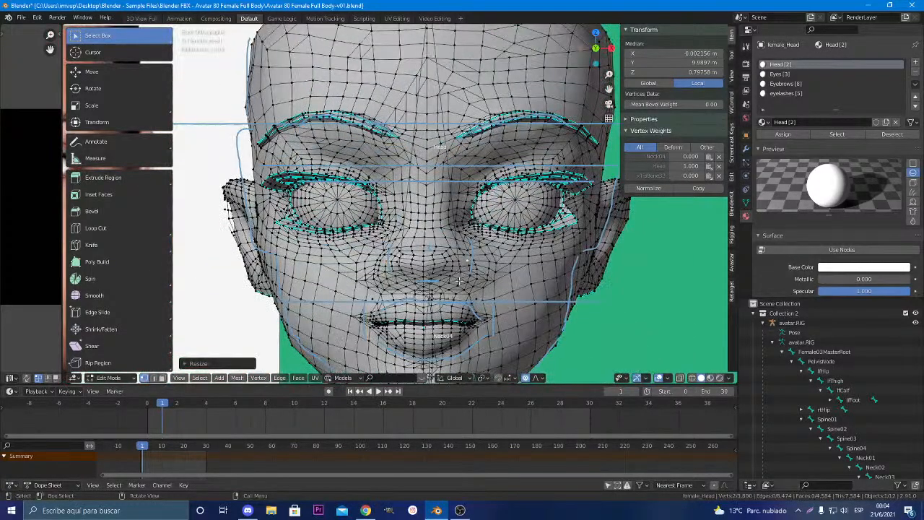
pyautogui.click(429, 243)
pyautogui.press('g')
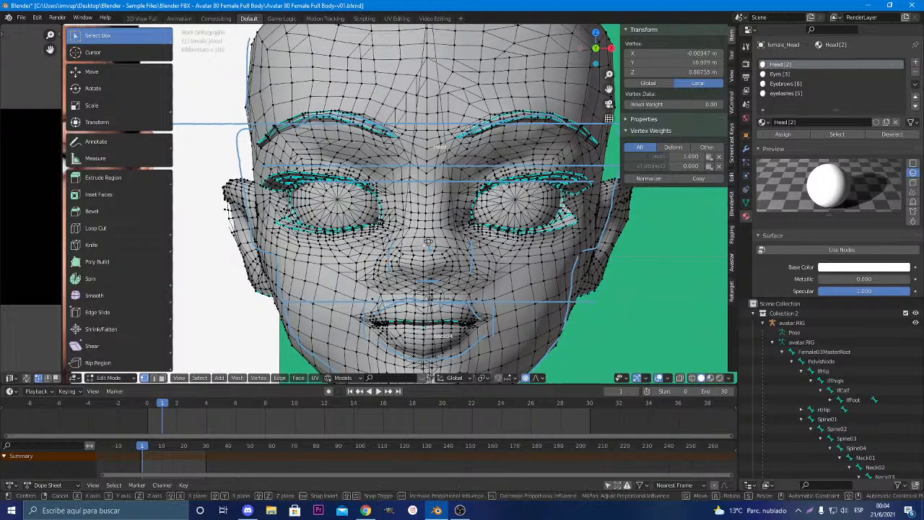
pyautogui.press('z')
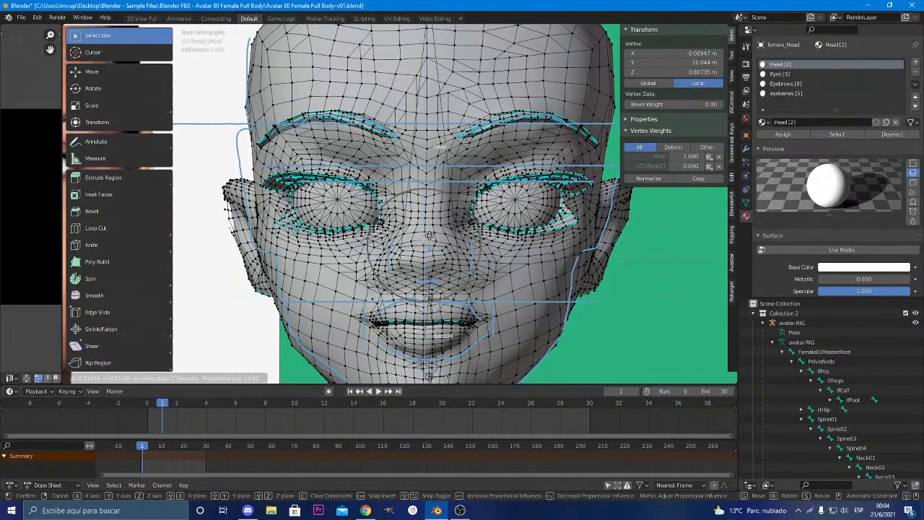
pyautogui.click(429, 236)
# Undo the nose-tip lift and the nostril widening, and return to the front view
pyautogui.moveTo(429, 236); pyautogui.dragTo(451, 252, button='middle')
pyautogui.scroll(-2, 509, 246)
pyautogui.moveTo(374, 253); pyautogui.dragTo(433, 270, button='middle')
pyautogui.scroll(1, 296, 238)
pyautogui.moveTo(237, 277); pyautogui.dragTo(237, 250, button='middle')
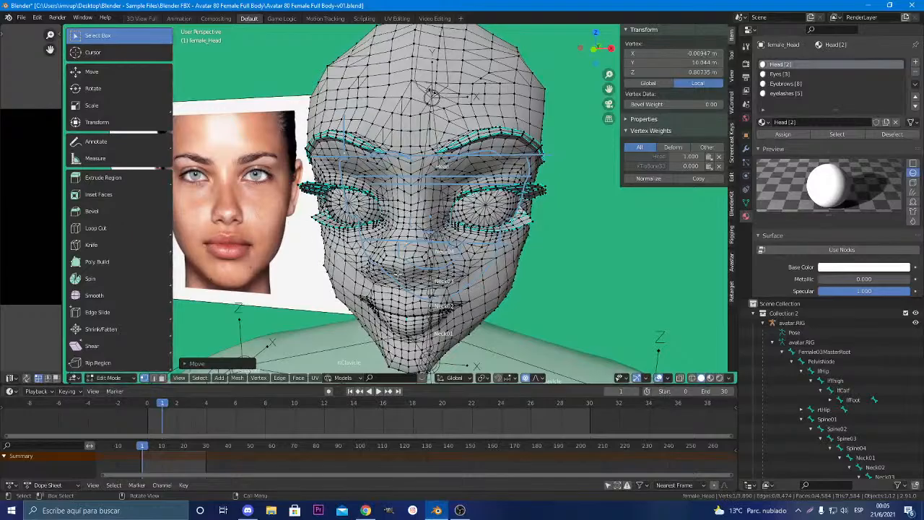
pyautogui.scroll(3, 398, 274)
pyautogui.moveTo(398, 274); pyautogui.dragTo(426, 275, button='middle')
pyautogui.hotkey('ctrl', 'z')
pyautogui.hotkey('ctrl', 'z')
pyautogui.hotkey('ctrl', 'z')
pyautogui.hotkey('ctrl', 'z')
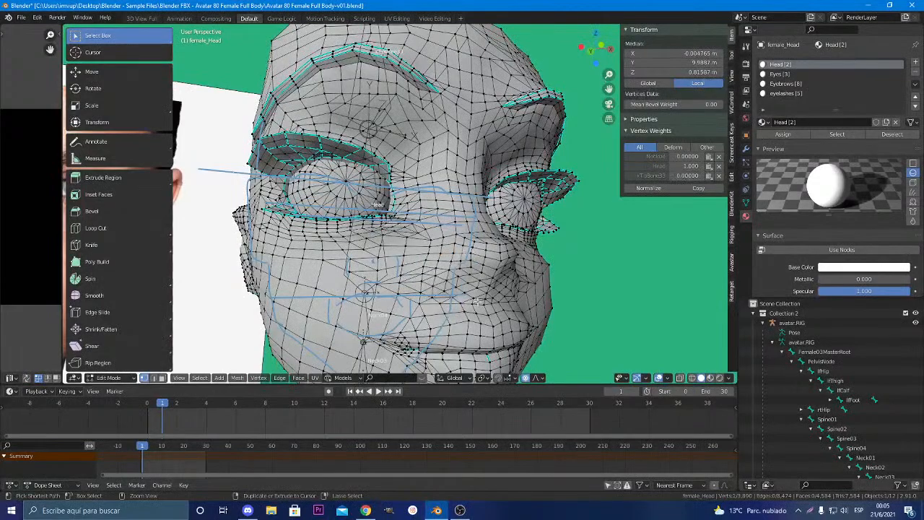
pyautogui.scroll(2, 506, 318)
pyautogui.moveTo(528, 333); pyautogui.dragTo(509, 328, button='middle')
pyautogui.scroll(-3, 509, 328)
pyautogui.press('KP_1')
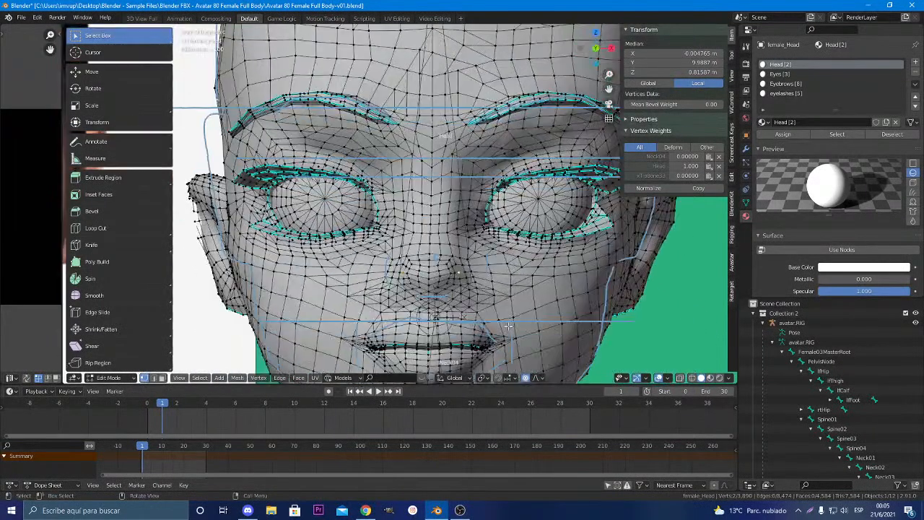
# Clear the vertex selection with the whole head in view beside the reference photo
pyautogui.scroll(4, 509, 326)
pyautogui.scroll(-7, 503, 326)
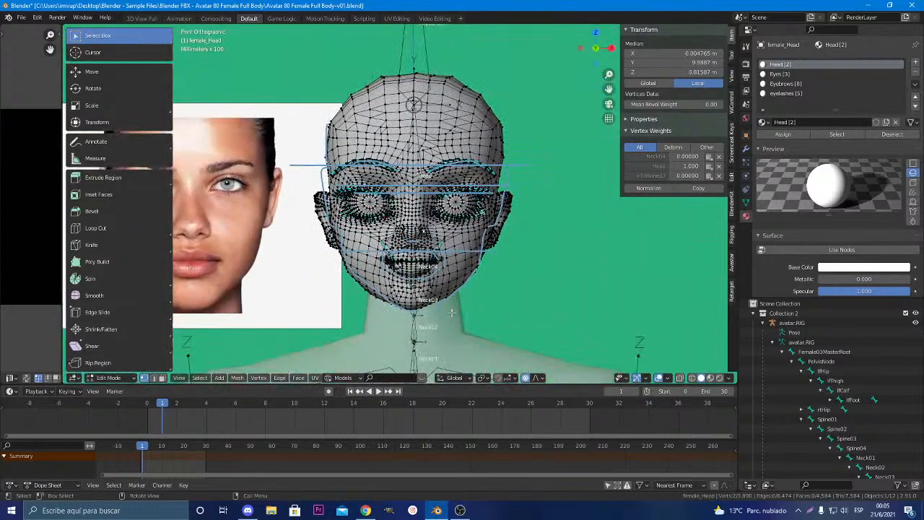
pyautogui.click(224, 256)
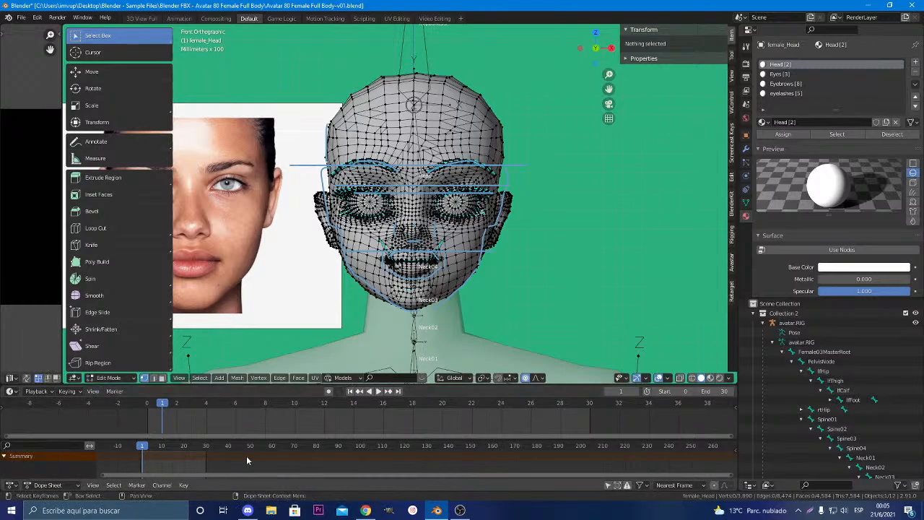
# Merge the dope sheet area into the timeline so that a single timeline fills the space
pyautogui.moveTo(4, 441)
pyautogui.mouseDown()
pyautogui.moveTo(294, 450)
pyautogui.moveTo(7, 446)
pyautogui.mouseUp()
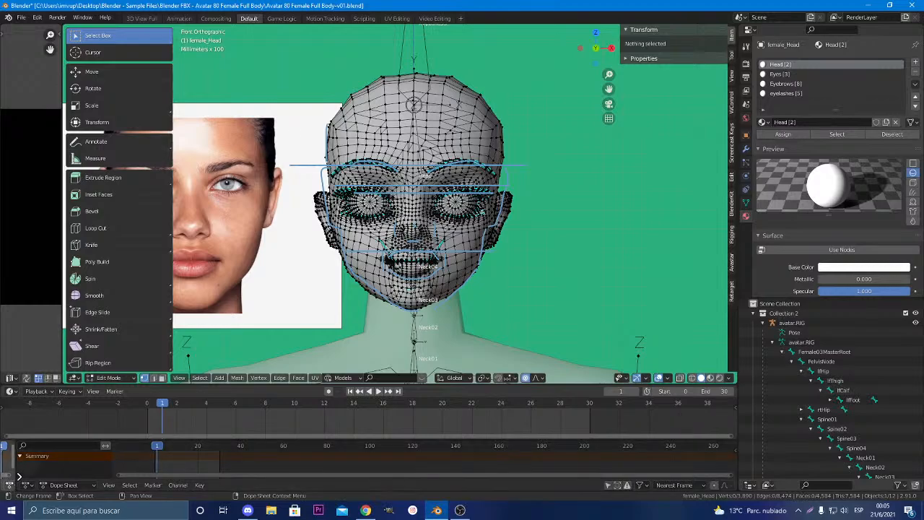
pyautogui.moveTo(52, 473); pyautogui.dragTo(52, 472)
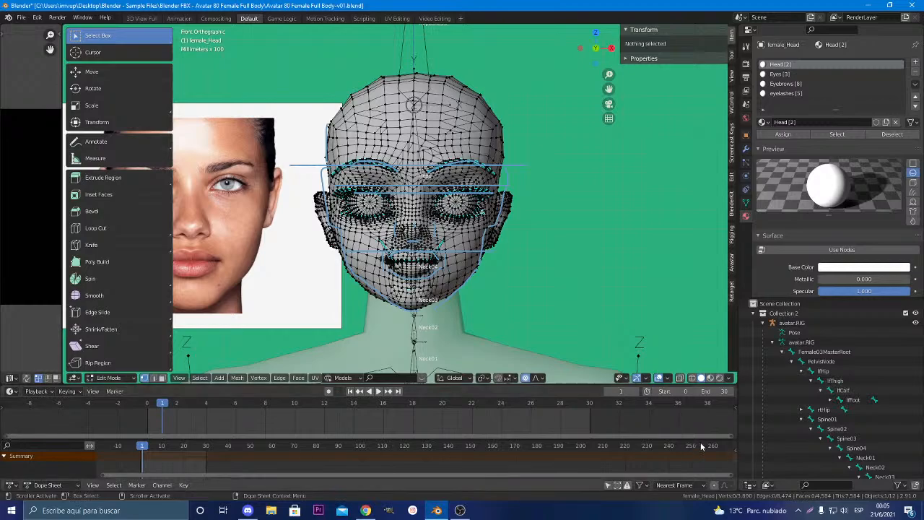
pyautogui.moveTo(733, 440); pyautogui.dragTo(595, 466)
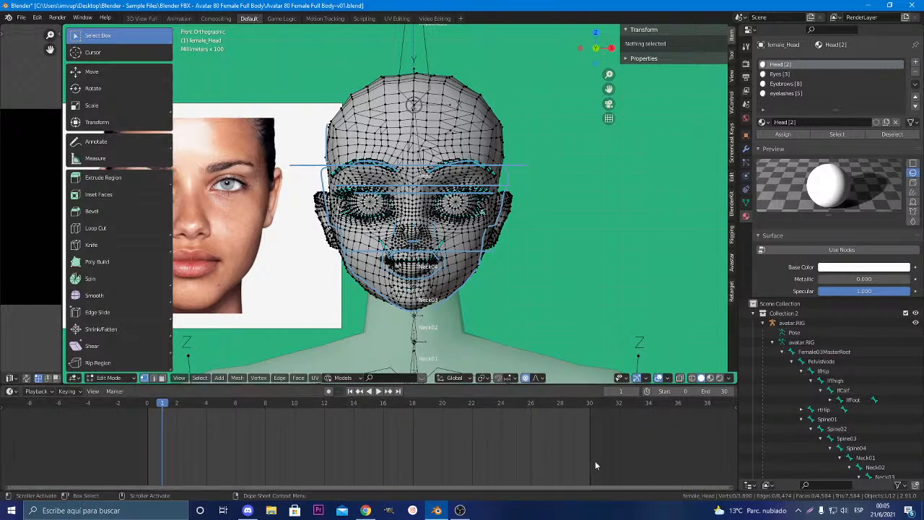
# Change the timeline area to the Shader Editor and enable nodes for the Head [2] material
pyautogui.click(10, 391)
pyautogui.click(10, 391)
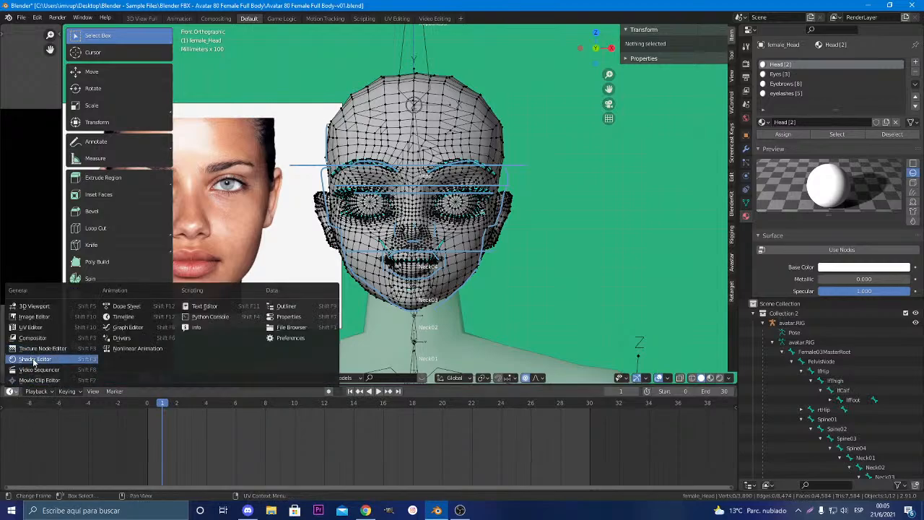
pyautogui.click(32, 358)
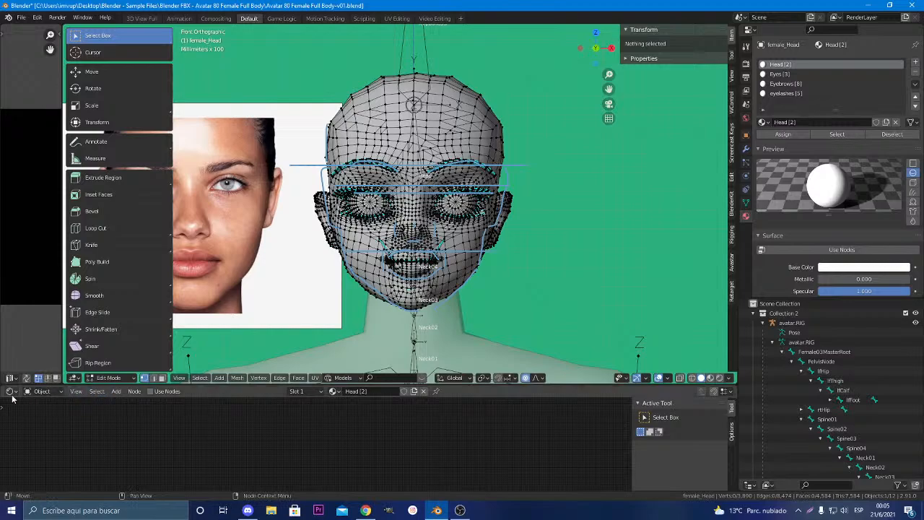
pyautogui.scroll(1, 482, 312)
pyautogui.scroll(-1, 481, 312)
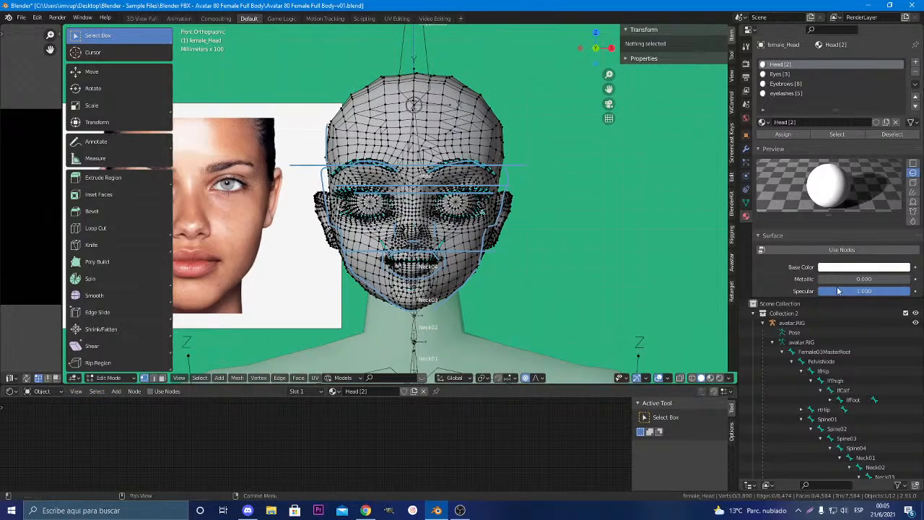
pyautogui.scroll(-1, 442, 246)
pyautogui.scroll(3, 442, 246)
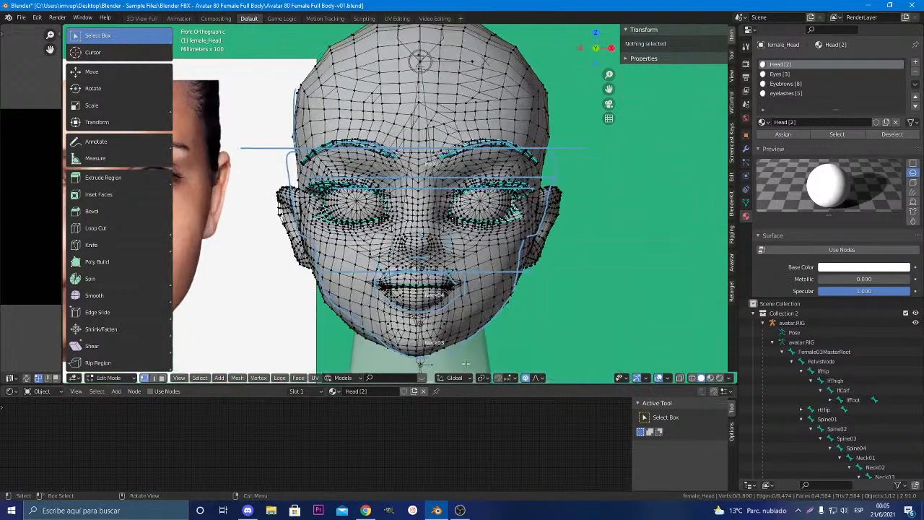
pyautogui.click(827, 250)
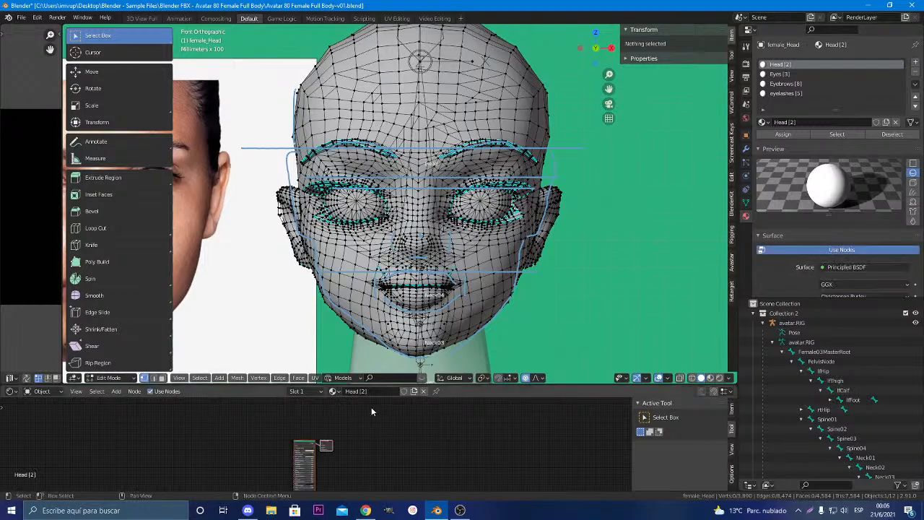
# Add the face photo from the desktop as an image texture node and connect its Color to the shader's Base Color
pyautogui.scroll(4, 371, 406)
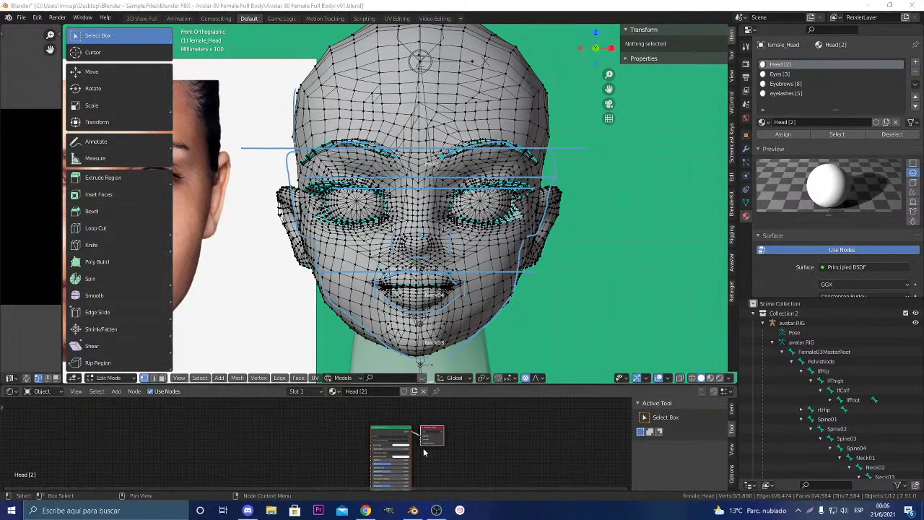
pyautogui.moveTo(423, 447); pyautogui.dragTo(367, 393, button='middle')
pyautogui.scroll(3, 465, 439)
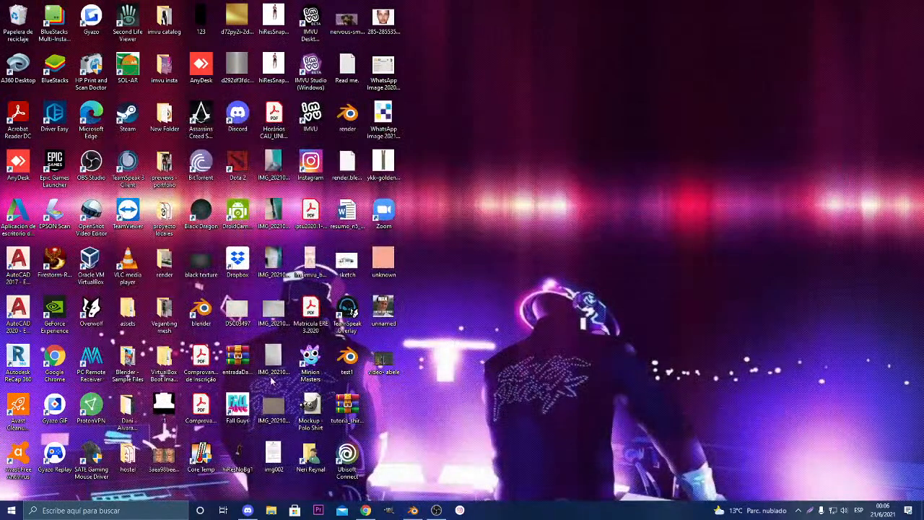
pyautogui.moveTo(390, 20); pyautogui.dragTo(411, 509)
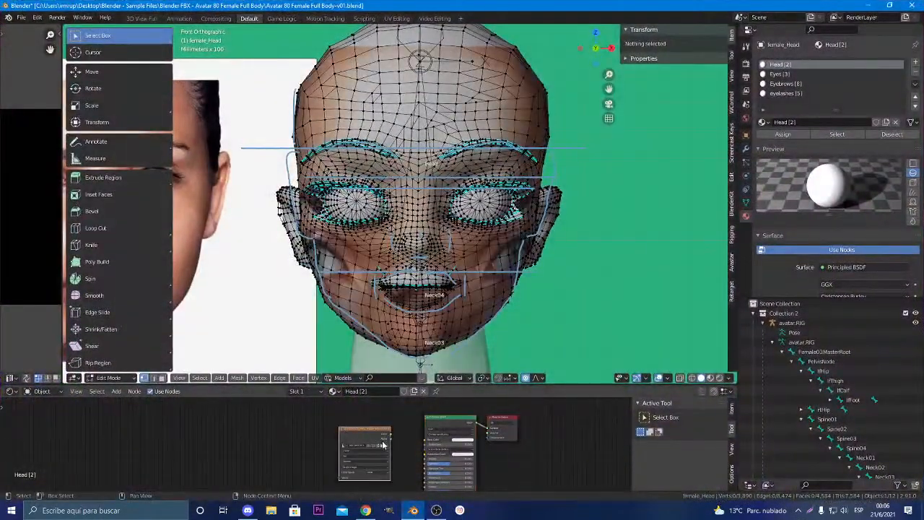
pyautogui.moveTo(388, 434); pyautogui.dragTo(426, 439)
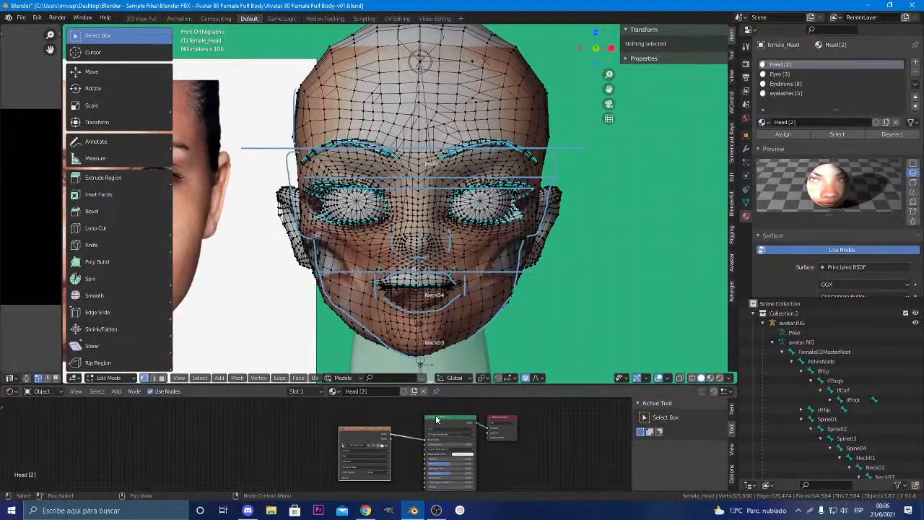
# Widen the UV editor beside the 3D view and select the entire head mesh to show its UVs
pyautogui.scroll(-3, 482, 298)
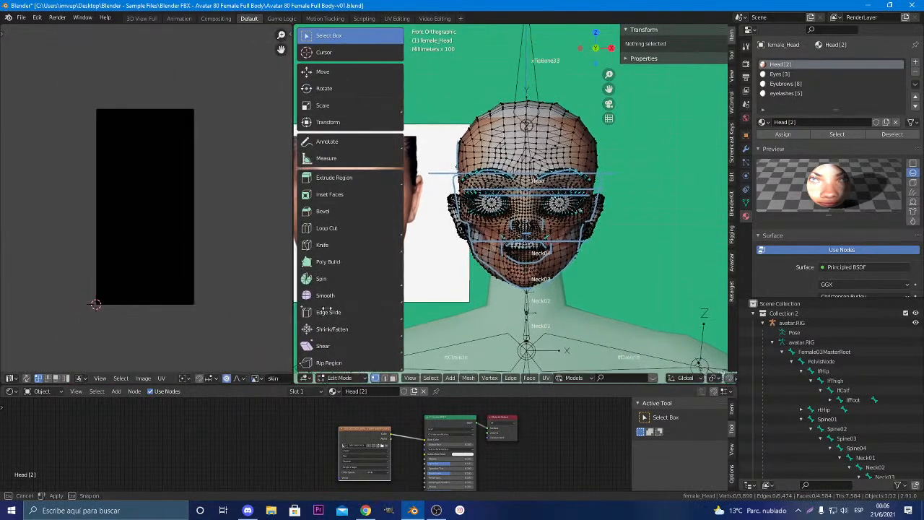
pyautogui.moveTo(327, 308); pyautogui.dragTo(326, 308)
pyautogui.press('a')
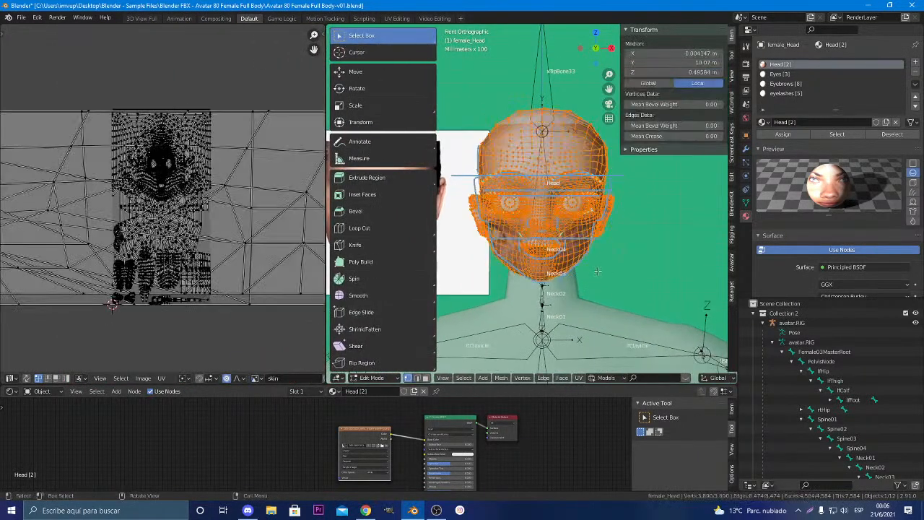
pyautogui.scroll(5, 177, 274)
pyautogui.scroll(-4, 177, 274)
pyautogui.scroll(-2, 177, 274)
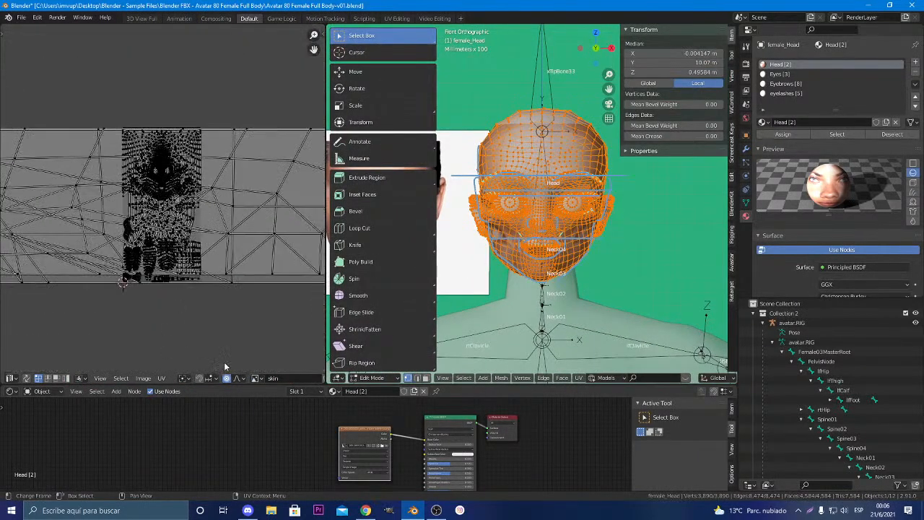
pyautogui.click(257, 378)
pyautogui.scroll(9, 371, 313)
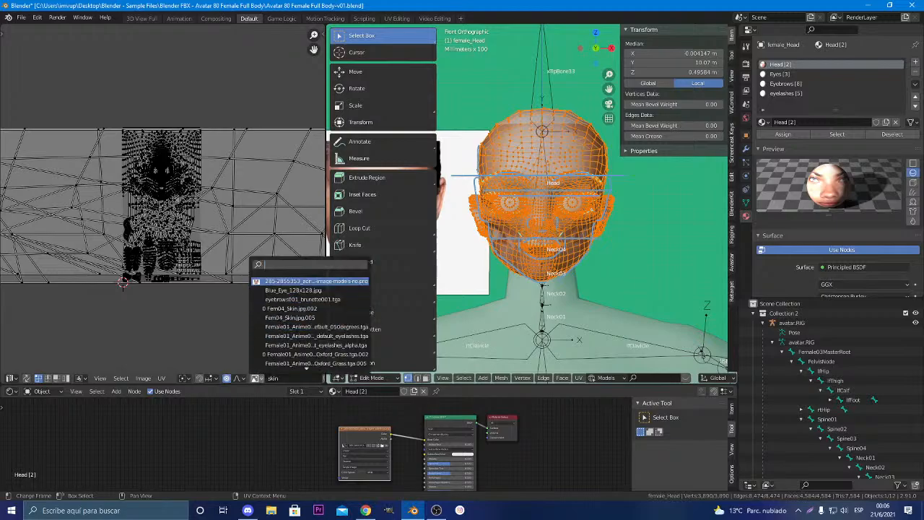
pyautogui.click(274, 281)
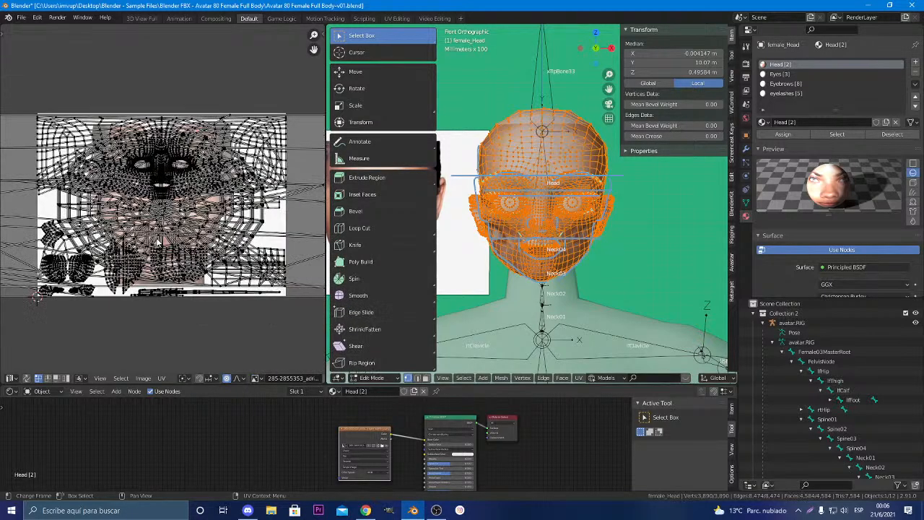
pyautogui.scroll(5, 173, 257)
pyautogui.scroll(-6, 173, 256)
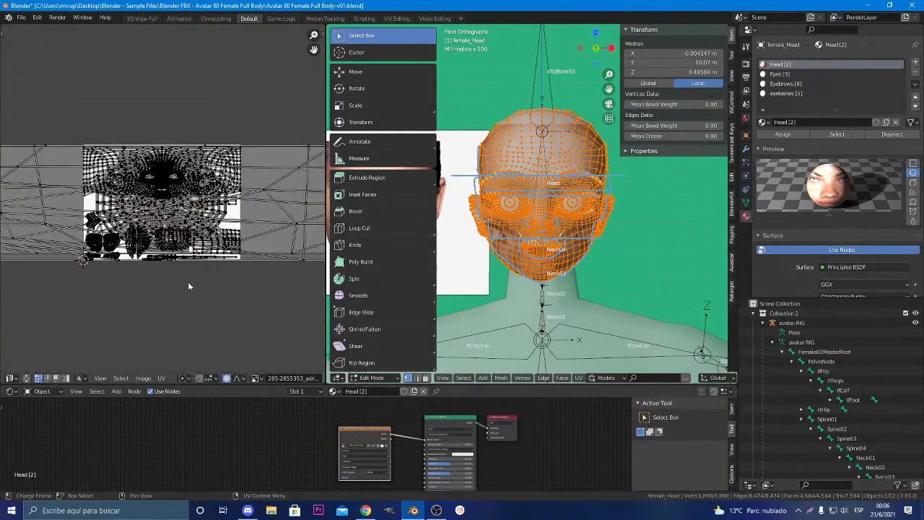
pyautogui.scroll(4, 197, 259)
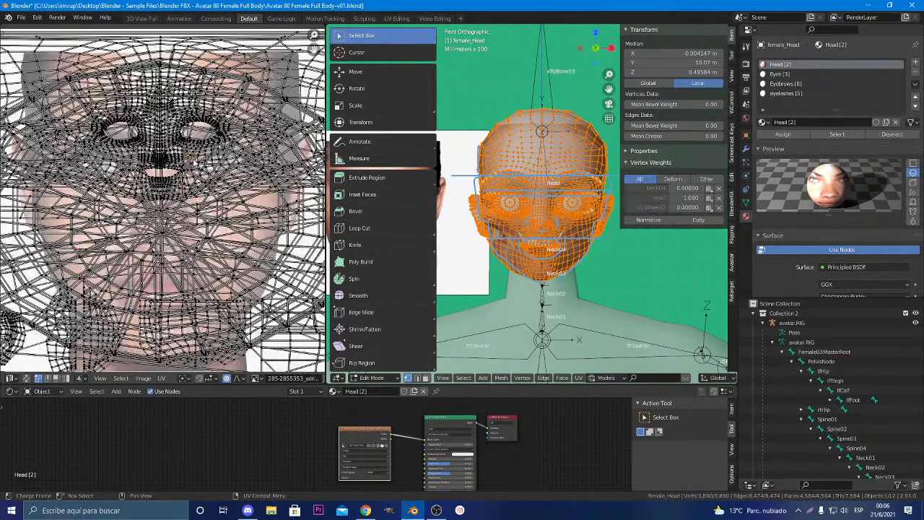
pyautogui.scroll(-3, 194, 165)
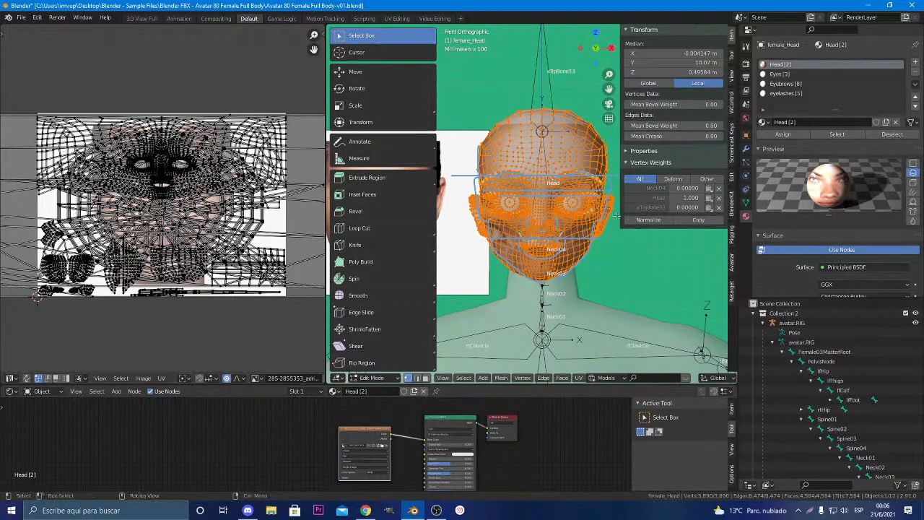
# Clear the mesh selection and select only the faces assigned to the Head [2] material
pyautogui.click(630, 279)
pyautogui.click(824, 133)
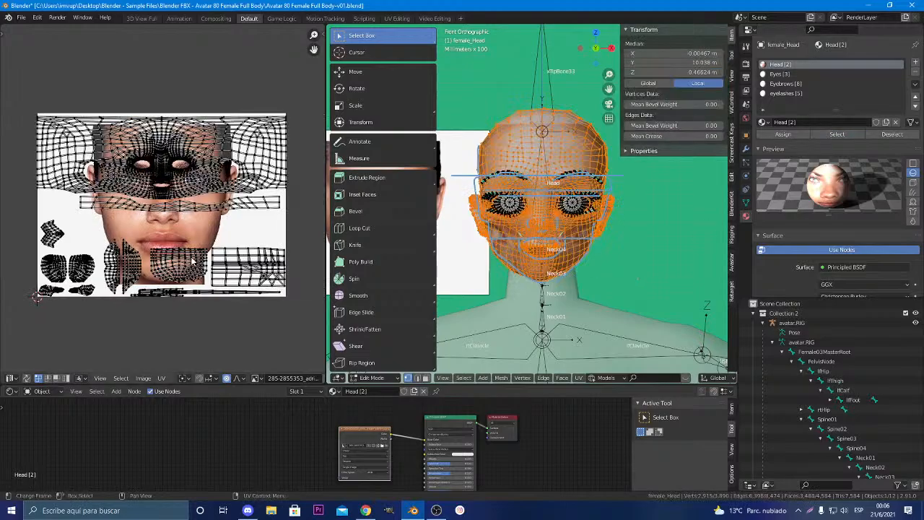
pyautogui.scroll(2, 235, 242)
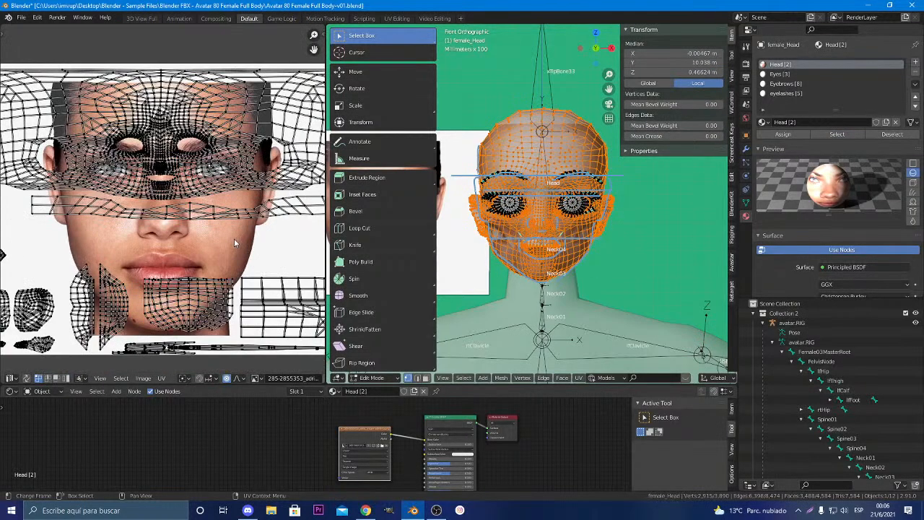
pyautogui.scroll(2, 234, 243)
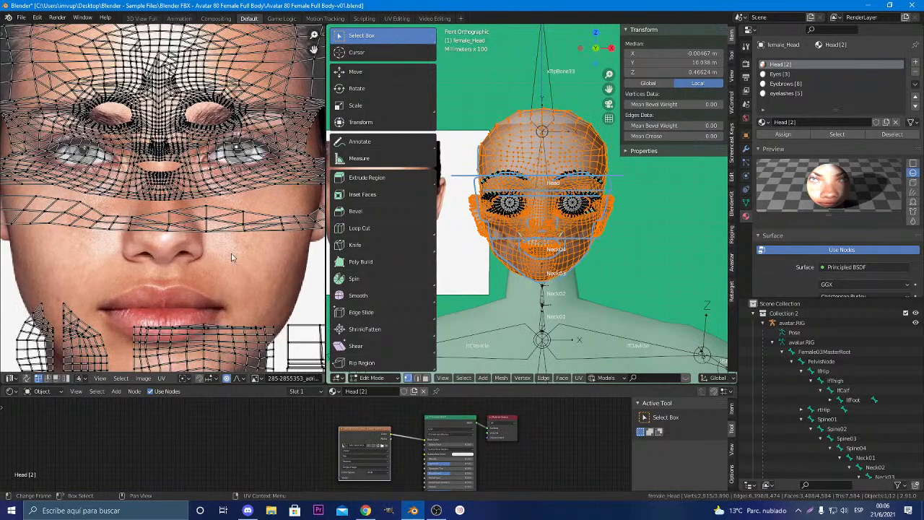
# Select all of the head's UVs and scale them up to about 1.5 times over the face photo
pyautogui.press('Home')
pyautogui.press('a')
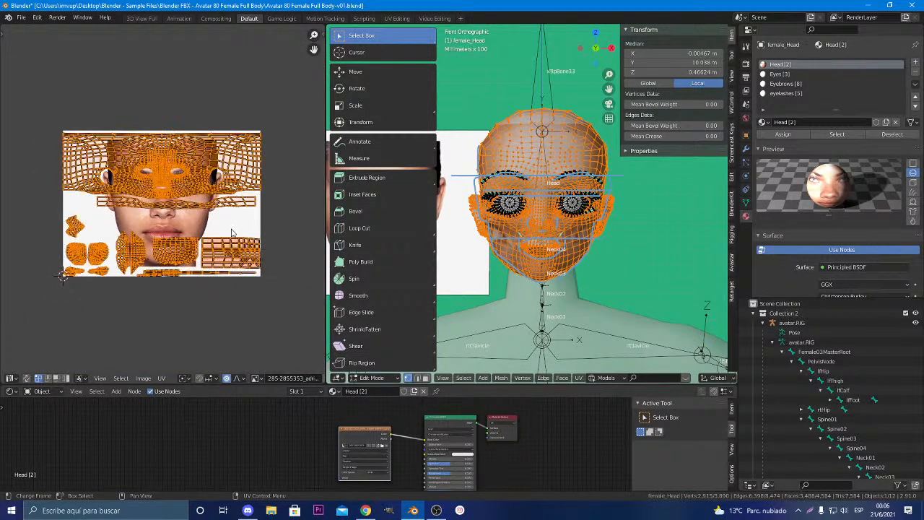
pyautogui.press('g')
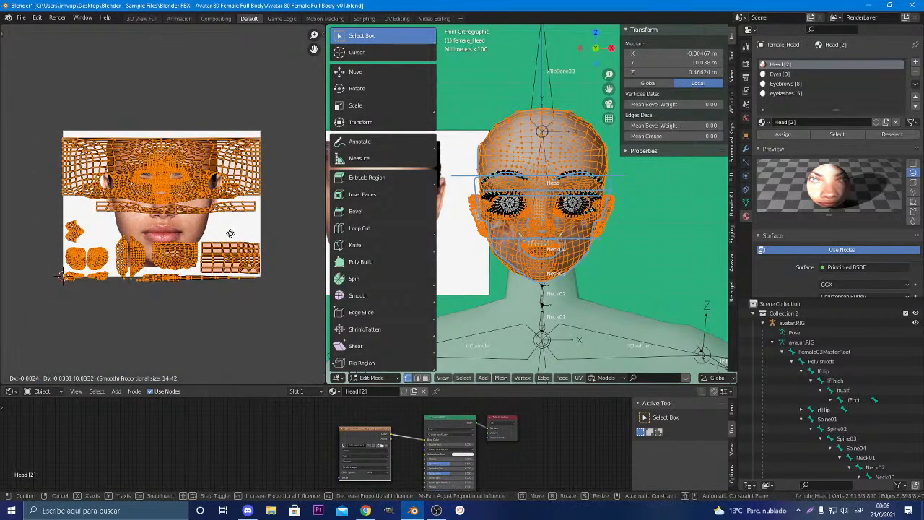
pyautogui.rightClick(232, 237)
pyautogui.press('s')
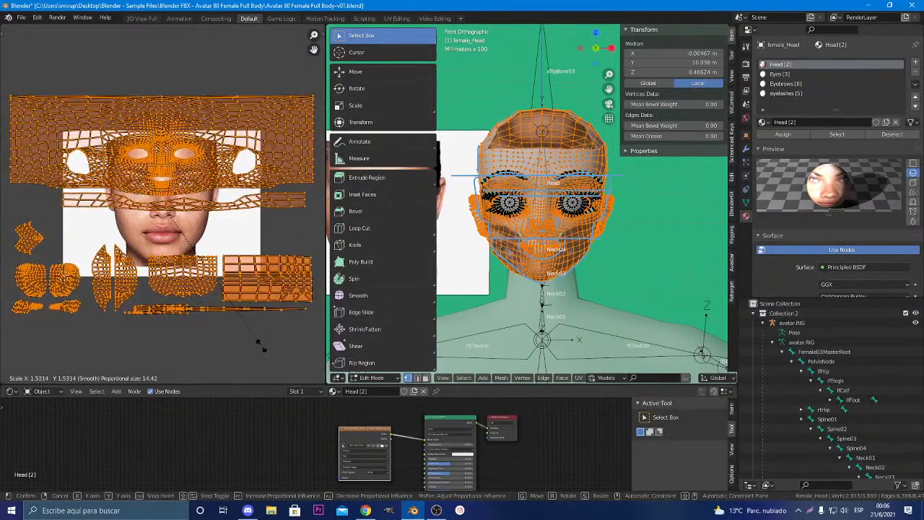
pyautogui.click(255, 341)
# Move the head's UVs down about 0.2 to line up their eye openings with the eyes in the photo
pyautogui.press('g')
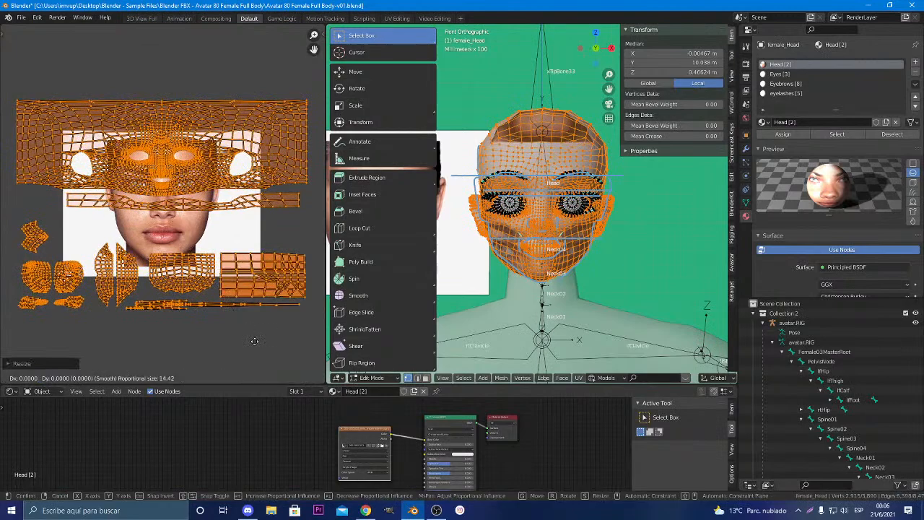
pyautogui.press('x')
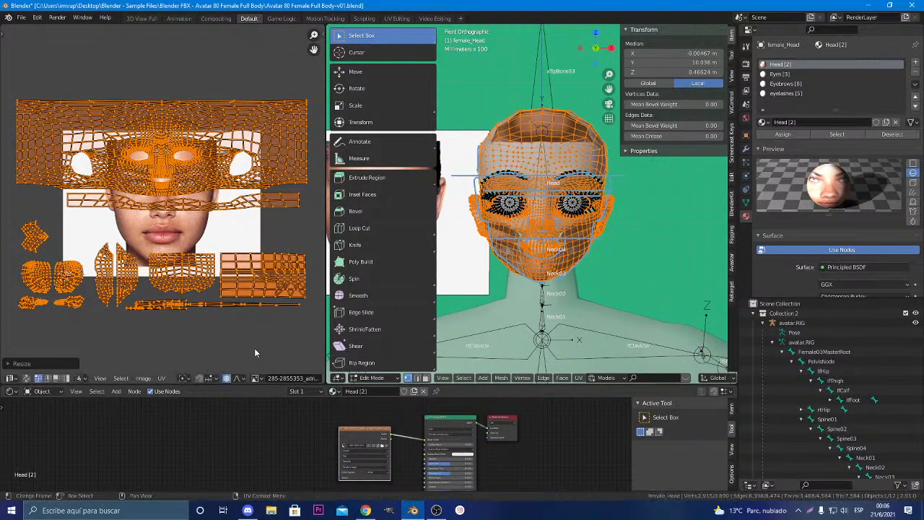
pyautogui.press('x')
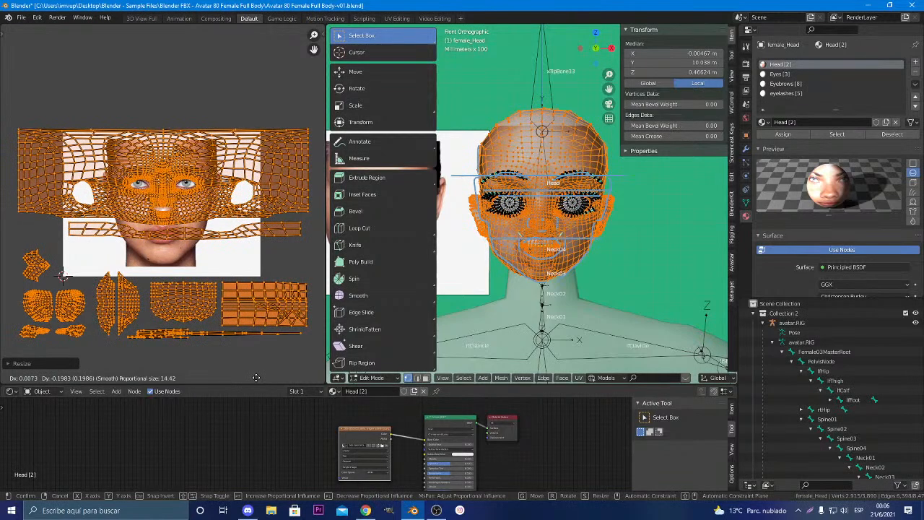
pyautogui.click(256, 377)
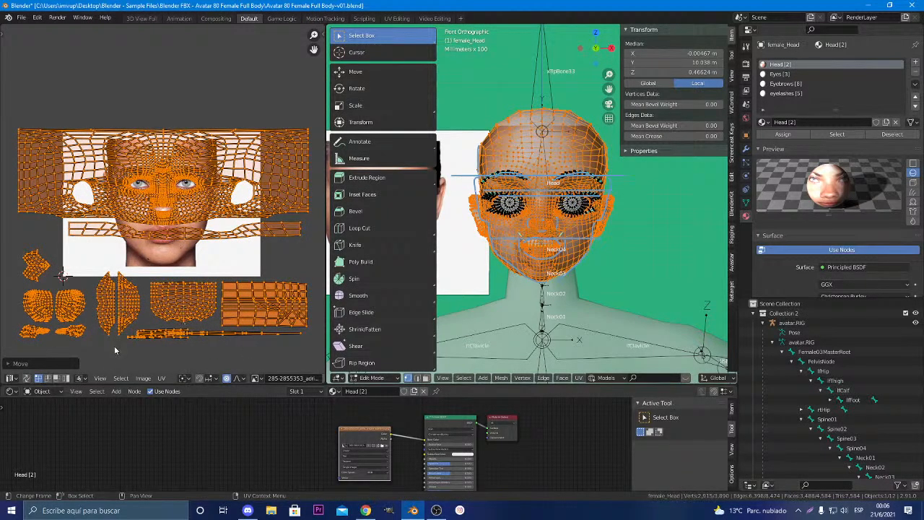
# Switch the 3D view to Material Preview shading and clear the vertex selection
pyautogui.scroll(2, 693, 349)
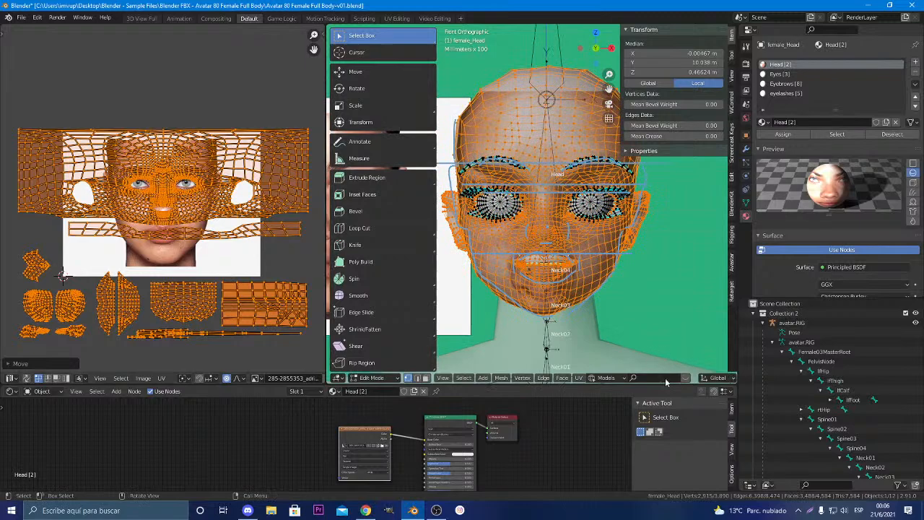
pyautogui.scroll(-6, 668, 382)
pyautogui.scroll(-7, 687, 336)
pyautogui.scroll(-2, 708, 379)
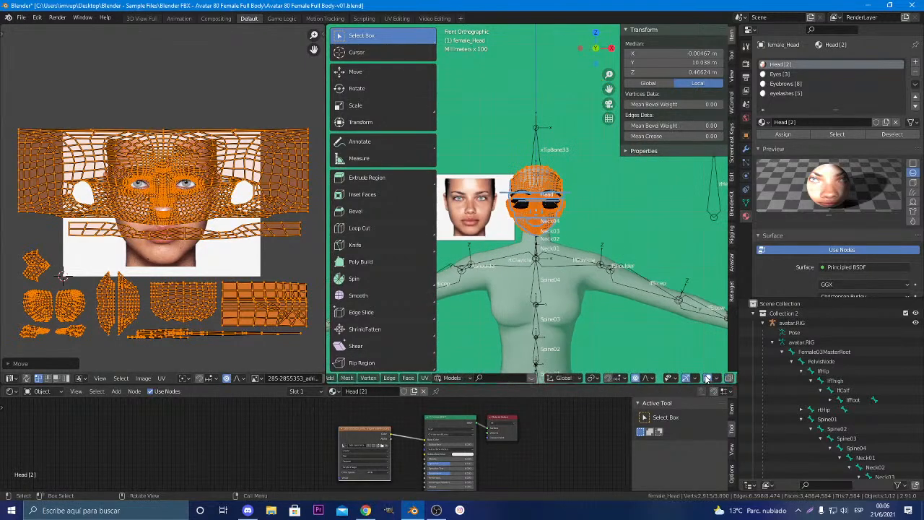
pyautogui.scroll(-2, 706, 378)
pyautogui.click(695, 377)
pyautogui.click(702, 378)
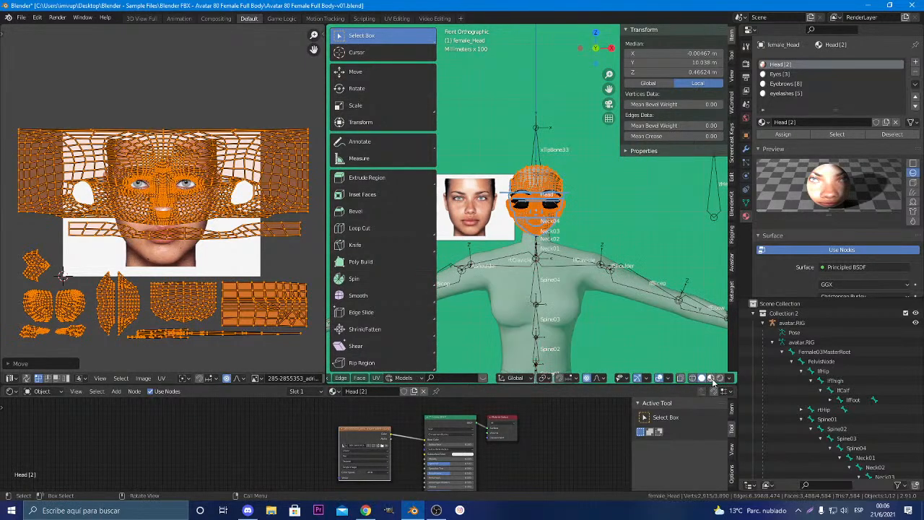
pyautogui.click(712, 379)
pyautogui.scroll(6, 670, 274)
pyautogui.click(669, 269)
pyautogui.scroll(1, 669, 268)
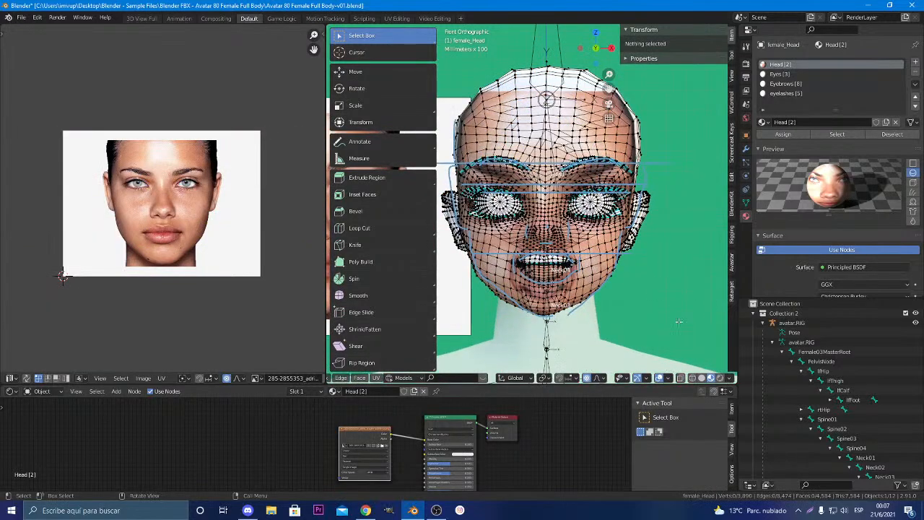
# Hide the viewport overlays and examine how the photo texture sits on the face from the front and side
pyautogui.scroll(1, 679, 322)
pyautogui.click(659, 378)
pyautogui.scroll(-1, 652, 313)
pyautogui.scroll(3, 650, 313)
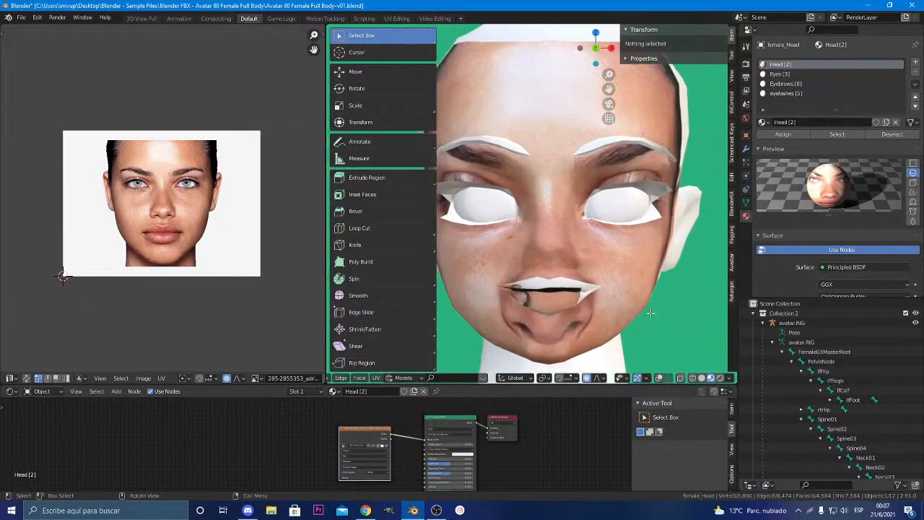
pyautogui.scroll(2, 650, 313)
pyautogui.moveTo(519, 305); pyautogui.dragTo(579, 302, button='middle')
pyautogui.moveTo(547, 306); pyautogui.dragTo(469, 282, button='middle')
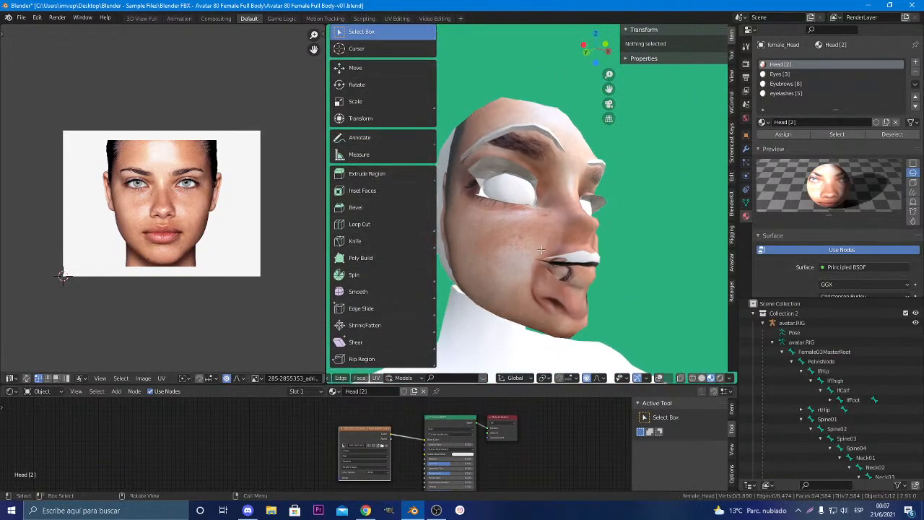
# Show the viewport overlays again and select the entire head mesh
pyautogui.scroll(-1, 237, 262)
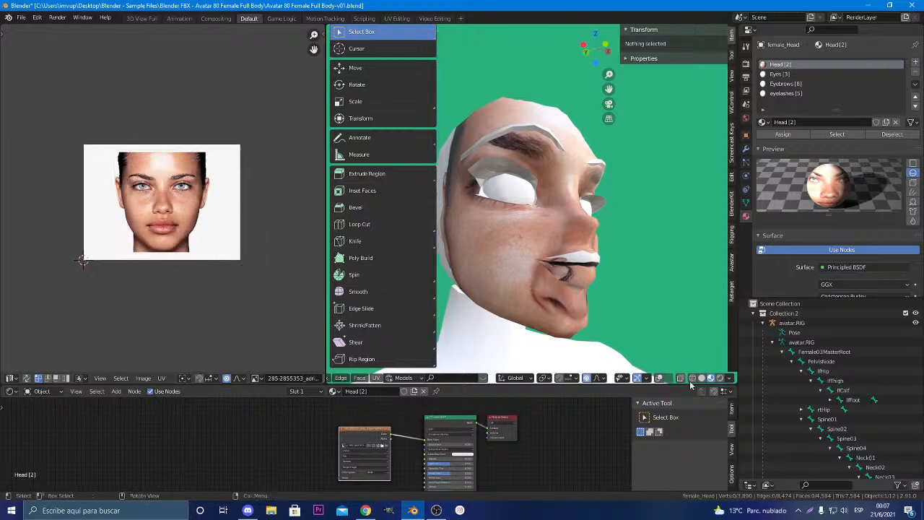
pyautogui.click(658, 378)
pyautogui.press('a')
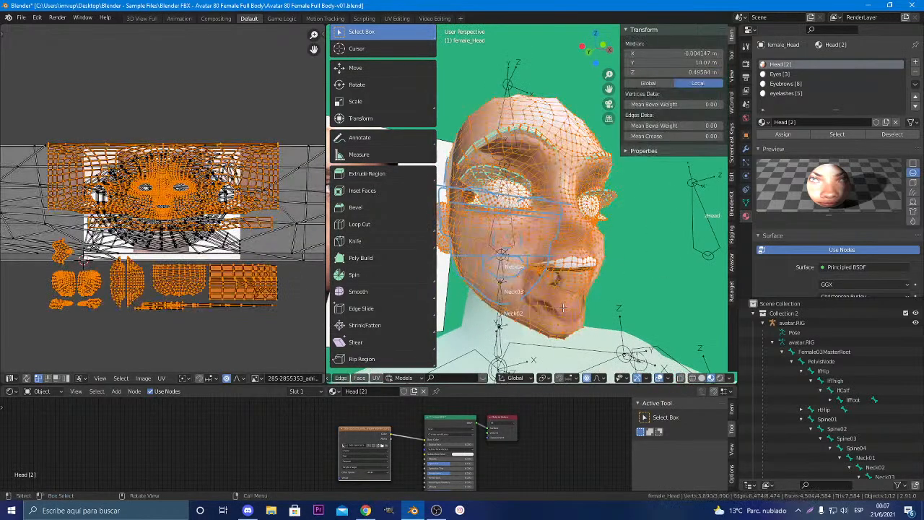
# Clear the mesh selection and select only the geometry assigned to the Head [2] material to display its UVs over the photo
pyautogui.moveTo(593, 304); pyautogui.dragTo(567, 314, button='middle')
pyautogui.scroll(1, 201, 300)
pyautogui.click(626, 281)
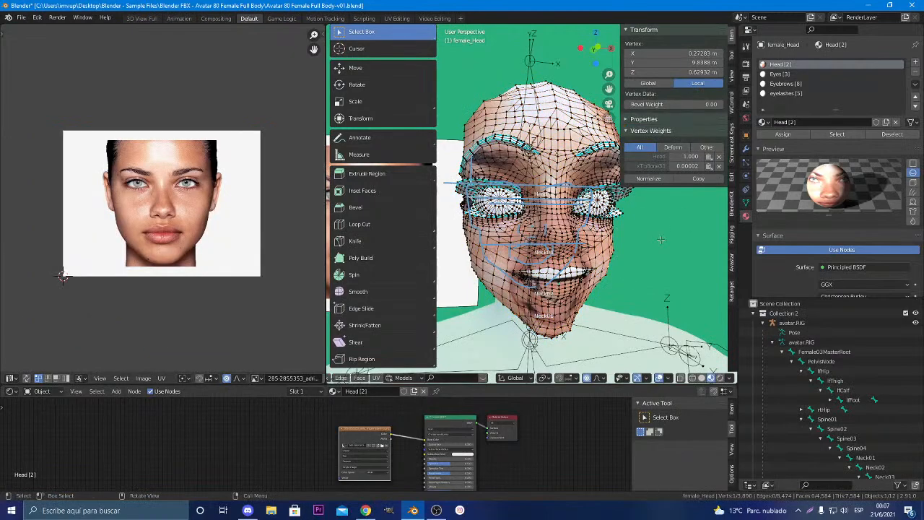
pyautogui.click(837, 134)
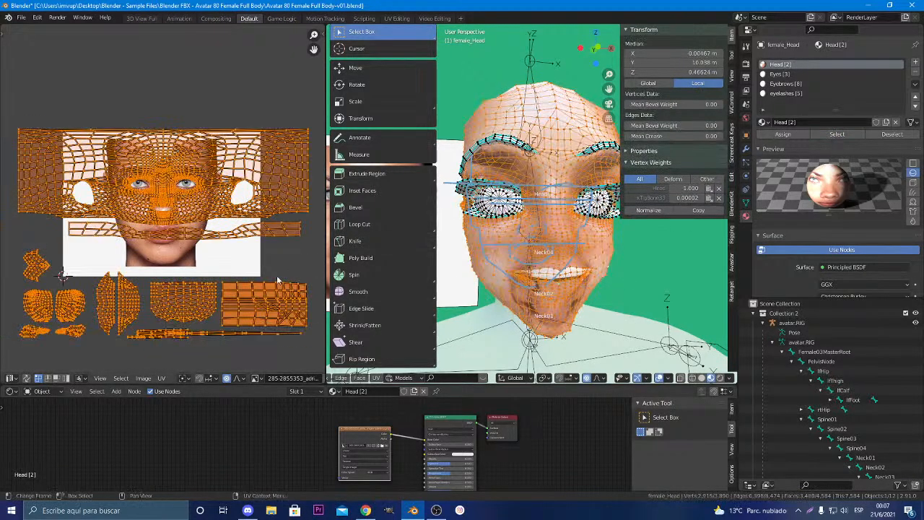
pyautogui.scroll(3, 255, 287)
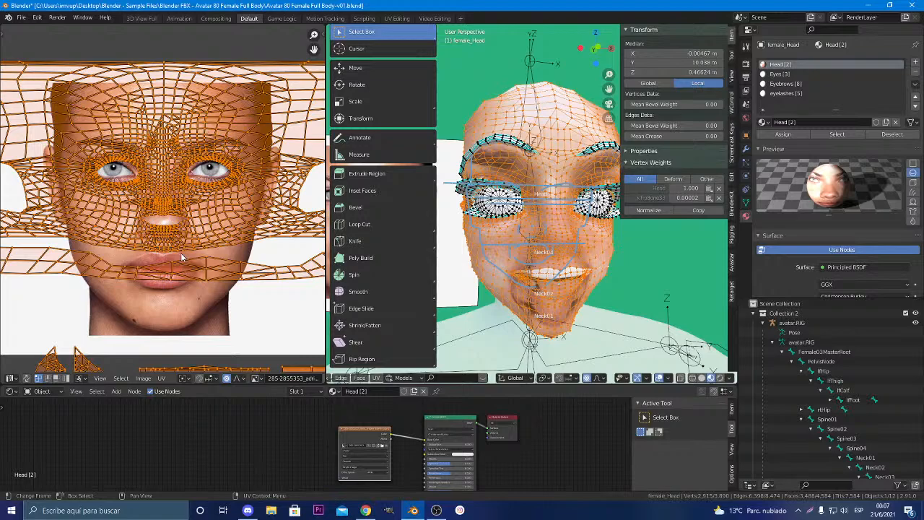
pyautogui.scroll(-2, 183, 250)
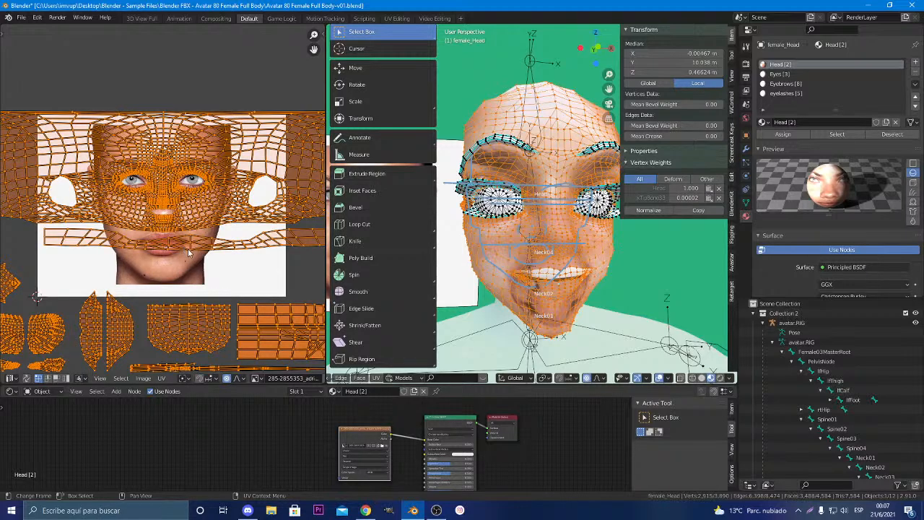
# Enlarge the head's UVs slightly and try moving them down about 0.29 over the photographed face
pyautogui.moveTo(615, 306); pyautogui.dragTo(588, 309, button='middle')
pyautogui.scroll(4, 619, 308)
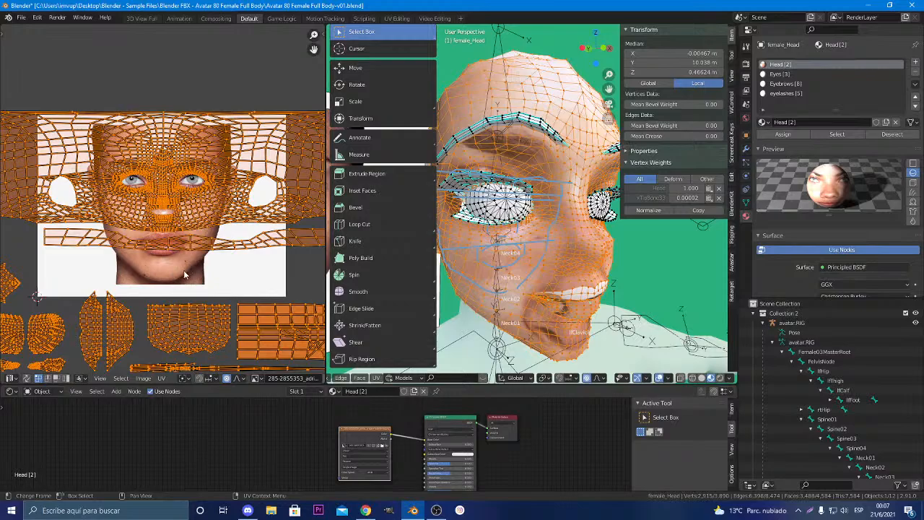
pyautogui.scroll(-1, 183, 270)
pyautogui.press('s')
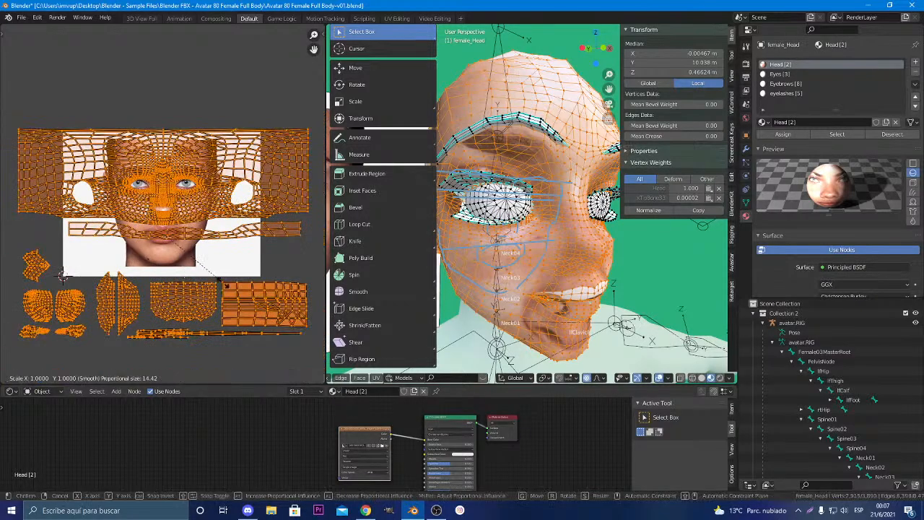
pyautogui.click(237, 290)
pyautogui.press('g')
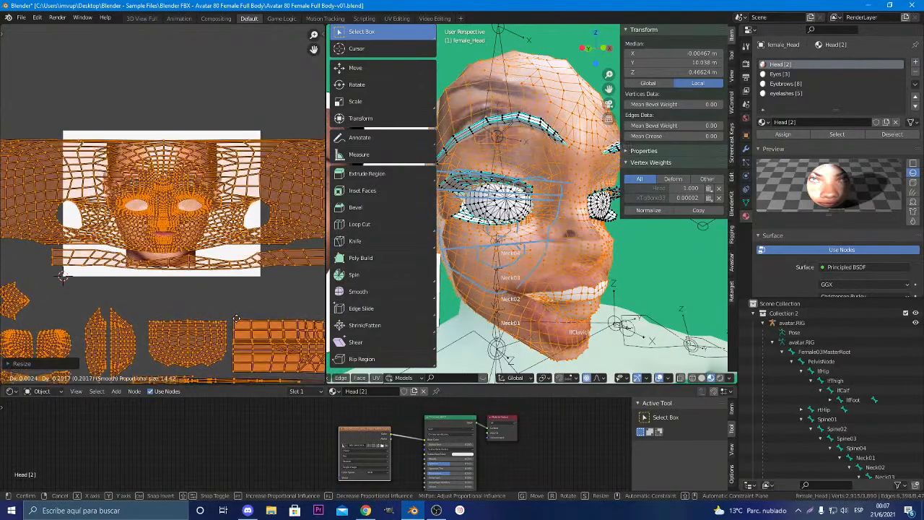
# Scale the head's UVs up further in both directions and move them down about 0.33 to cover the photographed face
pyautogui.press('s')
pyautogui.press('x')
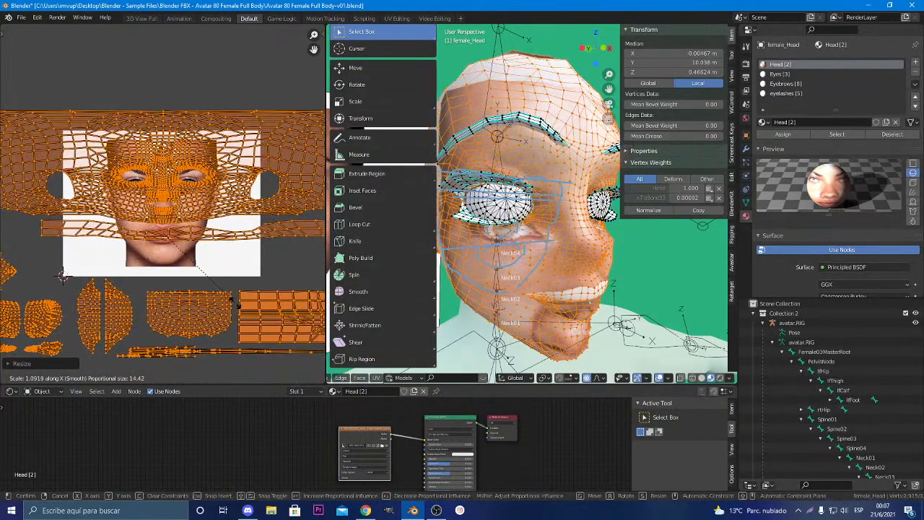
pyautogui.press('x')
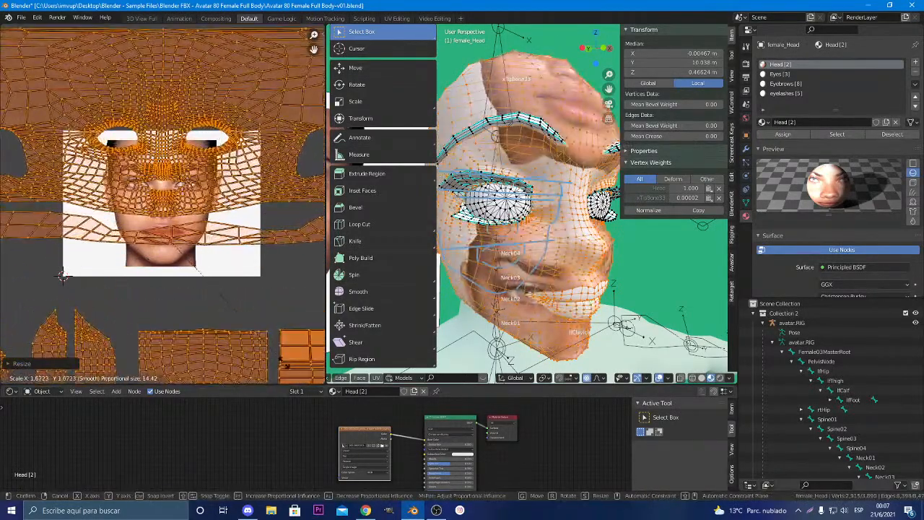
pyautogui.press('g')
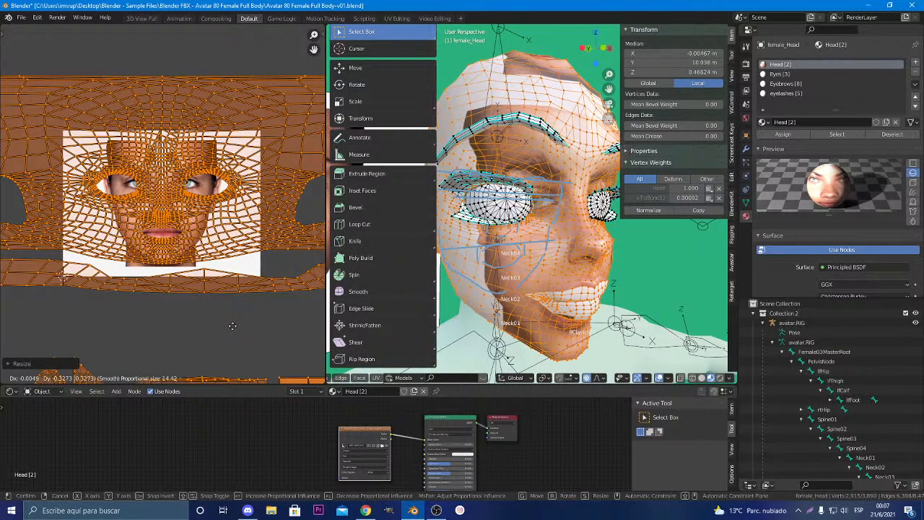
pyautogui.click(232, 325)
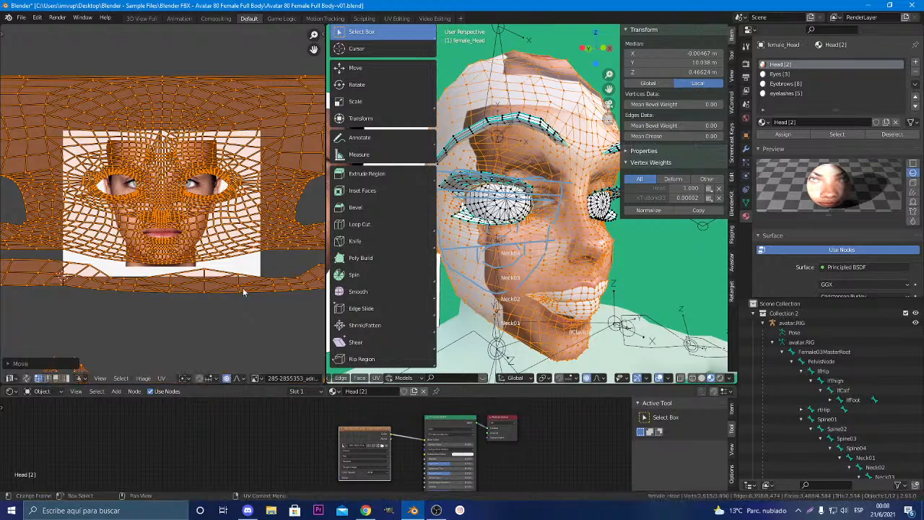
# Clear the UV selection and examine how the enlarged layout places the photo on the head
pyautogui.scroll(2, 208, 305)
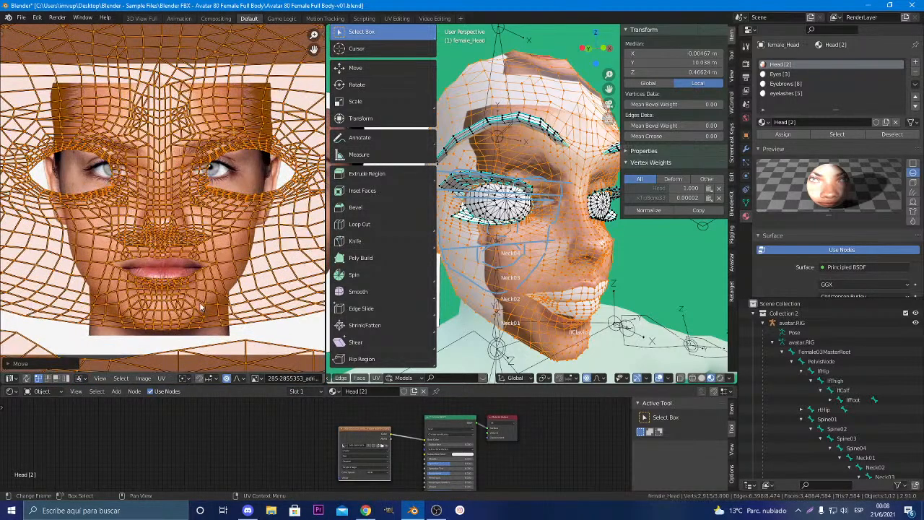
pyautogui.scroll(-3, 201, 304)
pyautogui.click(199, 302)
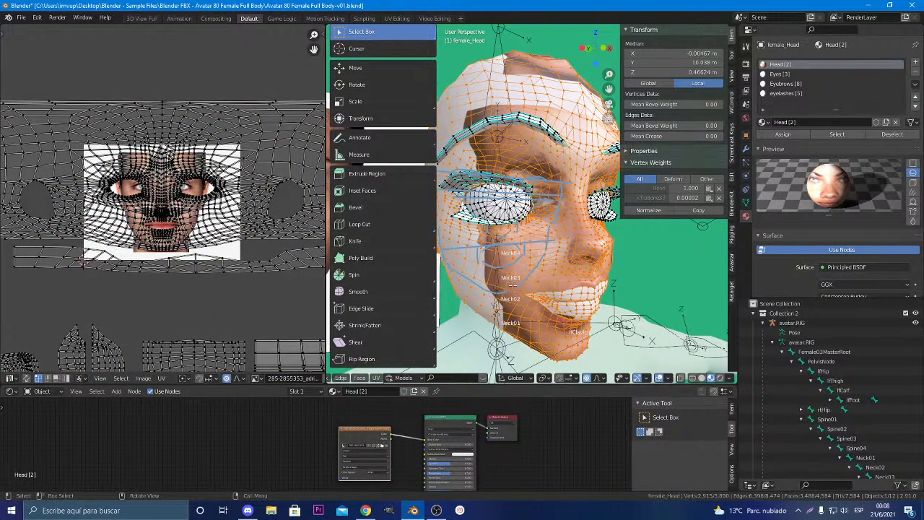
pyautogui.moveTo(511, 285); pyautogui.dragTo(561, 288, button='middle')
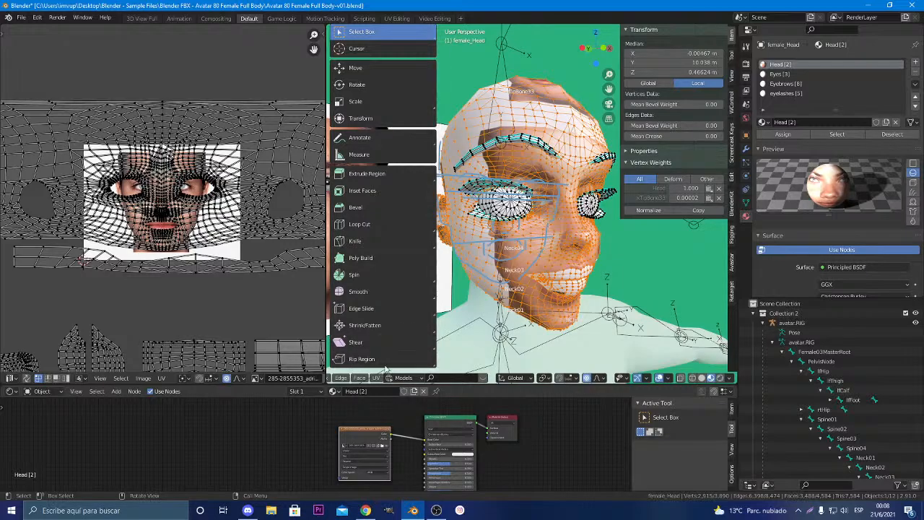
pyautogui.scroll(-2, 517, 351)
pyautogui.scroll(5, 517, 350)
pyautogui.scroll(-2, 516, 350)
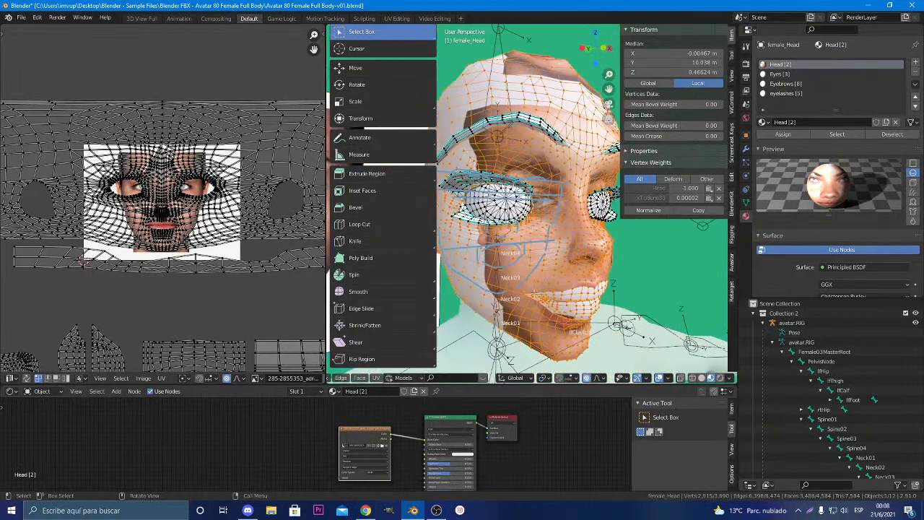
# Switch to Object Mode to check the textured head without its wireframe, and return to Edit Mode
pyautogui.press('Tab')
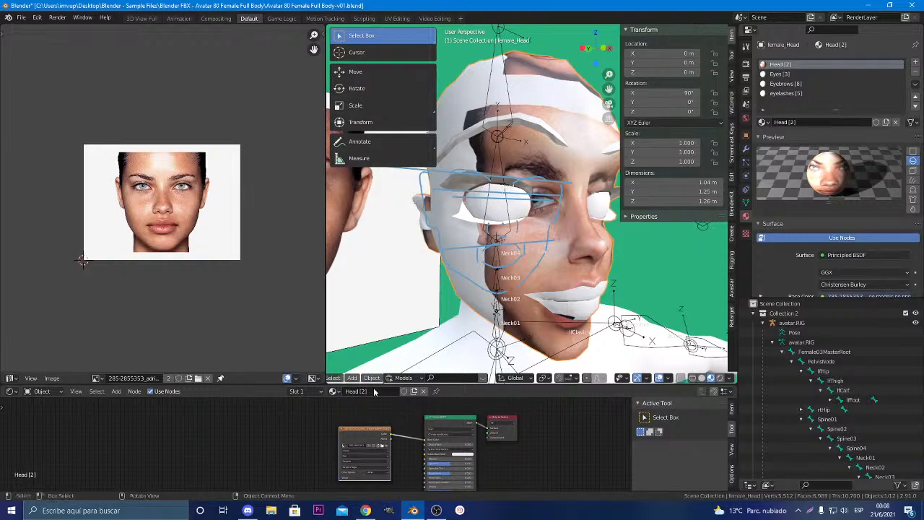
pyautogui.scroll(3, 425, 380)
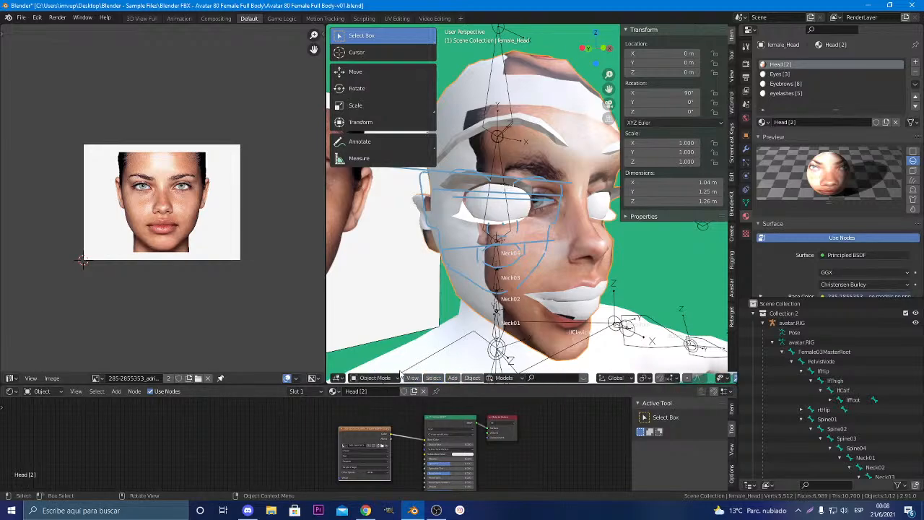
pyautogui.click(374, 378)
pyautogui.click(374, 356)
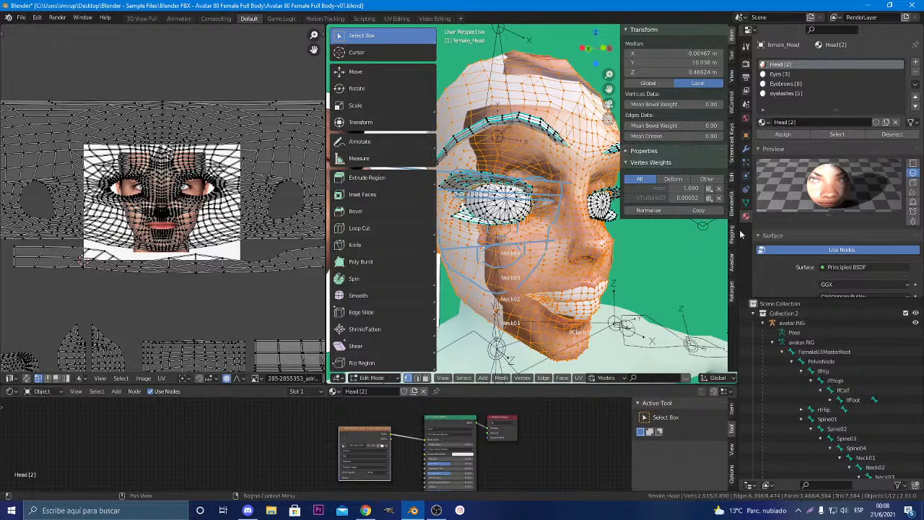
# Deselect the mesh and reselect the geometry assigned to the Head [2] material
pyautogui.click(690, 280)
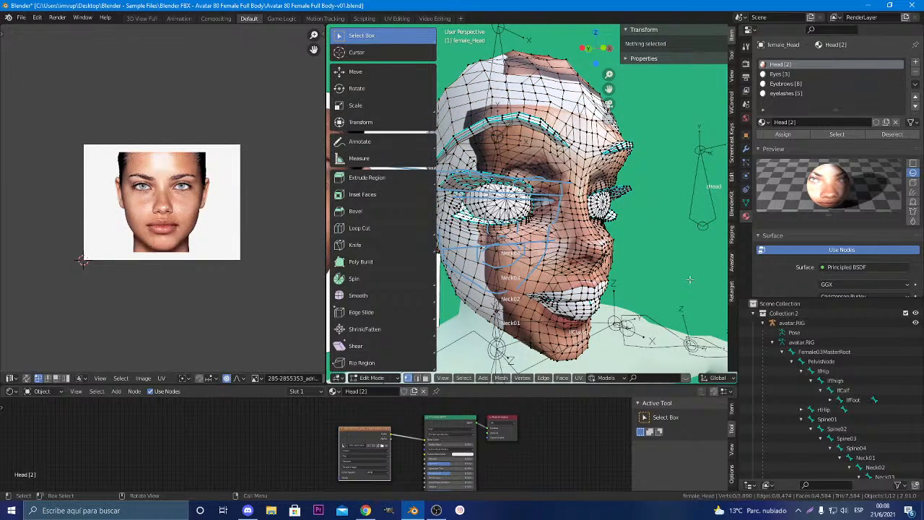
pyautogui.click(840, 136)
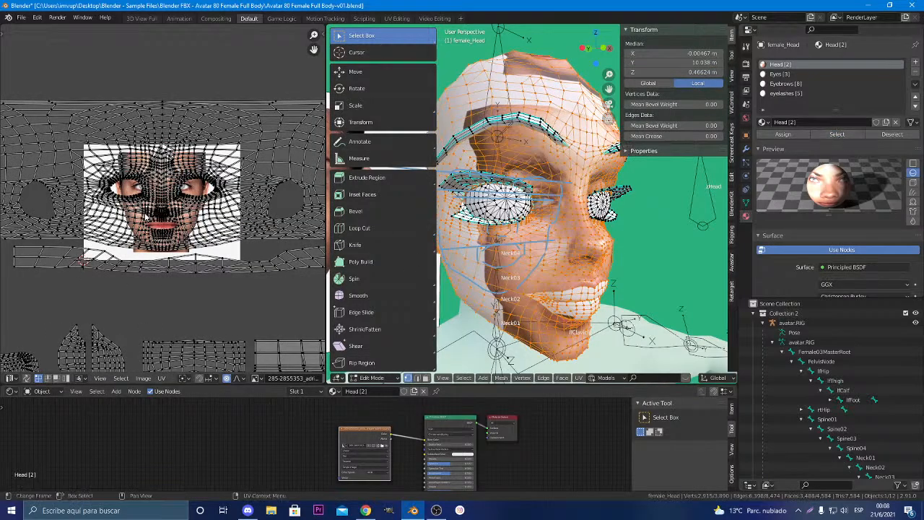
pyautogui.scroll(-5, 75, 211)
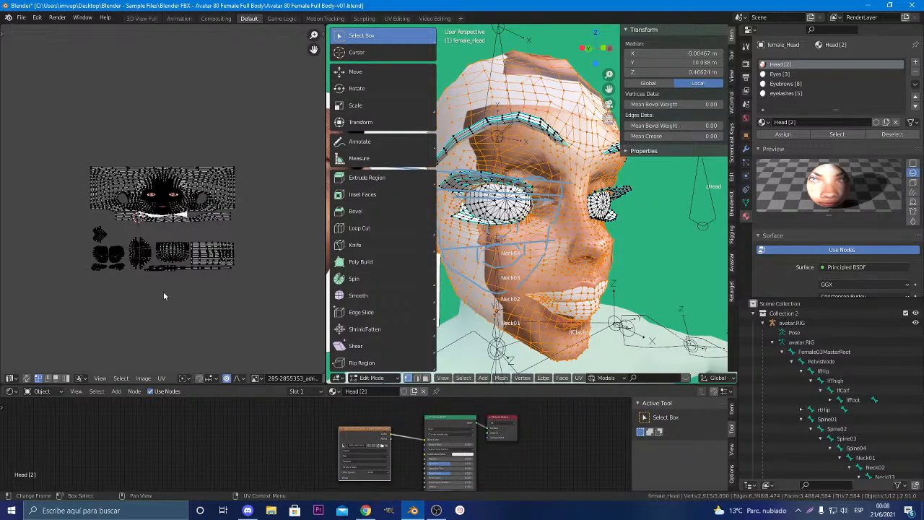
pyautogui.scroll(5, 162, 296)
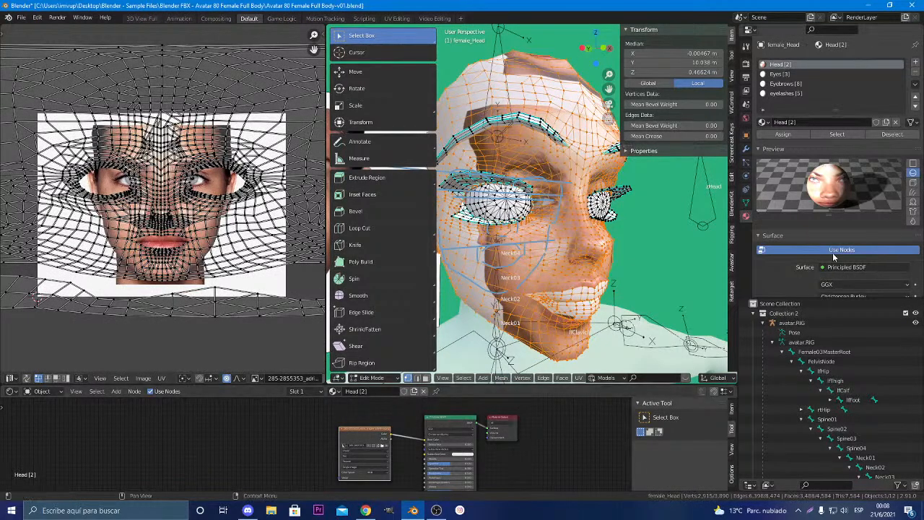
# Toggle the head material's node use off and on, and examine how its photo texture feeds the Base Color
pyautogui.click(833, 251)
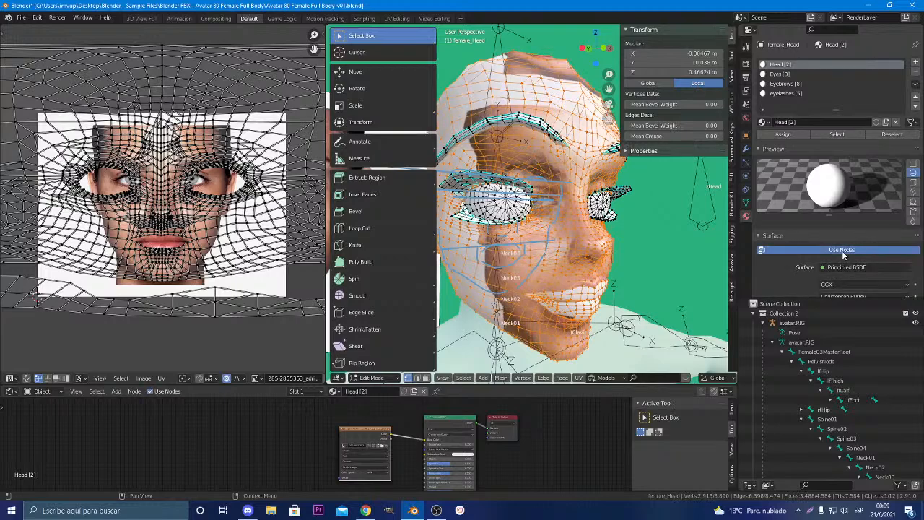
pyautogui.click(834, 251)
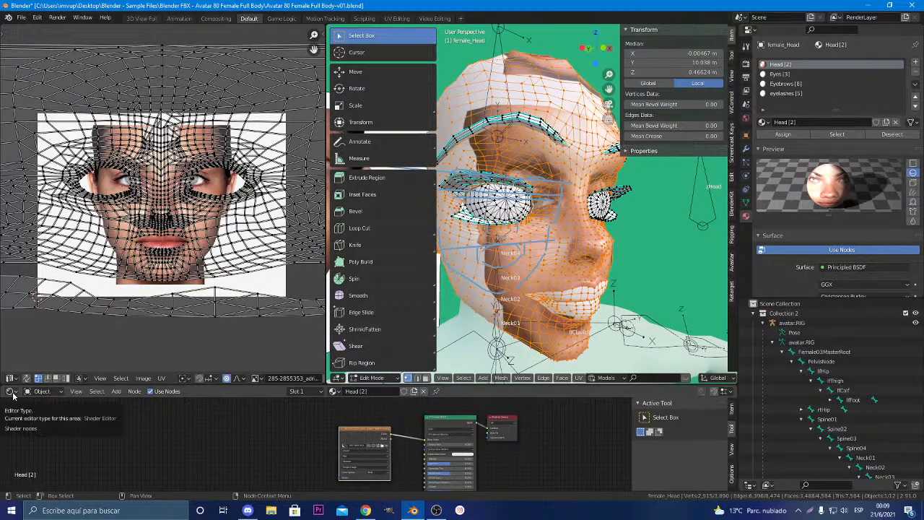
pyautogui.click(10, 391)
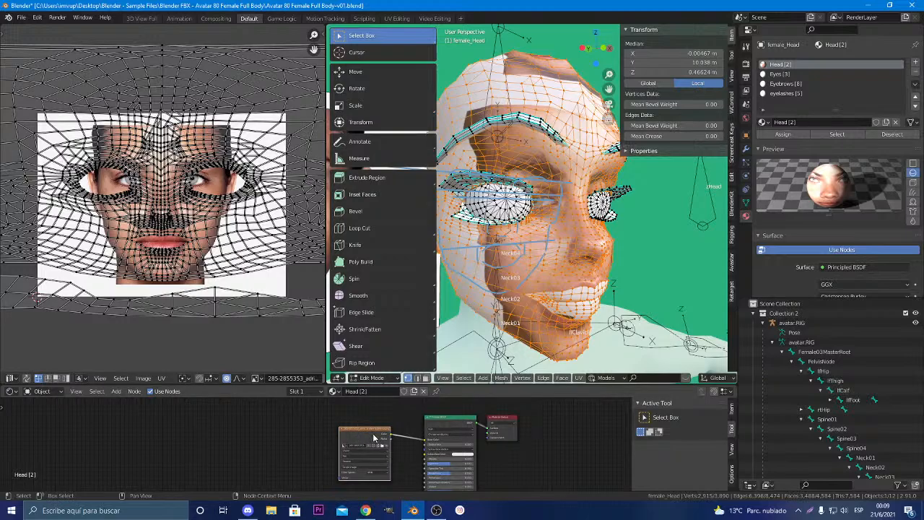
pyautogui.scroll(1, 458, 424)
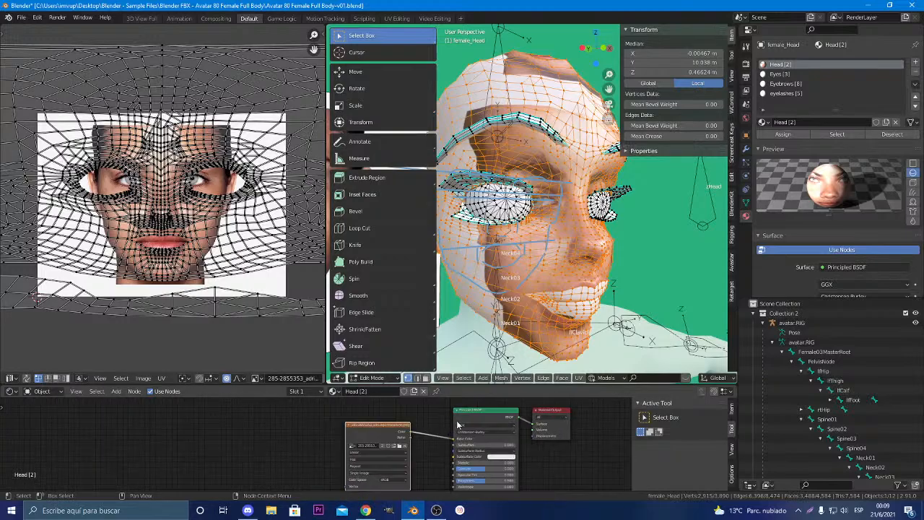
pyautogui.scroll(2, 457, 425)
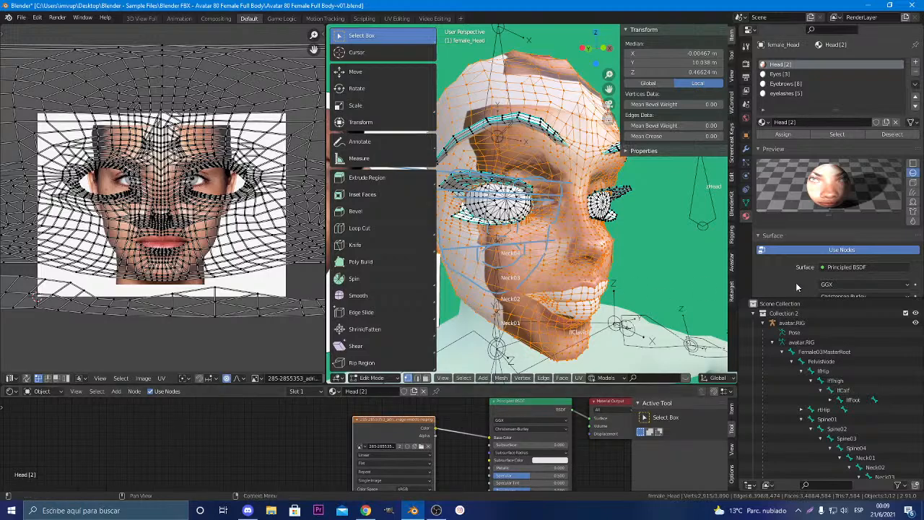
pyautogui.scroll(-3, 802, 283)
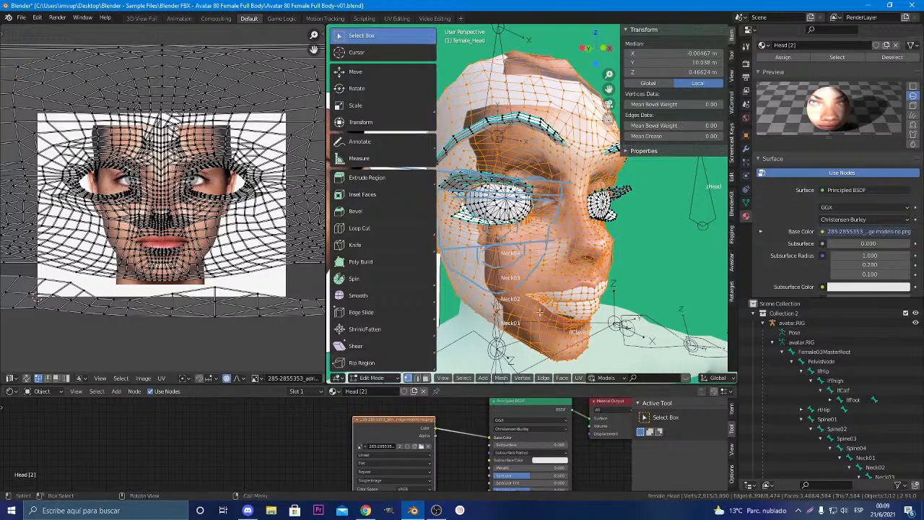
# Inspect the projected photo on the head's nose, mouth and cheeks from the front and the side
pyautogui.moveTo(733, 242); pyautogui.dragTo(554, 291, button='middle')
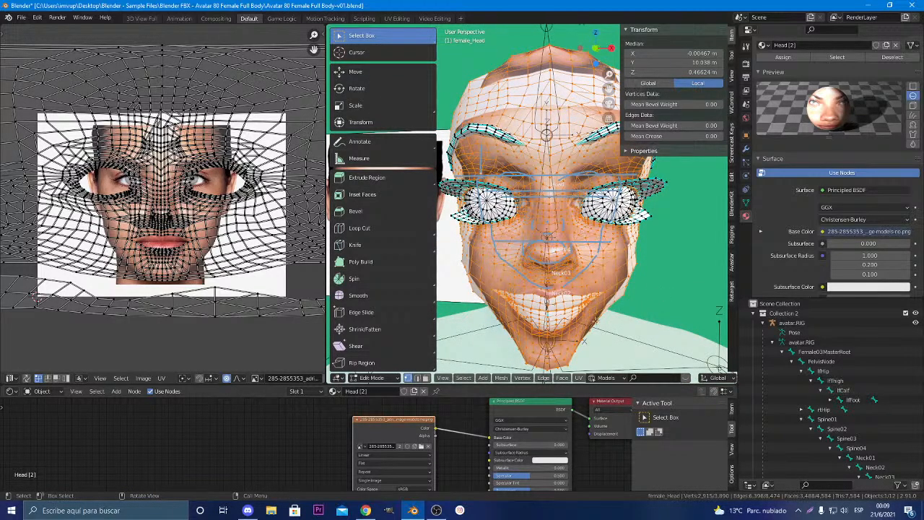
pyautogui.scroll(1, 595, 322)
pyautogui.moveTo(595, 322); pyautogui.dragTo(462, 304, button='middle')
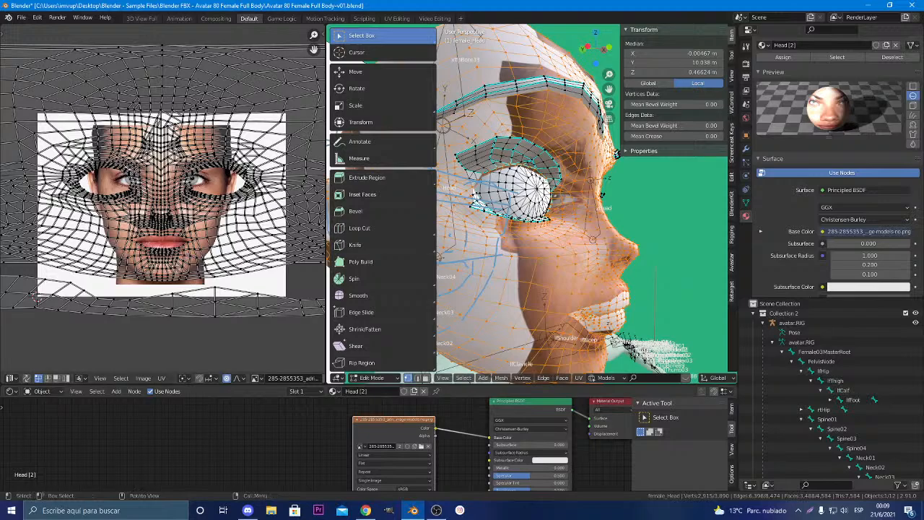
pyautogui.moveTo(509, 241); pyautogui.dragTo(630, 247, button='middle')
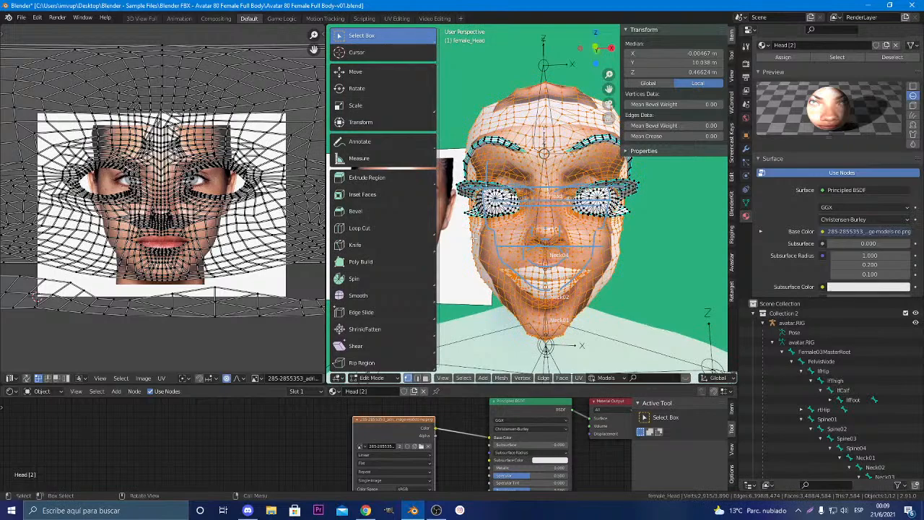
# Widen the nose by scaling the two outer nostril vertices to about 1.09 along X with smooth proportional editing
pyautogui.press('KP_1')
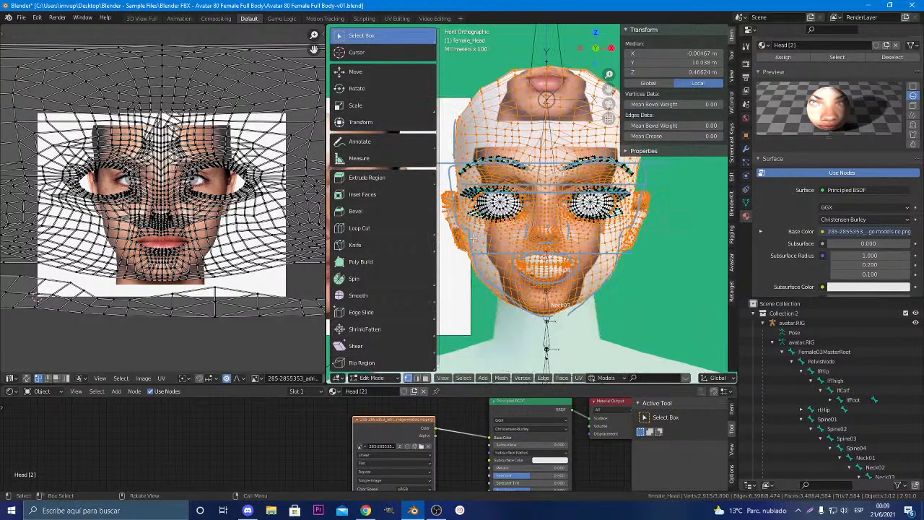
pyautogui.scroll(3, 473, 237)
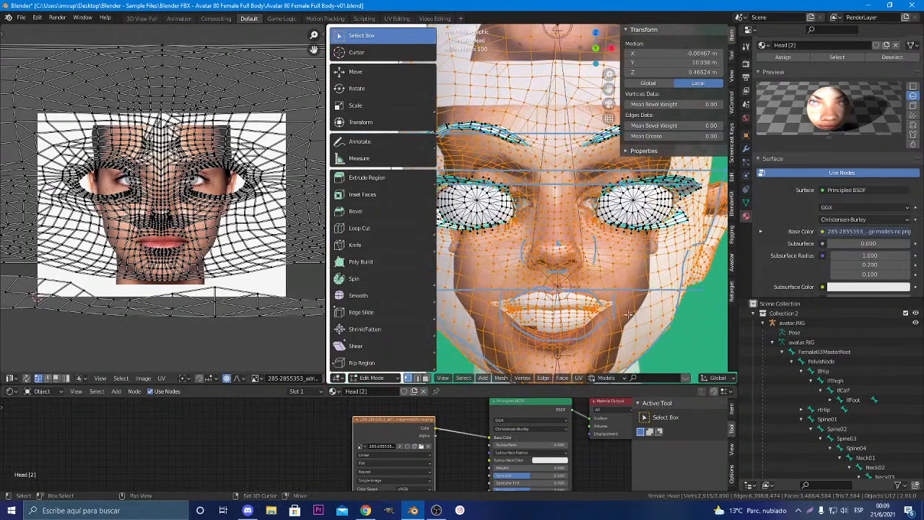
pyautogui.scroll(4, 629, 315)
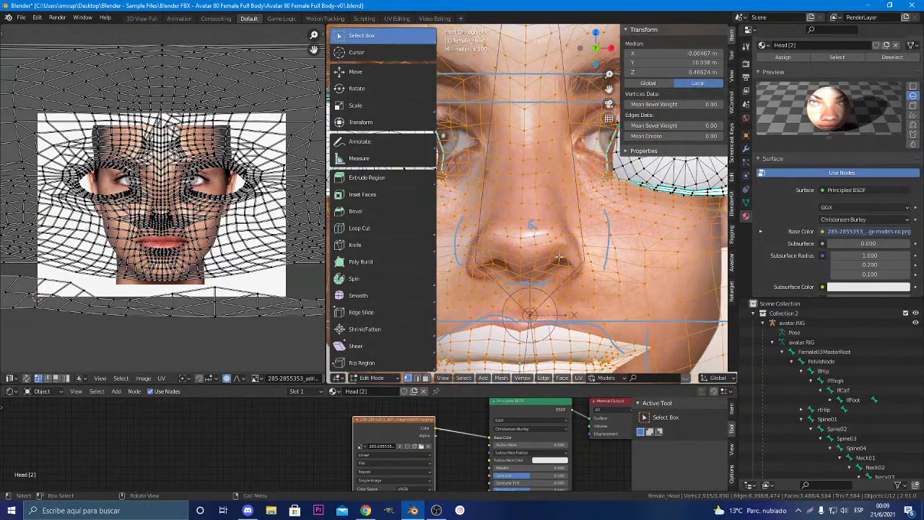
pyautogui.click(567, 247)
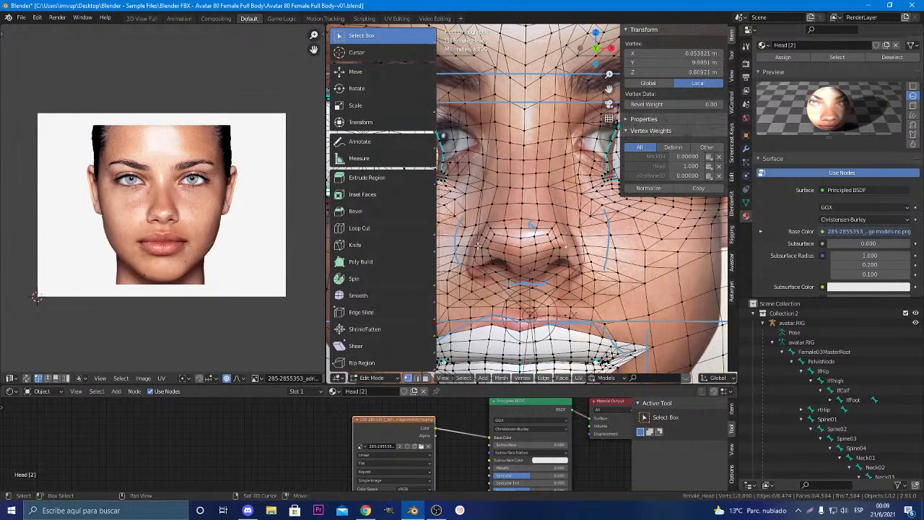
pyautogui.keyDown('shift'); pyautogui.click(616, 269); pyautogui.keyUp('shift')
pyautogui.press('s')
pyautogui.press('x')
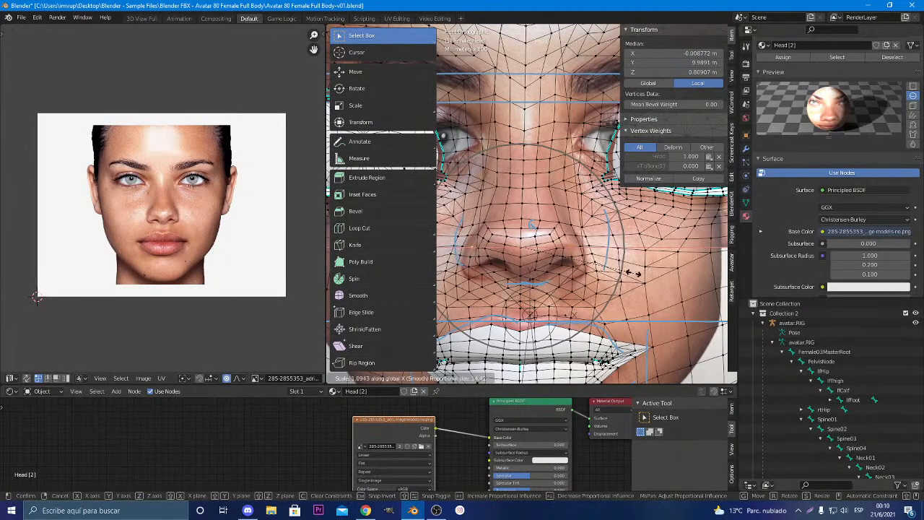
pyautogui.click(636, 271)
pyautogui.scroll(-3, 636, 271)
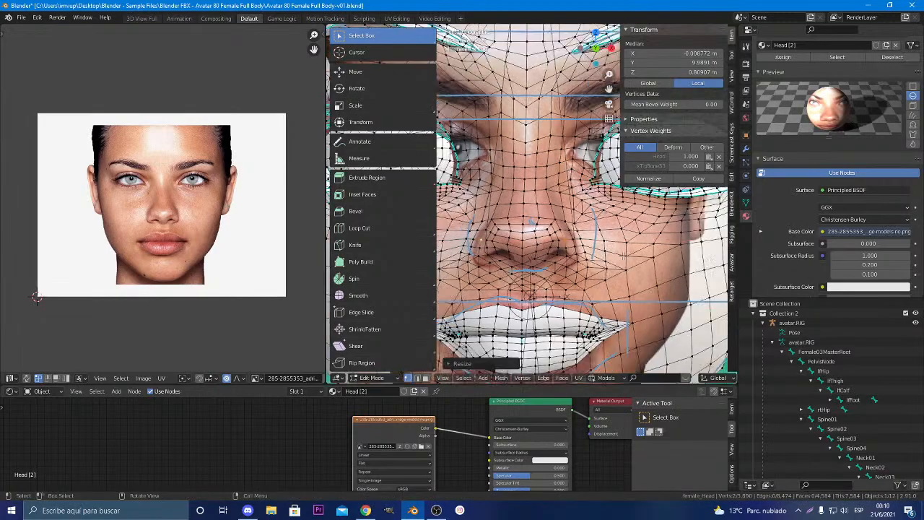
# Try to lower the middle vertex of the mouth along Z with smooth proportional editing
pyautogui.moveTo(521, 214); pyautogui.dragTo(528, 234, button='middle')
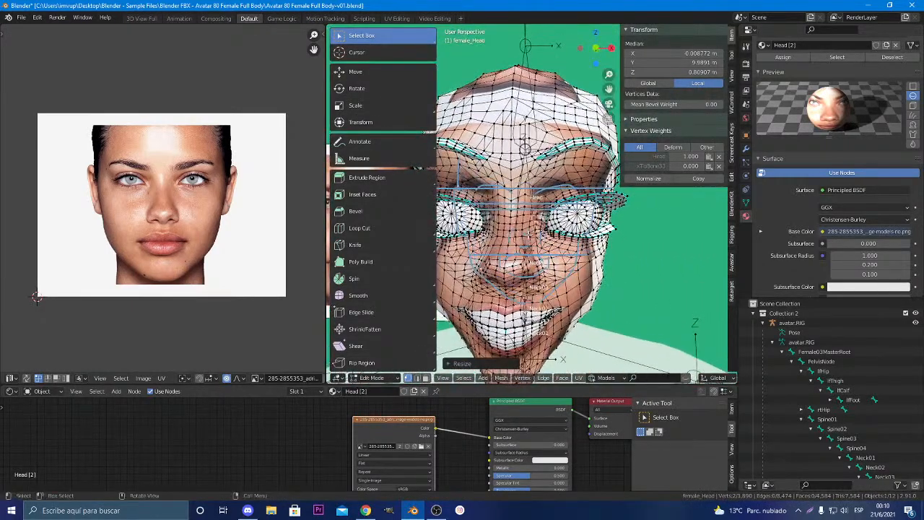
pyautogui.moveTo(525, 148); pyautogui.dragTo(550, 313, button='middle')
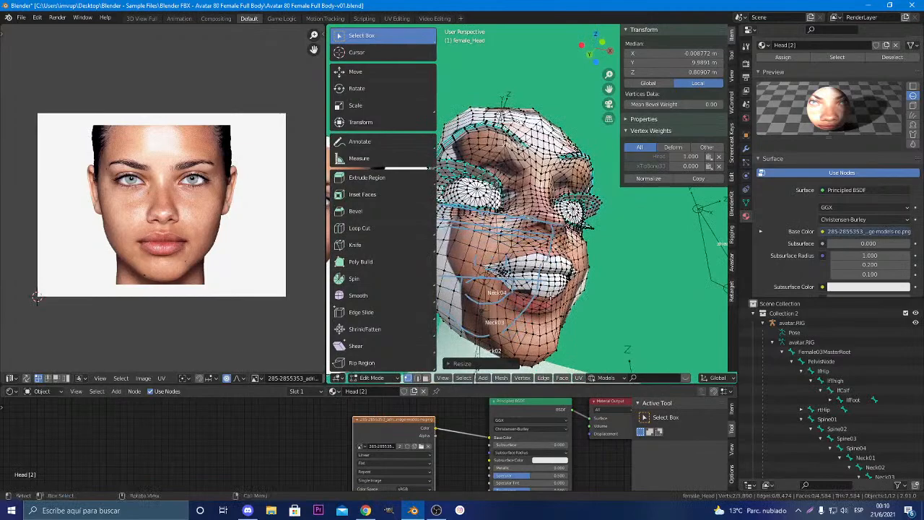
pyautogui.click(551, 302)
pyautogui.click(547, 297)
pyautogui.press('g')
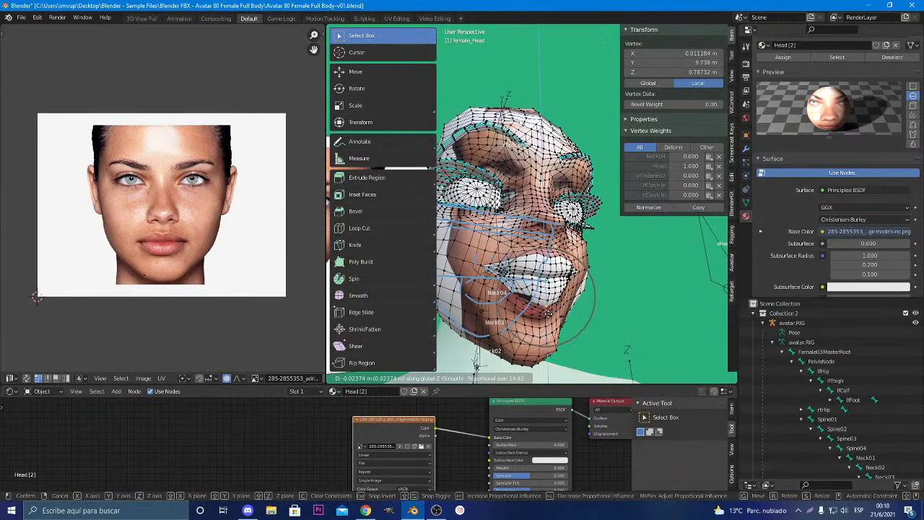
pyautogui.click(545, 298)
# Check the head briefly in Object Mode, and reselect the Head [2] material's geometry in Edit Mode
pyautogui.press('Tab')
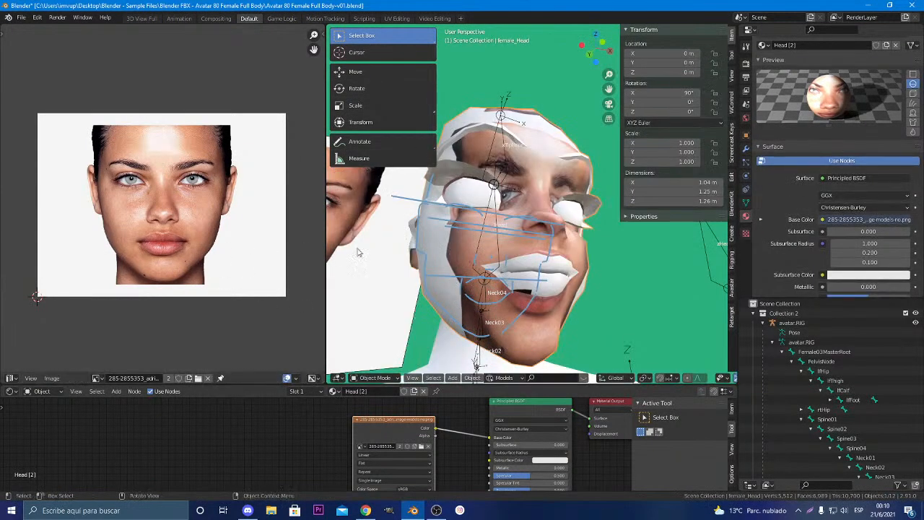
pyautogui.press('Tab')
pyautogui.scroll(3, 819, 158)
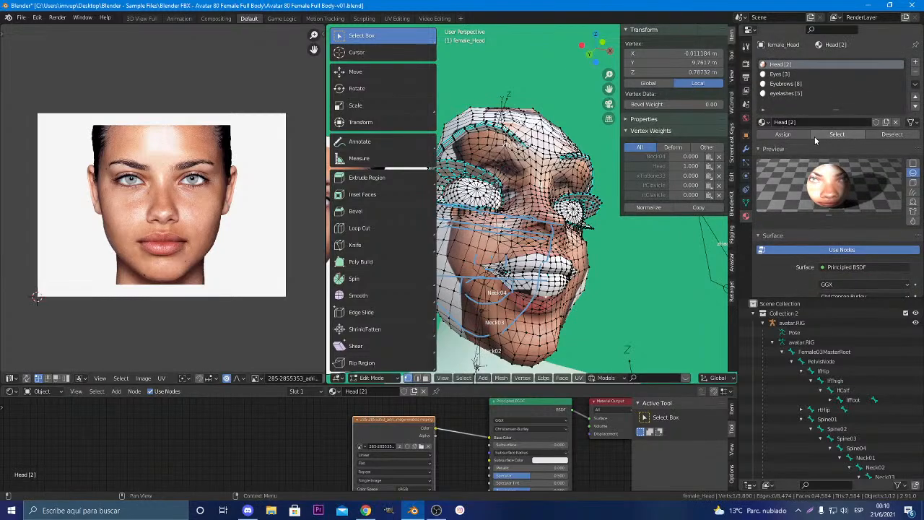
pyautogui.click(826, 136)
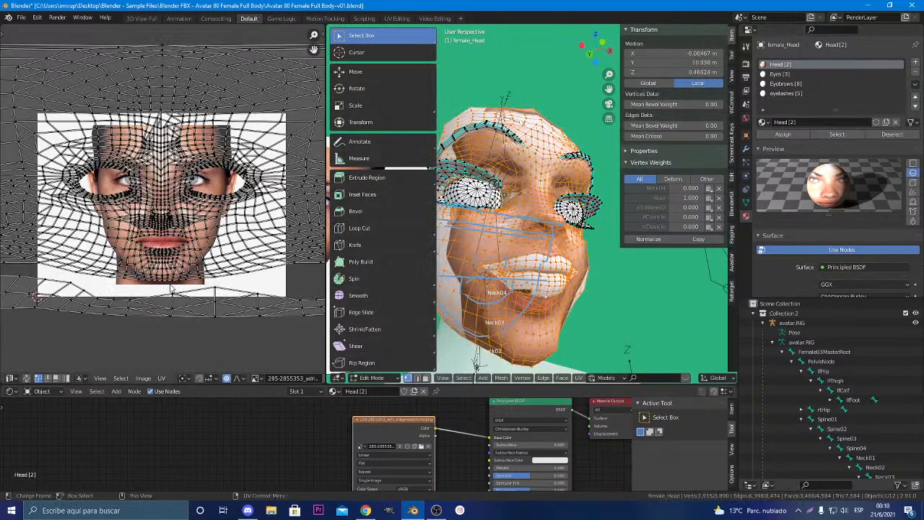
# Examine how the head's UV layout lines up with the photo's lips, nose and chin and with the whole face
pyautogui.scroll(4, 181, 283)
pyautogui.scroll(4, 194, 277)
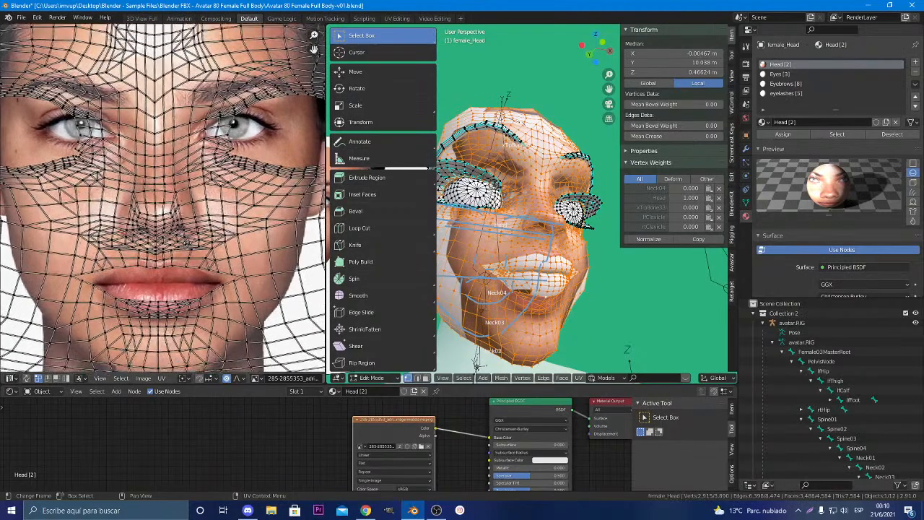
pyautogui.moveTo(196, 268); pyautogui.dragTo(198, 247, button='middle')
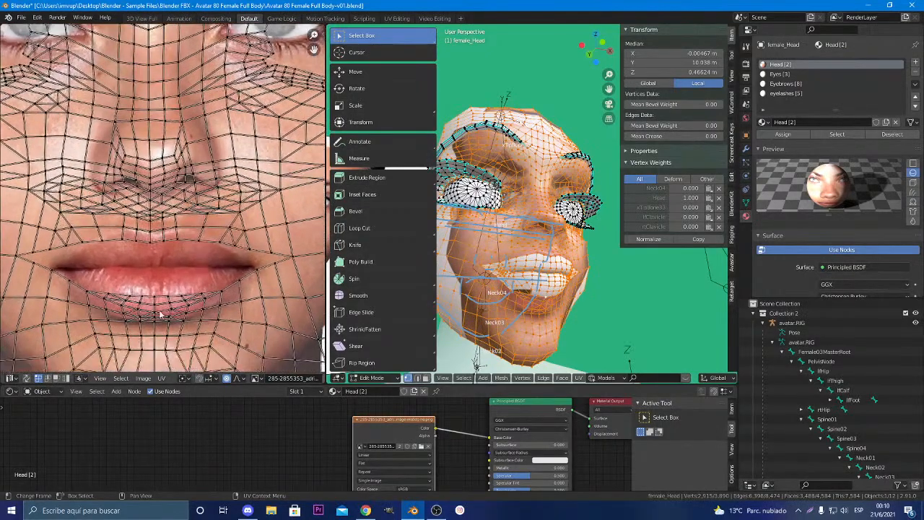
pyautogui.scroll(-4, 175, 302)
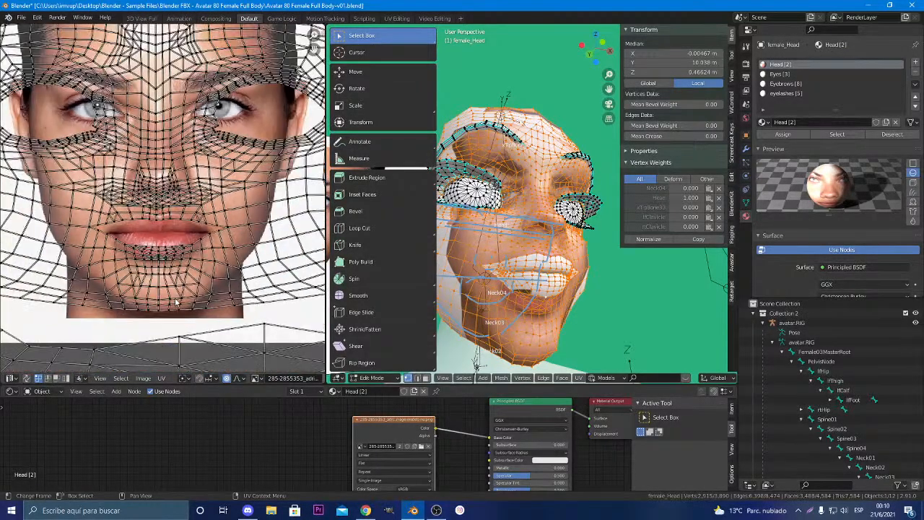
pyautogui.scroll(-4, 175, 302)
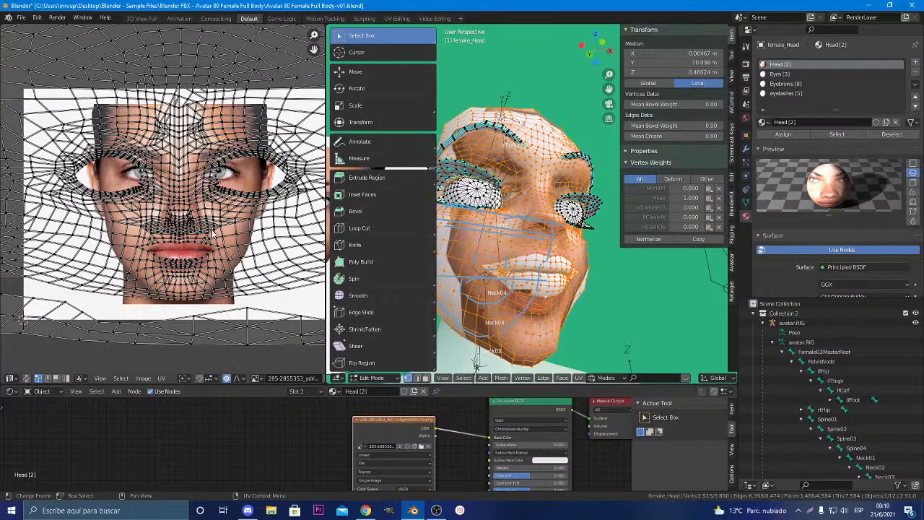
pyautogui.scroll(-2, 245, 235)
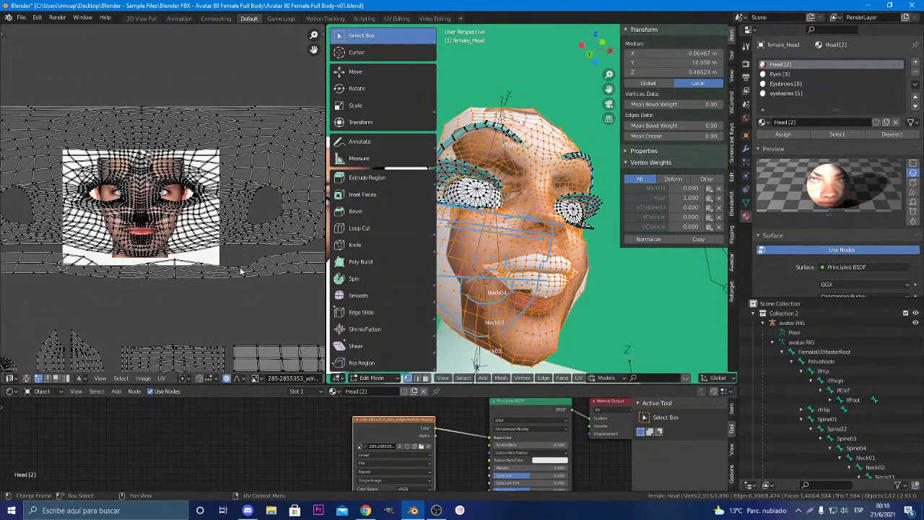
pyautogui.scroll(3, 241, 271)
pyautogui.scroll(-1, 241, 271)
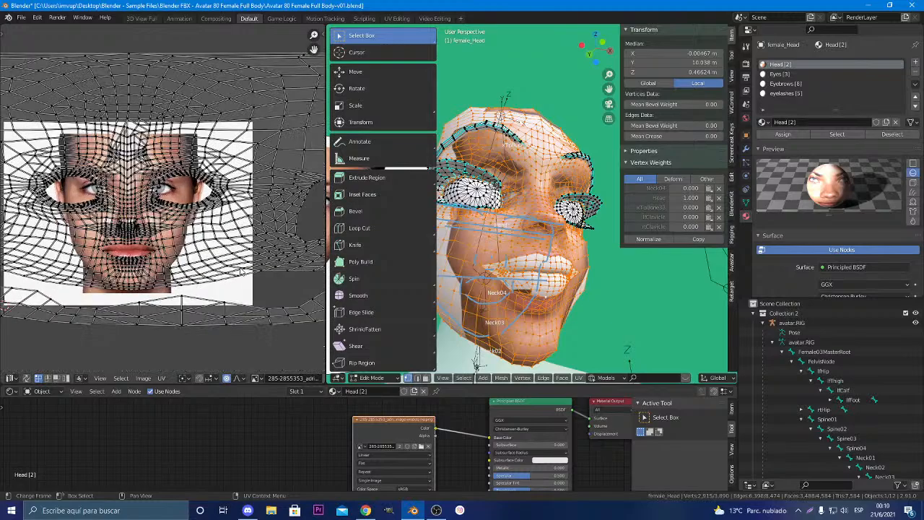
# Compare the photo projected on the 3D head, from the front and the side, with its UV layout over the face image
pyautogui.moveTo(520, 288)
pyautogui.mouseDown(button='middle')
pyautogui.moveTo(614, 312)
pyautogui.moveTo(531, 283)
pyautogui.mouseUp(button='middle')
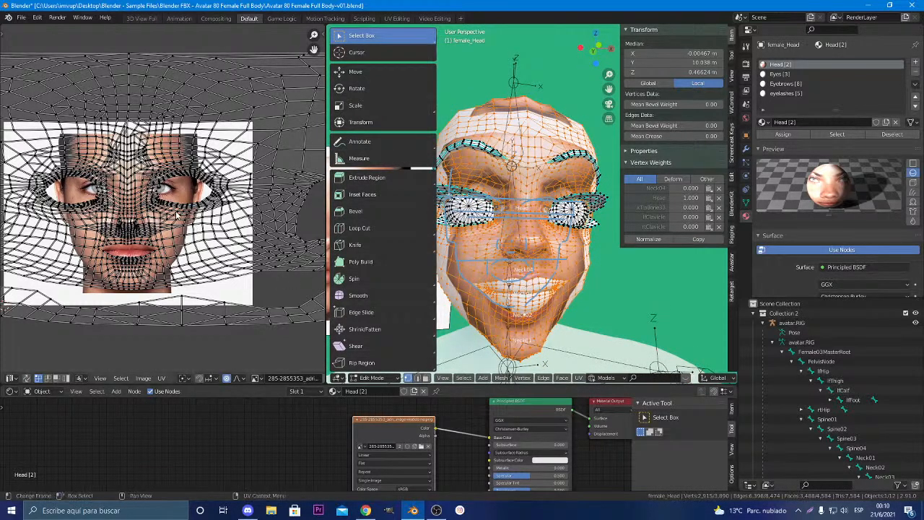
pyautogui.moveTo(510, 238); pyautogui.dragTo(597, 290, button='middle')
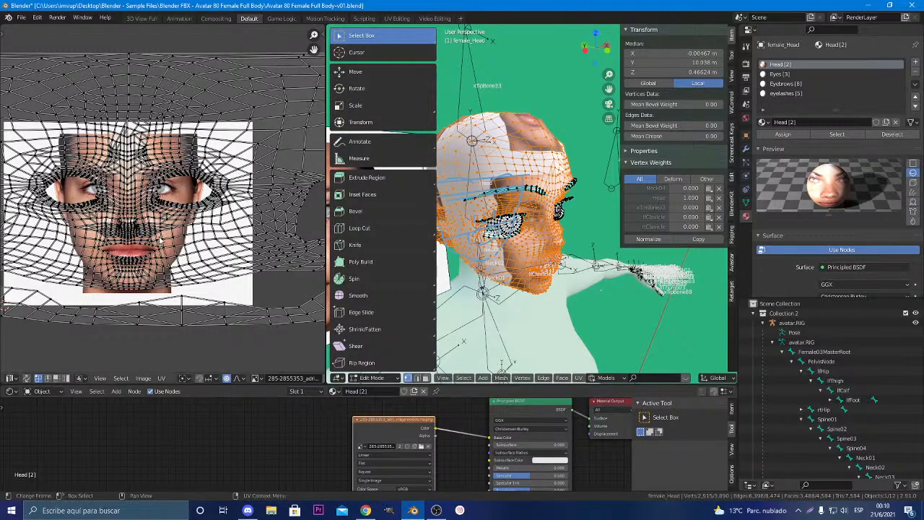
pyautogui.scroll(-3, 161, 241)
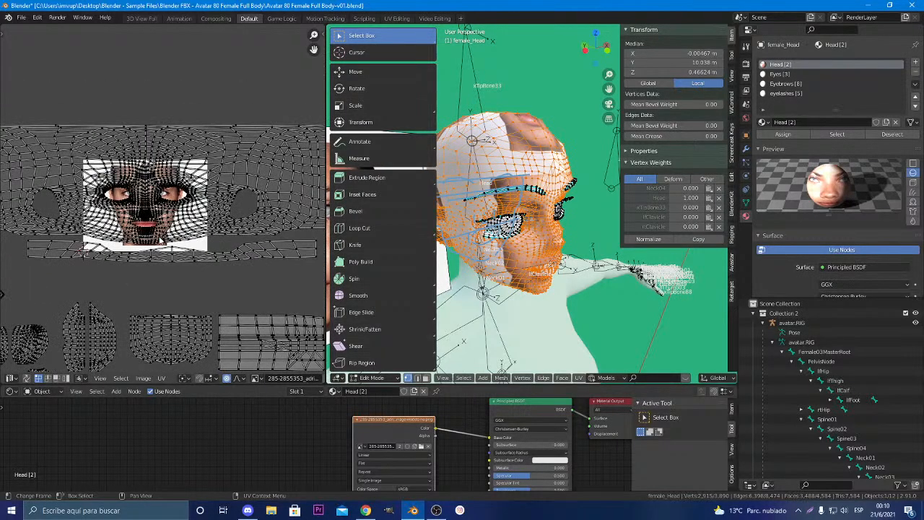
pyautogui.scroll(4, 164, 198)
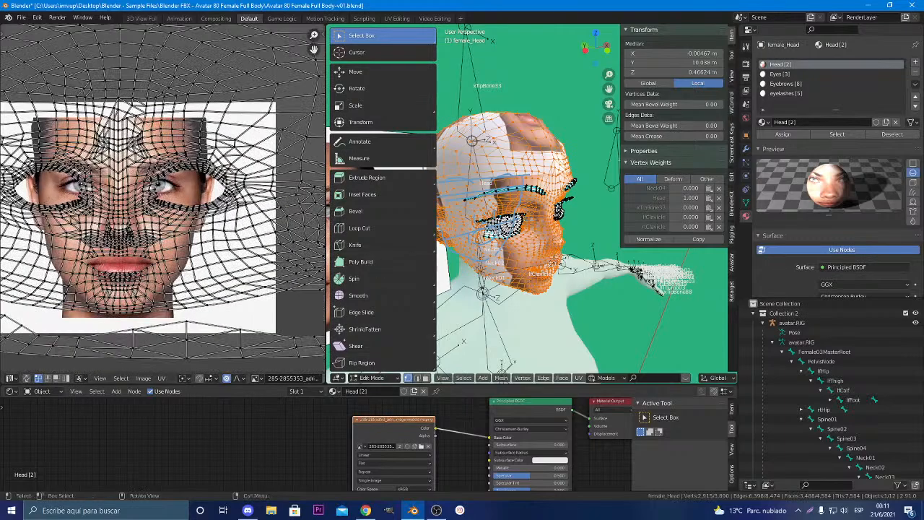
pyautogui.moveTo(557, 256); pyautogui.dragTo(542, 226, button='middle')
pyautogui.scroll(3, 511, 251)
pyautogui.scroll(3, 522, 251)
pyautogui.scroll(2, 553, 238)
pyautogui.scroll(-3, 533, 239)
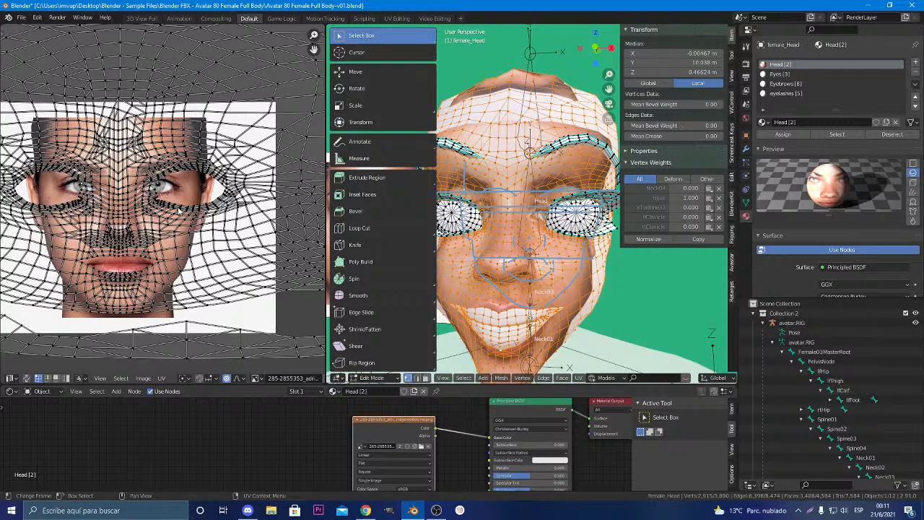
pyautogui.scroll(-3, 531, 205)
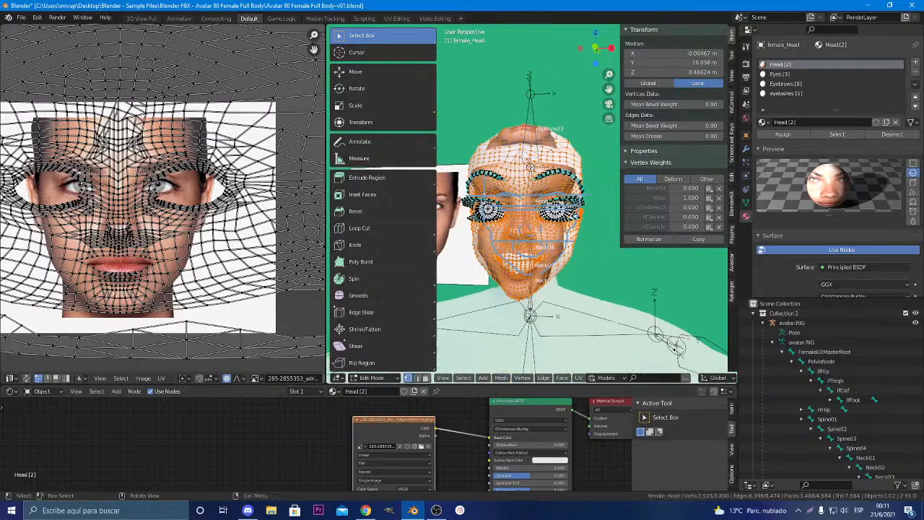
pyautogui.moveTo(521, 231); pyautogui.dragTo(606, 238, button='middle')
pyautogui.moveTo(614, 315); pyautogui.dragTo(505, 332, button='middle')
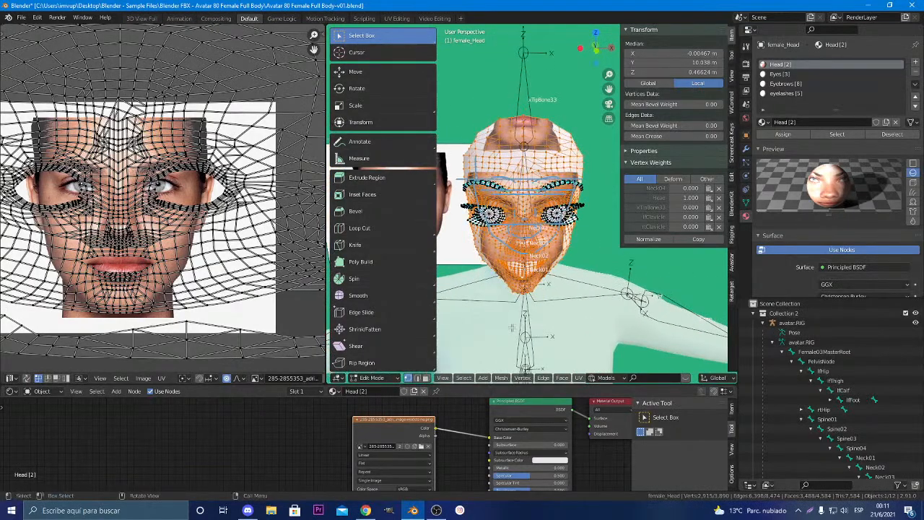
pyautogui.scroll(-4, 235, 263)
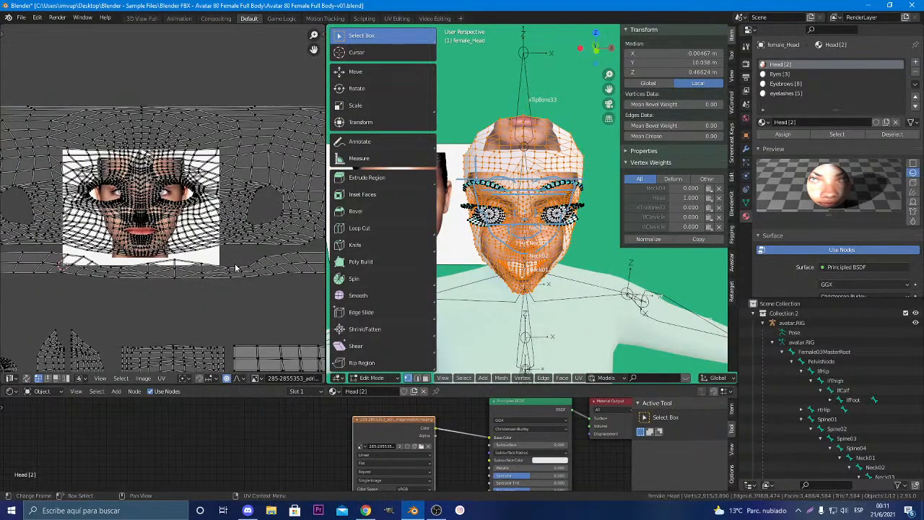
pyautogui.scroll(3, 235, 263)
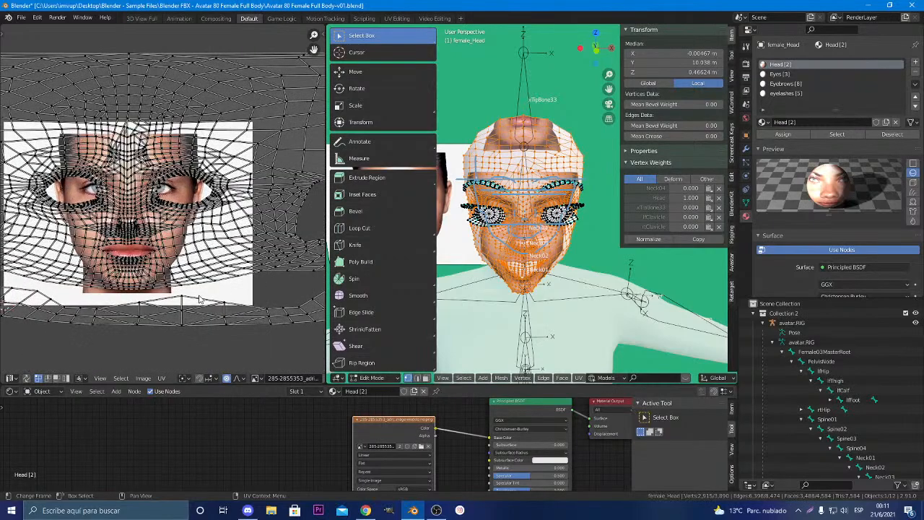
pyautogui.scroll(2, 200, 300)
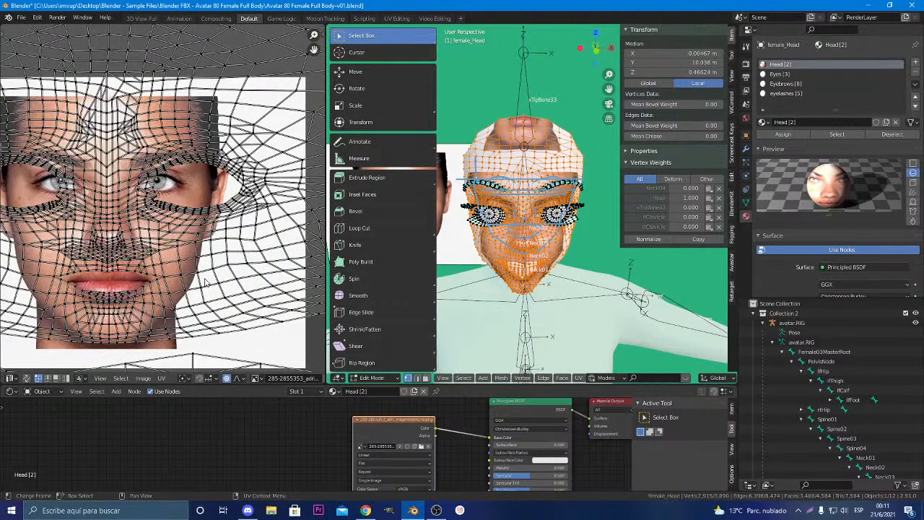
pyautogui.scroll(1, 205, 283)
pyautogui.scroll(-1, 647, 329)
# Switch to Object Mode, change the viewport shading, and check the textured face from the front
pyautogui.press('Tab')
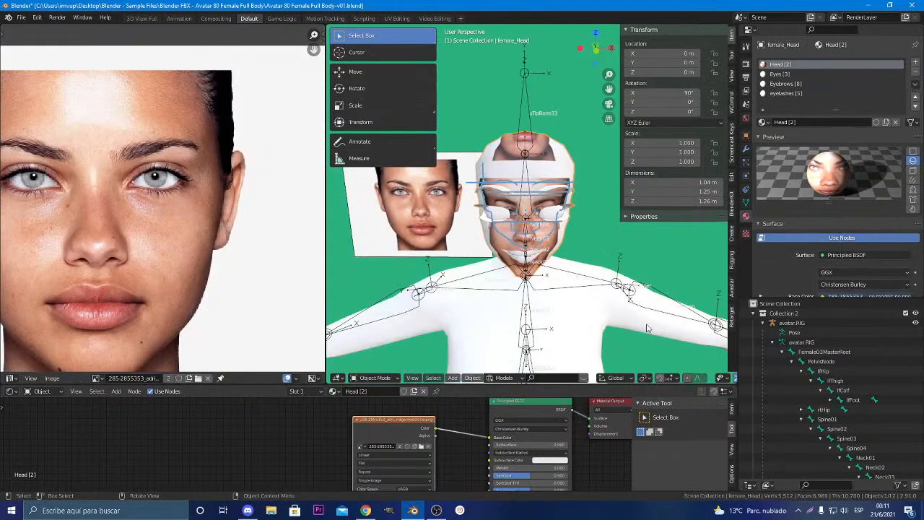
pyautogui.press('Tab')
pyautogui.press('Tab')
pyautogui.scroll(-4, 714, 379)
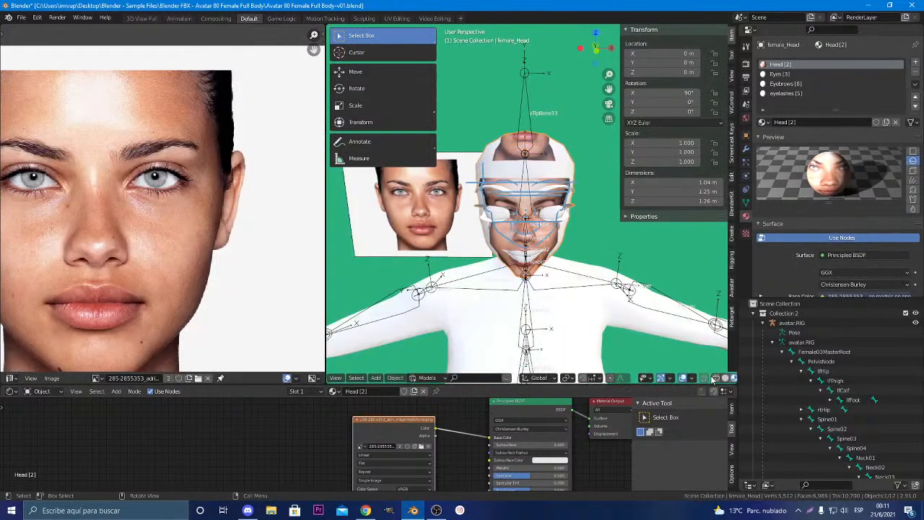
pyautogui.scroll(5, 542, 272)
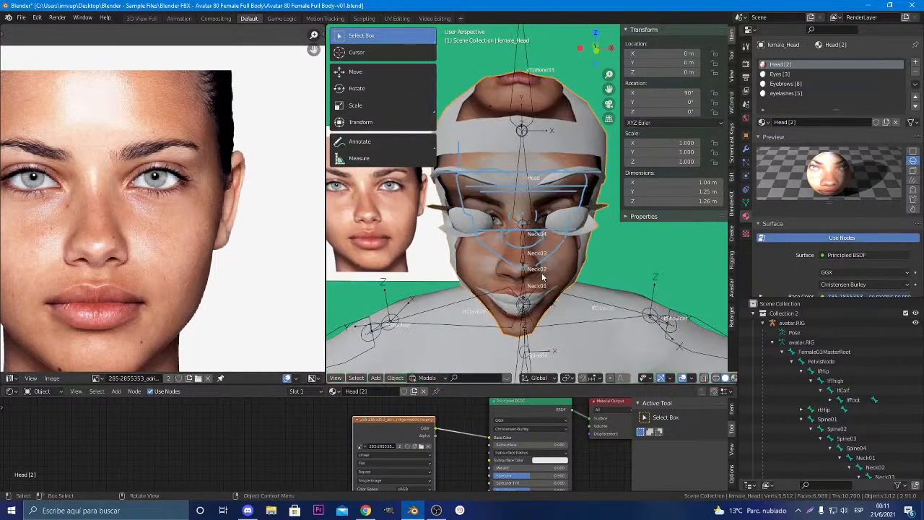
pyautogui.moveTo(542, 272); pyautogui.dragTo(479, 322, button='middle')
pyautogui.scroll(4, 485, 290)
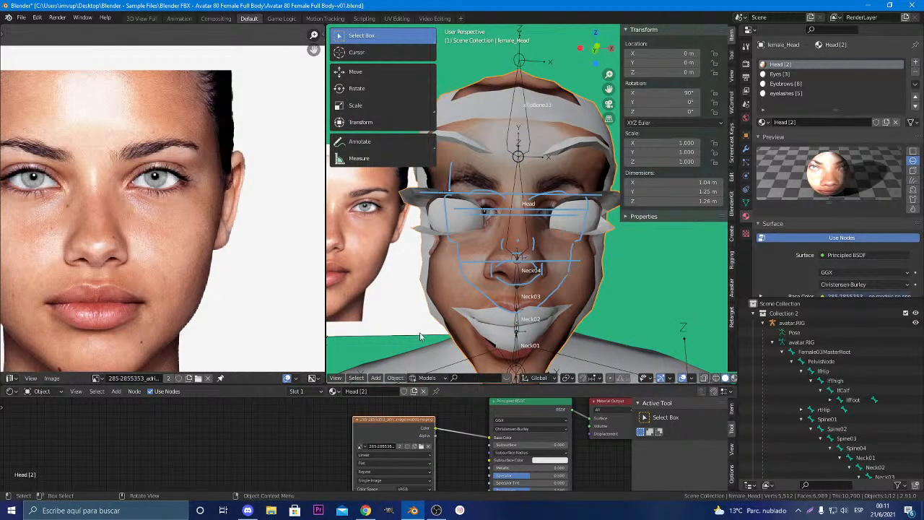
# In Edit Mode, select both mouth corner vertices and scale them inward along X to about 0.79 with proportional editing
pyautogui.press('Tab')
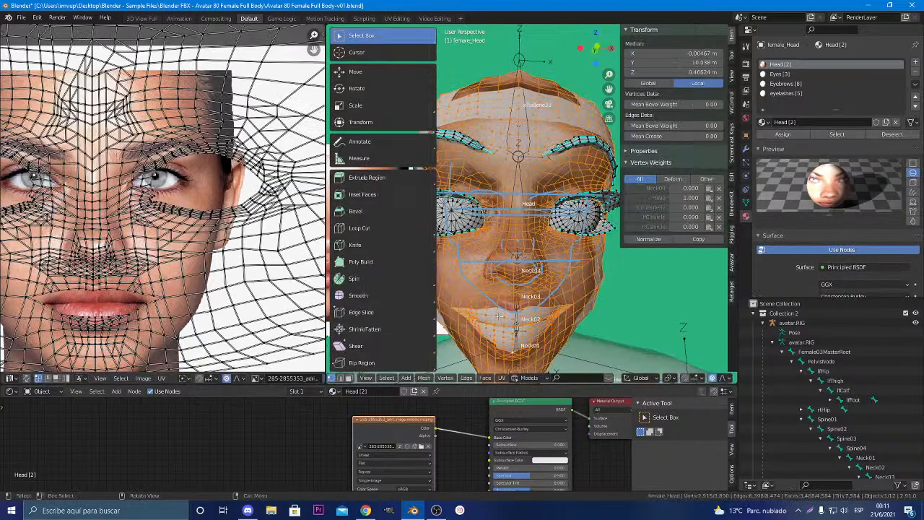
pyautogui.scroll(4, 498, 316)
pyautogui.moveTo(498, 315); pyautogui.dragTo(493, 269, button='middle')
pyautogui.press('Tab')
pyautogui.press('Tab')
pyautogui.click(491, 256)
pyautogui.scroll(-3, 491, 256)
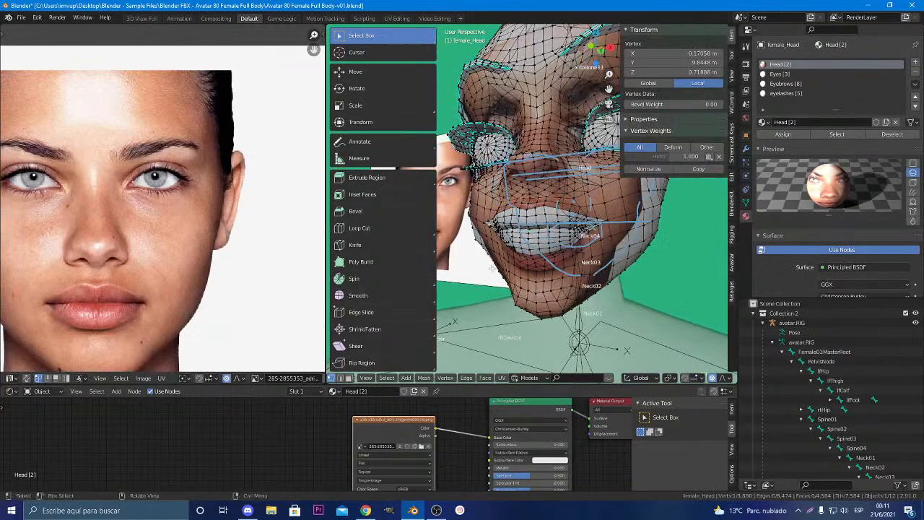
pyautogui.keyDown('shift'); pyautogui.click(597, 227); pyautogui.keyUp('shift')
pyautogui.moveTo(596, 227); pyautogui.dragTo(627, 259, button='middle')
pyautogui.press('s')
pyautogui.press('x')
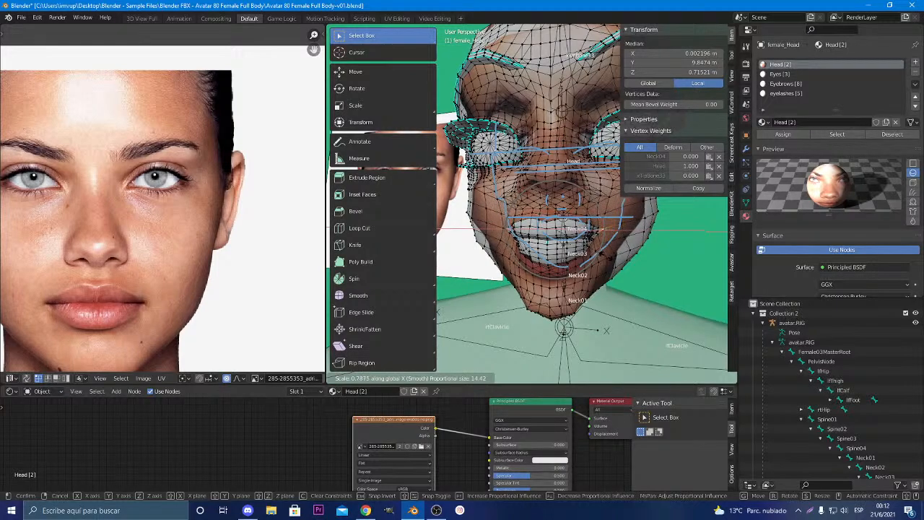
pyautogui.click(605, 229)
# Move a central upper lip vertex slightly down and back using proportional editing with a small influence radius
pyautogui.moveTo(605, 229); pyautogui.dragTo(588, 296, button='middle')
pyautogui.scroll(3, 600, 301)
pyautogui.scroll(2, 599, 286)
pyautogui.click(599, 286)
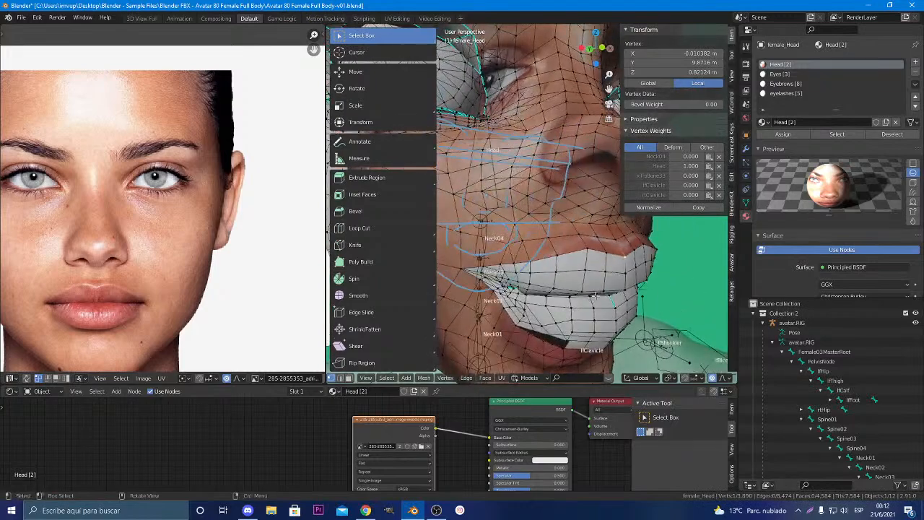
pyautogui.press('g')
pyautogui.press('z')
pyautogui.scroll(10, 605, 298)
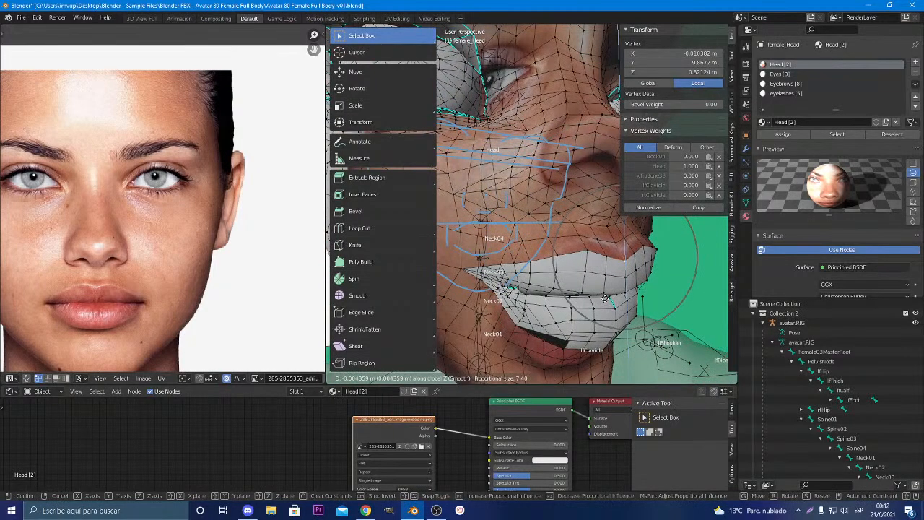
pyautogui.click(595, 298)
pyautogui.press('g')
pyautogui.press('x')
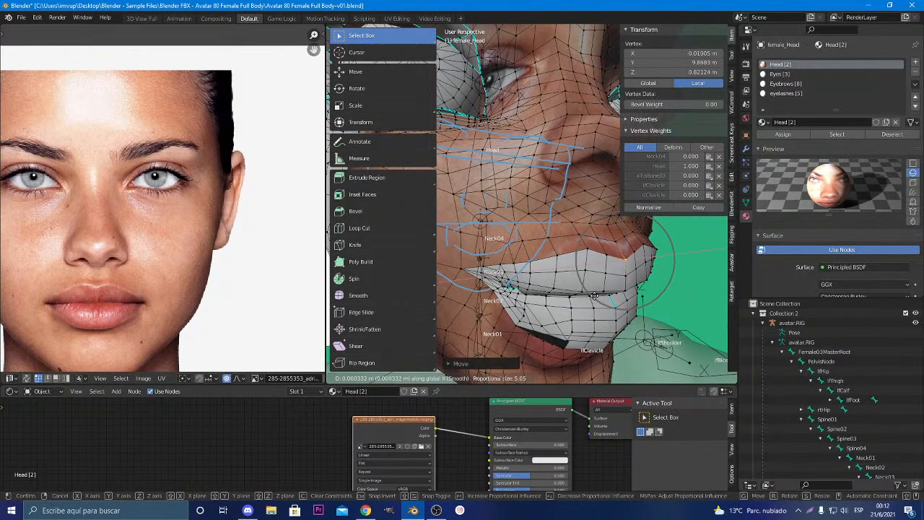
pyautogui.click(590, 294)
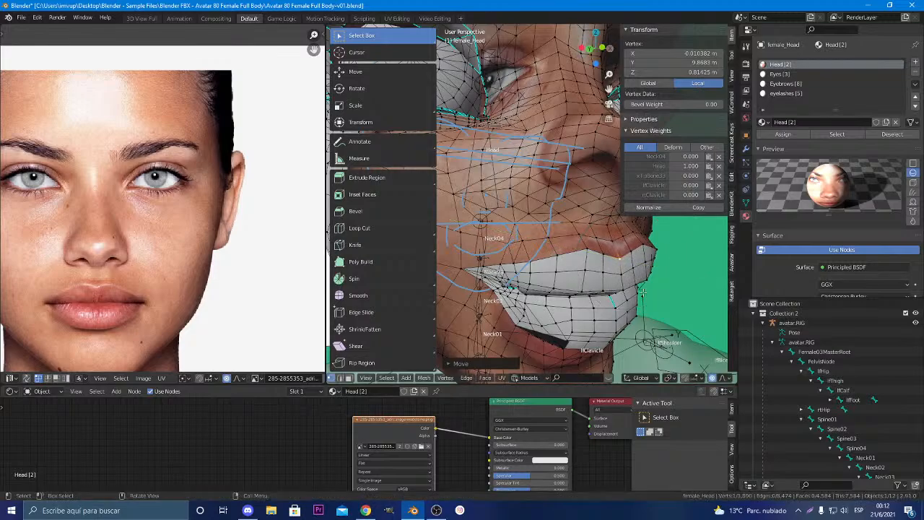
# Check the mouth in Object Mode, then shift the vertex between the nose and upper lip from the side view in Edit Mode
pyautogui.scroll(-4, 589, 292)
pyautogui.moveTo(590, 292); pyautogui.dragTo(621, 287, button='middle')
pyautogui.press('Tab')
pyautogui.press('Tab')
pyautogui.scroll(5, 567, 277)
pyautogui.moveTo(508, 343); pyautogui.dragTo(468, 332, button='middle')
pyautogui.click(460, 317)
pyautogui.press('g')
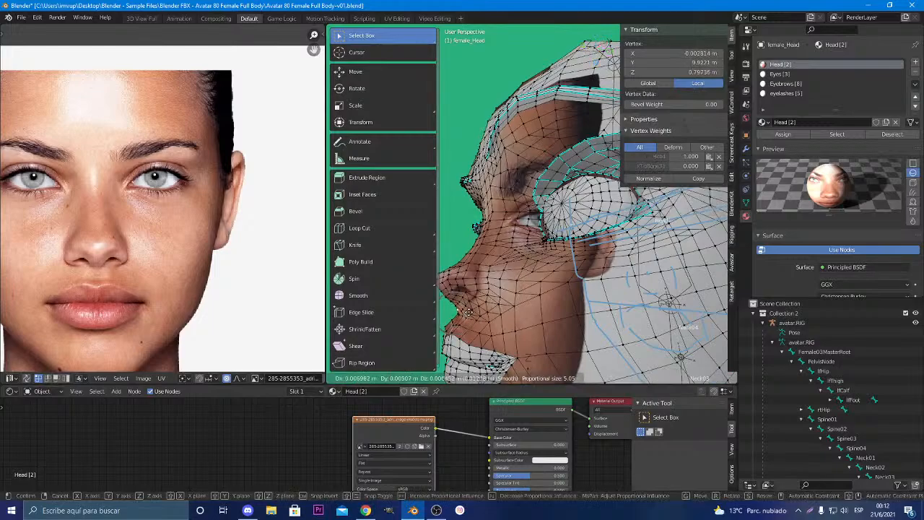
pyautogui.click(468, 312)
# Examine the reshaped face from the front and check how one eyeball sits against the eye in the projected photo
pyautogui.moveTo(468, 312); pyautogui.dragTo(603, 265, button='middle')
pyautogui.scroll(5, 543, 321)
pyautogui.scroll(-3, 529, 281)
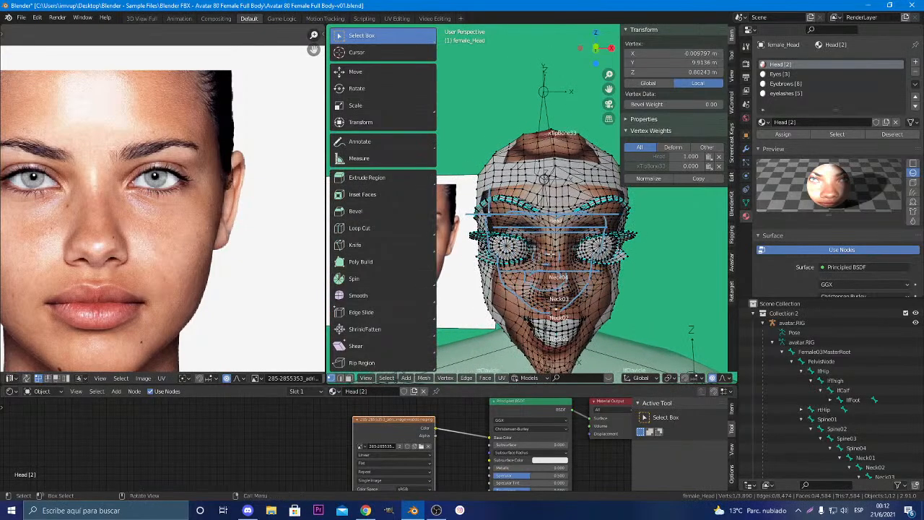
pyautogui.scroll(5, 520, 271)
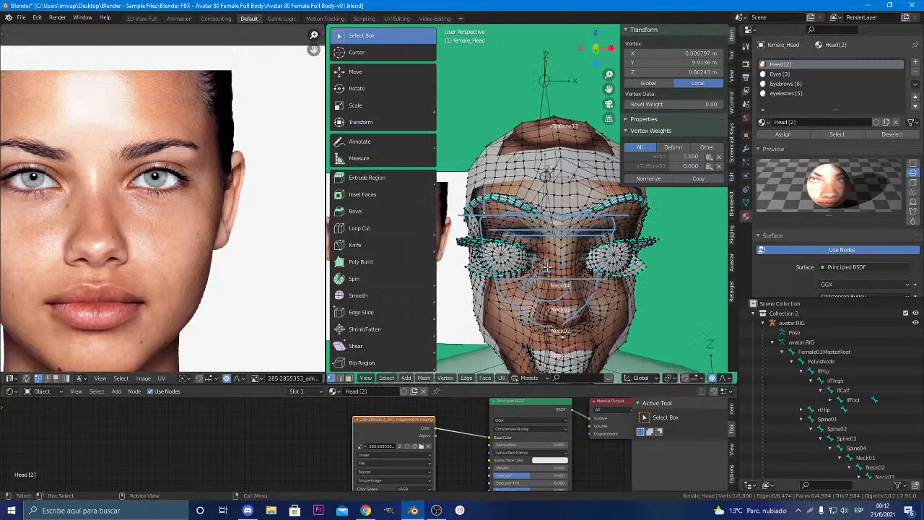
pyautogui.keyDown('shift'); pyautogui.moveTo(513, 294); pyautogui.dragTo(537, 251, button='middle'); pyautogui.keyUp('shift')
pyautogui.click(570, 244)
pyautogui.scroll(2, 587, 261)
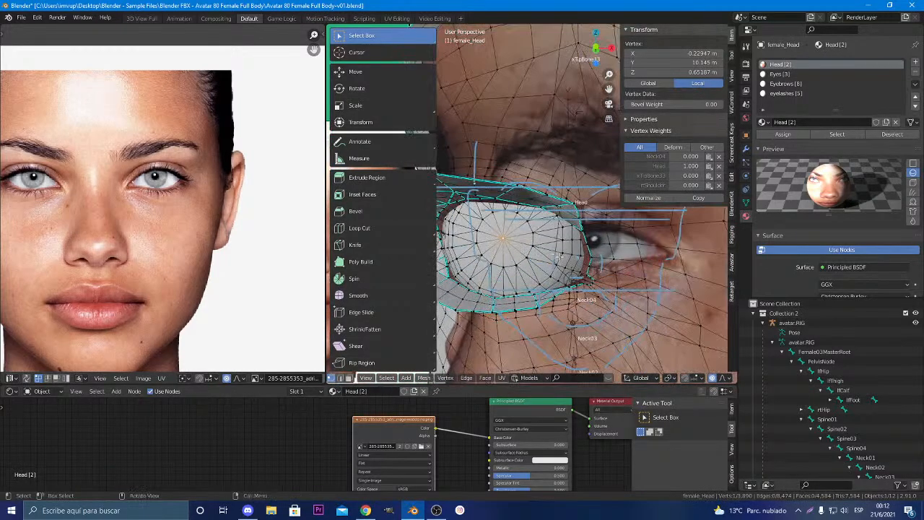
pyautogui.scroll(-5, 560, 257)
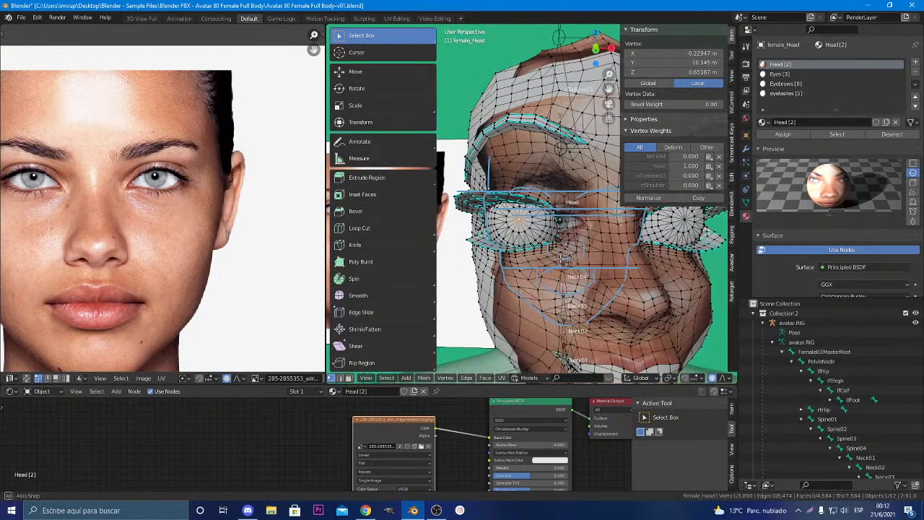
pyautogui.moveTo(559, 257); pyautogui.dragTo(544, 237, button='middle')
pyautogui.scroll(3, 593, 254)
pyautogui.scroll(-4, 485, 254)
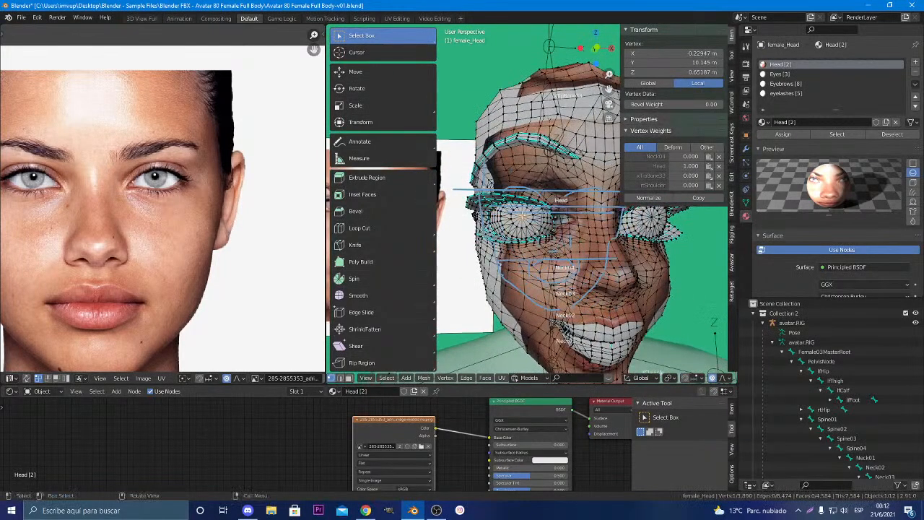
pyautogui.scroll(-3, 544, 238)
pyautogui.scroll(3, 544, 238)
pyautogui.scroll(-2, 544, 238)
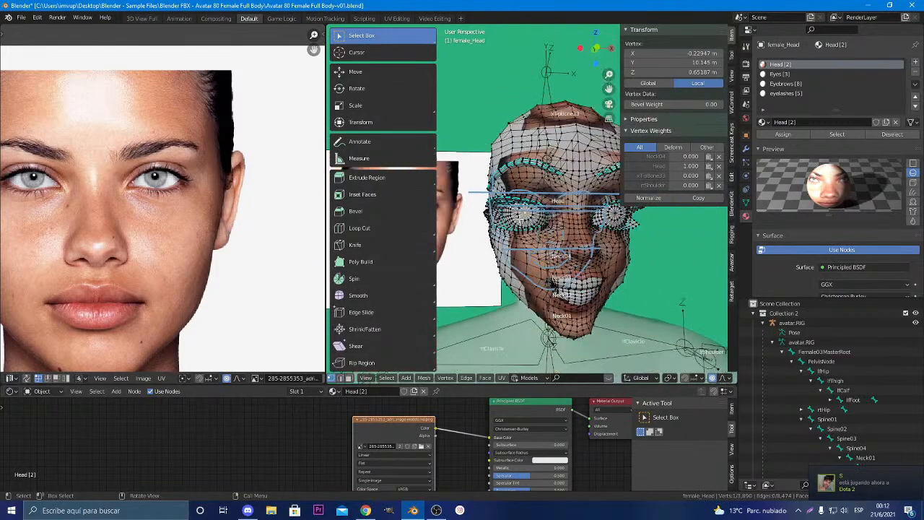
pyautogui.moveTo(544, 238); pyautogui.dragTo(610, 251, button='middle')
# Compare the whole mesh's UV layout with the face photo, and inspect the other eyeball up close
pyautogui.press('a')
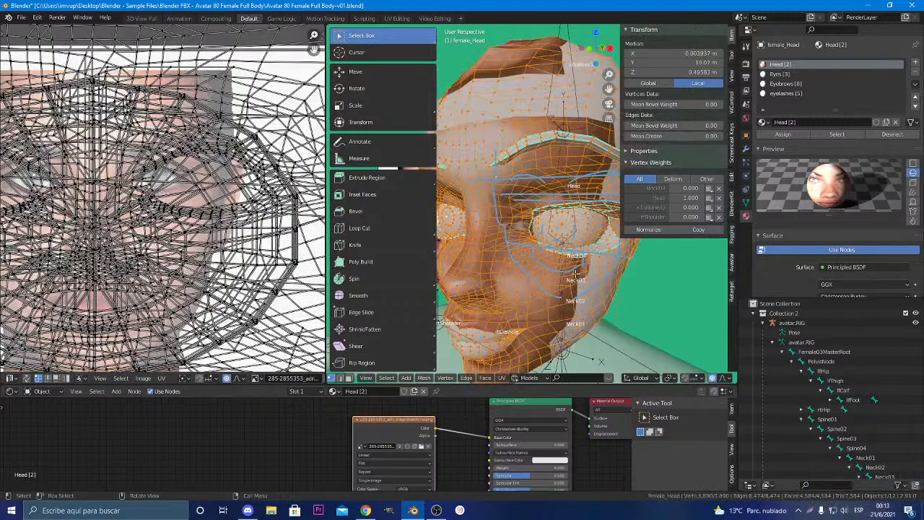
pyautogui.scroll(-2, 576, 275)
pyautogui.scroll(1, 580, 275)
pyautogui.click(564, 257)
pyautogui.scroll(3, 599, 243)
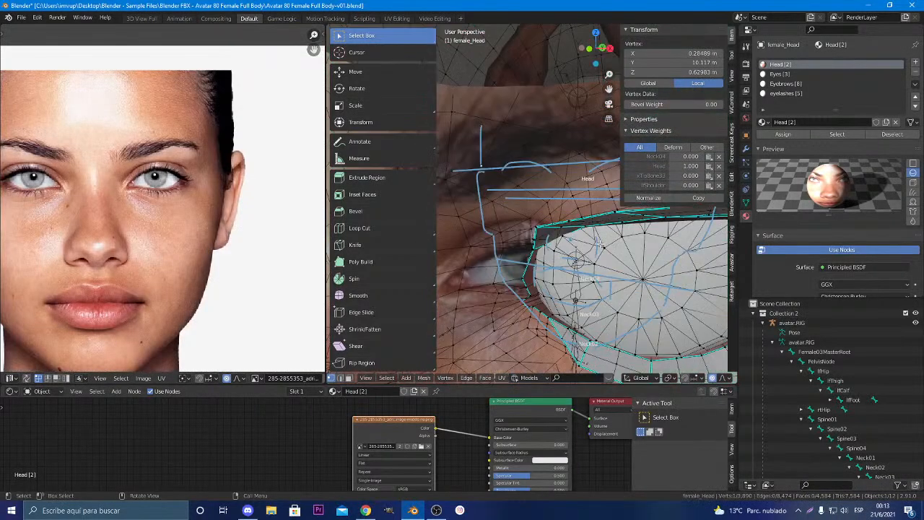
pyautogui.scroll(-5, 599, 243)
# Select the Eyebrows [8] material's geometry to check its UVs, collapse the material preview, and clear that selection
pyautogui.click(785, 83)
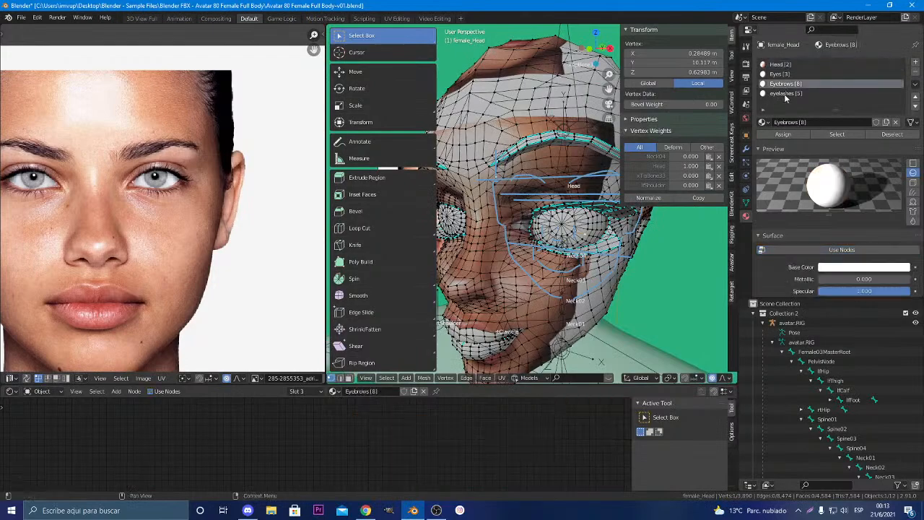
pyautogui.click(853, 134)
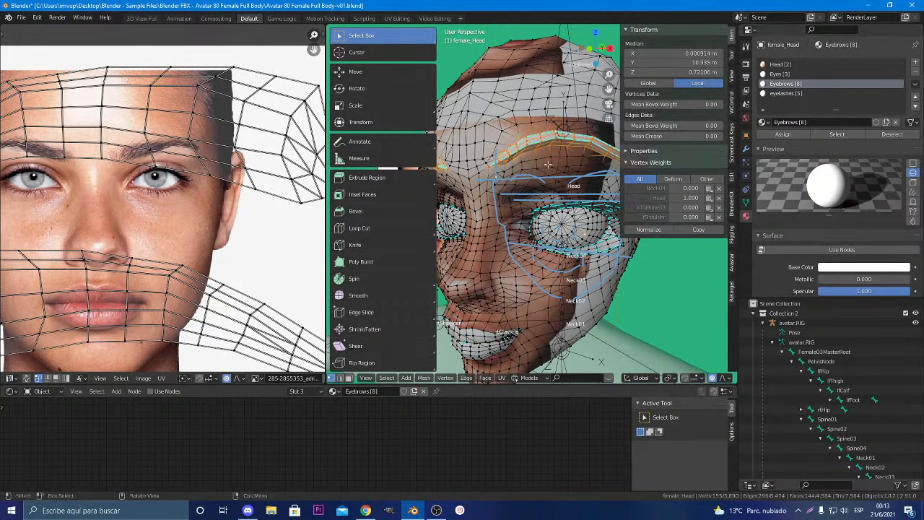
pyautogui.click(808, 147)
pyautogui.click(594, 345)
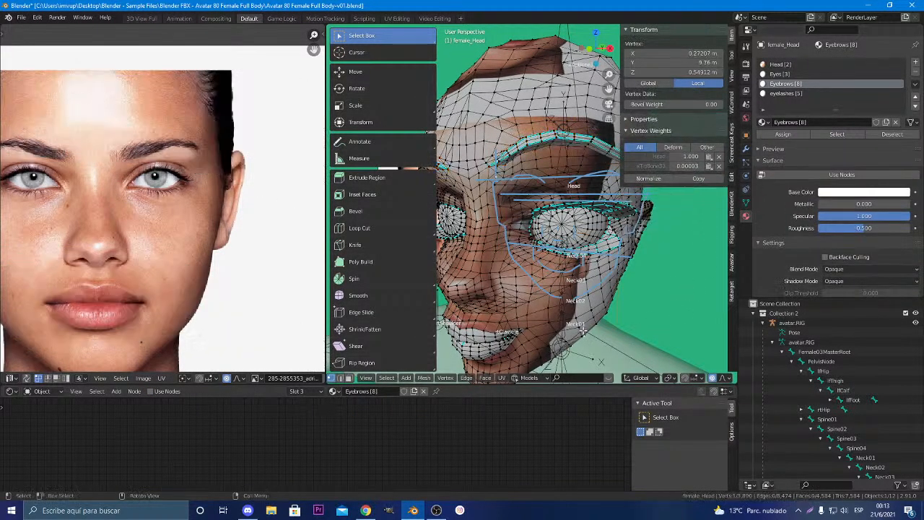
pyautogui.scroll(-4, 545, 327)
pyautogui.moveTo(519, 315); pyautogui.dragTo(518, 294, button='middle')
pyautogui.scroll(5, 548, 288)
pyautogui.scroll(2, 574, 289)
pyautogui.scroll(-3, 518, 294)
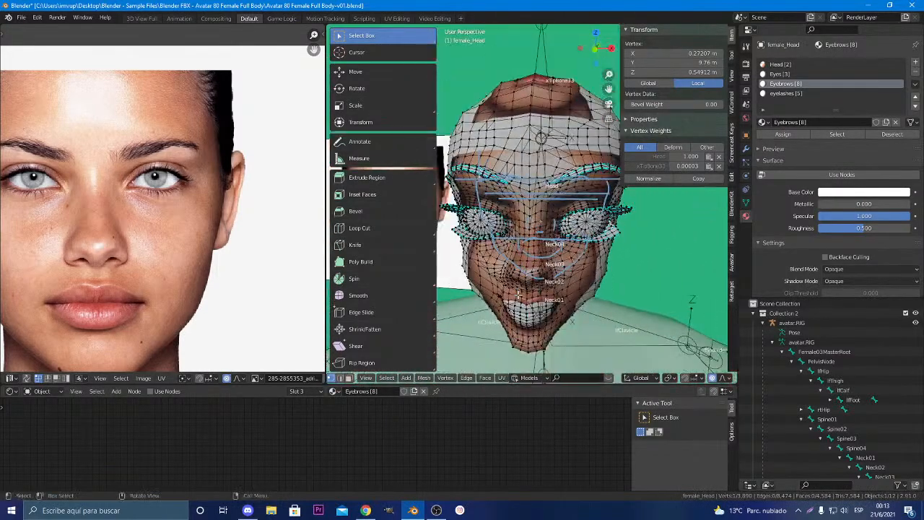
# Select all the geometry assigned to the Eyes [3] material
pyautogui.click(784, 74)
pyautogui.click(849, 136)
pyautogui.scroll(-1, 528, 316)
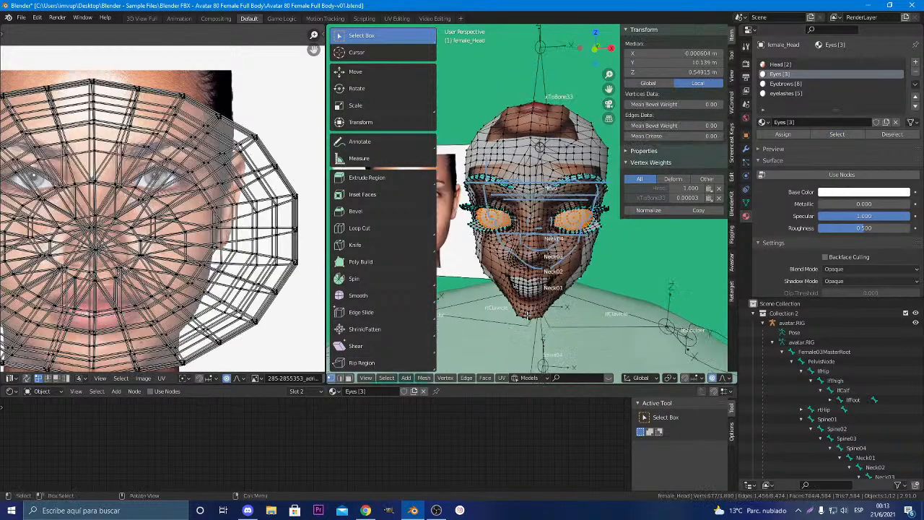
pyautogui.scroll(4, 528, 315)
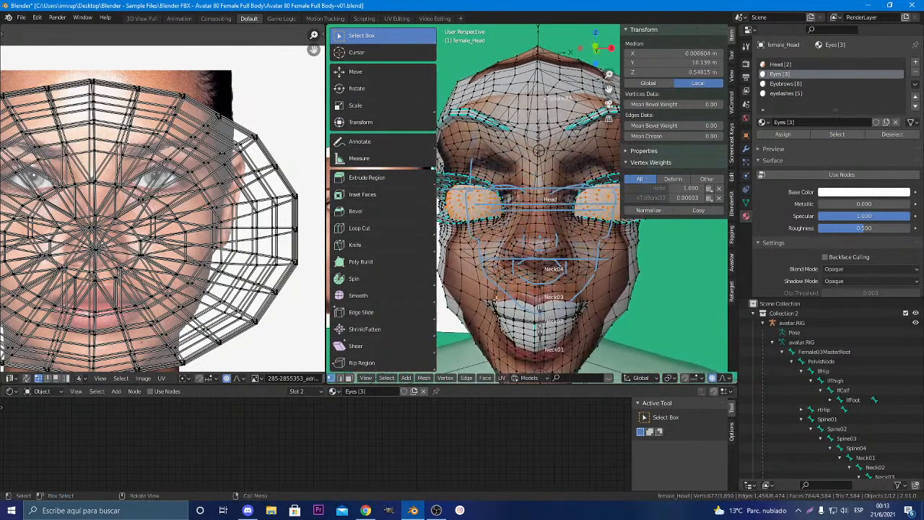
# Try to scale both eyeballs down together with different proportional editing radii
pyautogui.press('s')
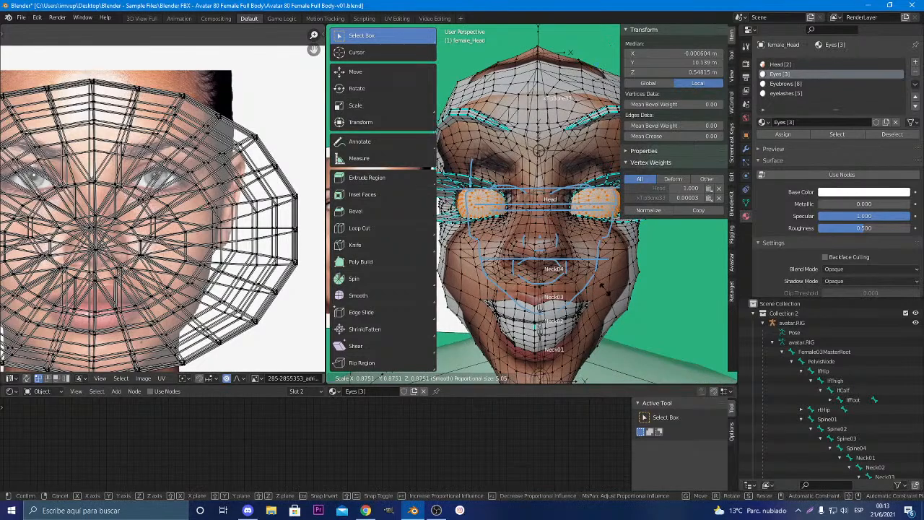
pyautogui.scroll(-8, 583, 281)
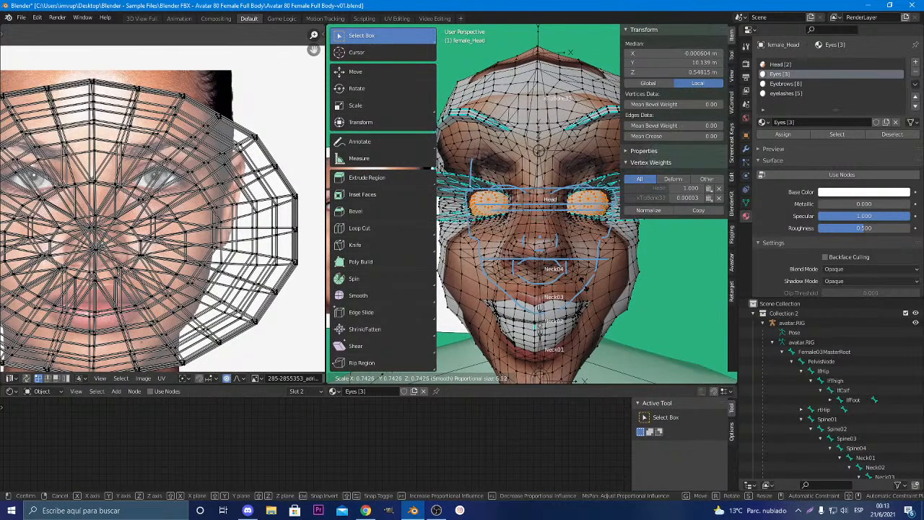
pyautogui.scroll(-2, 583, 280)
pyautogui.scroll(3, 584, 282)
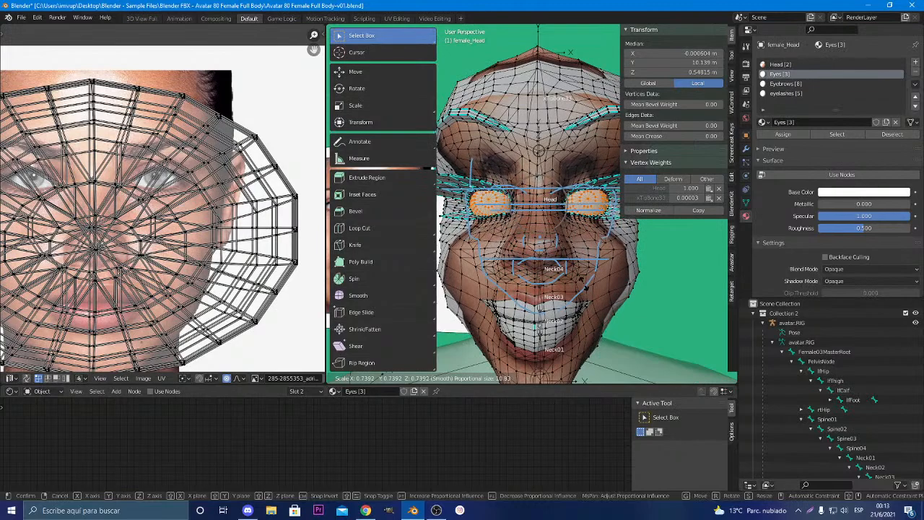
pyautogui.rightClick(586, 284)
pyautogui.press('s')
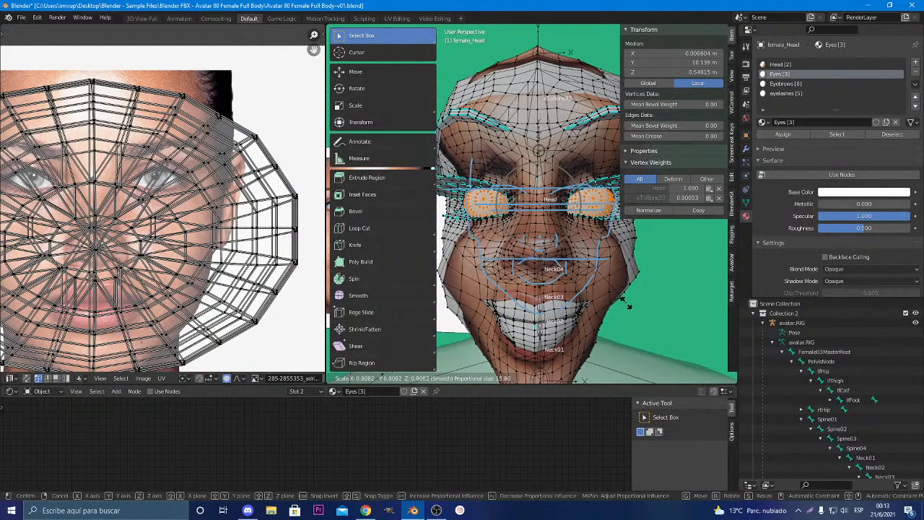
pyautogui.rightClick(589, 215)
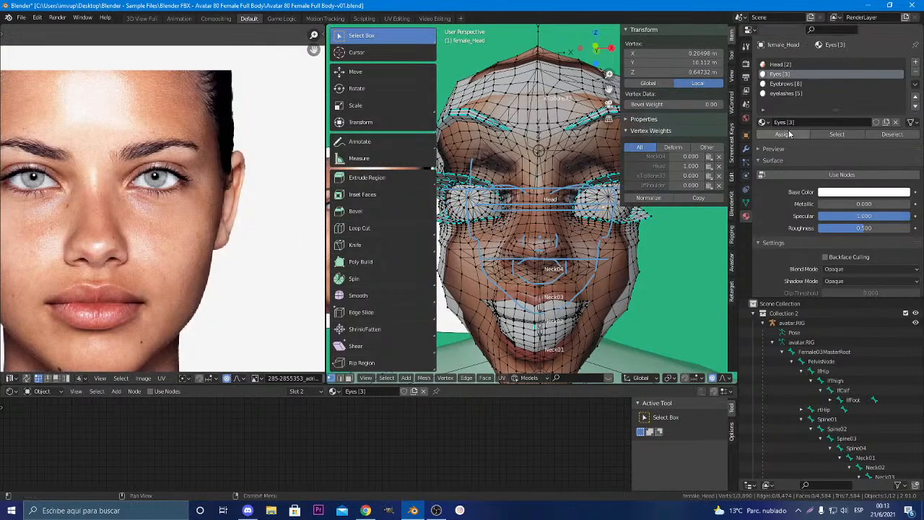
# Select only one eyeball as linked geometry, starting from a vertex on it
pyautogui.click(826, 133)
pyautogui.click(608, 195)
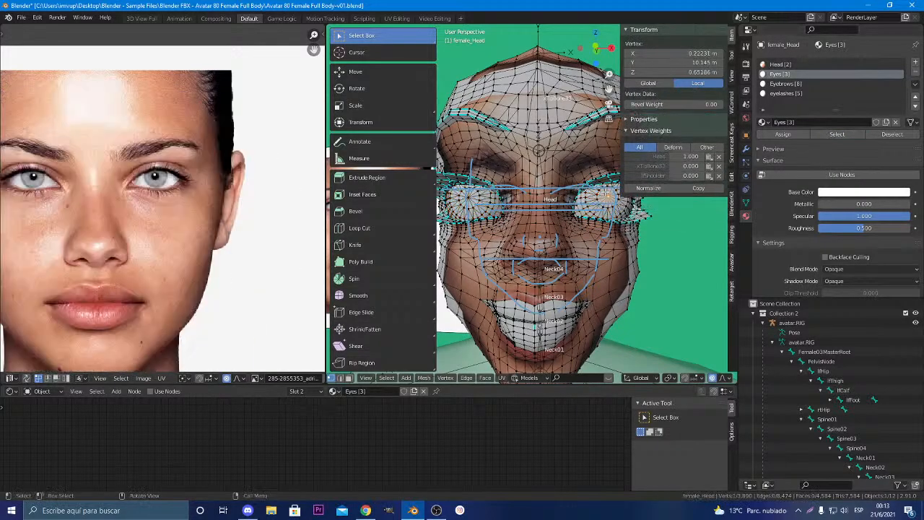
pyautogui.hotkey('ctrl', 'l')
# Try to scale the single selected eyeball down with proportional editing
pyautogui.press('s')
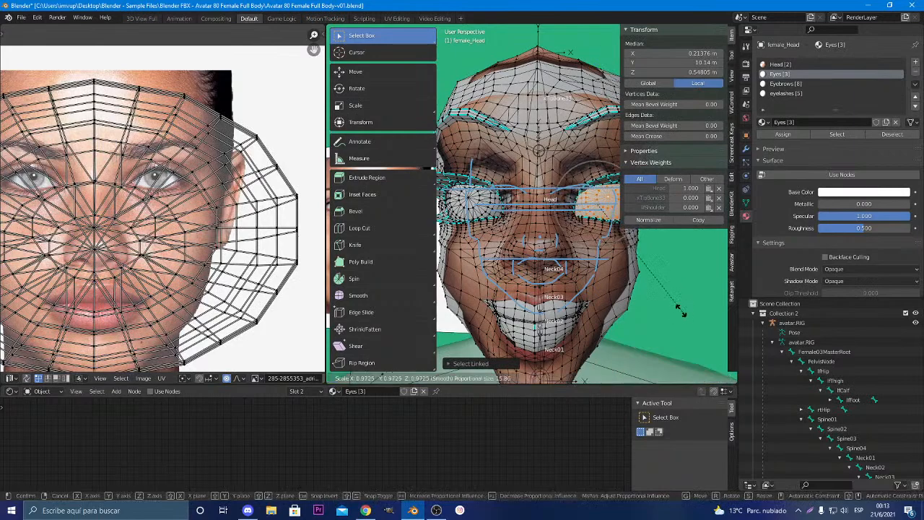
pyautogui.scroll(-3, 660, 291)
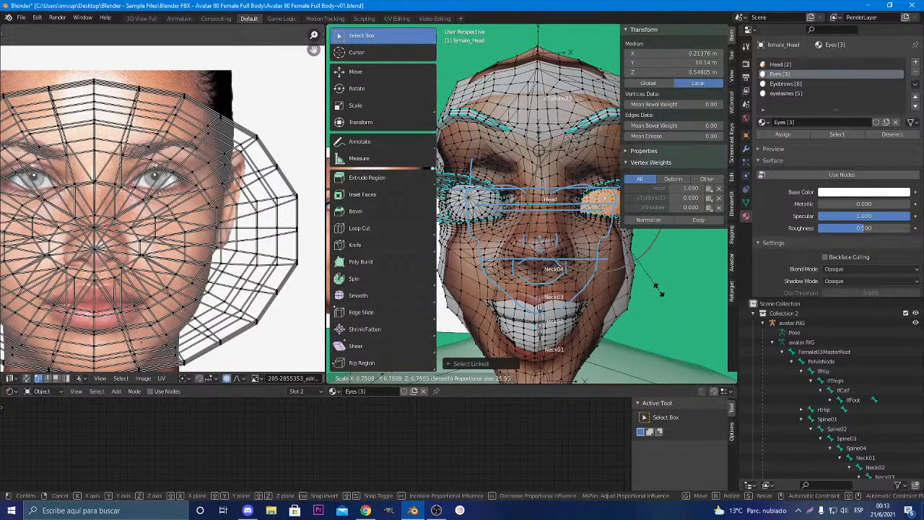
pyautogui.scroll(1, 656, 292)
pyautogui.rightClick(658, 294)
# Examine the head and the selected eyeball from above, at an angle and in the front orthographic view
pyautogui.scroll(-5, 642, 278)
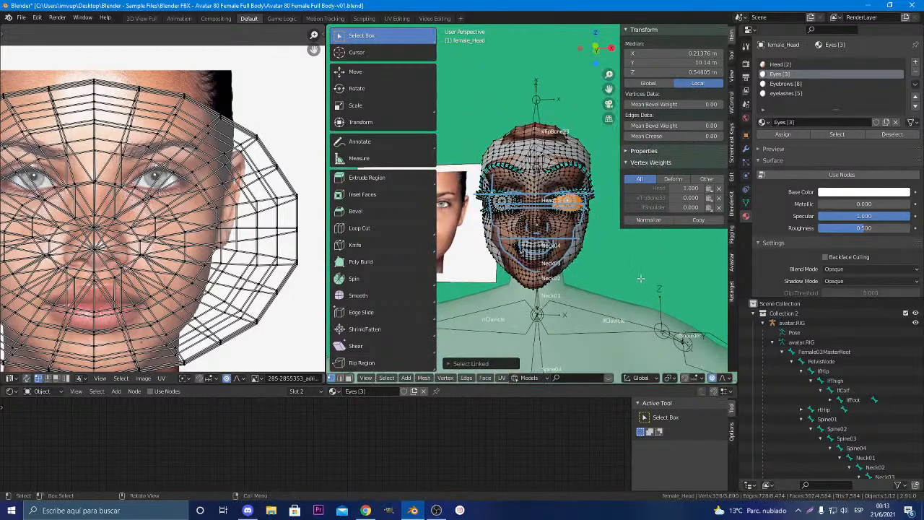
pyautogui.moveTo(570, 282); pyautogui.dragTo(587, 313, button='middle')
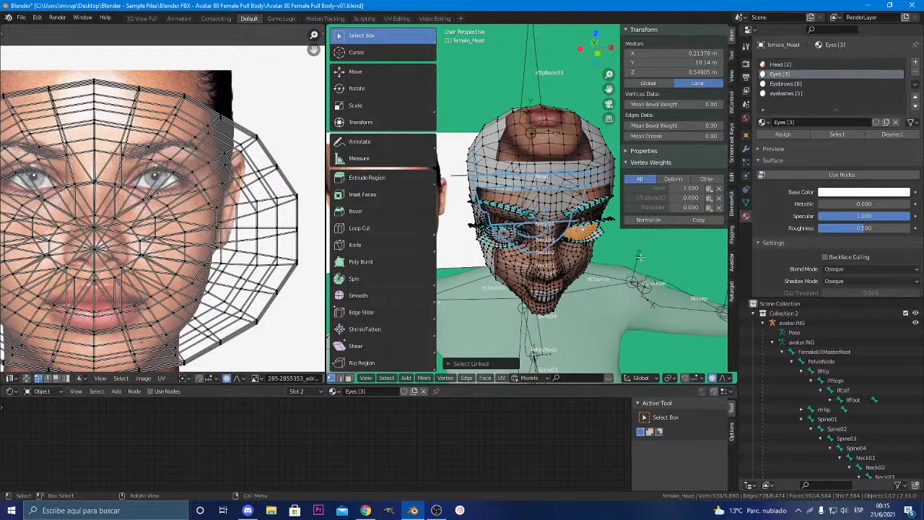
pyautogui.moveTo(641, 258); pyautogui.dragTo(519, 246, button='middle')
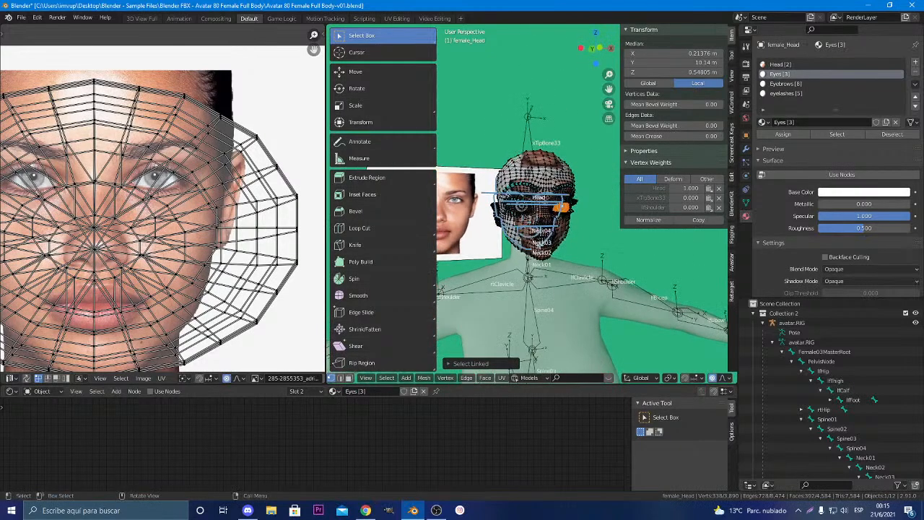
pyautogui.scroll(4, 538, 264)
pyautogui.moveTo(559, 271); pyautogui.dragTo(494, 322, button='middle')
pyautogui.scroll(-5, 608, 313)
pyautogui.scroll(5, 564, 325)
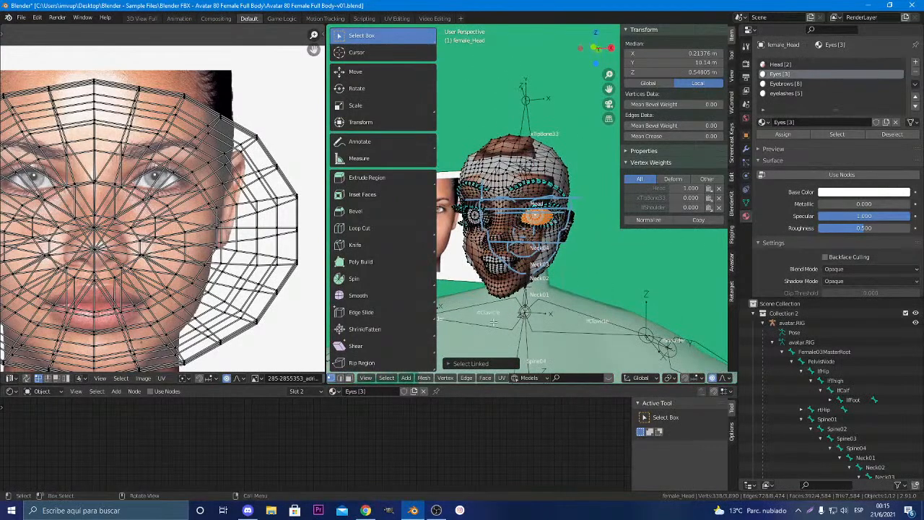
pyautogui.moveTo(524, 312); pyautogui.dragTo(538, 307, button='middle')
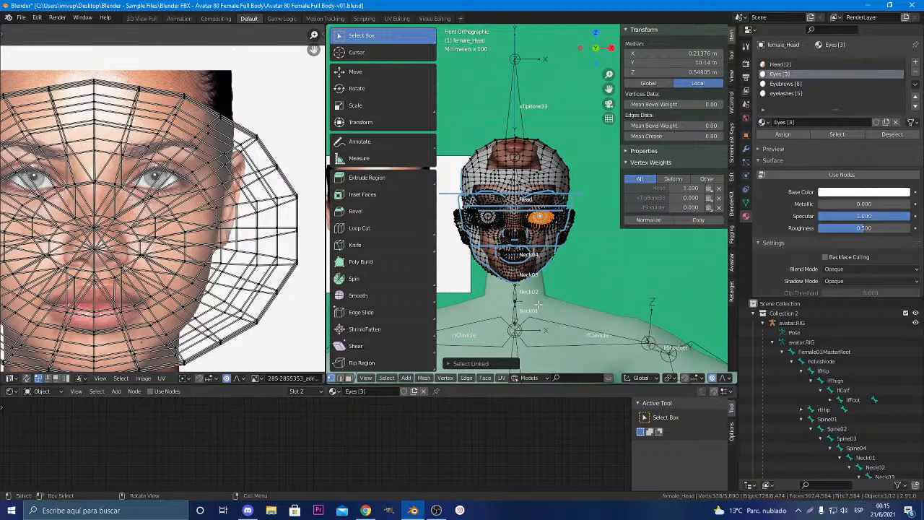
pyautogui.scroll(4, 538, 307)
pyautogui.scroll(4, 585, 252)
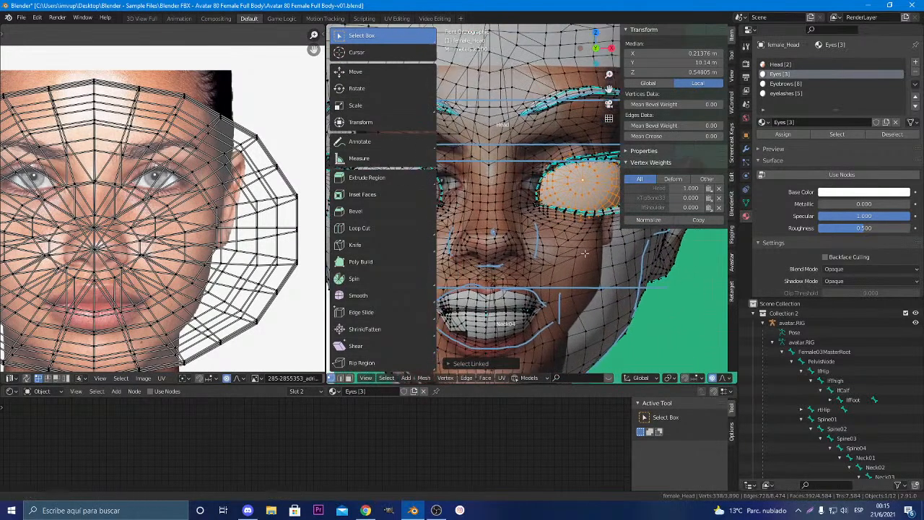
pyautogui.keyDown('shift'); pyautogui.moveTo(585, 253); pyautogui.dragTo(625, 232, button='middle'); pyautogui.keyUp('shift')
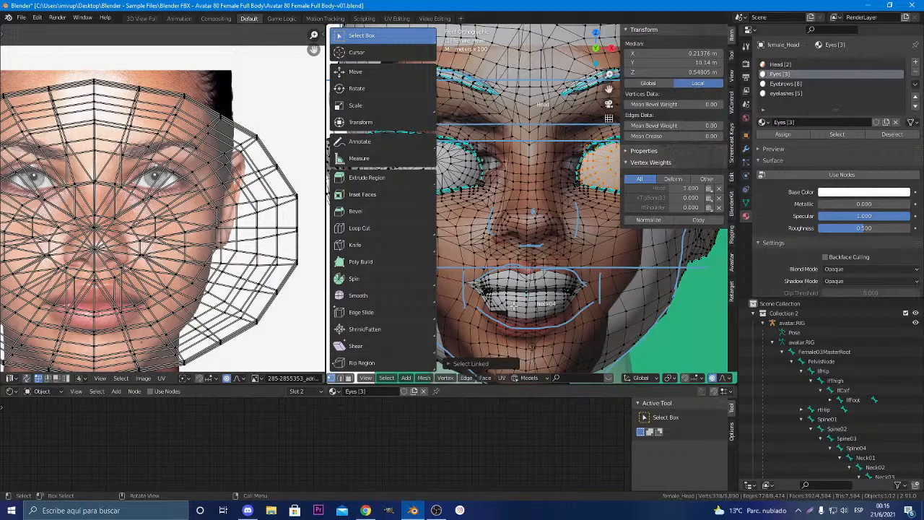
pyautogui.scroll(-5, 577, 332)
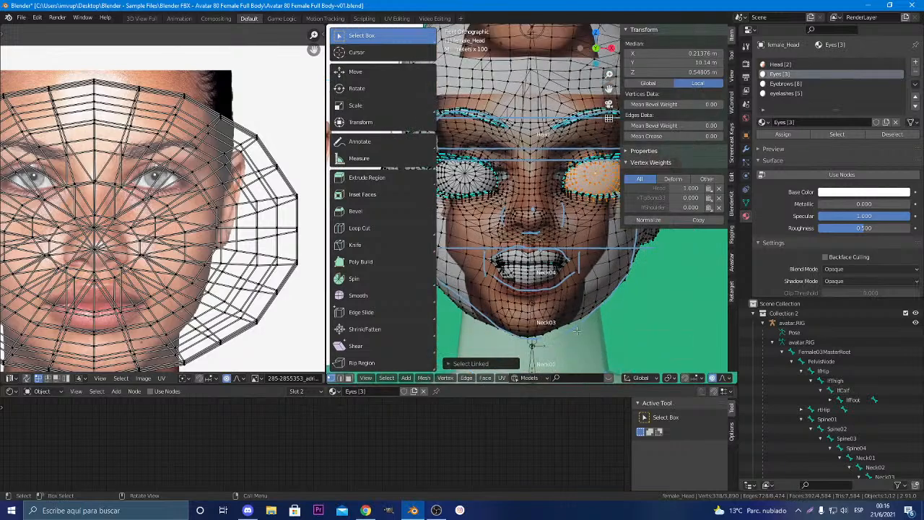
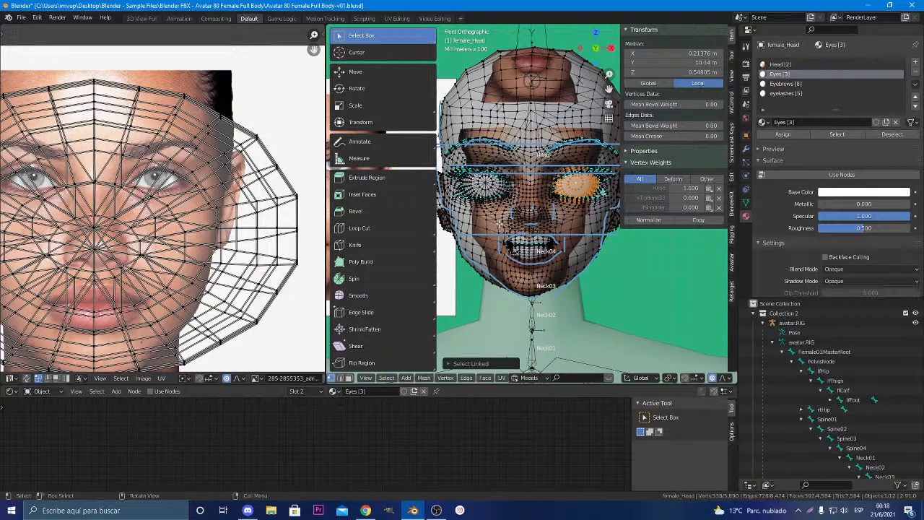
pyautogui.scroll(-5, 499, 223)
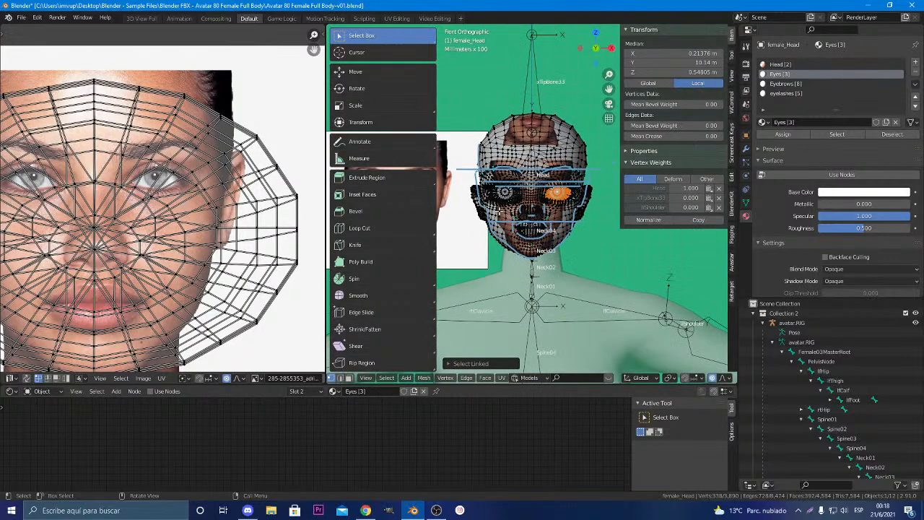
# Open the recent file v01.blend from the Lv purse folder without saving the changes to the avatar file
pyautogui.click(22, 18)
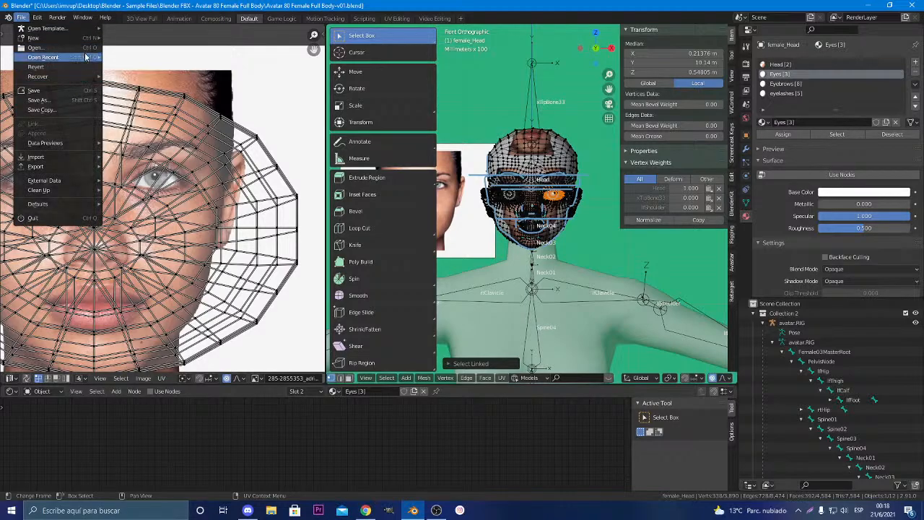
pyautogui.moveTo(45, 57)
pyautogui.click(153, 65)
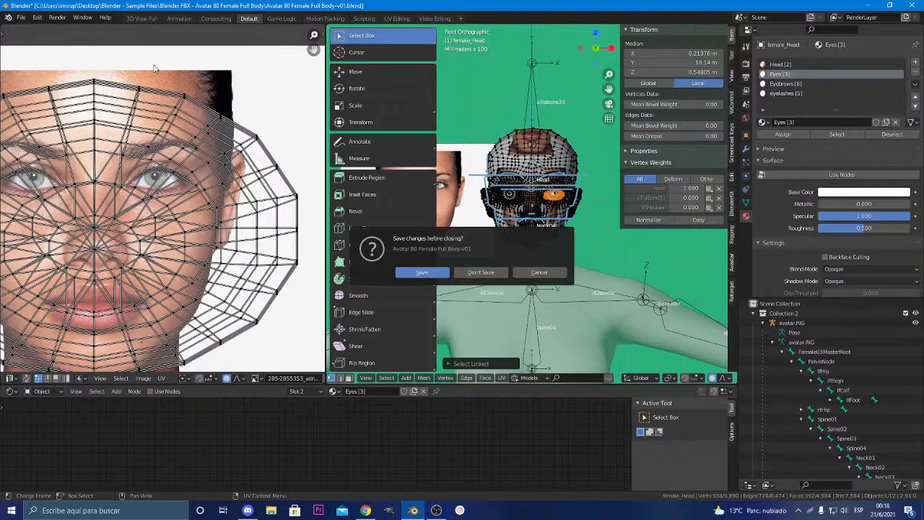
pyautogui.click(471, 274)
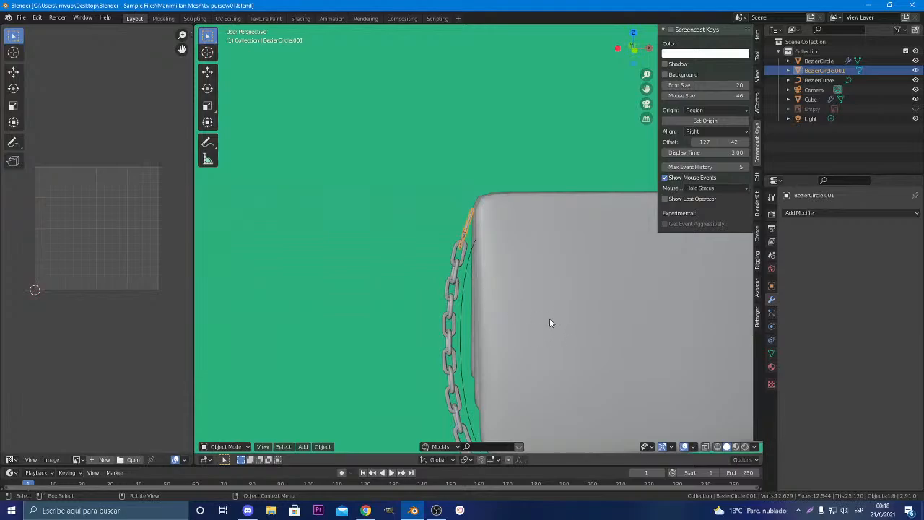
# Examine the selected metal clasp and the first chain links on the purse's side from several angles
pyautogui.scroll(-6, 554, 316)
pyautogui.scroll(2, 558, 315)
pyautogui.scroll(3, 558, 315)
pyautogui.moveTo(559, 315); pyautogui.dragTo(520, 305, button='middle')
pyautogui.scroll(2, 539, 302)
pyautogui.scroll(1, 539, 302)
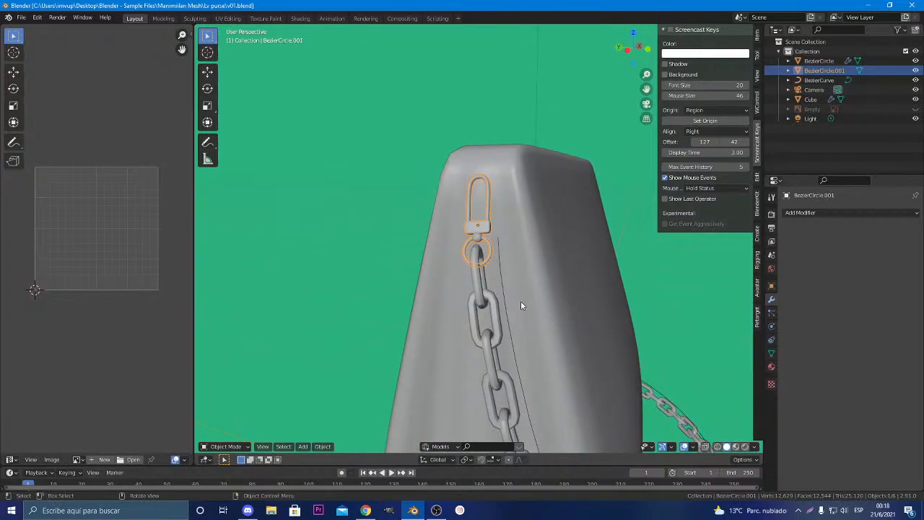
pyautogui.scroll(1, 521, 306)
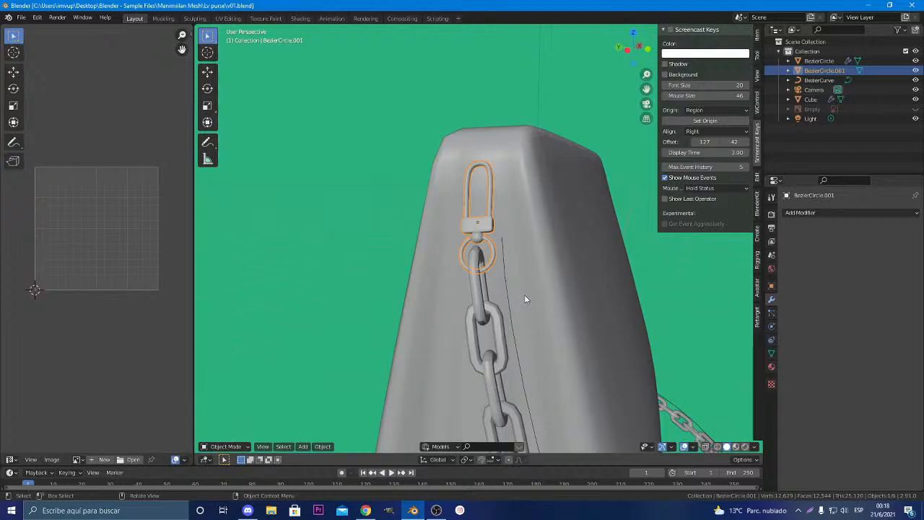
pyautogui.moveTo(535, 287); pyautogui.dragTo(525, 292, button='middle')
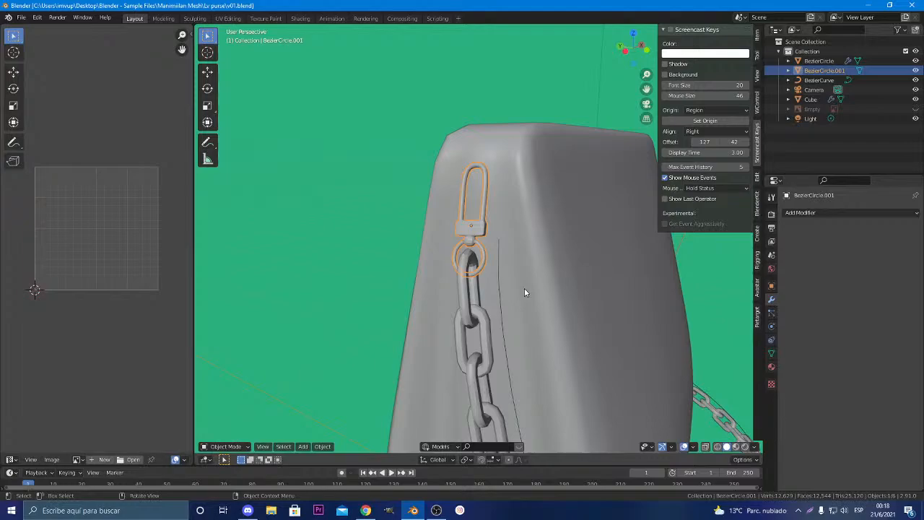
pyautogui.scroll(4, 525, 288)
pyautogui.moveTo(524, 288); pyautogui.dragTo(564, 296, button='middle')
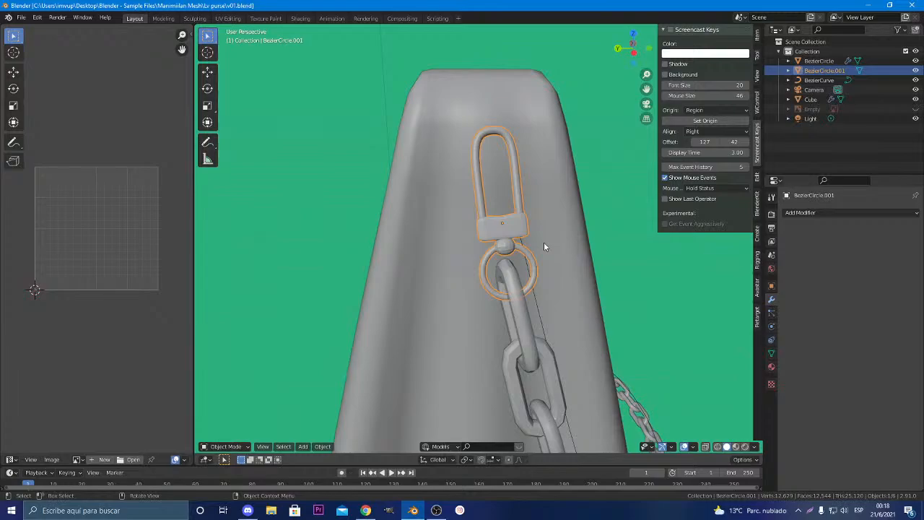
pyautogui.moveTo(454, 248); pyautogui.dragTo(457, 255, button='middle')
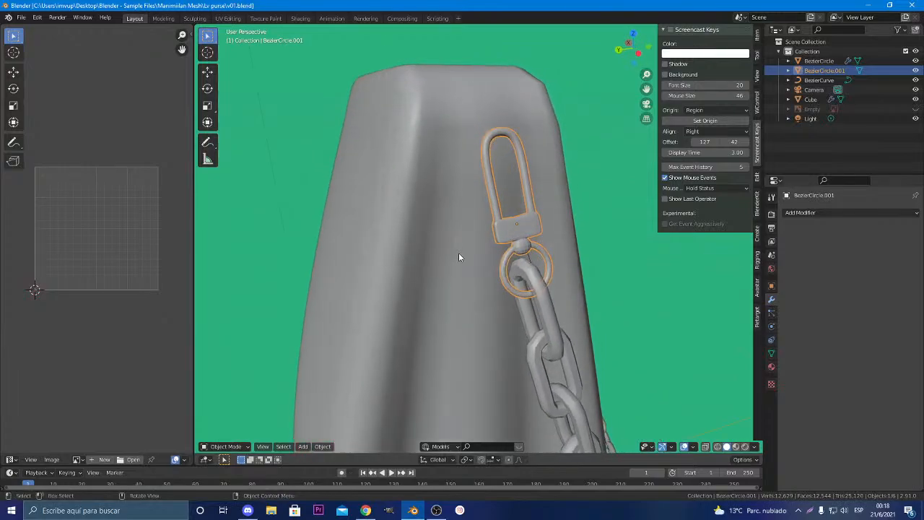
pyautogui.moveTo(518, 260); pyautogui.dragTo(423, 283, button='middle')
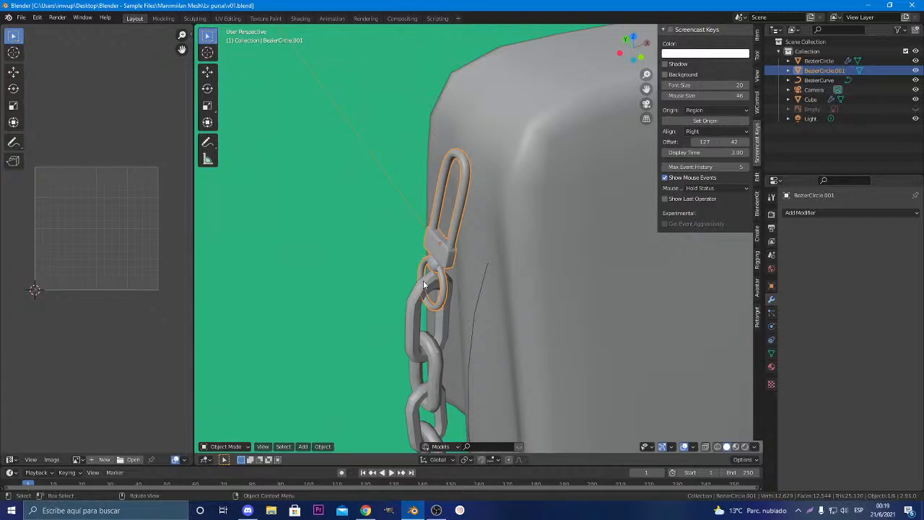
pyautogui.moveTo(459, 246); pyautogui.dragTo(490, 212, button='middle')
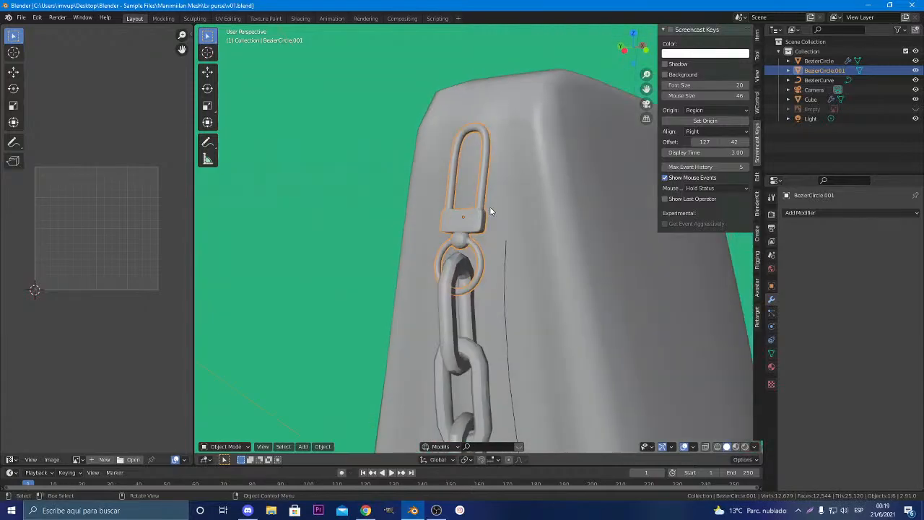
pyautogui.click(127, 459)
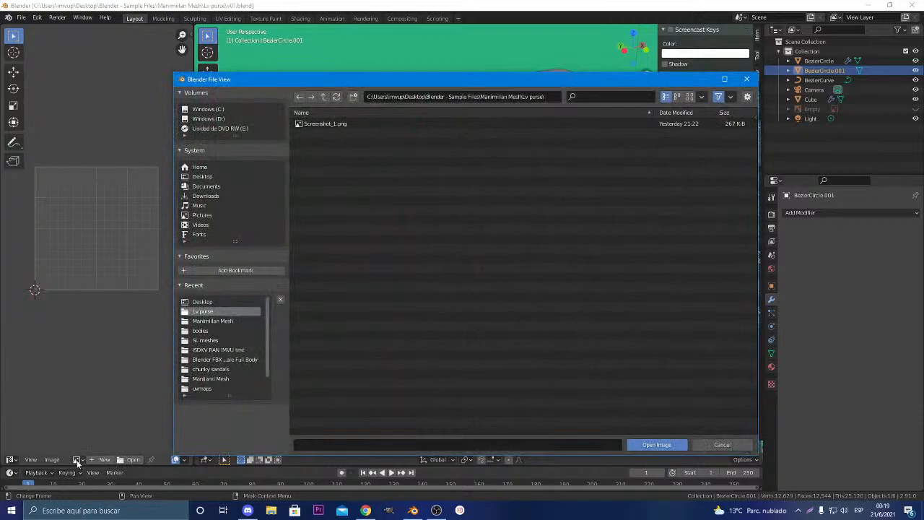
pyautogui.click(121, 375)
pyautogui.click(747, 79)
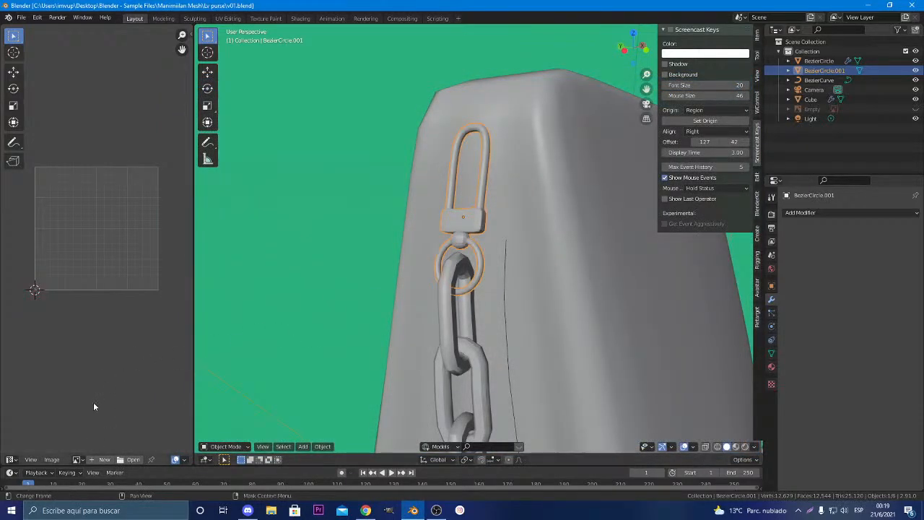
# Display the already loaded image Screenshot_1.png in the image editor and frame the clasps between strap, chain and bag
pyautogui.click(78, 460)
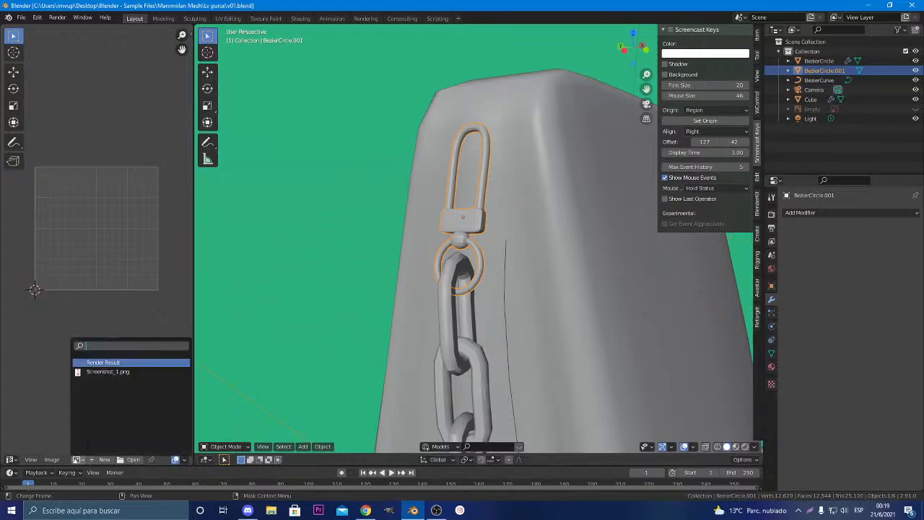
pyautogui.click(112, 373)
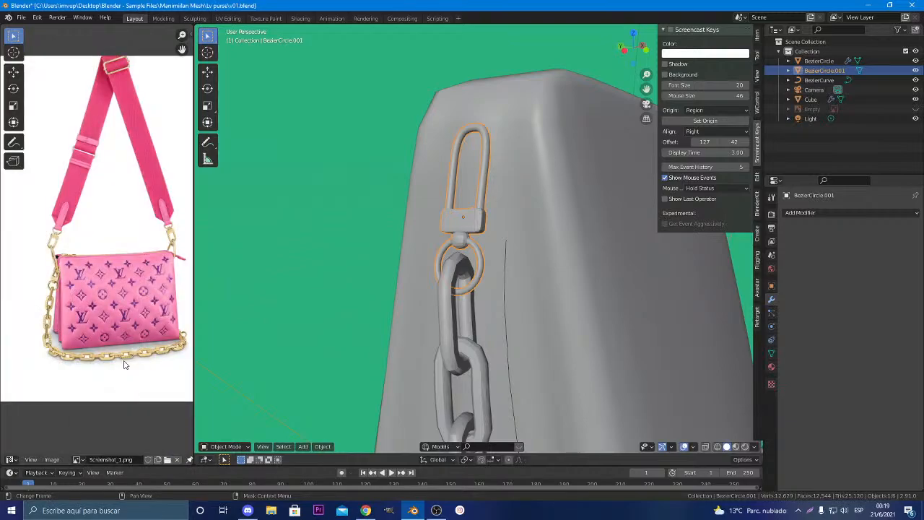
pyautogui.scroll(3, 124, 365)
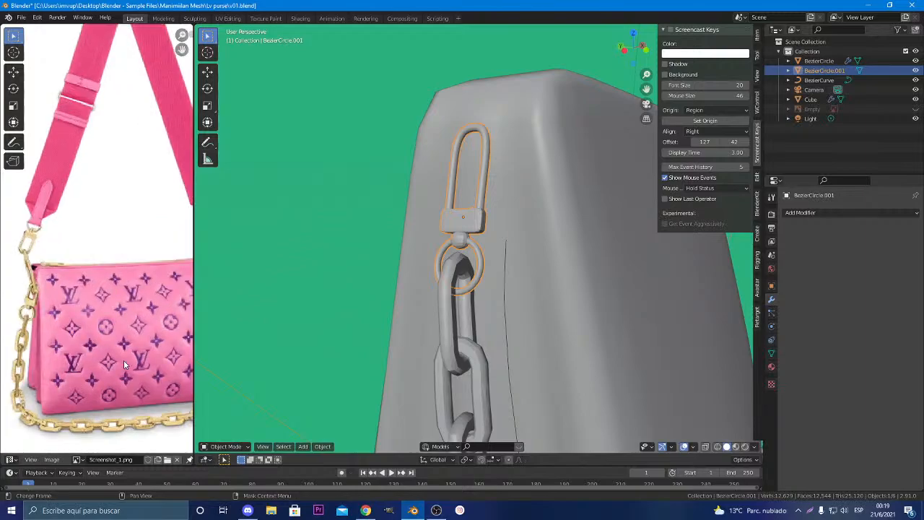
pyautogui.scroll(-3, 124, 365)
pyautogui.moveTo(124, 365); pyautogui.dragTo(151, 365, button='middle')
pyautogui.scroll(-1, 151, 364)
pyautogui.scroll(5, 78, 318)
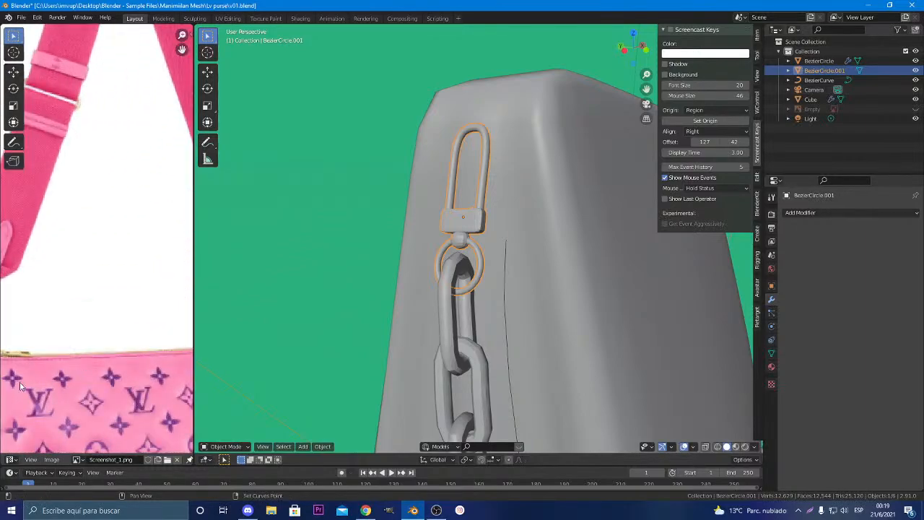
pyautogui.scroll(-5, 78, 318)
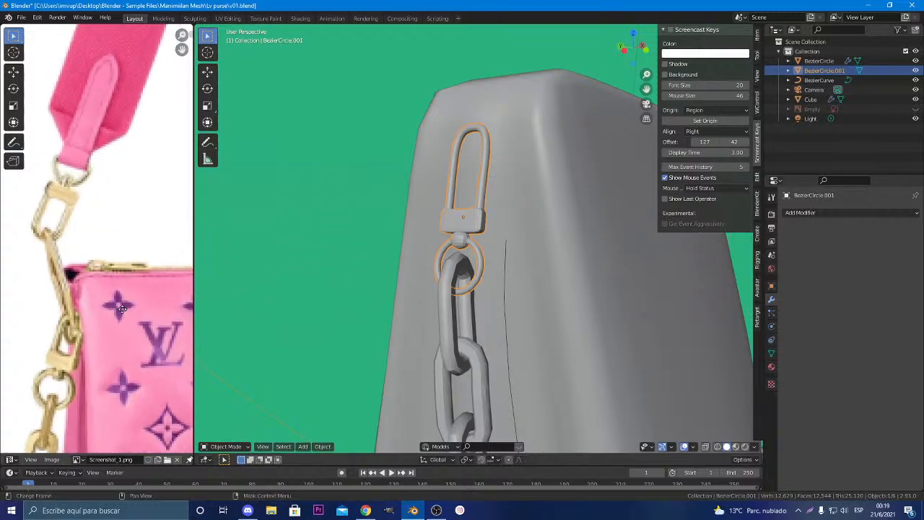
pyautogui.scroll(4, 103, 313)
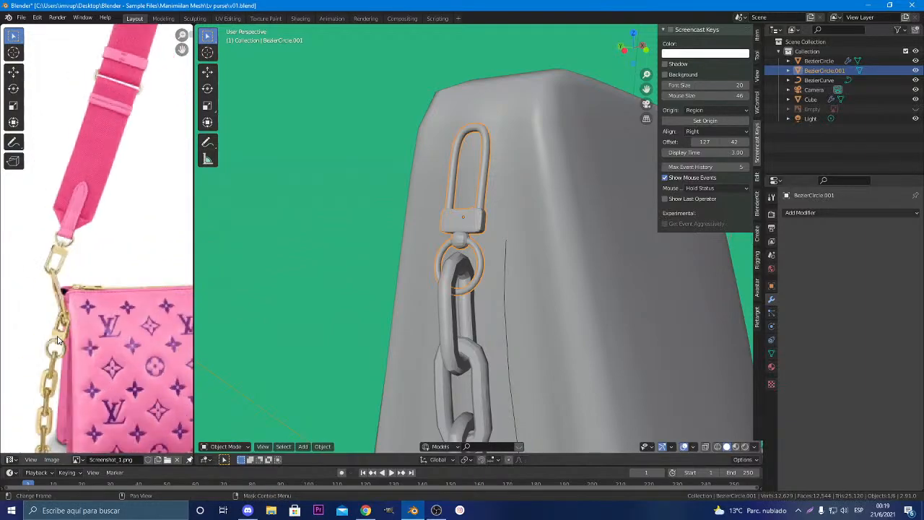
# Compare the modelled clasp on the purse's side with the clasps in the reference photo
pyautogui.moveTo(530, 192); pyautogui.dragTo(527, 244, button='middle')
pyautogui.scroll(-4, 527, 241)
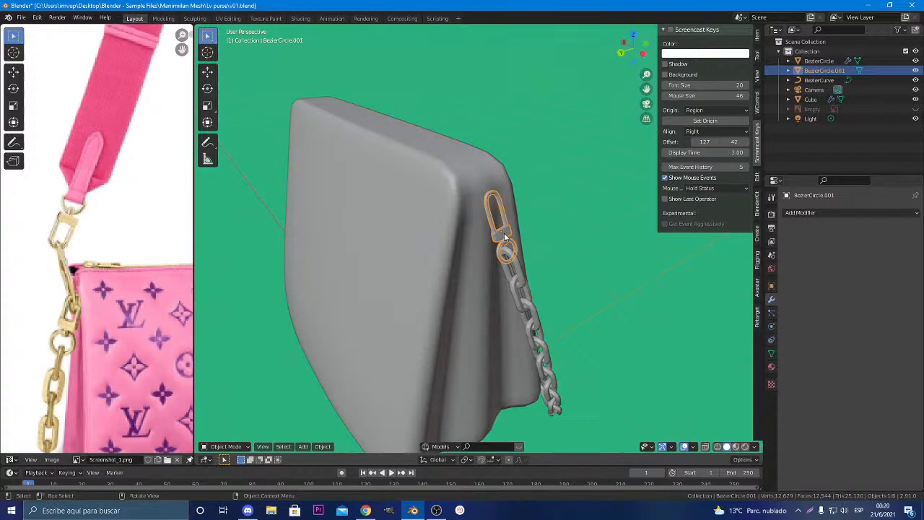
pyautogui.moveTo(505, 237)
pyautogui.mouseDown(button='middle')
pyautogui.moveTo(463, 231)
pyautogui.moveTo(388, 248)
pyautogui.moveTo(449, 261)
pyautogui.moveTo(488, 245)
pyautogui.mouseUp(button='middle')
pyautogui.scroll(6, 488, 245)
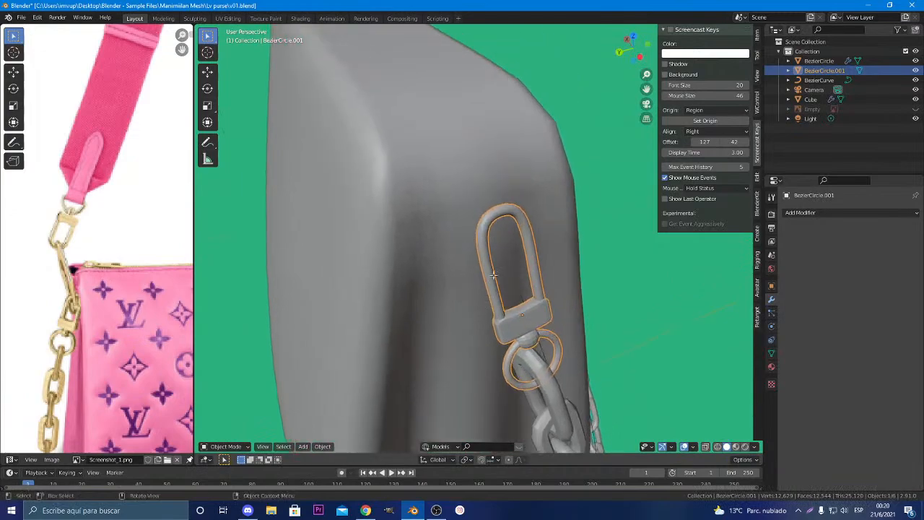
pyautogui.press('Tab')
pyautogui.press('Tab')
pyautogui.scroll(-5, 502, 229)
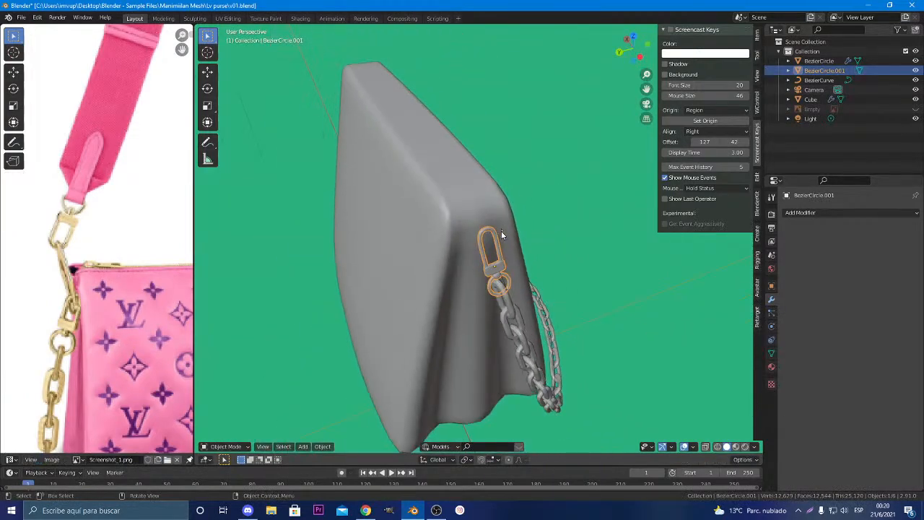
# Add a cube mesh beside the purse and scale it down uniformly to about 0.225
pyautogui.moveTo(502, 230); pyautogui.dragTo(364, 234, button='middle')
pyautogui.keyDown('shift'); pyautogui.moveTo(423, 256); pyautogui.dragTo(457, 234, button='middle'); pyautogui.keyUp('shift')
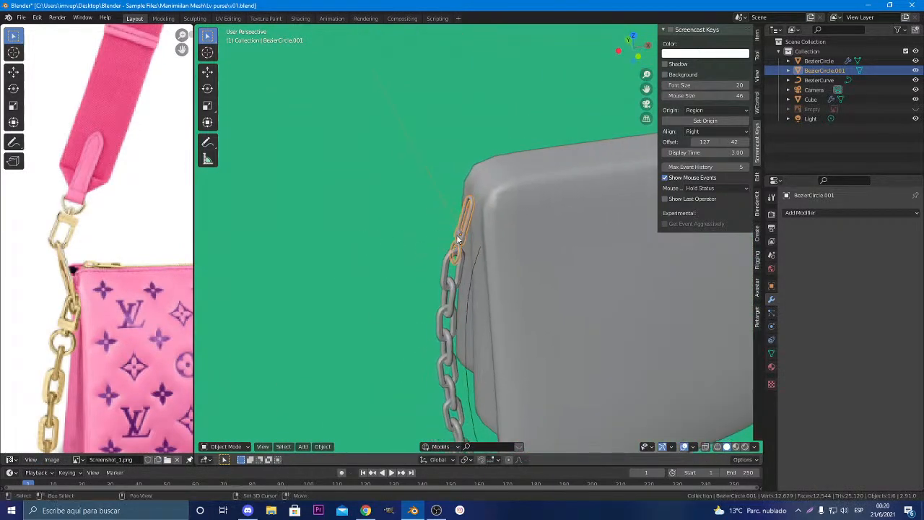
pyautogui.hotkey('shift', 'a')
pyautogui.moveTo(479, 216)
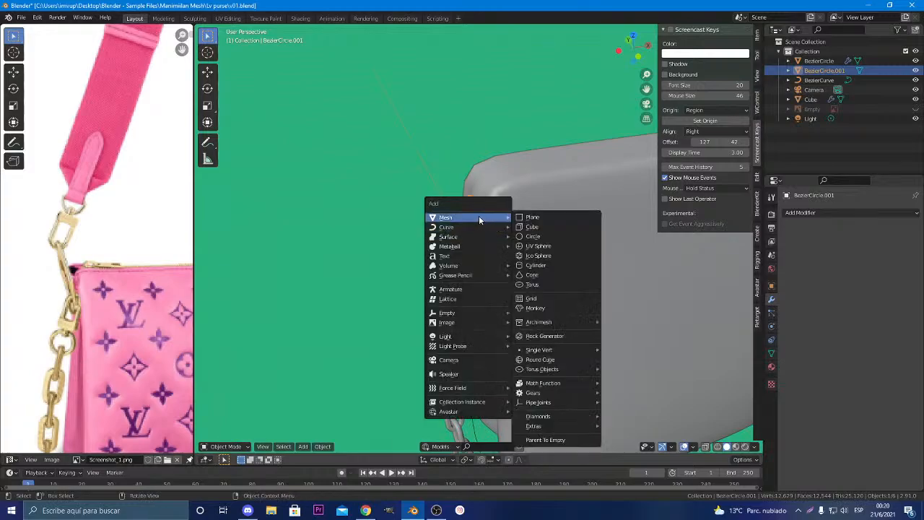
pyautogui.click(539, 227)
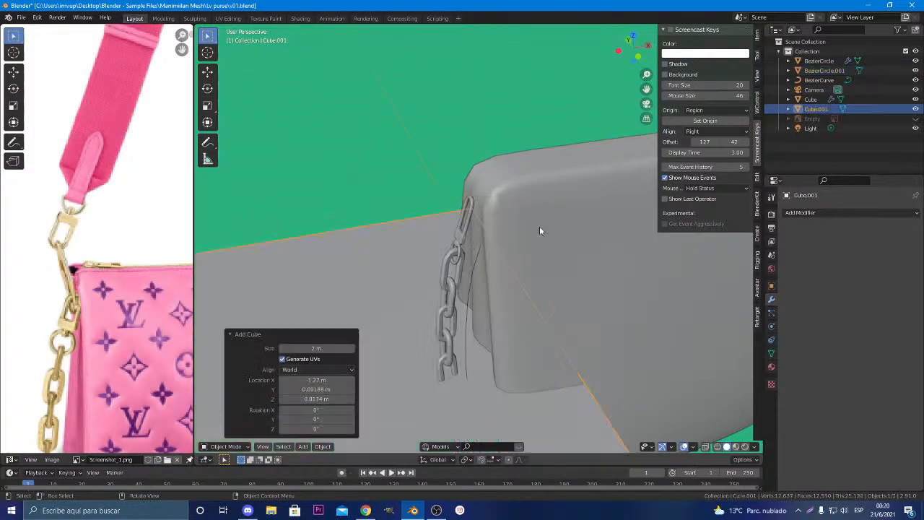
pyautogui.scroll(-6, 482, 240)
pyautogui.press('s')
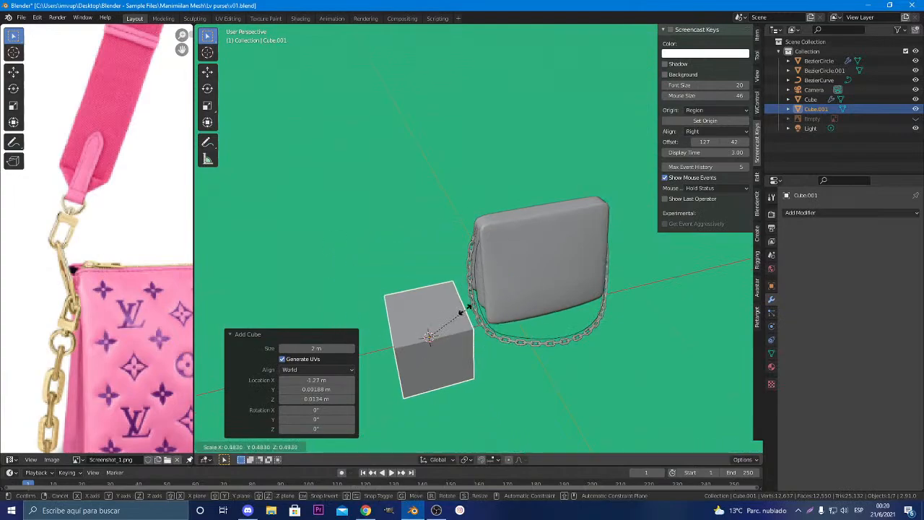
pyautogui.click(445, 325)
# Move the cube along X and about 1.49 m up along Z onto the chain clasp, scale it by about 0.428 and frame it
pyautogui.press('g')
pyautogui.press('x')
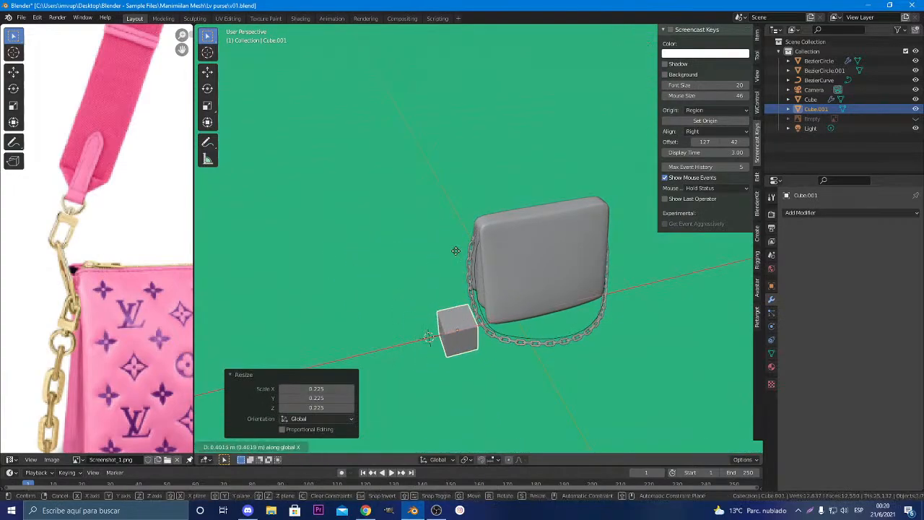
pyautogui.click(473, 238)
pyautogui.press('g')
pyautogui.press('z')
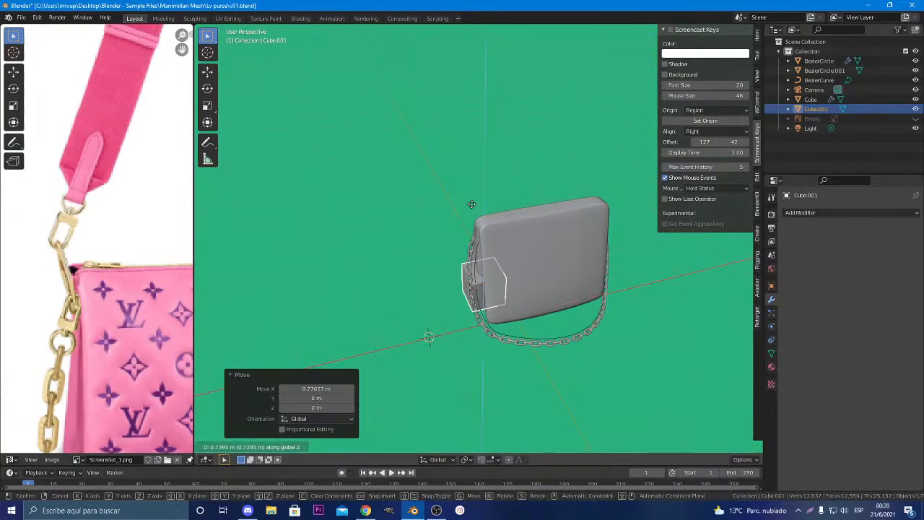
pyautogui.click(470, 165)
pyautogui.press('g')
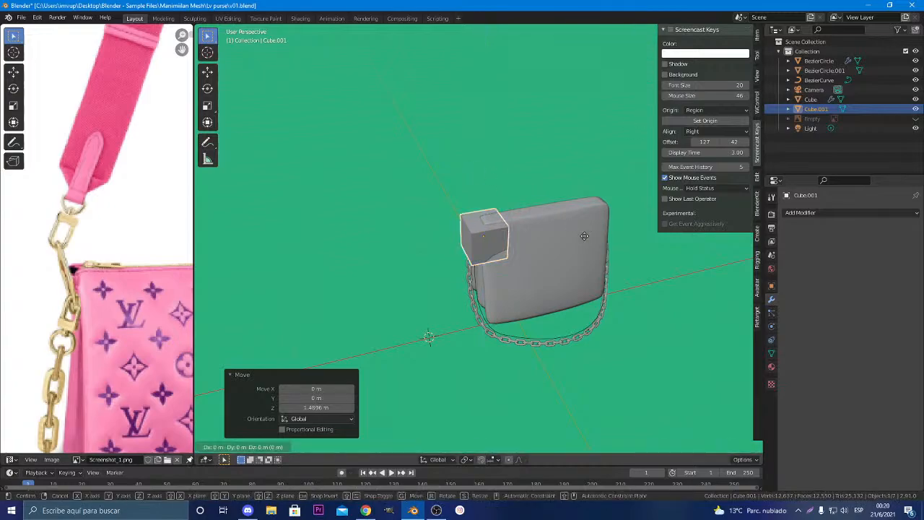
pyautogui.press('x')
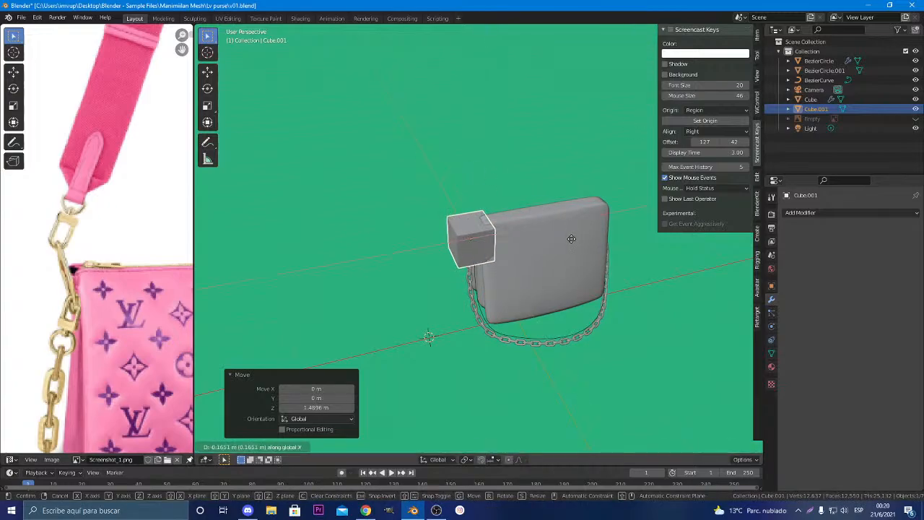
pyautogui.click(568, 254)
pyautogui.press('s')
pyautogui.press('KP_Decimal')
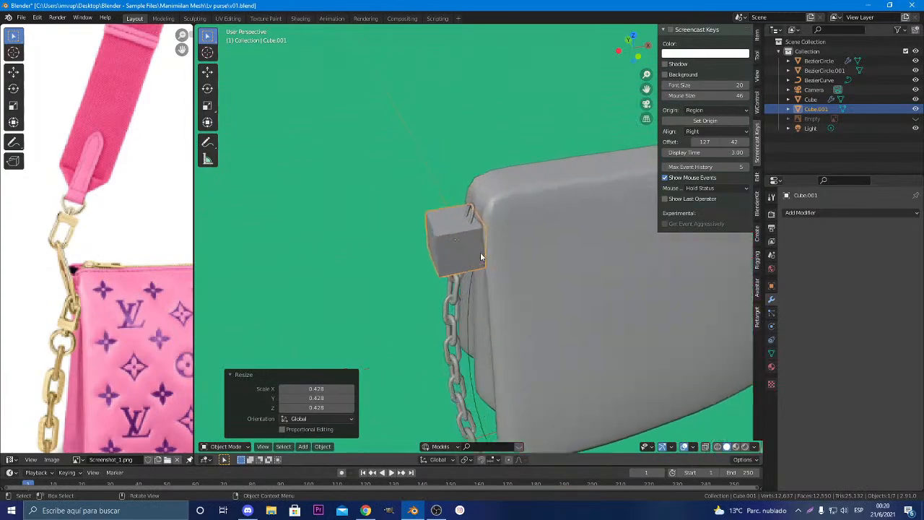
# Move the cube about 0.058 m along X and 0.075 m up along Z, and scale it down uniformly to about 0.387
pyautogui.press('g')
pyautogui.press('x')
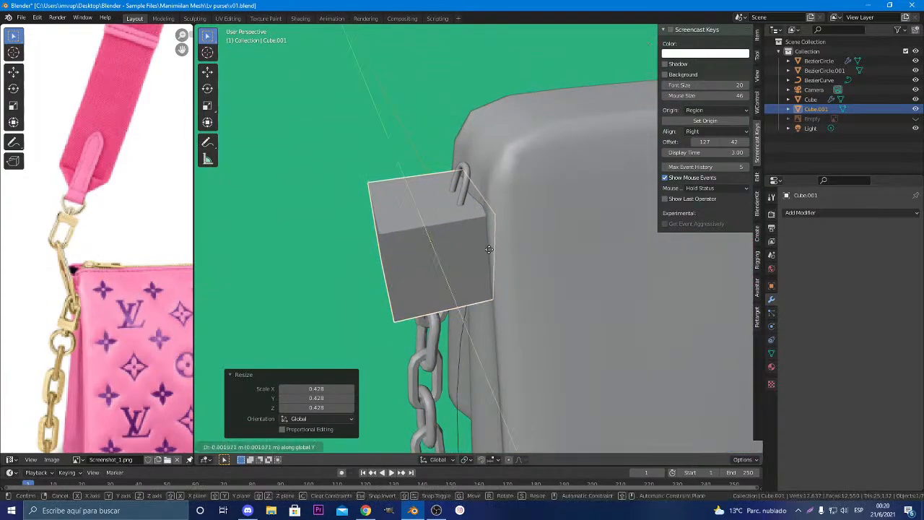
pyautogui.click(500, 265)
pyautogui.press('z')
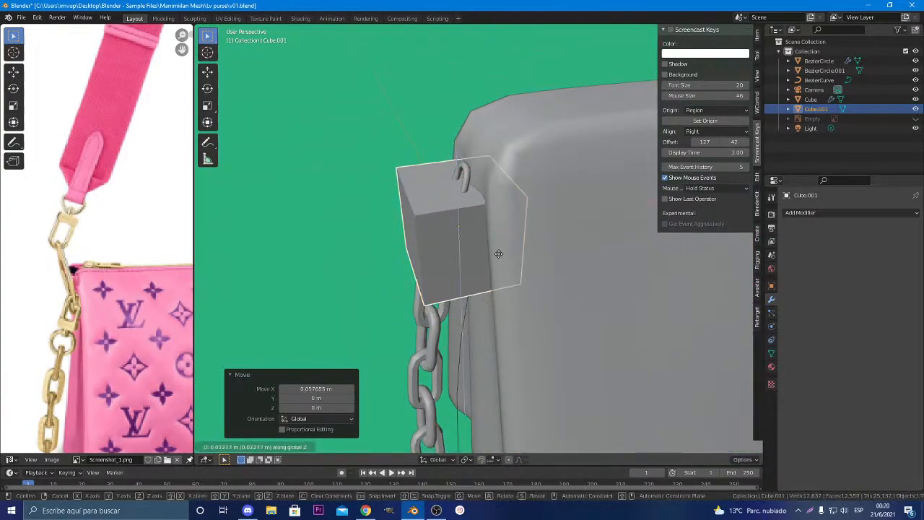
pyautogui.click(503, 233)
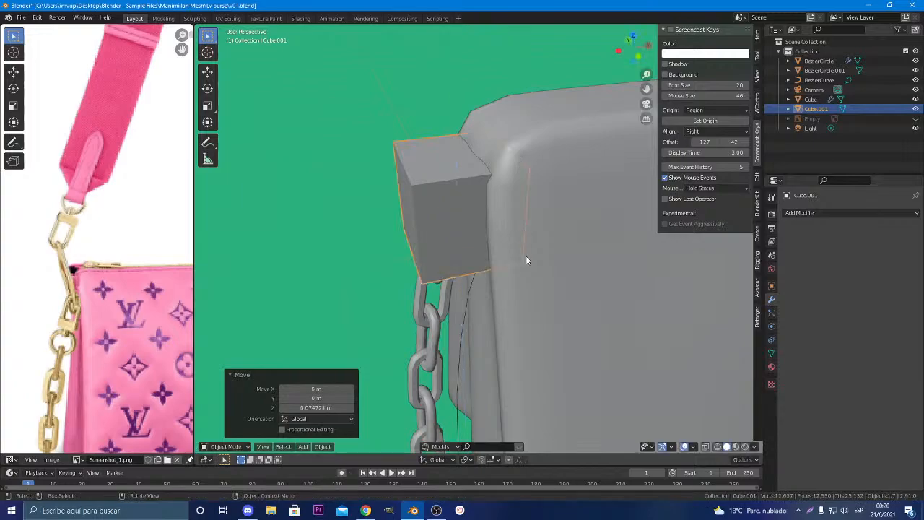
pyautogui.press('s')
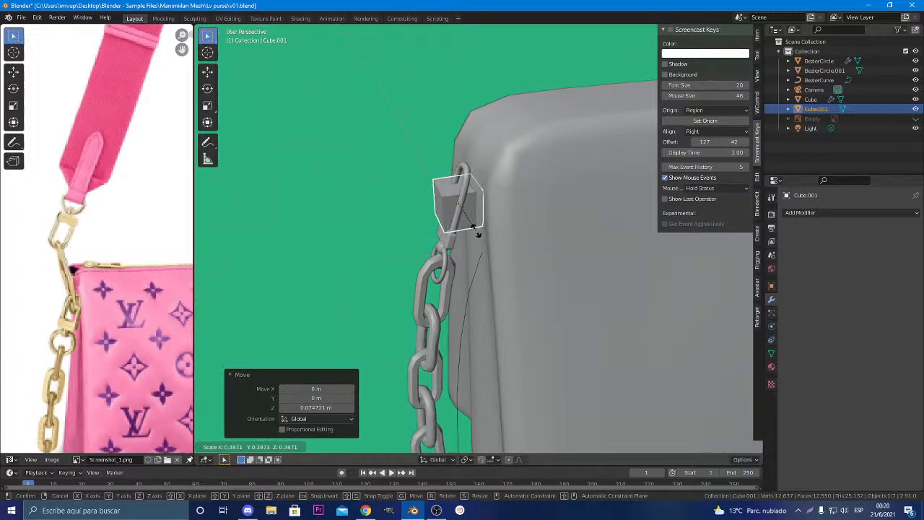
pyautogui.click(476, 229)
# Frame the whole bag in the reference photo, then switch to Chrome and search Google for "LV PURSE PINK"
pyautogui.scroll(-1, 101, 369)
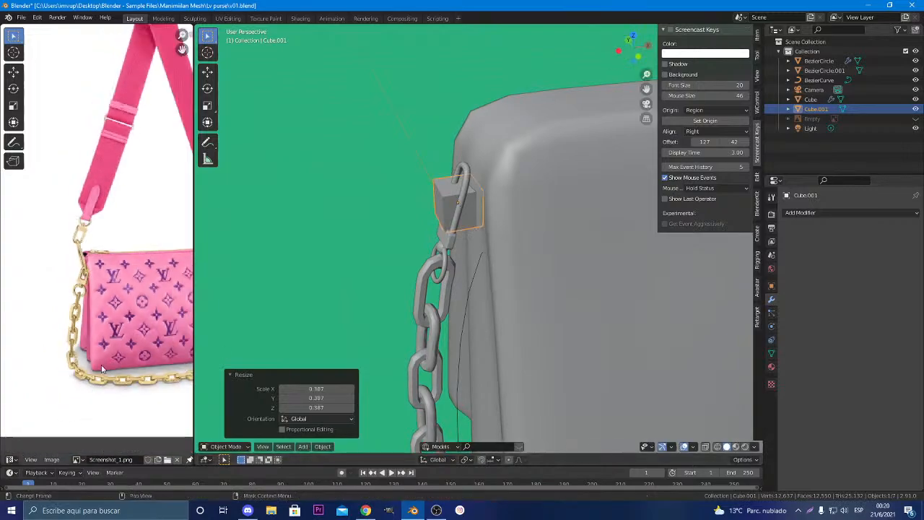
pyautogui.moveTo(112, 303); pyautogui.dragTo(58, 306, button='middle')
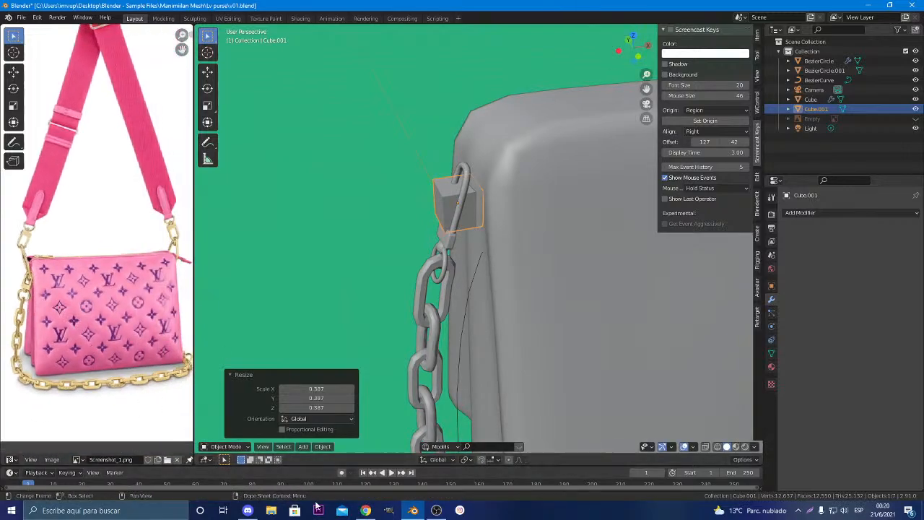
pyautogui.click(366, 511)
pyautogui.click(302, 27)
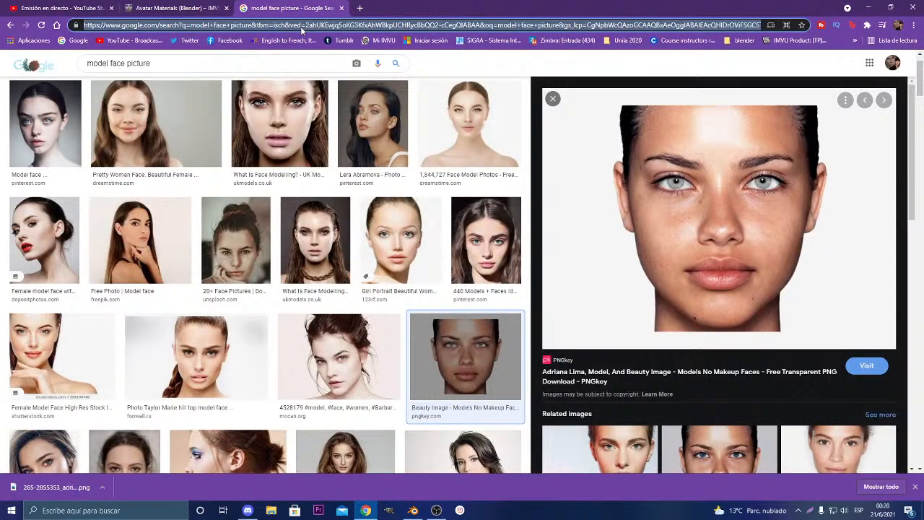
pyautogui.write('LV P')
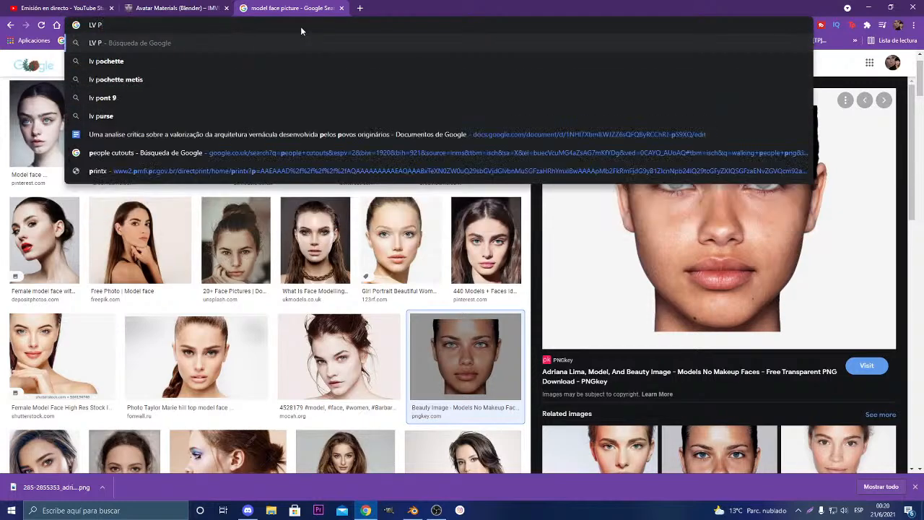
pyautogui.write('U')
pyautogui.press('BackSpace')
pyautogui.write('URSE ')
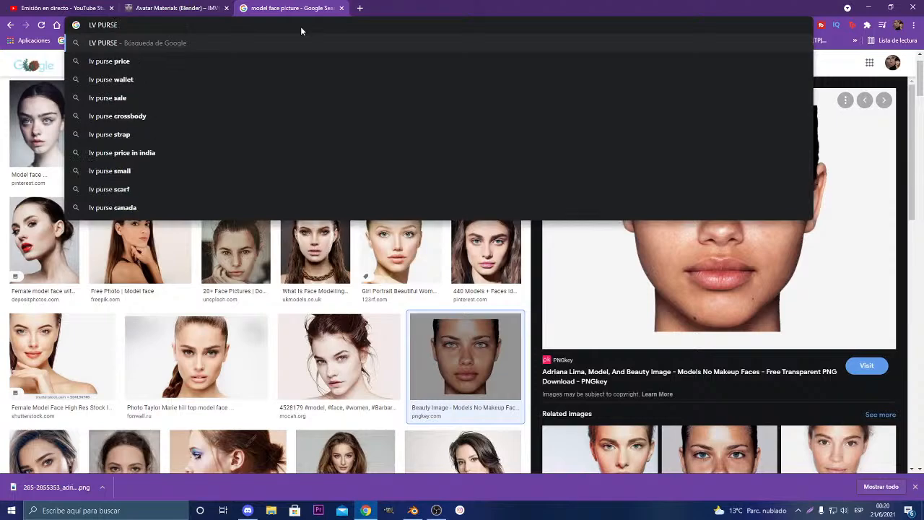
pyautogui.write('PINK')
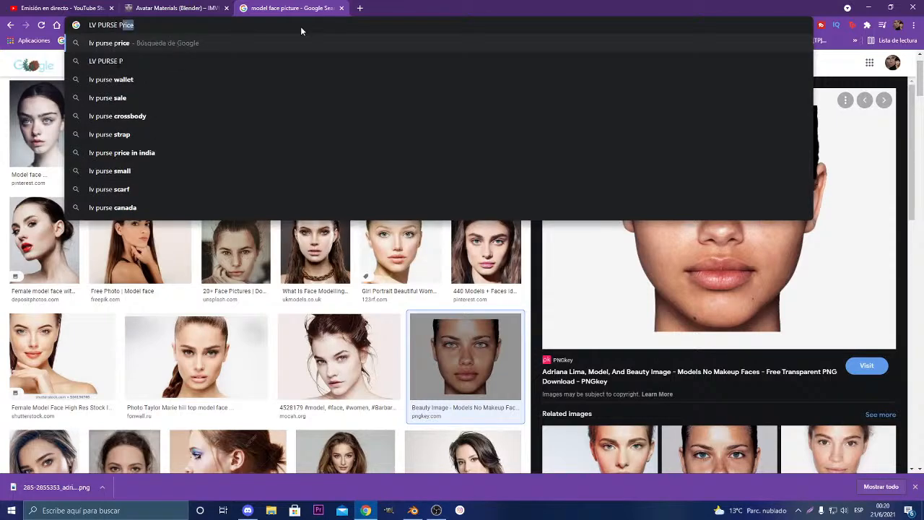
pyautogui.press('Return')
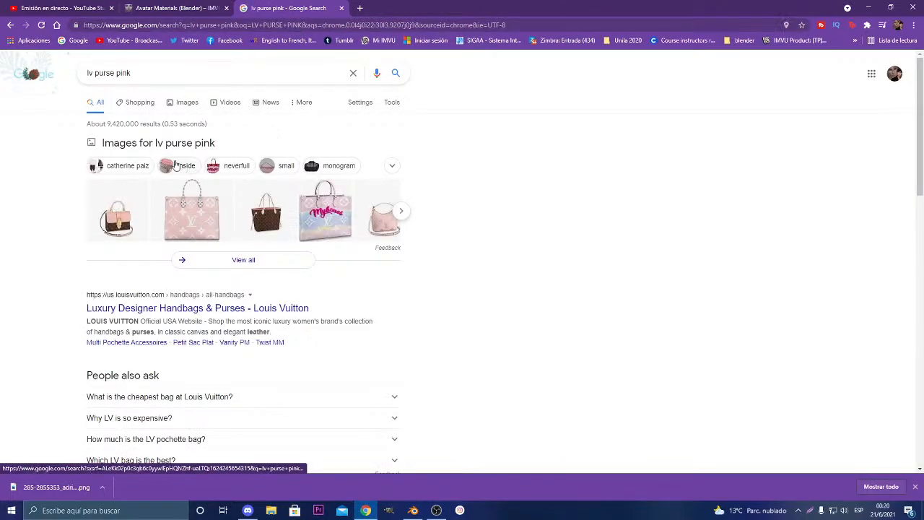
# Browse the image results for the pink monogram bag with the strap and gold chain shown in the reference photo
pyautogui.click(390, 166)
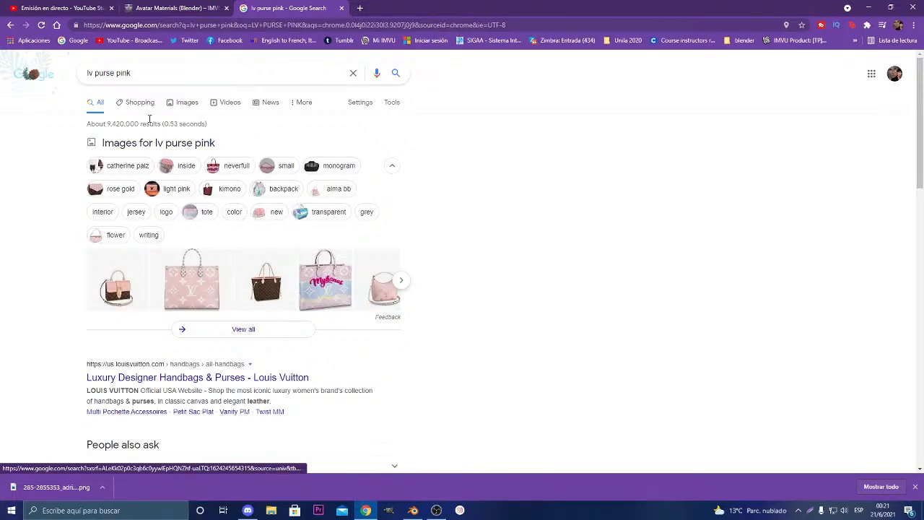
pyautogui.click(183, 106)
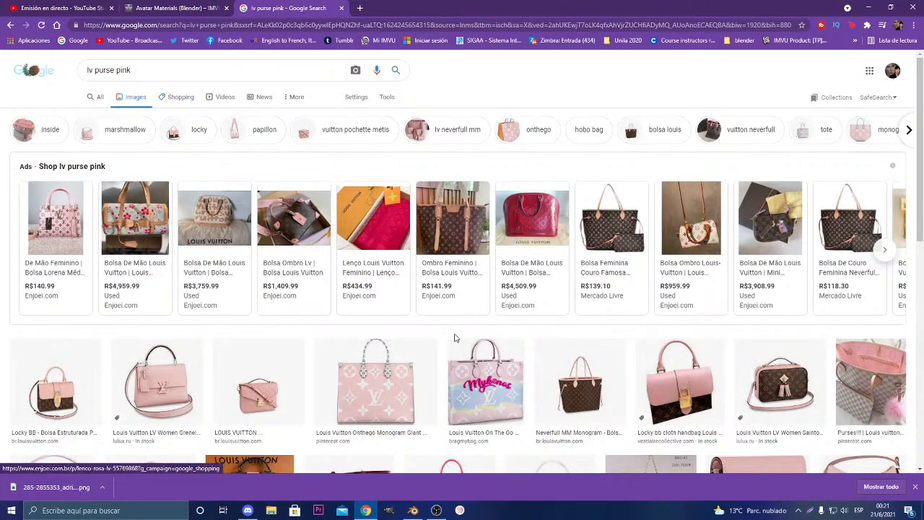
pyautogui.scroll(-10, 188, 166)
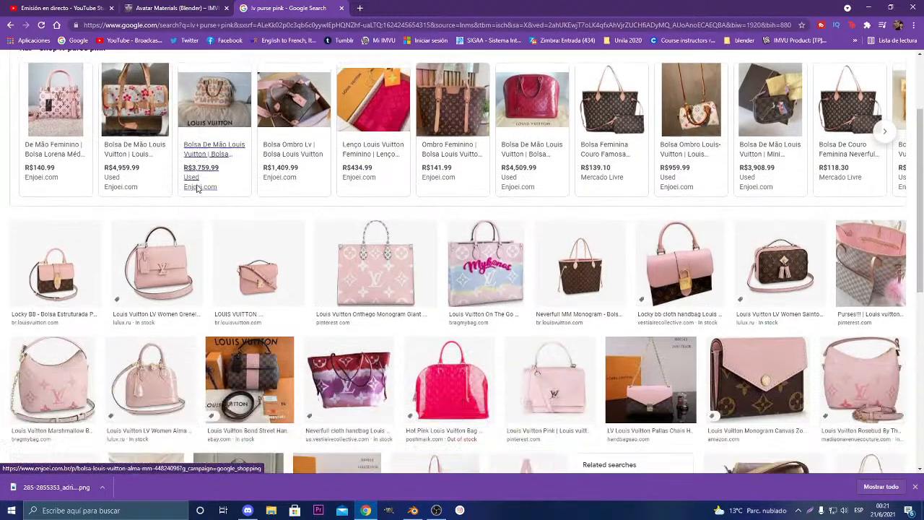
pyautogui.scroll(-5, 208, 211)
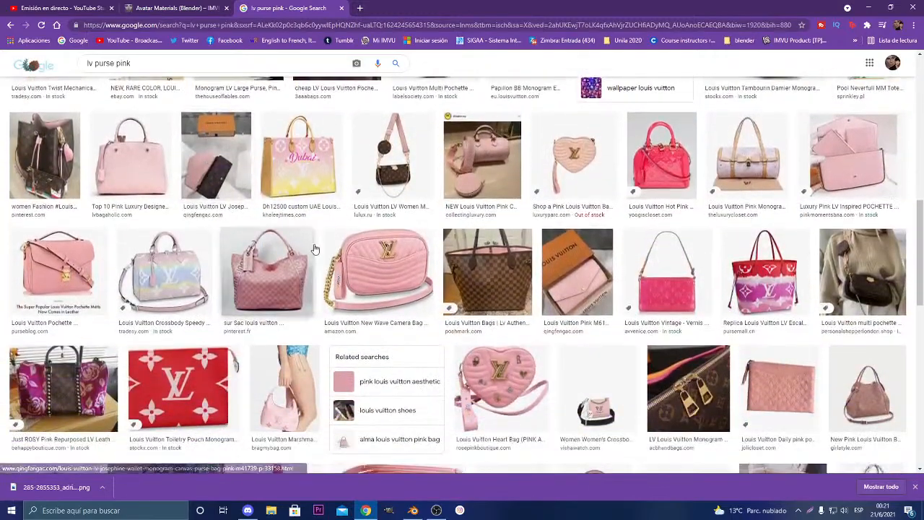
pyautogui.scroll(-4, 594, 349)
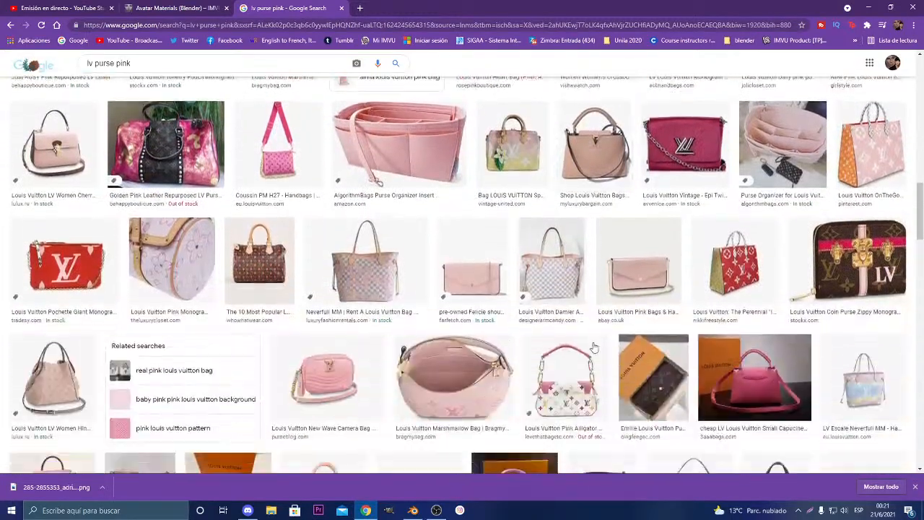
pyautogui.scroll(9, 594, 349)
pyautogui.scroll(8, 594, 347)
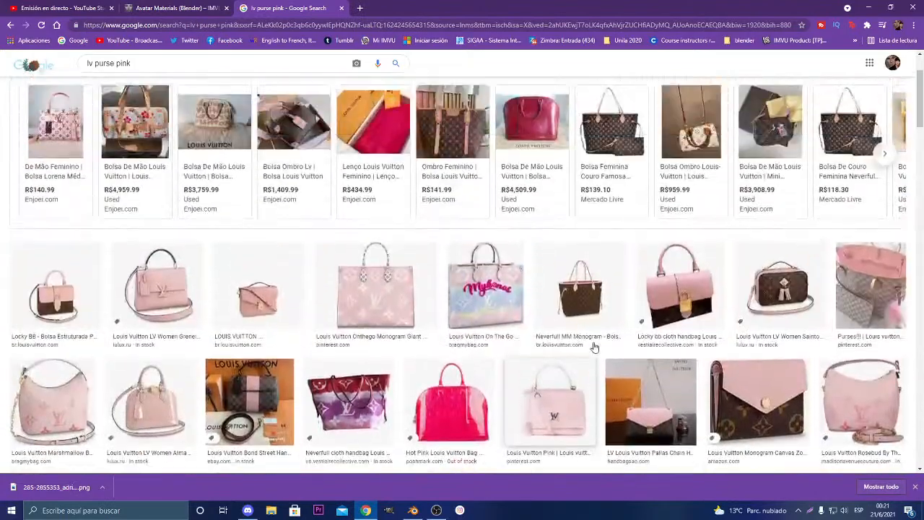
pyautogui.scroll(2, 722, 304)
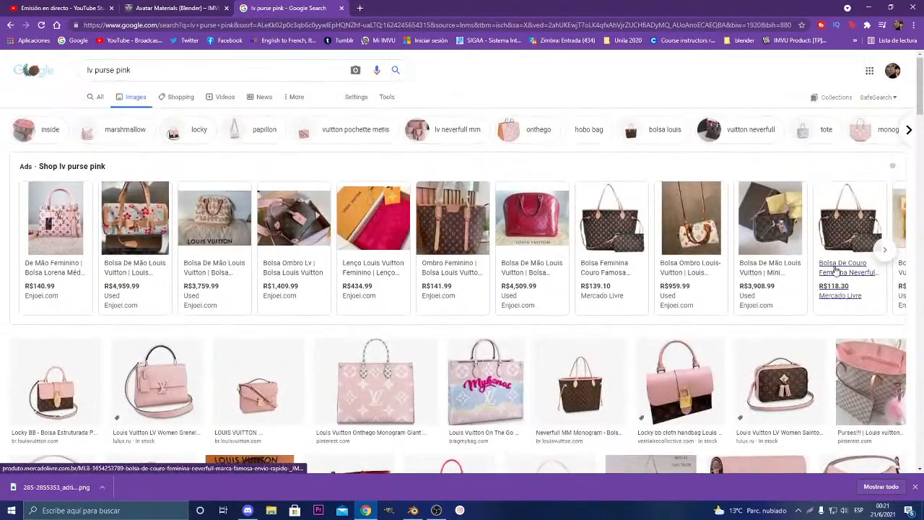
pyautogui.click(894, 250)
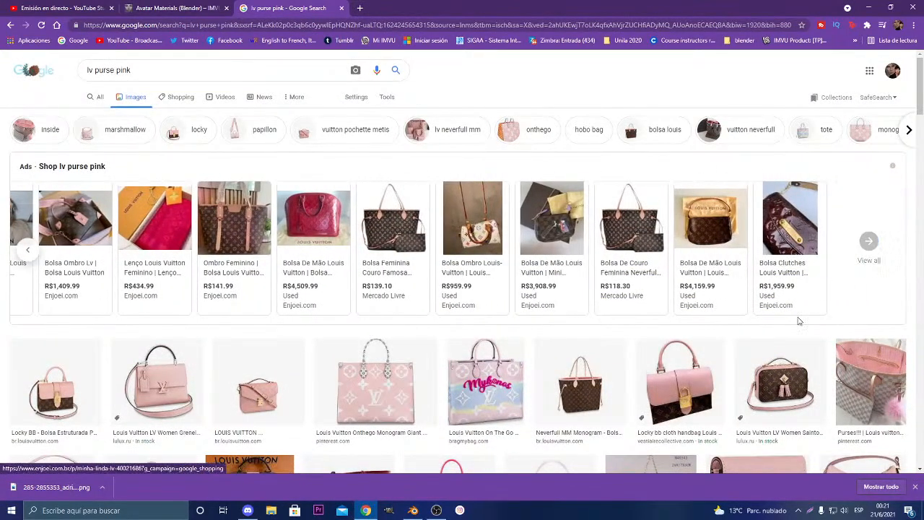
pyautogui.scroll(-8, 798, 320)
pyautogui.scroll(-5, 799, 321)
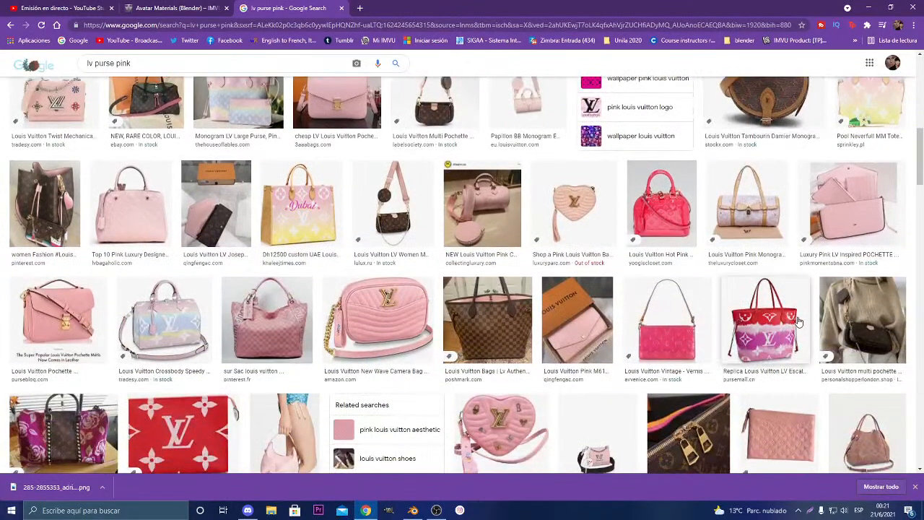
pyautogui.scroll(-5, 798, 321)
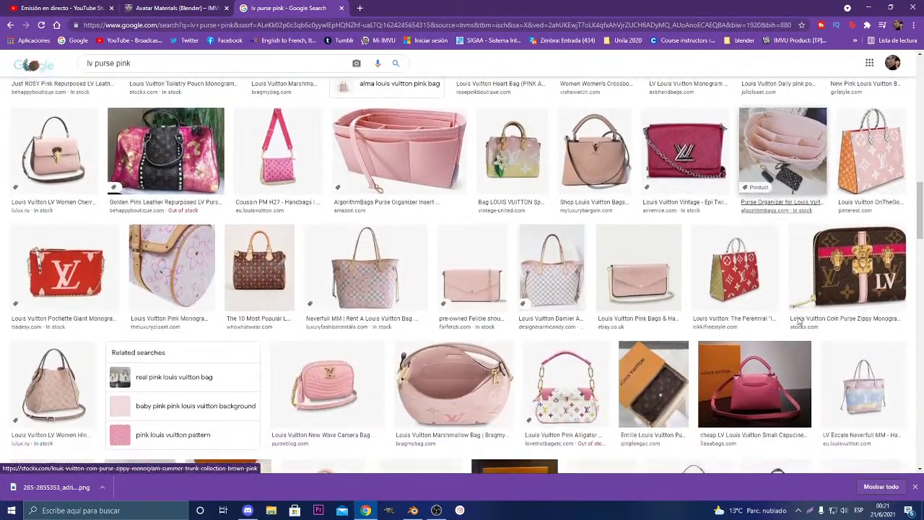
# Open the Coussin PM H27 result, go to its Louis Vuitton product page and accept the cookies
pyautogui.click(278, 141)
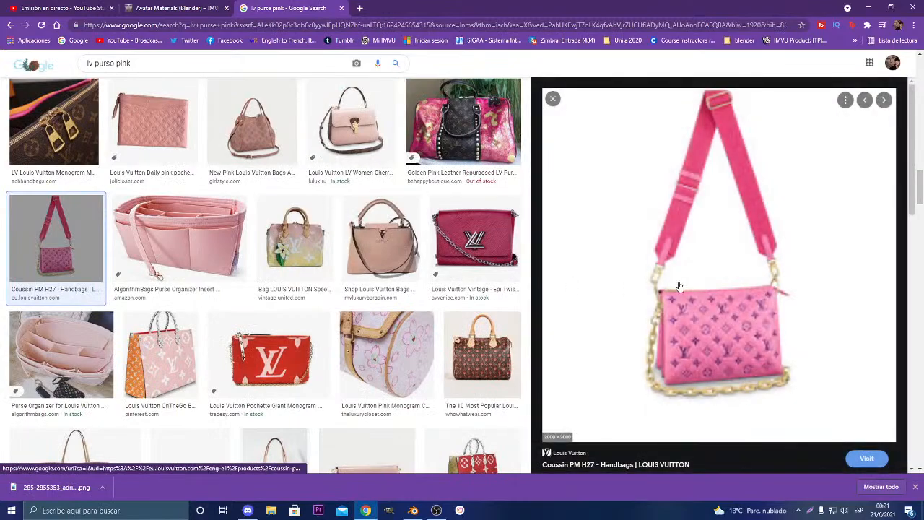
pyautogui.click(679, 287)
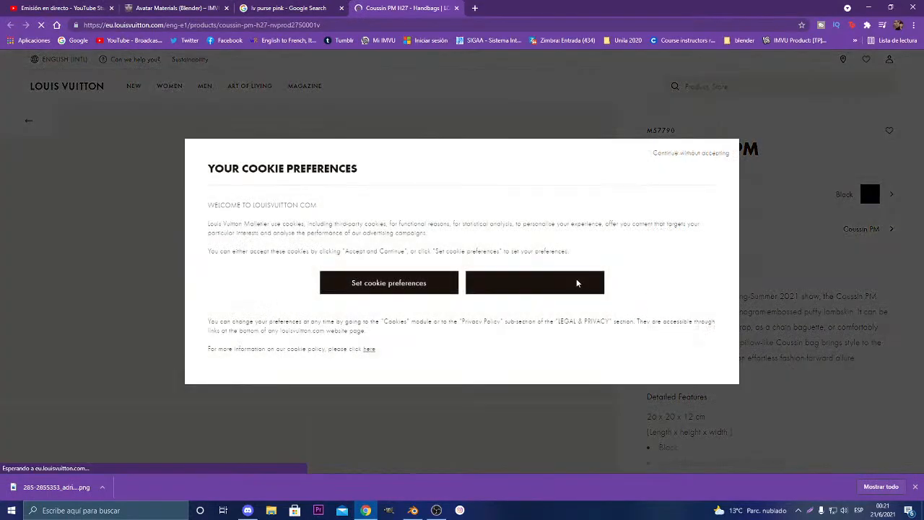
pyautogui.click(493, 293)
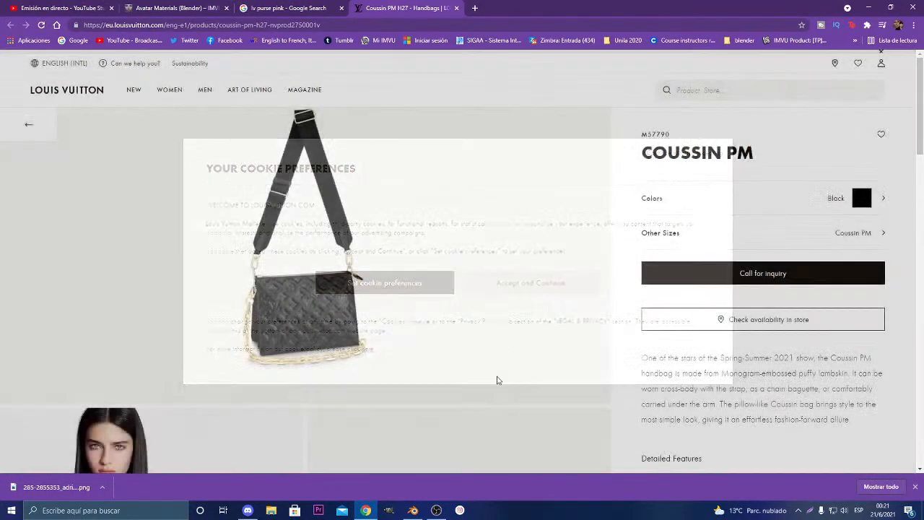
# Enlarge the product photo of the bag's side and zoom in to examine how the gold clasp is attached
pyautogui.scroll(-2, 452, 268)
pyautogui.scroll(2, 452, 268)
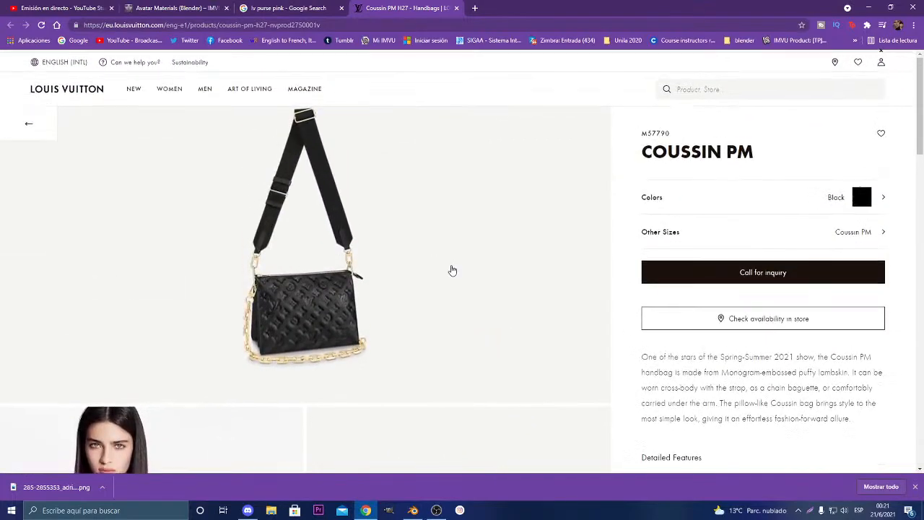
pyautogui.scroll(-5, 455, 289)
pyautogui.click(457, 256)
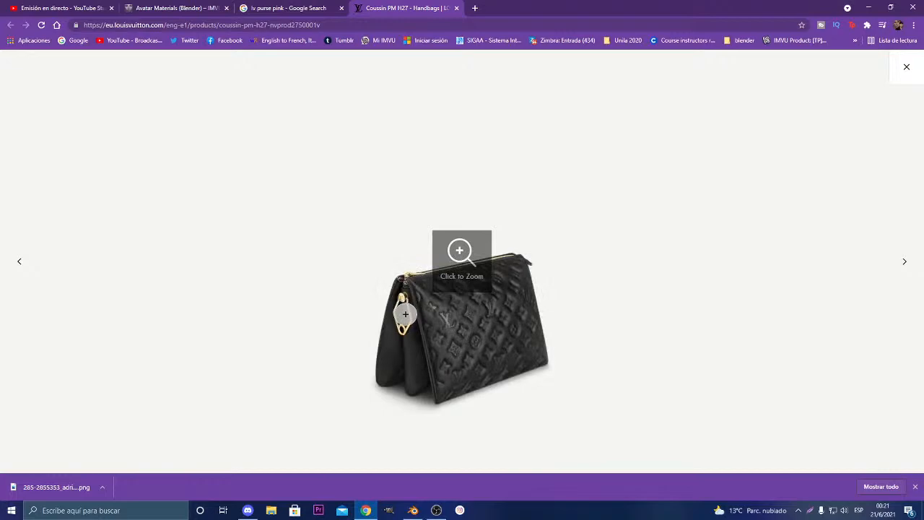
pyautogui.click(405, 313)
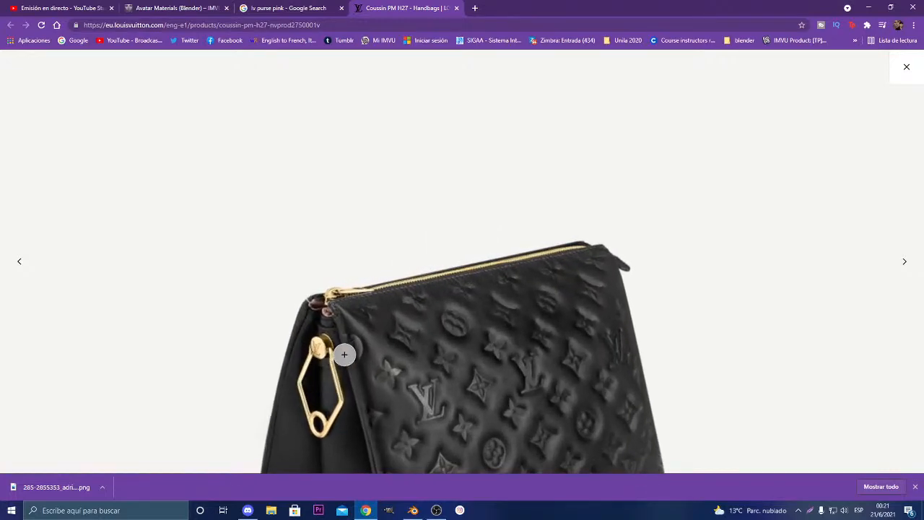
pyautogui.click(344, 355)
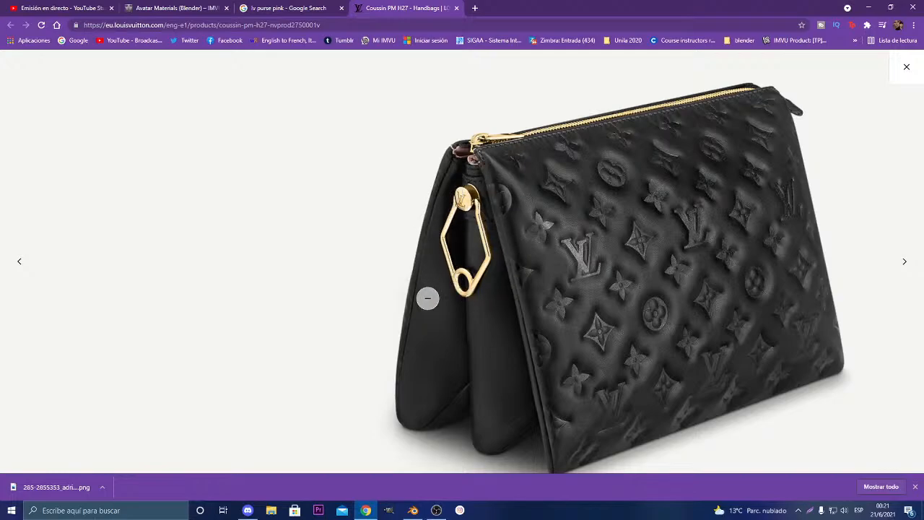
# Switch back to Blender and add a level 2 Subdivision modifier to the cube on the chain clasp
pyautogui.click(413, 510)
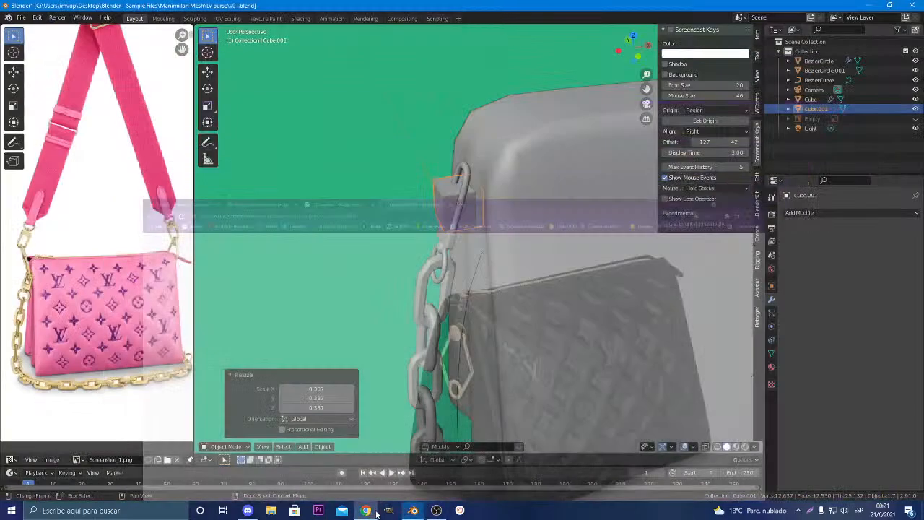
pyautogui.moveTo(449, 219); pyautogui.dragTo(503, 213, button='middle')
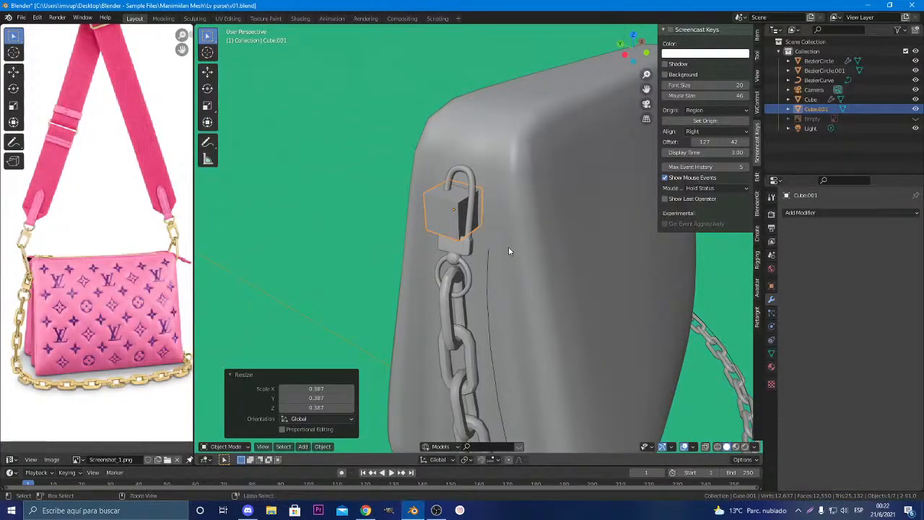
pyautogui.hotkey('ctrl', '2')
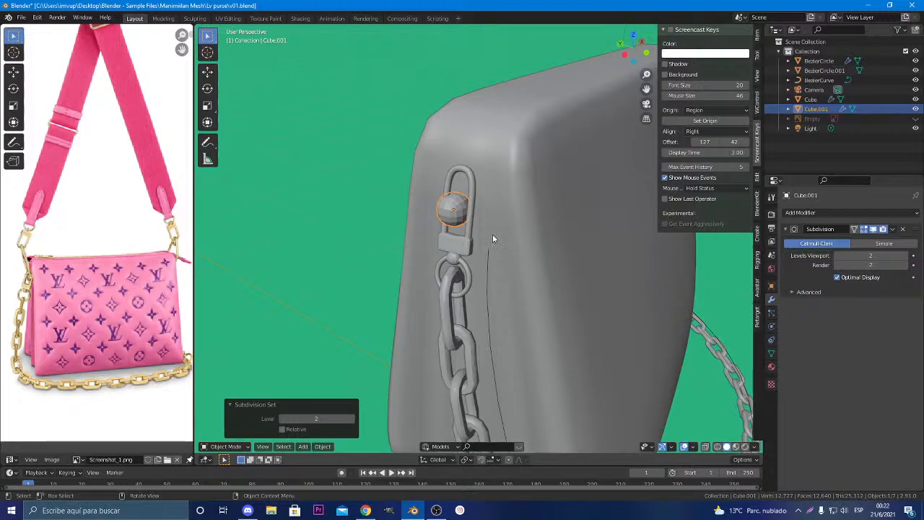
# Move the rounded cube about 0.052 m up along Z and -0.0067 m along Y to the top of the clasp loop
pyautogui.press('g')
pyautogui.press('z')
pyautogui.click(497, 208)
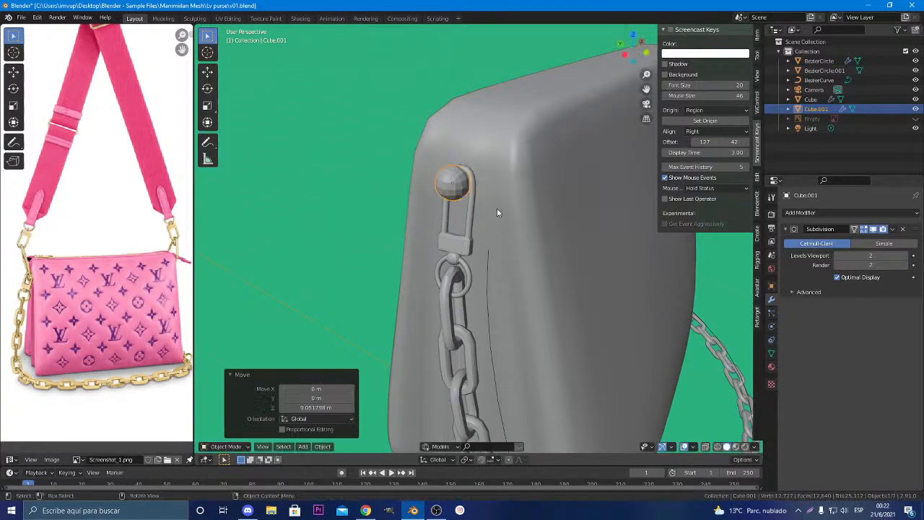
pyautogui.press('g')
pyautogui.press('y')
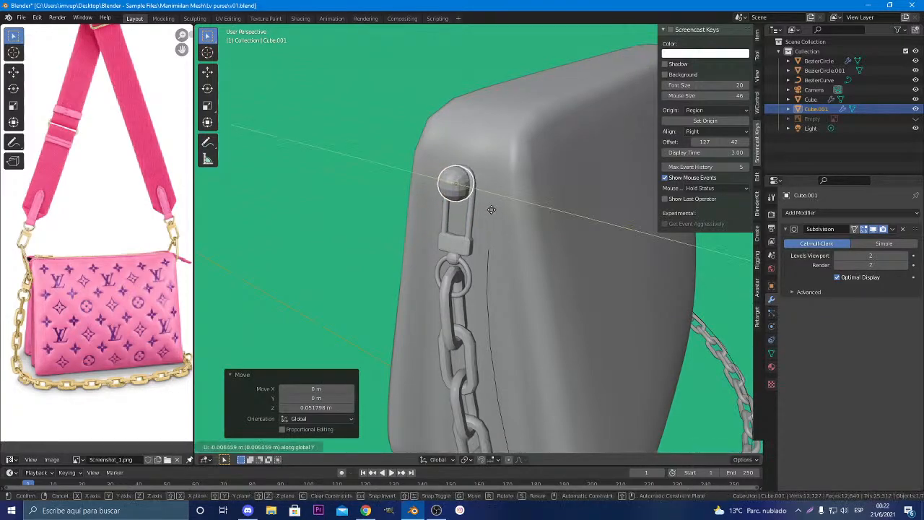
pyautogui.click(491, 210)
pyautogui.scroll(6, 491, 213)
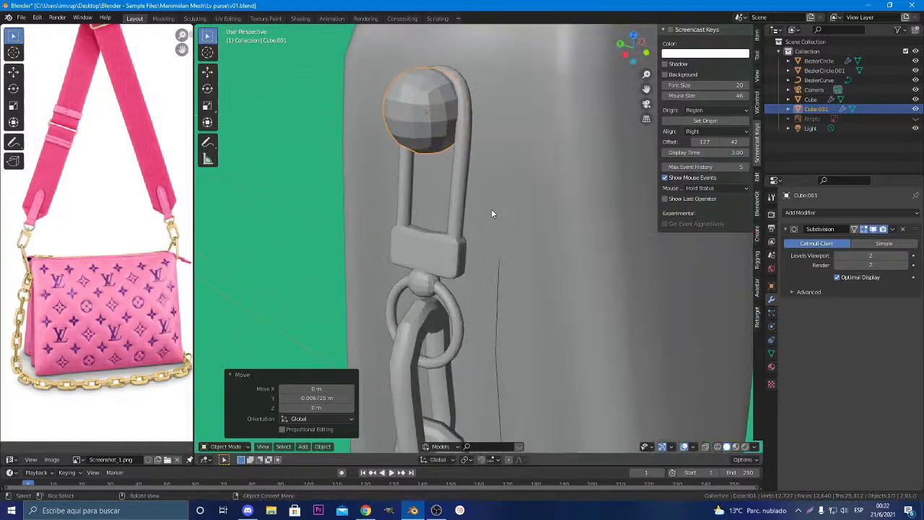
pyautogui.scroll(5, 456, 290)
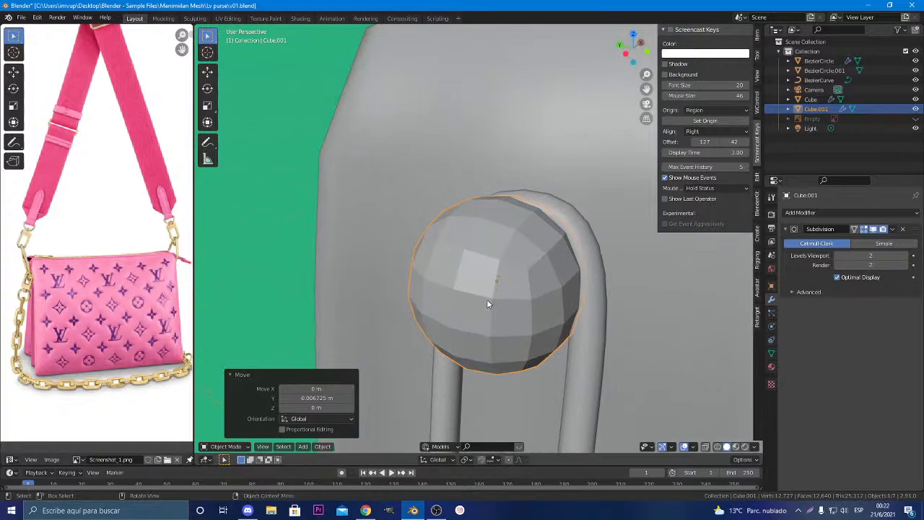
# Cut two edge loops across the rounded cube's depth, at slide factors -0.830 and 0.073, to shape it into a short cylinder
pyautogui.press('Tab')
pyautogui.hotkey('alt', 'z')
pyautogui.moveTo(486, 304); pyautogui.dragTo(449, 252, button='middle')
pyautogui.hotkey('ctrl', 'r')
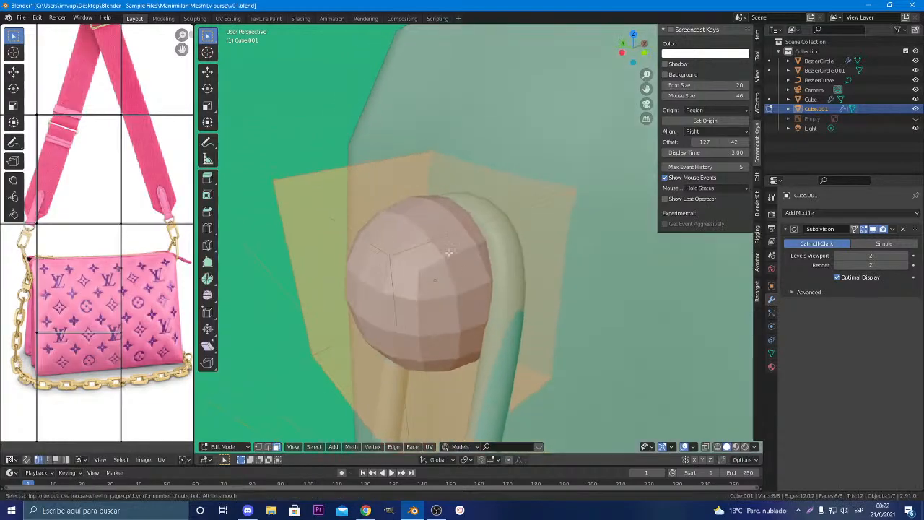
pyautogui.click(439, 232)
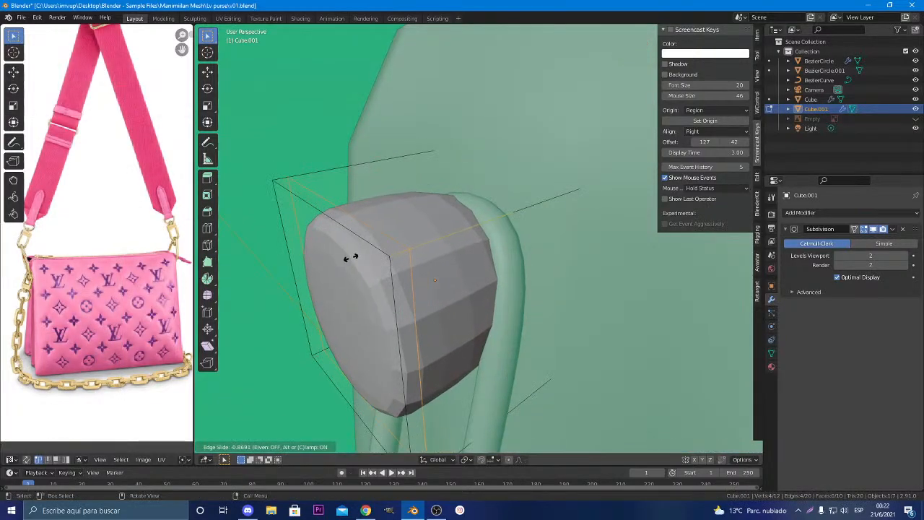
pyautogui.click(353, 258)
pyautogui.hotkey('ctrl', 'r')
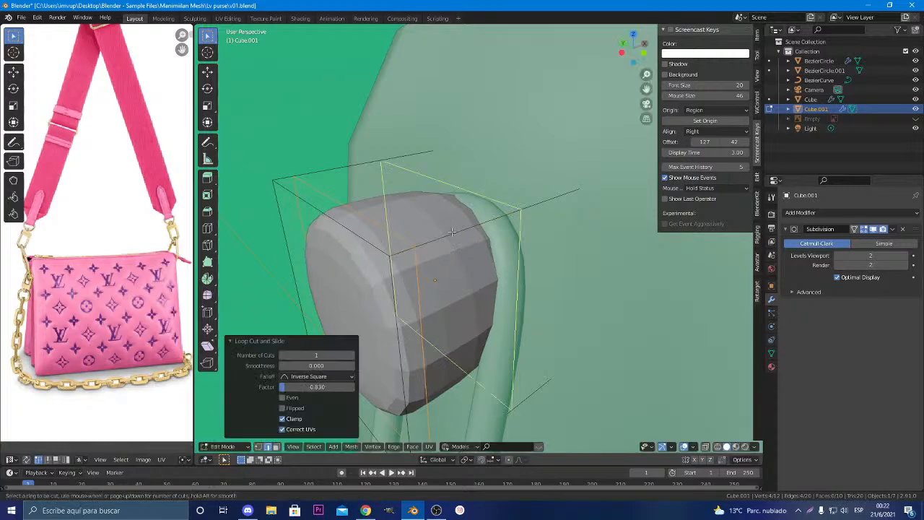
pyautogui.click(470, 221)
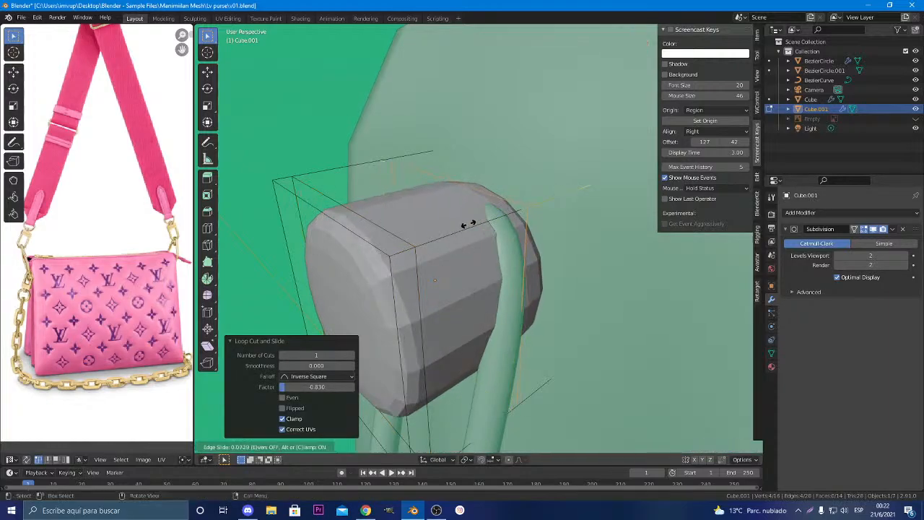
pyautogui.click(440, 239)
# Leave mesh editing and scale the whole button to about 0.746 so it fits the clasp loop
pyautogui.moveTo(440, 239); pyautogui.dragTo(511, 234, button='middle')
pyautogui.scroll(3, 511, 235)
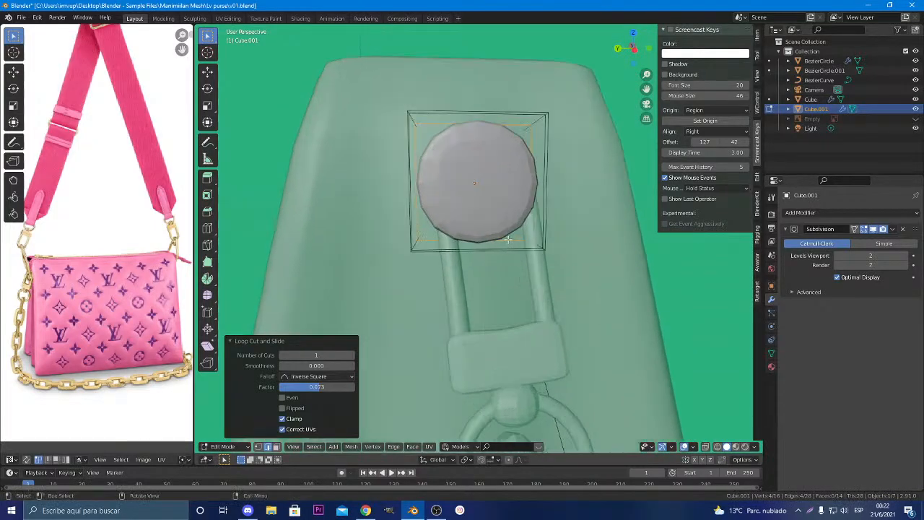
pyautogui.hotkey('alt', 'Tab')
pyautogui.hotkey('alt', 'Tab')
pyautogui.scroll(-5, 499, 267)
pyautogui.moveTo(499, 266)
pyautogui.mouseDown(button='middle')
pyautogui.moveTo(427, 276)
pyautogui.moveTo(488, 329)
pyautogui.moveTo(484, 269)
pyautogui.moveTo(515, 258)
pyautogui.mouseUp(button='middle')
pyautogui.scroll(6, 486, 318)
pyautogui.press('Tab')
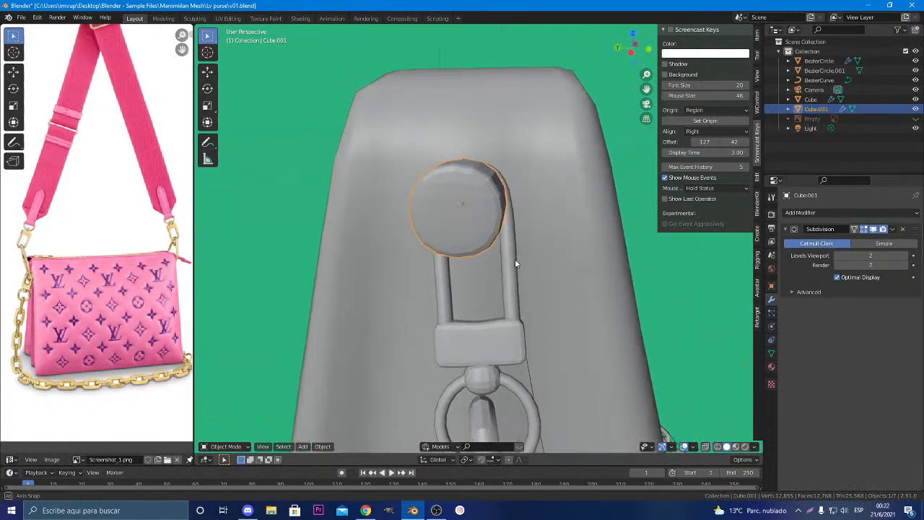
pyautogui.press('s')
pyautogui.click(510, 244)
# Shift the button along Y to centre it in the clasp loop and lower it about 0.0054 m along Z
pyautogui.press('g')
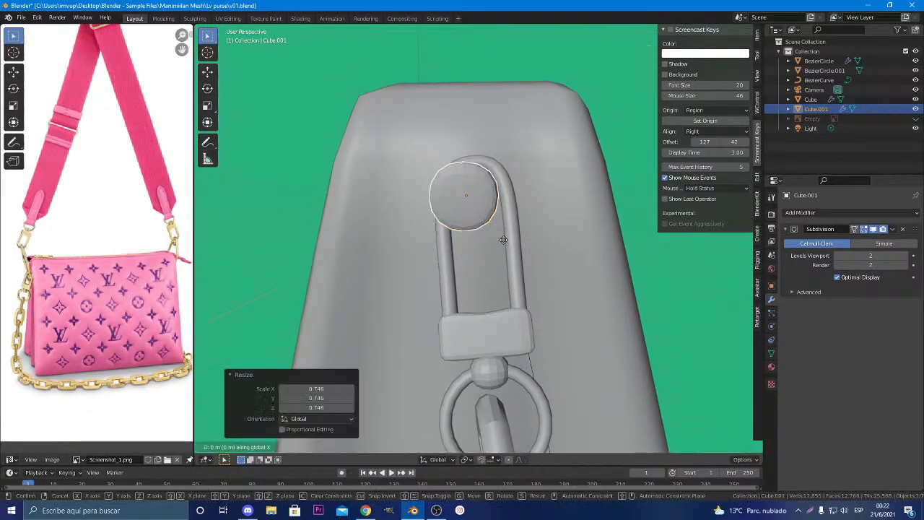
pyautogui.press('y')
pyautogui.click(515, 243)
pyautogui.moveTo(514, 245); pyautogui.dragTo(520, 345, button='middle')
pyautogui.press('g')
pyautogui.press('z')
pyautogui.click(570, 331)
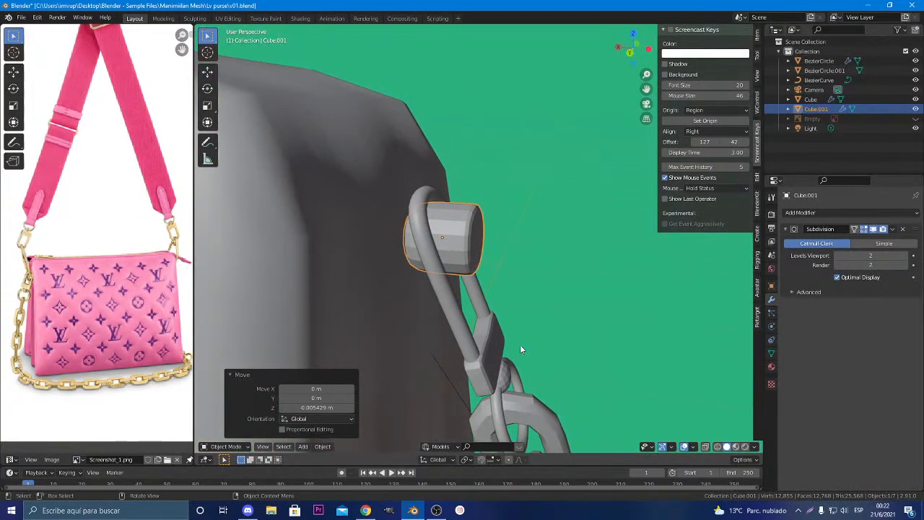
pyautogui.press('s')
pyautogui.press('y')
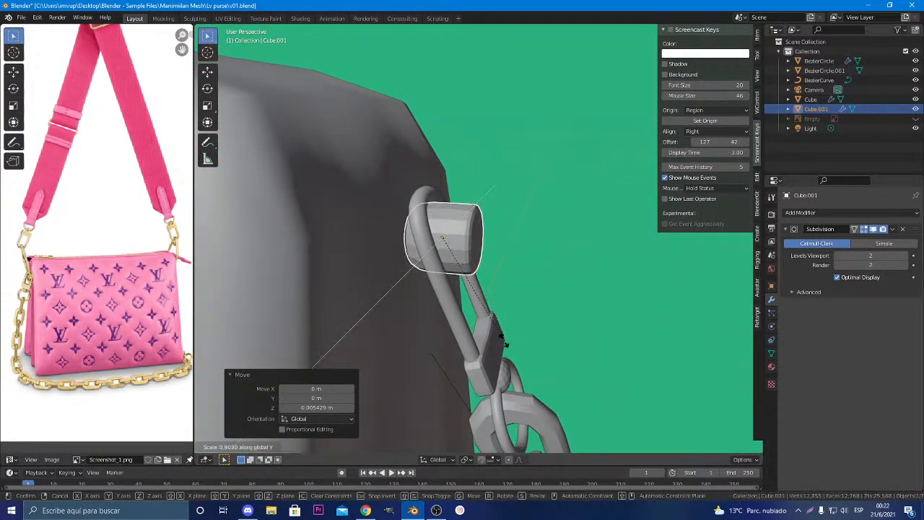
pyautogui.press('x')
pyautogui.press('Escape')
# Move the button about 0.015 m along X toward the purse and scale it to 0.744 along X
pyautogui.press('g')
pyautogui.press('x')
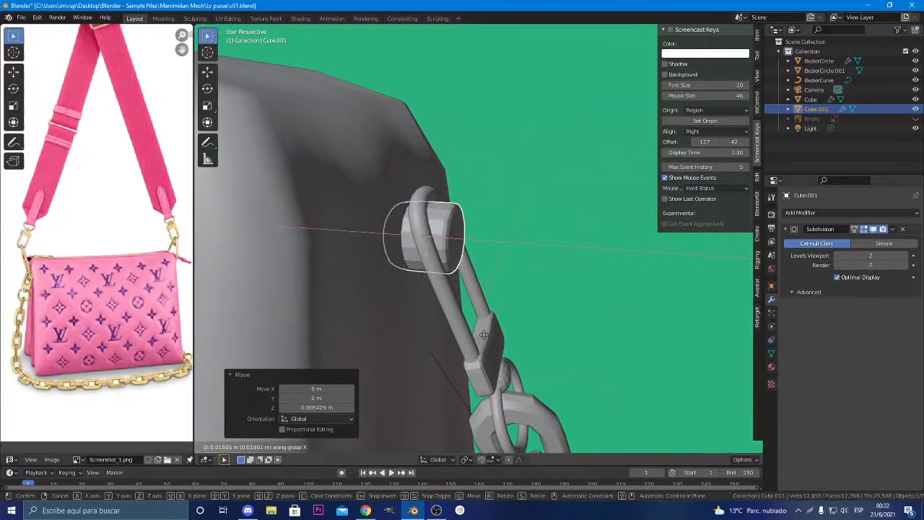
pyautogui.click(517, 335)
pyautogui.press('s')
pyautogui.press('y')
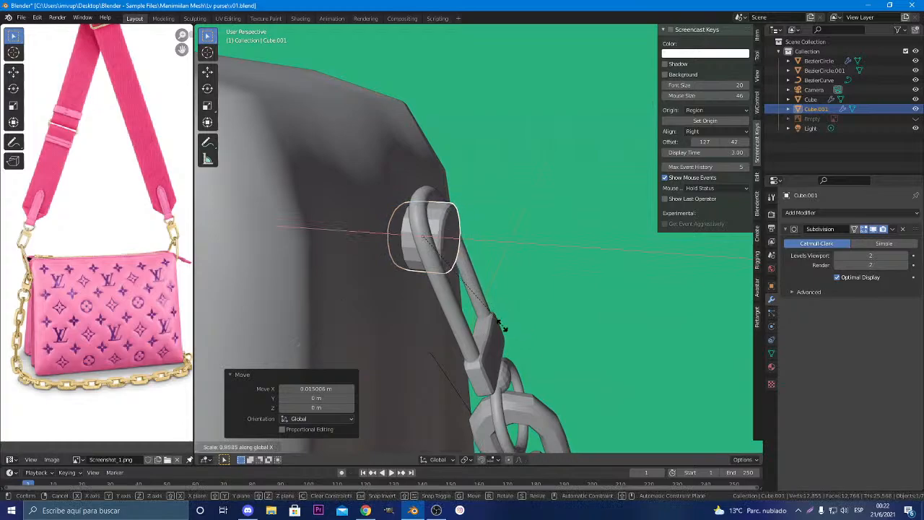
pyautogui.click(489, 316)
pyautogui.scroll(-3, 491, 319)
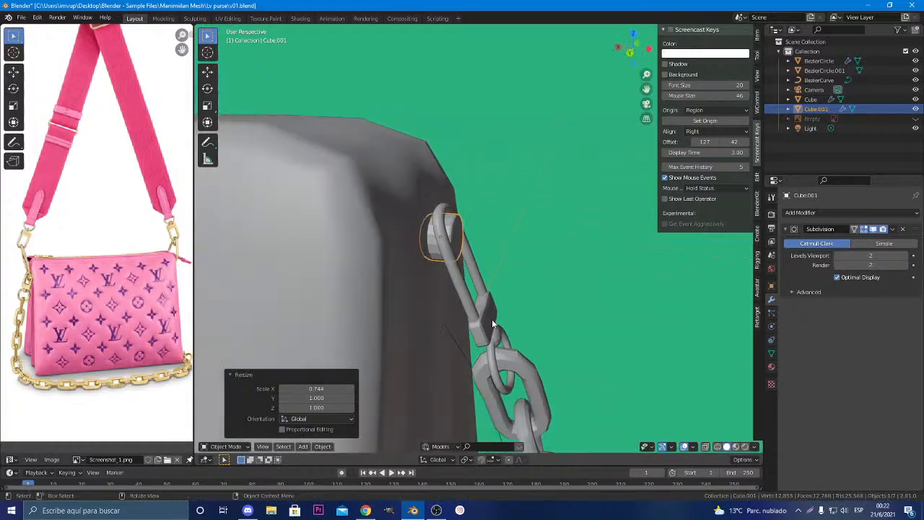
pyautogui.moveTo(492, 319); pyautogui.dragTo(425, 307, button='middle')
# Switch to the browser's Coussin PM product page, close the enlarged photo and choose the Pink / Purple colour
pyautogui.hotkey('alt', 'Tab')
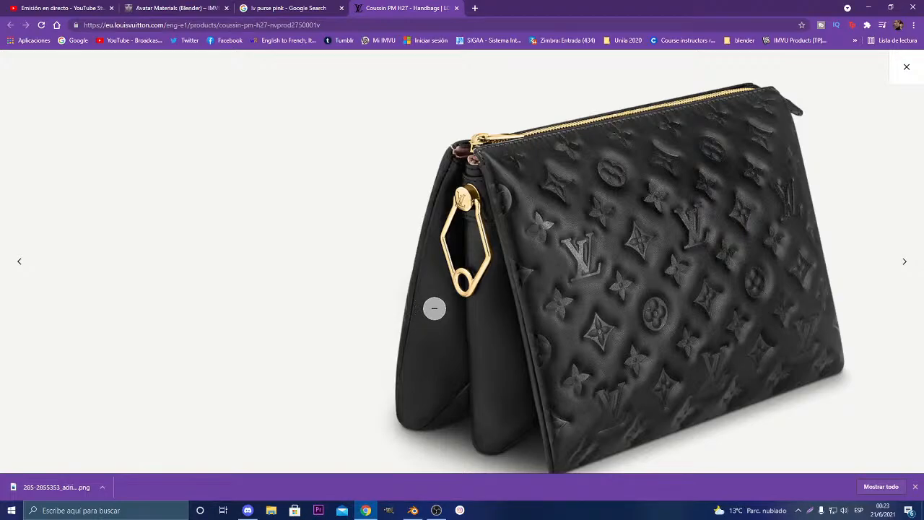
pyautogui.click(577, 273)
pyautogui.scroll(-5, 459, 321)
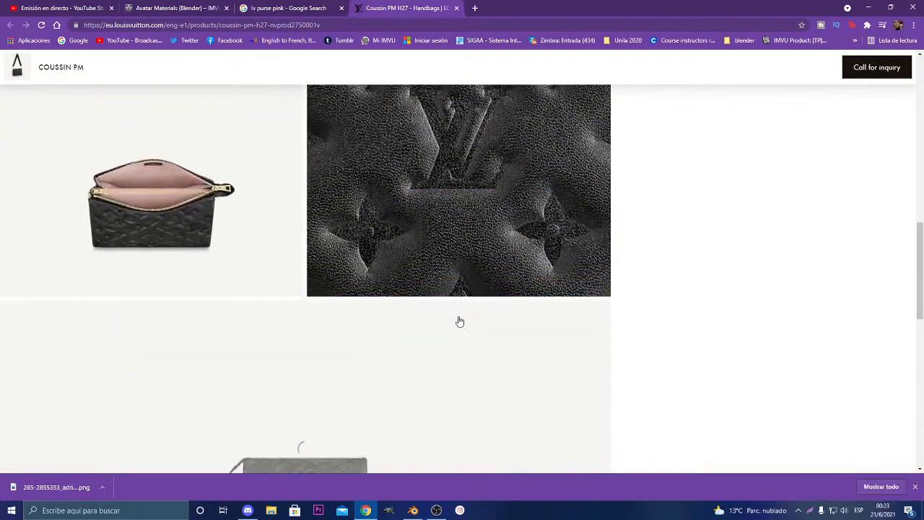
pyautogui.scroll(-3, 459, 320)
pyautogui.scroll(-4, 458, 318)
pyautogui.scroll(5, 460, 323)
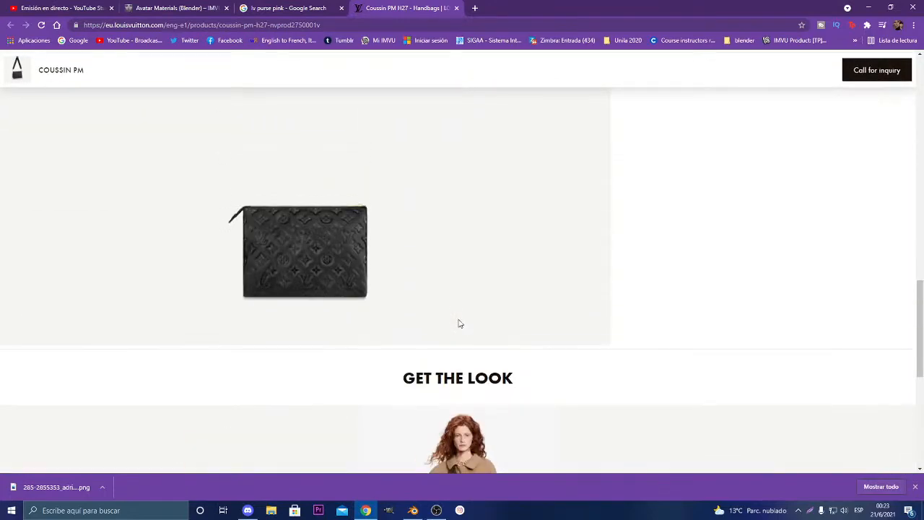
pyautogui.scroll(8, 458, 321)
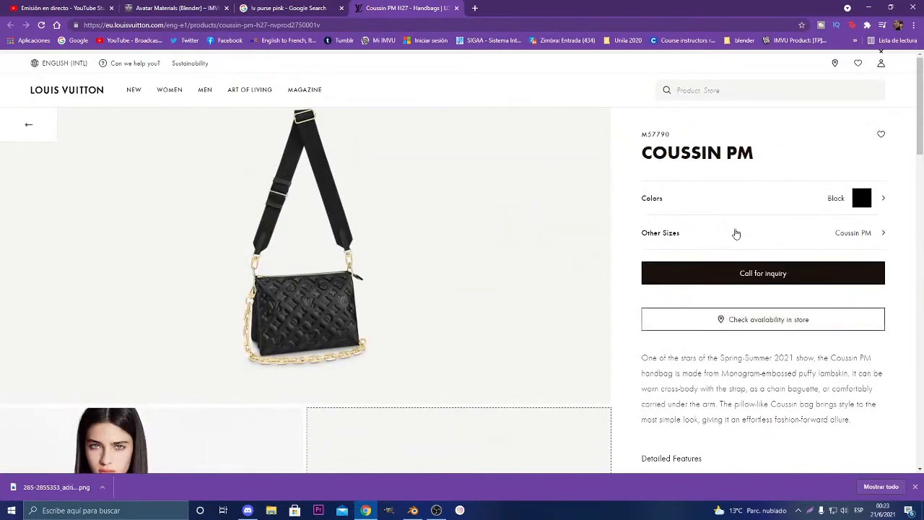
pyautogui.click(882, 200)
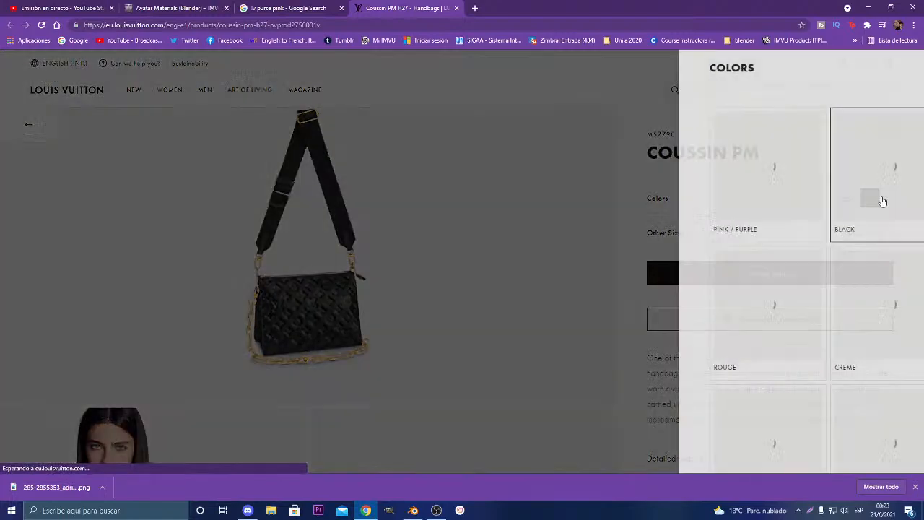
pyautogui.click(299, 323)
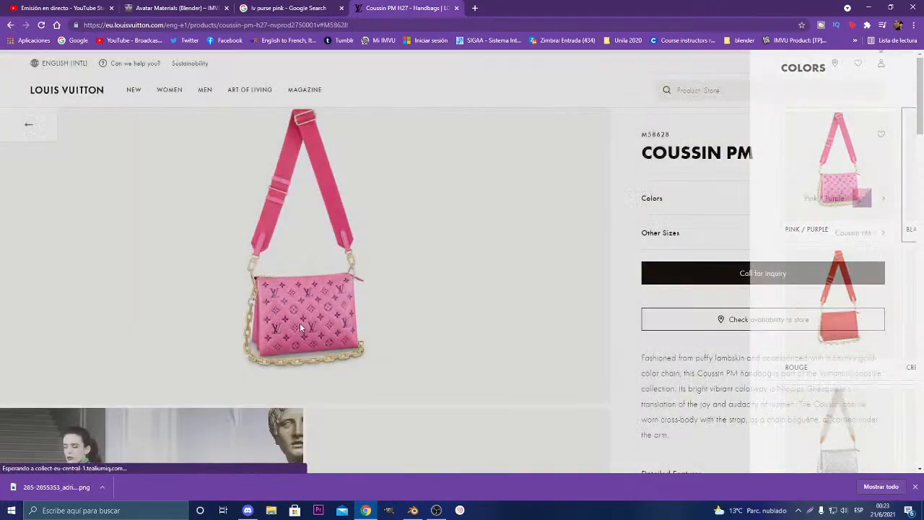
# Zoom into the pink bag's front photo to examine the chain clasp, and enlarge the photo of the bag's side
pyautogui.click(253, 310)
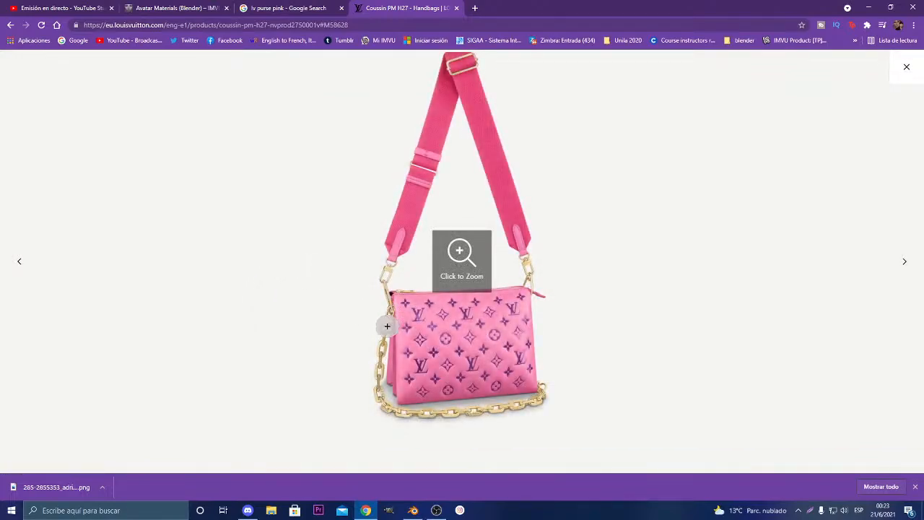
pyautogui.click(387, 326)
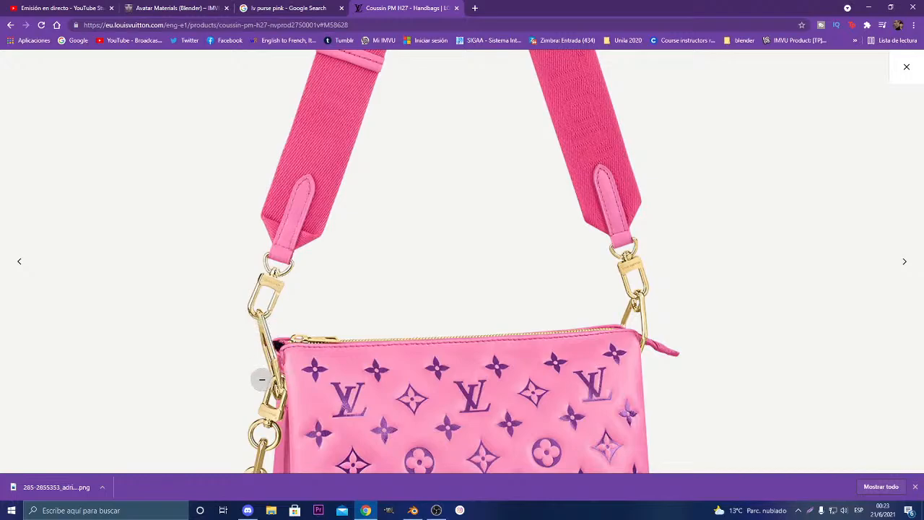
pyautogui.click(448, 372)
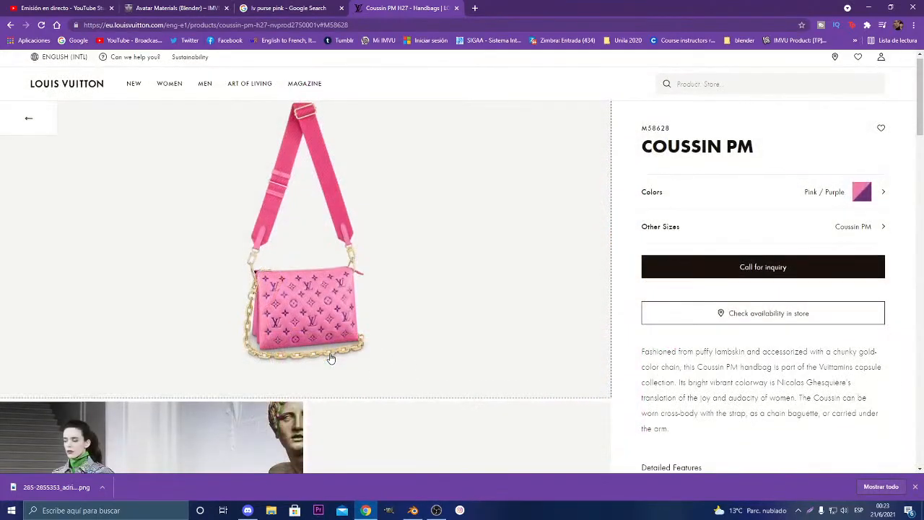
pyautogui.scroll(-10, 330, 357)
pyautogui.scroll(5, 330, 358)
pyautogui.click(422, 325)
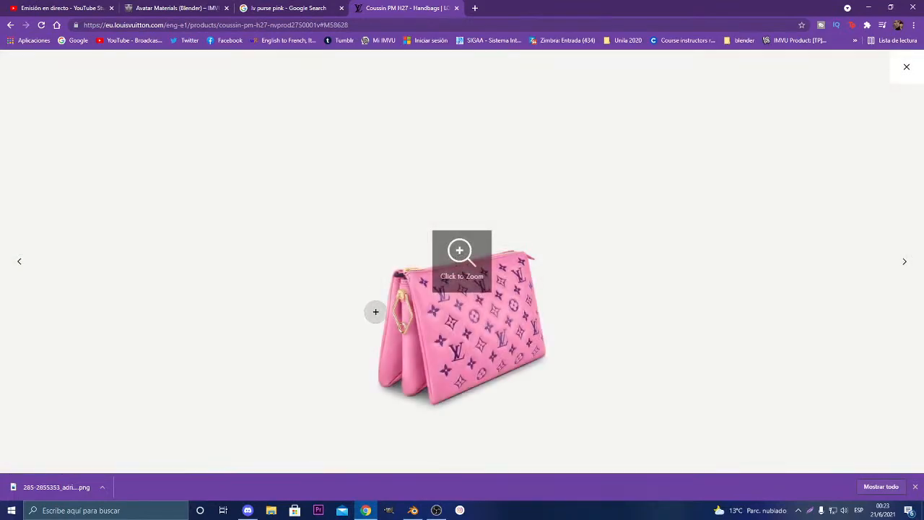
# Switch back to Blender and raise the chain clasp about 0.0248 m along Z
pyautogui.hotkey('alt', 'Tab')
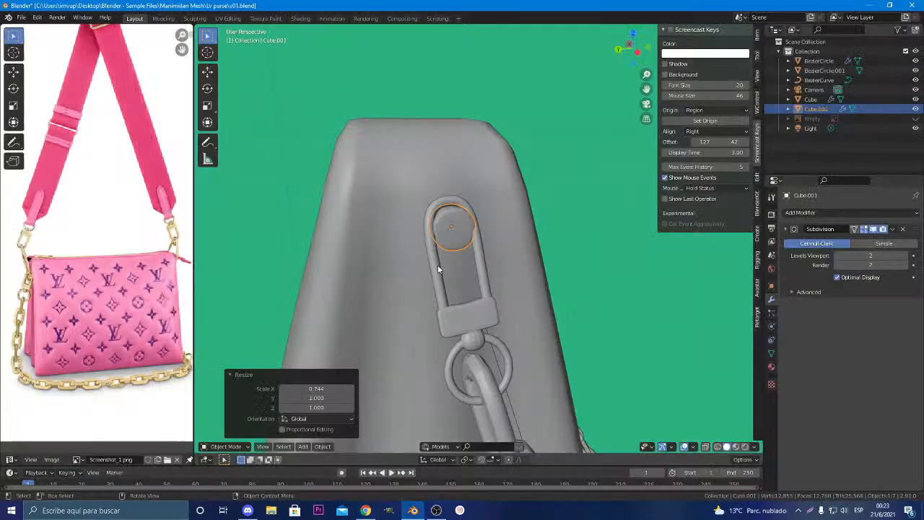
pyautogui.moveTo(437, 265); pyautogui.dragTo(494, 230, button='middle')
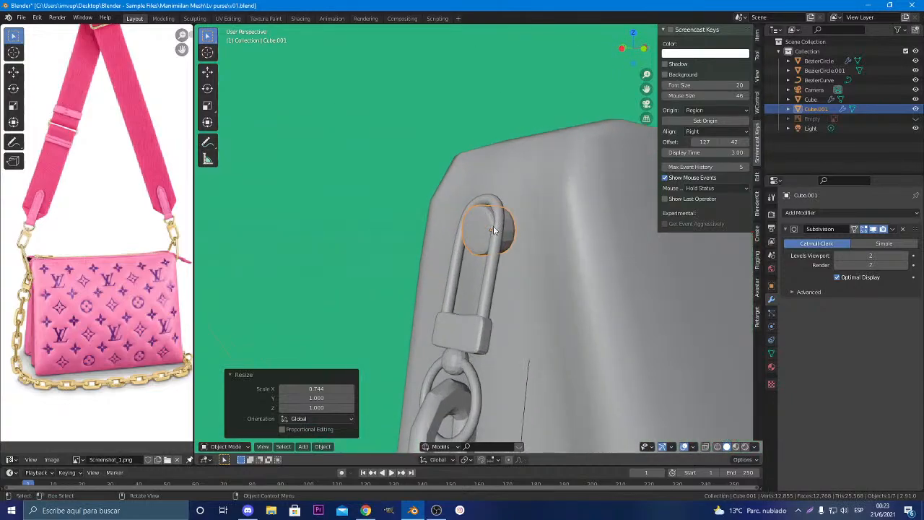
pyautogui.scroll(-3, 498, 247)
pyautogui.click(485, 260)
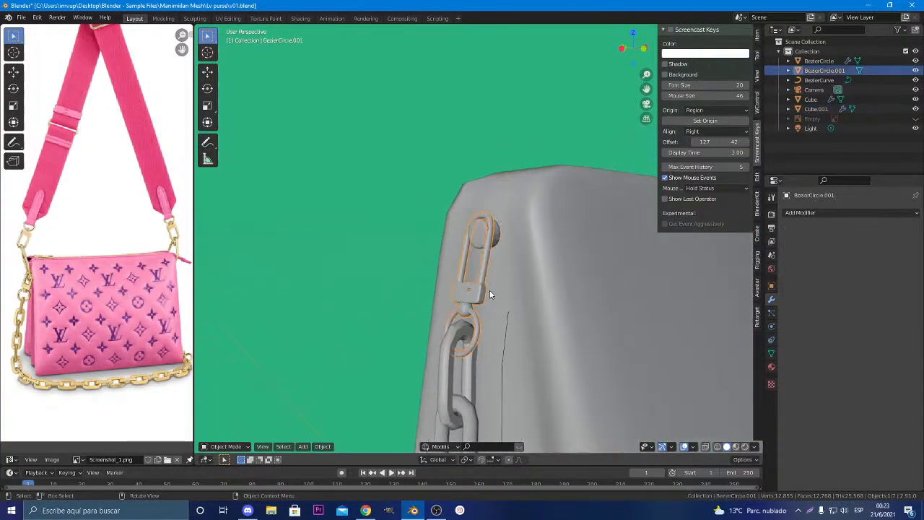
pyautogui.scroll(-1, 489, 290)
pyautogui.moveTo(490, 290); pyautogui.dragTo(463, 312, button='middle')
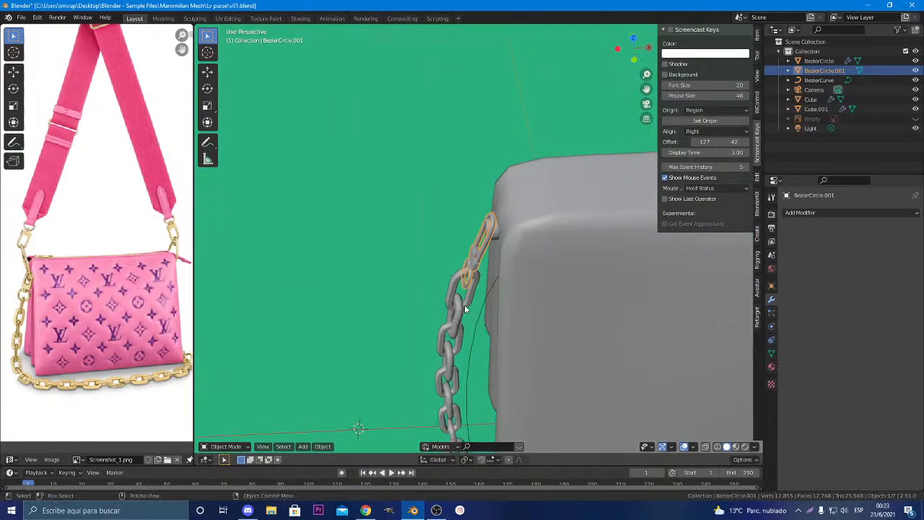
pyautogui.press('g')
pyautogui.press('z')
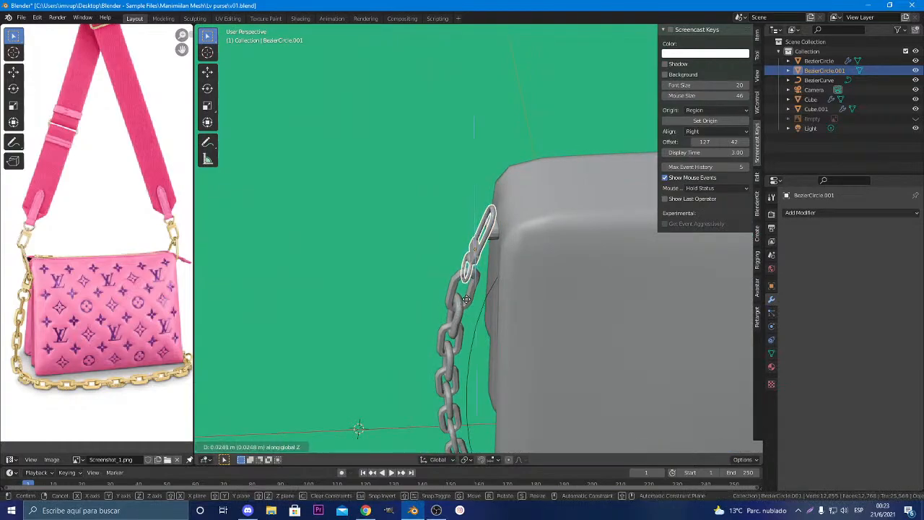
pyautogui.click(467, 298)
# Rotate the chain clasp about 9.5° around Y and lower it about 0.0144 m along Z
pyautogui.moveTo(470, 298); pyautogui.dragTo(529, 316, button='middle')
pyautogui.press('r')
pyautogui.press('y')
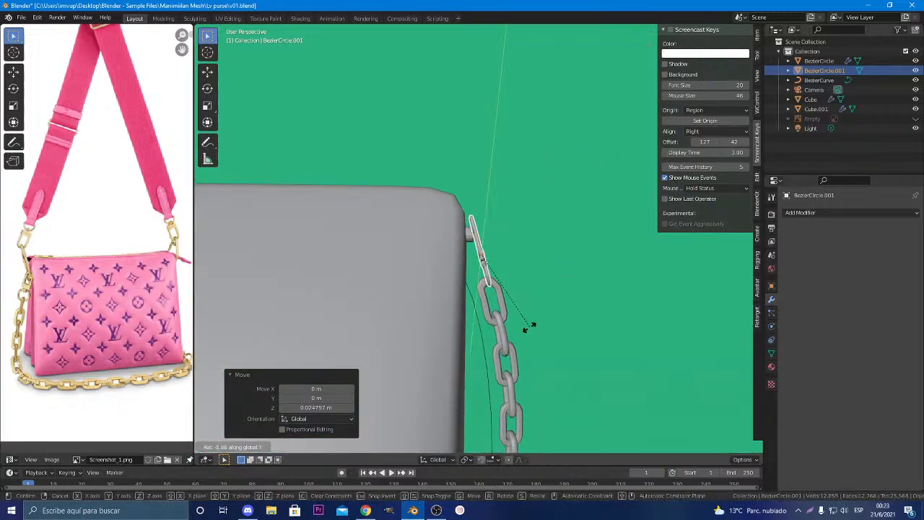
pyautogui.click(524, 334)
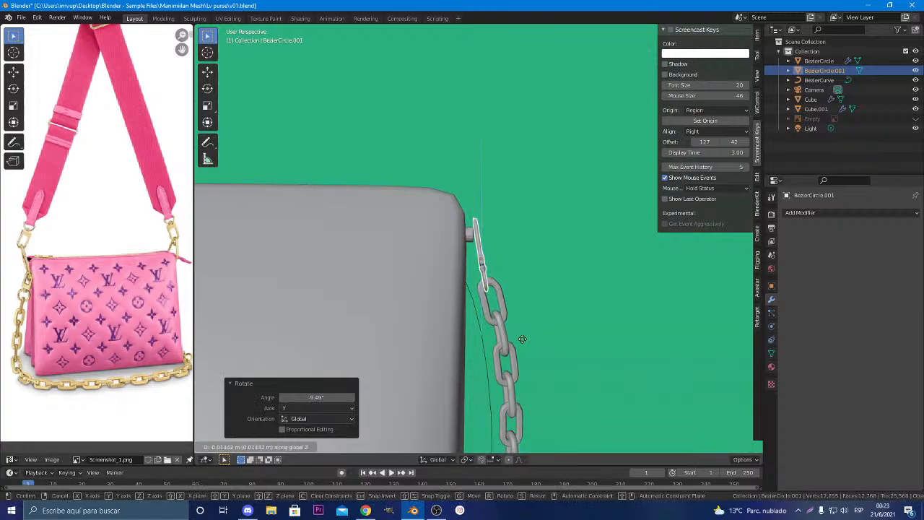
pyautogui.click(523, 338)
pyautogui.press('g')
pyautogui.press('z')
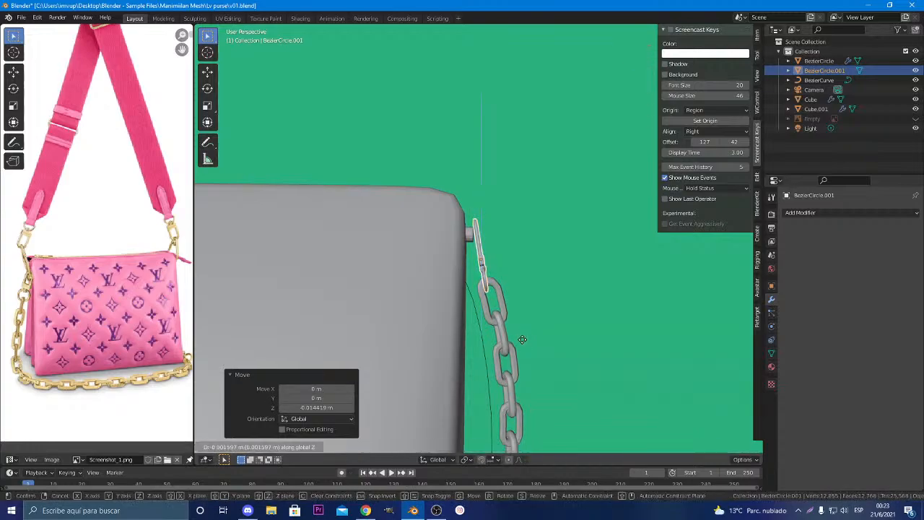
pyautogui.rightClick(522, 339)
# Rotate the chain clasp 25.9° around Z and 18° around X
pyautogui.moveTo(543, 337); pyautogui.dragTo(450, 359, button='middle')
pyautogui.press('r')
pyautogui.press('x')
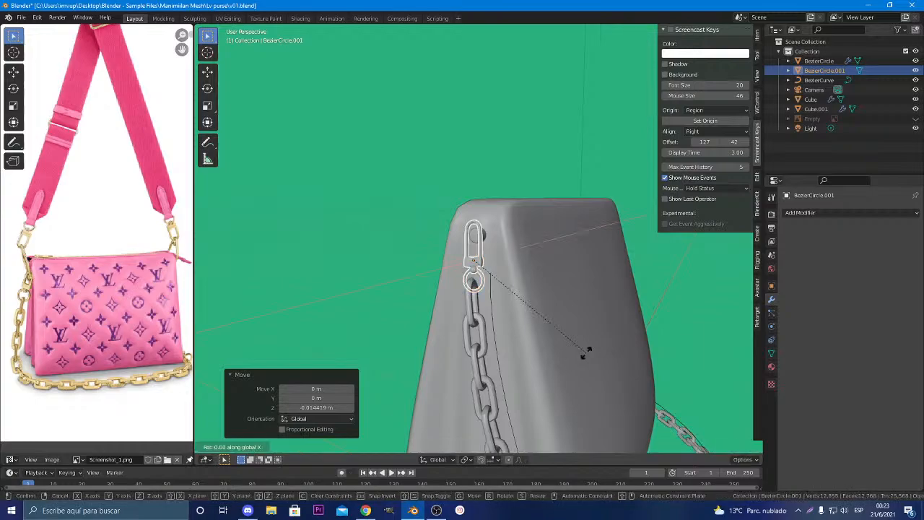
pyautogui.press('z')
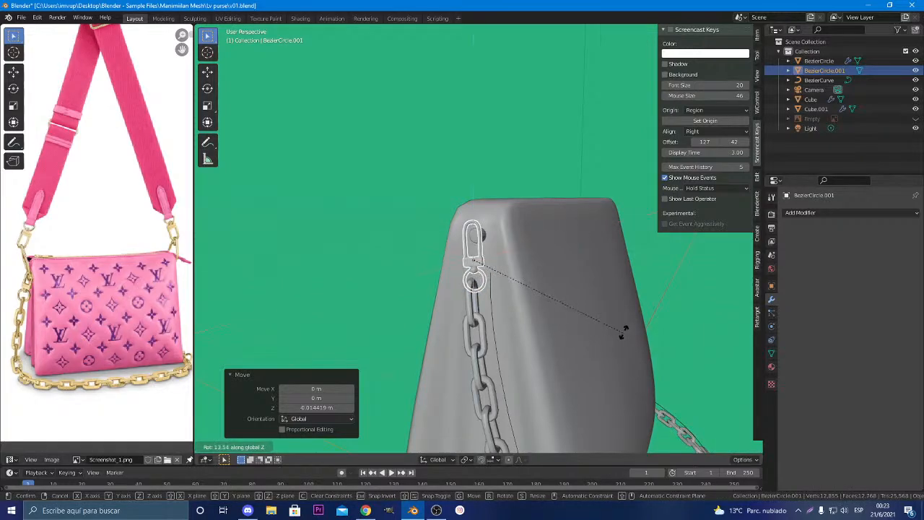
pyautogui.click(639, 299)
pyautogui.moveTo(638, 299); pyautogui.dragTo(529, 323, button='middle')
pyautogui.press('r')
pyautogui.press('x')
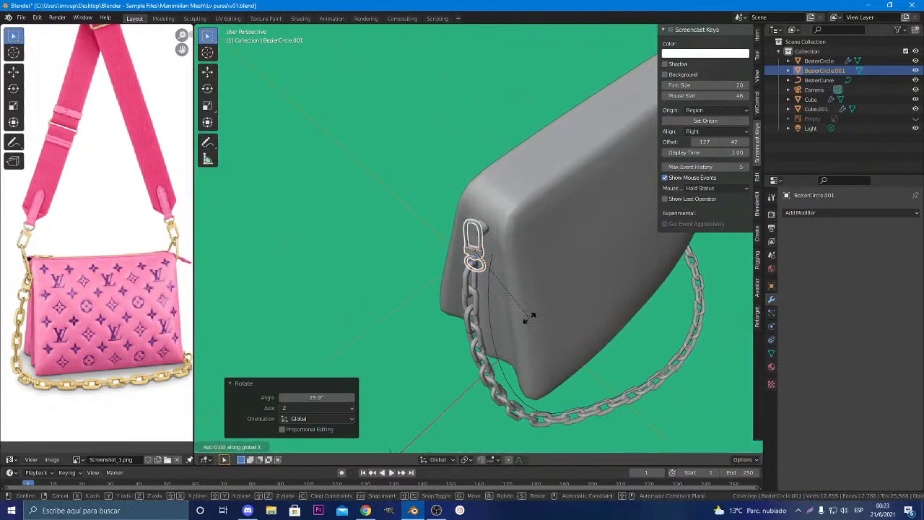
pyautogui.click(507, 357)
# Move the chain clasp about 0.017 m along X away from the purse's side
pyautogui.moveTo(507, 357); pyautogui.dragTo(575, 254, button='middle')
pyautogui.scroll(3, 586, 311)
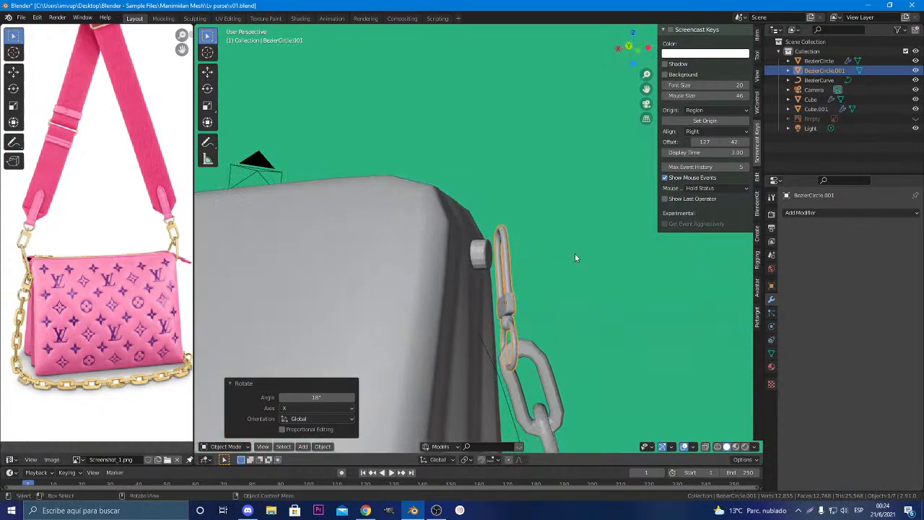
pyautogui.press('g')
pyautogui.press('x')
pyautogui.click(584, 258)
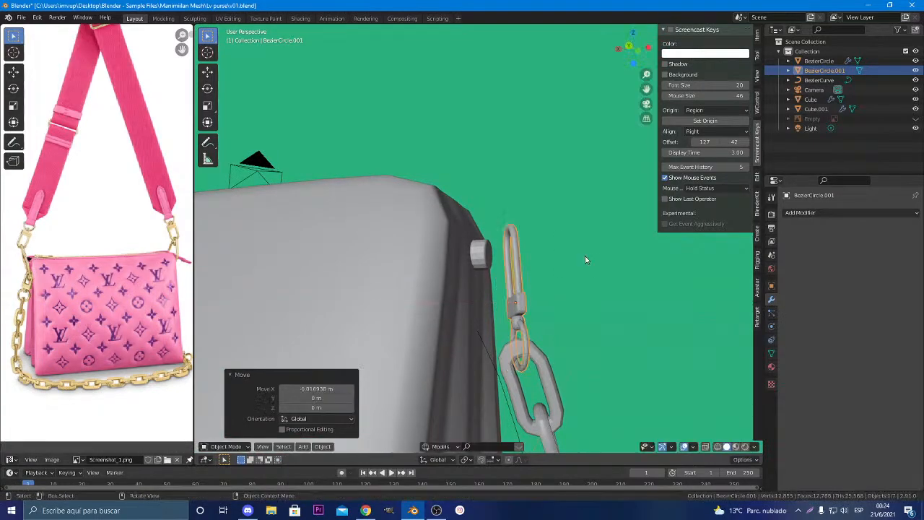
# Enlarge the chain clasp uniformly by a factor of 1.233 and raise it about 0.0178 m along Z
pyautogui.moveTo(577, 262); pyautogui.dragTo(556, 290, button='middle')
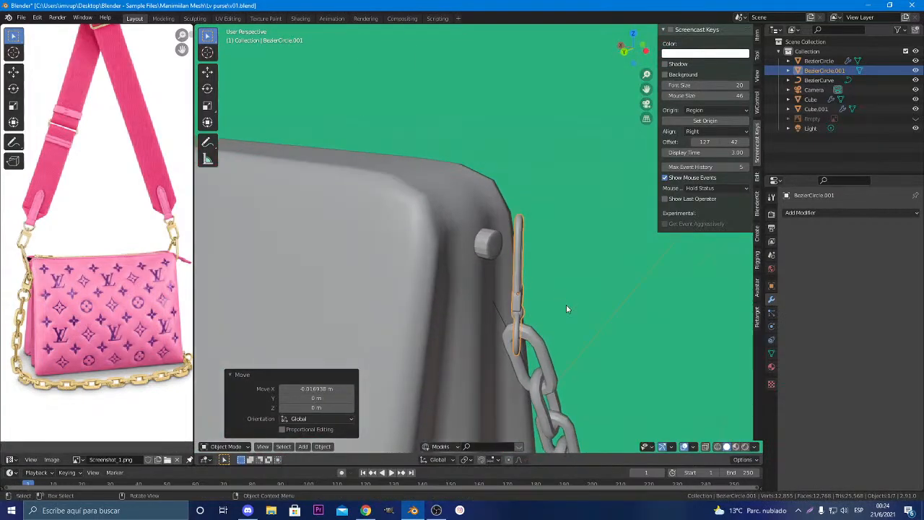
pyautogui.press('s')
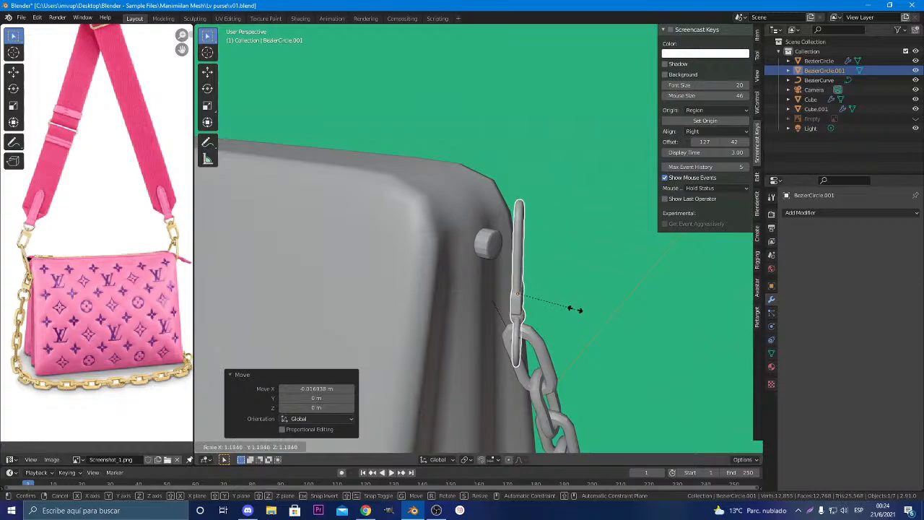
pyautogui.click(573, 309)
pyautogui.moveTo(574, 309); pyautogui.dragTo(484, 293, button='middle')
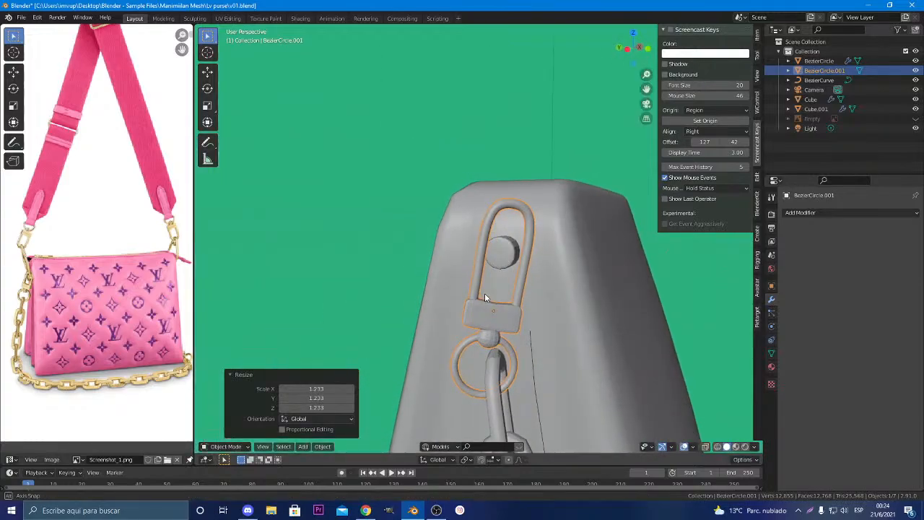
pyautogui.press('g')
pyautogui.press('z')
pyautogui.click(541, 328)
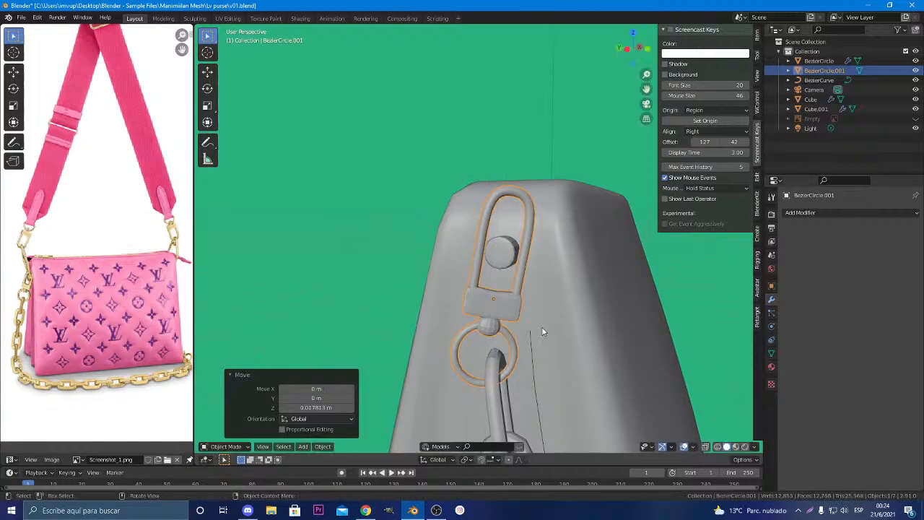
# Apply the Subdivision modifier of the attachment button on the purse's side
pyautogui.moveTo(542, 327); pyautogui.dragTo(465, 323, button='middle')
pyautogui.click(481, 280)
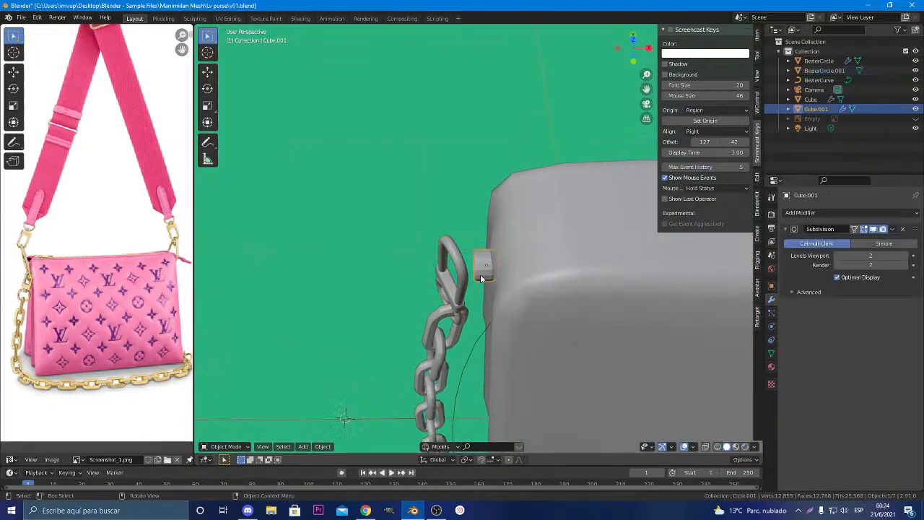
pyautogui.moveTo(481, 280); pyautogui.dragTo(563, 250, button='middle')
pyautogui.press('Tab')
pyautogui.press('KP_Decimal')
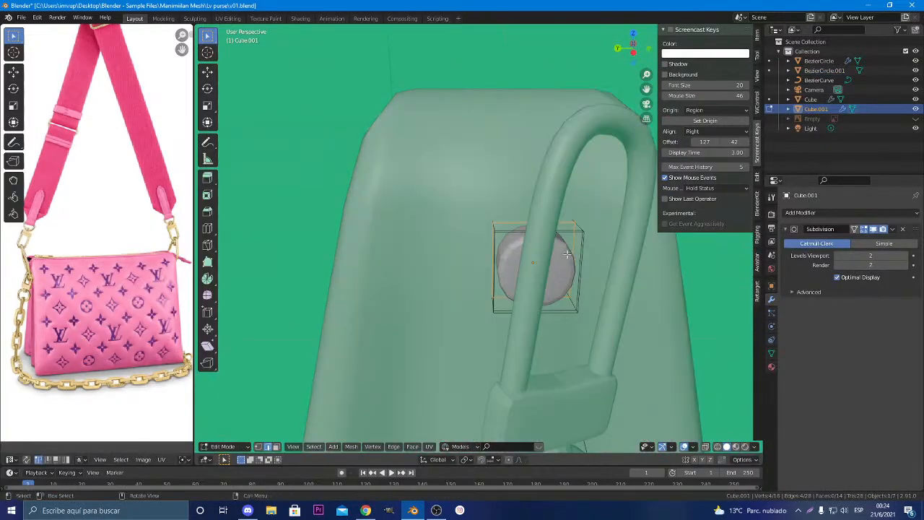
pyautogui.click(893, 229)
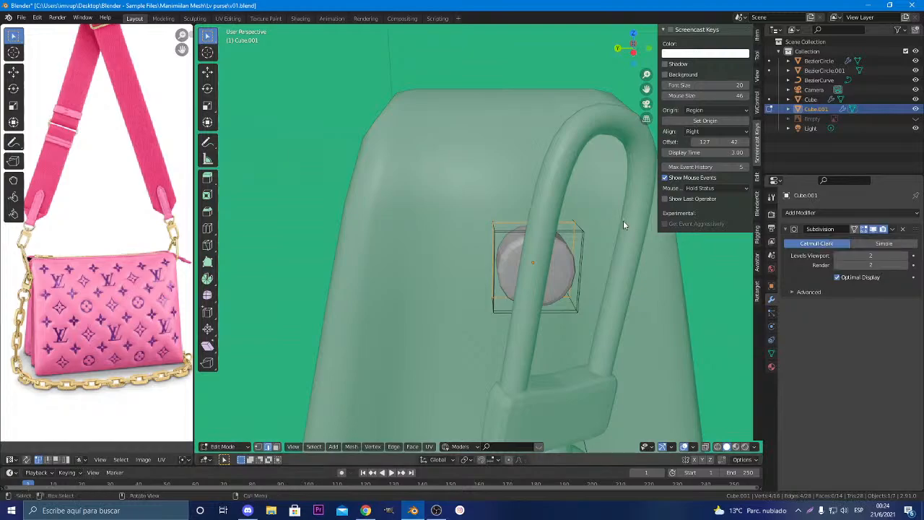
pyautogui.press('Tab')
pyautogui.click(892, 229)
pyautogui.click(876, 239)
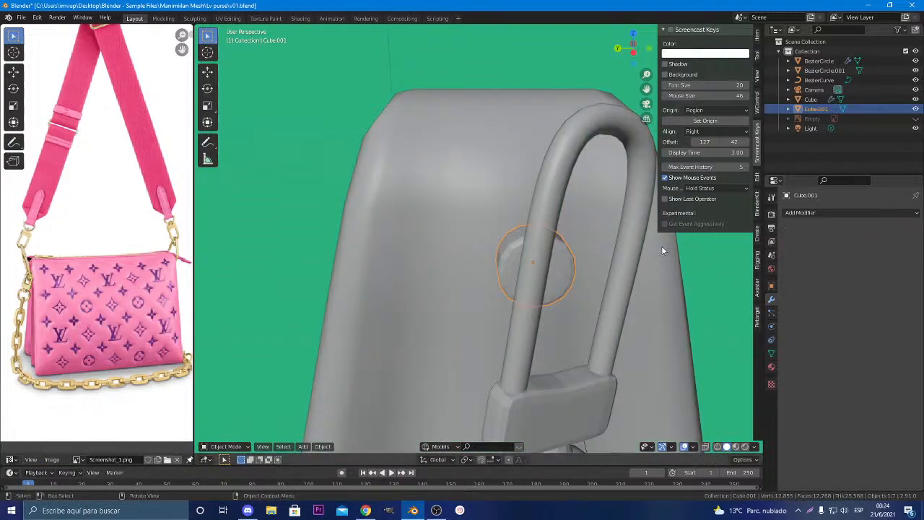
# Try to scale down an edge loop around the button's rim to about 0.92 to form a groove
pyautogui.moveTo(577, 256); pyautogui.dragTo(539, 271, button='middle')
pyautogui.press('Tab')
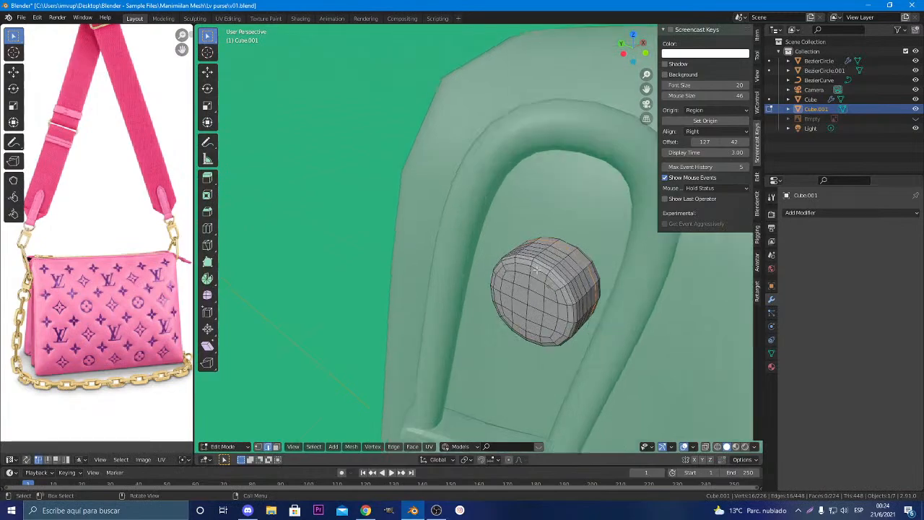
pyautogui.keyDown('alt'); pyautogui.click(576, 275); pyautogui.keyUp('alt')
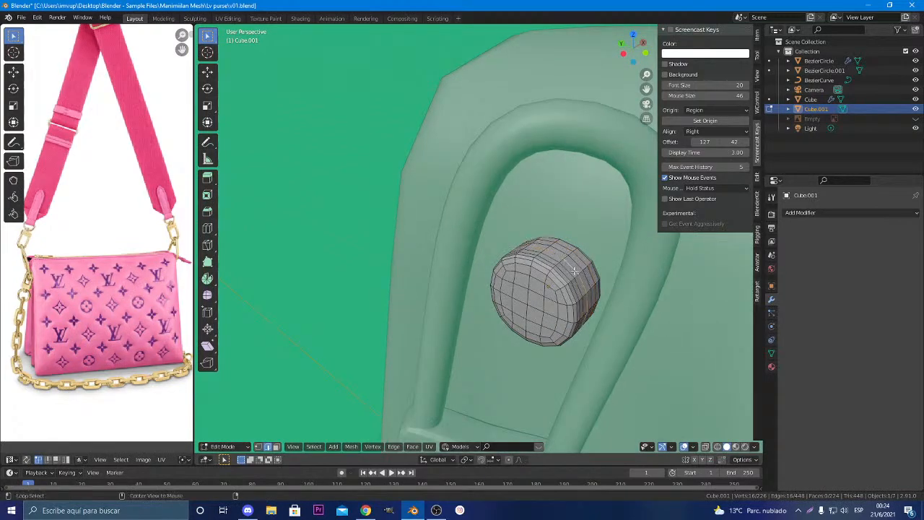
pyautogui.press('s')
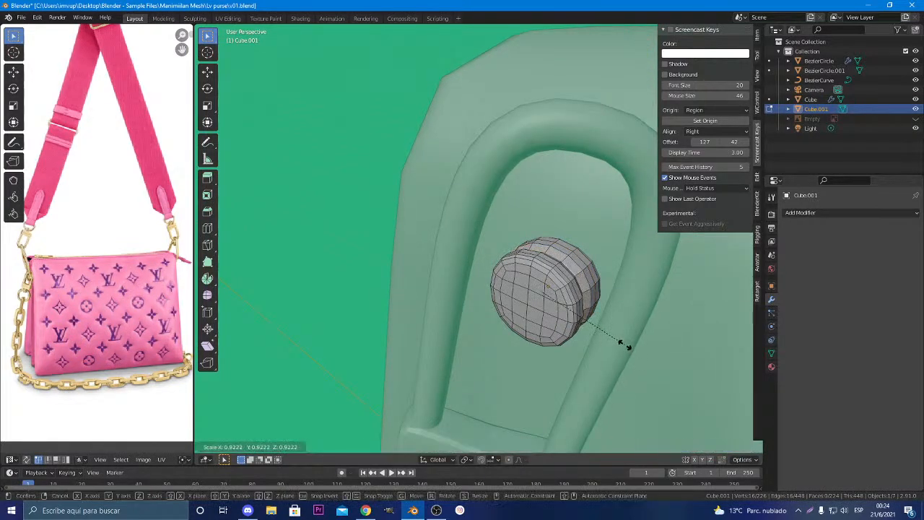
pyautogui.click(626, 346)
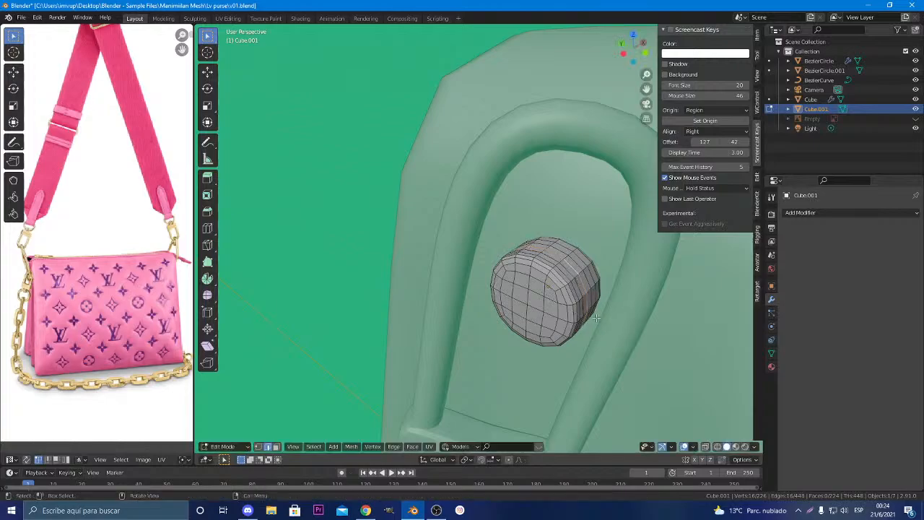
pyautogui.moveTo(596, 318); pyautogui.dragTo(505, 323, button='middle')
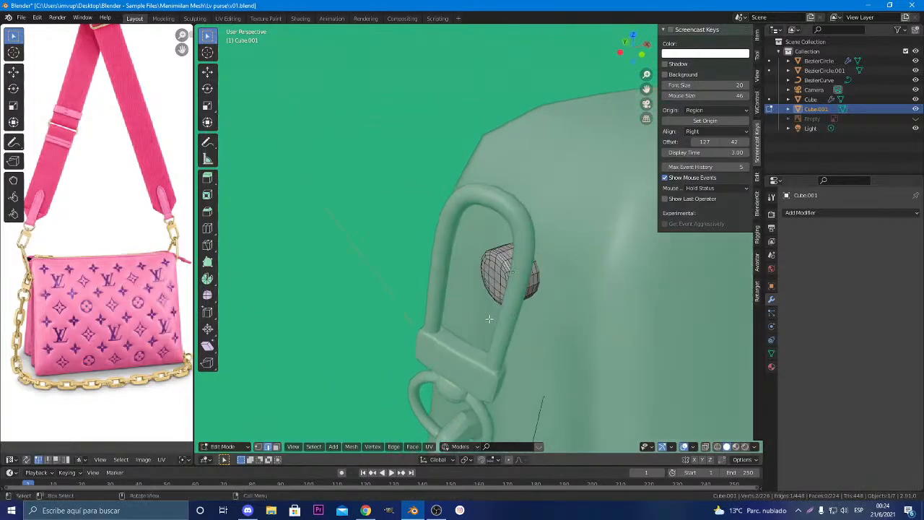
pyautogui.press('Tab')
pyautogui.click(450, 335)
# Switch to Chrome, enlarge the product photo to examine the purse's side button and its hardware, and return to Blender
pyautogui.hotkey('alt', 'Tab')
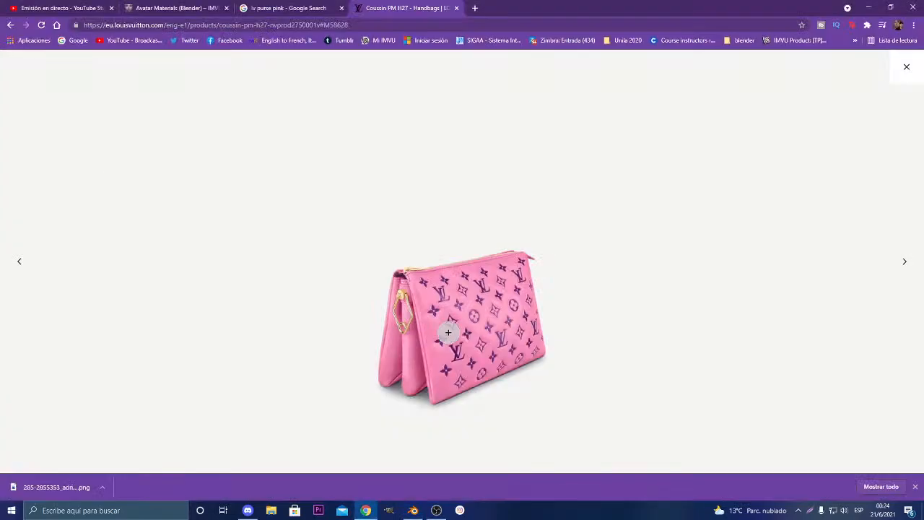
pyautogui.click(409, 318)
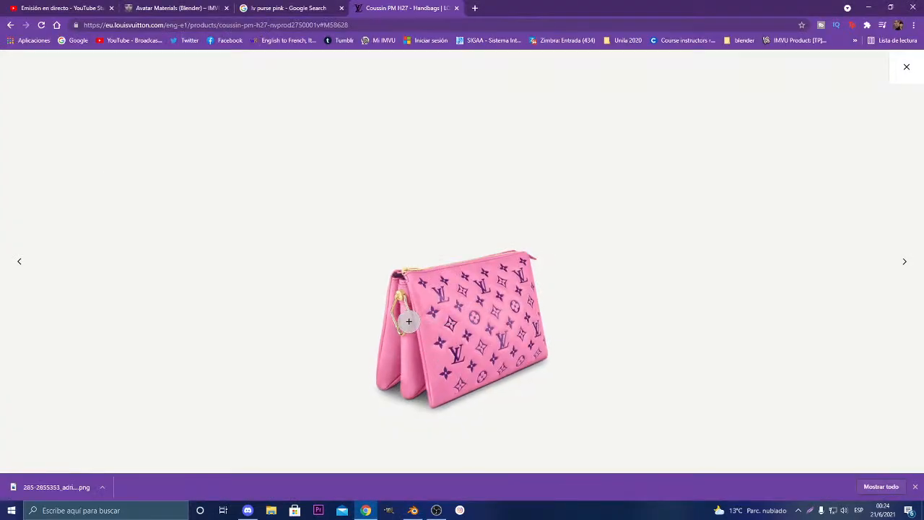
pyautogui.click(340, 349)
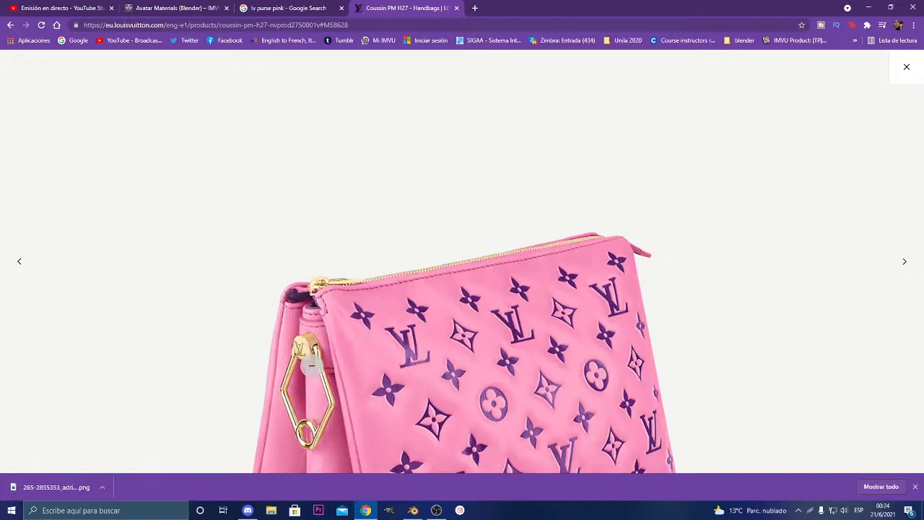
pyautogui.hotkey('alt', 'Tab')
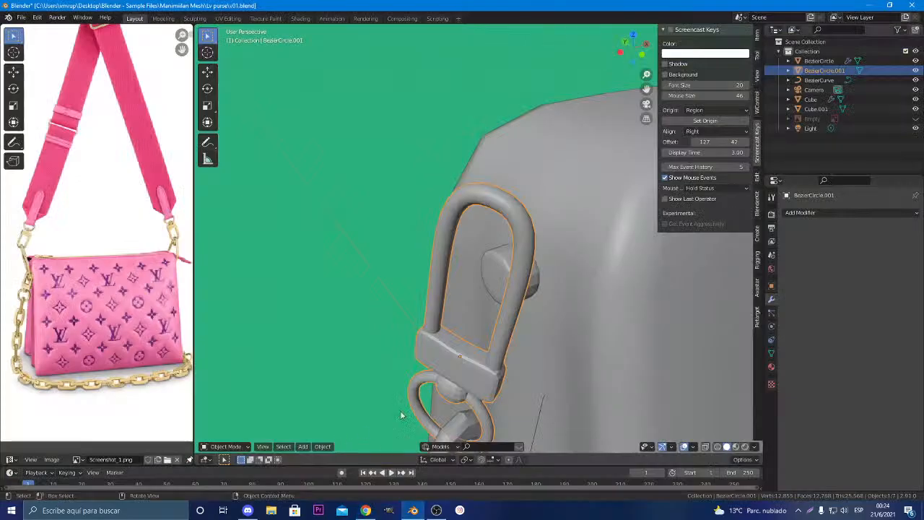
pyautogui.scroll(-7, 528, 380)
pyautogui.scroll(-1, 528, 378)
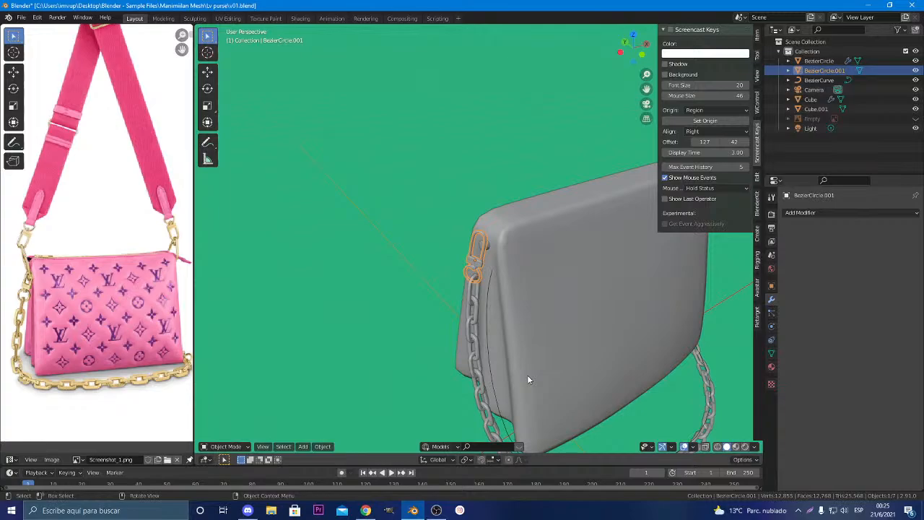
pyautogui.scroll(5, 516, 316)
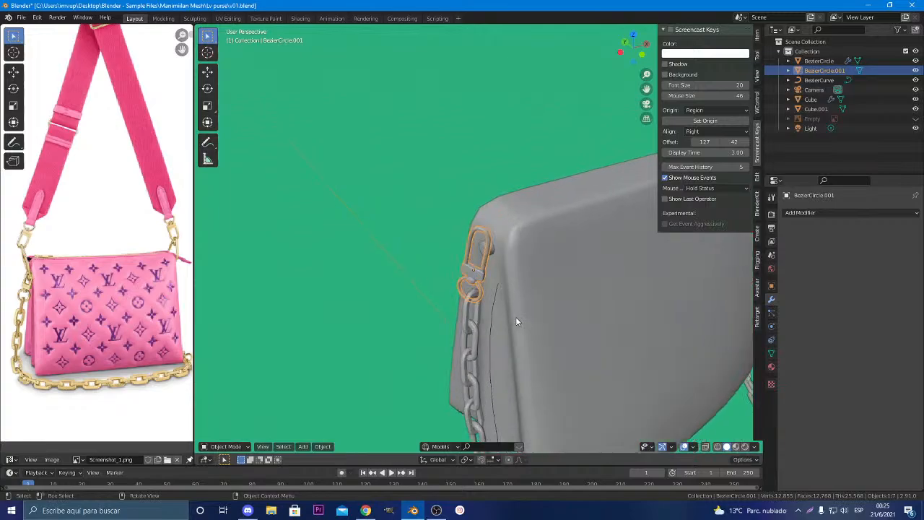
pyautogui.moveTo(516, 321); pyautogui.dragTo(436, 307, button='middle')
pyautogui.moveTo(487, 265); pyautogui.dragTo(531, 263, button='middle')
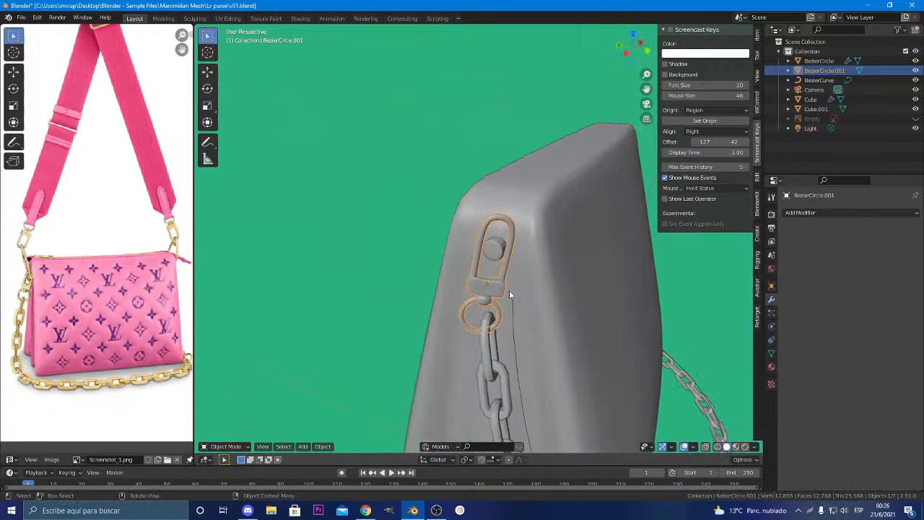
pyautogui.hotkey('shift', 'a')
pyautogui.moveTo(509, 291)
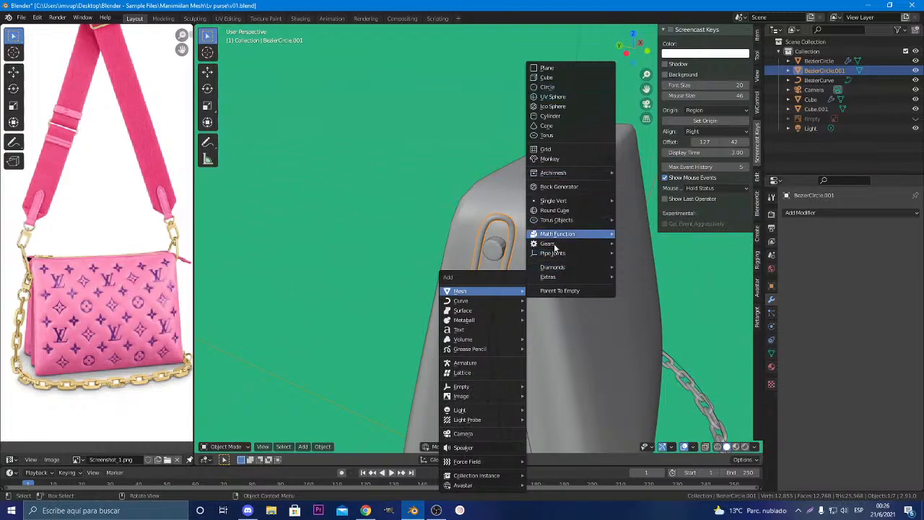
pyautogui.press('Escape')
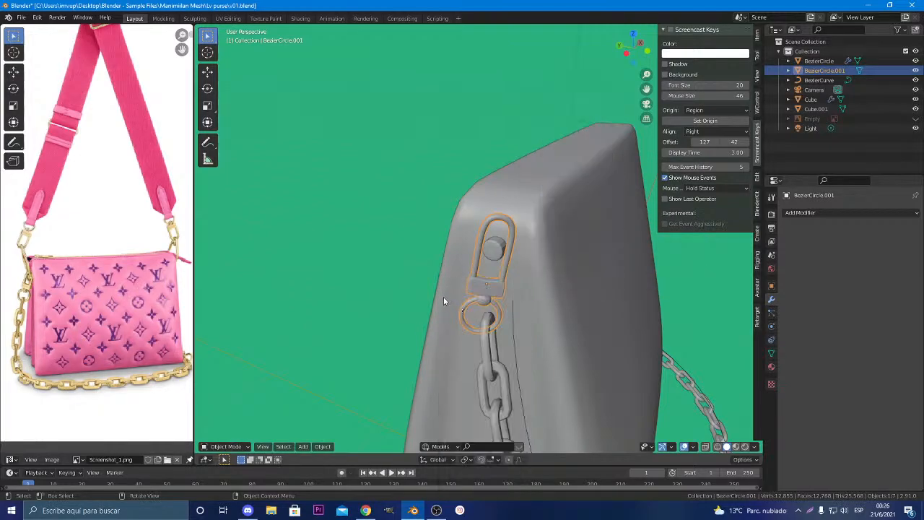
pyautogui.hotkey('shift', 'a')
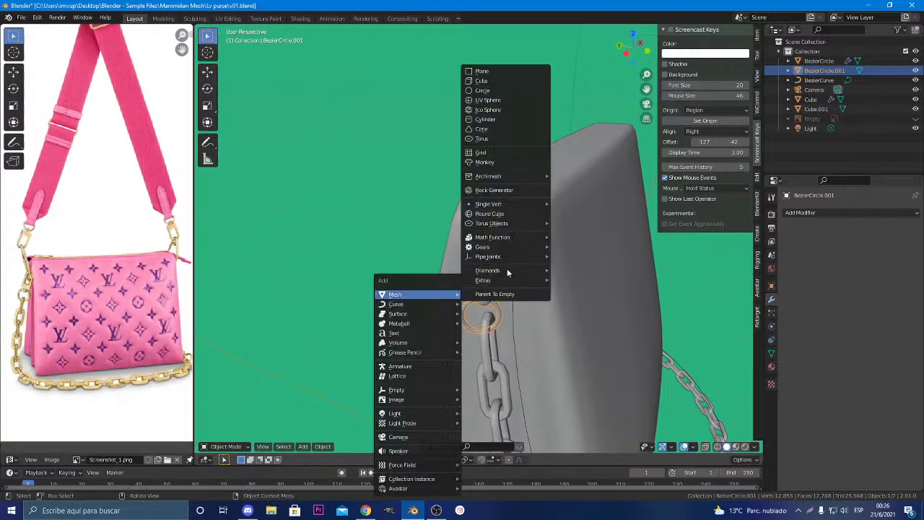
pyautogui.press('Escape')
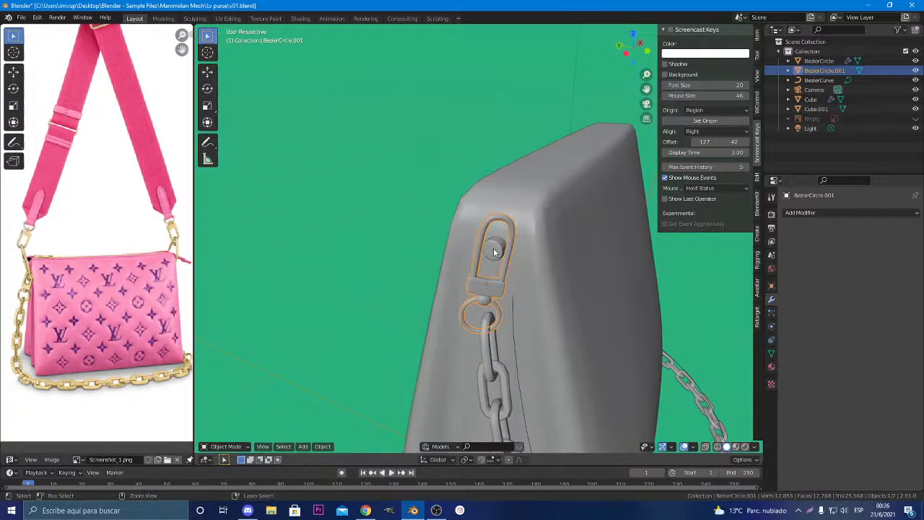
# Place the 3D cursor on the attachment button and add a Bezier curve there
pyautogui.keyDown('shift'); pyautogui.rightClick(495, 249); pyautogui.keyUp('shift')
pyautogui.hotkey('shift', 'a')
pyautogui.moveTo(448, 283)
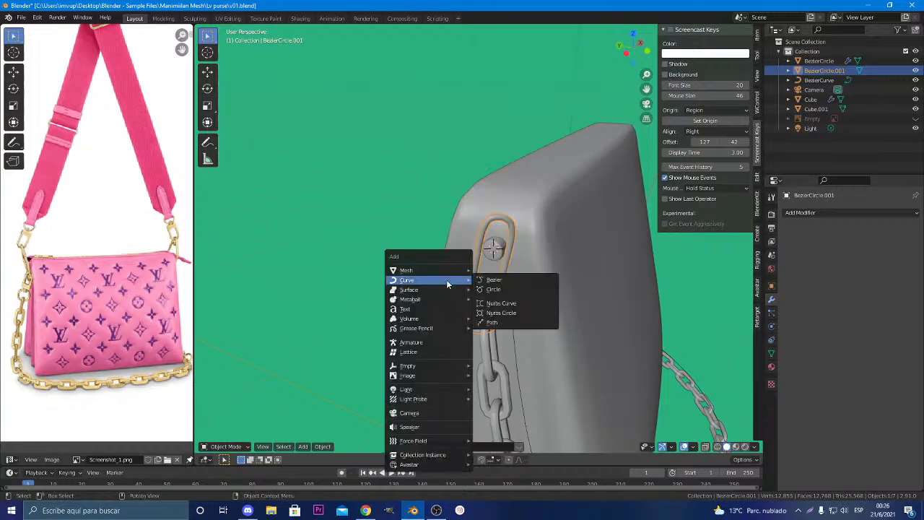
pyautogui.click(494, 279)
# Rotate the new Bezier curve 90° around X and 90° around Z
pyautogui.moveTo(494, 282); pyautogui.dragTo(636, 309, button='middle')
pyautogui.scroll(-5, 551, 280)
pyautogui.scroll(5, 484, 278)
pyautogui.moveTo(587, 354); pyautogui.dragTo(500, 337, button='middle')
pyautogui.press('r')
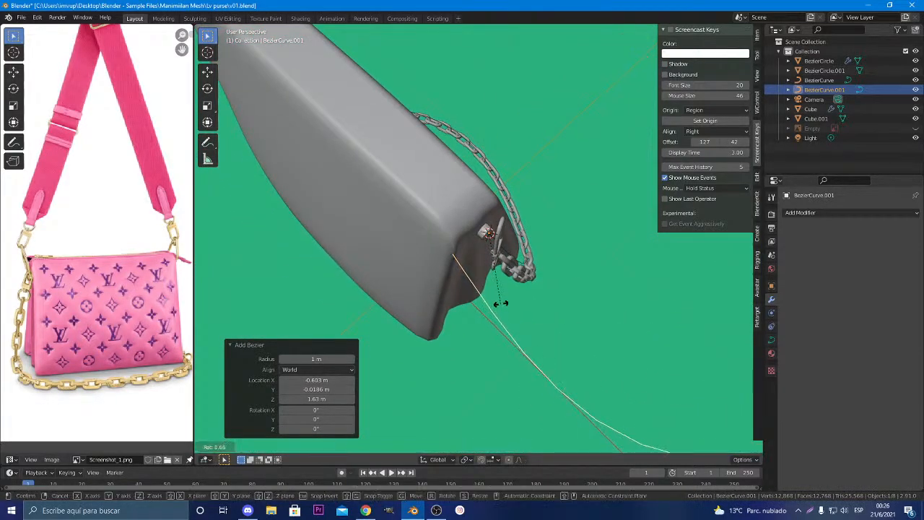
pyautogui.press('x')
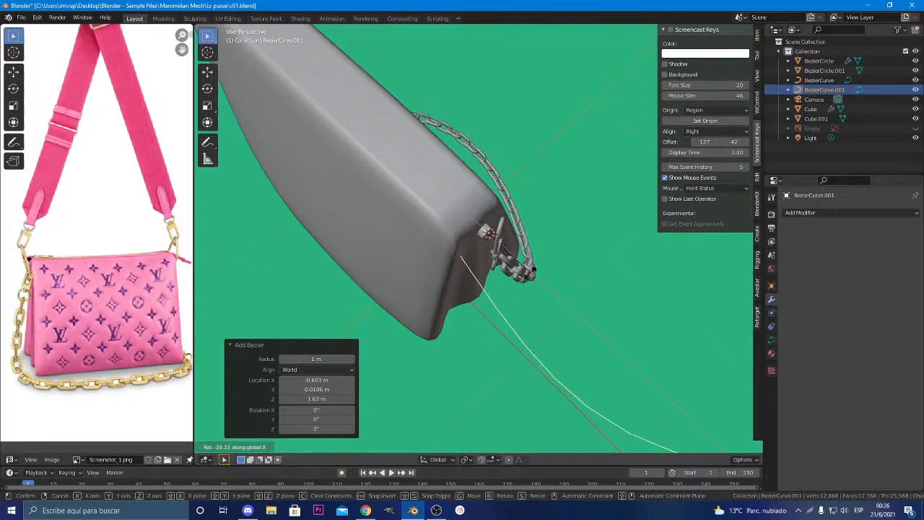
pyautogui.write('90')
pyautogui.press('Return')
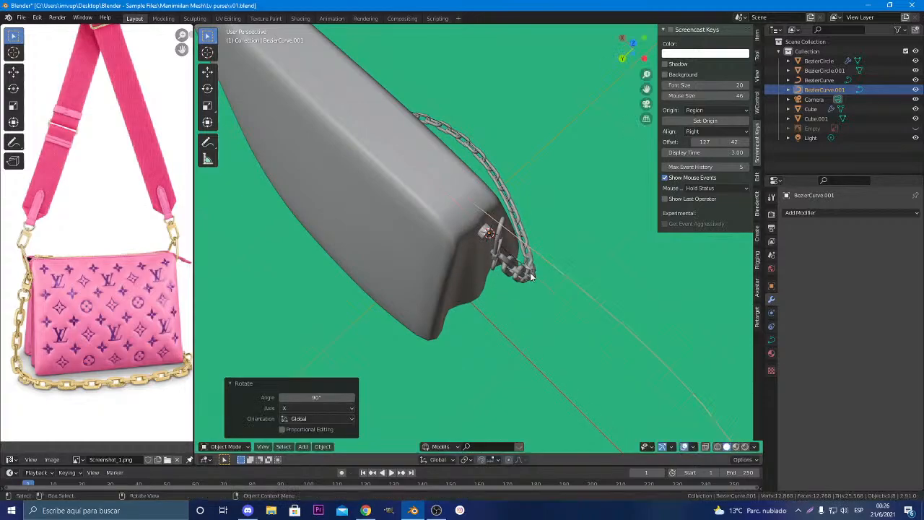
pyautogui.write('r90')
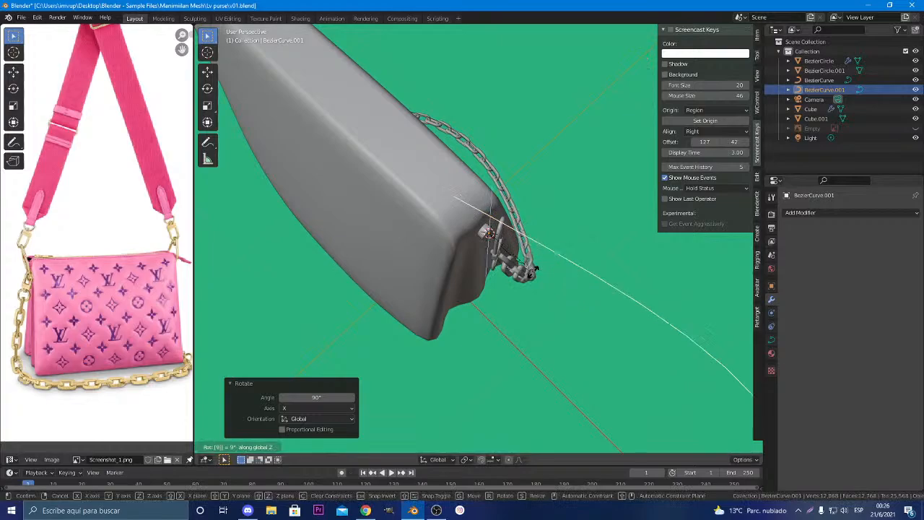
pyautogui.write('z')
pyautogui.press('Return')
# Scale the new Bezier curve uniformly to 0.254 in the left orthographic view
pyautogui.press('KP_1')
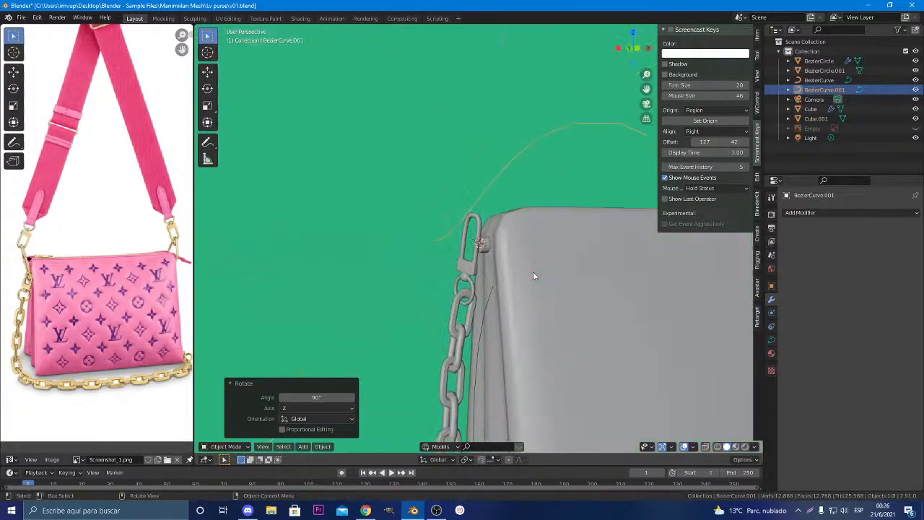
pyautogui.press('KP_3')
pyautogui.press('ctrl+KP_3')
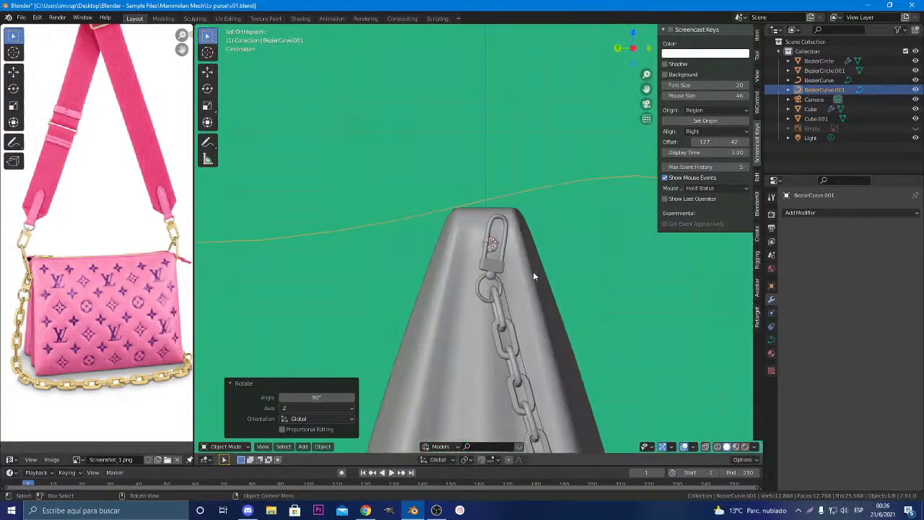
pyautogui.scroll(1, 535, 273)
pyautogui.scroll(-4, 538, 273)
pyautogui.press('r')
pyautogui.press('x')
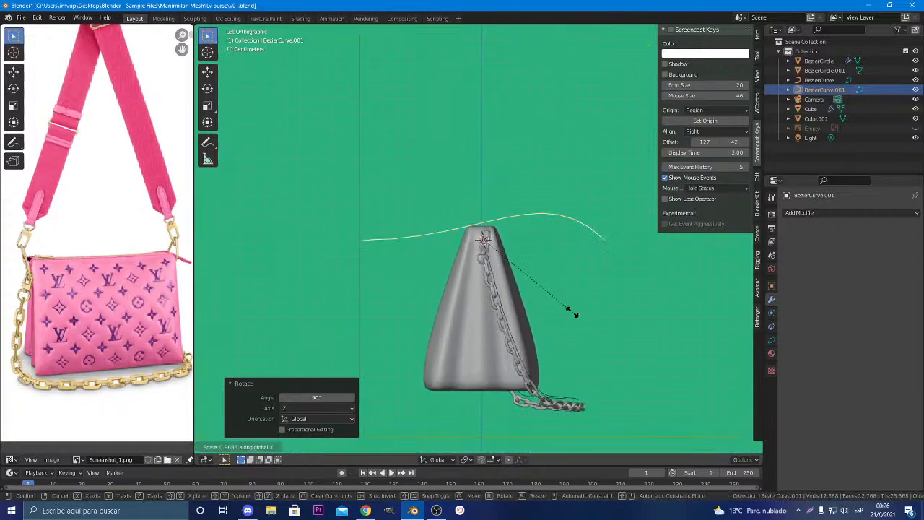
pyautogui.rightClick(586, 318)
pyautogui.press('s')
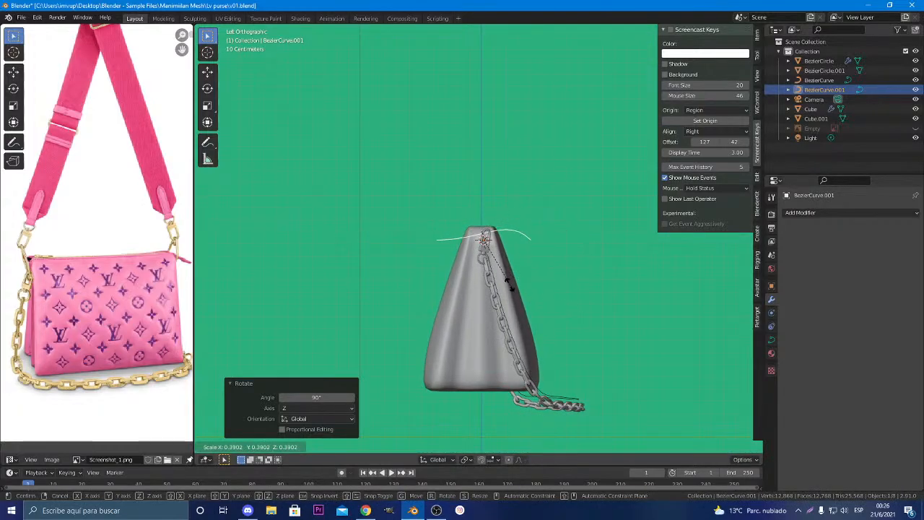
pyautogui.click(510, 278)
pyautogui.scroll(5, 511, 279)
pyautogui.scroll(6, 511, 278)
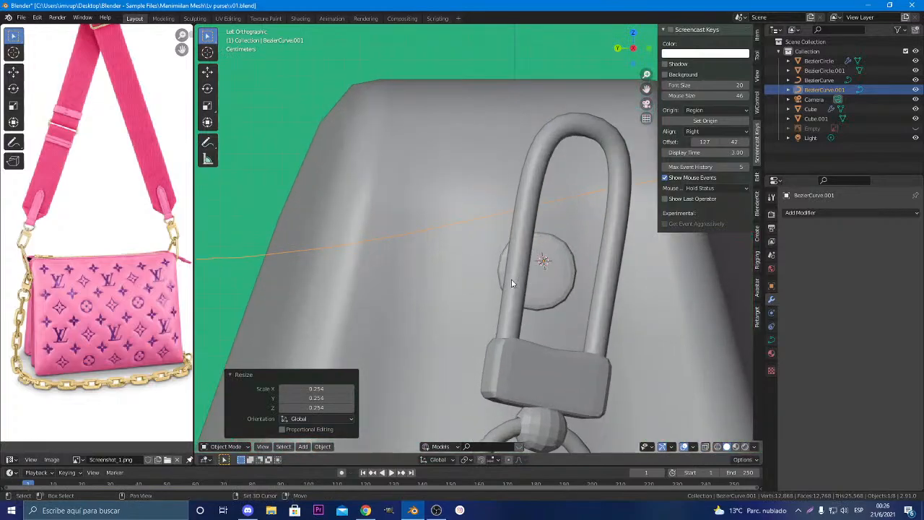
pyautogui.scroll(-4, 511, 278)
pyautogui.keyDown('shift'); pyautogui.moveTo(511, 279); pyautogui.dragTo(463, 280, button='middle'); pyautogui.keyUp('shift')
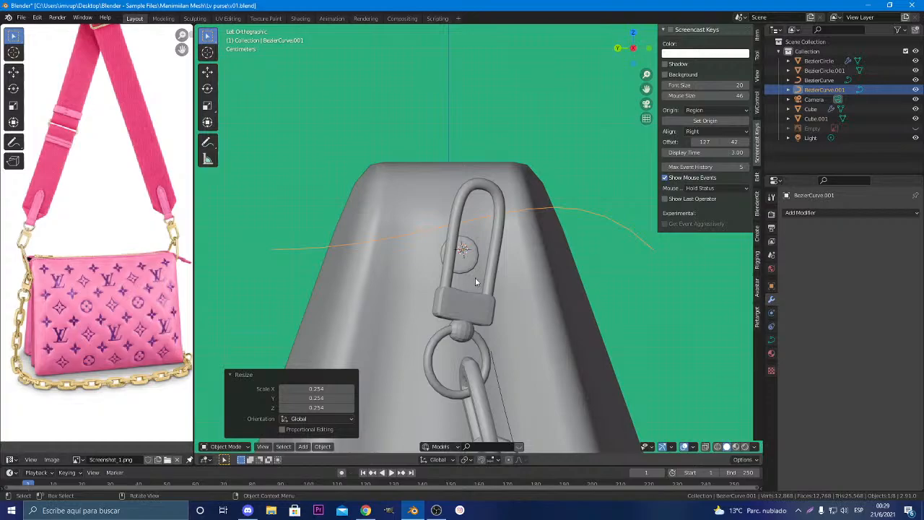
# In Edit Mode, raise the Bezier curve's right end point about 0.16 m along Z and rotate its handles about -39° around X
pyautogui.press('Tab')
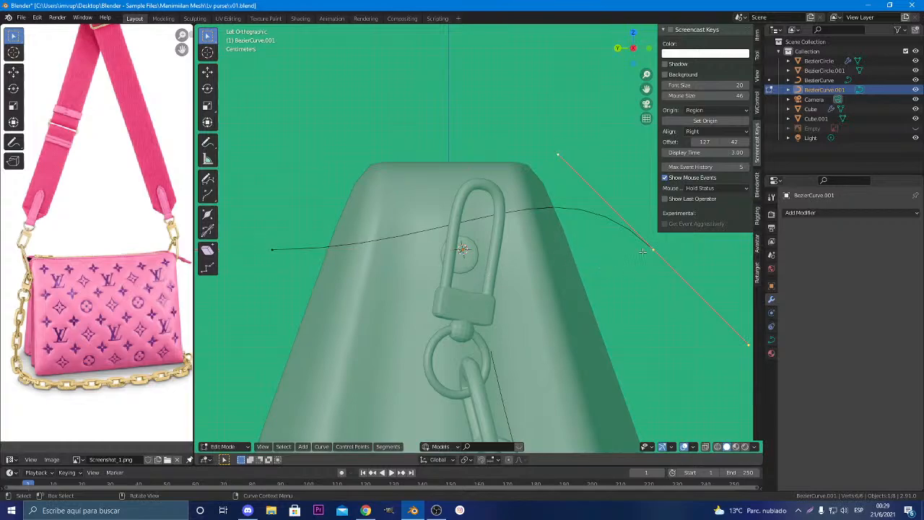
pyautogui.press('g')
pyautogui.press('z')
pyautogui.click(574, 133)
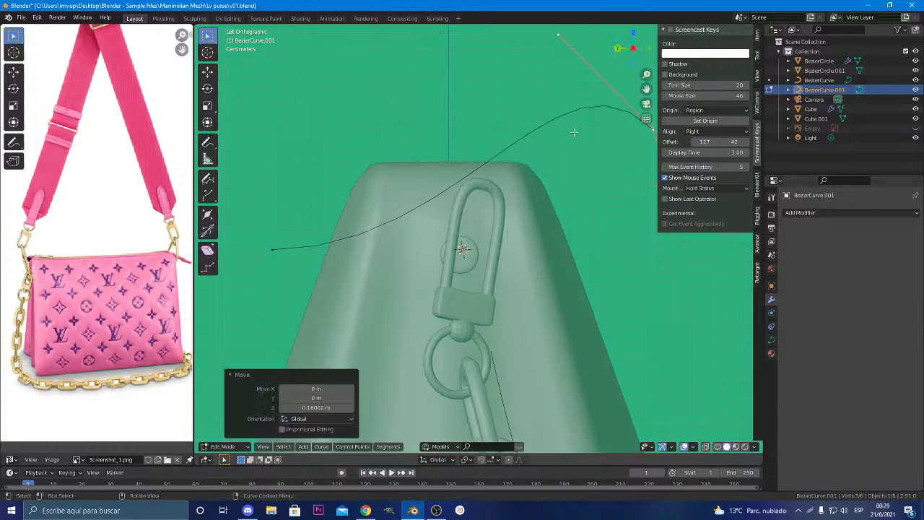
pyautogui.press('r')
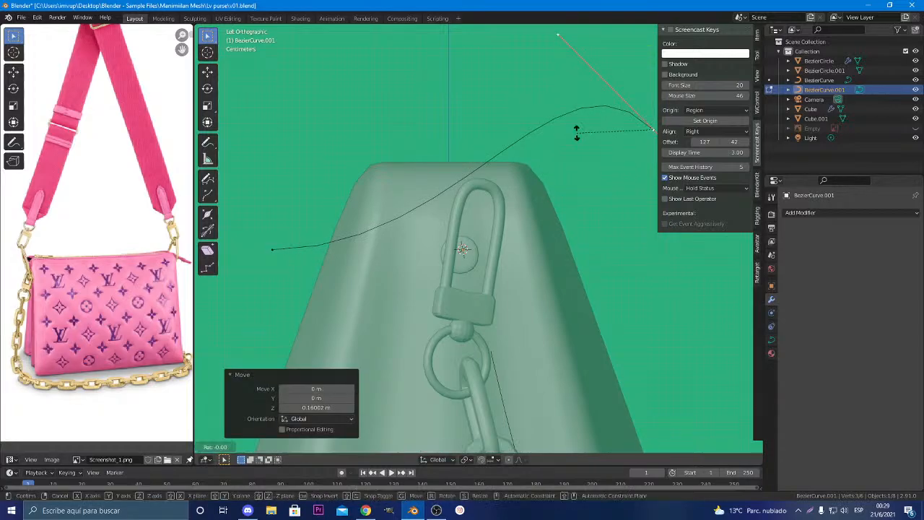
pyautogui.press('x')
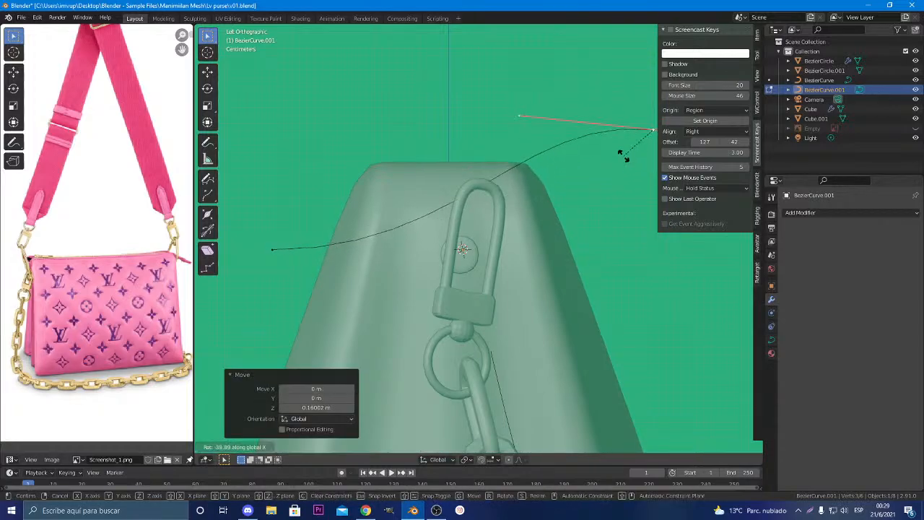
pyautogui.click(624, 156)
pyautogui.press('g')
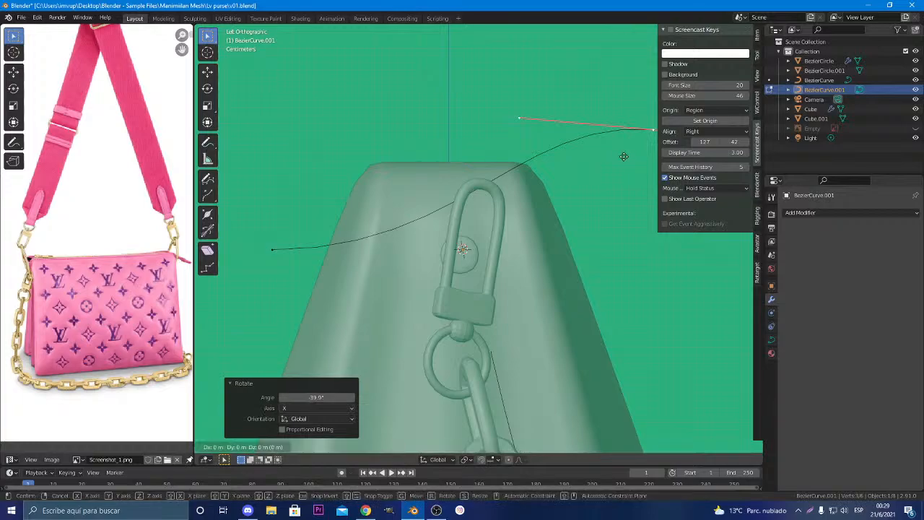
pyautogui.press('Escape')
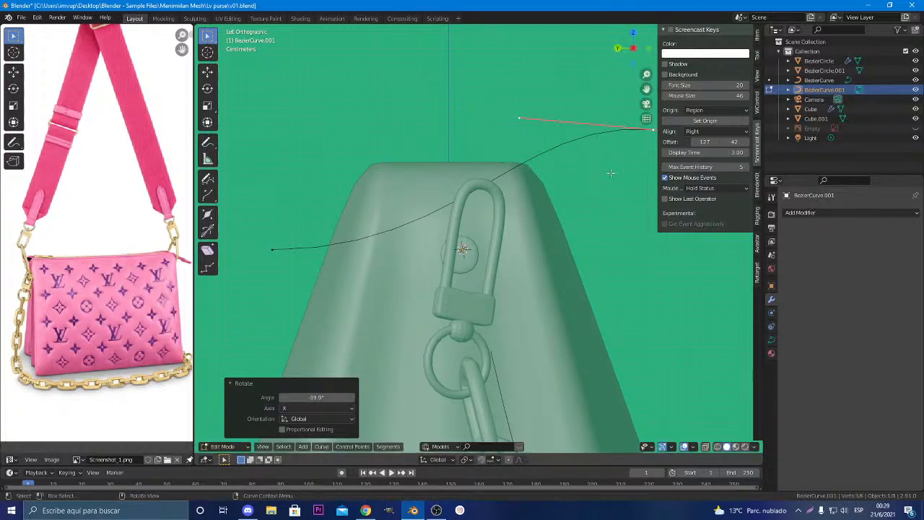
# Move the upper end point about 0.254 m along Y to above the attachment button and raise it about 0.061 m along Z
pyautogui.press('g')
pyautogui.press('x')
pyautogui.press('x')
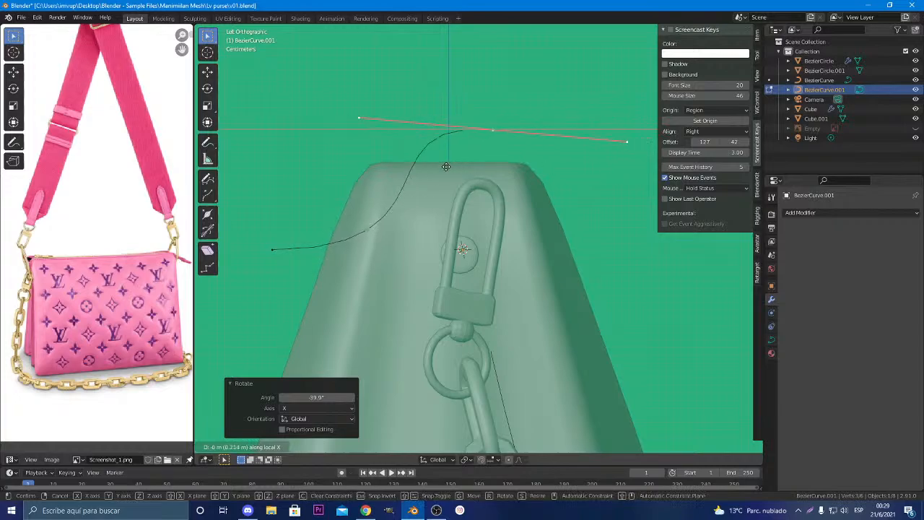
pyautogui.press('y')
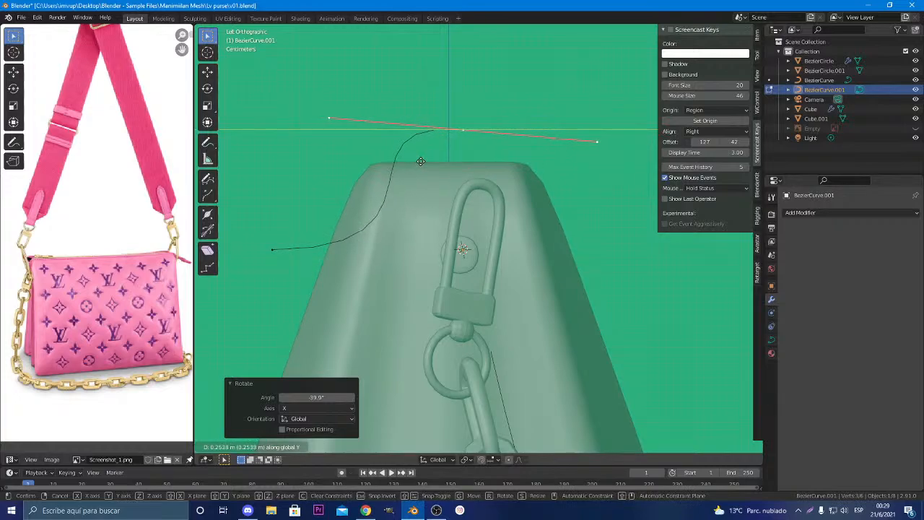
pyautogui.click(421, 161)
pyautogui.press('g')
pyautogui.press('z')
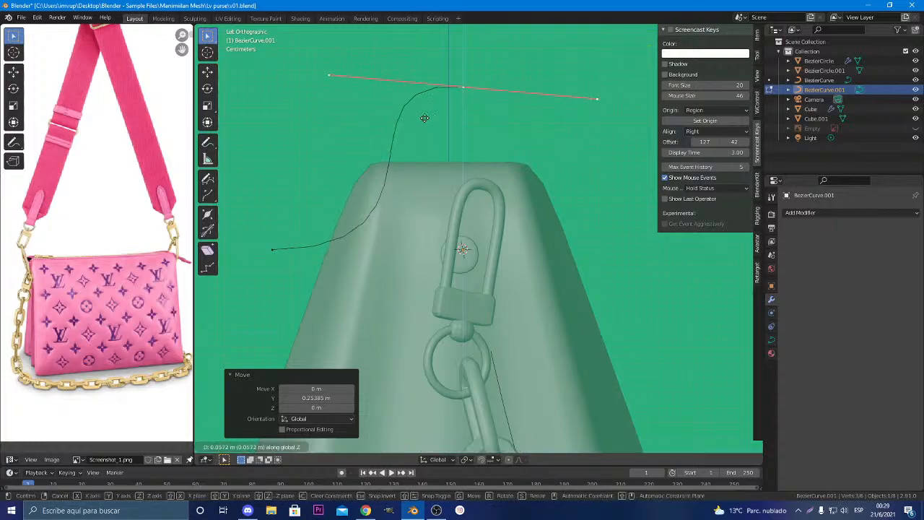
pyautogui.click(425, 117)
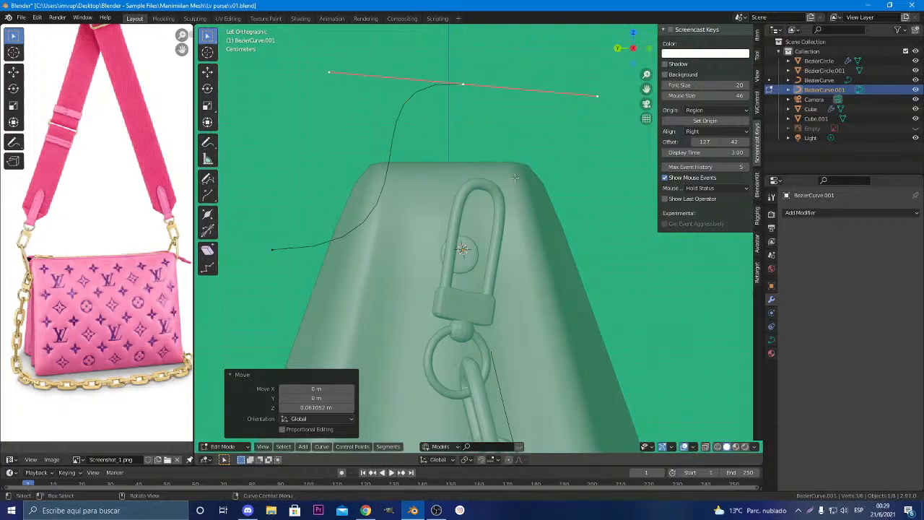
# Rotate the upper end point's handles about -41.4° around X and scale them to about 0.521
pyautogui.press('r')
pyautogui.press('x')
pyautogui.click(538, 110)
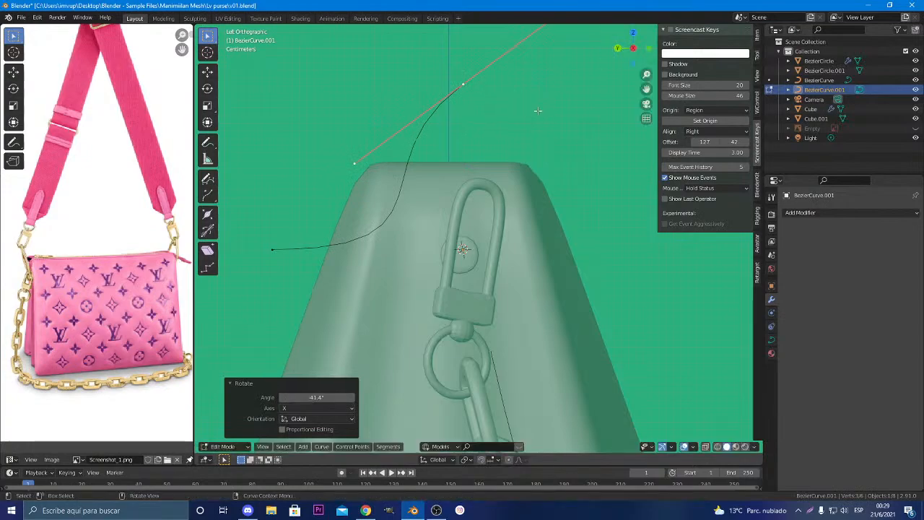
pyautogui.press('s')
pyautogui.click(512, 96)
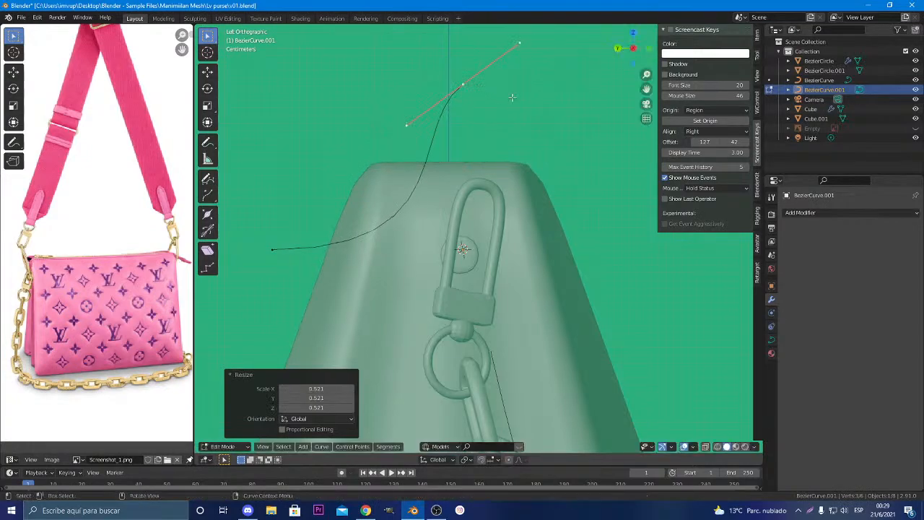
# Move the curve's lower end point about -0.158 m along Y toward the attachment button
pyautogui.click(266, 252)
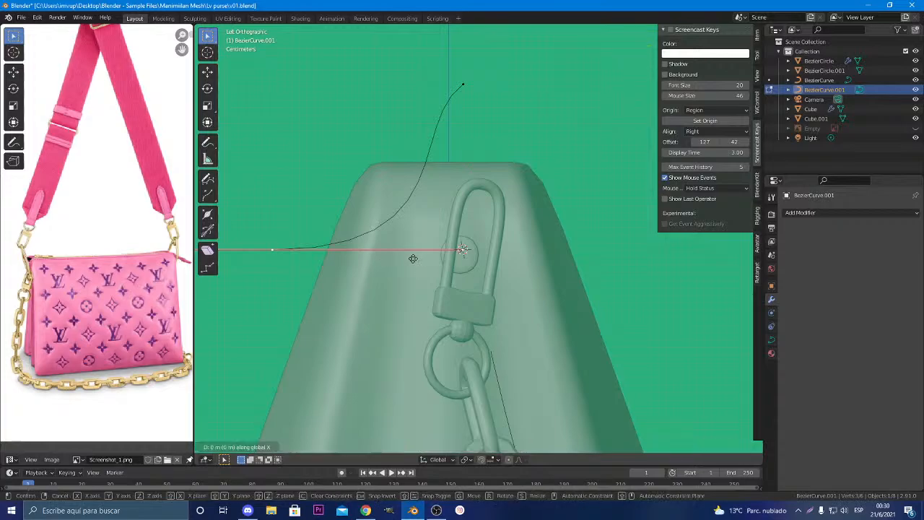
pyautogui.press('g')
pyautogui.press('y')
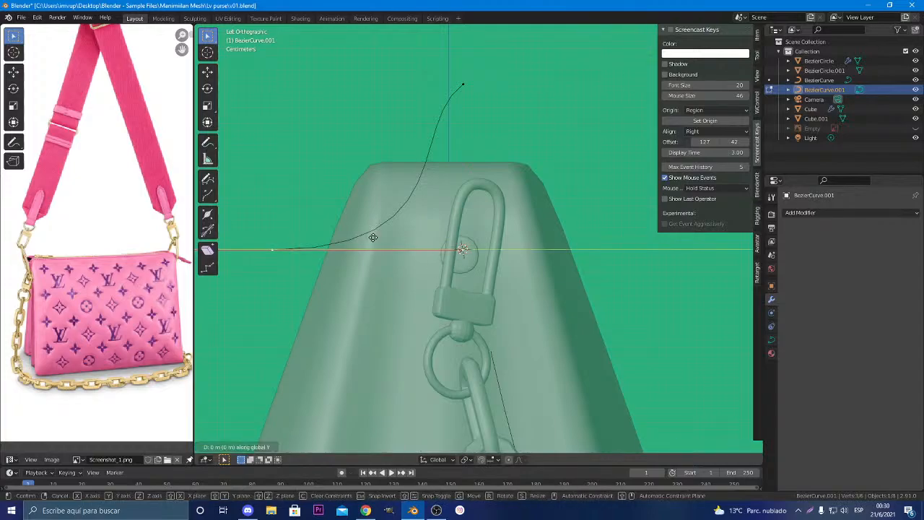
pyautogui.click(491, 240)
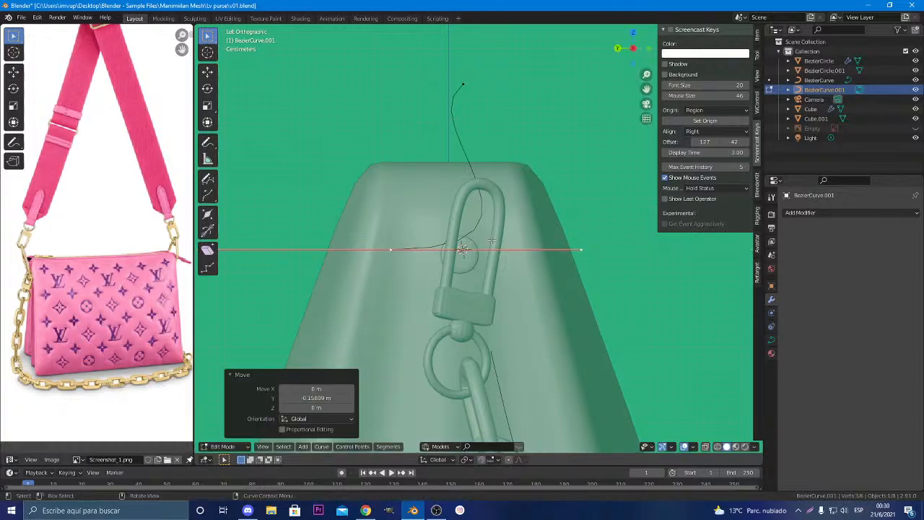
# Raise the lower end point of the clasp curve about 0.066 m along Z
pyautogui.press('g')
pyautogui.press('z')
pyautogui.click(494, 199)
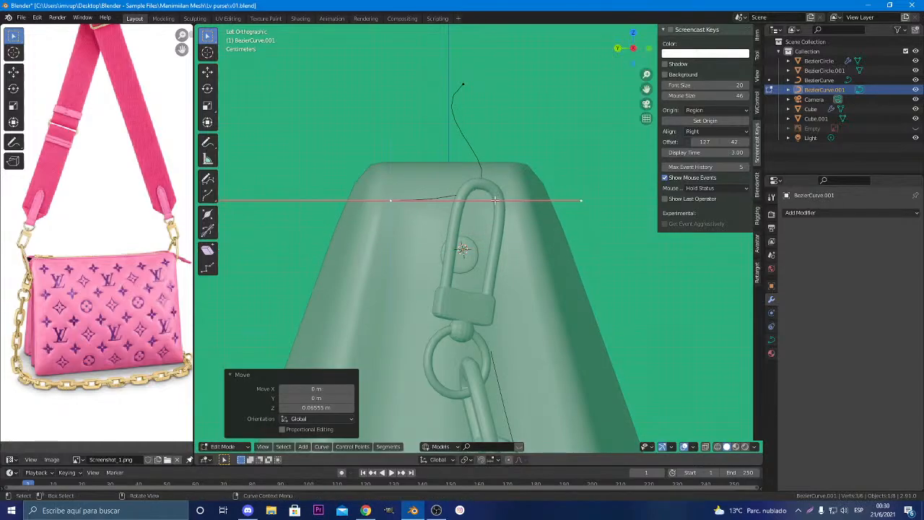
# Rotate the lower end point's handles about -57.5° around X and scale them to about 0.22
pyautogui.press('r')
pyautogui.press('x')
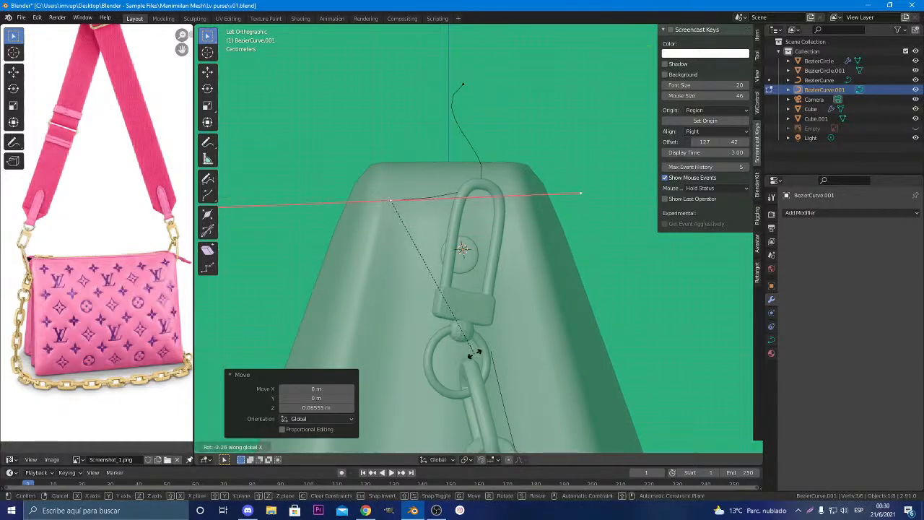
pyautogui.press('Escape')
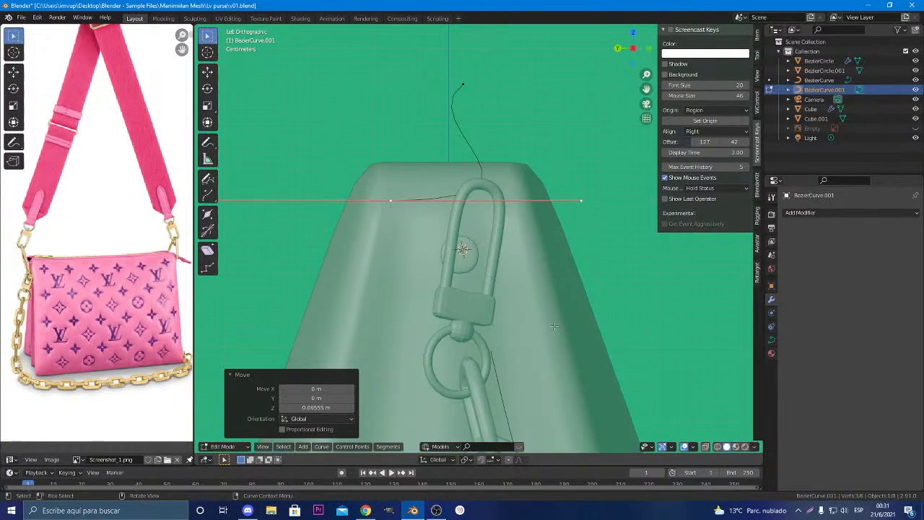
pyautogui.press('r')
pyautogui.press('x')
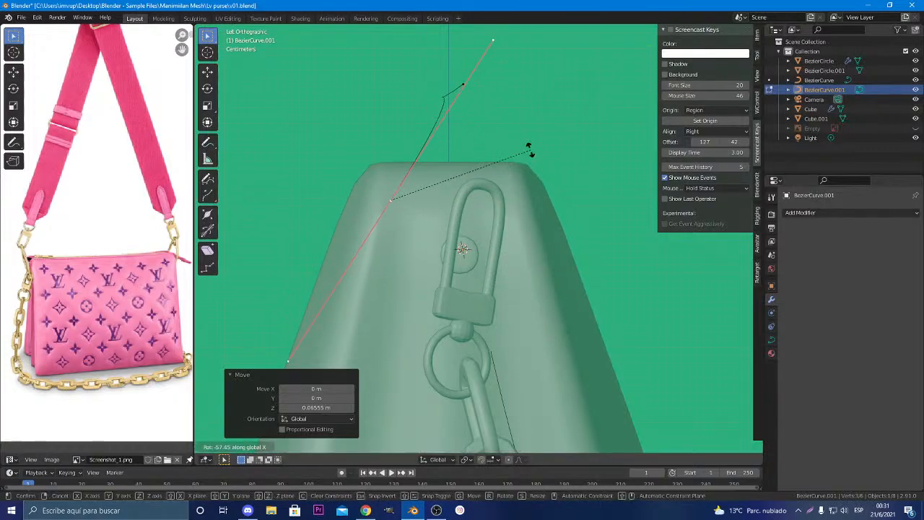
pyautogui.click(531, 149)
pyautogui.press('s')
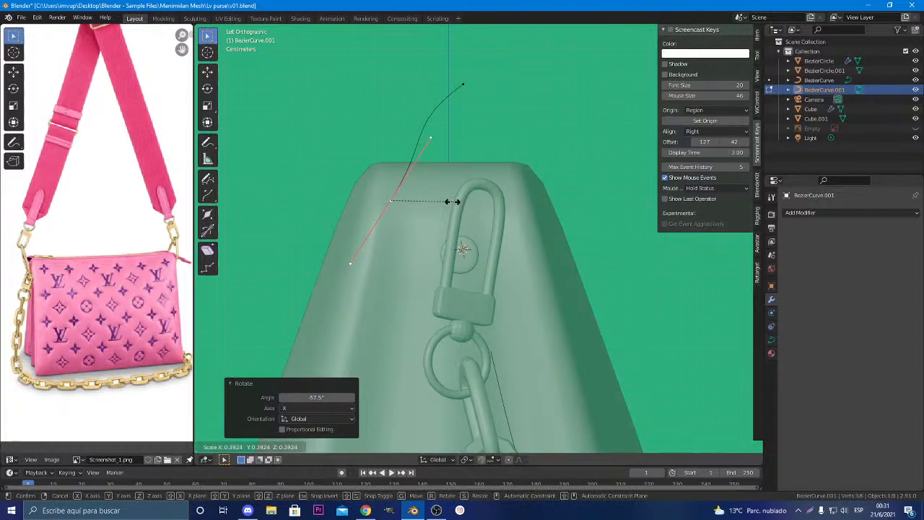
pyautogui.click(420, 219)
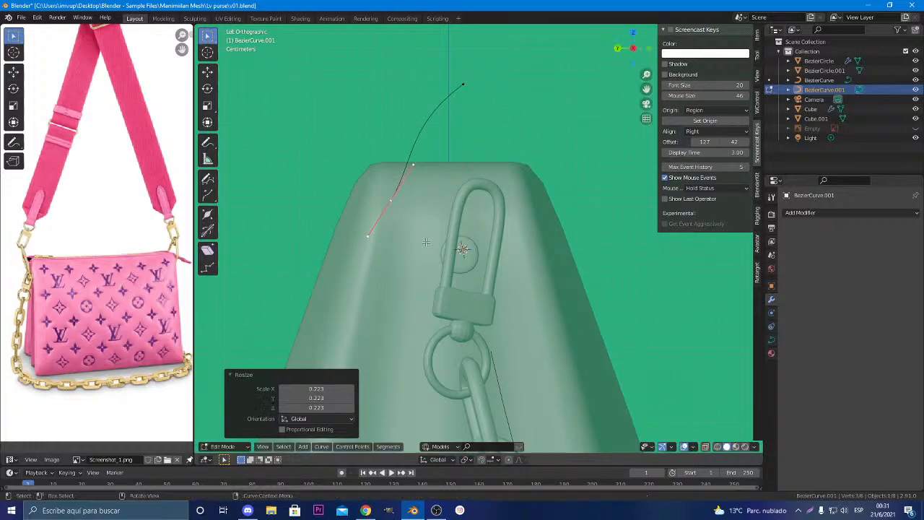
# Rotate the curve's peak point handles about -13.2° around X
pyautogui.click(466, 85)
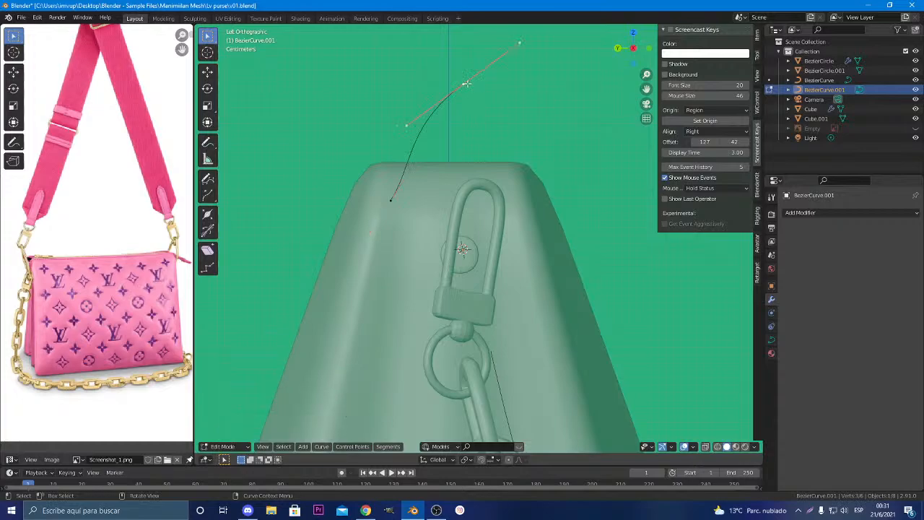
pyautogui.press('r')
pyautogui.press('x')
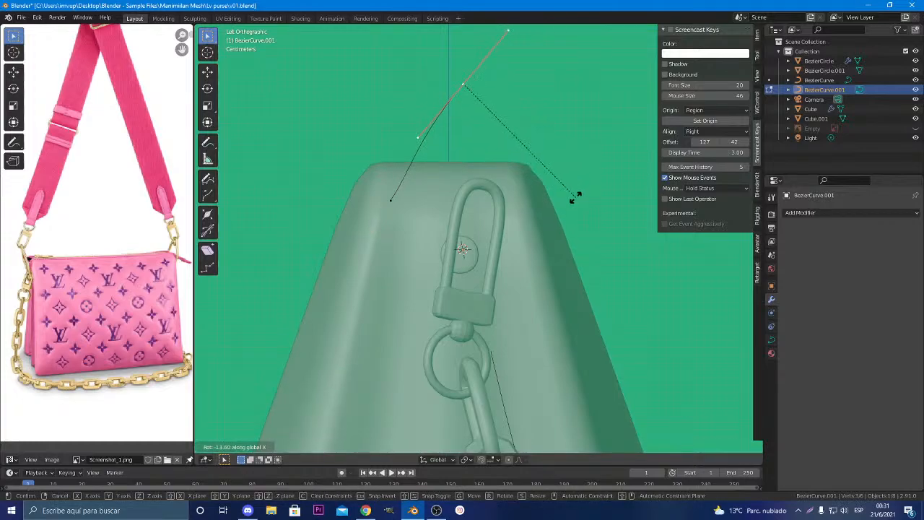
pyautogui.click(575, 197)
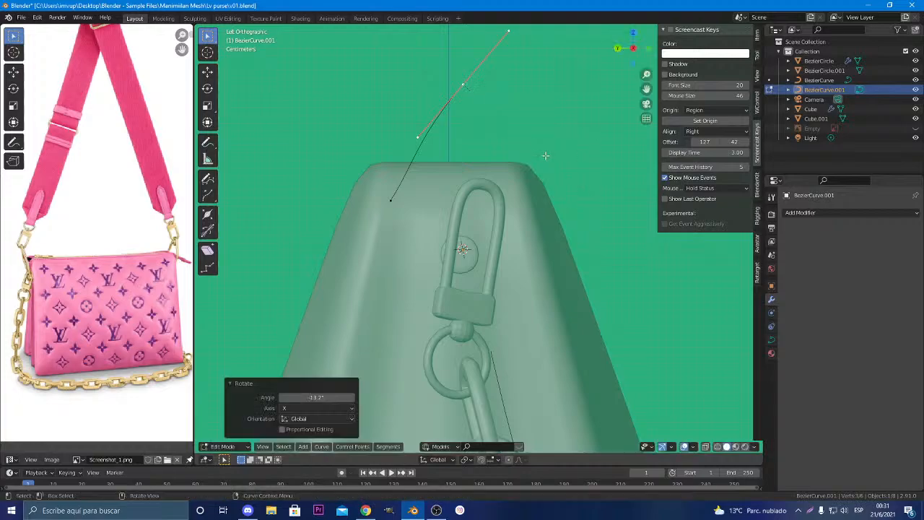
# Extrude a point from the peak, about -0.069 m in Y and -0.147 m in Z, and rotate its handles about 138° around X
pyautogui.press('g')
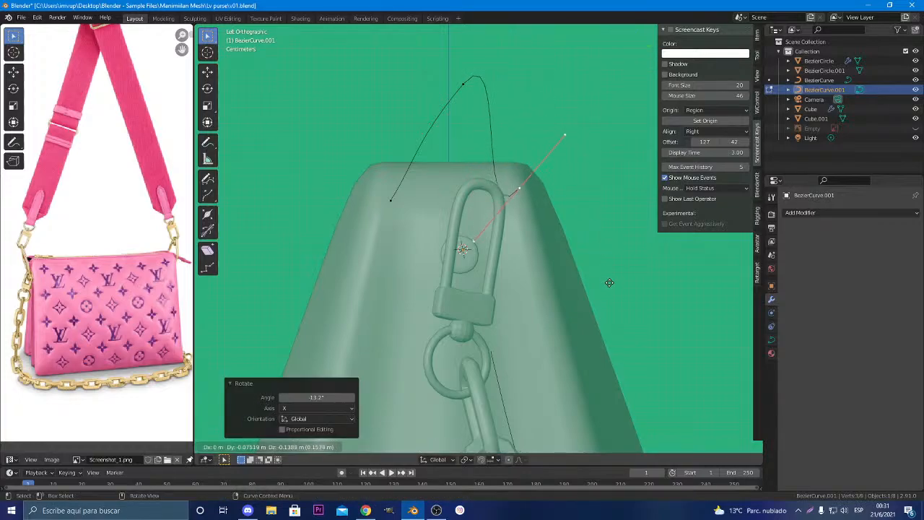
pyautogui.click(605, 289)
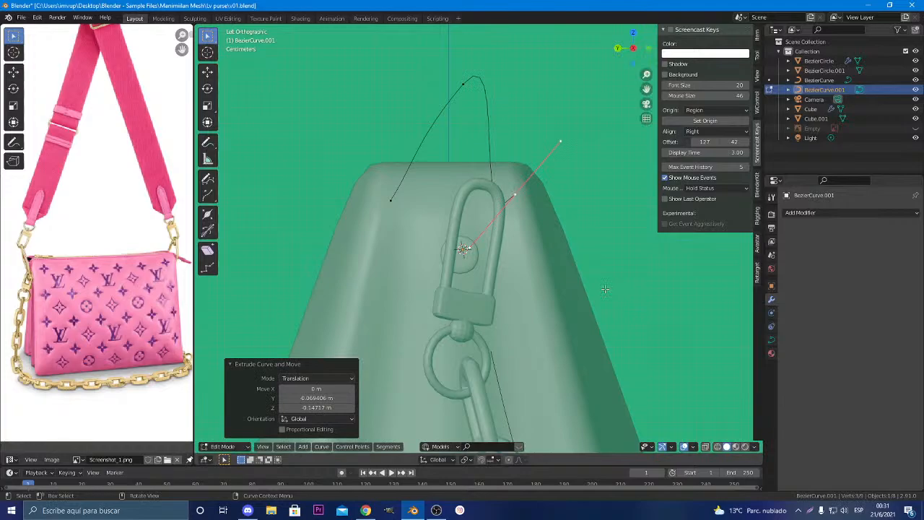
pyautogui.press('r')
pyautogui.press('x')
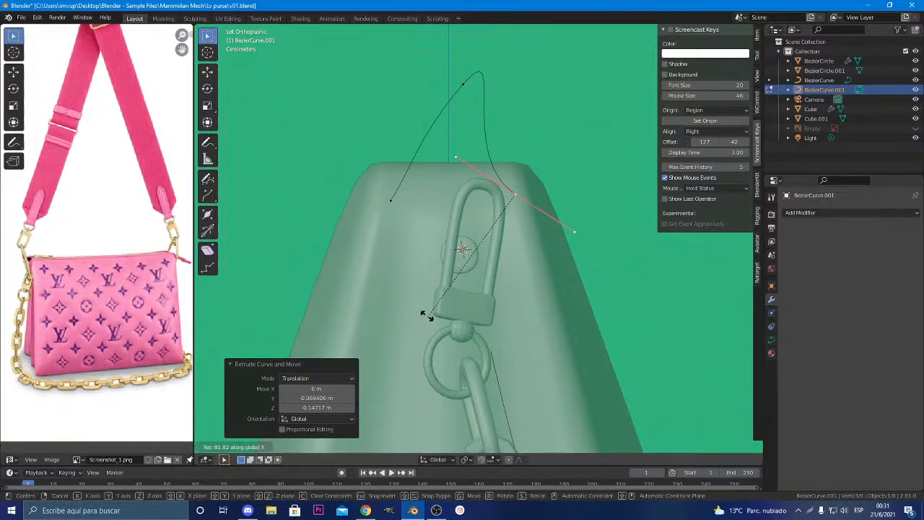
pyautogui.click(396, 243)
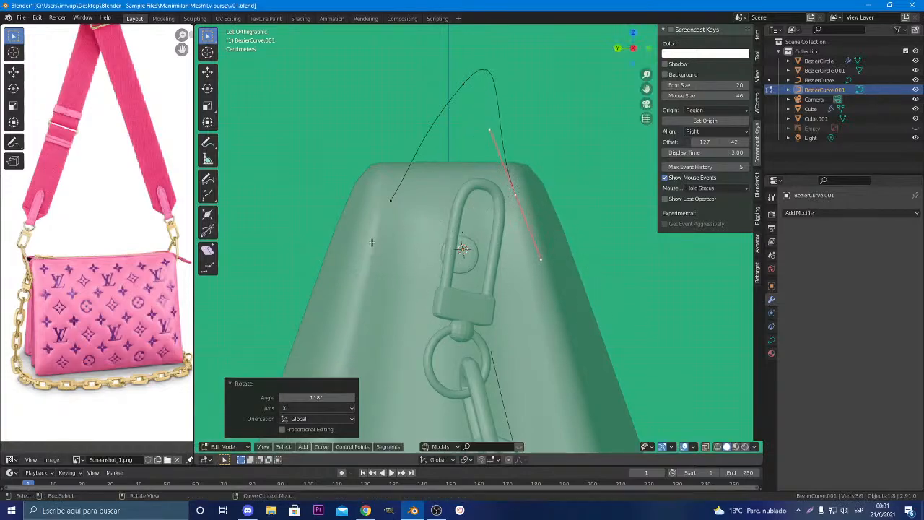
pyautogui.press('r')
pyautogui.click(590, 279)
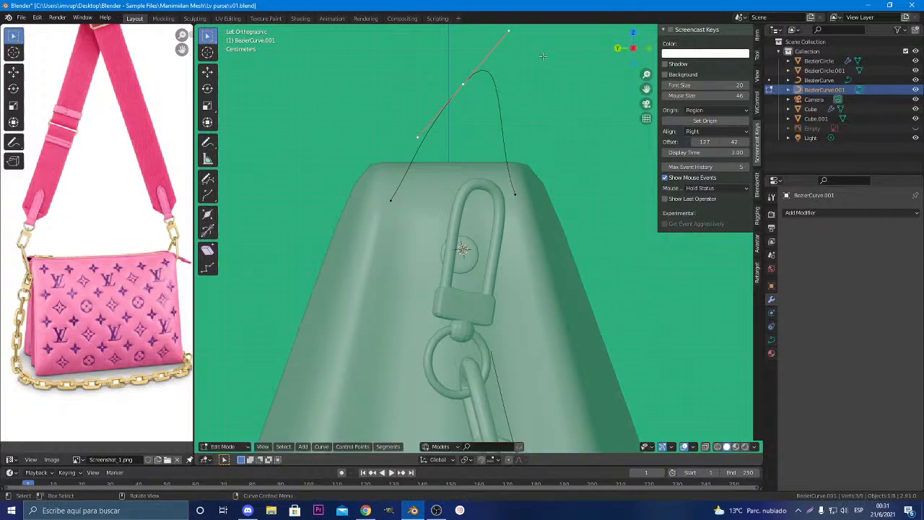
# Scale the peak point's handles to about 0.46 and rotate them about 51° in the view so they lie level
pyautogui.press('s')
pyautogui.click(501, 75)
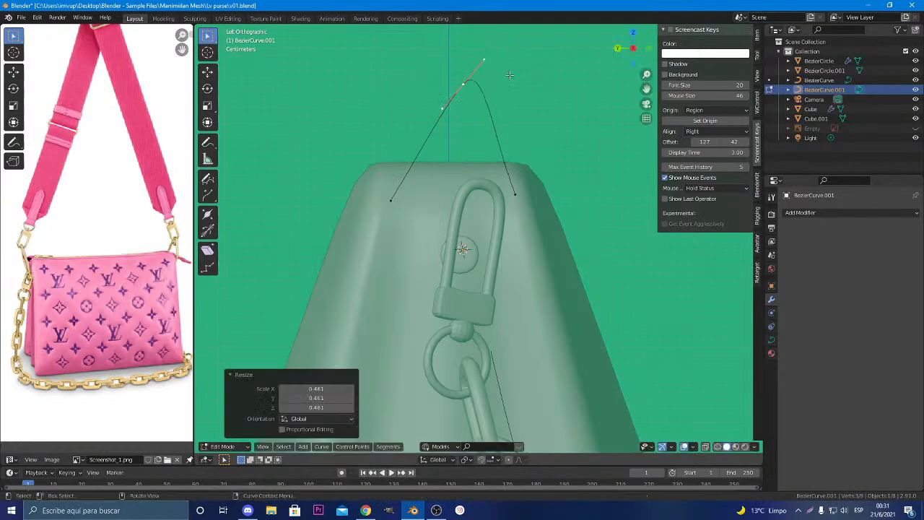
pyautogui.press('r')
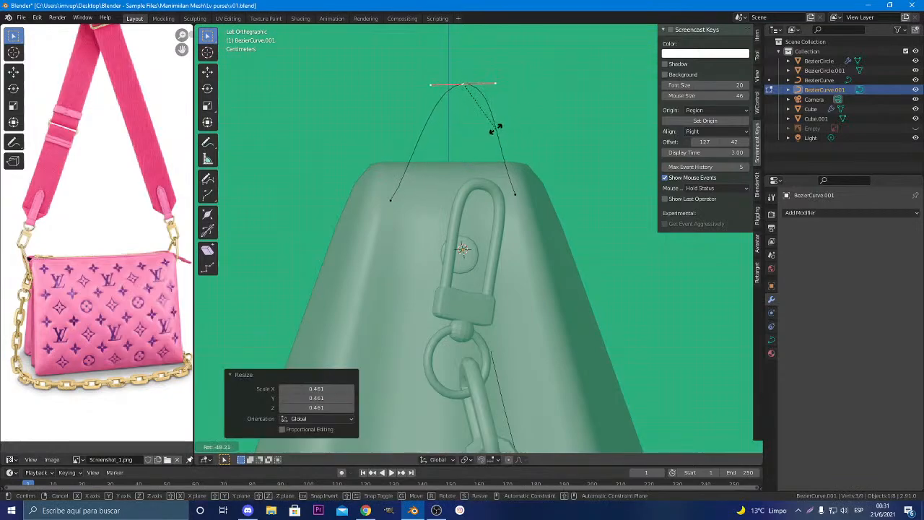
pyautogui.click(490, 128)
# Shift the peak point about 0.013 m along Y and scale its handles to about 0.33
pyautogui.press('g')
pyautogui.press('x')
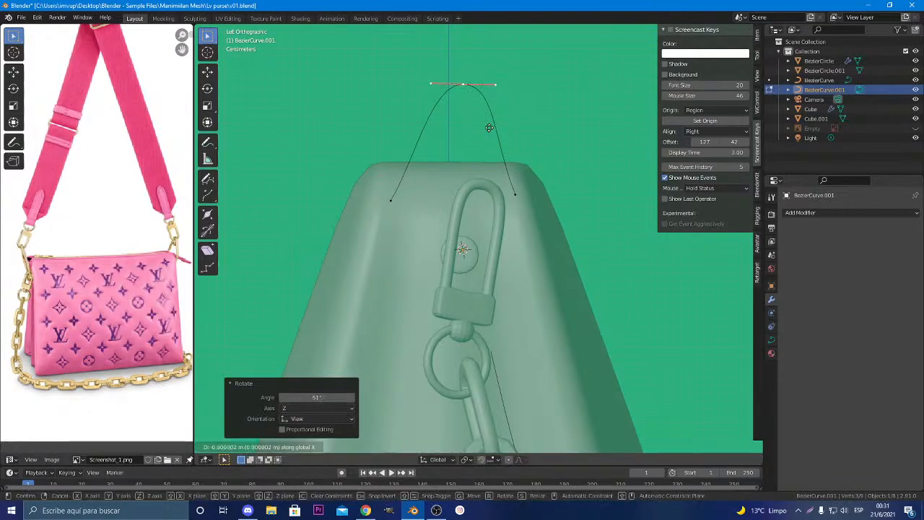
pyautogui.press('y')
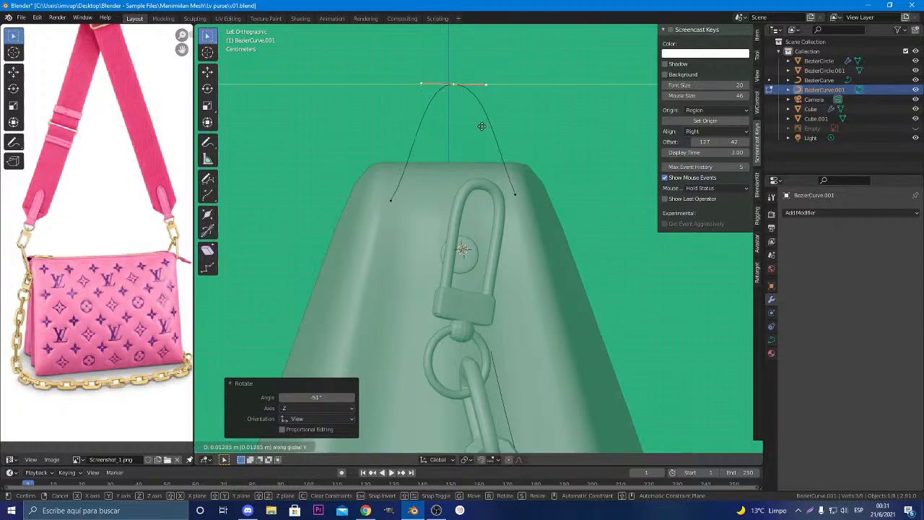
pyautogui.click(482, 127)
pyautogui.press('s')
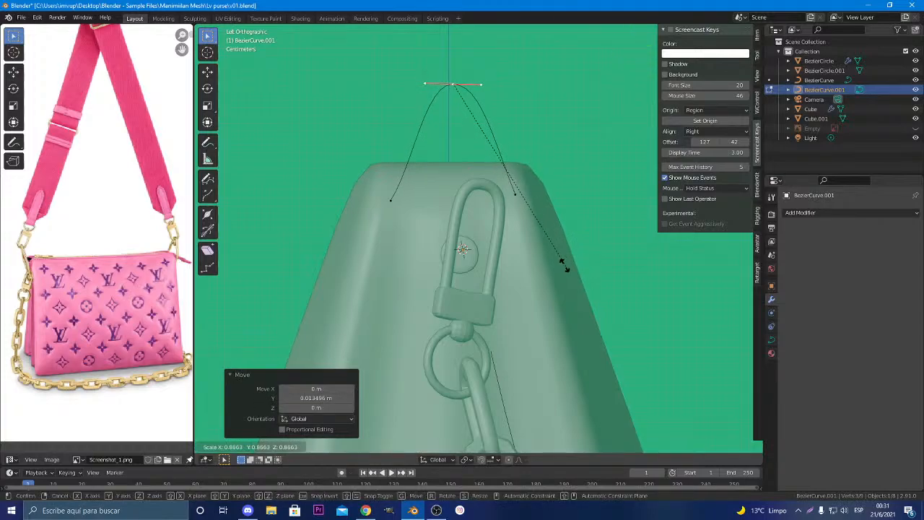
pyautogui.click(502, 152)
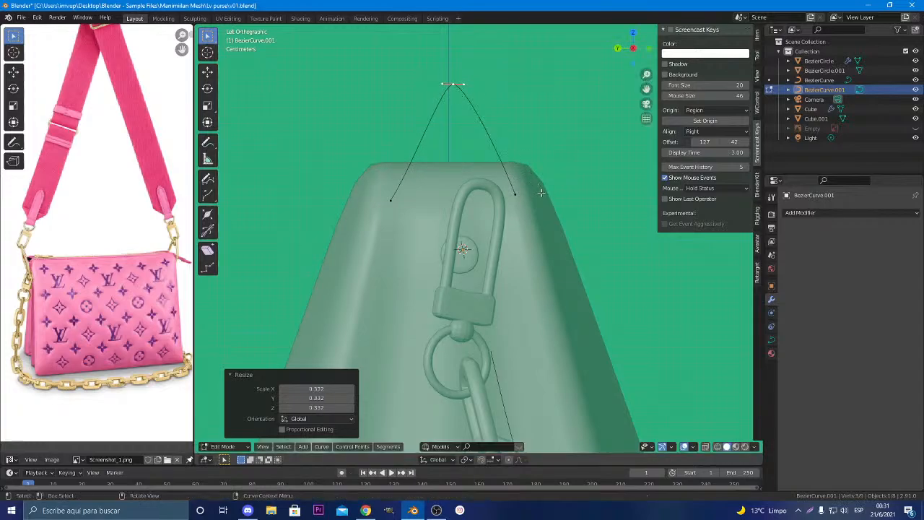
# Scale the right end point's handles to about 0.66 and move the point slightly inward along Y
pyautogui.keyDown('ctrl'); pyautogui.rightClick(537, 248); pyautogui.keyUp('ctrl')
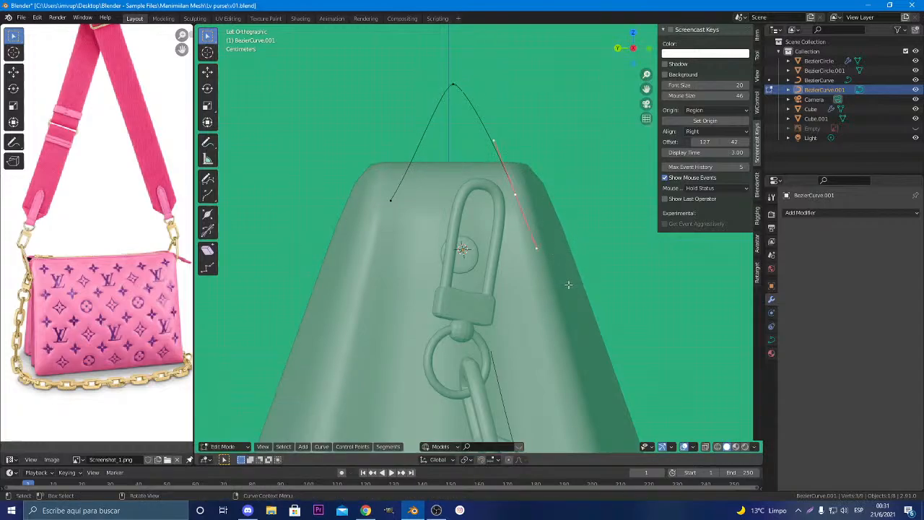
pyautogui.press('s')
pyautogui.click(535, 230)
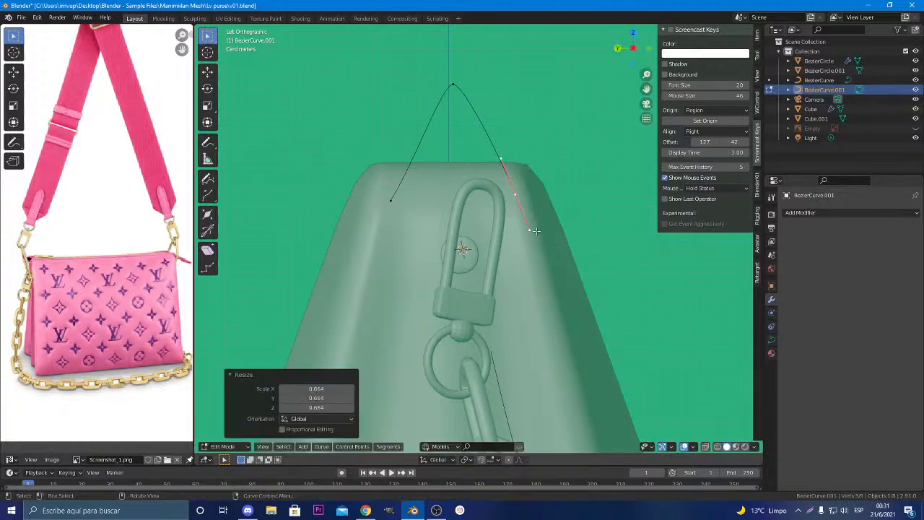
pyautogui.press('g')
pyautogui.press('x')
pyautogui.press('y')
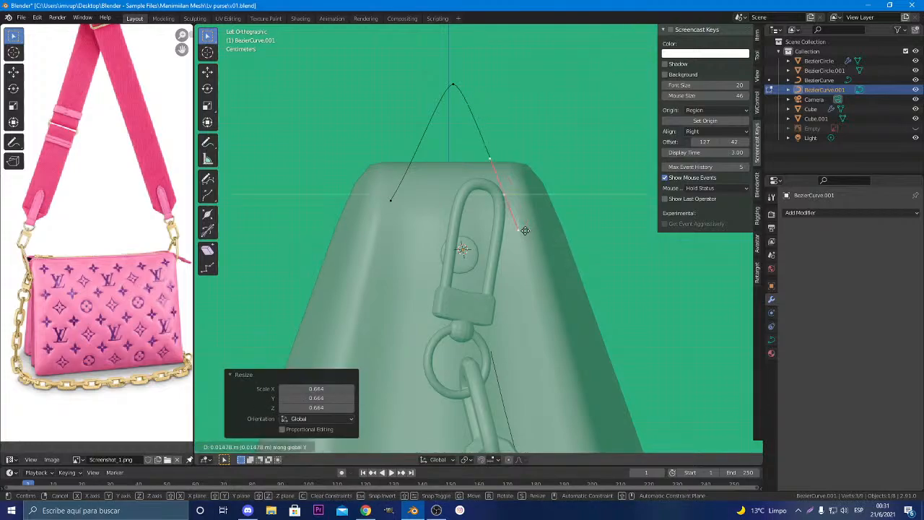
pyautogui.click(521, 231)
# Rotate the left end point's handles about -7.8° around X
pyautogui.click(401, 213)
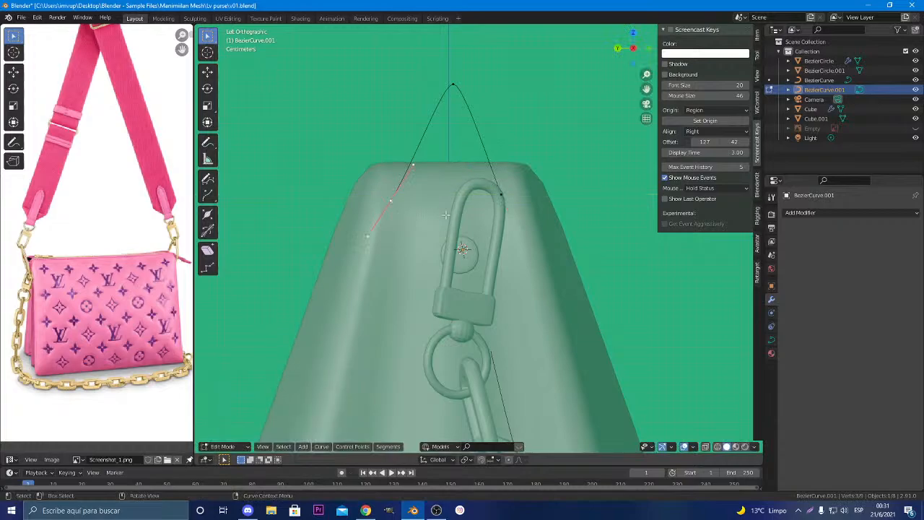
pyautogui.press('r')
pyautogui.press('x')
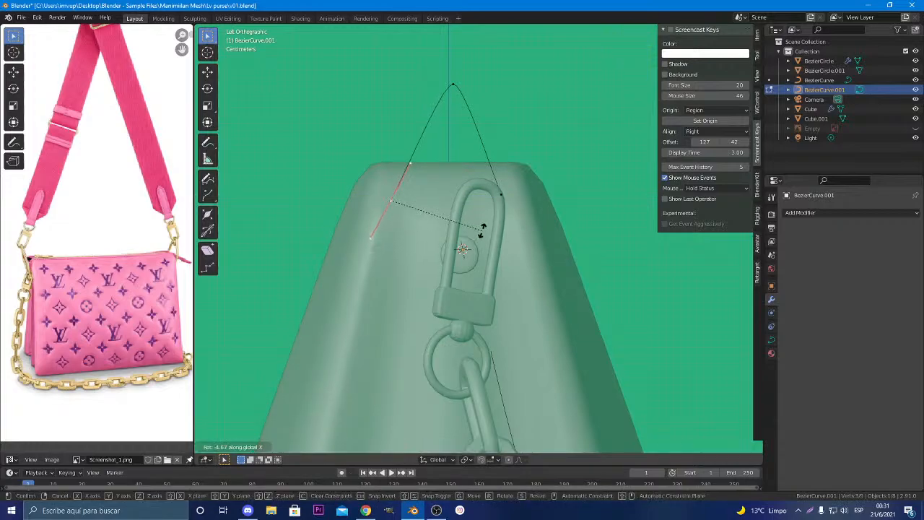
pyautogui.click(490, 228)
# Move the left end point about -0.017 m along Y and rotate its handles a further -5.5° around X
pyautogui.press('g')
pyautogui.press('y')
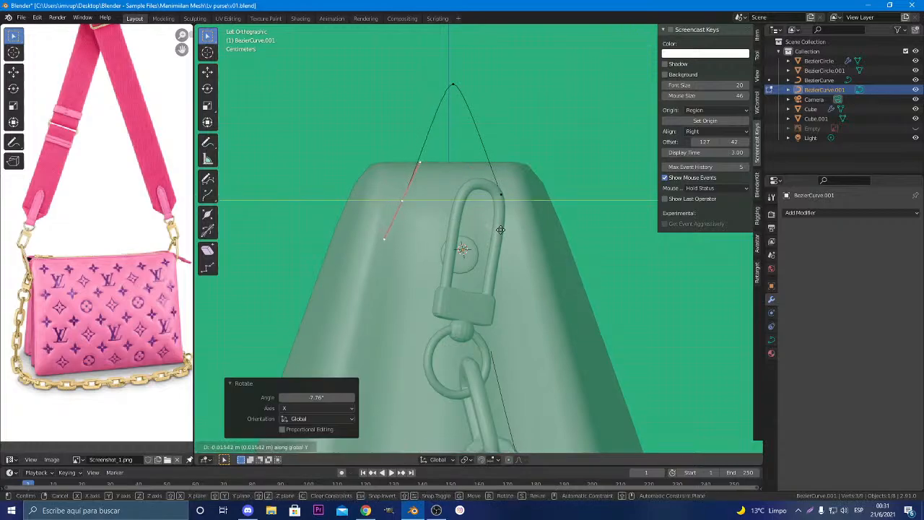
pyautogui.click(502, 230)
pyautogui.press('r')
pyautogui.press('x')
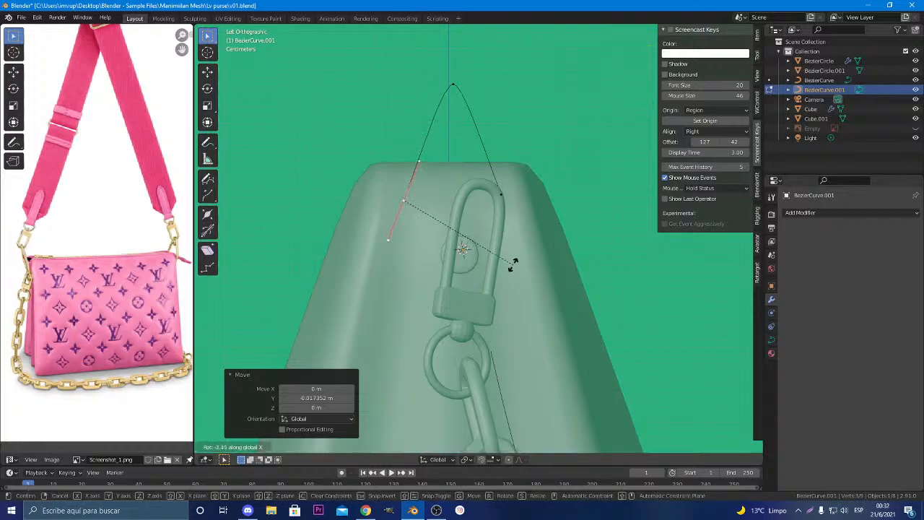
pyautogui.click(518, 263)
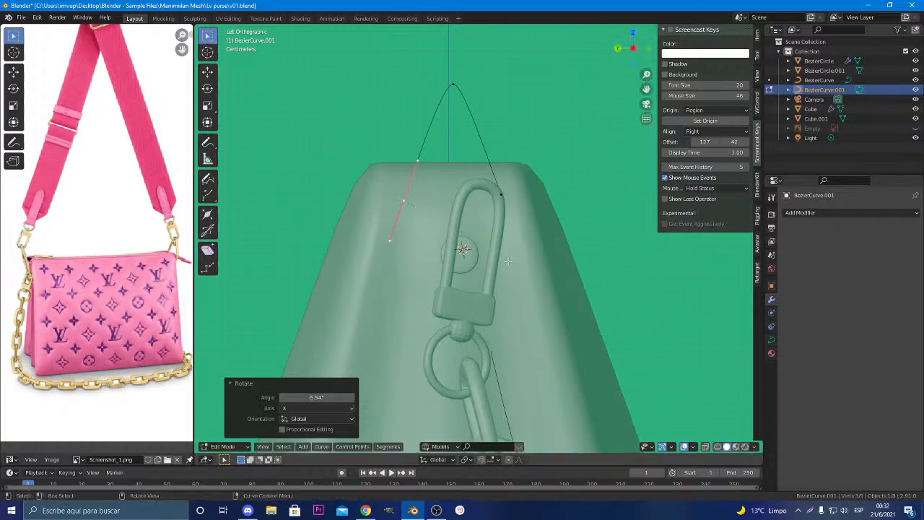
# Extrude the left end point about -0.064 m in Y and -0.073 m in Z, and check the clasp in the browser's bag photo
pyautogui.press('e')
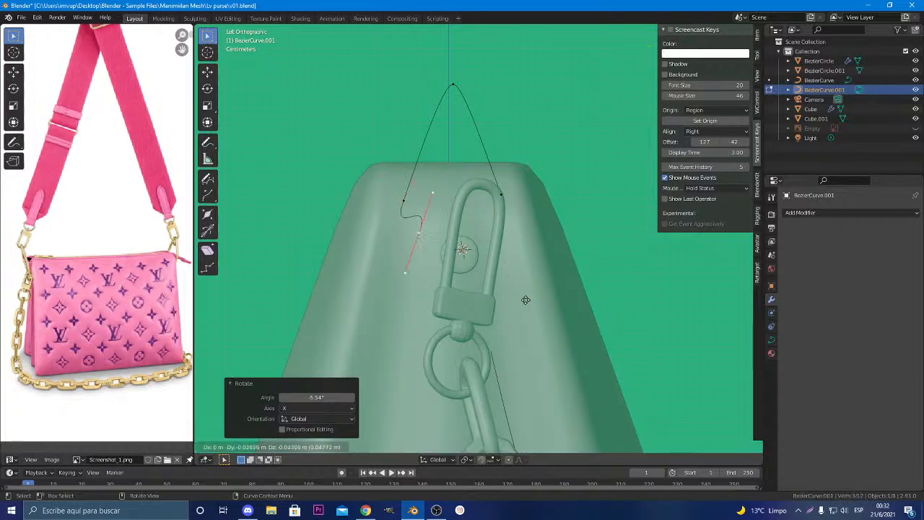
pyautogui.click(557, 323)
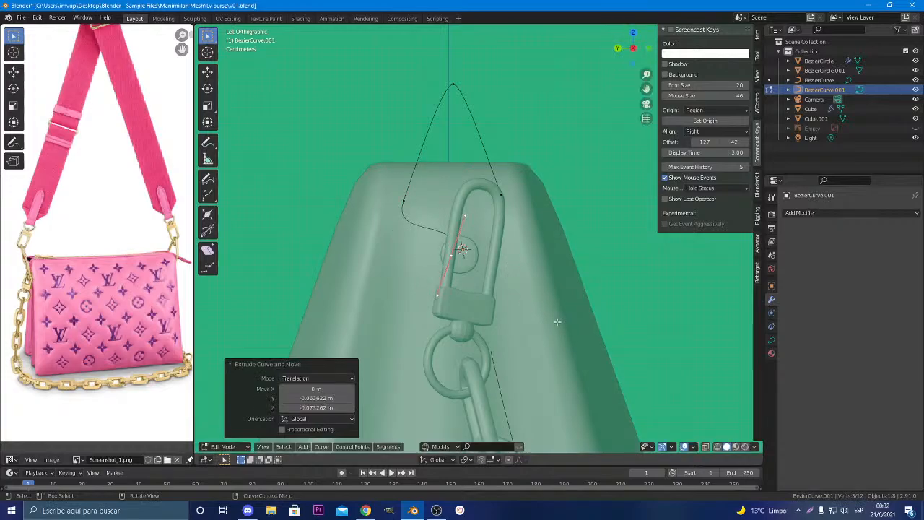
pyautogui.hotkey('alt', 'Tab')
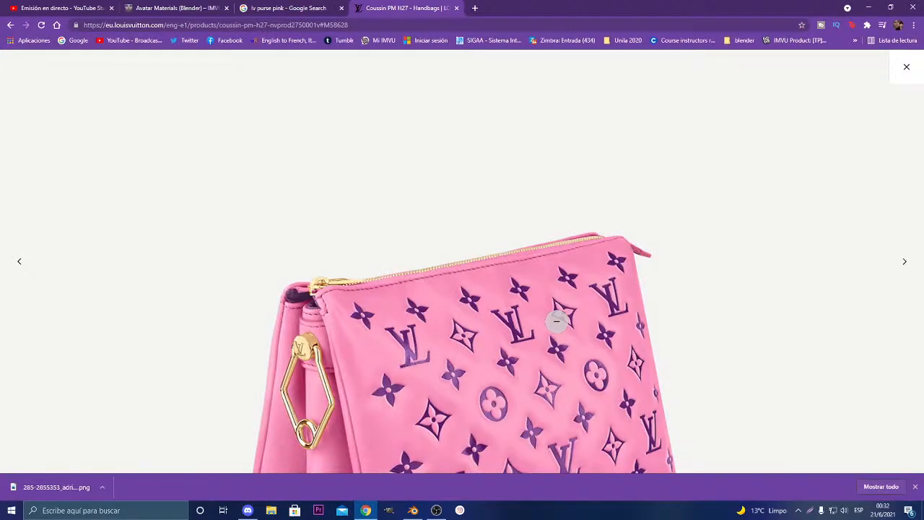
pyautogui.hotkey('alt', 'Tab')
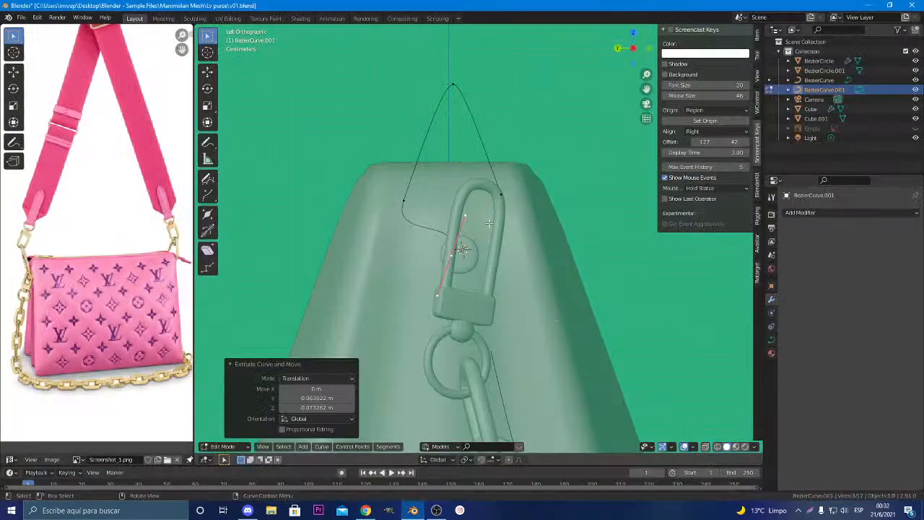
# Rotate the new bottom point's handles about -40.2° around X and lower the point about 0.076 m along Z
pyautogui.press('r')
pyautogui.press('x')
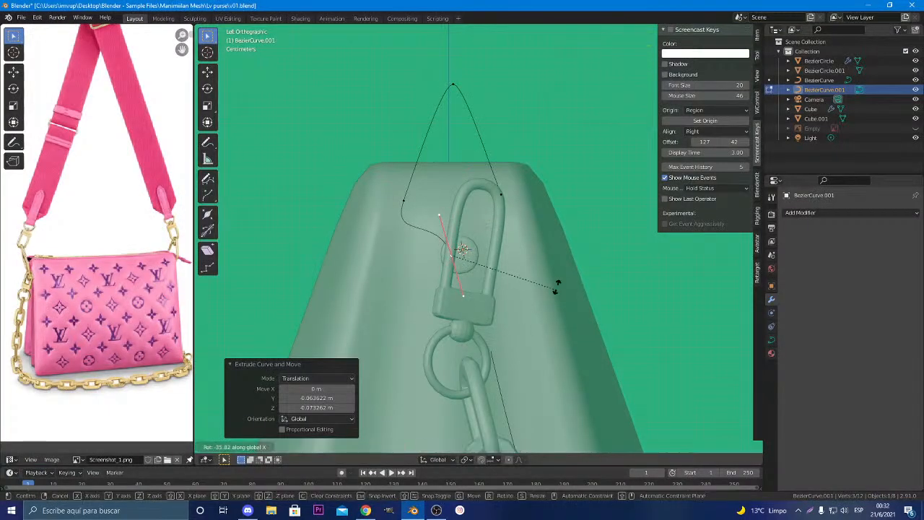
pyautogui.click(483, 254)
pyautogui.press('g')
pyautogui.press('z')
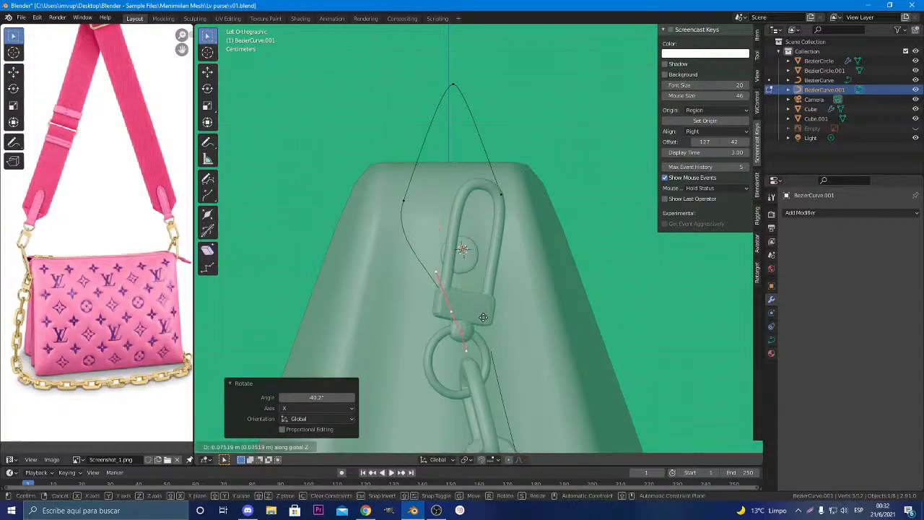
pyautogui.click(486, 312)
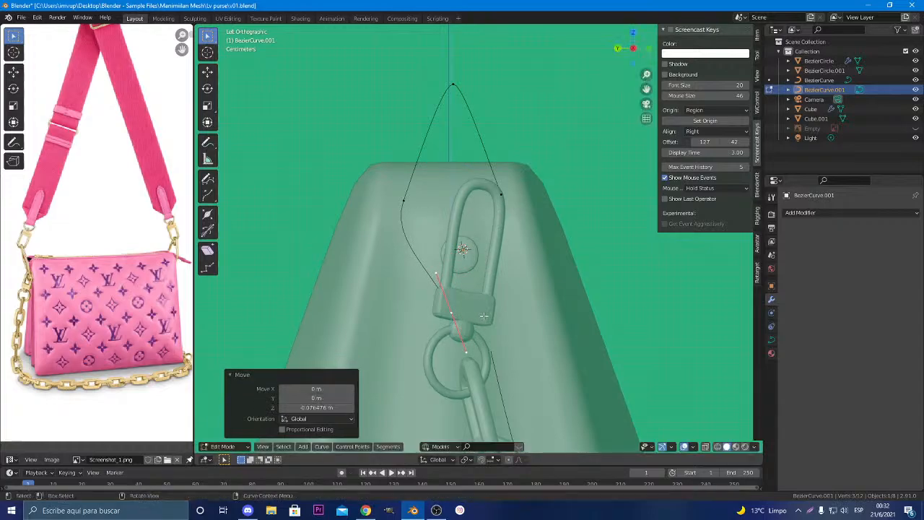
pyautogui.press('g')
pyautogui.press('x')
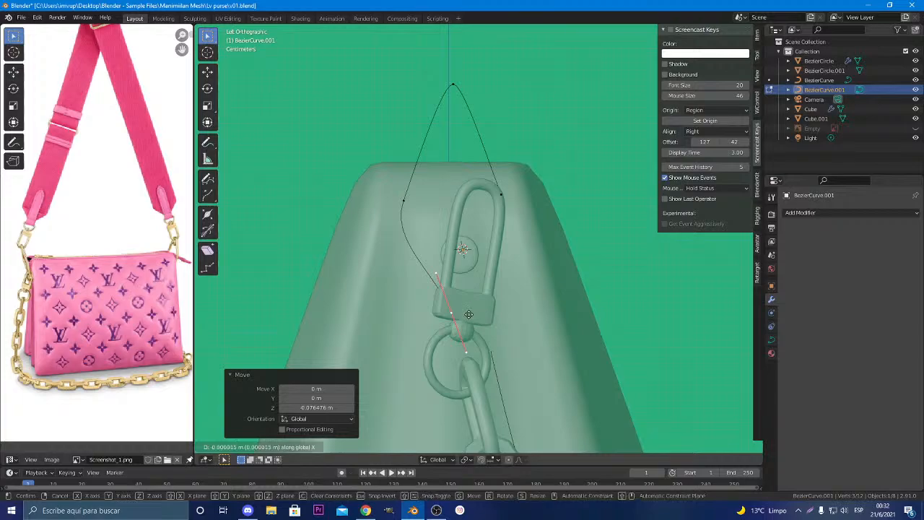
pyautogui.rightClick(491, 313)
# Move the curve's bottom-left end point about 0.013 m along Y
pyautogui.press('g')
pyautogui.press('x')
pyautogui.press('y')
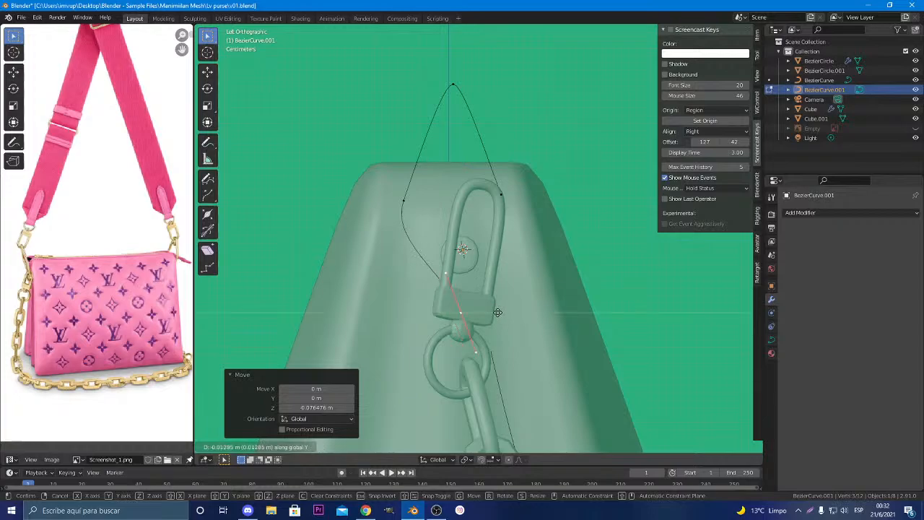
pyautogui.click(480, 311)
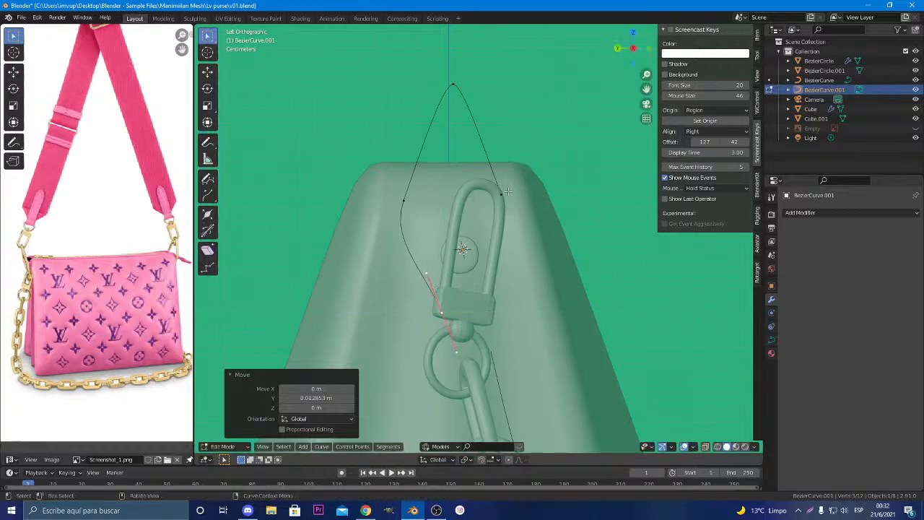
# Select the curve's right end point, turn on the Screencast Keys display and collapse its settings
pyautogui.click(508, 192)
pyautogui.click(671, 30)
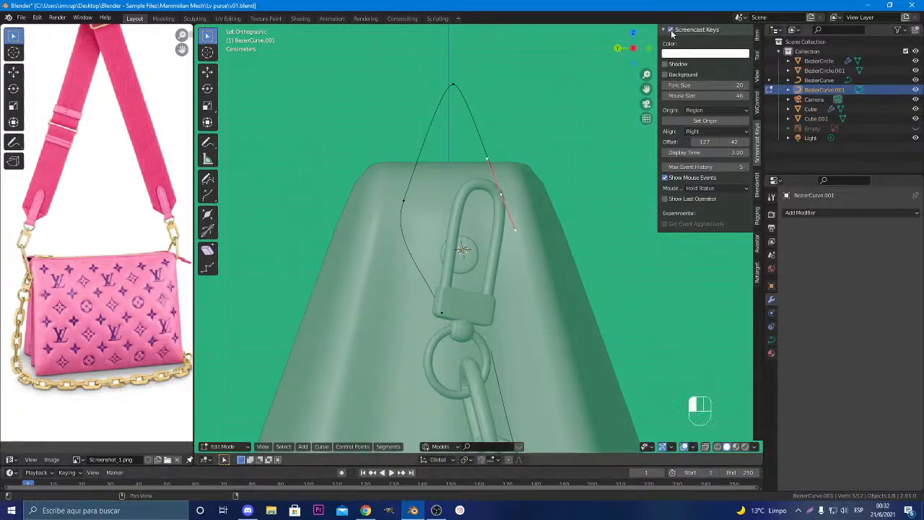
pyautogui.click(664, 29)
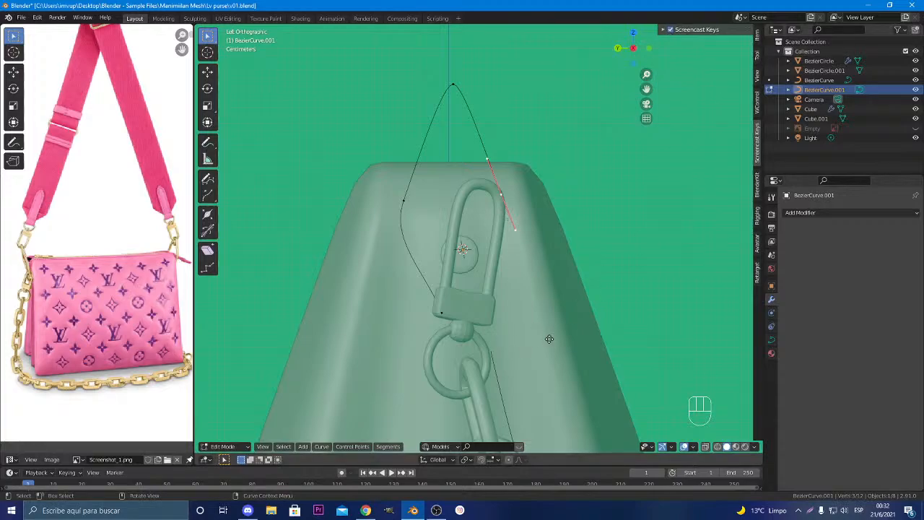
# Extrude the right end point about 0.015 m in Y and -0.157 m in Z, and rotate the new point's handles 41.7° around X
pyautogui.press('e')
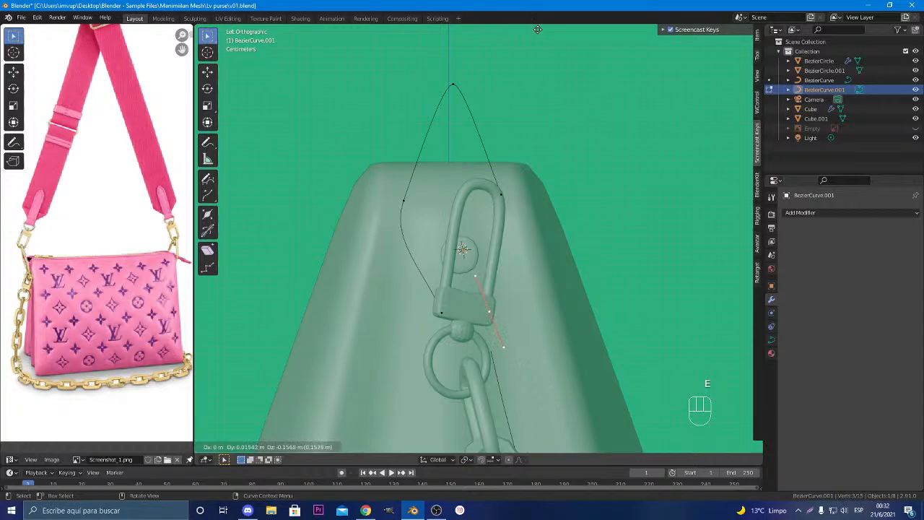
pyautogui.click(538, 29)
pyautogui.press('r')
pyautogui.press('x')
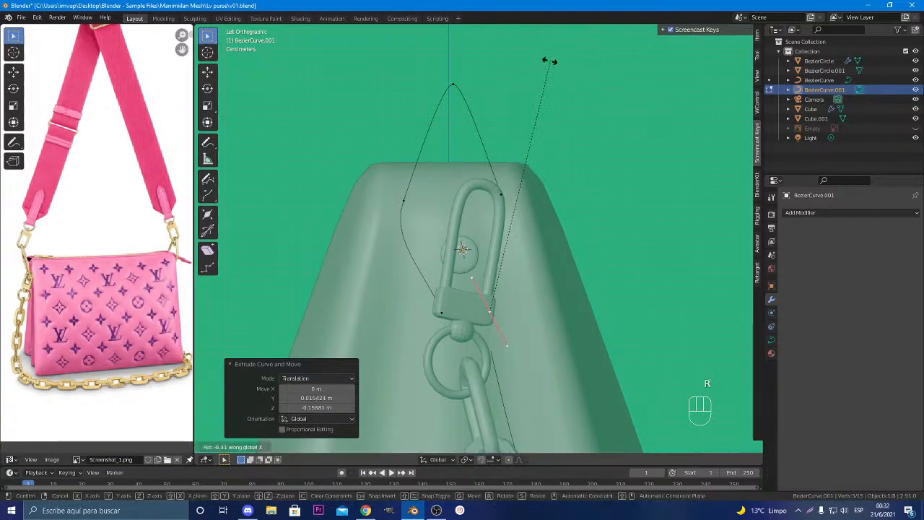
pyautogui.click(650, 224)
# Move the new bottom-right end point about 0.028 m along Y
pyautogui.press('g')
pyautogui.press('x')
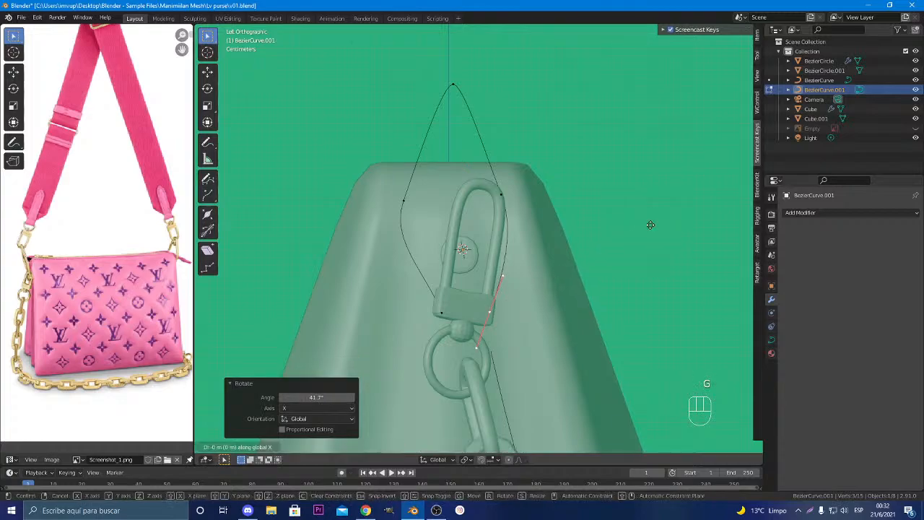
pyautogui.press('y')
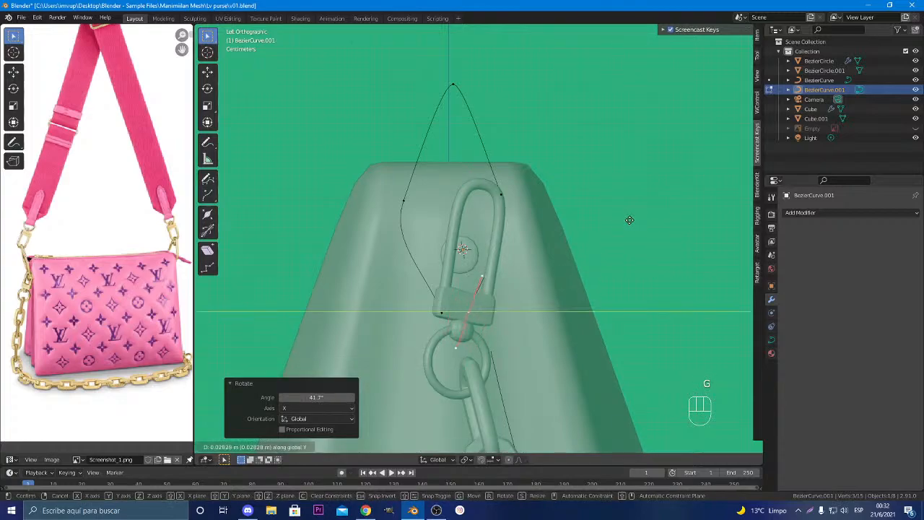
pyautogui.click(630, 220)
pyautogui.click(501, 195)
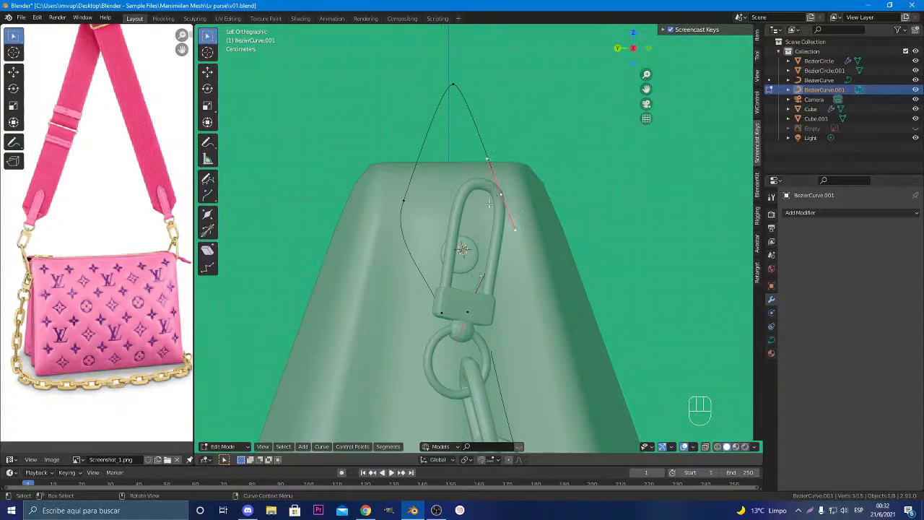
# Move the whole curve about 0.1 m up along Z in Object Mode, and check the clasp in the browser's bag photo
pyautogui.press('Tab')
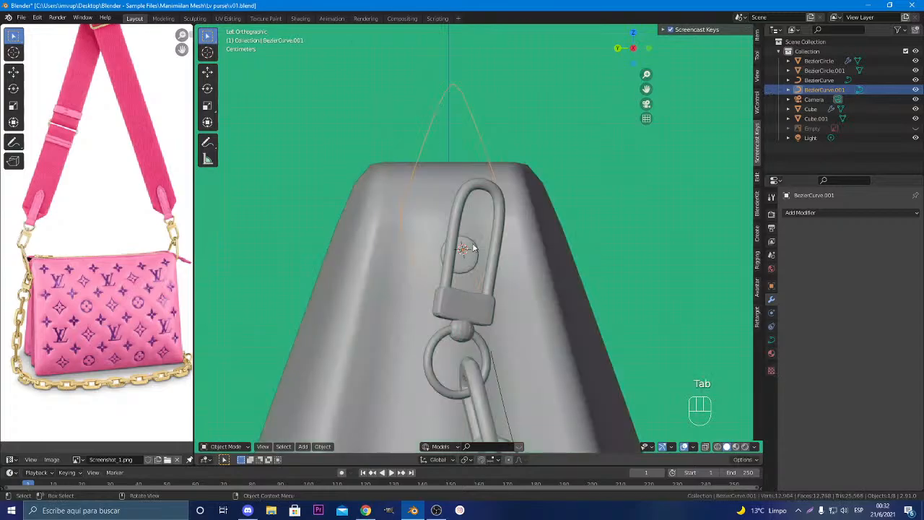
pyautogui.press('g')
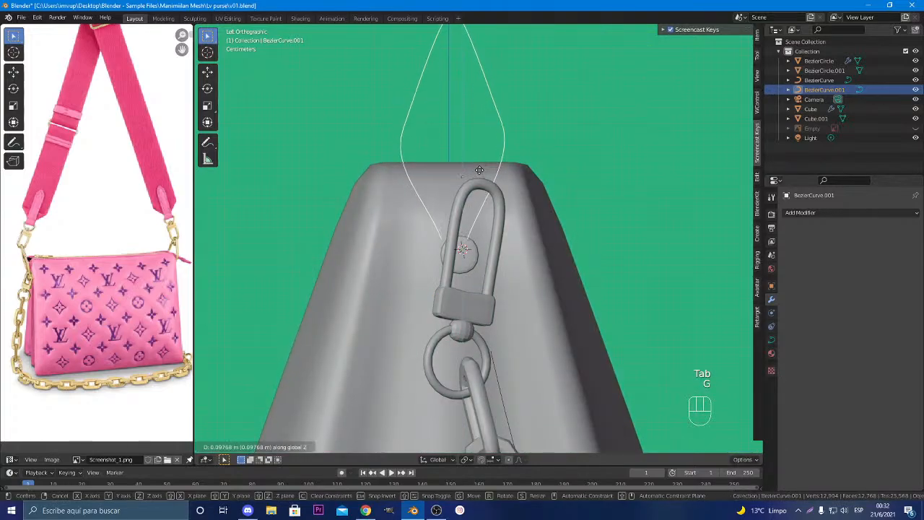
pyautogui.click(481, 174)
pyautogui.hotkey('alt', 'Tab')
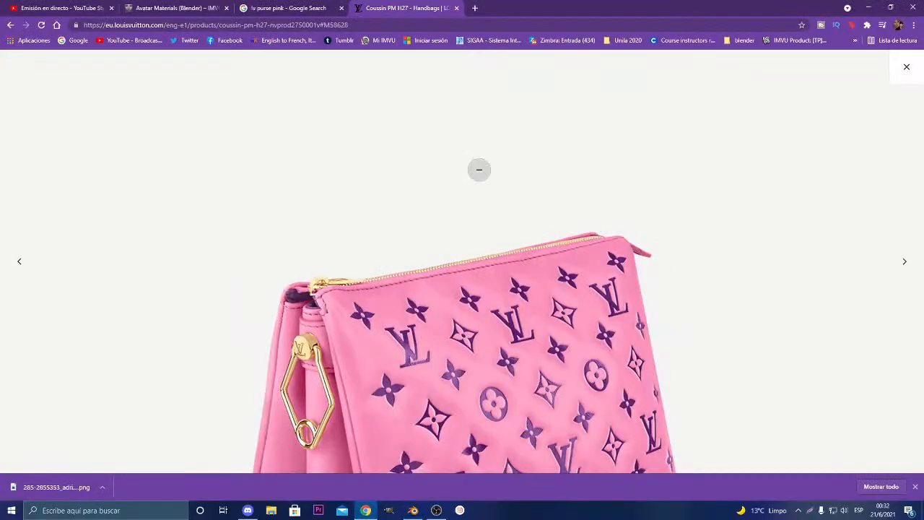
pyautogui.hotkey('alt', 'Tab')
# Back in Edit Mode, lower the curve's top point about 0.051 m along Z and scale its handles to about 0.7
pyautogui.scroll(-2, 486, 142)
pyautogui.keyDown('shift'); pyautogui.moveTo(486, 144); pyautogui.dragTo(466, 149, button='middle'); pyautogui.keyUp('shift')
pyautogui.scroll(4, 469, 262)
pyautogui.press('Tab')
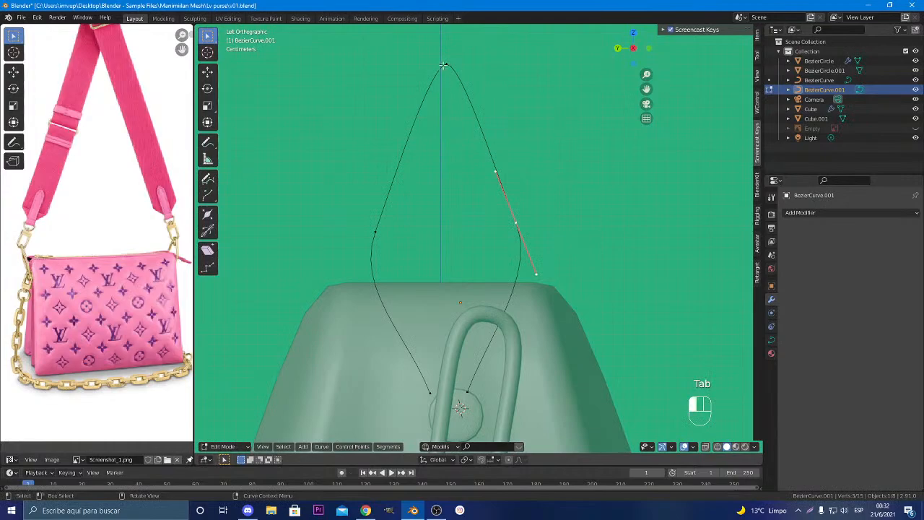
pyautogui.click(445, 65)
pyautogui.press('g')
pyautogui.press('z')
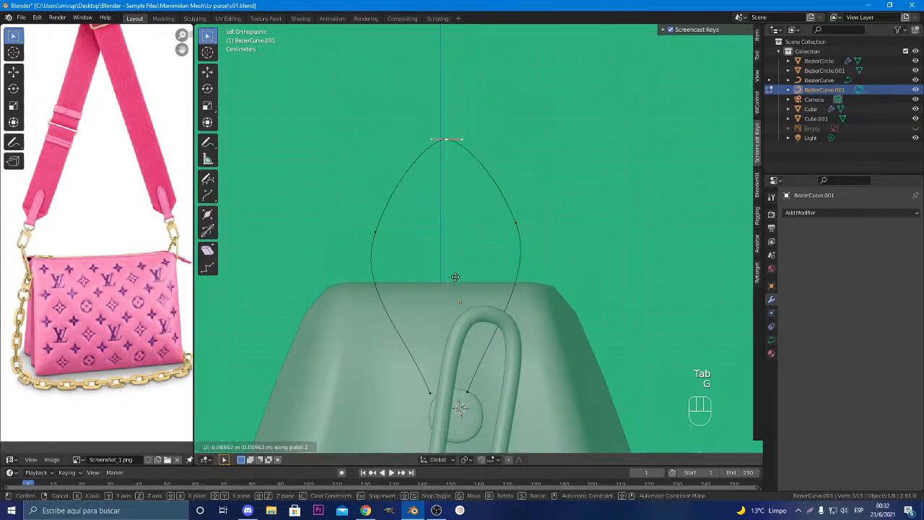
pyautogui.click(456, 258)
pyautogui.press('s')
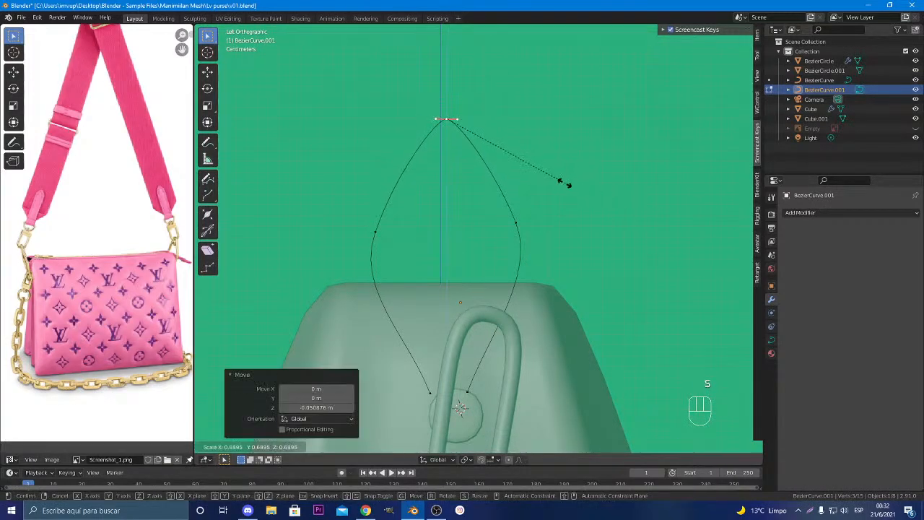
pyautogui.click(565, 183)
# Scale the right side point's upper handle to about 0.66 and the left side point's upper handle to 0.786
pyautogui.click(519, 225)
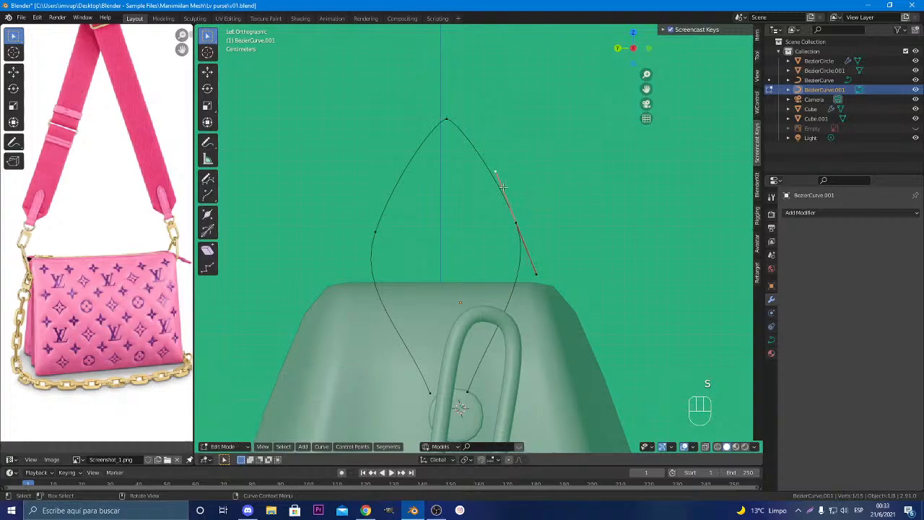
pyautogui.press('s')
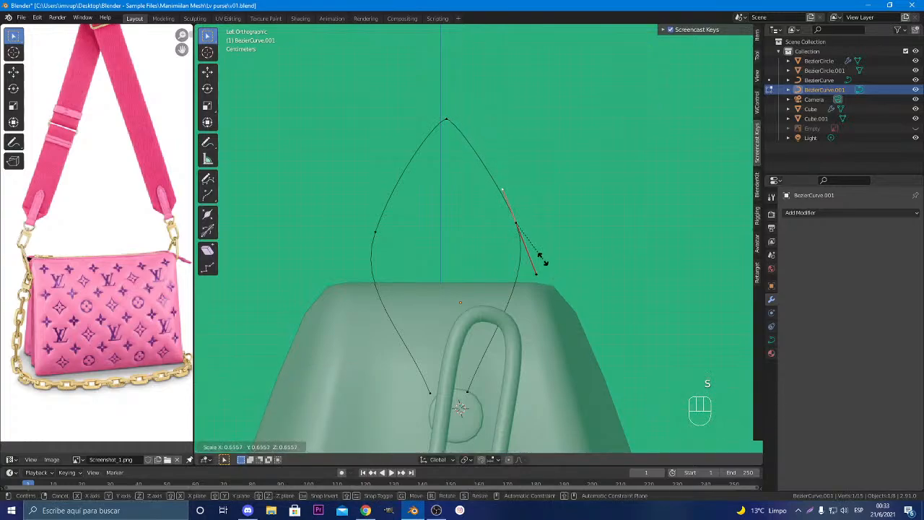
pyautogui.click(543, 261)
pyautogui.click(375, 233)
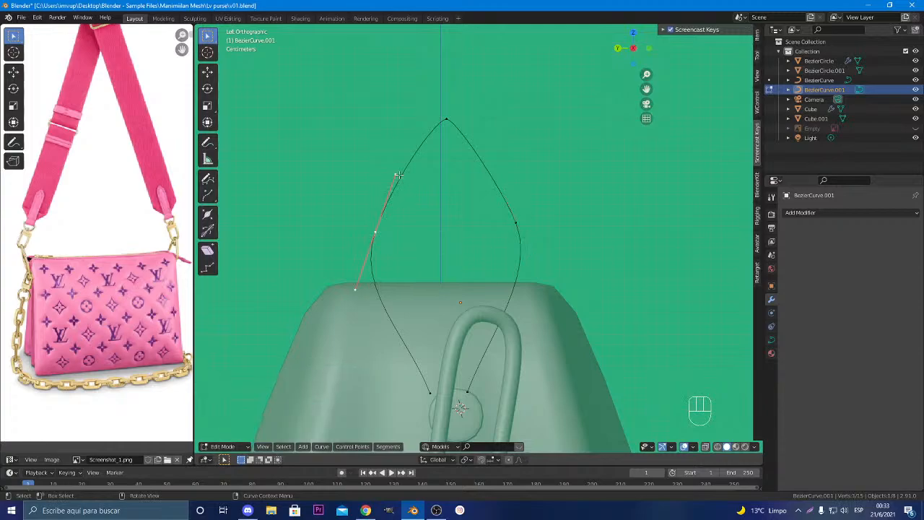
pyautogui.click(399, 175)
pyautogui.press('s')
pyautogui.click(424, 256)
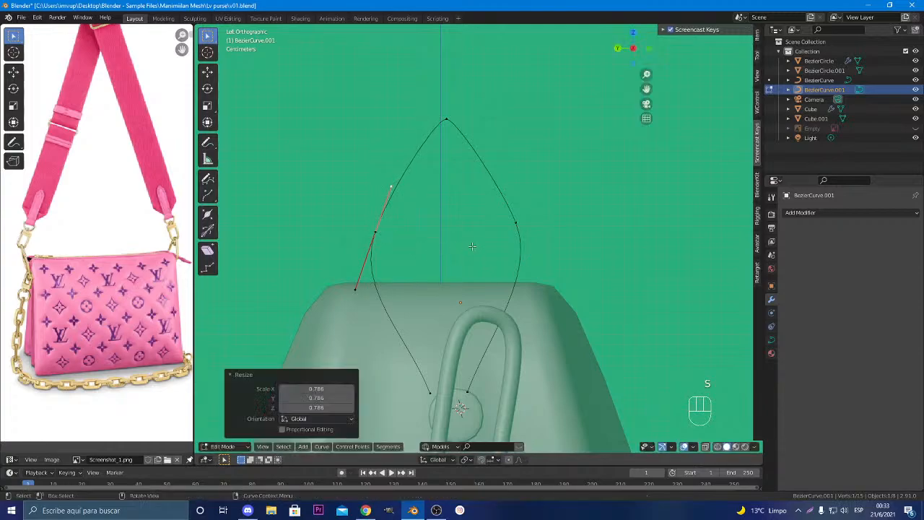
# Compare the curve's outline with the diamond-shaped clasp ring in the browser's bag photo
pyautogui.hotkey('alt', 'Tab')
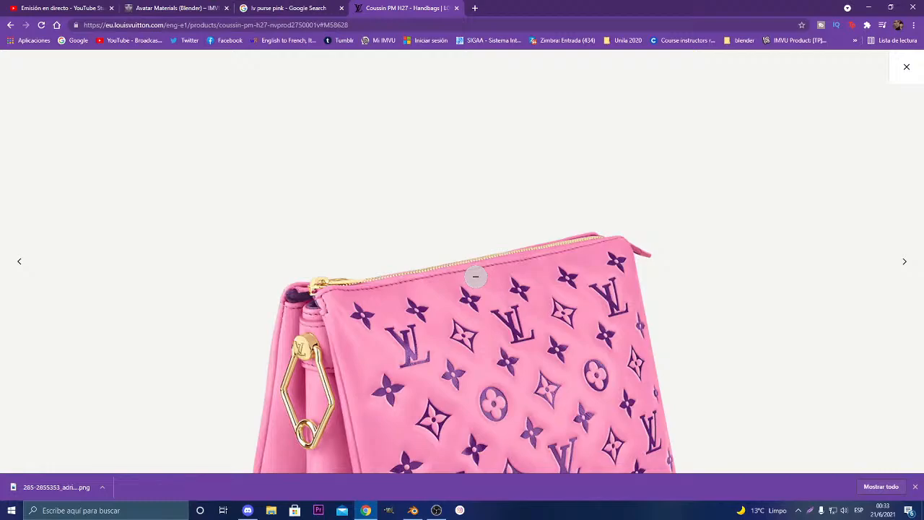
pyautogui.hotkey('alt', 'Tab')
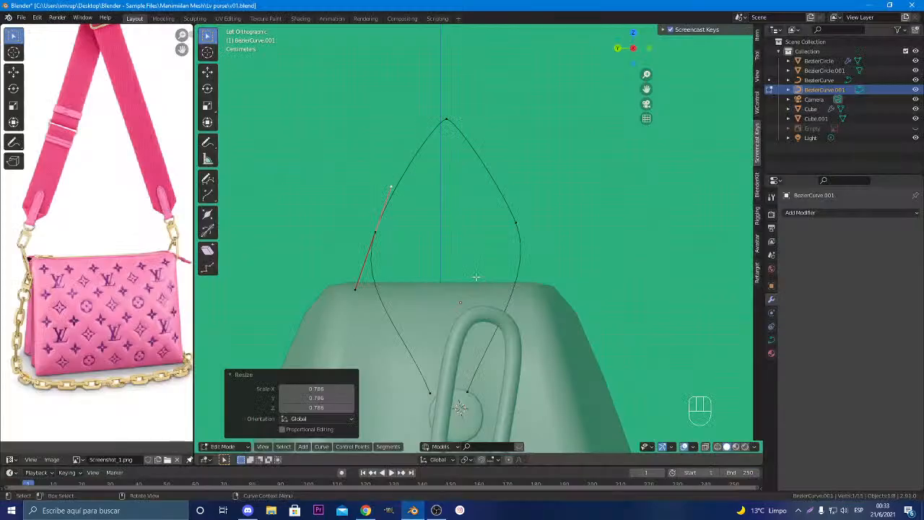
pyautogui.hotkey('alt', 'Tab')
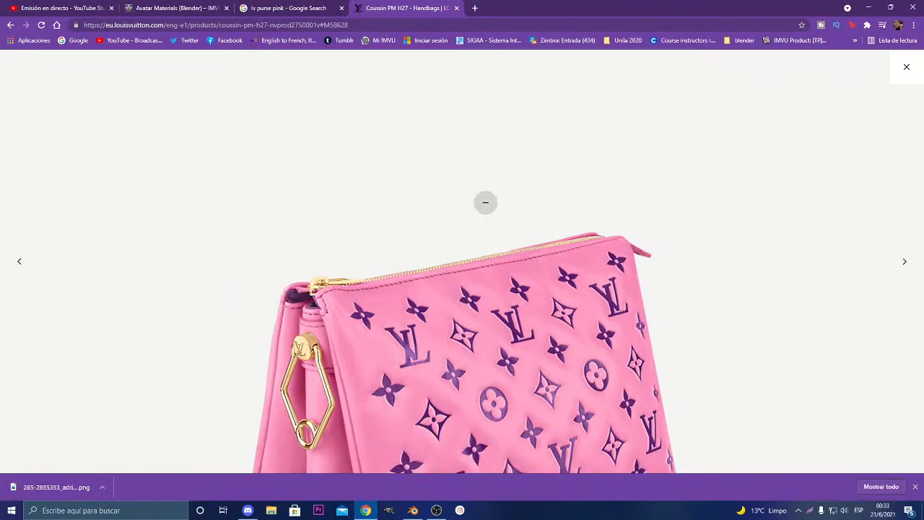
pyautogui.hotkey('alt', 'Tab')
pyautogui.hotkey('alt', 'Tab')
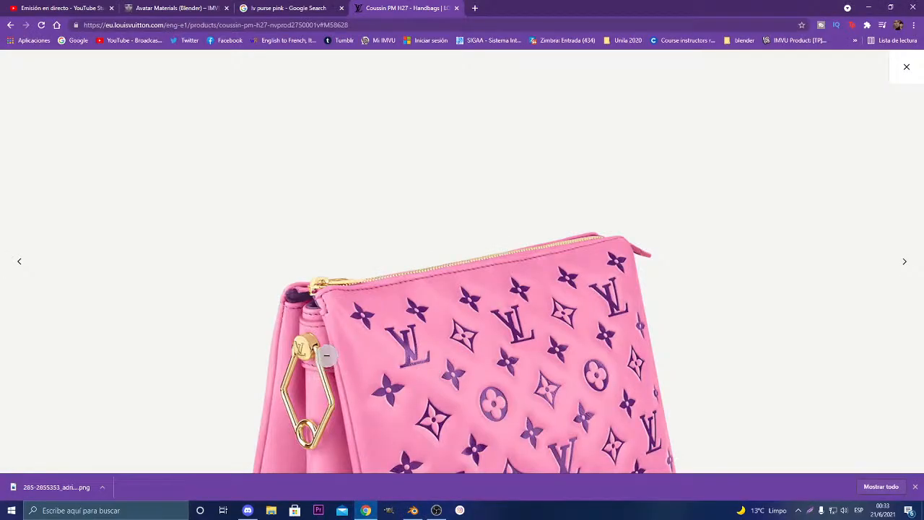
pyautogui.hotkey('alt', 'Tab')
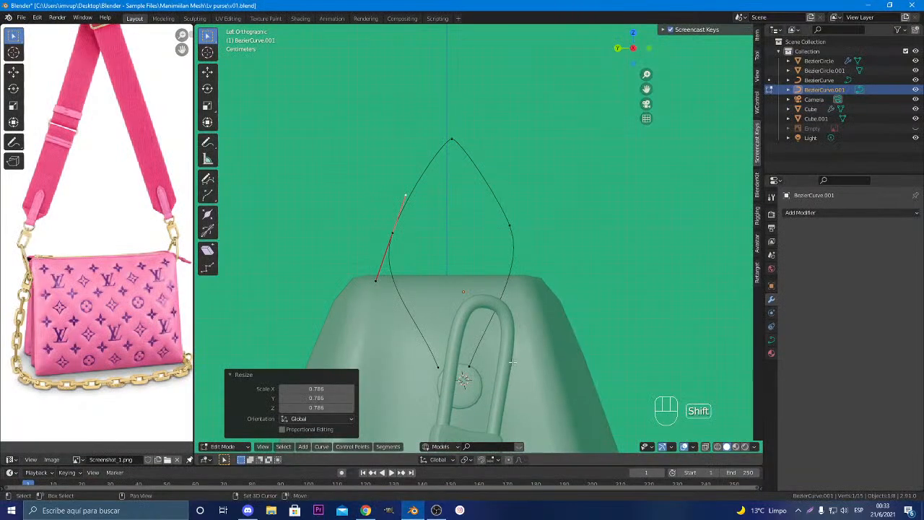
# Scale both bottom end points by 2.313 along Y, and scale the bottom-left point's upper handle to about 0.48
pyautogui.keyDown('shift'); pyautogui.moveTo(520, 367); pyautogui.dragTo(585, 298, button='middle'); pyautogui.keyUp('shift')
pyautogui.click(536, 299)
pyautogui.press('s')
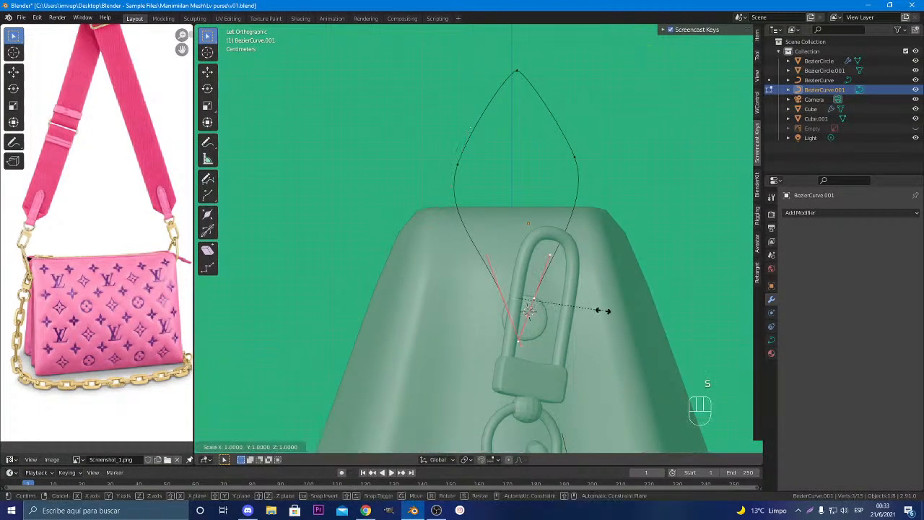
pyautogui.rightClick(641, 312)
pyautogui.press('s')
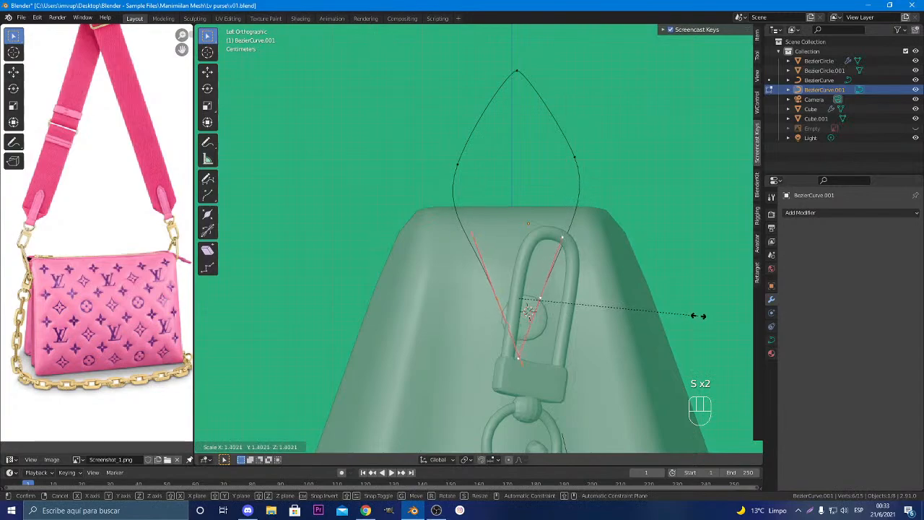
pyautogui.press('y')
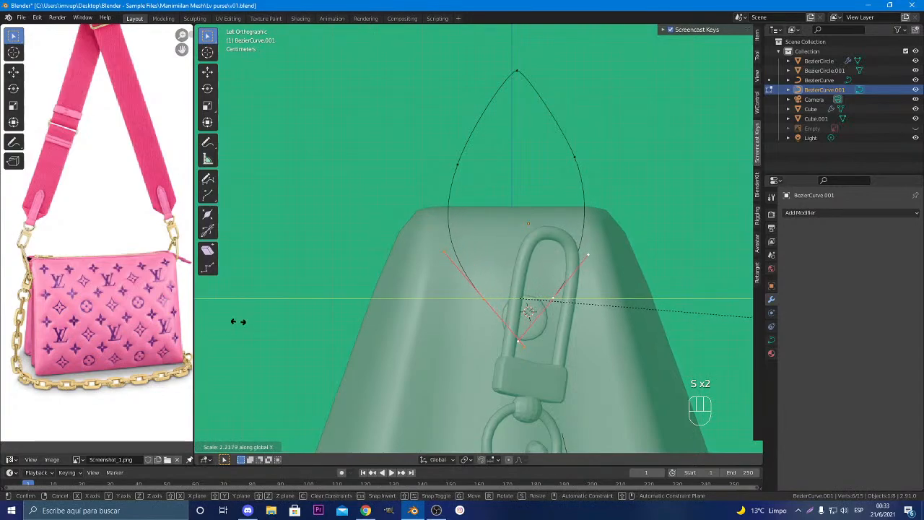
pyautogui.click(248, 318)
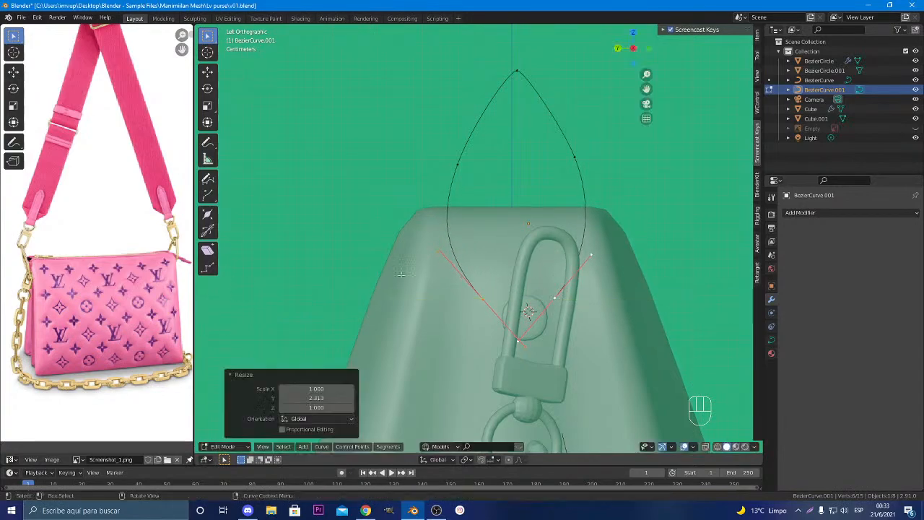
pyautogui.press('s')
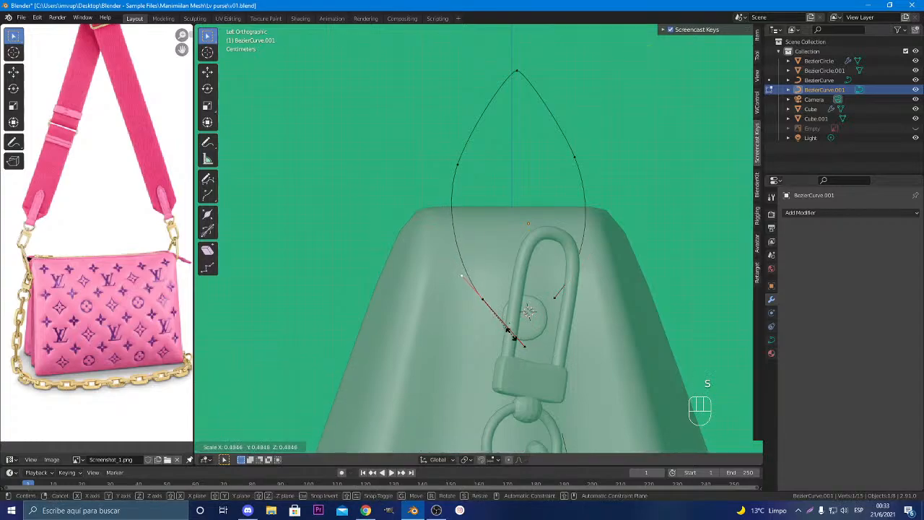
pyautogui.click(597, 388)
# Rotate the left side point's handles about 1.4° around X
pyautogui.click(459, 167)
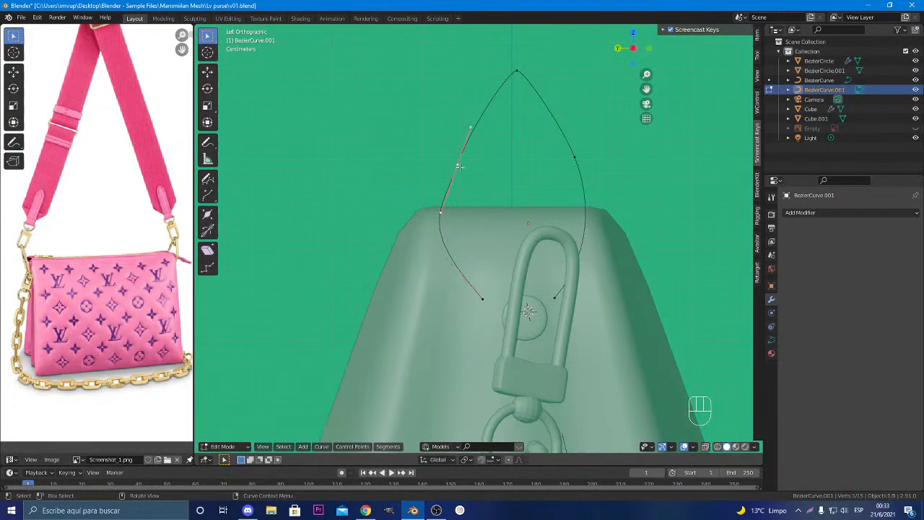
pyautogui.click(493, 312)
pyautogui.click(458, 163)
pyautogui.press('r')
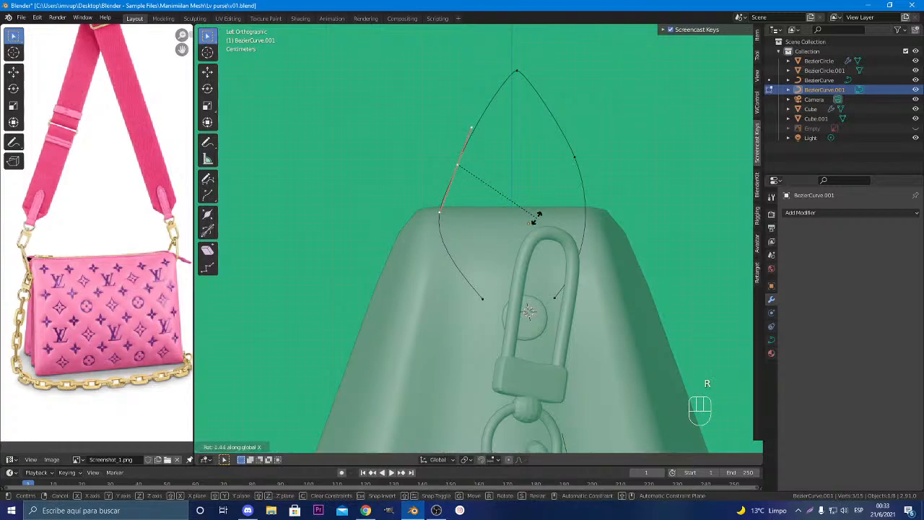
pyautogui.click(537, 217)
# Rotate the right side point's handles about -6.8° around X
pyautogui.click(574, 157)
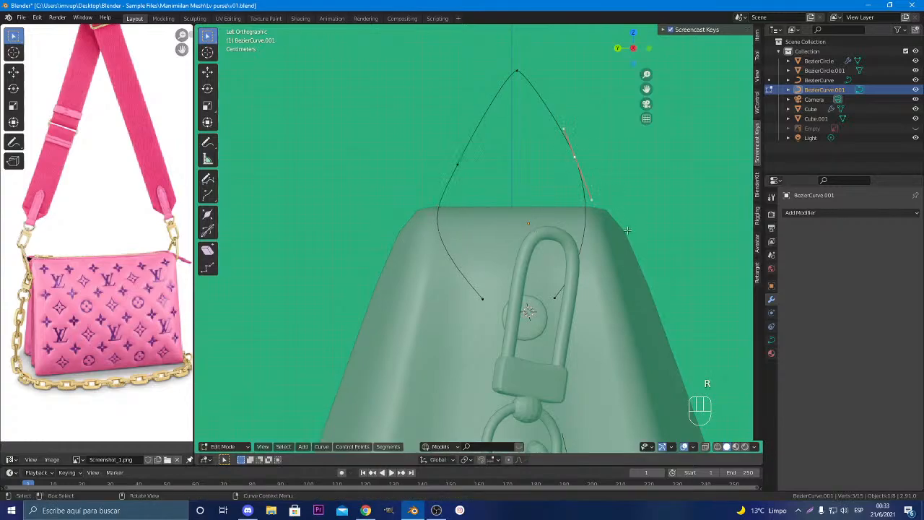
pyautogui.press('r')
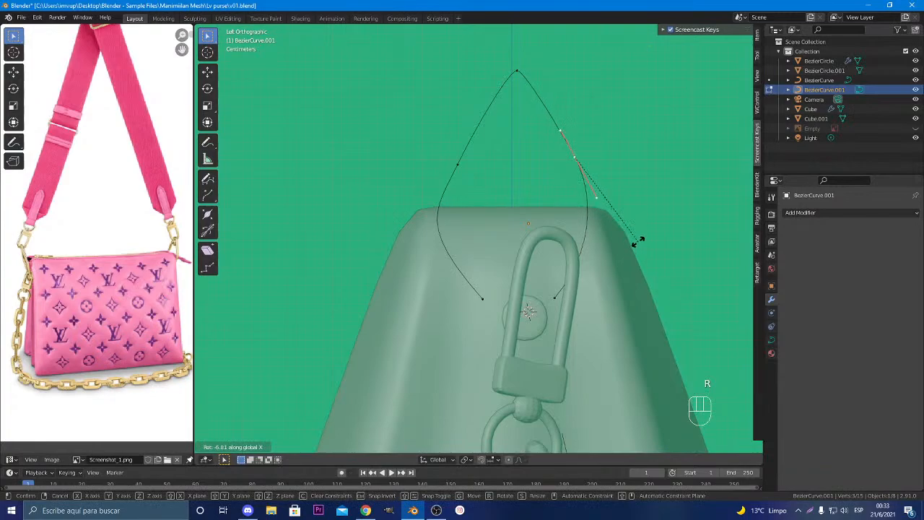
pyautogui.click(636, 243)
pyautogui.click(564, 297)
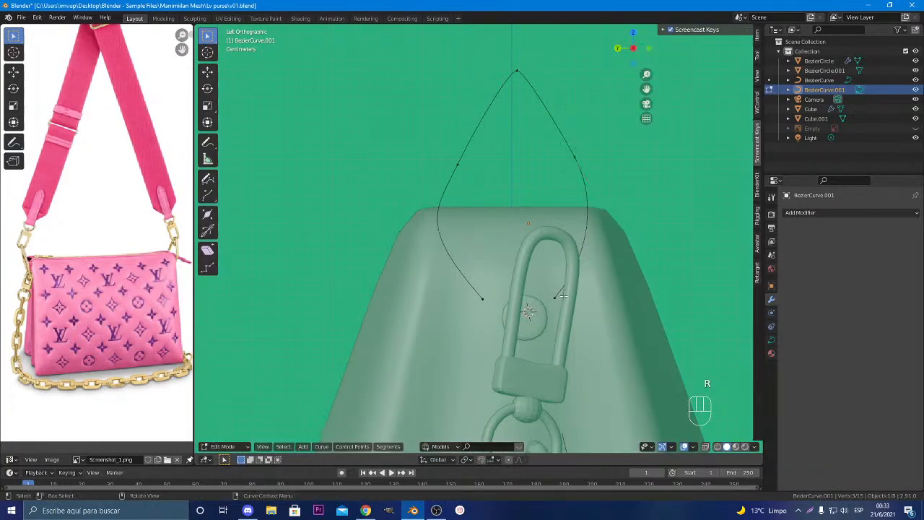
# Scale the bottom-right point's upper handle to about 1.77, and the right side point's lower handle by 1.190
pyautogui.click(595, 256)
pyautogui.press('s')
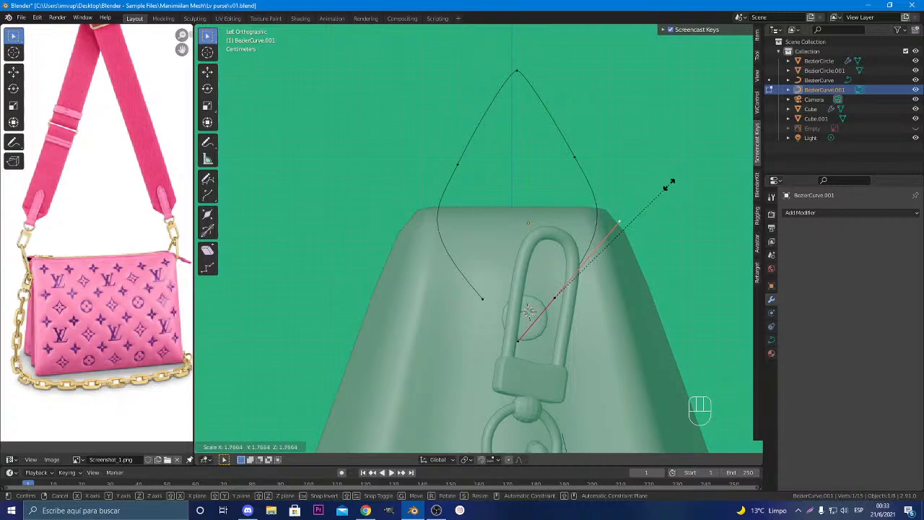
pyautogui.click(670, 185)
pyautogui.click(577, 162)
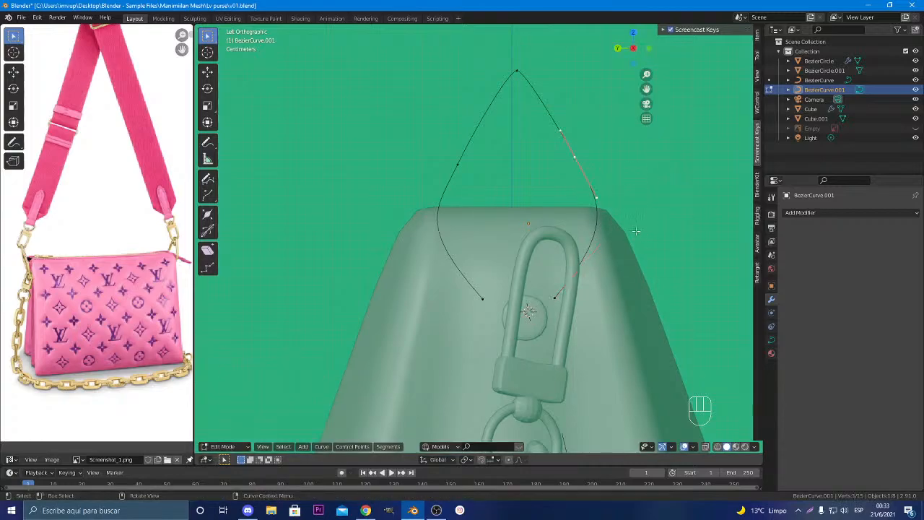
pyautogui.press('s')
pyautogui.click(657, 288)
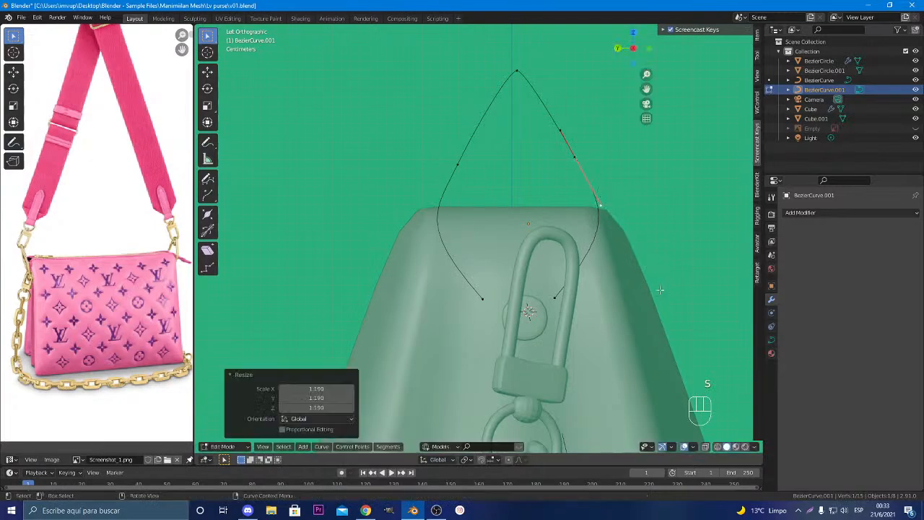
pyautogui.scroll(-1, 604, 280)
pyautogui.scroll(2, 600, 280)
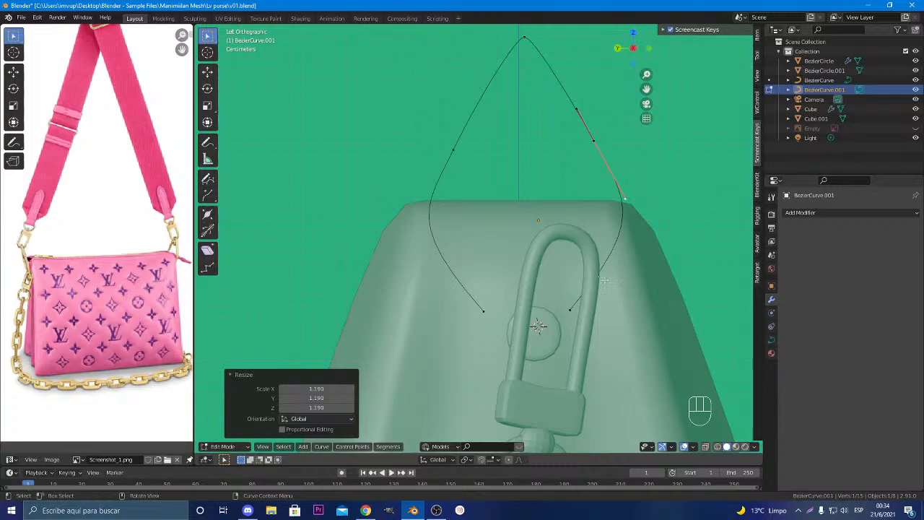
# Extrude the bottom-left end point of the curve by -0.01919 m in Y and -0.024992 m in Z
pyautogui.moveTo(517, 318); pyautogui.dragTo(514, 352)
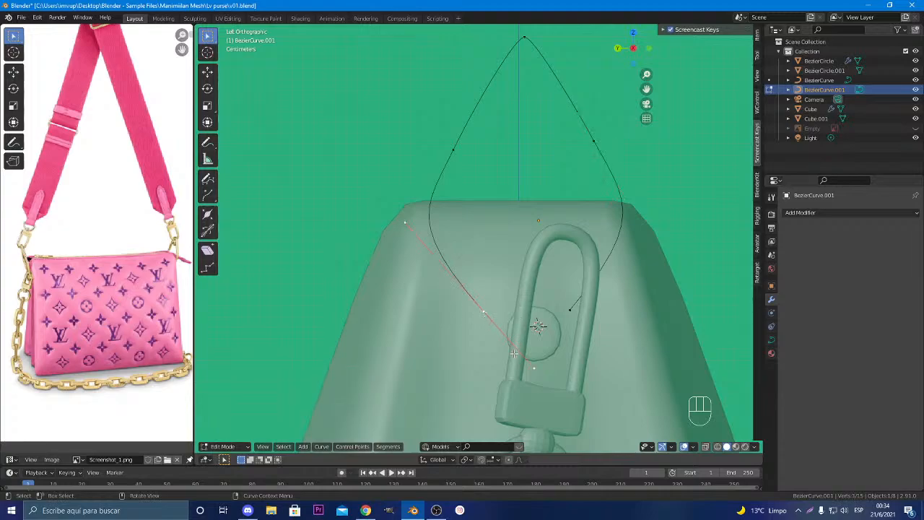
pyautogui.press('e')
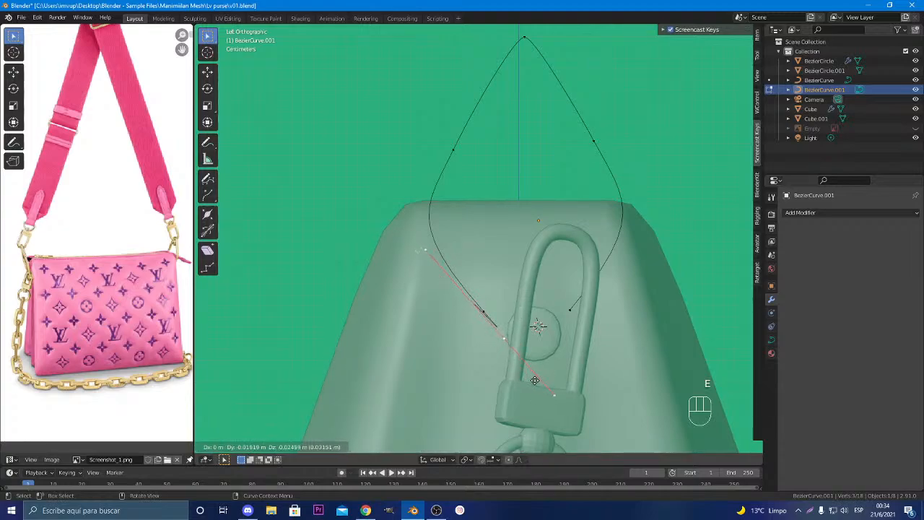
pyautogui.click(535, 381)
# Rotate the new bottom-left end point's handles about -46.9° around X and scale them by 0.271
pyautogui.press('r')
pyautogui.press('x')
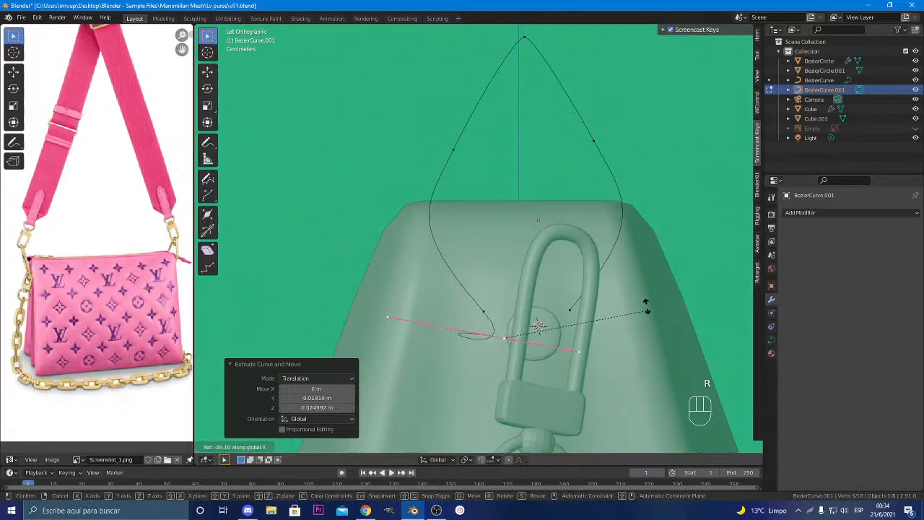
pyautogui.click(631, 292)
pyautogui.press('s')
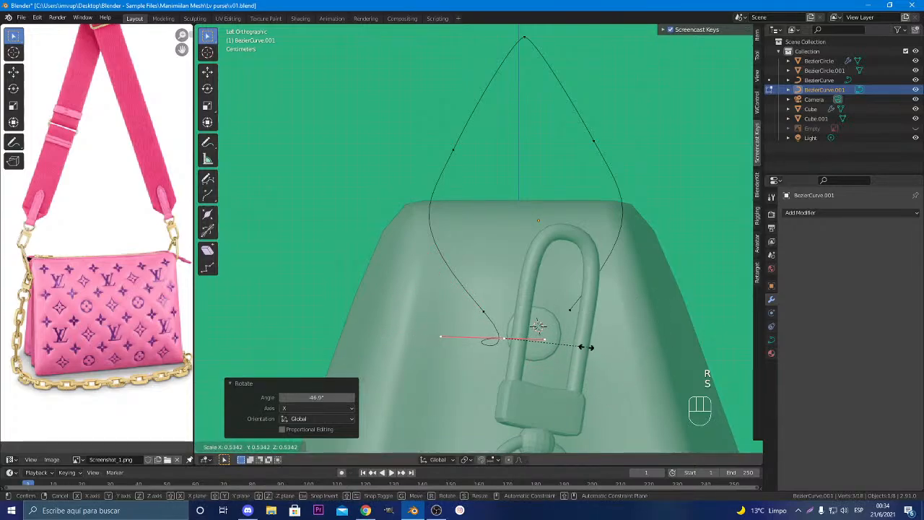
pyautogui.click(547, 340)
pyautogui.press('r')
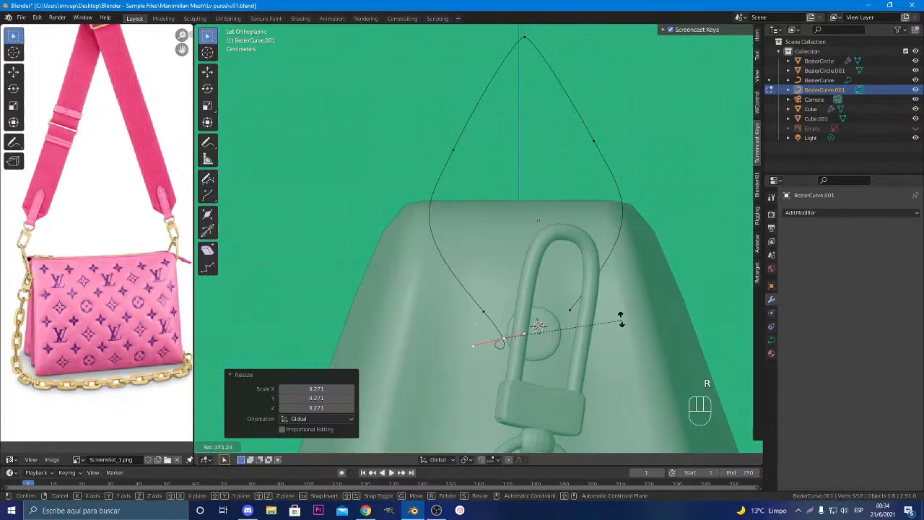
pyautogui.rightClick(455, 371)
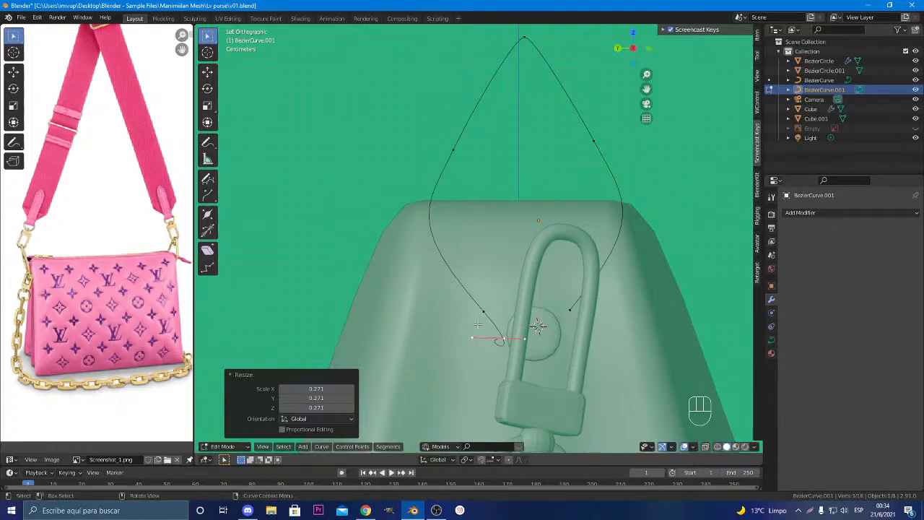
# Scale the lower handle of the bottom-left corner point to about 0.25
pyautogui.click(486, 313)
pyautogui.press('d')
pyautogui.press('Escape')
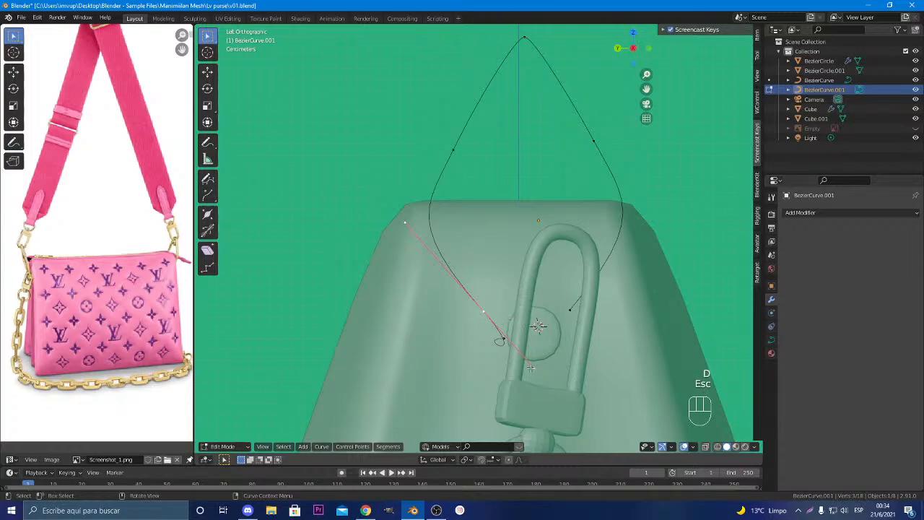
pyautogui.press('s')
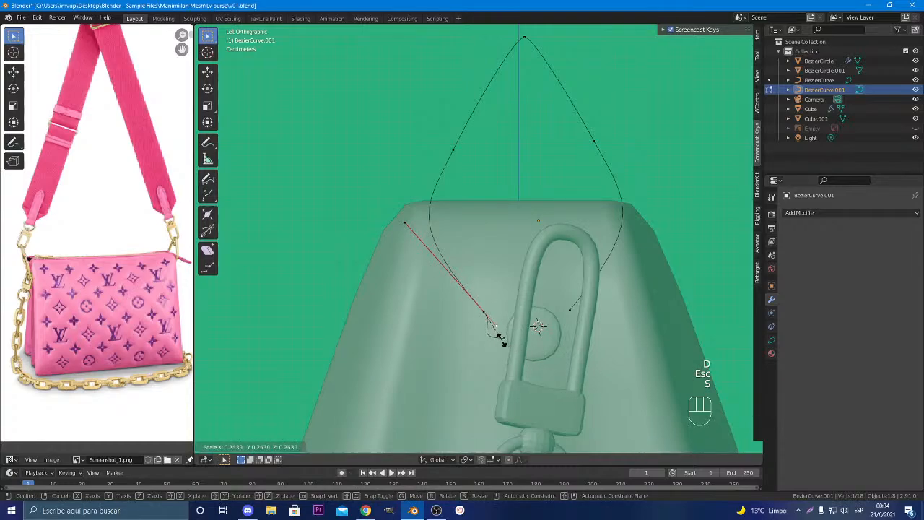
pyautogui.click(509, 340)
# Extrude the bottom-right end point of the curve by 0.010711 m in Y and -0.024546 m in Z
pyautogui.click(506, 339)
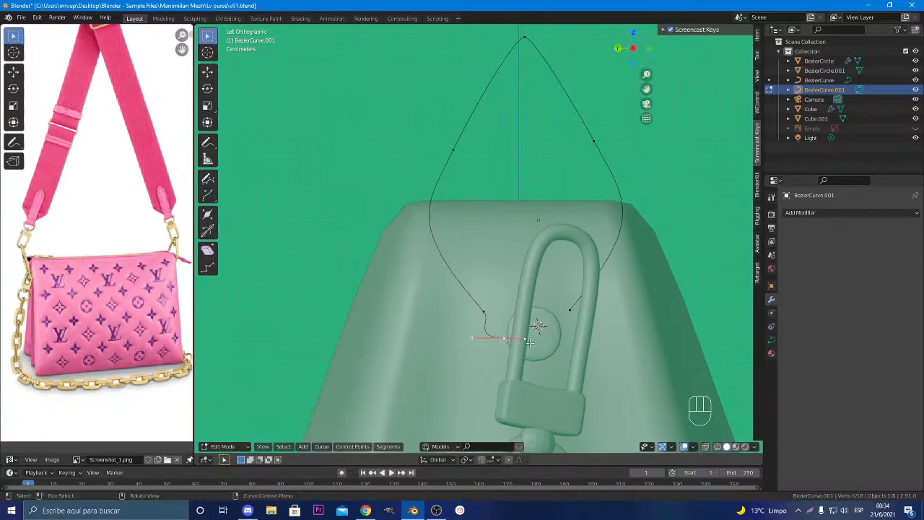
pyautogui.click(574, 308)
pyautogui.click(506, 338)
pyautogui.click(485, 315)
pyautogui.click(509, 339)
pyautogui.click(572, 313)
pyautogui.press('e')
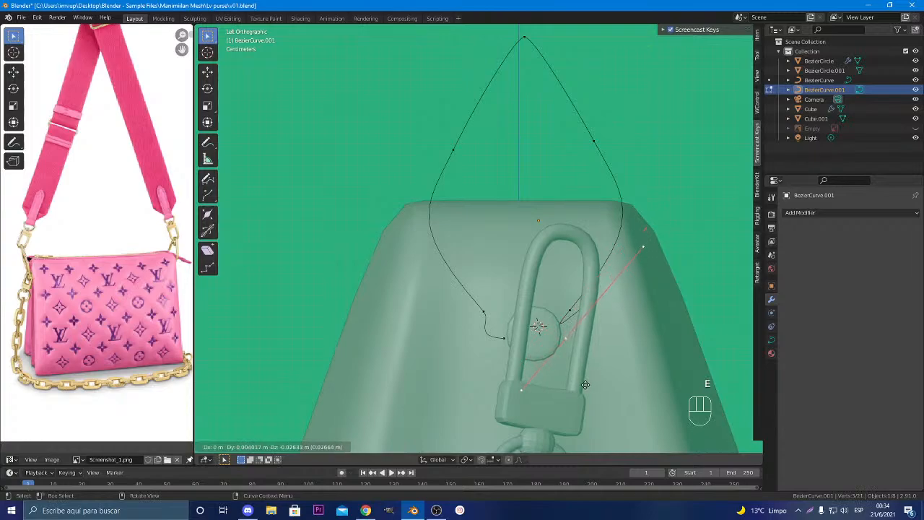
pyautogui.click(581, 381)
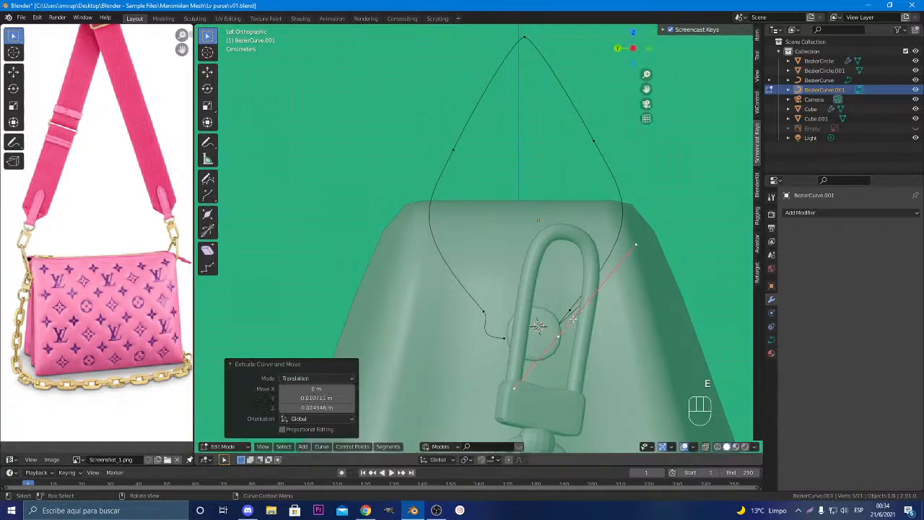
# Move the bottom-right corner point slightly outward along Y and scale its lower handle by 0.328
pyautogui.press('g')
pyautogui.press('x')
pyautogui.rightClick(631, 327)
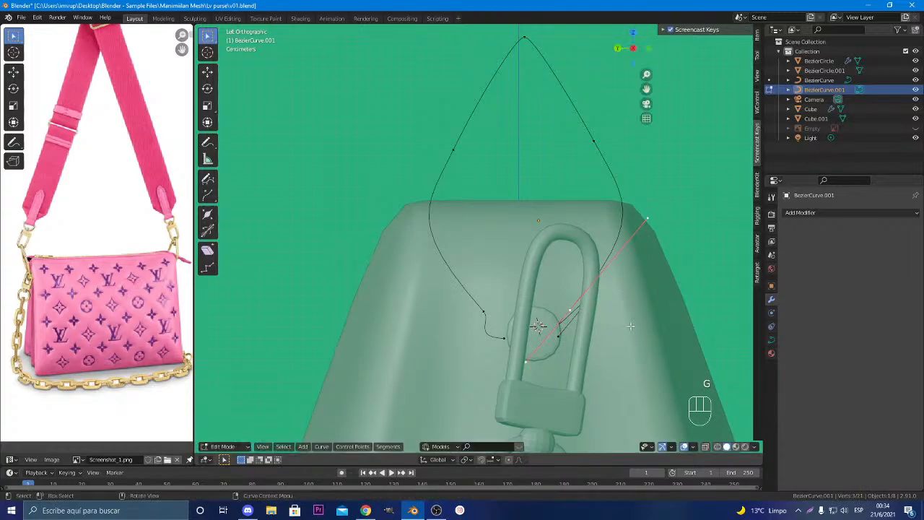
pyautogui.press('g')
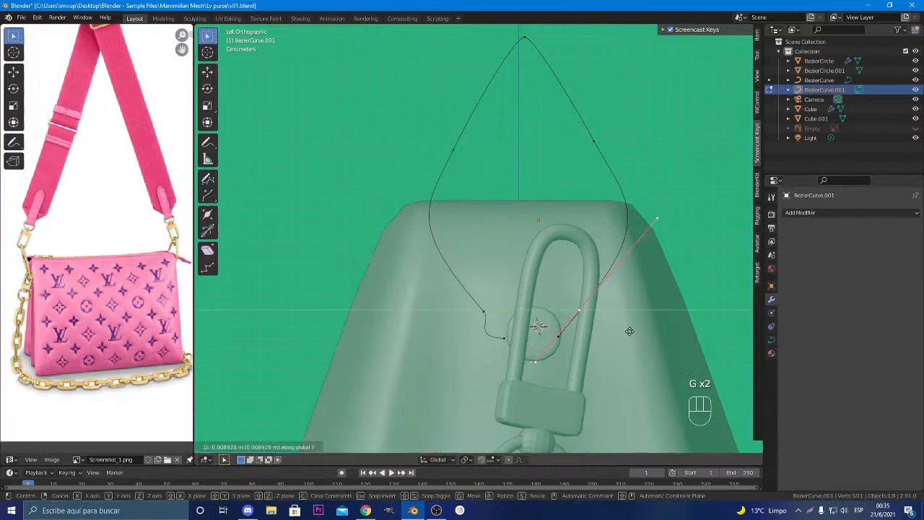
pyautogui.click(626, 330)
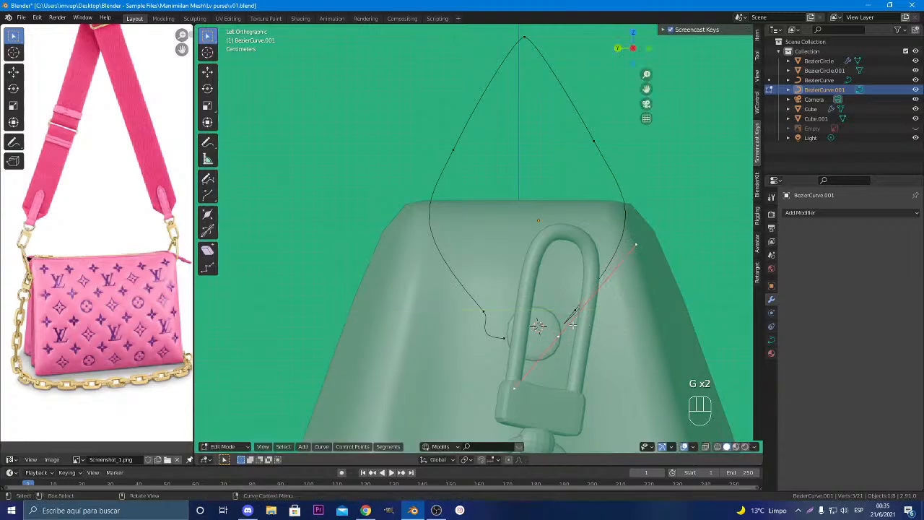
pyautogui.press('s')
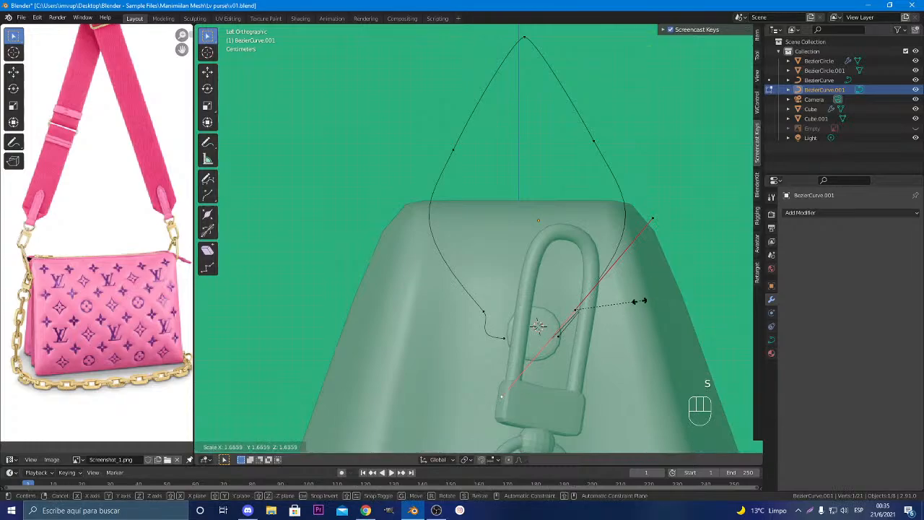
pyautogui.click(575, 322)
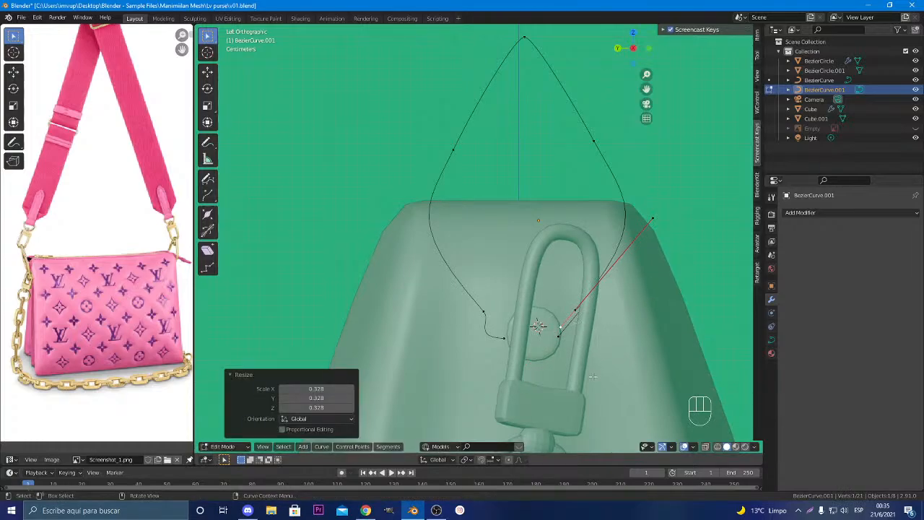
pyautogui.press('s')
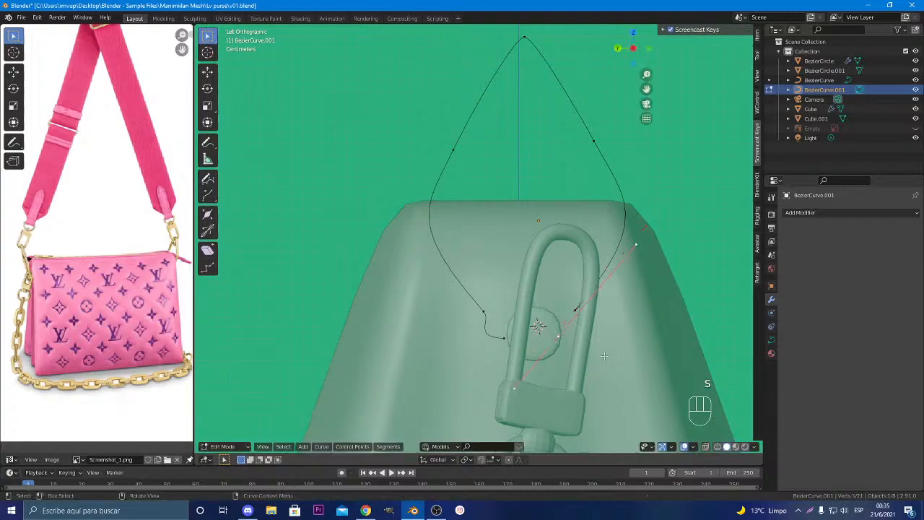
# Level the new bottom-right end point's handles by rotating them 48.1° around X and -1.87° in the view
pyautogui.click(618, 365)
pyautogui.press('r')
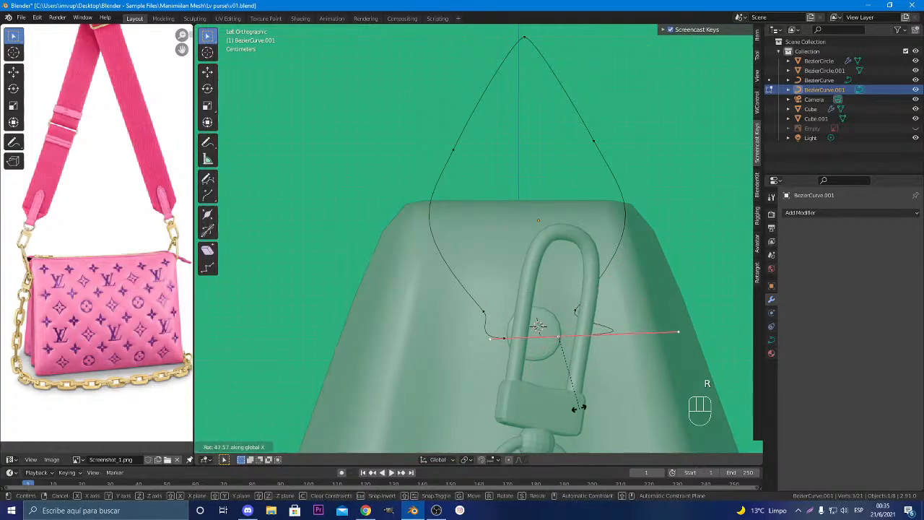
pyautogui.click(578, 406)
pyautogui.press('r')
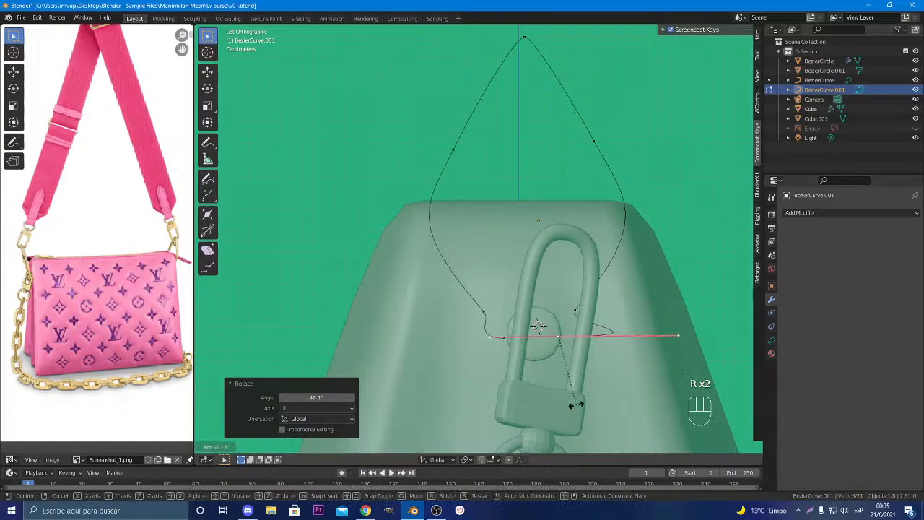
pyautogui.click(578, 406)
# Scale the new bottom-right end point's handles by 0.227, and fine-tune their length with another scale
pyautogui.press('s')
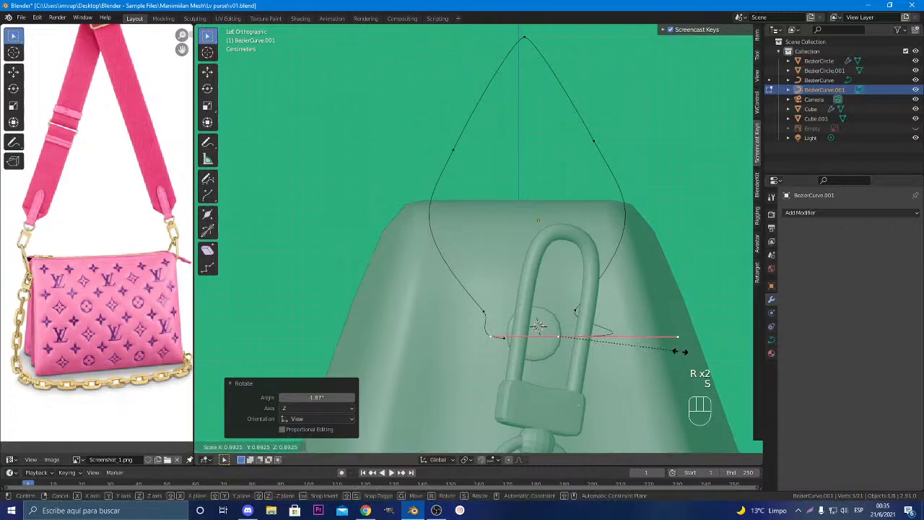
pyautogui.click(582, 350)
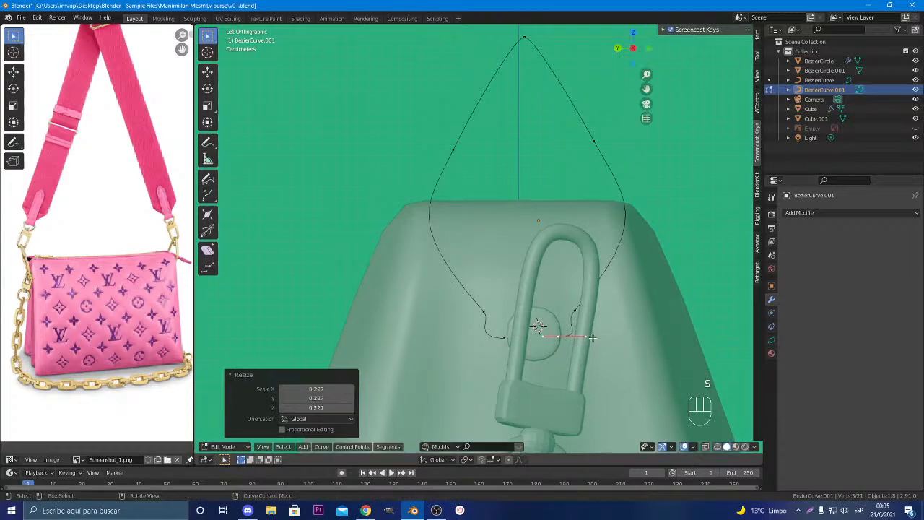
pyautogui.press('s')
pyautogui.click(633, 346)
# Shorten the bottom-right corner point's lower handle further, and scale the adjoining end point's handles by 0.823
pyautogui.click(578, 313)
pyautogui.press('s')
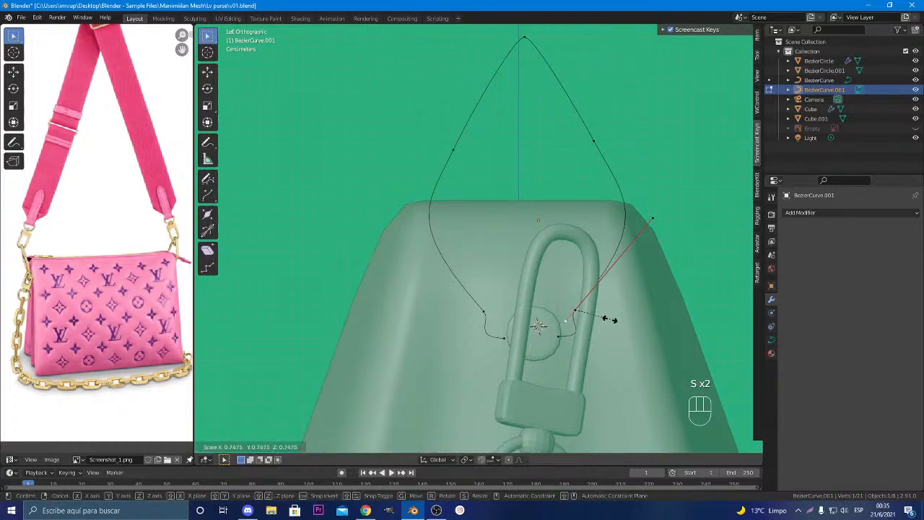
pyautogui.click(591, 329)
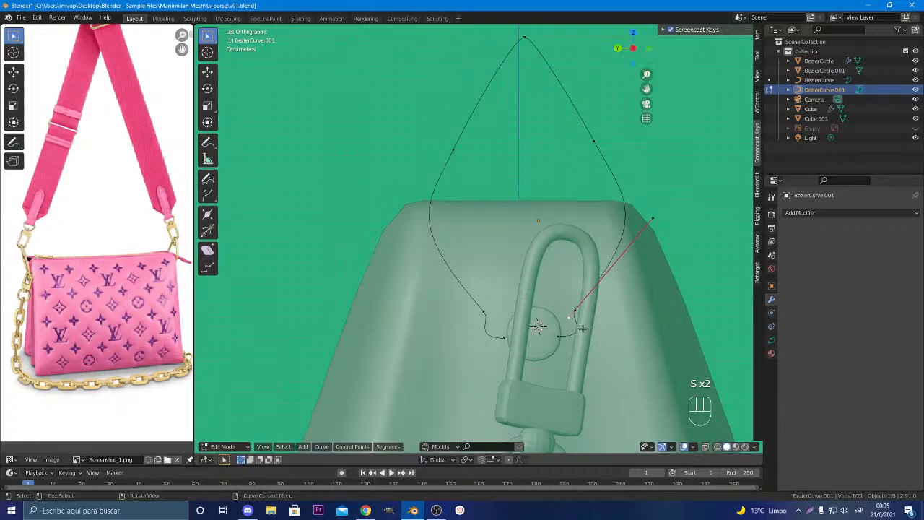
pyautogui.click(592, 337)
pyautogui.press('s')
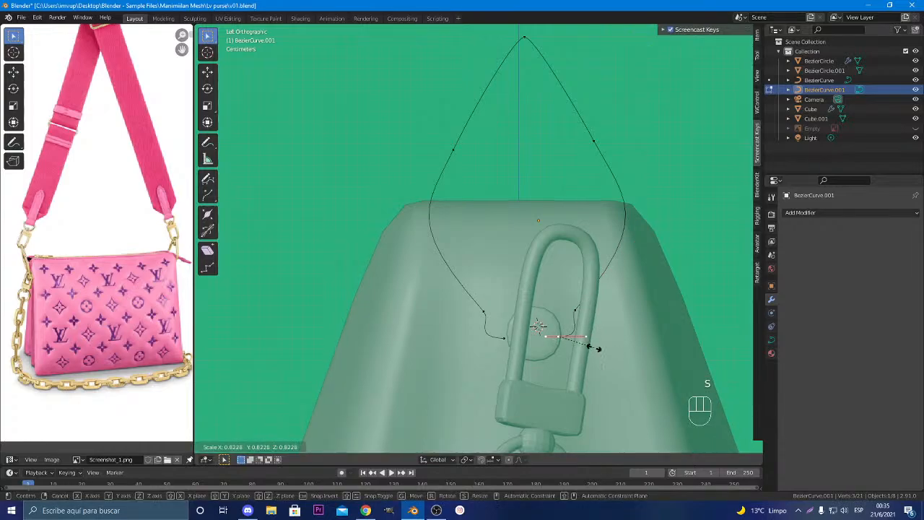
pyautogui.click(581, 345)
# Move the bottom-right end point 0.003124 m along Y and scale its outer handle to about 1.13
pyautogui.press('g')
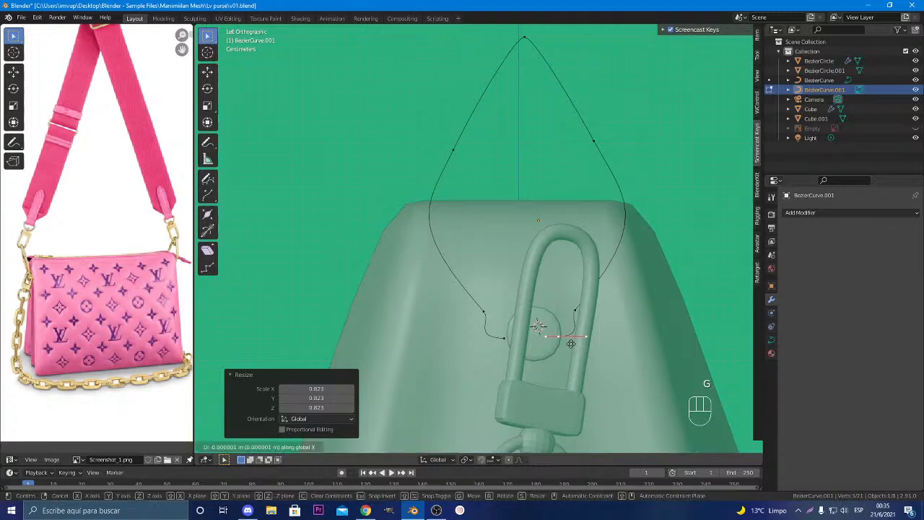
pyautogui.press('y')
pyautogui.click(591, 336)
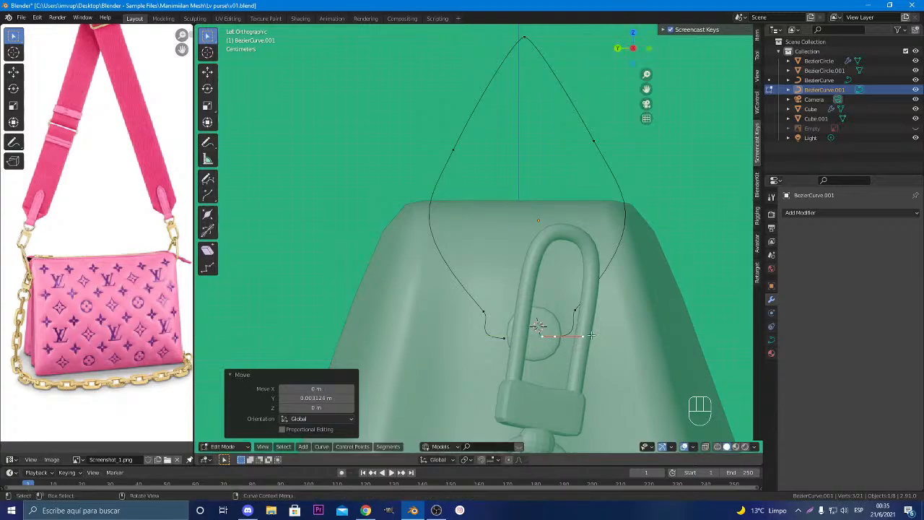
pyautogui.press('s')
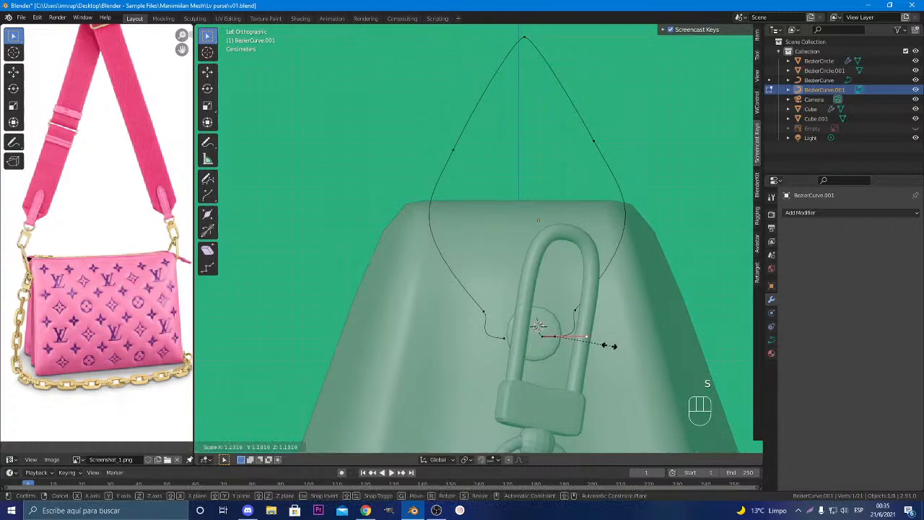
pyautogui.click(610, 346)
# Move the bottom-right corner point -0.00357 m along Y and isolate the curve in local view
pyautogui.press('g')
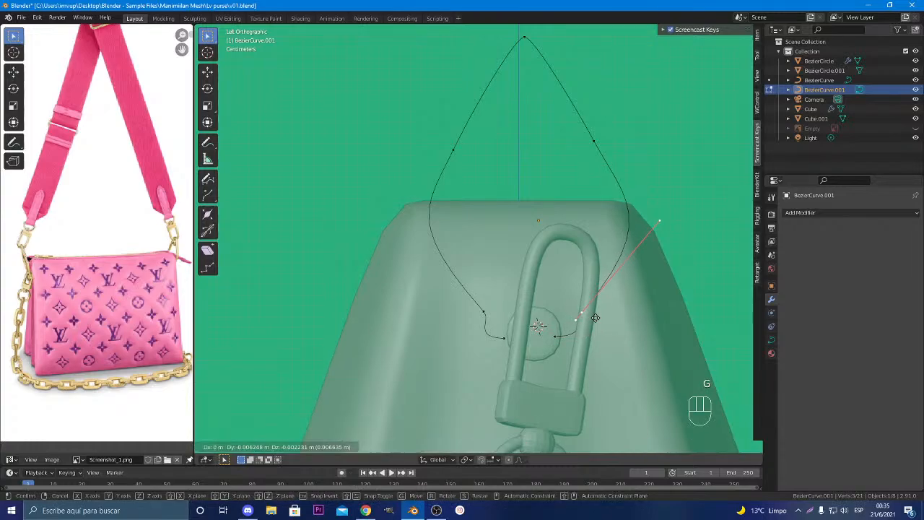
pyautogui.press('y')
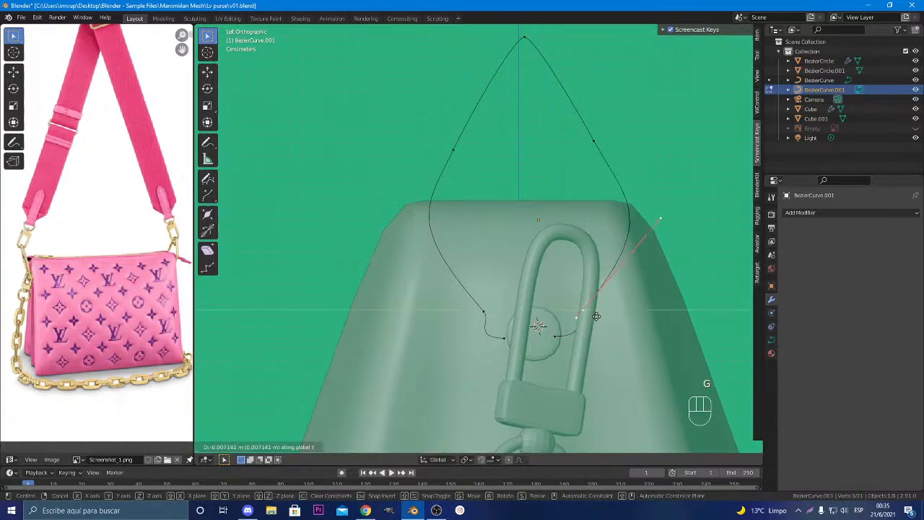
pyautogui.click(616, 324)
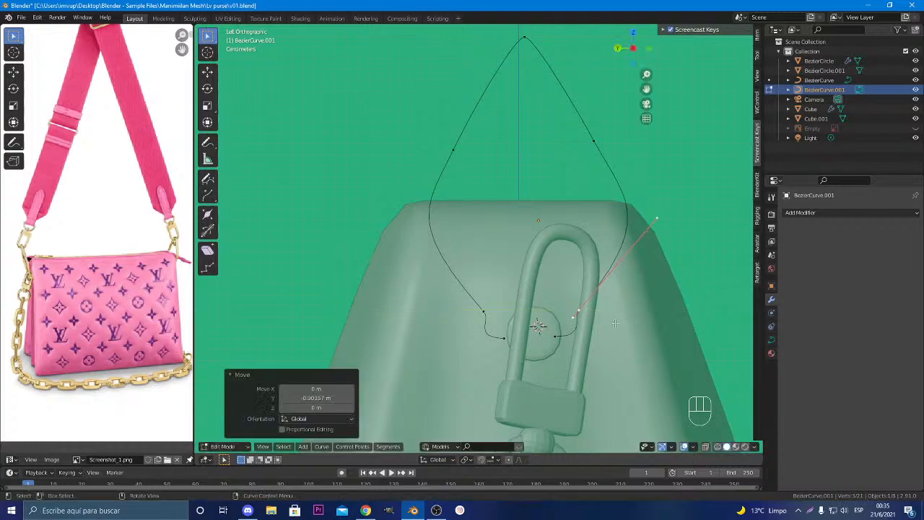
pyautogui.press('KP_Divide')
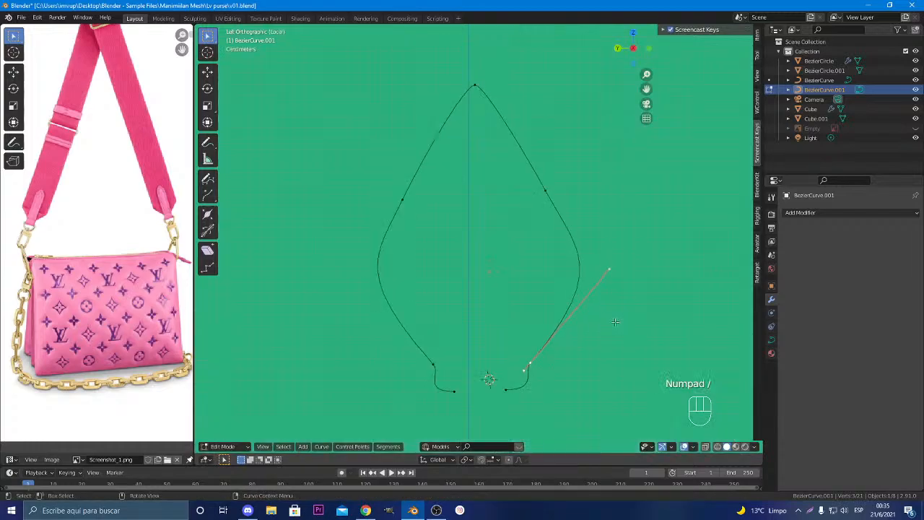
# Slightly lengthen the bottom-right corner point's upper handle to round out the ring's right side
pyautogui.click(549, 196)
pyautogui.click(534, 359)
pyautogui.press('s')
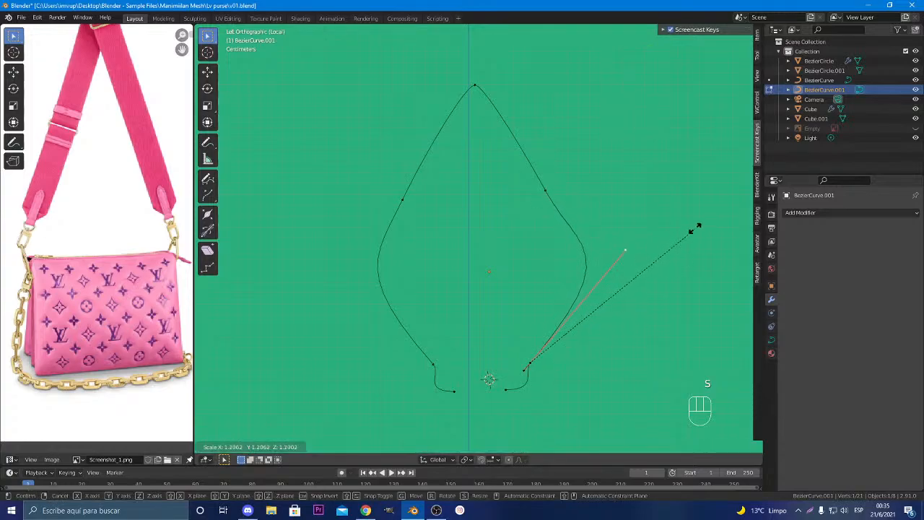
pyautogui.click(666, 245)
# Rotate the right side point's handles slightly to adjust the outline's slope
pyautogui.click(546, 190)
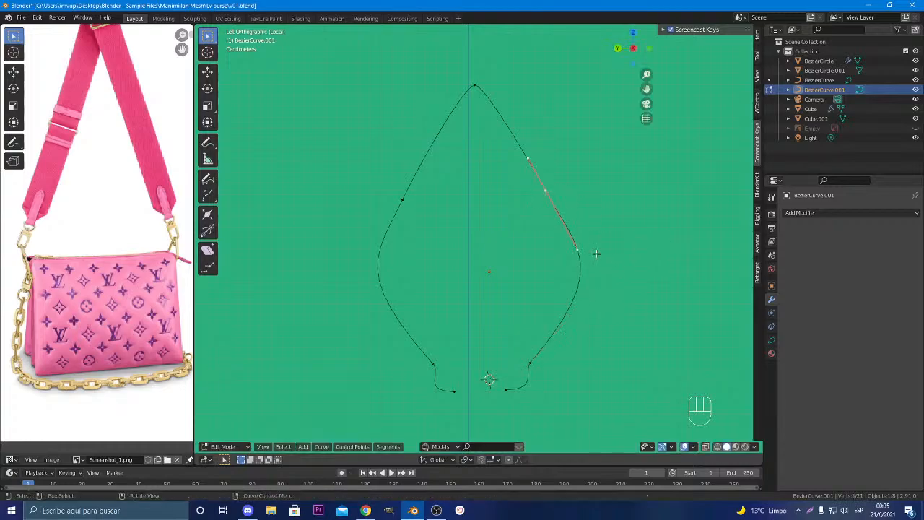
pyautogui.press('r')
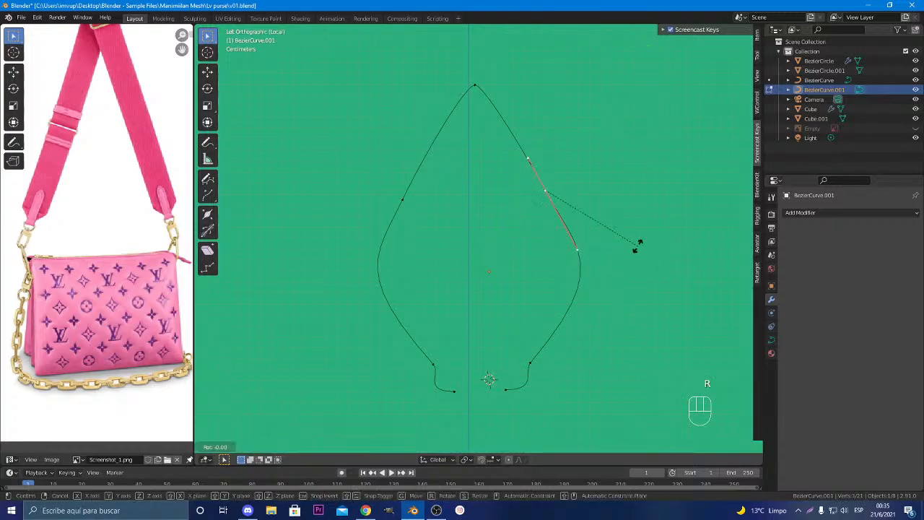
pyautogui.click(645, 246)
# Lengthen the bottom-right corner point's lower handle by a factor of about 1.8
pyautogui.click(517, 387)
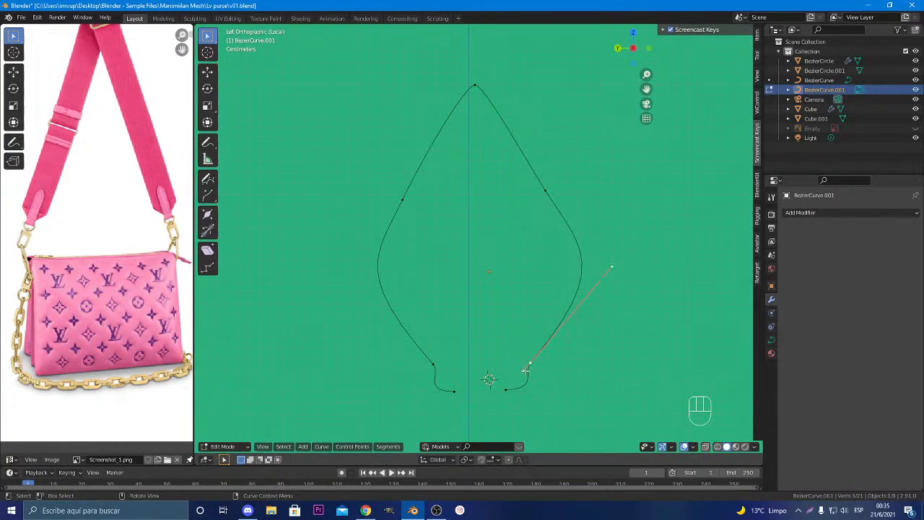
pyautogui.press('s')
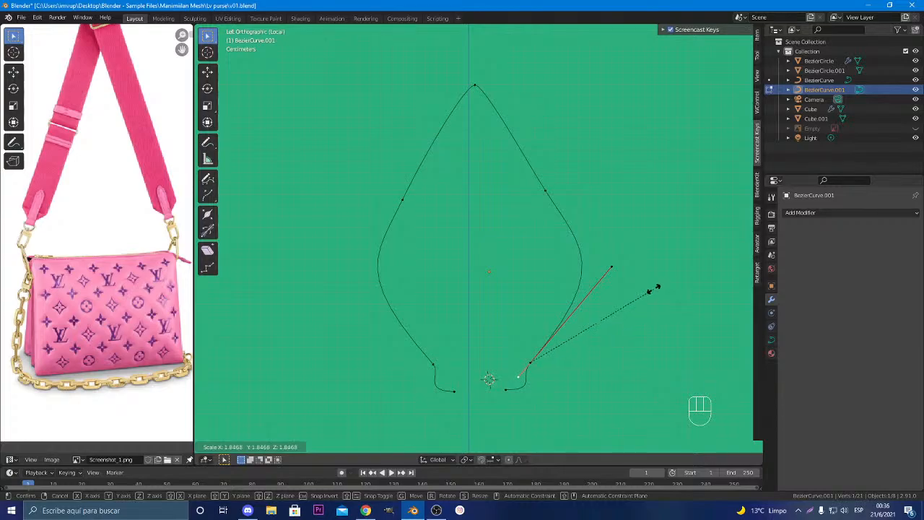
pyautogui.click(652, 294)
pyautogui.press('Tab')
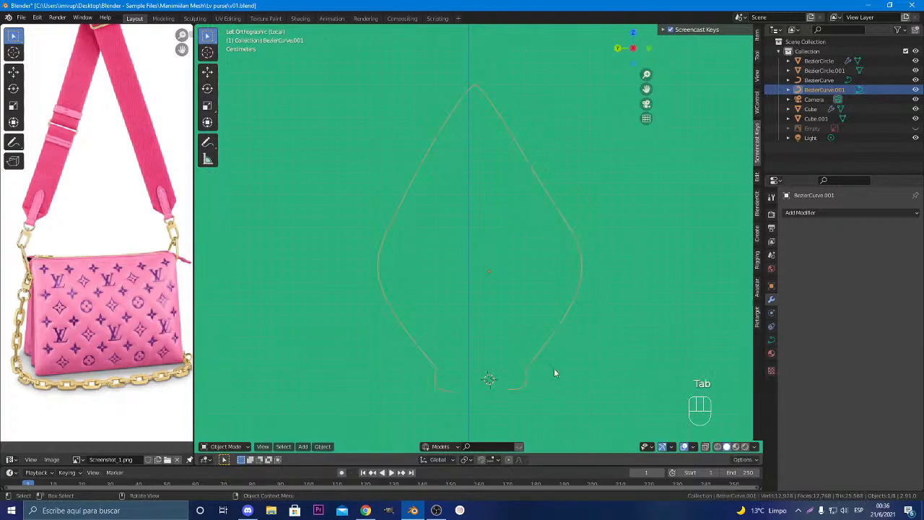
pyautogui.scroll(-2, 554, 373)
pyautogui.press('Tab')
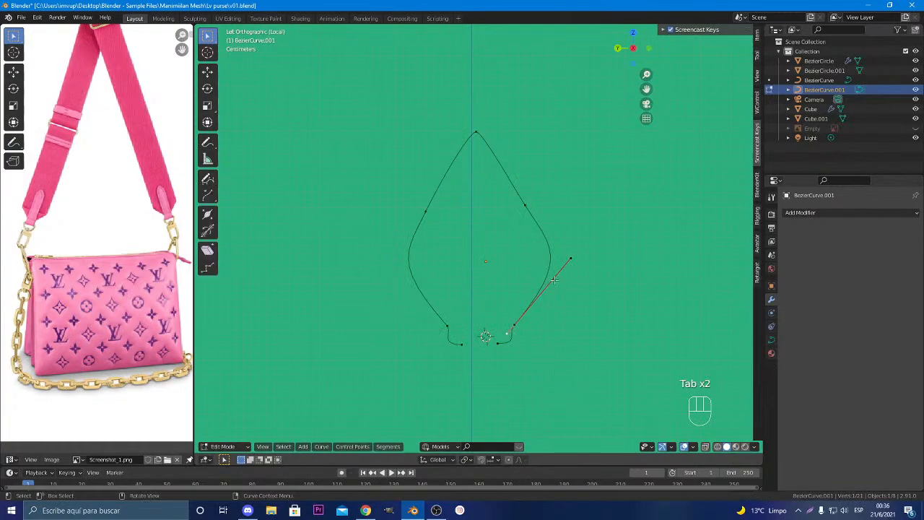
# Move the curve's top point 0.000631 m along Y
pyautogui.click(478, 133)
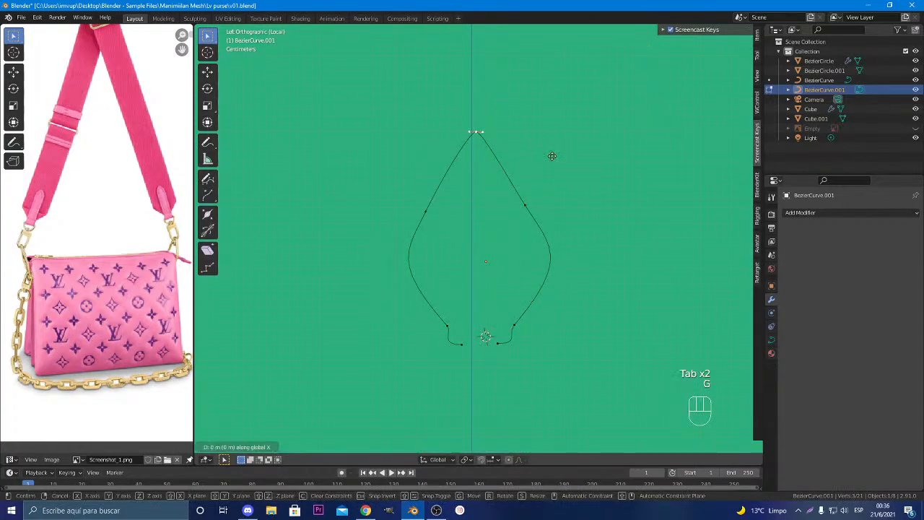
pyautogui.press('g')
pyautogui.press('y')
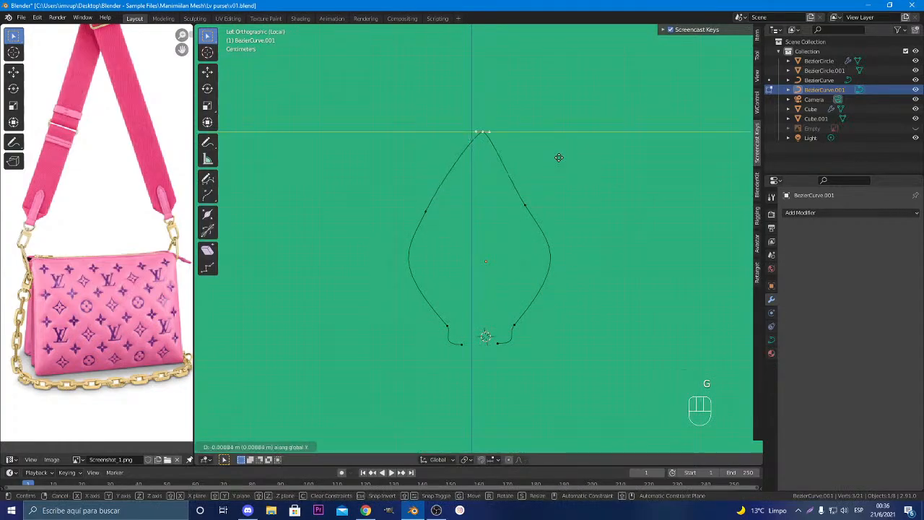
pyautogui.click(552, 157)
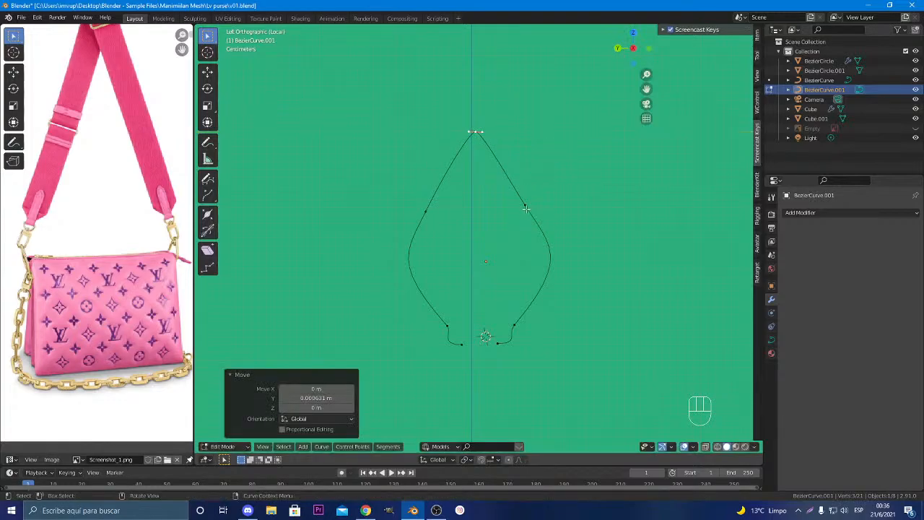
# Move the right side point -0.005051 m along Z, and lower it slightly further with a second Z move
pyautogui.click(525, 205)
pyautogui.press('g')
pyautogui.press('x')
pyautogui.press('z')
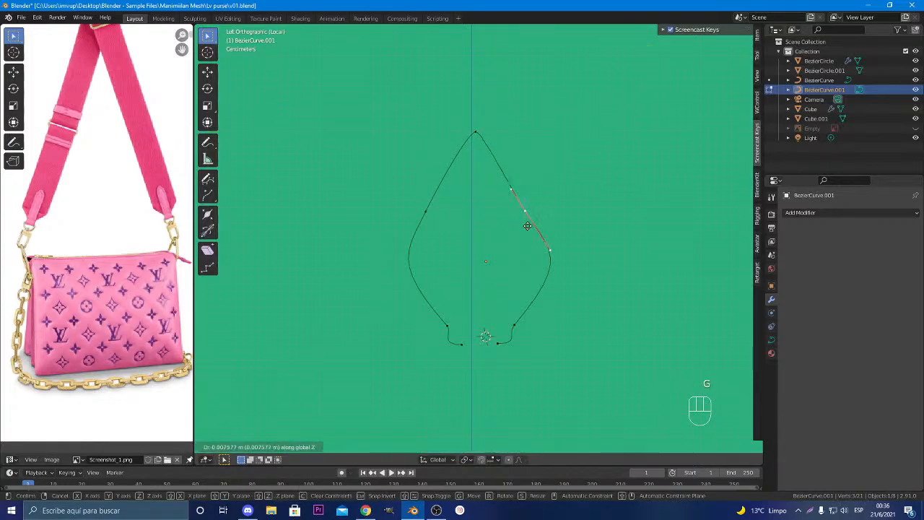
pyautogui.click(528, 225)
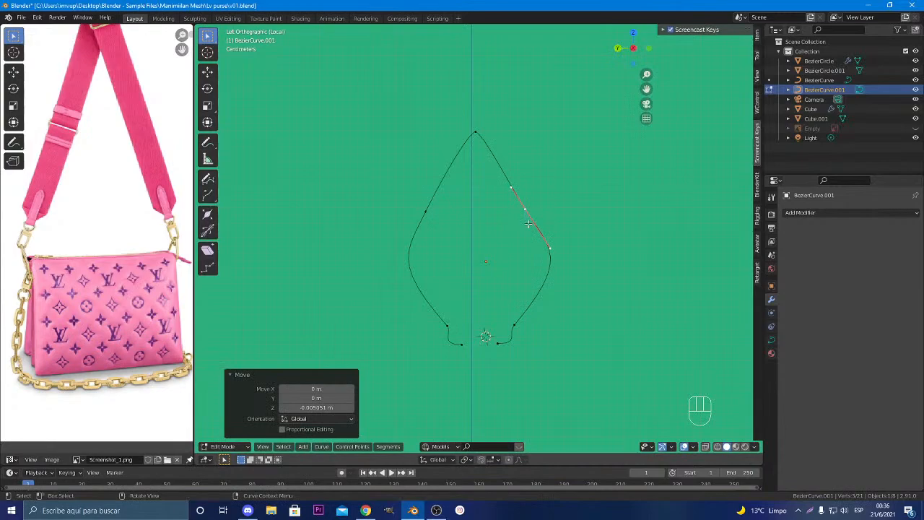
pyautogui.press('g')
pyautogui.press('z')
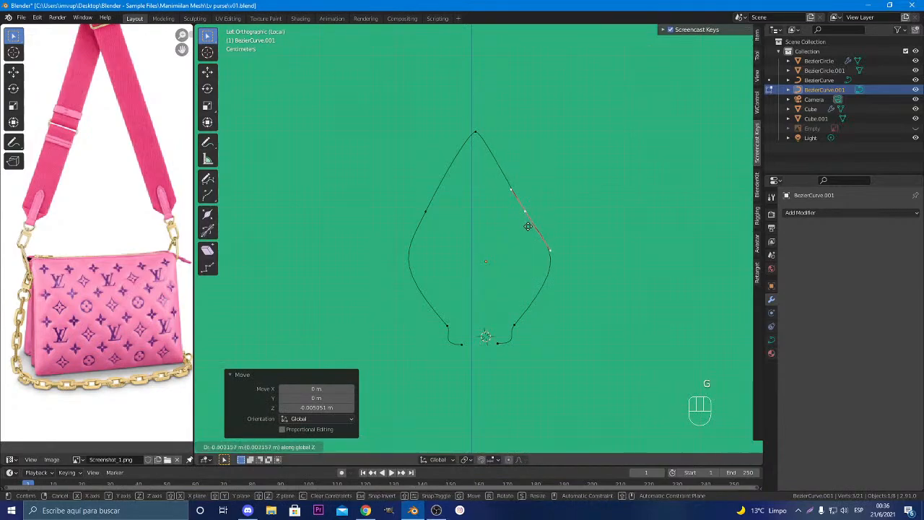
pyautogui.rightClick(528, 224)
# Shorten the bottom-right corner point's upper handle by a factor of about 0.83
pyautogui.click(512, 324)
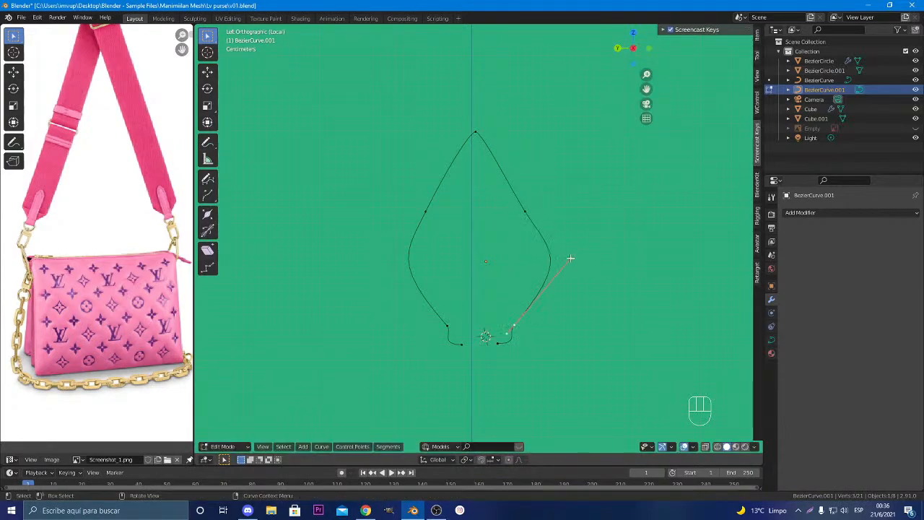
pyautogui.press('s')
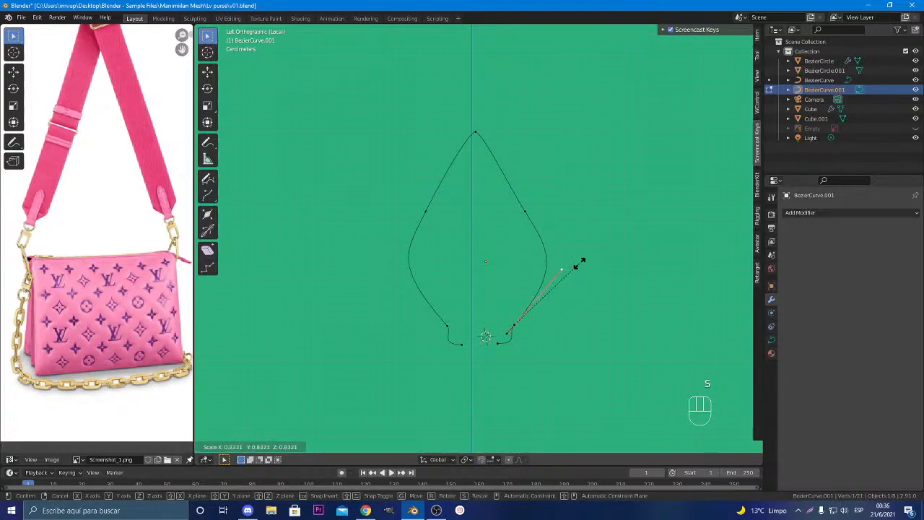
pyautogui.click(583, 262)
# Move the right side point -0.003788 m along Y
pyautogui.click(526, 210)
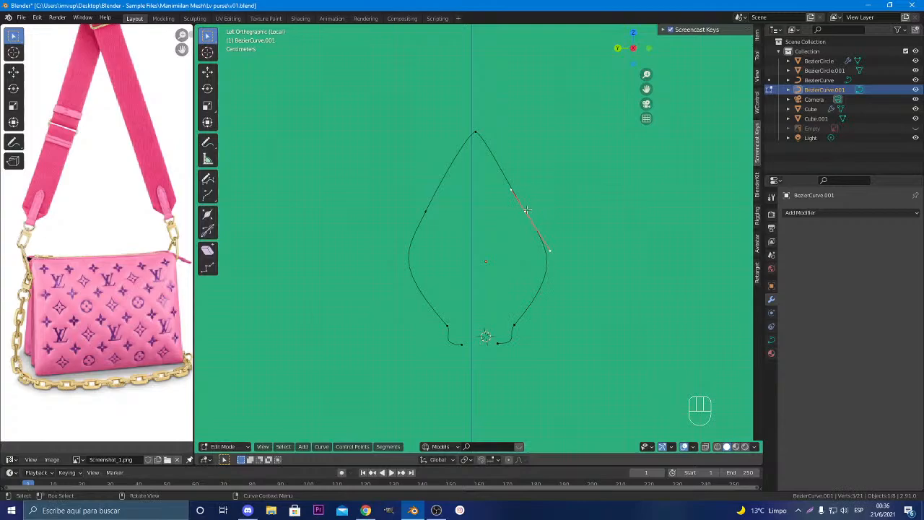
pyautogui.press('g')
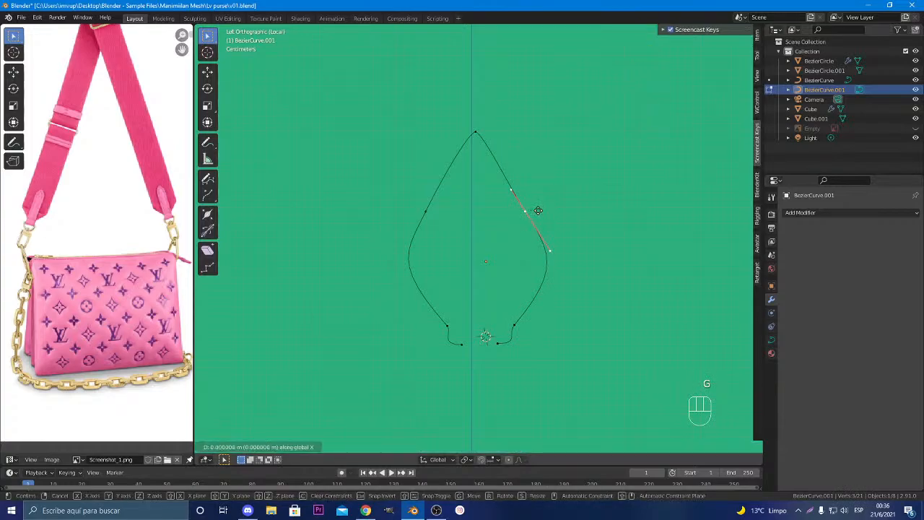
pyautogui.press('y')
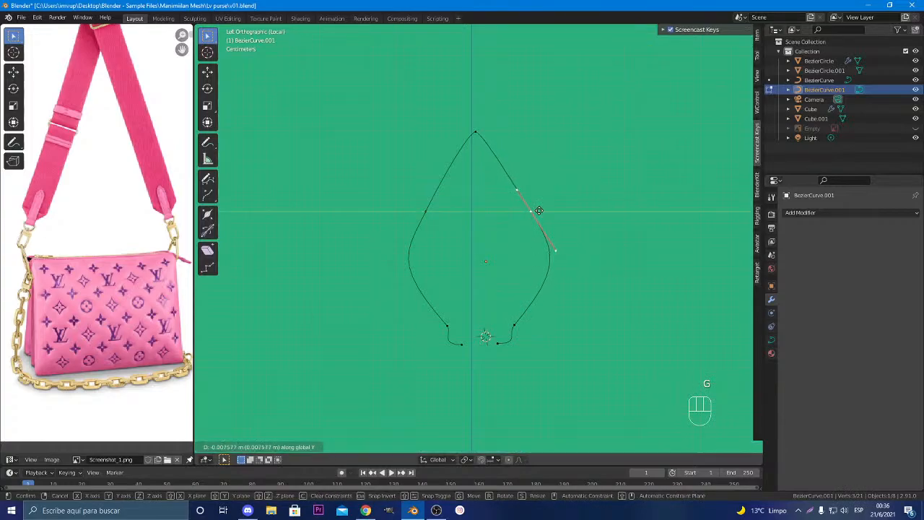
pyautogui.click(537, 209)
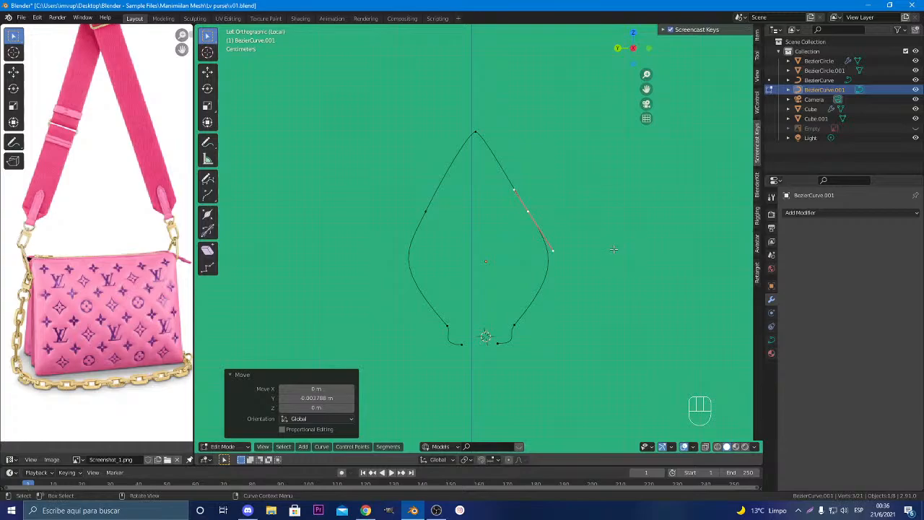
# Scale the bottom-right corner point's upper handle by 0.846 and finish editing the curve
pyautogui.click(513, 327)
pyautogui.press('s')
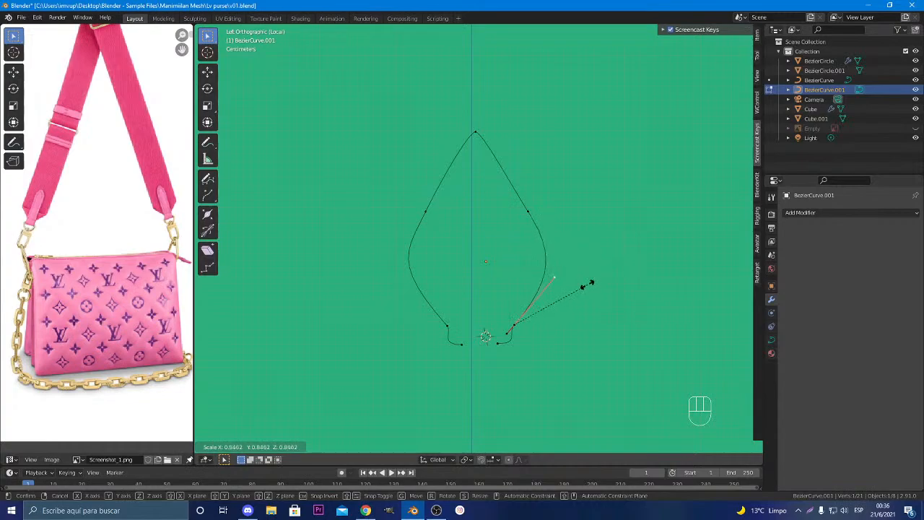
pyautogui.click(588, 285)
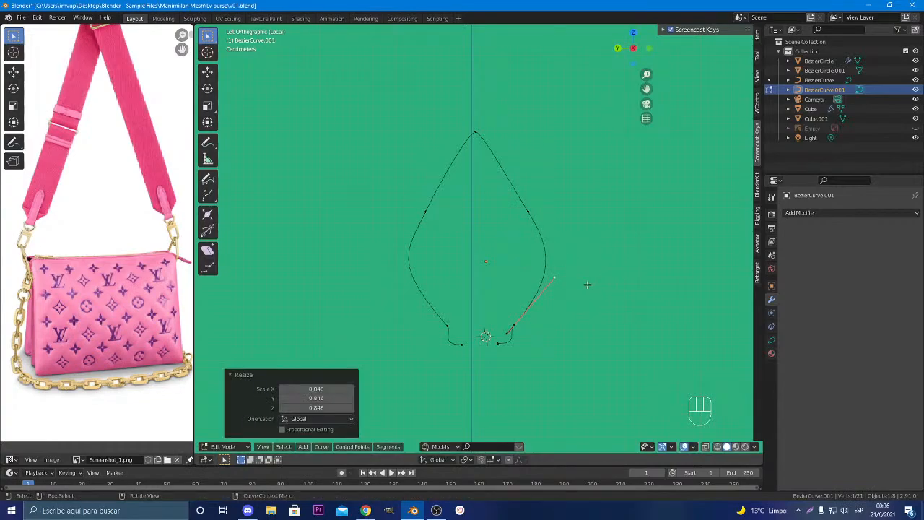
pyautogui.press('Tab')
# Give the curve a round bevel with a depth of 0.03 m
pyautogui.click(772, 339)
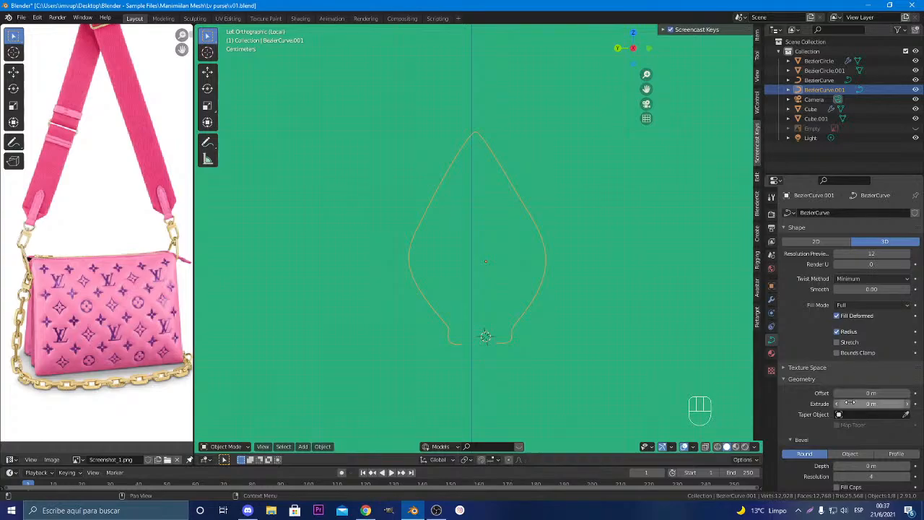
pyautogui.scroll(-2, 861, 435)
pyautogui.click(909, 408)
pyautogui.click(909, 409)
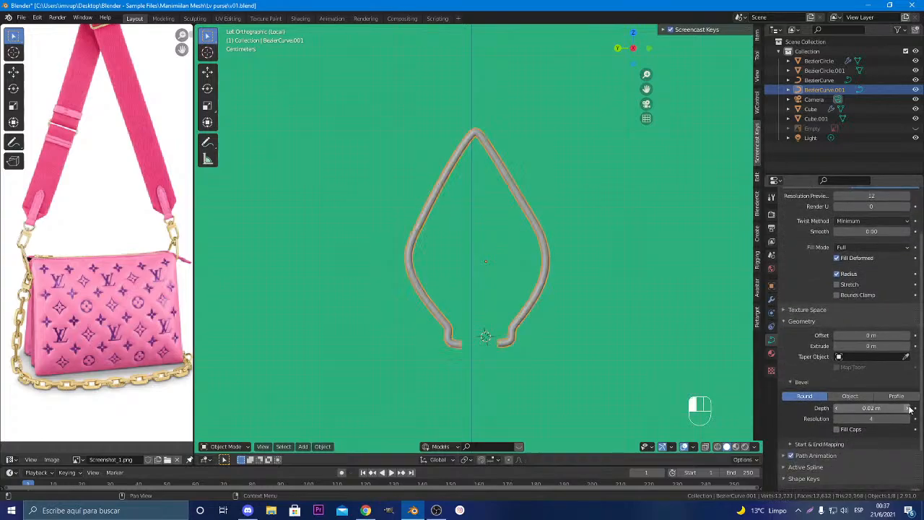
pyautogui.click(909, 408)
pyautogui.click(909, 408)
pyautogui.click(908, 408)
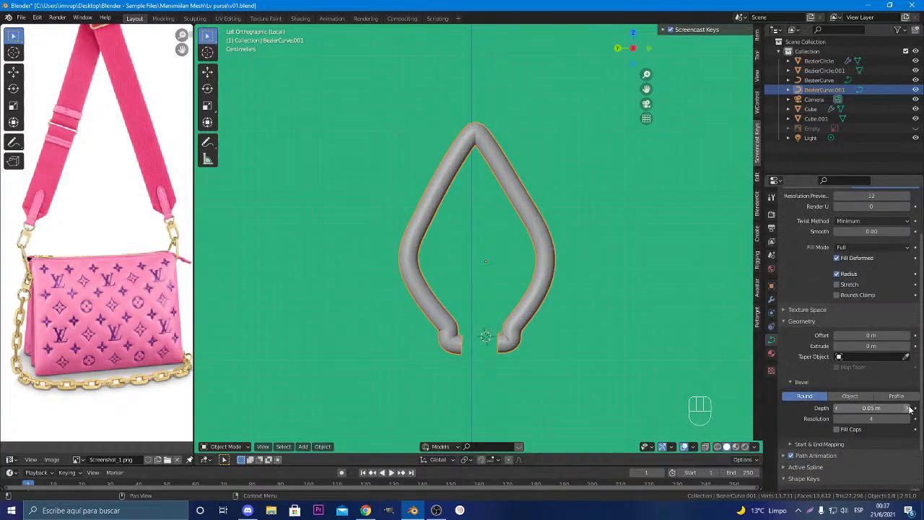
pyautogui.click(836, 409)
pyautogui.click(837, 409)
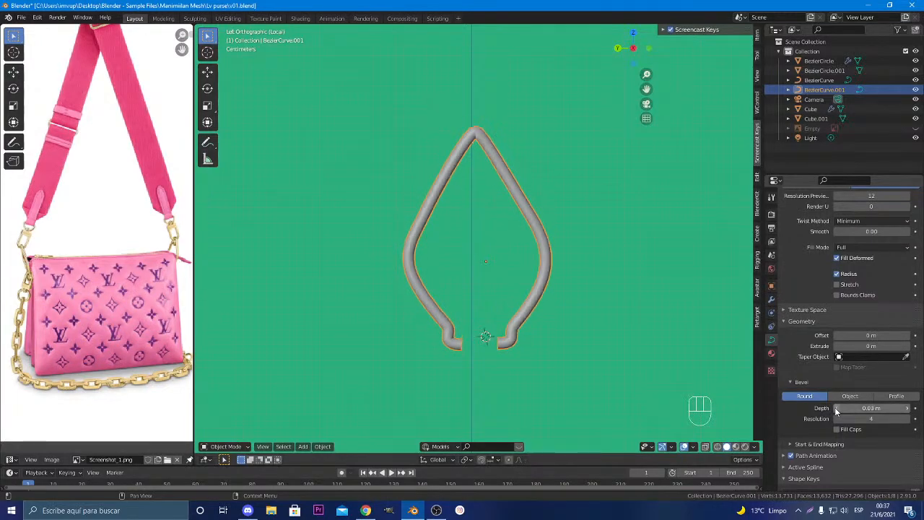
# Edit the curve again and scale the right side point's handles by 1.591
pyautogui.press('Tab')
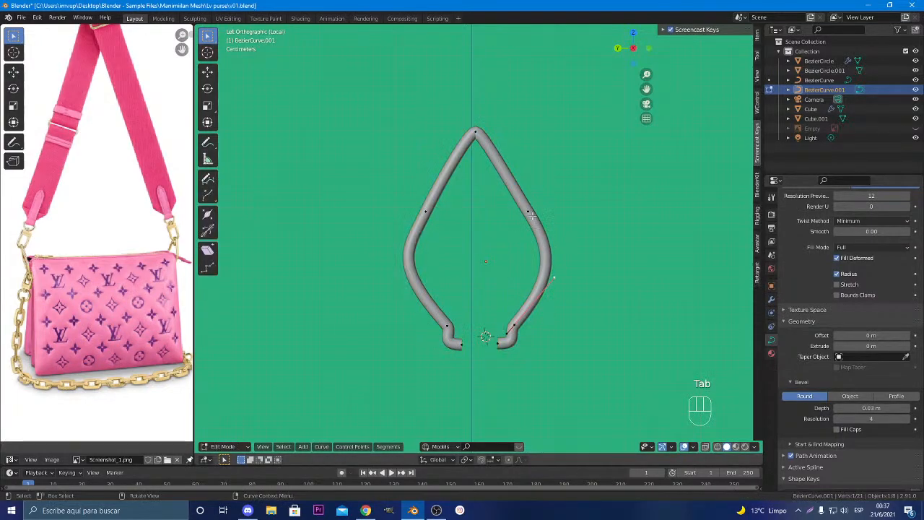
pyautogui.click(549, 228)
pyautogui.press('s')
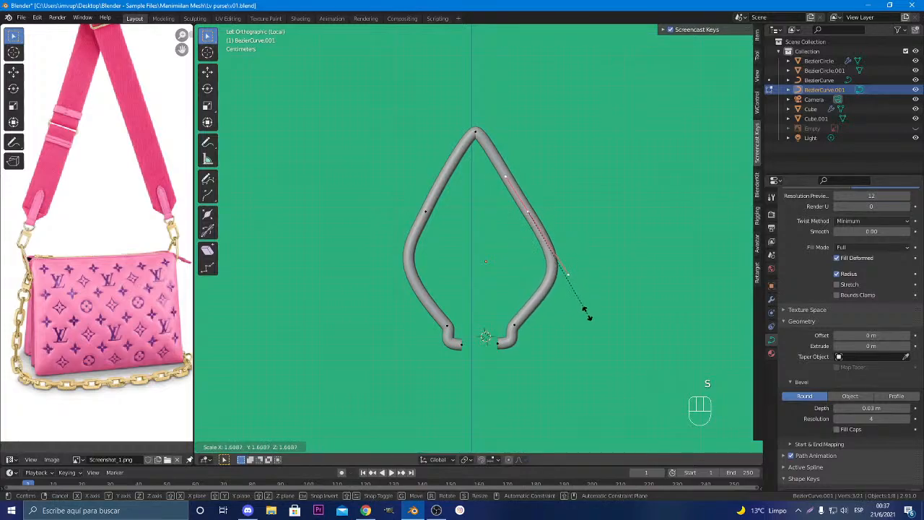
pyautogui.click(585, 314)
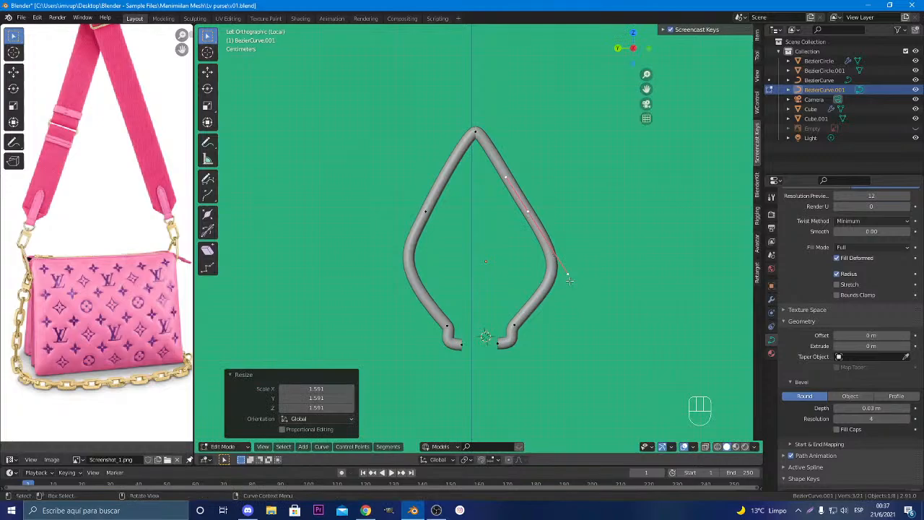
# Undo the right side point's handle scaling and restore it with Redo
pyautogui.hotkey('shift', 'a')
pyautogui.press('Escape')
pyautogui.press('shift')
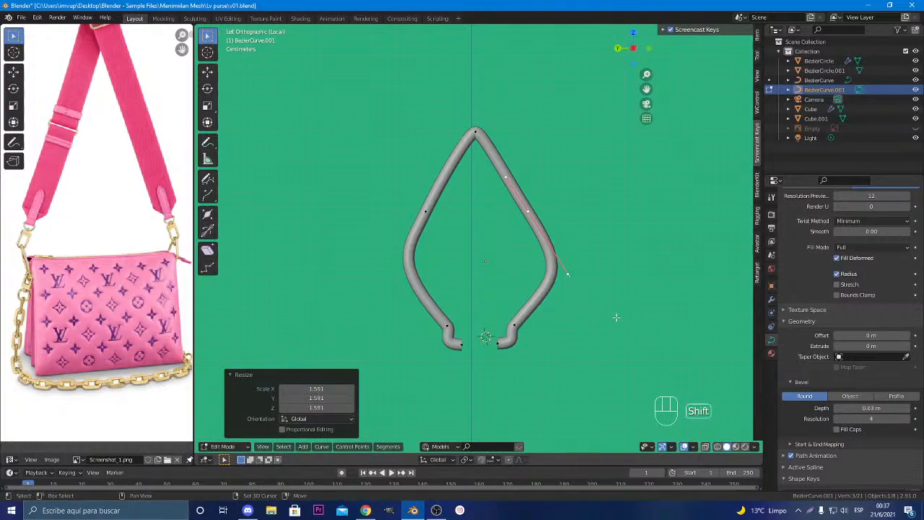
pyautogui.hotkey('shift', 'z')
pyautogui.hotkey('shift', 'z')
pyautogui.hotkey('ctrl', 'z')
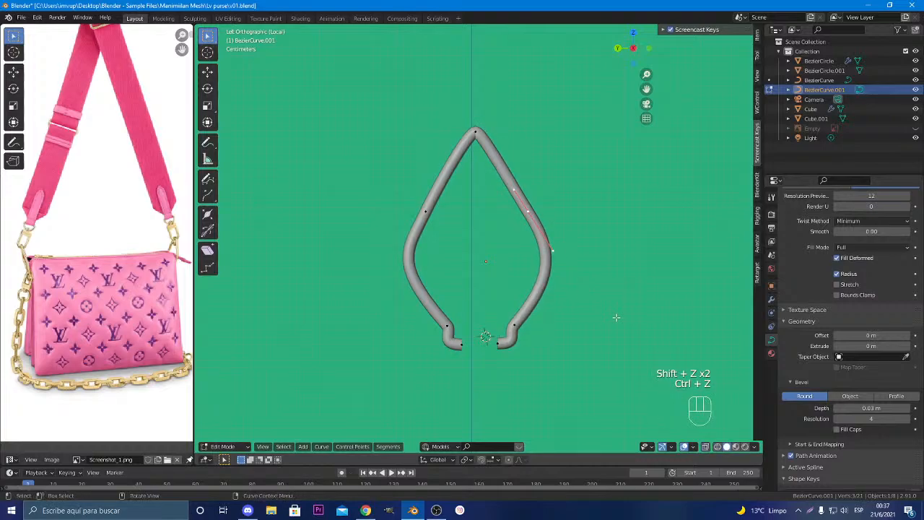
pyautogui.click(37, 17)
pyautogui.click(50, 41)
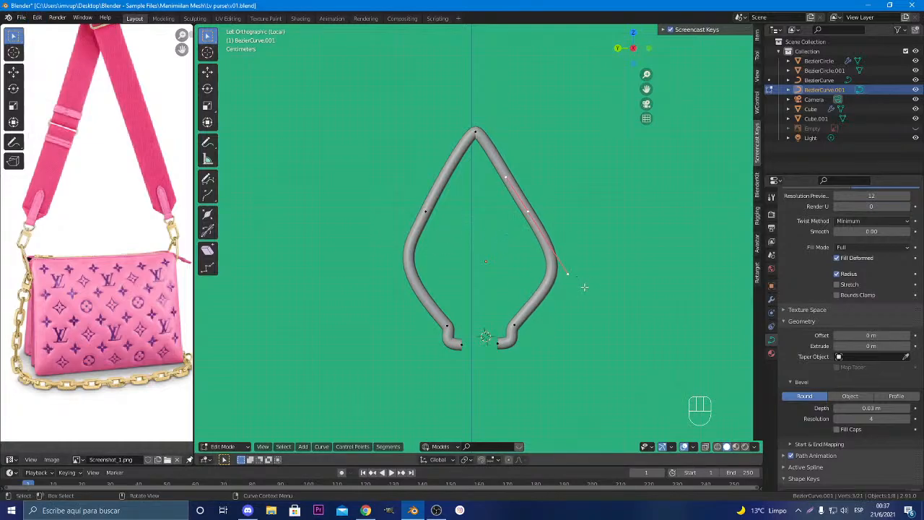
# Scale the right side point's lower handle by 0.874 and exit local view to show the whole purse
pyautogui.press('s')
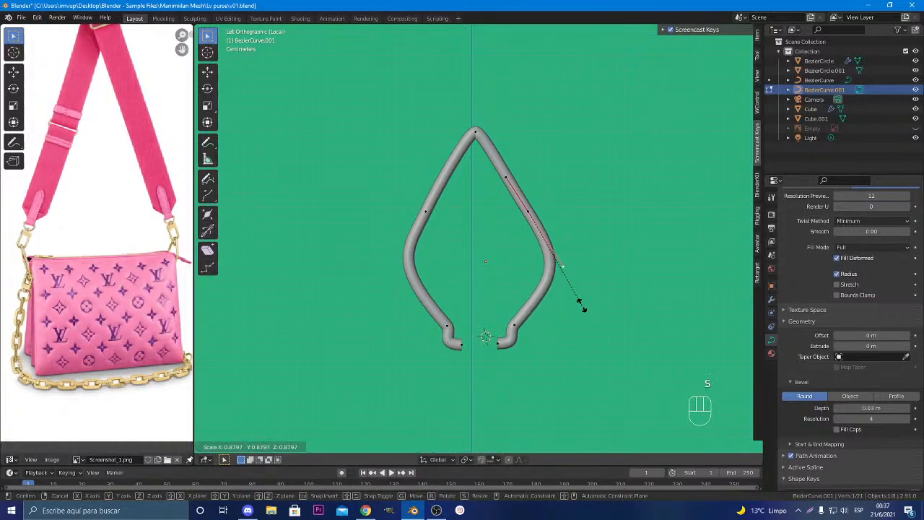
pyautogui.click(582, 305)
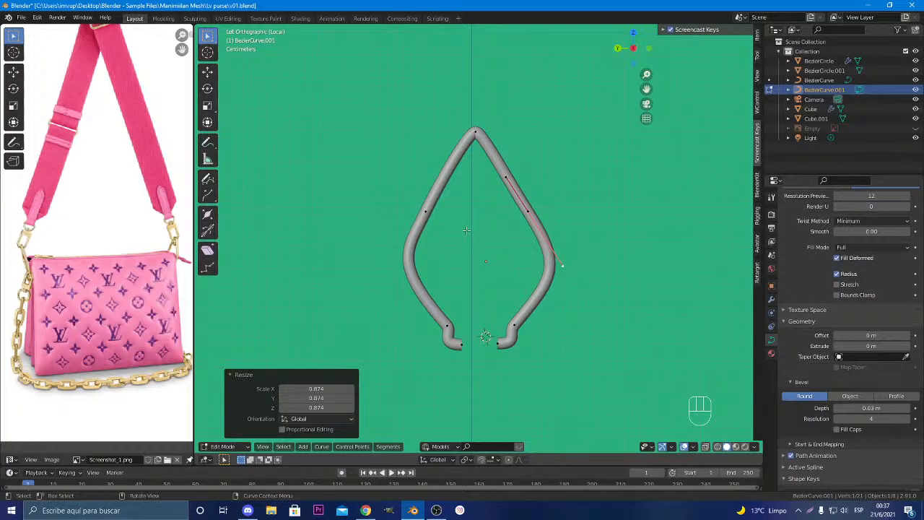
pyautogui.scroll(-4, 467, 231)
pyautogui.moveTo(467, 232)
pyautogui.mouseDown(button='middle')
pyautogui.moveTo(380, 235)
pyautogui.moveTo(454, 234)
pyautogui.mouseUp(button='middle')
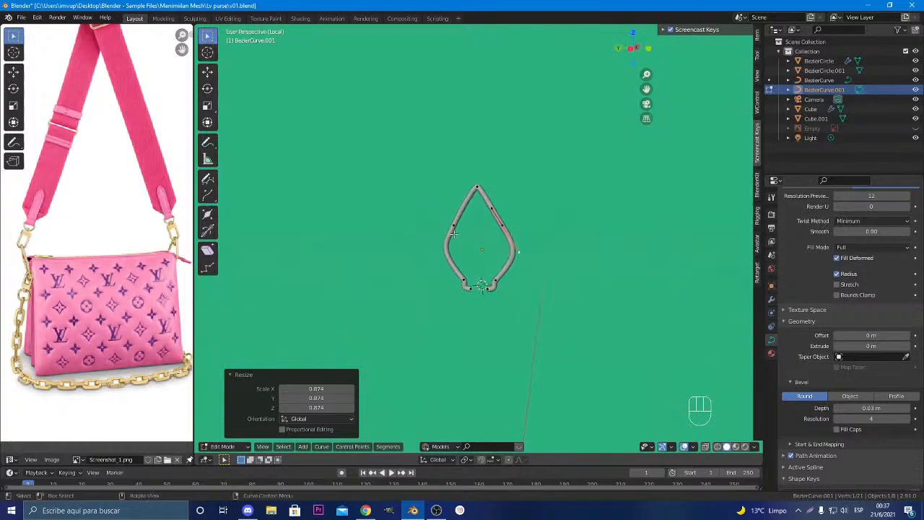
pyautogui.press('KP_Divide')
pyautogui.scroll(-2, 468, 241)
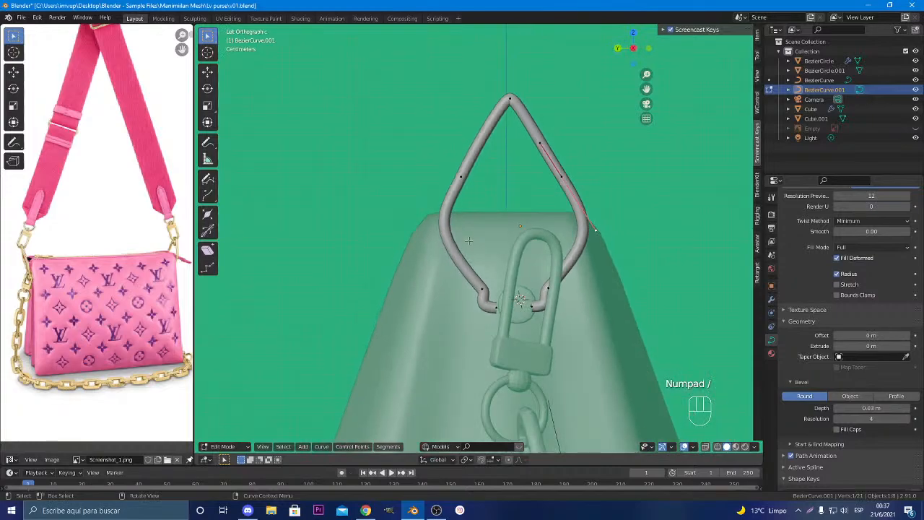
# Leave curve editing and move the clasp ring about 0.017 m along X and about 0.003 m along Y
pyautogui.moveTo(468, 241); pyautogui.dragTo(379, 246, button='middle')
pyautogui.press('Tab')
pyautogui.press('g')
pyautogui.press('x')
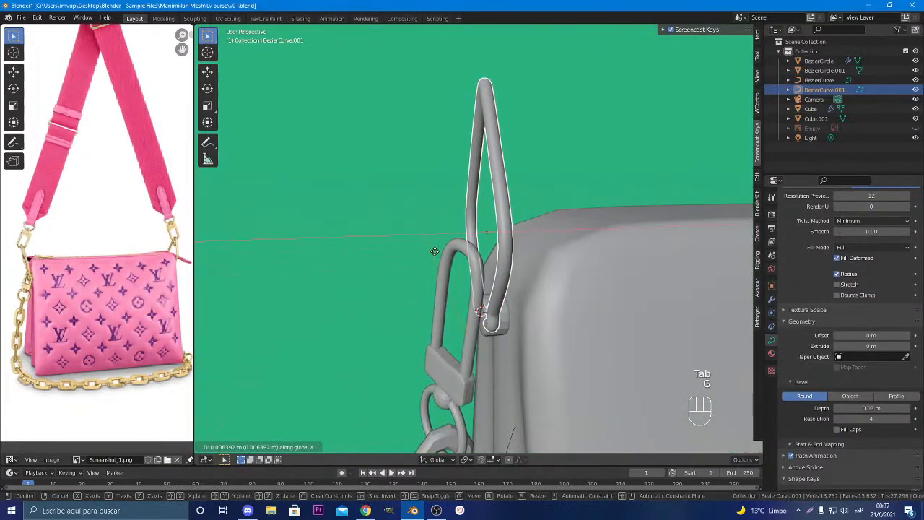
pyautogui.click(442, 253)
pyautogui.moveTo(443, 253); pyautogui.dragTo(491, 251, button='middle')
pyautogui.press('g')
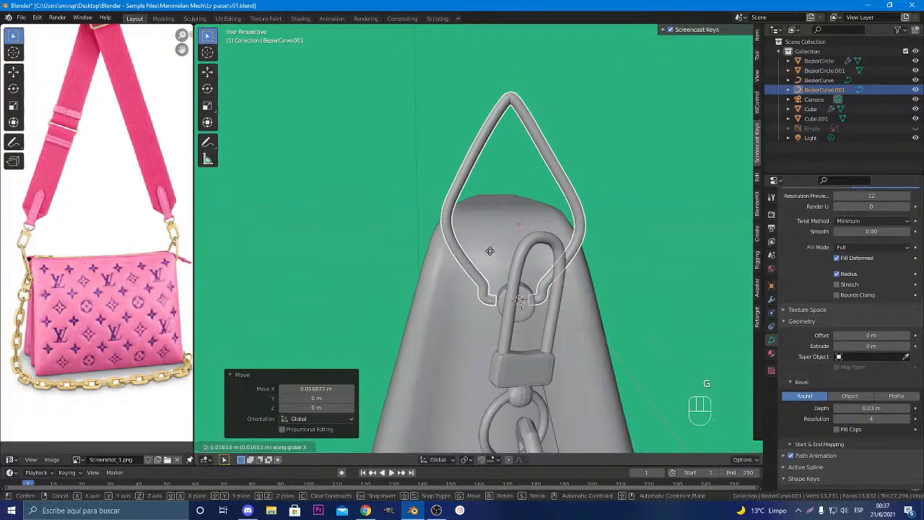
pyautogui.press('y')
pyautogui.click(493, 252)
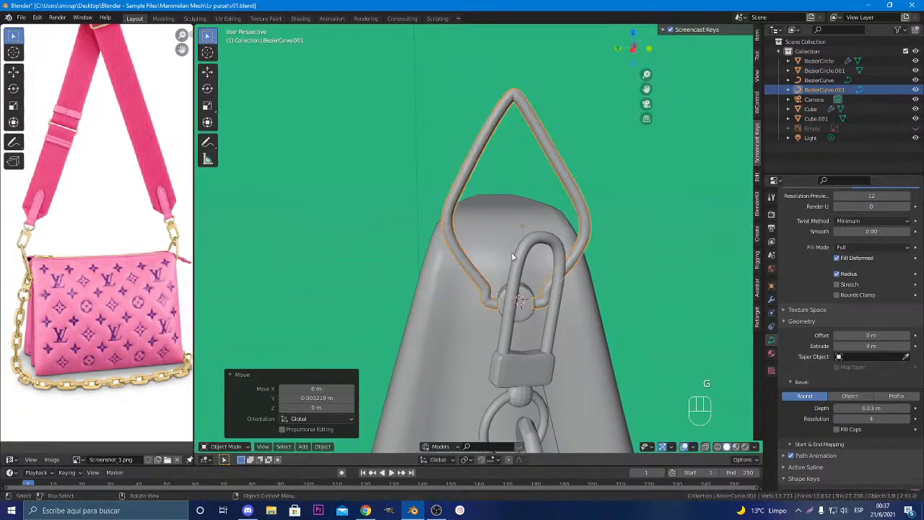
# Check the clasp on the Louis Vuitton product page and, back in Blender, raise the ring's two side points about 0.027 m along Z
pyautogui.hotkey('alt', 'Tab')
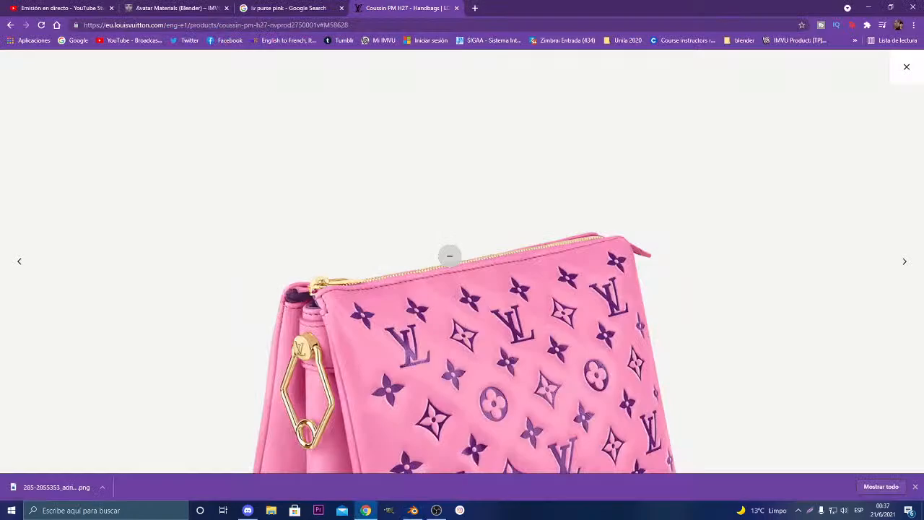
pyautogui.hotkey('alt', 'Tab')
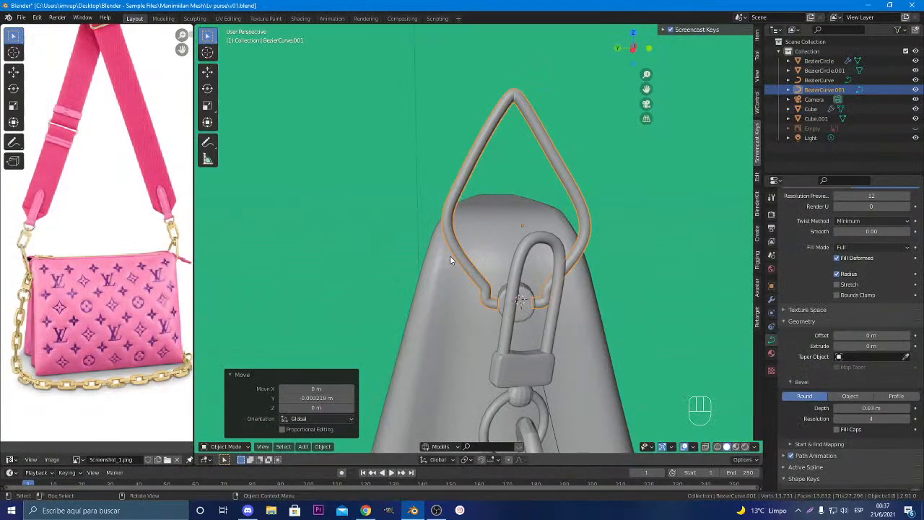
pyautogui.hotkey('alt', 'Tab')
pyautogui.hotkey('alt', 'Tab')
pyautogui.press('Tab')
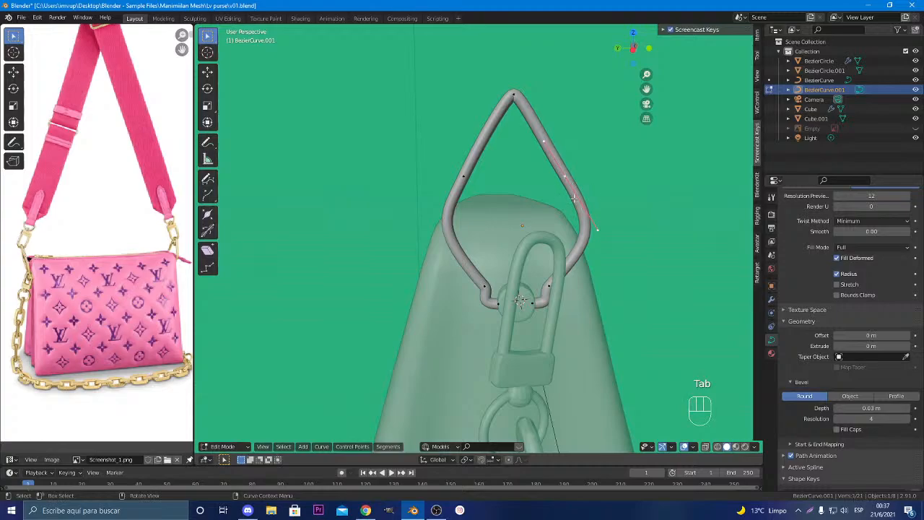
pyautogui.click(467, 179)
pyautogui.press('g')
pyautogui.press('z')
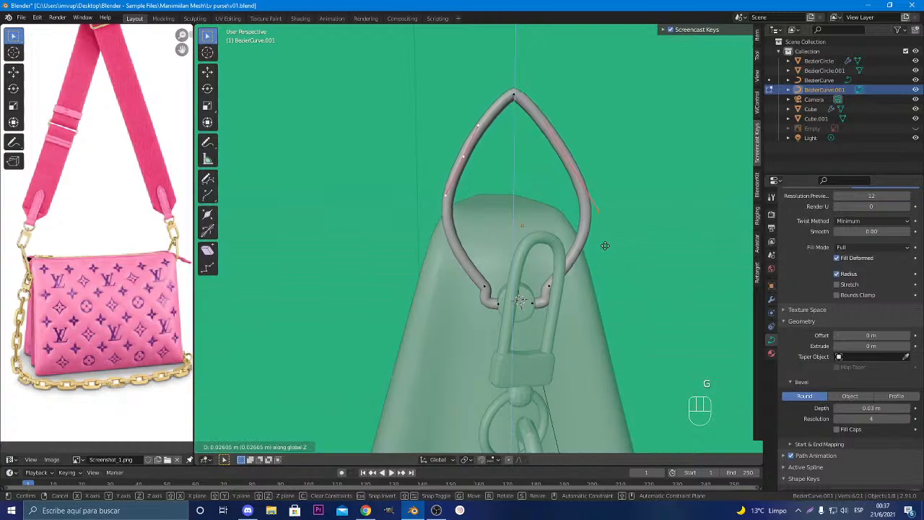
pyautogui.click(605, 246)
pyautogui.click(580, 249)
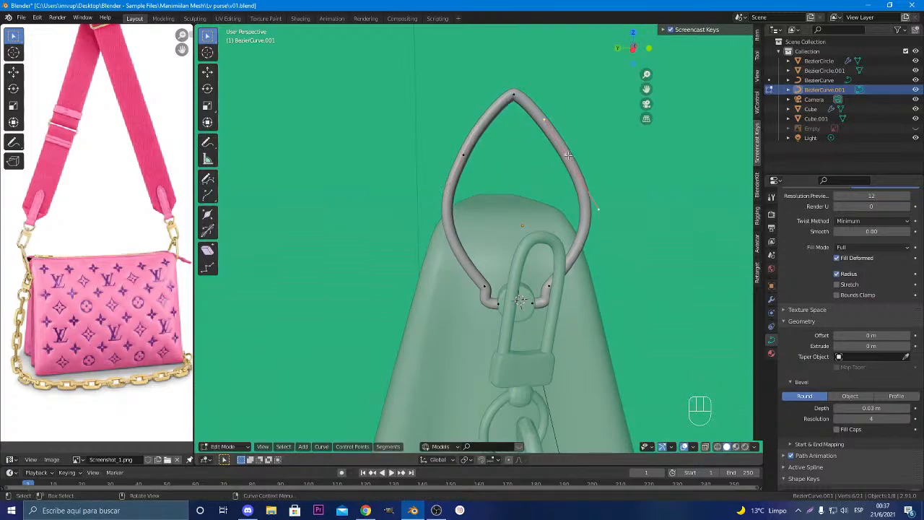
pyautogui.click(599, 209)
pyautogui.press('s')
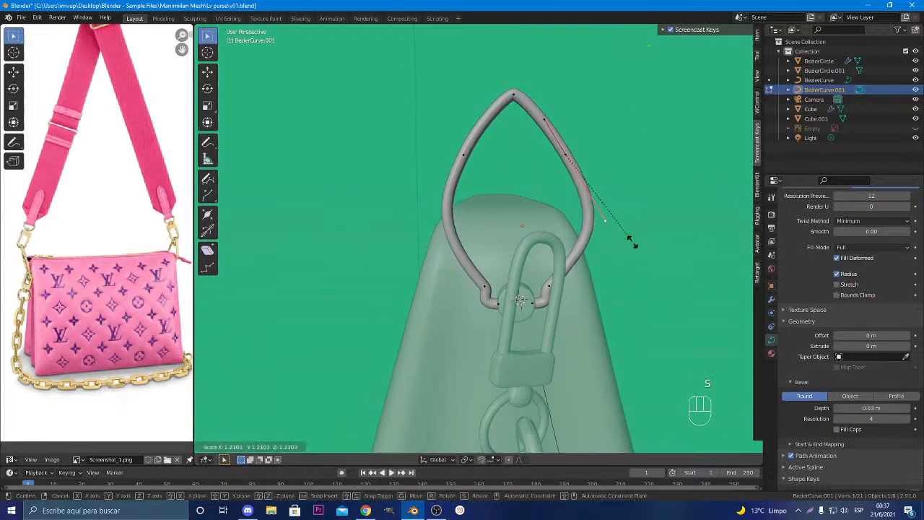
pyautogui.rightClick(616, 225)
# In the left orthographic view, scale the upper handle of the ring's lower right point by 1.790
pyautogui.click(551, 285)
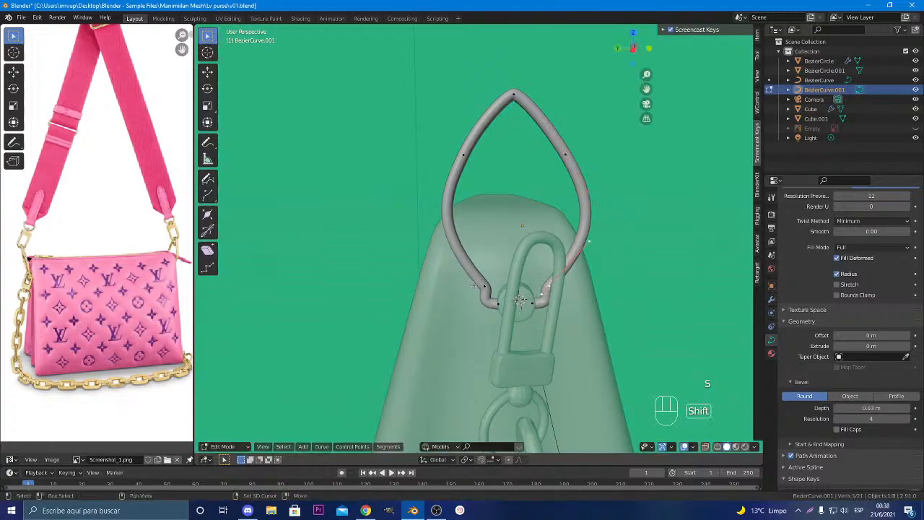
pyautogui.keyDown('shift'); pyautogui.click(486, 287); pyautogui.keyUp('shift')
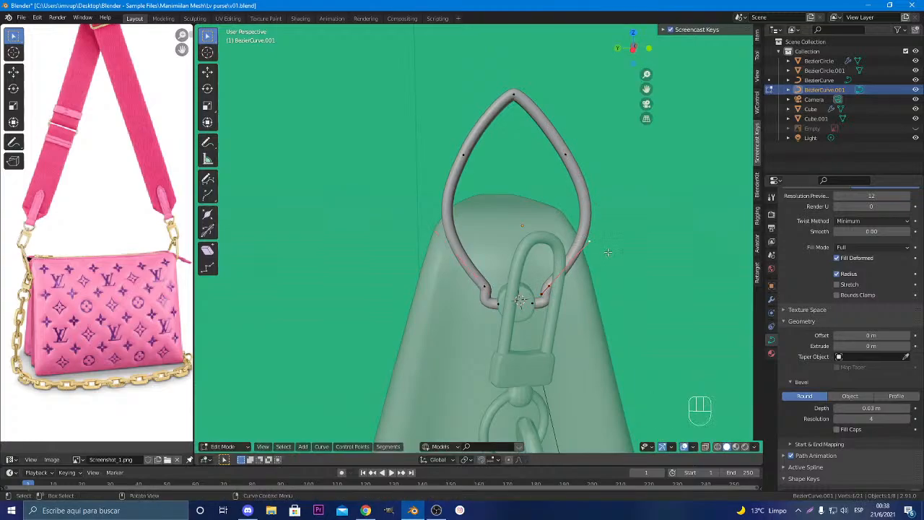
pyautogui.press('KP_1')
pyautogui.press('ctrl+KP_3')
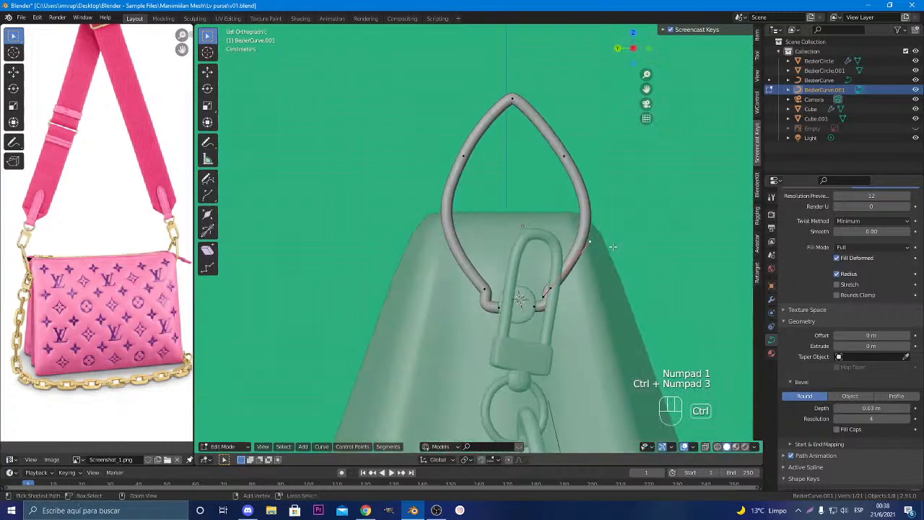
pyautogui.click(484, 290)
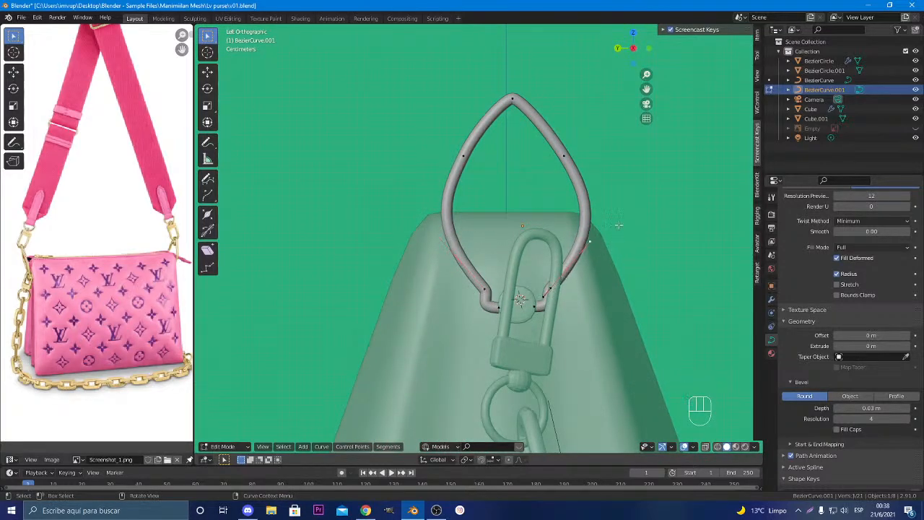
pyautogui.press('g')
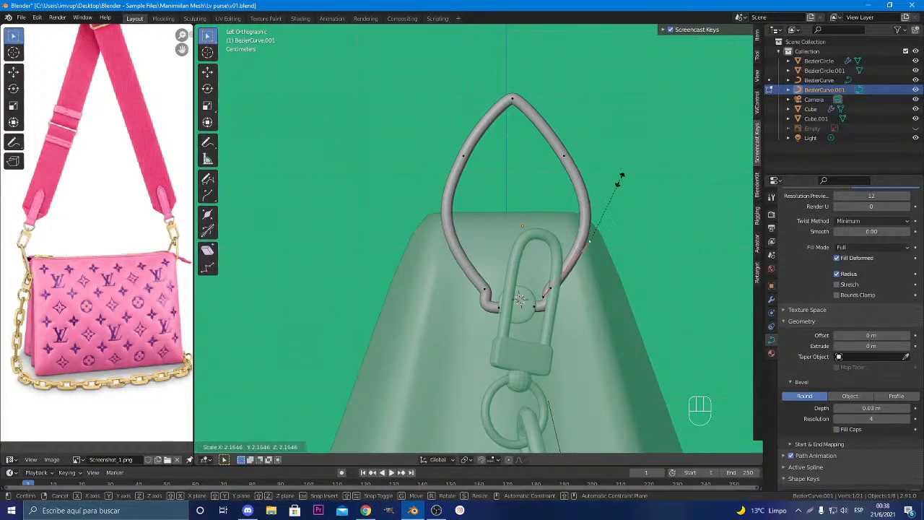
pyautogui.click(612, 244)
pyautogui.press('s')
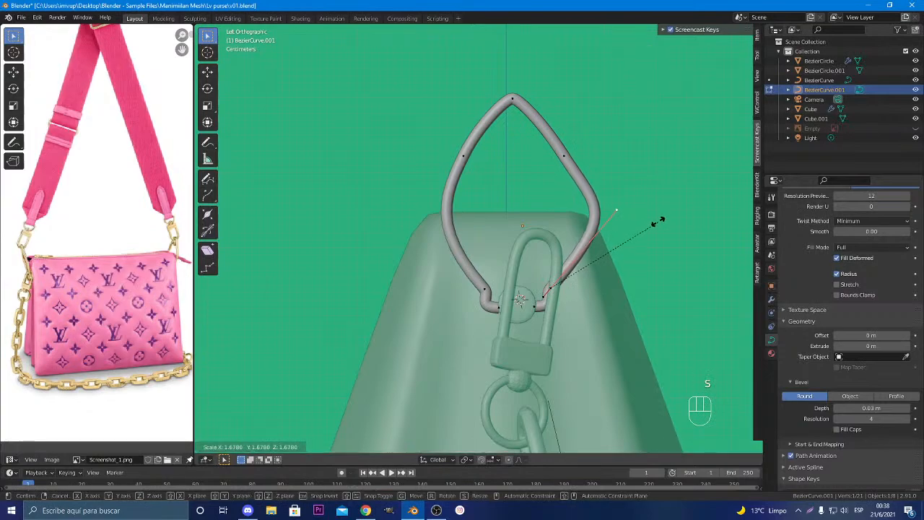
pyautogui.click(664, 217)
# Rotate the lower right point's upper handle by -19.7° about the X axis
pyautogui.press('s')
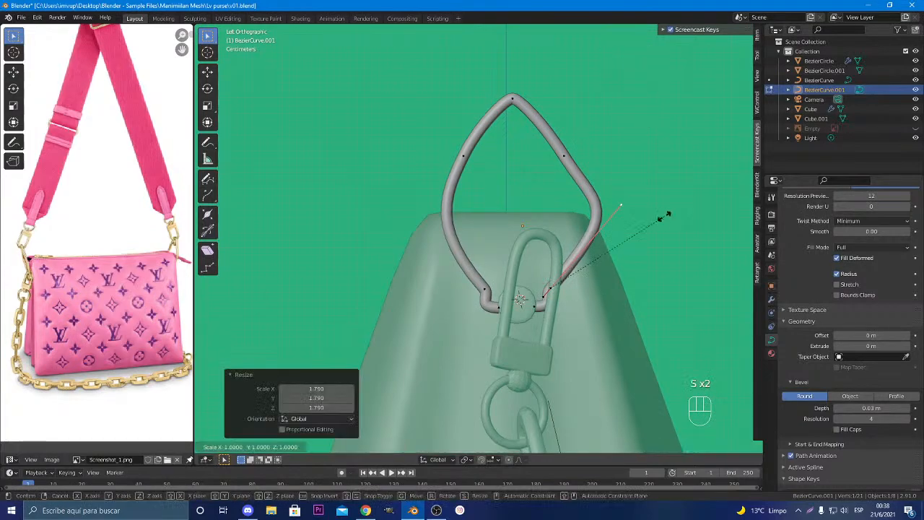
pyautogui.press('r')
pyautogui.press('x')
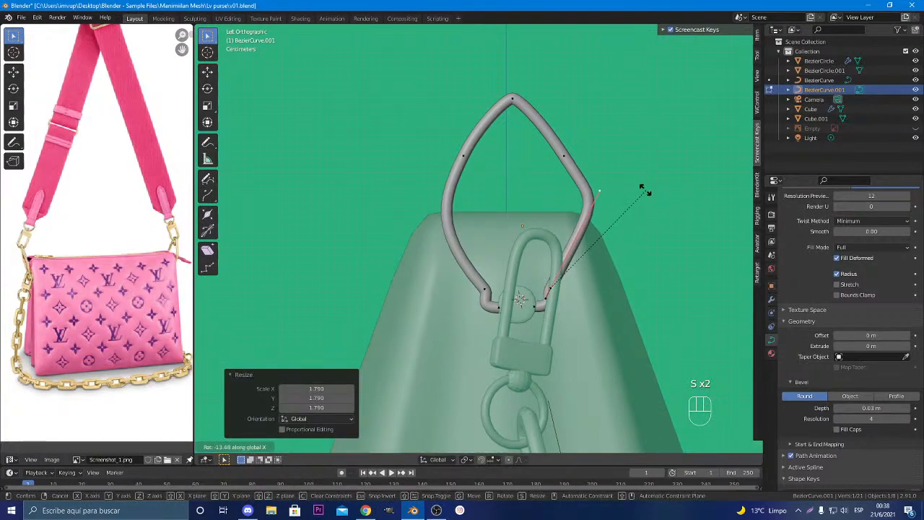
pyautogui.click(635, 180)
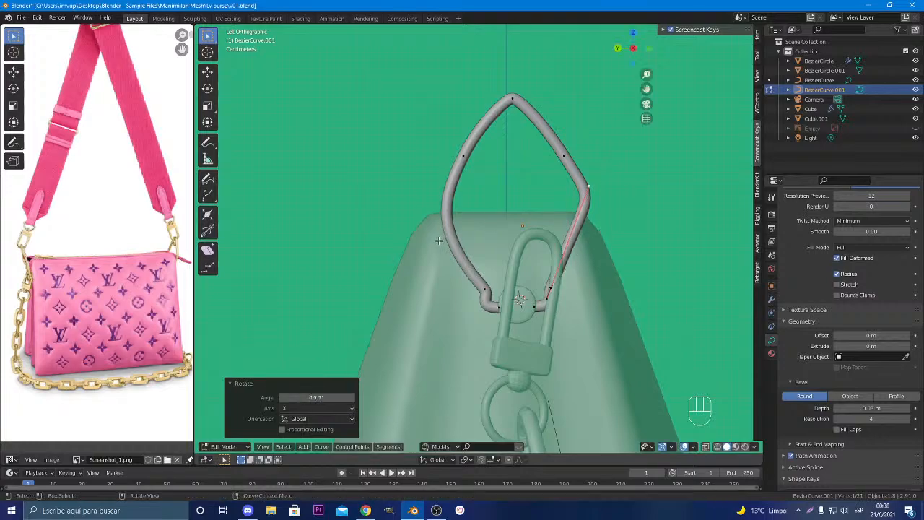
# Scale the upper handle of the ring's lower left point by 1.512
pyautogui.click(483, 288)
pyautogui.click(424, 220)
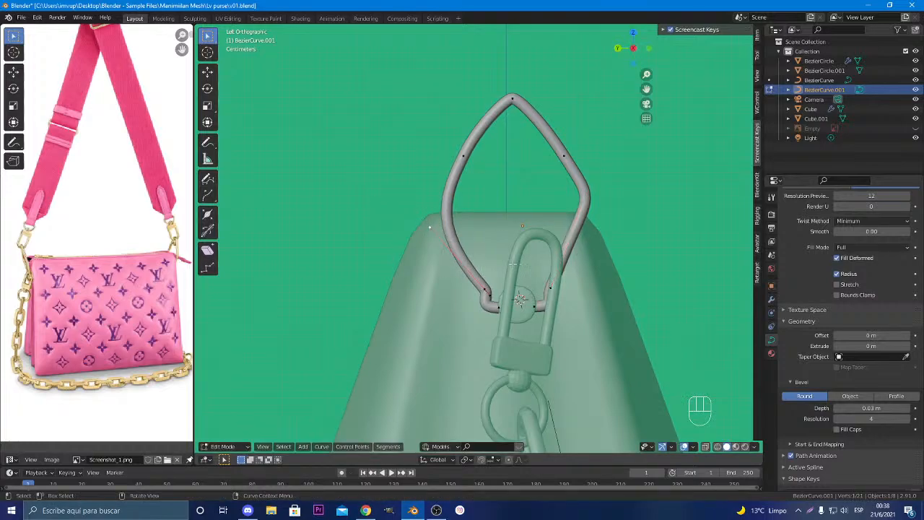
pyautogui.press('s')
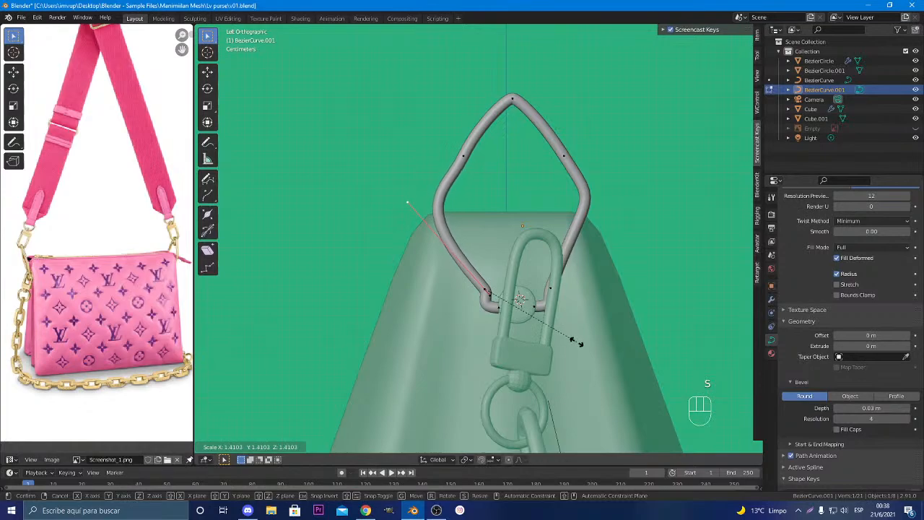
pyautogui.click(580, 350)
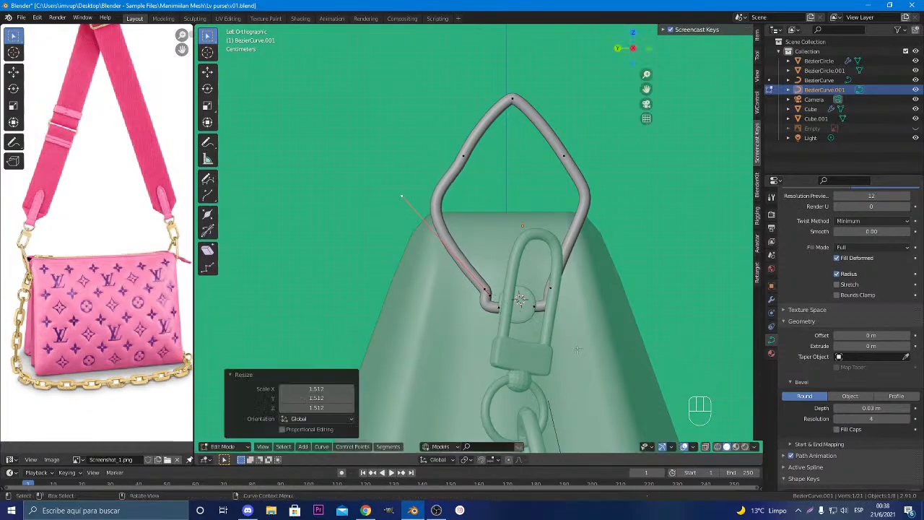
# Rotate the lower left point's upper handle by 22.4° about the X axis and scale it down
pyautogui.press('r')
pyautogui.press('x')
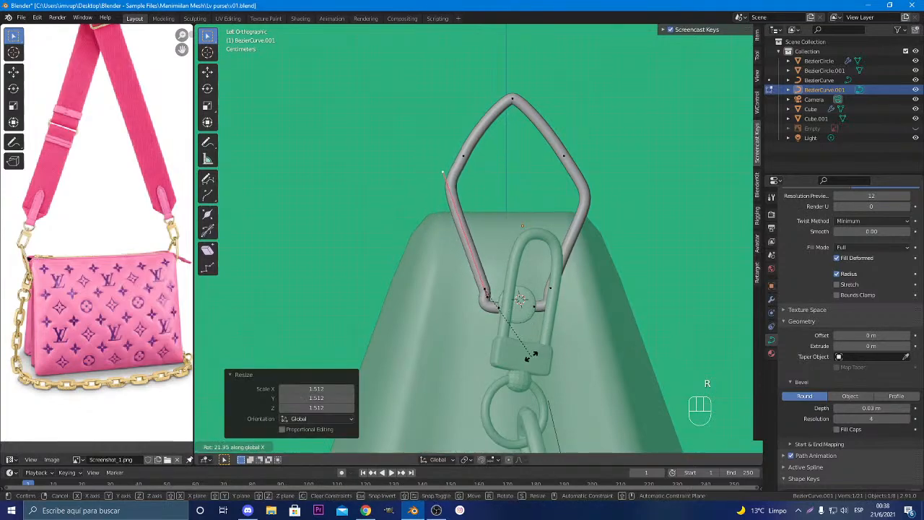
pyautogui.click(531, 354)
pyautogui.press('s')
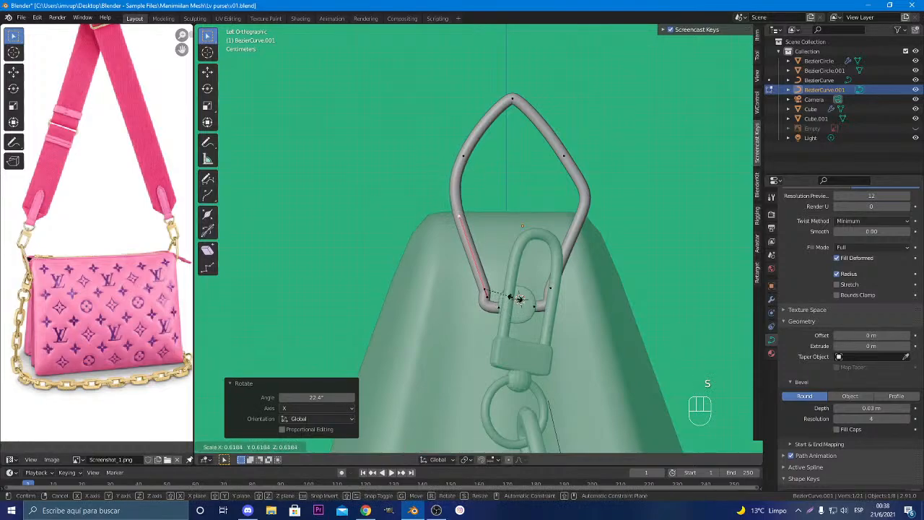
pyautogui.click(488, 192)
# Scale the lower handle of the ring's left side point by 1.530
pyautogui.click(463, 158)
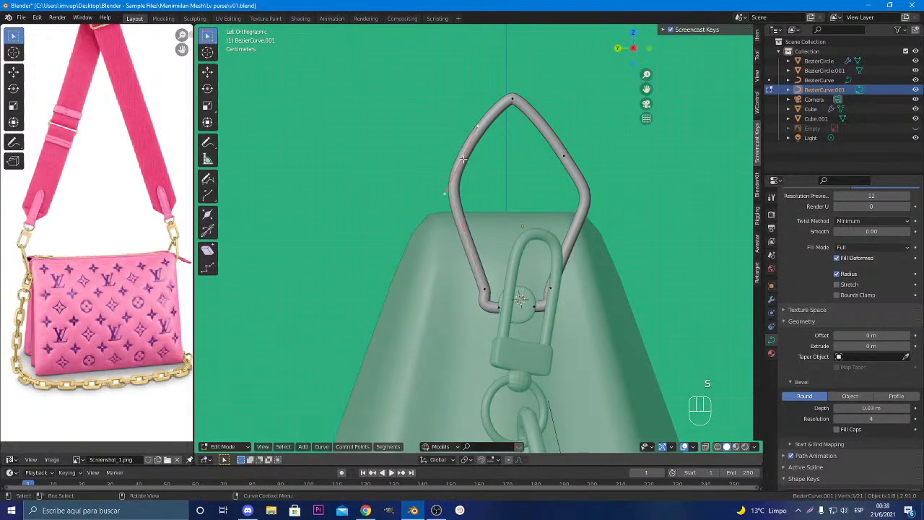
pyautogui.click(564, 155)
pyautogui.click(460, 156)
pyautogui.click(435, 194)
pyautogui.press('s')
pyautogui.click(423, 252)
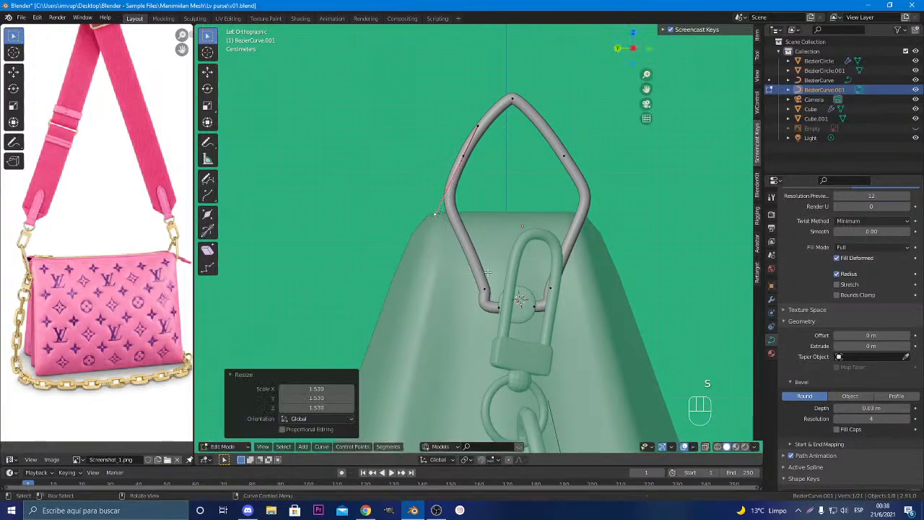
# Rotate the lower left point's handles by -12° about the X axis and scale them by about 1.24
pyautogui.click(493, 297)
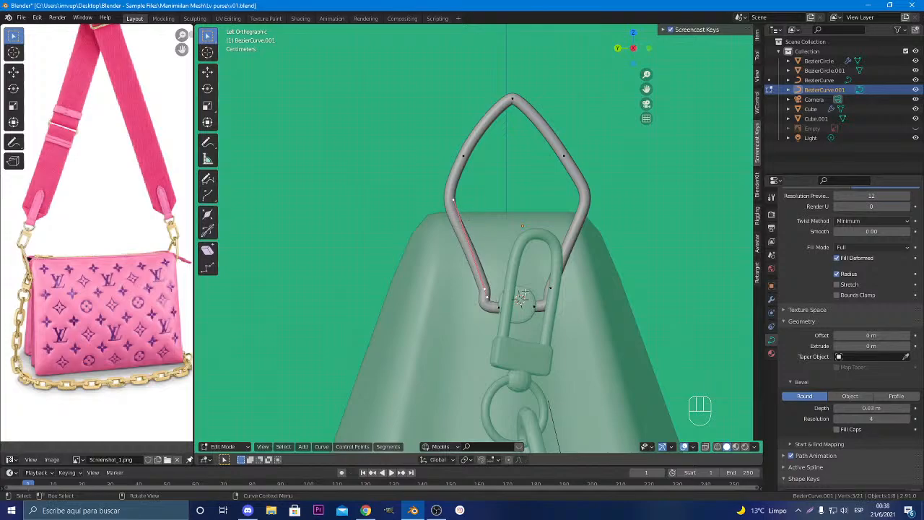
pyautogui.press('r')
pyautogui.press('x')
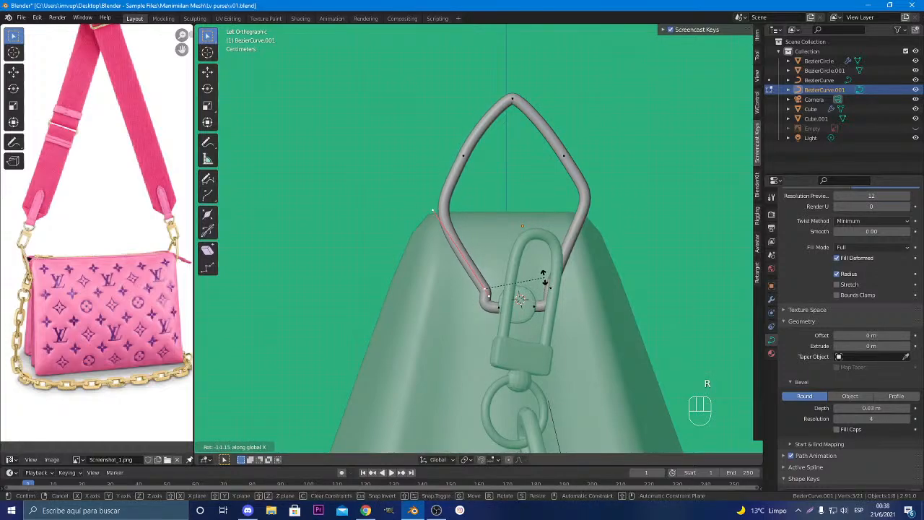
pyautogui.click(425, 193)
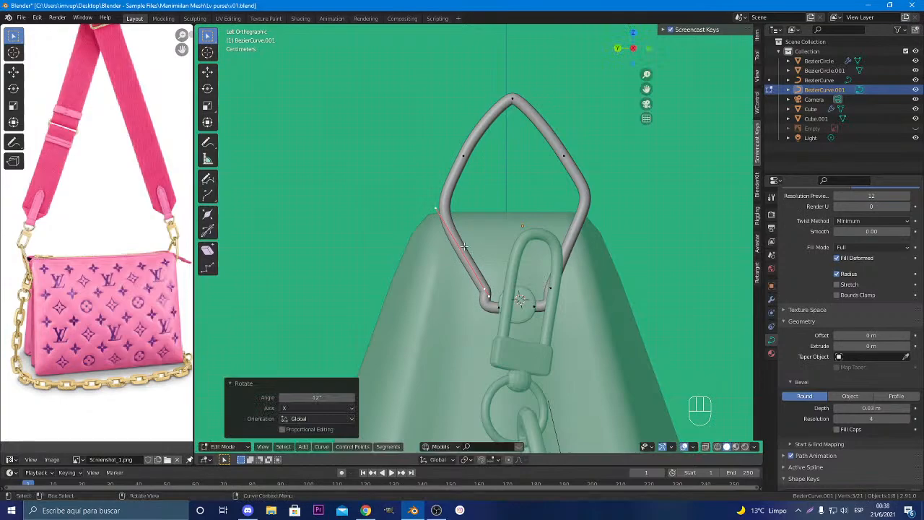
pyautogui.press('s')
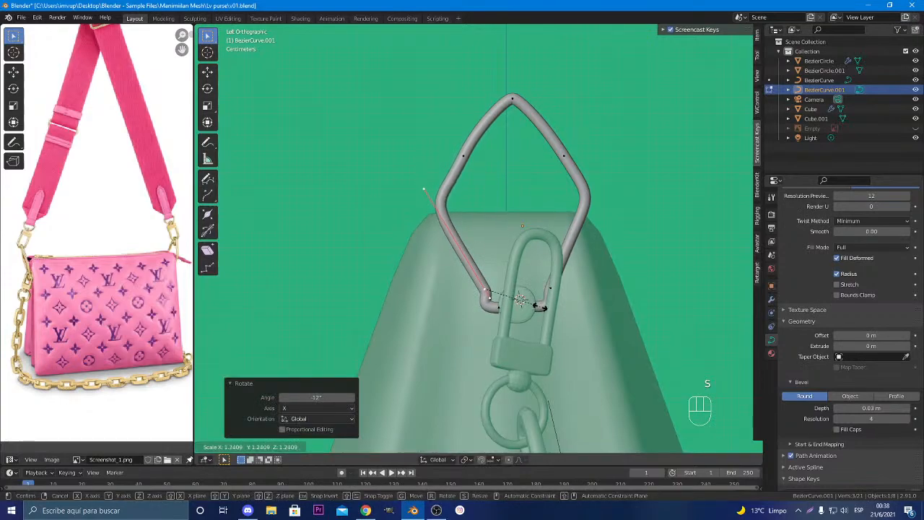
pyautogui.click(423, 189)
# Rotate the left side point's handles by 7.91° about X and scale them down by 0.814, followed by a slight further reduction
pyautogui.click(465, 157)
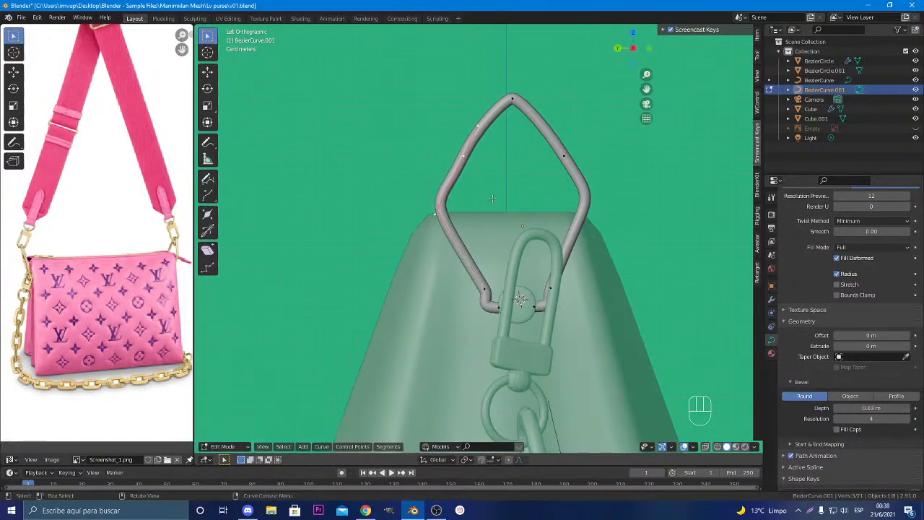
pyautogui.press('r')
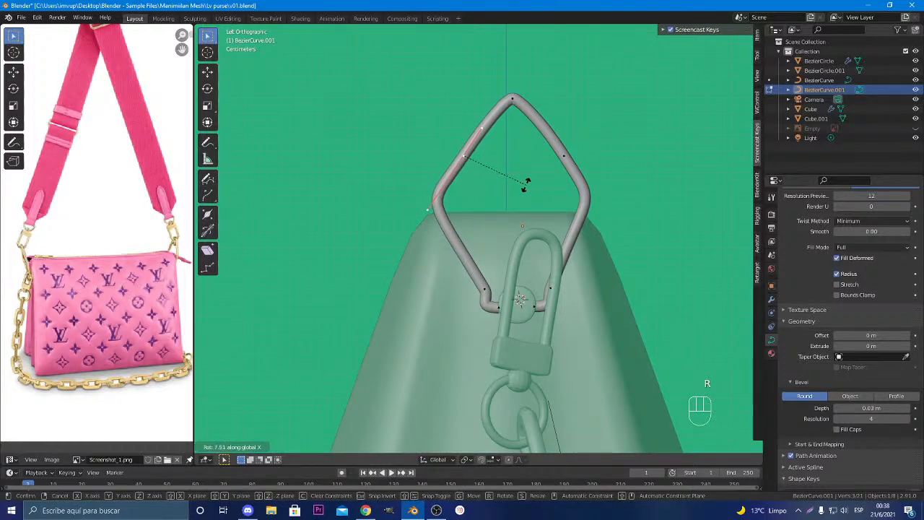
pyautogui.click(527, 184)
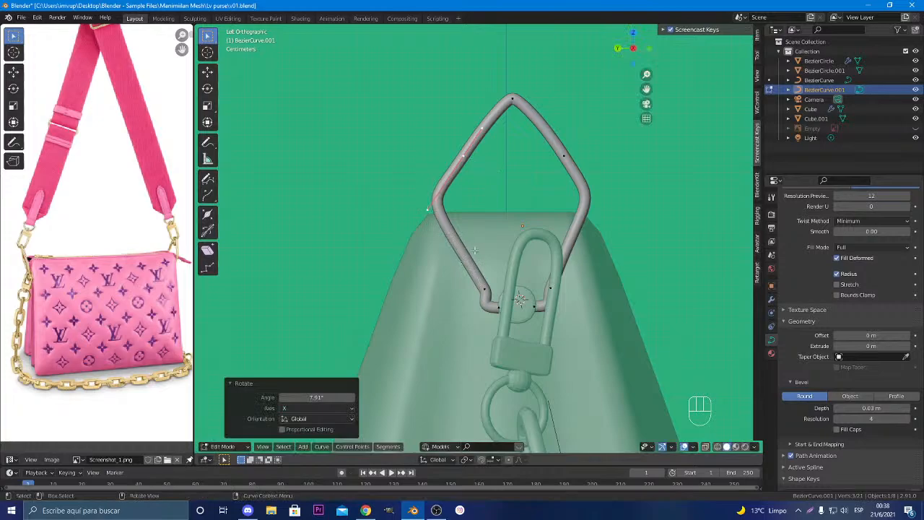
pyautogui.press('s')
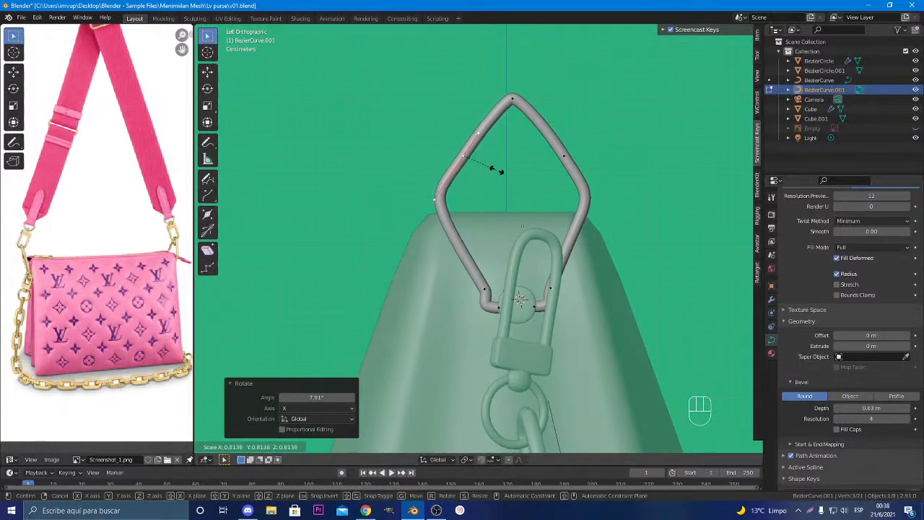
pyautogui.click(488, 214)
pyautogui.press('s')
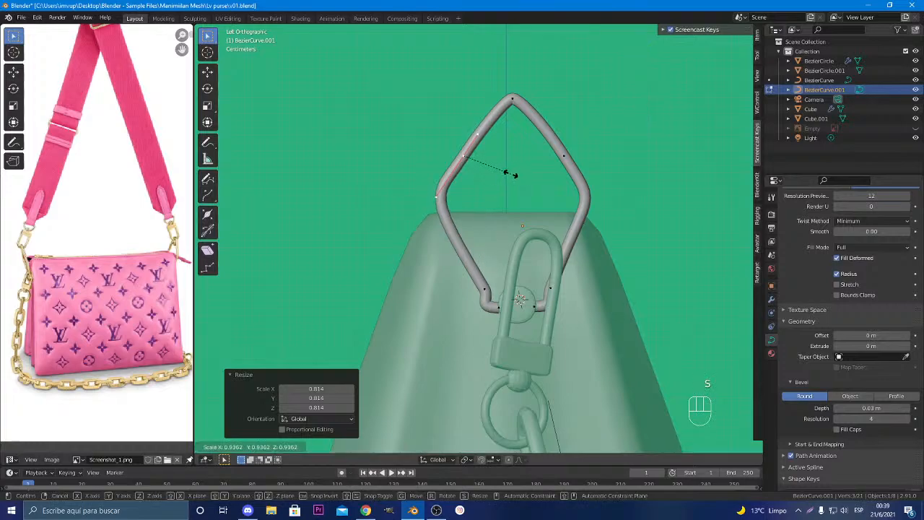
pyautogui.click(503, 176)
# Scale the lower left point's handles by 1.065 and rotate them slightly about the X axis
pyautogui.click(489, 288)
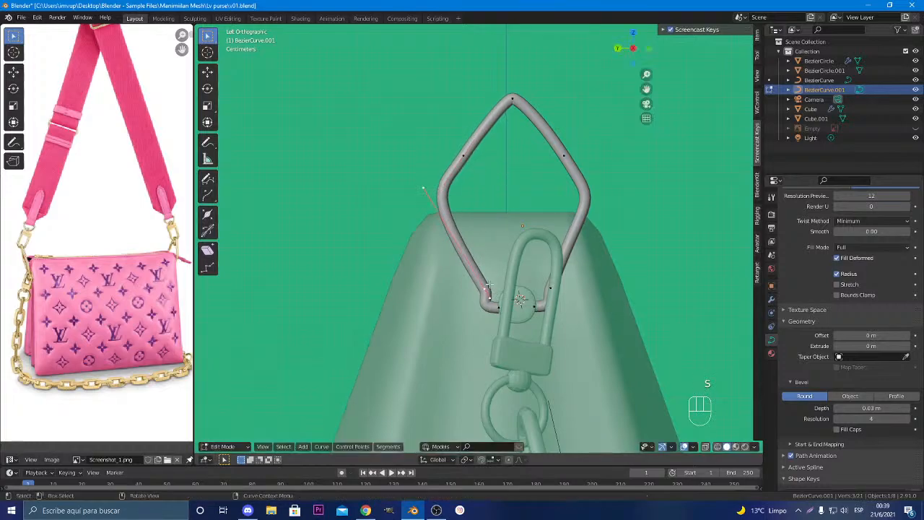
pyautogui.press('s')
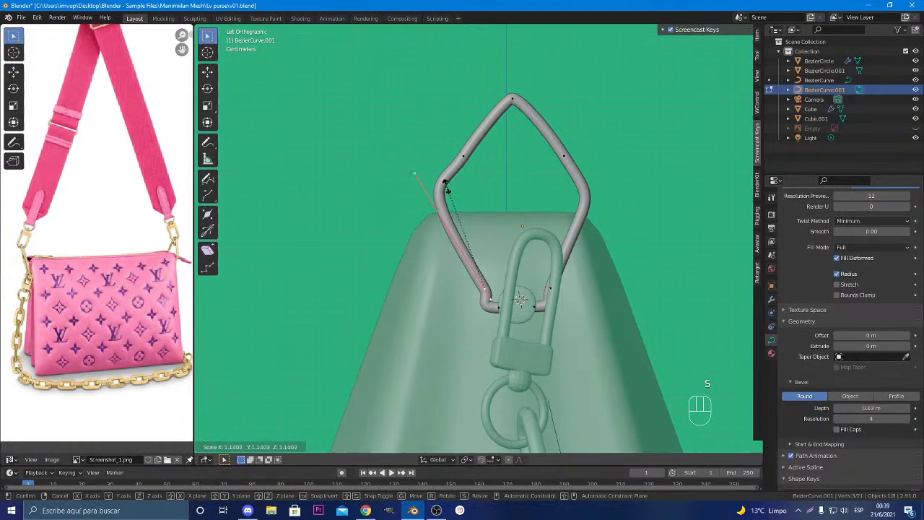
pyautogui.click(450, 193)
pyautogui.press('g')
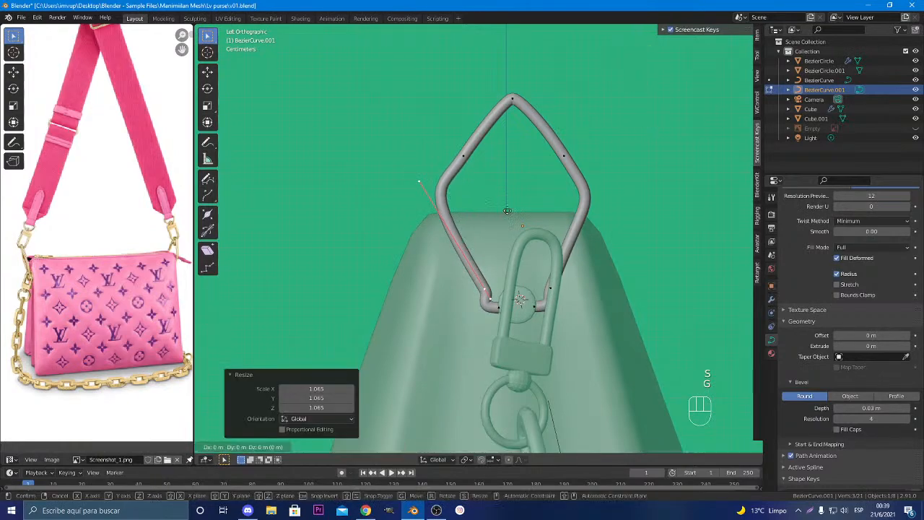
pyautogui.press('x')
pyautogui.press('r')
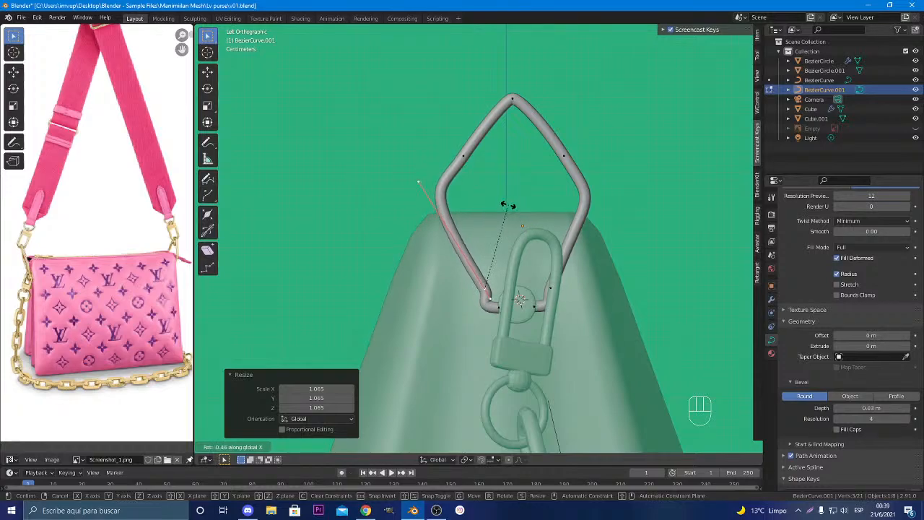
pyautogui.click(508, 206)
# Scale the left side point's lower handle by 1.338 and rotate the point's handles about the X axis
pyautogui.click(466, 159)
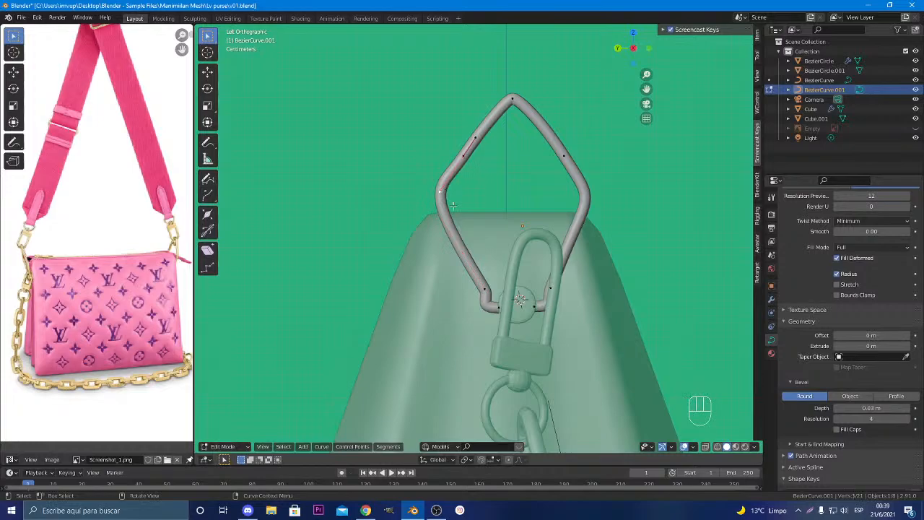
pyautogui.press('s')
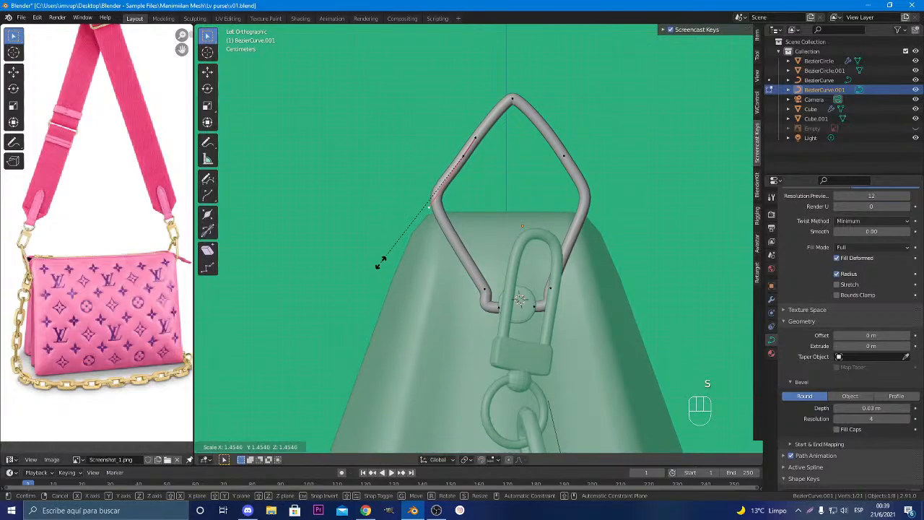
pyautogui.click(388, 251)
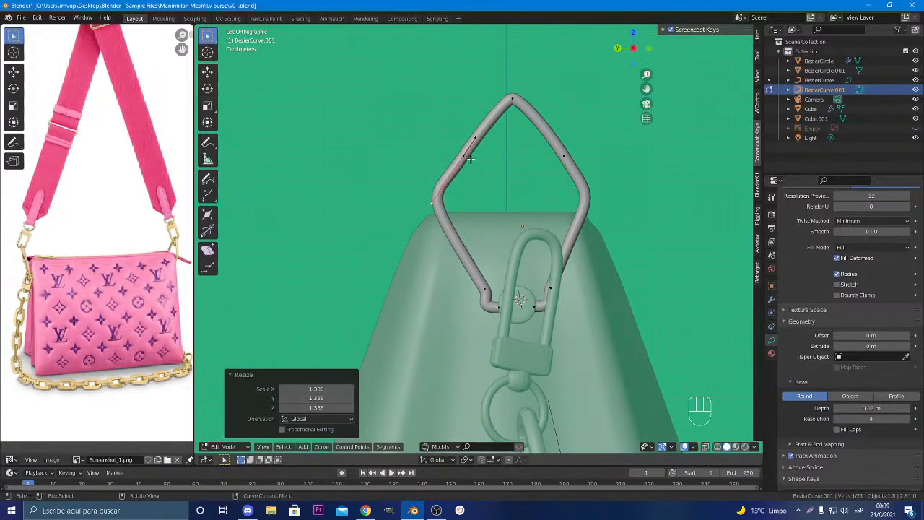
pyautogui.press('r')
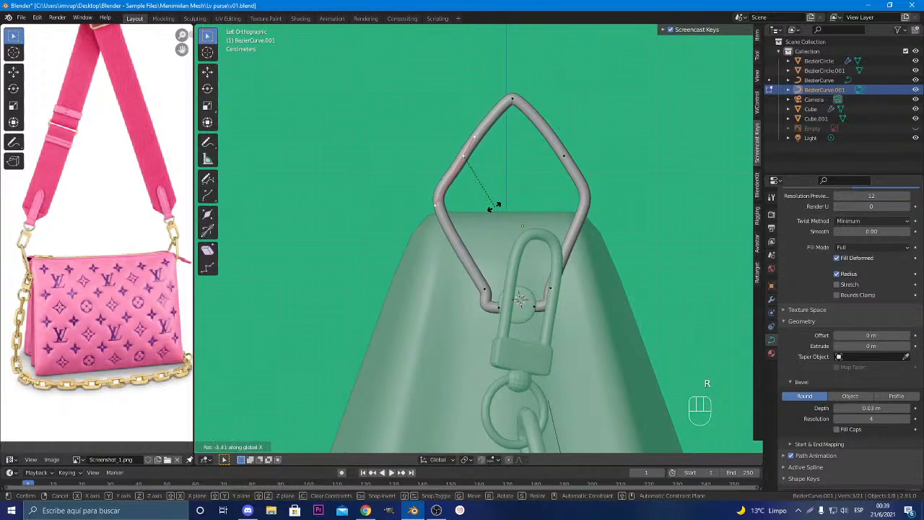
pyautogui.press('x')
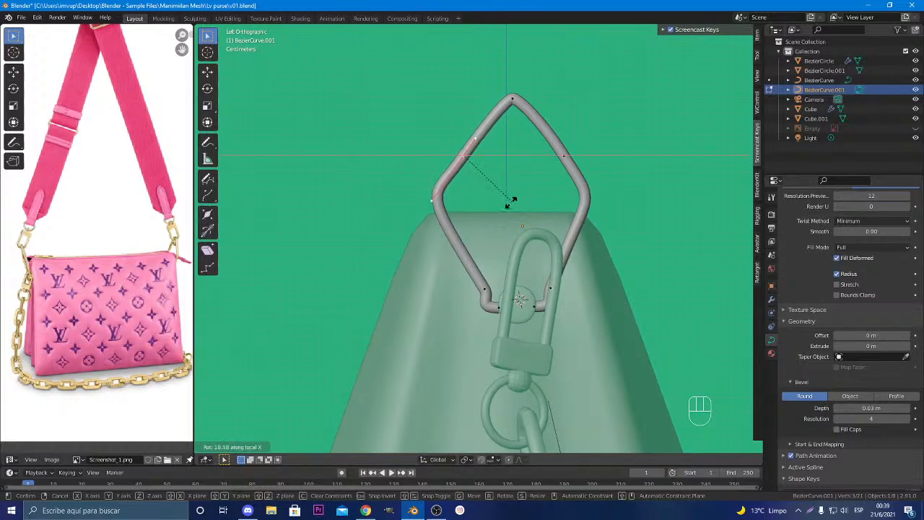
pyautogui.click(507, 204)
pyautogui.press('r')
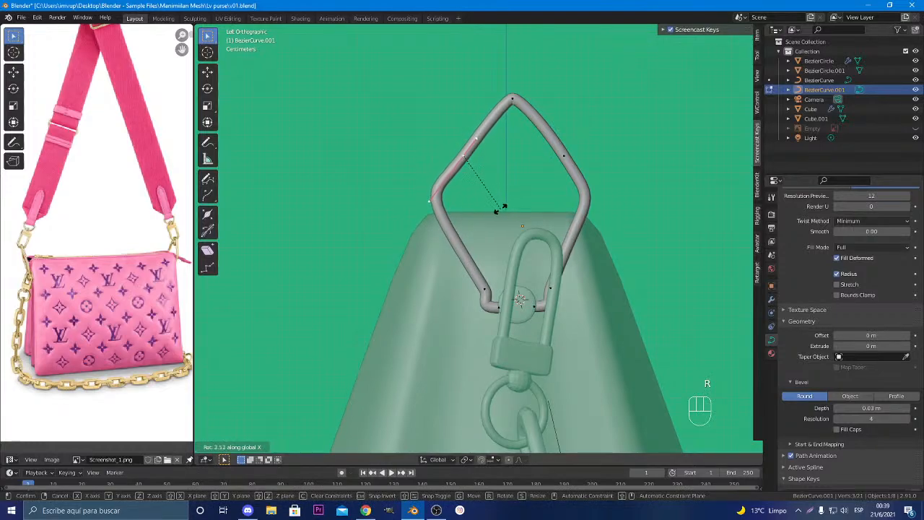
pyautogui.click(501, 208)
# Rotate the lower left point's handles by 7.64° about the X axis and scale them down by about 0.80
pyautogui.click(482, 278)
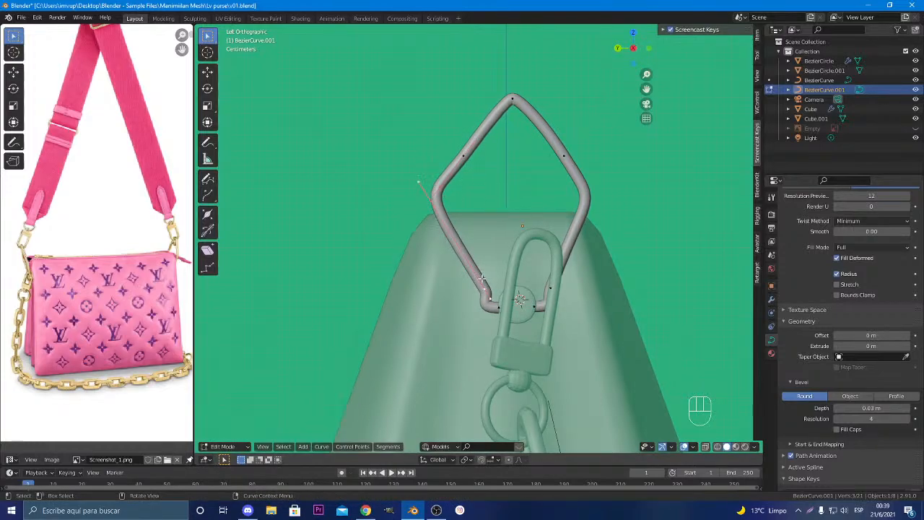
pyautogui.press('s')
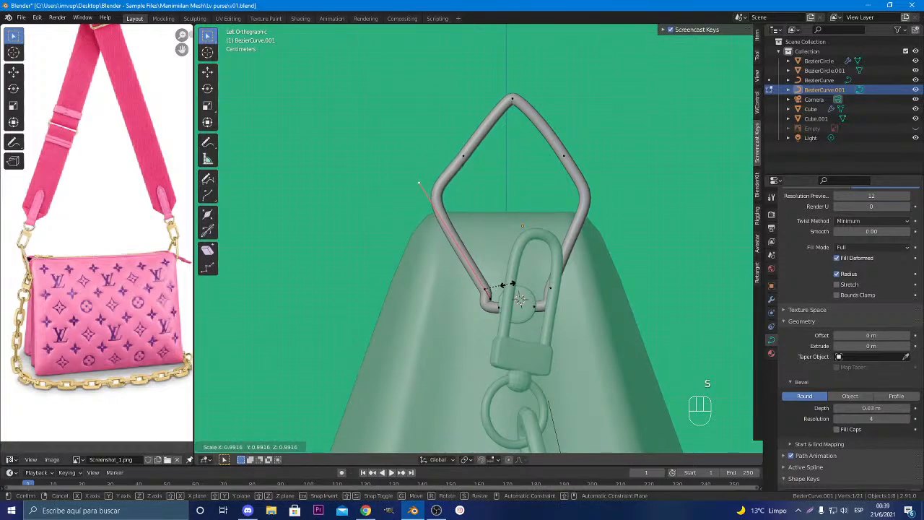
pyautogui.click(495, 286)
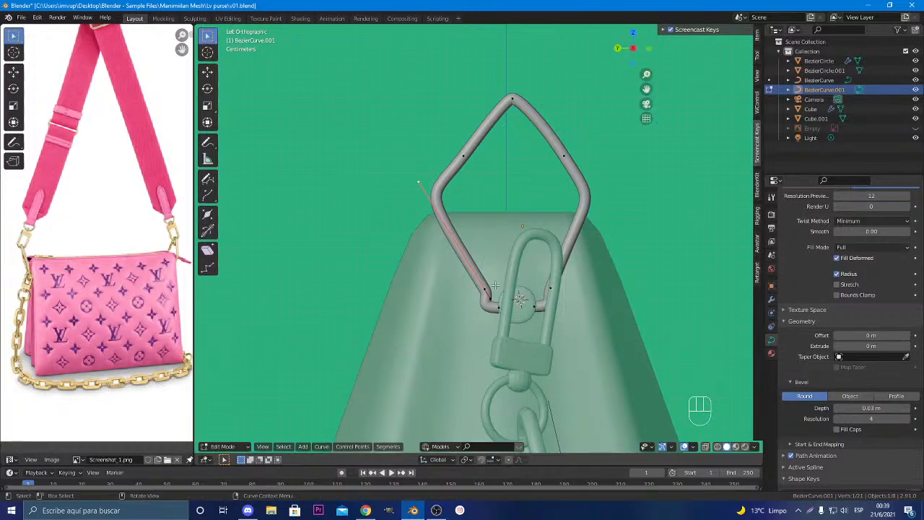
pyautogui.press('r')
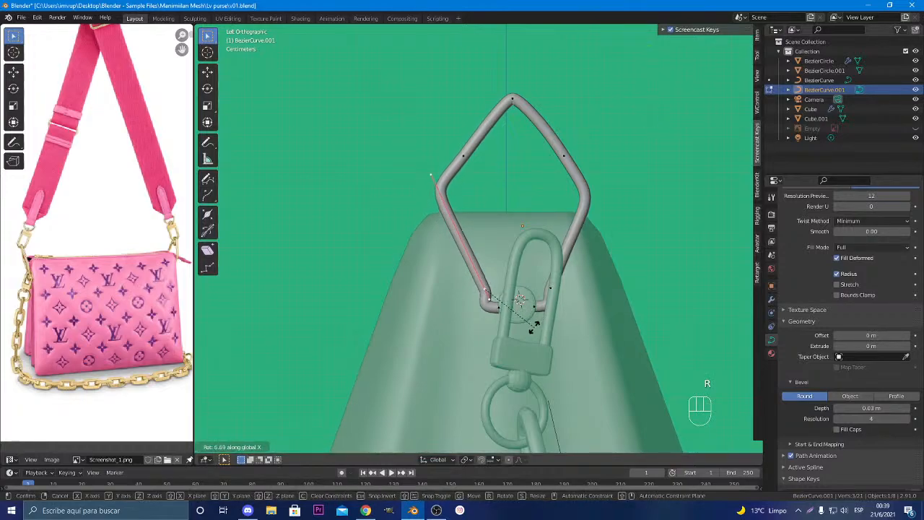
pyautogui.click(433, 174)
pyautogui.press('s')
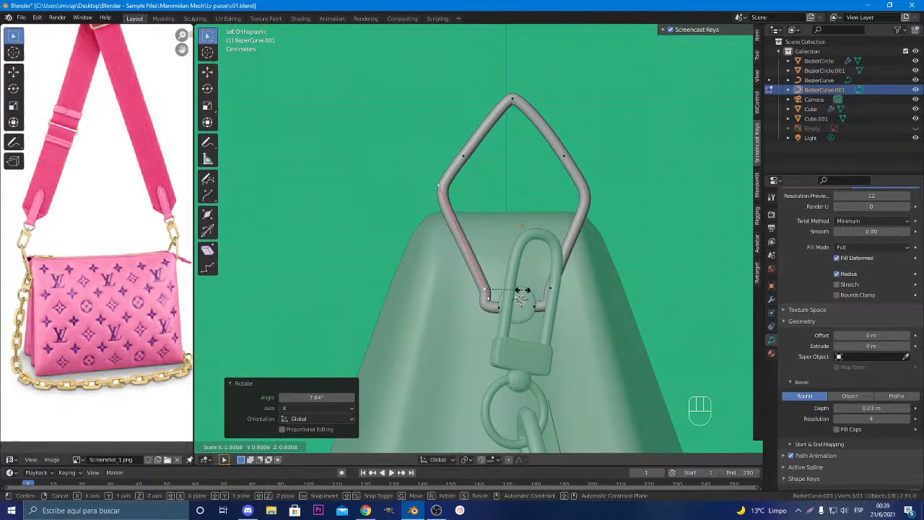
pyautogui.click(524, 291)
# Scale the lower handle of the ring's left side point by 1.050
pyautogui.click(467, 157)
pyautogui.click(432, 198)
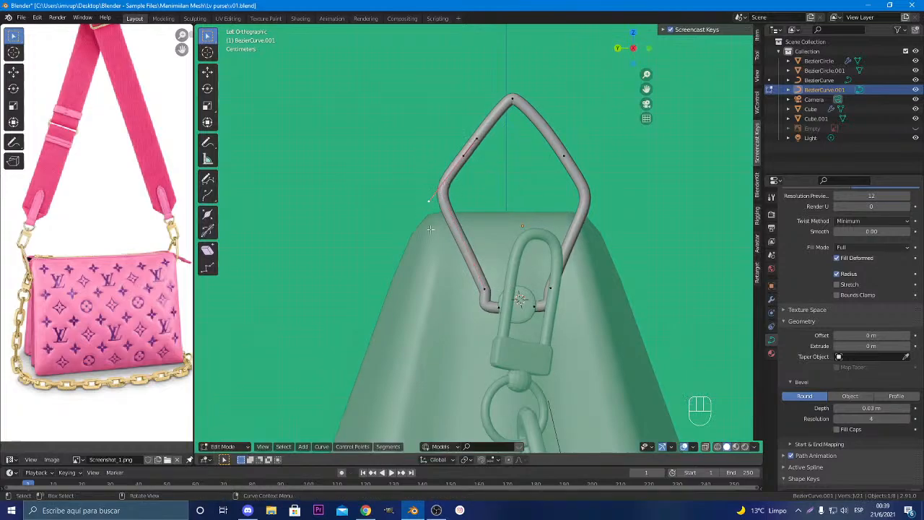
pyautogui.press('s')
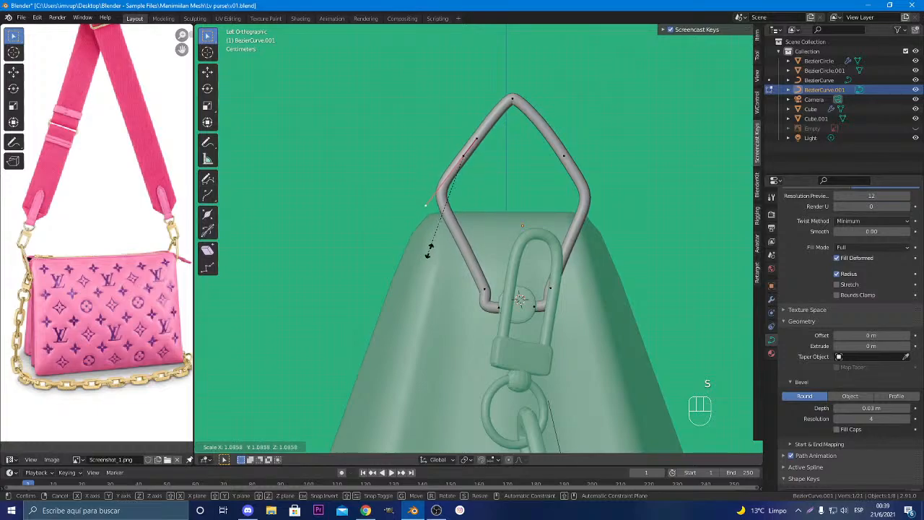
pyautogui.click(432, 248)
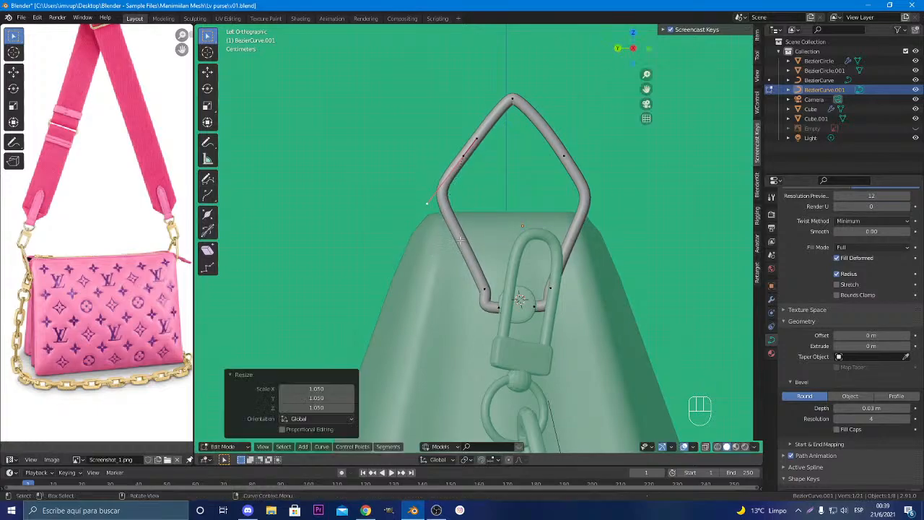
# Scale the lower handle of the ring's right side point by 1.141
pyautogui.click(565, 158)
pyautogui.press('s')
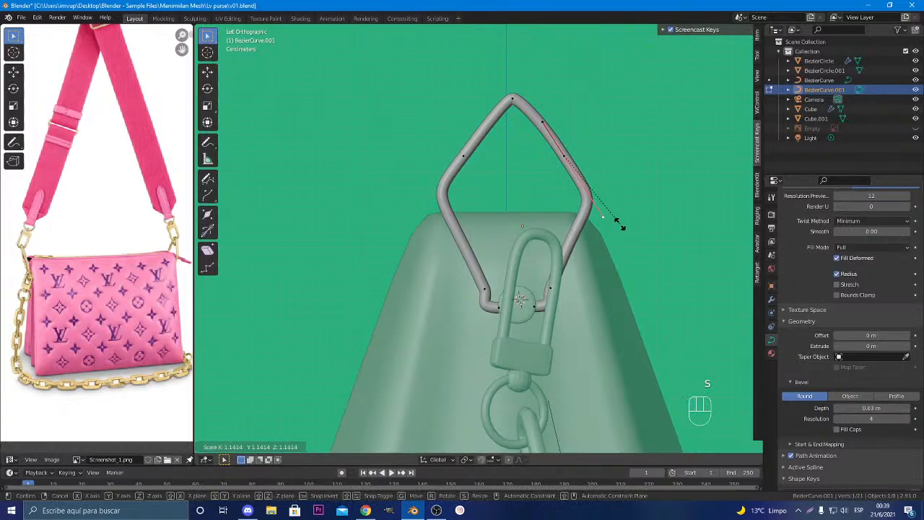
pyautogui.click(614, 224)
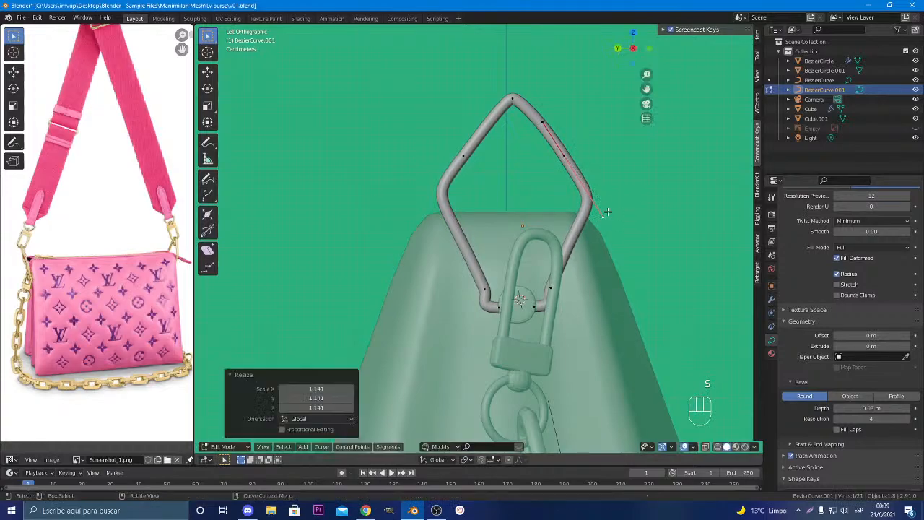
# Scale the upper handle of the ring's left side point by 1.872
pyautogui.click(465, 154)
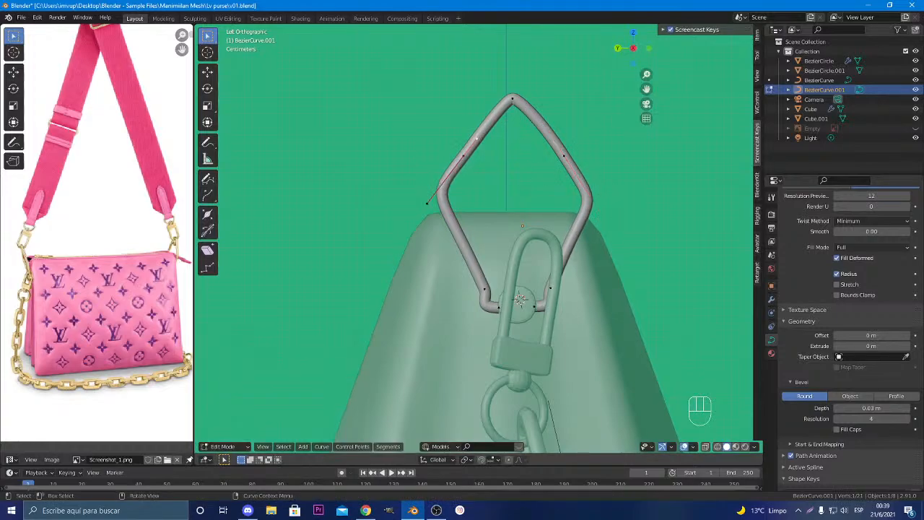
pyautogui.press('s')
pyautogui.click(588, 71)
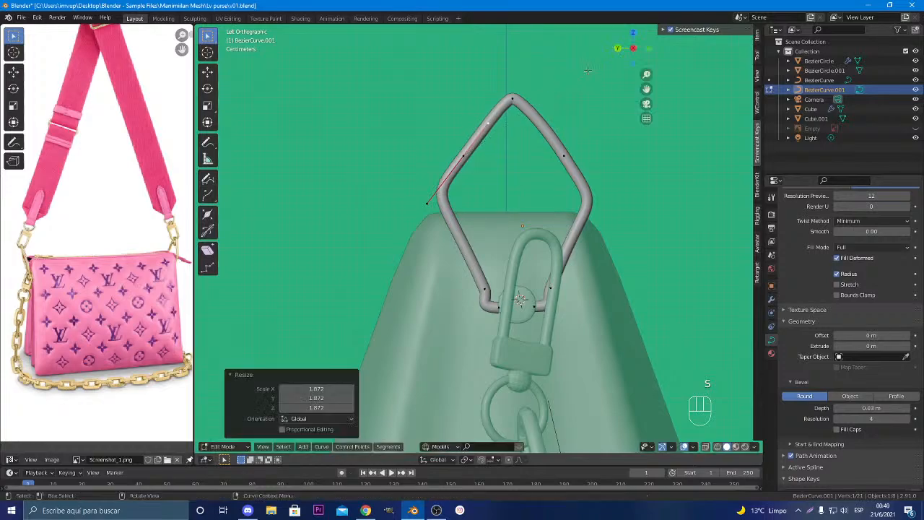
# Rotate the right side point's handles slightly outward about the X axis
pyautogui.click(564, 156)
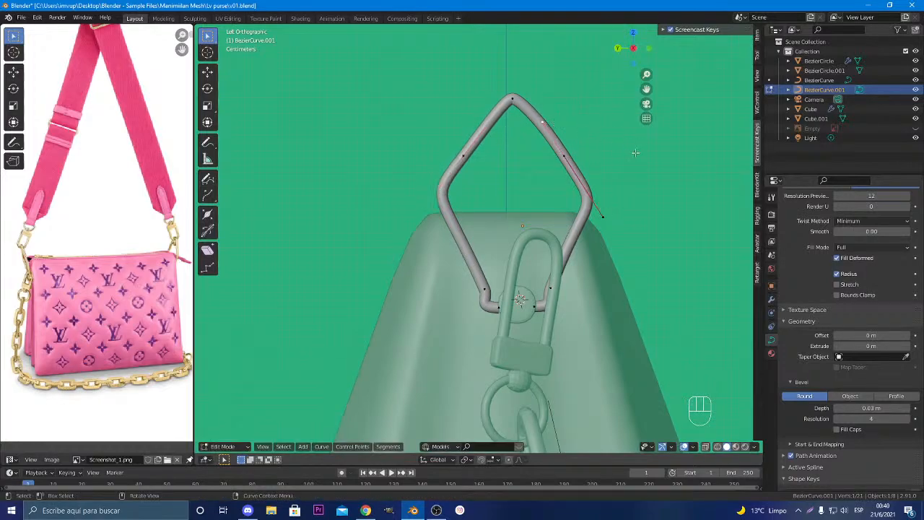
pyautogui.click(577, 154)
pyautogui.press('r')
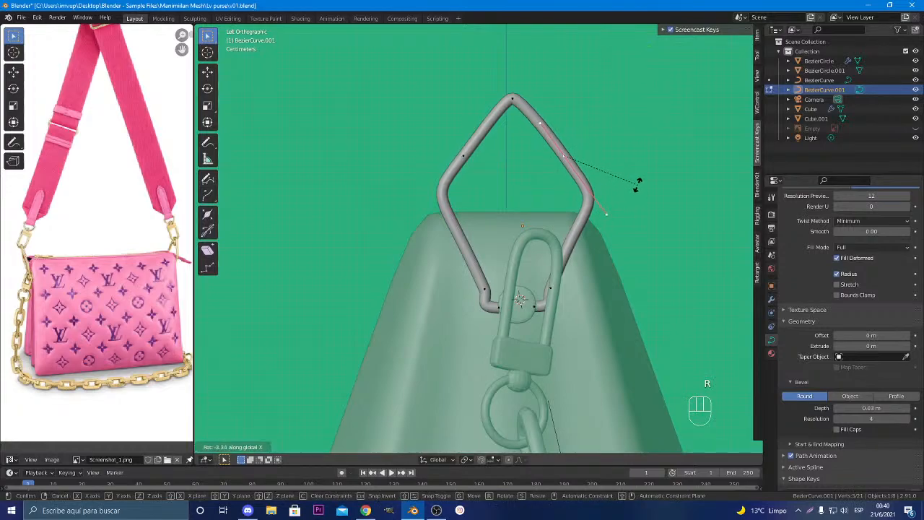
pyautogui.click(627, 204)
# Finish editing the diamond ring's points and return to Object Mode
pyautogui.click(585, 228)
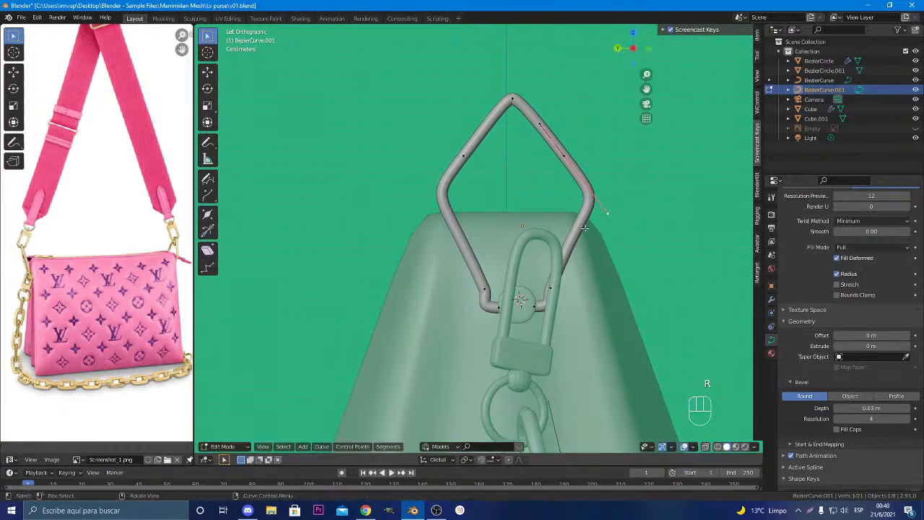
pyautogui.click(548, 296)
pyautogui.click(490, 290)
pyautogui.scroll(-6, 641, 234)
pyautogui.moveTo(628, 235); pyautogui.dragTo(537, 247, button='middle')
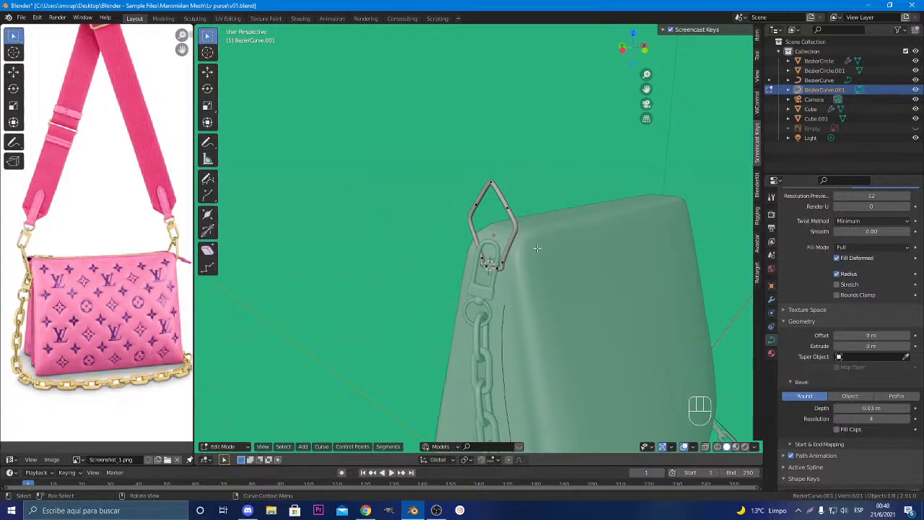
pyautogui.moveTo(537, 247)
pyautogui.mouseDown(button='middle')
pyautogui.moveTo(574, 247)
pyautogui.moveTo(538, 248)
pyautogui.mouseUp(button='middle')
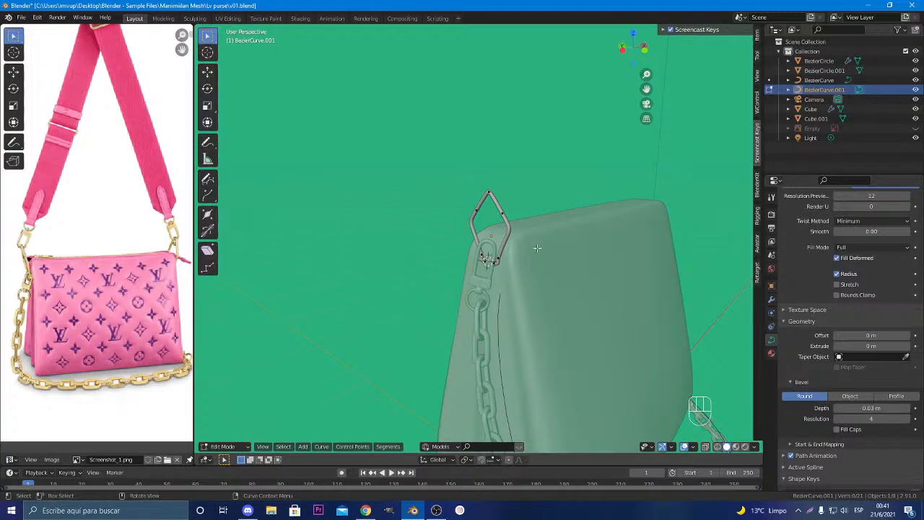
pyautogui.press('Tab')
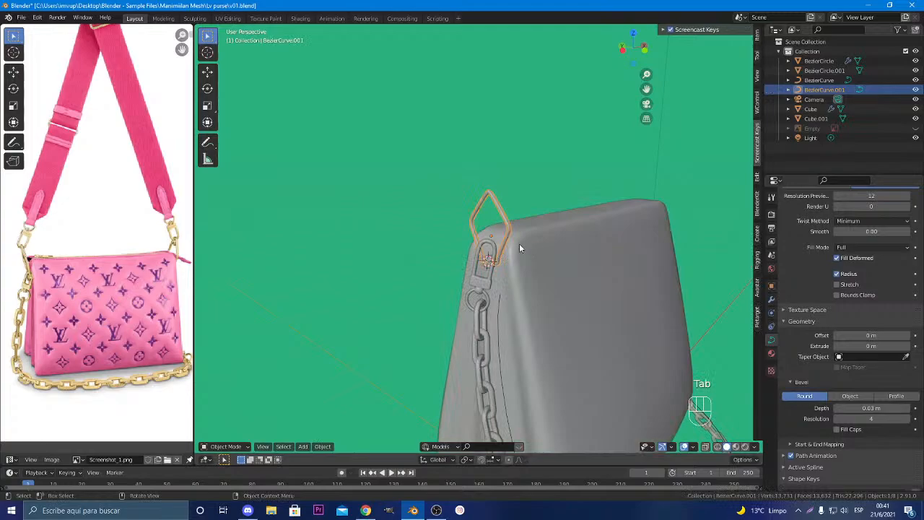
# Reduce the diamond ring curve's preview resolution to 5
pyautogui.scroll(4, 519, 243)
pyautogui.moveTo(519, 244)
pyautogui.keyDown('shift'); pyautogui.mouseDown(button='middle')
pyautogui.moveTo(495, 249)
pyautogui.moveTo(538, 240)
pyautogui.moveTo(505, 234)
pyautogui.moveTo(527, 229)
pyautogui.mouseUp(button='middle'); pyautogui.keyUp('shift')
pyautogui.press('Tab')
pyautogui.press('Tab')
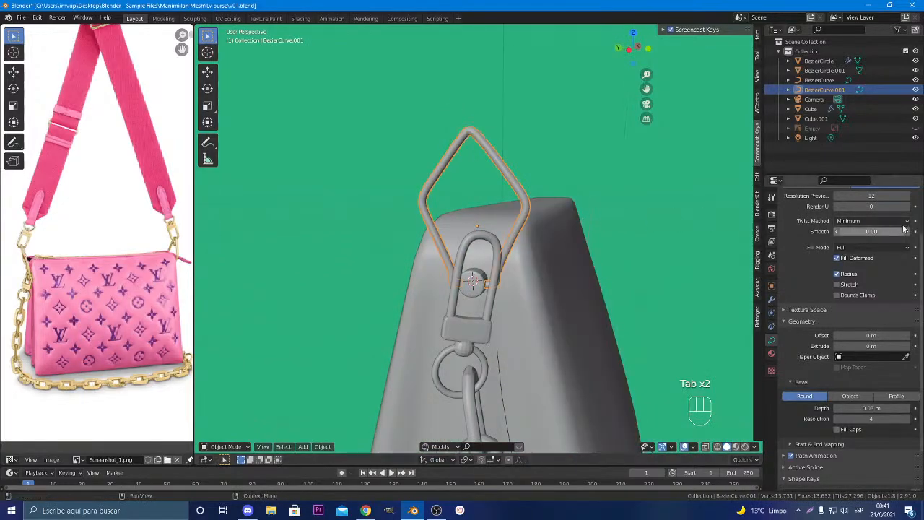
pyautogui.scroll(2, 840, 234)
pyautogui.moveTo(840, 234); pyautogui.dragTo(838, 233)
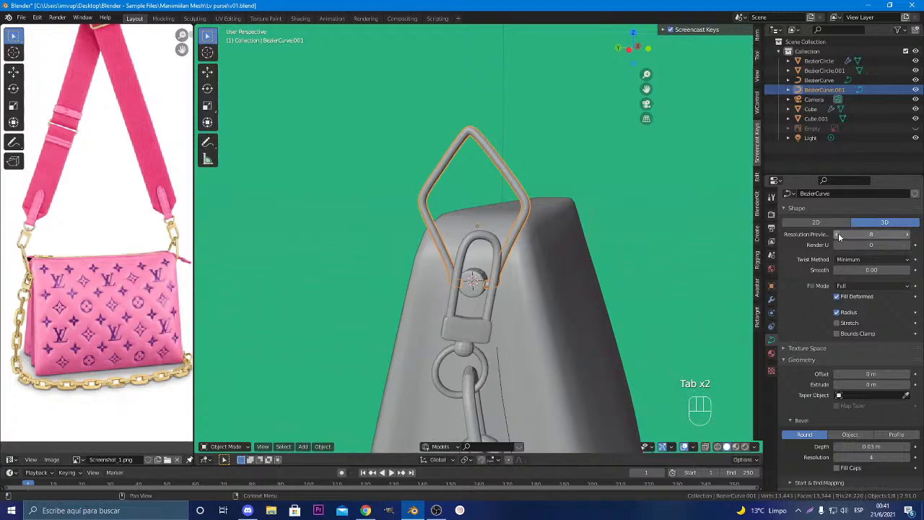
pyautogui.click(838, 234)
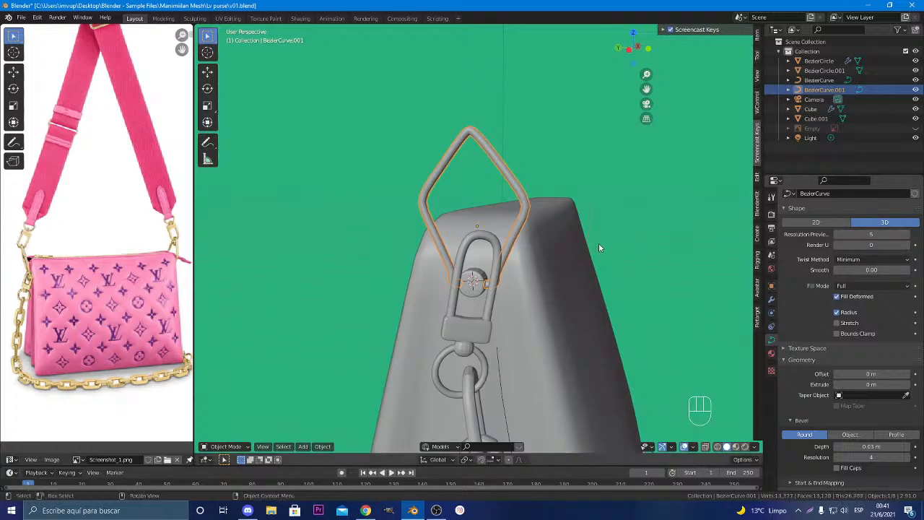
# Rotate the chain's clasp 17.6° about the X axis and lower it about 0.02 m along Z
pyautogui.moveTo(599, 243); pyautogui.dragTo(453, 250, button='middle')
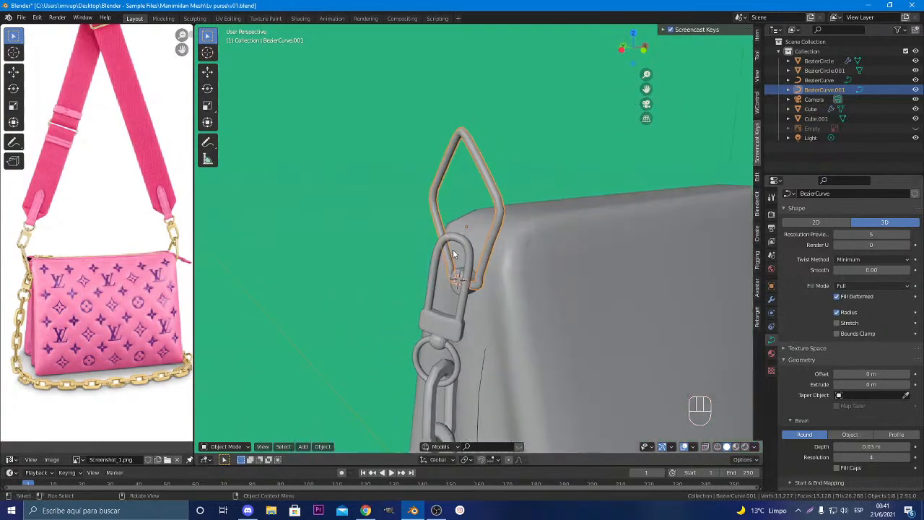
pyautogui.scroll(3, 477, 248)
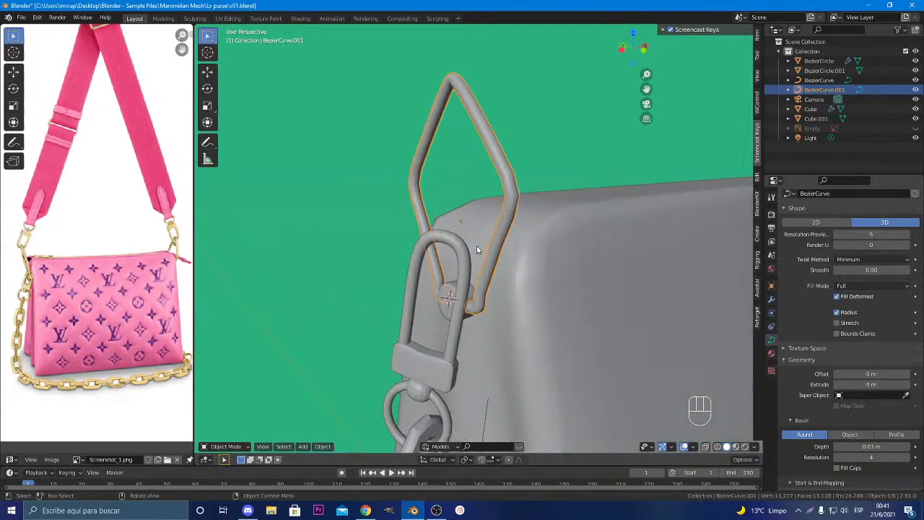
pyautogui.keyDown('shift'); pyautogui.moveTo(480, 254); pyautogui.dragTo(558, 272, button='middle'); pyautogui.keyUp('shift')
pyautogui.scroll(-5, 478, 262)
pyautogui.click(476, 262)
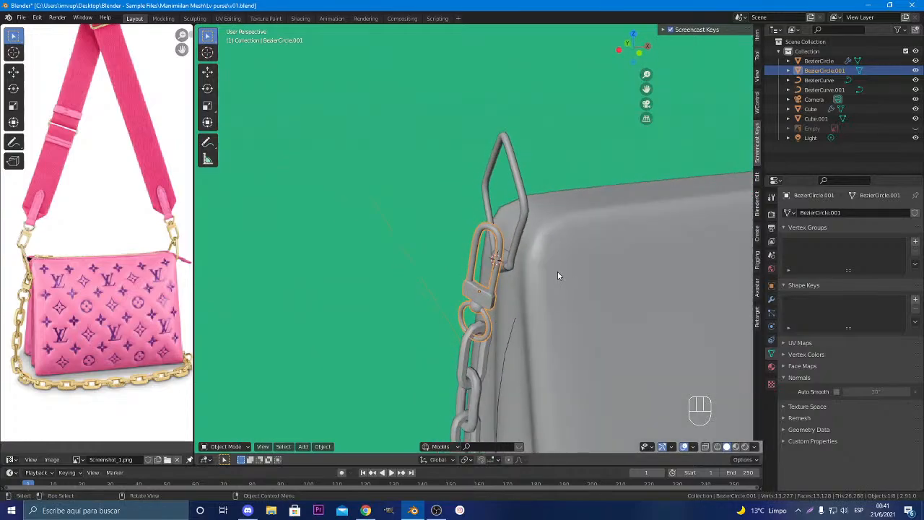
pyautogui.press('r')
pyautogui.press('z')
pyautogui.press('x')
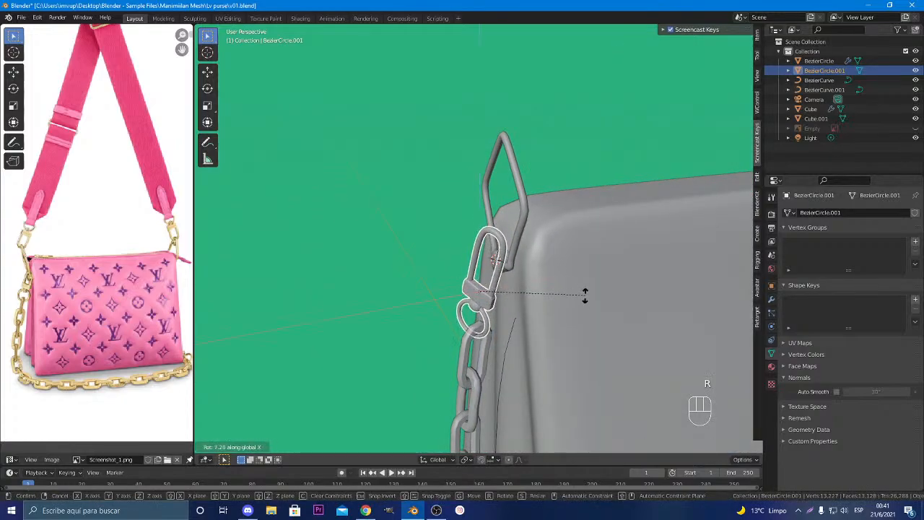
pyautogui.click(584, 314)
pyautogui.press('g')
pyautogui.press('z')
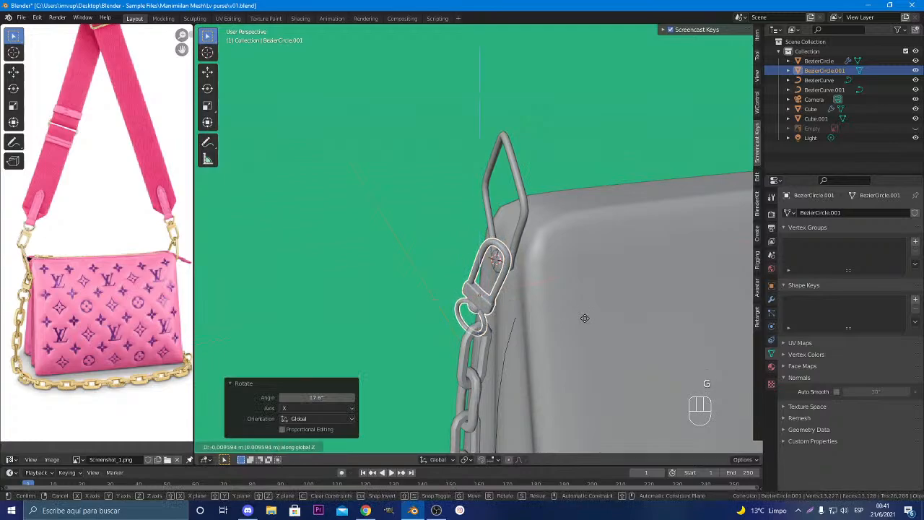
pyautogui.click(585, 326)
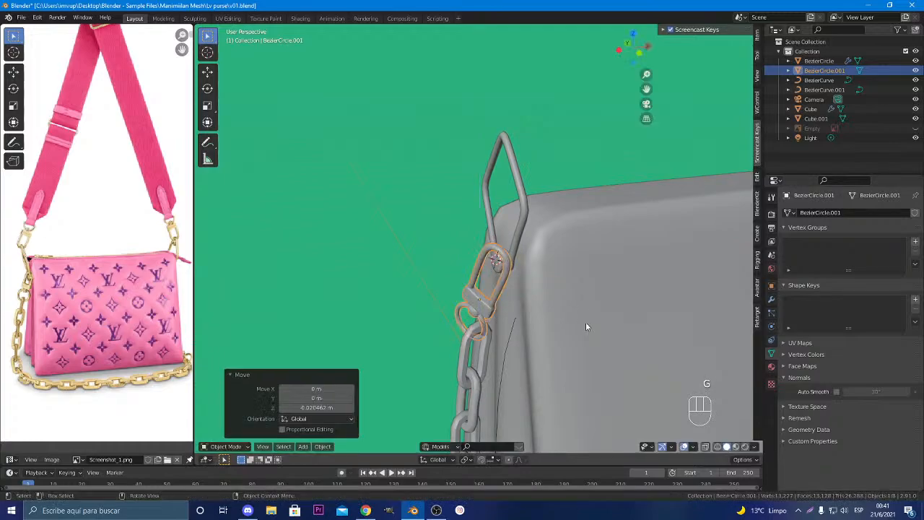
# Rotate the clasp 47.2° about the Z axis and about -32.9° about the X axis
pyautogui.press('r')
pyautogui.press('z')
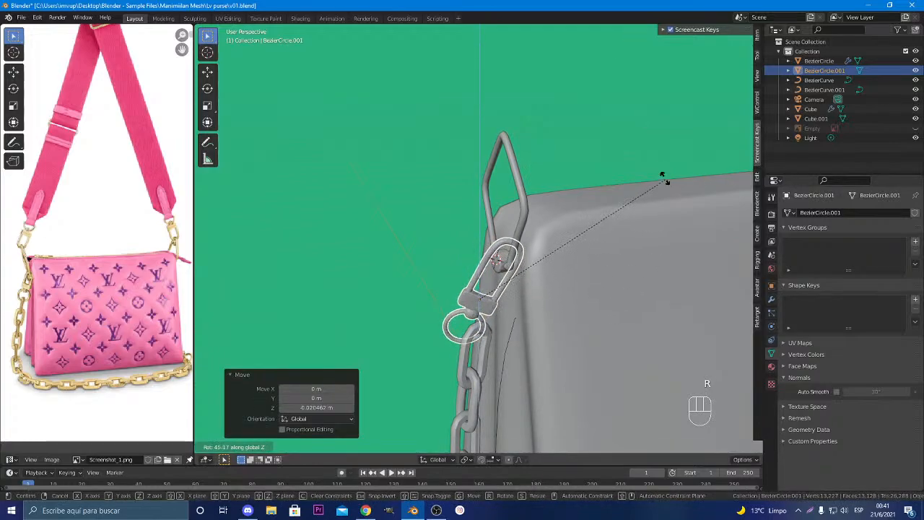
pyautogui.click(659, 180)
pyautogui.moveTo(645, 195); pyautogui.dragTo(561, 276, button='middle')
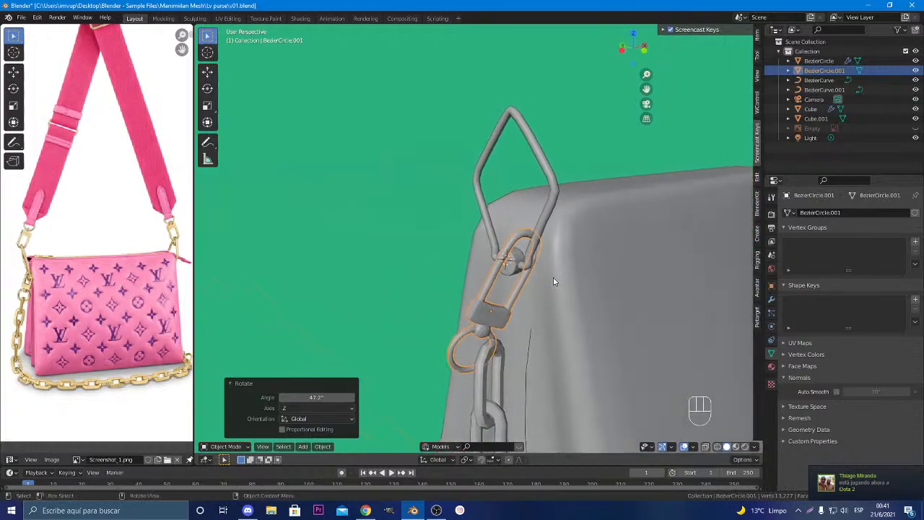
pyautogui.moveTo(549, 340); pyautogui.dragTo(578, 350, button='middle')
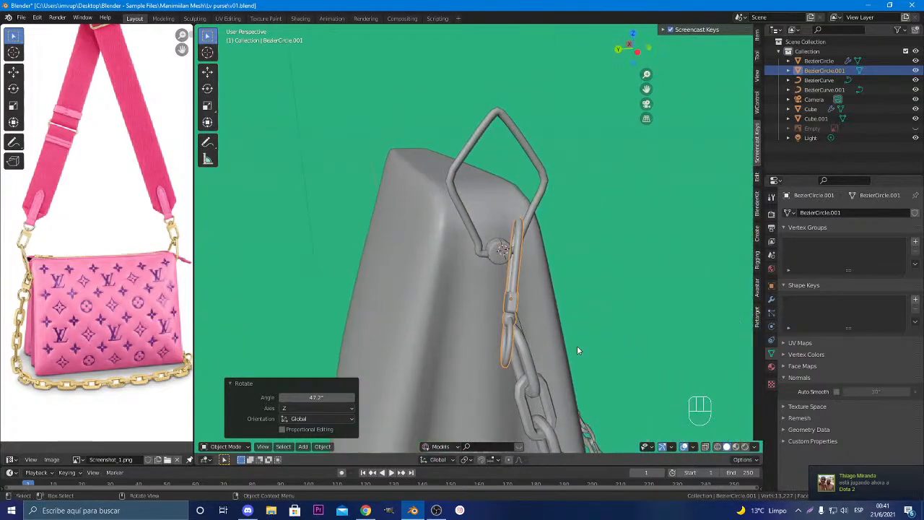
pyautogui.press('r')
pyautogui.press('x')
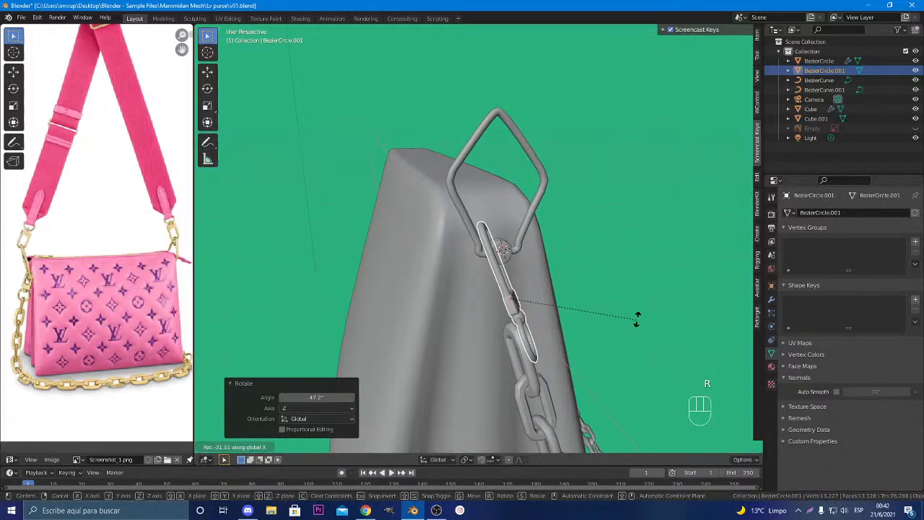
pyautogui.click(641, 317)
# Move the clasp along Y and X so its upper loop hooks around the diamond ring's lower side
pyautogui.press('g')
pyautogui.press('x')
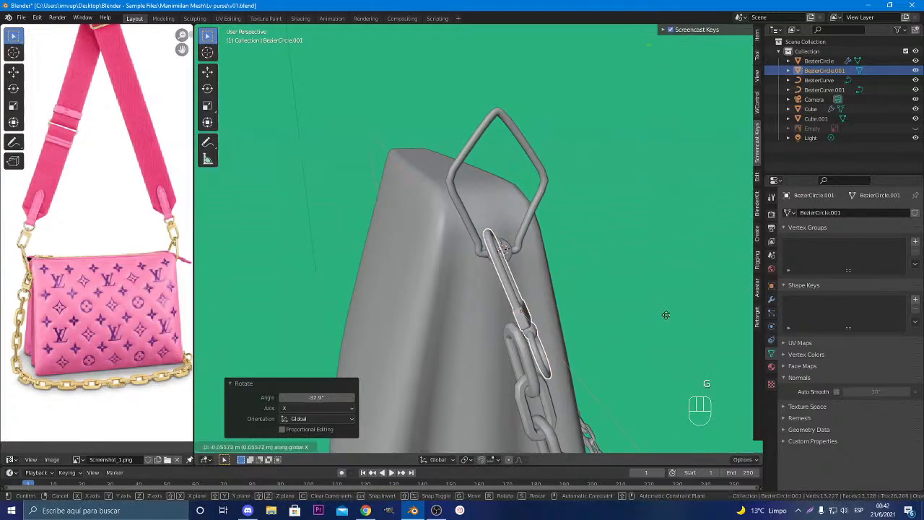
pyautogui.press('y')
pyautogui.click(678, 302)
pyautogui.moveTo(678, 302); pyautogui.dragTo(556, 338, button='middle')
pyautogui.press('g')
pyautogui.press('x')
pyautogui.click(524, 331)
# Edit the chain's guide curve and move its end point -0.12161 m along Y towards the clasp
pyautogui.click(502, 366)
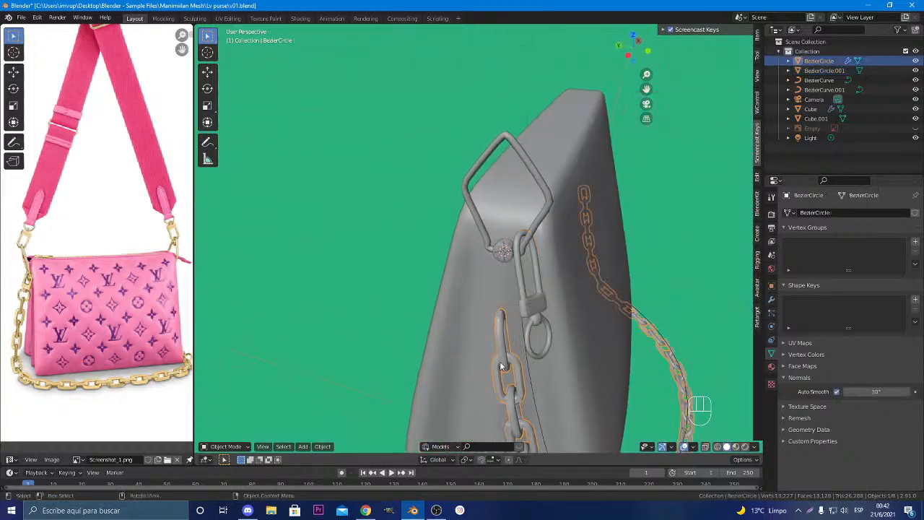
pyautogui.moveTo(502, 366); pyautogui.dragTo(512, 354, button='middle')
pyautogui.click(515, 346)
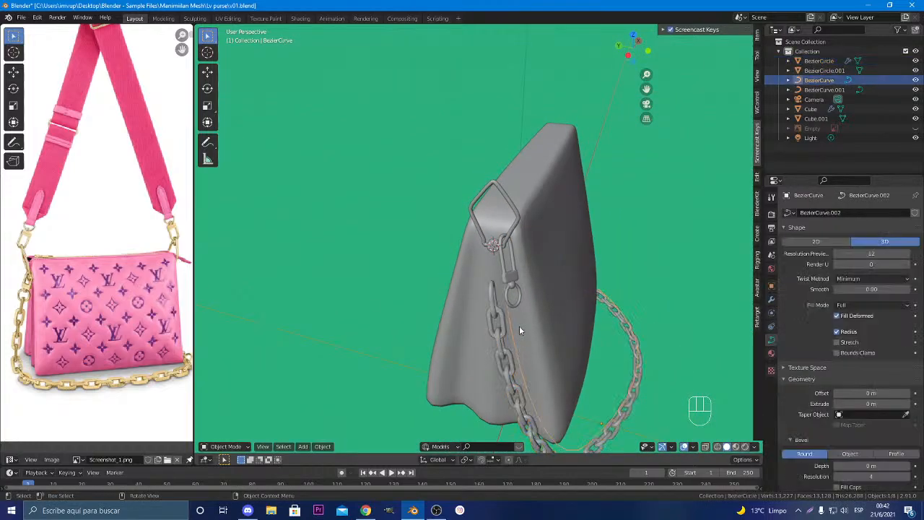
pyautogui.press('Tab')
pyautogui.press('g')
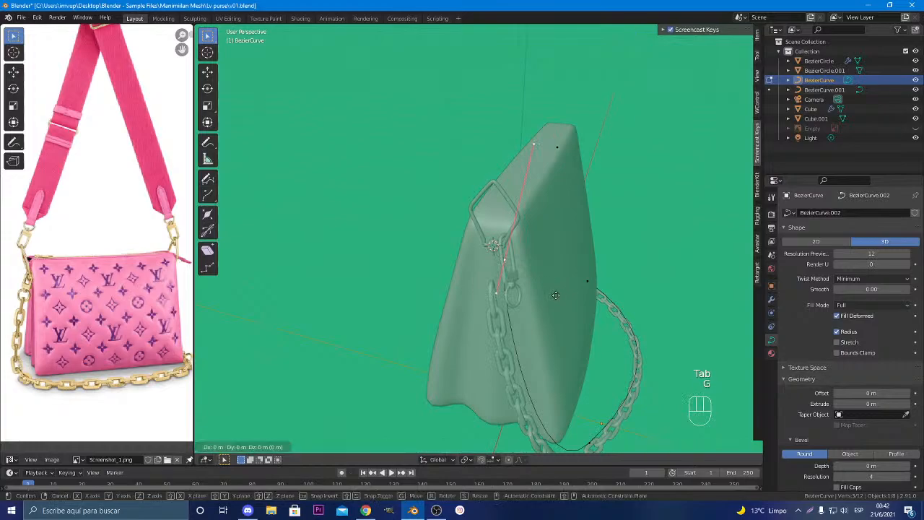
pyautogui.press('y')
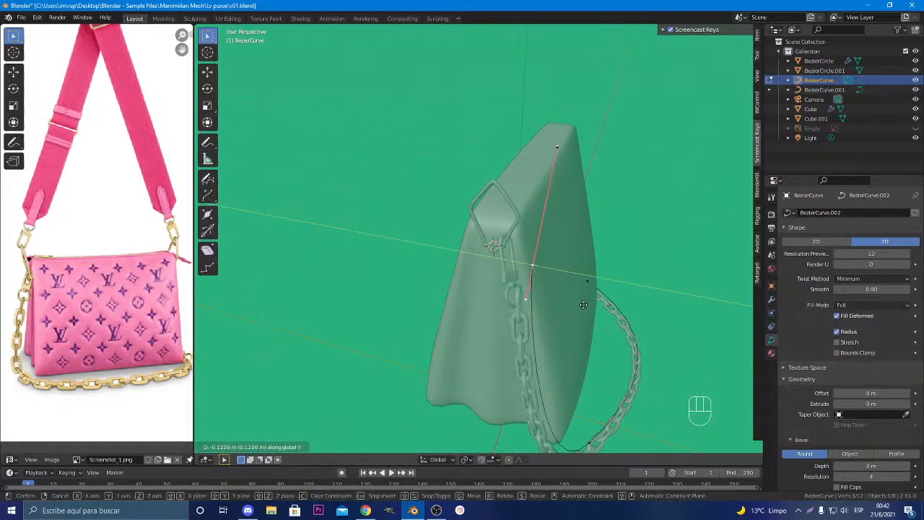
pyautogui.click(581, 304)
# Tilt the chain curve's end point to turn the first links relative to the clasp's ring
pyautogui.moveTo(581, 305); pyautogui.dragTo(506, 299, button='middle')
pyautogui.hotkey('ctrl', 't')
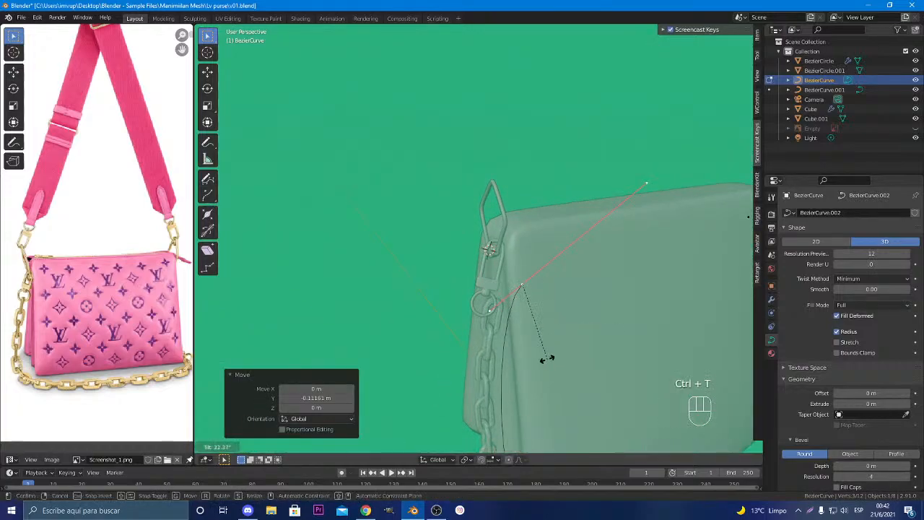
pyautogui.click(596, 296)
# Shift the curve's end point about -0.034 m in X, 0.016 m in Y and -0.018 m in Z, then return to Object Mode
pyautogui.press('g')
pyautogui.press('x')
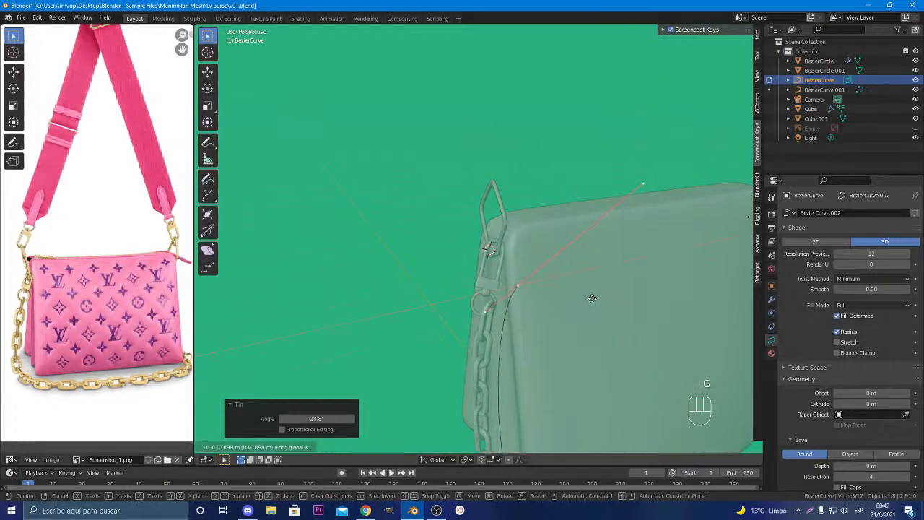
pyautogui.click(589, 300)
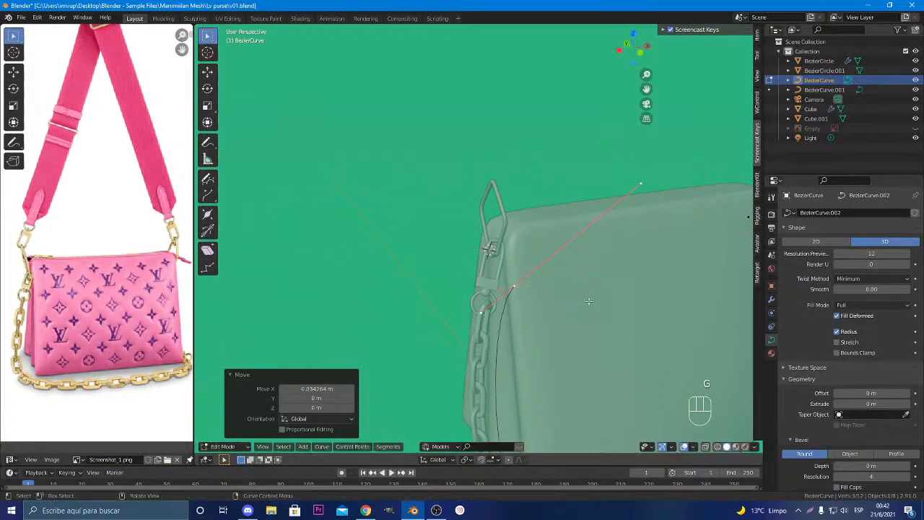
pyautogui.press('g')
pyautogui.press('y')
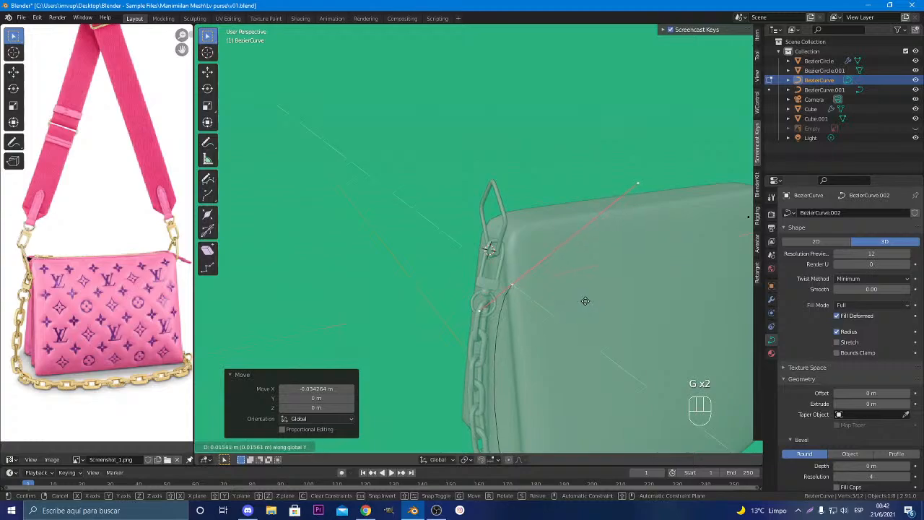
pyautogui.click(585, 300)
pyautogui.press('g')
pyautogui.press('z')
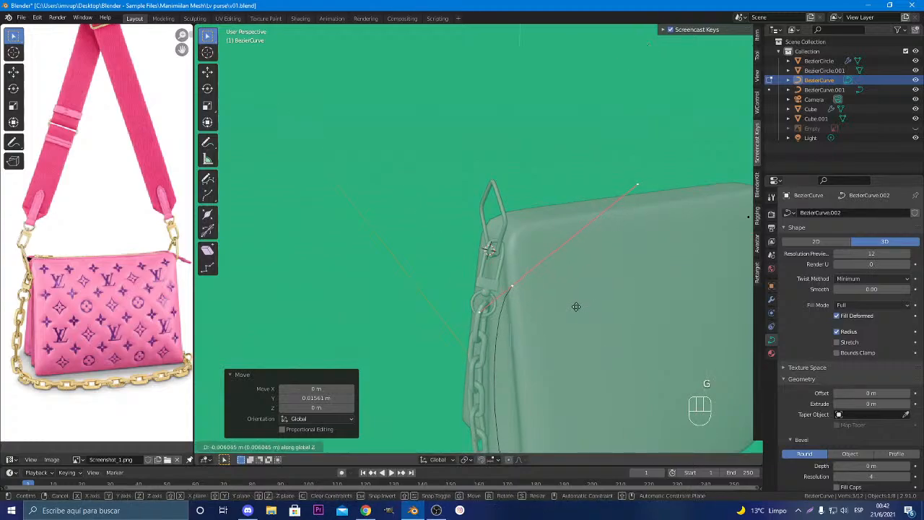
pyautogui.click(577, 309)
pyautogui.scroll(-4, 577, 310)
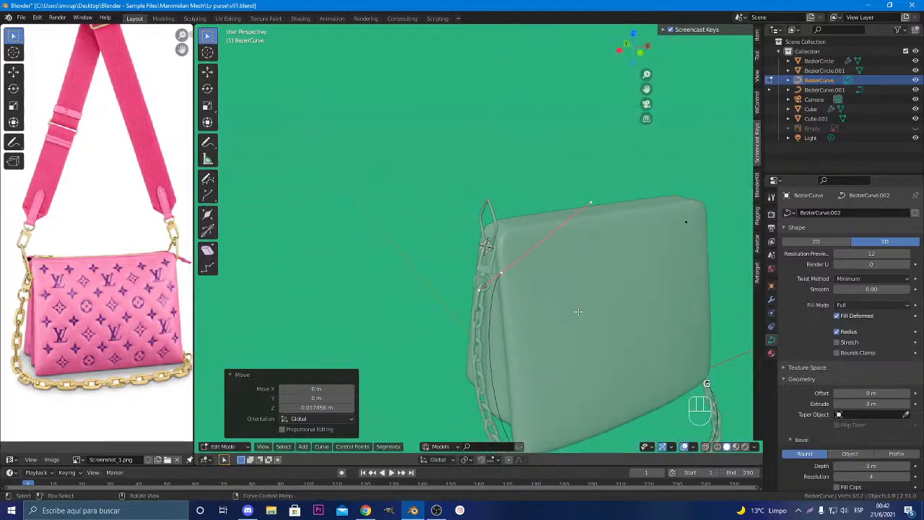
pyautogui.press('Tab')
# Inspect the diamond ring and clasp up close and compare them with the Louis Vuitton product photo in the browser
pyautogui.scroll(4, 520, 312)
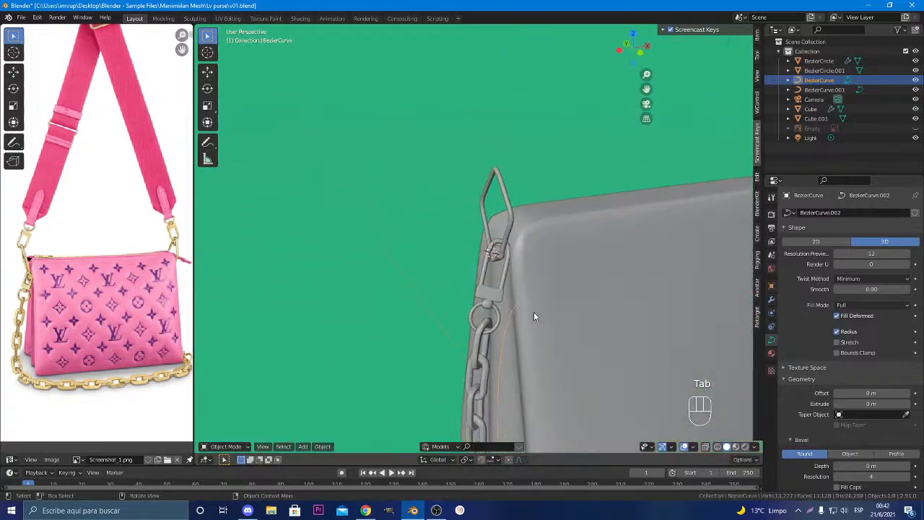
pyautogui.moveTo(534, 312); pyautogui.dragTo(492, 305, button='middle')
pyautogui.scroll(4, 538, 307)
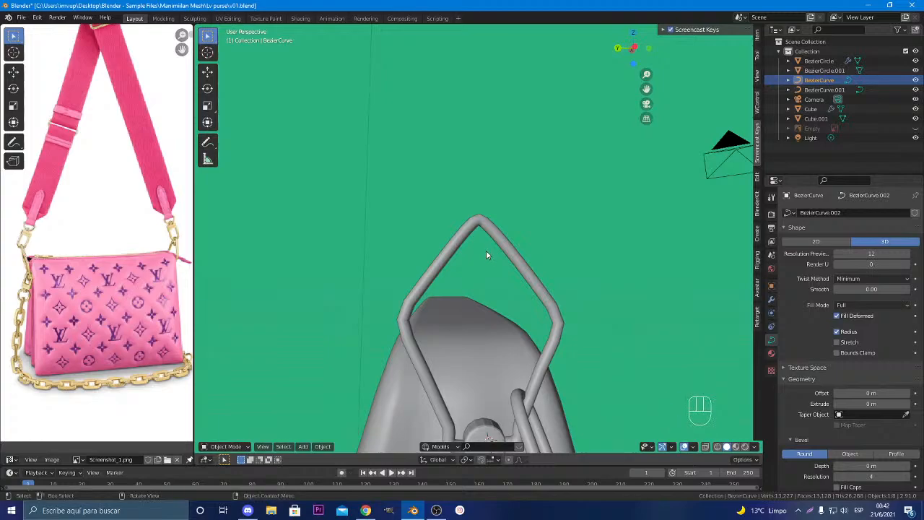
pyautogui.moveTo(486, 250); pyautogui.dragTo(509, 323, button='middle')
pyautogui.hotkey('alt', 'Tab')
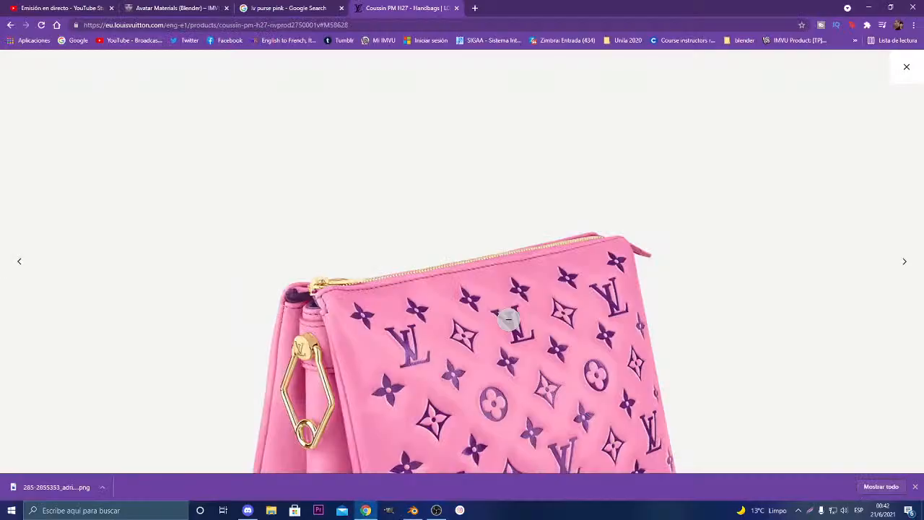
pyautogui.hotkey('alt', 'Tab')
# Add a Bezier circle at the ring's base and rotate it 90° about the Y axis
pyautogui.hotkey('shift', 'a')
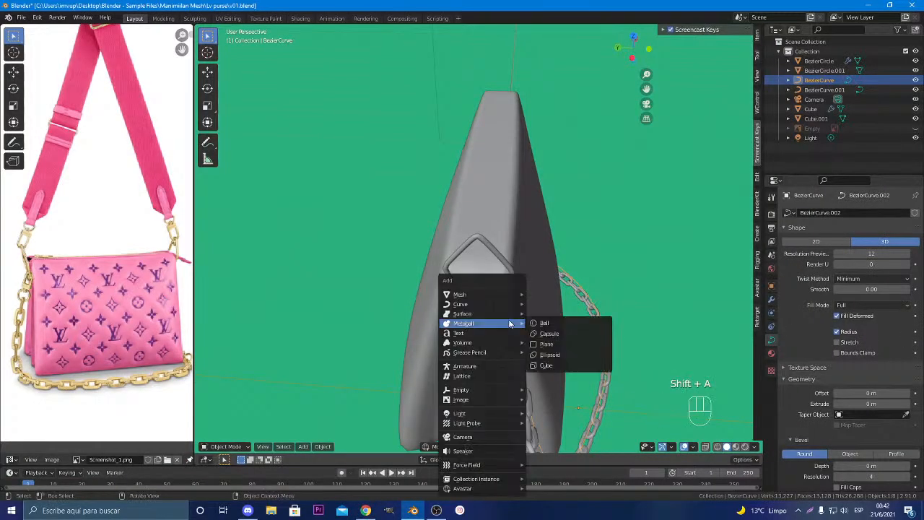
pyautogui.moveTo(505, 296)
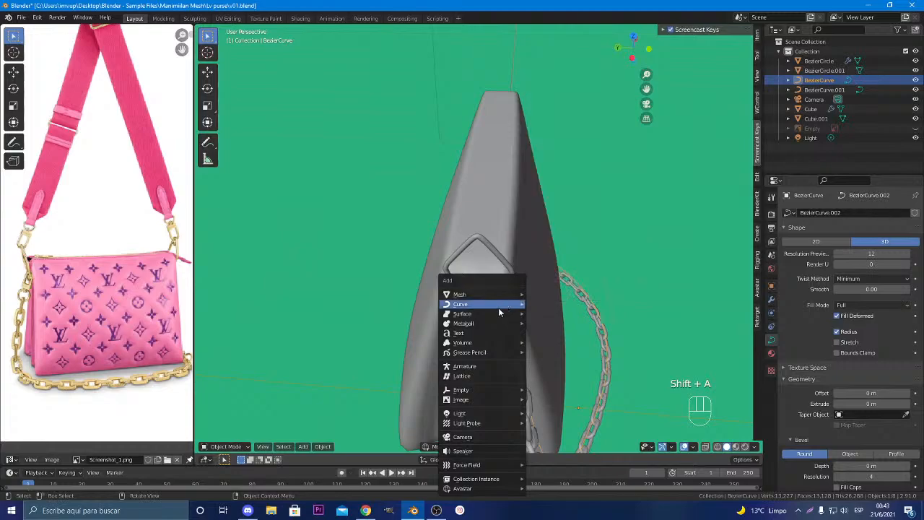
pyautogui.click(553, 312)
pyautogui.scroll(-4, 553, 309)
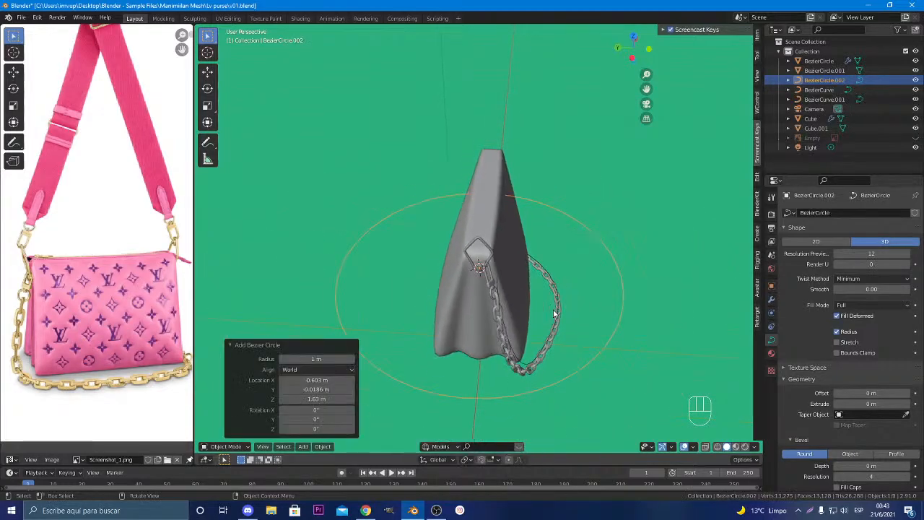
pyautogui.press('r')
pyautogui.press('x')
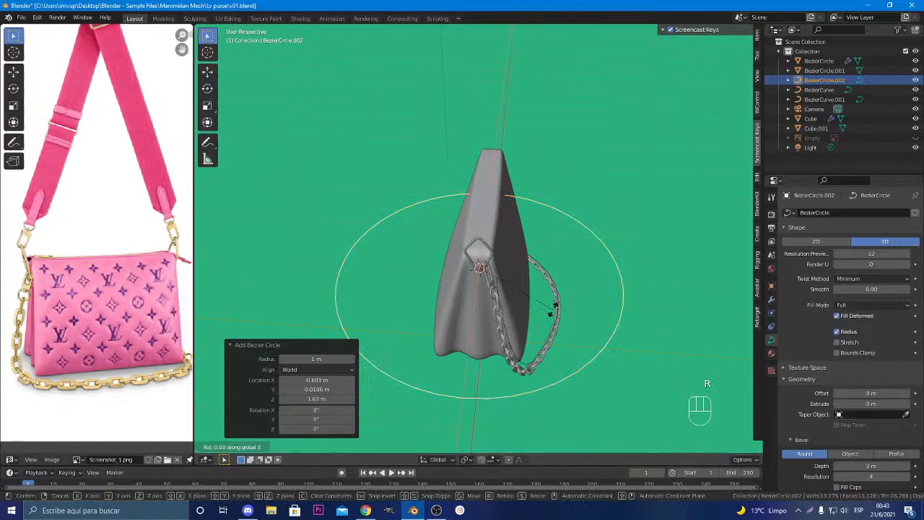
pyautogui.write('y')
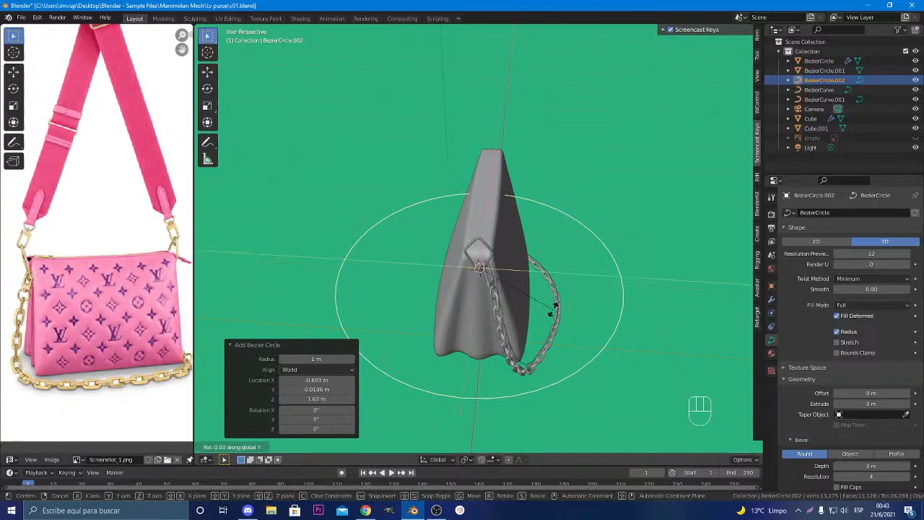
pyautogui.write('90')
pyautogui.press('Return')
# Scale the Bezier circle down by 0.274 and again by 0.412
pyautogui.scroll(-3, 556, 310)
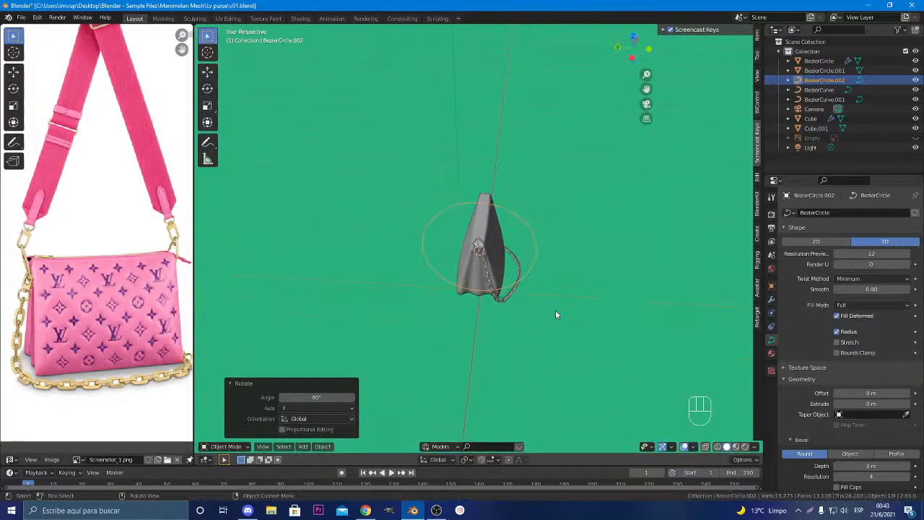
pyautogui.moveTo(556, 310); pyautogui.dragTo(448, 278, button='middle')
pyautogui.press('s')
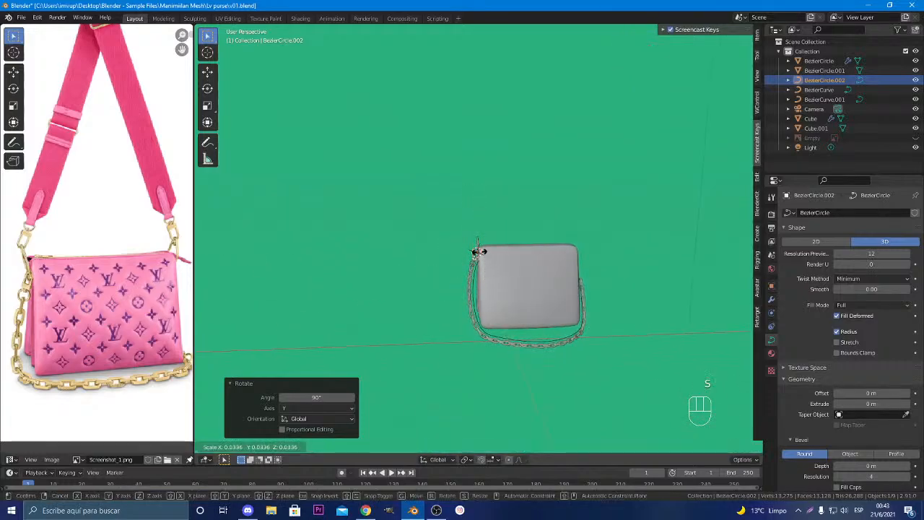
pyautogui.rightClick(507, 280)
pyautogui.press('s')
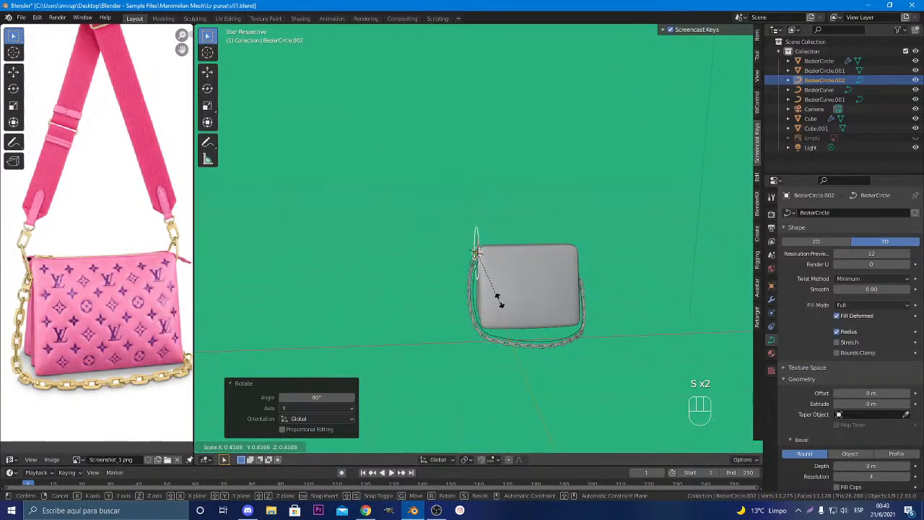
pyautogui.click(491, 280)
pyautogui.moveTo(491, 281); pyautogui.dragTo(568, 296, button='middle')
pyautogui.scroll(8, 568, 296)
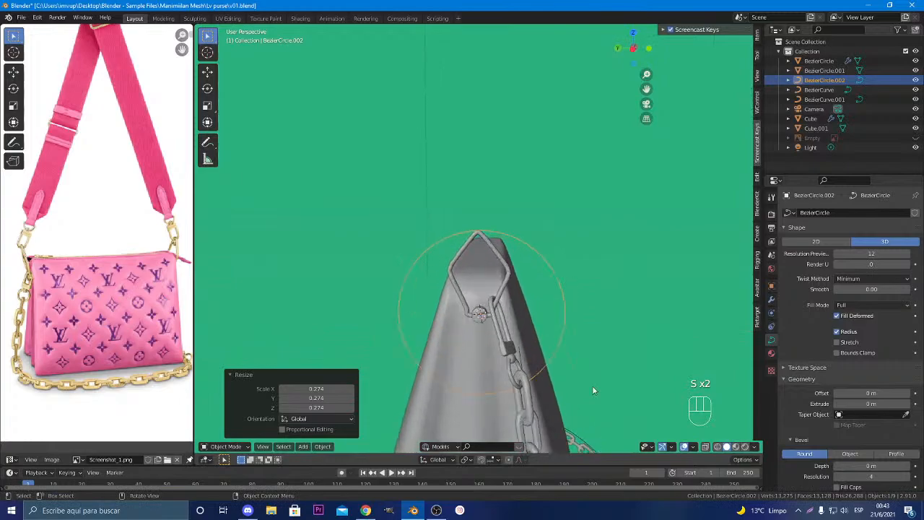
pyautogui.press('s')
pyautogui.click(527, 342)
# Raise the Bezier circle about 0.265 m in Z and shift it about 0.009 m in Y to the diamond ring's top corner
pyautogui.press('g')
pyautogui.press('z')
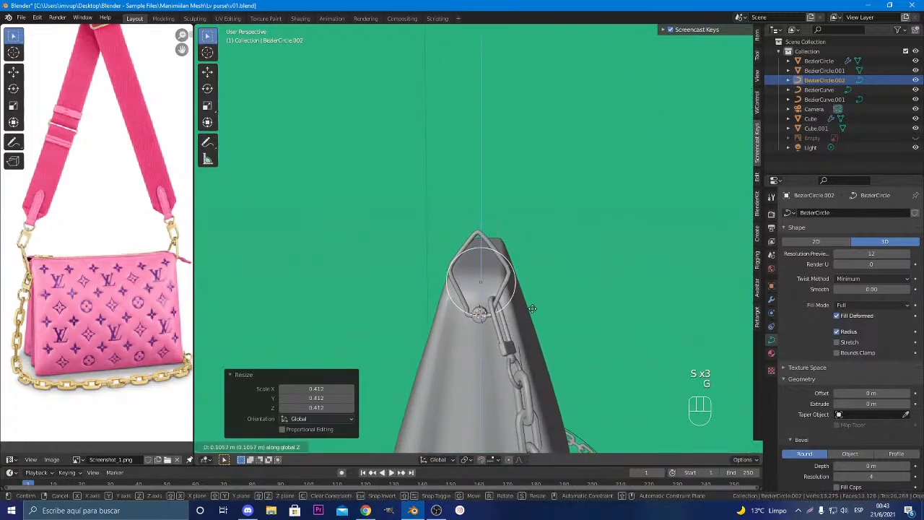
pyautogui.click(523, 261)
pyautogui.press('g')
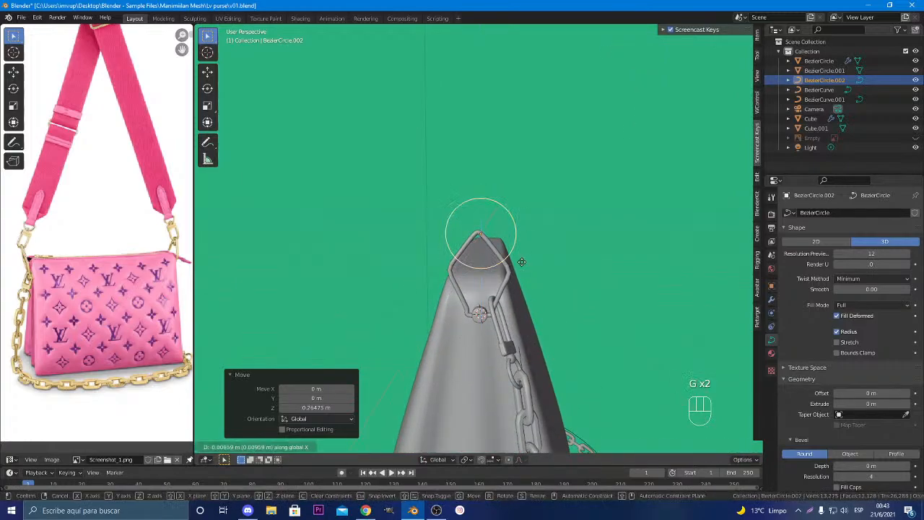
pyautogui.press('x')
pyautogui.press('y')
pyautogui.click(517, 264)
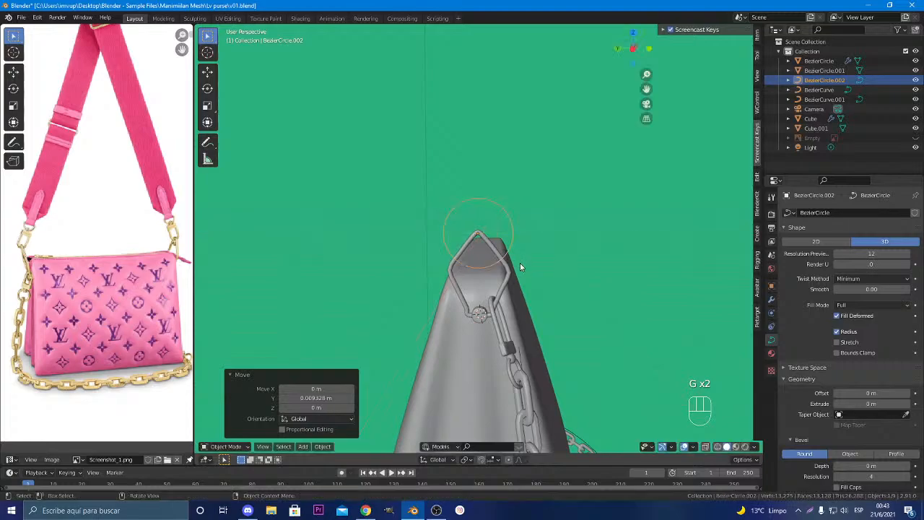
# Scale the Bezier circle down by 0.200 and lower it about 0.015 m inside the diamond ring's top corner
pyautogui.press('s')
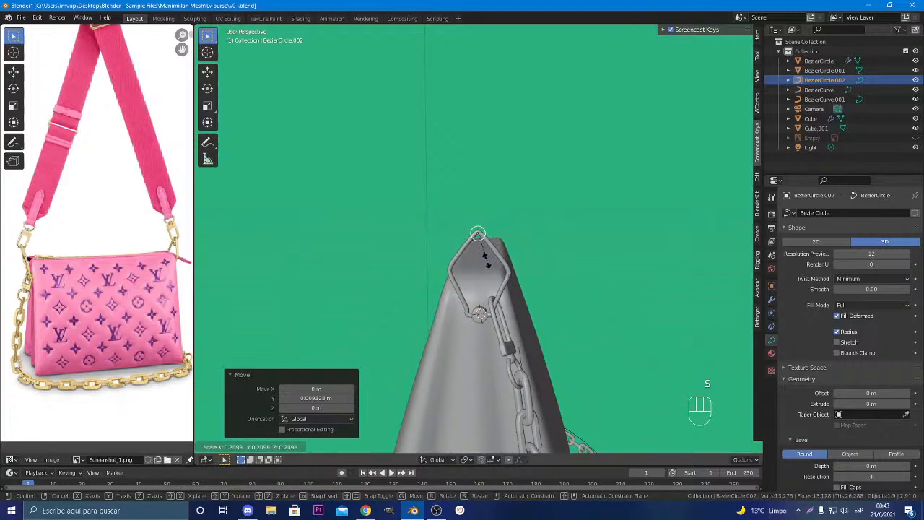
pyautogui.click(486, 259)
pyautogui.scroll(2, 486, 259)
pyautogui.press('g')
pyautogui.press('z')
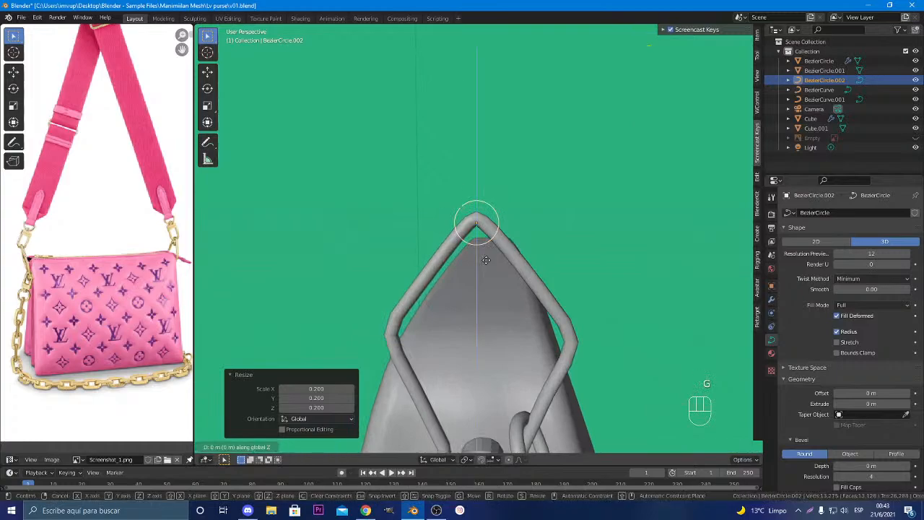
pyautogui.click(488, 275)
# Check the product photo in the browser, then scale the circle by 1.179 and lower it about 0.007 m
pyautogui.hotkey('alt', 'Tab')
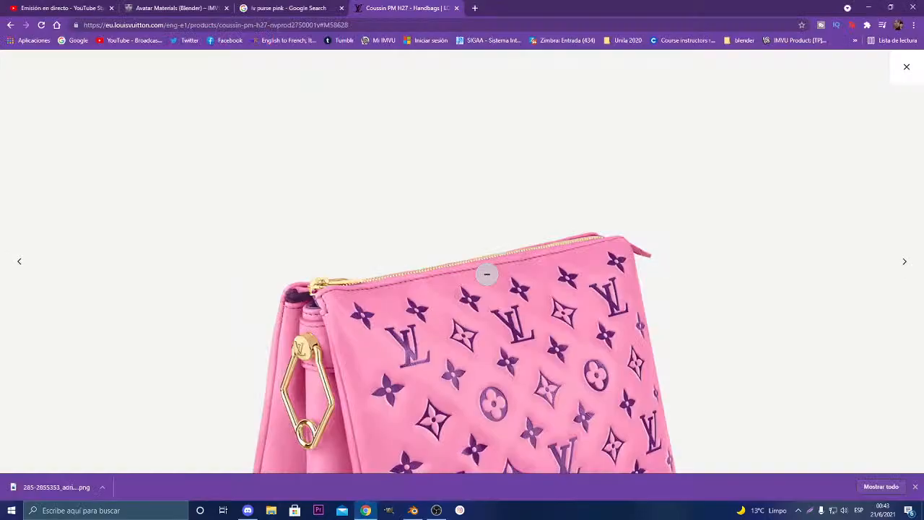
pyautogui.hotkey('alt', 'Tab')
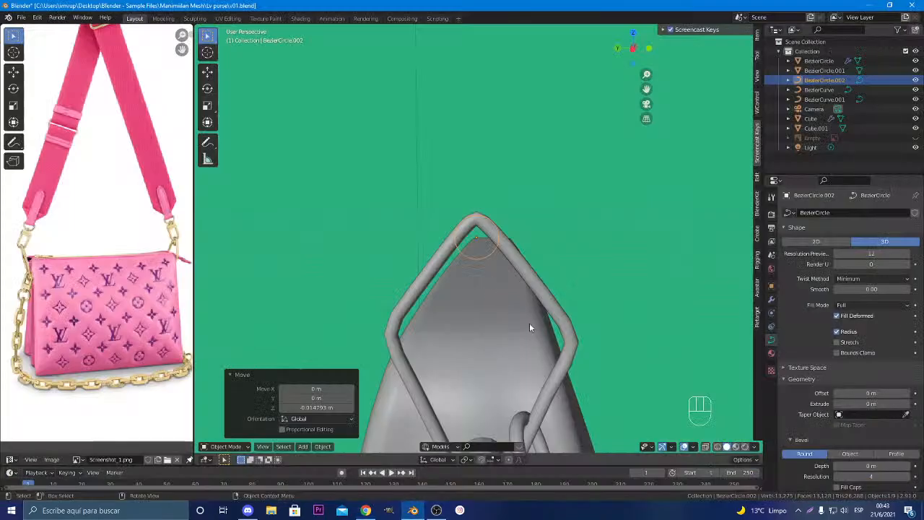
pyautogui.press('s')
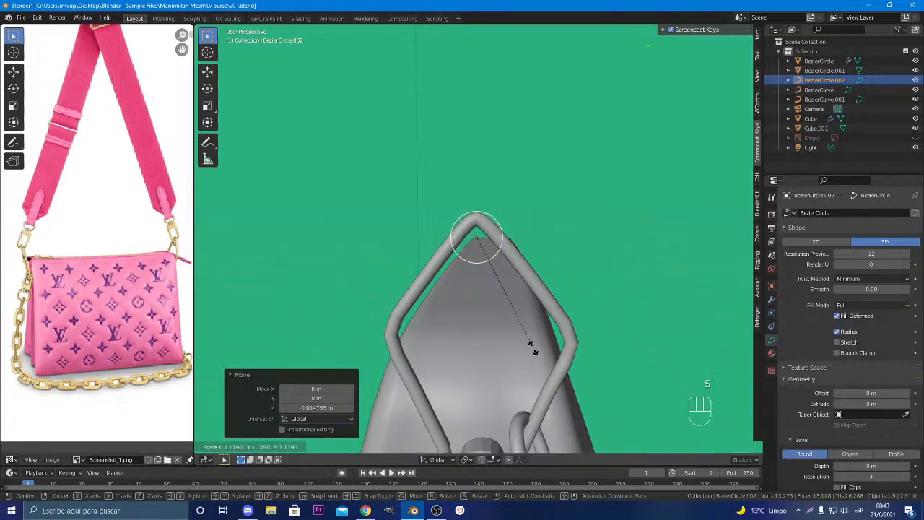
pyautogui.click(533, 351)
pyautogui.press('g')
pyautogui.press('z')
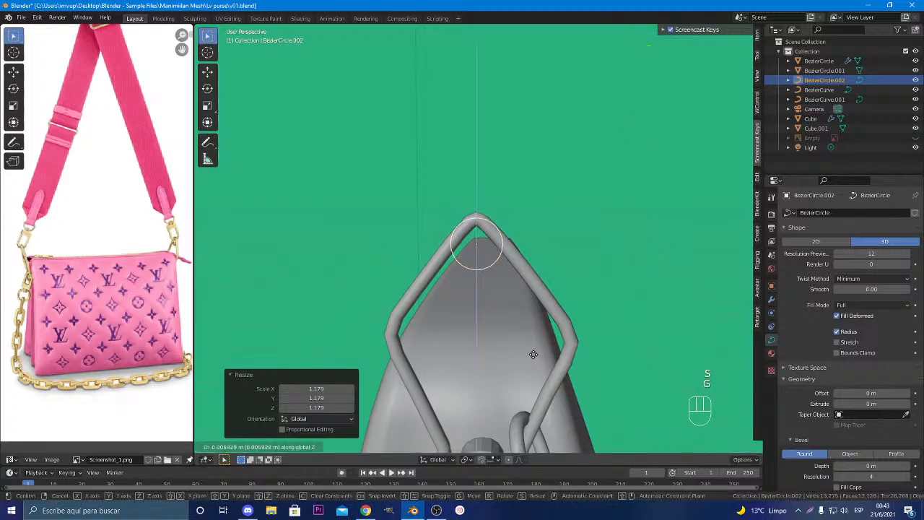
pyautogui.click(535, 359)
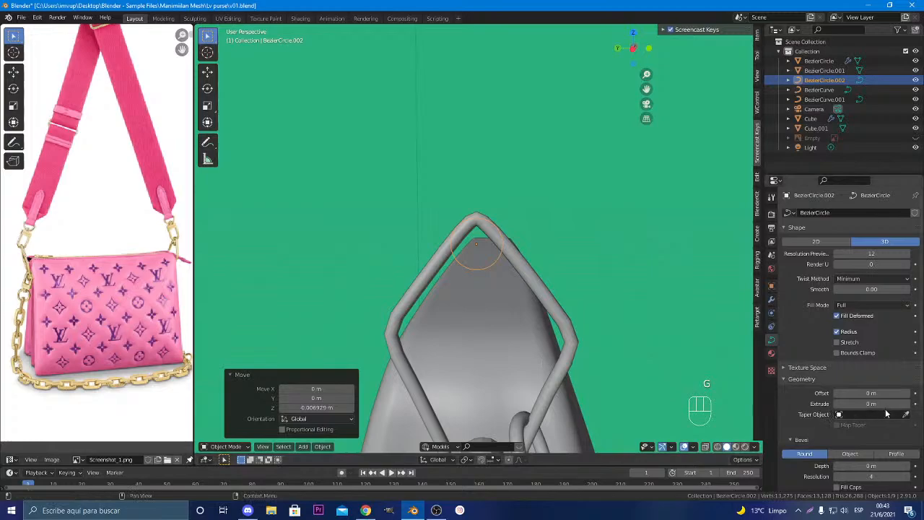
# Give the circle a bevel depth of 0.26 m, lower it about 0.005 m and align it along X with the diamond ring
pyautogui.moveTo(866, 466); pyautogui.dragTo(912, 466)
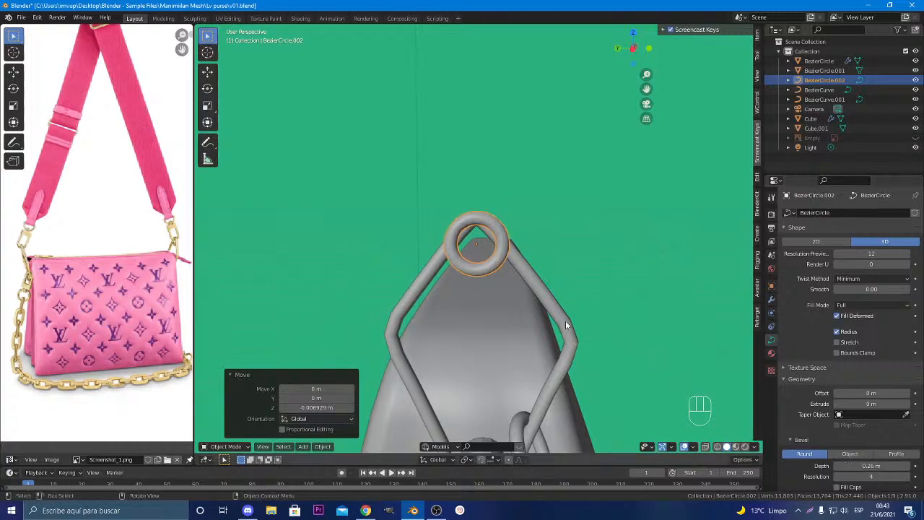
pyautogui.press('g')
pyautogui.press('z')
pyautogui.moveTo(567, 330)
pyautogui.mouseDown(button='middle')
pyautogui.moveTo(537, 341)
pyautogui.moveTo(589, 345)
pyautogui.moveTo(576, 345)
pyautogui.mouseUp(button='middle')
pyautogui.press('g')
pyautogui.press('x')
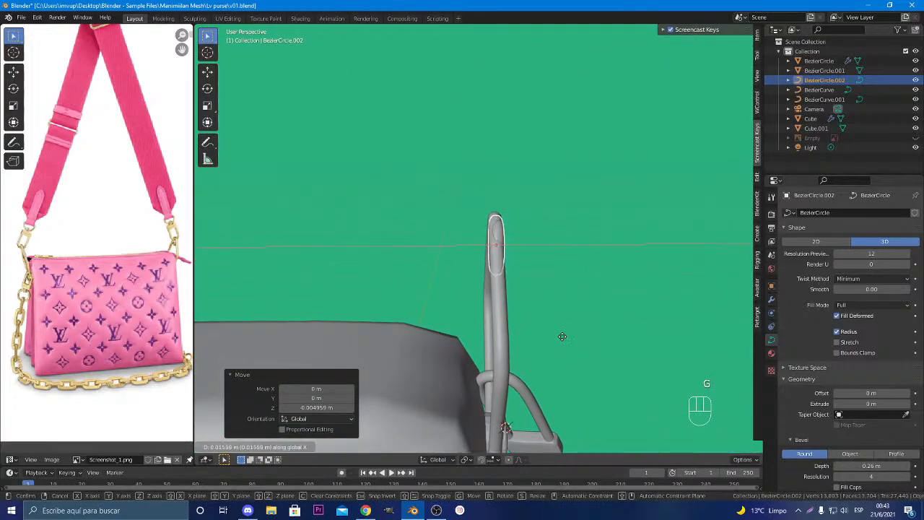
pyautogui.click(562, 335)
# Inspect the small ring on the diamond ring up close, then examine the hardware, chain and purse body from several angles
pyautogui.moveTo(561, 335); pyautogui.dragTo(504, 317, button='middle')
pyautogui.scroll(2, 505, 317)
pyautogui.press('Tab')
pyautogui.press('Tab')
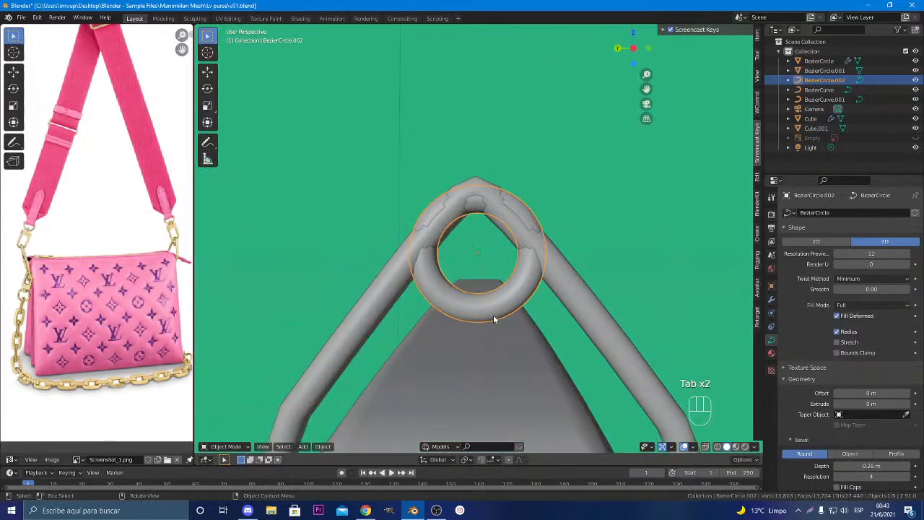
pyautogui.press('Tab')
pyautogui.press('Tab')
pyautogui.scroll(-6, 495, 317)
pyautogui.click(611, 314)
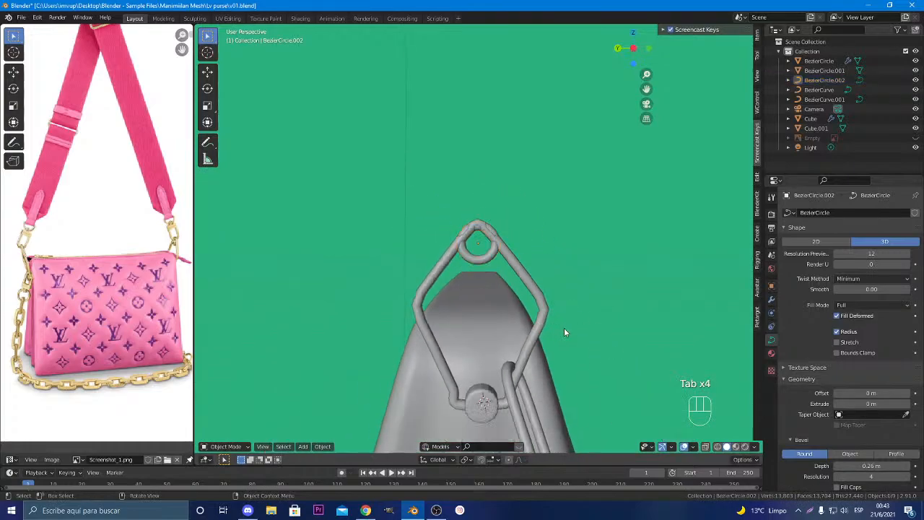
pyautogui.moveTo(565, 332); pyautogui.dragTo(678, 379, button='middle')
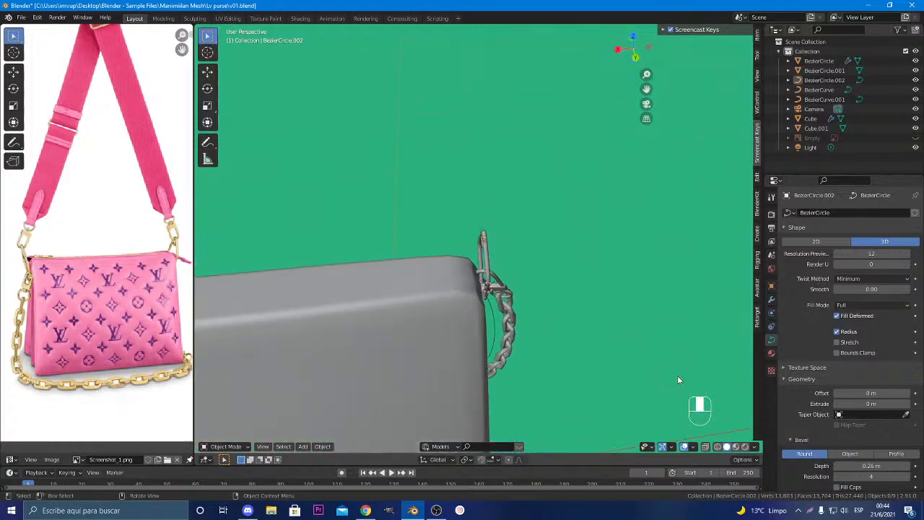
pyautogui.scroll(1, 626, 383)
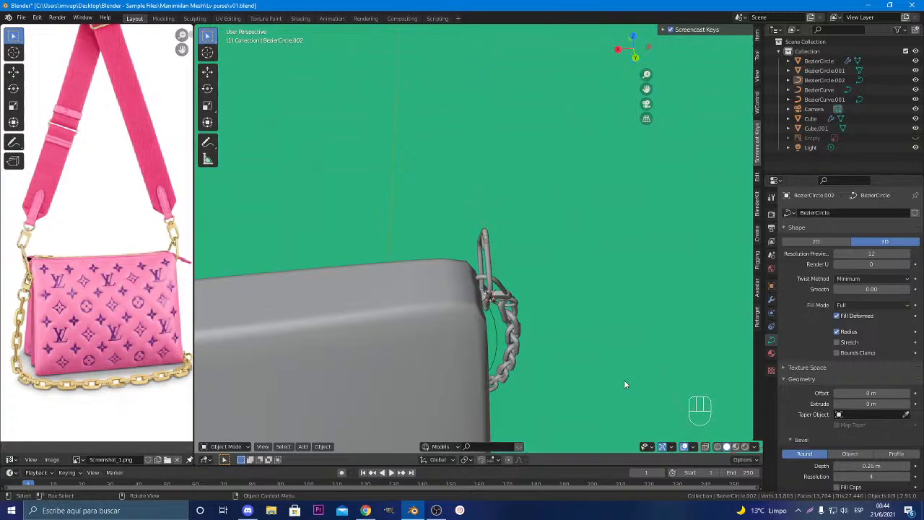
pyautogui.moveTo(665, 356); pyautogui.dragTo(489, 348, button='middle')
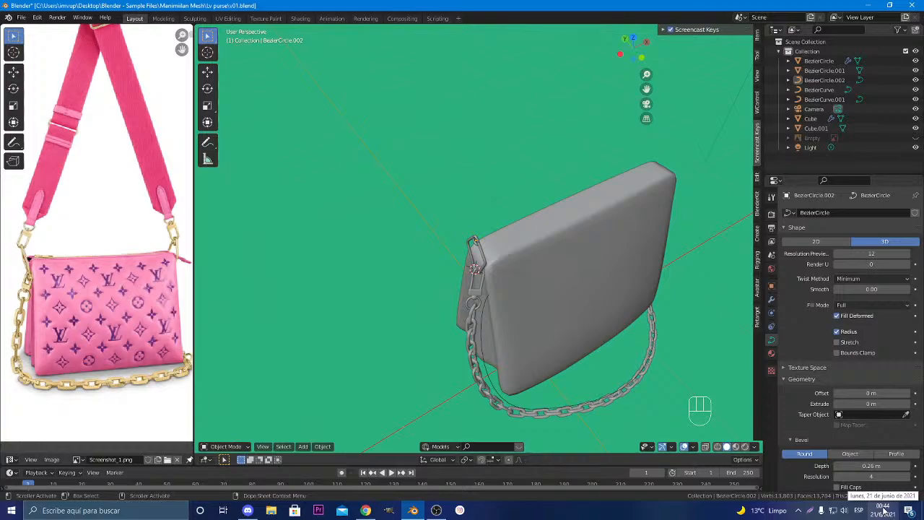
pyautogui.scroll(4, 528, 324)
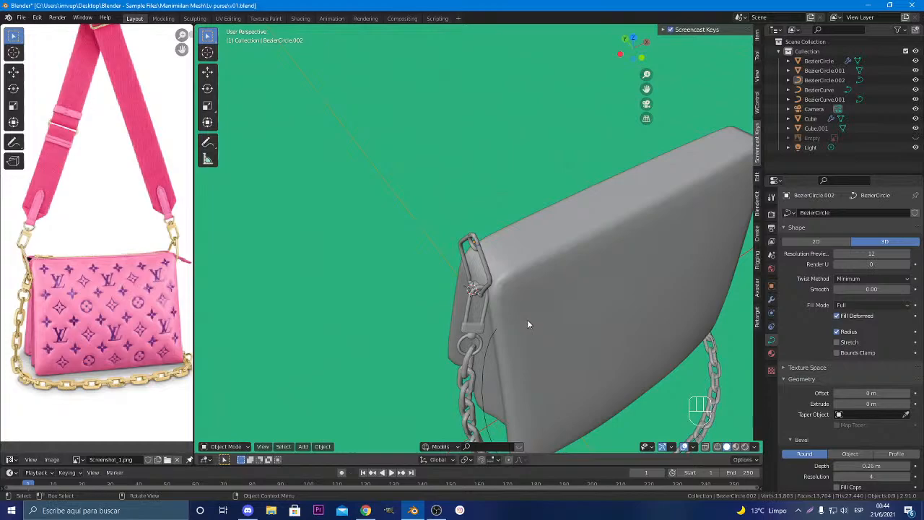
pyautogui.scroll(1, 528, 325)
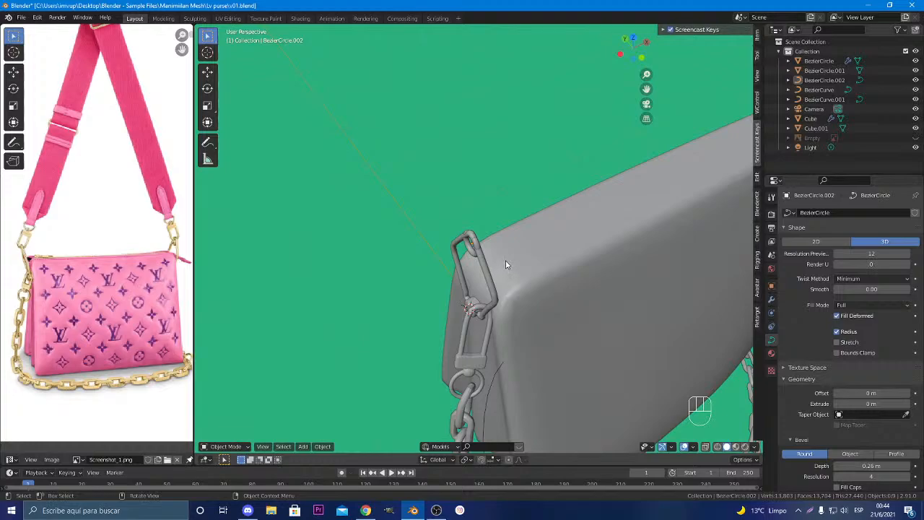
pyautogui.moveTo(510, 264); pyautogui.dragTo(543, 248, button='middle')
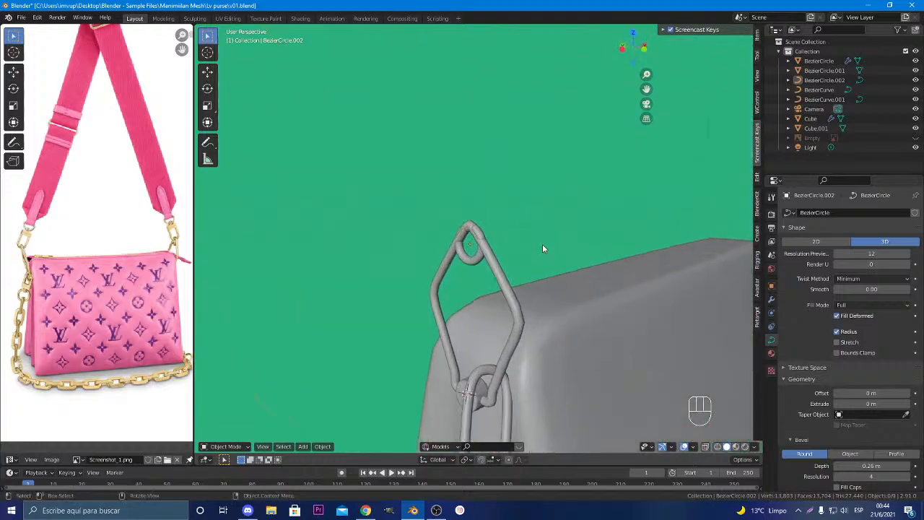
pyautogui.scroll(-10, 513, 278)
pyautogui.keyDown('shift'); pyautogui.moveTo(517, 277); pyautogui.dragTo(460, 282, button='middle'); pyautogui.keyUp('shift')
# Select the purse body and try moving it freely, cancelling the move
pyautogui.click(503, 297)
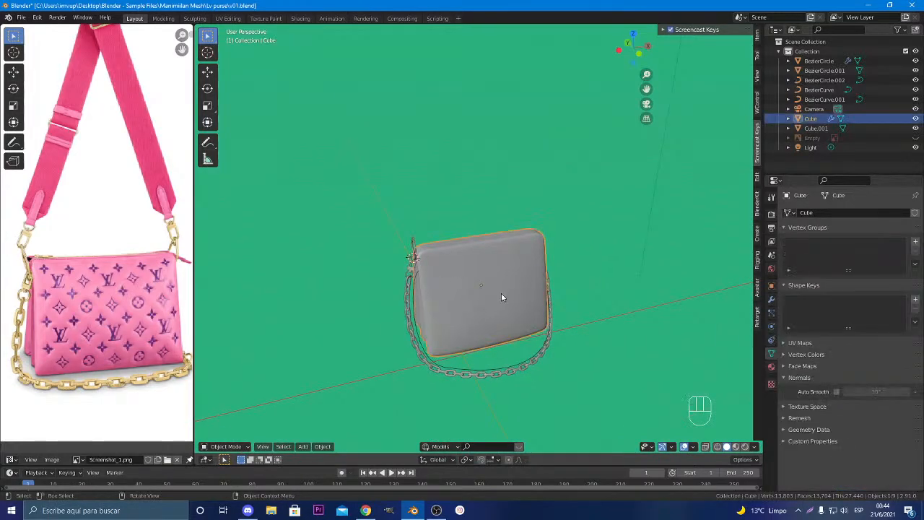
pyautogui.moveTo(522, 270); pyautogui.dragTo(496, 268, button='middle')
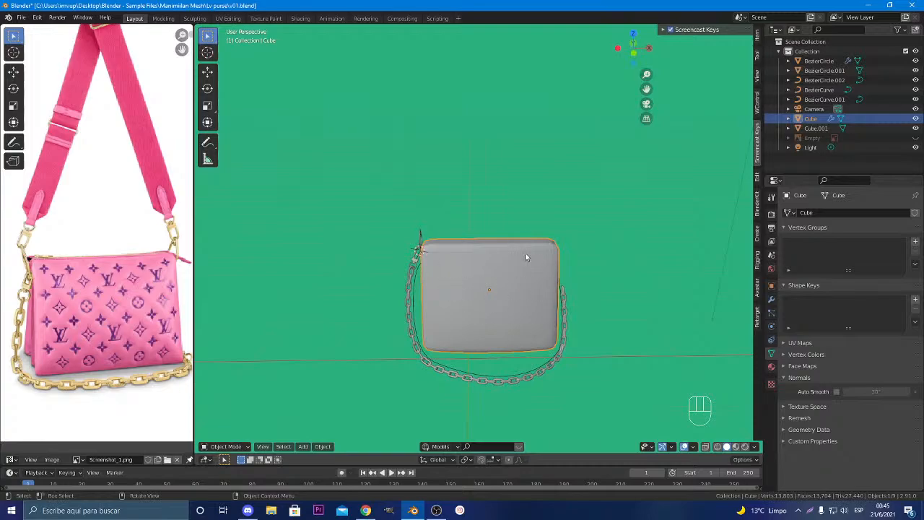
pyautogui.press('g')
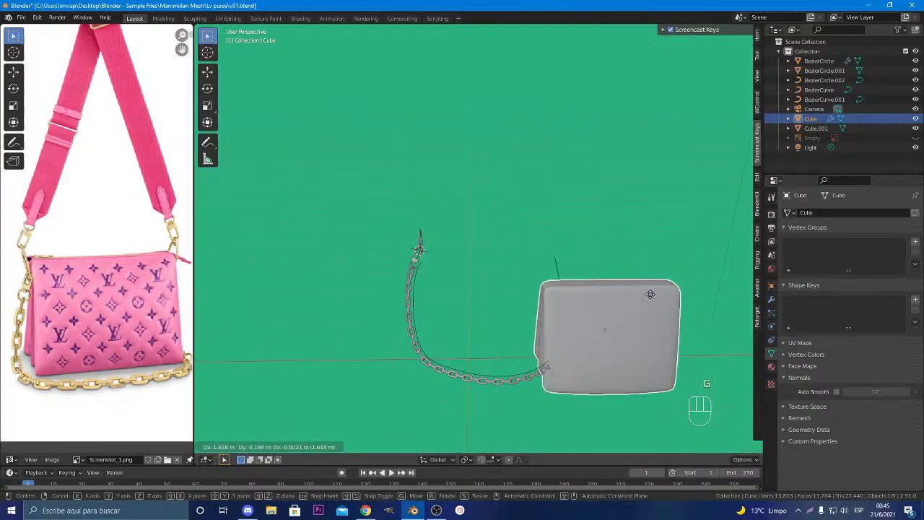
pyautogui.rightClick(653, 274)
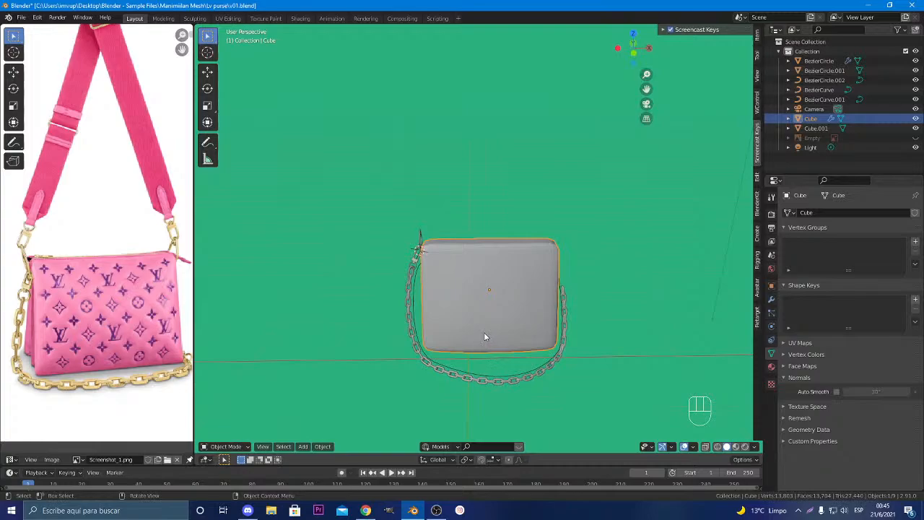
# Try raising the purse body about 0.889 m along Z with the Move tool, and undo the move
pyautogui.scroll(-5, 546, 335)
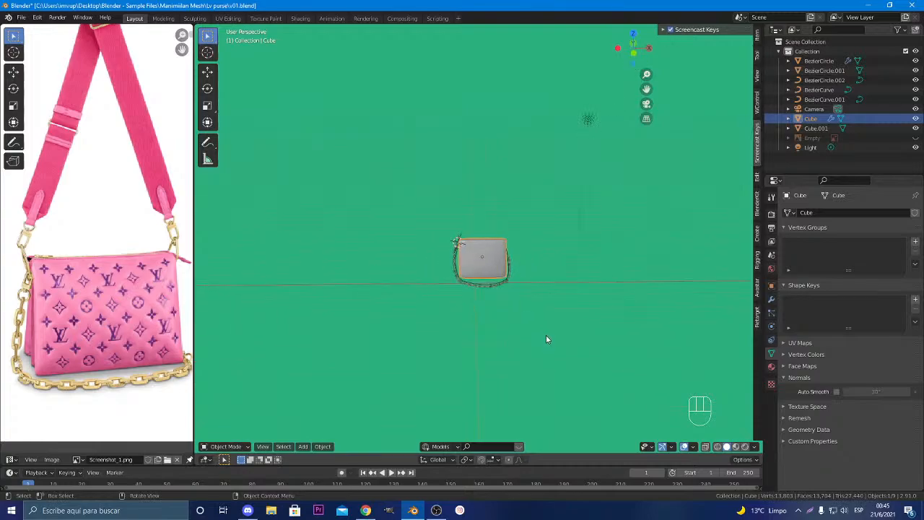
pyautogui.scroll(6, 546, 335)
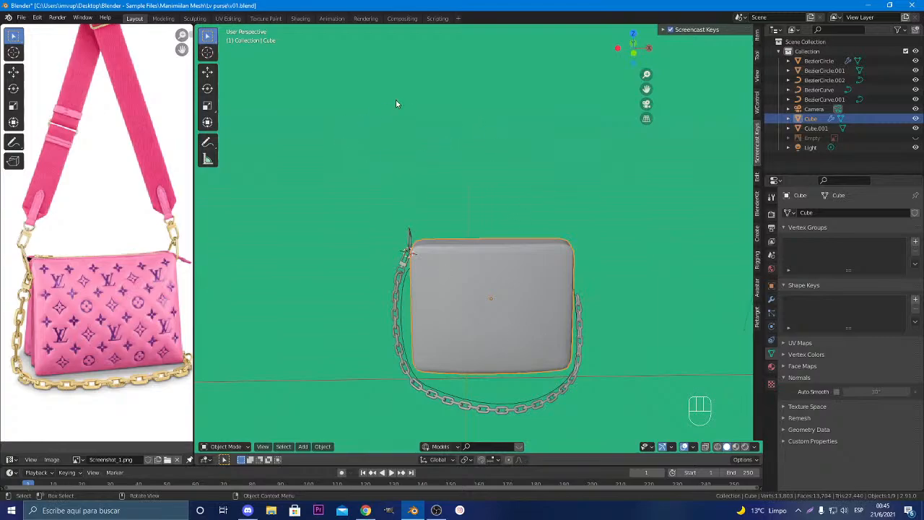
pyautogui.scroll(-3, 396, 103)
pyautogui.click(207, 72)
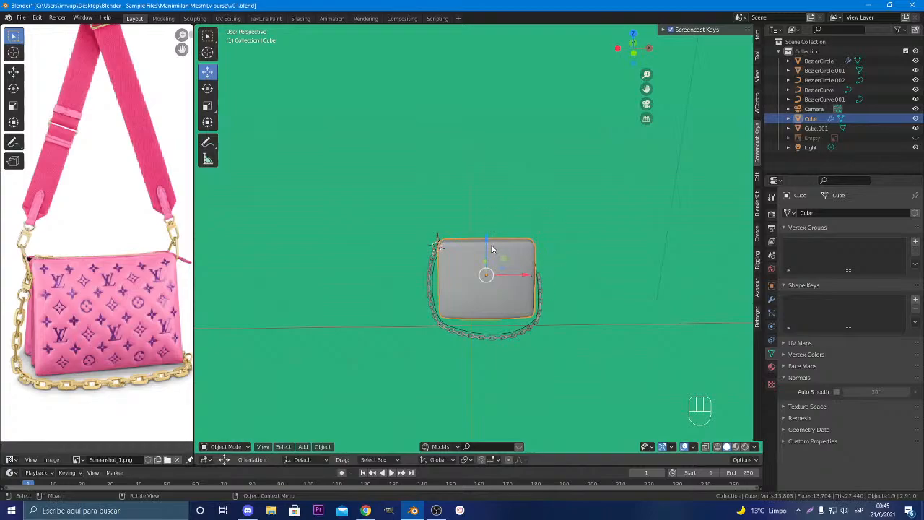
pyautogui.moveTo(492, 250); pyautogui.dragTo(495, 204)
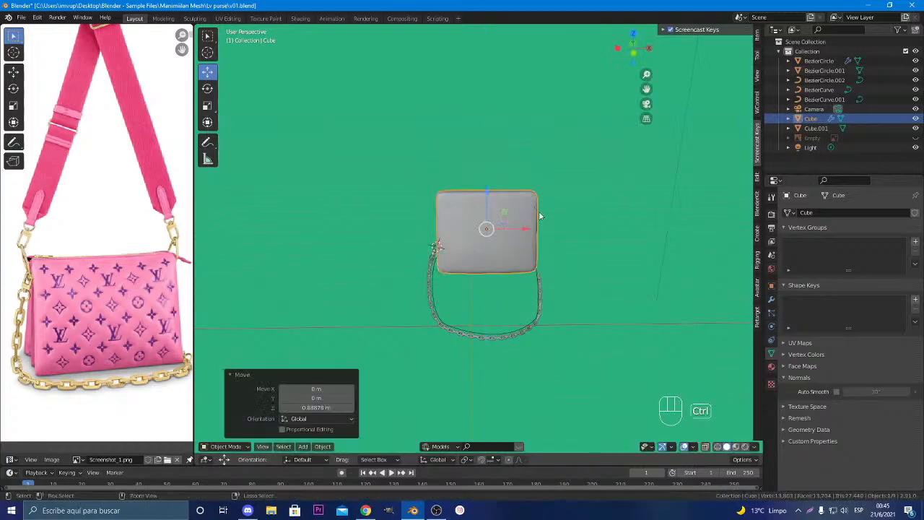
pyautogui.hotkey('ctrl', 'z')
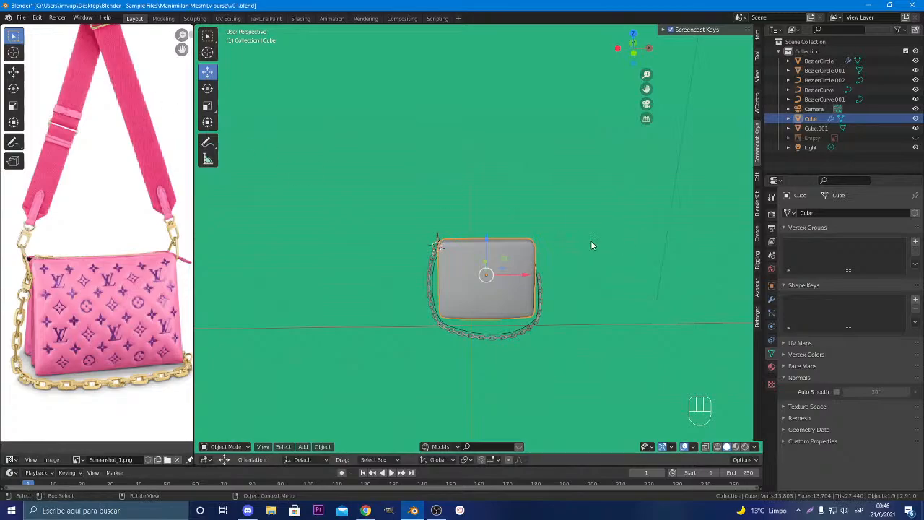
# Draw an annotation arrow in the viewport pointing down at the Object Mode selector
pyautogui.moveTo(592, 246); pyautogui.dragTo(422, 248, button='middle')
pyautogui.scroll(2, 453, 260)
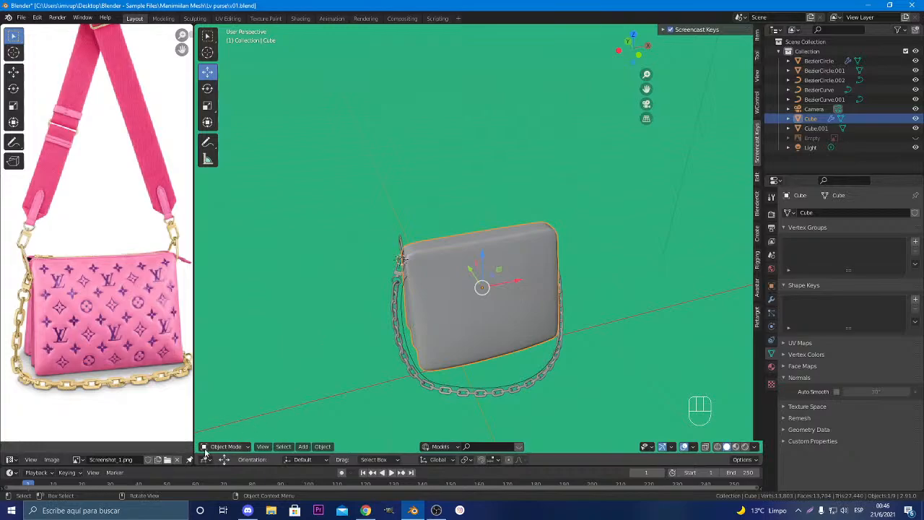
pyautogui.click(207, 142)
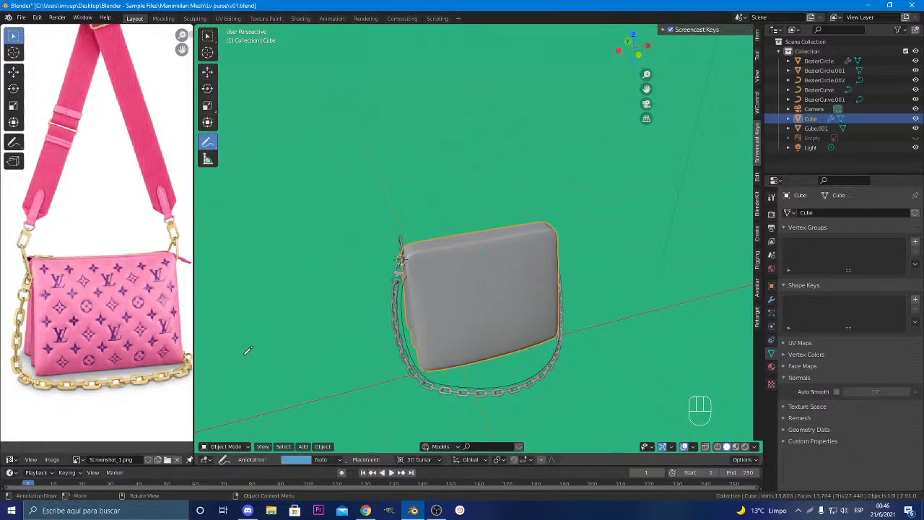
pyautogui.moveTo(242, 364); pyautogui.dragTo(227, 431)
# Change the annotation colour to red, mark a line above the Object Mode selector, and return to the Select Box tool
pyautogui.click(757, 101)
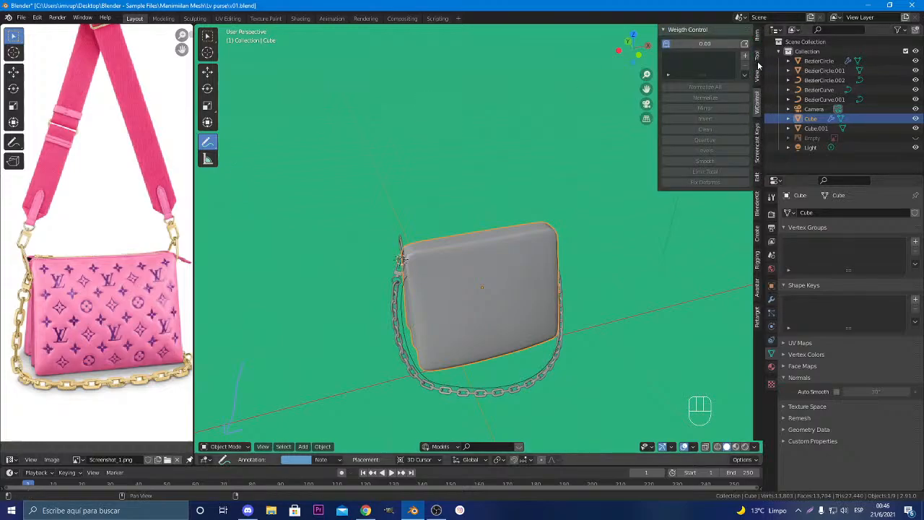
pyautogui.click(757, 62)
pyautogui.click(691, 68)
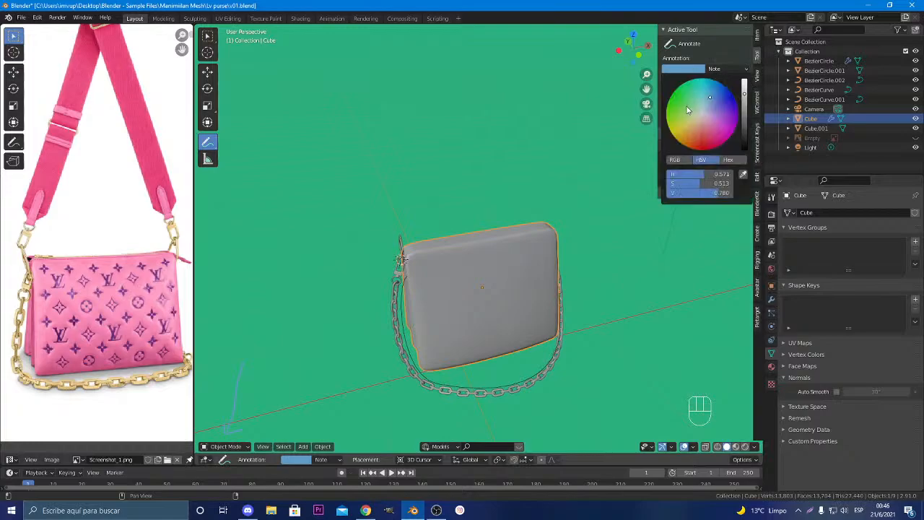
pyautogui.click(706, 149)
pyautogui.moveTo(706, 149); pyautogui.dragTo(699, 147)
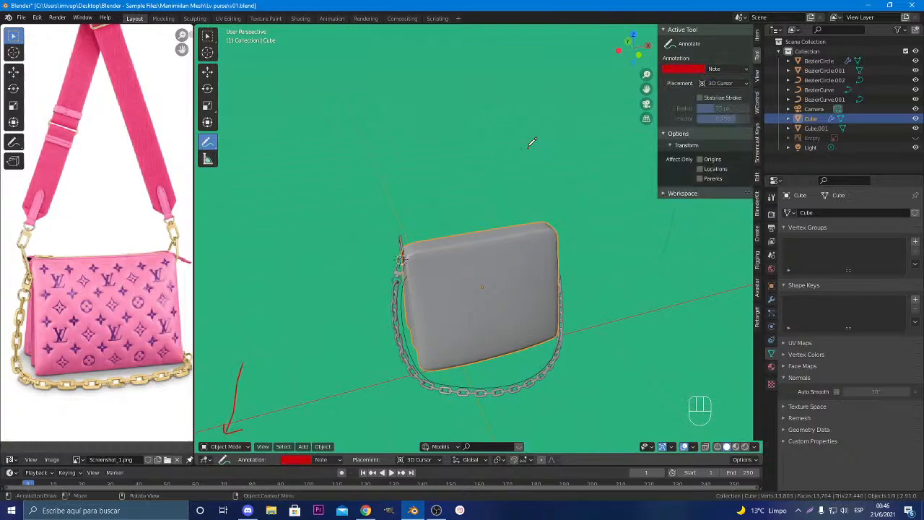
pyautogui.moveTo(201, 436); pyautogui.dragTo(256, 437)
pyautogui.click(209, 35)
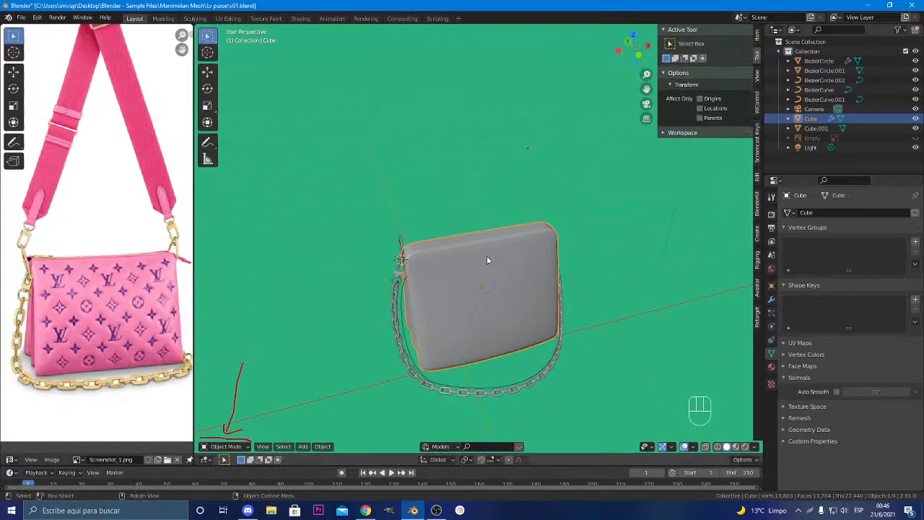
# Start an FBX export of the purse body, limiting it to the selected objects
pyautogui.click(21, 17)
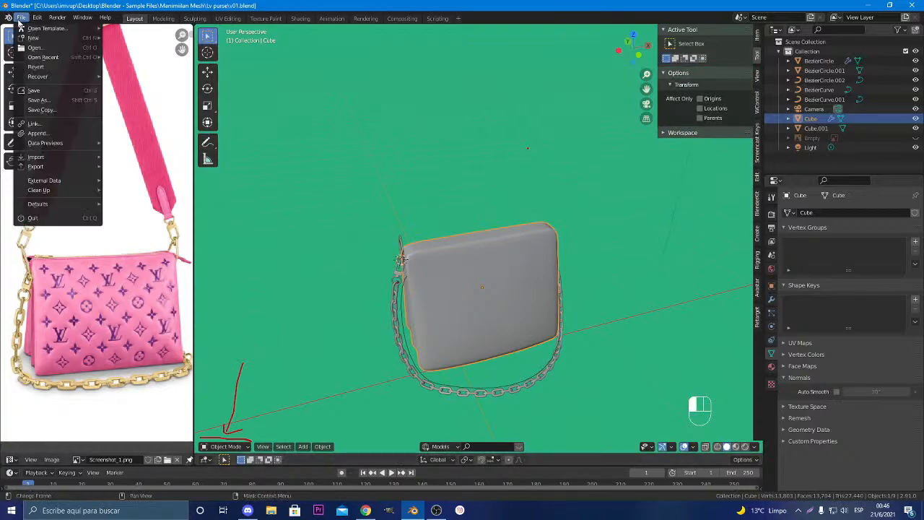
pyautogui.moveTo(50, 168)
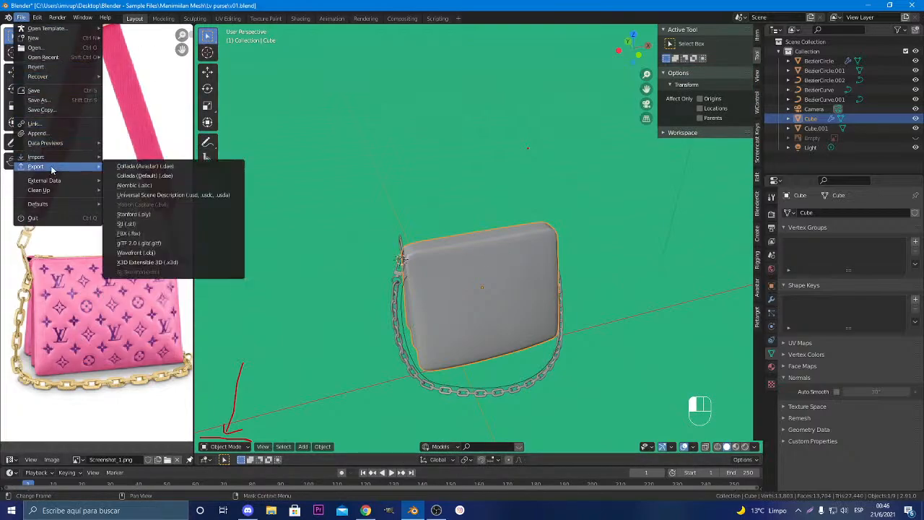
pyautogui.click(130, 234)
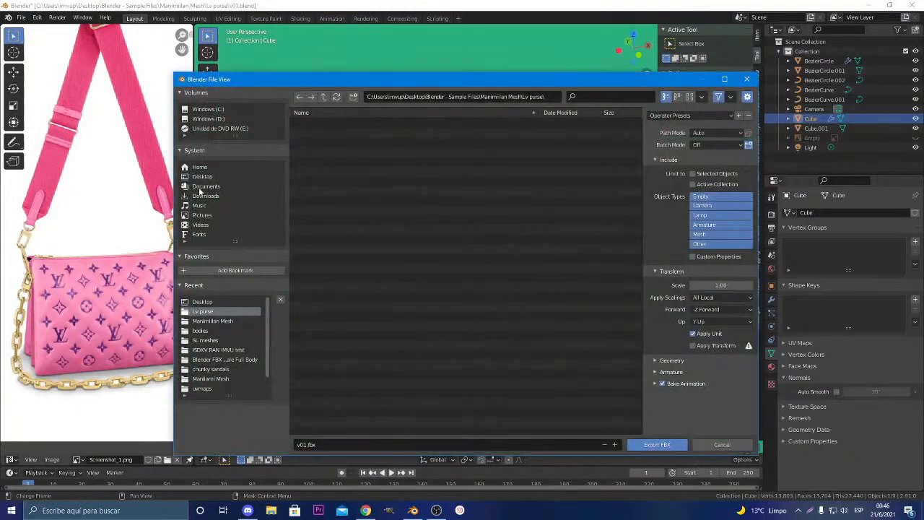
pyautogui.click(693, 173)
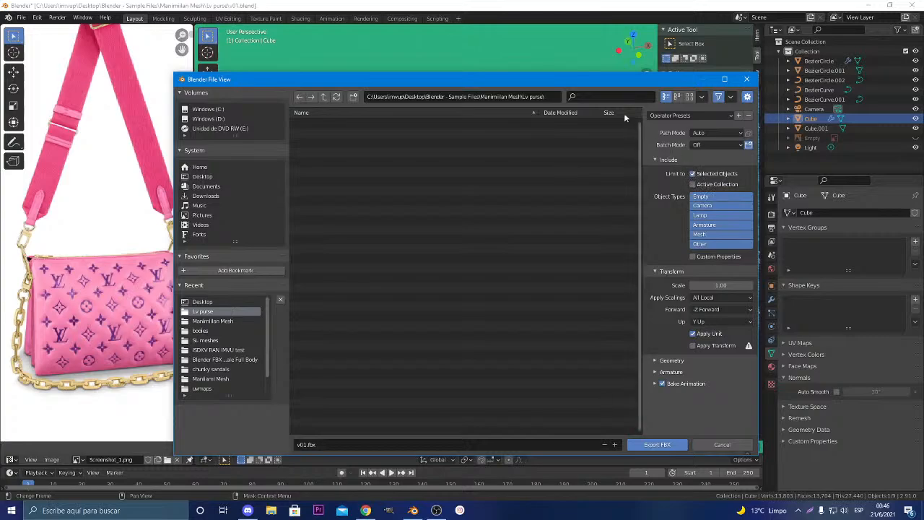
pyautogui.moveTo(560, 82); pyautogui.dragTo(876, 184)
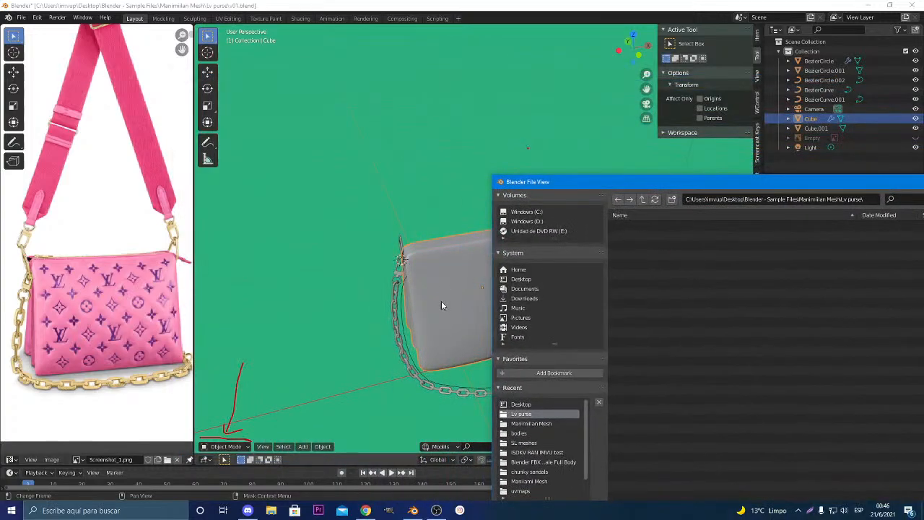
pyautogui.moveTo(687, 179); pyautogui.dragTo(363, 47)
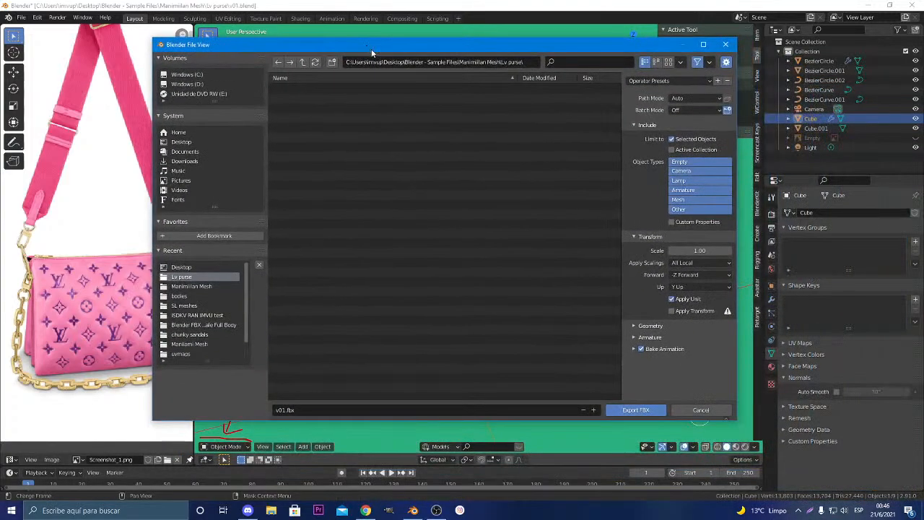
# Enable Apply Transform, disable Add Leaf Bones and Bake Animation, and export the purse body as v01.fbx
pyautogui.click(672, 312)
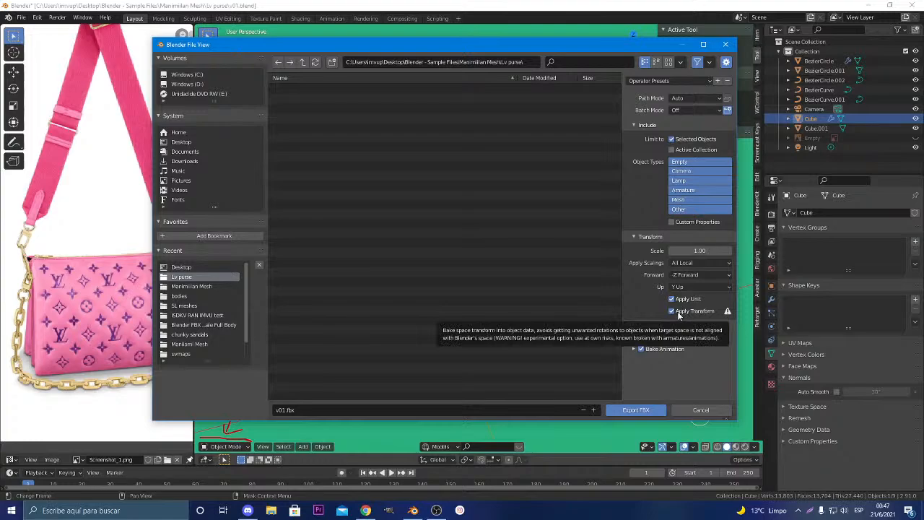
pyautogui.click(638, 326)
pyautogui.scroll(-1, 638, 330)
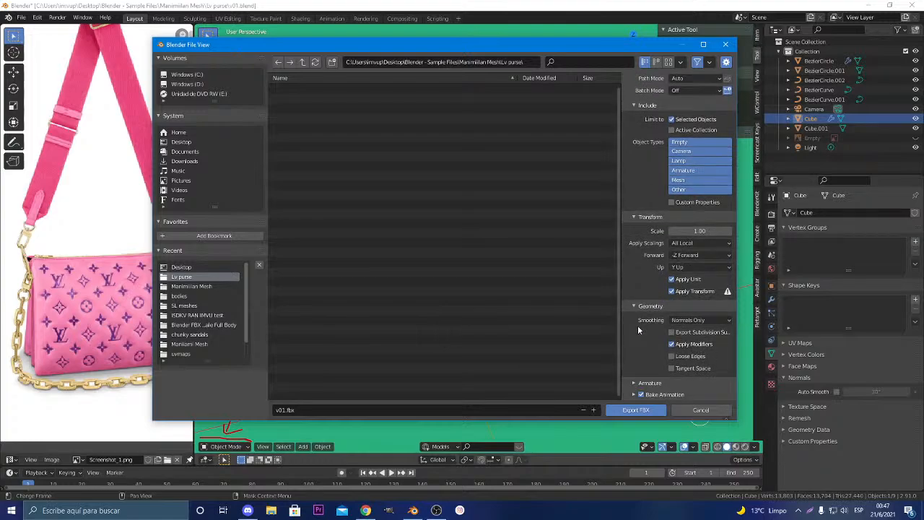
pyautogui.click(636, 383)
pyautogui.scroll(-3, 642, 354)
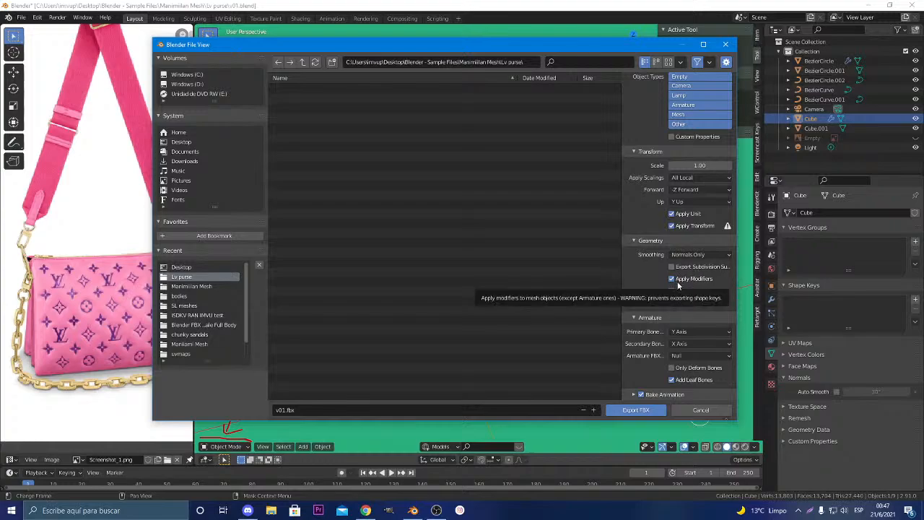
pyautogui.click(672, 380)
pyautogui.click(641, 395)
pyautogui.click(630, 411)
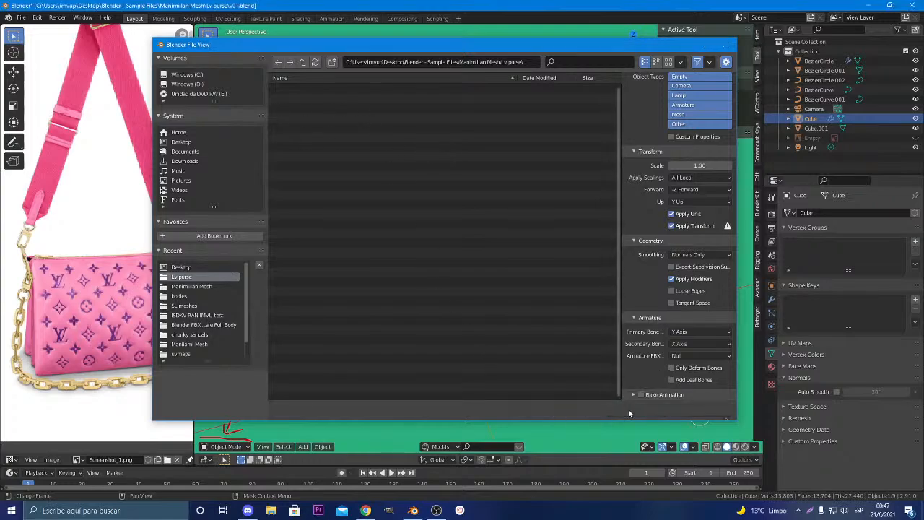
# Launch IMVU from the desktop and switch back to Blender
pyautogui.click(366, 511)
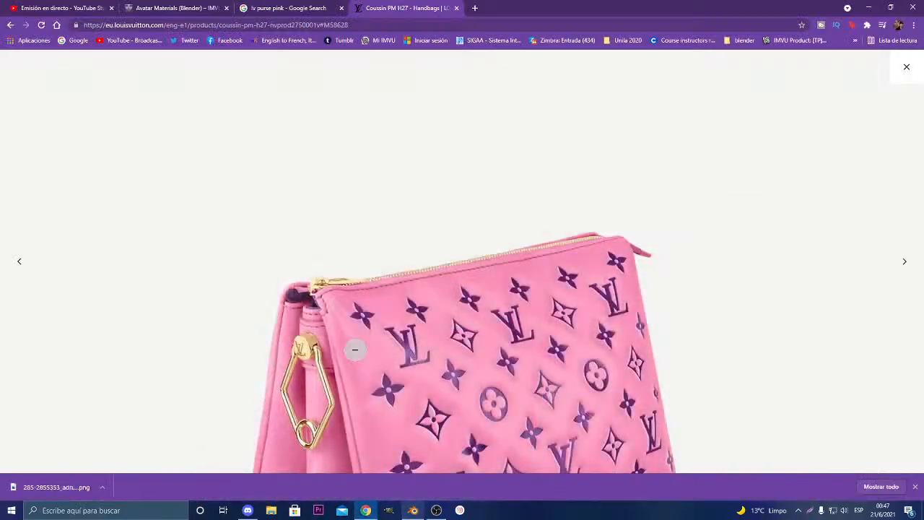
pyautogui.click(869, 7)
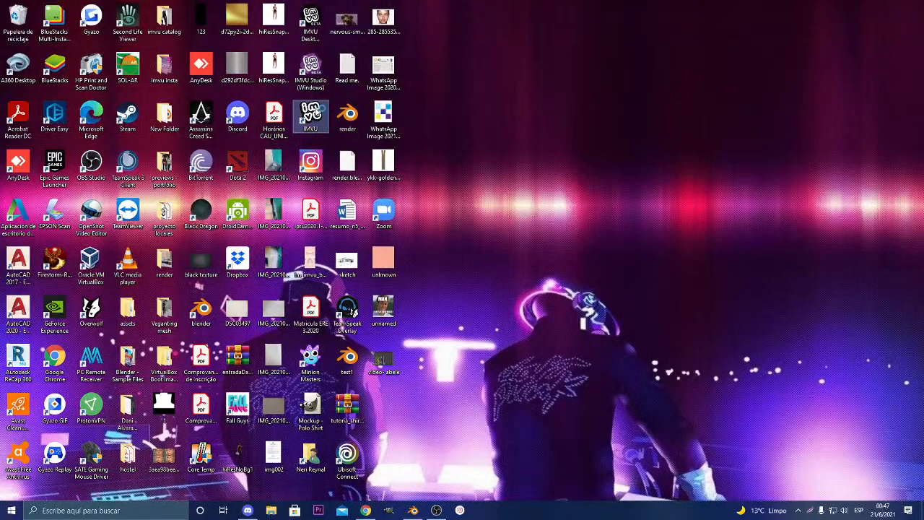
pyautogui.doubleClick(316, 113)
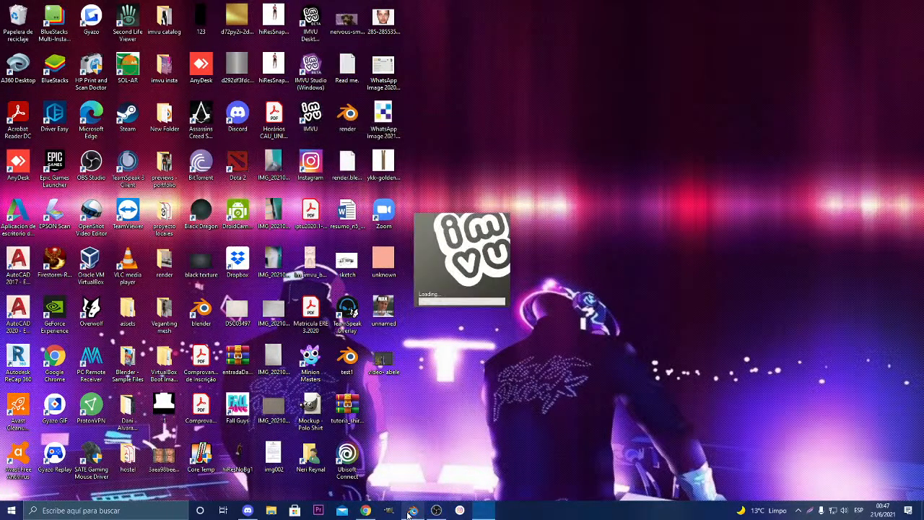
pyautogui.click(413, 510)
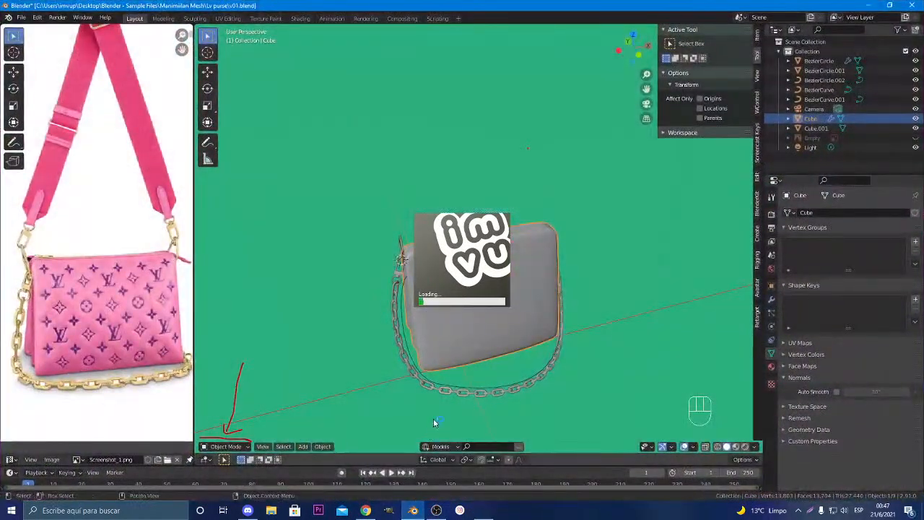
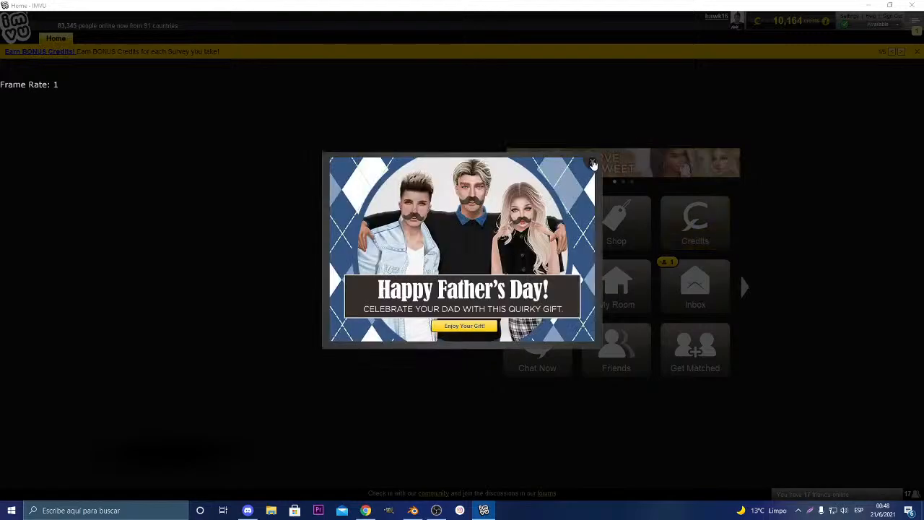
# In IMVU, dismiss the Father's Day pop-up and open the Creator Program page
pyautogui.click(592, 161)
pyautogui.click(486, 287)
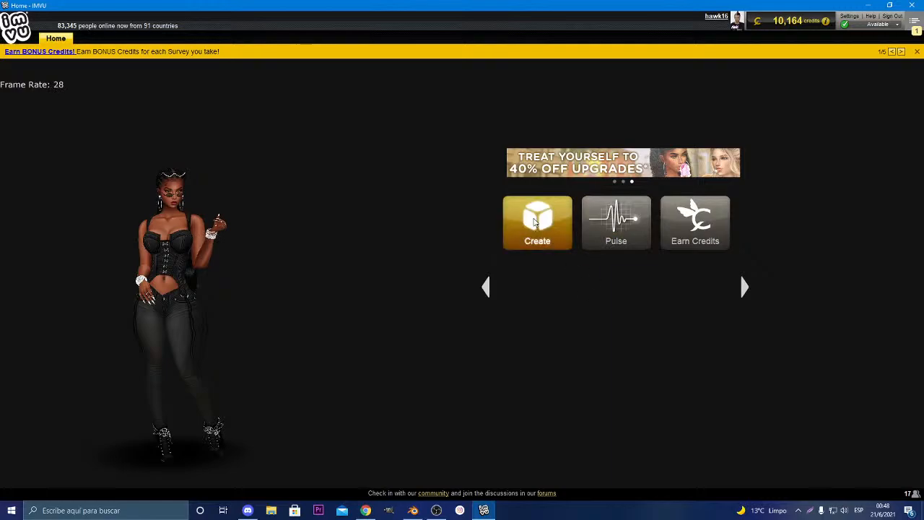
pyautogui.click(536, 223)
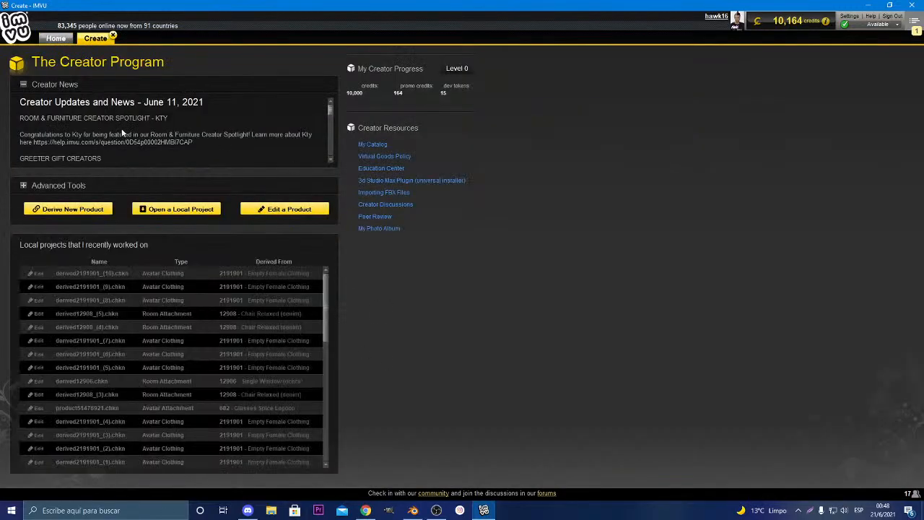
# Derive a new 3D product from the Furniture base in Rooms & Furniture, product ID 12908
pyautogui.click(78, 209)
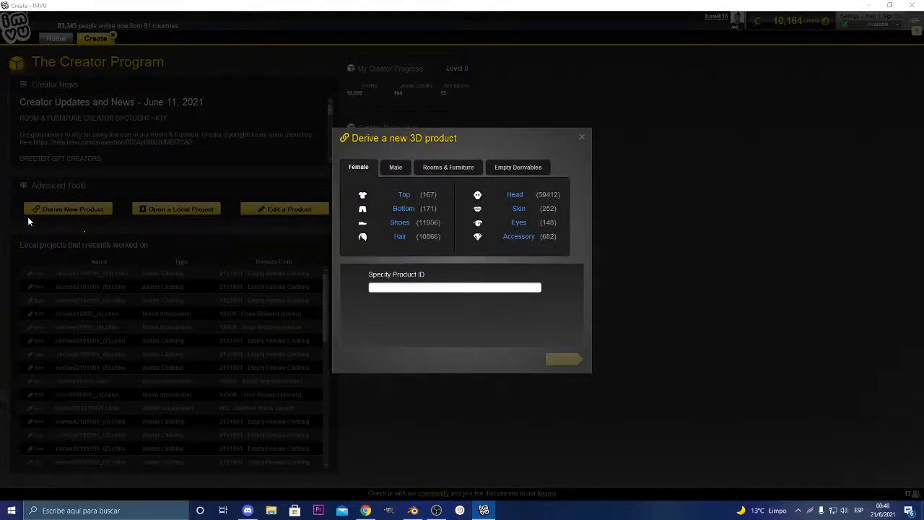
pyautogui.click(437, 172)
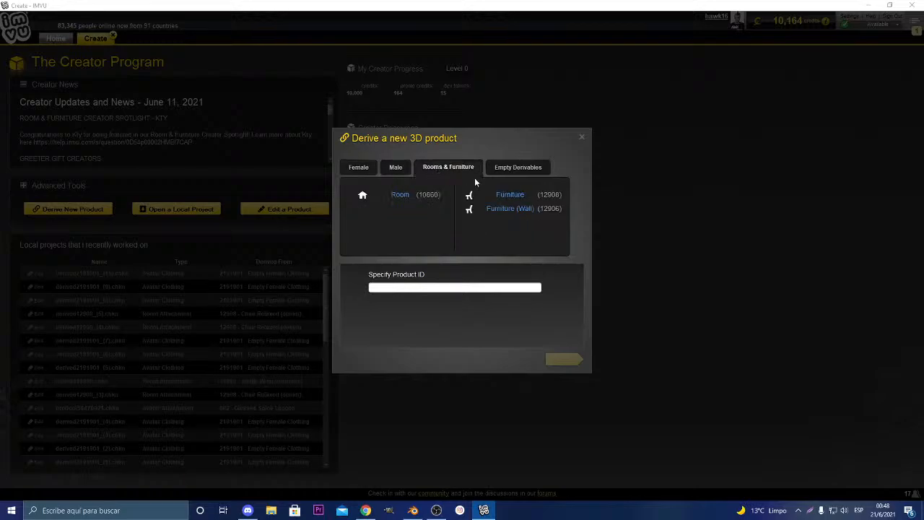
pyautogui.click(513, 200)
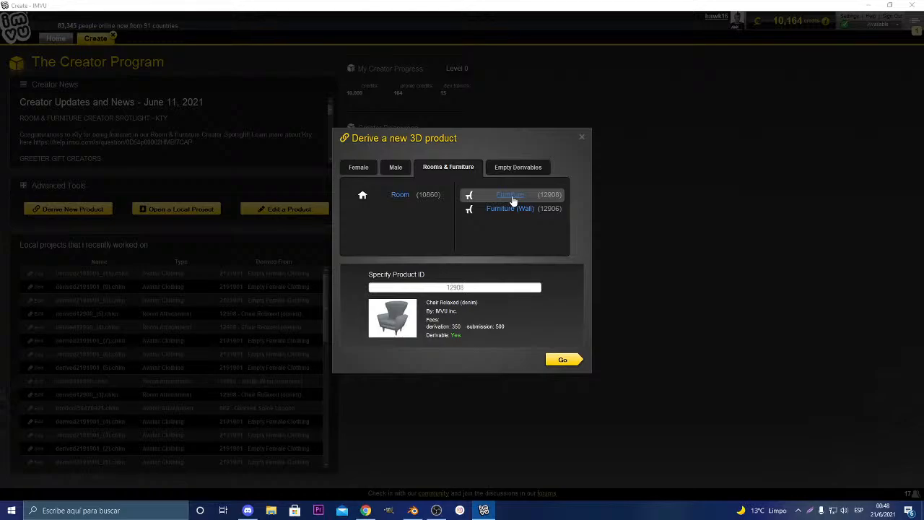
pyautogui.click(557, 360)
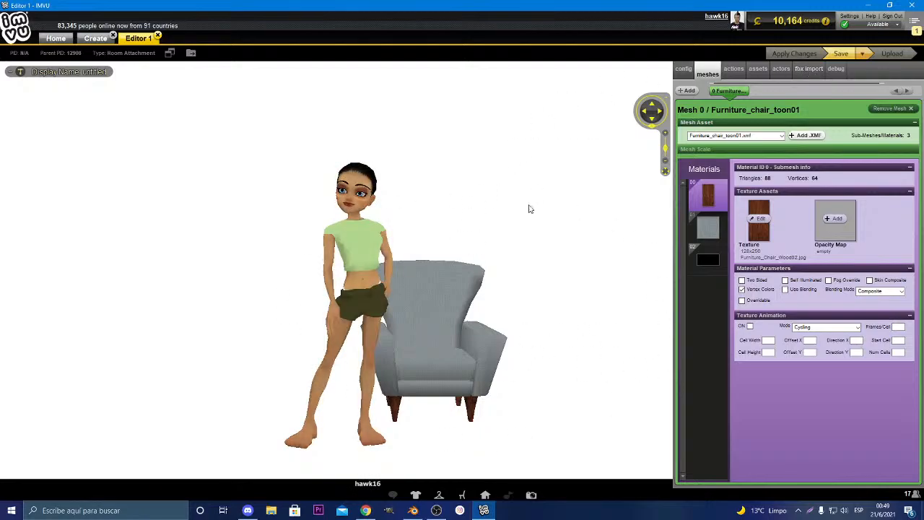
# Load v01.fbx from the Lv purse folder for FBX import into the furniture product
pyautogui.click(809, 70)
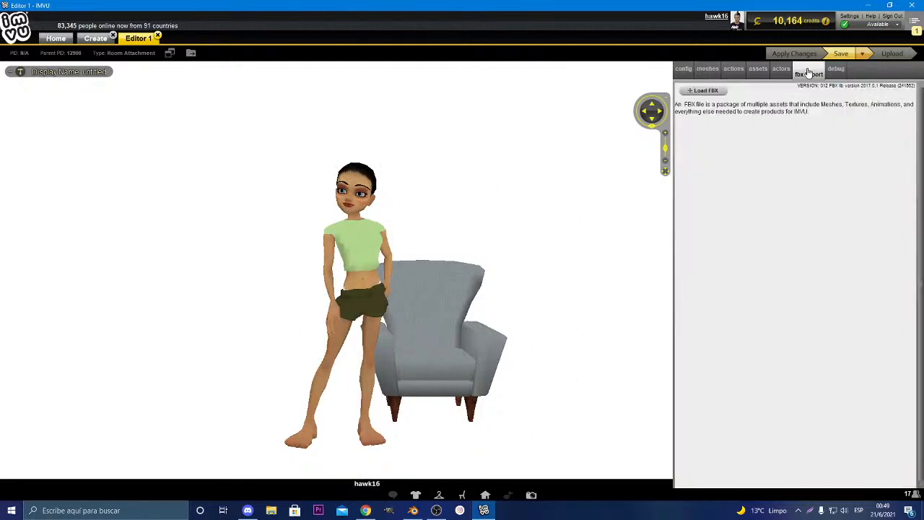
pyautogui.click(706, 92)
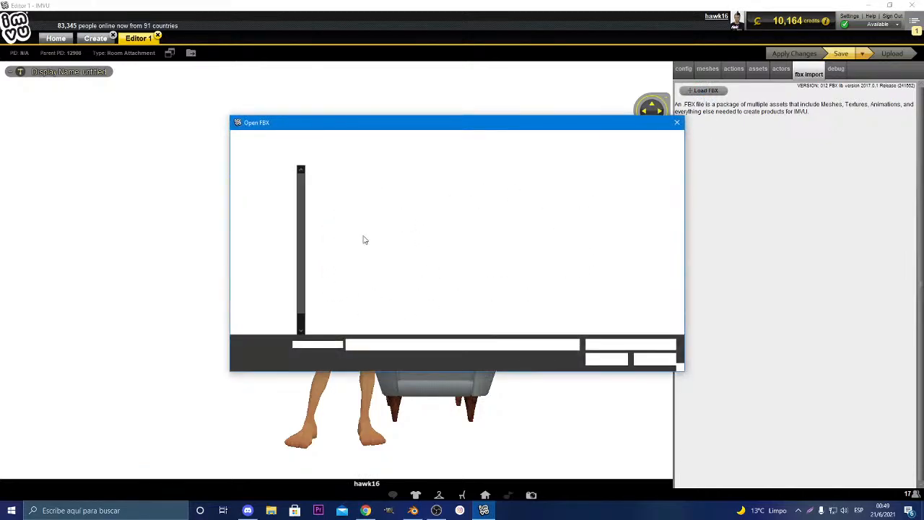
pyautogui.scroll(2, 281, 266)
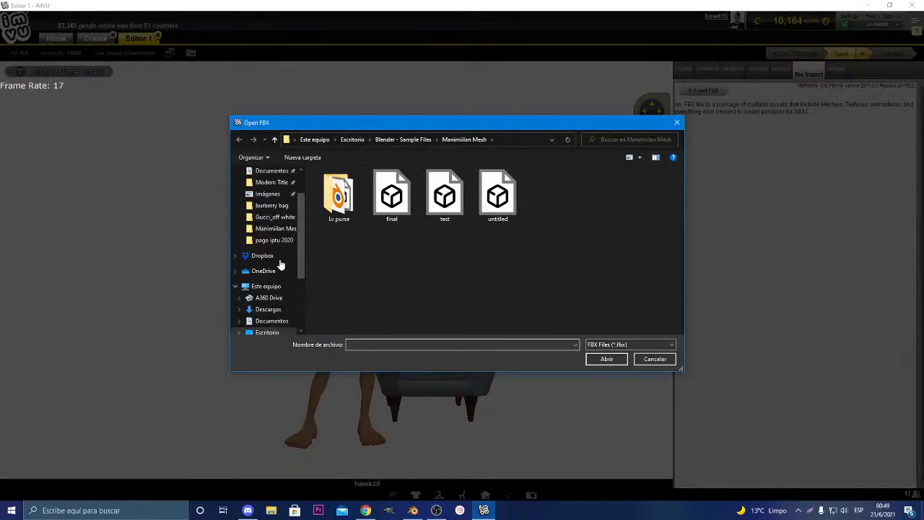
pyautogui.scroll(1, 280, 266)
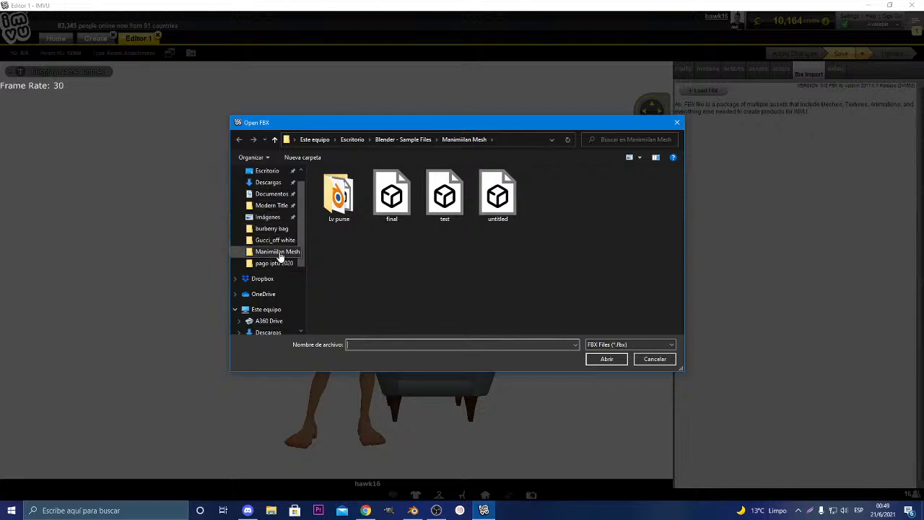
pyautogui.doubleClick(341, 193)
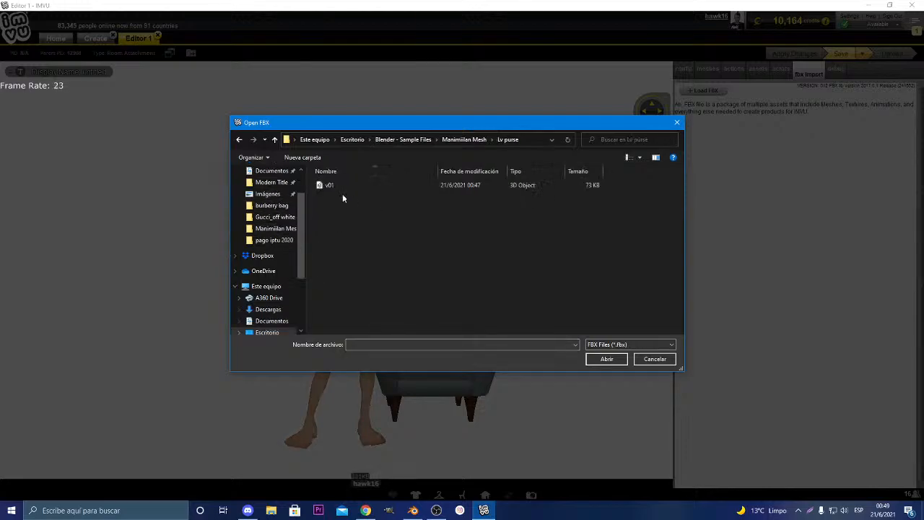
pyautogui.click(342, 188)
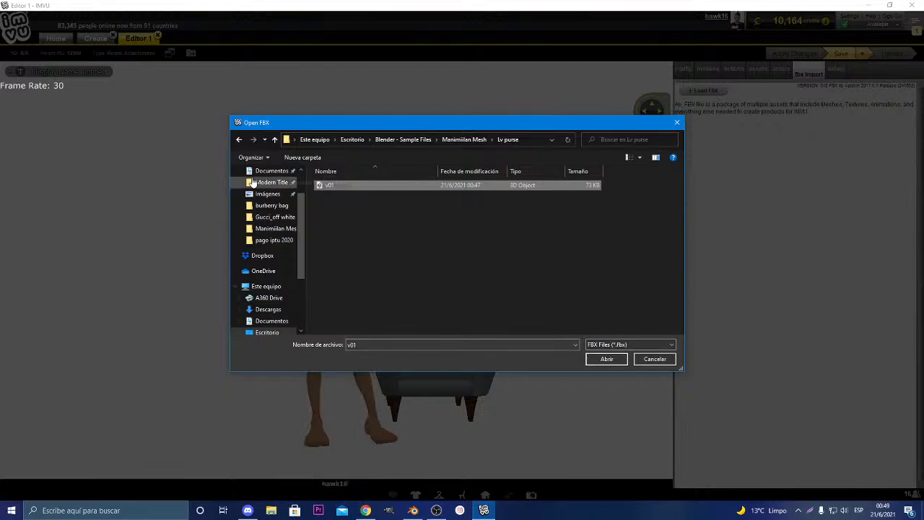
pyautogui.click(604, 361)
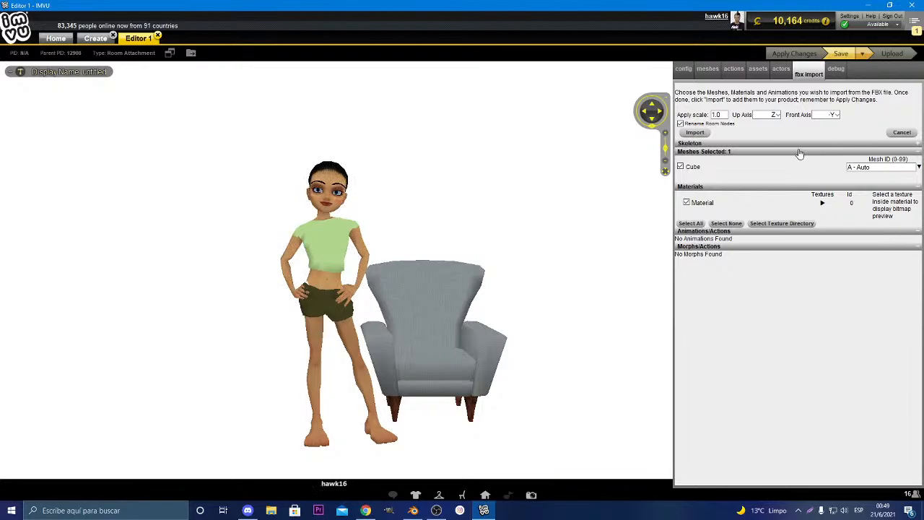
# Import the Cube mesh and its material into the product, apply the changes, and show the mesh settings
pyautogui.click(697, 133)
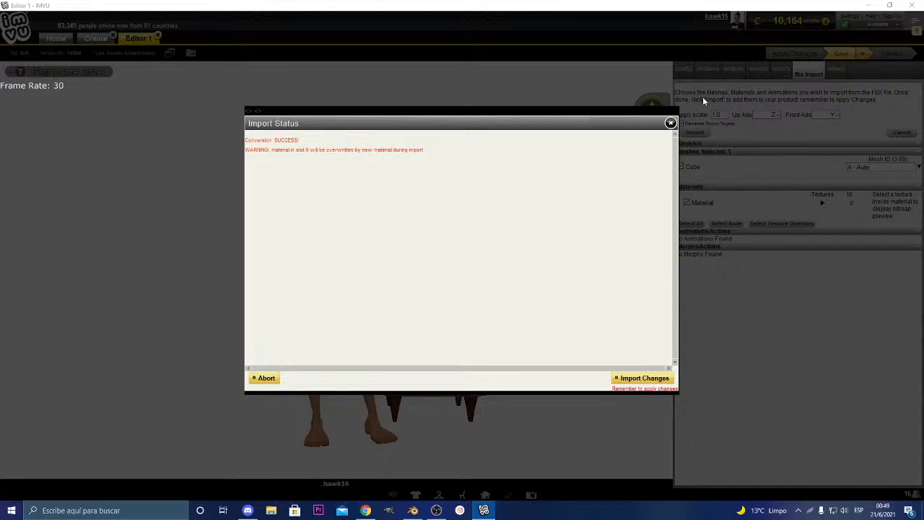
pyautogui.click(640, 377)
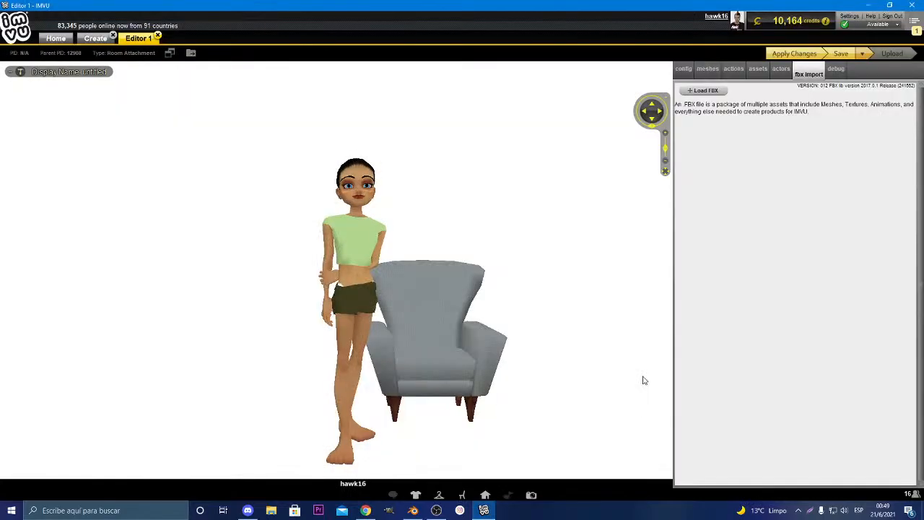
pyautogui.click(708, 71)
# Examine the imported purse's shape and its scale beside the avatar from several angles and distances
pyautogui.scroll(5, 484, 397)
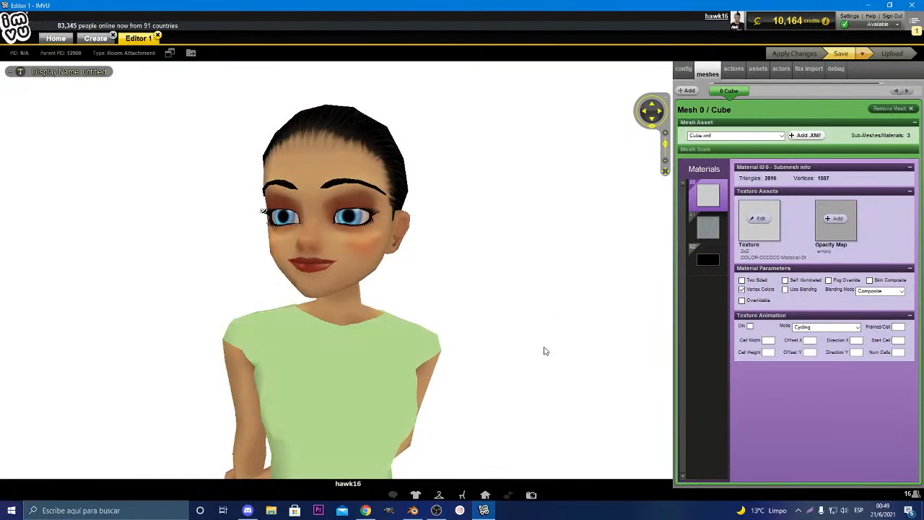
pyautogui.moveTo(546, 351); pyautogui.dragTo(445, 202, button='right')
pyautogui.moveTo(394, 242); pyautogui.dragTo(472, 238)
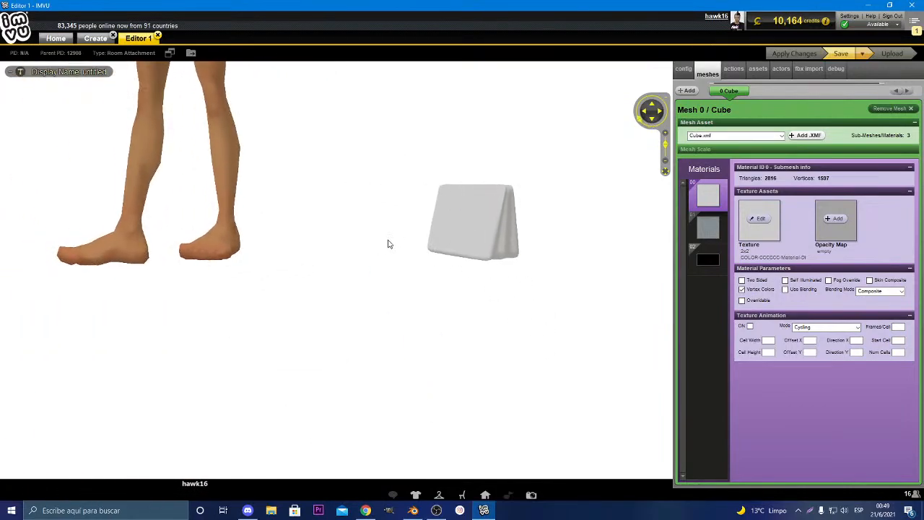
pyautogui.moveTo(388, 244)
pyautogui.mouseDown()
pyautogui.moveTo(427, 246)
pyautogui.moveTo(363, 245)
pyautogui.moveTo(322, 227)
pyautogui.moveTo(333, 260)
pyautogui.moveTo(322, 245)
pyautogui.moveTo(467, 254)
pyautogui.mouseUp()
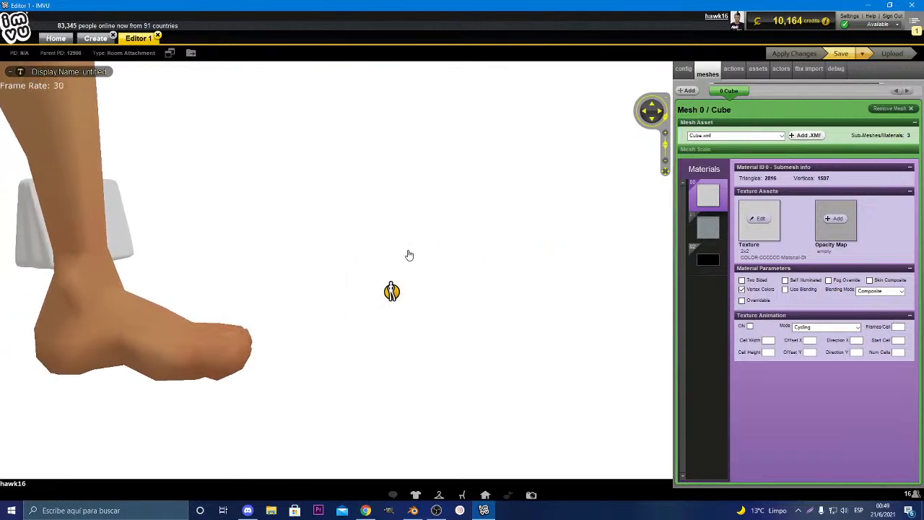
pyautogui.moveTo(268, 123); pyautogui.dragTo(345, 227)
pyautogui.moveTo(405, 175); pyautogui.dragTo(334, 303)
pyautogui.scroll(-5, 369, 229)
pyautogui.scroll(-5, 259, 321)
pyautogui.scroll(2, 338, 291)
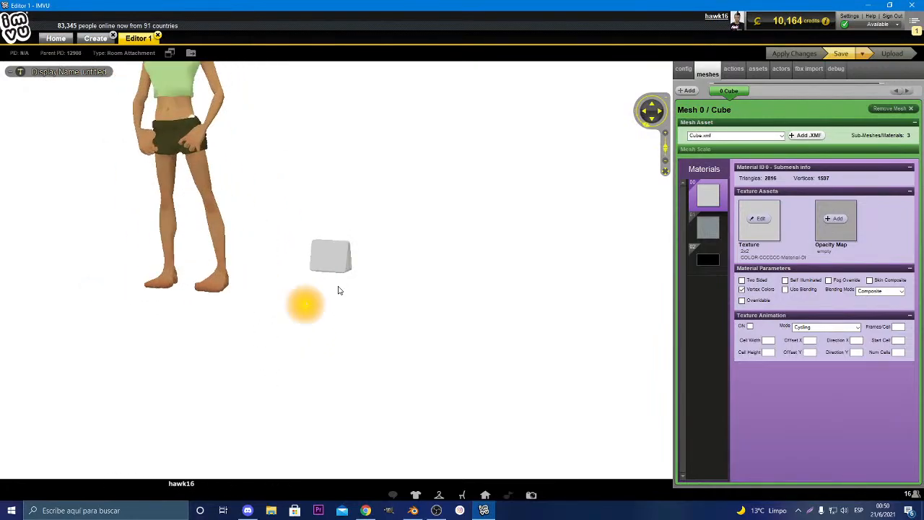
# Use the furniture Move tool to shift the purse farther away from the avatar and deeper into the scene
pyautogui.click(21, 72)
pyautogui.click(40, 101)
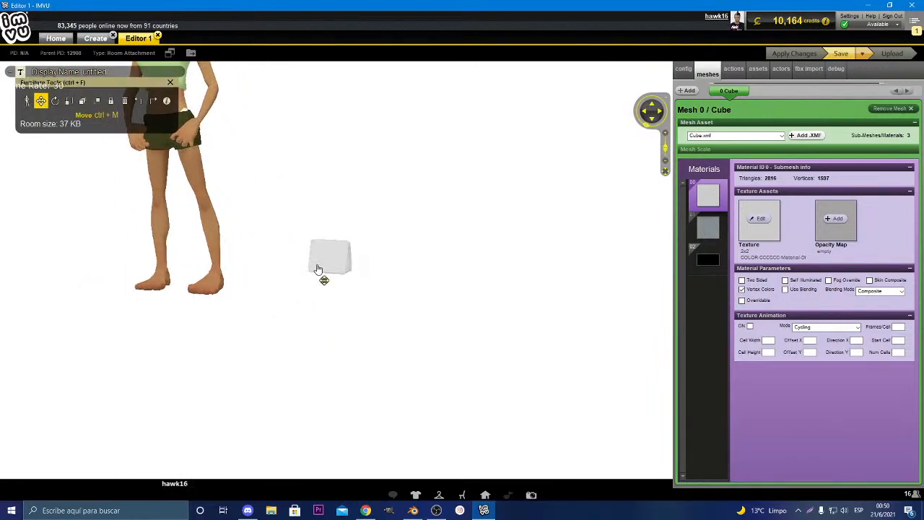
pyautogui.moveTo(318, 269); pyautogui.dragTo(497, 286)
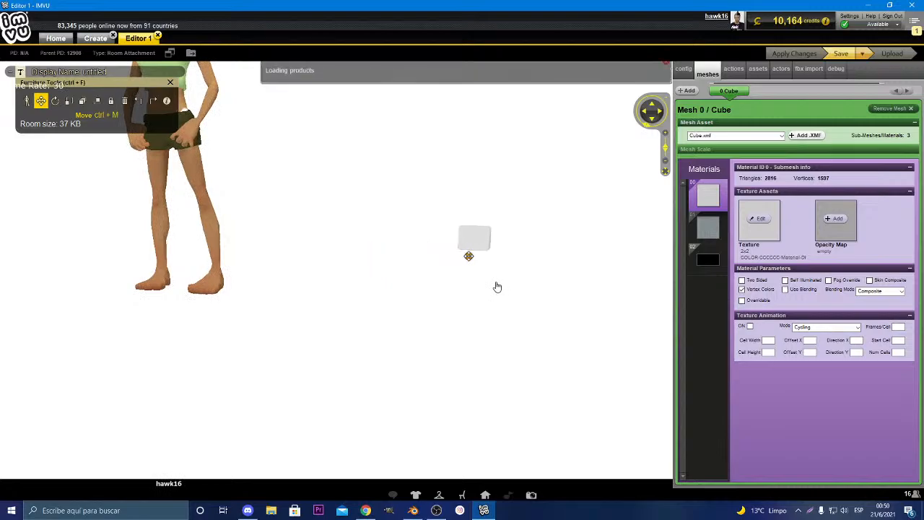
pyautogui.moveTo(486, 249); pyautogui.dragTo(484, 165)
# Compare the repositioned purse's size with the avatar from the front and side at several distances
pyautogui.scroll(-5, 484, 186)
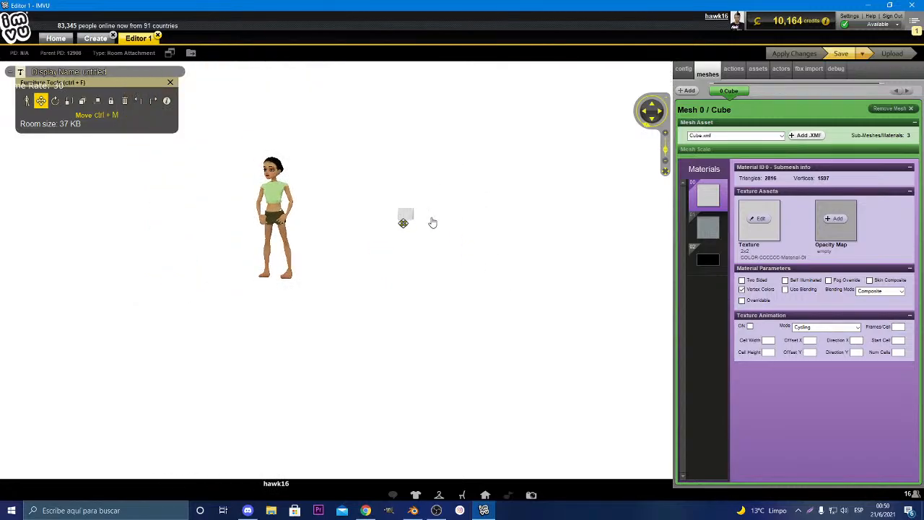
pyautogui.scroll(5, 463, 214)
pyautogui.moveTo(462, 215); pyautogui.dragTo(426, 207)
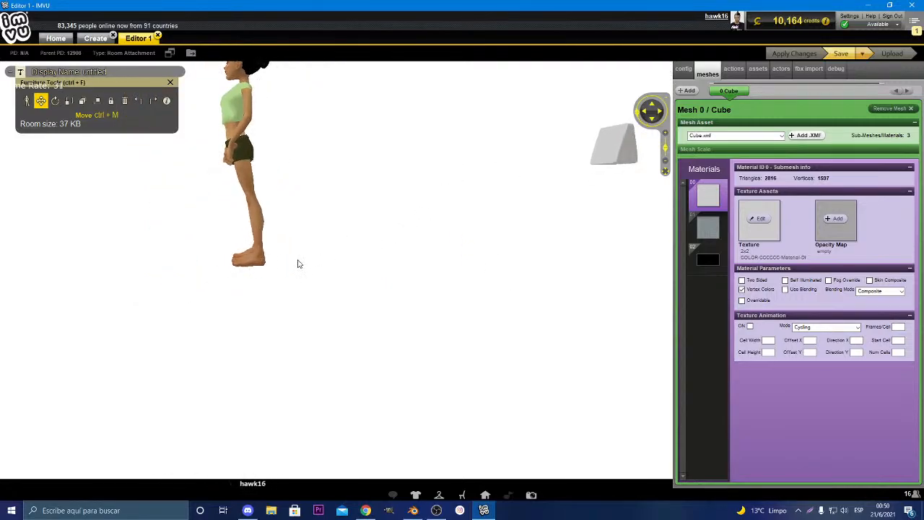
pyautogui.moveTo(298, 260); pyautogui.dragTo(244, 294, button='right')
pyautogui.moveTo(361, 244); pyautogui.dragTo(387, 241)
pyautogui.scroll(-5, 523, 262)
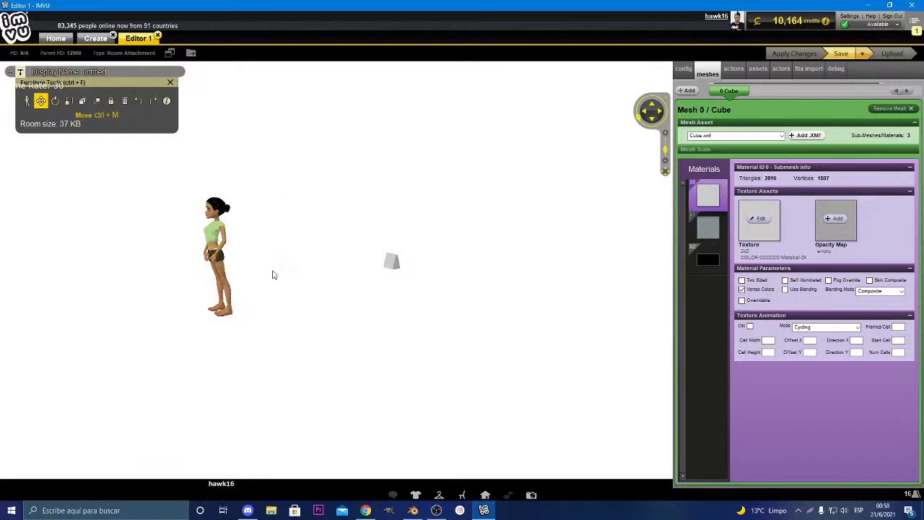
pyautogui.moveTo(273, 275); pyautogui.dragTo(243, 295)
pyautogui.scroll(5, 239, 286)
pyautogui.scroll(-6, 237, 286)
pyautogui.scroll(1, 238, 296)
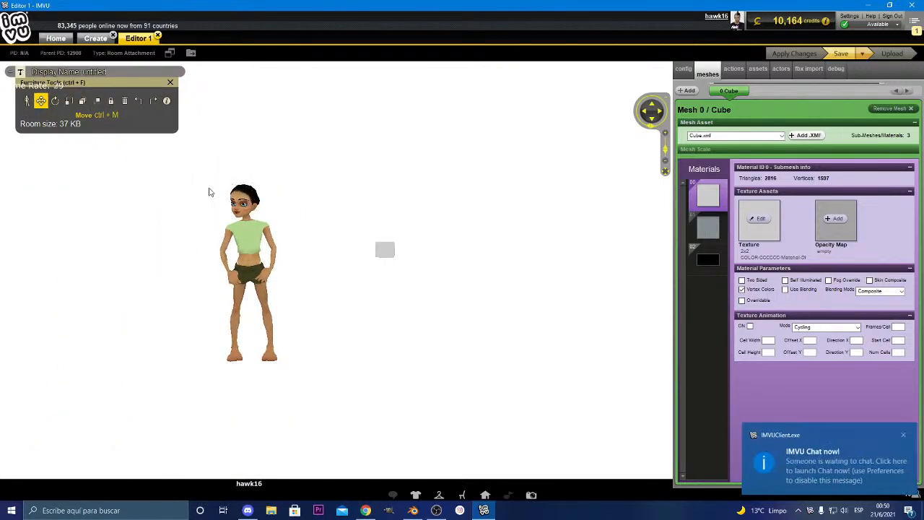
# Dismiss the chat notification and close the furniture product's editor
pyautogui.click(903, 435)
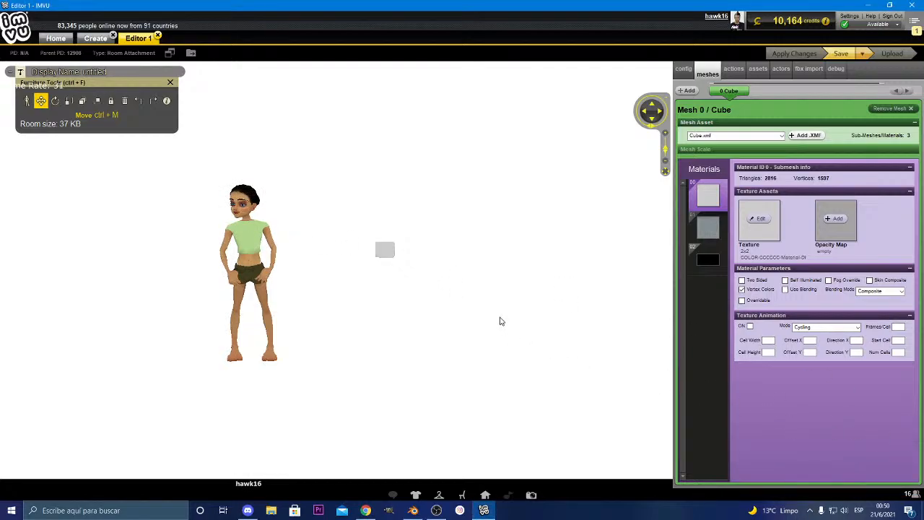
pyautogui.click(157, 36)
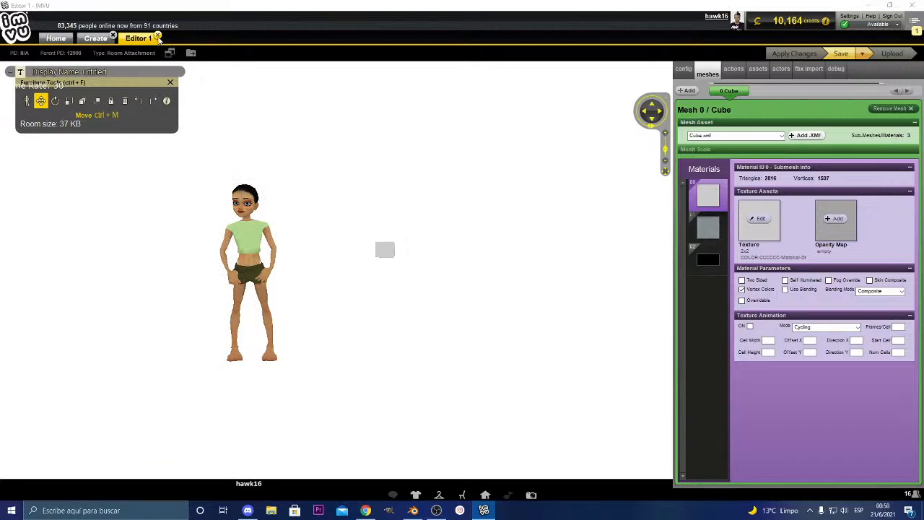
pyautogui.click(519, 288)
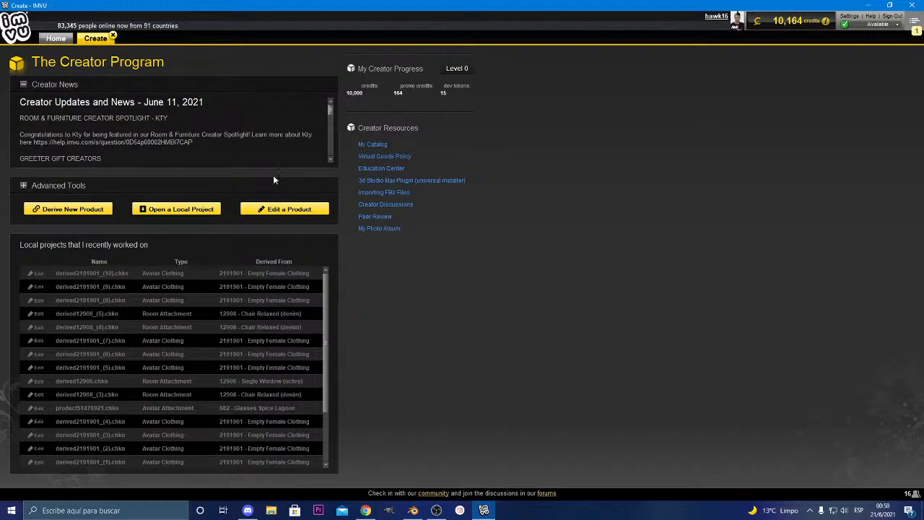
# Derive a new 3D product from the Female Clothing base in Empty Derivables, product ID 2191901
pyautogui.click(54, 207)
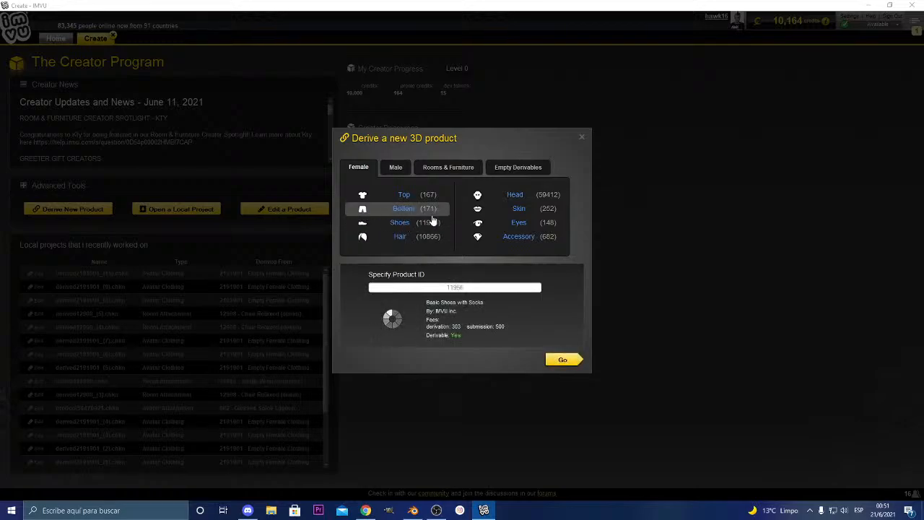
pyautogui.click(509, 169)
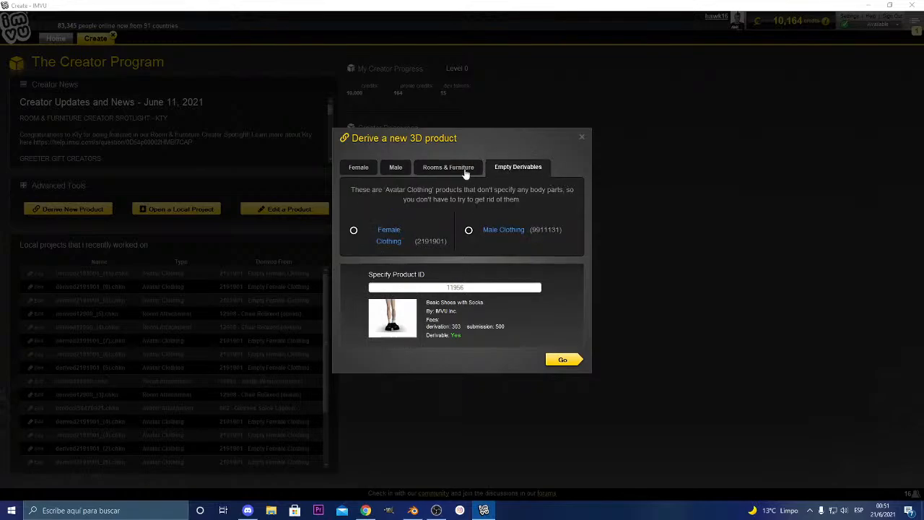
pyautogui.click(393, 235)
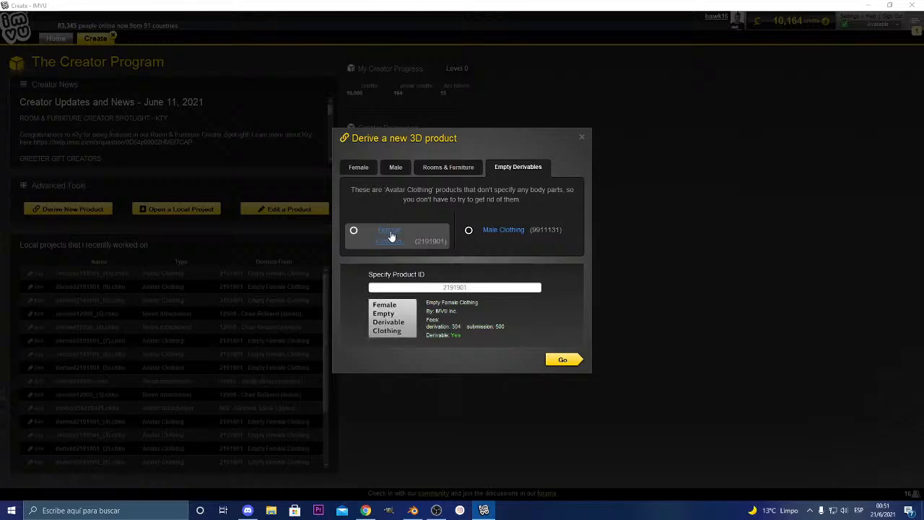
pyautogui.click(577, 361)
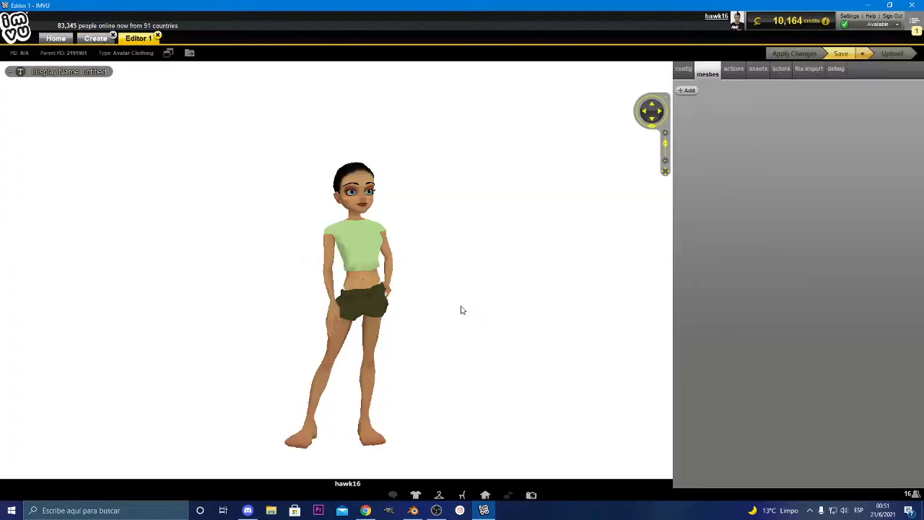
# Start loading an FBX into the clothing product and browse the Blender - Sample Files folder for existing meshes
pyautogui.click(810, 72)
pyautogui.click(704, 91)
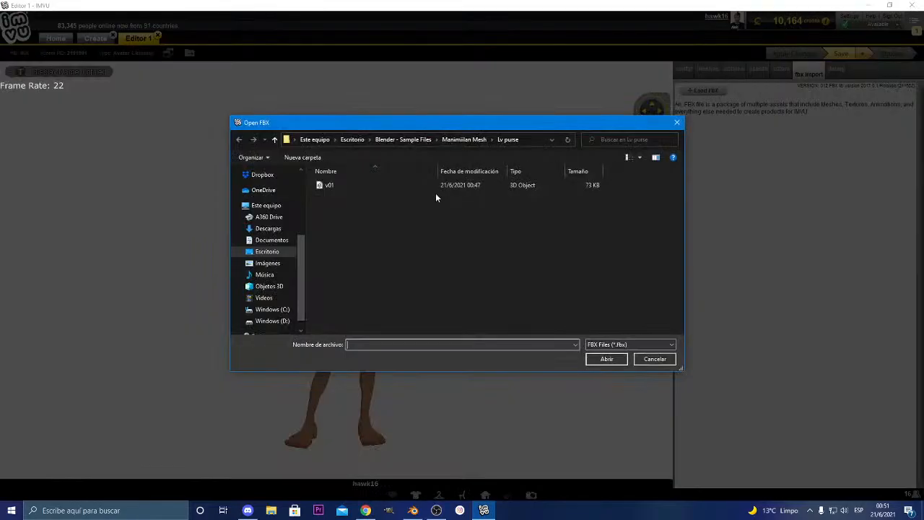
pyautogui.click(275, 139)
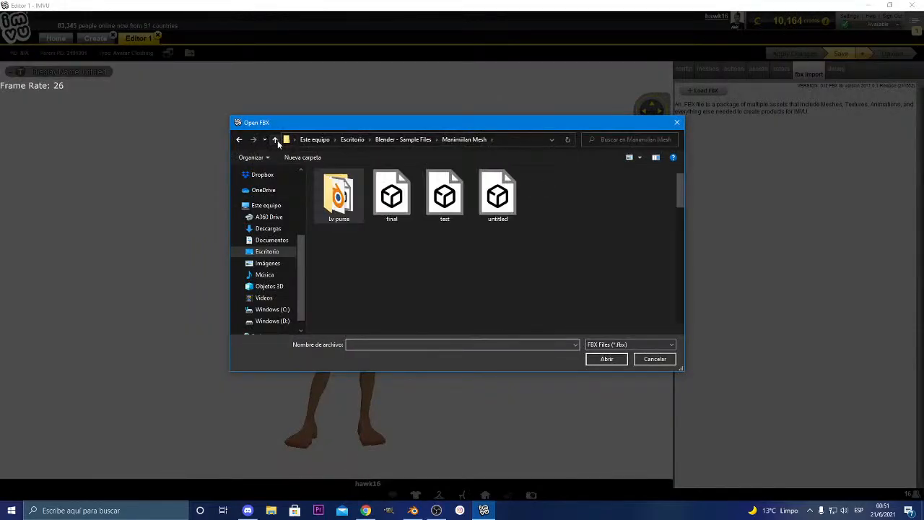
pyautogui.click(275, 140)
pyautogui.scroll(-2, 547, 282)
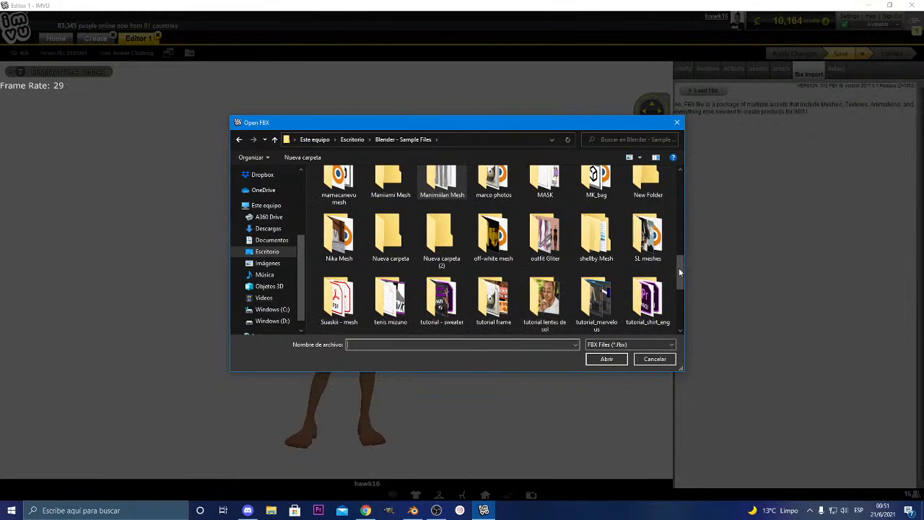
pyautogui.moveTo(681, 268); pyautogui.dragTo(680, 295)
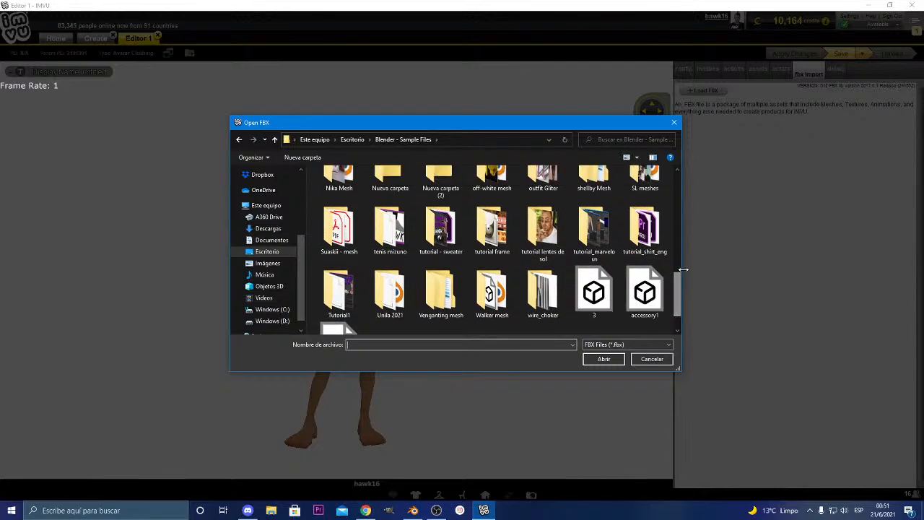
pyautogui.doubleClick(682, 273)
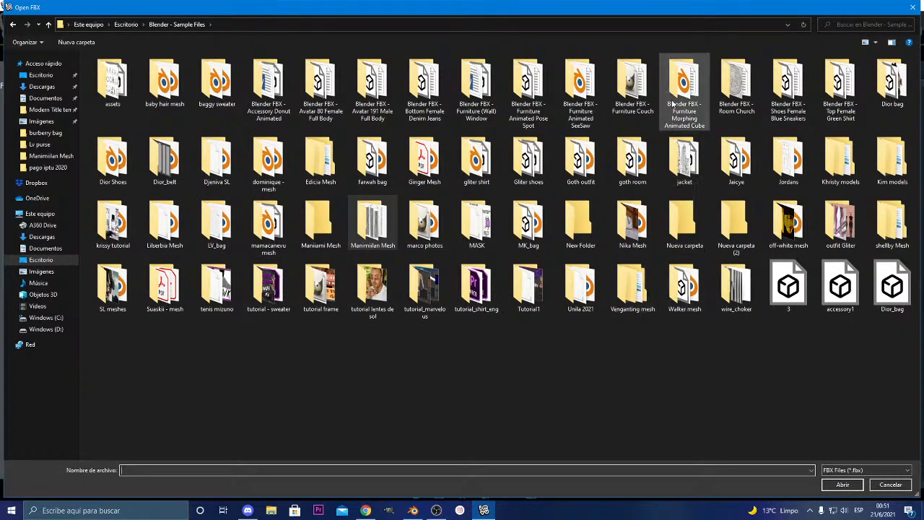
pyautogui.doubleClick(629, 10)
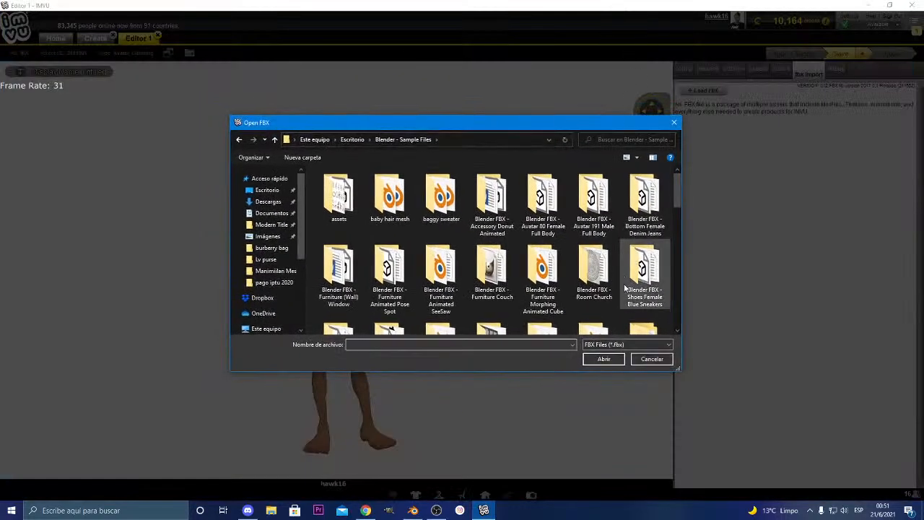
pyautogui.moveTo(679, 188); pyautogui.dragTo(679, 211)
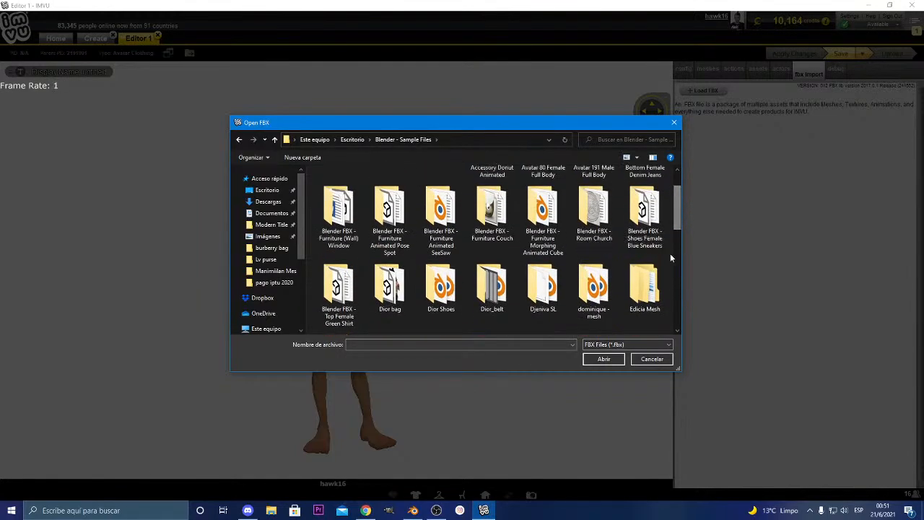
# Load pumps from the AL to IMVu transfer meshes subfolder of Edicia Mesh and import its foot meshes and materials
pyautogui.doubleClick(645, 286)
pyautogui.doubleClick(339, 187)
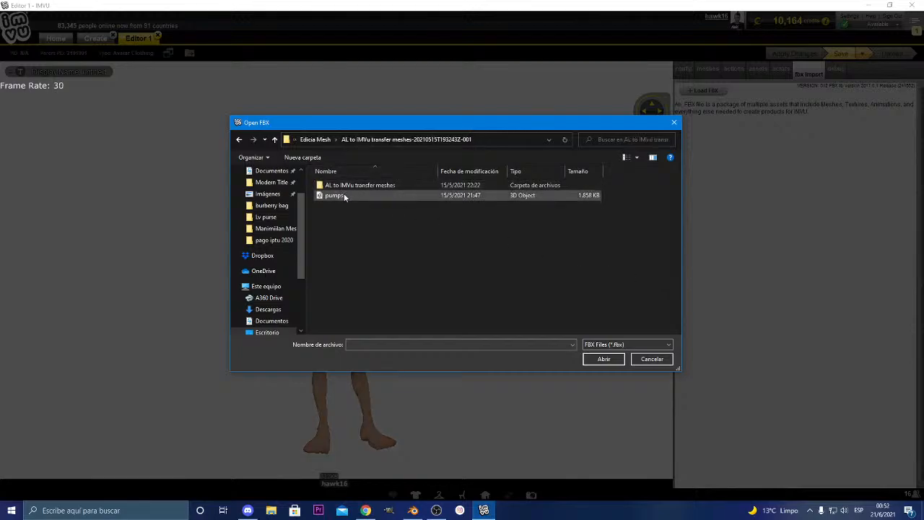
pyautogui.click(343, 195)
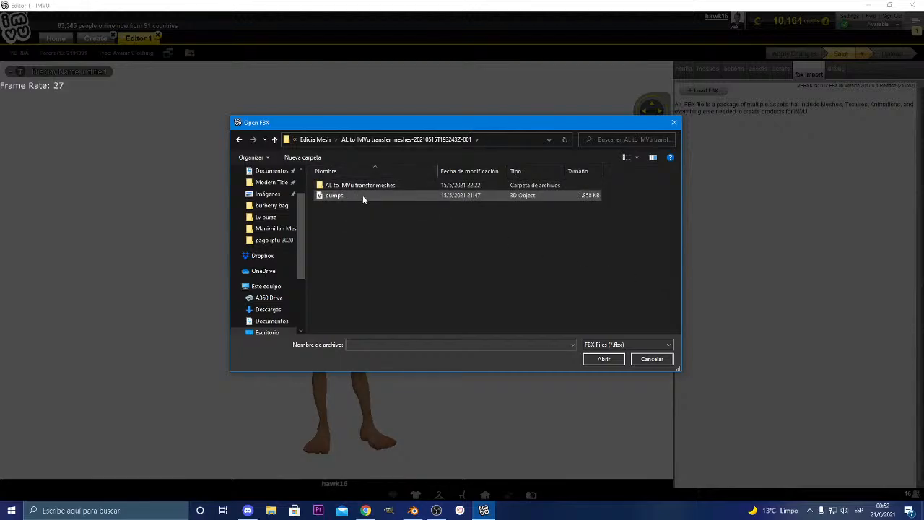
pyautogui.click(611, 360)
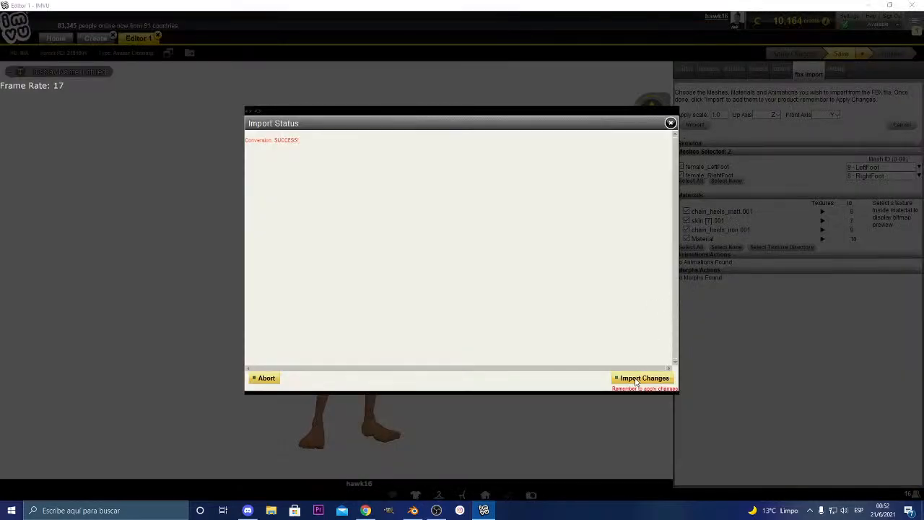
pyautogui.click(636, 378)
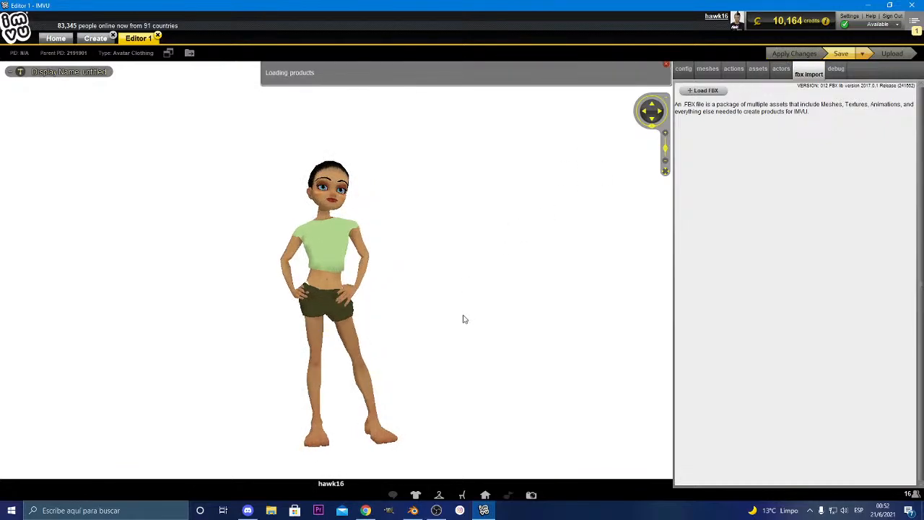
# Examine the imported spiked chain heels on the avatar's feet up close from the front, sides and back
pyautogui.scroll(5, 465, 319)
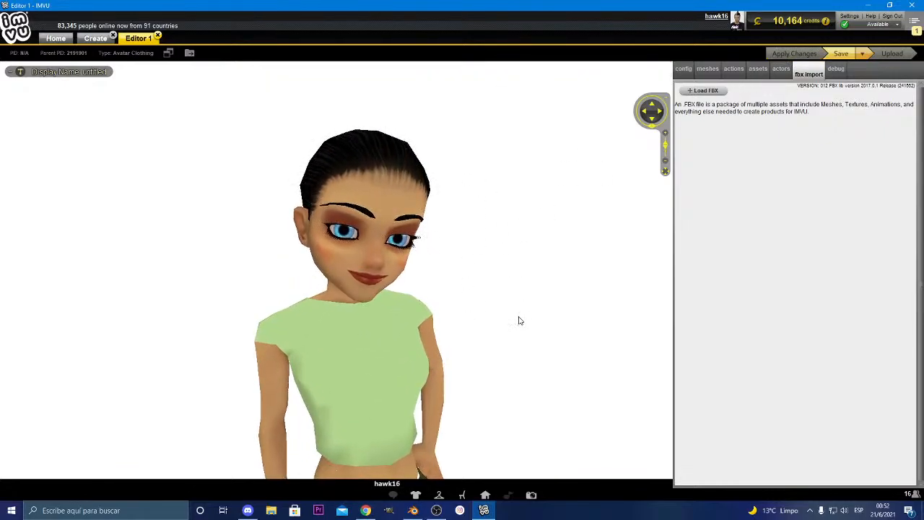
pyautogui.scroll(-5, 517, 318)
pyautogui.rightClick(510, 239)
pyautogui.click(400, 405)
pyautogui.moveTo(400, 407); pyautogui.dragTo(418, 395)
pyautogui.scroll(2, 418, 395)
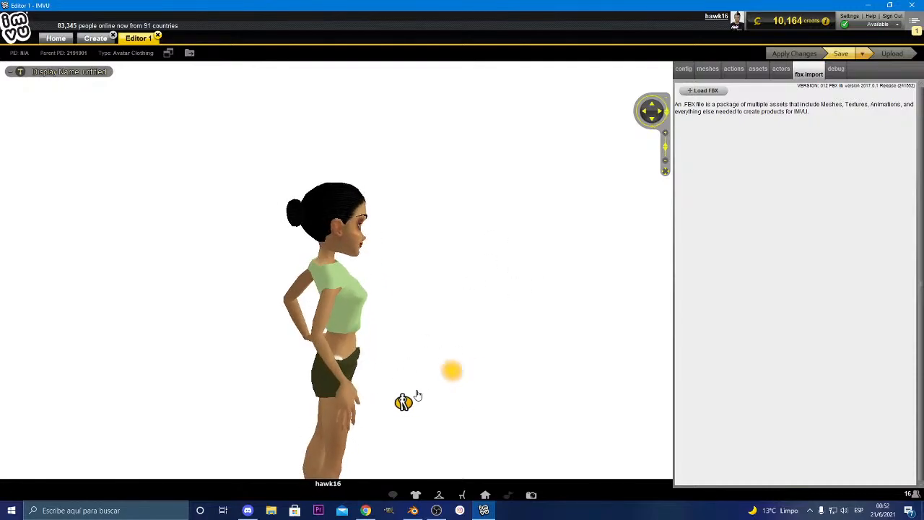
pyautogui.rightClick(449, 289)
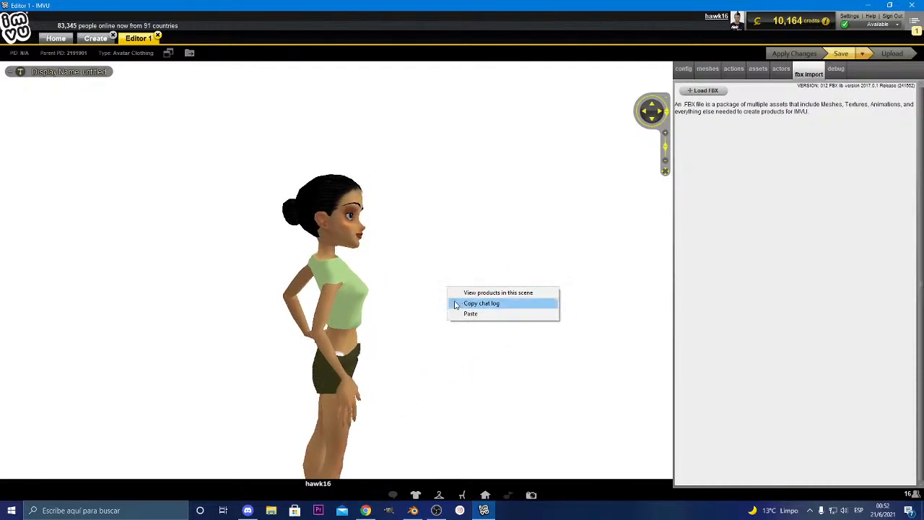
pyautogui.moveTo(419, 289); pyautogui.dragTo(414, 276)
pyautogui.moveTo(408, 308); pyautogui.dragTo(299, 262)
pyautogui.scroll(4, 289, 261)
pyautogui.moveTo(242, 254); pyautogui.dragTo(295, 250)
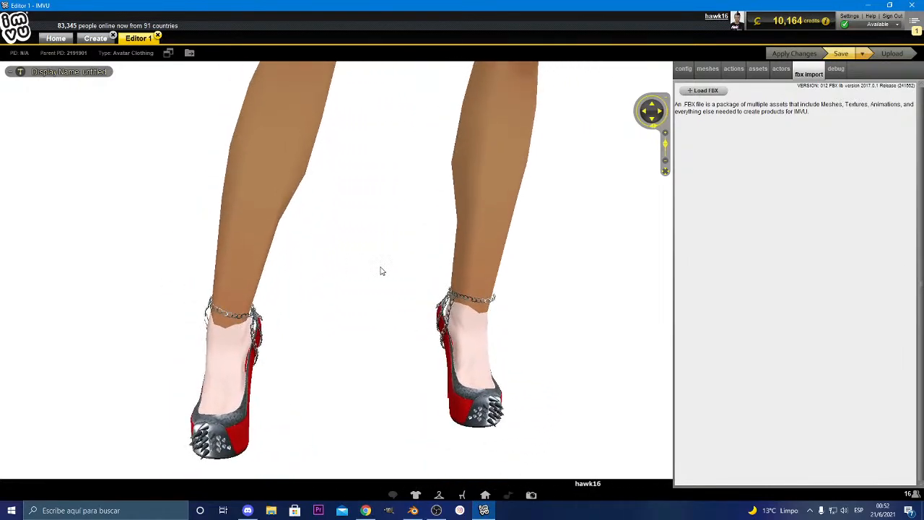
pyautogui.moveTo(382, 271); pyautogui.dragTo(491, 318)
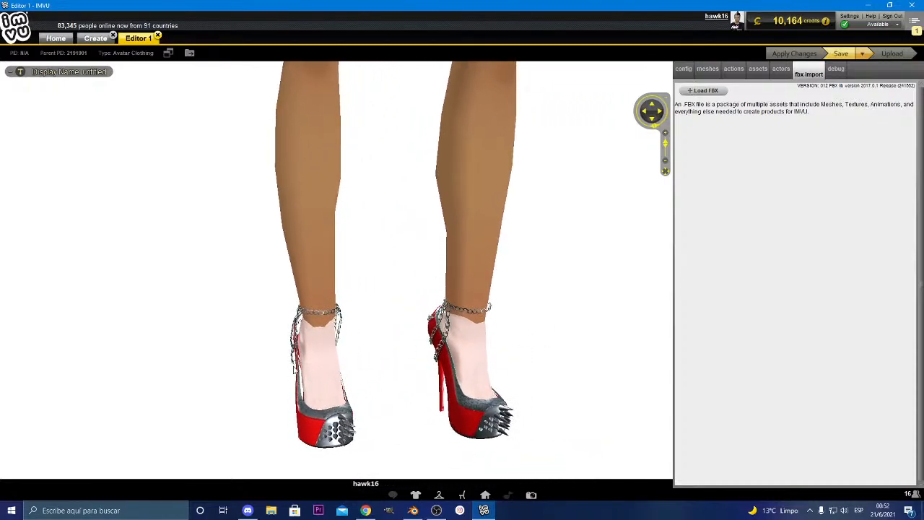
pyautogui.moveTo(380, 385); pyautogui.dragTo(359, 369)
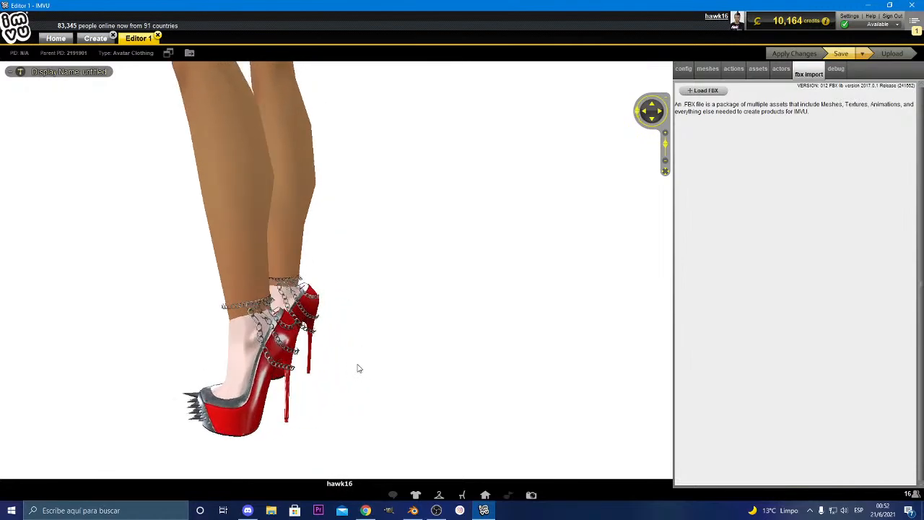
pyautogui.moveTo(241, 287); pyautogui.dragTo(344, 414)
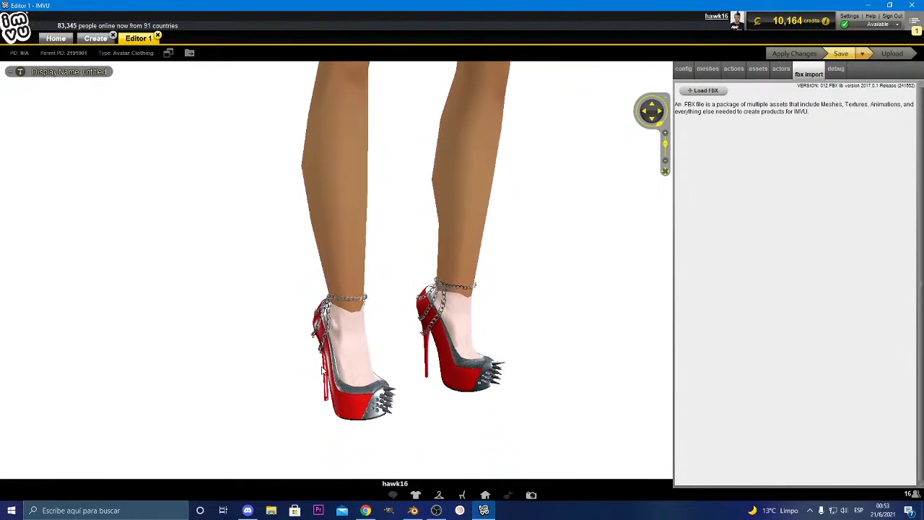
pyautogui.moveTo(323, 371); pyautogui.dragTo(348, 332)
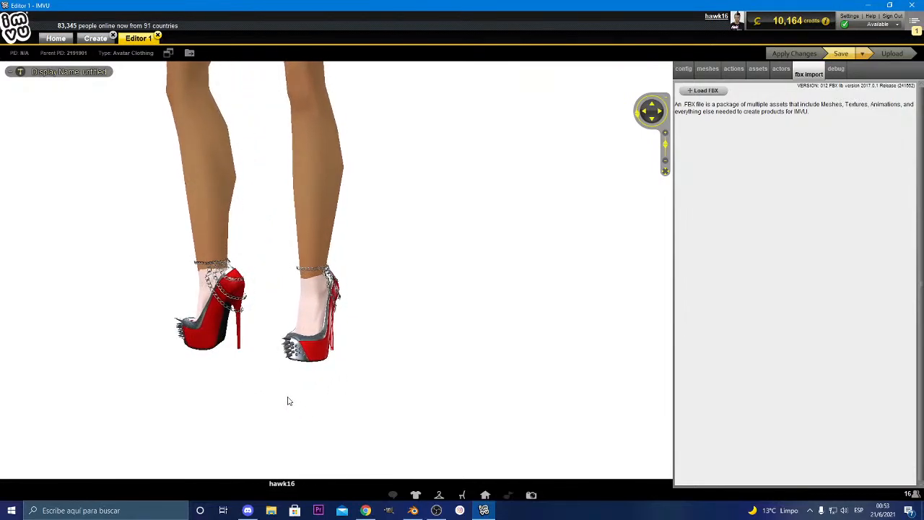
pyautogui.moveTo(208, 362); pyautogui.dragTo(340, 366)
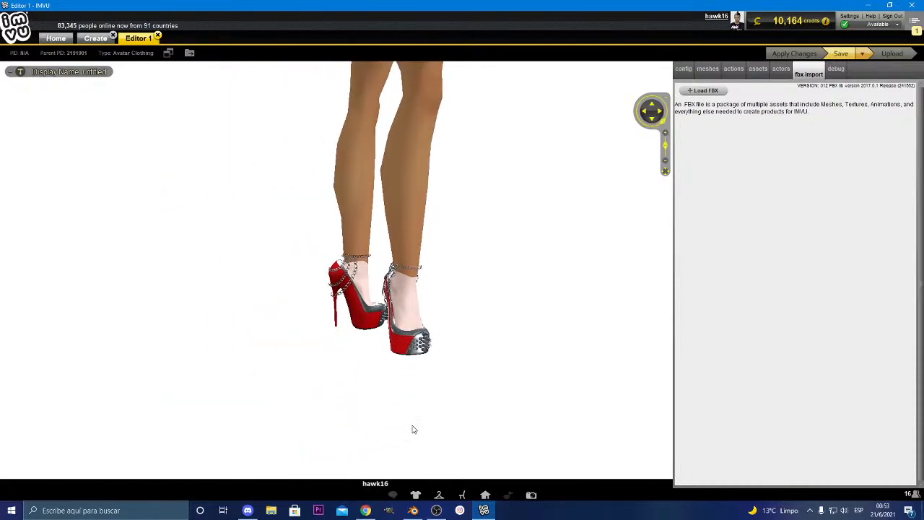
pyautogui.moveTo(480, 394); pyautogui.dragTo(440, 391)
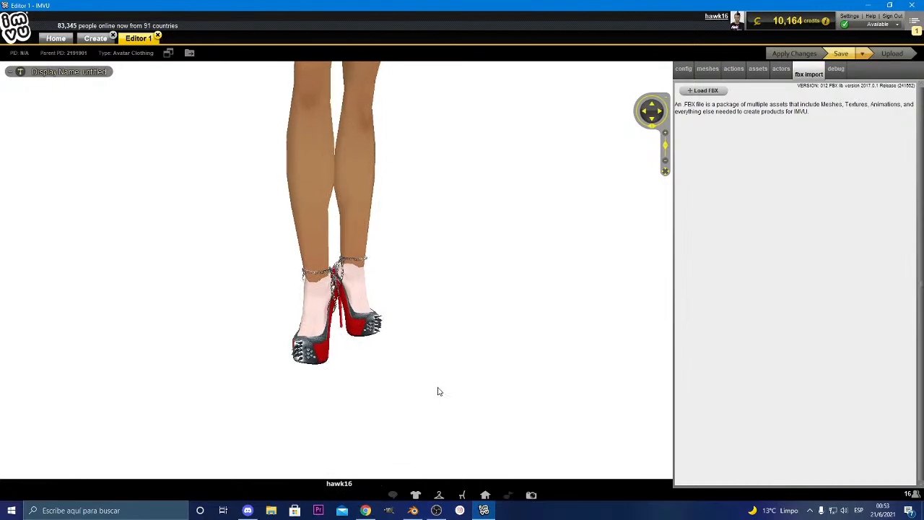
pyautogui.moveTo(302, 388); pyautogui.dragTo(496, 357)
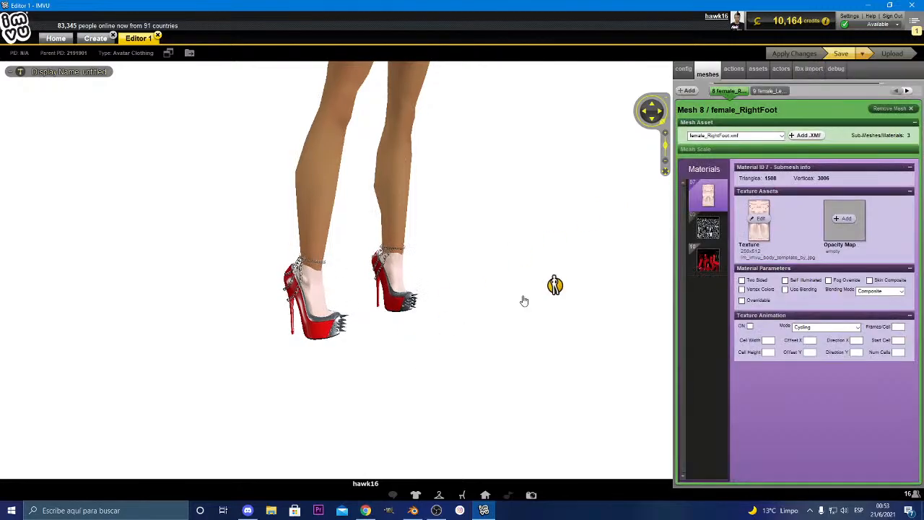
# Make the foot skin material of the female_RightFoot mesh overridable
pyautogui.scroll(4, 524, 300)
pyautogui.moveTo(524, 301); pyautogui.dragTo(443, 336)
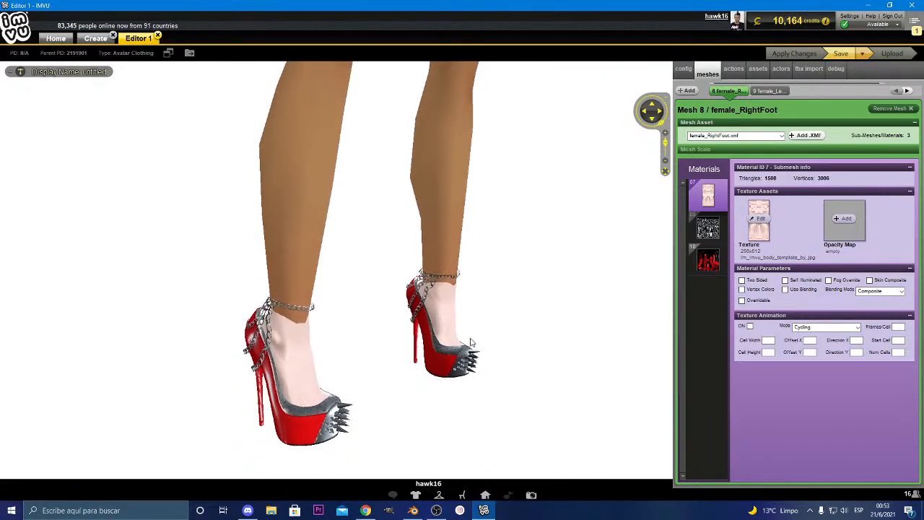
pyautogui.click(742, 300)
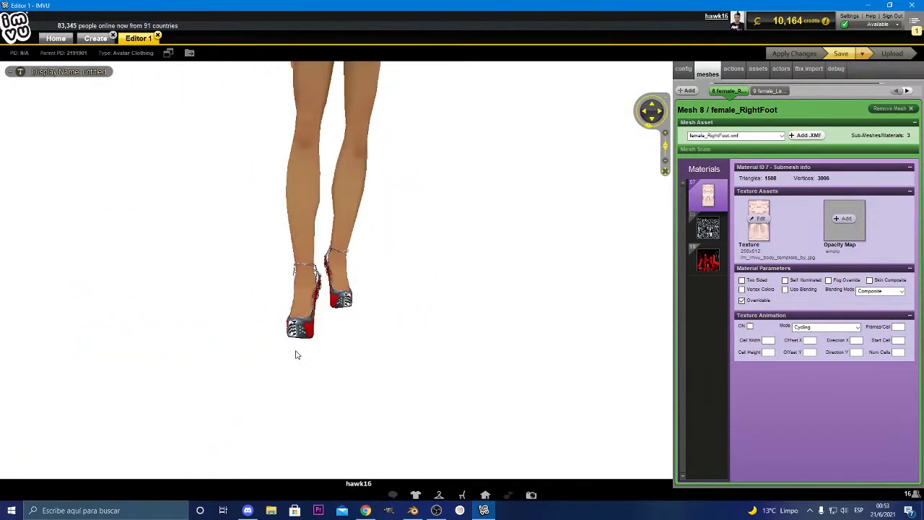
# Dress the avatar in the pink-top, black-shorts outfit from My Outfits and inspect the heels against its skin
pyautogui.click(439, 496)
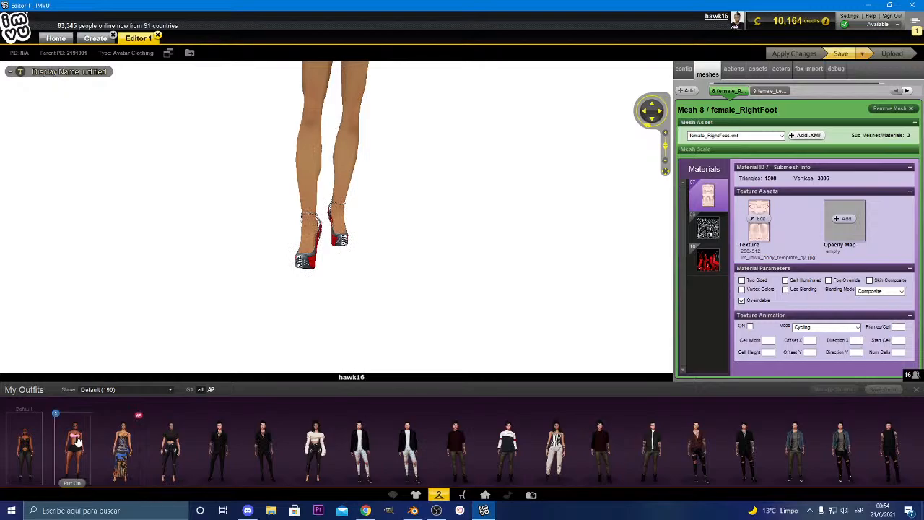
pyautogui.click(77, 440)
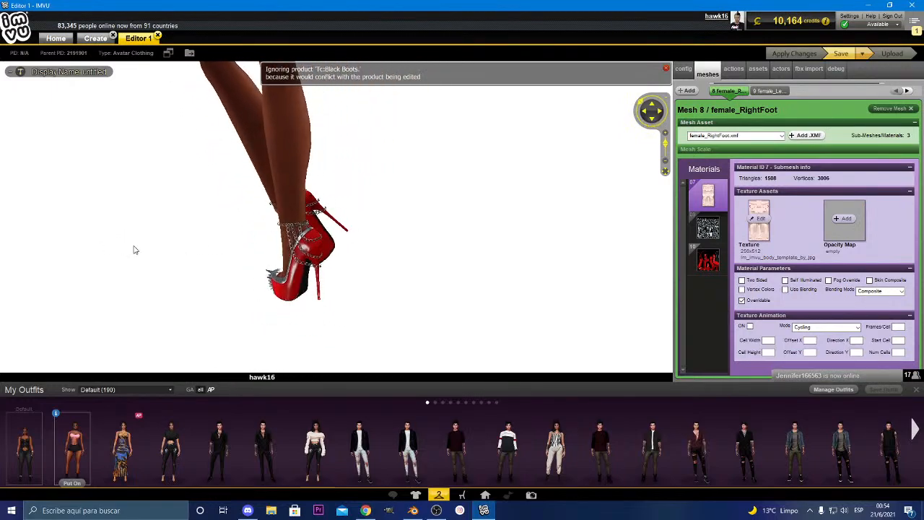
pyautogui.scroll(-3, 190, 260)
pyautogui.moveTo(216, 276); pyautogui.dragTo(258, 257)
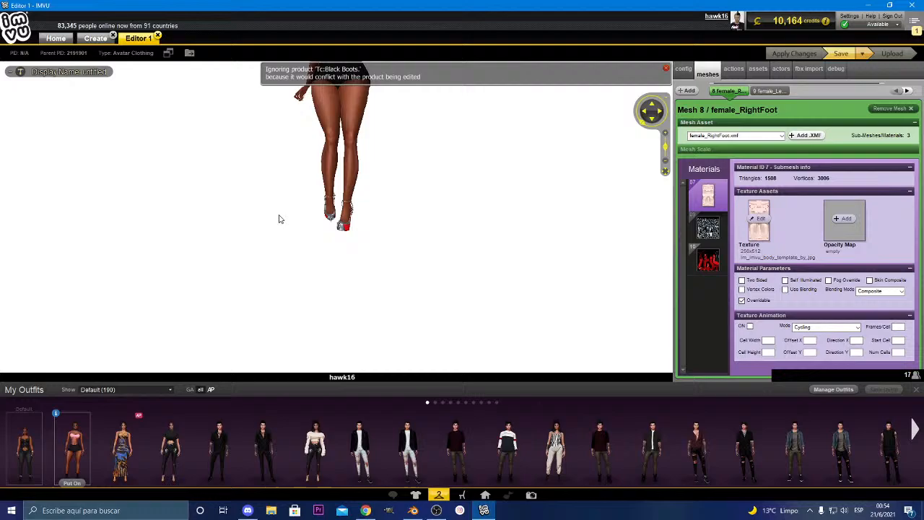
pyautogui.rightClick(285, 215)
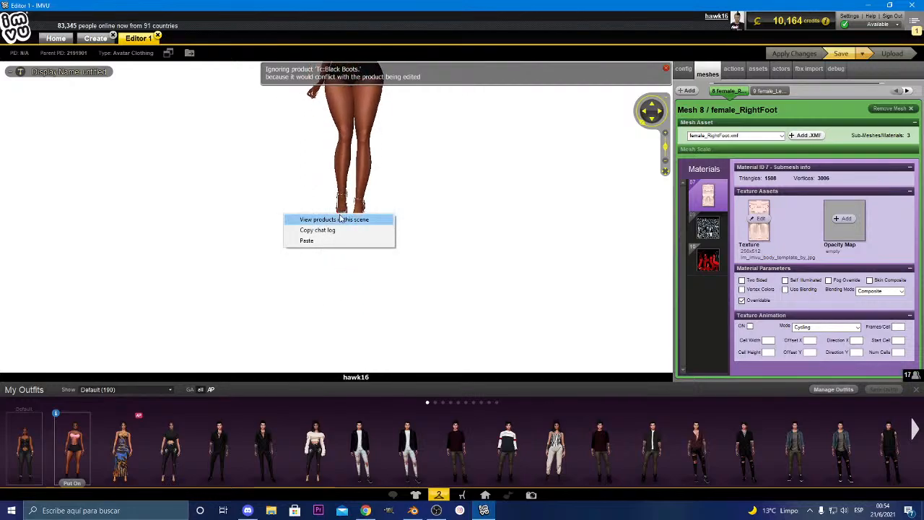
pyautogui.click(313, 197)
pyautogui.scroll(4, 326, 222)
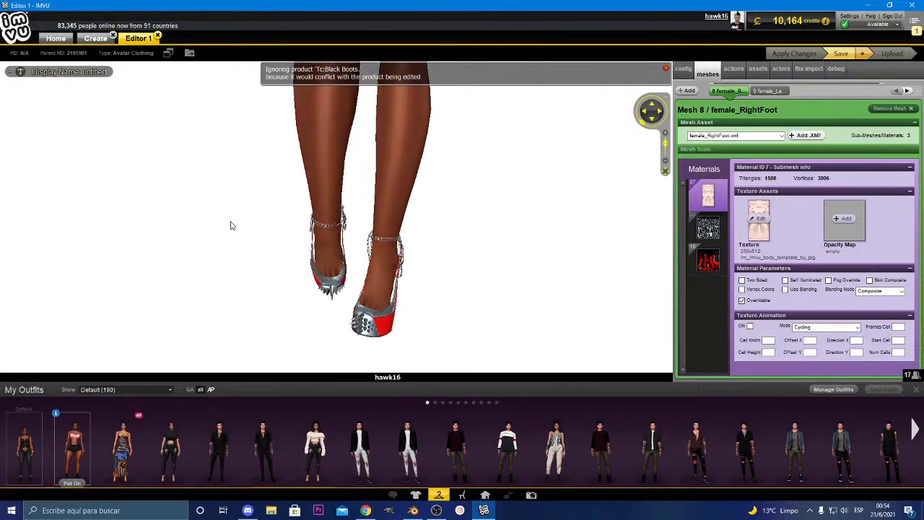
pyautogui.moveTo(230, 223); pyautogui.dragTo(315, 221)
# Show the product's body part override settings, and close the editor without saving
pyautogui.click(683, 70)
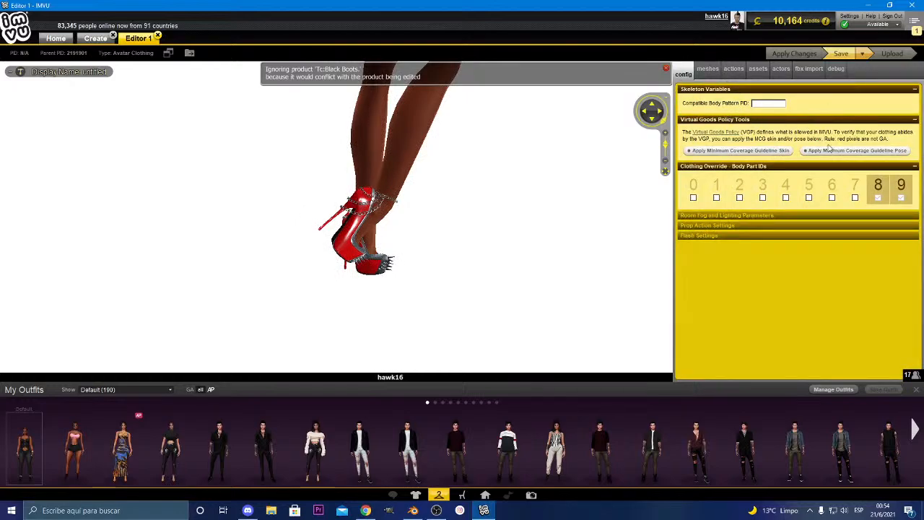
pyautogui.click(158, 37)
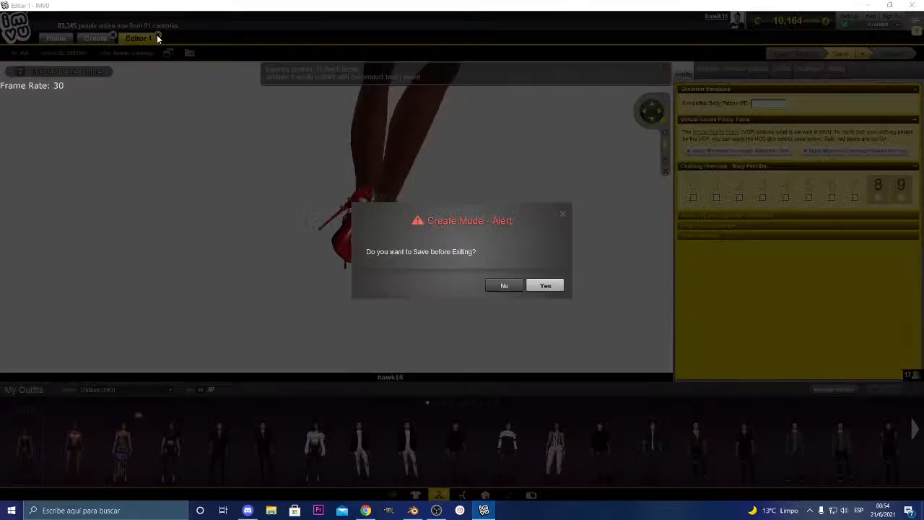
pyautogui.click(504, 287)
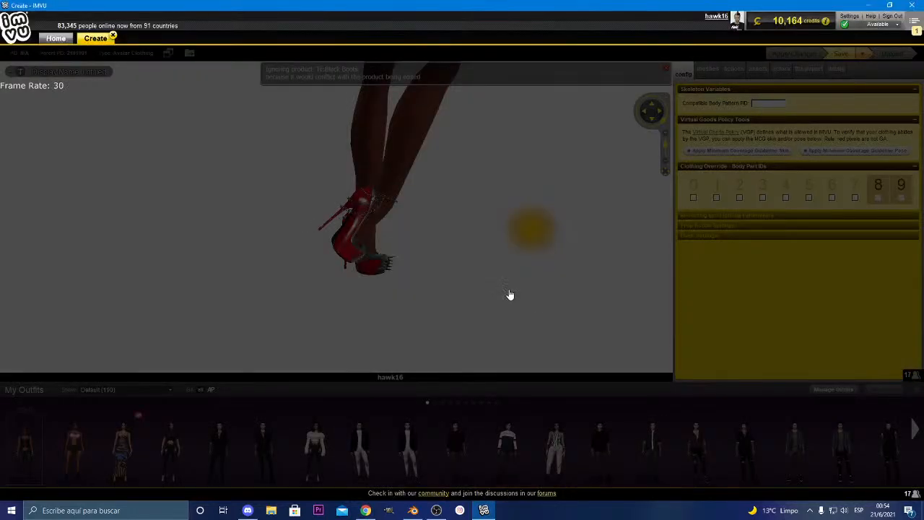
# Switch to Blender and annotate a red stick figure with head, arms, legs and feet beside the purse
pyautogui.click(414, 511)
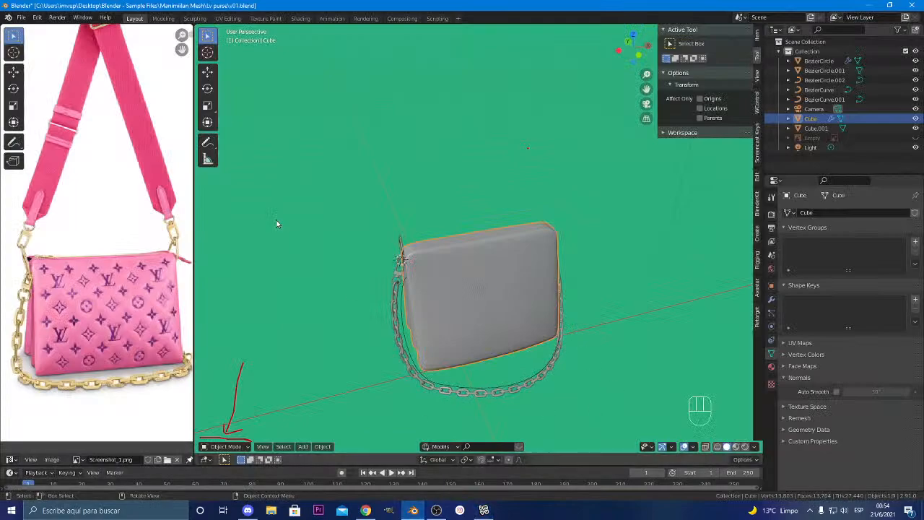
pyautogui.scroll(-6, 518, 240)
pyautogui.moveTo(539, 193); pyautogui.dragTo(512, 208, button='middle')
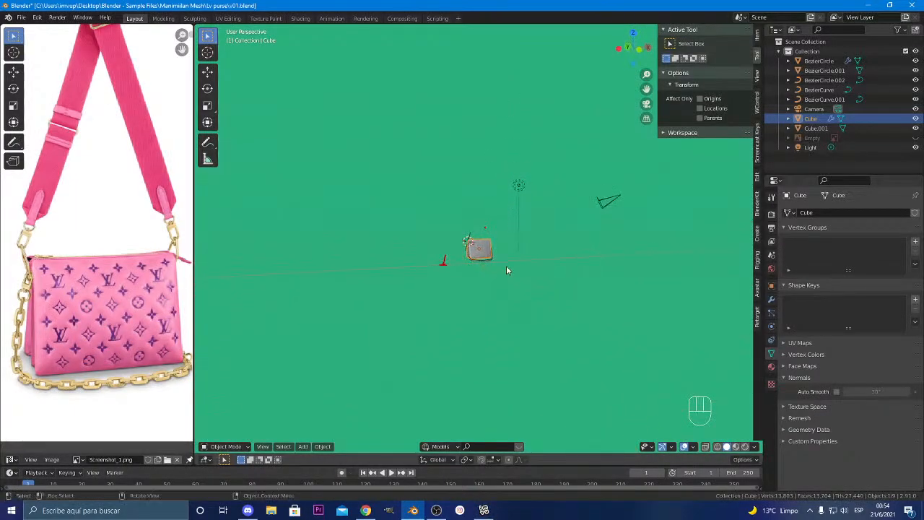
pyautogui.click(207, 142)
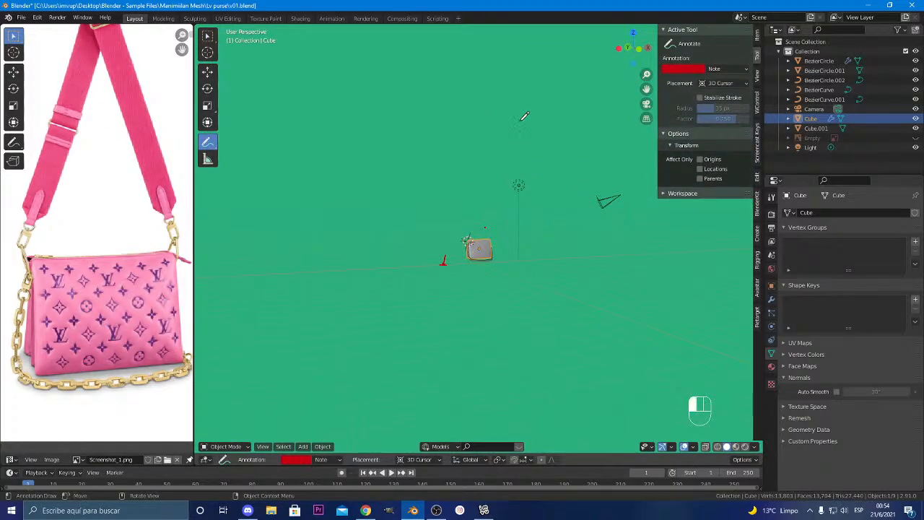
pyautogui.moveTo(520, 121)
pyautogui.mouseDown()
pyautogui.moveTo(526, 206)
pyautogui.moveTo(512, 248)
pyautogui.mouseUp()
pyautogui.moveTo(526, 191); pyautogui.dragTo(553, 240)
pyautogui.moveTo(517, 131); pyautogui.dragTo(424, 158)
pyautogui.moveTo(522, 132); pyautogui.dragTo(596, 146)
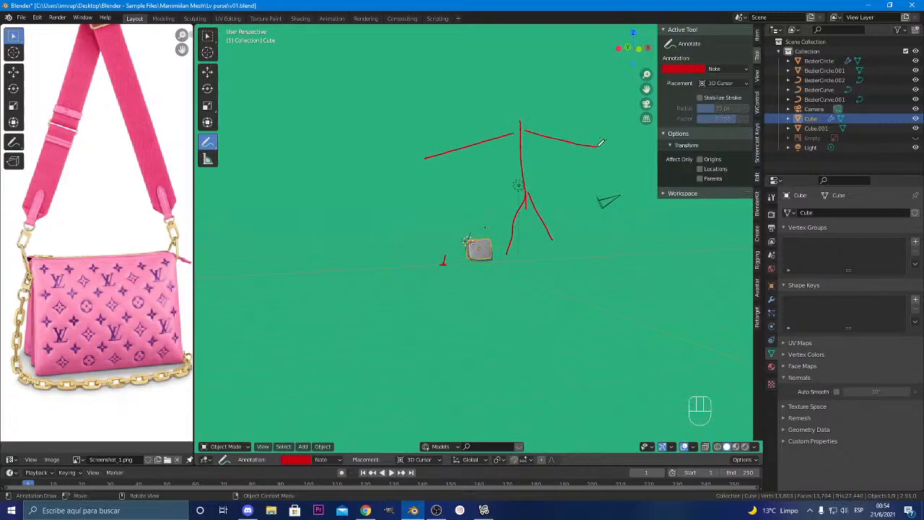
pyautogui.moveTo(514, 110)
pyautogui.mouseDown()
pyautogui.moveTo(549, 93)
pyautogui.moveTo(531, 113)
pyautogui.moveTo(519, 88)
pyautogui.moveTo(517, 113)
pyautogui.mouseUp()
pyautogui.moveTo(561, 250)
pyautogui.mouseDown()
pyautogui.moveTo(571, 254)
pyautogui.moveTo(511, 250)
pyautogui.mouseUp()
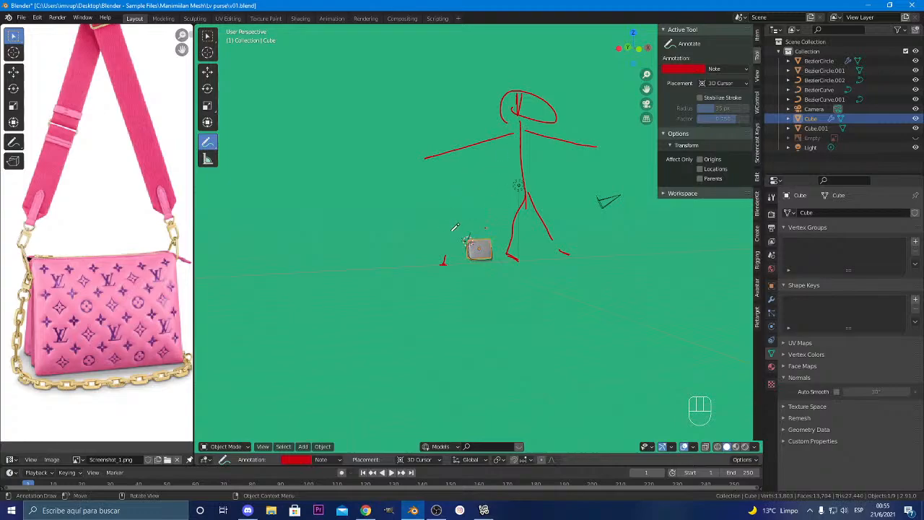
# Annotate a hand on the figure, a line linking it to the purse, and a dashed path from hand to foot
pyautogui.moveTo(474, 231)
pyautogui.mouseDown()
pyautogui.moveTo(411, 143)
pyautogui.moveTo(432, 156)
pyautogui.moveTo(415, 180)
pyautogui.moveTo(431, 173)
pyautogui.moveTo(402, 159)
pyautogui.moveTo(421, 155)
pyautogui.moveTo(410, 146)
pyautogui.mouseUp()
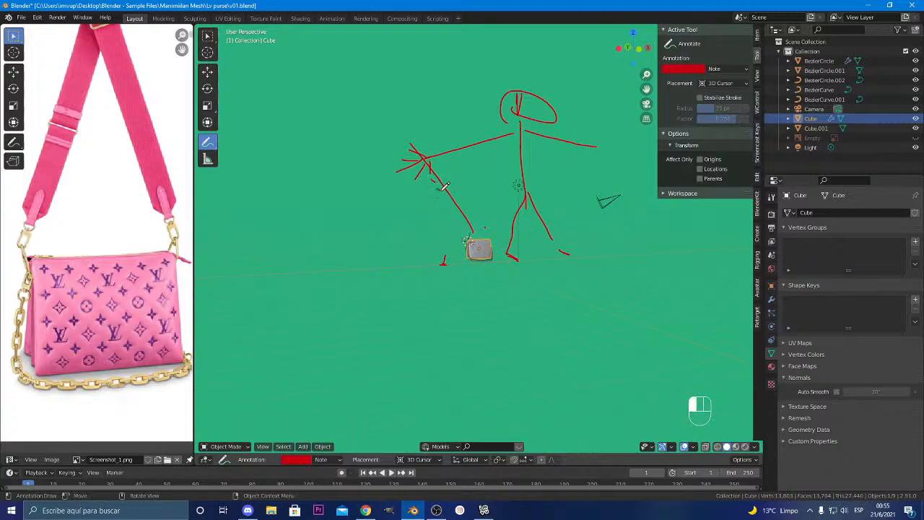
pyautogui.moveTo(442, 190); pyautogui.dragTo(442, 190)
pyautogui.moveTo(442, 196); pyautogui.dragTo(519, 258)
pyautogui.click(237, 447)
pyautogui.press('w')
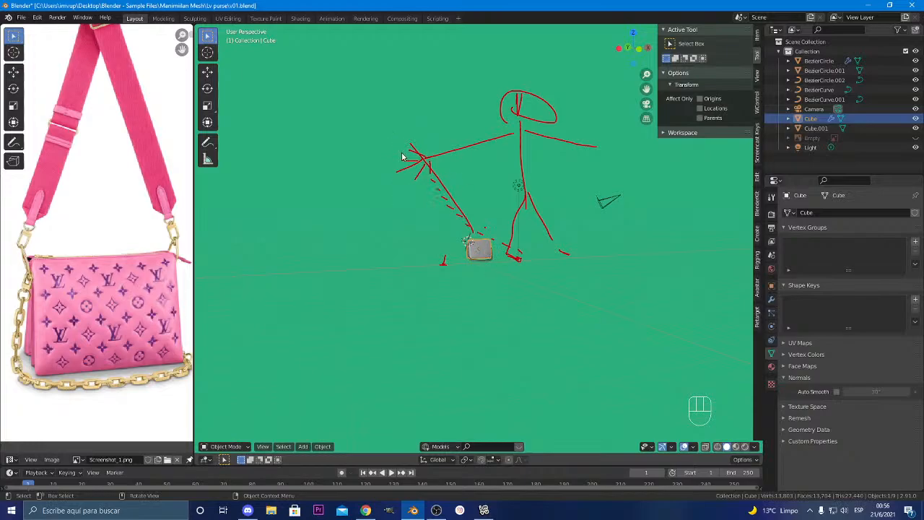
pyautogui.click(520, 128)
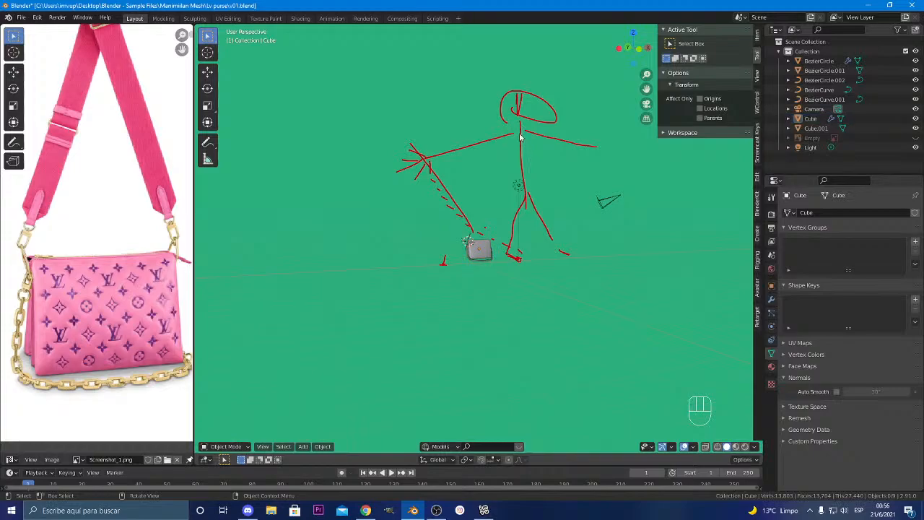
pyautogui.keyDown('shift'); pyautogui.click(481, 247); pyautogui.keyUp('shift')
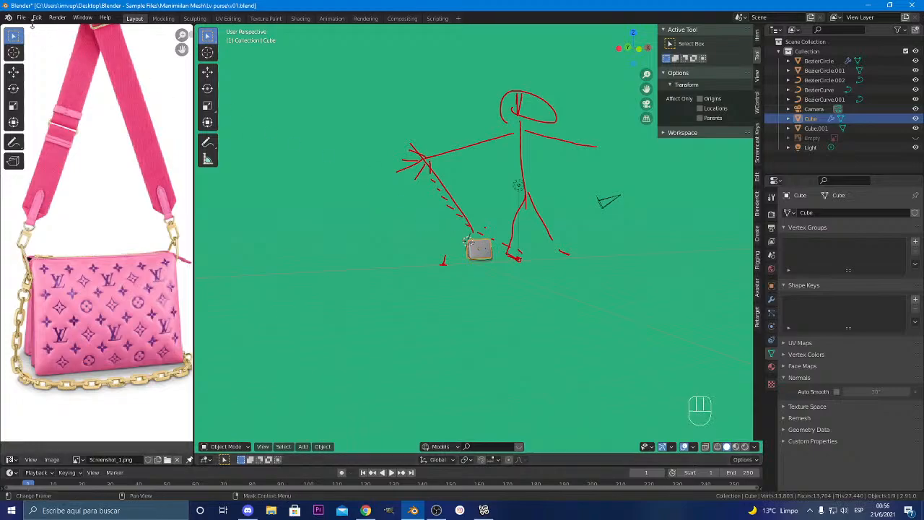
pyautogui.click(21, 18)
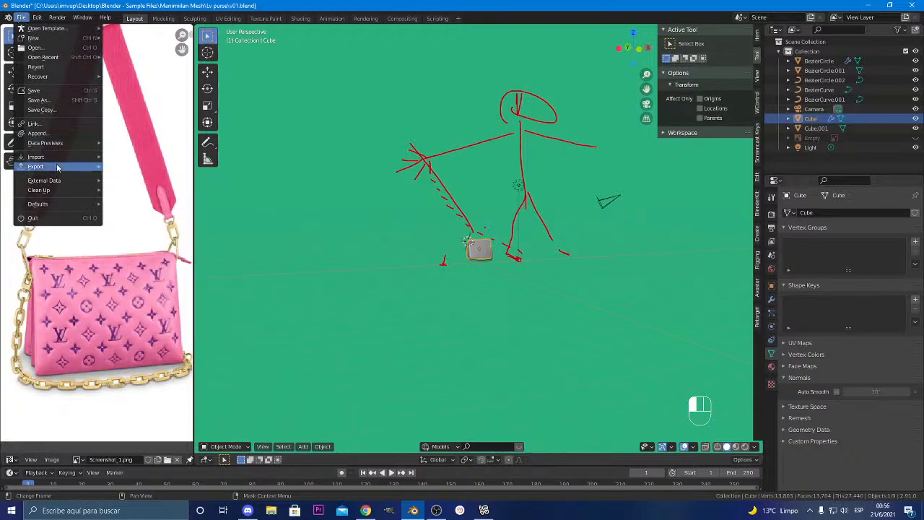
pyautogui.moveTo(93, 166)
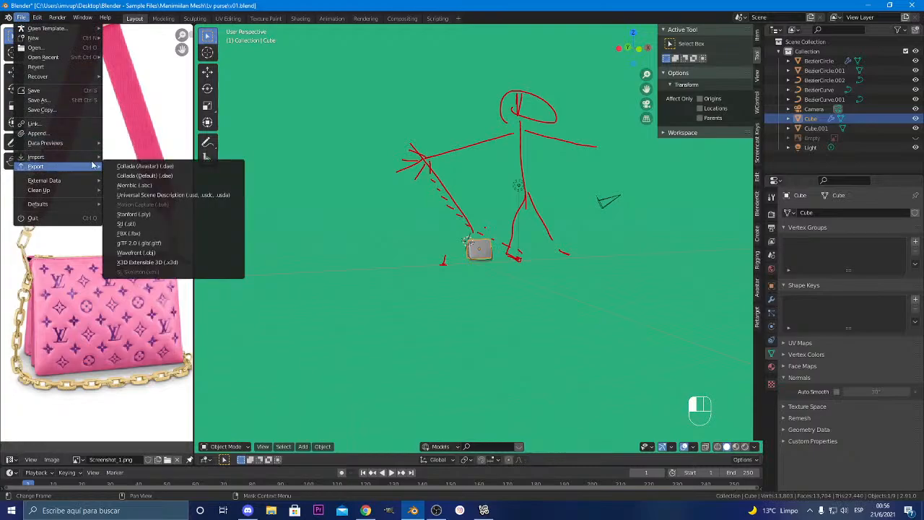
pyautogui.click(127, 234)
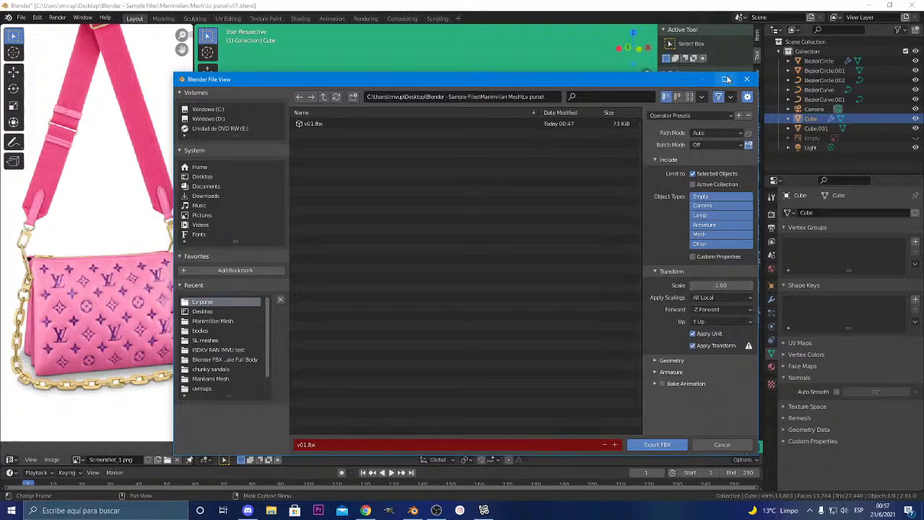
pyautogui.click(746, 80)
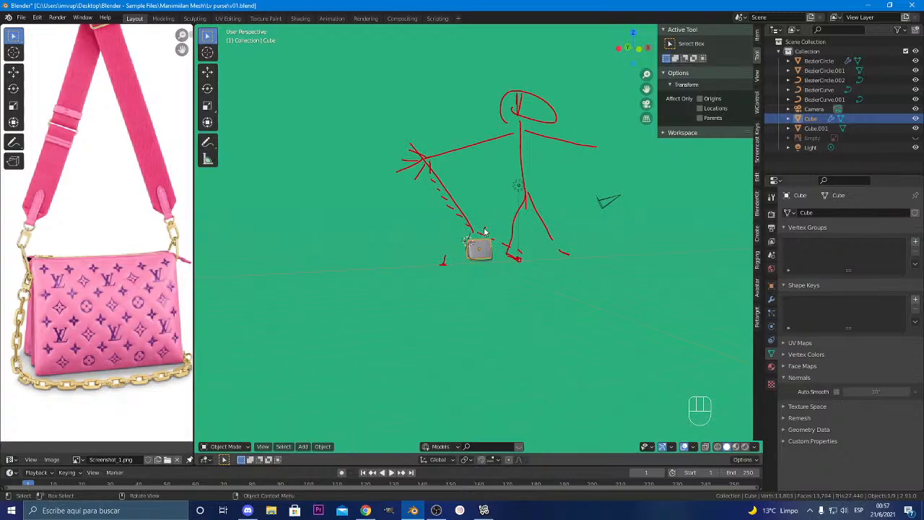
# Switch to IMVU and derive a new product from Empty Female Clothing (2191901)
pyautogui.click(484, 511)
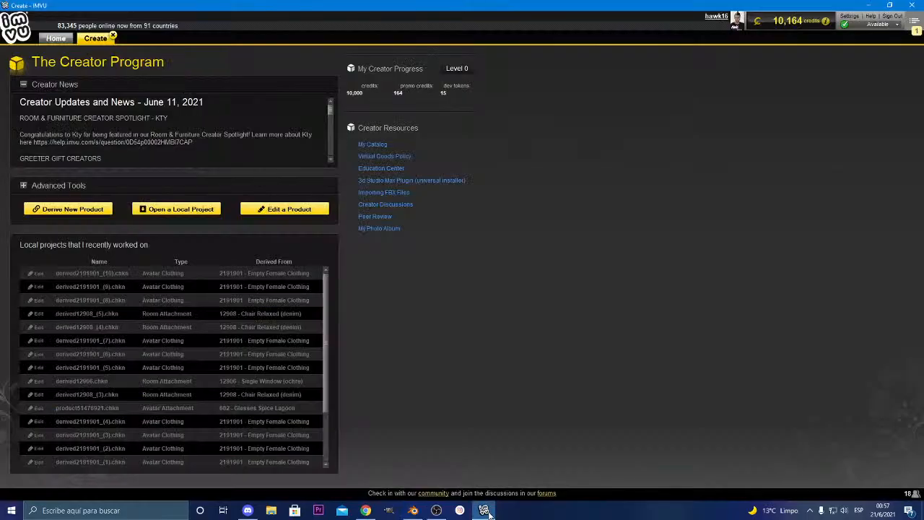
pyautogui.click(72, 210)
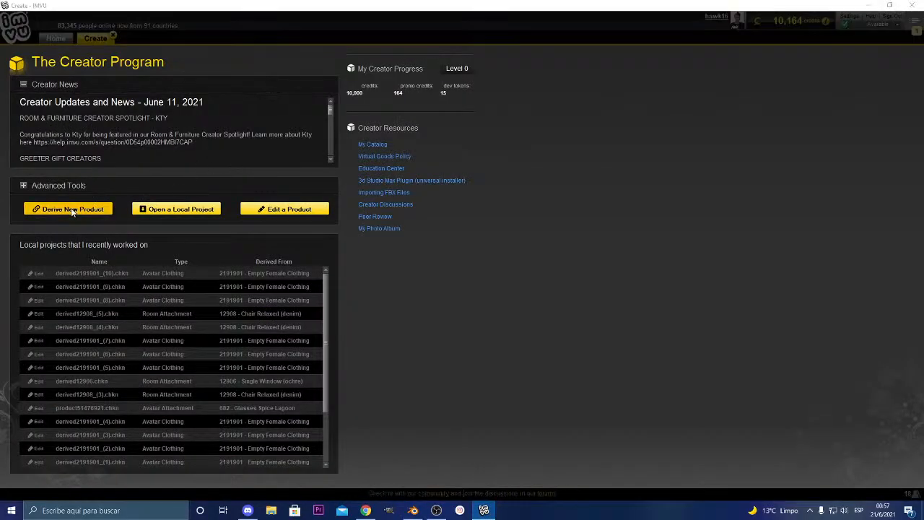
pyautogui.click(516, 167)
pyautogui.click(391, 236)
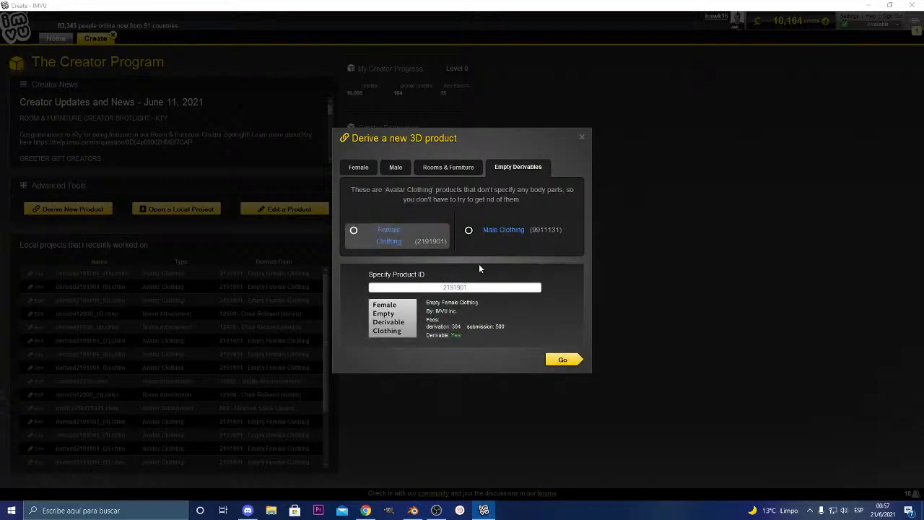
pyautogui.click(563, 360)
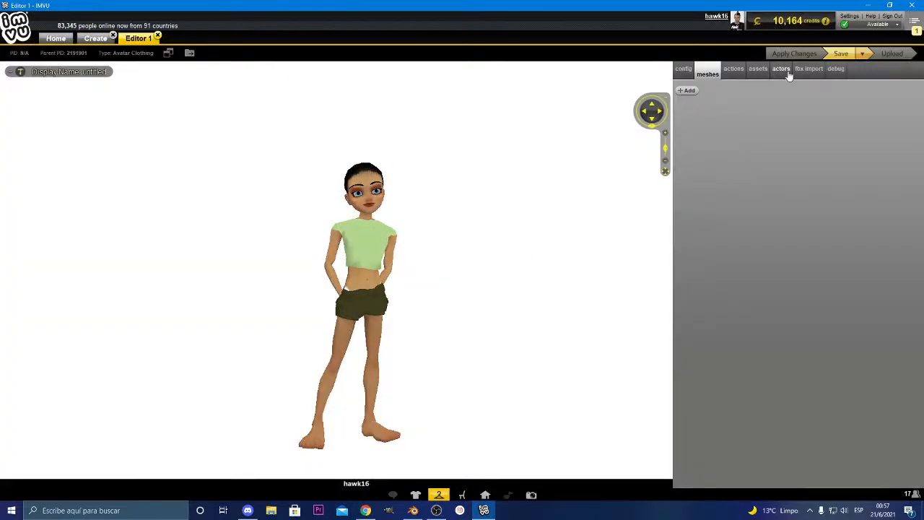
# Load the Dior_handheld FBX file from the Dior bag folder in Blender - Sample Files for import
pyautogui.click(808, 69)
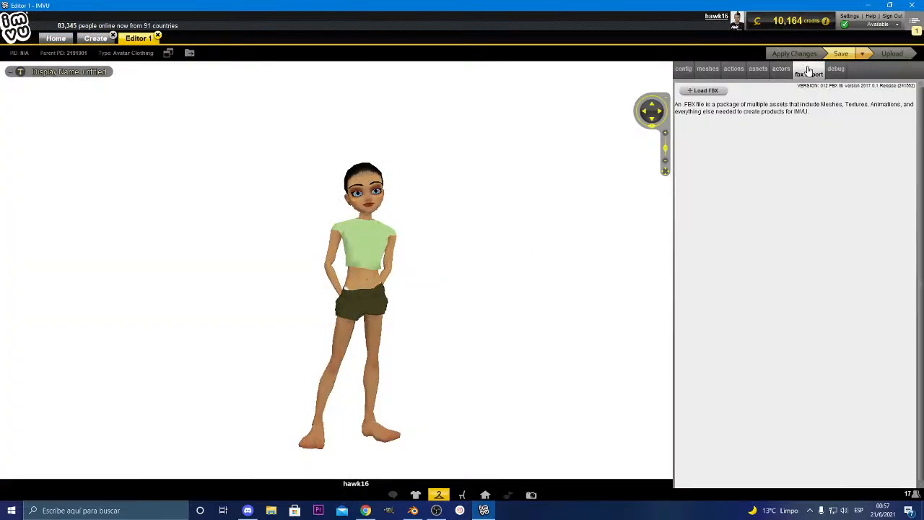
pyautogui.click(704, 90)
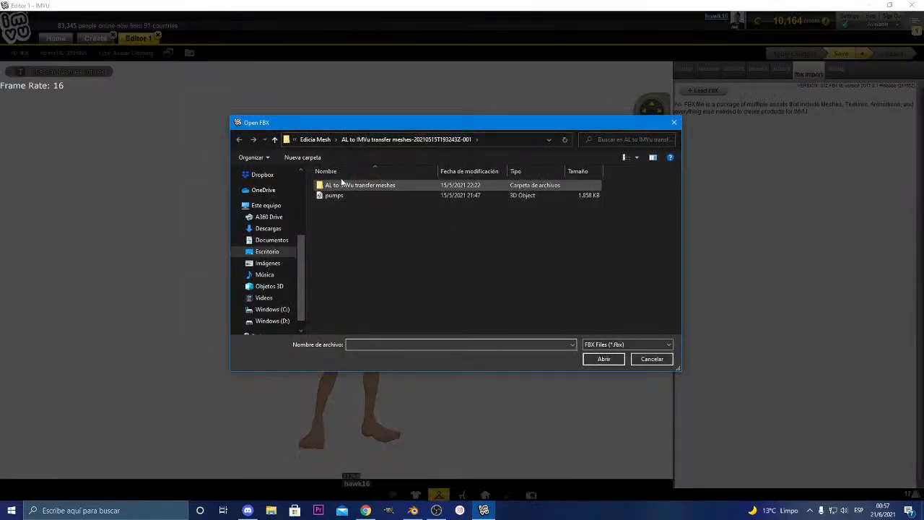
pyautogui.click(276, 139)
pyautogui.click(275, 140)
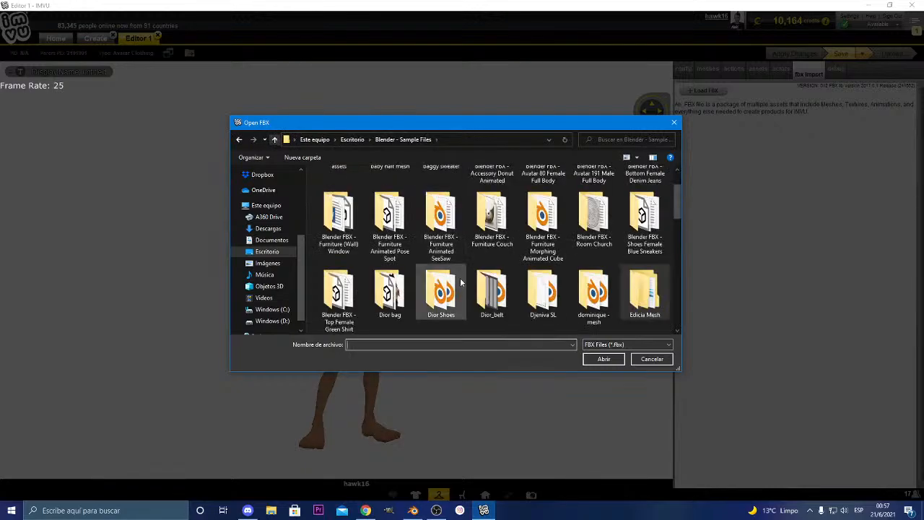
pyautogui.scroll(1, 501, 299)
pyautogui.scroll(-1, 501, 302)
pyautogui.scroll(-1, 502, 302)
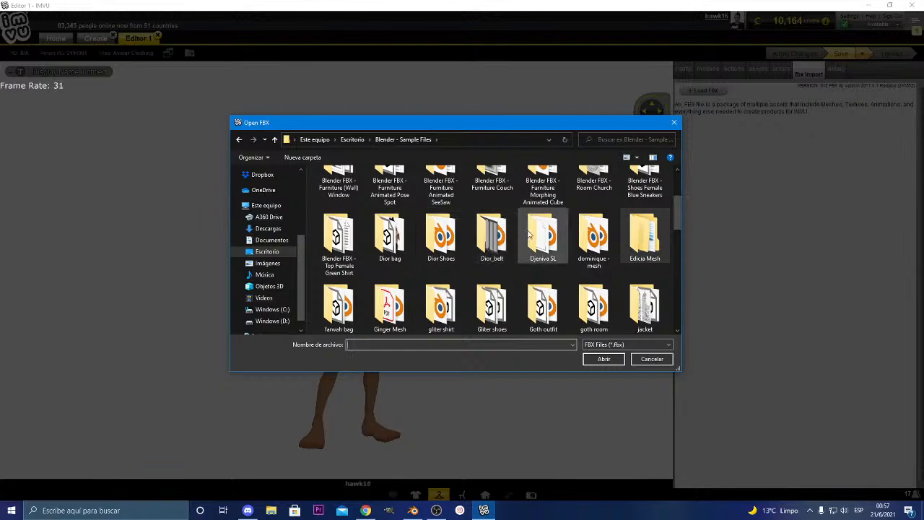
pyautogui.doubleClick(394, 238)
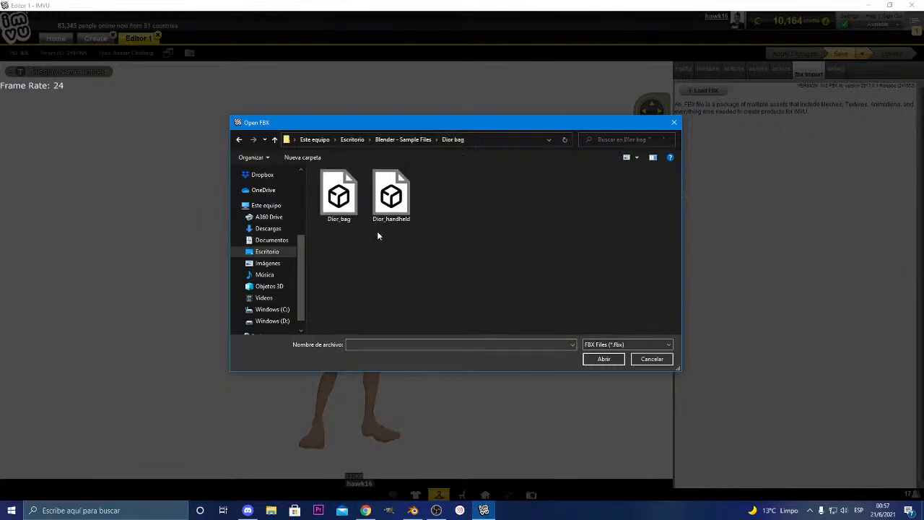
pyautogui.click(391, 199)
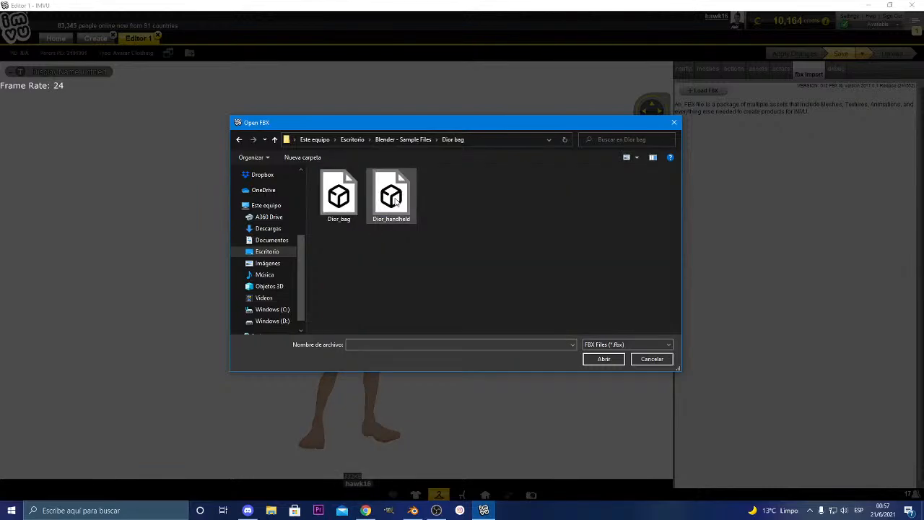
pyautogui.click(603, 359)
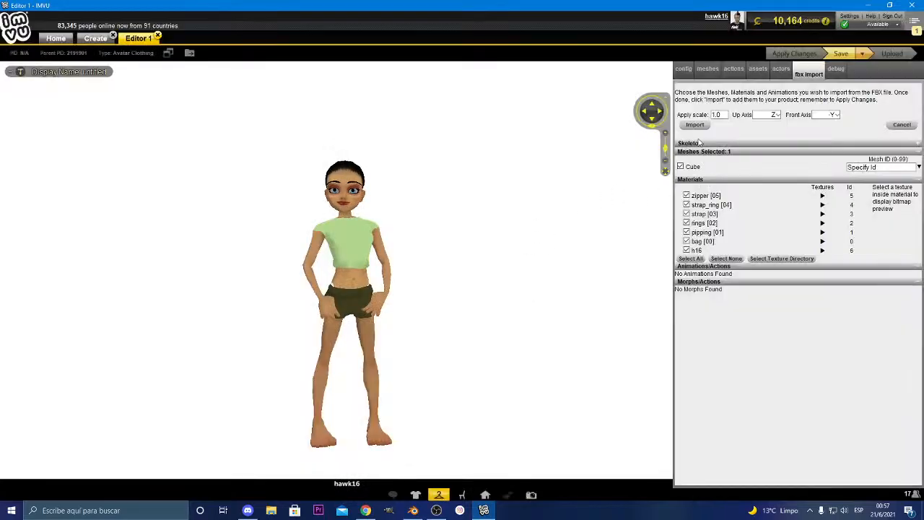
# Try to import the Cube mesh without an ID, and try the mesh IDs 11, 99, 28, 23 and 27
pyautogui.click(694, 125)
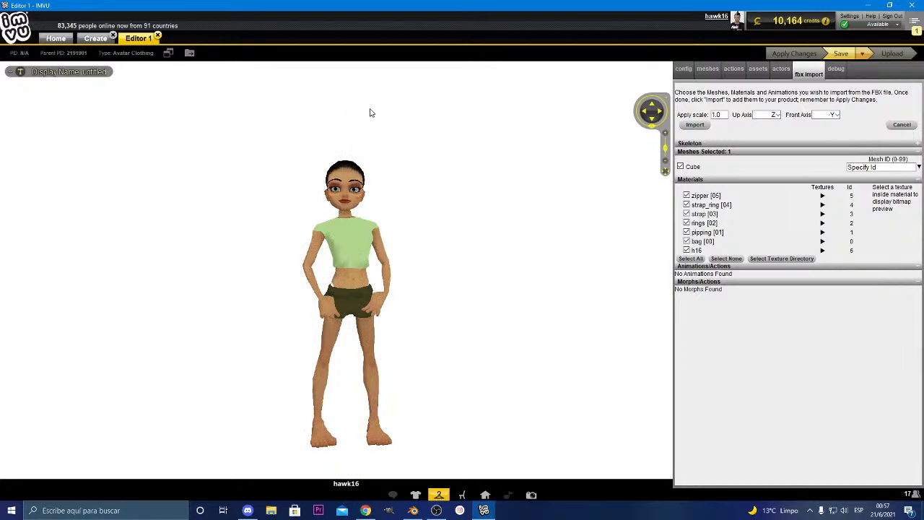
pyautogui.click(876, 167)
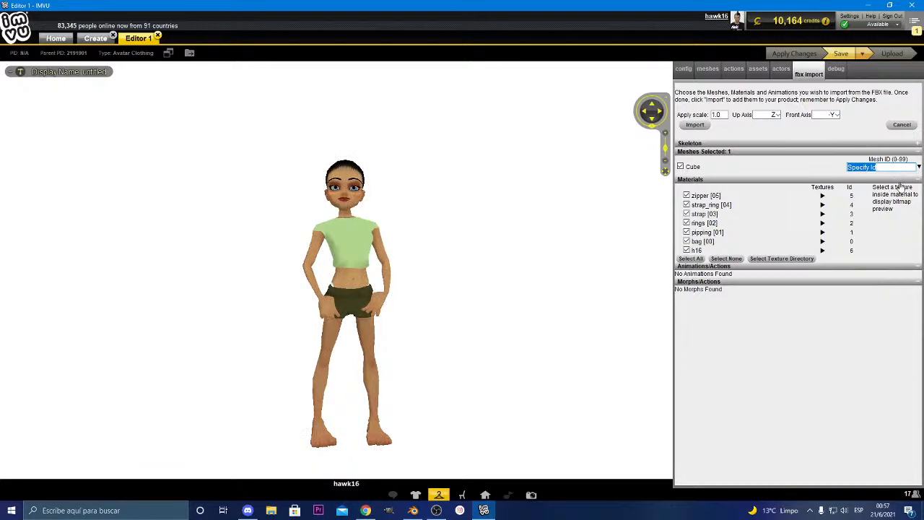
pyautogui.write('11')
pyautogui.press('BackSpace')
pyautogui.press('BackSpace')
pyautogui.write('99')
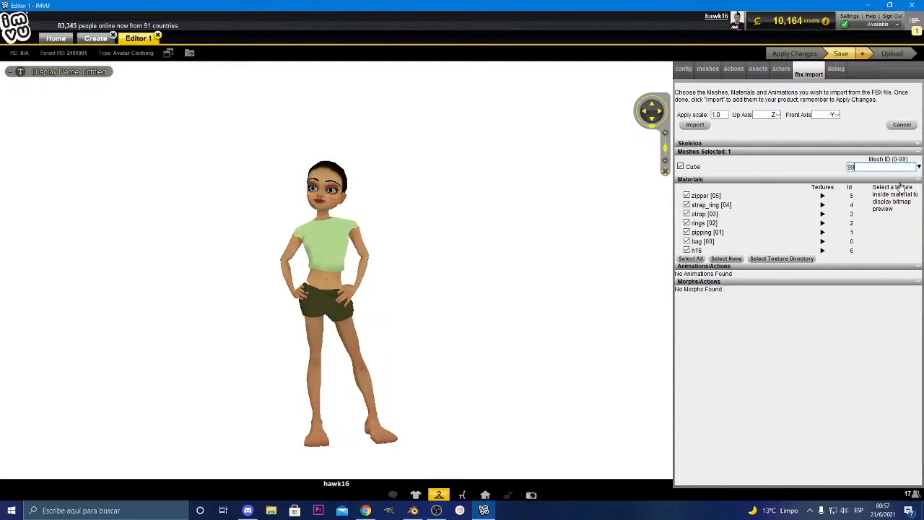
pyautogui.press('BackSpace')
pyautogui.press('BackSpace')
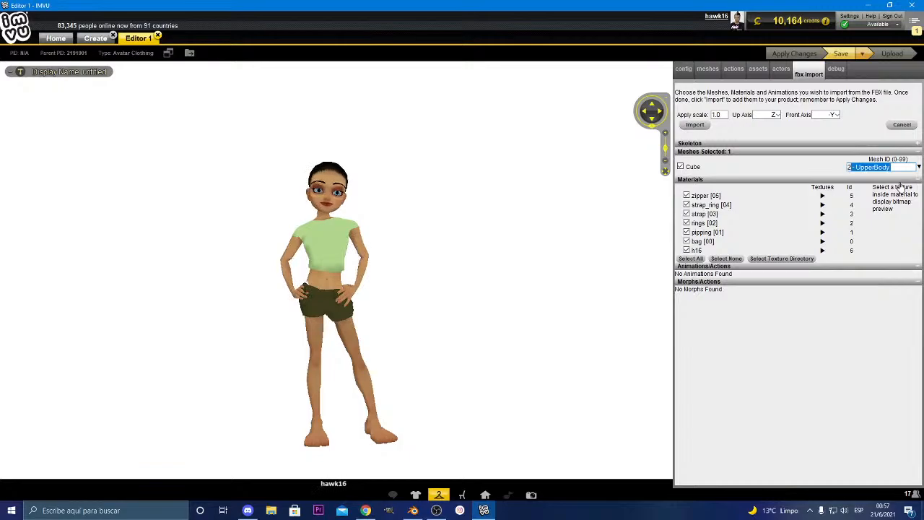
pyautogui.write('28')
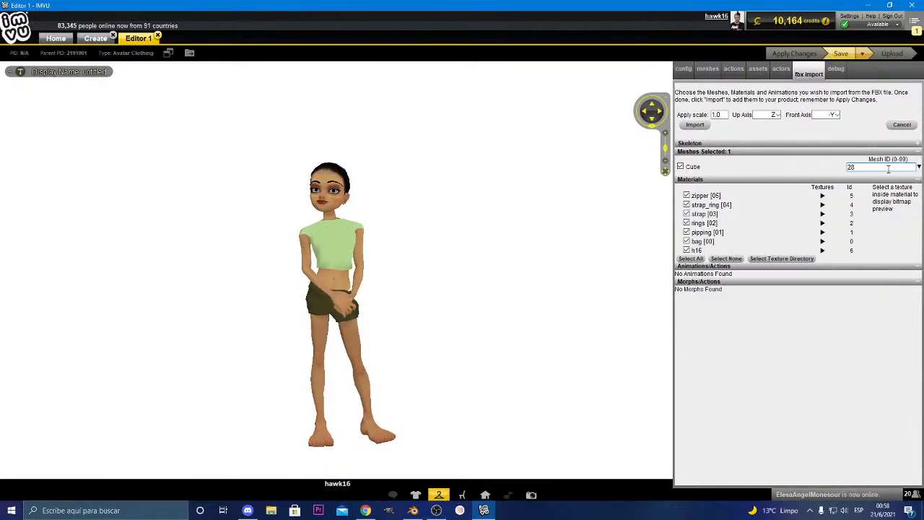
pyautogui.press('BackSpace')
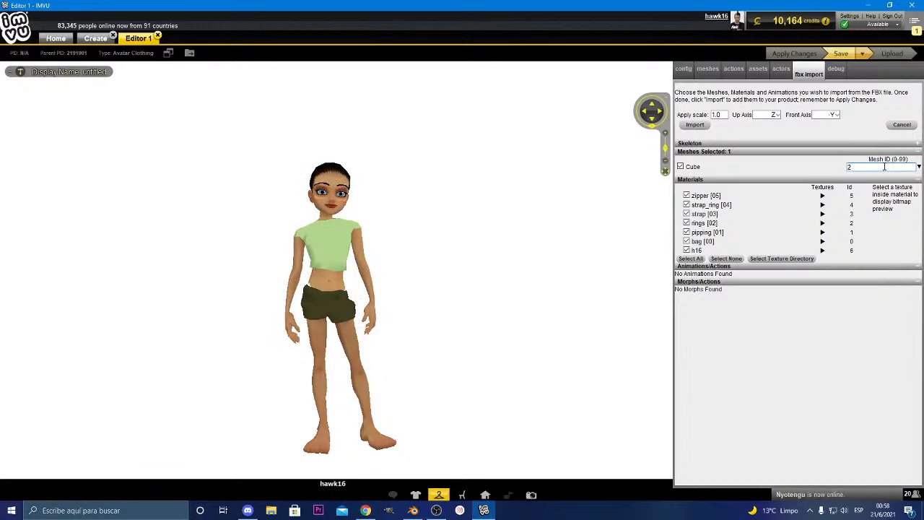
pyautogui.press('BackSpace')
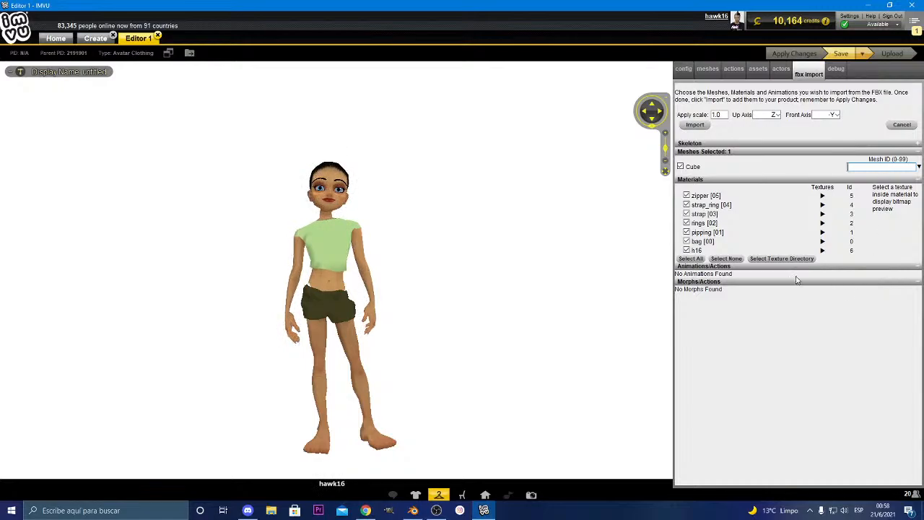
pyautogui.write('23')
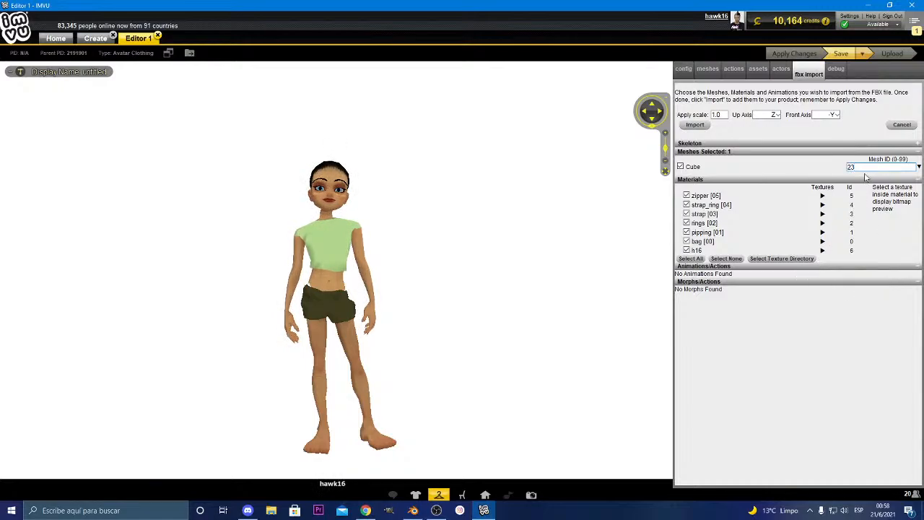
pyautogui.press('BackSpace')
pyautogui.write('7')
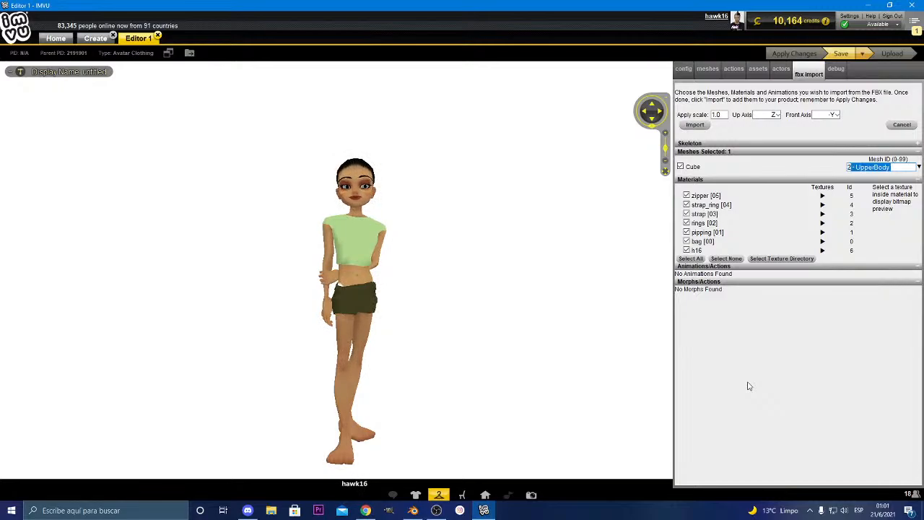
# Import the Cube mesh with mesh ID 22 and apply the changes to the product
pyautogui.write('22')
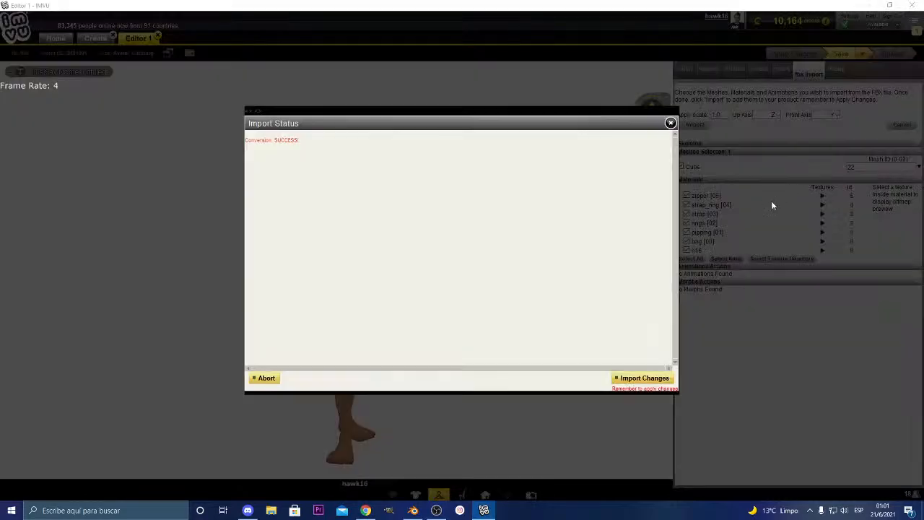
pyautogui.click(661, 377)
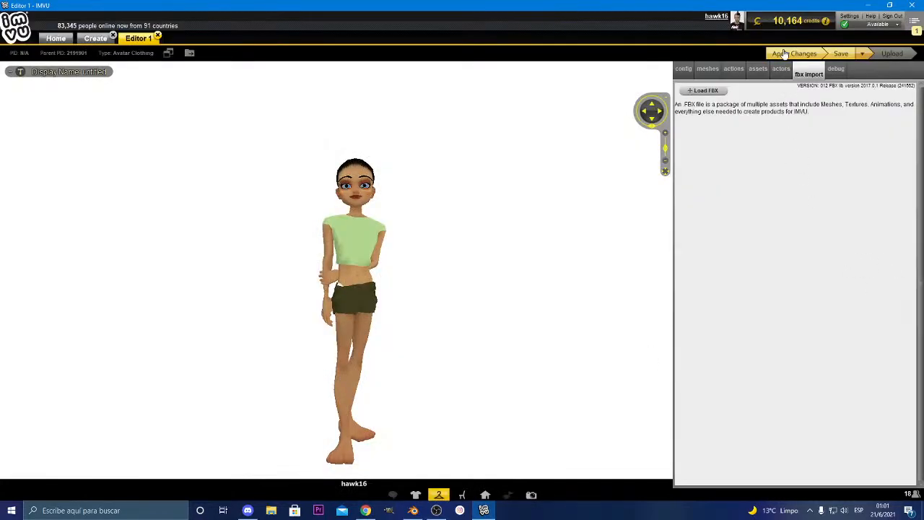
pyautogui.click(784, 54)
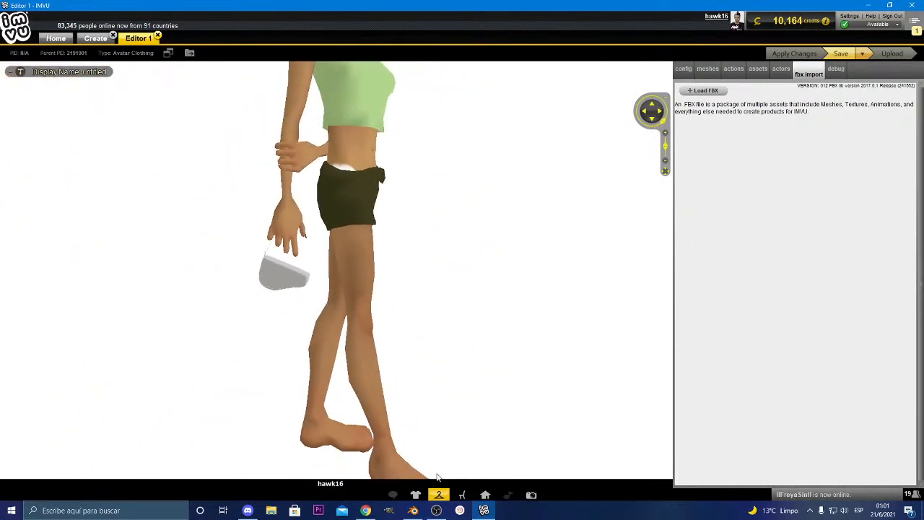
# Put the saved outfit with the pink top and black shorts on the avatar and inspect the bag in its hand
pyautogui.click(439, 496)
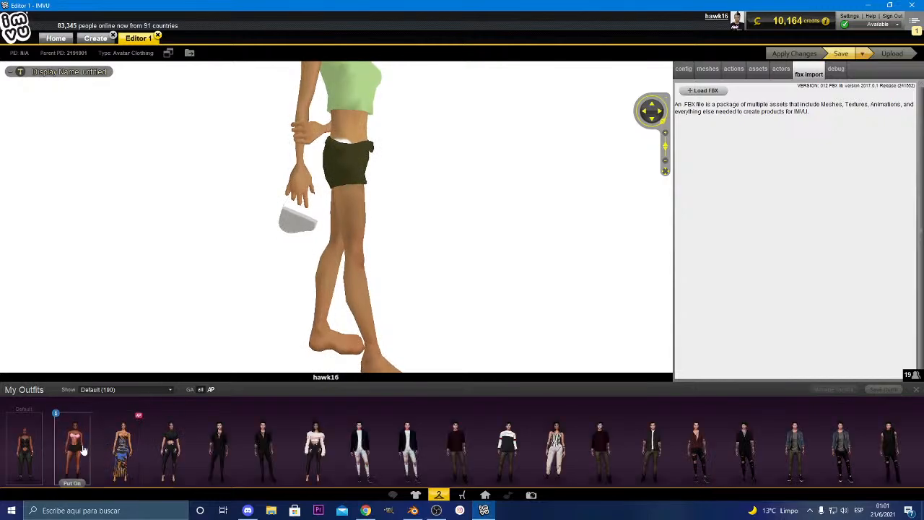
pyautogui.click(84, 451)
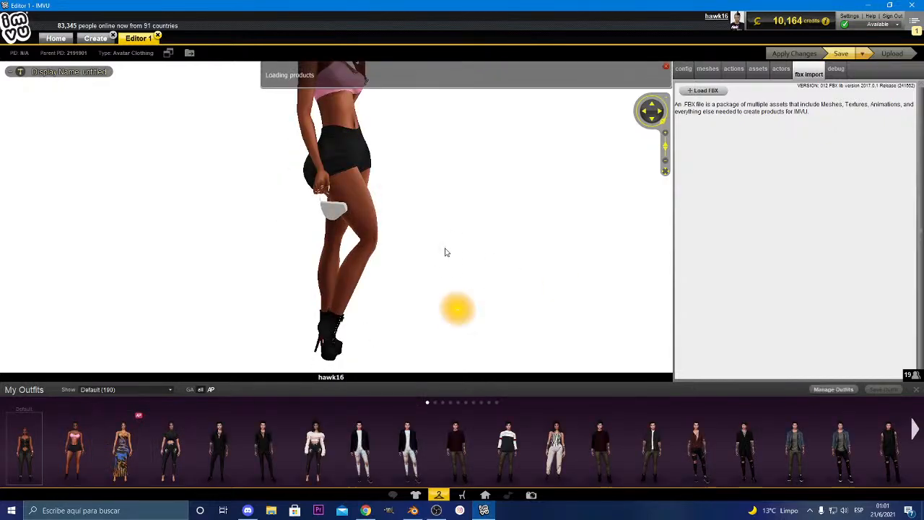
pyautogui.scroll(5, 355, 255)
pyautogui.moveTo(412, 238); pyautogui.dragTo(210, 233)
pyautogui.moveTo(238, 244); pyautogui.dragTo(271, 260, button='right')
# Make materials 4 and 5 of the Cube mesh, the strap ring and zipper, two-sided and apply the changes
pyautogui.click(707, 70)
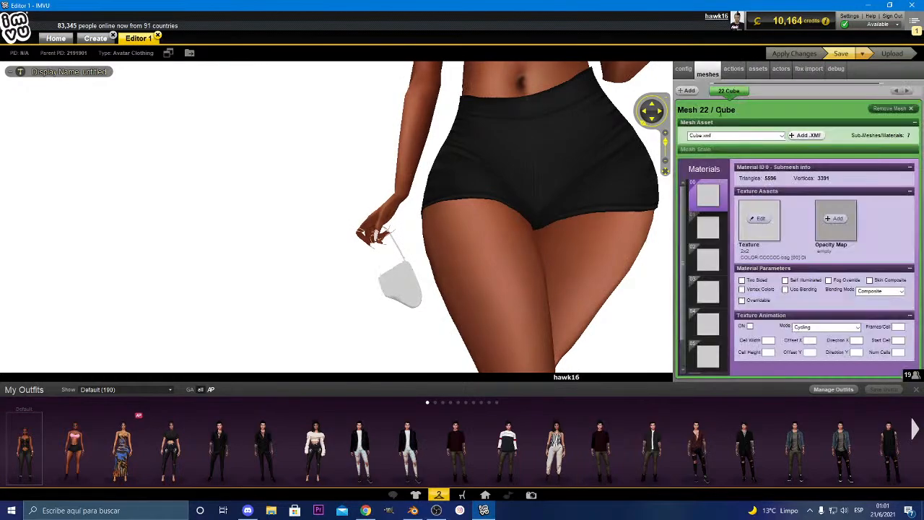
pyautogui.scroll(-1, 692, 260)
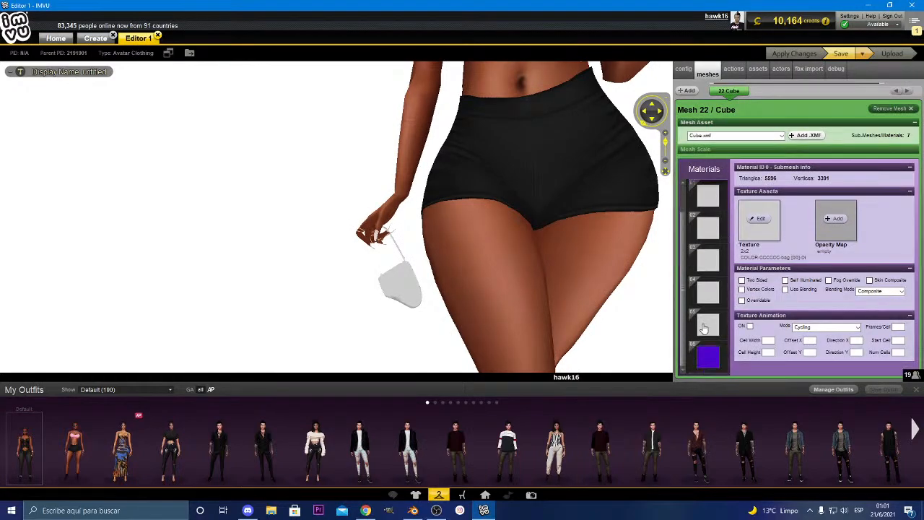
pyautogui.click(708, 296)
pyautogui.click(715, 269)
pyautogui.click(714, 297)
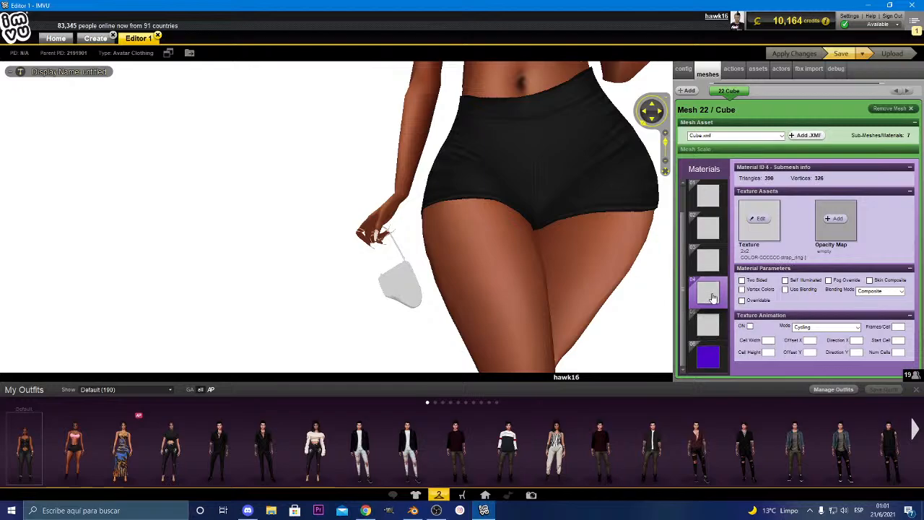
pyautogui.click(743, 280)
pyautogui.click(715, 324)
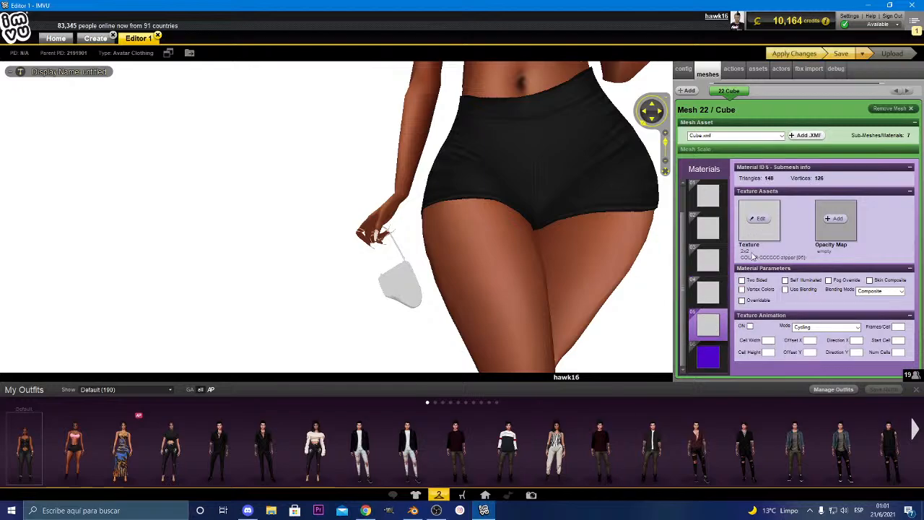
pyautogui.click(742, 280)
pyautogui.click(787, 54)
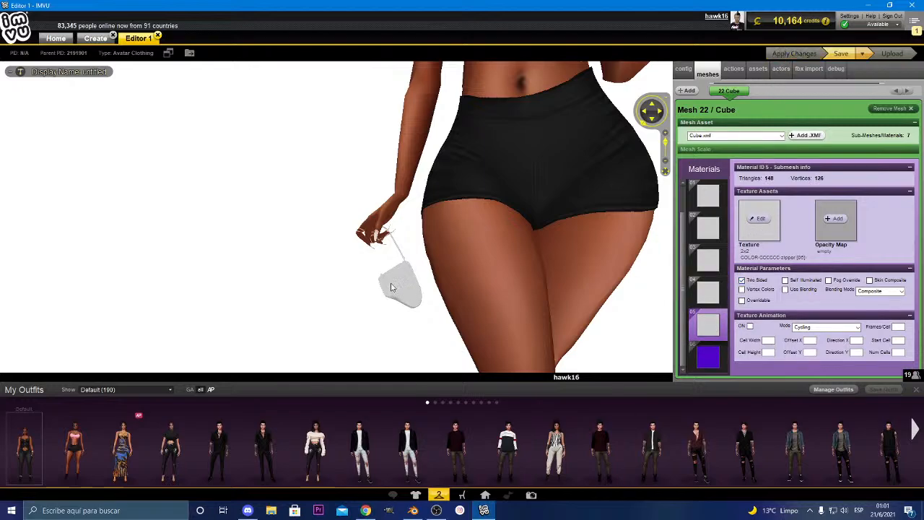
# Make material 3 of the Cube mesh, the bag's strap, two-sided and apply the change
pyautogui.moveTo(458, 272); pyautogui.dragTo(629, 231)
pyautogui.click(708, 260)
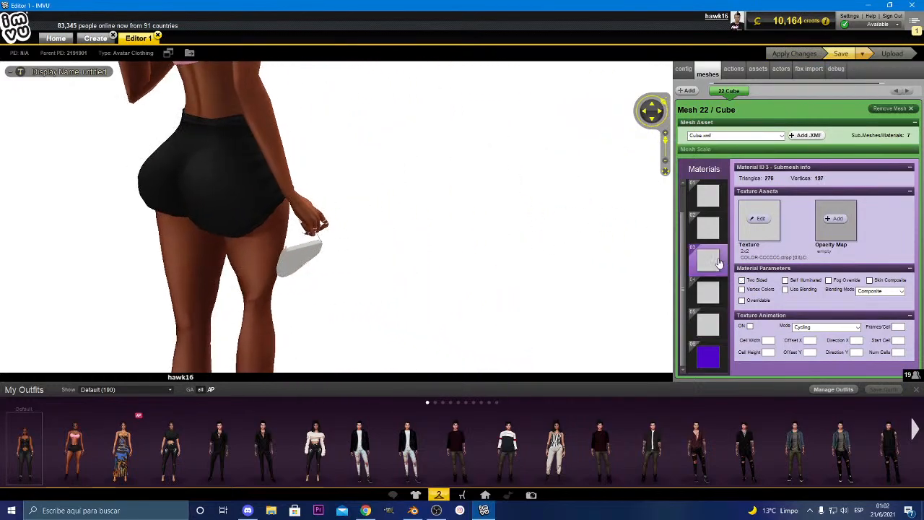
pyautogui.click(741, 280)
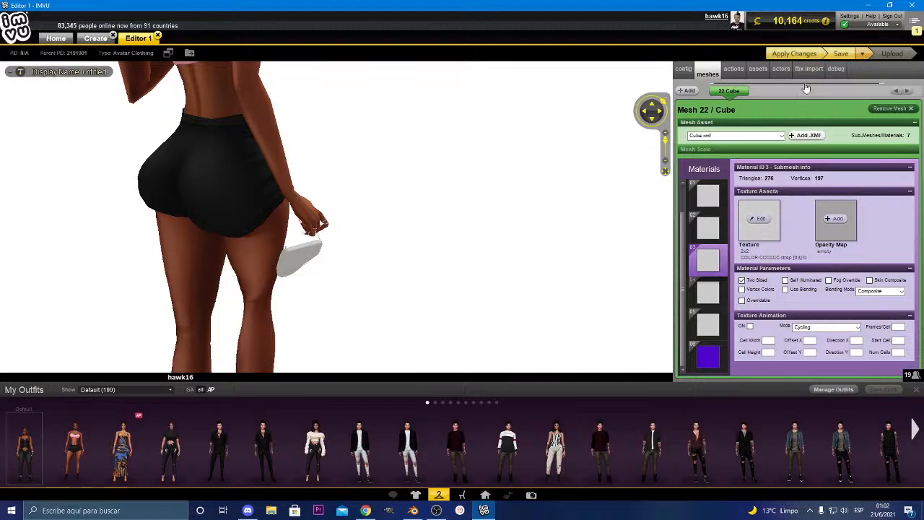
# Examine the bag and its strap in the avatar's hand from different angles and distances
pyautogui.moveTo(472, 211); pyautogui.dragTo(333, 220)
pyautogui.rightClick(310, 175)
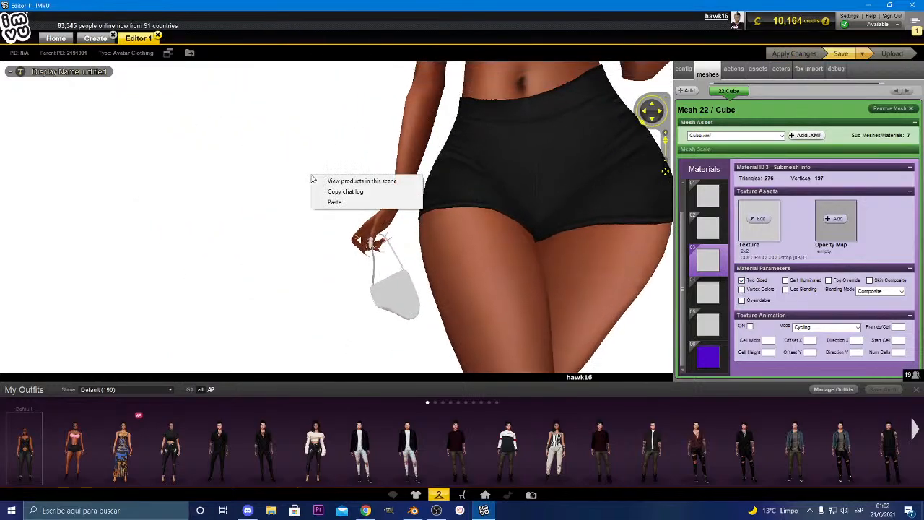
pyautogui.click(320, 222)
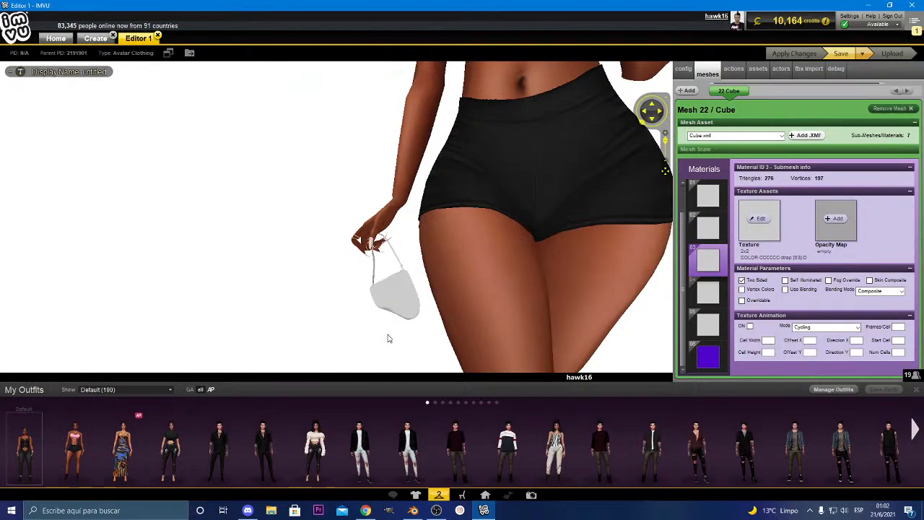
pyautogui.moveTo(394, 311); pyautogui.dragTo(213, 343)
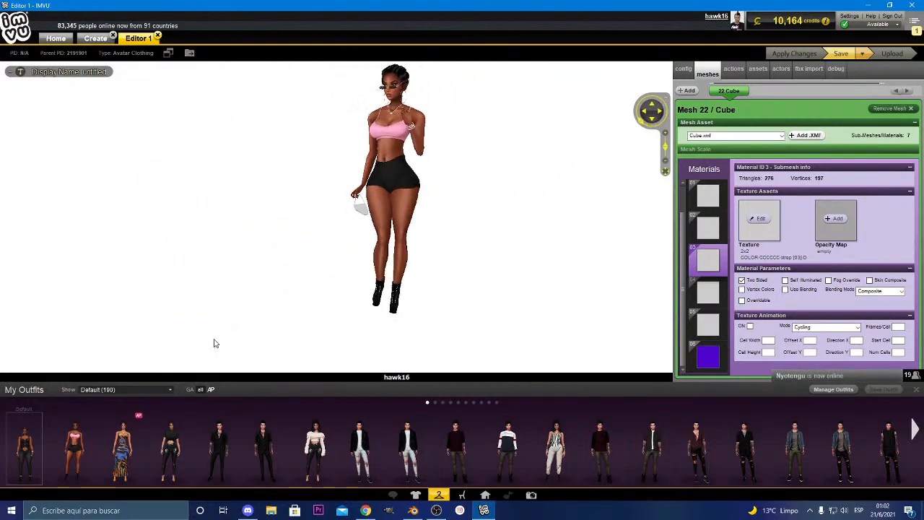
pyautogui.scroll(5, 258, 330)
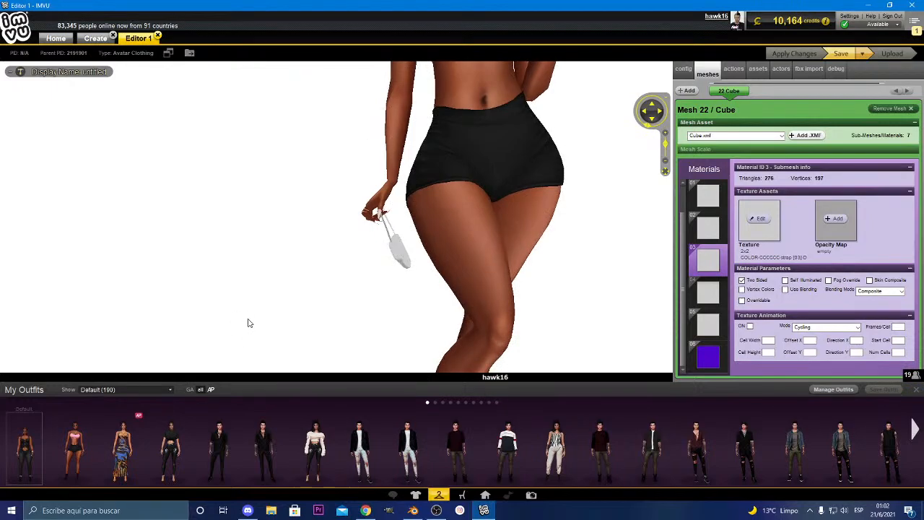
pyautogui.scroll(-5, 247, 323)
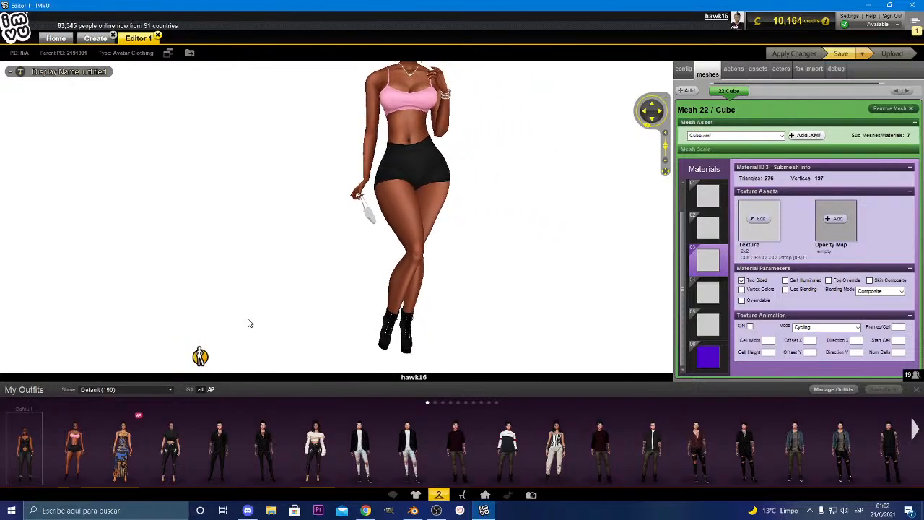
pyautogui.scroll(5, 248, 323)
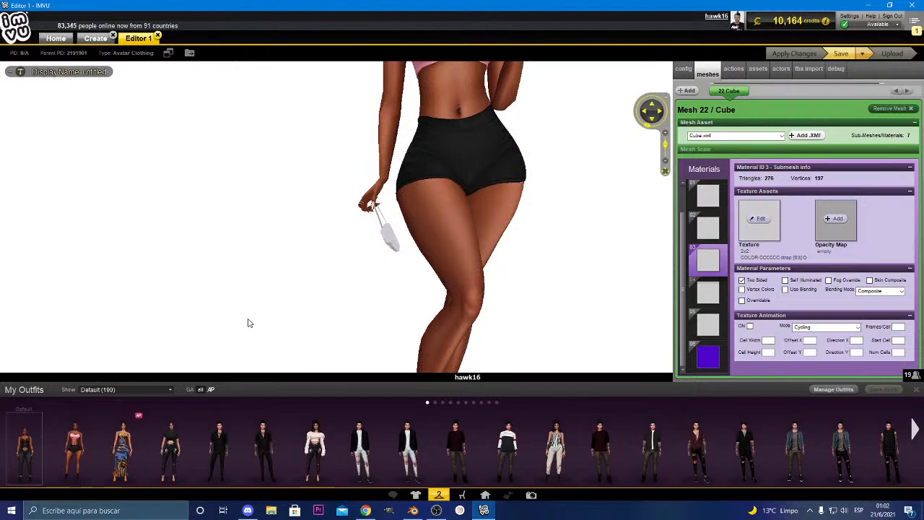
pyautogui.scroll(-3, 346, 235)
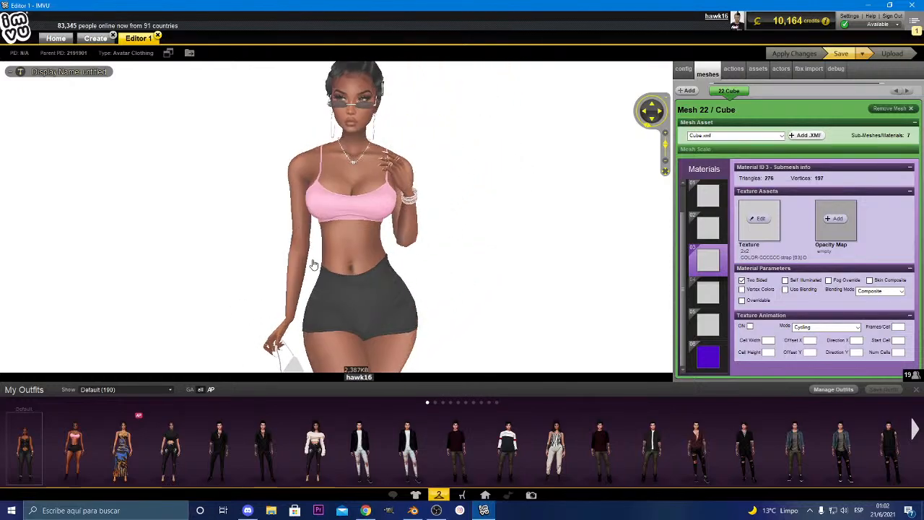
pyautogui.click(288, 165)
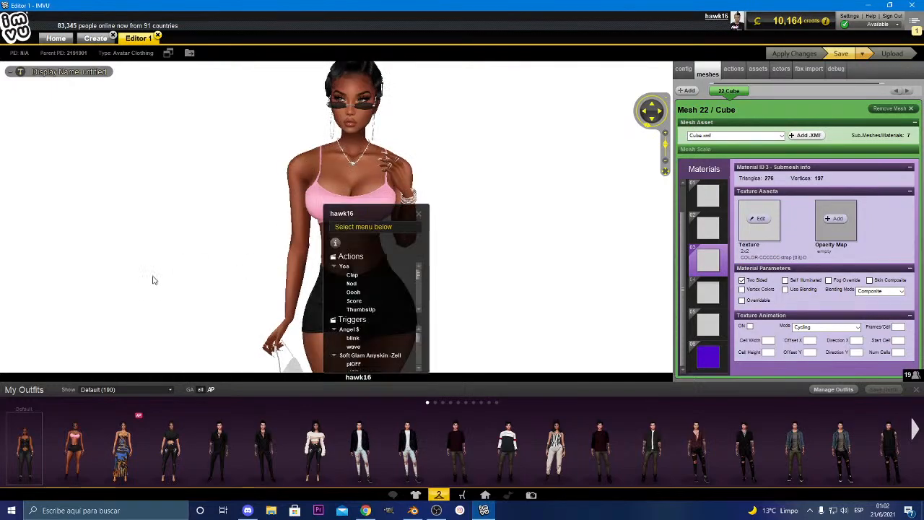
pyautogui.click(152, 279)
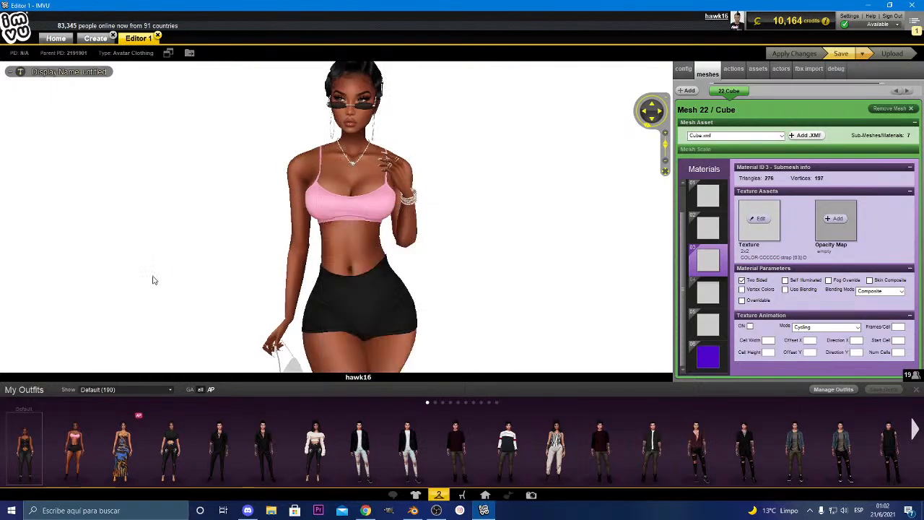
# Close the bag product without saving and derive a new product from the Male Clothing empty derivable
pyautogui.click(158, 36)
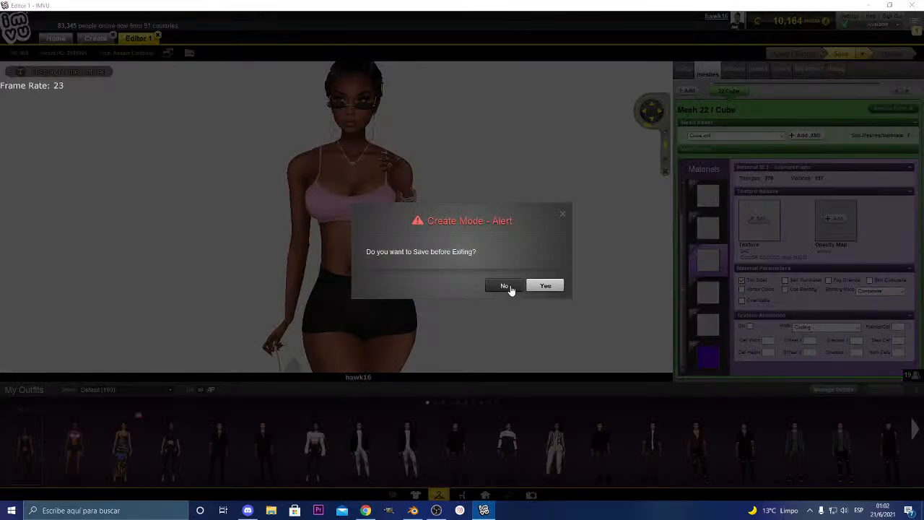
pyautogui.click(510, 289)
pyautogui.click(58, 209)
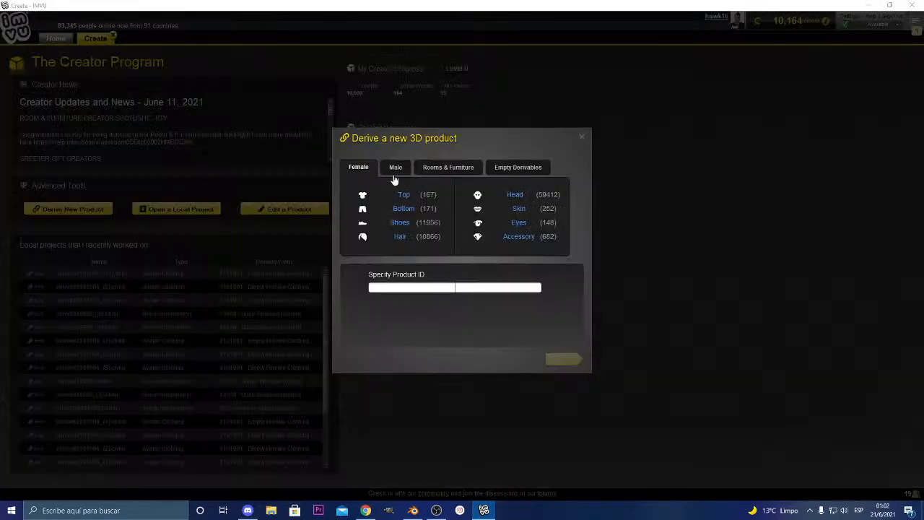
pyautogui.click(512, 166)
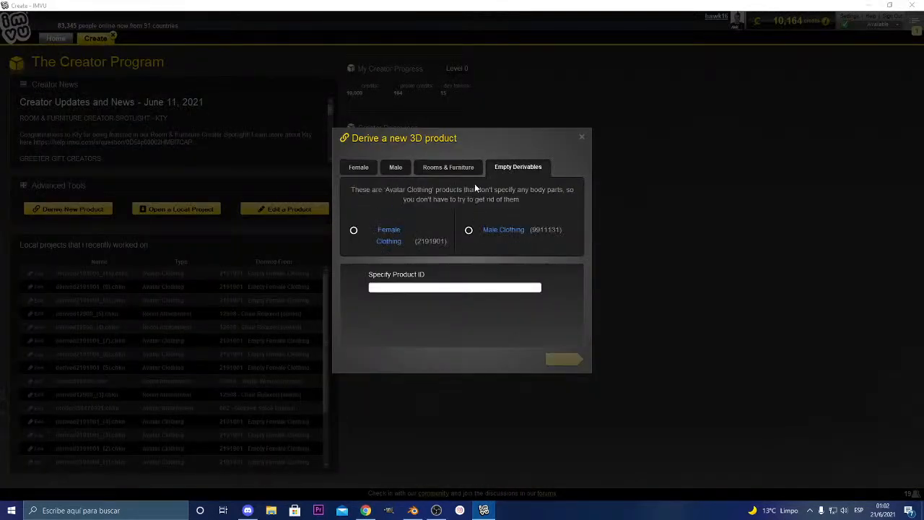
pyautogui.click(503, 230)
pyautogui.click(560, 359)
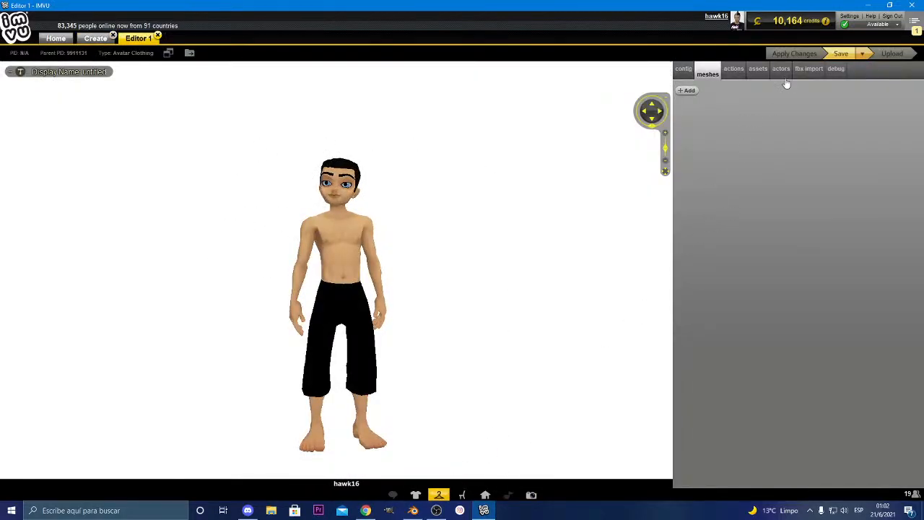
# Load the FBX file 02 from the jacket folder in Blender - Sample Files for import
pyautogui.click(808, 71)
pyautogui.click(696, 92)
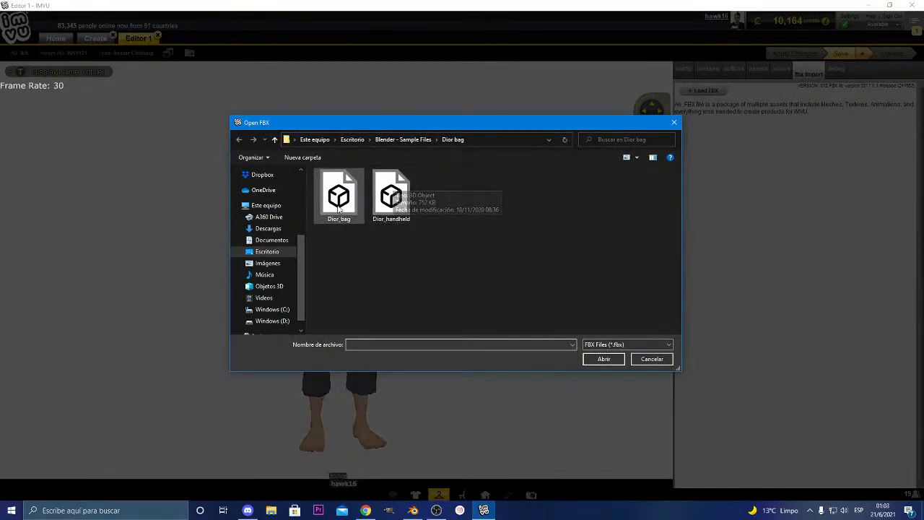
pyautogui.click(275, 140)
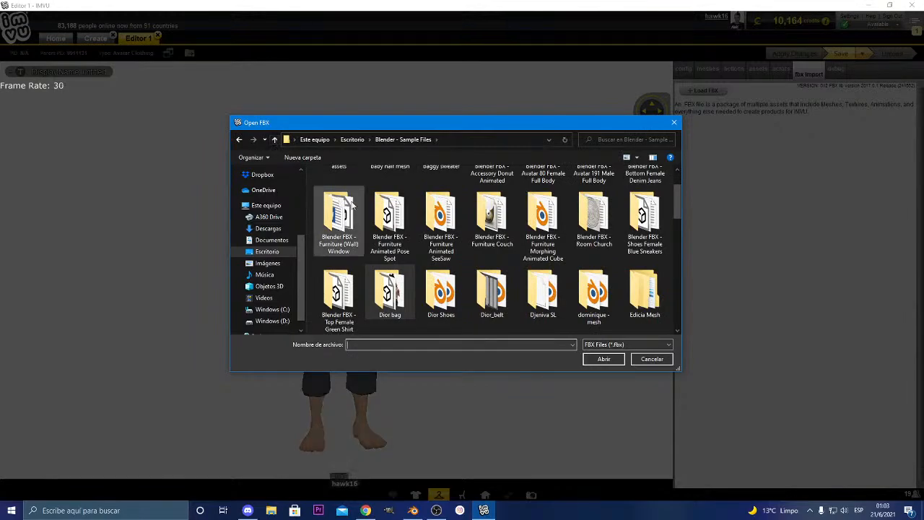
pyautogui.scroll(-2, 491, 289)
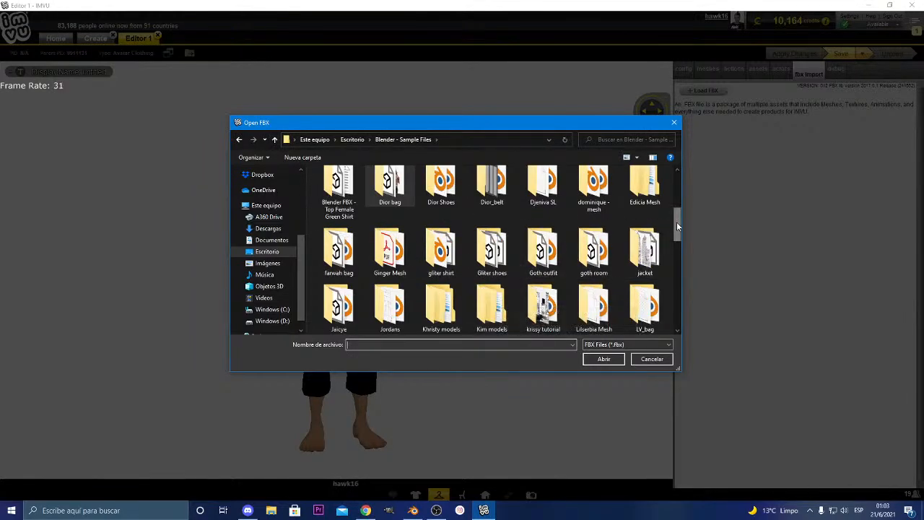
pyautogui.moveTo(677, 222); pyautogui.dragTo(678, 302)
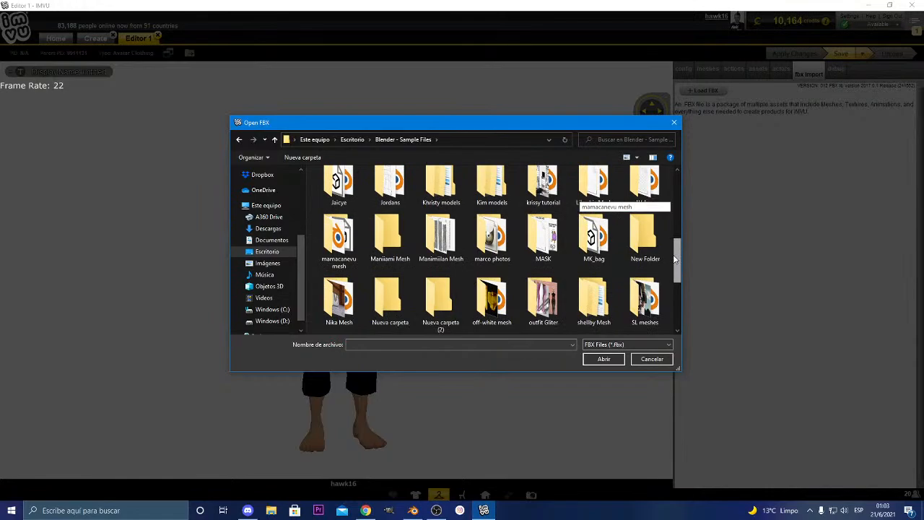
pyautogui.moveTo(675, 261); pyautogui.dragTo(671, 225)
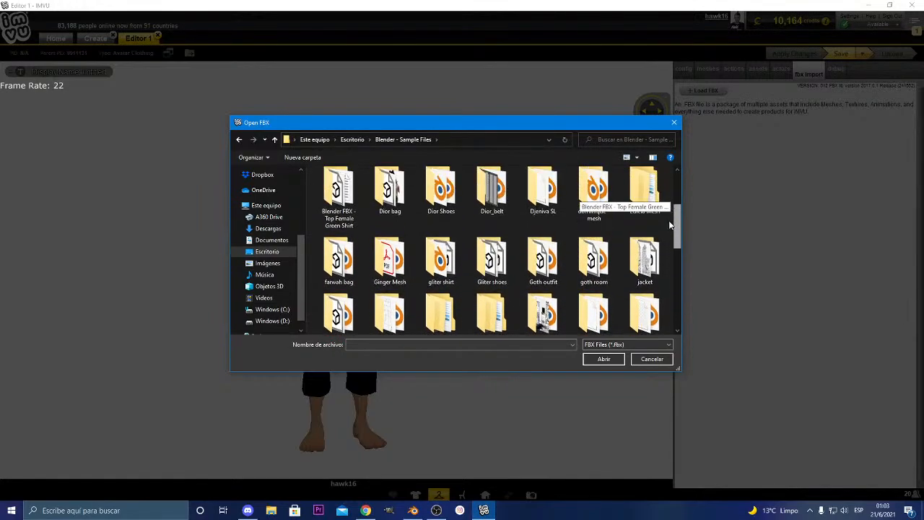
pyautogui.doubleClick(640, 245)
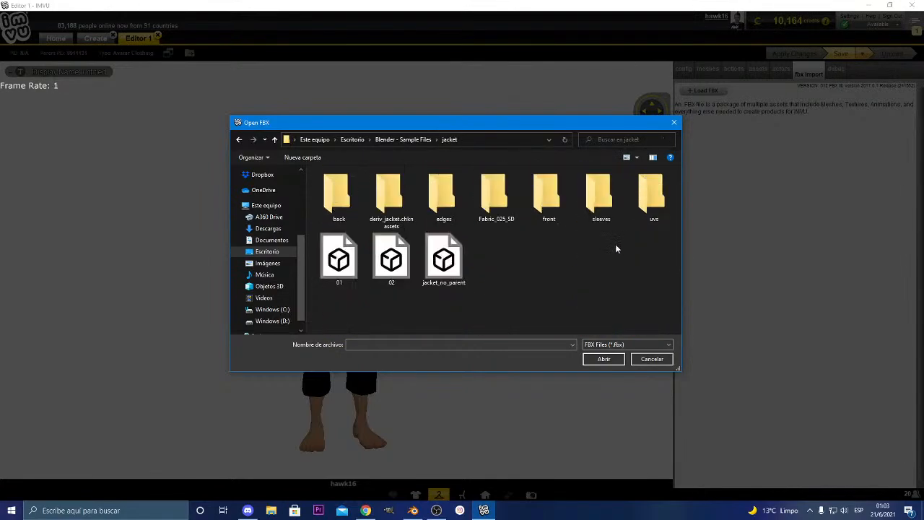
pyautogui.click(391, 267)
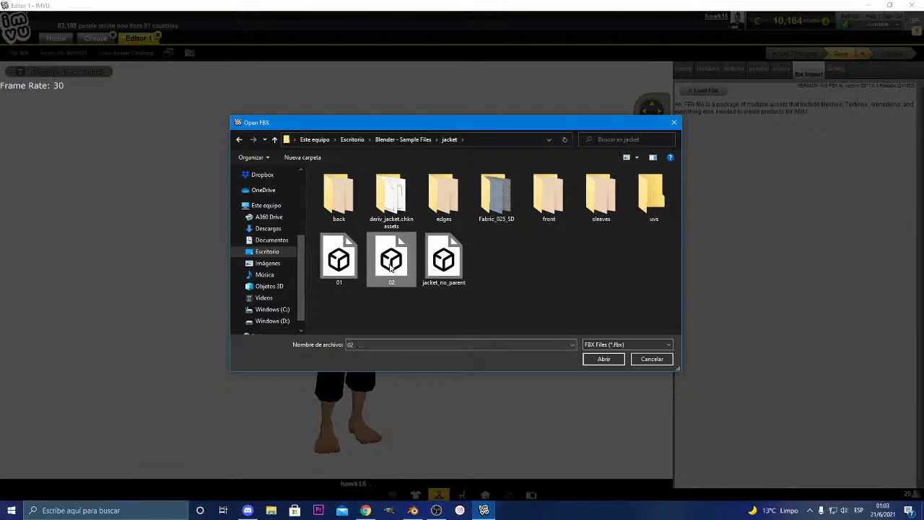
pyautogui.click(337, 261)
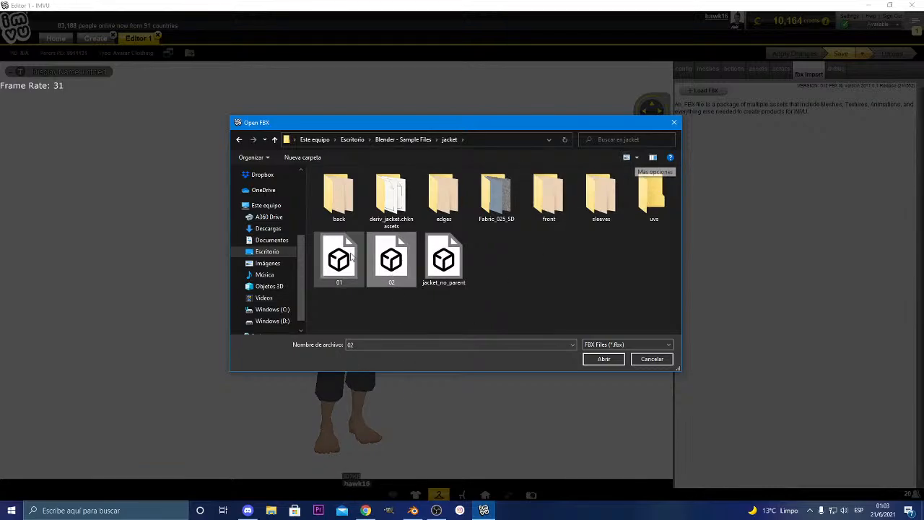
pyautogui.click(391, 261)
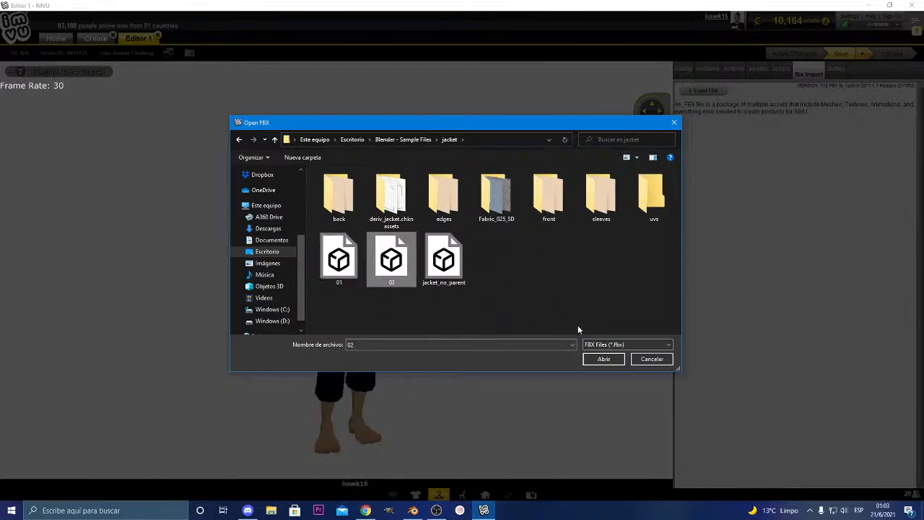
pyautogui.click(613, 359)
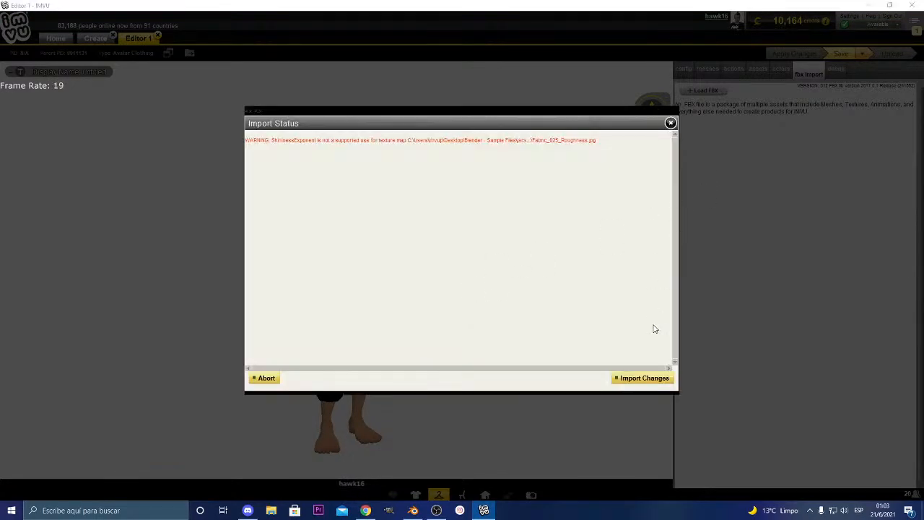
pyautogui.click(638, 379)
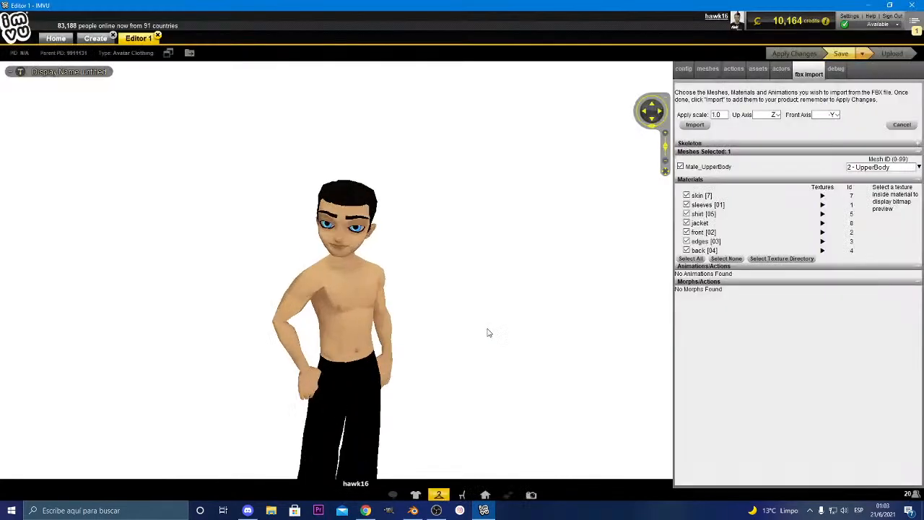
# Import the Male_UpperBody mesh with all its materials as mesh ID 2 - UpperBody, apply the changes and inspect the jacket
pyautogui.click(693, 125)
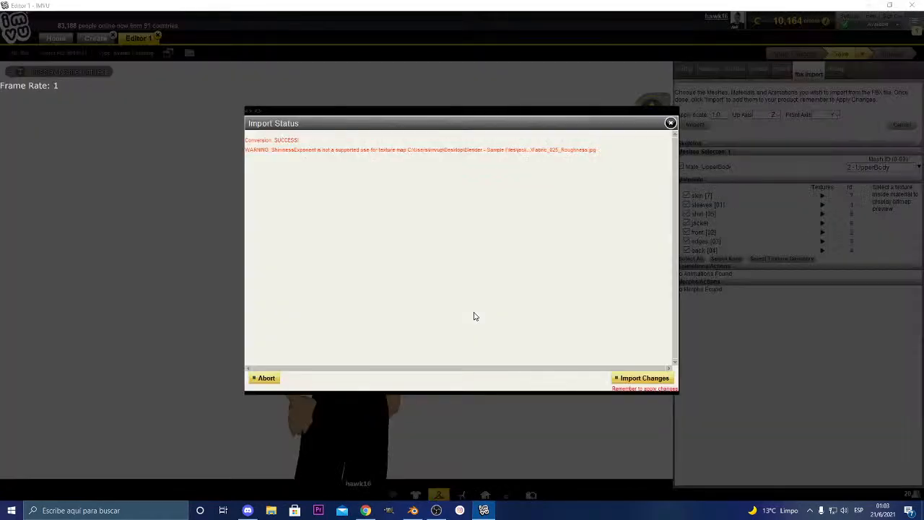
pyautogui.click(637, 379)
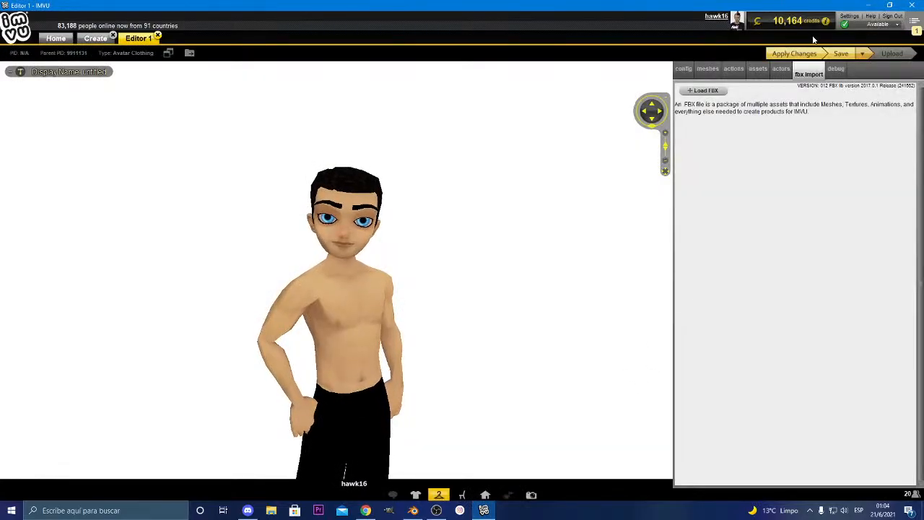
pyautogui.click(794, 53)
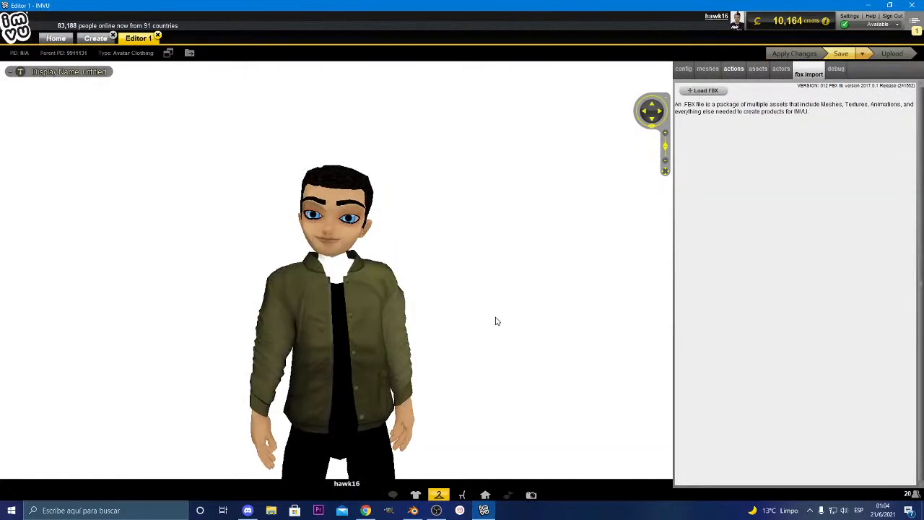
pyautogui.moveTo(495, 317); pyautogui.dragTo(568, 209)
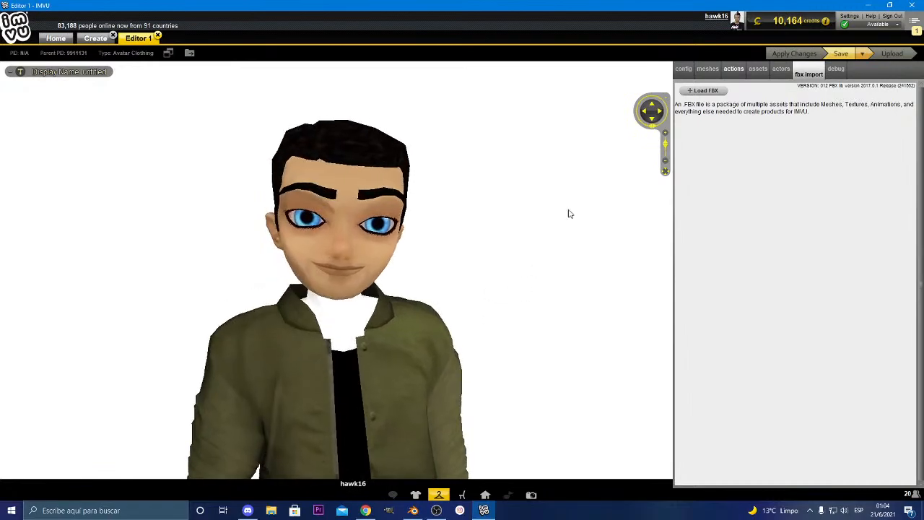
# Show the clothing configuration with its body part override IDs, and examine the front of the jacket close up and at full-body distance
pyautogui.click(683, 68)
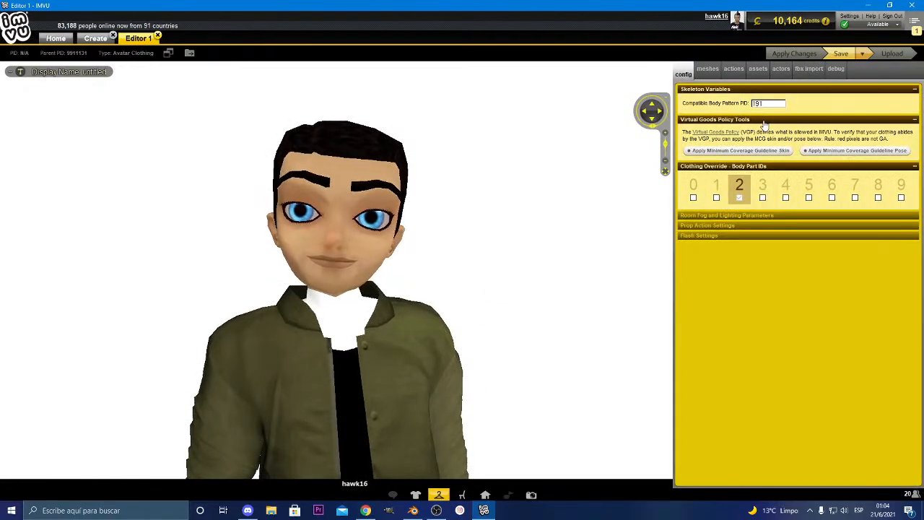
pyautogui.scroll(-8, 421, 340)
pyautogui.scroll(8, 421, 339)
pyautogui.moveTo(415, 345); pyautogui.dragTo(419, 309, button='right')
pyautogui.scroll(-5, 386, 326)
pyautogui.scroll(5, 386, 326)
pyautogui.moveTo(386, 326)
pyautogui.mouseDown()
pyautogui.moveTo(278, 316)
pyautogui.moveTo(364, 296)
pyautogui.moveTo(383, 312)
pyautogui.mouseUp()
pyautogui.scroll(-7, 384, 313)
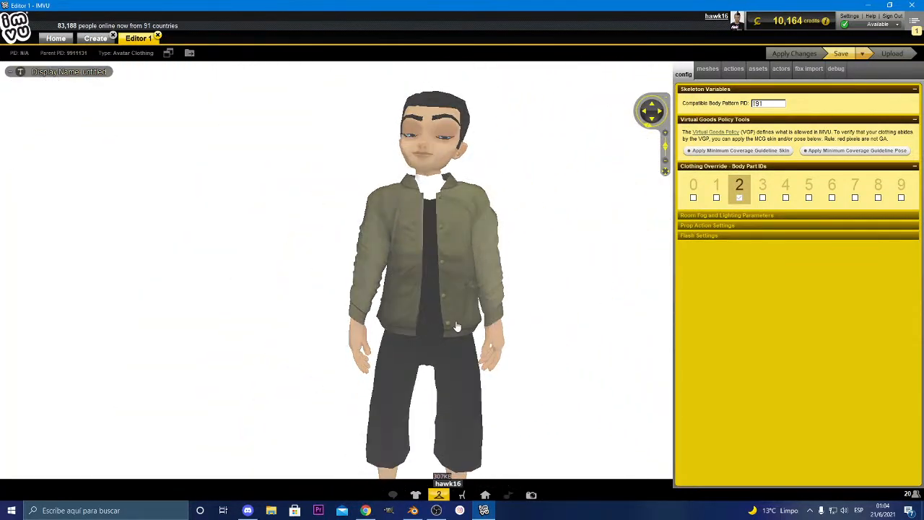
pyautogui.scroll(-4, 523, 325)
pyautogui.moveTo(523, 325)
pyautogui.mouseDown()
pyautogui.moveTo(307, 326)
pyautogui.moveTo(516, 325)
pyautogui.mouseUp()
pyautogui.scroll(2, 474, 328)
pyautogui.scroll(6, 511, 316)
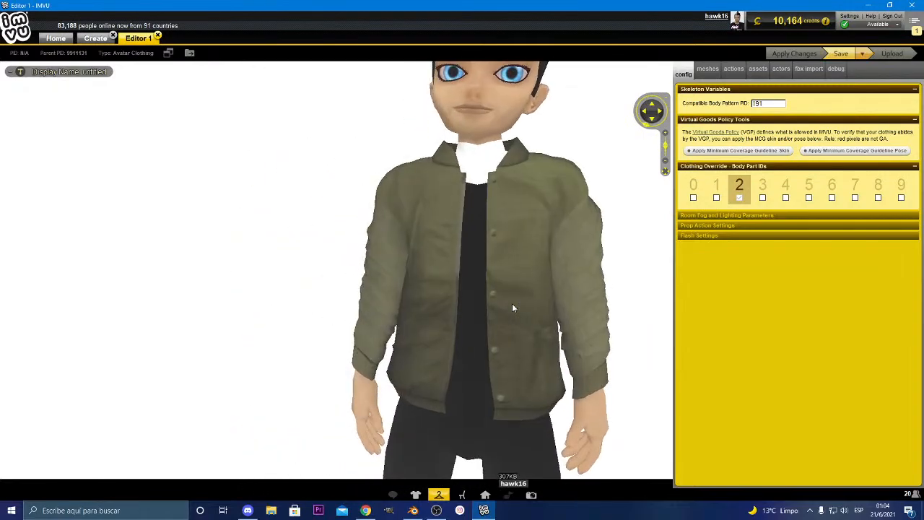
pyautogui.scroll(-6, 512, 309)
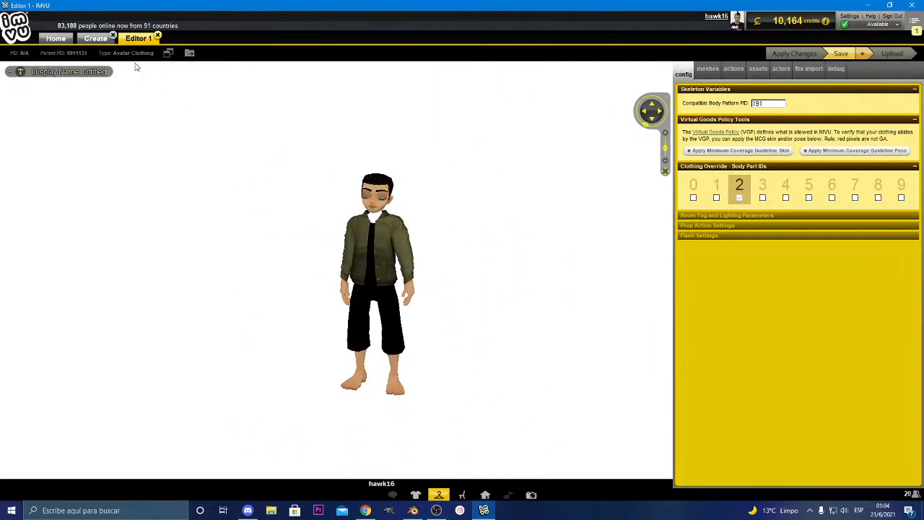
pyautogui.click(95, 38)
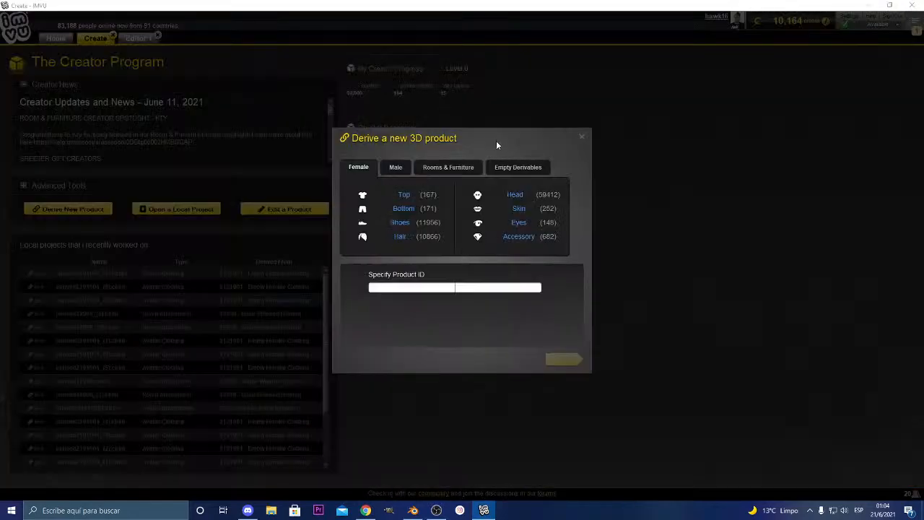
pyautogui.click(510, 167)
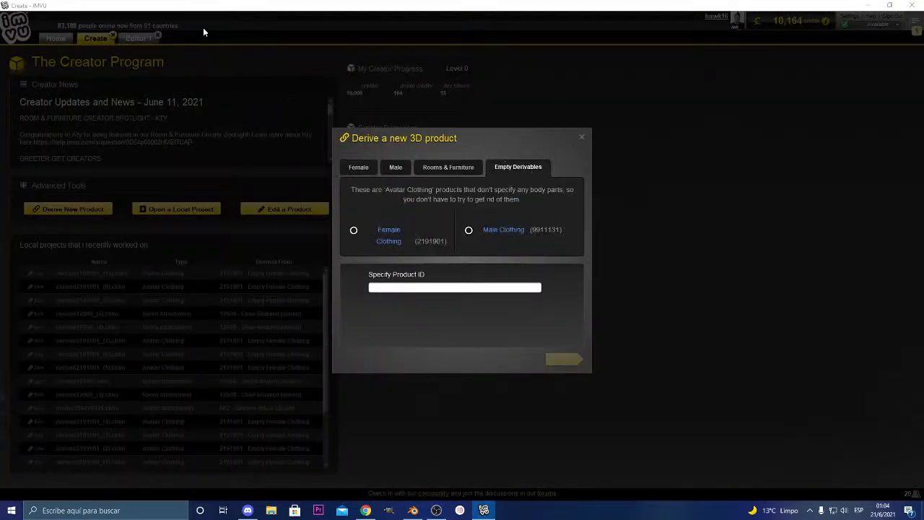
pyautogui.click(582, 137)
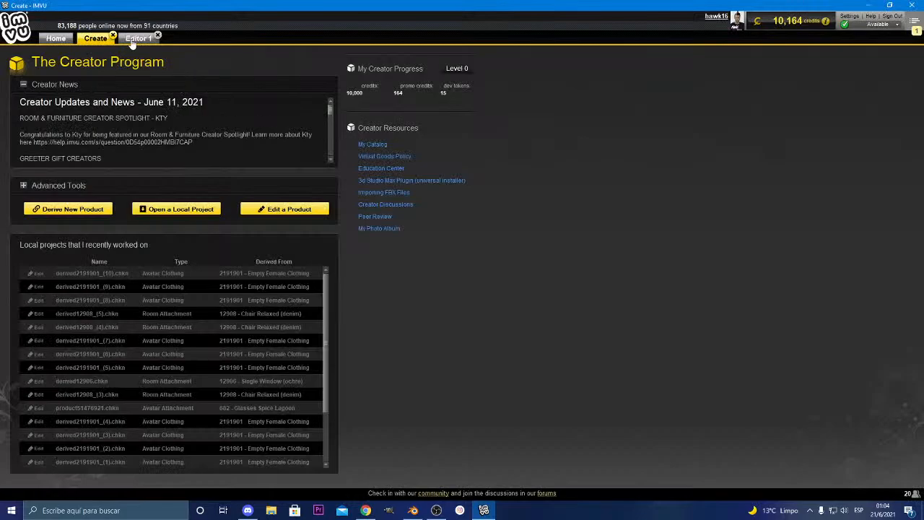
pyautogui.click(137, 37)
# Review the body part override settings and show the mesh and material settings of Male_UpperBody
pyautogui.scroll(5, 408, 262)
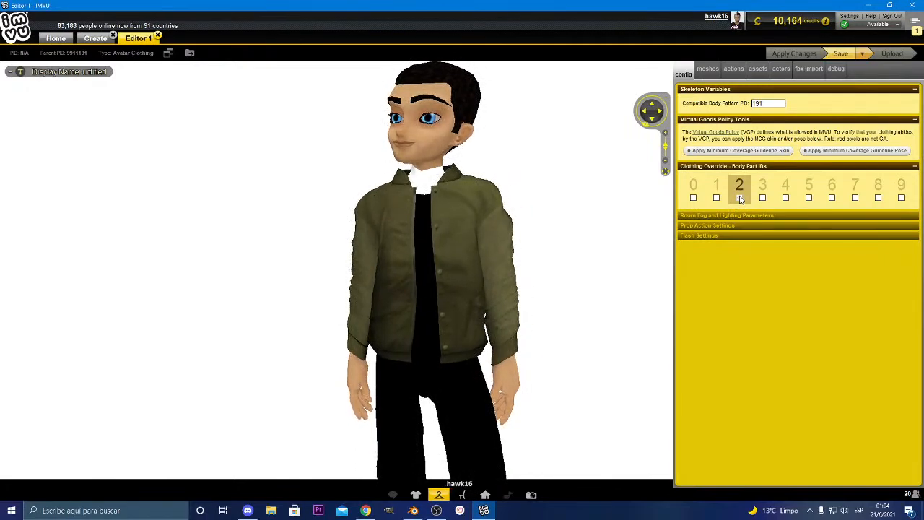
pyautogui.click(808, 73)
pyautogui.click(684, 73)
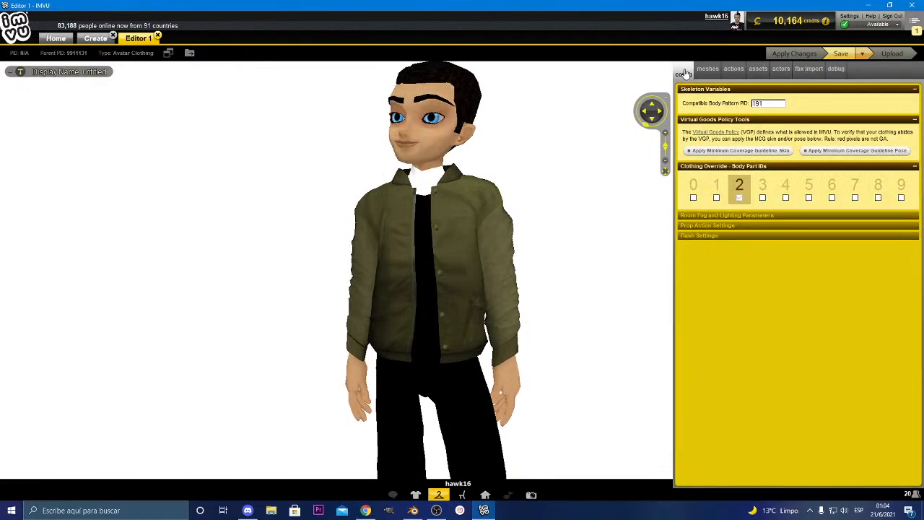
pyautogui.click(706, 69)
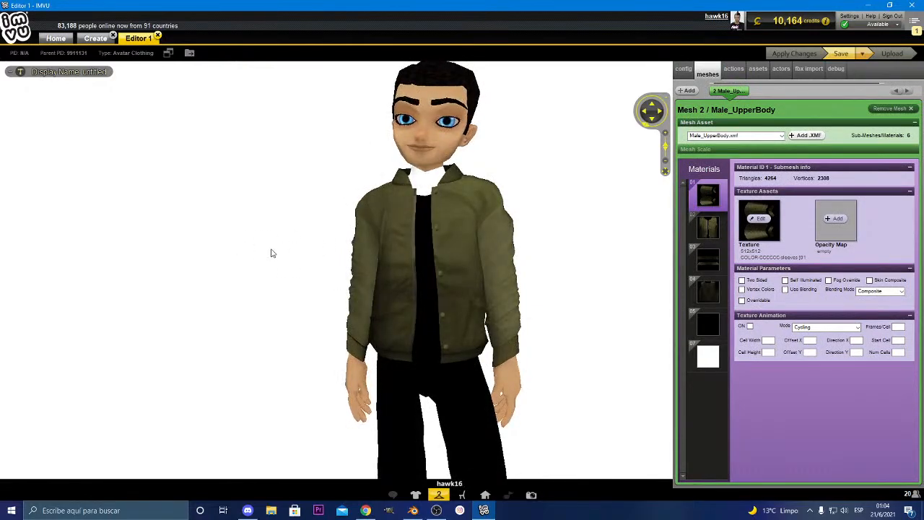
# Examine the jacket on the avatar from the sides, back and front at different distances
pyautogui.moveTo(332, 306); pyautogui.dragTo(371, 313)
pyautogui.scroll(4, 349, 301)
pyautogui.scroll(-6, 322, 304)
pyautogui.scroll(2, 231, 314)
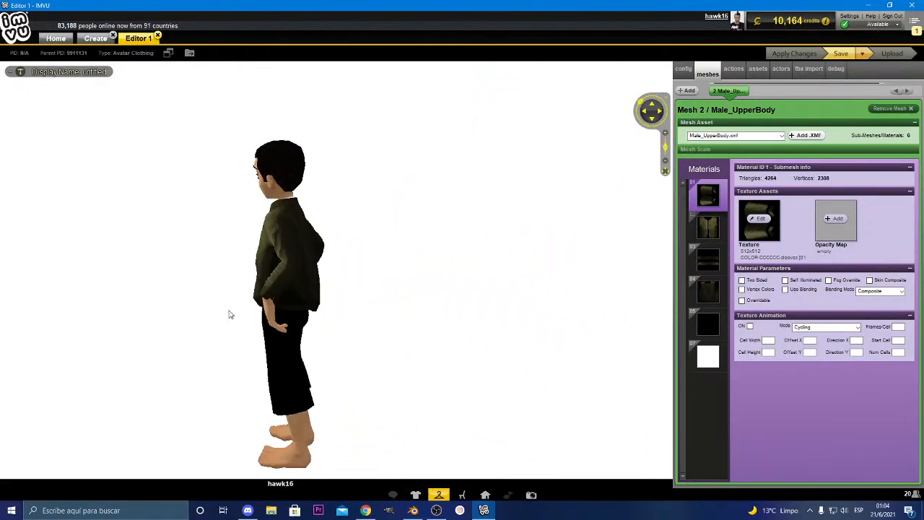
pyautogui.scroll(5, 272, 304)
pyautogui.scroll(-3, 272, 304)
pyautogui.scroll(3, 311, 303)
pyautogui.scroll(-6, 315, 330)
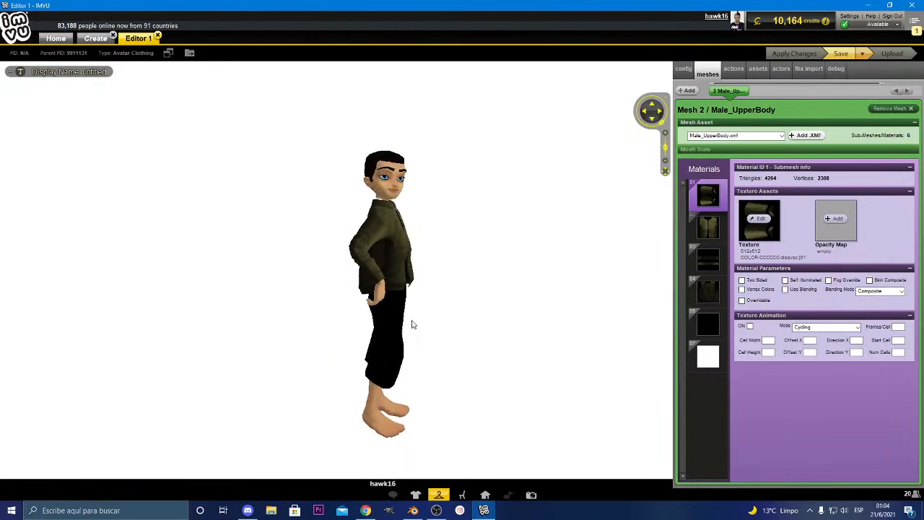
pyautogui.scroll(3, 346, 309)
pyautogui.scroll(-2, 358, 312)
pyautogui.scroll(-2, 509, 294)
pyautogui.moveTo(505, 296); pyautogui.dragTo(528, 289)
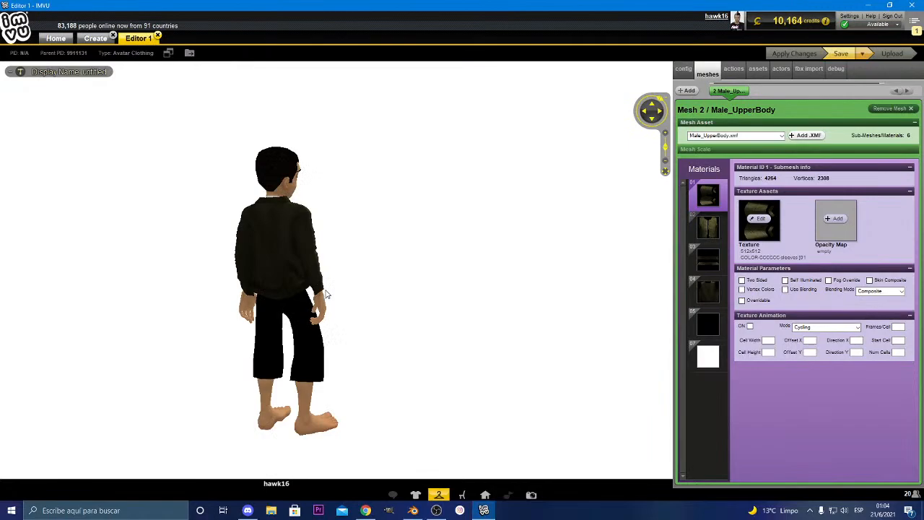
pyautogui.scroll(2, 528, 289)
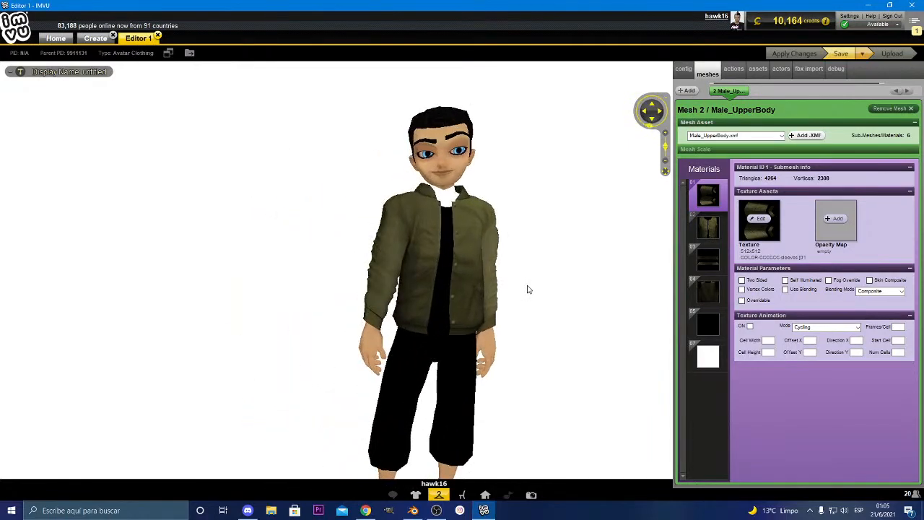
# Make the white skin material 07 of Male_UpperBody overridable, apply the changes and check the avatar's neck
pyautogui.click(709, 355)
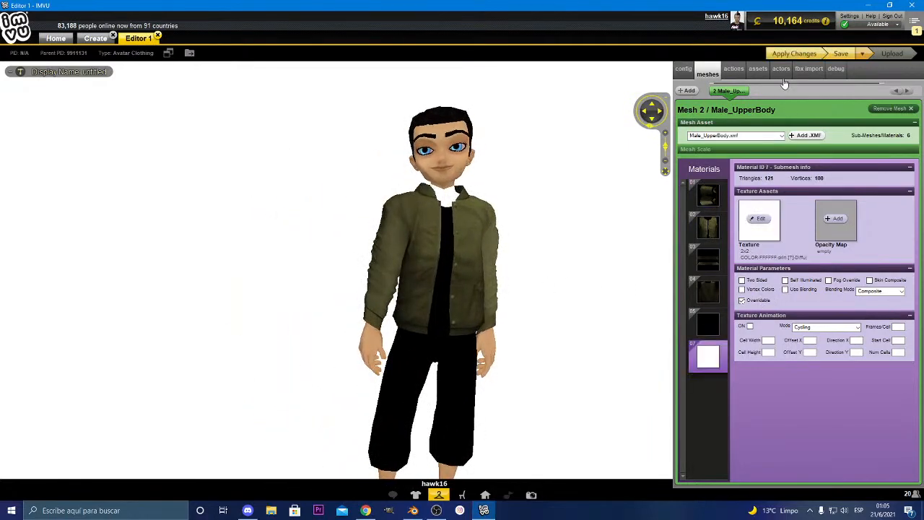
pyautogui.click(782, 54)
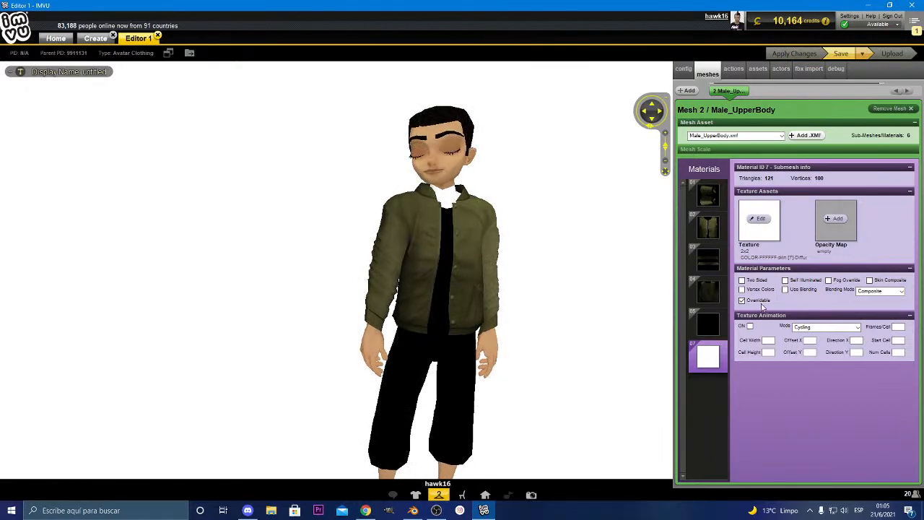
pyautogui.scroll(3, 530, 349)
pyautogui.moveTo(531, 350)
pyautogui.mouseDown()
pyautogui.moveTo(491, 338)
pyautogui.moveTo(522, 345)
pyautogui.mouseUp()
pyautogui.scroll(-3, 522, 345)
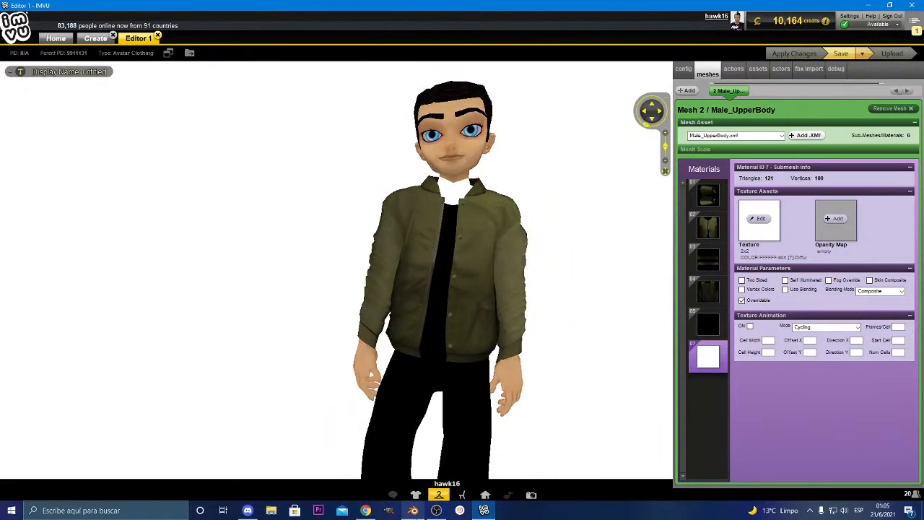
# Put the saved black shirt and dark trousers outfit on the avatar and examine the jacket with it
pyautogui.click(439, 495)
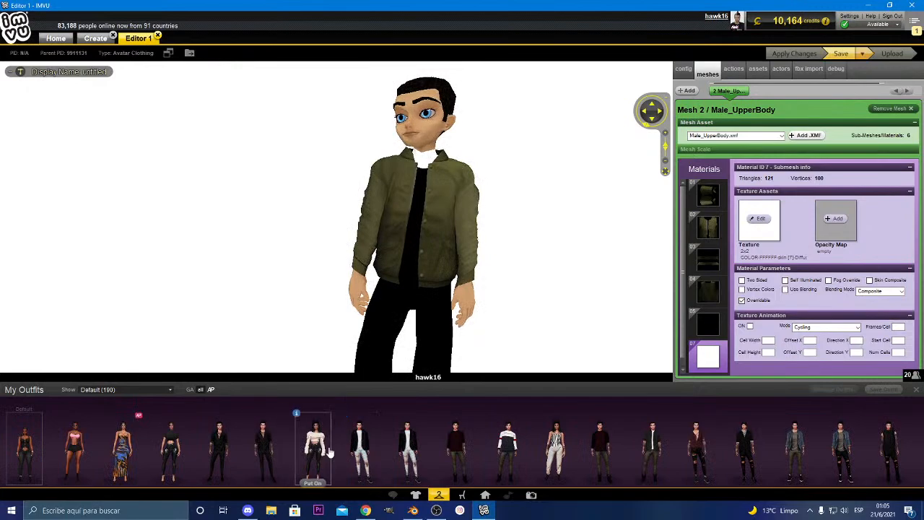
pyautogui.click(218, 442)
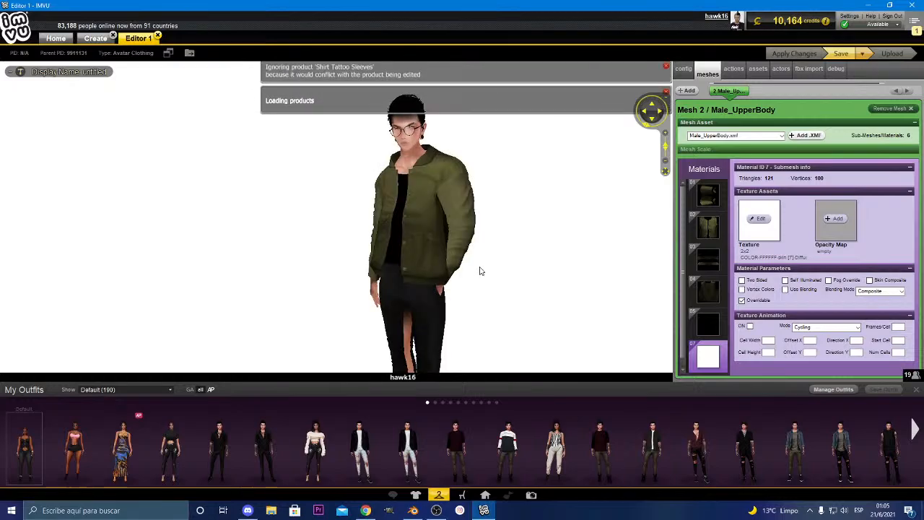
pyautogui.moveTo(359, 279); pyautogui.dragTo(535, 263)
pyautogui.scroll(2, 425, 262)
pyautogui.moveTo(167, 273); pyautogui.dragTo(335, 280)
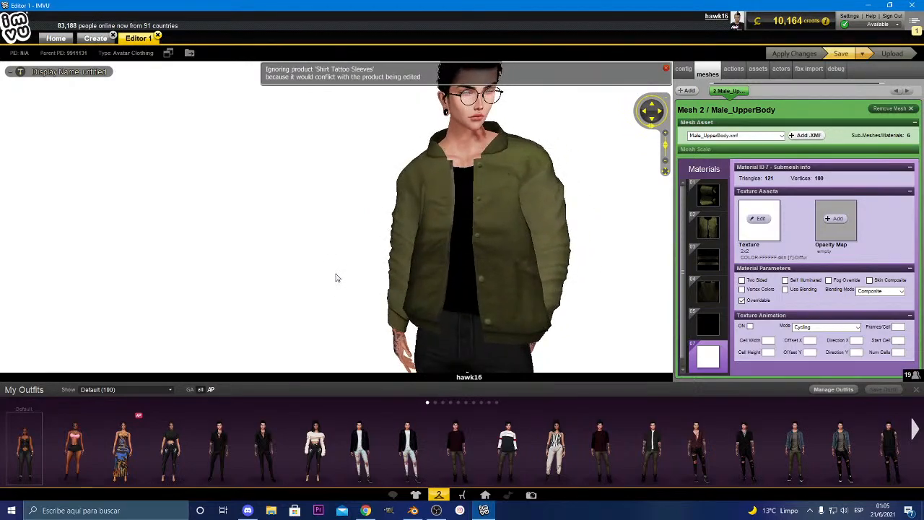
# Close the jacket product without saving, close the Creator Program page and switch to the purse file v01.blend in Blender
pyautogui.click(157, 38)
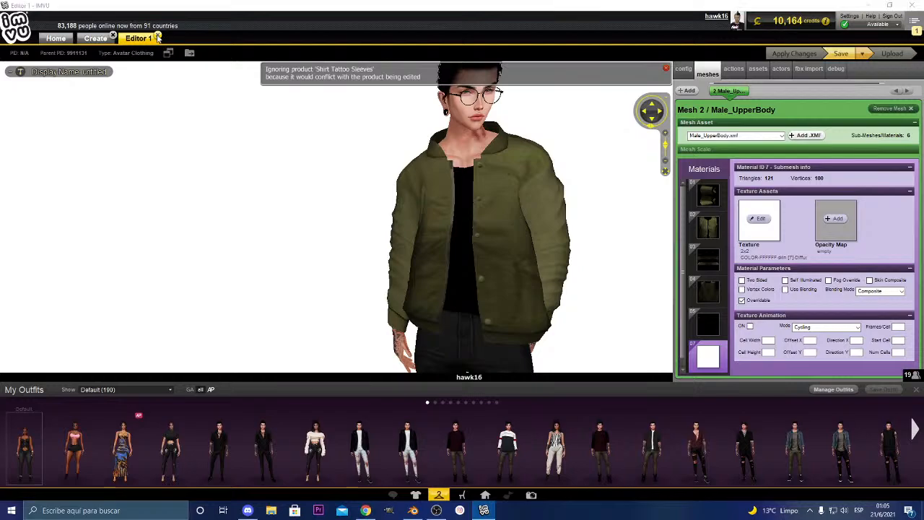
pyautogui.click(502, 287)
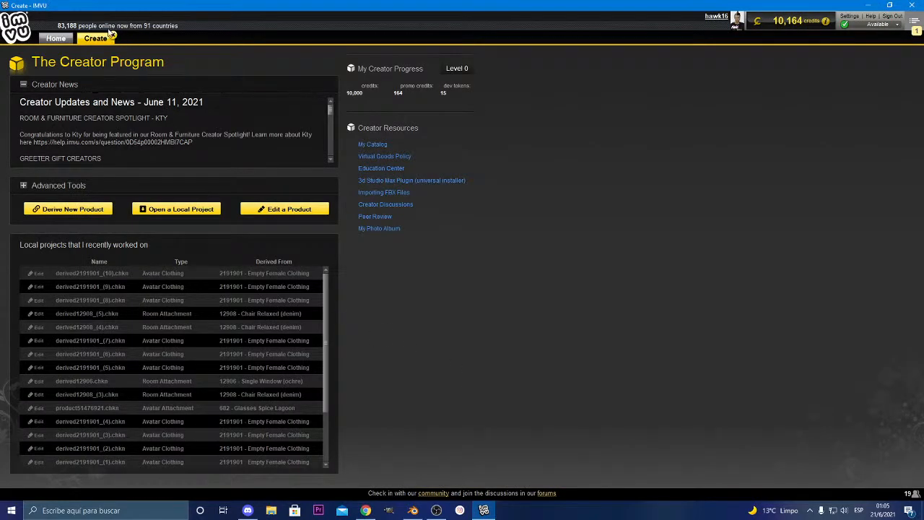
pyautogui.click(112, 34)
pyautogui.click(484, 509)
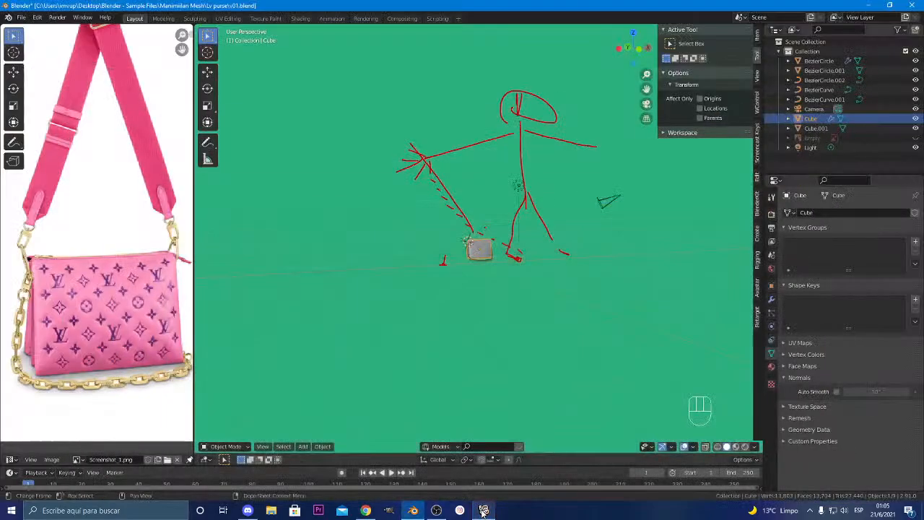
# Erase the red stick-figure annotation drawn around the bag model with the Annotate tool
pyautogui.scroll(1, 475, 212)
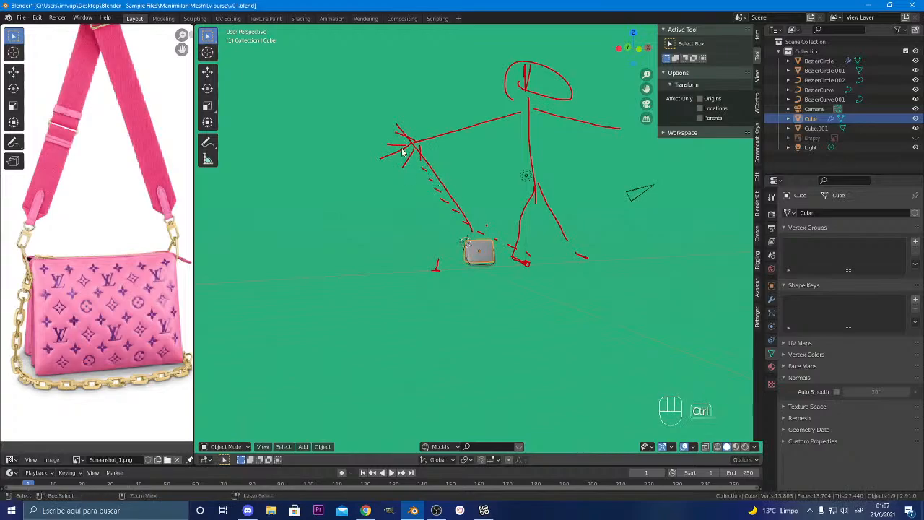
pyautogui.click(207, 143)
pyautogui.moveTo(408, 123)
pyautogui.keyDown('ctrl'); pyautogui.mouseDown()
pyautogui.moveTo(380, 159)
pyautogui.moveTo(512, 113)
pyautogui.moveTo(512, 72)
pyautogui.moveTo(503, 79)
pyautogui.moveTo(564, 66)
pyautogui.moveTo(570, 93)
pyautogui.moveTo(530, 105)
pyautogui.moveTo(623, 134)
pyautogui.moveTo(551, 123)
pyautogui.moveTo(538, 156)
pyautogui.moveTo(528, 258)
pyautogui.moveTo(547, 201)
pyautogui.moveTo(591, 251)
pyautogui.moveTo(502, 244)
pyautogui.moveTo(433, 178)
pyautogui.moveTo(487, 206)
pyautogui.moveTo(441, 262)
pyautogui.moveTo(449, 269)
pyautogui.mouseUp(); pyautogui.keyUp('ctrl')
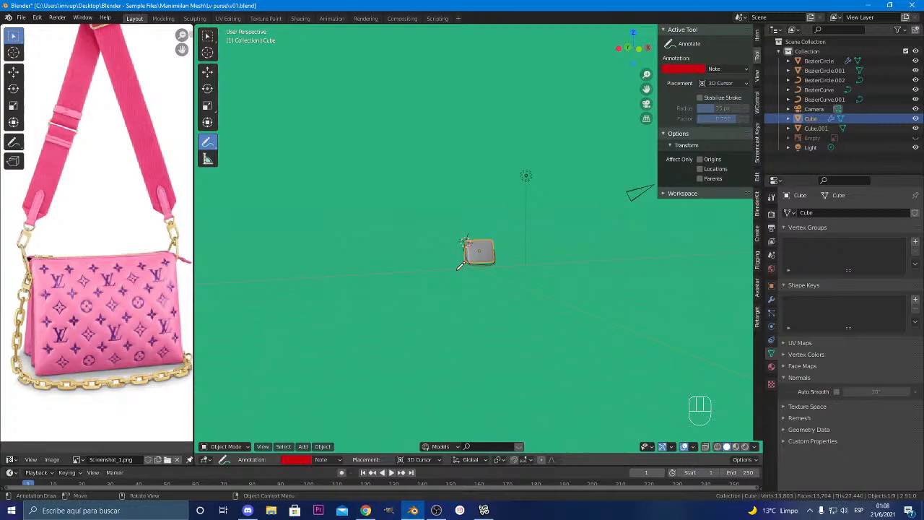
# Examine the bag model's body, clasp and chain up close from several angles
pyautogui.scroll(10, 462, 264)
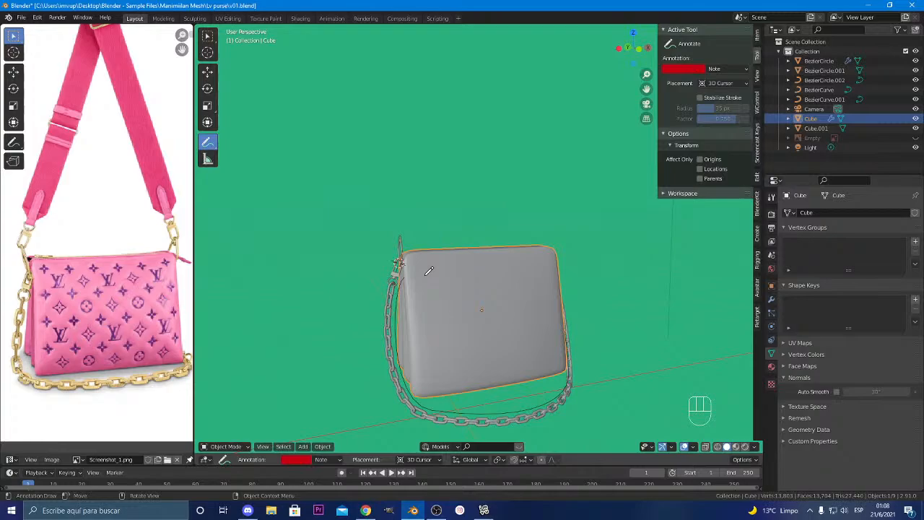
pyautogui.scroll(1, 429, 271)
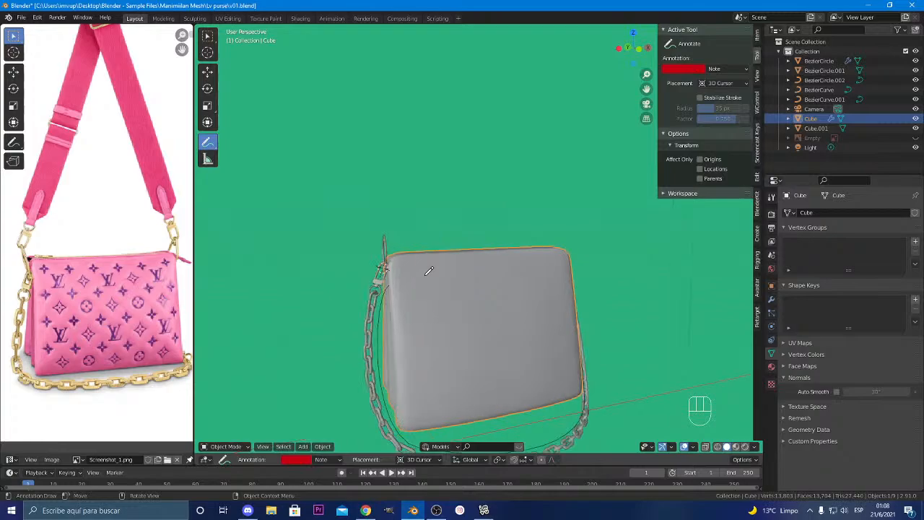
pyautogui.moveTo(429, 270); pyautogui.dragTo(407, 294, button='middle')
pyautogui.scroll(3, 408, 295)
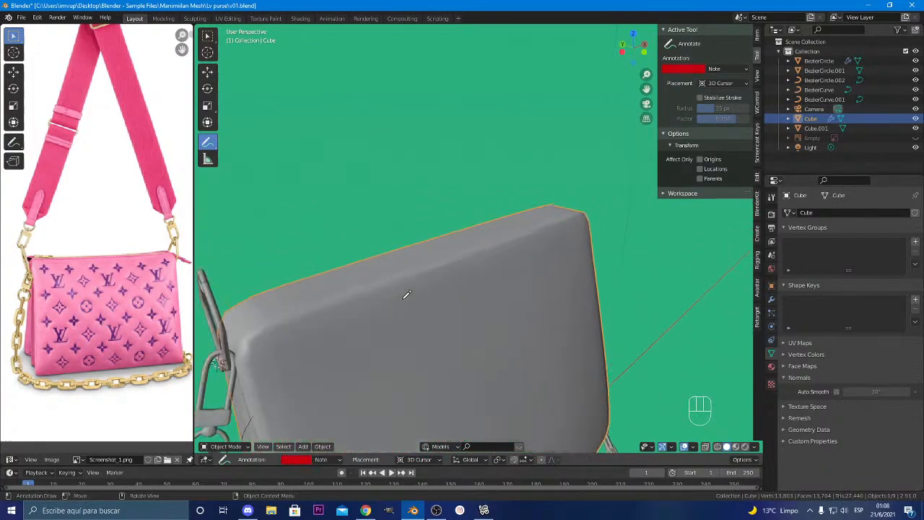
pyautogui.scroll(-2, 407, 294)
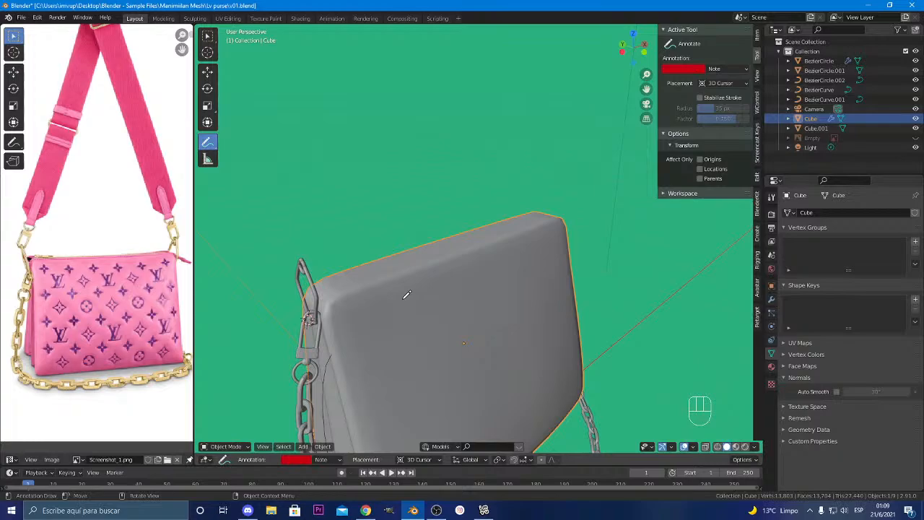
pyautogui.scroll(-5, 407, 294)
pyautogui.moveTo(407, 295); pyautogui.dragTo(439, 268, button='middle')
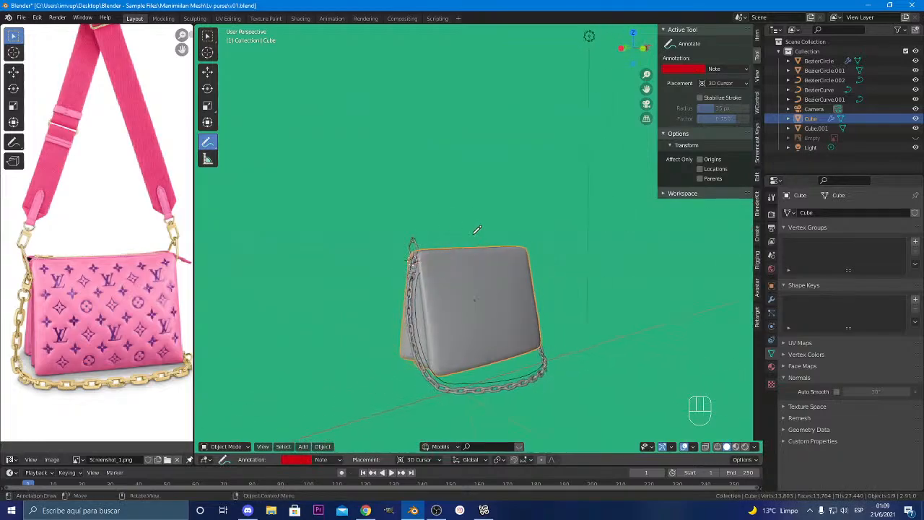
# Add a text object in Object Mode and rotate it 90° about the X axis to stand it upright
pyautogui.click(228, 446)
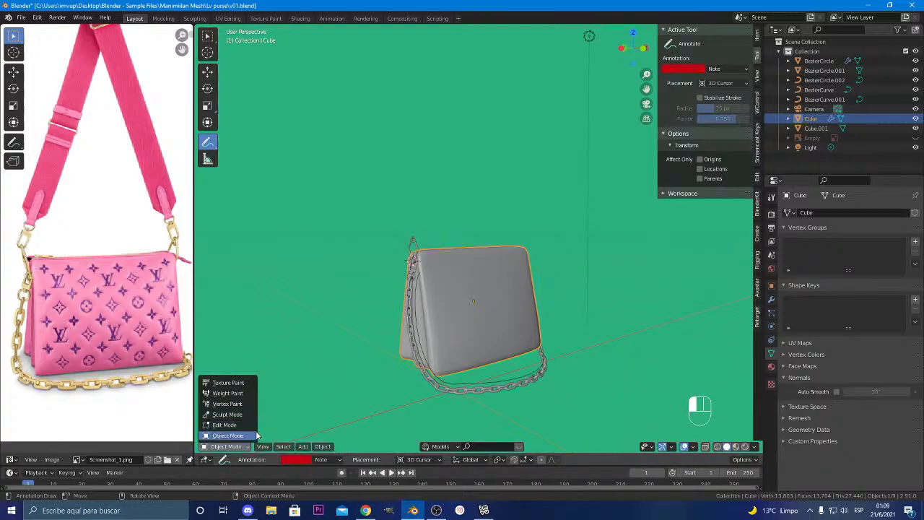
pyautogui.click(228, 436)
pyautogui.hotkey('shift', 'a')
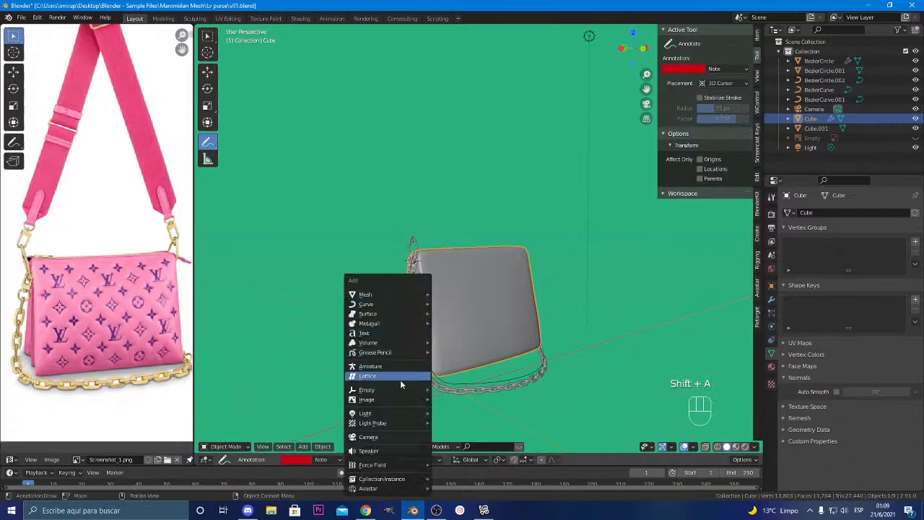
pyautogui.click(409, 333)
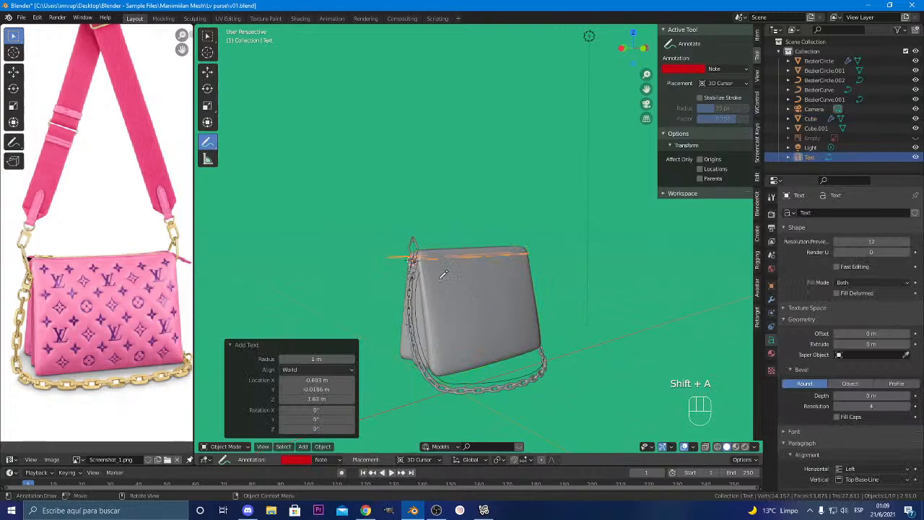
pyautogui.moveTo(409, 334); pyautogui.dragTo(462, 303, button='middle')
pyautogui.press('r')
pyautogui.press('x')
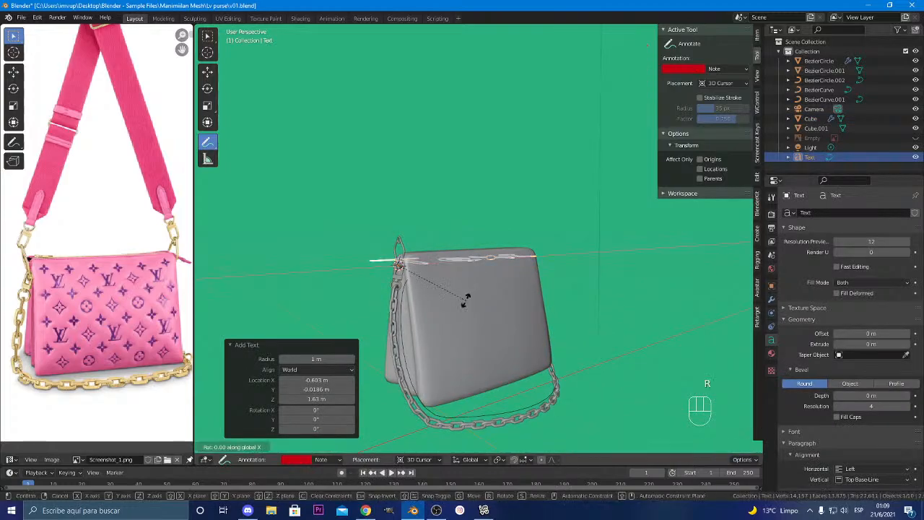
pyautogui.write('90')
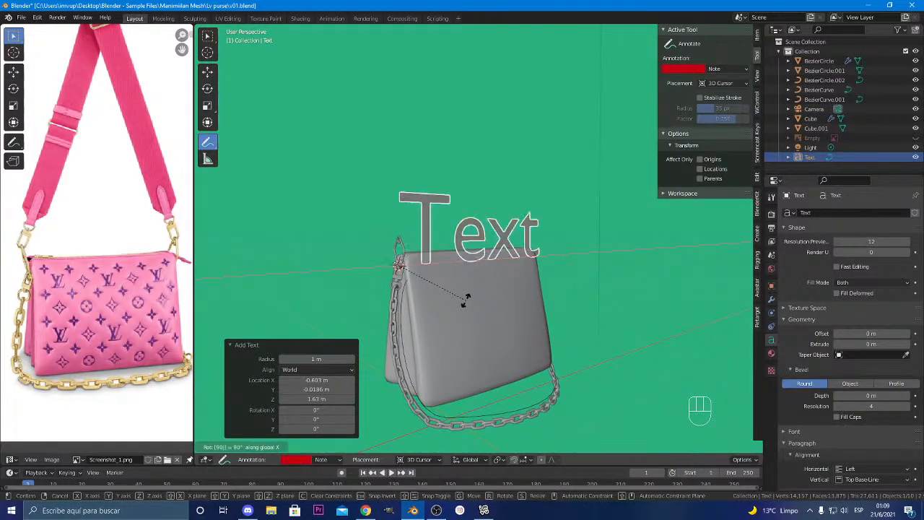
pyautogui.press('Return')
# Replace the text object's default wording with "SAMPLE BY HAWK16"
pyautogui.press('Tab')
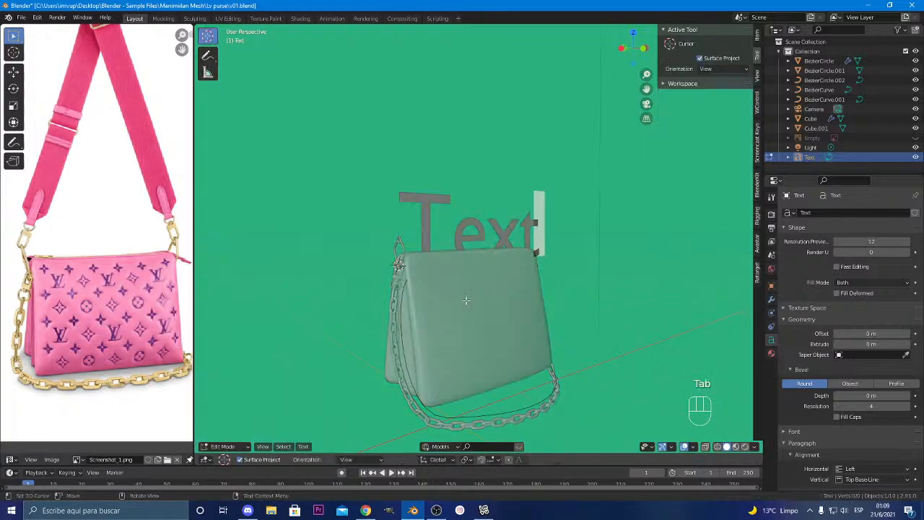
pyautogui.press('BackSpace')
pyautogui.press('BackSpace')
pyautogui.press('BackSpace')
pyautogui.press('BackSpace')
pyautogui.press('BackSpace')
pyautogui.press('BackSpace')
pyautogui.press('BackSpace')
pyautogui.press('BackSpace')
pyautogui.press('BackSpace')
pyautogui.write('SAMP')
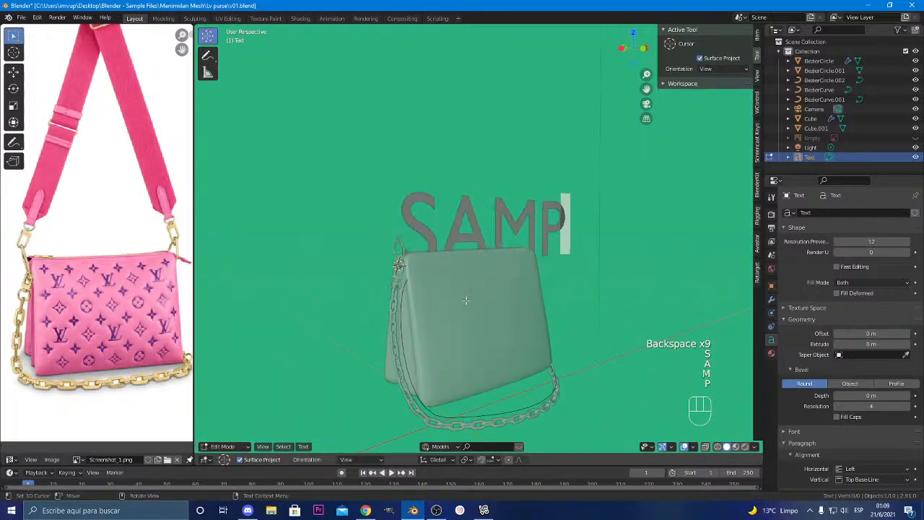
pyautogui.write('LE')
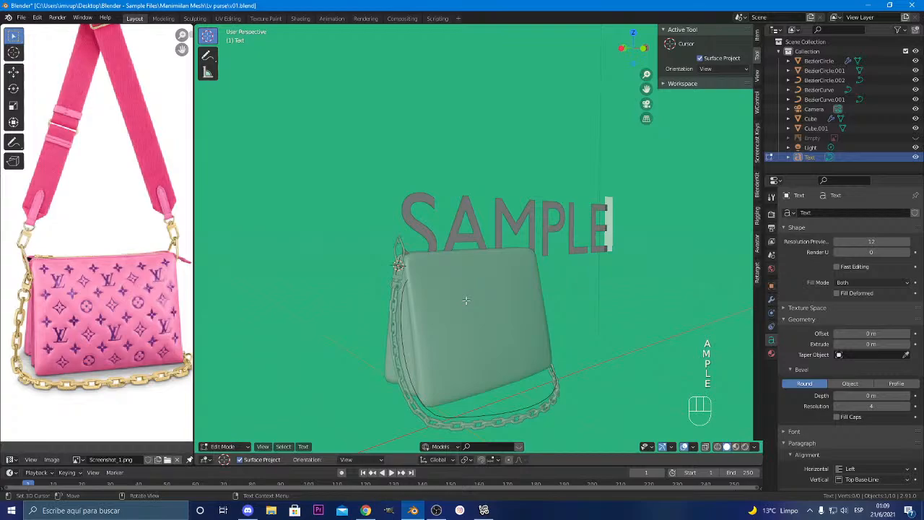
pyautogui.write(' BY HAW')
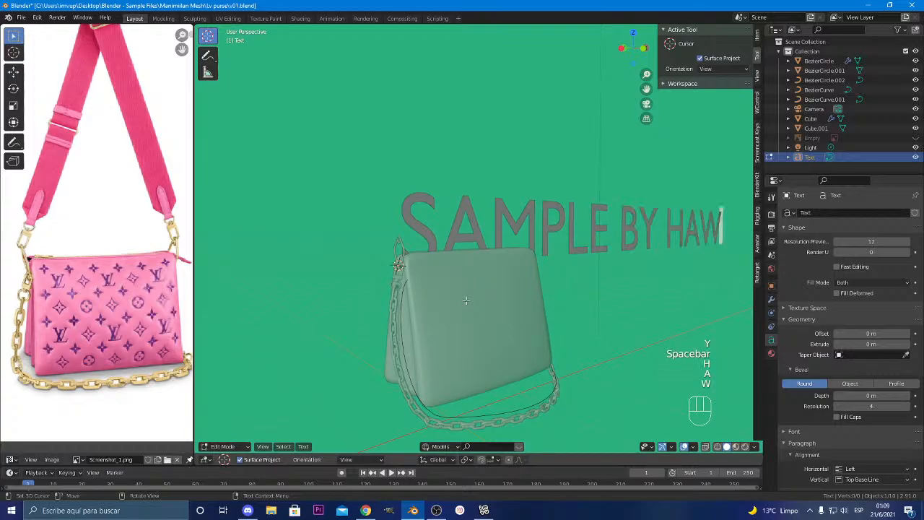
pyautogui.write('K156')
pyautogui.press('BackSpace')
pyautogui.press('BackSpace')
pyautogui.write('6')
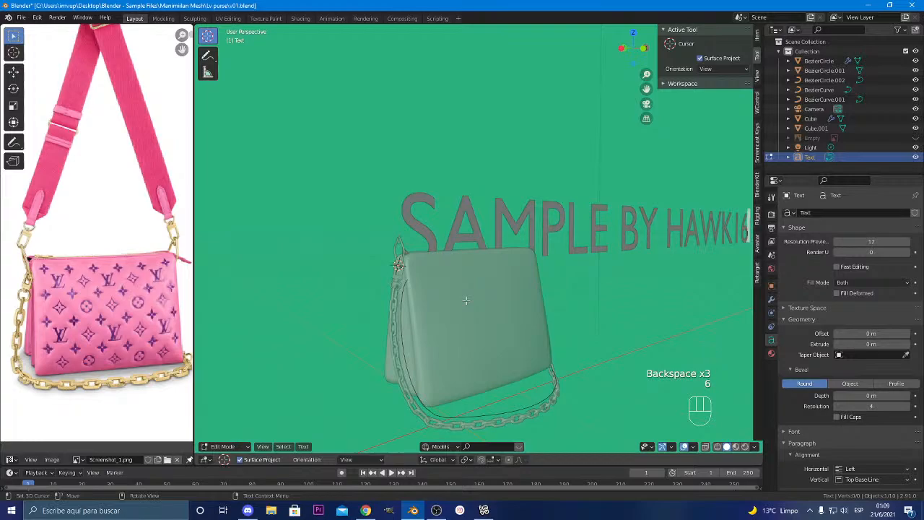
pyautogui.press('Tab')
# Move the text about -2.61 m along the X axis so it spans across the bag
pyautogui.press('g')
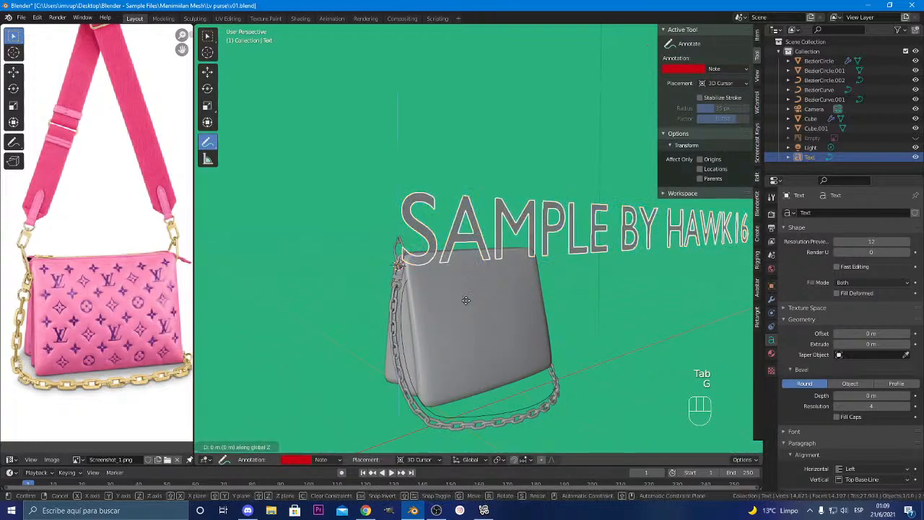
pyautogui.press('x')
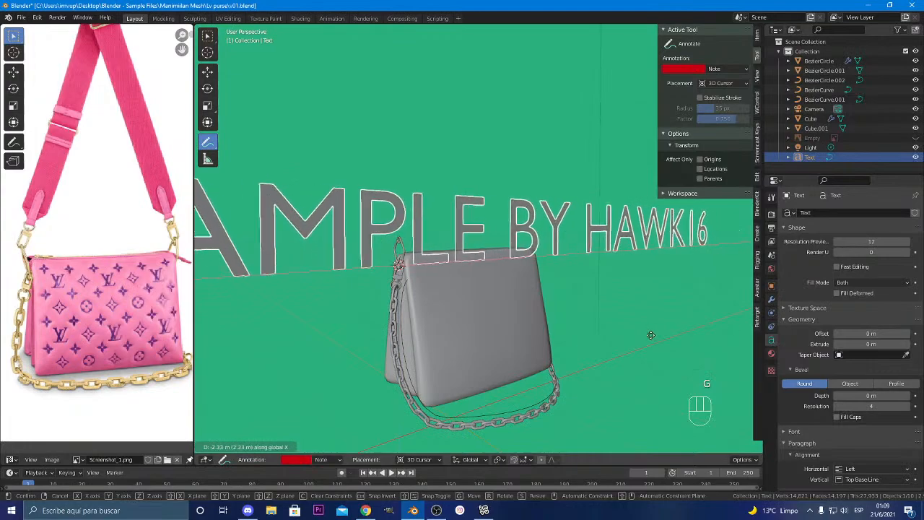
pyautogui.click(208, 324)
pyautogui.scroll(-5, 565, 324)
pyautogui.scroll(3, 565, 324)
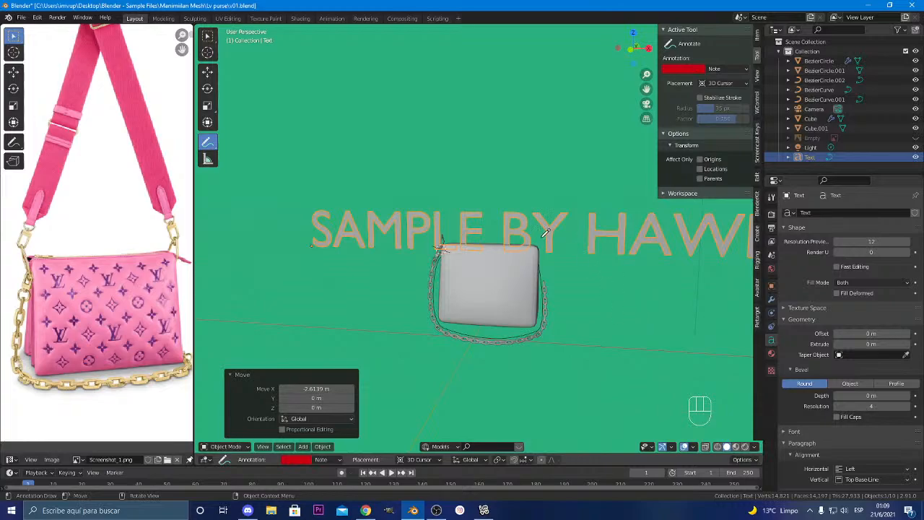
# Examine the sample text and the bag model together from several angles and distances
pyautogui.moveTo(511, 250)
pyautogui.mouseDown(button='middle')
pyautogui.moveTo(538, 274)
pyautogui.moveTo(535, 284)
pyautogui.moveTo(411, 295)
pyautogui.moveTo(508, 266)
pyautogui.mouseUp(button='middle')
pyautogui.scroll(5, 473, 298)
pyautogui.scroll(-3, 447, 285)
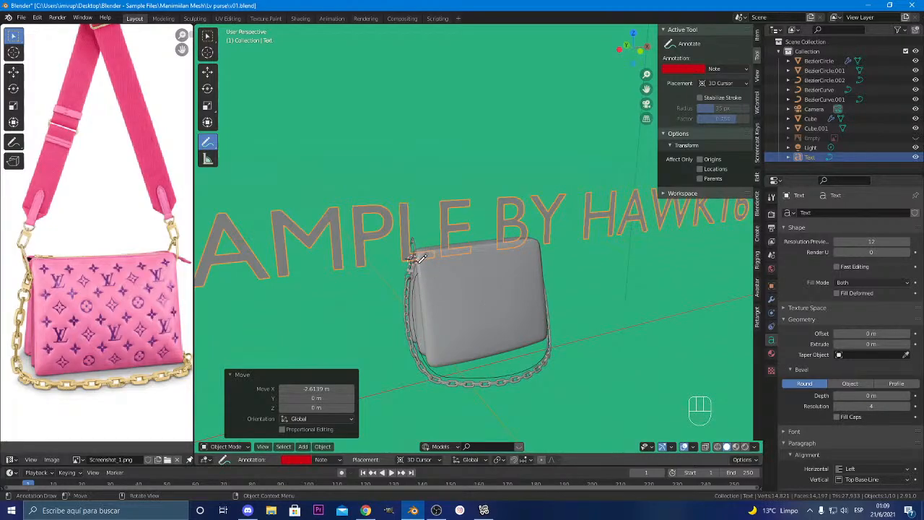
pyautogui.scroll(-5, 422, 258)
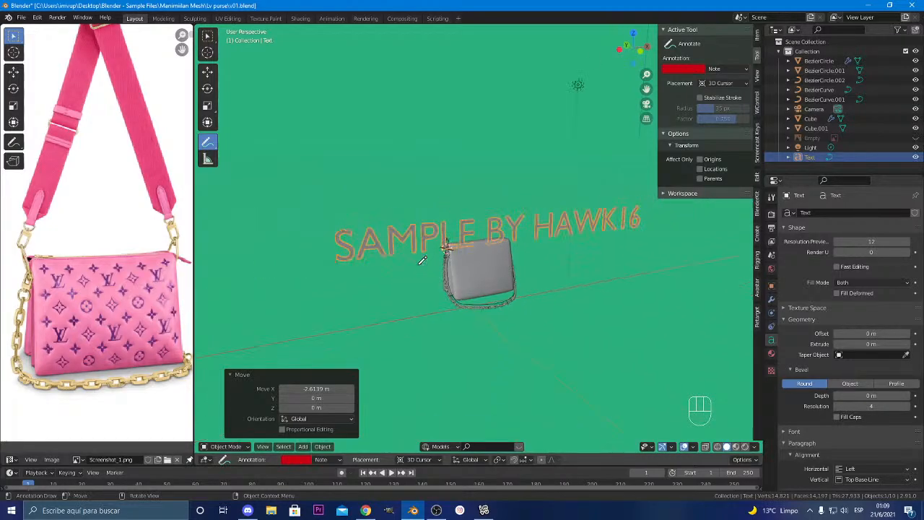
pyautogui.scroll(5, 477, 276)
pyautogui.moveTo(447, 299); pyautogui.dragTo(622, 301, button='middle')
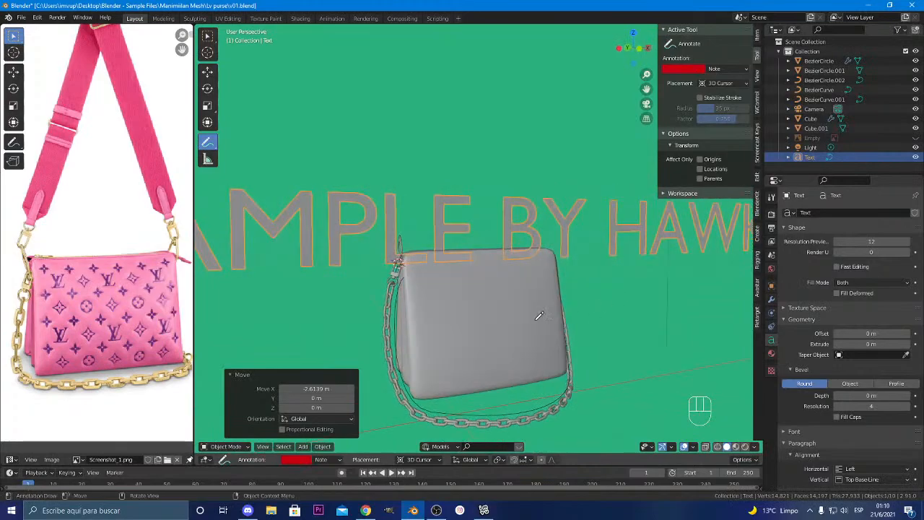
pyautogui.scroll(-4, 540, 316)
pyautogui.moveTo(470, 314); pyautogui.dragTo(502, 340, button='middle')
pyautogui.scroll(5, 497, 346)
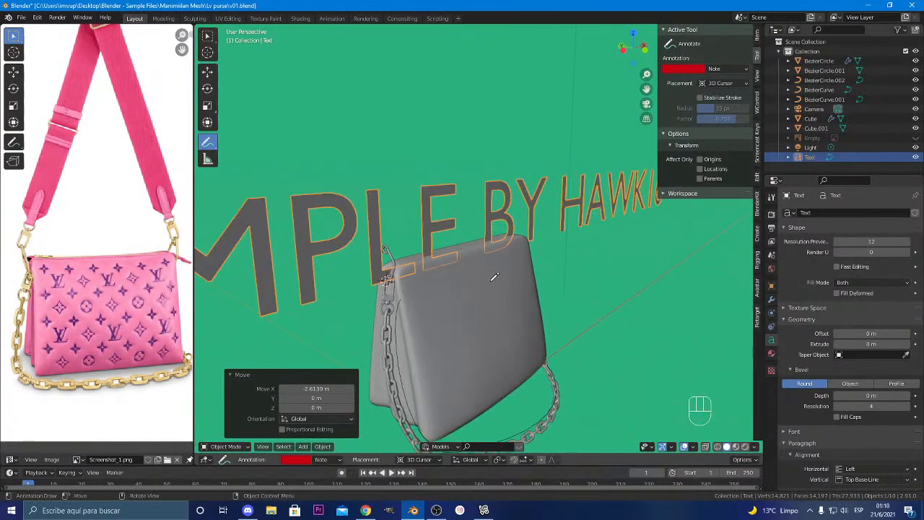
pyautogui.scroll(-3, 427, 297)
pyautogui.moveTo(499, 301); pyautogui.dragTo(473, 270, button='middle')
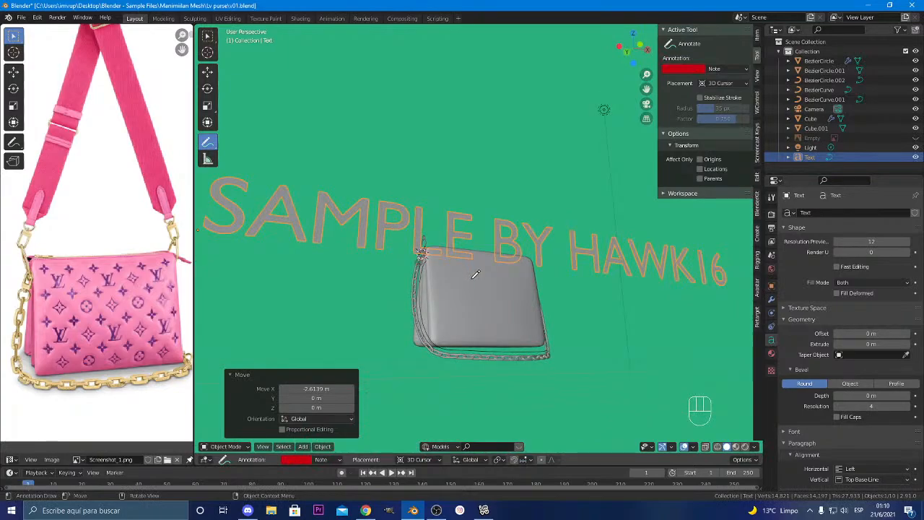
pyautogui.moveTo(475, 274); pyautogui.dragTo(479, 344, button='middle')
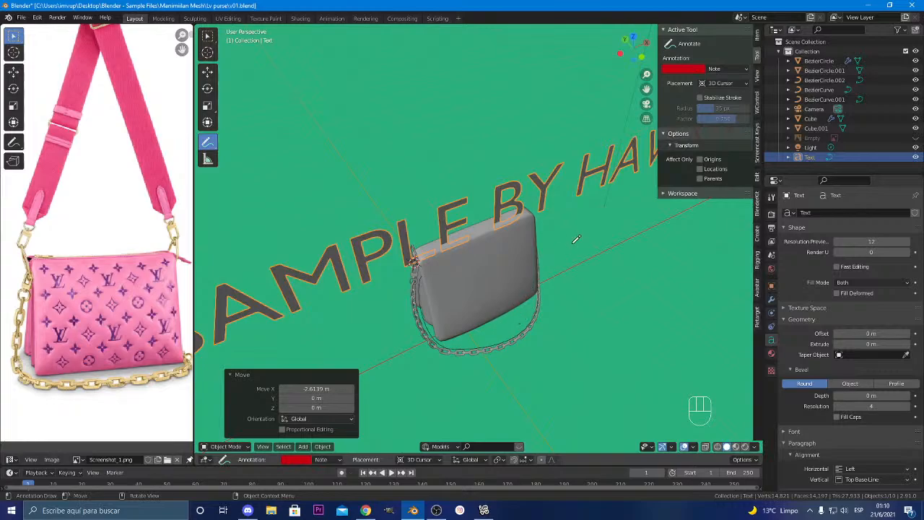
# Delete the sample text object from the purse scene
pyautogui.press('Delete')
pyautogui.moveTo(579, 238); pyautogui.dragTo(488, 252, button='middle')
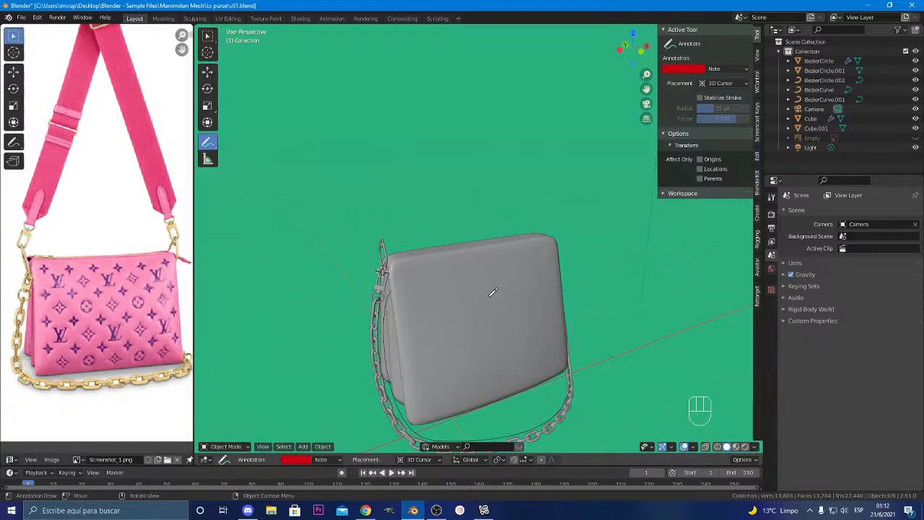
# Select the diamond-shaped clasp curve at the bag's top corner with the Select Box tool
pyautogui.scroll(-5, 511, 296)
pyautogui.scroll(5, 518, 296)
pyautogui.scroll(2, 519, 298)
pyautogui.moveTo(453, 291); pyautogui.dragTo(529, 265, button='middle')
pyautogui.scroll(3, 473, 290)
pyautogui.press('Tab')
pyautogui.press('Tab')
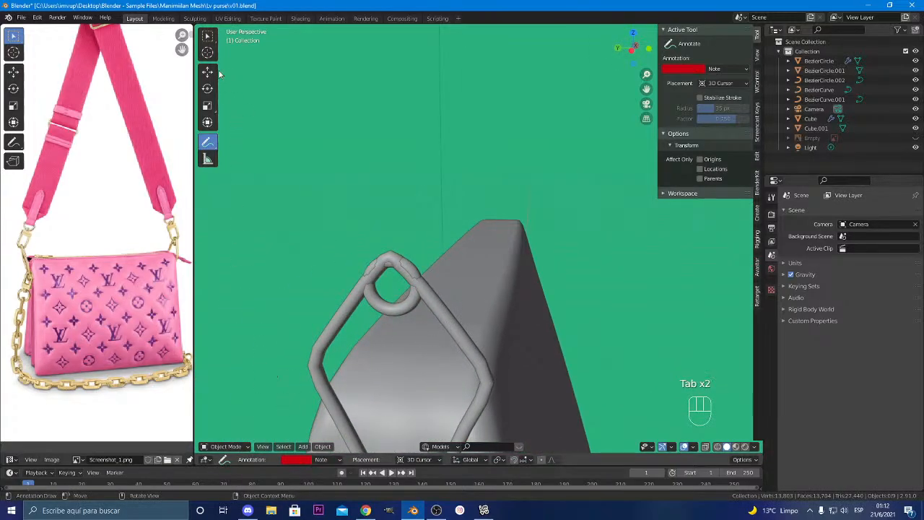
pyautogui.click(207, 36)
pyautogui.click(468, 338)
pyautogui.press('Tab')
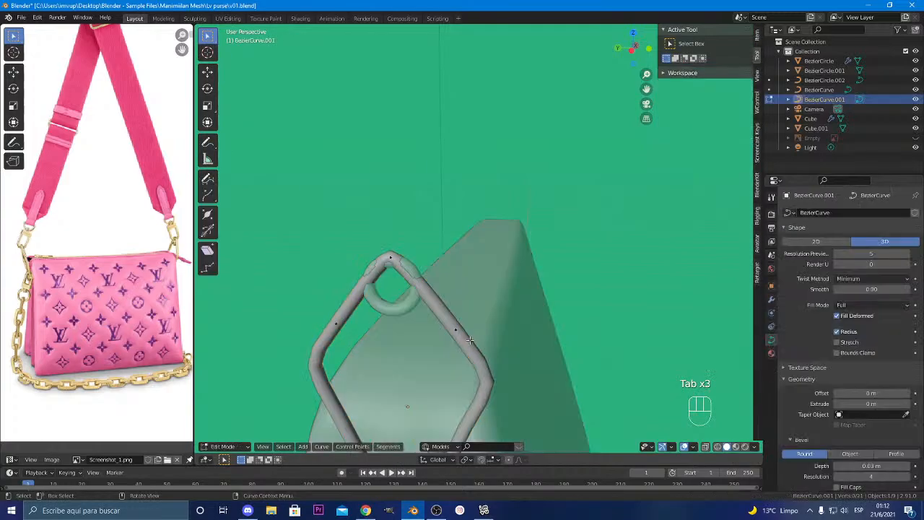
pyautogui.moveTo(470, 340); pyautogui.dragTo(374, 314, button='middle')
pyautogui.press('Tab')
pyautogui.press('Tab')
pyautogui.rightClick(388, 328)
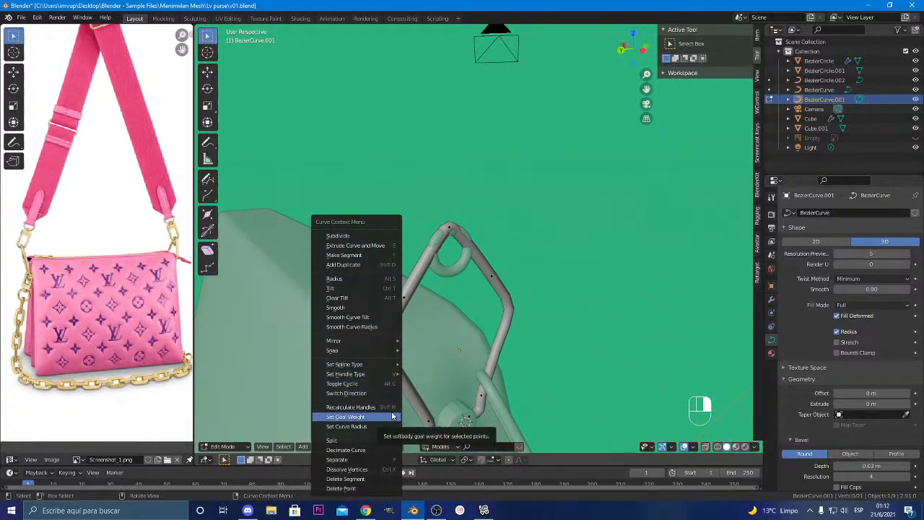
pyautogui.press('Escape')
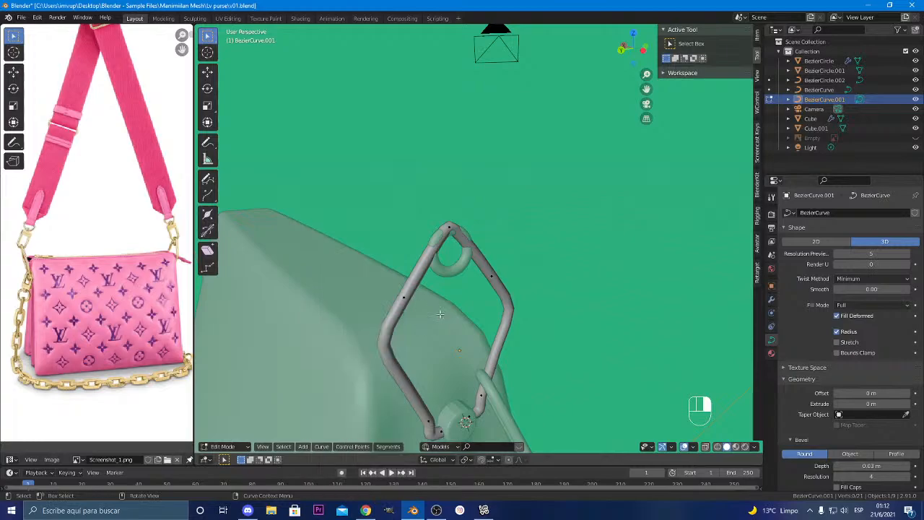
pyautogui.press('Tab')
# Convert the diamond-shaped clasp curve to a mesh and open it for editing in face select mode
pyautogui.rightClick(409, 314)
pyautogui.moveTo(411, 318)
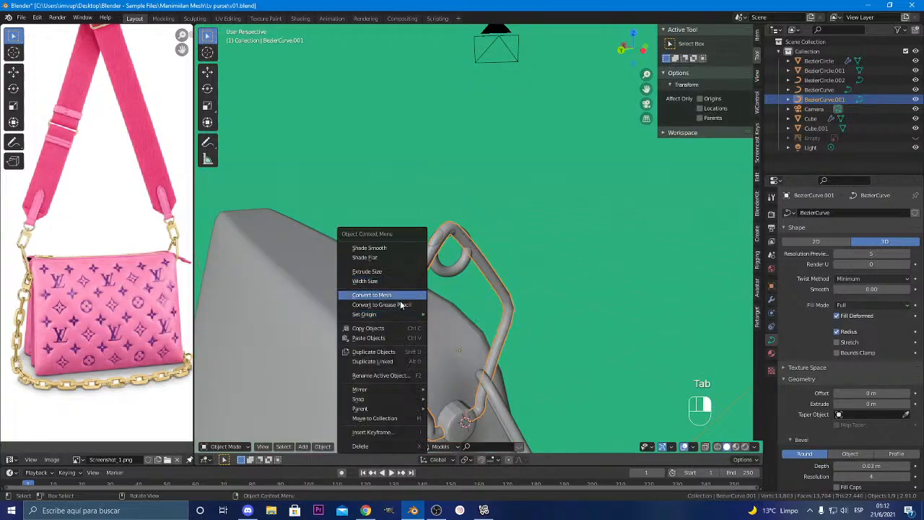
pyautogui.click(398, 295)
pyautogui.press('Tab')
pyautogui.scroll(5, 494, 302)
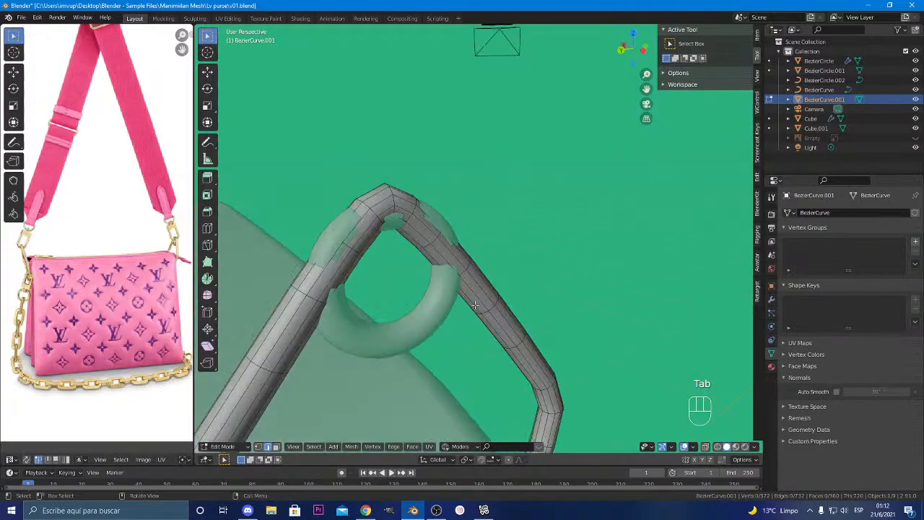
pyautogui.keyDown('shift'); pyautogui.moveTo(424, 300); pyautogui.dragTo(496, 315, button='middle'); pyautogui.keyUp('shift')
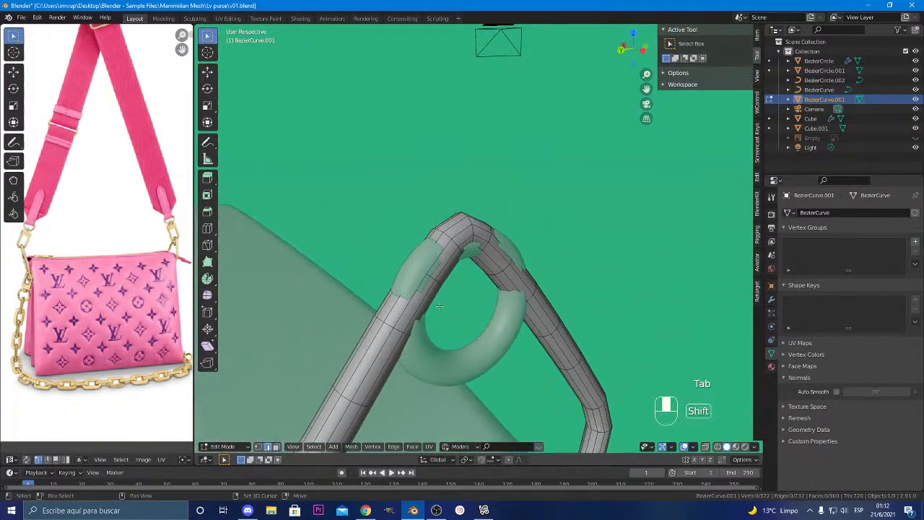
pyautogui.press('3')
# Delete the six face loops at the clasp's upper tip where it passes through the ring
pyautogui.keyDown('alt'); pyautogui.keyDown('shift'); pyautogui.click(439, 268); pyautogui.keyUp('shift'); pyautogui.keyUp('alt')
pyautogui.keyDown('alt'); pyautogui.keyDown('shift'); pyautogui.click(441, 264); pyautogui.keyUp('shift'); pyautogui.keyUp('alt')
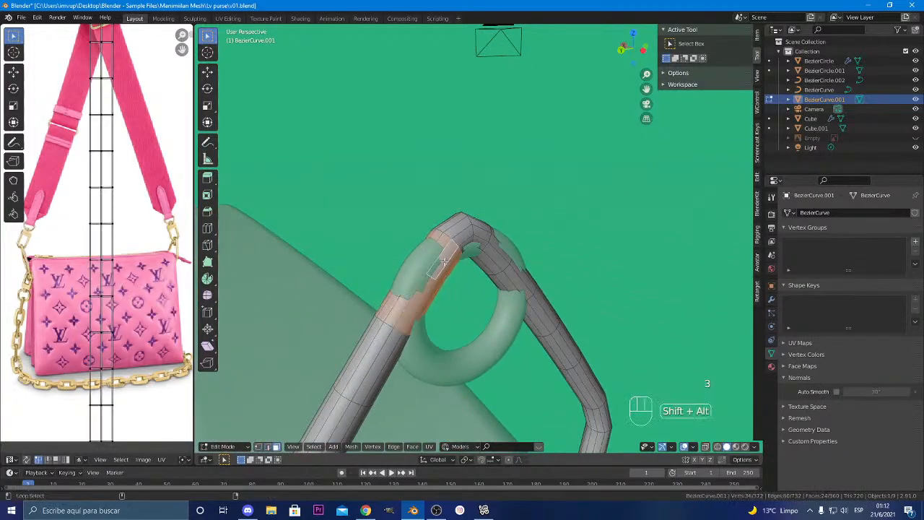
pyautogui.keyDown('alt'); pyautogui.keyDown('shift'); pyautogui.click(467, 233); pyautogui.keyUp('shift'); pyautogui.keyUp('alt')
pyautogui.keyDown('alt'); pyautogui.keyDown('shift'); pyautogui.click(489, 235); pyautogui.keyUp('shift'); pyautogui.keyUp('alt')
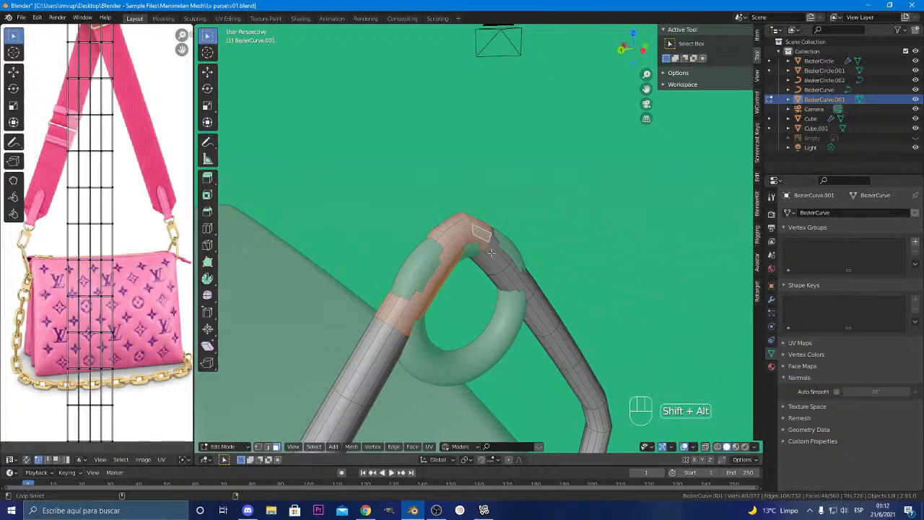
pyautogui.keyDown('alt'); pyautogui.keyDown('shift'); pyautogui.click(494, 253); pyautogui.keyUp('shift'); pyautogui.keyUp('alt')
pyautogui.keyDown('alt'); pyautogui.keyDown('shift'); pyautogui.click(507, 276); pyautogui.keyUp('shift'); pyautogui.keyUp('alt')
pyautogui.moveTo(507, 276); pyautogui.dragTo(533, 272, button='middle')
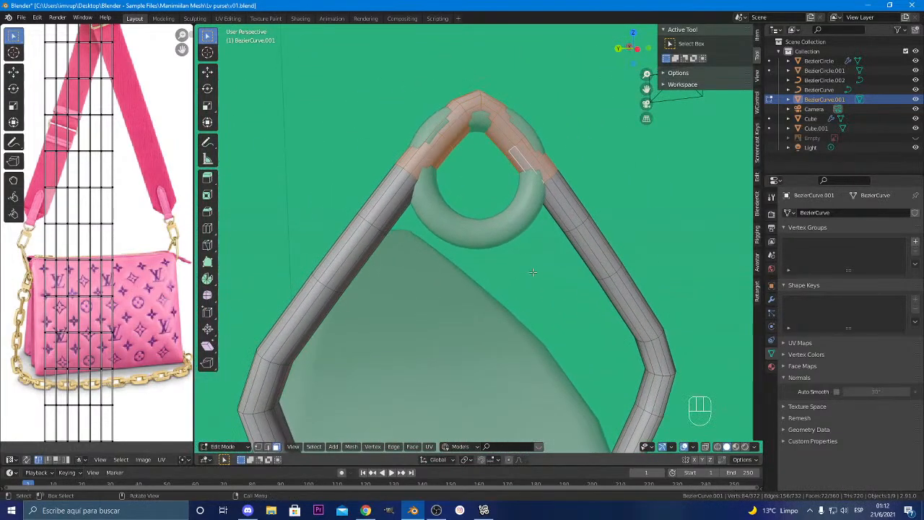
pyautogui.press('Delete')
pyautogui.click(533, 272)
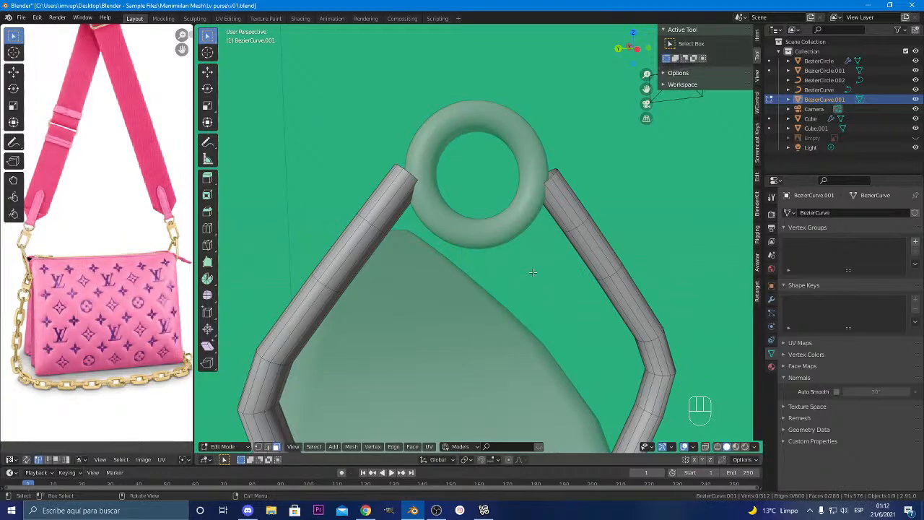
# Undo the deletion of the face loops at the clasp's tip
pyautogui.moveTo(533, 272); pyautogui.dragTo(506, 293, button='middle')
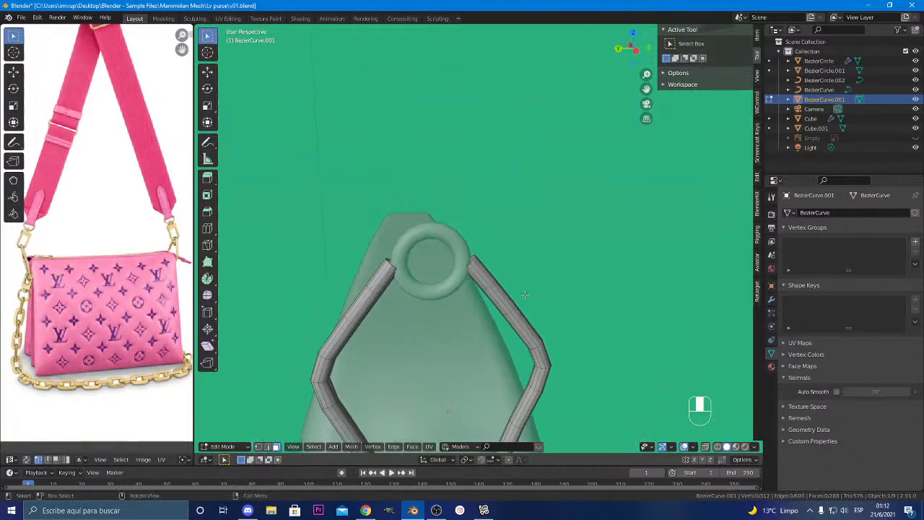
pyautogui.hotkey('ctrl', 'z')
pyautogui.scroll(8, 456, 281)
pyautogui.scroll(-5, 437, 274)
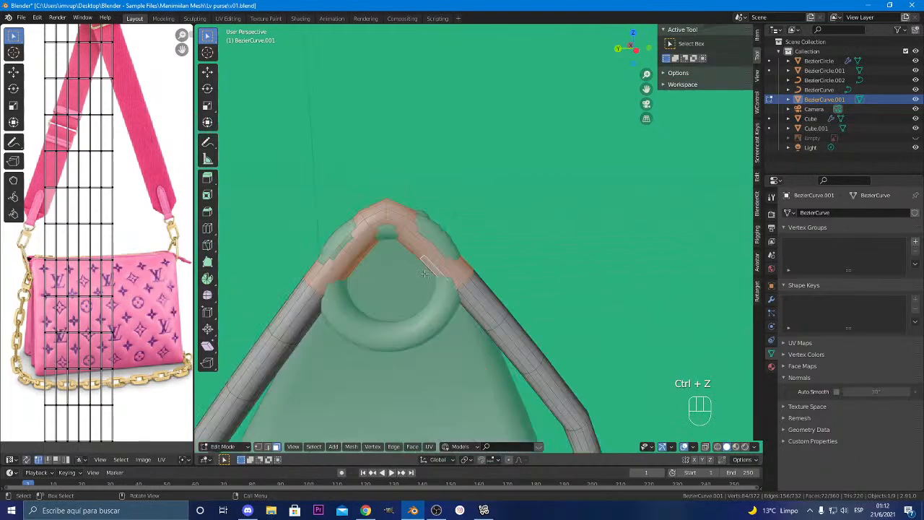
# Delete the face loops at the clasp's upper tip where it runs inside the ring
pyautogui.keyDown('alt'); pyautogui.click(421, 250); pyautogui.keyUp('alt')
pyautogui.keyDown('alt'); pyautogui.keyDown('shift'); pyautogui.click(395, 223); pyautogui.keyUp('shift'); pyautogui.keyUp('alt')
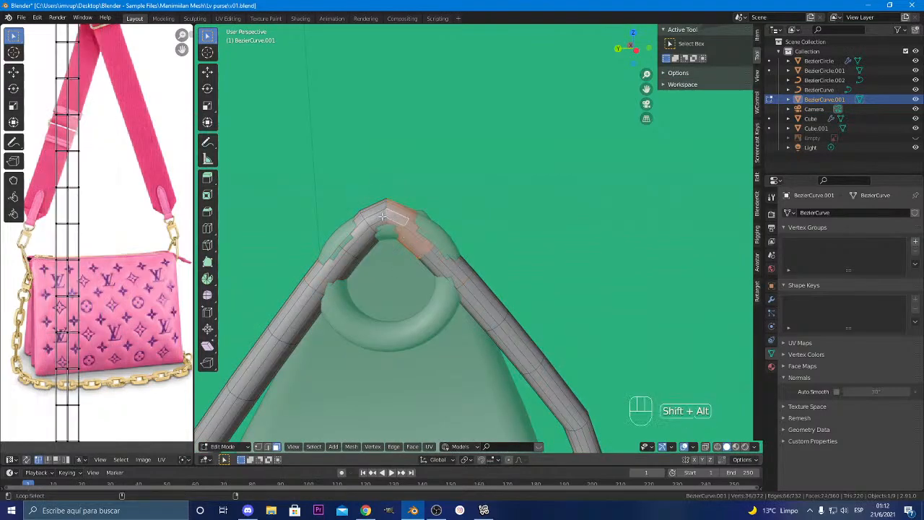
pyautogui.keyDown('alt'); pyautogui.keyDown('shift'); pyautogui.click(381, 220); pyautogui.keyUp('shift'); pyautogui.keyUp('alt')
pyautogui.press('Delete')
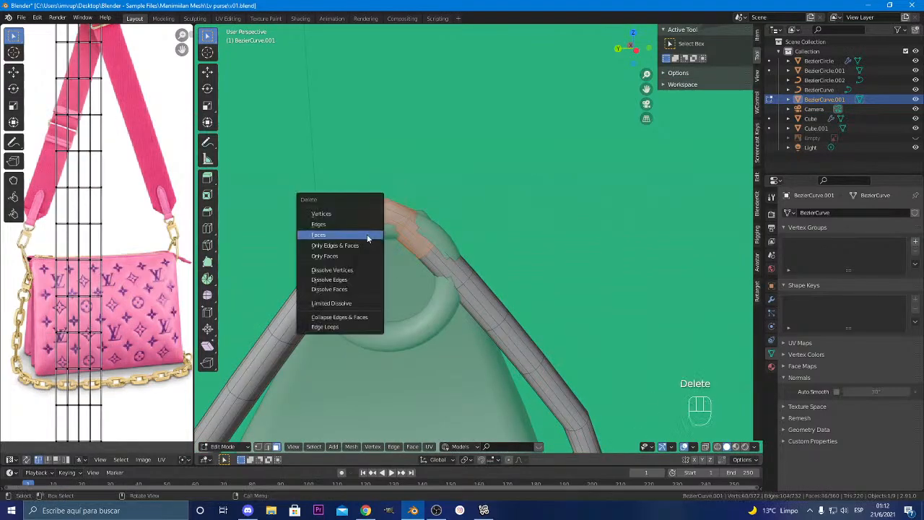
pyautogui.click(366, 232)
pyautogui.moveTo(368, 237); pyautogui.dragTo(400, 270, button='middle')
pyautogui.press('Tab')
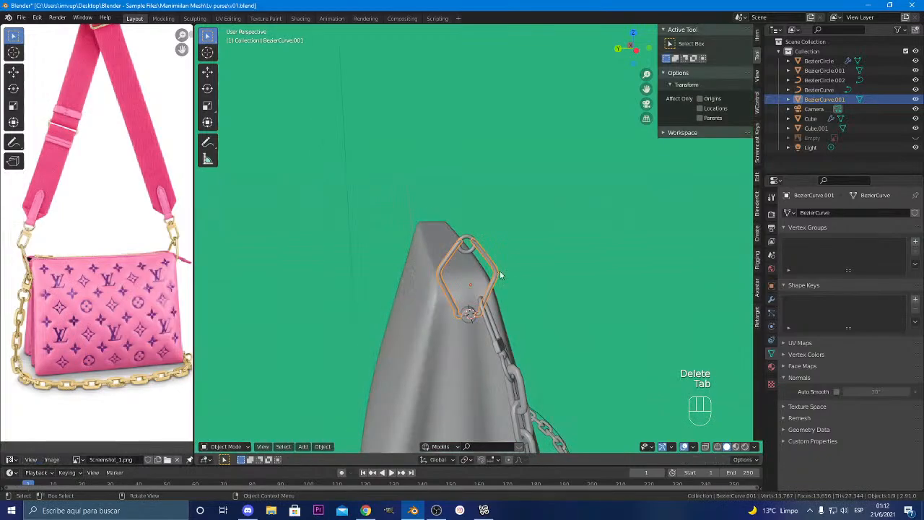
# Examine how the open clasp ends meet the ring at the bag's top corner
pyautogui.press('Tab')
pyautogui.press('Tab')
pyautogui.scroll(5, 582, 278)
pyautogui.moveTo(582, 276); pyautogui.dragTo(403, 282, button='middle')
pyautogui.click(580, 282)
pyautogui.scroll(-8, 579, 282)
pyautogui.scroll(4, 433, 275)
pyautogui.scroll(4, 495, 279)
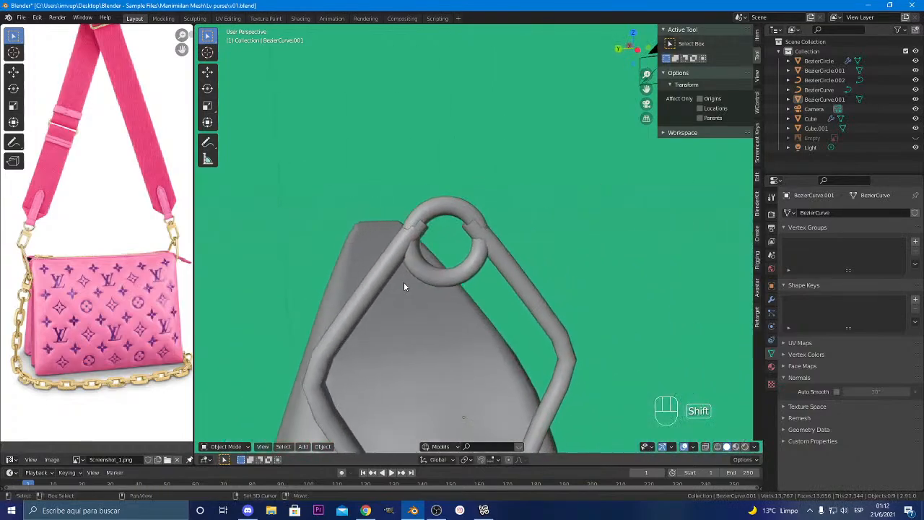
# Select the ring at the clasp's upper tip and set its bevel depth to 0.29 m
pyautogui.click(465, 280)
pyautogui.moveTo(465, 298); pyautogui.dragTo(502, 300, button='middle')
pyautogui.scroll(3, 499, 314)
pyautogui.scroll(3, 503, 305)
pyautogui.press('Tab')
pyautogui.press('Tab')
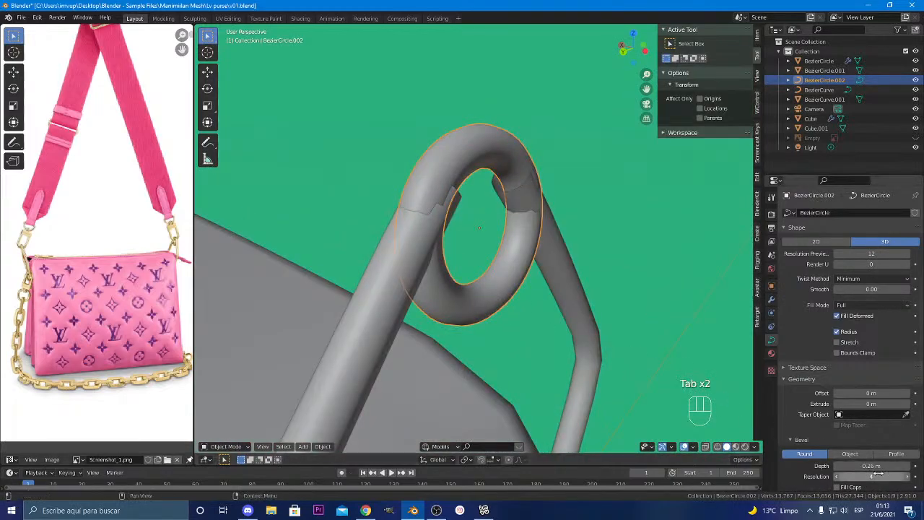
pyautogui.click(907, 466)
pyautogui.click(908, 466)
pyautogui.click(908, 465)
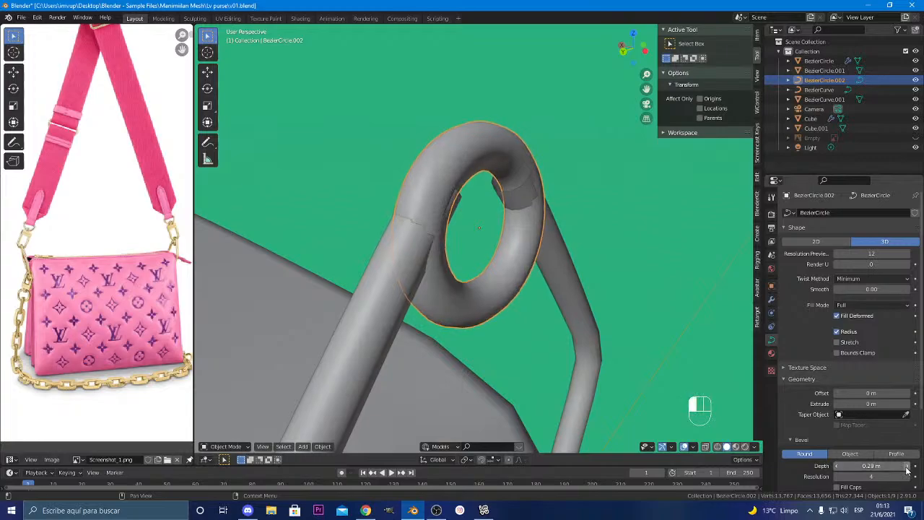
# Scale the ring down slightly and lower it about 0.0049 m along the Z axis
pyautogui.moveTo(636, 297); pyautogui.dragTo(485, 264, button='middle')
pyautogui.scroll(-5, 458, 265)
pyautogui.keyDown('shift'); pyautogui.moveTo(486, 264); pyautogui.dragTo(473, 289, button='middle'); pyautogui.keyUp('shift')
pyautogui.press('s')
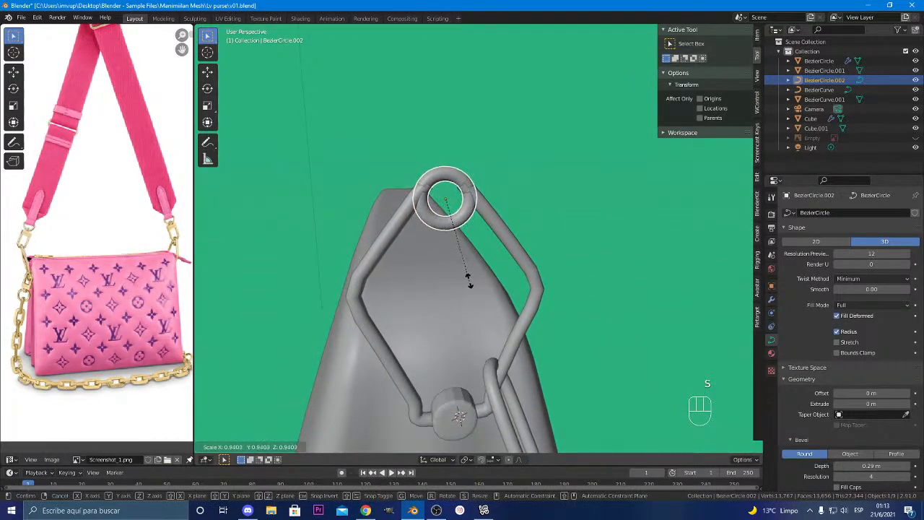
pyautogui.click(472, 281)
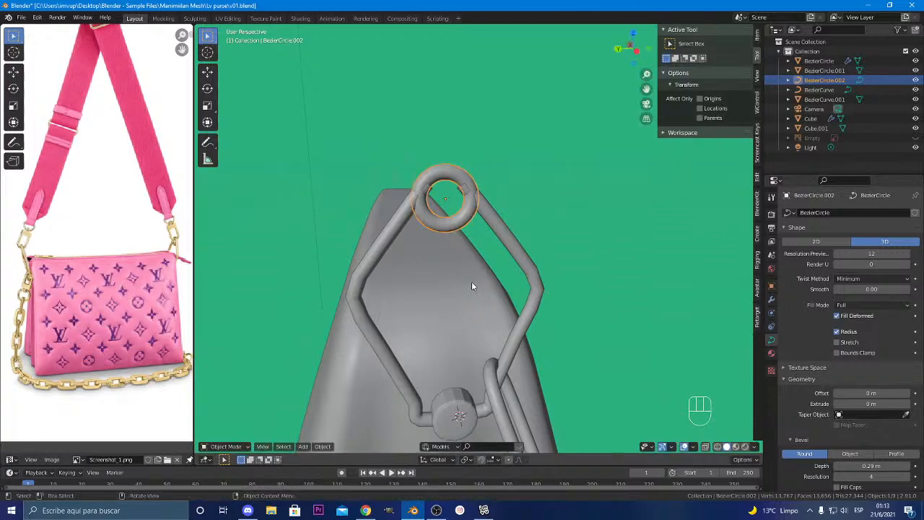
pyautogui.press('g')
pyautogui.press('z')
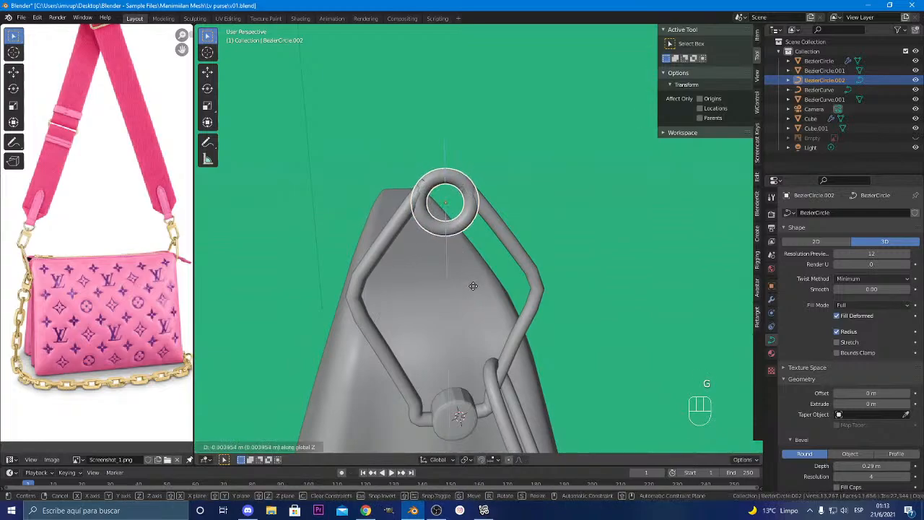
pyautogui.click(469, 287)
pyautogui.moveTo(465, 287); pyautogui.dragTo(422, 278, button='middle')
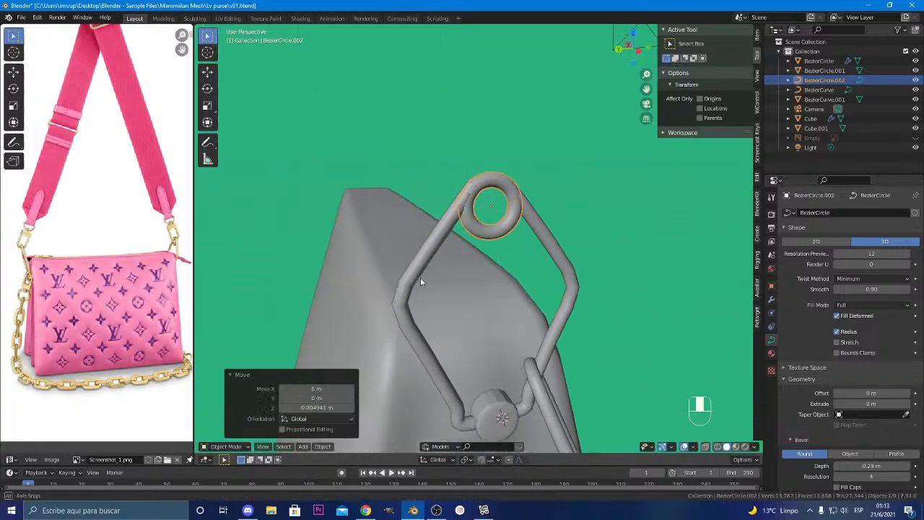
# Raise the ring about 0.0009 m along Z so it covers the clasp's open ends
pyautogui.press('Tab')
pyautogui.press('Tab')
pyautogui.click(515, 253)
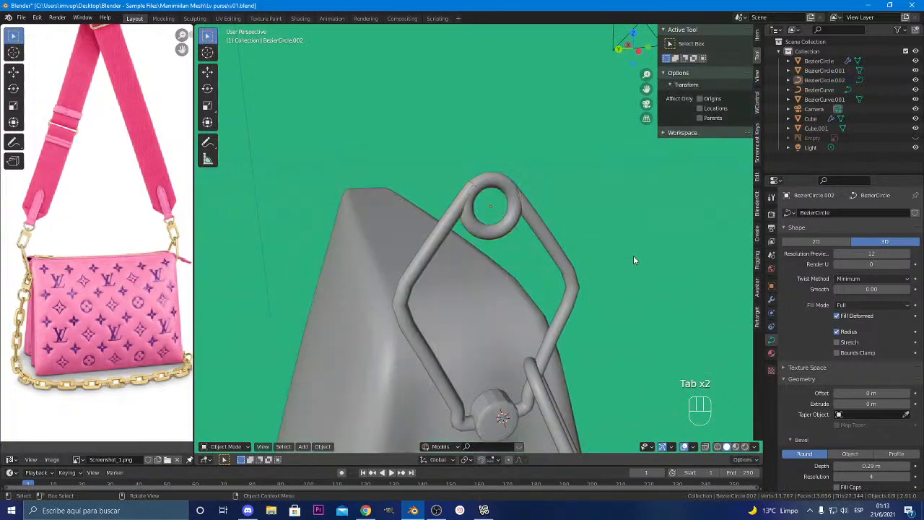
pyautogui.moveTo(633, 256); pyautogui.dragTo(555, 279, button='middle')
pyautogui.scroll(2, 568, 288)
pyautogui.scroll(2, 556, 287)
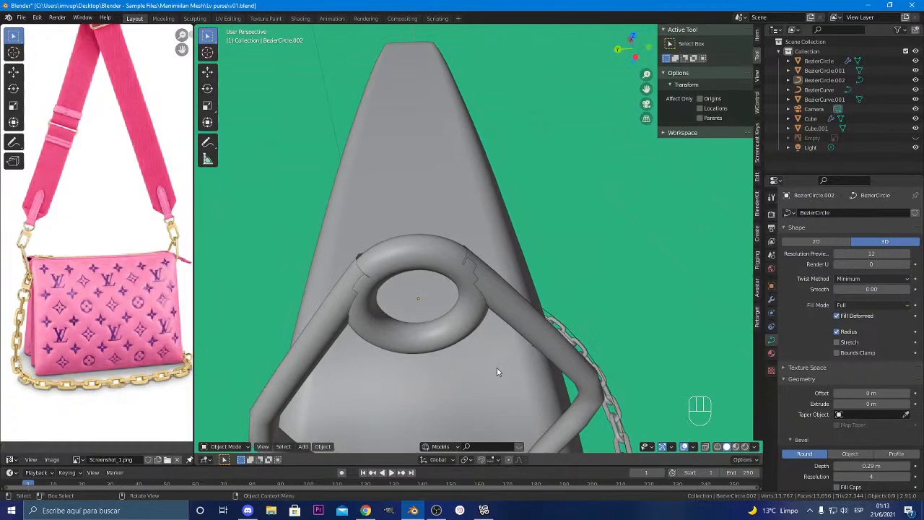
pyautogui.press('g')
pyautogui.press('z')
pyautogui.click(445, 330)
pyautogui.press('g')
pyautogui.press('z')
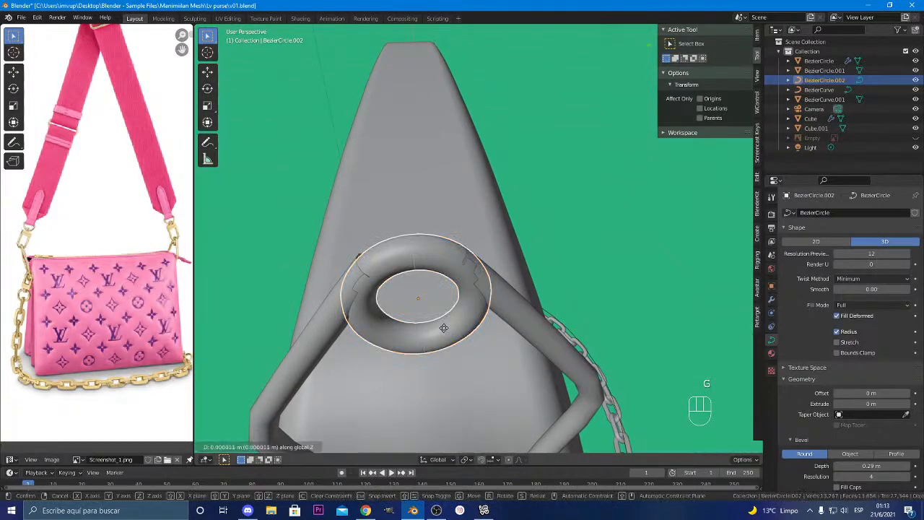
pyautogui.click(442, 327)
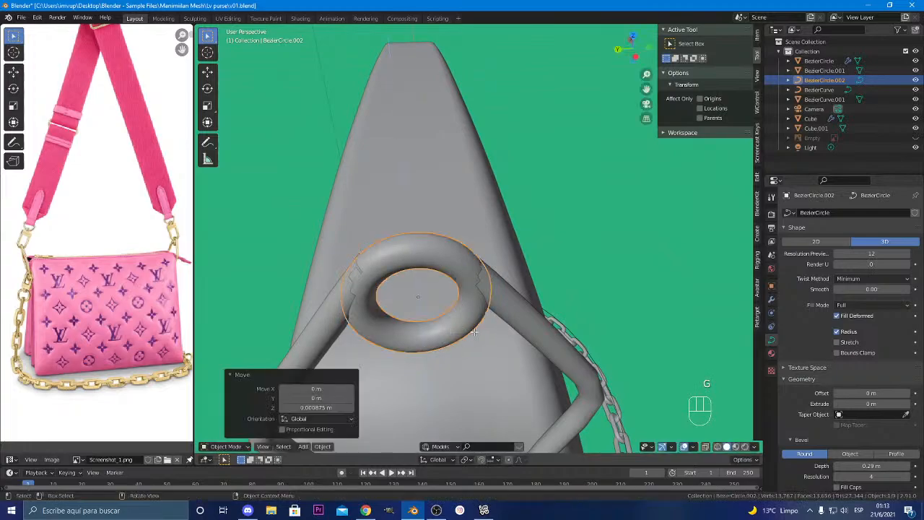
# Convert the ring curve to a mesh and open it for editing
pyautogui.press('Tab')
pyautogui.press('Tab')
pyautogui.moveTo(453, 322); pyautogui.dragTo(476, 362, button='middle')
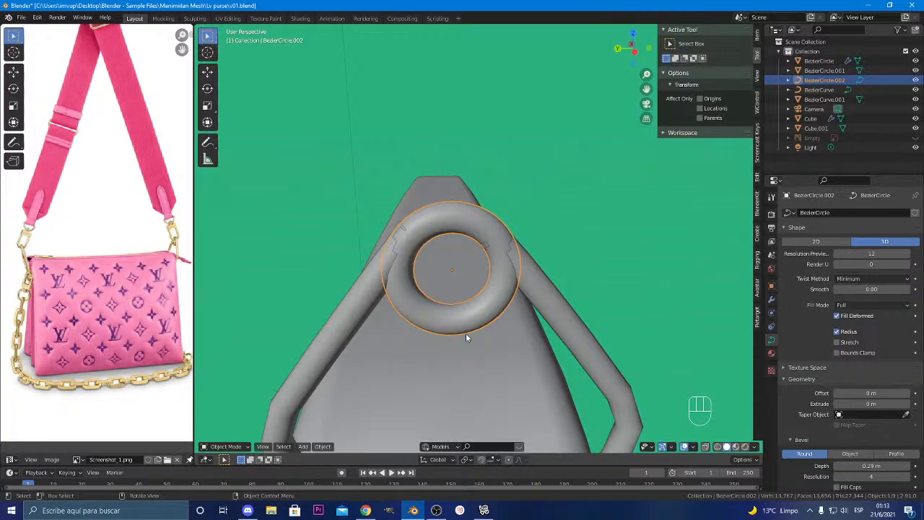
pyautogui.rightClick(466, 328)
pyautogui.click(468, 317)
pyautogui.press('Tab')
pyautogui.press('Tab')
pyautogui.press('Tab')
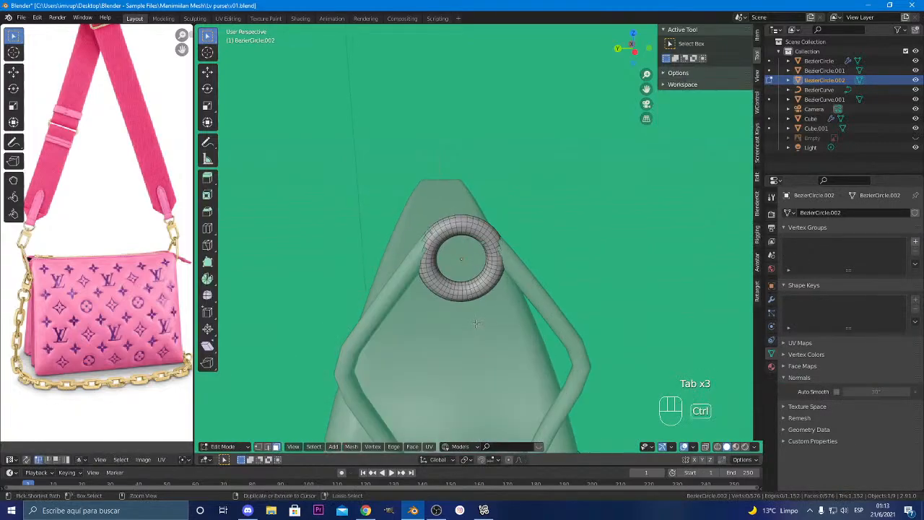
# Undo the ring's conversion so it is an editable curve again
pyautogui.hotkey('ctrl', 'z')
pyautogui.press('Escape')
pyautogui.hotkey('ctrl', 'z')
pyautogui.hotkey('ctrl', 'z')
pyautogui.hotkey('ctrl', 'z')
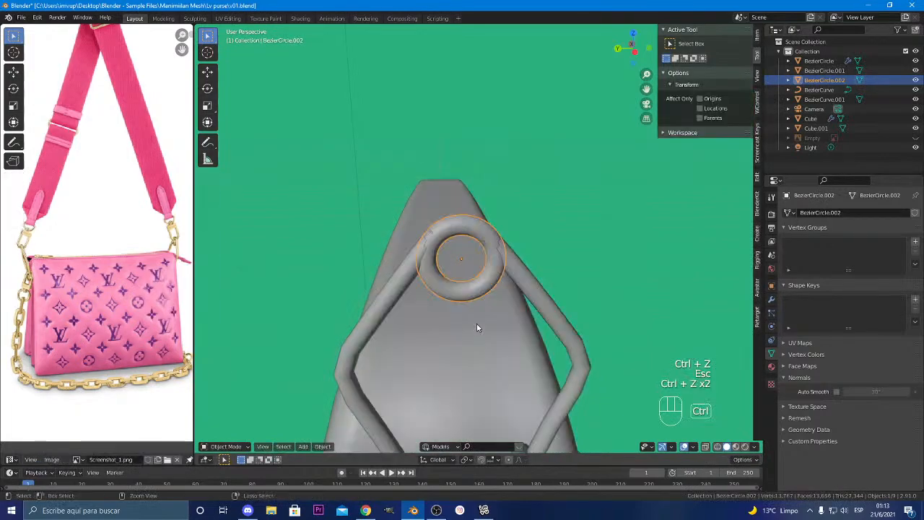
# Set the ring curve's preview resolution to 4, convert it to a mesh and open it for editing
pyautogui.moveTo(840, 253); pyautogui.dragTo(837, 256)
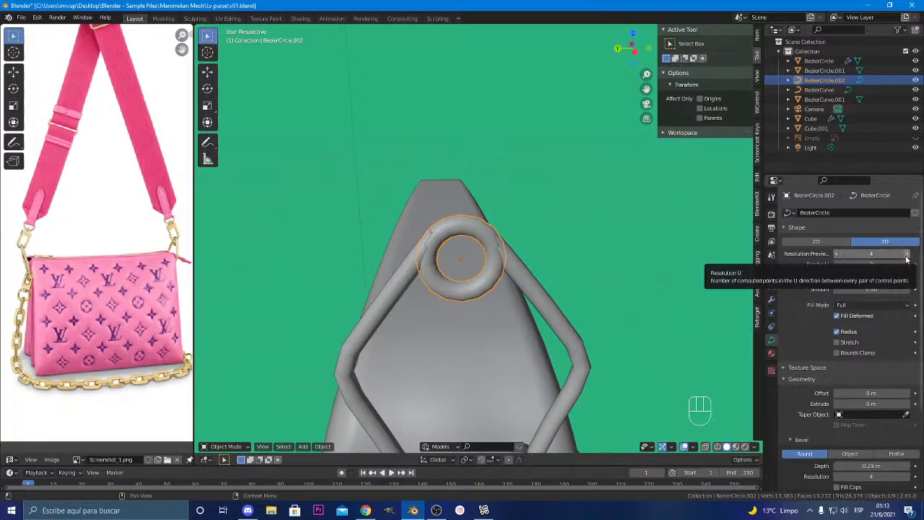
pyautogui.press('Tab')
pyautogui.press('Tab')
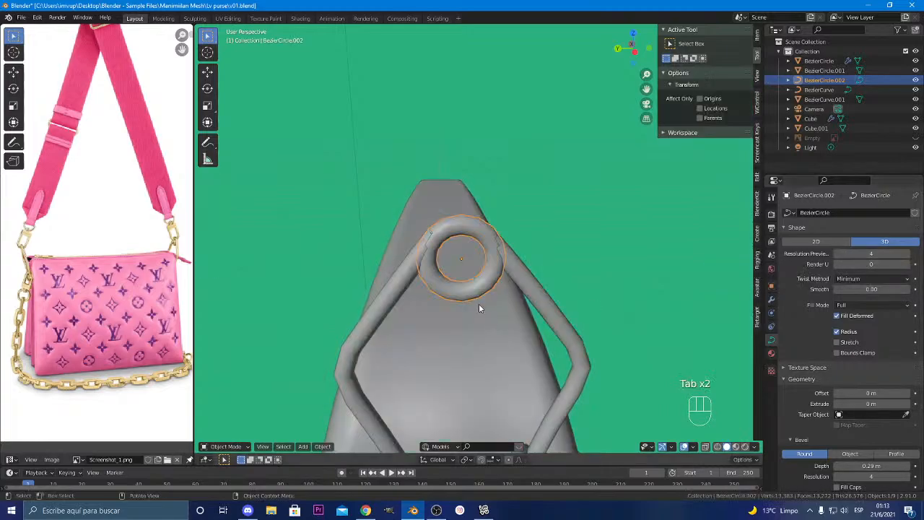
pyautogui.rightClick(478, 299)
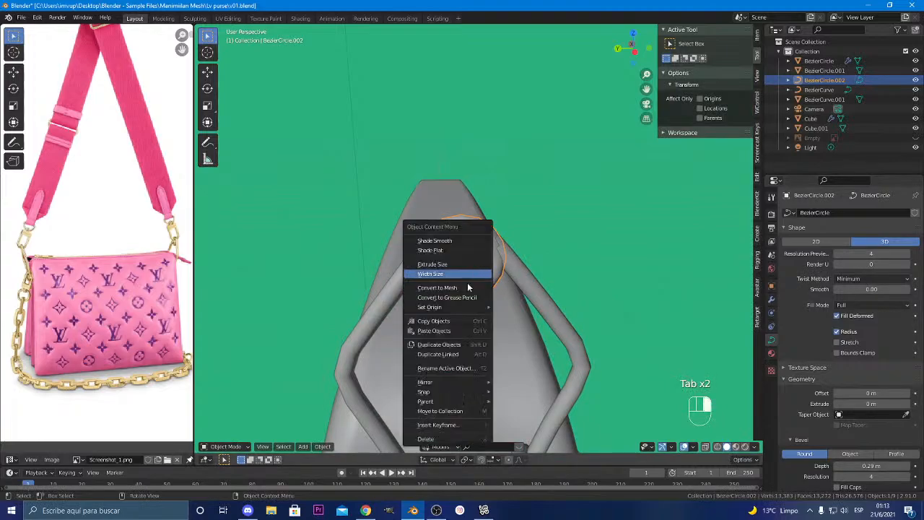
pyautogui.click(468, 275)
pyautogui.press('Tab')
pyautogui.moveTo(504, 296); pyautogui.dragTo(508, 238, button='middle')
pyautogui.press('Tab')
pyautogui.press('Tab')
# Delete the two opposite face loops of the ring where the clasp arms cross it, splitting it into upper and lower sections
pyautogui.scroll(2, 473, 282)
pyautogui.scroll(5, 473, 282)
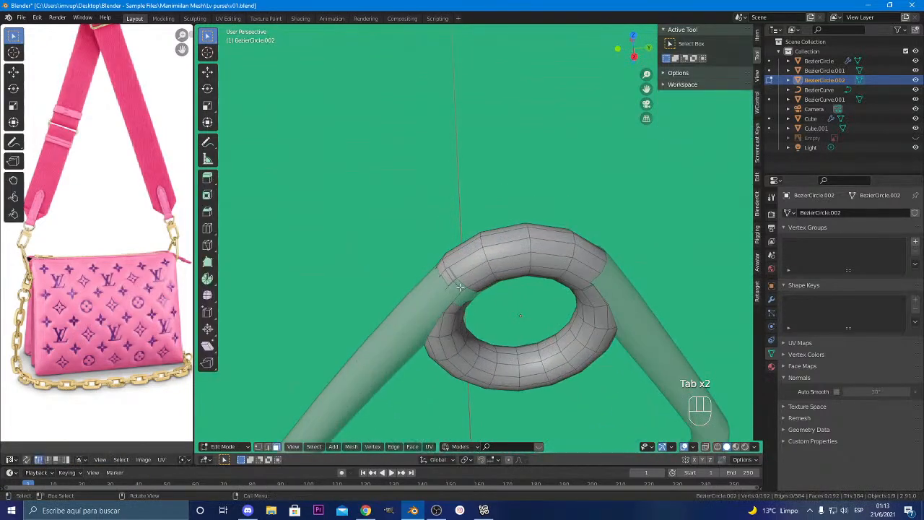
pyautogui.scroll(1, 459, 249)
pyautogui.keyDown('alt'); pyautogui.click(449, 223); pyautogui.keyUp('alt')
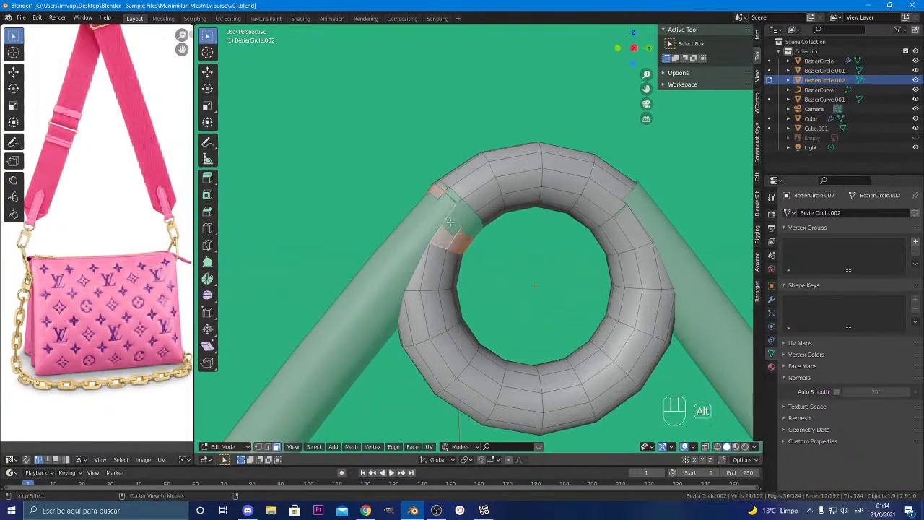
pyautogui.rightClick(462, 235)
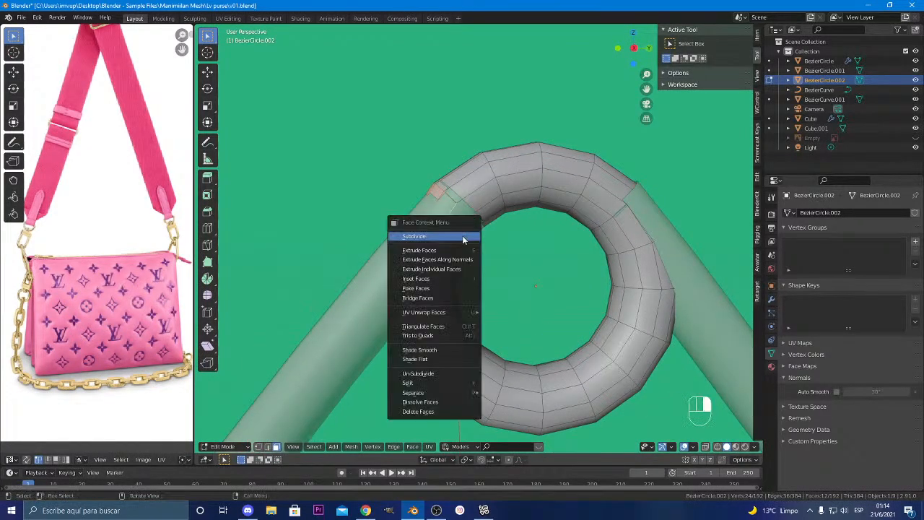
pyautogui.keyDown('alt'); pyautogui.keyDown('shift'); pyautogui.click(604, 239); pyautogui.keyUp('shift'); pyautogui.keyUp('alt')
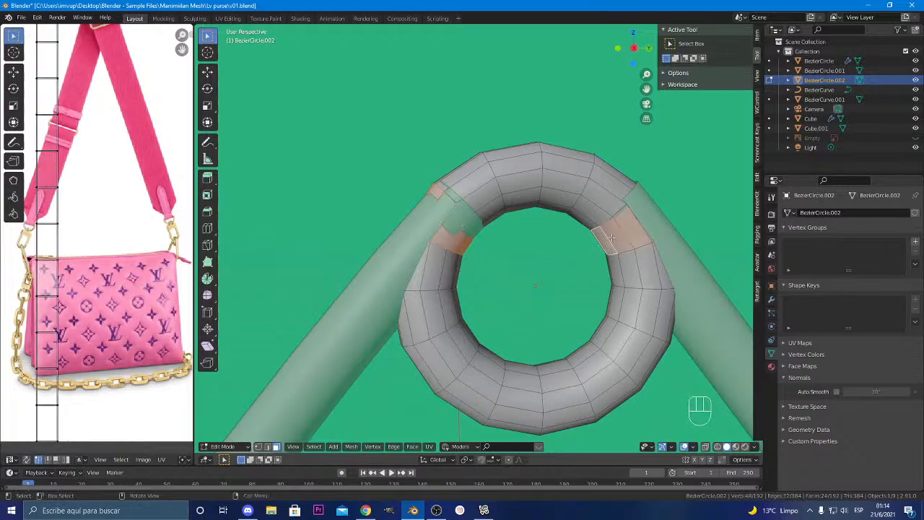
pyautogui.press('Delete')
pyautogui.click(612, 239)
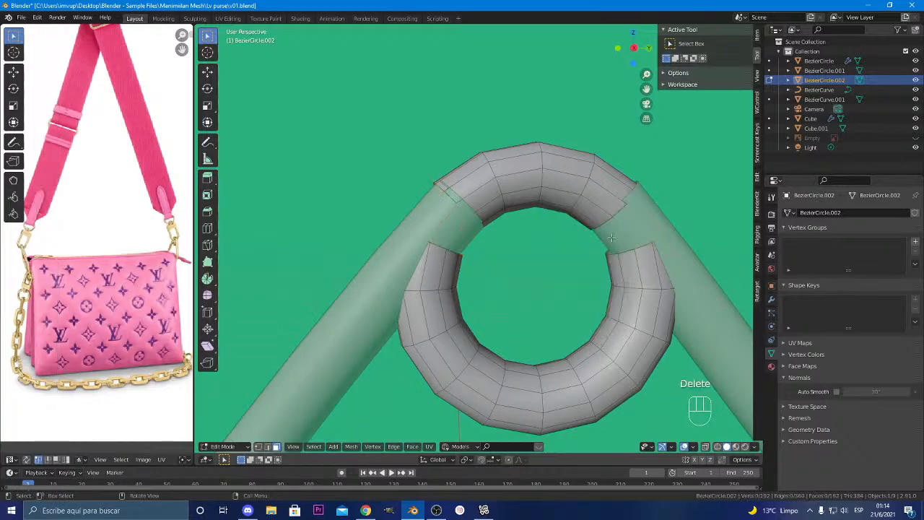
pyautogui.press('Tab')
pyautogui.scroll(-6, 616, 248)
pyautogui.moveTo(616, 248); pyautogui.dragTo(506, 293, button='middle')
pyautogui.click(631, 310)
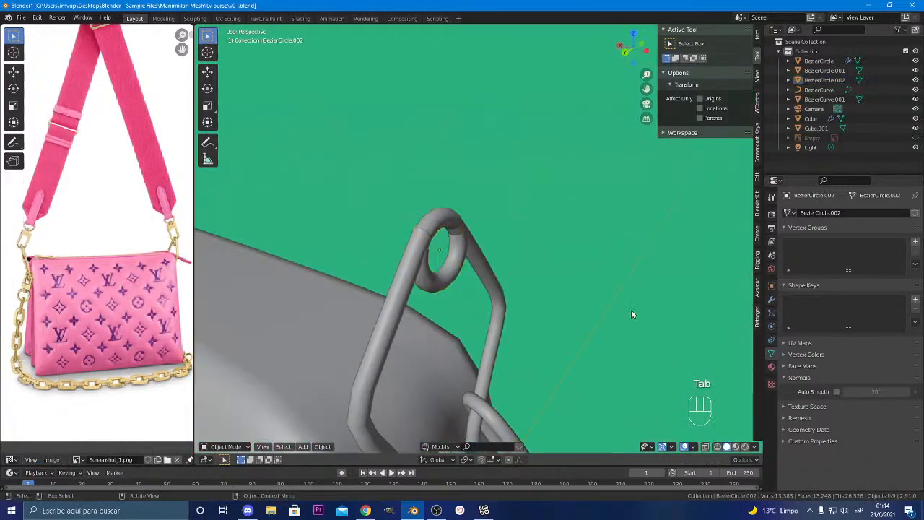
# Select the whole lower section of the ring mesh and scale it by 1.037 along the Y axis
pyautogui.scroll(-2, 632, 310)
pyautogui.moveTo(632, 310)
pyautogui.mouseDown(button='middle')
pyautogui.moveTo(563, 278)
pyautogui.moveTo(491, 323)
pyautogui.moveTo(615, 358)
pyautogui.moveTo(595, 311)
pyautogui.moveTo(618, 299)
pyautogui.mouseUp(button='middle')
pyautogui.press('Tab')
pyautogui.scroll(6, 564, 279)
pyautogui.press('Tab')
pyautogui.press('Tab')
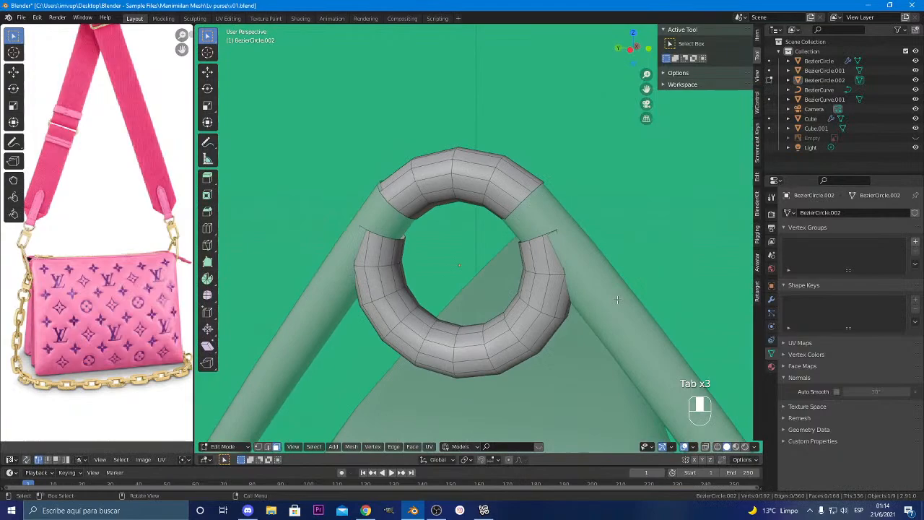
pyautogui.keyDown('alt'); pyautogui.click(537, 325); pyautogui.keyUp('alt')
pyautogui.press('l')
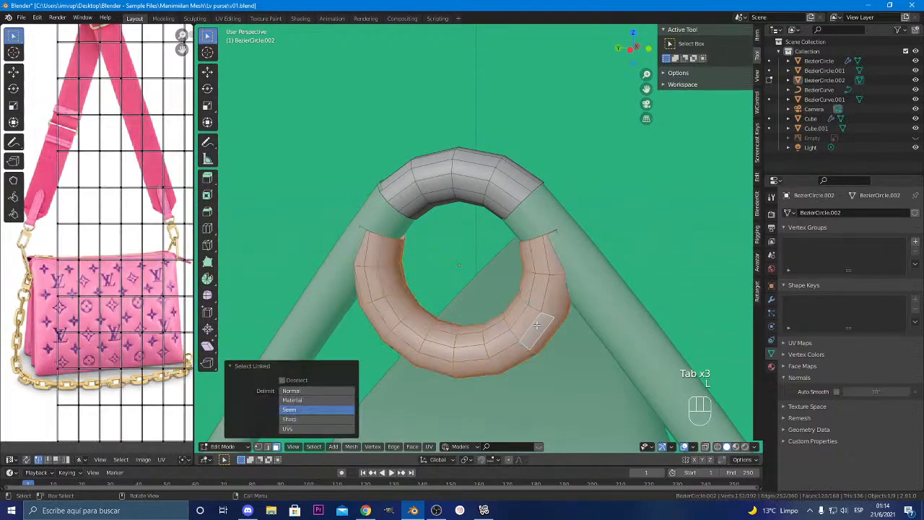
pyautogui.press('s')
pyautogui.click(575, 335)
pyautogui.press('s')
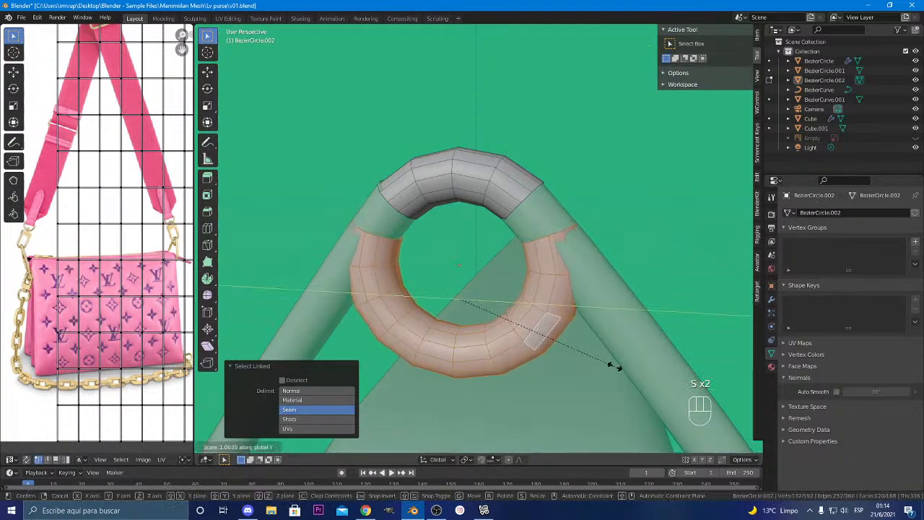
pyautogui.click(612, 364)
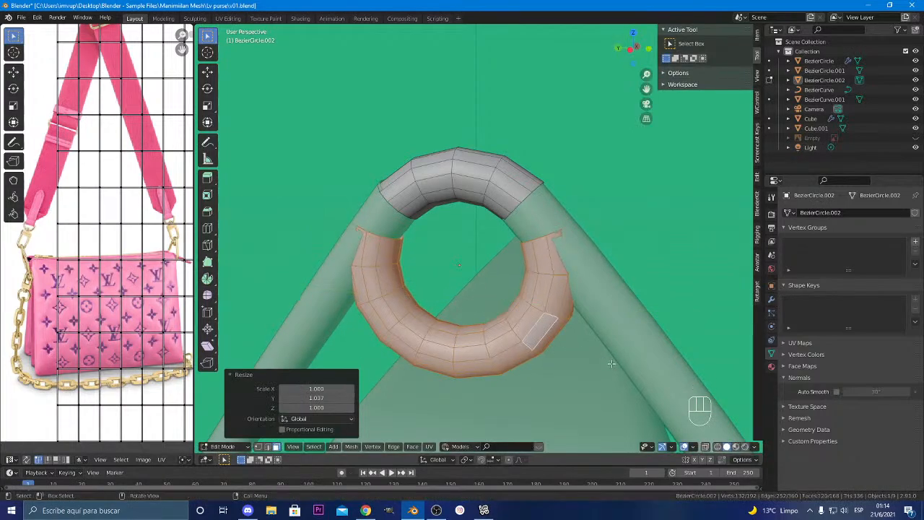
# Fine-tune the scale of the ring's lower section along the Y axis and finish editing the ring
pyautogui.moveTo(546, 331)
pyautogui.mouseDown(button='middle')
pyautogui.moveTo(543, 314)
pyautogui.moveTo(554, 320)
pyautogui.mouseUp(button='middle')
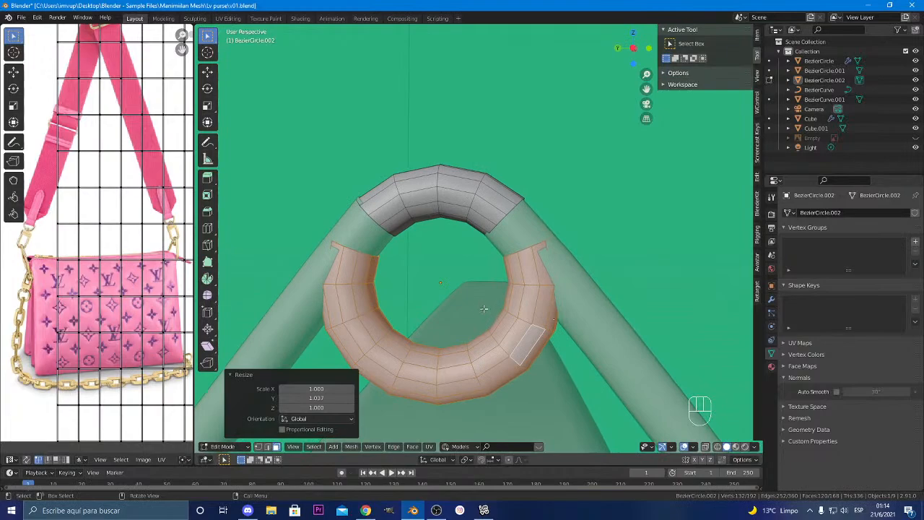
pyautogui.press('s')
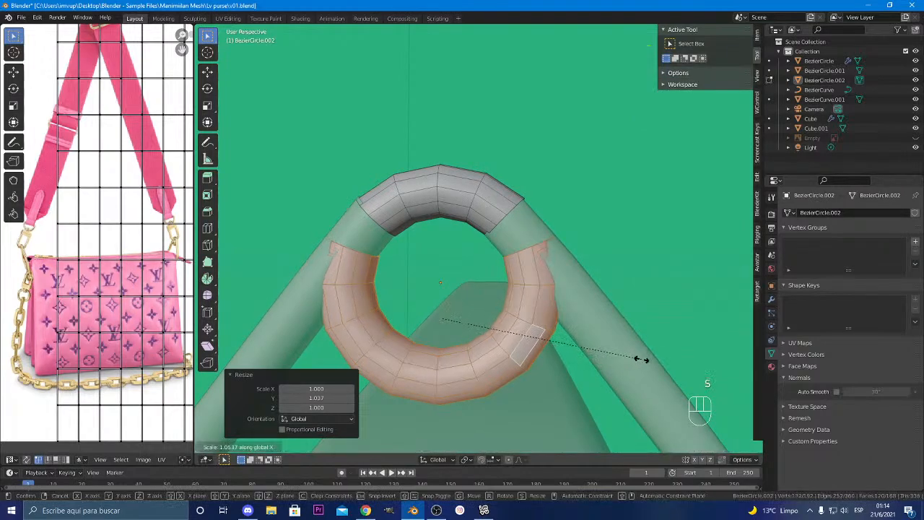
pyautogui.press('y')
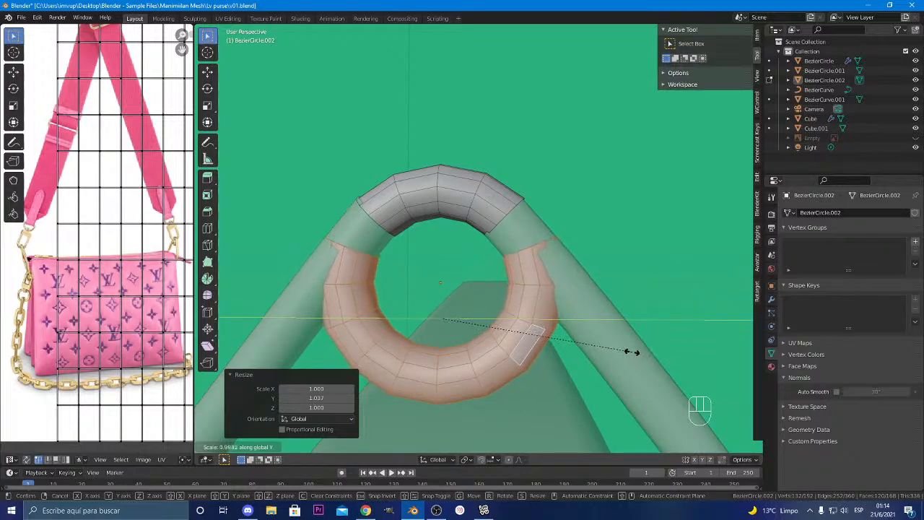
pyautogui.click(632, 352)
pyautogui.moveTo(632, 352); pyautogui.dragTo(566, 306, button='middle')
pyautogui.press('Tab')
# Select the diamond-shaped clasp mesh and open it for face editing
pyautogui.click(583, 253)
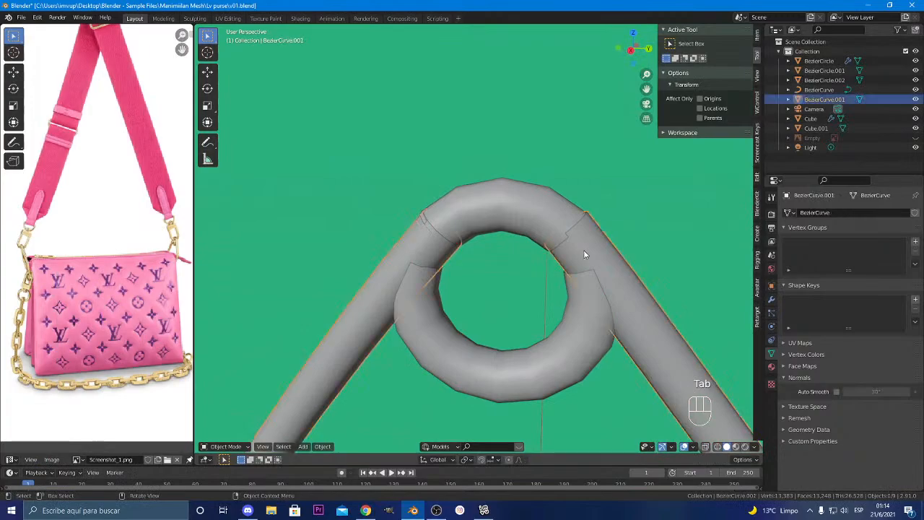
pyautogui.press('Tab')
pyautogui.press('Tab')
pyautogui.press('Tab')
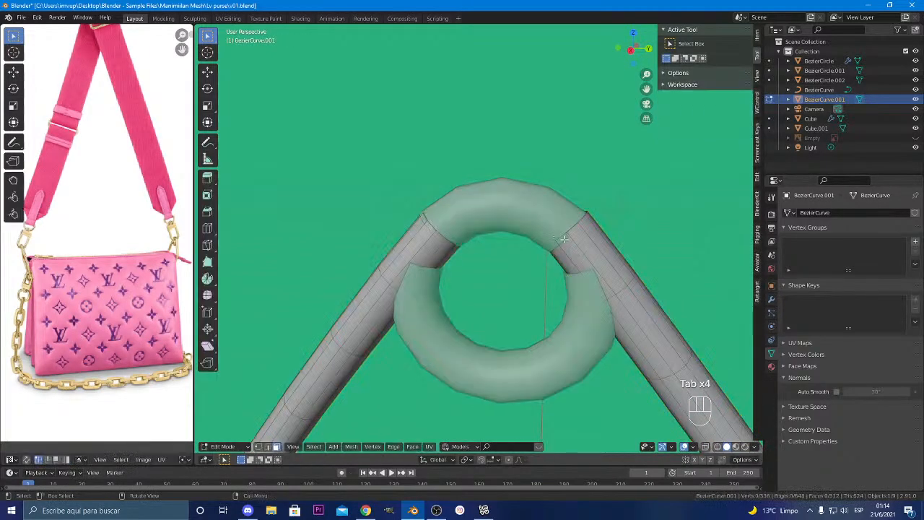
pyautogui.scroll(-7, 579, 250)
pyautogui.moveTo(579, 249); pyautogui.dragTo(402, 267, button='middle')
pyautogui.press('Tab')
pyautogui.press('Tab')
pyautogui.press('Tab')
pyautogui.scroll(5, 401, 267)
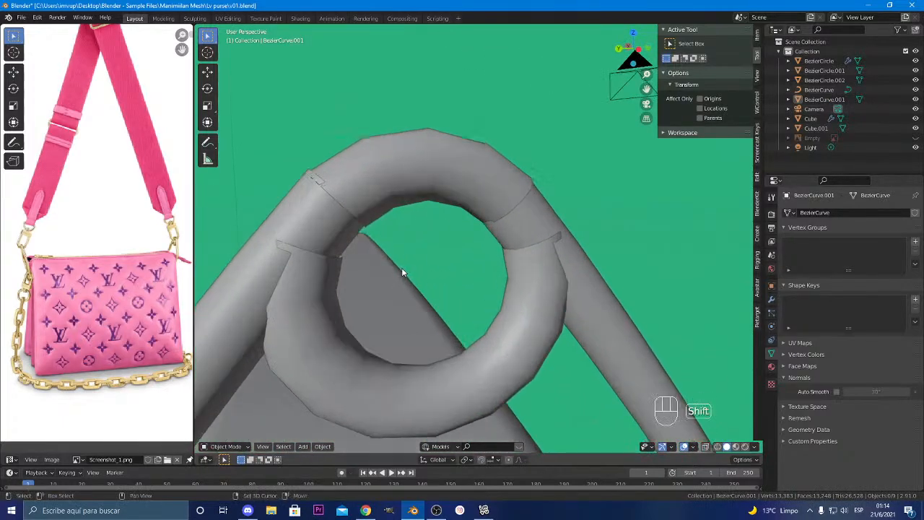
pyautogui.press('Tab')
pyautogui.press('Tab')
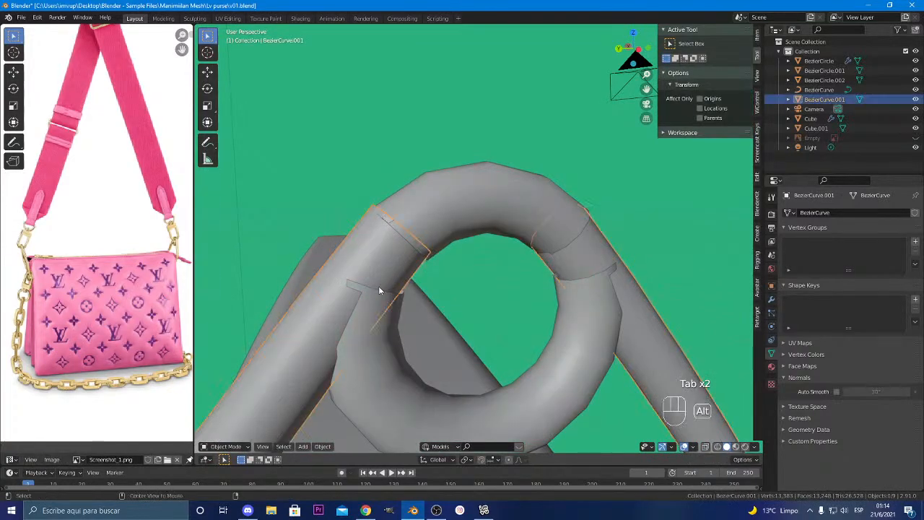
# Select the face loops at the upper ends of both diamond-clasp arms, scale them uniformly to about 0.978 and finish editing the mesh
pyautogui.keyDown('alt'); pyautogui.click(379, 286); pyautogui.keyUp('alt')
pyautogui.press('Tab')
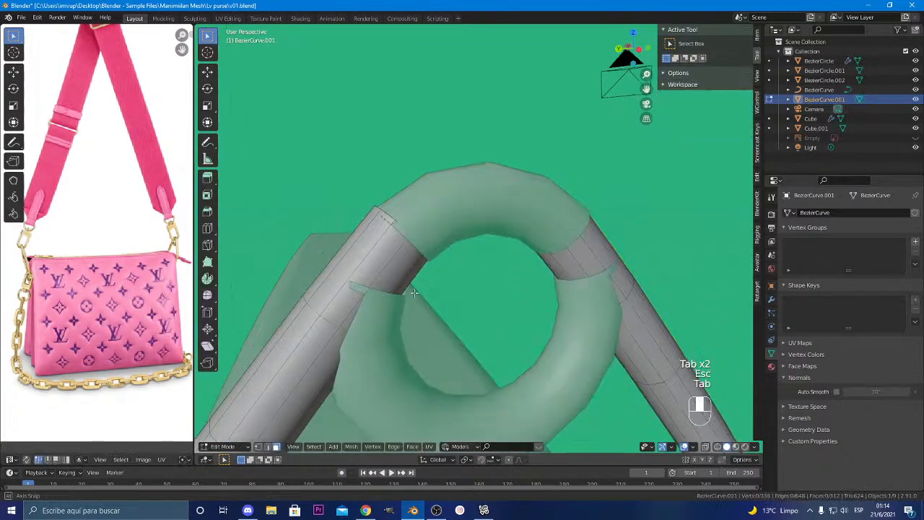
pyautogui.moveTo(470, 291); pyautogui.dragTo(491, 312, button='middle')
pyautogui.keyDown('alt'); pyautogui.click(565, 330); pyautogui.keyUp('alt')
pyautogui.moveTo(576, 337); pyautogui.dragTo(563, 261, button='middle')
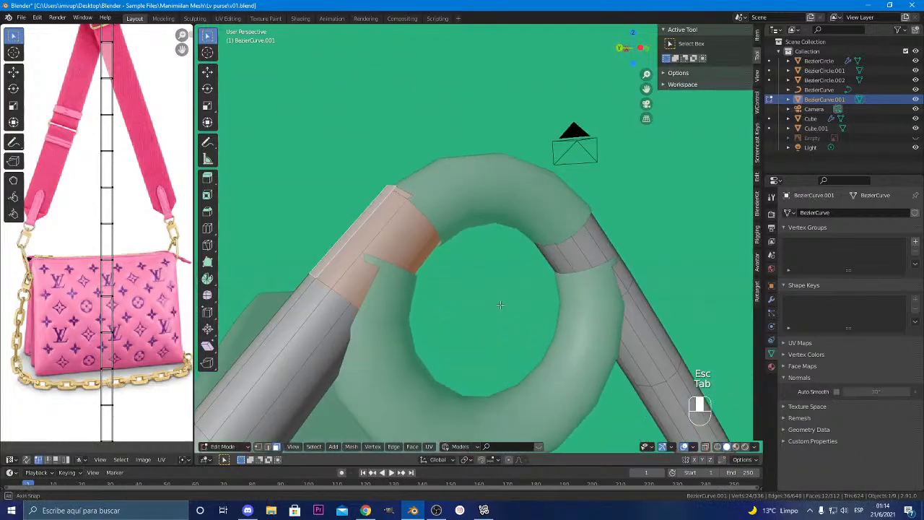
pyautogui.keyDown('alt'); pyautogui.click(563, 261); pyautogui.keyUp('alt')
pyautogui.keyDown('alt'); pyautogui.keyDown('shift'); pyautogui.click(400, 248); pyautogui.keyUp('shift'); pyautogui.keyUp('alt')
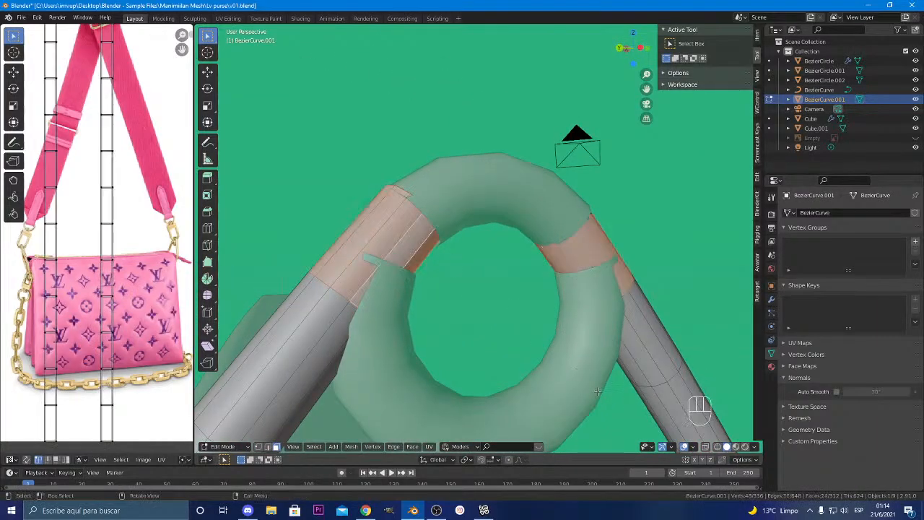
pyautogui.moveTo(399, 248); pyautogui.dragTo(559, 383, button='middle')
pyautogui.press('s')
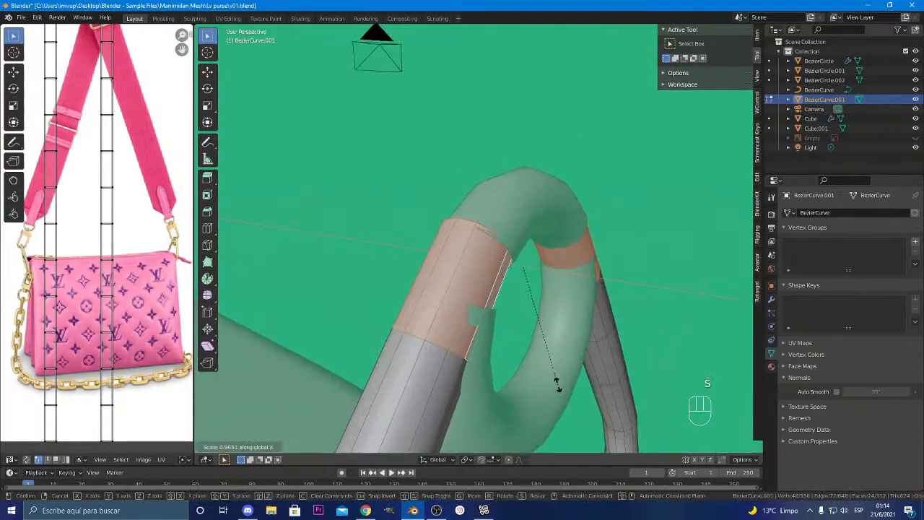
pyautogui.press('s')
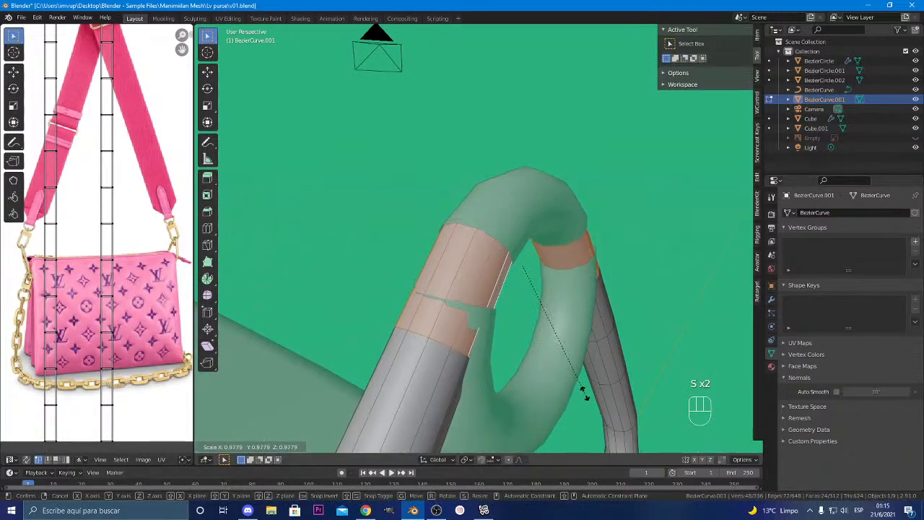
pyautogui.click(583, 393)
pyautogui.moveTo(584, 394); pyautogui.dragTo(543, 367, button='middle')
pyautogui.press('Tab')
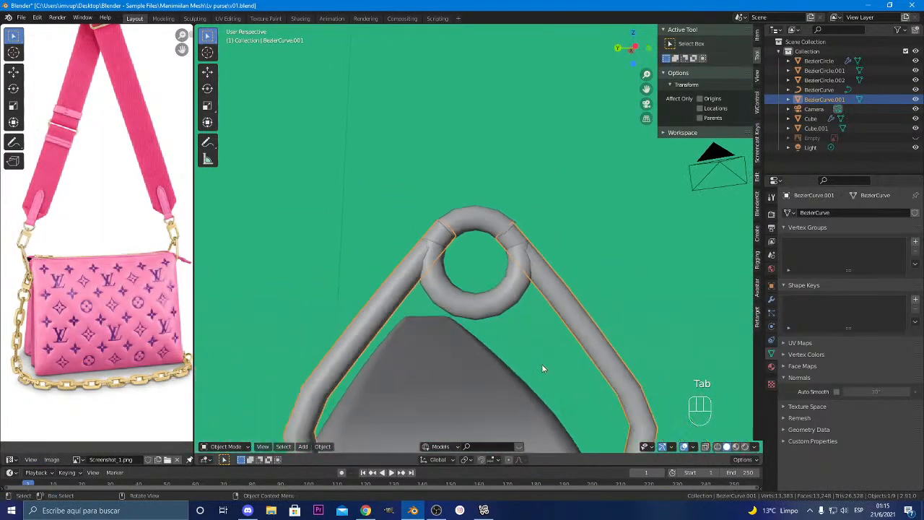
pyautogui.press('Tab')
pyautogui.scroll(-4, 634, 351)
pyautogui.moveTo(625, 373); pyautogui.dragTo(510, 318, button='middle')
pyautogui.press('Tab')
pyautogui.press('Tab')
pyautogui.press('Tab')
pyautogui.press('Tab')
pyautogui.scroll(2, 601, 363)
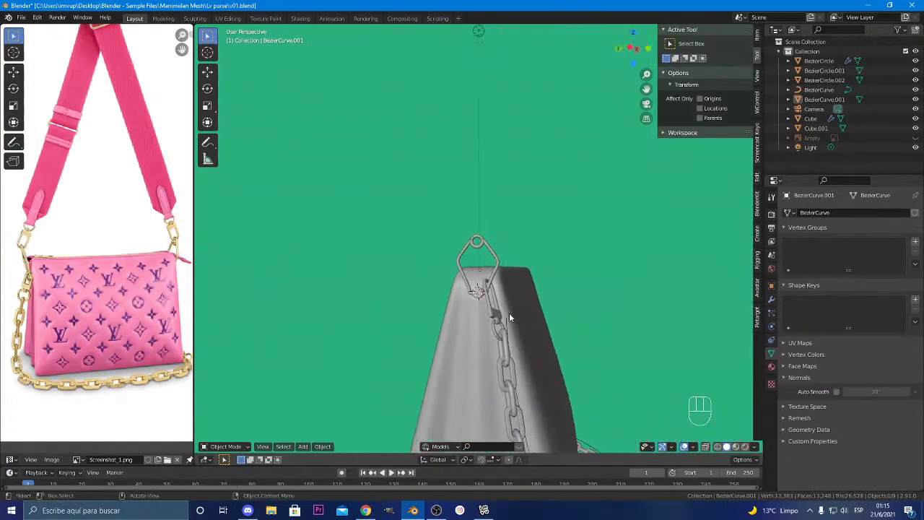
# Select the elongated swivel clasp at the upper end of the chain and open its mesh for editing
pyautogui.scroll(3, 510, 313)
pyautogui.moveTo(438, 313); pyautogui.dragTo(503, 231, button='middle')
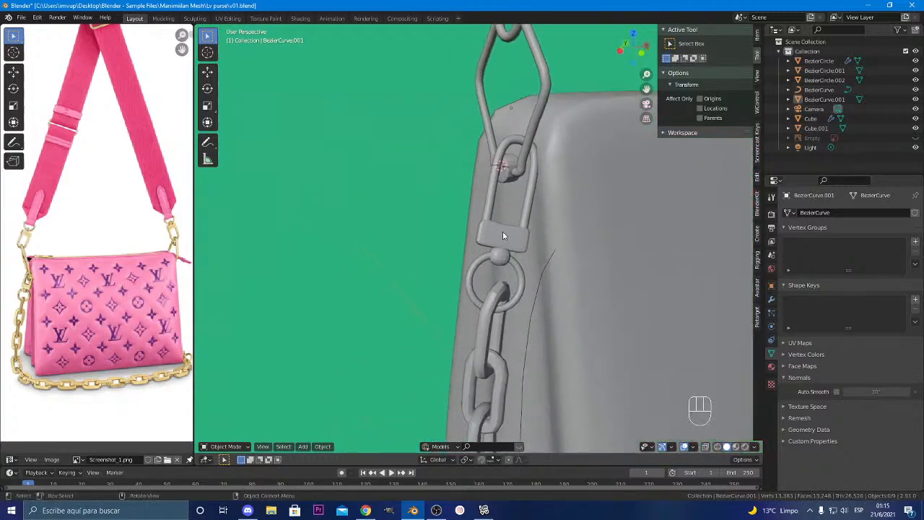
pyautogui.click(499, 243)
pyautogui.press('Tab')
pyautogui.scroll(5, 514, 243)
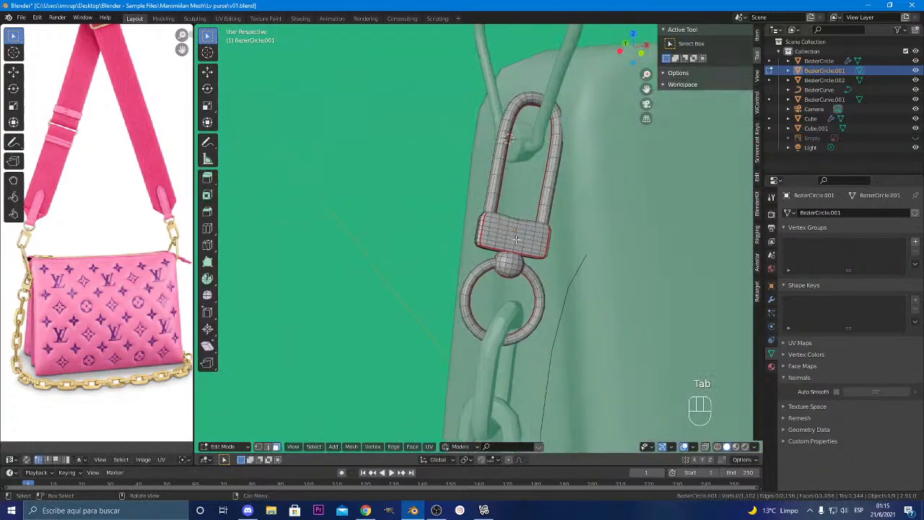
# Try to duplicate the swivel clasp's long loop, collar and ball with the copy shifted up along the Z axis
pyautogui.keyDown('alt'); pyautogui.click(490, 246); pyautogui.keyUp('alt')
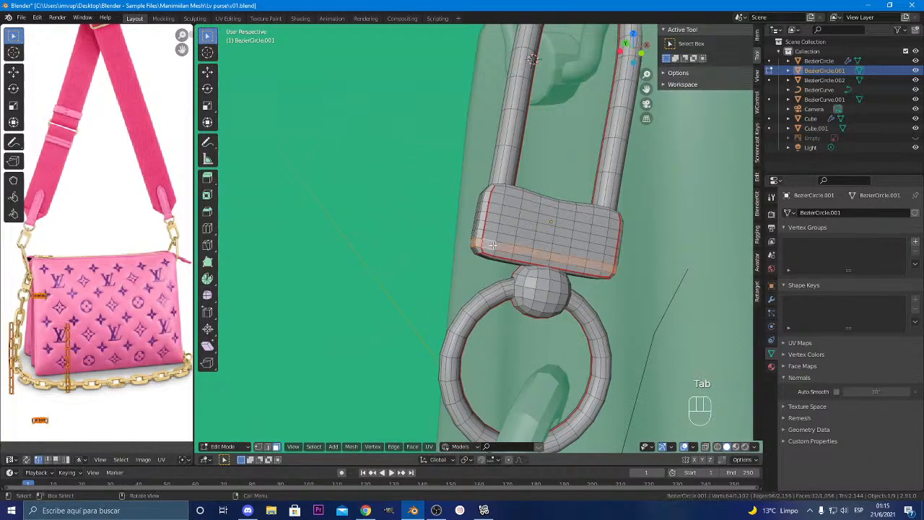
pyautogui.press('l')
pyautogui.press('l')
pyautogui.moveTo(506, 181); pyautogui.dragTo(508, 176, button='middle')
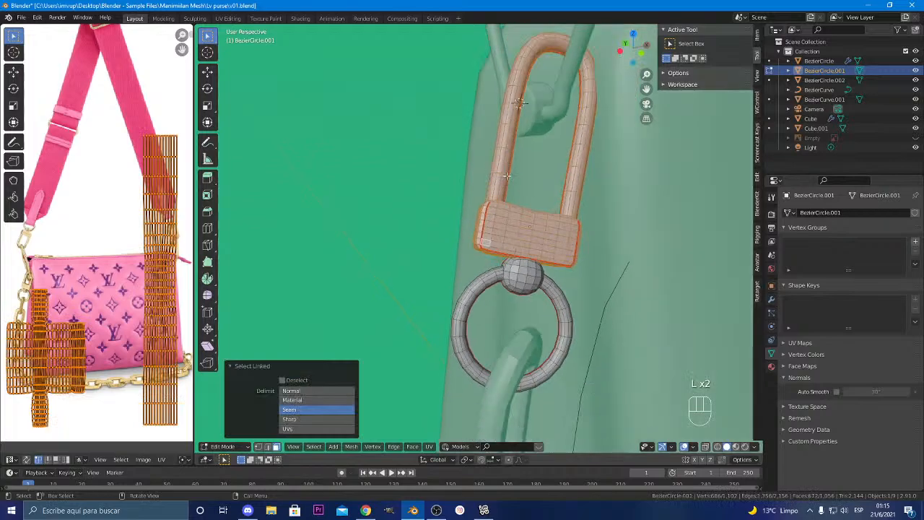
pyautogui.scroll(-3, 507, 175)
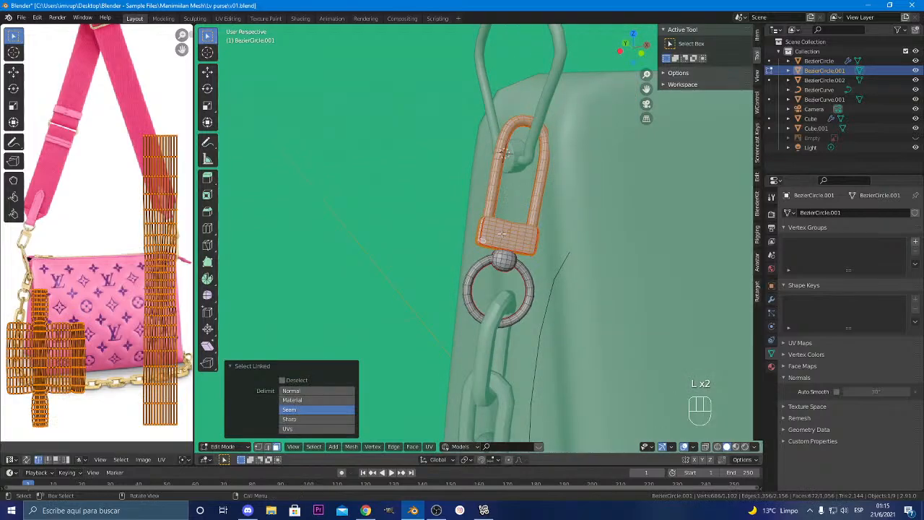
pyautogui.scroll(-4, 505, 257)
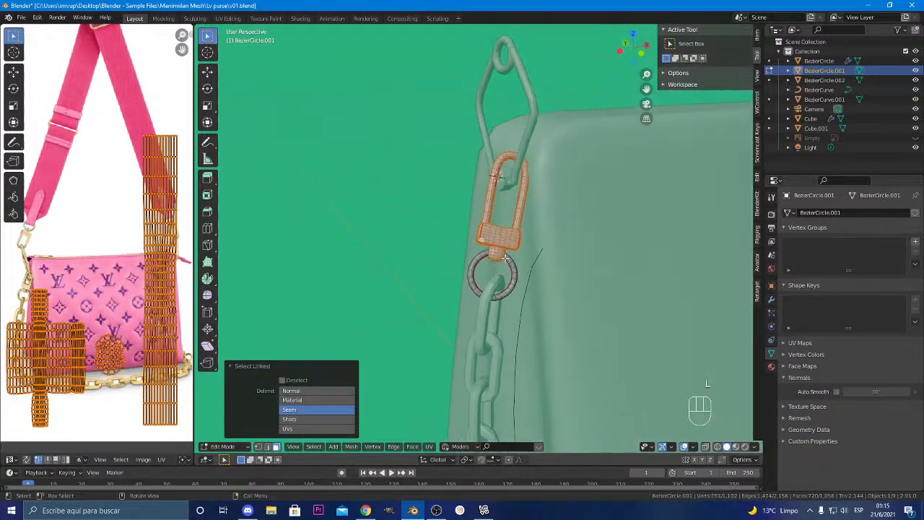
pyautogui.keyDown('shift'); pyautogui.moveTo(535, 264); pyautogui.dragTo(512, 344, button='middle'); pyautogui.keyUp('shift')
pyautogui.hotkey('shift', 'd')
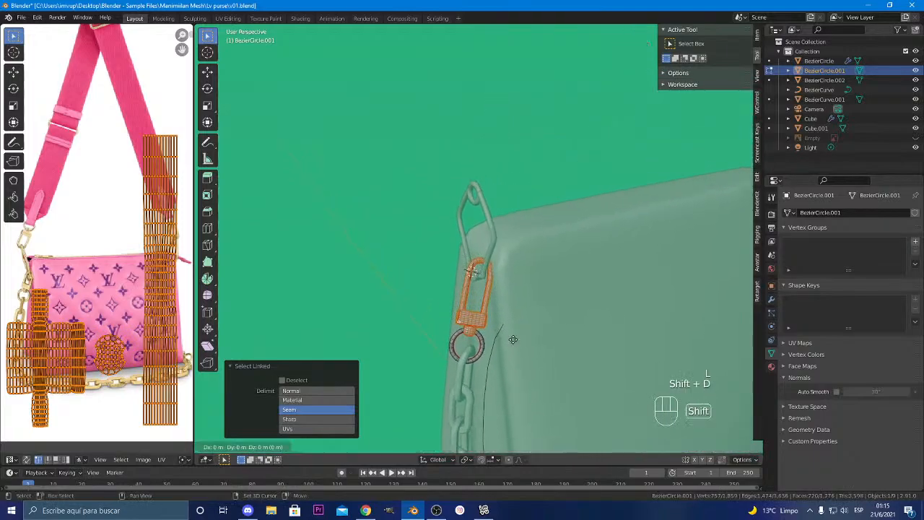
pyautogui.press('x')
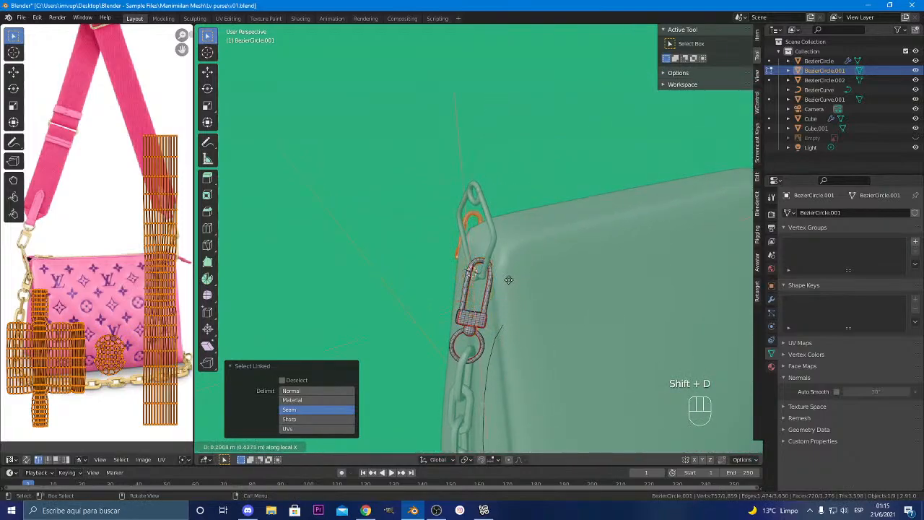
pyautogui.press('z')
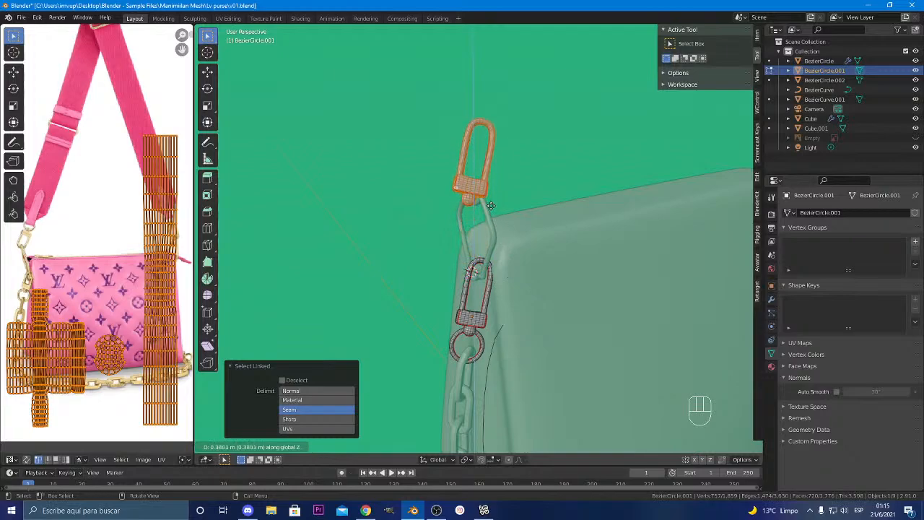
pyautogui.click(494, 208)
pyautogui.moveTo(495, 210); pyautogui.dragTo(540, 218, button='middle')
pyautogui.hotkey('ctrl', 'z')
pyautogui.hotkey('ctrl', 'z')
# Duplicate the swivel clasp's long loop, collar and complete ball, without the round ring, and raise the copy about 0.163 m along the Z axis
pyautogui.scroll(5, 433, 298)
pyautogui.click(535, 268)
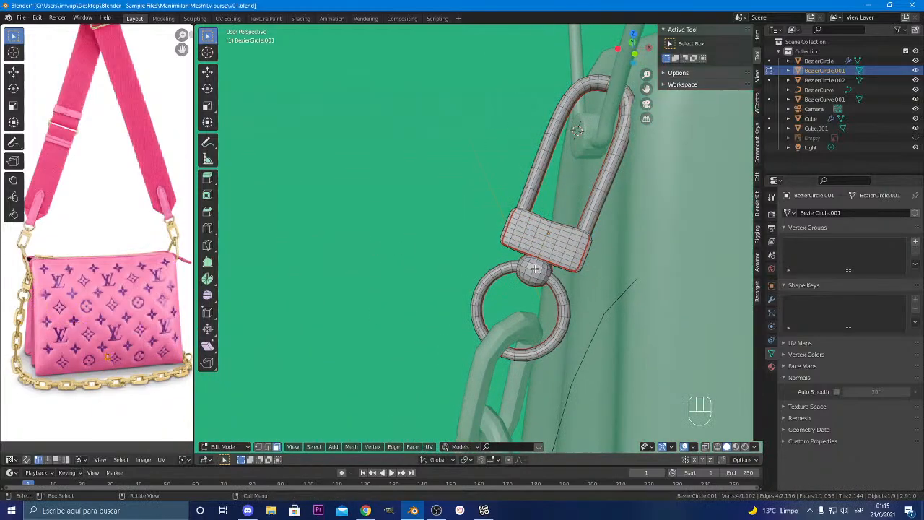
pyautogui.press('l')
pyautogui.press('l')
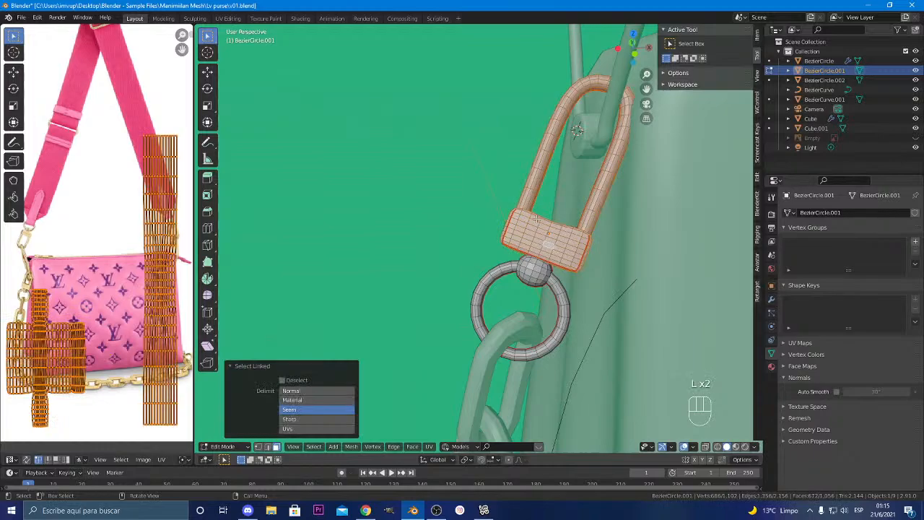
pyautogui.moveTo(454, 232); pyautogui.dragTo(349, 288, button='middle')
pyautogui.press('l')
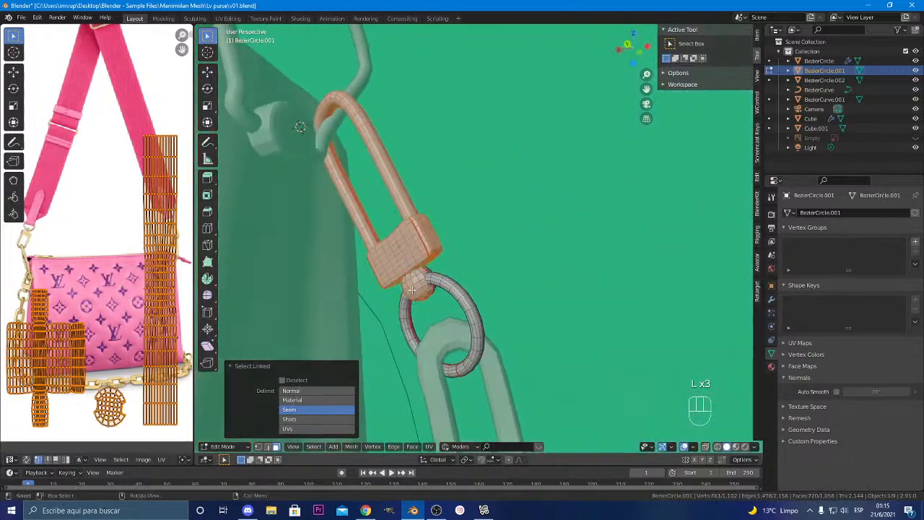
pyautogui.moveTo(417, 288); pyautogui.dragTo(473, 277, button='middle')
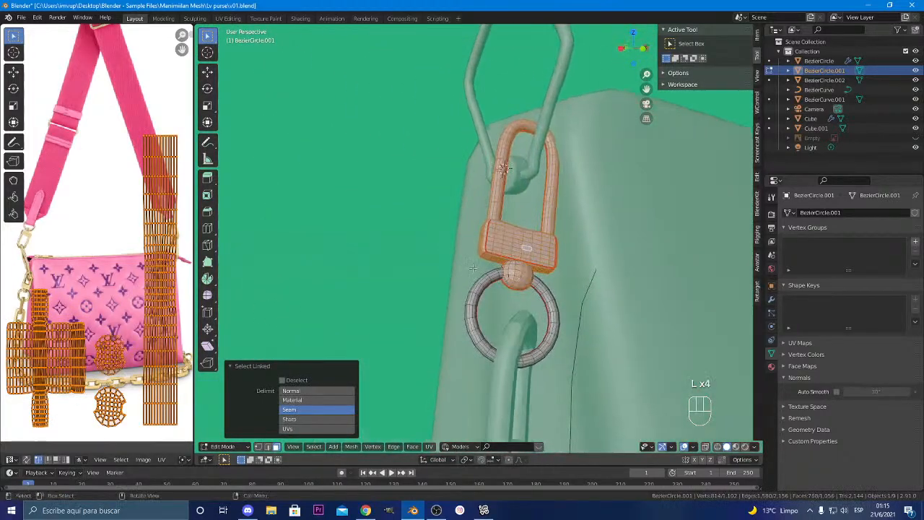
pyautogui.hotkey('shift', 'd')
pyautogui.press('z')
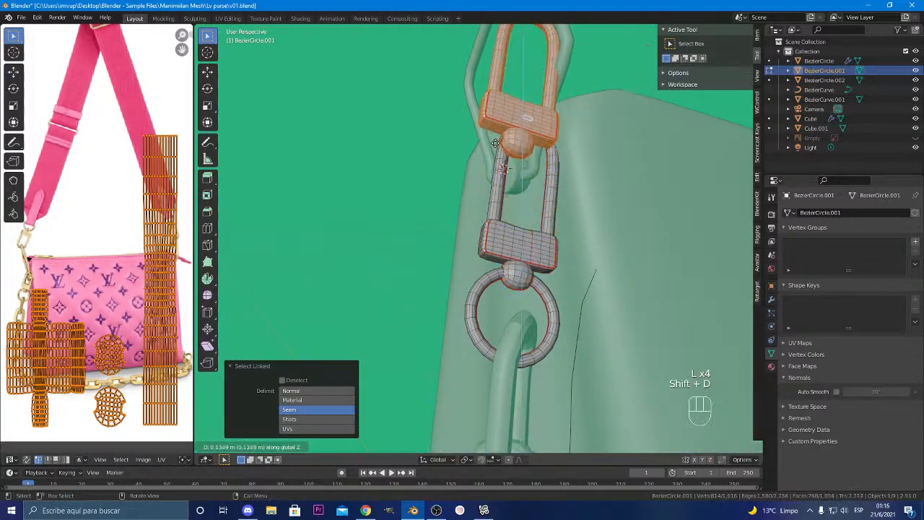
pyautogui.click(482, 123)
pyautogui.moveTo(482, 126); pyautogui.dragTo(600, 154, button='middle')
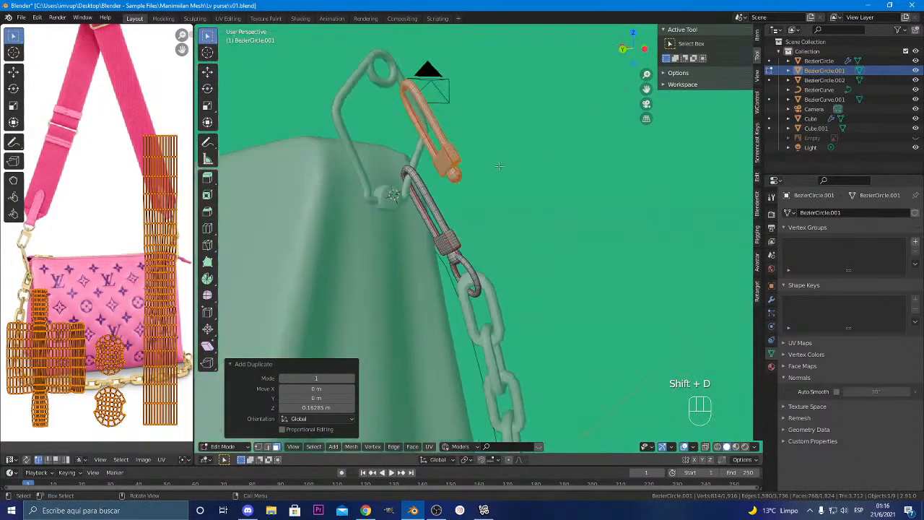
# Move the clasp copy about 0.047 m along the Y axis and rotate it about -153° around the X axis
pyautogui.moveTo(499, 167); pyautogui.dragTo(546, 290, button='middle')
pyautogui.press('g')
pyautogui.press('y')
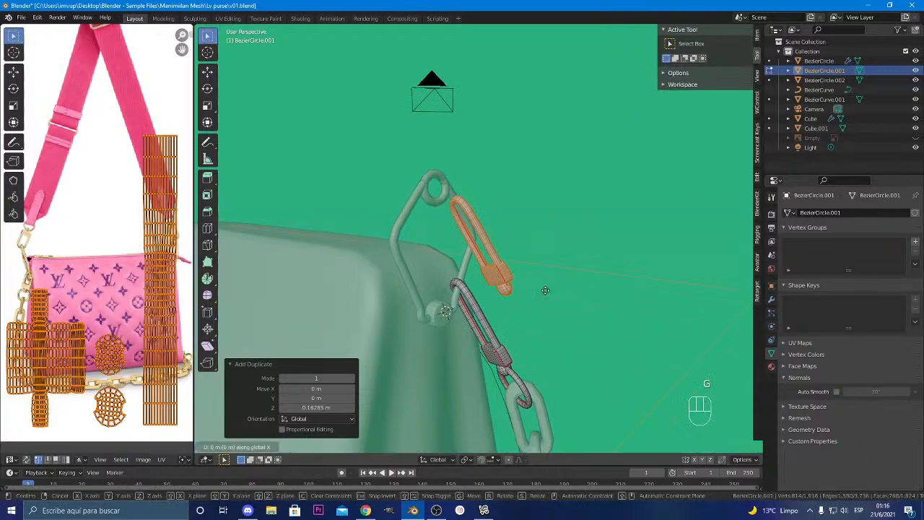
pyautogui.click(521, 234)
pyautogui.press('r')
pyautogui.press('x')
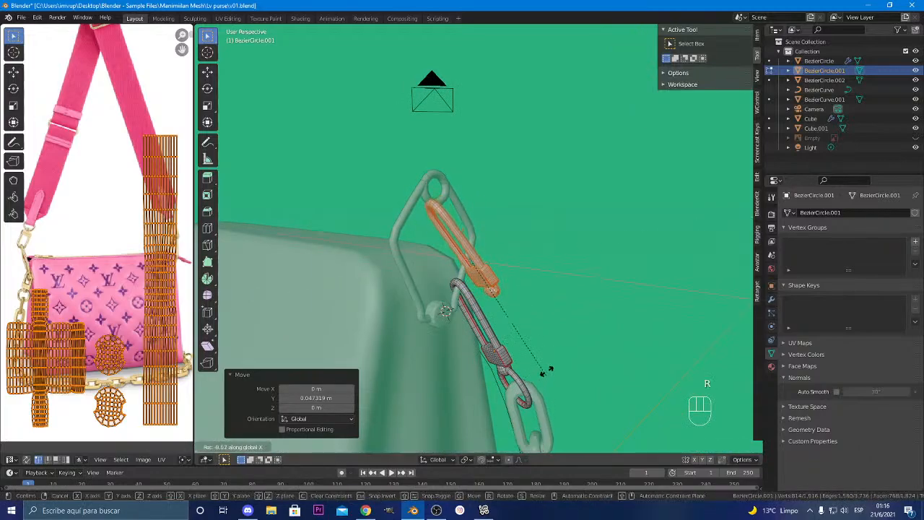
pyautogui.click(476, 167)
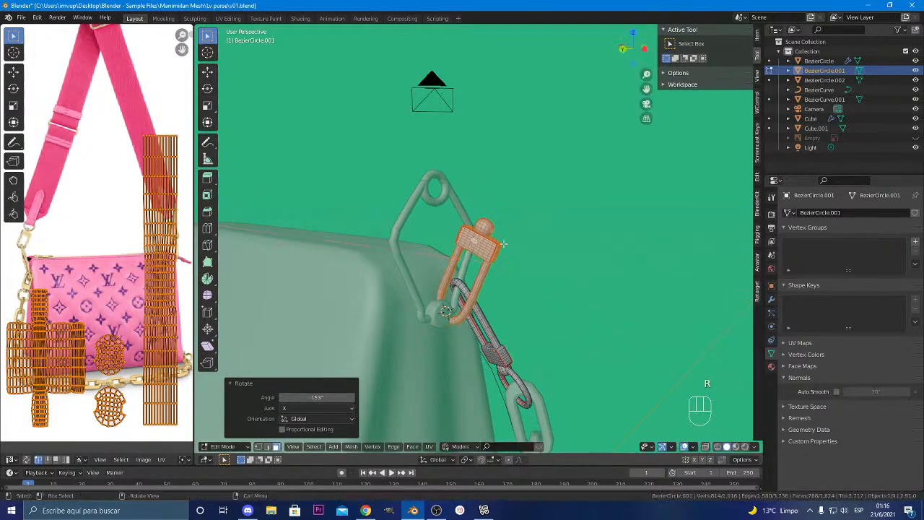
# Rotate the upside-down clasp copy around the Y axis so its collar tilts toward the purse, keeping the copy visible
pyautogui.moveTo(520, 289); pyautogui.dragTo(559, 356, button='middle')
pyautogui.press('r')
pyautogui.press('y')
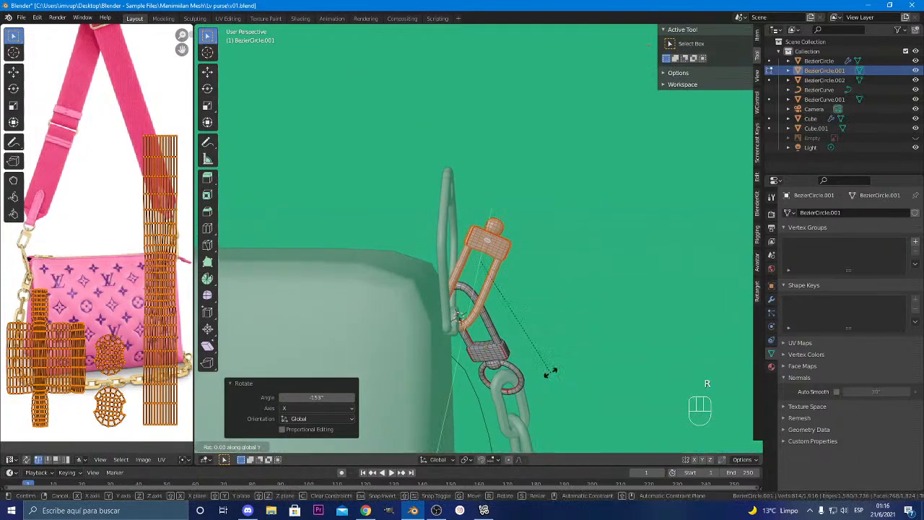
pyautogui.click(549, 278)
pyautogui.press('h')
pyautogui.press('g')
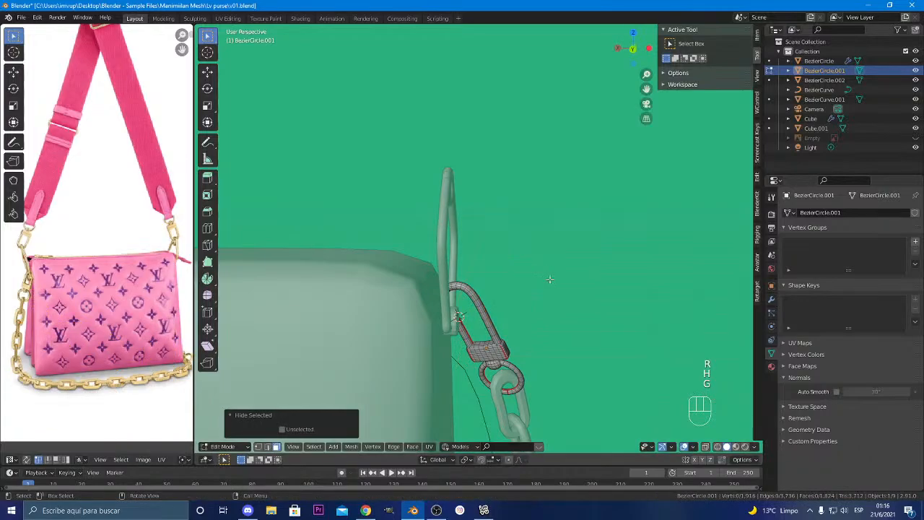
pyautogui.hotkey('ctrl', 'z')
# Position the clasp copy at the diamond clasp's ring, moving it about 0.242 m in Z, 0.081 m in X and another 0.017 m in Z
pyautogui.press('g')
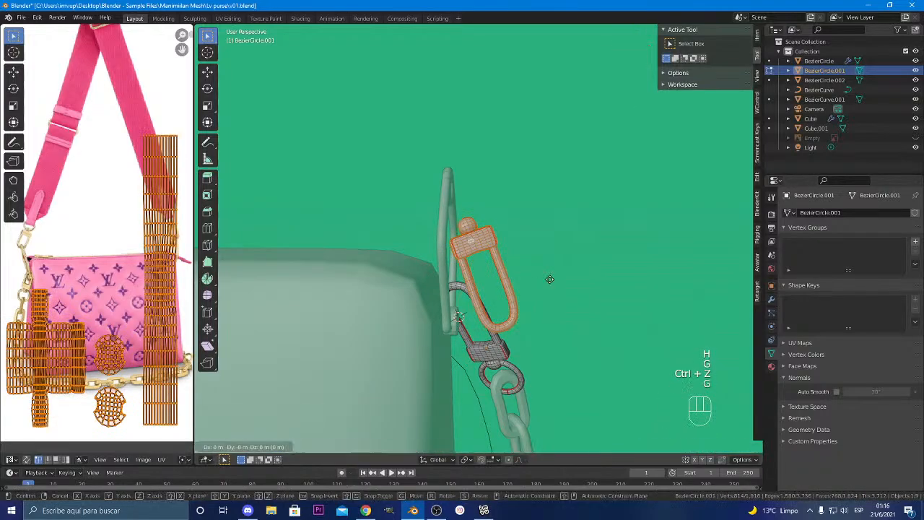
pyautogui.press('z')
pyautogui.click(521, 147)
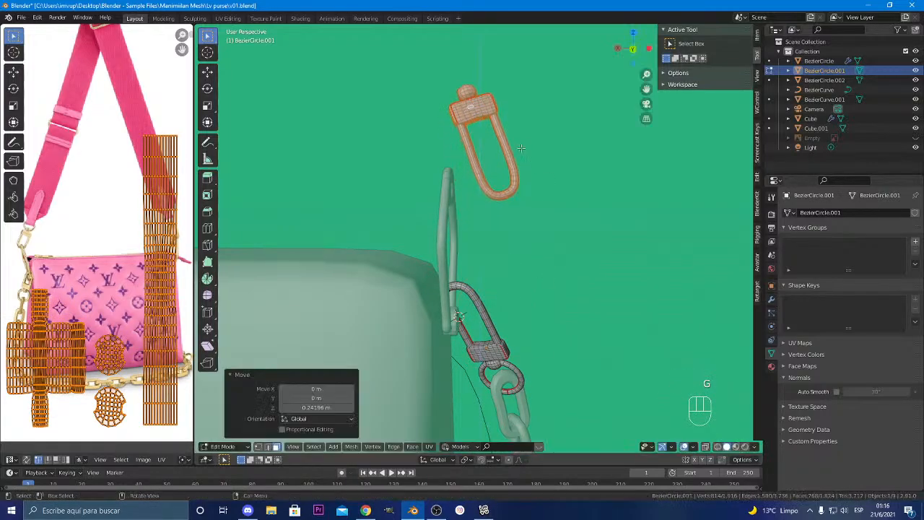
pyautogui.press('g')
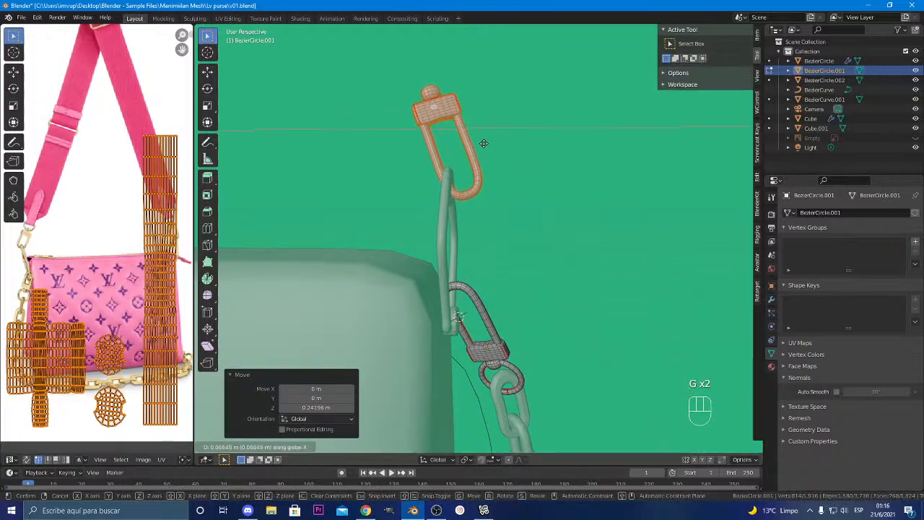
pyautogui.click(477, 141)
pyautogui.press('g')
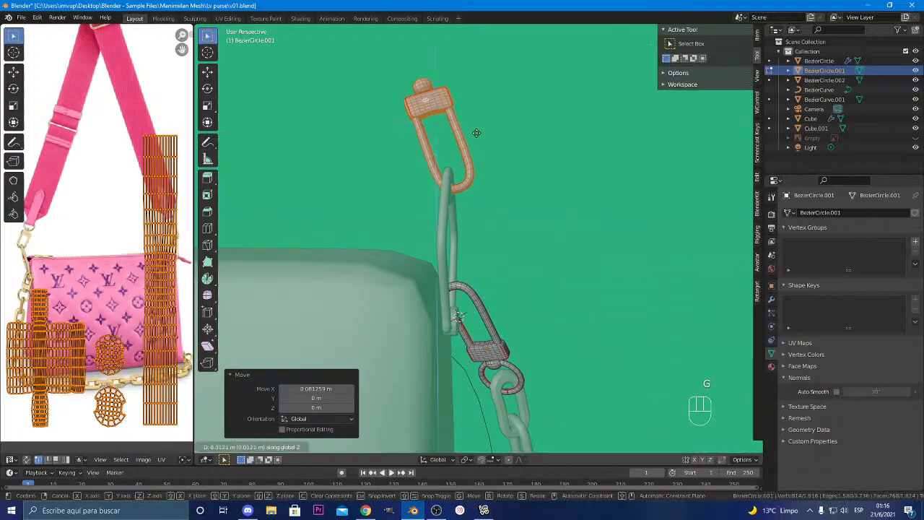
pyautogui.click(478, 132)
# Center the strap clasp copy in the diamond clasp's ring, moving it about 0.019 m along Y and 0.008 m along Z
pyautogui.moveTo(519, 165); pyautogui.dragTo(511, 196, button='middle')
pyautogui.scroll(3, 511, 196)
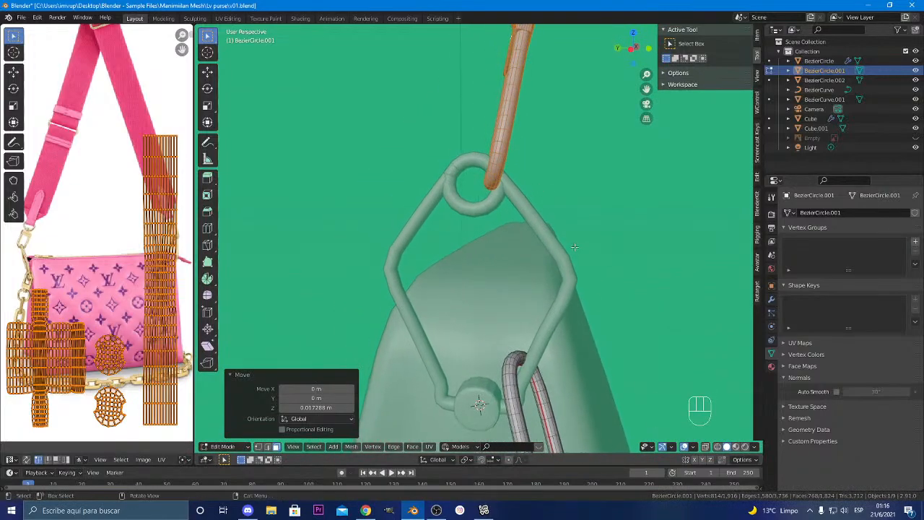
pyautogui.press('g')
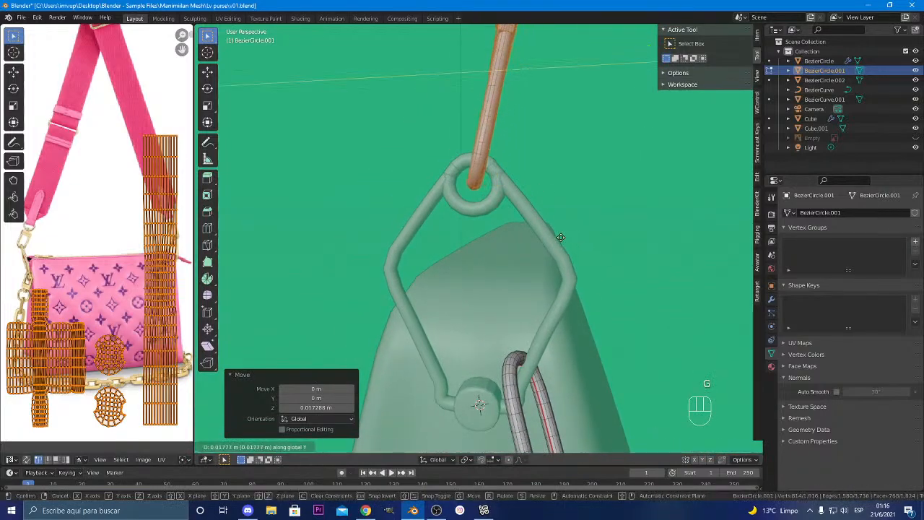
pyautogui.click(560, 236)
pyautogui.press('g')
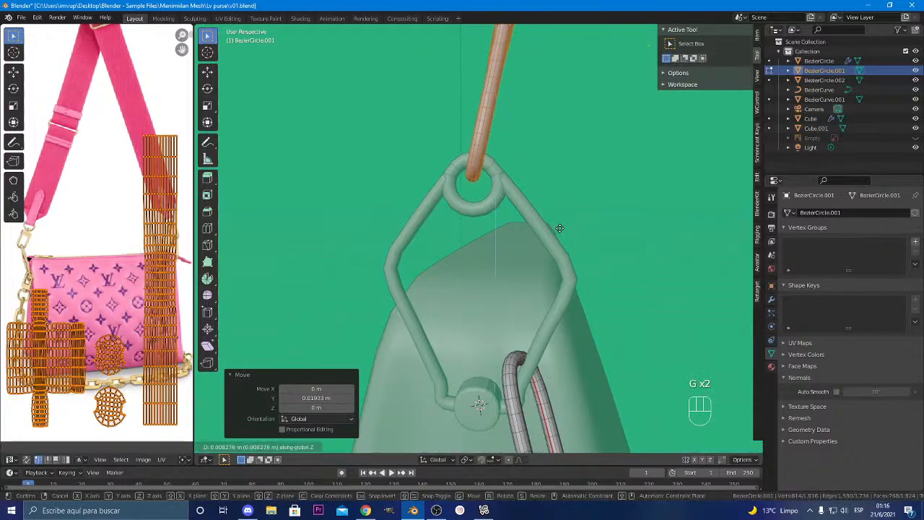
pyautogui.click(559, 230)
pyautogui.moveTo(558, 228); pyautogui.dragTo(450, 340, button='middle')
pyautogui.scroll(-5, 470, 237)
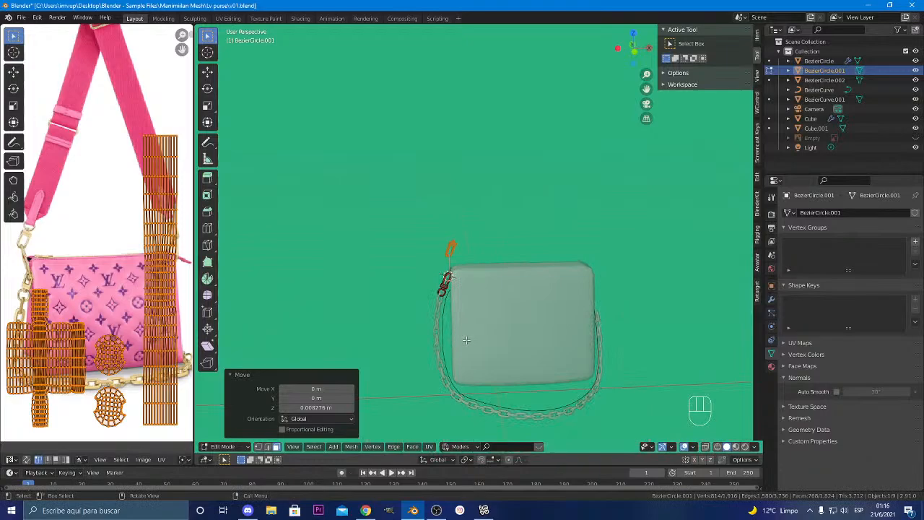
# Leave the clasp's mesh editing and set the purse chain's Array modifier count to 23
pyautogui.scroll(3, 466, 340)
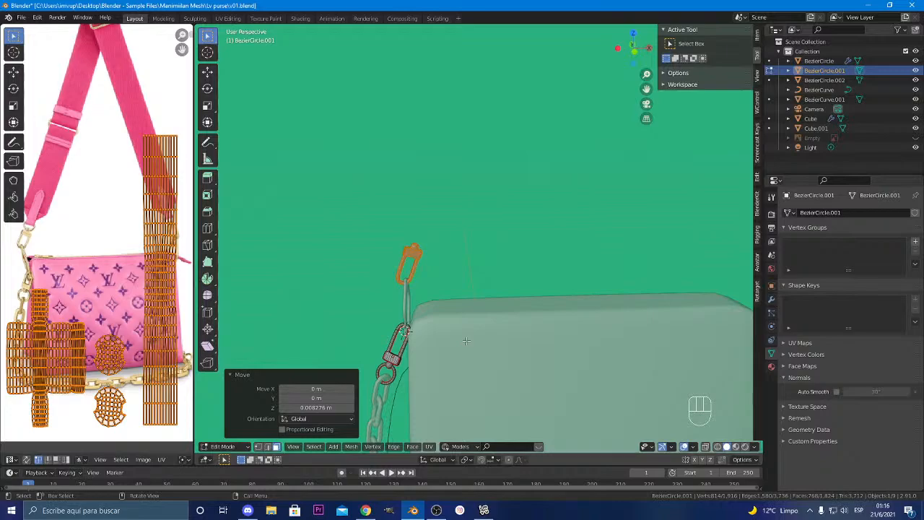
pyautogui.scroll(-2, 466, 340)
pyautogui.keyDown('shift'); pyautogui.moveTo(468, 342); pyautogui.dragTo(506, 308, button='middle'); pyautogui.keyUp('shift')
pyautogui.scroll(-3, 450, 298)
pyautogui.scroll(2, 506, 309)
pyautogui.hotkey('alt', 'a')
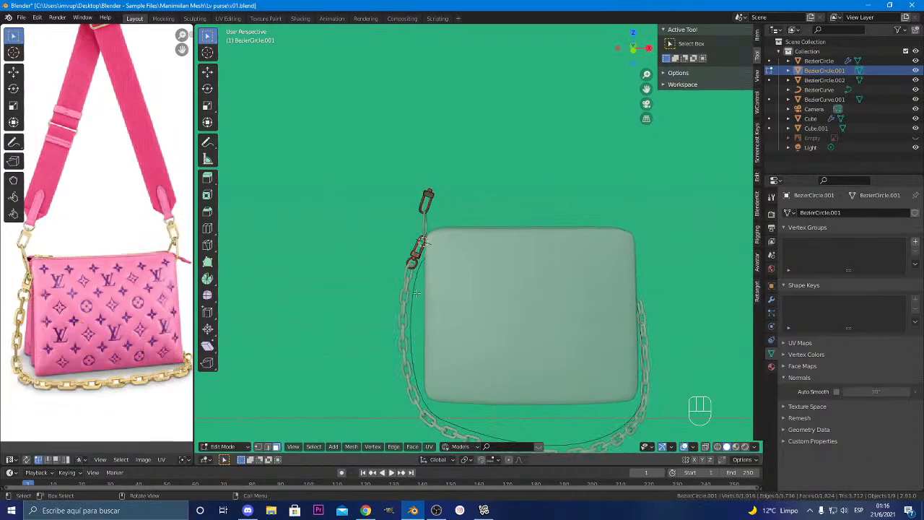
pyautogui.press('Tab')
pyautogui.click(403, 288)
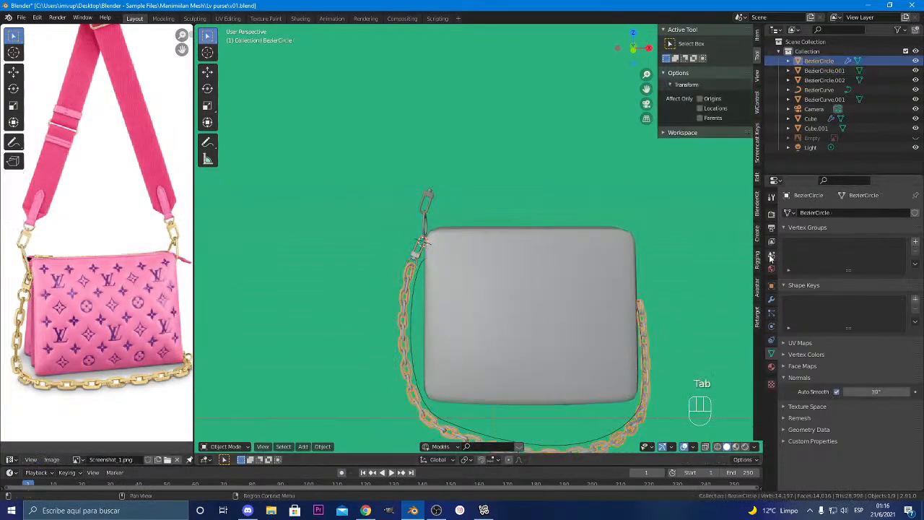
pyautogui.click(772, 300)
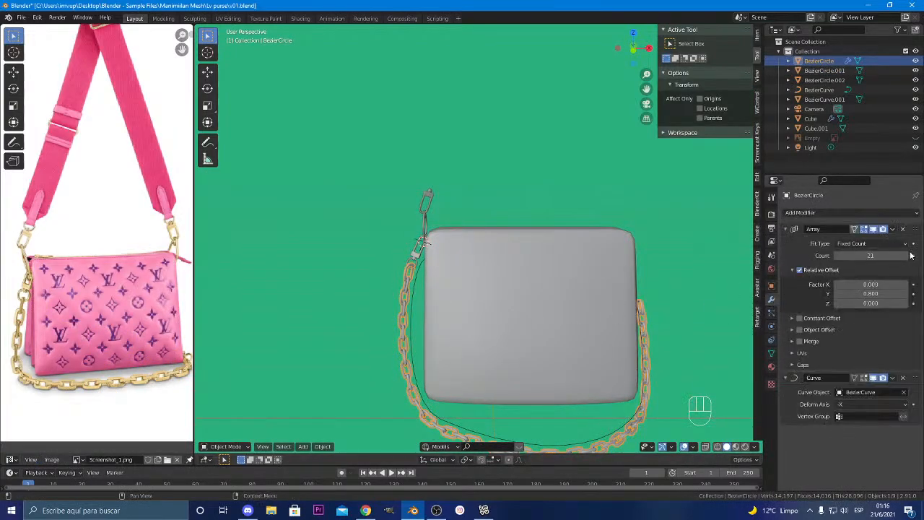
pyautogui.moveTo(674, 316); pyautogui.dragTo(440, 323, button='middle')
pyautogui.scroll(4, 440, 324)
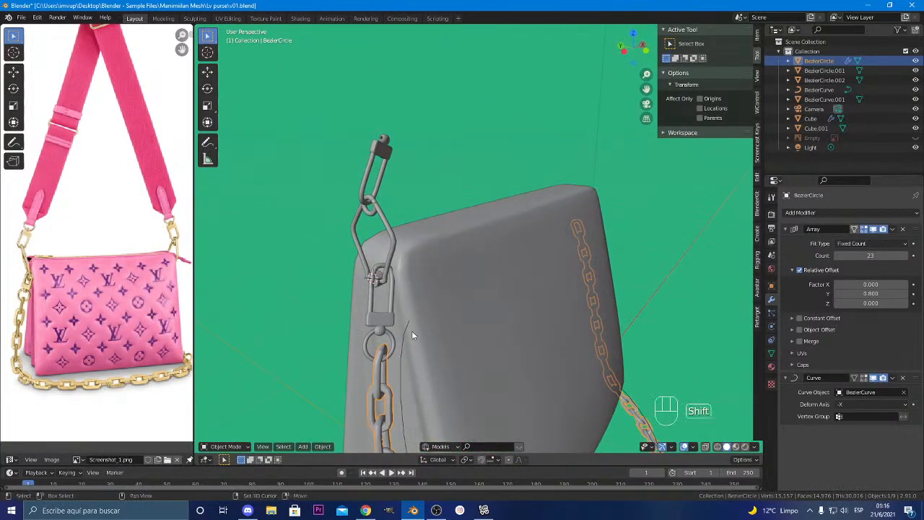
# Select the object containing both swivel clasps at the purse's corner
pyautogui.keyDown('shift'); pyautogui.moveTo(413, 330); pyautogui.dragTo(436, 331, button='middle'); pyautogui.keyUp('shift')
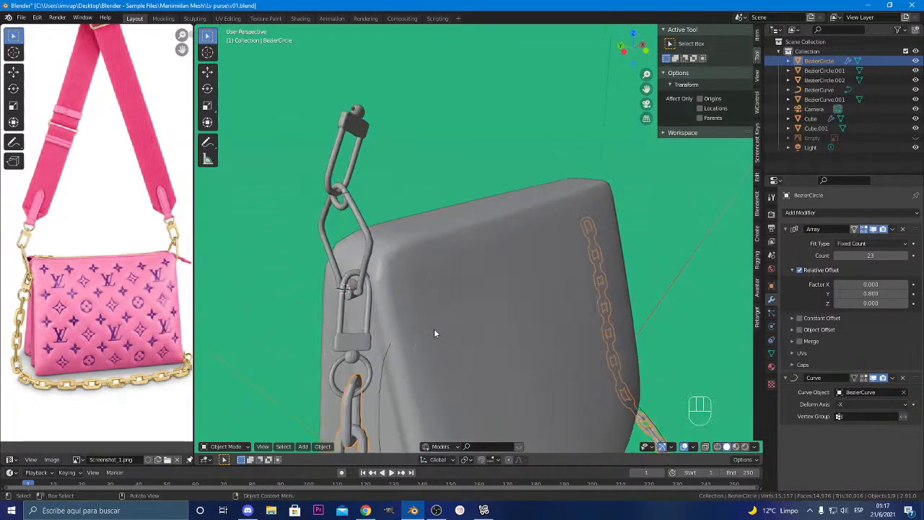
pyautogui.keyDown('shift'); pyautogui.moveTo(366, 330); pyautogui.dragTo(424, 304, button='middle'); pyautogui.keyUp('shift')
pyautogui.click(424, 304)
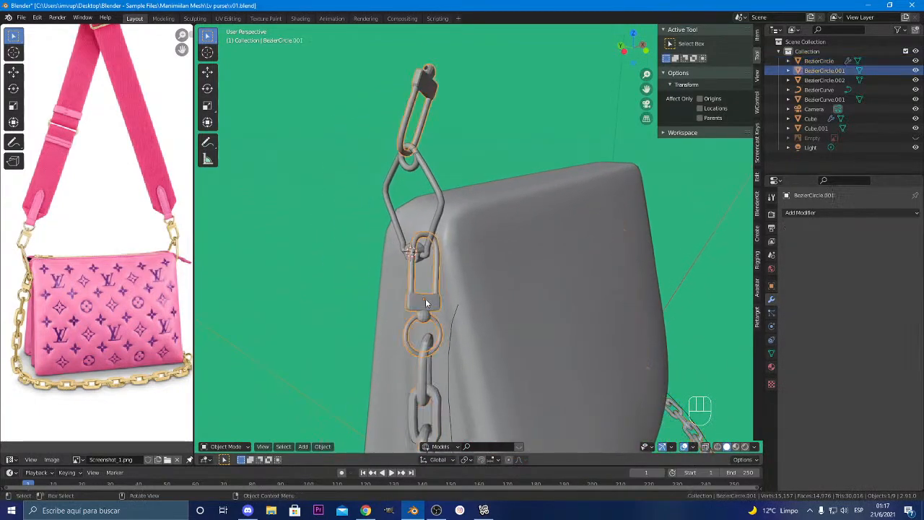
# Try duplicating the swivel clasps and diamond clasp as new objects about 1.741 m along X, and undo the duplication
pyautogui.keyDown('shift'); pyautogui.click(438, 215); pyautogui.keyUp('shift')
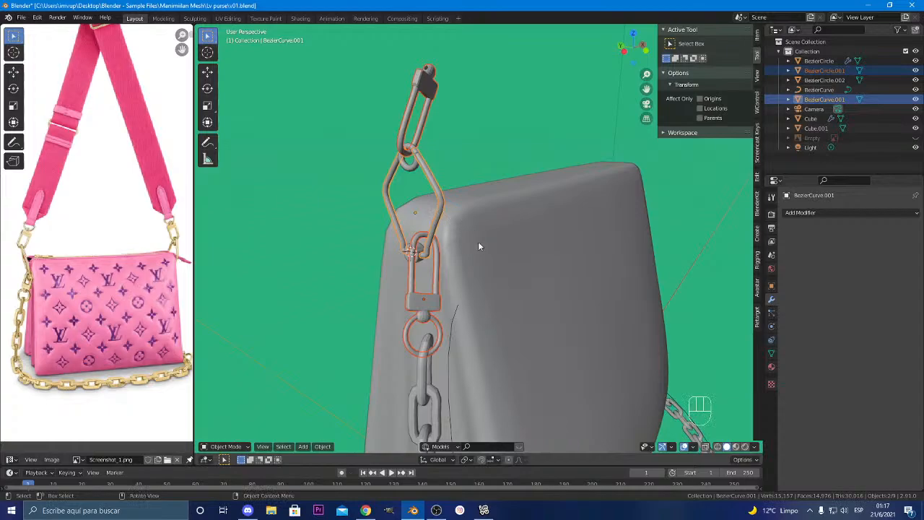
pyautogui.scroll(-2, 484, 287)
pyautogui.scroll(2, 480, 302)
pyautogui.scroll(-3, 487, 302)
pyautogui.moveTo(472, 301); pyautogui.dragTo(399, 293, button='middle')
pyautogui.keyDown('shift'); pyautogui.moveTo(517, 294); pyautogui.dragTo(454, 303, button='middle'); pyautogui.keyUp('shift')
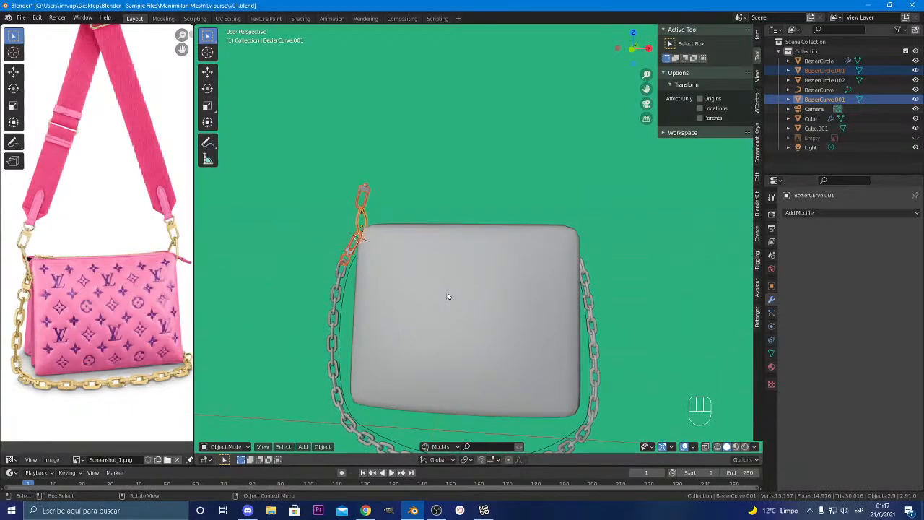
pyautogui.hotkey('shift', 'd')
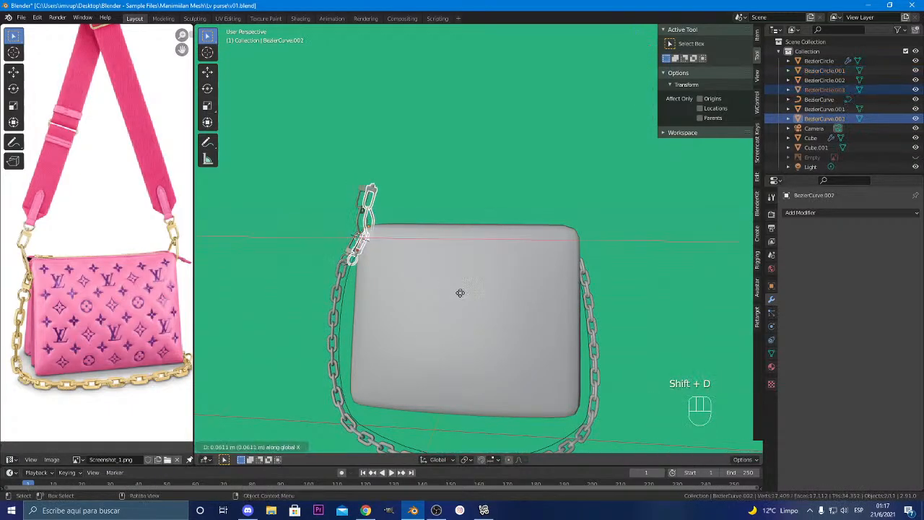
pyautogui.press('x')
pyautogui.click(665, 301)
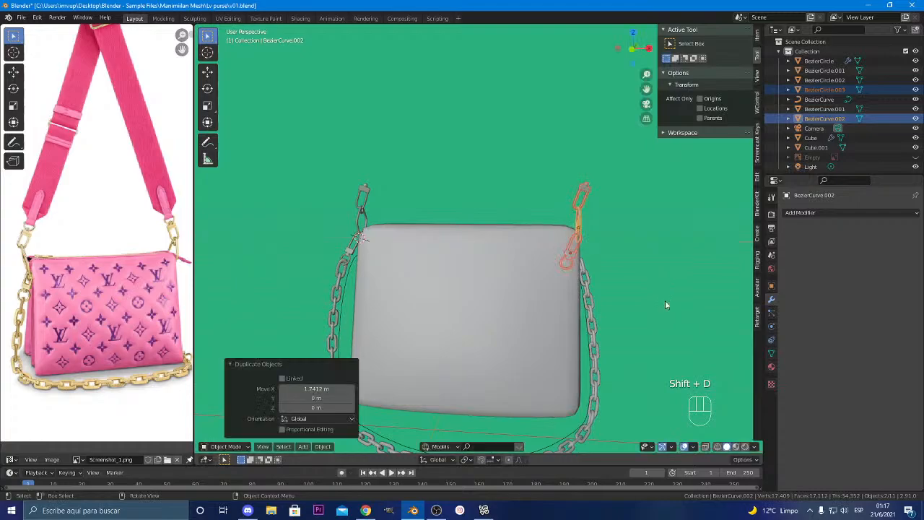
pyautogui.moveTo(666, 301); pyautogui.dragTo(536, 280, button='middle')
pyautogui.hotkey('ctrl', 'z')
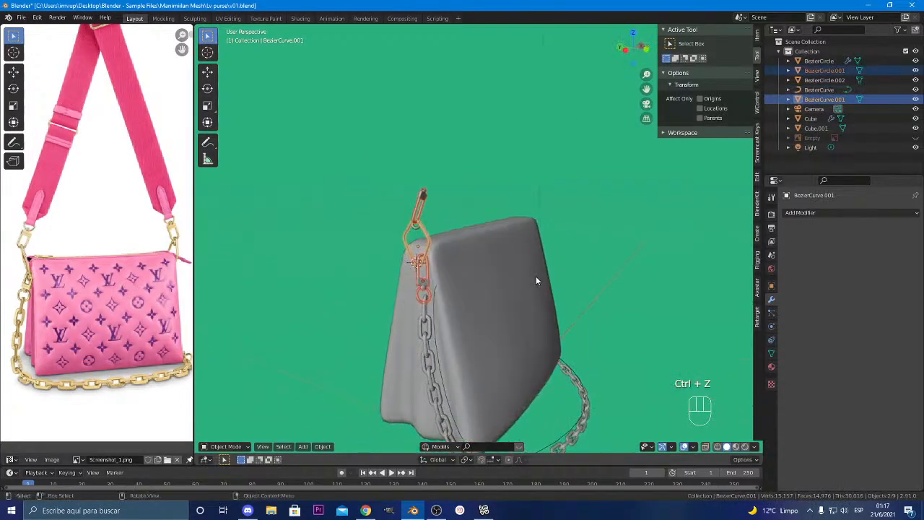
pyautogui.hotkey('ctrl', 'z')
# Add the diamond clasp and its round stud to the selection and duplicate all their meshes in Edit Mode about 1.692 m along X
pyautogui.scroll(4, 416, 282)
pyautogui.keyDown('shift'); pyautogui.moveTo(416, 282); pyautogui.dragTo(434, 294, button='middle'); pyautogui.keyUp('shift')
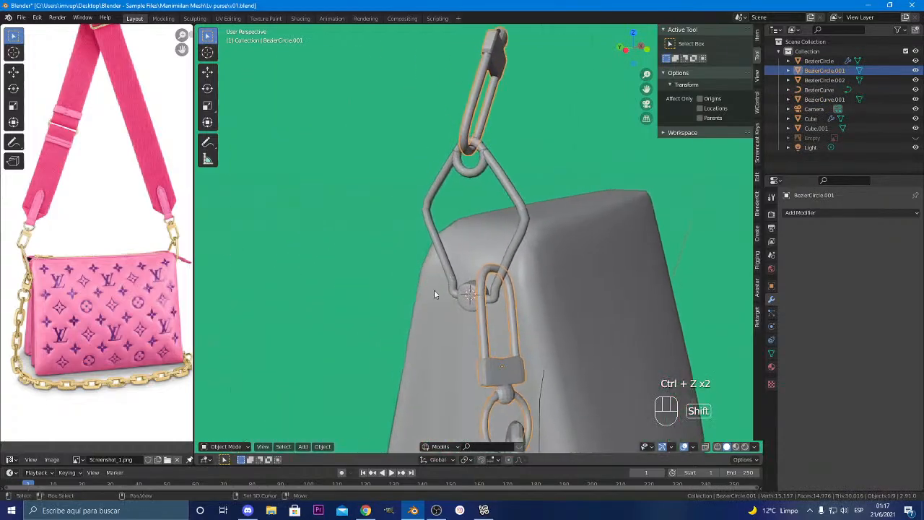
pyautogui.keyDown('shift'); pyautogui.click(474, 296); pyautogui.keyUp('shift')
pyautogui.keyDown('shift'); pyautogui.click(450, 274); pyautogui.keyUp('shift')
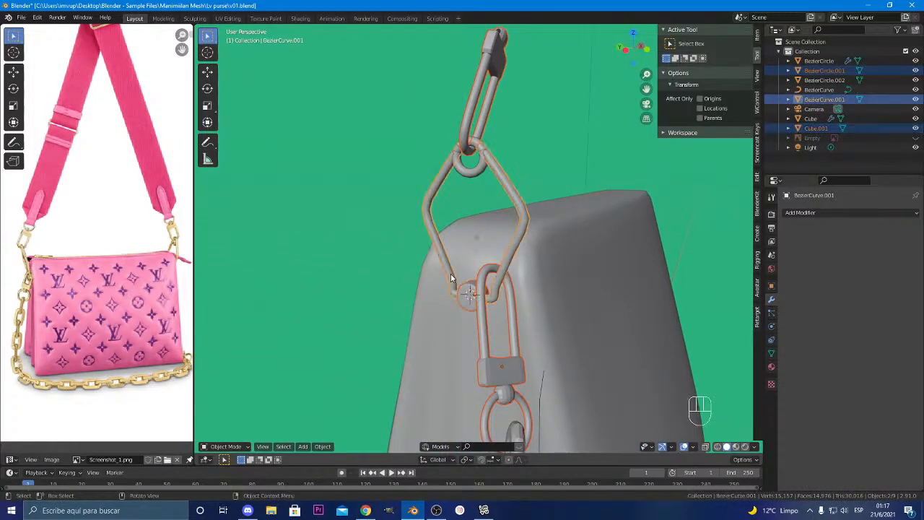
pyautogui.scroll(-4, 520, 289)
pyautogui.moveTo(555, 297); pyautogui.dragTo(484, 302, button='middle')
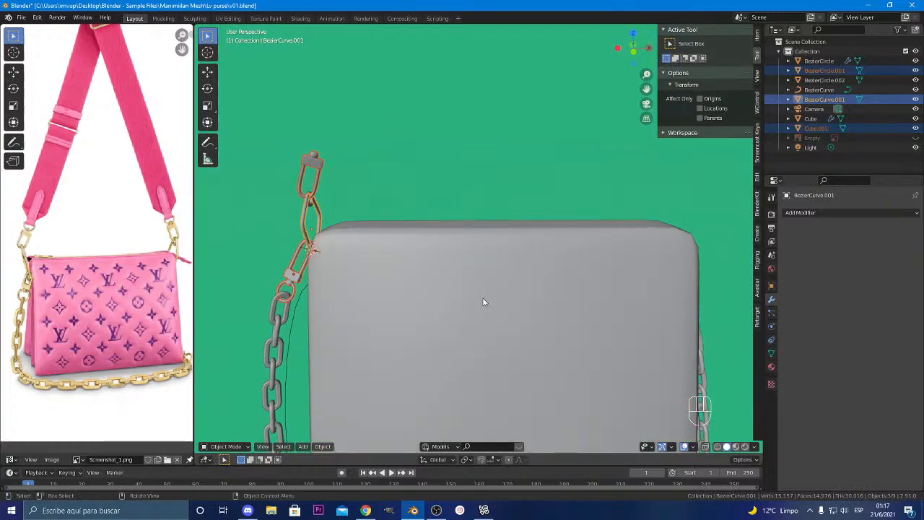
pyautogui.scroll(-3, 484, 302)
pyautogui.scroll(2, 484, 298)
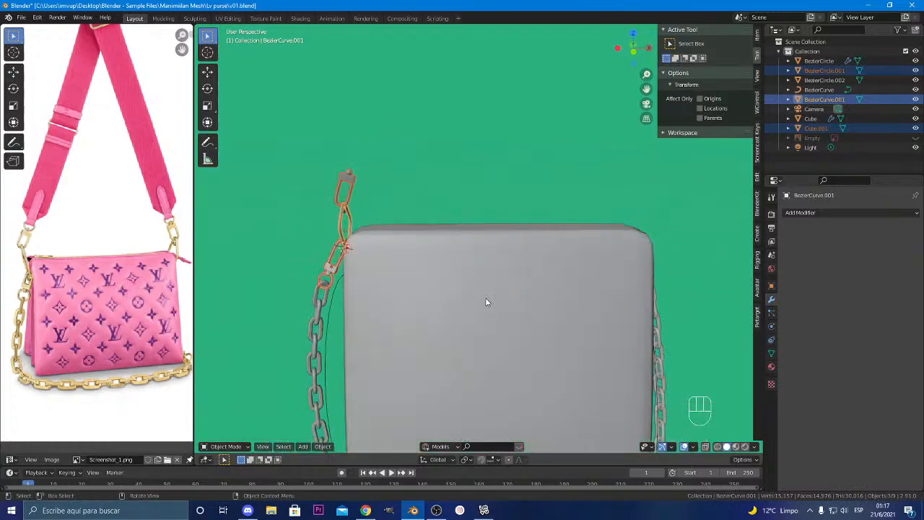
pyautogui.press('Tab')
pyautogui.press('a')
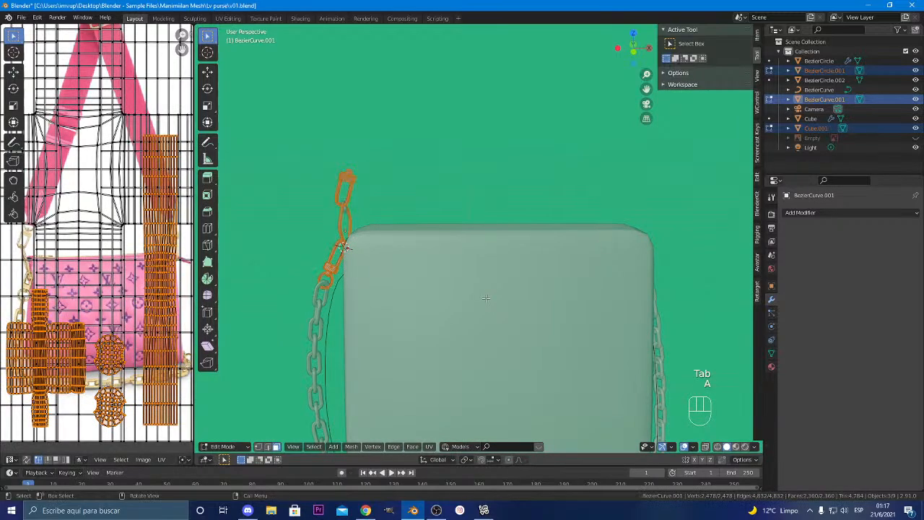
pyautogui.hotkey('shift', 'd')
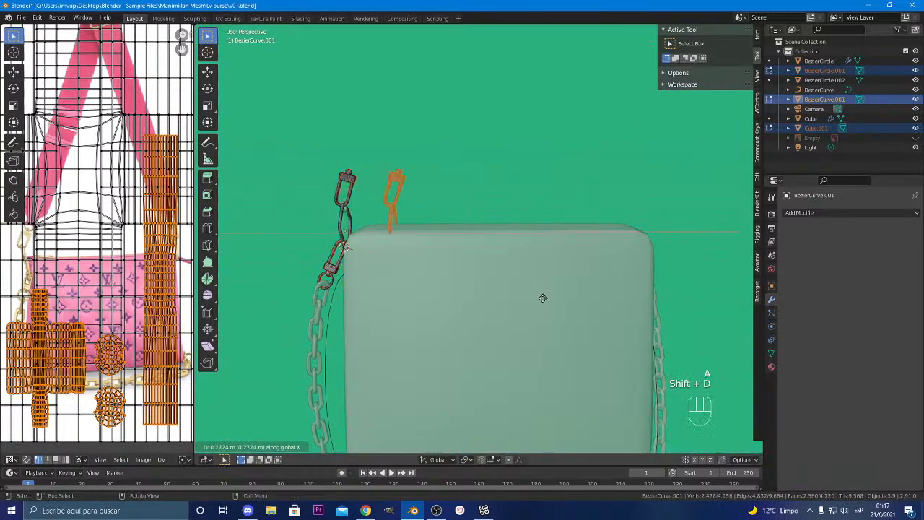
pyautogui.click(707, 293)
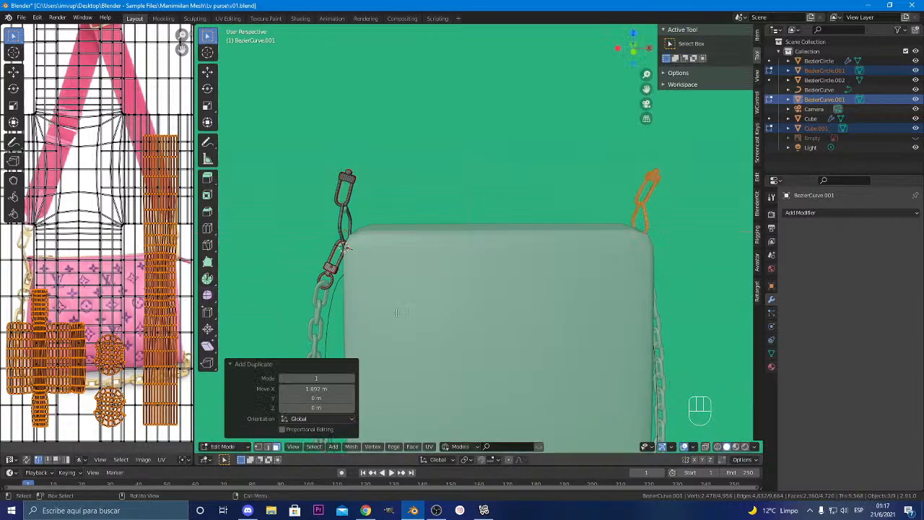
# Rotate the duplicated clasp hardware -180° around the Z axis
pyautogui.scroll(-3, 455, 314)
pyautogui.moveTo(454, 314)
pyautogui.mouseDown(button='middle')
pyautogui.moveTo(372, 324)
pyautogui.moveTo(444, 315)
pyautogui.mouseUp(button='middle')
pyautogui.press('r')
pyautogui.press('z')
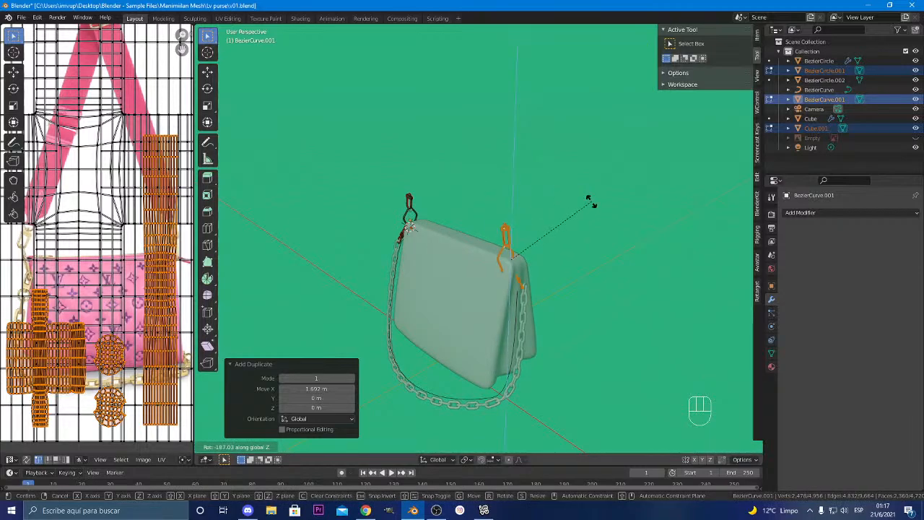
pyautogui.write('-180')
pyautogui.press('Return')
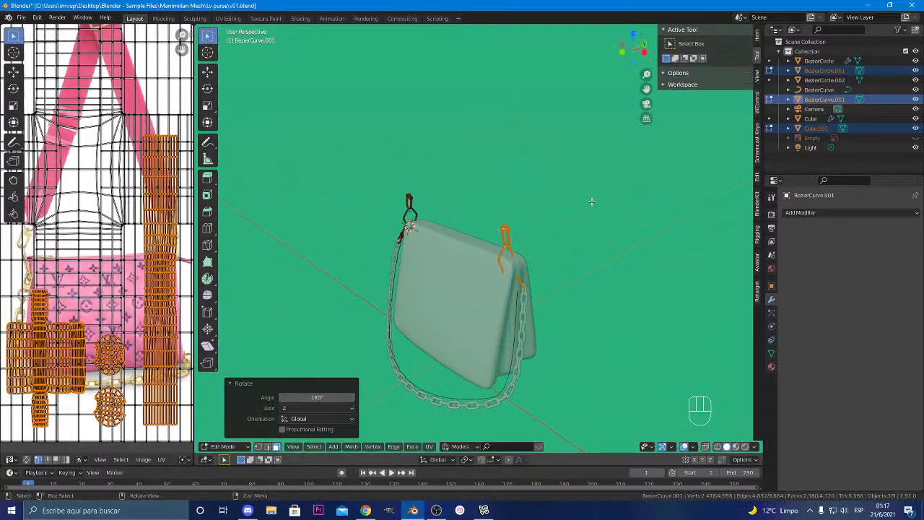
# Move the rotated hardware copy about 0.136 m along X and 0.103 m along Y to center it on the purse's side
pyautogui.press('g')
pyautogui.press('x')
pyautogui.click(600, 213)
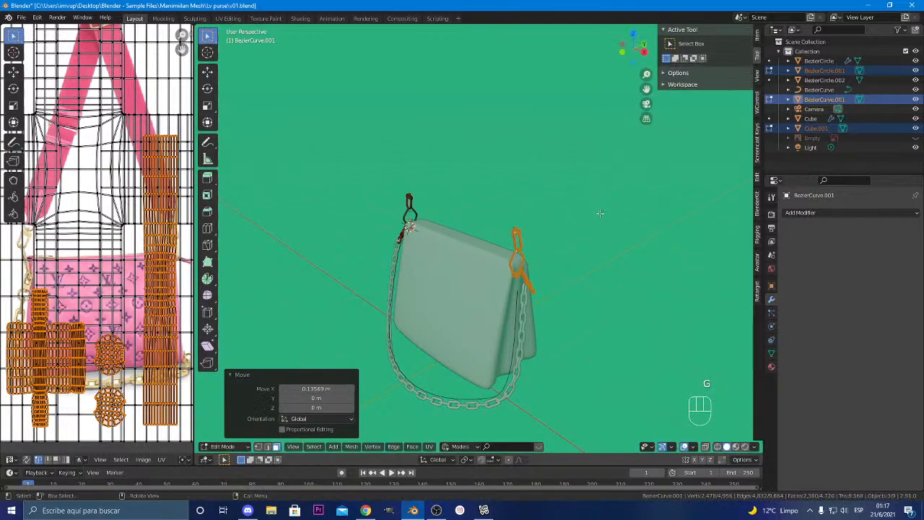
pyautogui.moveTo(601, 214); pyautogui.dragTo(536, 225, button='middle')
pyautogui.scroll(3, 533, 225)
pyautogui.scroll(1, 480, 231)
pyautogui.moveTo(478, 231)
pyautogui.mouseDown(button='middle')
pyautogui.moveTo(434, 210)
pyautogui.moveTo(449, 210)
pyautogui.moveTo(466, 233)
pyautogui.mouseUp(button='middle')
pyautogui.press('g')
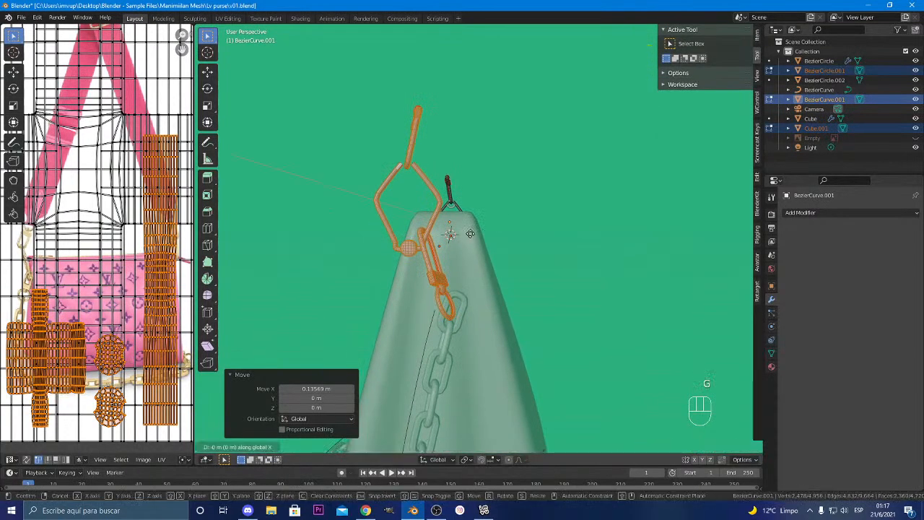
pyautogui.press('y')
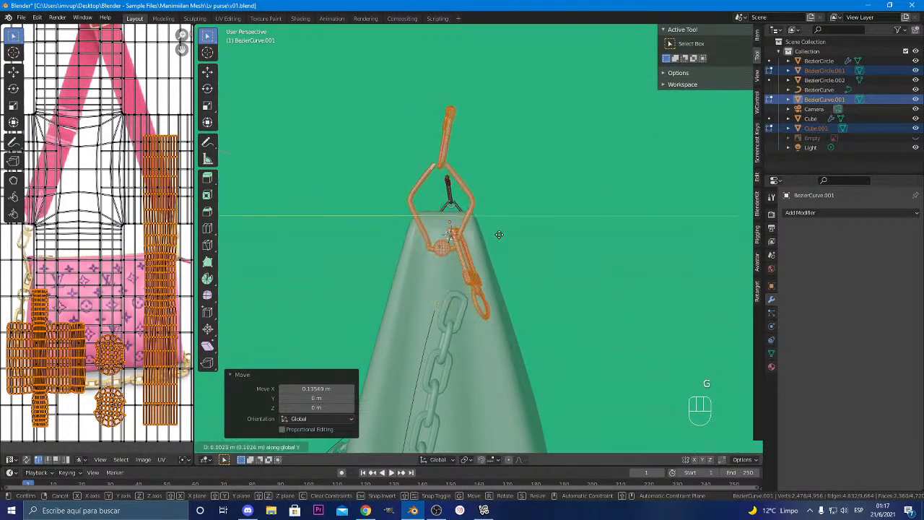
pyautogui.click(499, 234)
# Move the hardware copy about -0.026 m along X so its stud sits against the purse's side
pyautogui.moveTo(500, 234); pyautogui.dragTo(590, 237, button='middle')
pyautogui.keyDown('shift'); pyautogui.moveTo(683, 260); pyautogui.dragTo(521, 293, button='middle'); pyautogui.keyUp('shift')
pyautogui.scroll(7, 501, 213)
pyautogui.press('g')
pyautogui.press('x')
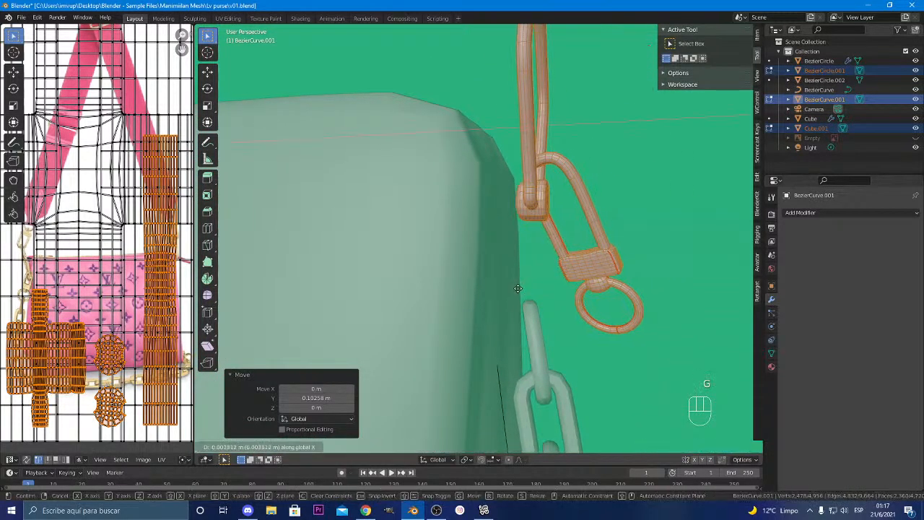
pyautogui.click(501, 280)
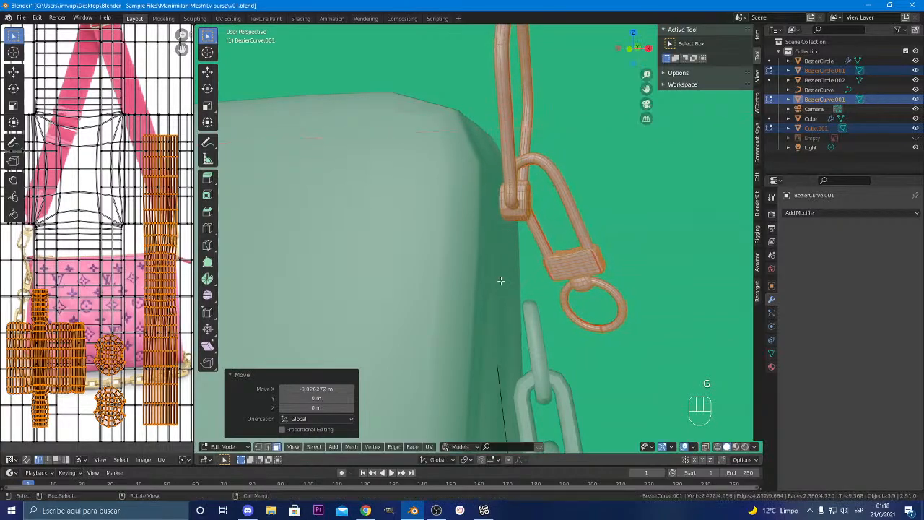
# Duplicate the small connecting ring's mesh in Edit Mode about 1.763 m along X to the copied clasp hardware
pyautogui.scroll(-5, 501, 280)
pyautogui.moveTo(501, 280); pyautogui.dragTo(477, 288, button='middle')
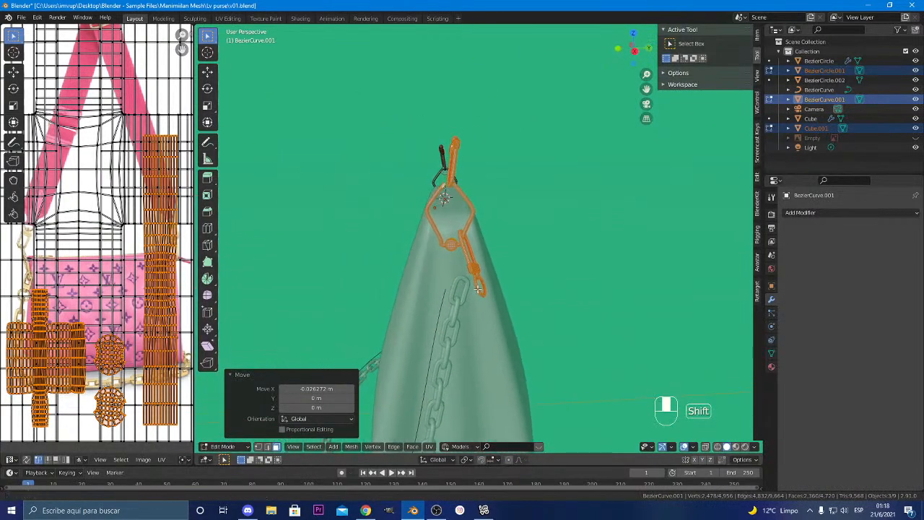
pyautogui.scroll(4, 477, 289)
pyautogui.keyDown('shift'); pyautogui.moveTo(459, 258); pyautogui.dragTo(480, 286, button='middle'); pyautogui.keyUp('shift')
pyautogui.moveTo(480, 286); pyautogui.dragTo(520, 309, button='middle')
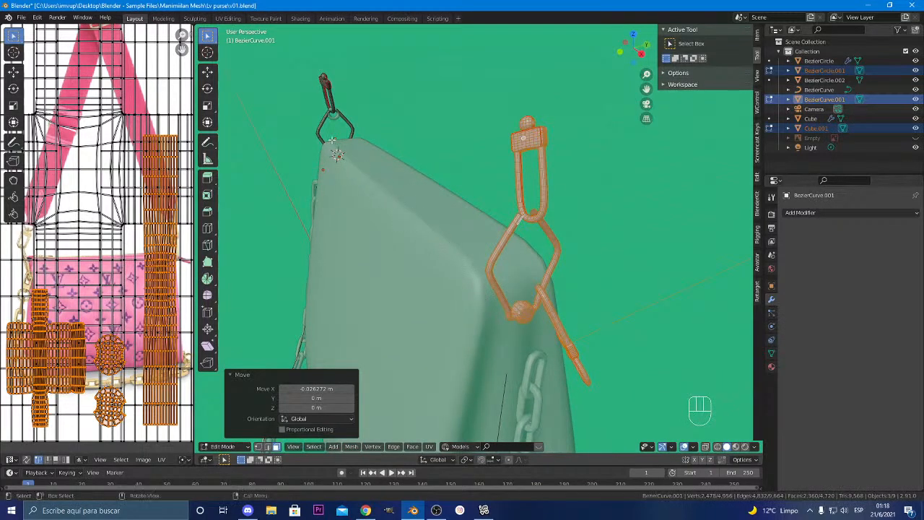
pyautogui.press('Tab')
pyautogui.click(332, 122)
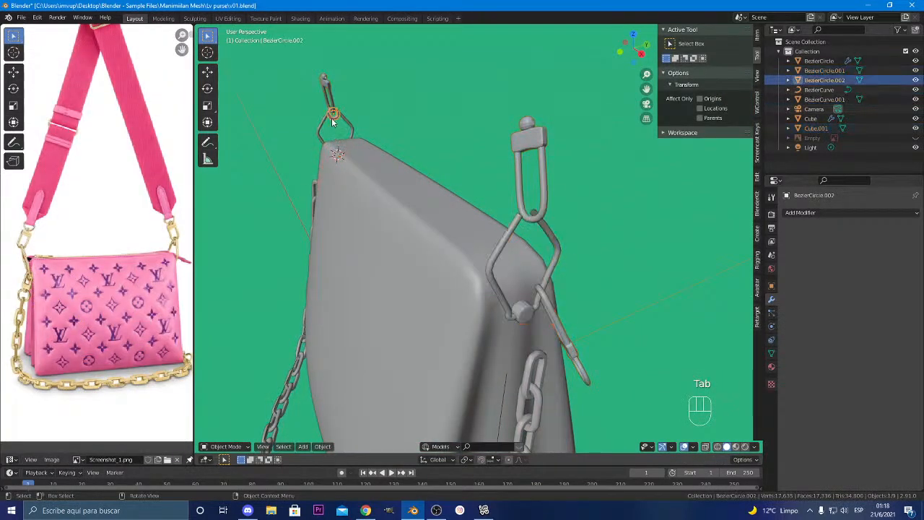
pyautogui.press('Tab')
pyautogui.press('a')
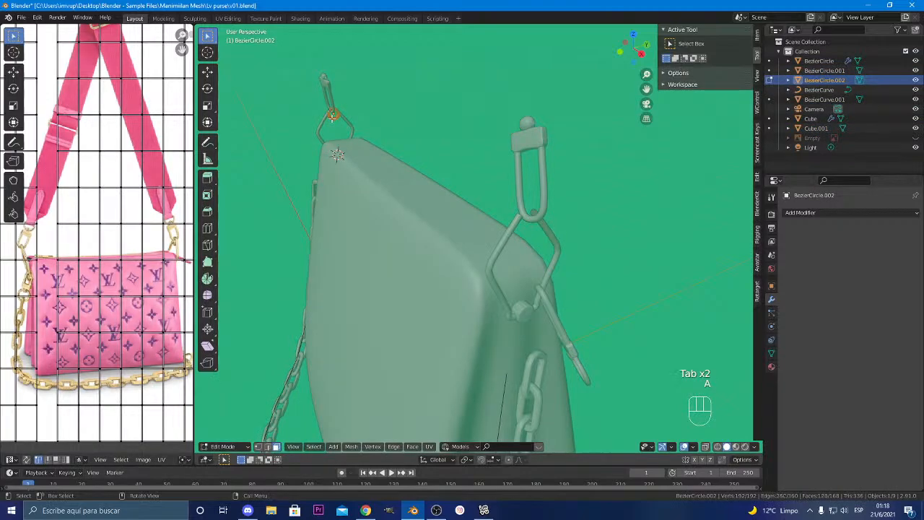
pyautogui.hotkey('shift', 'd')
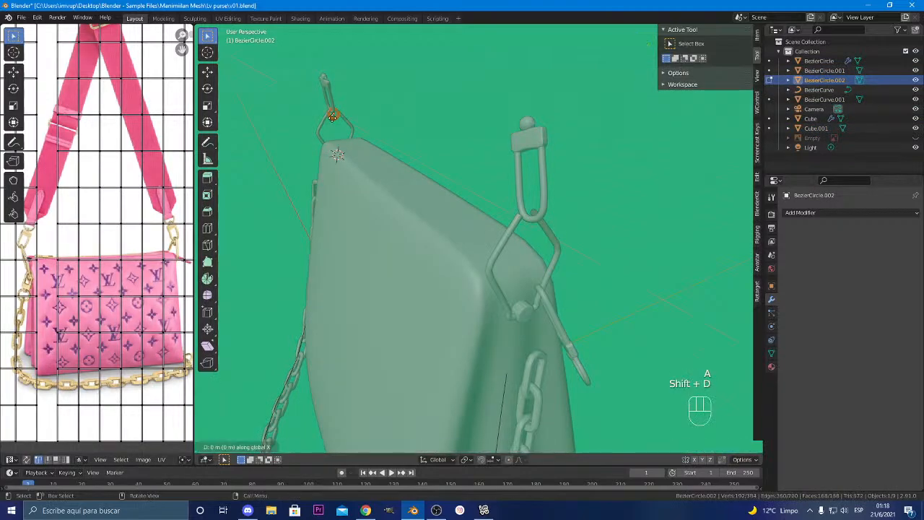
pyautogui.click(532, 213)
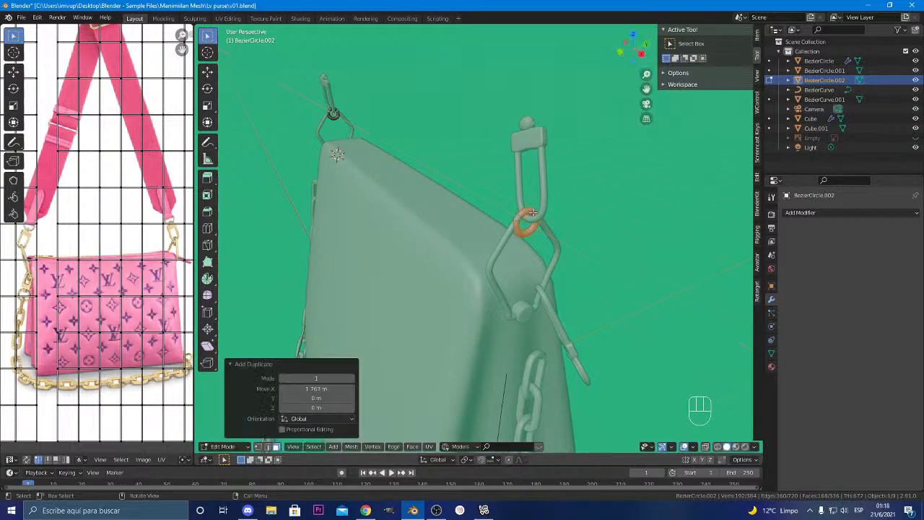
# Move the ring copy about -0.002 m along X so it lines up with the diamond clasp
pyautogui.press('KP_Decimal')
pyautogui.moveTo(532, 212); pyautogui.dragTo(599, 215, button='middle')
pyautogui.press('g')
pyautogui.press('y')
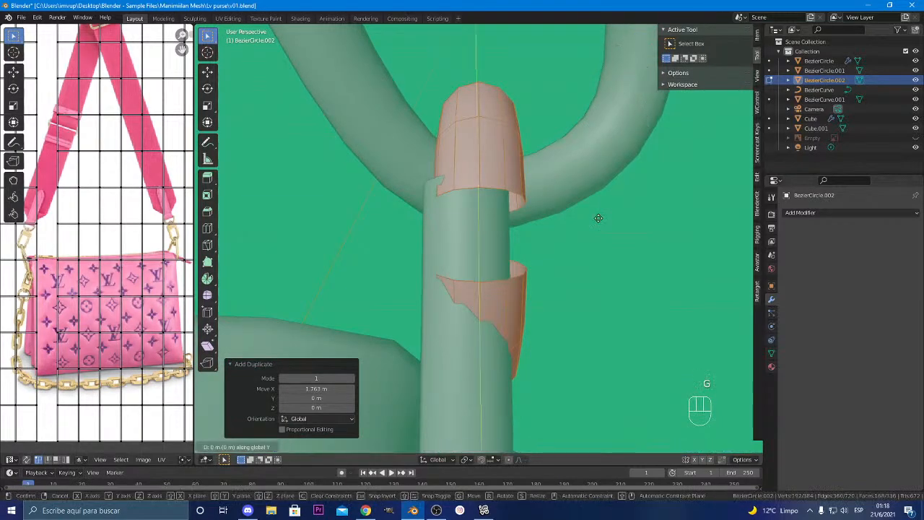
pyautogui.press('x')
pyautogui.click(587, 216)
pyautogui.scroll(-3, 586, 234)
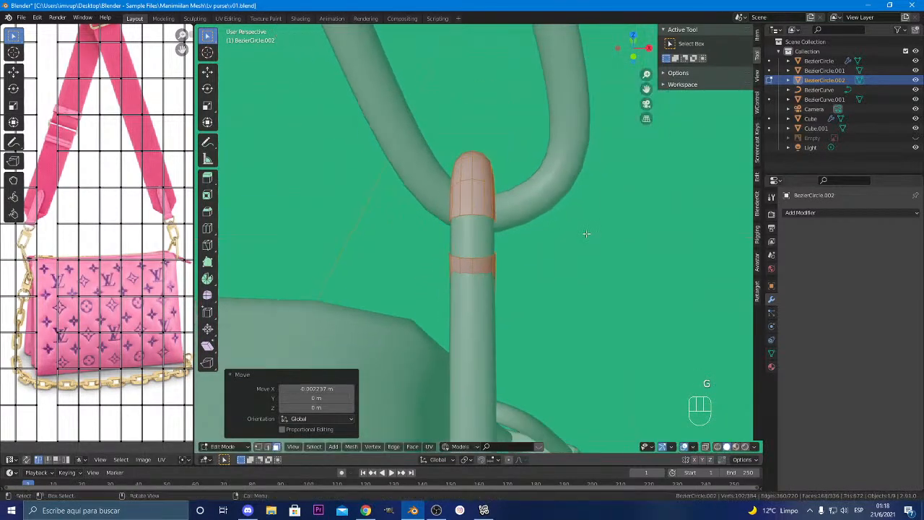
pyautogui.moveTo(587, 234); pyautogui.dragTo(525, 278, button='middle')
pyautogui.press('Tab')
# Edit the chain's guide curve and move its end point beside the copied hardware about 0.122 m along X
pyautogui.click(600, 300)
pyautogui.click(474, 315)
pyautogui.moveTo(473, 315); pyautogui.dragTo(502, 315, button='middle')
pyautogui.press('Tab')
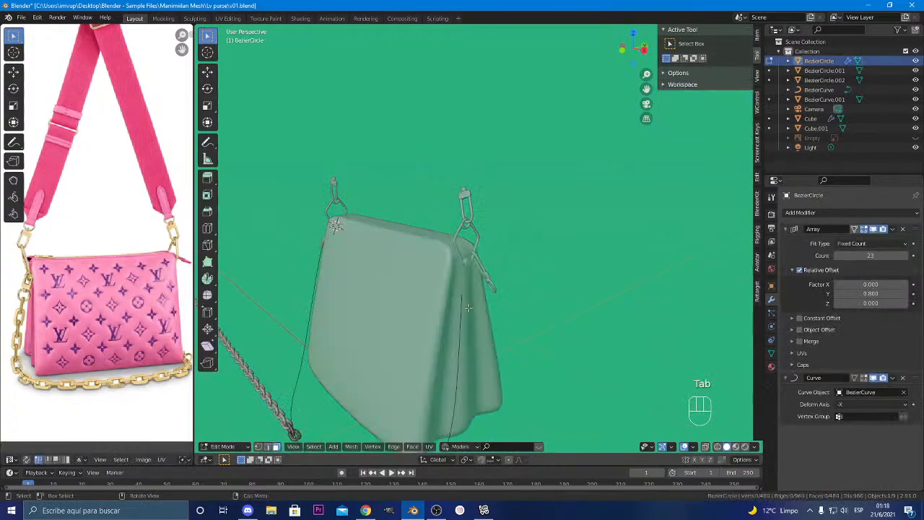
pyautogui.press('Tab')
pyautogui.click(462, 300)
pyautogui.press('Tab')
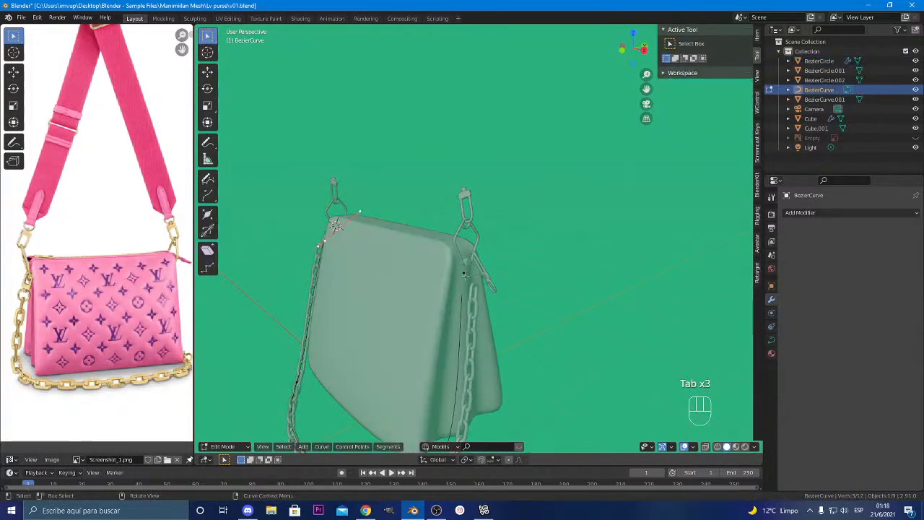
pyautogui.click(465, 275)
pyautogui.press('g')
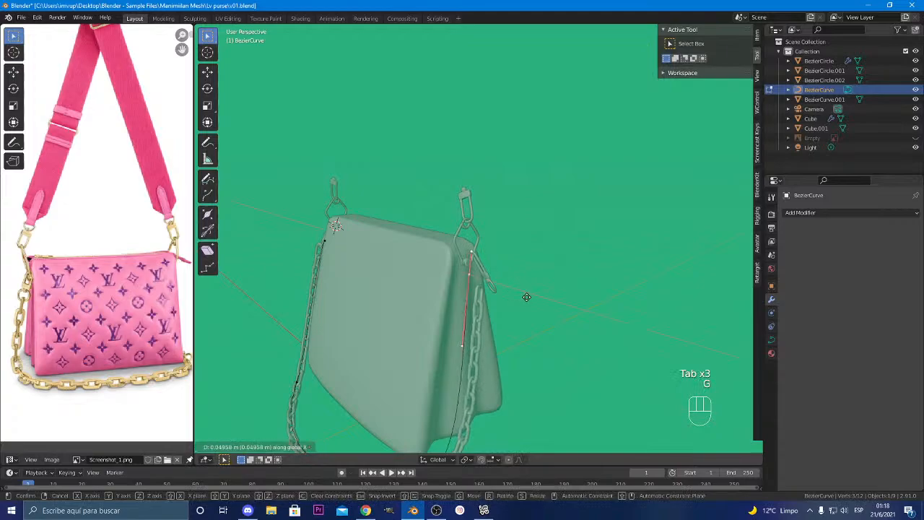
pyautogui.click(531, 298)
# Move the same curve end point about 0.077 m along Y and -0.034 m along X towards the strap clasp
pyautogui.moveTo(532, 298); pyautogui.dragTo(460, 284, button='middle')
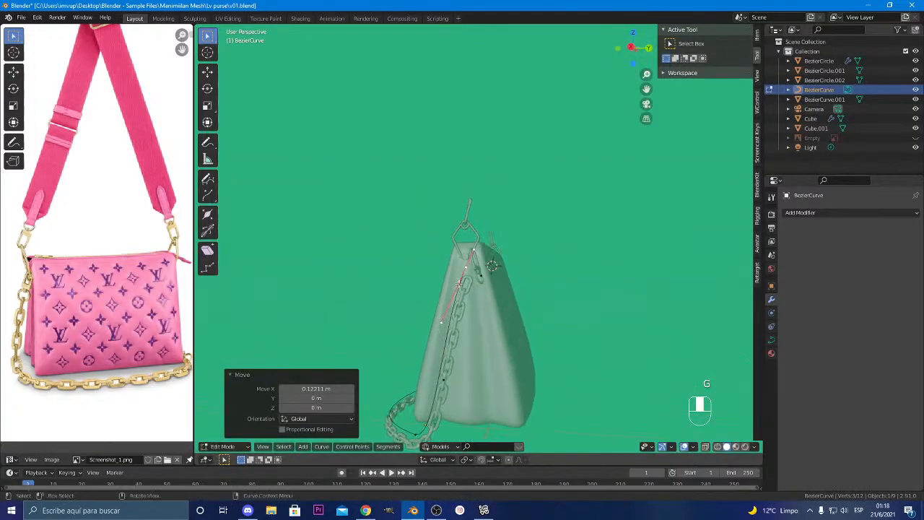
pyautogui.press('g')
pyautogui.press('y')
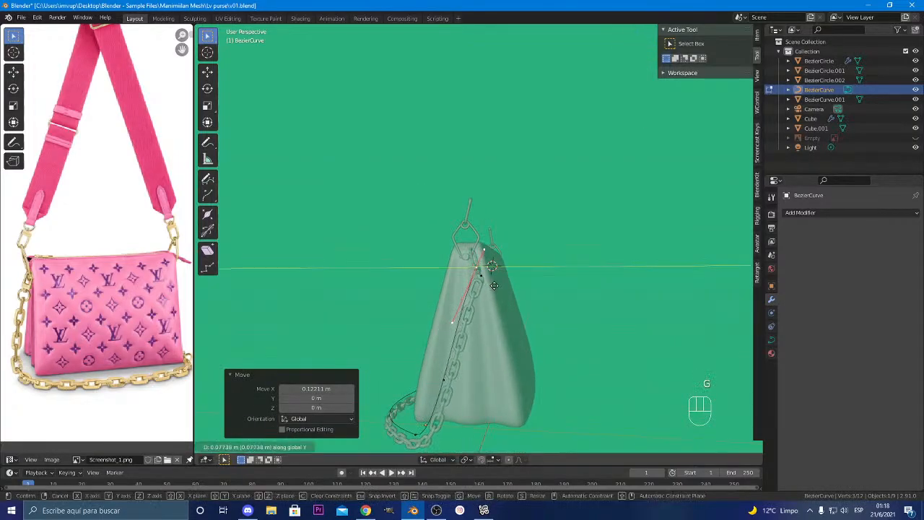
pyautogui.click(494, 286)
pyautogui.moveTo(494, 286); pyautogui.dragTo(386, 289, button='middle')
pyautogui.scroll(4, 387, 289)
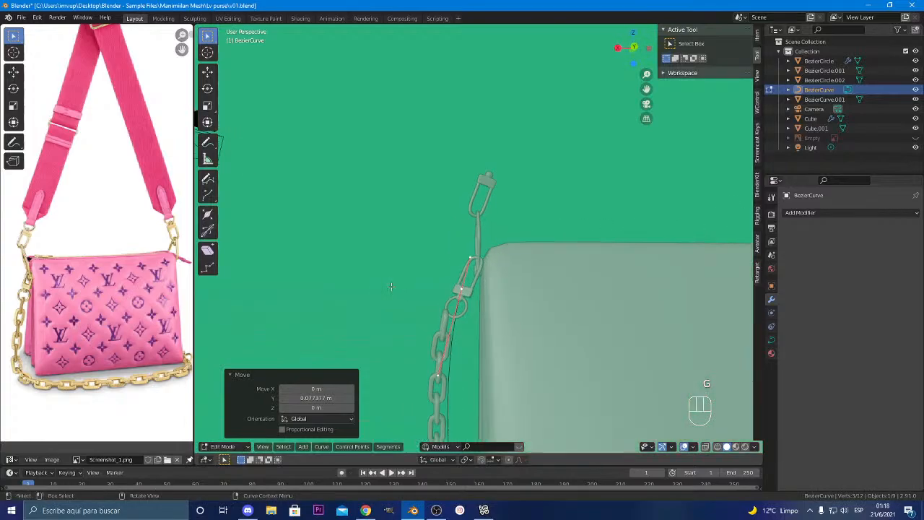
pyautogui.press('g')
pyautogui.click(436, 299)
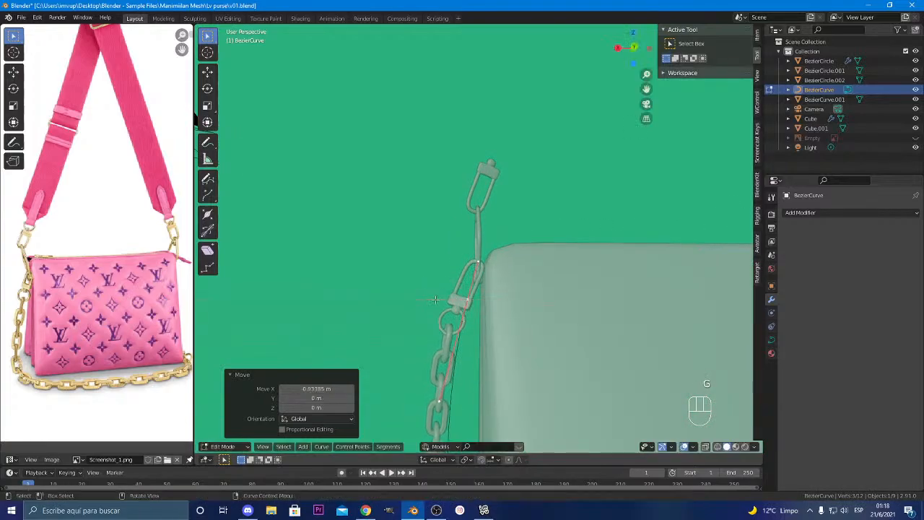
# Move the curve end point freely about 0.022 m along Y and 0.024 m along Z to meet the clasp ring
pyautogui.moveTo(435, 299); pyautogui.dragTo(499, 298, button='middle')
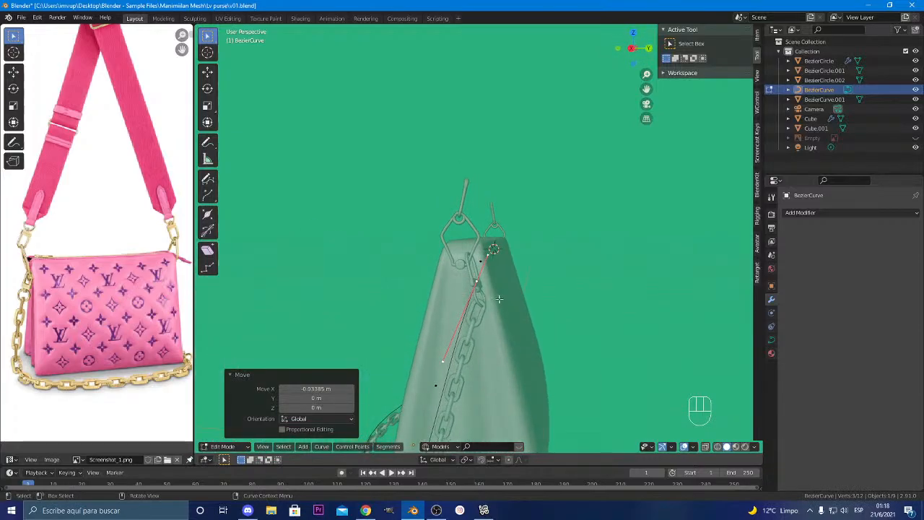
pyautogui.press('g')
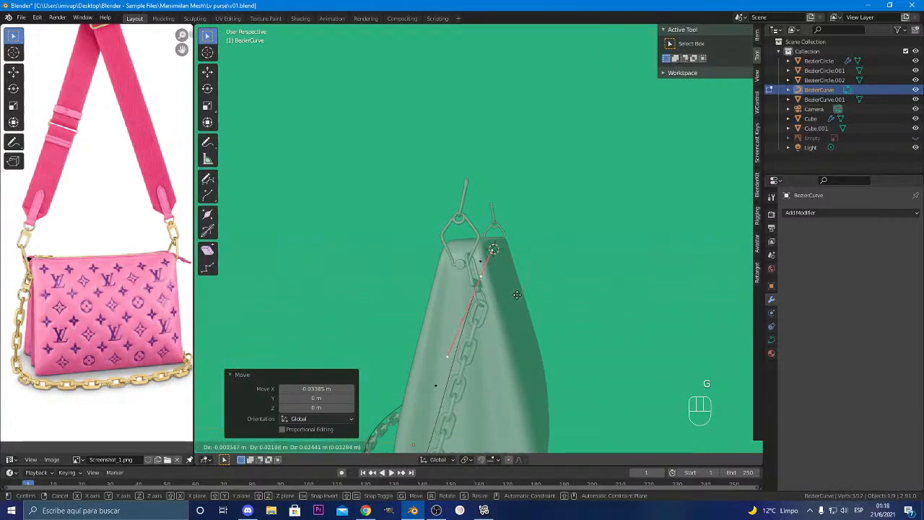
pyautogui.click(517, 295)
pyautogui.moveTo(517, 295); pyautogui.dragTo(593, 337, button='middle')
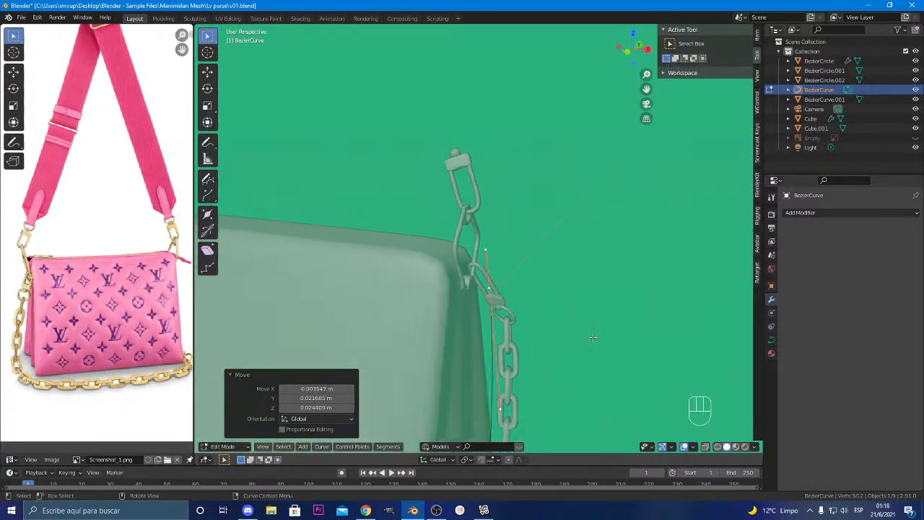
# Leave Edit Mode on the guide curve and examine the purse, chain and both hardware sets from several angles
pyautogui.scroll(-6, 593, 337)
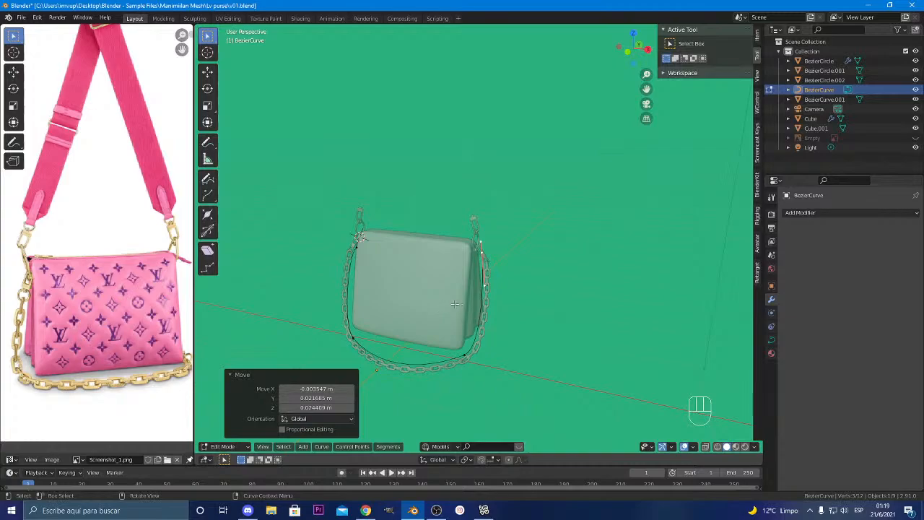
pyautogui.moveTo(461, 294); pyautogui.dragTo(495, 324, button='middle')
pyautogui.scroll(6, 496, 324)
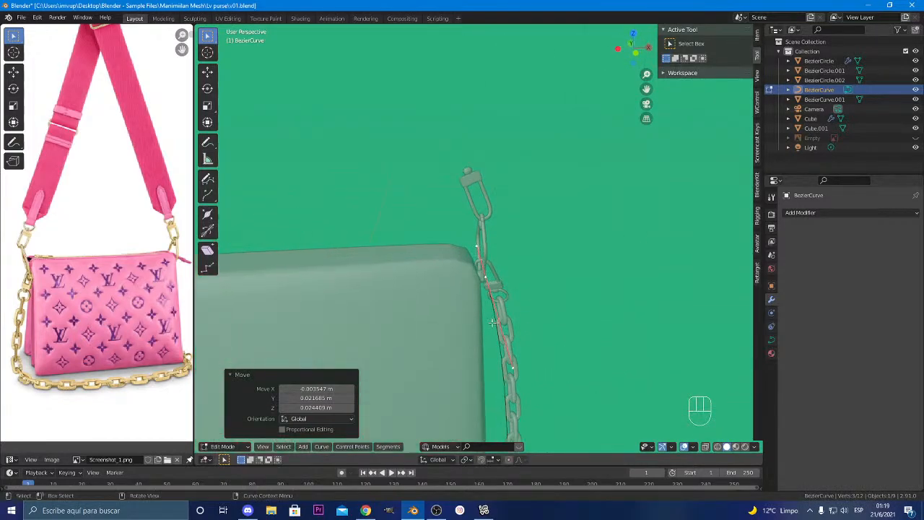
pyautogui.scroll(-6, 491, 322)
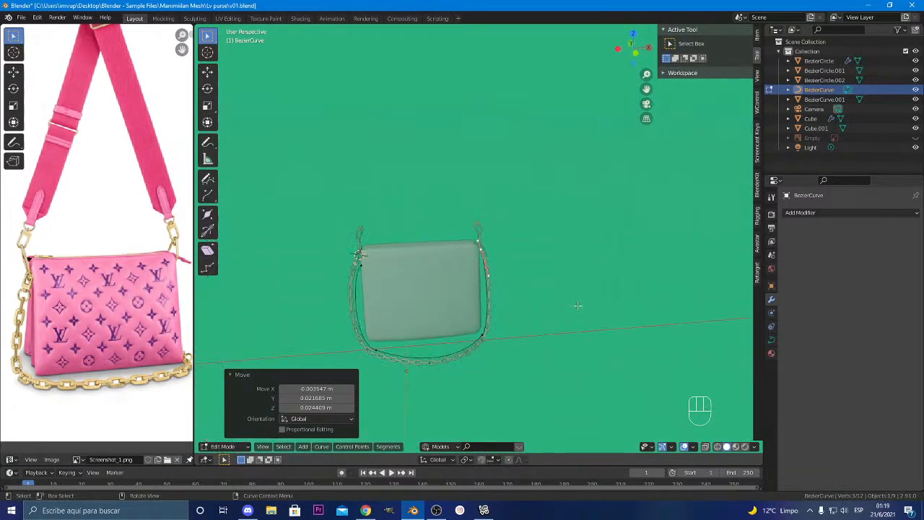
pyautogui.keyDown('shift'); pyautogui.moveTo(578, 306); pyautogui.dragTo(563, 335, button='middle'); pyautogui.keyUp('shift')
pyautogui.scroll(-3, 575, 341)
pyautogui.press('Tab')
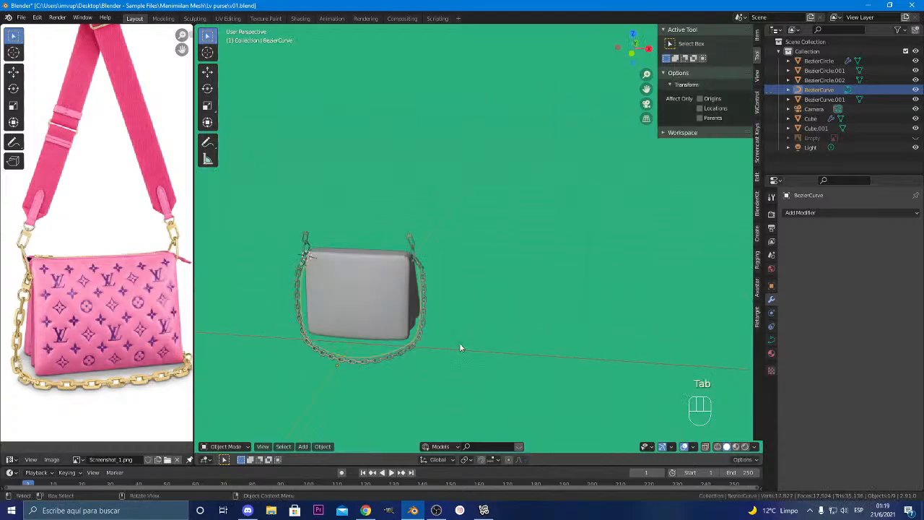
pyautogui.moveTo(463, 347); pyautogui.dragTo(562, 340, button='middle')
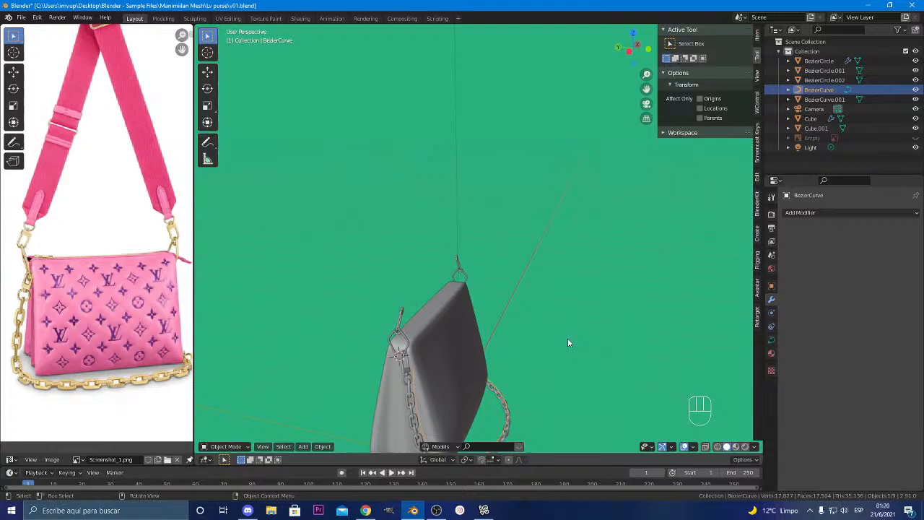
pyautogui.scroll(-5, 609, 340)
pyautogui.moveTo(608, 335); pyautogui.dragTo(588, 271, button='middle')
pyautogui.scroll(3, 543, 333)
pyautogui.press('Tab')
pyautogui.scroll(3, 477, 312)
pyautogui.press('Tab')
pyautogui.scroll(-2, 526, 309)
pyautogui.moveTo(527, 306); pyautogui.dragTo(545, 353, button='middle')
pyautogui.scroll(3, 440, 308)
pyautogui.scroll(-2, 546, 310)
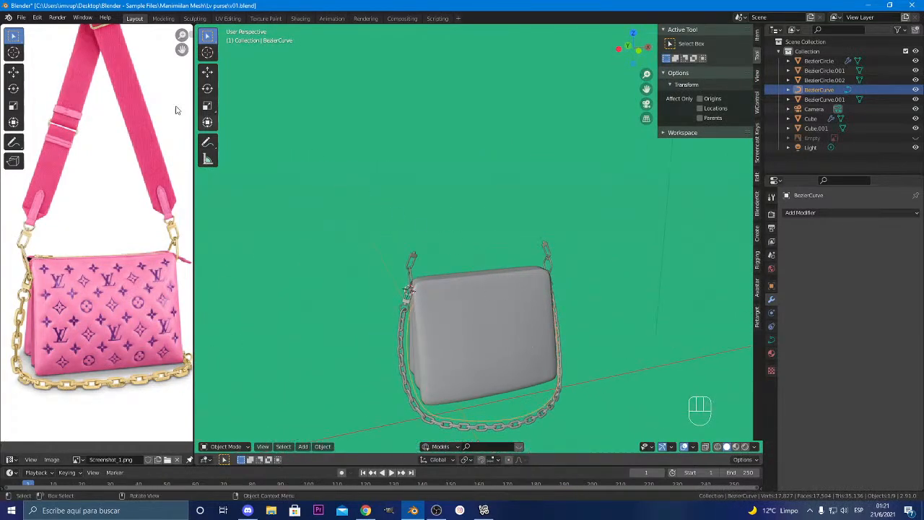
pyautogui.click(22, 18)
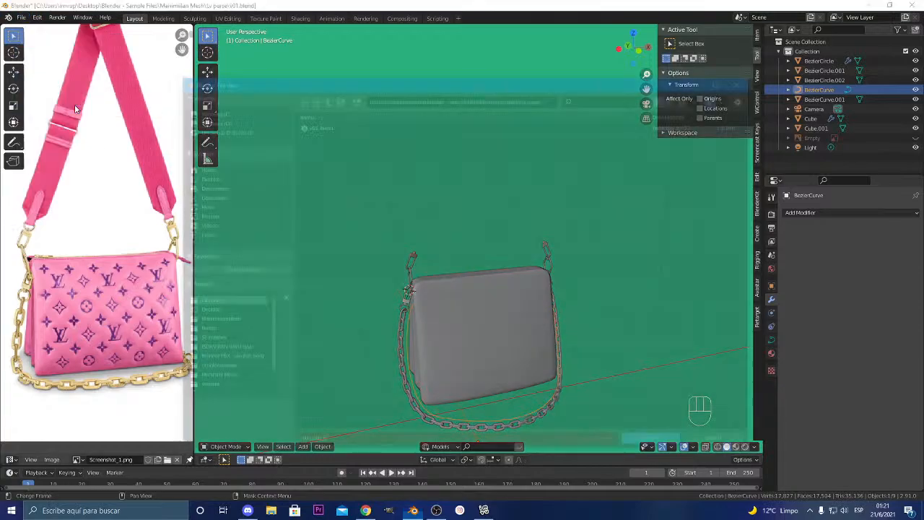
pyautogui.click(74, 102)
pyautogui.click(747, 79)
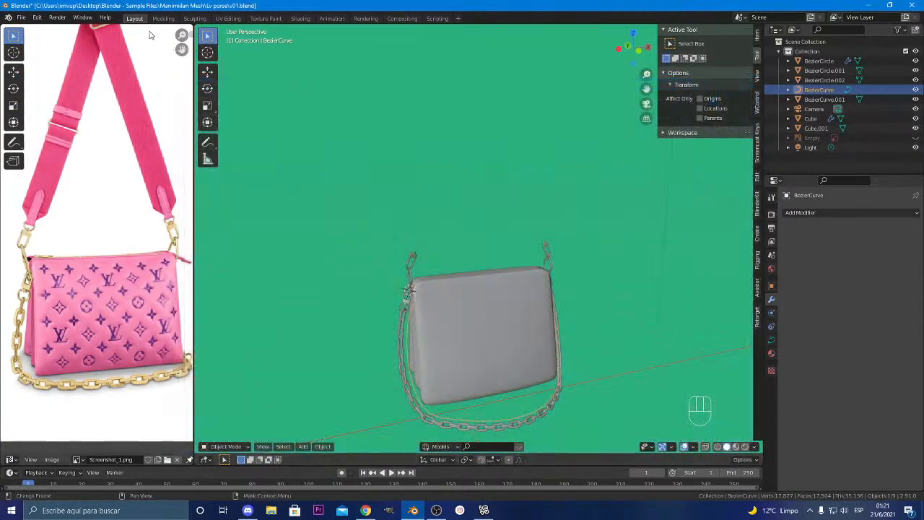
# Save the purse project as a new file named v02.blend in the Lv purse folder
pyautogui.click(21, 18)
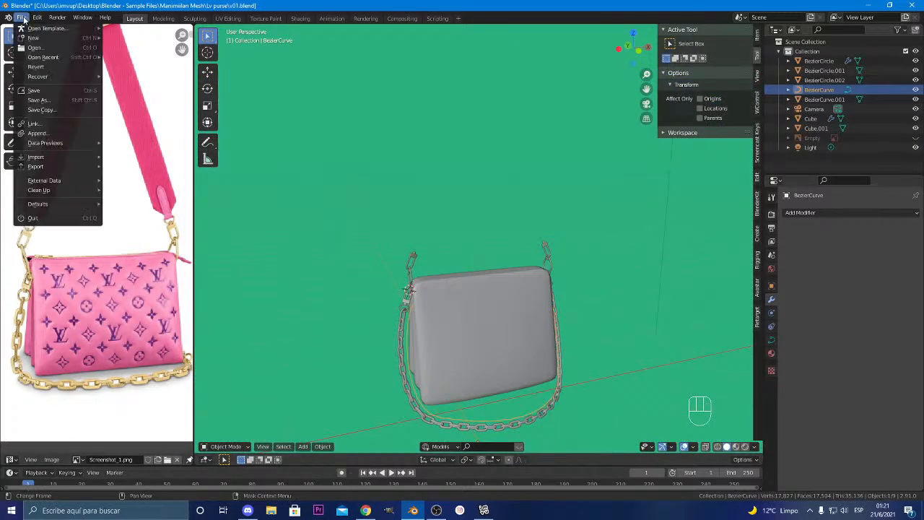
pyautogui.click(48, 104)
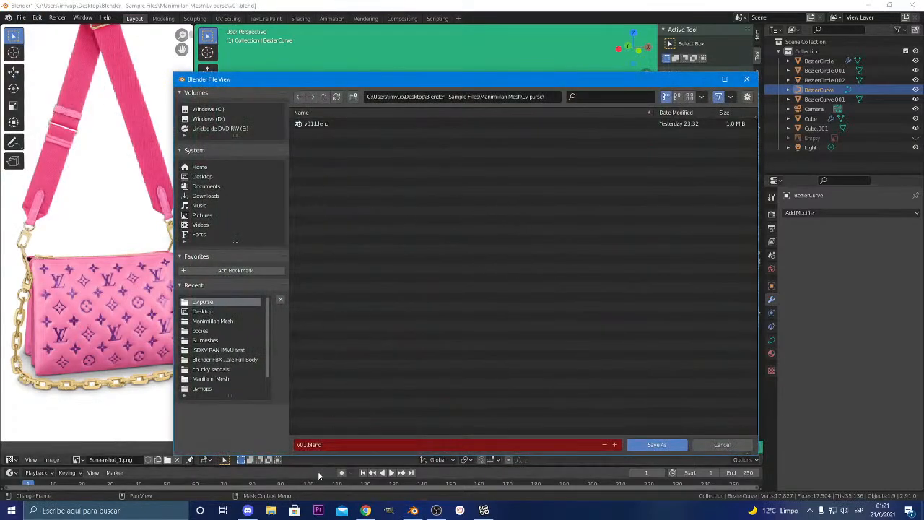
pyautogui.click(308, 445)
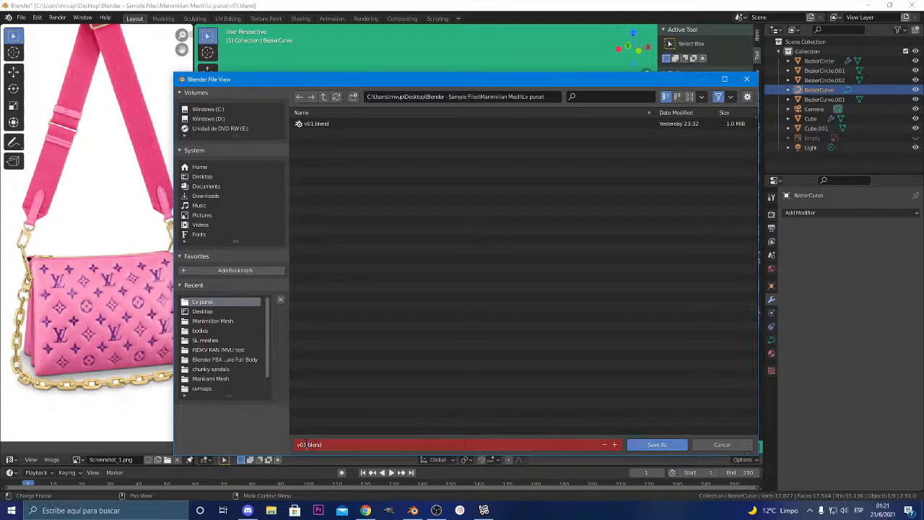
pyautogui.write('v02')
pyautogui.press('Return')
pyautogui.click(652, 446)
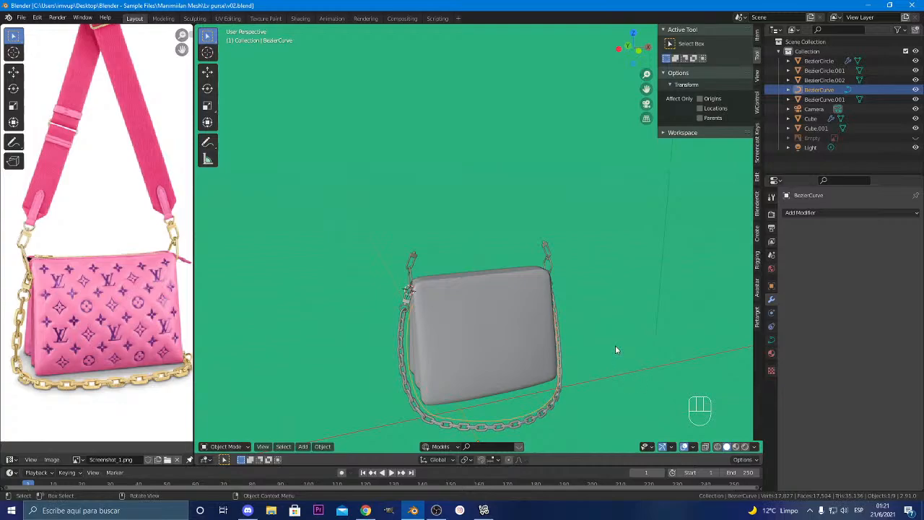
# Open the recent file Avatar 80 Female Full Body-v01.blend and look at the avatar's upper body
pyautogui.moveTo(615, 351); pyautogui.dragTo(549, 326, button='middle')
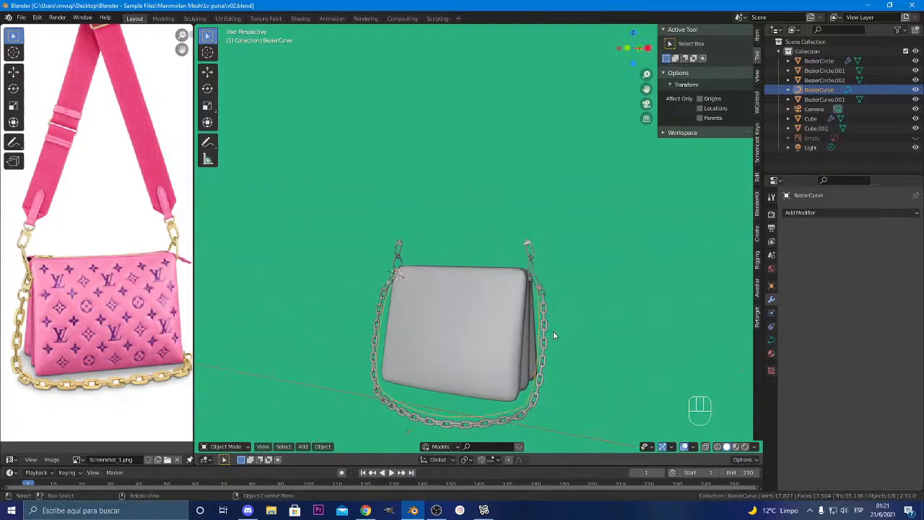
pyautogui.click(21, 17)
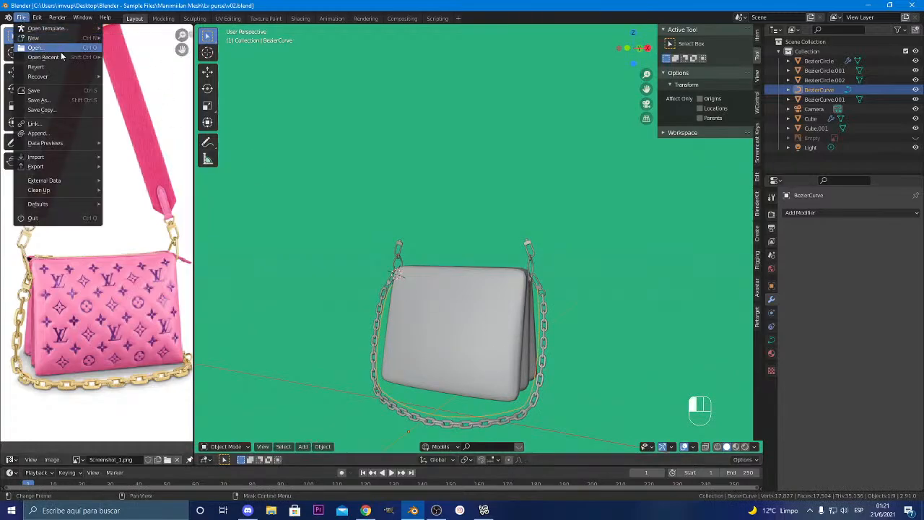
pyautogui.moveTo(96, 57)
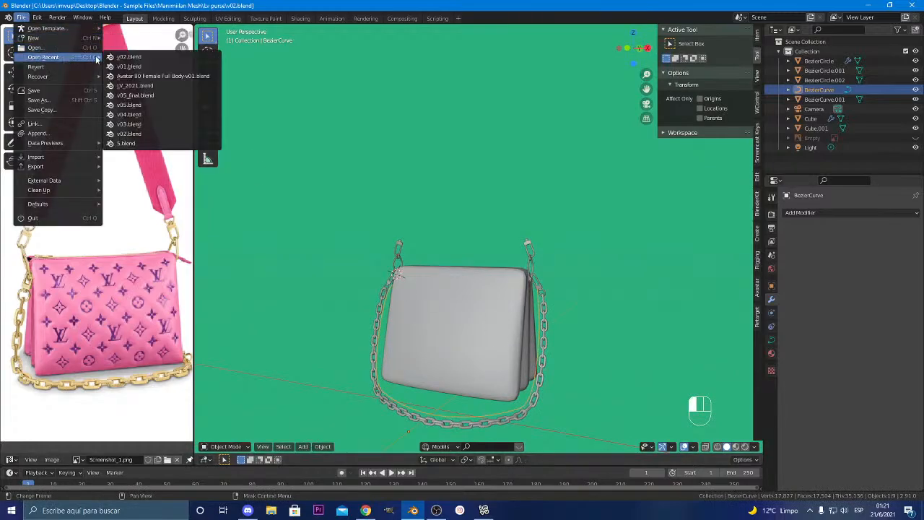
pyautogui.click(148, 76)
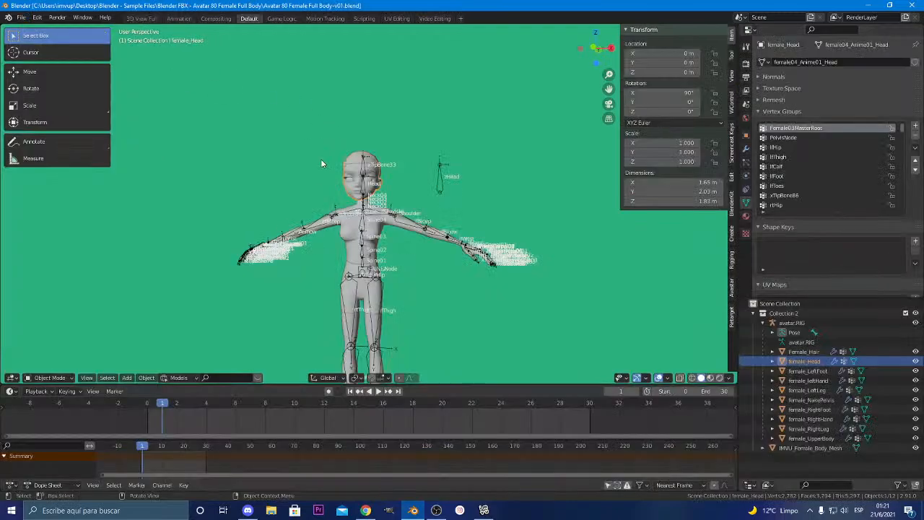
pyautogui.scroll(3, 251, 215)
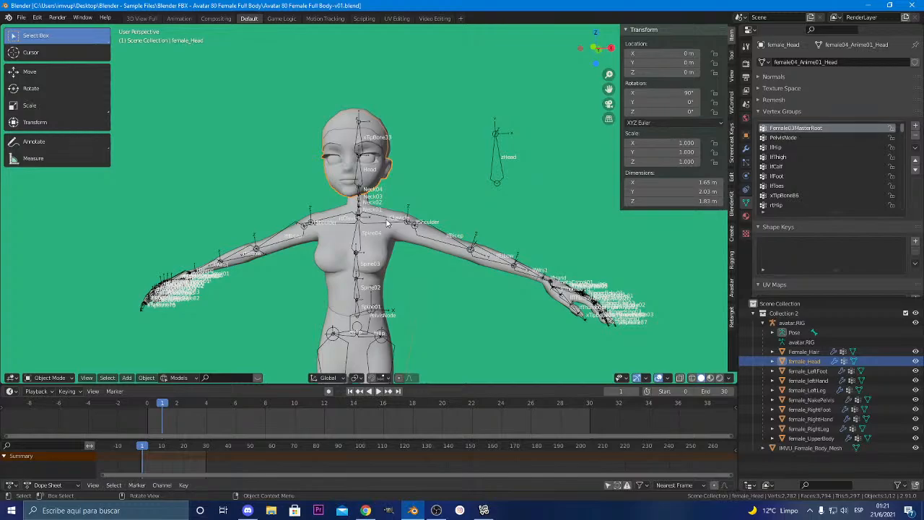
# Hide the avatar.RIG armature so only the female body meshes show in the viewport
pyautogui.scroll(-2, 386, 224)
pyautogui.scroll(-1, 387, 224)
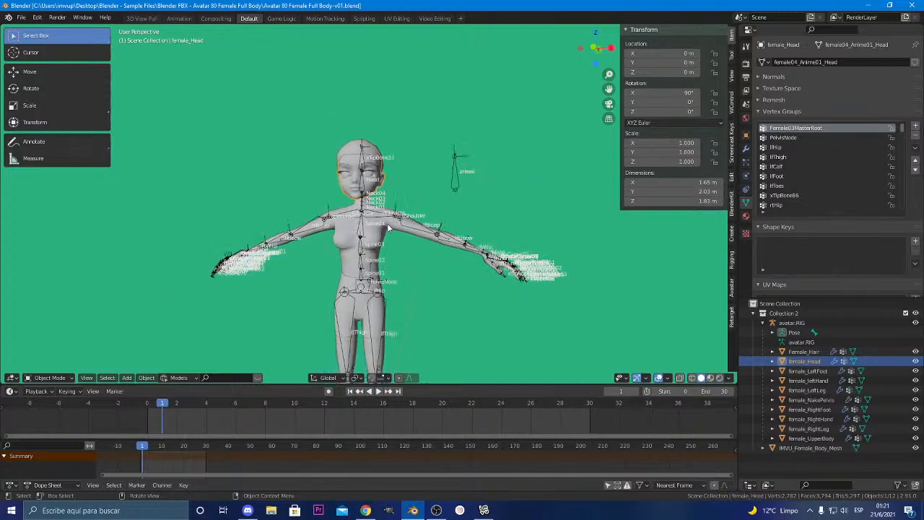
pyautogui.moveTo(397, 223); pyautogui.dragTo(416, 192, button='middle')
pyautogui.scroll(3, 448, 267)
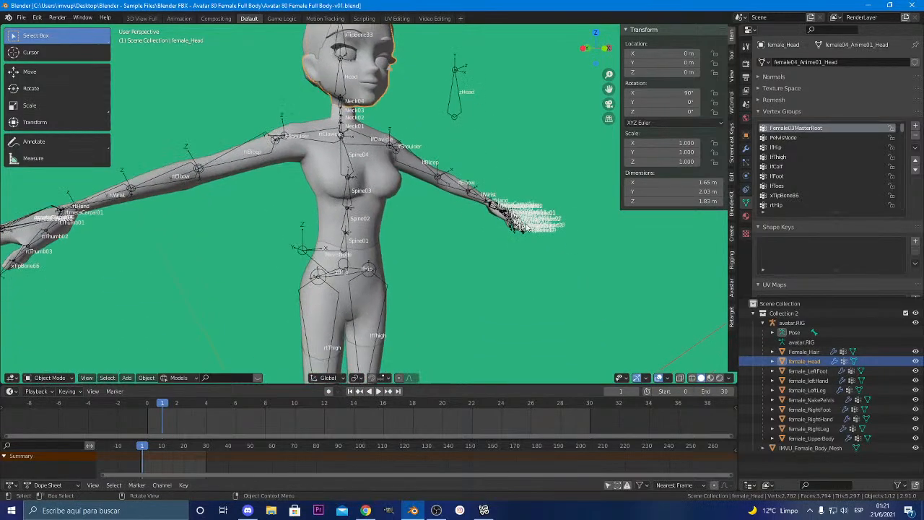
pyautogui.click(915, 324)
pyautogui.scroll(-2, 456, 258)
pyautogui.scroll(-1, 456, 254)
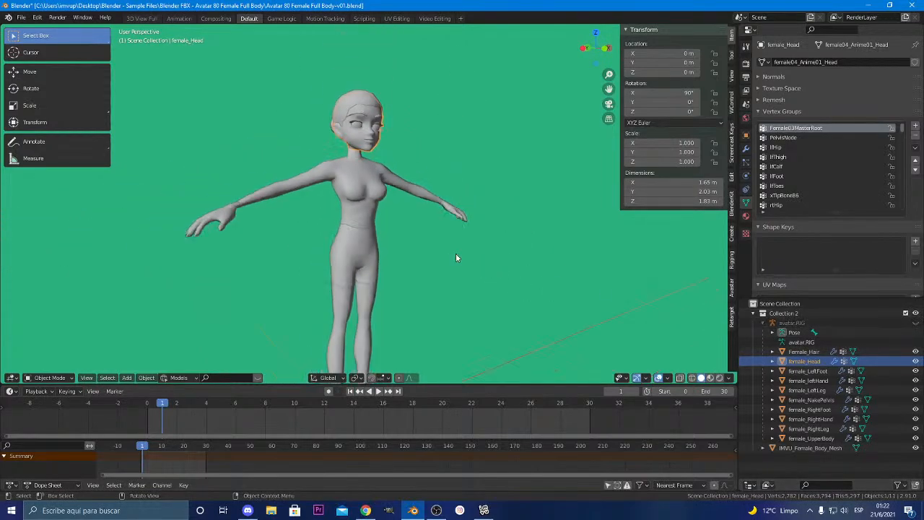
pyautogui.moveTo(455, 254); pyautogui.dragTo(428, 260, button='middle')
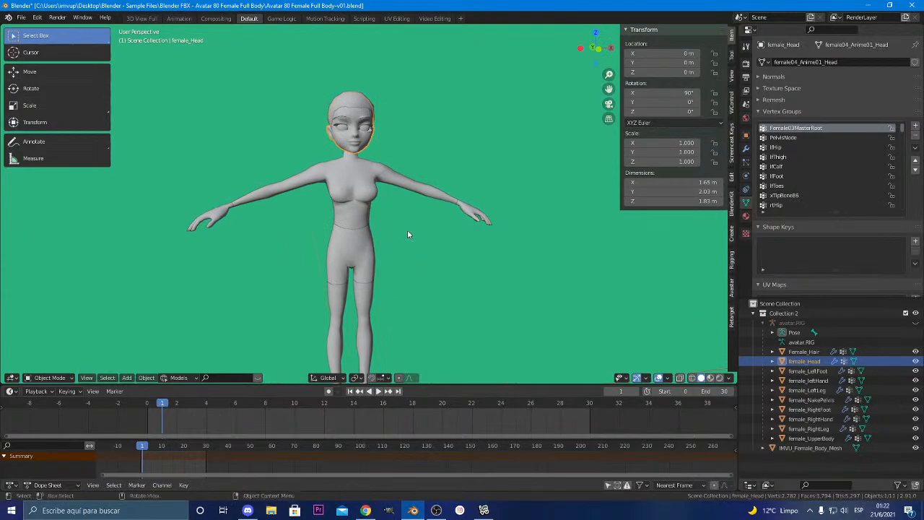
# Select the female_UpperBody mesh and return it from Weight Paint mode to Object Mode
pyautogui.click(369, 218)
pyautogui.hotkey('ctrl', 'Tab')
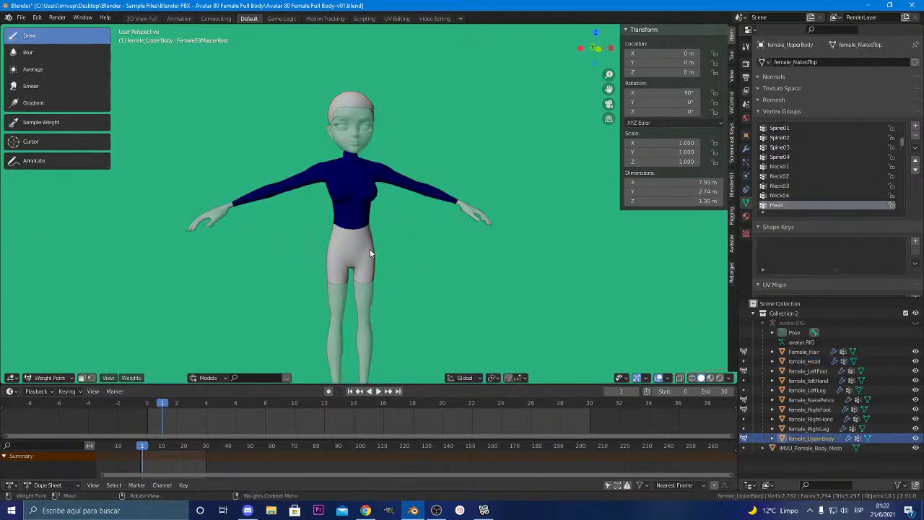
pyautogui.click(60, 378)
pyautogui.click(45, 316)
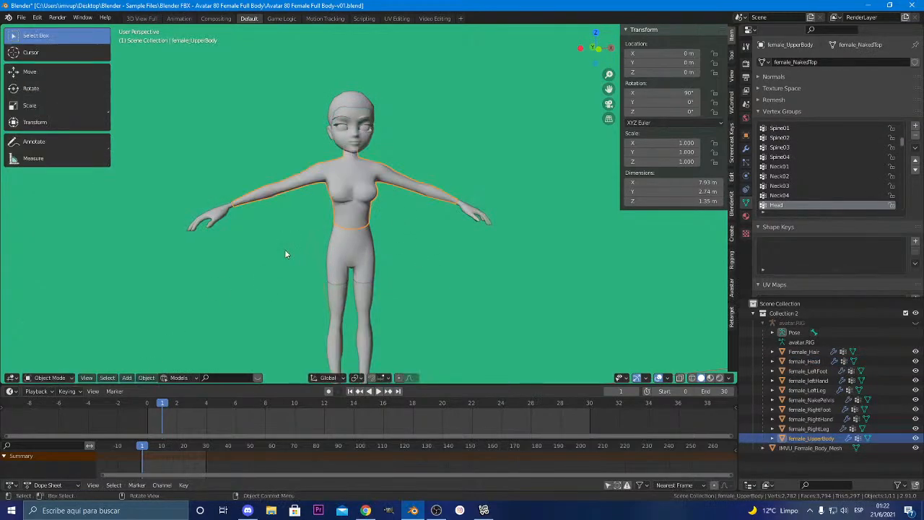
pyautogui.scroll(5, 355, 224)
pyautogui.scroll(-6, 355, 227)
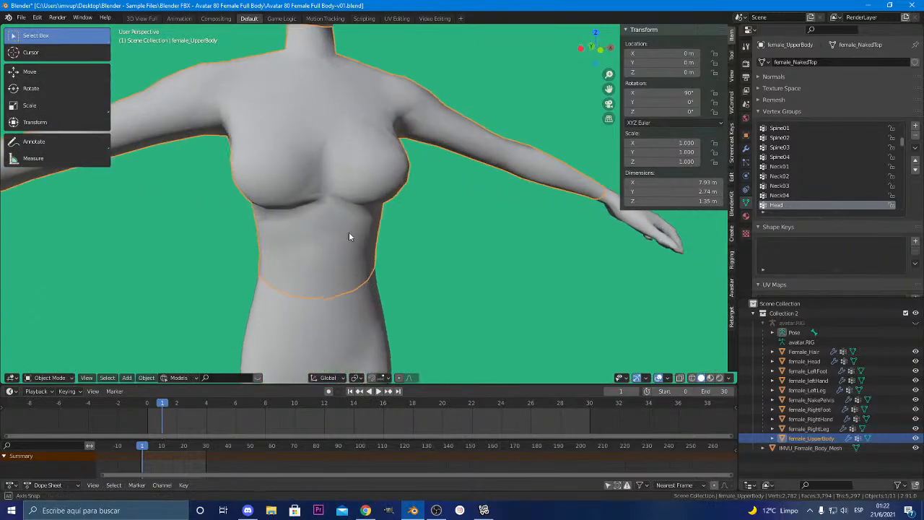
pyautogui.moveTo(322, 256); pyautogui.dragTo(308, 254, button='middle')
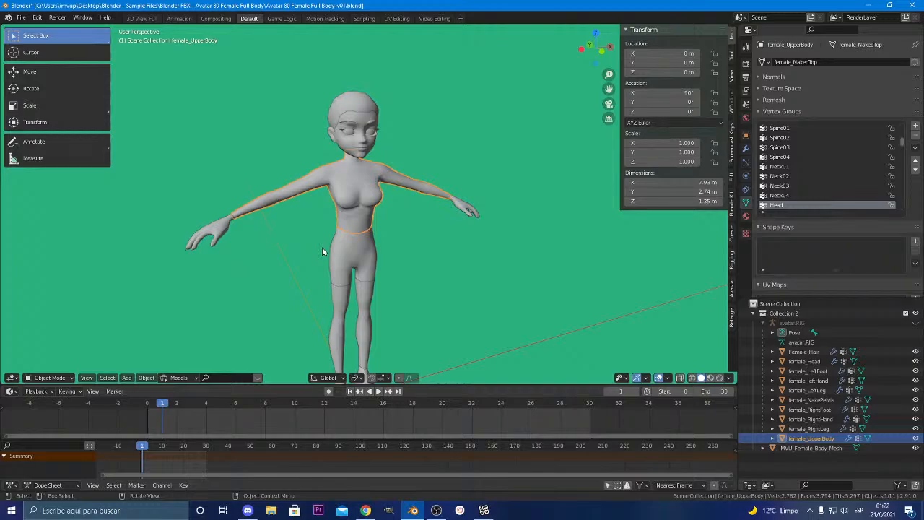
# Add the pelvis and both leg meshes to the upper body selection in Object Mode
pyautogui.keyDown('shift'); pyautogui.click(369, 239); pyautogui.keyUp('shift')
pyautogui.hotkey('ctrl', 'Tab')
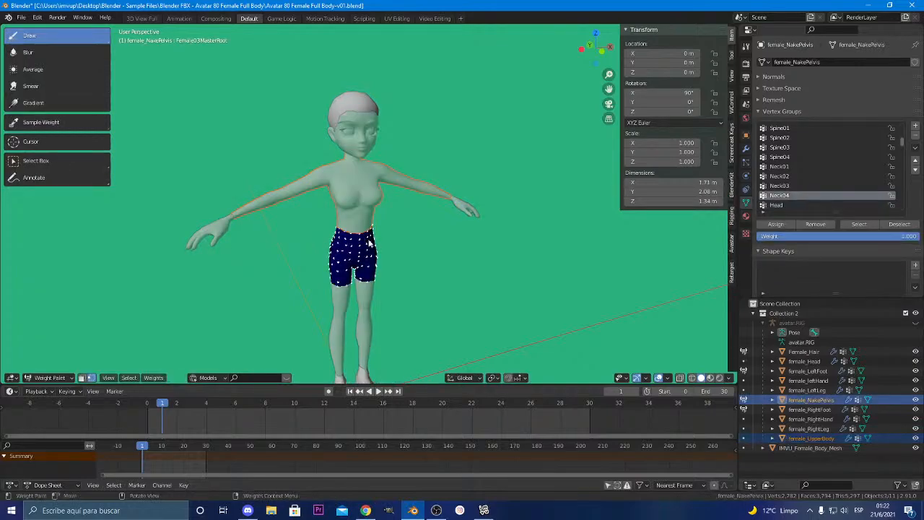
pyautogui.click(70, 377)
pyautogui.click(57, 367)
pyautogui.moveTo(368, 282)
pyautogui.mouseDown(button='middle')
pyautogui.moveTo(412, 259)
pyautogui.moveTo(384, 287)
pyautogui.mouseUp(button='middle')
pyautogui.keyDown('shift'); pyautogui.click(370, 296); pyautogui.keyUp('shift')
pyautogui.keyDown('shift'); pyautogui.click(336, 291); pyautogui.keyUp('shift')
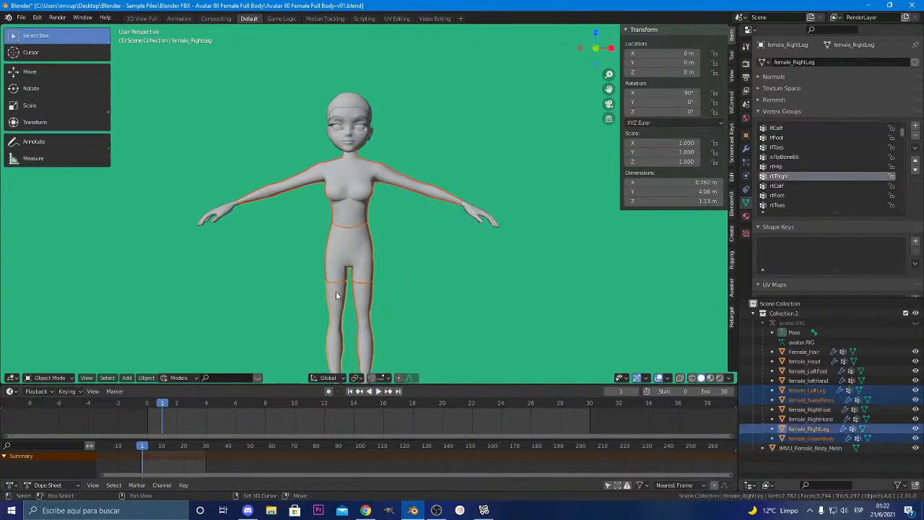
pyautogui.scroll(5, 394, 278)
pyautogui.press('s')
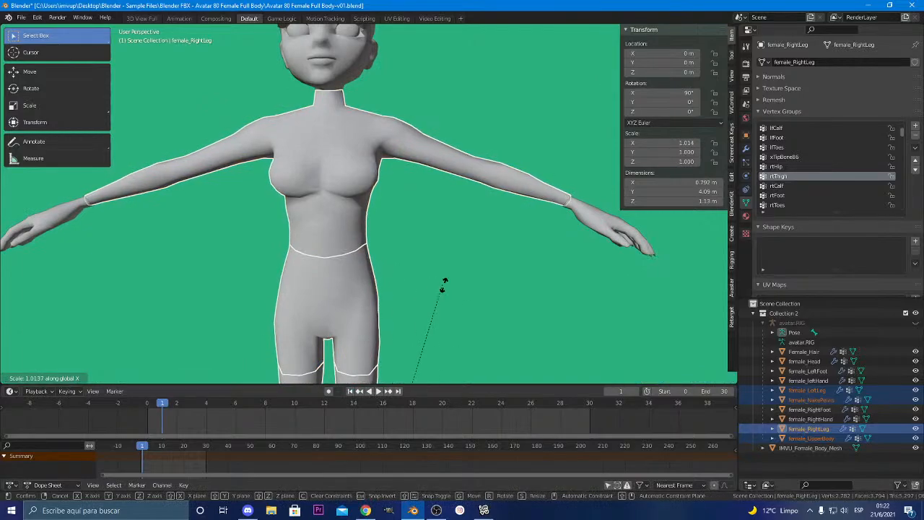
pyautogui.rightClick(502, 290)
# Enter Edit Mode on the four selected body meshes and examine their topology from several angles
pyautogui.moveTo(331, 259); pyautogui.dragTo(361, 208, button='middle')
pyautogui.scroll(-3, 423, 257)
pyautogui.press('Tab')
pyautogui.scroll(5, 321, 260)
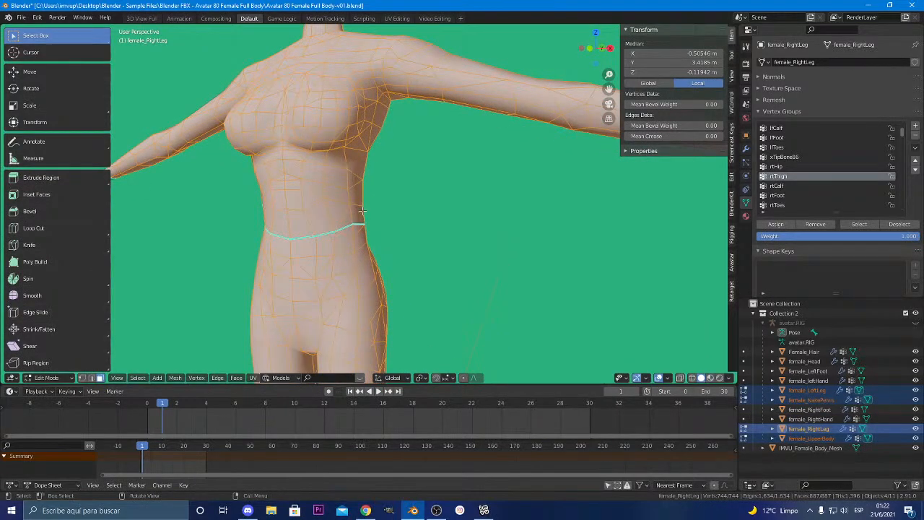
pyautogui.scroll(-5, 396, 223)
pyautogui.moveTo(396, 237); pyautogui.dragTo(349, 228, button='middle')
pyautogui.scroll(3, 394, 271)
pyautogui.scroll(-4, 393, 271)
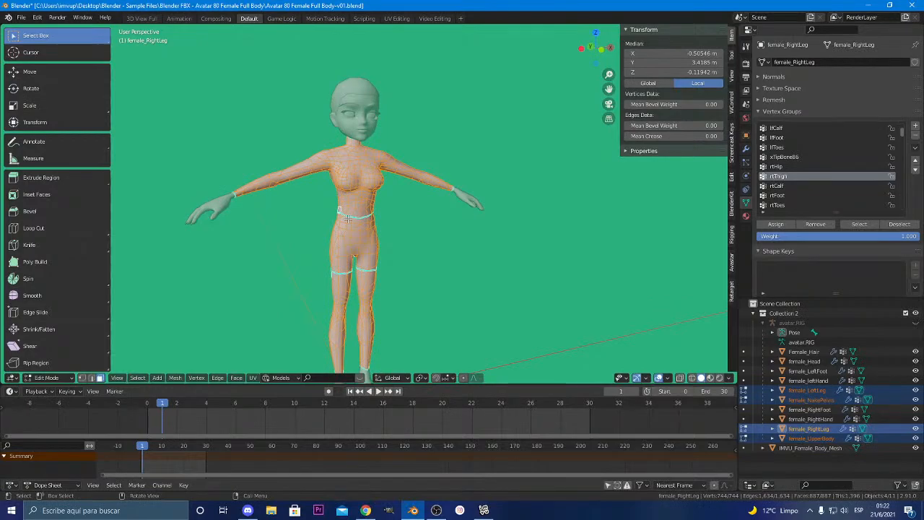
pyautogui.scroll(4, 349, 219)
pyautogui.scroll(-3, 348, 220)
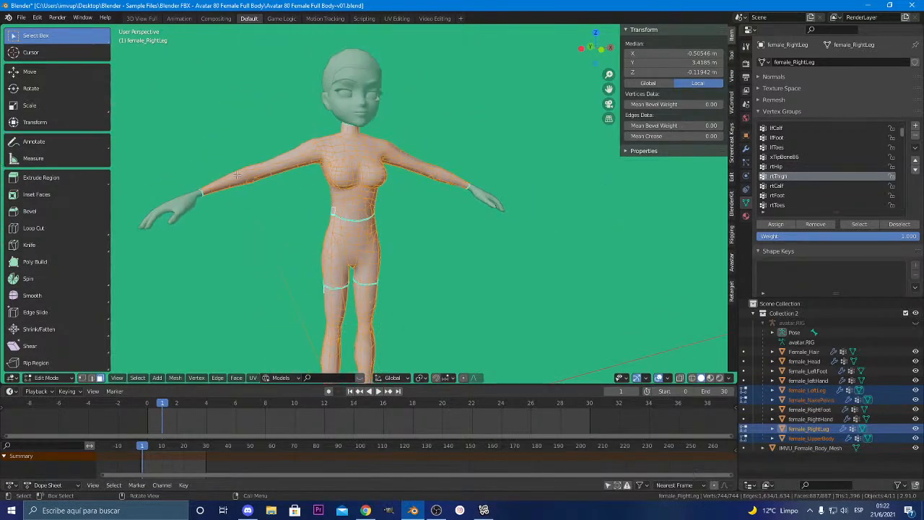
pyautogui.press('Tab')
pyautogui.press('Tab')
# Sketch a short-sleeved top's outline with a V-shaped neckline over the avatar's torso using the Annotate tool
pyautogui.click(76, 140)
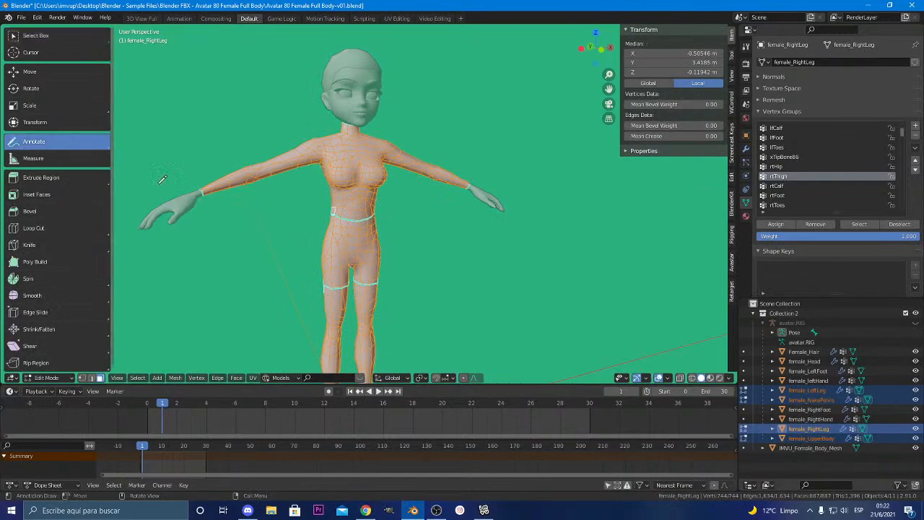
pyautogui.moveTo(268, 146)
pyautogui.mouseDown()
pyautogui.moveTo(297, 182)
pyautogui.moveTo(315, 177)
pyautogui.moveTo(361, 217)
pyautogui.moveTo(392, 199)
pyautogui.moveTo(404, 169)
pyautogui.moveTo(387, 128)
pyautogui.moveTo(348, 124)
pyautogui.moveTo(265, 155)
pyautogui.mouseUp()
pyautogui.moveTo(337, 135); pyautogui.dragTo(366, 130)
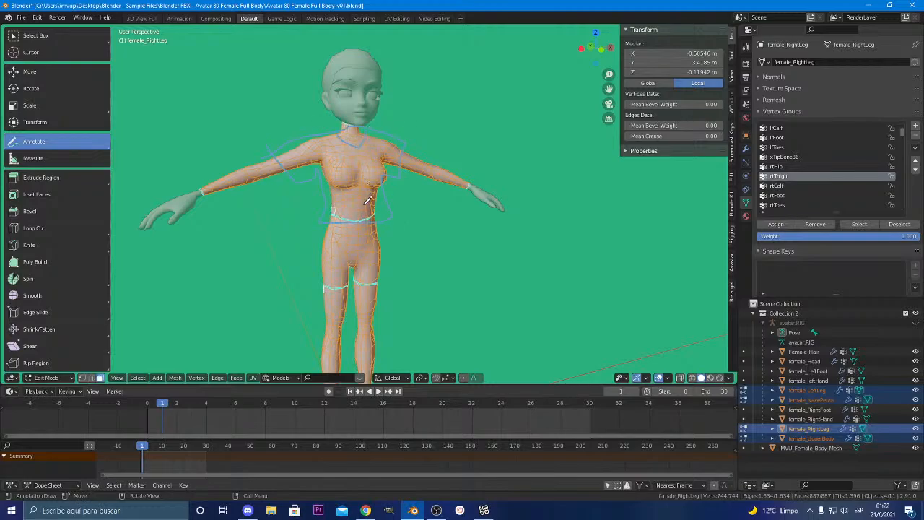
# Change the annotation colour to dark blue
pyautogui.scroll(2, 426, 221)
pyautogui.keyDown('shift'); pyautogui.moveTo(430, 221); pyautogui.dragTo(455, 257, button='middle'); pyautogui.keyUp('shift')
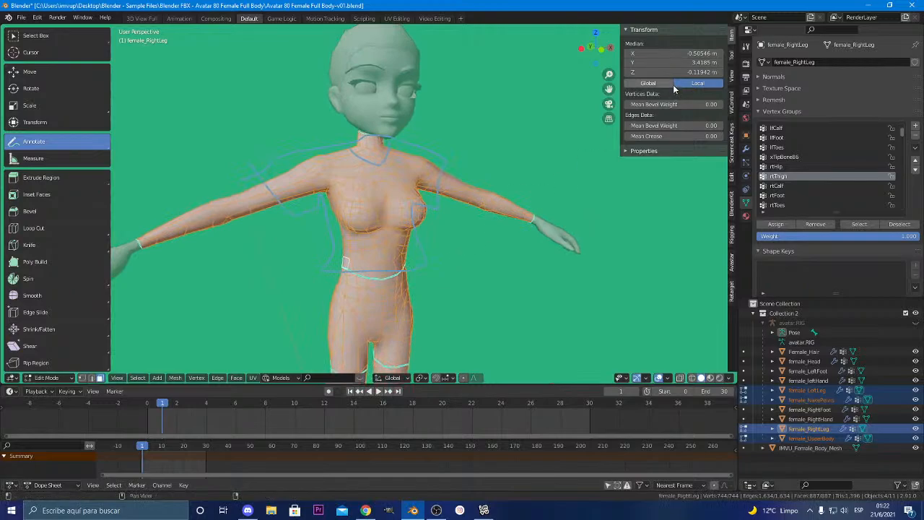
pyautogui.click(732, 55)
pyautogui.click(654, 69)
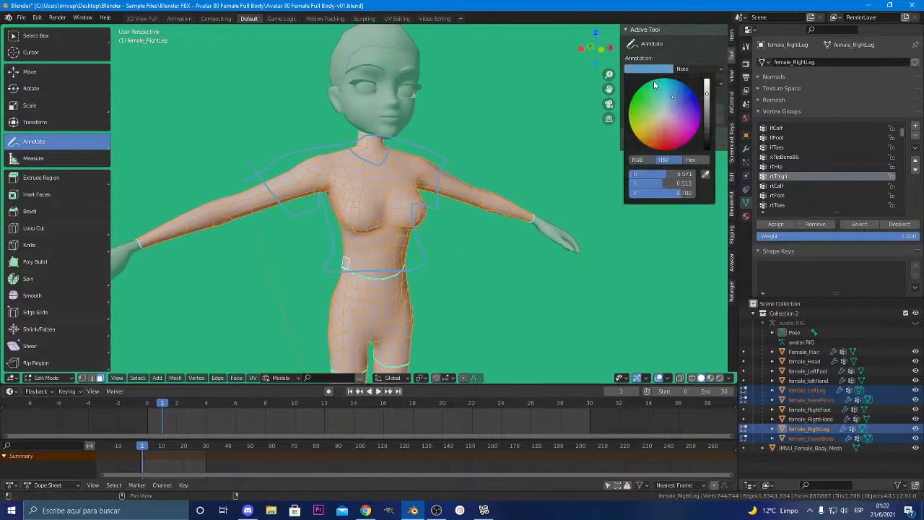
pyautogui.moveTo(665, 130)
pyautogui.mouseDown()
pyautogui.moveTo(673, 142)
pyautogui.moveTo(688, 111)
pyautogui.moveTo(638, 124)
pyautogui.moveTo(634, 113)
pyautogui.moveTo(638, 133)
pyautogui.moveTo(697, 98)
pyautogui.mouseUp()
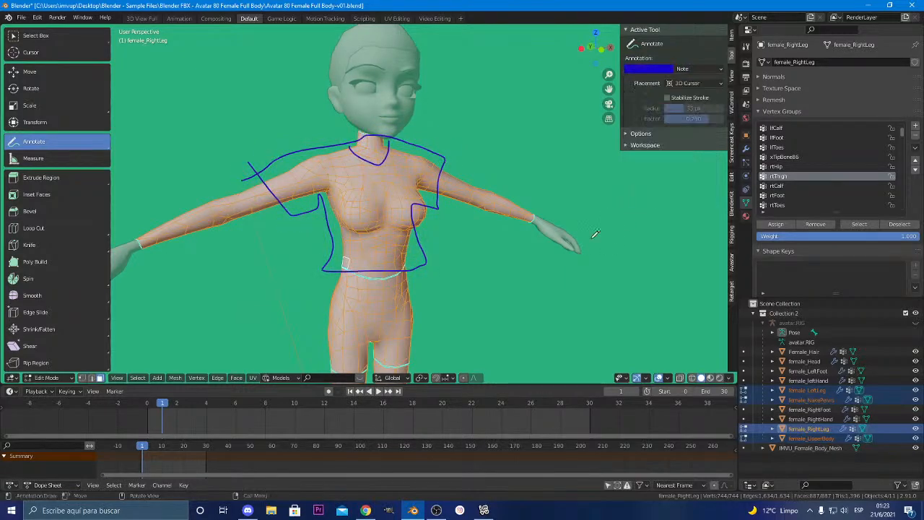
# Annotate long sleeves along both forearms, a curved hem at the waist and extra strokes around the neckline
pyautogui.moveTo(497, 253); pyautogui.dragTo(491, 252, button='middle')
pyautogui.scroll(2, 454, 247)
pyautogui.click(195, 214)
pyautogui.moveTo(258, 186)
pyautogui.mouseDown()
pyautogui.moveTo(138, 240)
pyautogui.moveTo(287, 198)
pyautogui.mouseUp()
pyautogui.moveTo(337, 260)
pyautogui.mouseDown()
pyautogui.moveTo(403, 278)
pyautogui.moveTo(417, 261)
pyautogui.mouseUp()
pyautogui.moveTo(440, 189)
pyautogui.mouseDown()
pyautogui.moveTo(546, 214)
pyautogui.moveTo(446, 165)
pyautogui.mouseUp()
pyautogui.moveTo(353, 134)
pyautogui.mouseDown()
pyautogui.moveTo(358, 153)
pyautogui.moveTo(361, 130)
pyautogui.moveTo(388, 130)
pyautogui.moveTo(393, 151)
pyautogui.mouseUp()
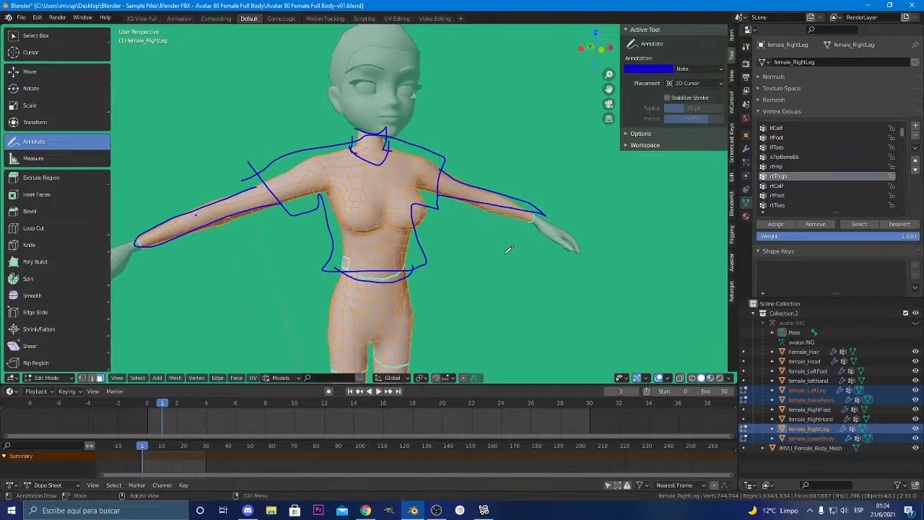
pyautogui.scroll(1, 470, 228)
pyautogui.scroll(-1, 470, 228)
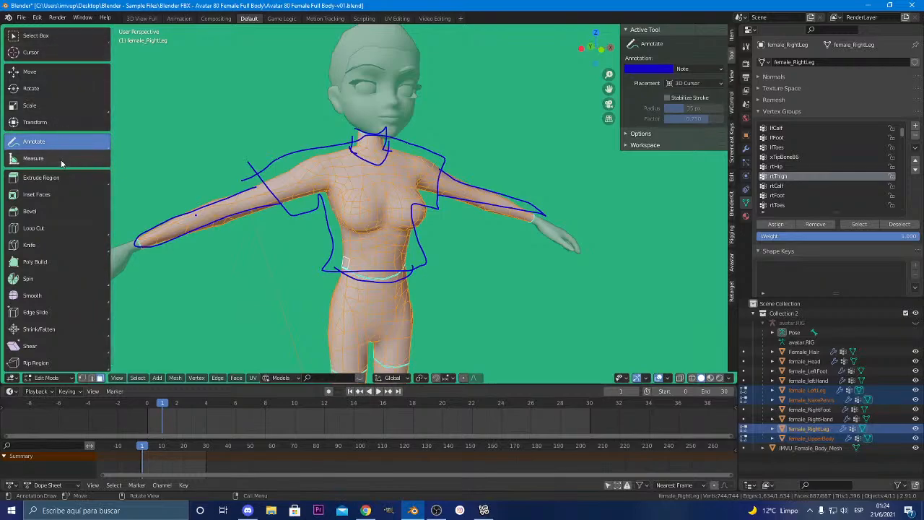
# Leave Edit Mode and open only the upper body mesh in Sculpt Mode with the Inflate brush and its settings
pyautogui.click(39, 378)
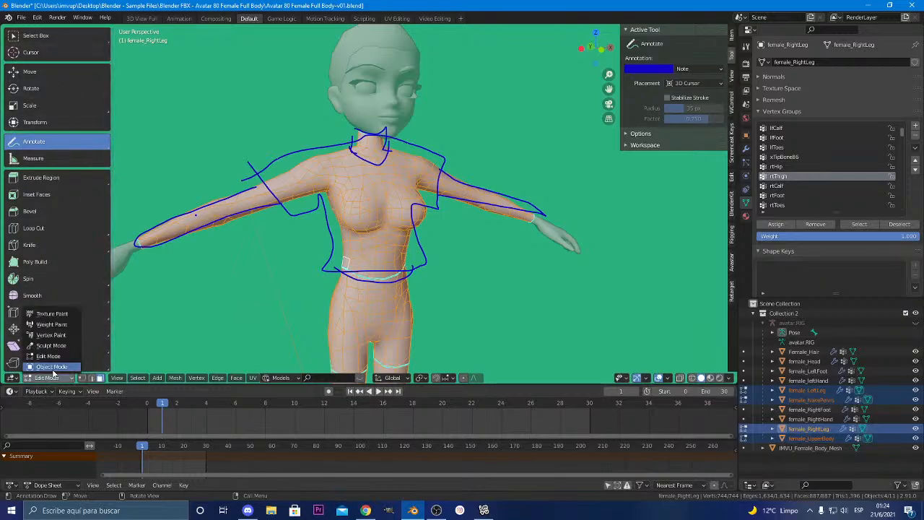
pyautogui.click(51, 367)
pyautogui.click(381, 205)
pyautogui.click(56, 380)
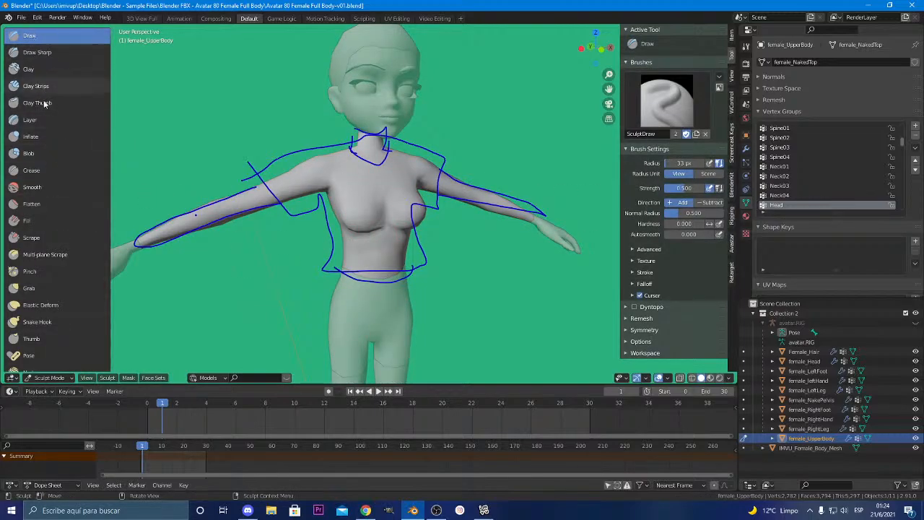
pyautogui.click(32, 136)
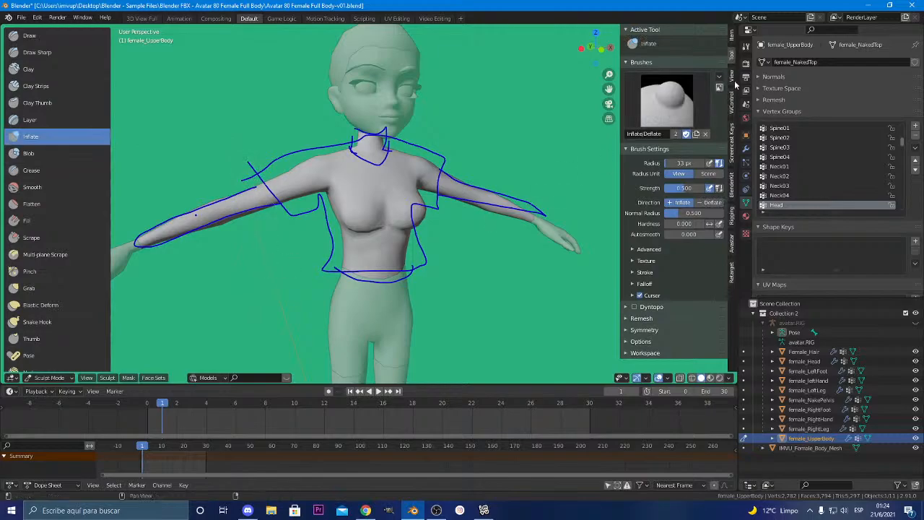
pyautogui.click(746, 46)
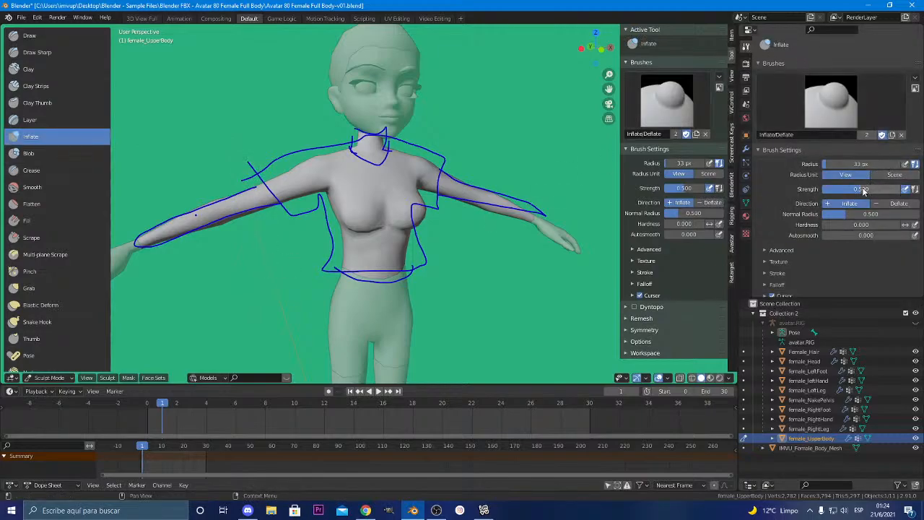
# Stroke the Inflate brush over the chest, switch its direction to Deflate and stroke along the waist
pyautogui.moveTo(375, 215)
pyautogui.mouseDown()
pyautogui.moveTo(361, 216)
pyautogui.moveTo(446, 208)
pyautogui.moveTo(363, 213)
pyautogui.moveTo(380, 222)
pyautogui.mouseUp()
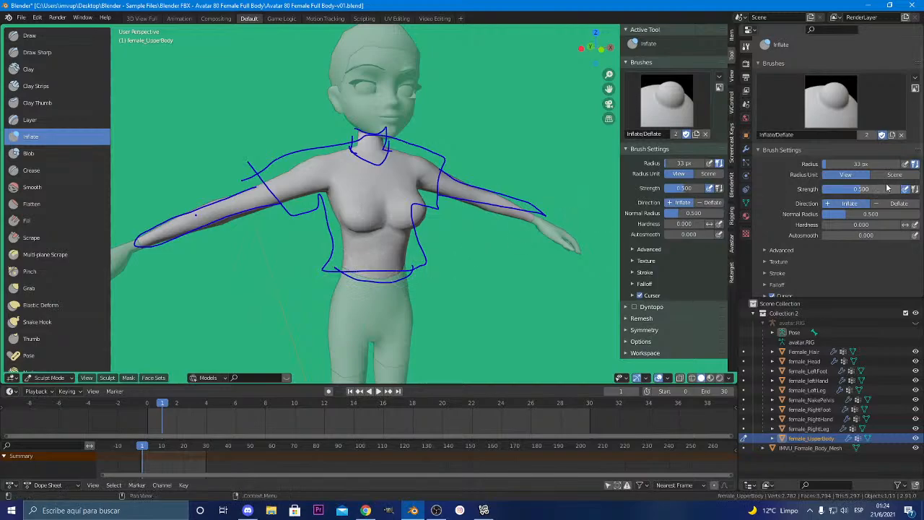
pyautogui.click(900, 203)
pyautogui.moveTo(370, 277)
pyautogui.mouseDown()
pyautogui.moveTo(340, 265)
pyautogui.moveTo(385, 265)
pyautogui.moveTo(312, 267)
pyautogui.mouseUp()
pyautogui.scroll(3, 404, 285)
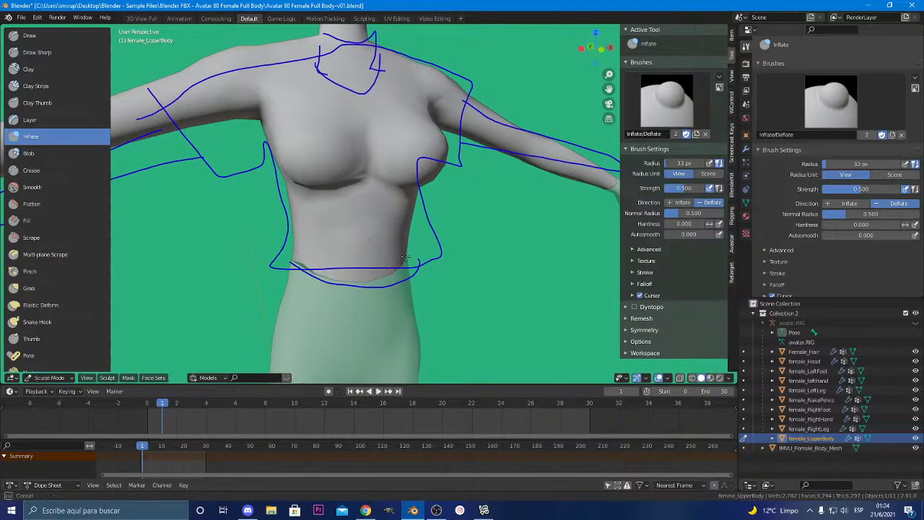
# Set the brush strength to 0.755 and radius to 97 px, and deflate the waist and midriff
pyautogui.moveTo(861, 189); pyautogui.dragTo(883, 191)
pyautogui.moveTo(854, 164); pyautogui.dragTo(865, 164)
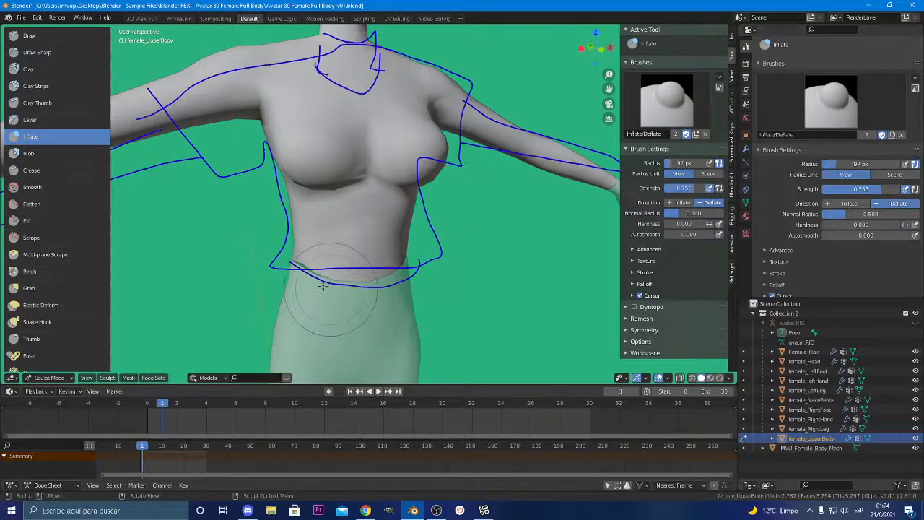
pyautogui.moveTo(323, 285); pyautogui.dragTo(307, 252)
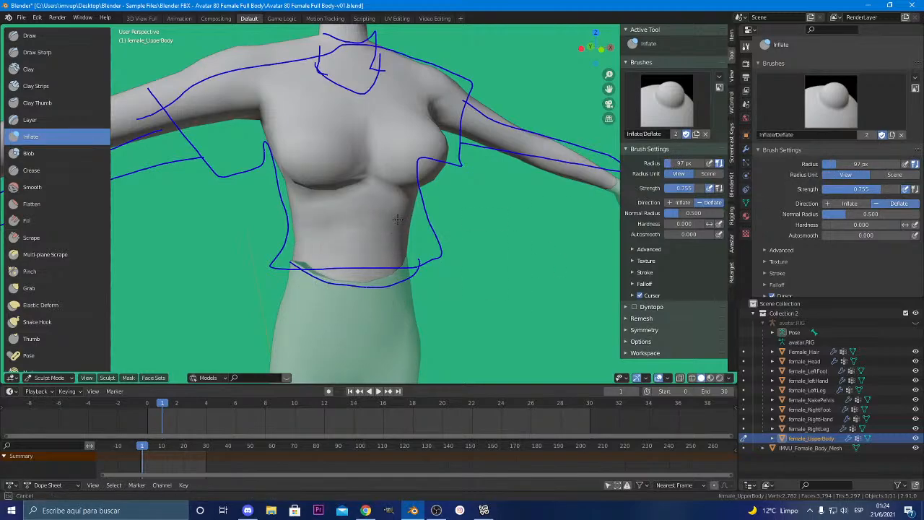
pyautogui.moveTo(397, 219)
pyautogui.mouseDown()
pyautogui.moveTo(292, 200)
pyautogui.moveTo(326, 216)
pyautogui.mouseUp()
pyautogui.moveTo(397, 224); pyautogui.dragTo(334, 233, button='middle')
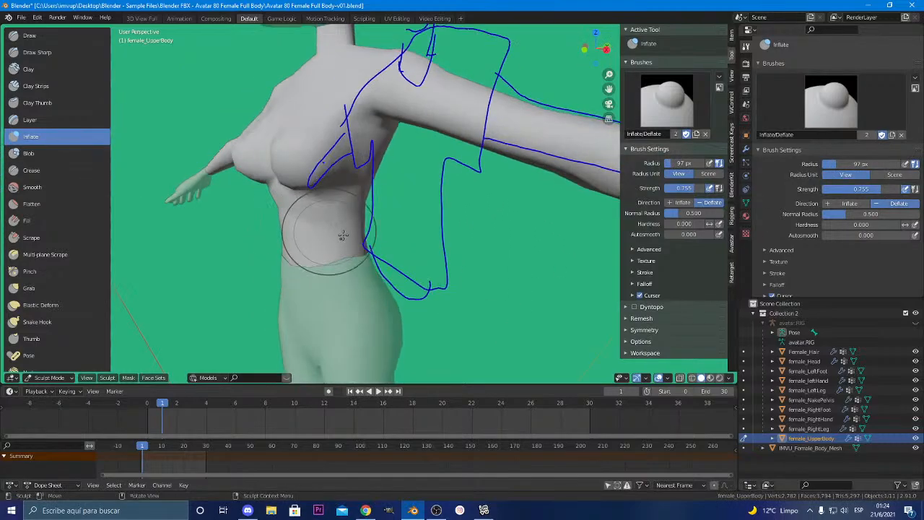
pyautogui.moveTo(332, 230)
pyautogui.mouseDown()
pyautogui.moveTo(370, 194)
pyautogui.moveTo(370, 232)
pyautogui.moveTo(355, 239)
pyautogui.moveTo(381, 160)
pyautogui.mouseUp()
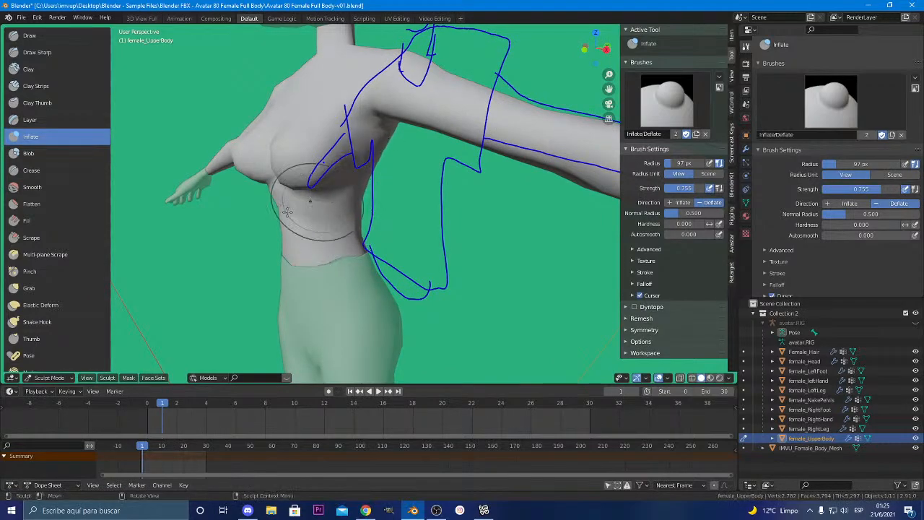
# Deflate the side of the chest and the upper arm near the shoulder with the same brush
pyautogui.moveTo(312, 203)
pyautogui.mouseDown(button='middle')
pyautogui.moveTo(338, 199)
pyautogui.moveTo(309, 258)
pyautogui.moveTo(329, 189)
pyautogui.moveTo(356, 160)
pyautogui.moveTo(319, 184)
pyautogui.moveTo(366, 215)
pyautogui.mouseUp(button='middle')
pyautogui.moveTo(286, 166); pyautogui.dragTo(274, 187)
pyautogui.moveTo(273, 190); pyautogui.dragTo(231, 139, button='middle')
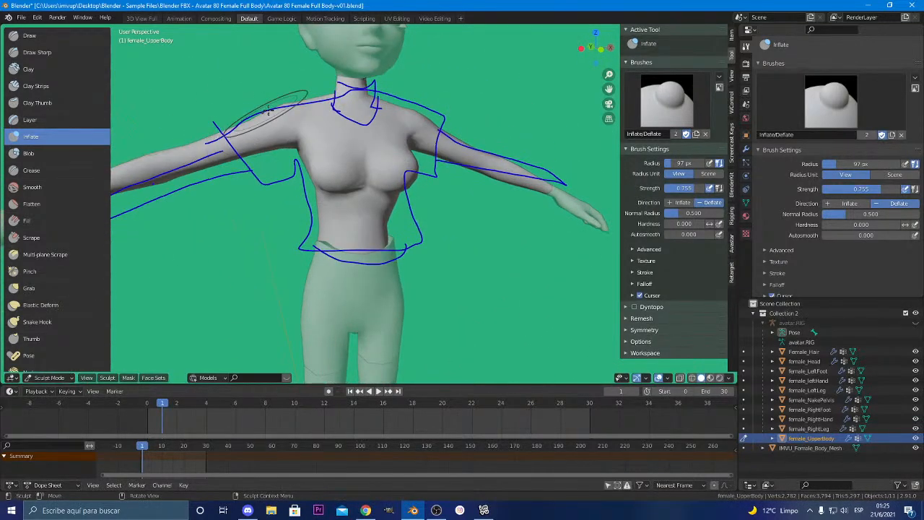
pyautogui.moveTo(272, 135); pyautogui.dragTo(286, 118)
# Switch to the Grab brush and pull out the lower edge of the upper body mesh at the side of the waist
pyautogui.moveTo(444, 105); pyautogui.dragTo(345, 152, button='middle')
pyautogui.scroll(-1, 357, 148)
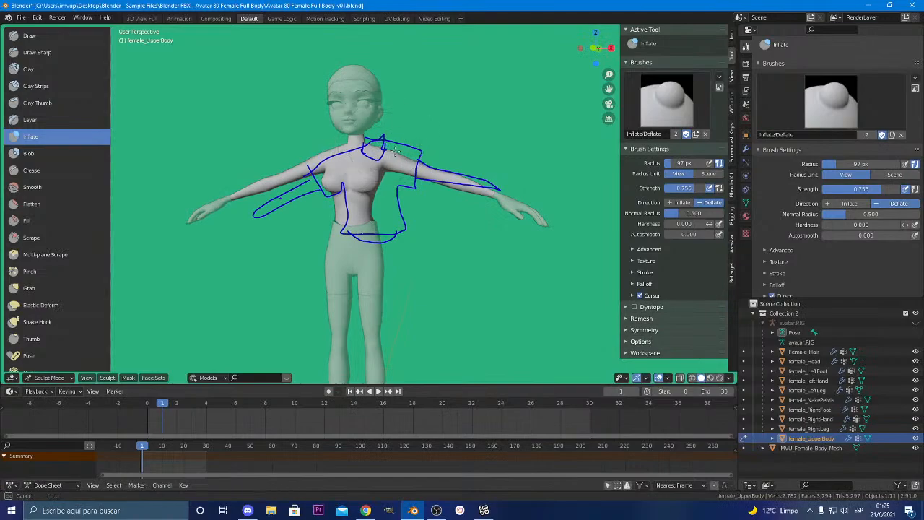
pyautogui.scroll(-2, 455, 189)
pyautogui.moveTo(434, 195); pyautogui.dragTo(252, 161, button='middle')
pyautogui.scroll(3, 328, 221)
pyautogui.scroll(2, 328, 221)
pyautogui.moveTo(328, 222)
pyautogui.mouseDown(button='middle')
pyautogui.moveTo(307, 260)
pyautogui.moveTo(339, 227)
pyautogui.moveTo(310, 248)
pyautogui.mouseUp(button='middle')
pyautogui.scroll(2, 309, 247)
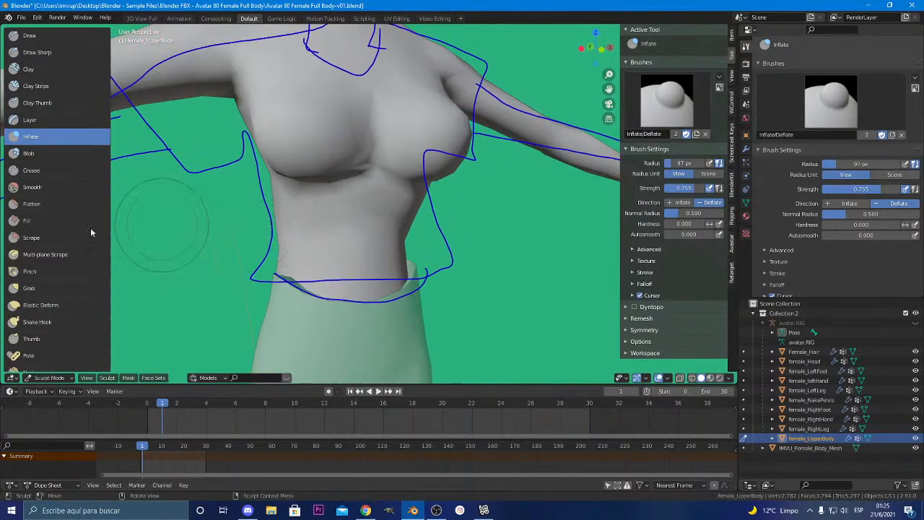
pyautogui.click(50, 289)
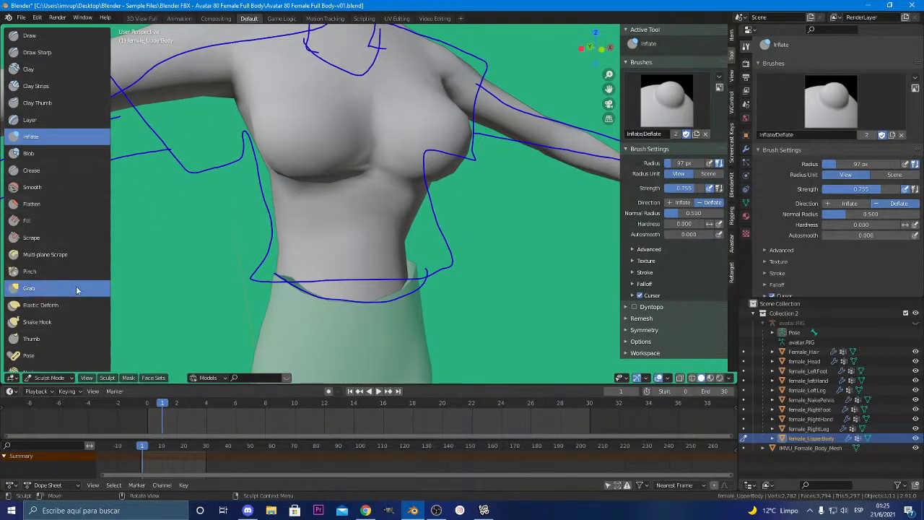
pyautogui.moveTo(423, 250)
pyautogui.mouseDown(button='middle')
pyautogui.moveTo(354, 229)
pyautogui.moveTo(307, 231)
pyautogui.moveTo(379, 246)
pyautogui.moveTo(303, 260)
pyautogui.mouseUp(button='middle')
pyautogui.moveTo(300, 247); pyautogui.dragTo(300, 247)
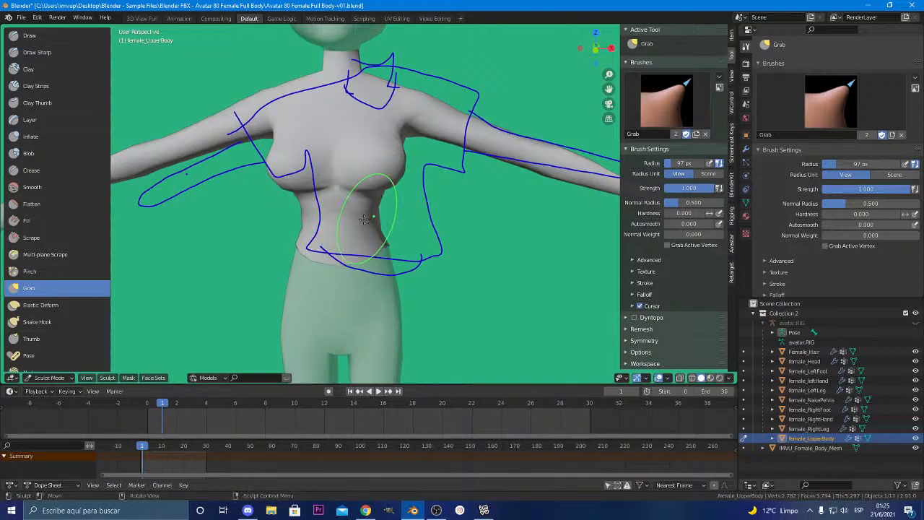
# Reshape both sides of the waist and the area just below the bust with the Grab brush
pyautogui.moveTo(382, 206)
pyautogui.mouseDown(button='middle')
pyautogui.moveTo(366, 215)
pyautogui.moveTo(383, 212)
pyautogui.mouseUp(button='middle')
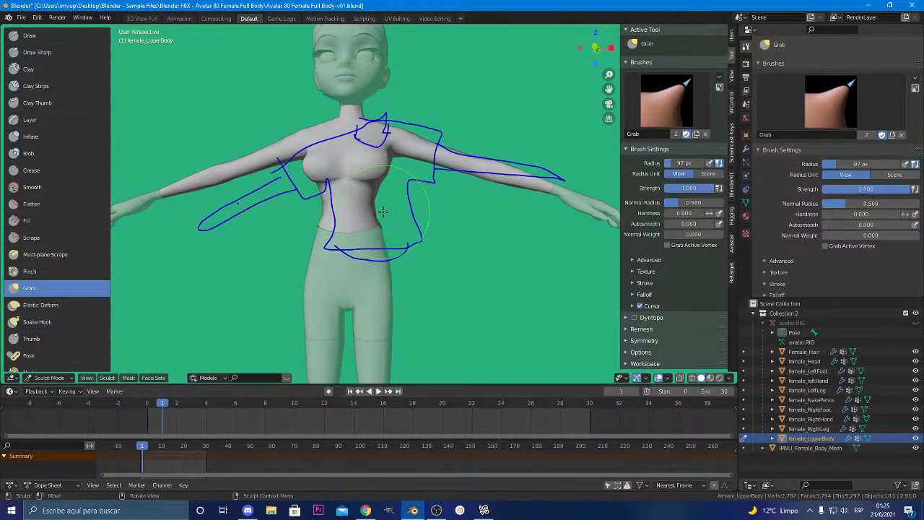
pyautogui.scroll(-3, 379, 228)
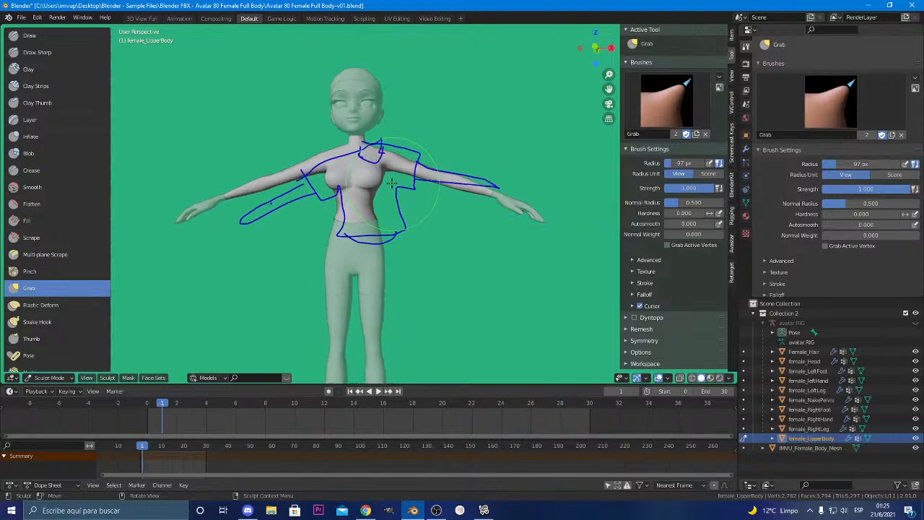
pyautogui.moveTo(380, 229)
pyautogui.mouseDown(button='middle')
pyautogui.moveTo(429, 207)
pyautogui.moveTo(399, 202)
pyautogui.mouseUp(button='middle')
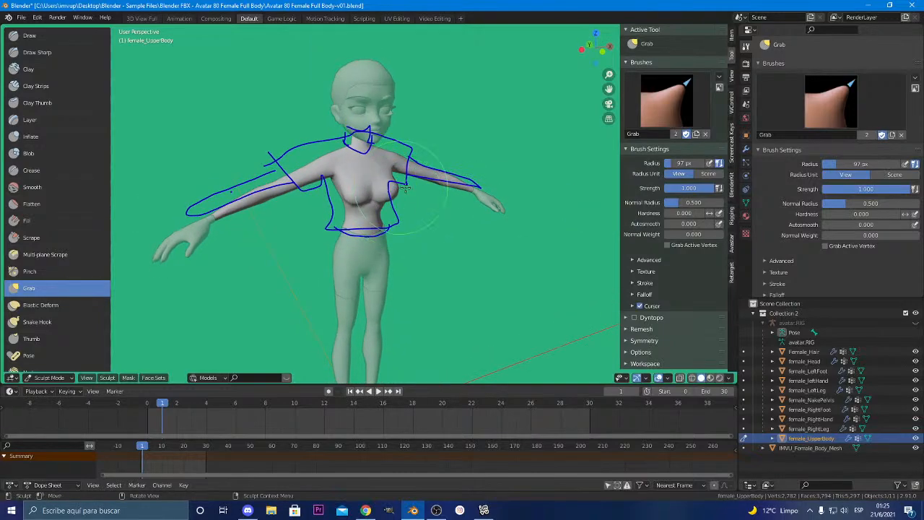
pyautogui.click(21, 18)
pyautogui.scroll(4, 394, 202)
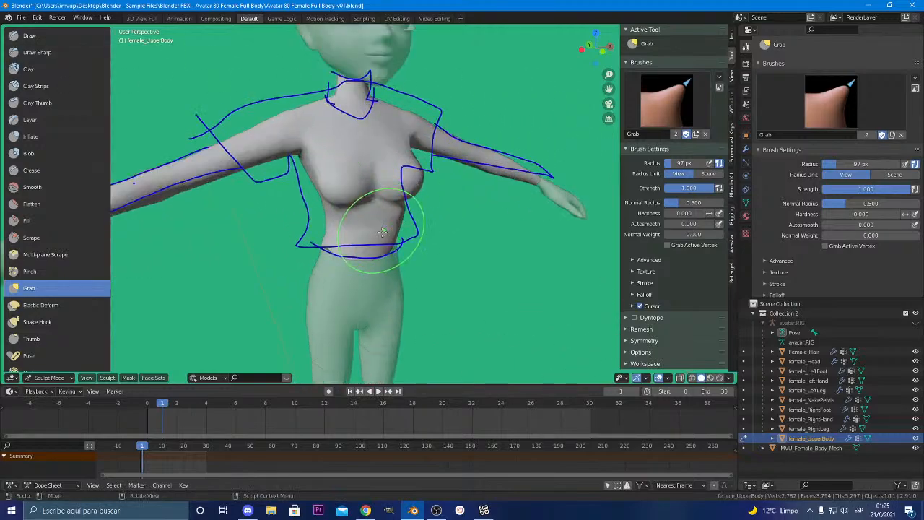
pyautogui.moveTo(389, 218); pyautogui.dragTo(321, 229)
pyautogui.moveTo(328, 221)
pyautogui.mouseDown(button='middle')
pyautogui.moveTo(319, 188)
pyautogui.moveTo(296, 184)
pyautogui.mouseUp(button='middle')
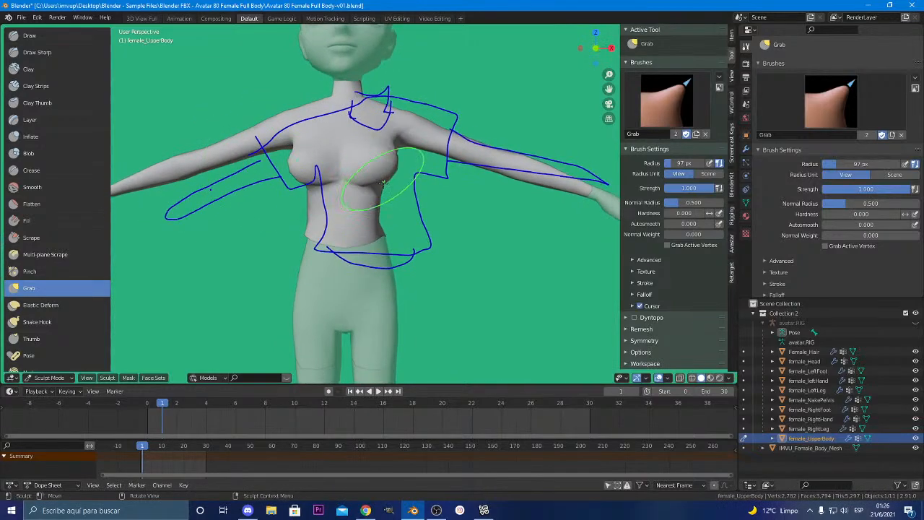
pyautogui.moveTo(382, 185); pyautogui.dragTo(389, 185)
pyautogui.moveTo(312, 187); pyautogui.dragTo(307, 193)
# Grab the front of the chest and adjust its shape, checking it from the front and side
pyautogui.moveTo(347, 157); pyautogui.dragTo(422, 222, button='middle')
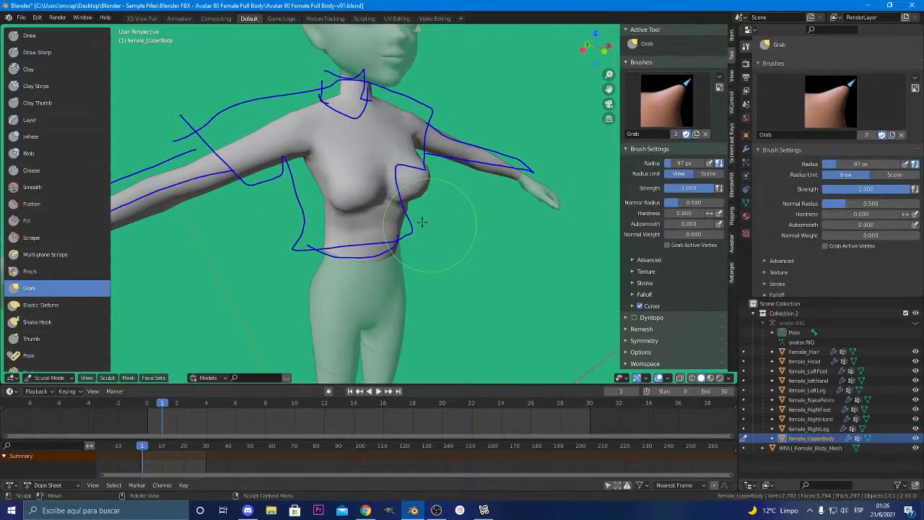
pyautogui.moveTo(373, 194); pyautogui.dragTo(368, 190)
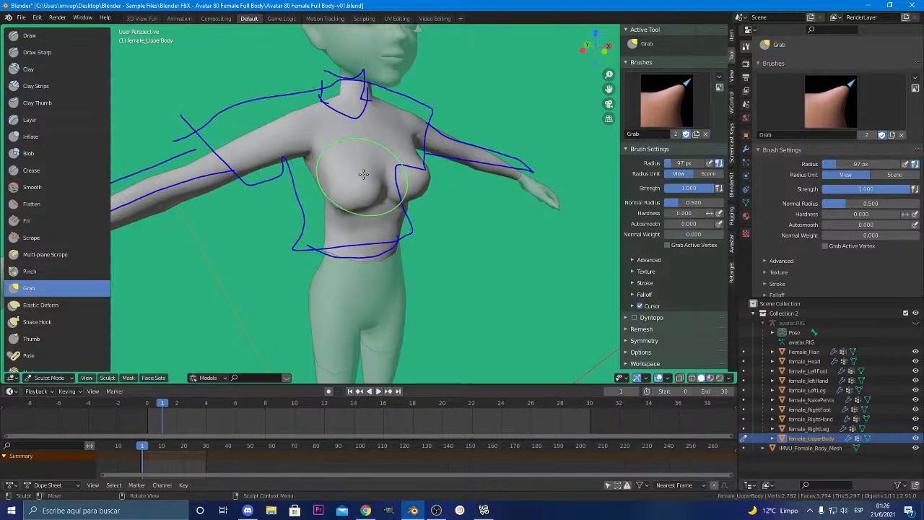
pyautogui.moveTo(340, 174)
pyautogui.mouseDown(button='middle')
pyautogui.moveTo(361, 166)
pyautogui.moveTo(345, 160)
pyautogui.mouseUp(button='middle')
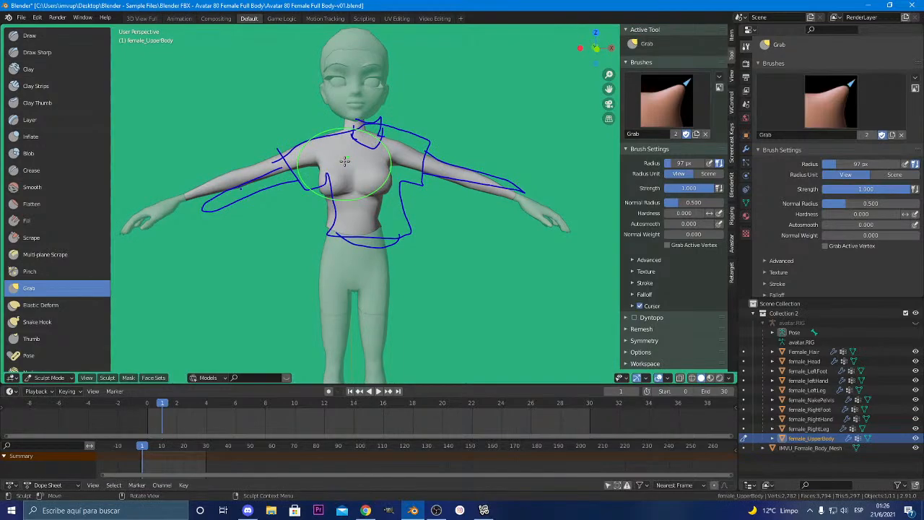
pyautogui.moveTo(318, 198); pyautogui.dragTo(383, 217, button='middle')
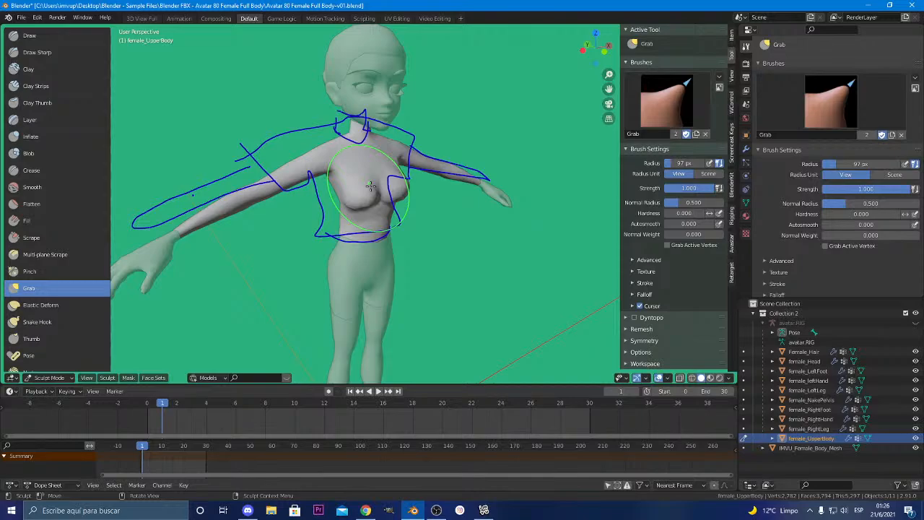
pyautogui.click(21, 18)
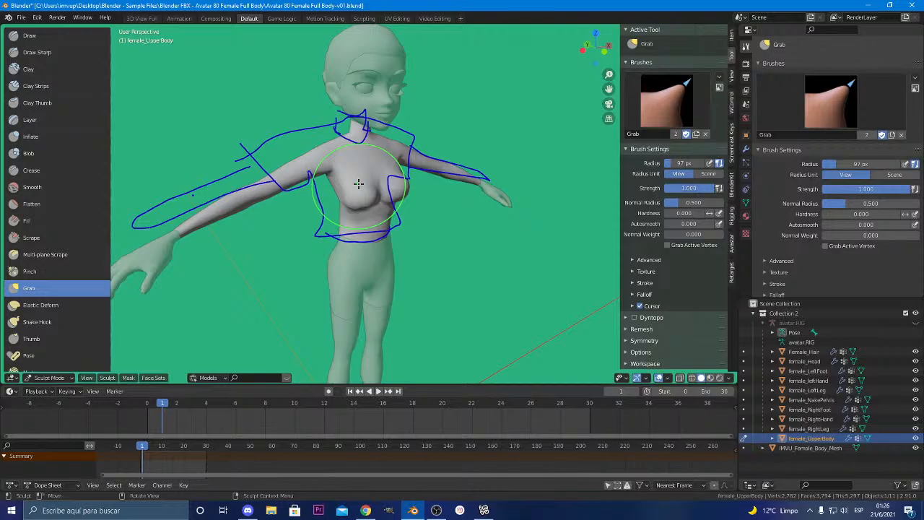
# Enter Edit Mode on the upper body mesh and annotate along its lower edge where it meets the hips
pyautogui.scroll(6, 364, 144)
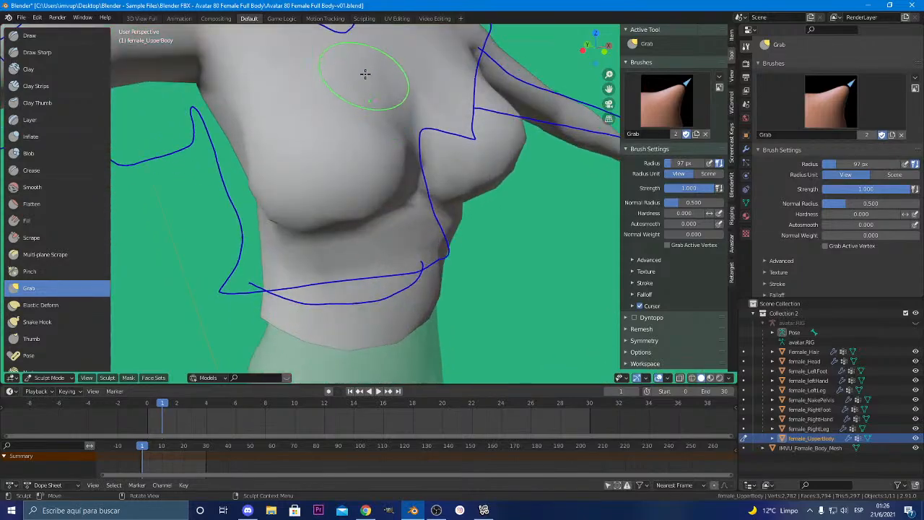
pyautogui.moveTo(343, 193)
pyautogui.keyDown('shift'); pyautogui.mouseDown(button='middle')
pyautogui.moveTo(351, 155)
pyautogui.moveTo(313, 120)
pyautogui.moveTo(283, 108)
pyautogui.moveTo(393, 138)
pyautogui.mouseUp(button='middle'); pyautogui.keyUp('shift')
pyautogui.press('Tab')
pyautogui.scroll(2, 352, 165)
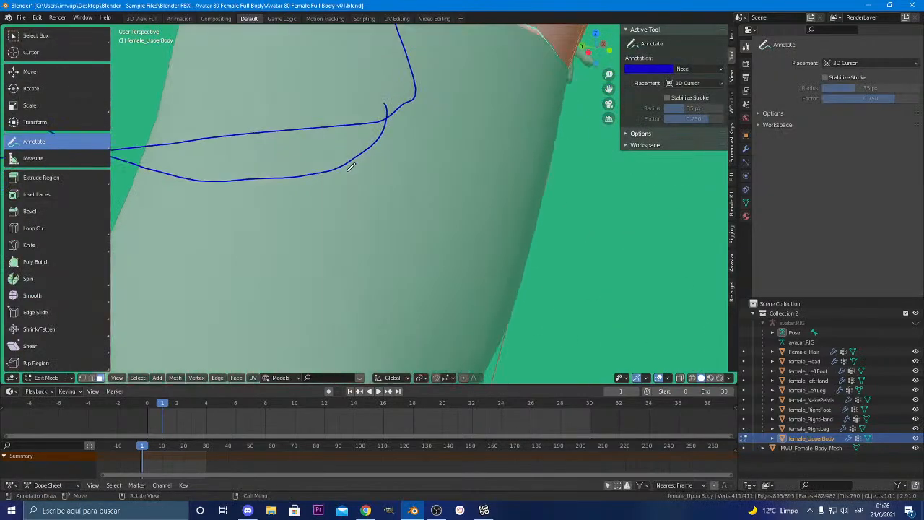
pyautogui.scroll(-1, 349, 92)
pyautogui.moveTo(352, 88); pyautogui.dragTo(378, 140, button='middle')
pyautogui.moveTo(316, 177)
pyautogui.mouseDown()
pyautogui.moveTo(384, 170)
pyautogui.moveTo(545, 202)
pyautogui.mouseUp()
pyautogui.moveTo(546, 203); pyautogui.dragTo(421, 197, button='middle')
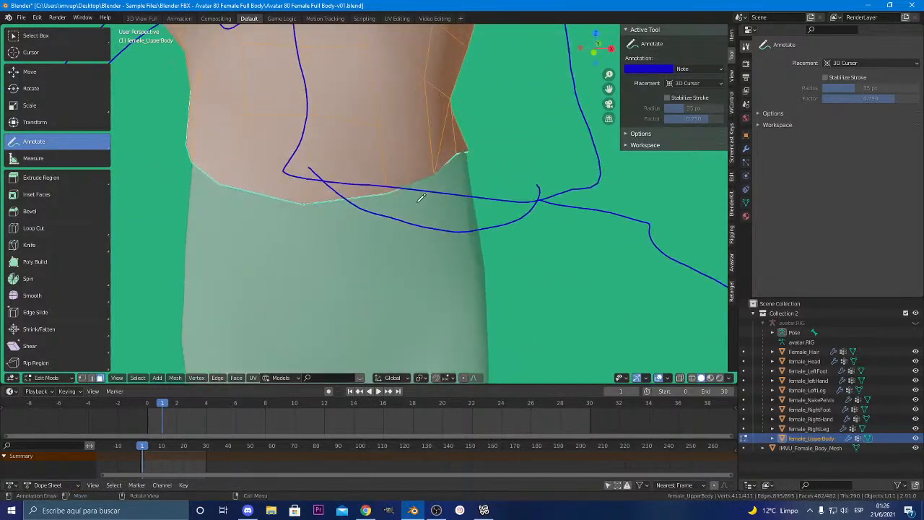
pyautogui.moveTo(199, 163)
pyautogui.mouseDown()
pyautogui.moveTo(267, 195)
pyautogui.moveTo(345, 199)
pyautogui.moveTo(413, 185)
pyautogui.moveTo(468, 153)
pyautogui.mouseUp()
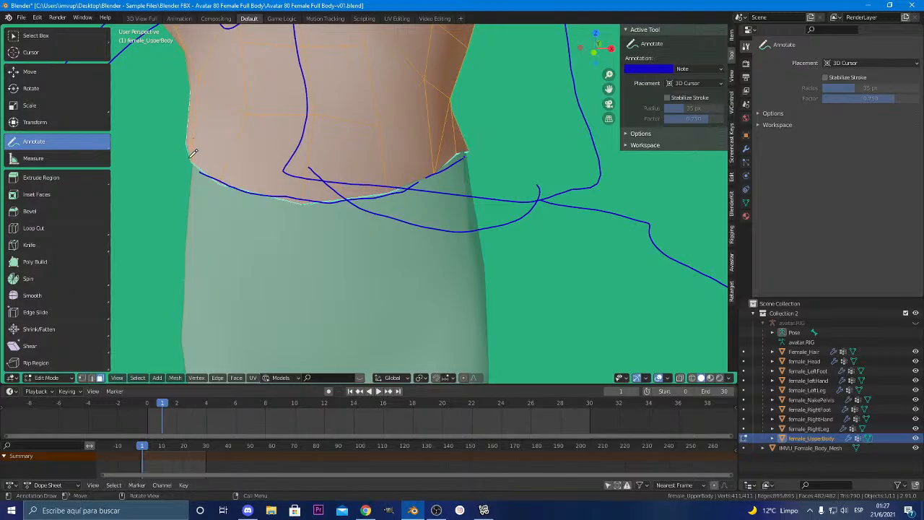
# Annotate a short downward stroke from the side corner of the upper body mesh's lower edge
pyautogui.moveTo(250, 187); pyautogui.dragTo(288, 175, button='middle')
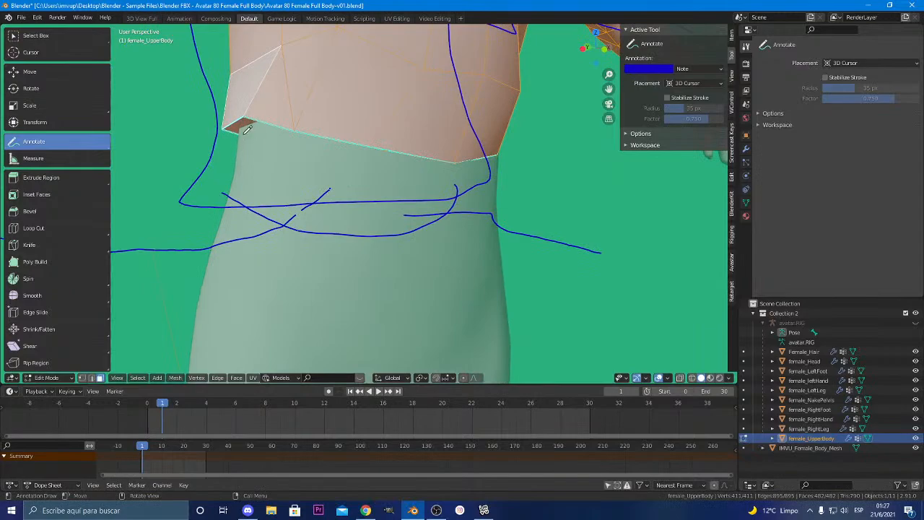
pyautogui.moveTo(246, 129); pyautogui.dragTo(238, 206)
pyautogui.scroll(-4, 426, 200)
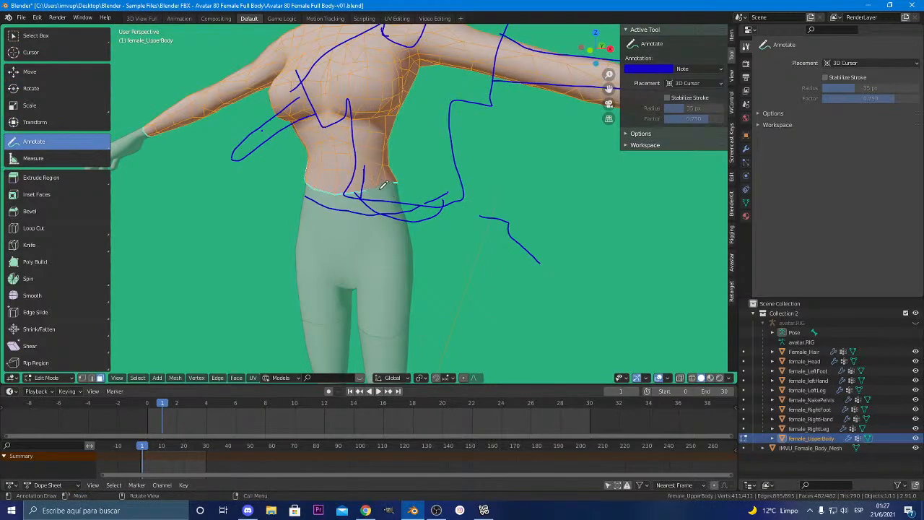
pyautogui.scroll(5, 379, 184)
pyautogui.moveTo(369, 178)
pyautogui.mouseDown(button='middle')
pyautogui.moveTo(427, 137)
pyautogui.moveTo(378, 133)
pyautogui.moveTo(372, 181)
pyautogui.moveTo(322, 208)
pyautogui.mouseUp(button='middle')
pyautogui.scroll(-3, 372, 181)
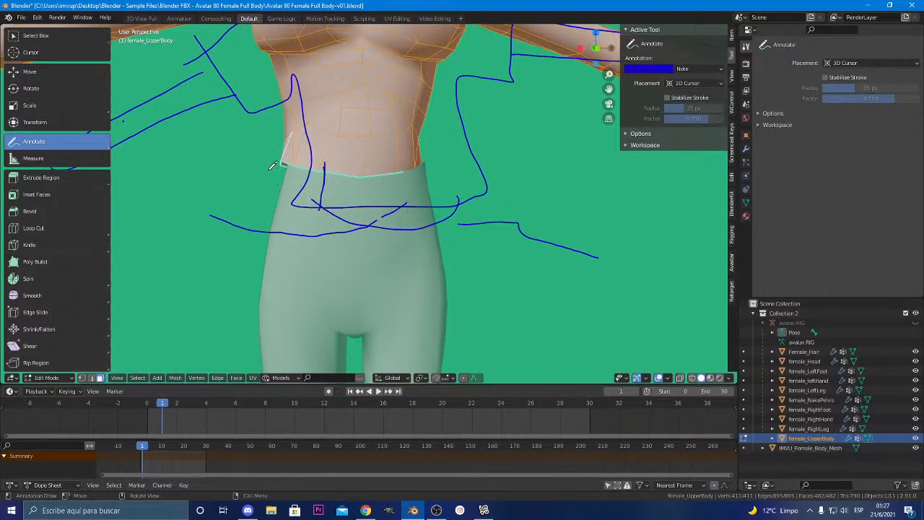
pyautogui.scroll(-4, 402, 97)
# Mark the upper edge of the neck, where the upper body meets the head, with an annotation stroke
pyautogui.moveTo(406, 108); pyautogui.dragTo(429, 129, button='middle')
pyautogui.scroll(-2, 383, 55)
pyautogui.scroll(3, 383, 66)
pyautogui.keyDown('shift'); pyautogui.moveTo(385, 87); pyautogui.dragTo(396, 213, button='middle'); pyautogui.keyUp('shift')
pyautogui.moveTo(396, 213)
pyautogui.mouseDown(button='middle')
pyautogui.moveTo(407, 233)
pyautogui.moveTo(450, 217)
pyautogui.moveTo(418, 163)
pyautogui.moveTo(389, 202)
pyautogui.mouseUp(button='middle')
pyautogui.scroll(4, 417, 158)
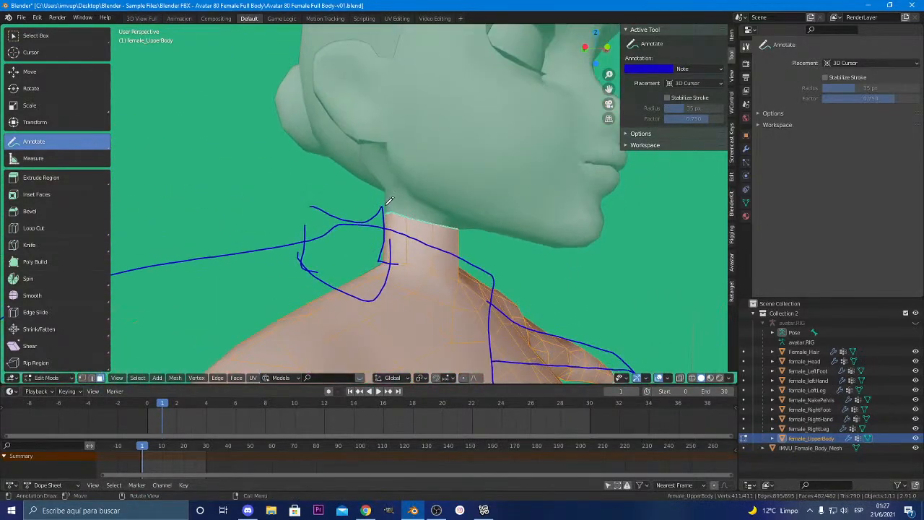
pyautogui.moveTo(449, 226); pyautogui.dragTo(453, 228)
# Mark the waist seam between the upper body and hips with annotation strokes from the side
pyautogui.scroll(-4, 490, 249)
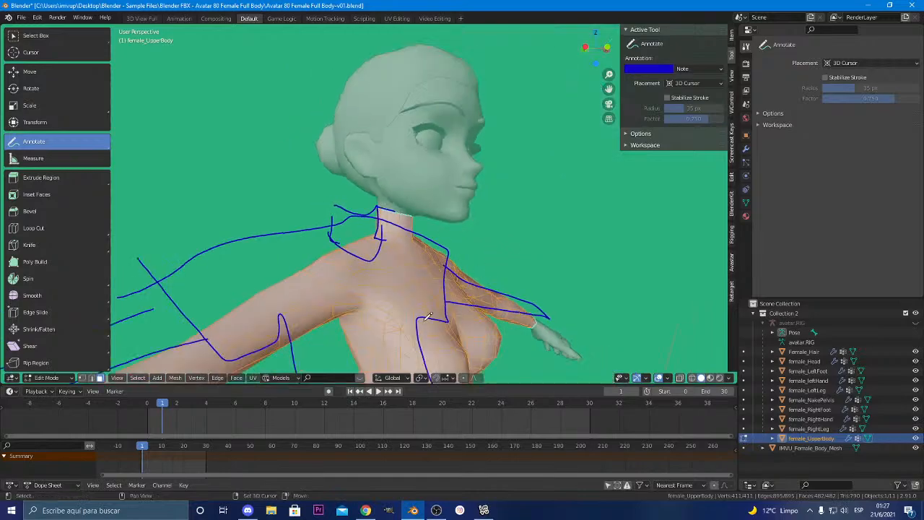
pyautogui.keyDown('shift'); pyautogui.moveTo(392, 271); pyautogui.dragTo(380, 131, button='middle'); pyautogui.keyUp('shift')
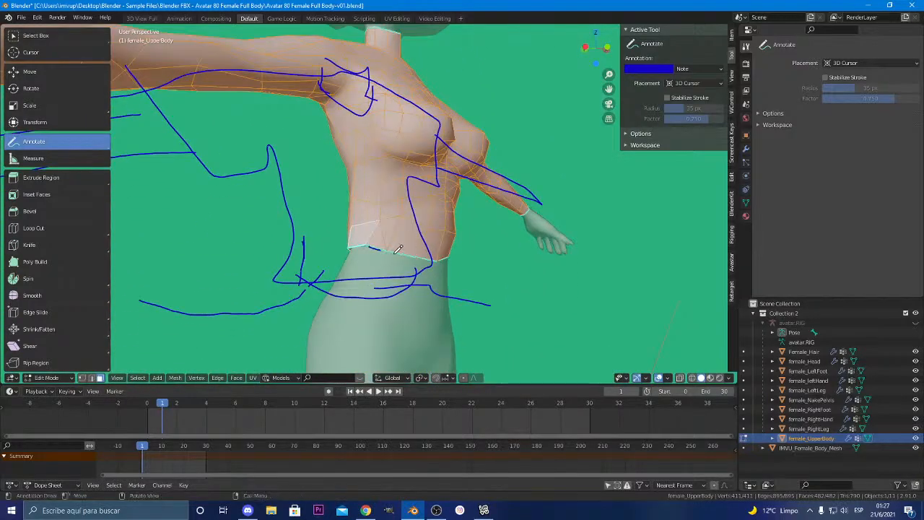
pyautogui.moveTo(354, 249); pyautogui.dragTo(343, 255)
# Erase the long annotation strokes that cross the hips below the sketched shirt
pyautogui.moveTo(398, 274); pyautogui.dragTo(331, 287, button='middle')
pyautogui.scroll(-4, 351, 283)
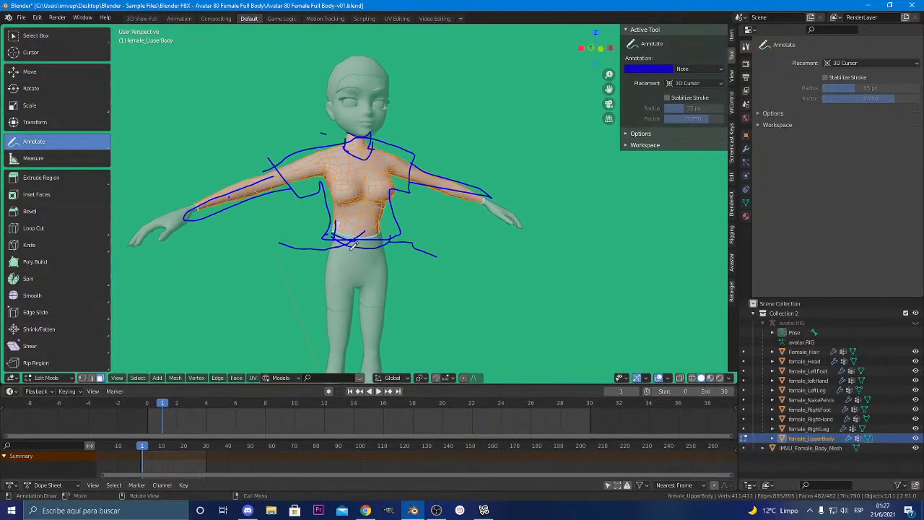
pyautogui.moveTo(279, 249)
pyautogui.keyDown('ctrl'); pyautogui.mouseDown()
pyautogui.moveTo(357, 268)
pyautogui.moveTo(334, 245)
pyautogui.moveTo(434, 258)
pyautogui.mouseUp(); pyautogui.keyUp('ctrl')
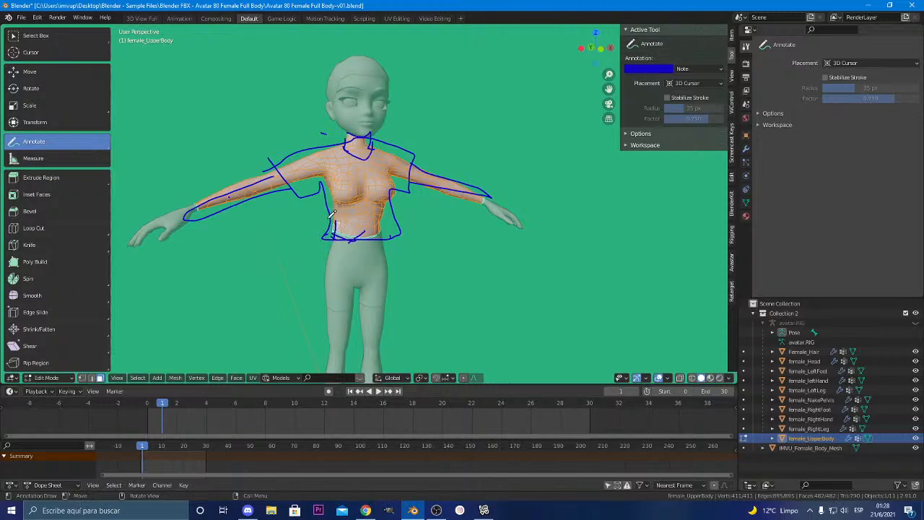
# Annotate a band across the midriff above the shirt hem and outline shorts from the waist to the thighs
pyautogui.moveTo(327, 221); pyautogui.dragTo(399, 221)
pyautogui.moveTo(337, 222)
pyautogui.mouseDown()
pyautogui.moveTo(333, 236)
pyautogui.moveTo(393, 273)
pyautogui.moveTo(382, 324)
pyautogui.moveTo(390, 303)
pyautogui.moveTo(331, 307)
pyautogui.moveTo(329, 240)
pyautogui.mouseUp()
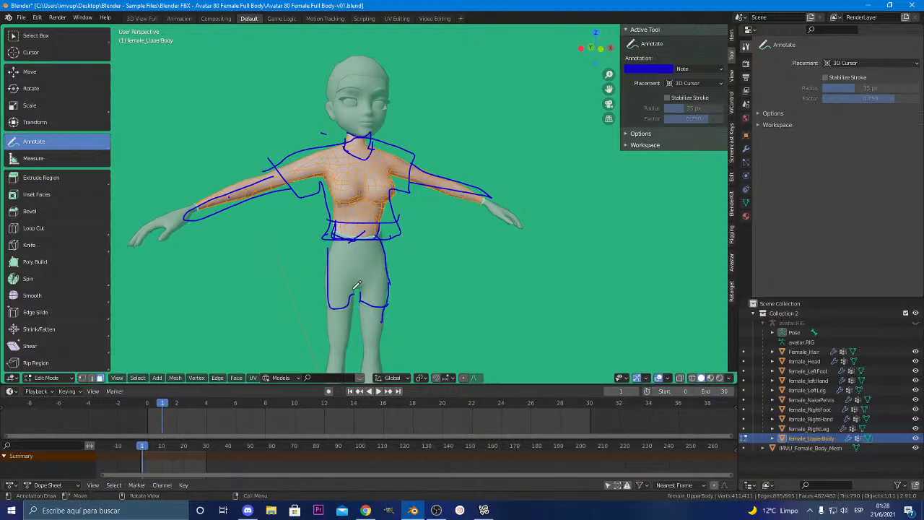
pyautogui.scroll(4, 368, 268)
pyautogui.moveTo(310, 255); pyautogui.dragTo(281, 235, button='middle')
pyautogui.scroll(1, 280, 235)
pyautogui.scroll(-1, 389, 153)
pyautogui.moveTo(389, 154); pyautogui.dragTo(289, 144, button='middle')
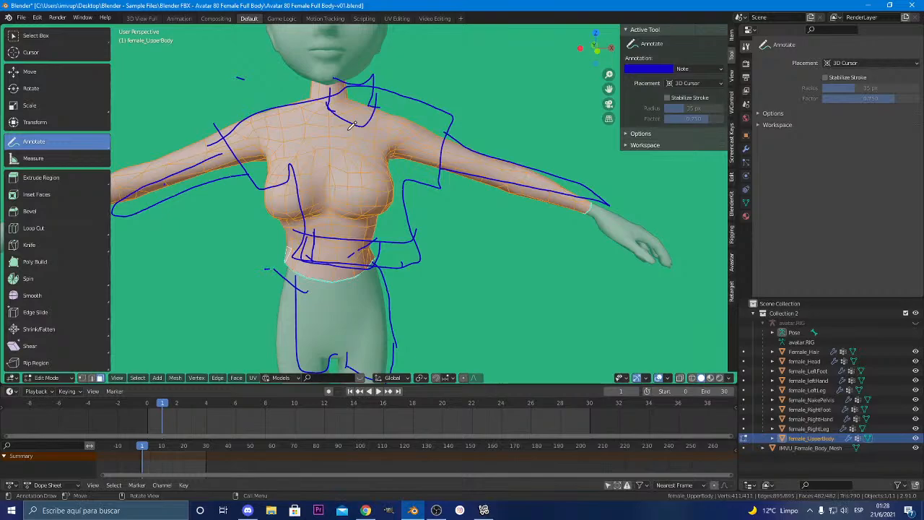
# Leave sculpting and mesh editing and return the upper body mesh to Object Mode
pyautogui.scroll(-4, 325, 161)
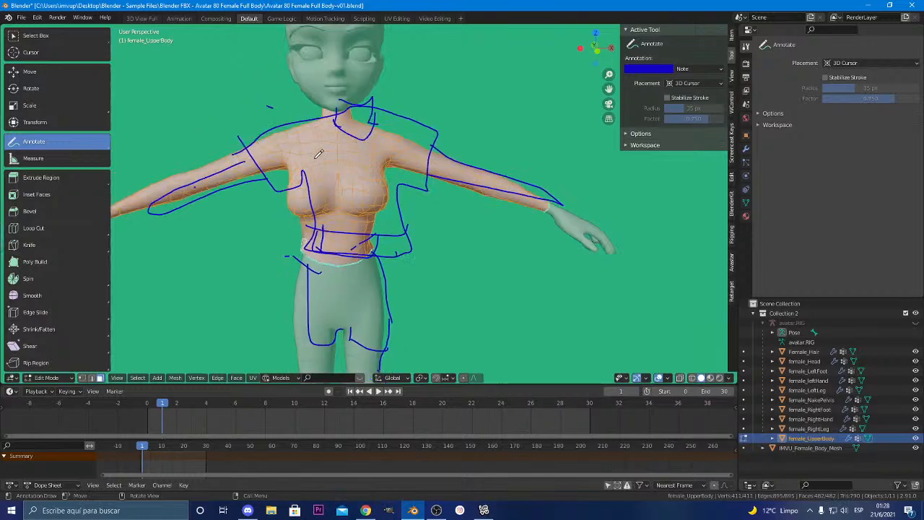
pyautogui.scroll(-3, 403, 165)
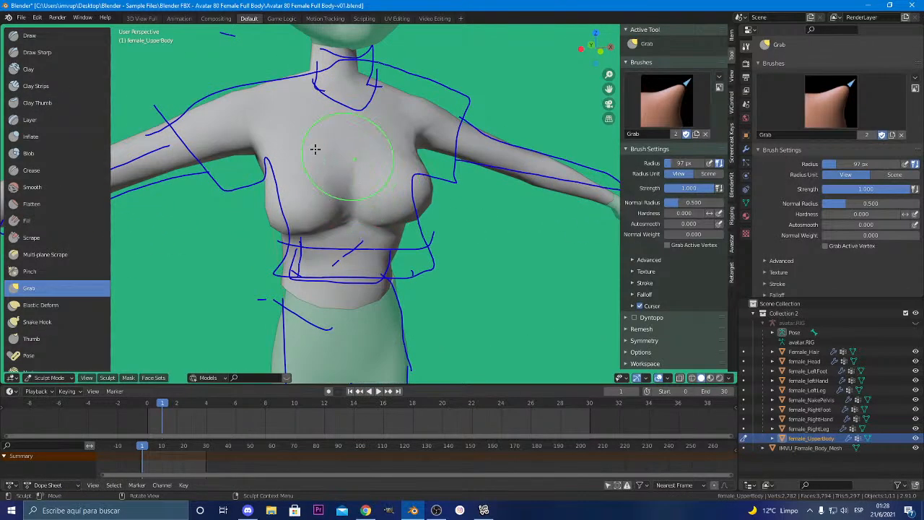
pyautogui.click(21, 17)
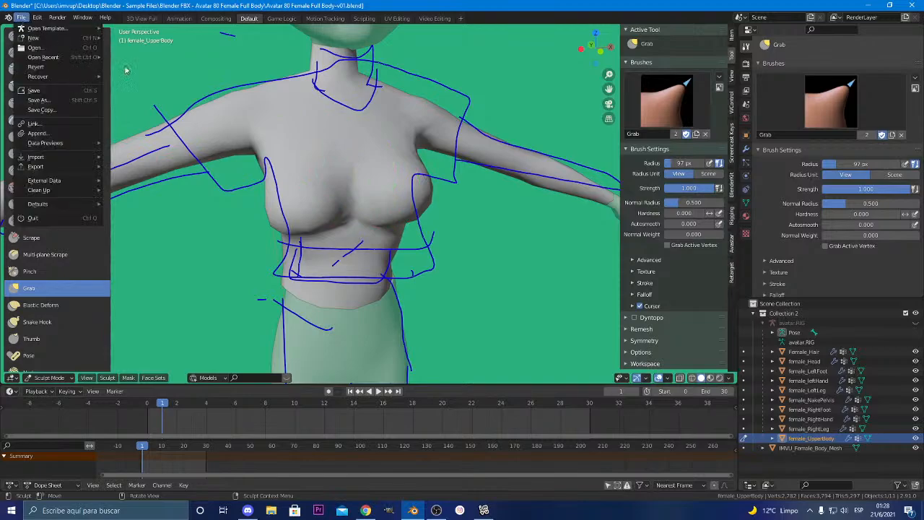
pyautogui.press('Tab')
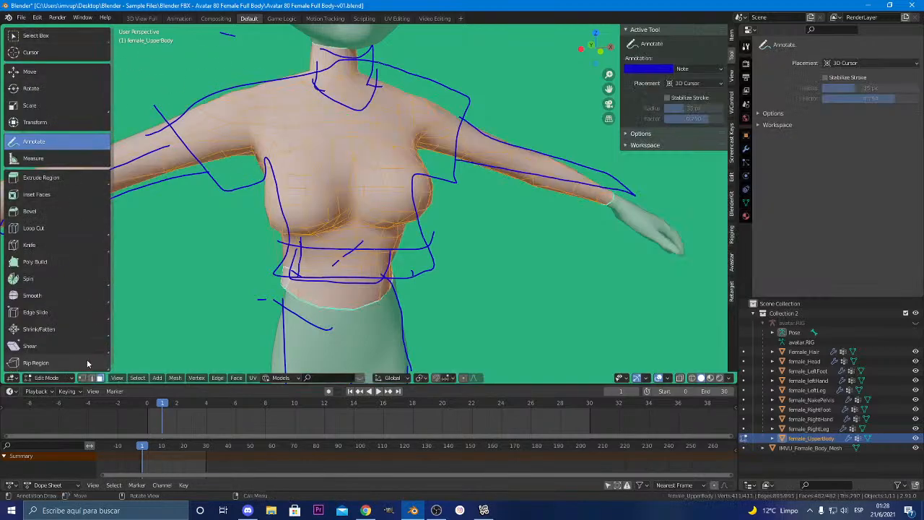
pyautogui.click(46, 377)
pyautogui.click(43, 315)
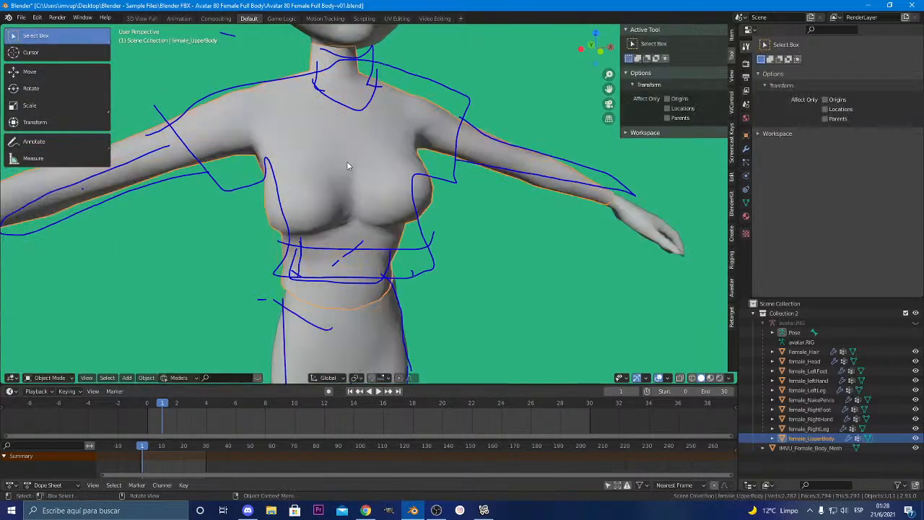
# Review the Wavefront OBJ export options for the selected upper body mesh and leave without exporting
pyautogui.scroll(-5, 347, 162)
pyautogui.moveTo(343, 197); pyautogui.dragTo(425, 185, button='middle')
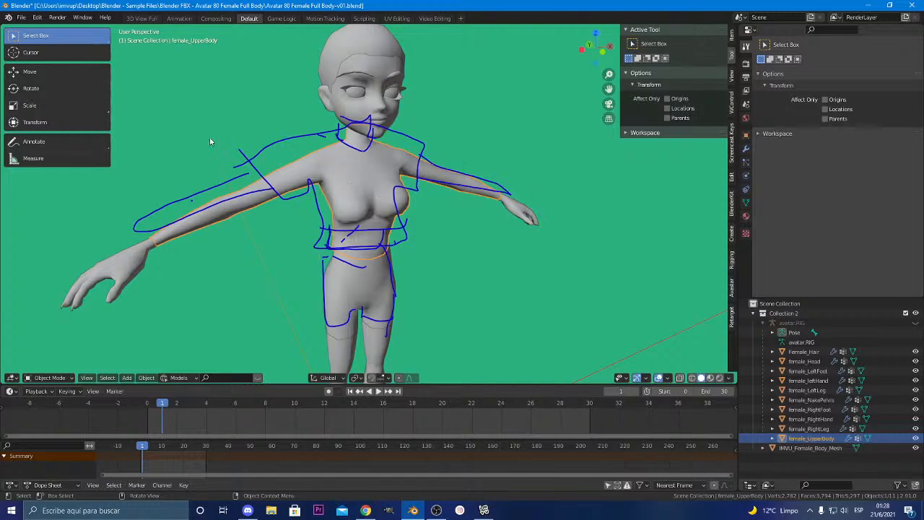
pyautogui.click(21, 17)
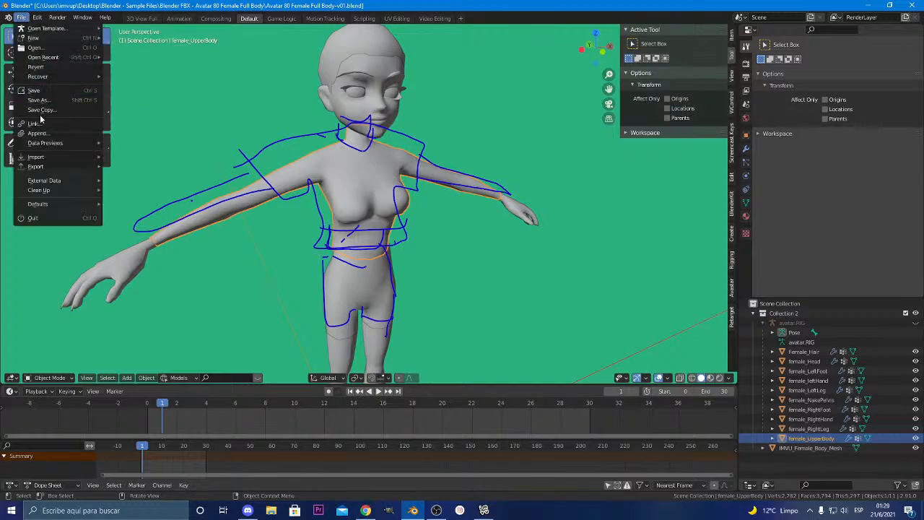
pyautogui.moveTo(61, 171)
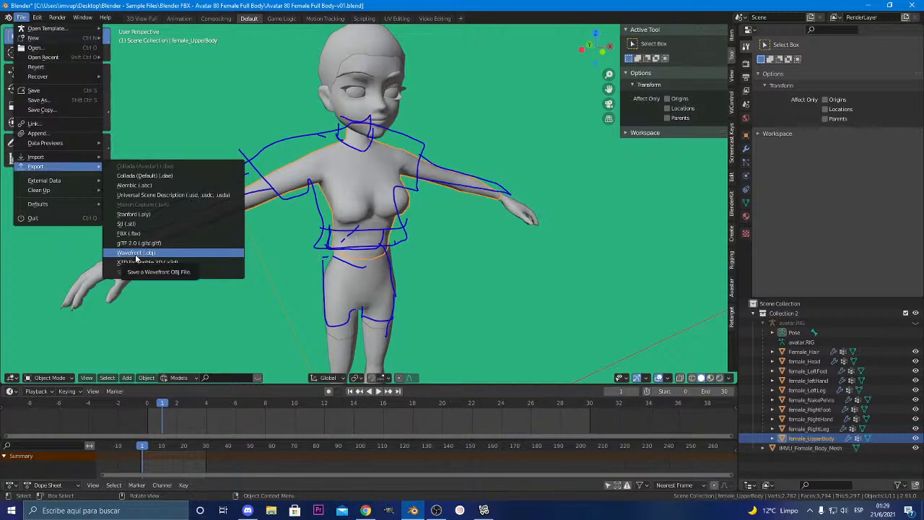
pyautogui.click(135, 254)
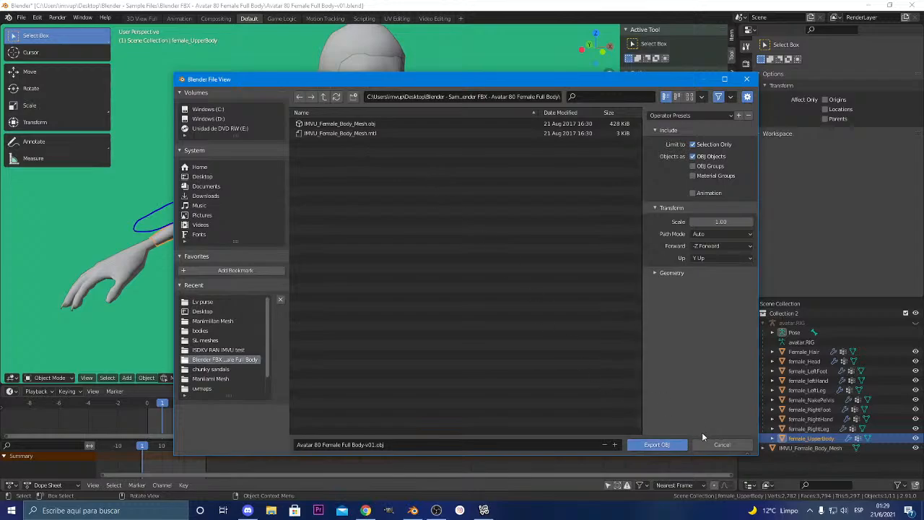
pyautogui.click(722, 445)
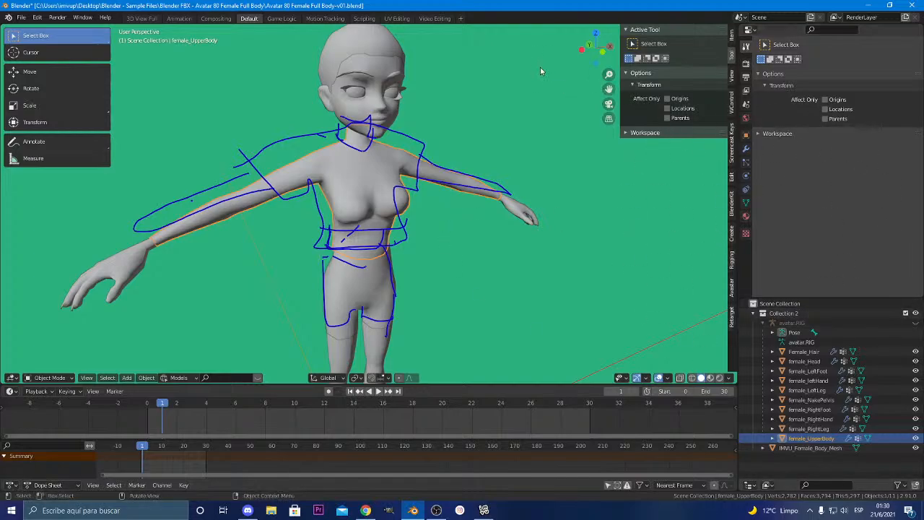
# Annotate a large L-shaped line beside the avatar and a vertical centre line from the chest down to the crotch
pyautogui.click(32, 142)
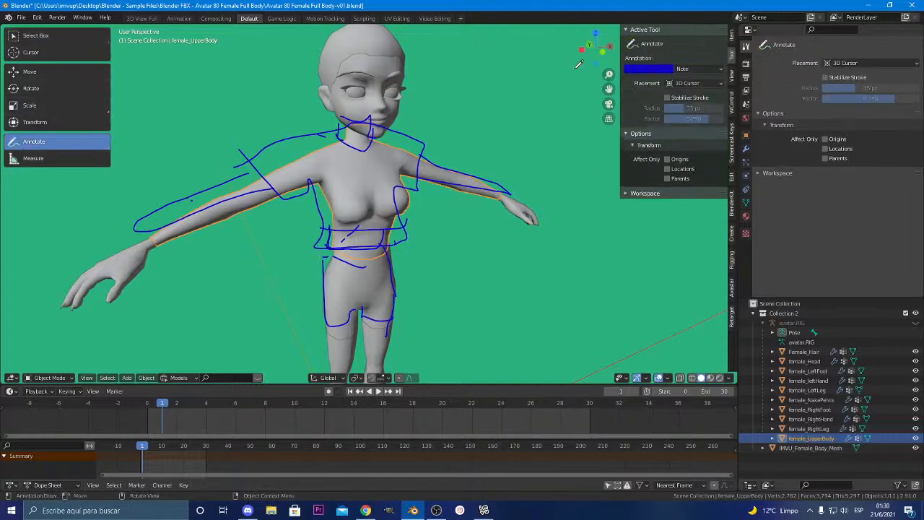
pyautogui.moveTo(549, 41)
pyautogui.mouseDown()
pyautogui.moveTo(554, 331)
pyautogui.moveTo(751, 350)
pyautogui.mouseUp()
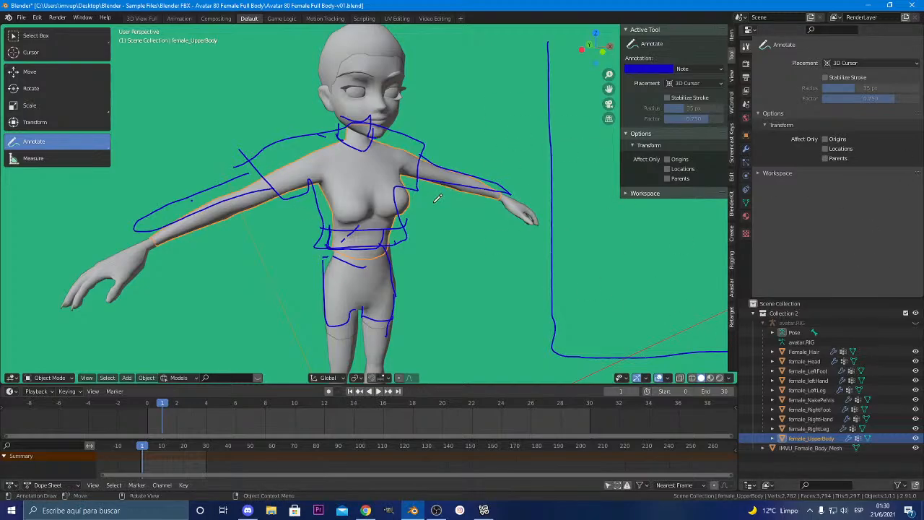
pyautogui.click(21, 17)
pyautogui.click(21, 18)
pyautogui.click(20, 18)
pyautogui.moveTo(40, 43)
pyautogui.moveTo(367, 148); pyautogui.dragTo(361, 327)
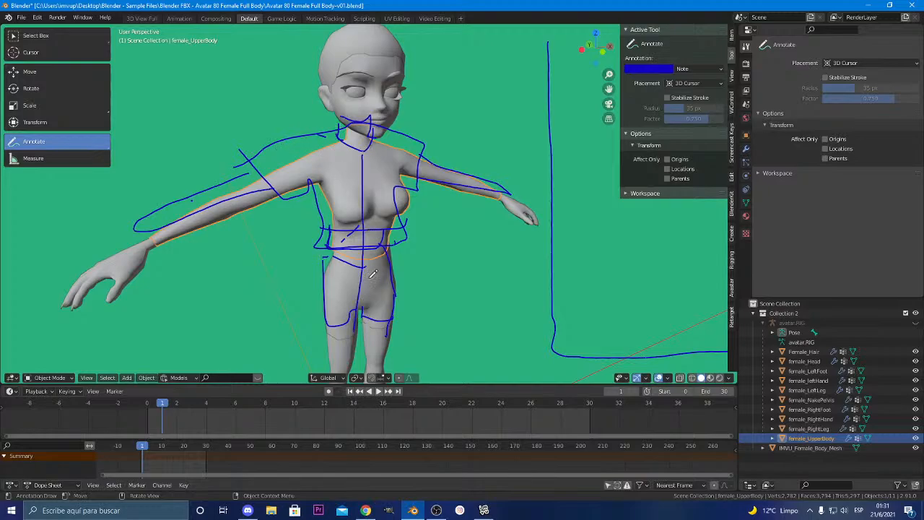
# Show the hidden avatar rig, switch back to box selection and return the rig to Object Mode
pyautogui.click(916, 323)
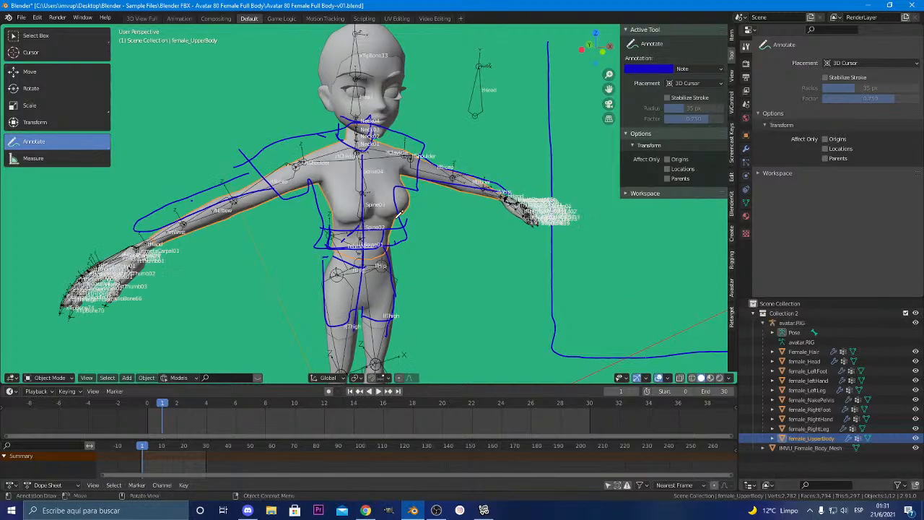
pyautogui.click(66, 35)
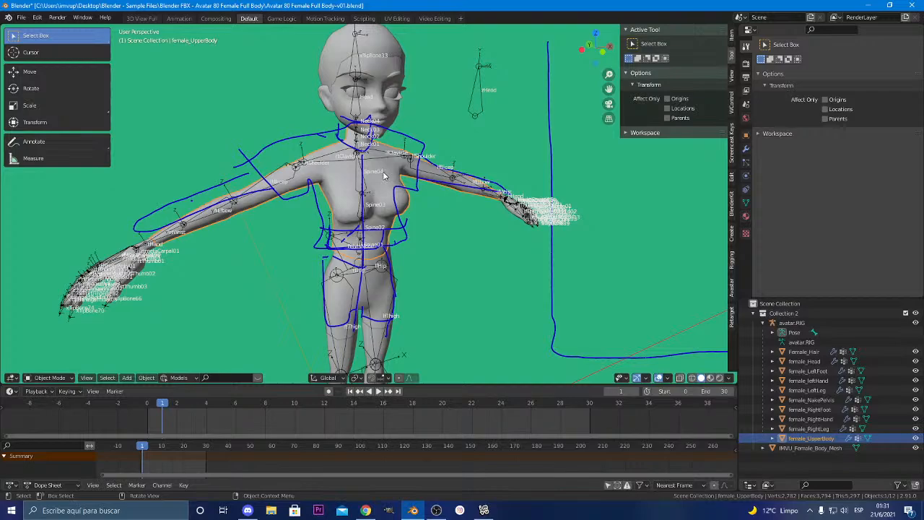
pyautogui.keyDown('shift'); pyautogui.click(357, 173); pyautogui.keyUp('shift')
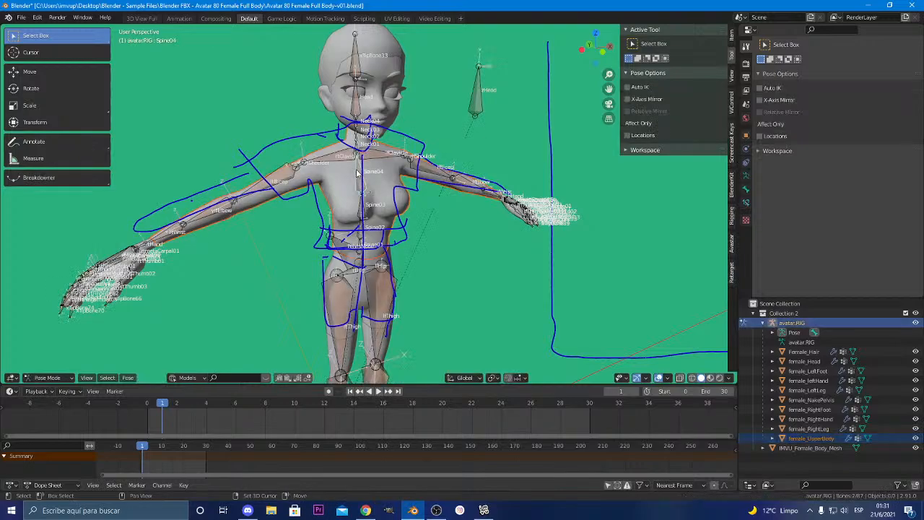
pyautogui.click(63, 377)
pyautogui.click(61, 367)
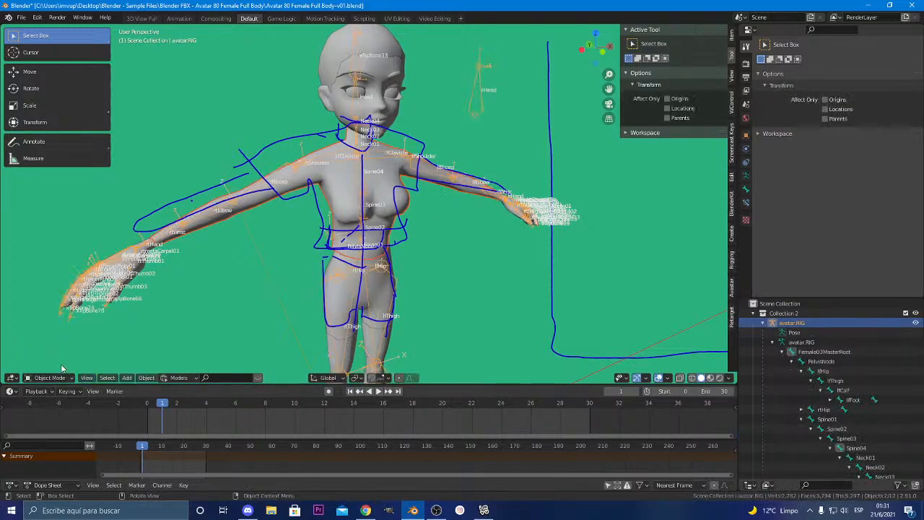
# Select the upper body mesh together with the avatar rig and try an armature deform parenting
pyautogui.click(388, 187)
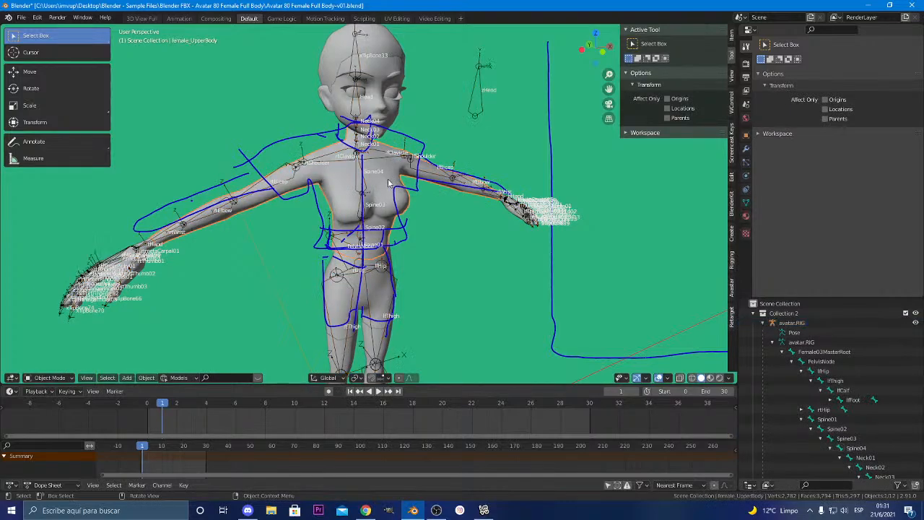
pyautogui.keyDown('shift'); pyautogui.click(355, 177); pyautogui.keyUp('shift')
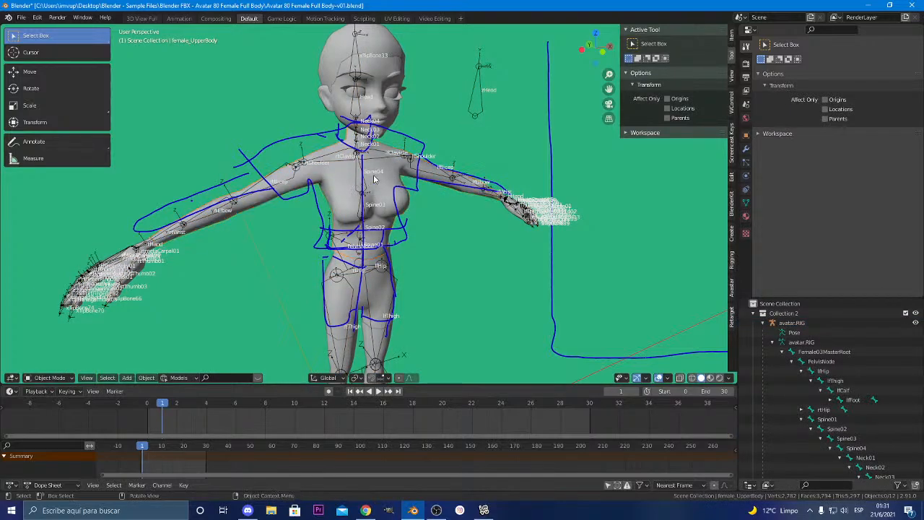
pyautogui.click(357, 177)
pyautogui.scroll(8, 336, 148)
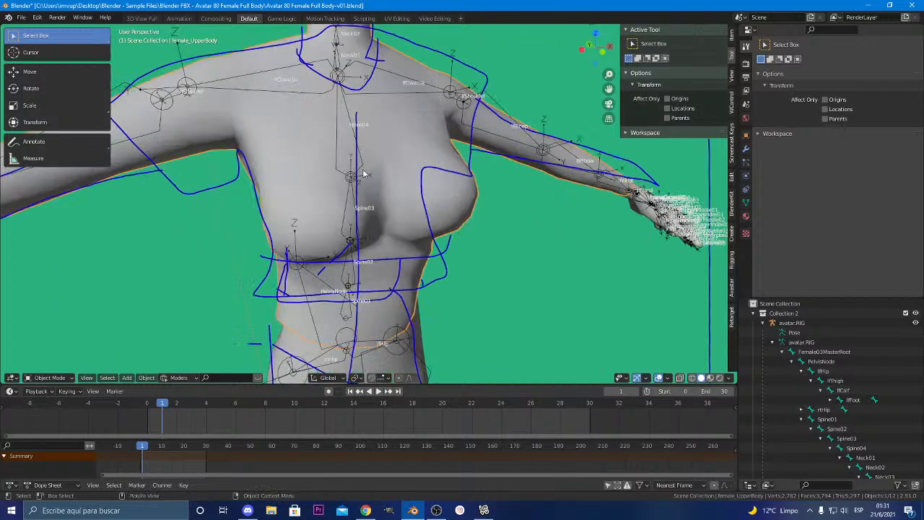
pyautogui.click(337, 148)
pyautogui.scroll(-8, 343, 150)
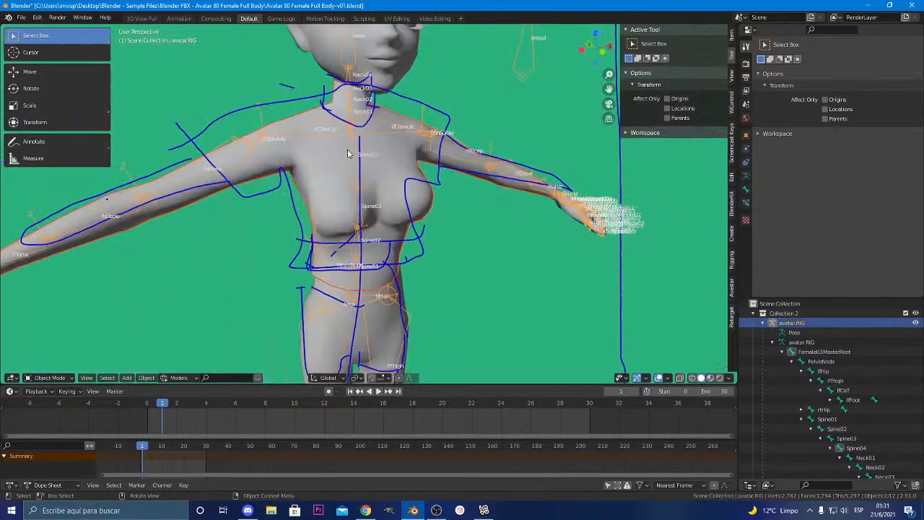
pyautogui.keyDown('shift'); pyautogui.moveTo(374, 160); pyautogui.dragTo(382, 180, button='middle'); pyautogui.keyUp('shift')
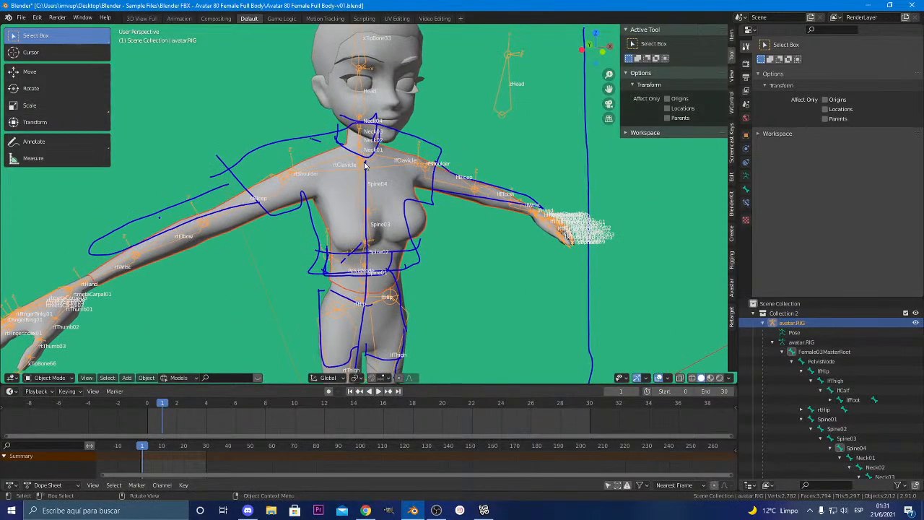
pyautogui.hotkey('ctrl', 'p')
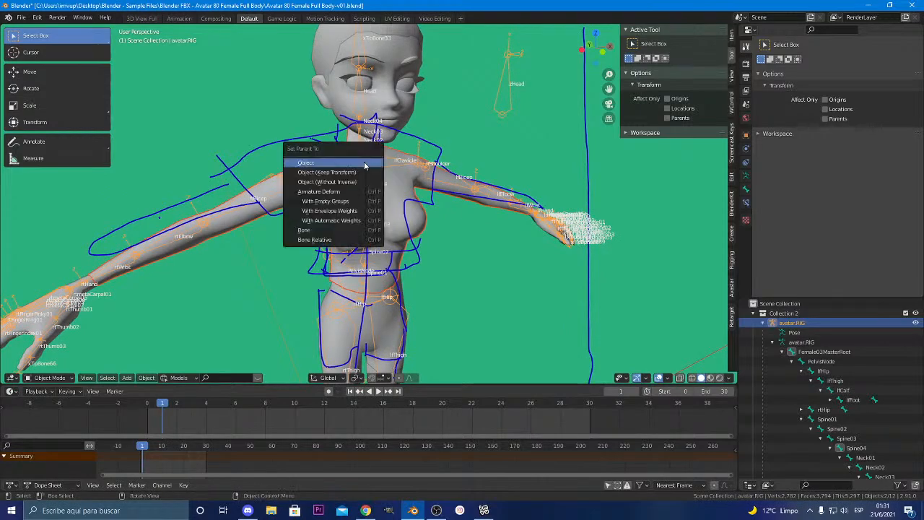
pyautogui.click(334, 205)
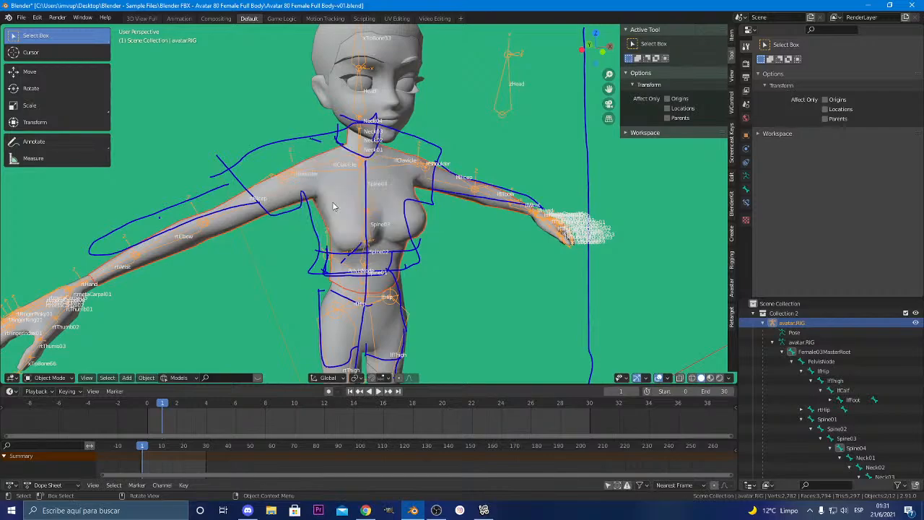
# Reselect the upper body mesh and add the avatar rig as active, and parent the mesh with Automatic Weights
pyautogui.click(336, 206)
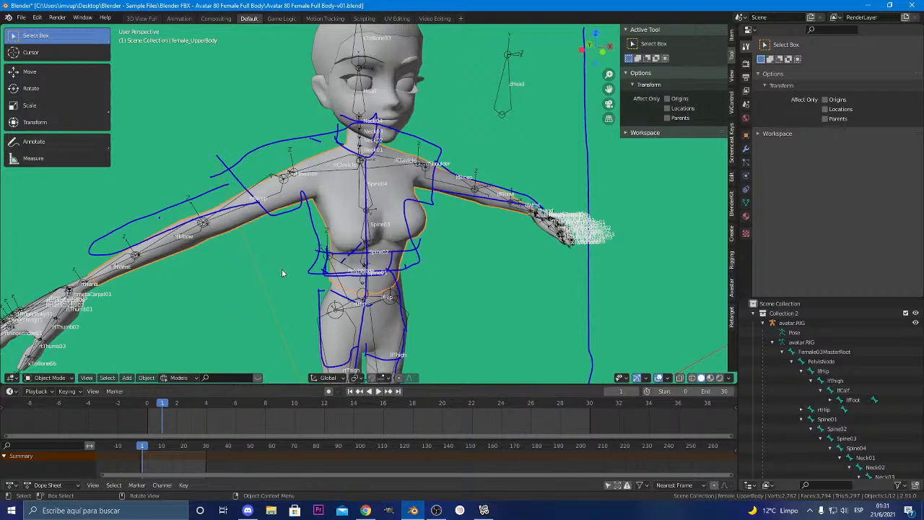
pyautogui.click(373, 224)
pyautogui.scroll(-5, 346, 112)
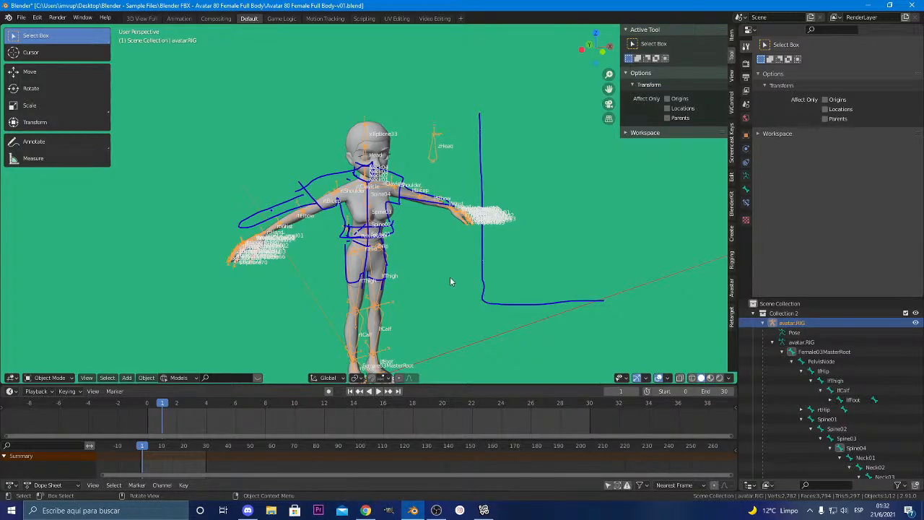
pyautogui.scroll(8, 385, 206)
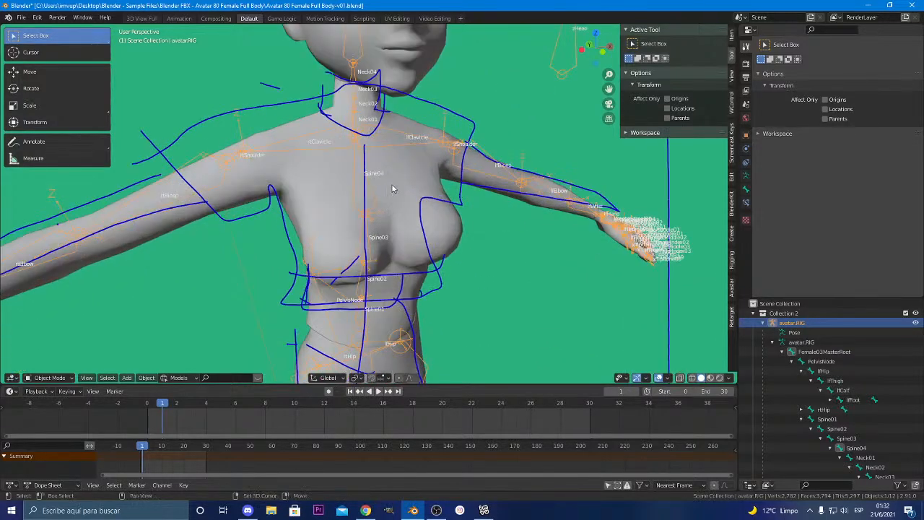
pyautogui.keyDown('shift'); pyautogui.click(392, 188); pyautogui.keyUp('shift')
pyautogui.keyDown('shift'); pyautogui.click(375, 209); pyautogui.keyUp('shift')
pyautogui.click(373, 191)
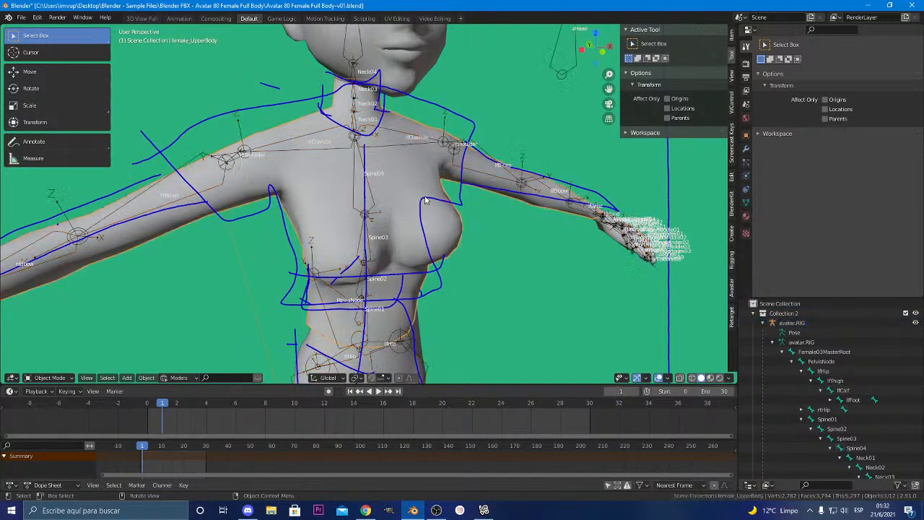
pyautogui.keyDown('shift'); pyautogui.click(367, 213); pyautogui.keyUp('shift')
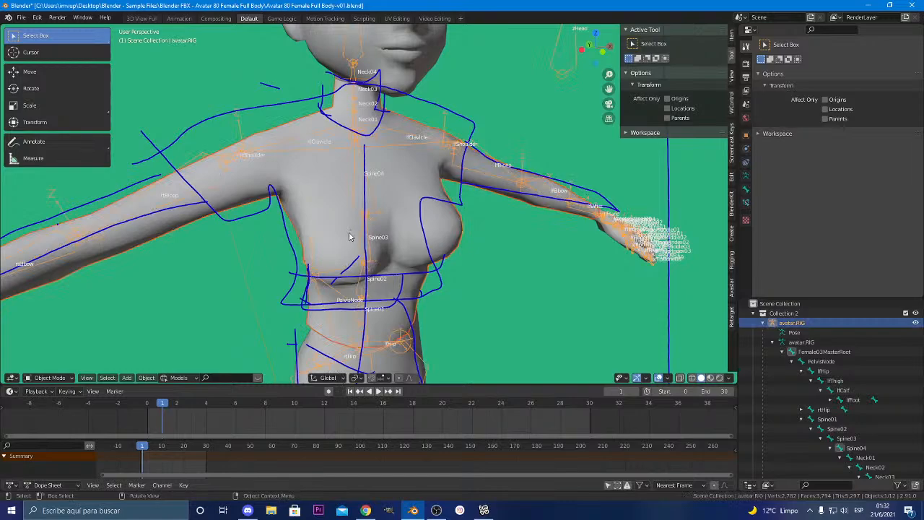
pyautogui.hotkey('ctrl', 'p')
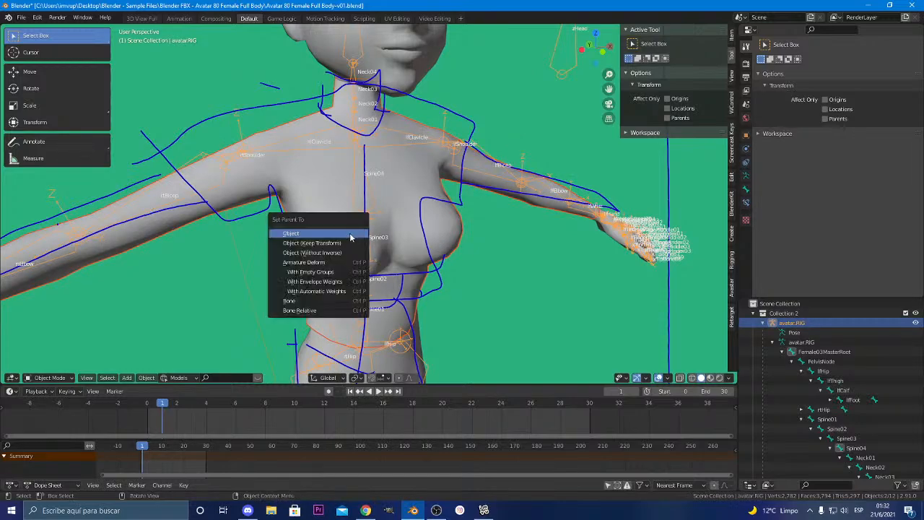
pyautogui.click(354, 291)
# Put only the upper body mesh into Weight Paint mode and enable vertex selection masking
pyautogui.click(49, 378)
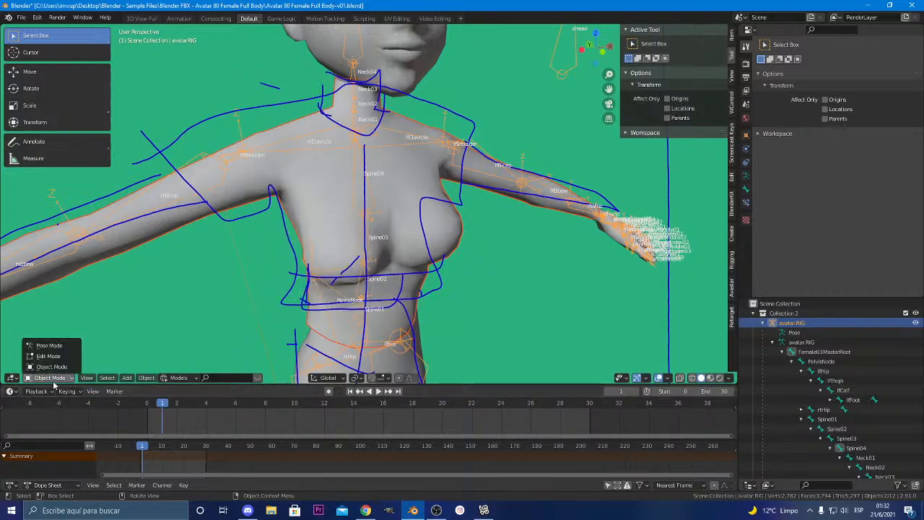
pyautogui.click(361, 235)
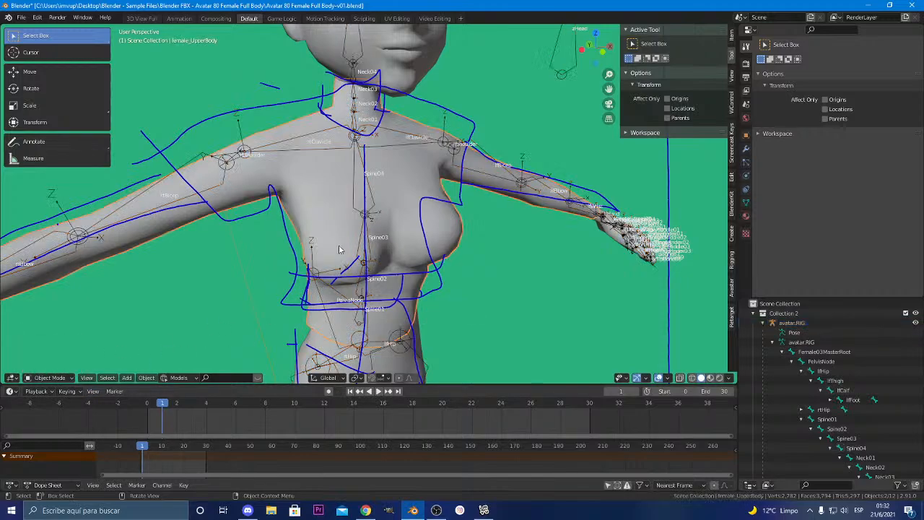
pyautogui.click(49, 378)
pyautogui.click(44, 354)
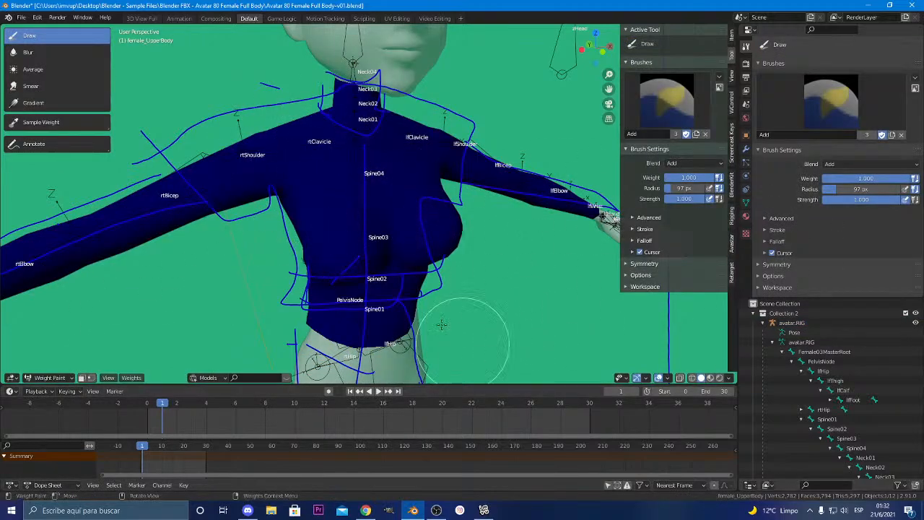
pyautogui.click(89, 378)
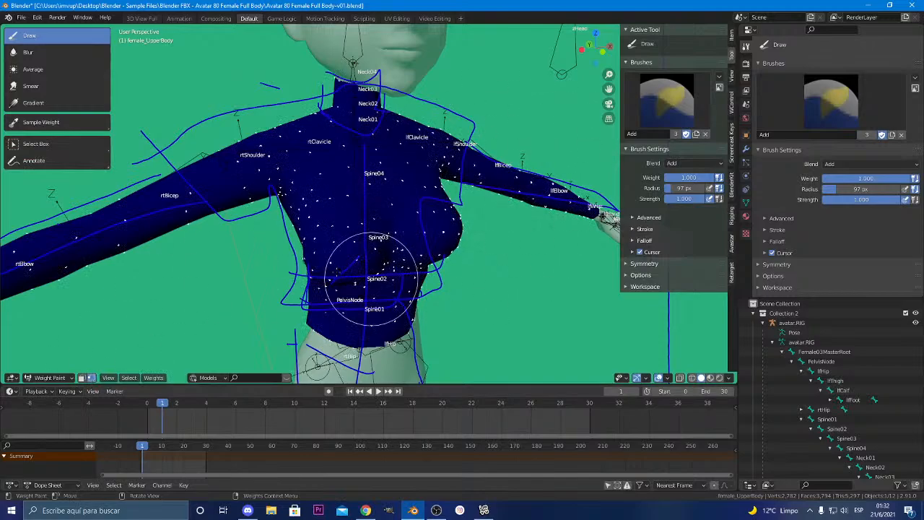
pyautogui.scroll(-4, 444, 258)
pyautogui.scroll(5, 433, 250)
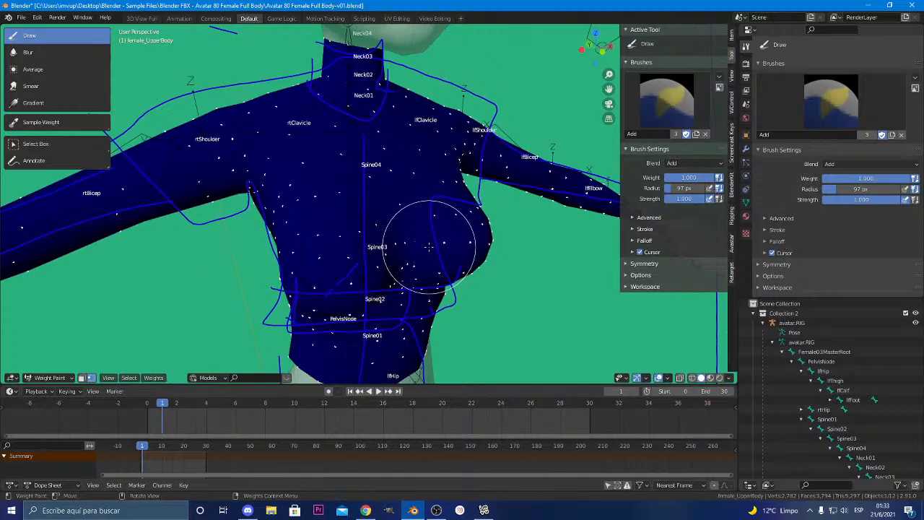
pyautogui.scroll(-8, 429, 247)
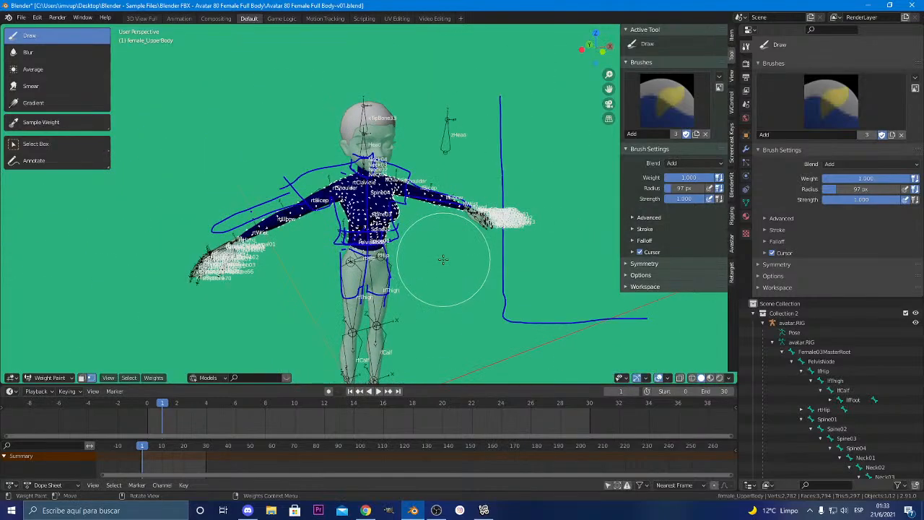